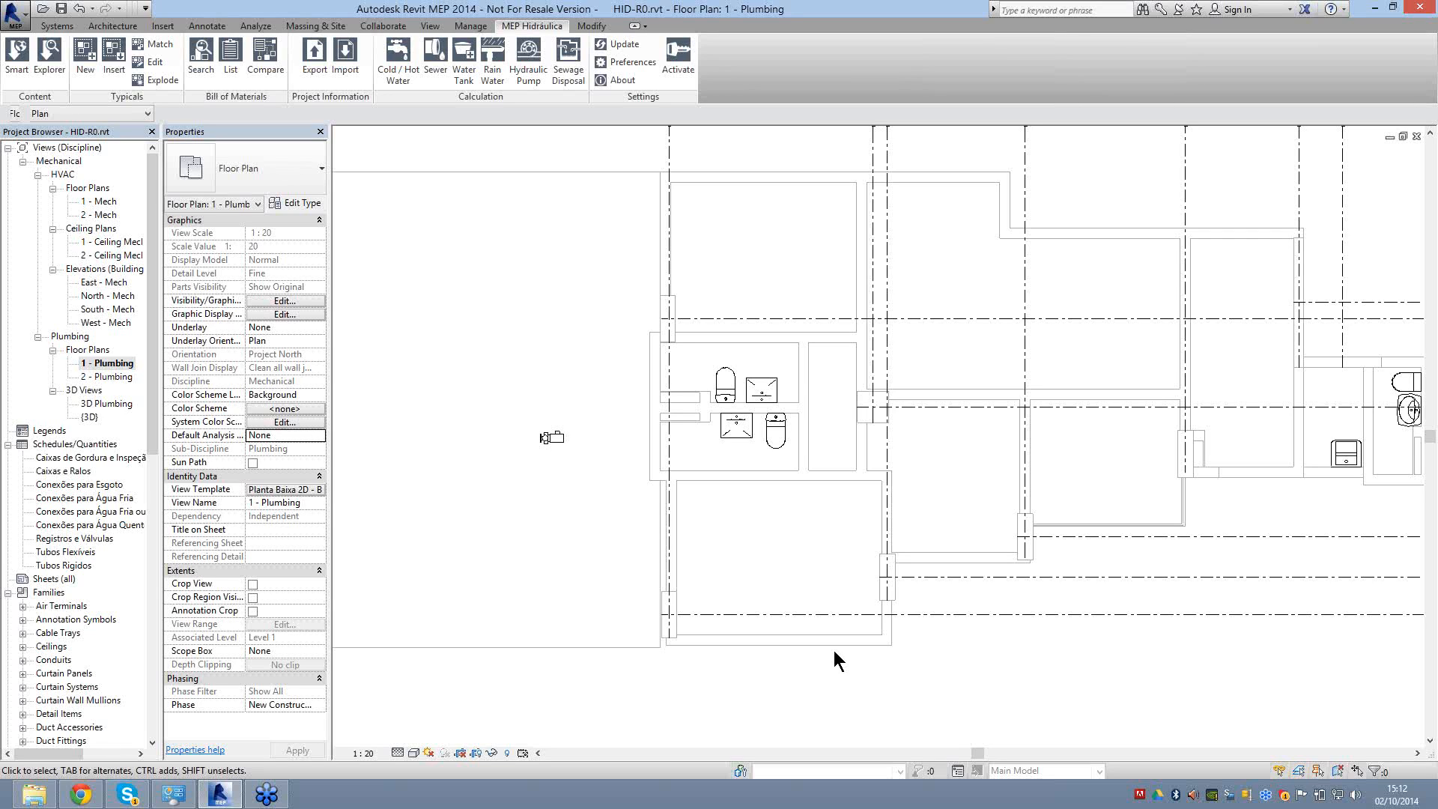
# Start the water tank calculation and choose indirect distribution with pumping (Indireta c/ Bomb.) as the distribution type.
pyautogui.click(462, 84)
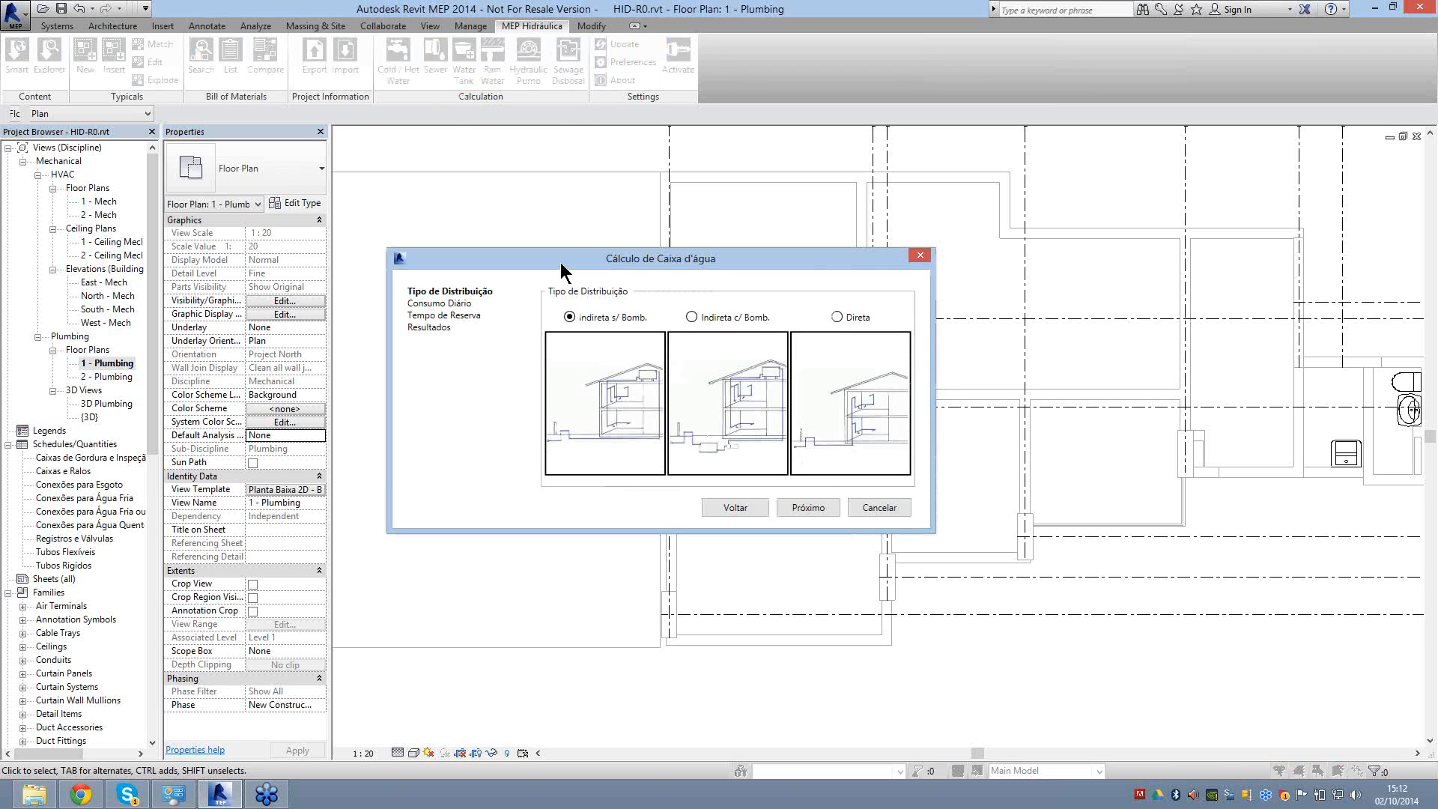
pyautogui.moveTo(612, 265); pyautogui.dragTo(699, 255)
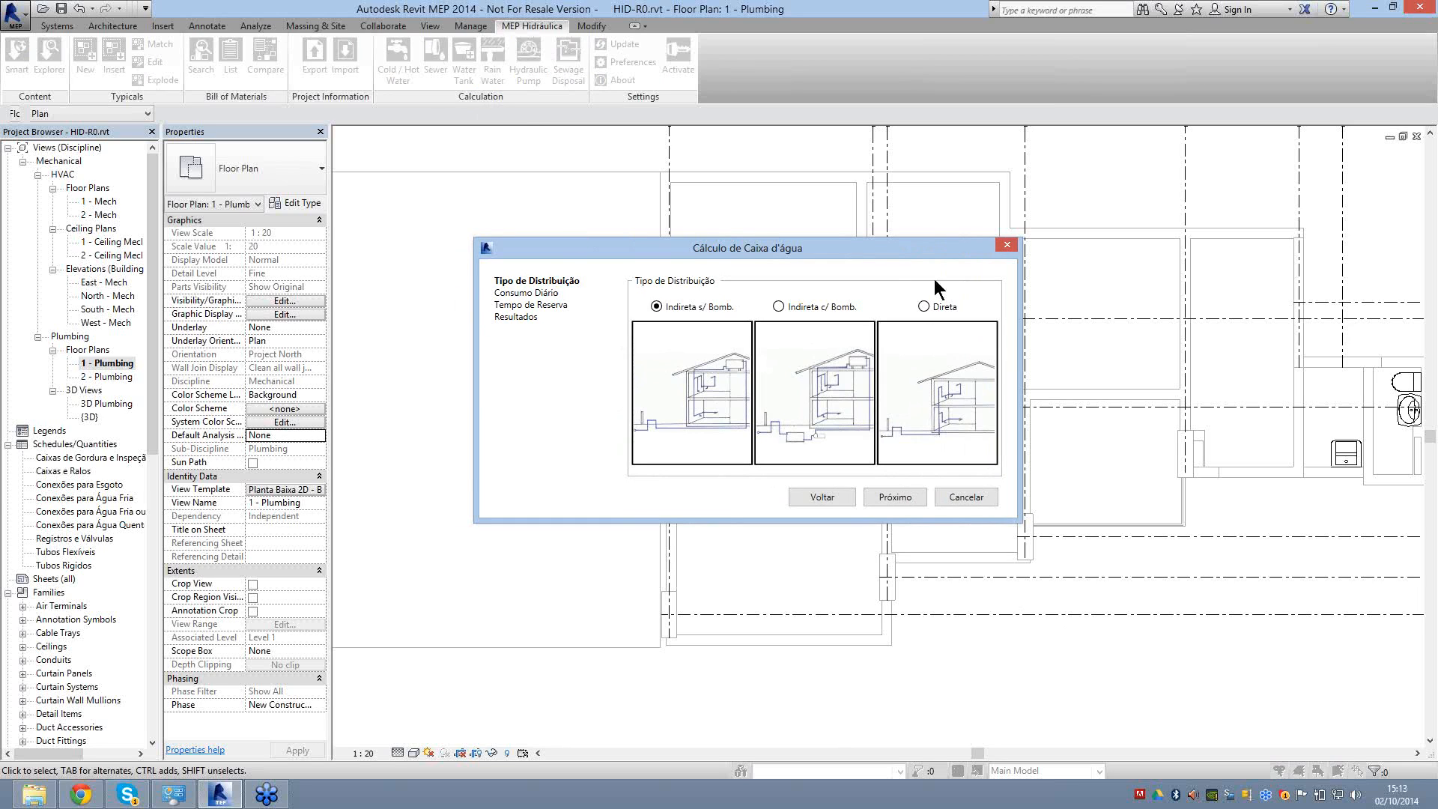
pyautogui.moveTo(864, 238); pyautogui.dragTo(843, 218)
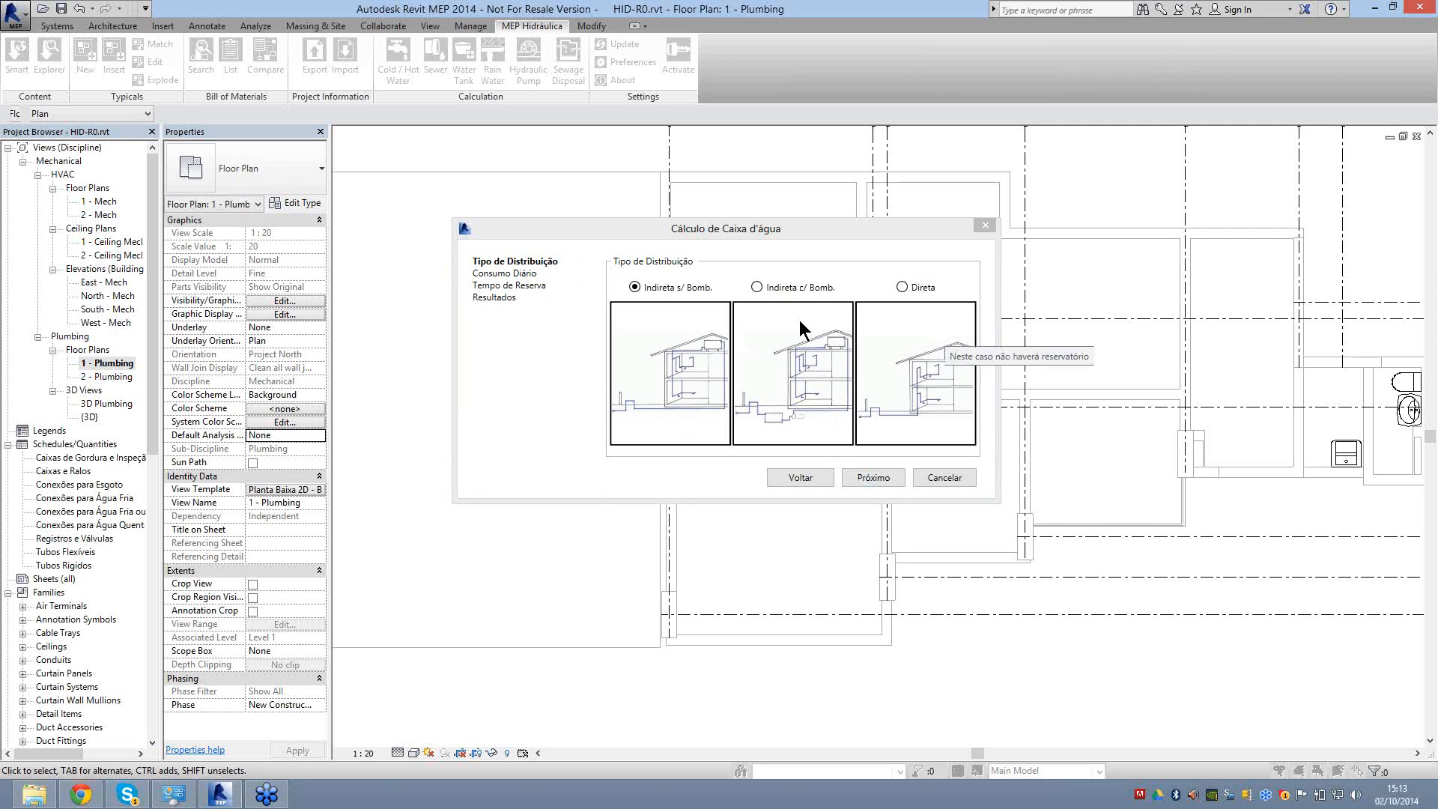
pyautogui.click(757, 286)
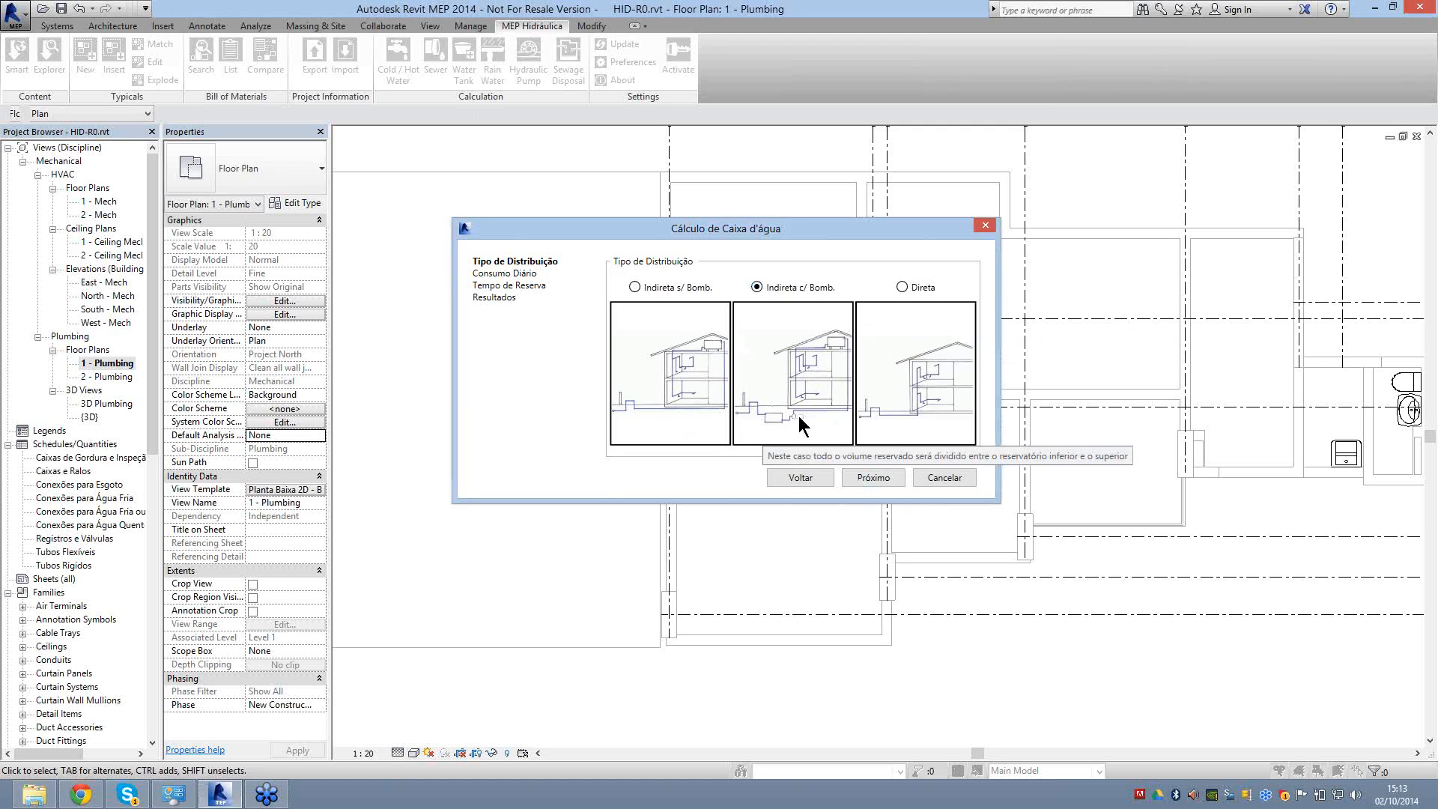
pyautogui.click(865, 482)
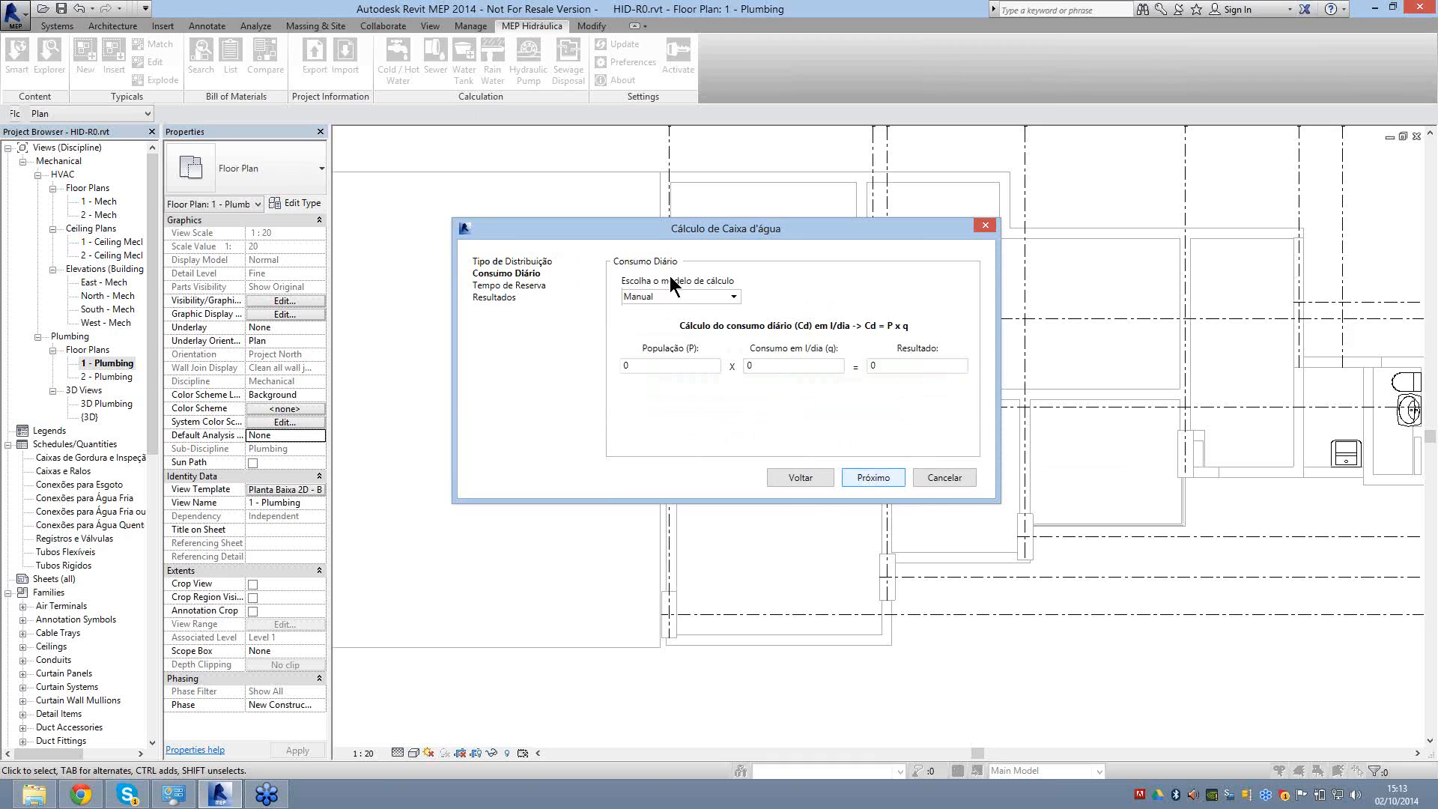
# Base the daily consumption on Natureza do Local, with Prédio de apartamentos as the nature of the site.
pyautogui.click(688, 298)
pyautogui.click(685, 293)
pyautogui.click(663, 366)
pyautogui.click(903, 367)
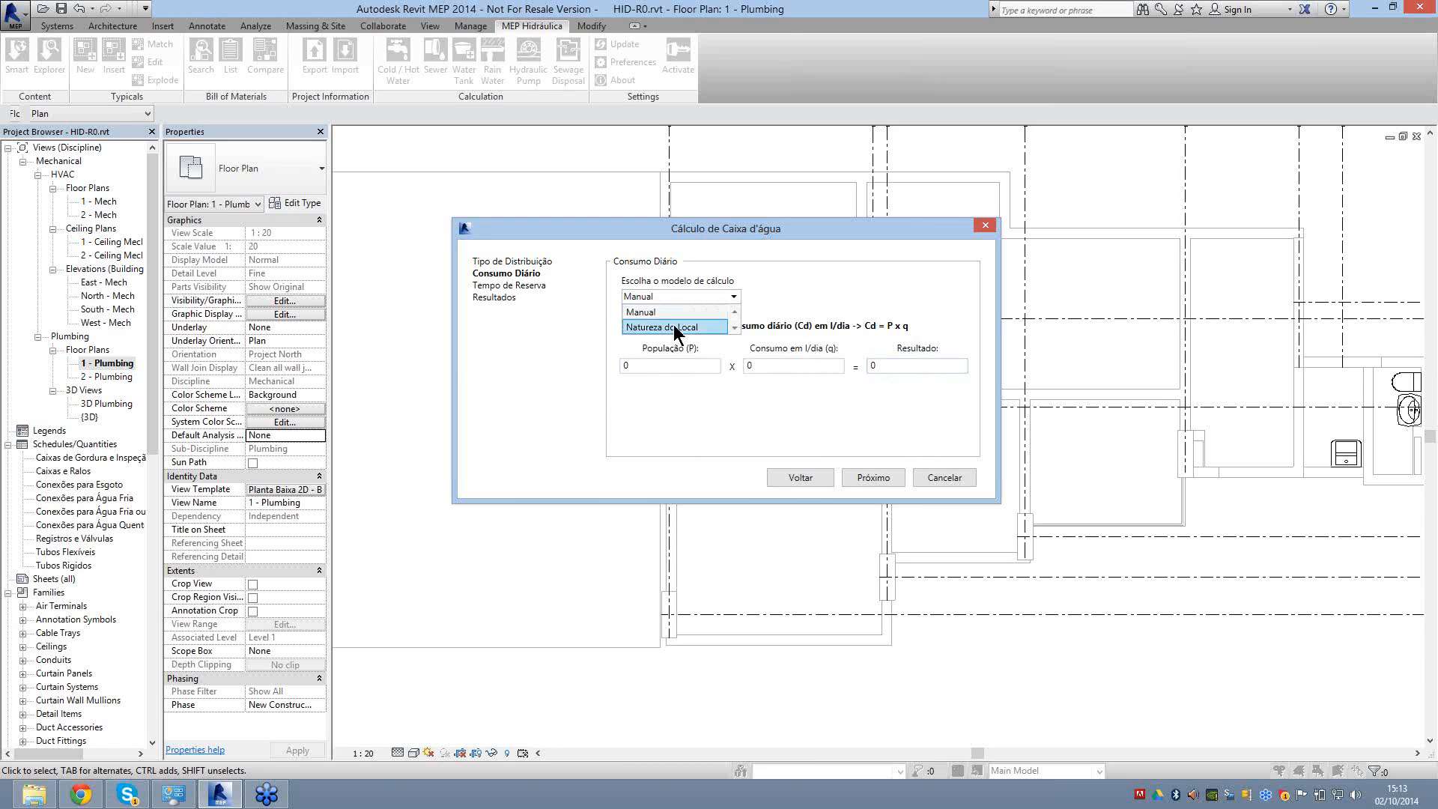
pyautogui.click(676, 327)
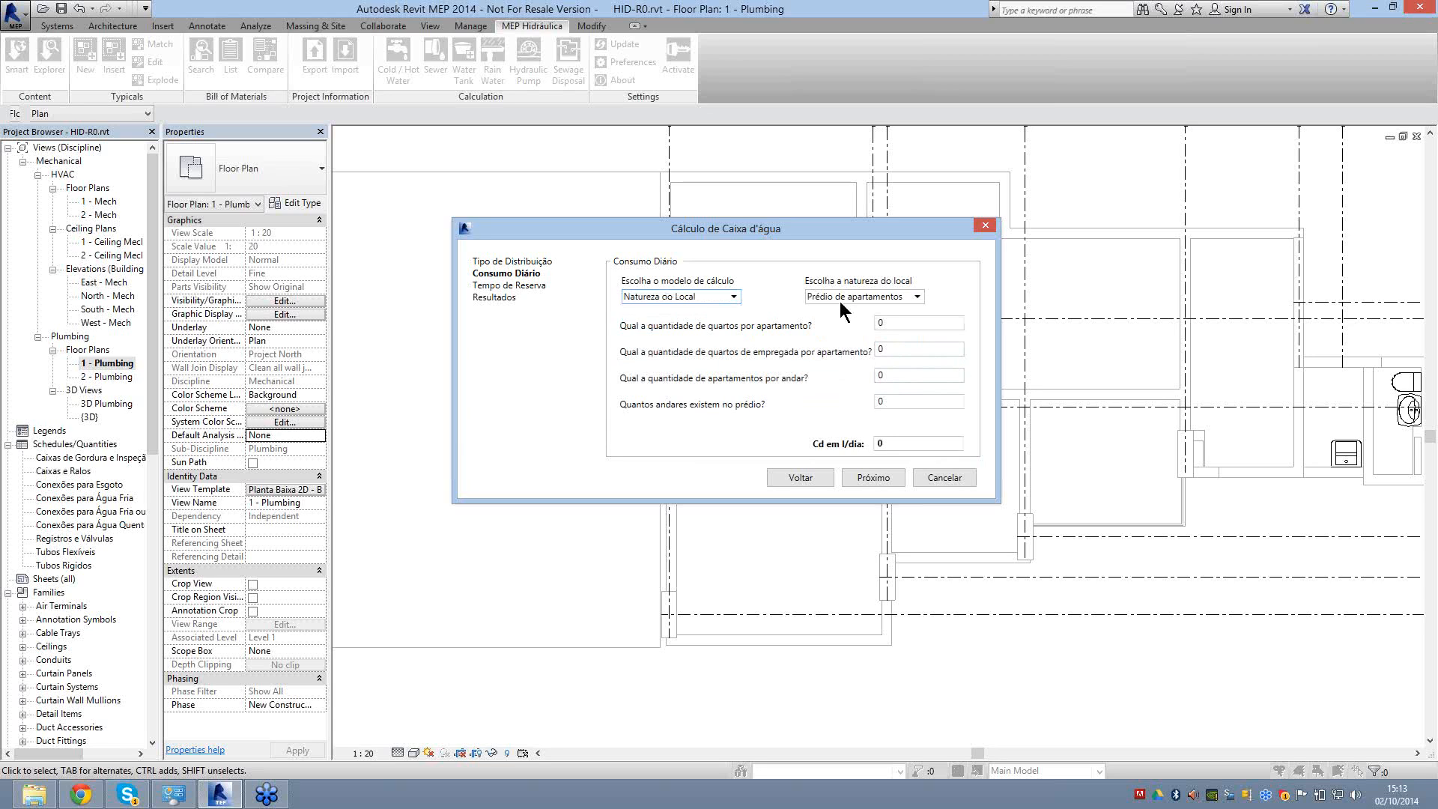
pyautogui.click(839, 299)
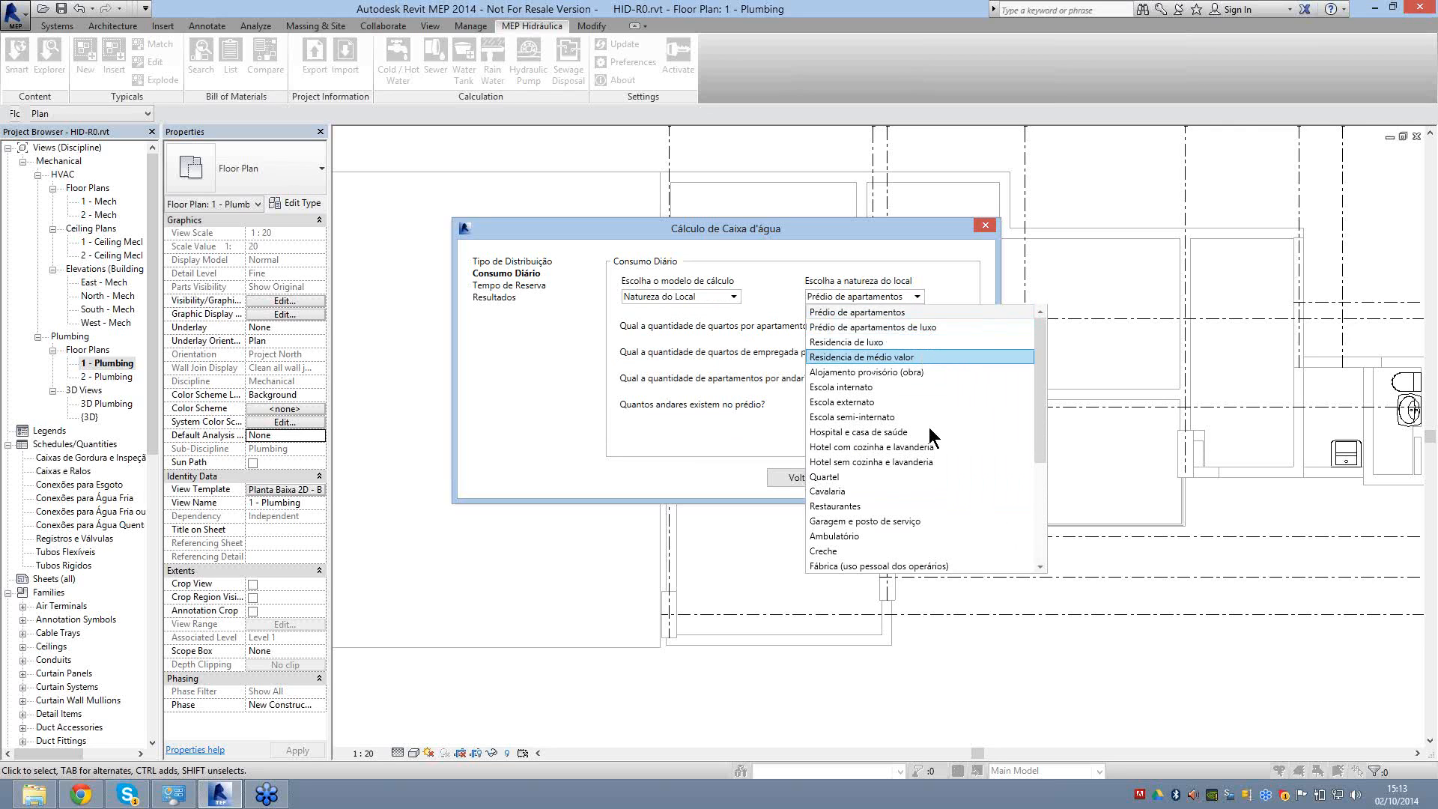
pyautogui.scroll(-3, 929, 432)
pyautogui.scroll(4, 891, 439)
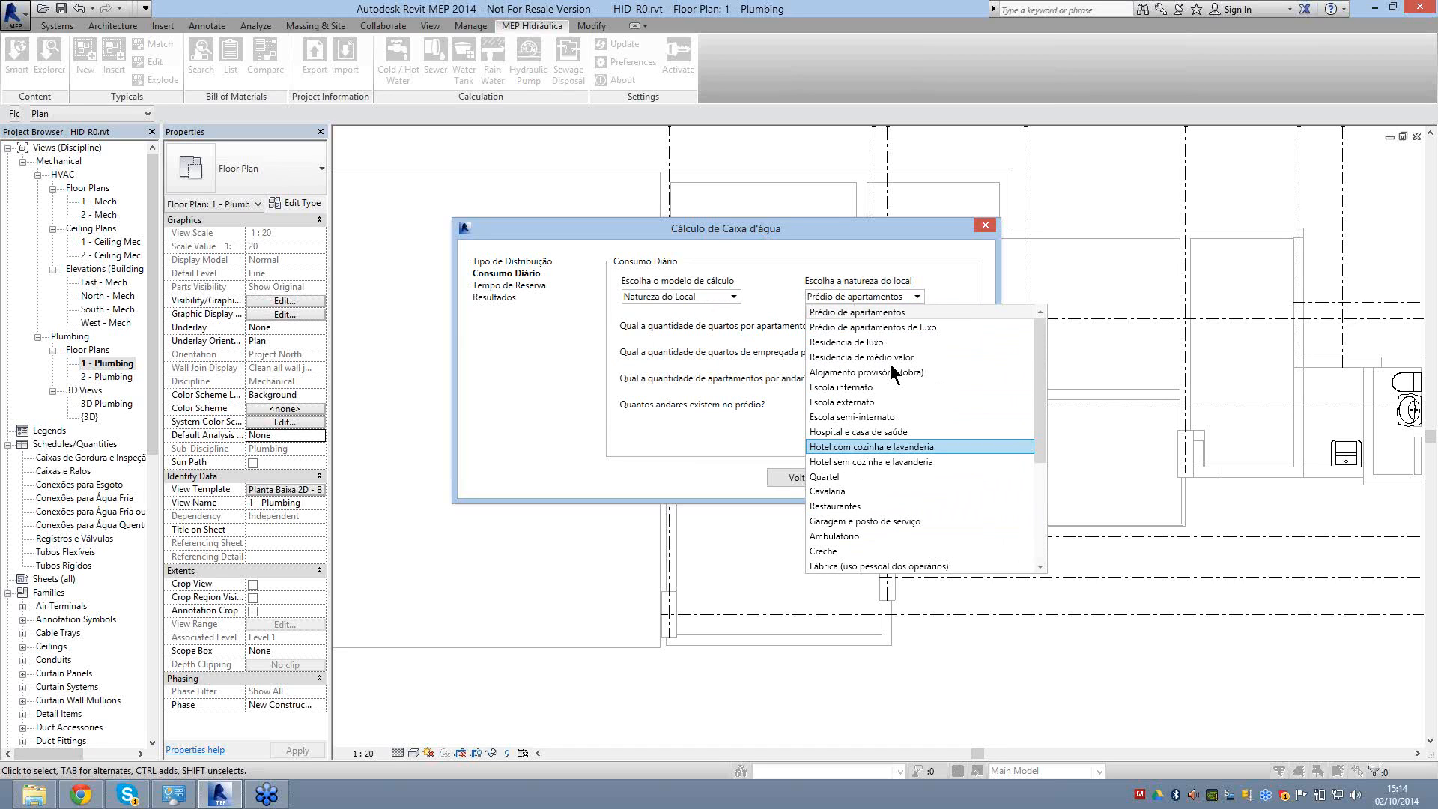
pyautogui.click(859, 313)
# Enter 3 bedrooms and 0 maid's rooms per apartment, 1 apartment per floor and 4 floors for the daily consumption.
pyautogui.doubleClick(928, 329)
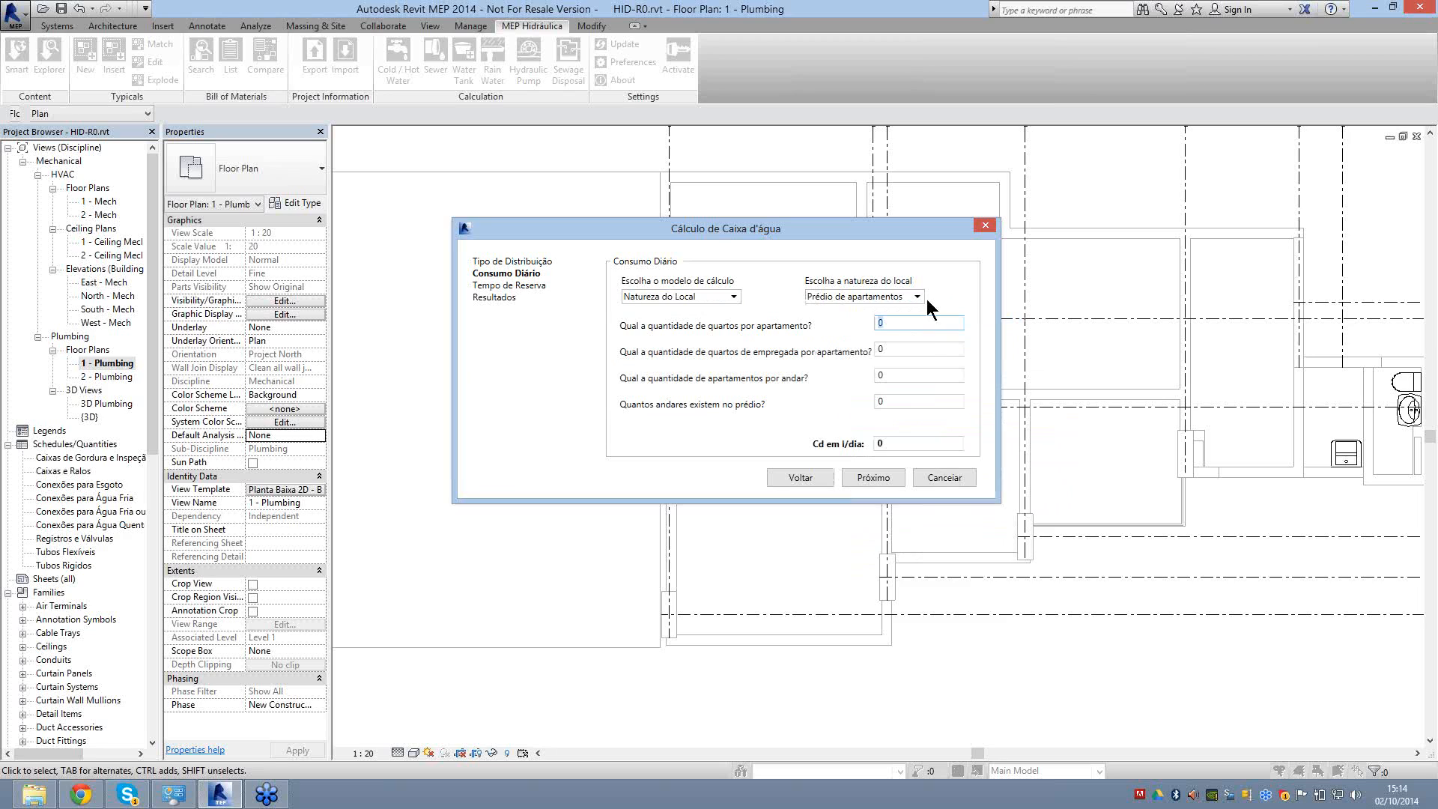
pyautogui.write('3')
pyautogui.click(915, 351)
pyautogui.doubleClick(915, 350)
pyautogui.doubleClick(927, 375)
pyautogui.write('1')
pyautogui.press('Tab')
pyautogui.write('4')
pyautogui.click(885, 479)
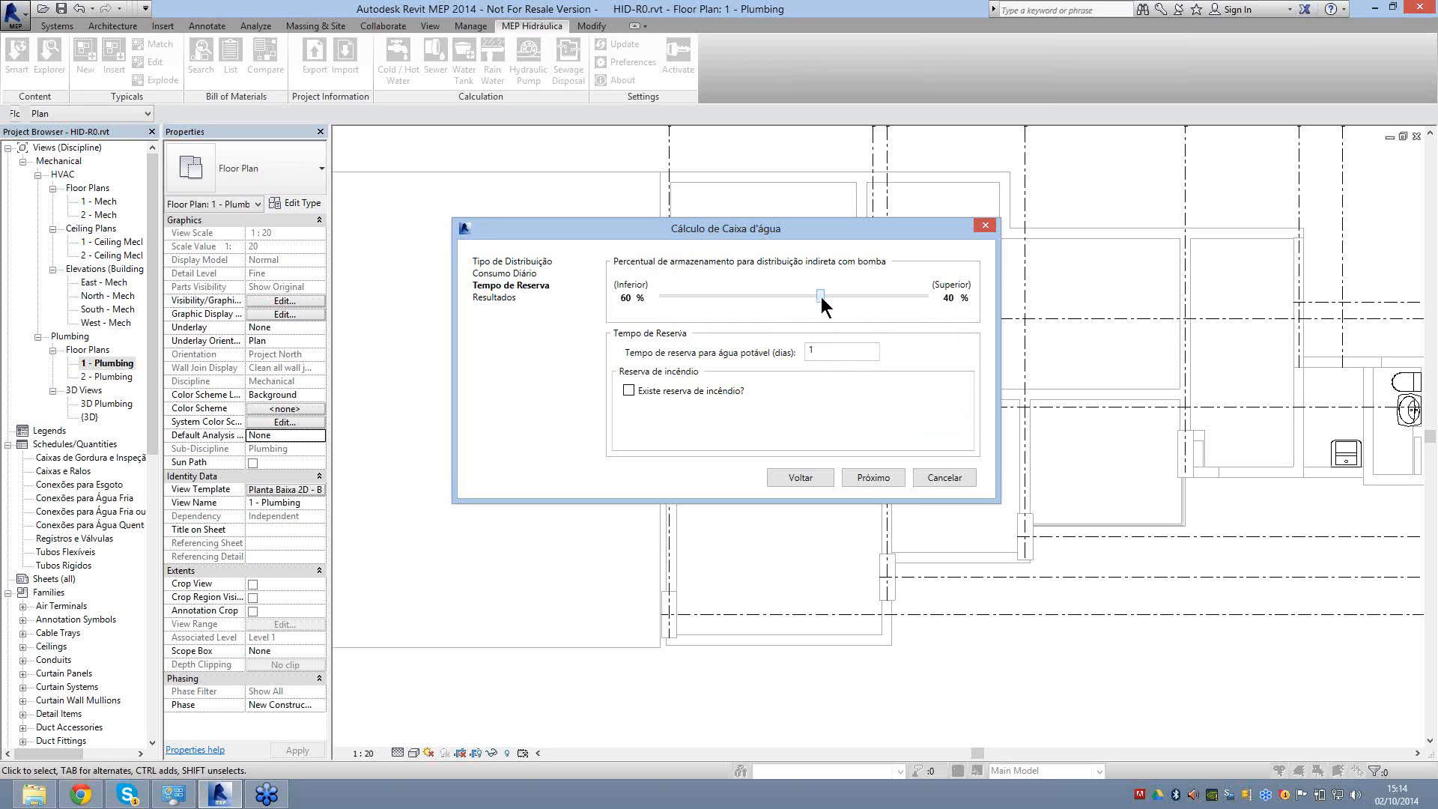
# Set the reserve to 60% lower and 40% upper storage and 1.25 days, with a fire reserve in an independent reservoir, and generate the results.
pyautogui.moveTo(821, 297); pyautogui.dragTo(824, 296)
pyautogui.moveTo(820, 306); pyautogui.dragTo(821, 307)
pyautogui.click(837, 356)
pyautogui.doubleClick(842, 354)
pyautogui.write('.25')
pyautogui.click(628, 391)
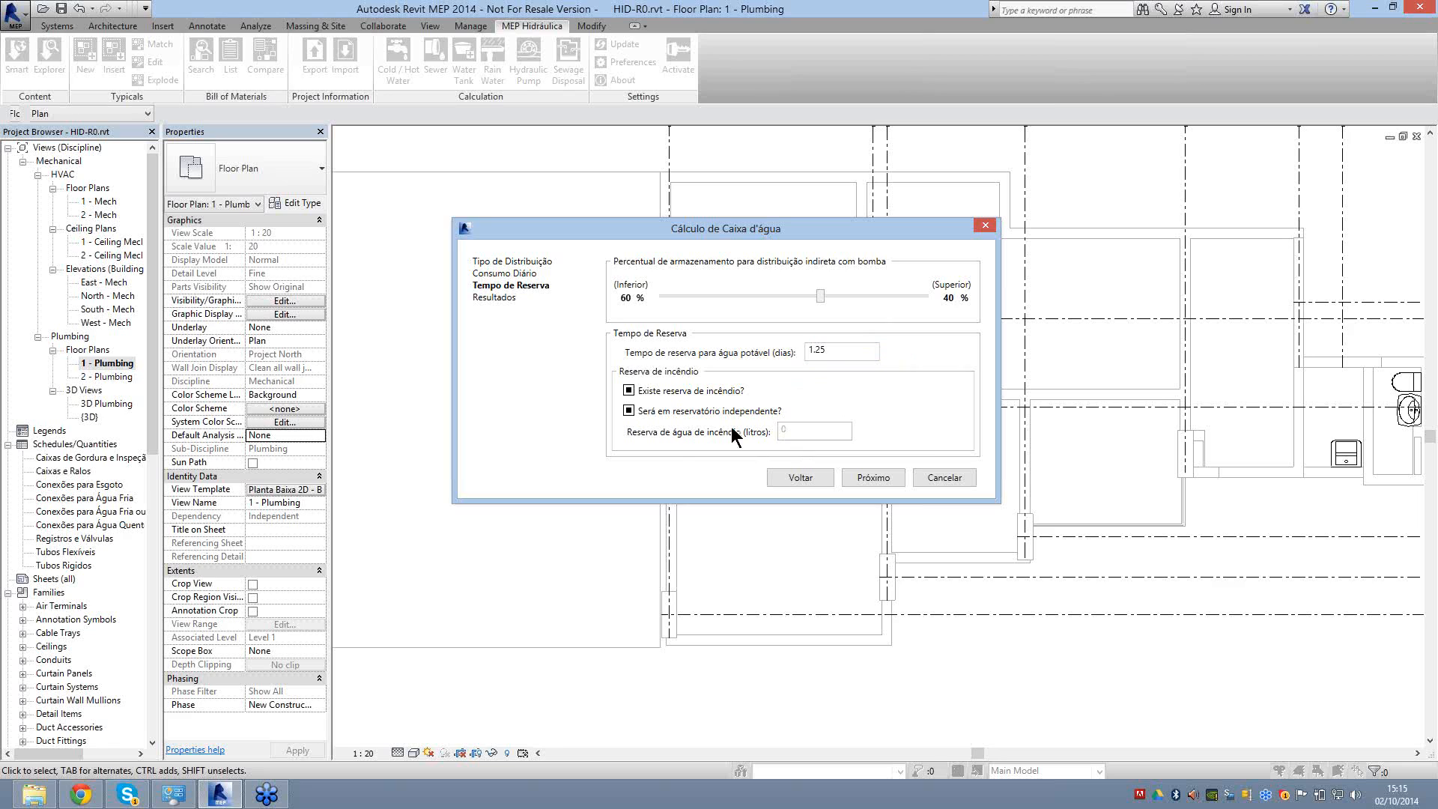
pyautogui.click(870, 478)
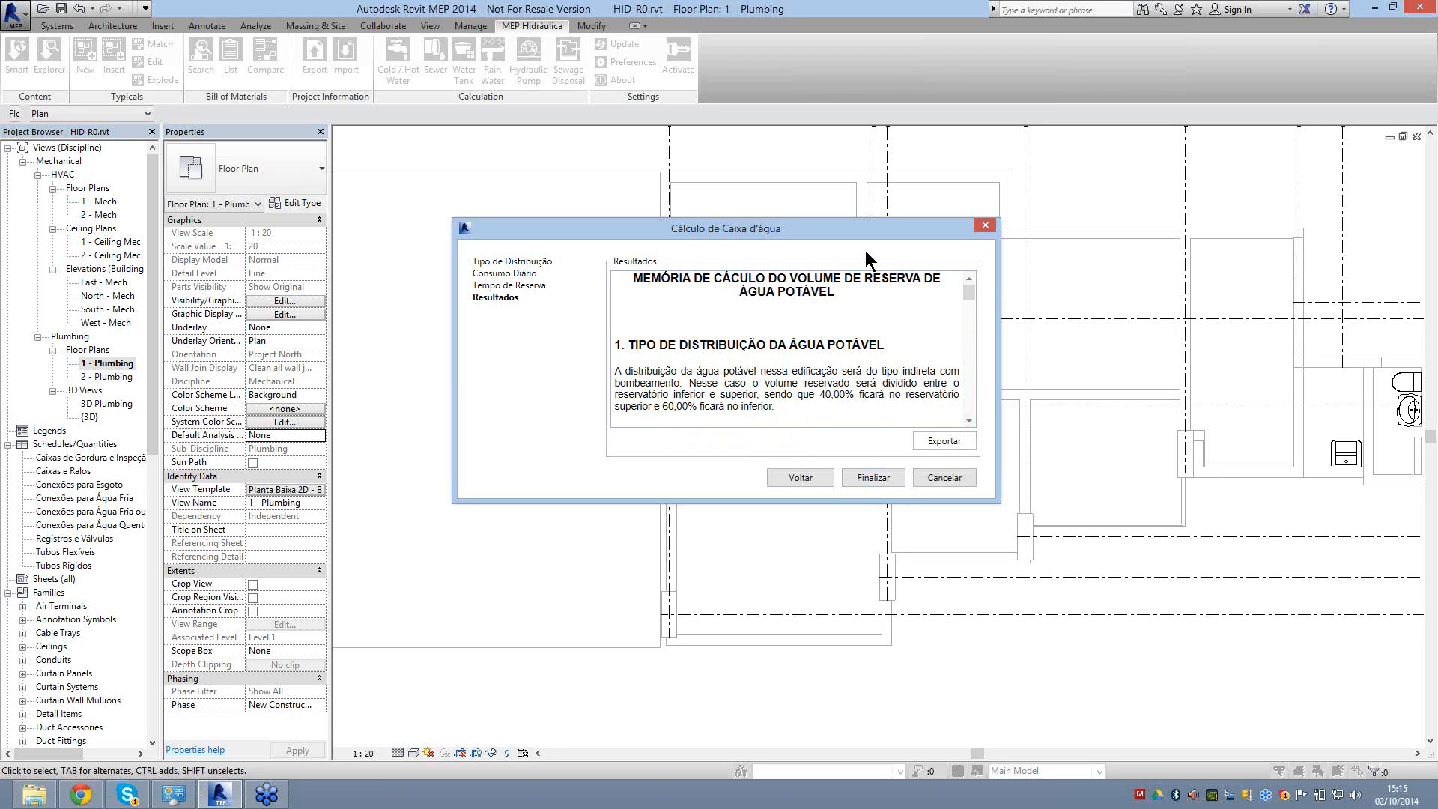
# Review the calculation report from distribution type through daily consumption, reserve time and reservoir capacity to reservoir sizing.
pyautogui.click(971, 328)
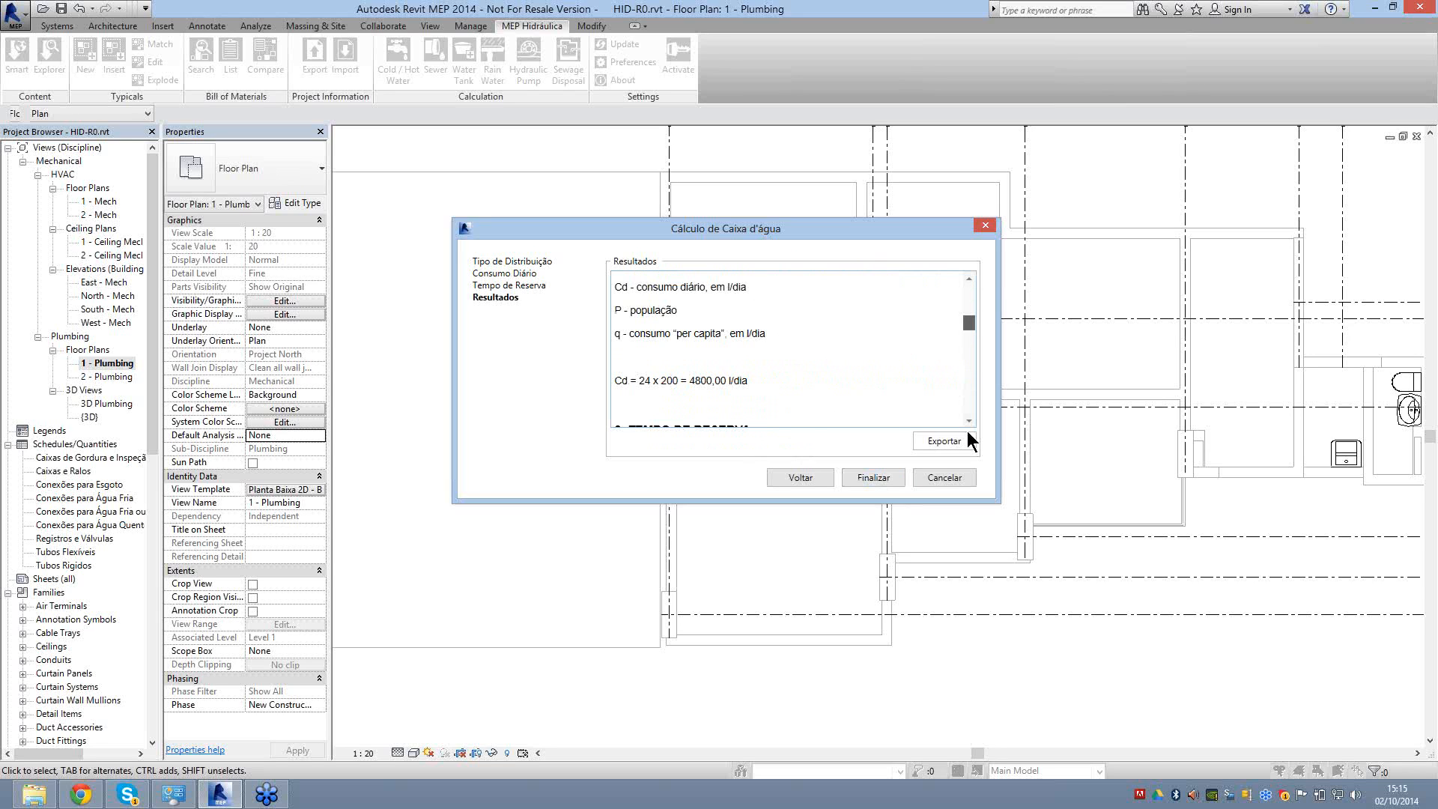
pyautogui.scroll(-15, 967, 429)
pyautogui.scroll(20, 981, 297)
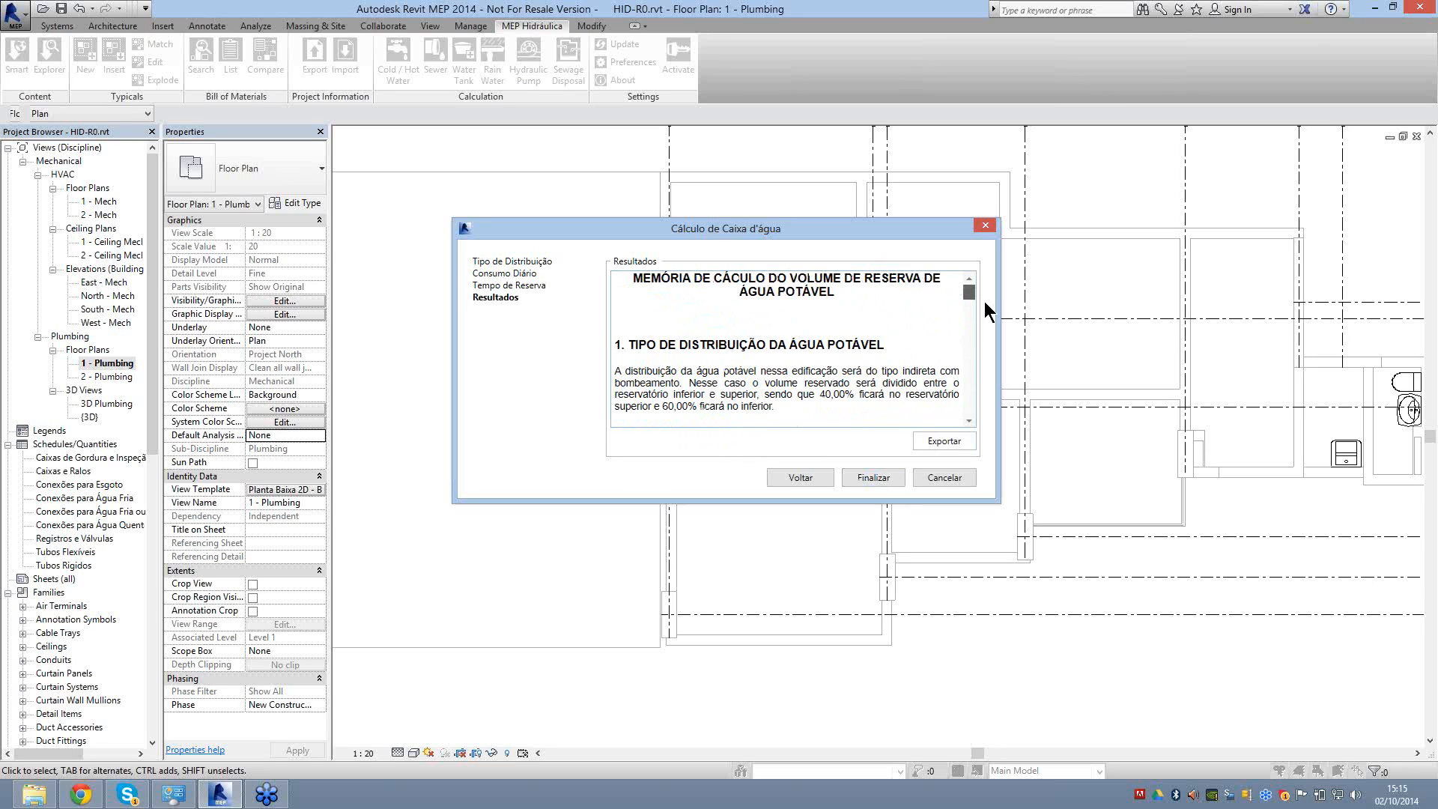
pyautogui.scroll(-6, 985, 313)
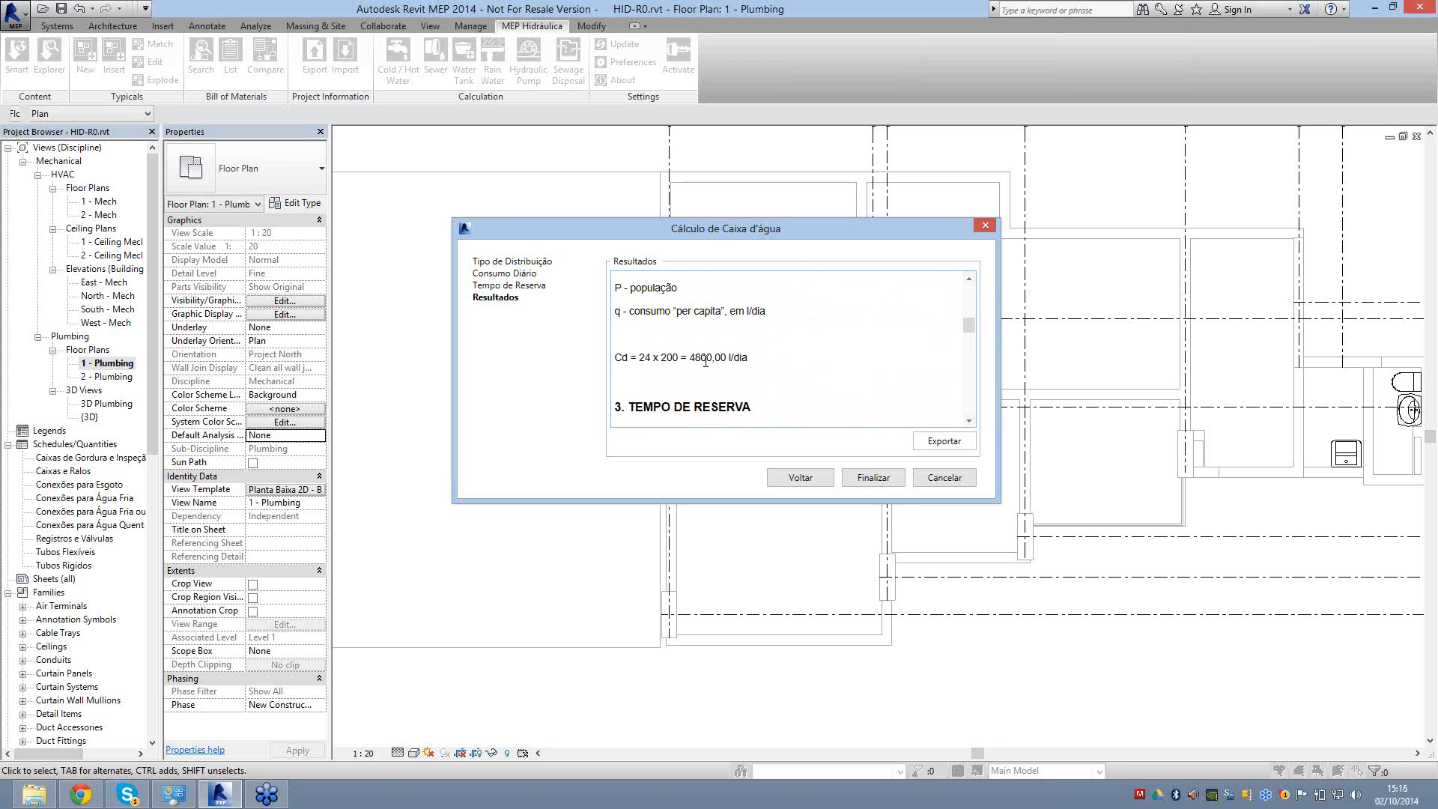
pyautogui.scroll(-8, 712, 369)
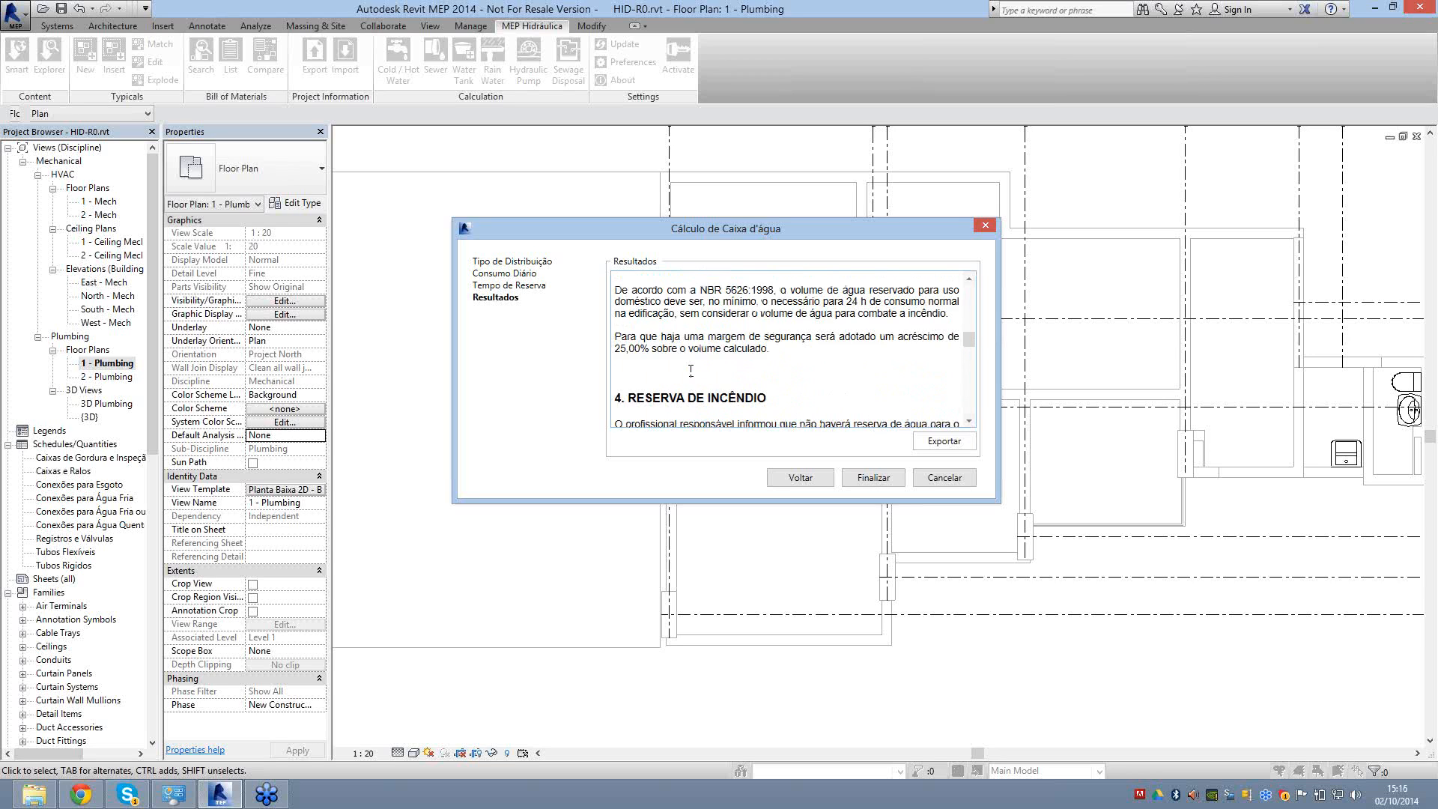
pyautogui.scroll(-2, 887, 337)
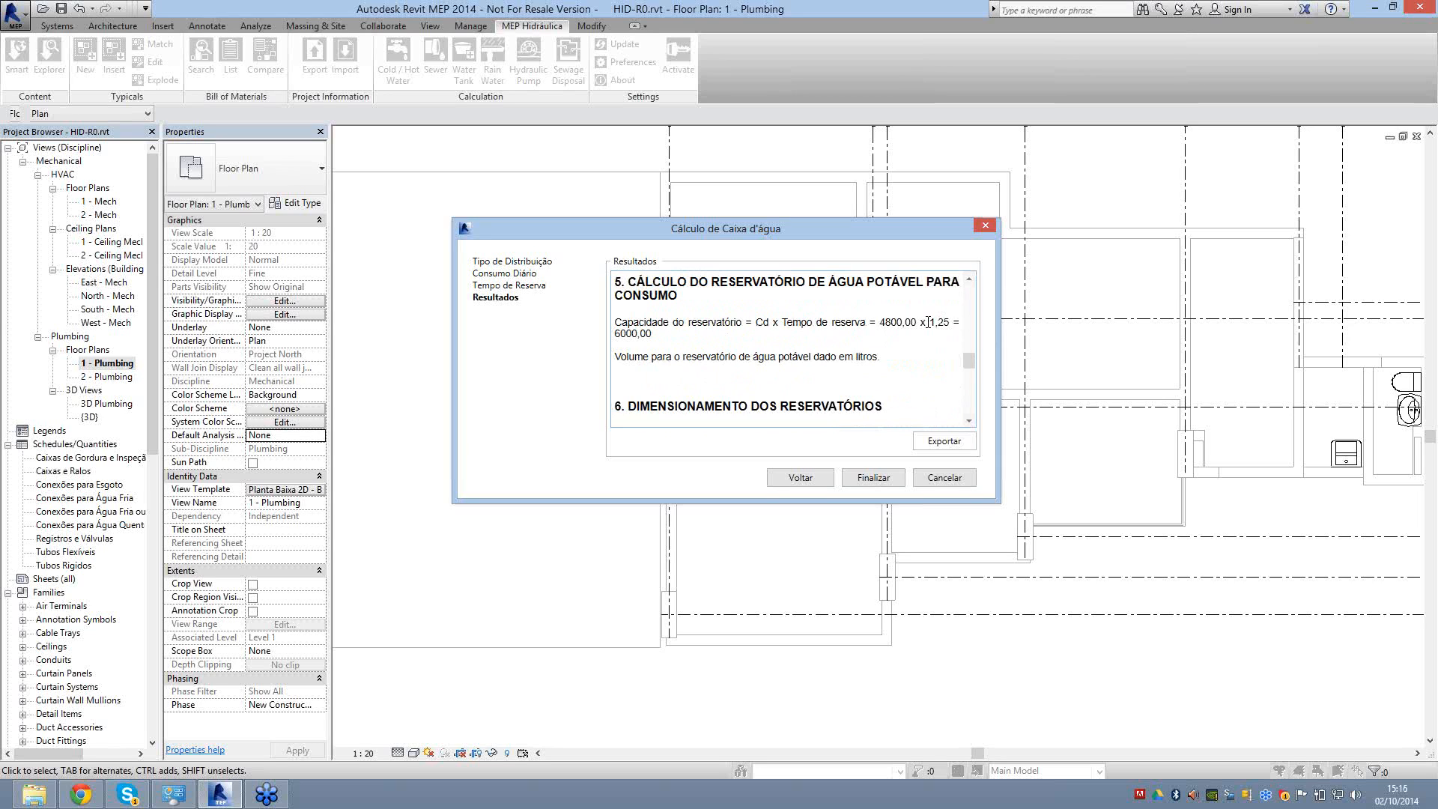
pyautogui.moveTo(951, 323); pyautogui.dragTo(921, 323)
pyautogui.doubleClick(661, 334)
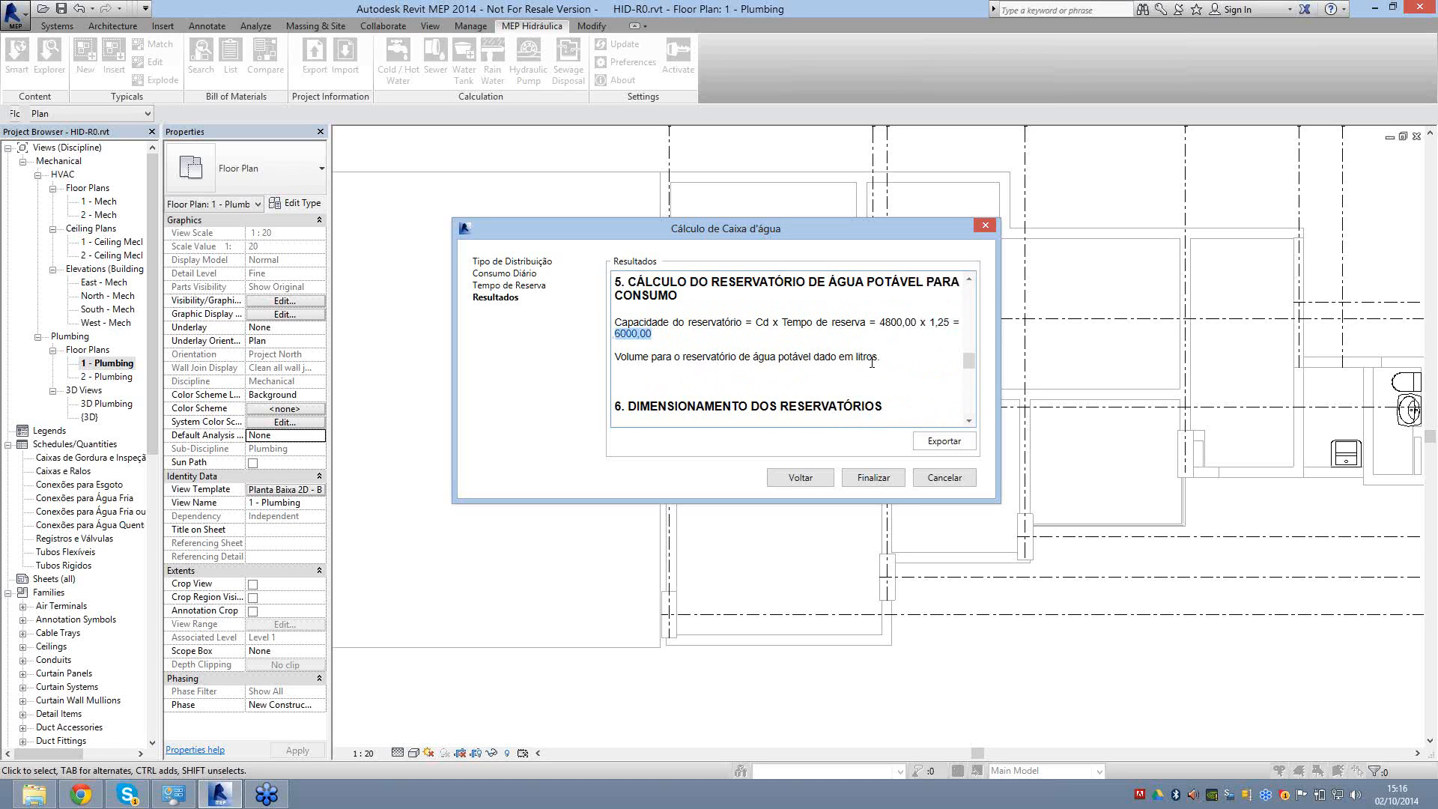
pyautogui.scroll(-2, 870, 362)
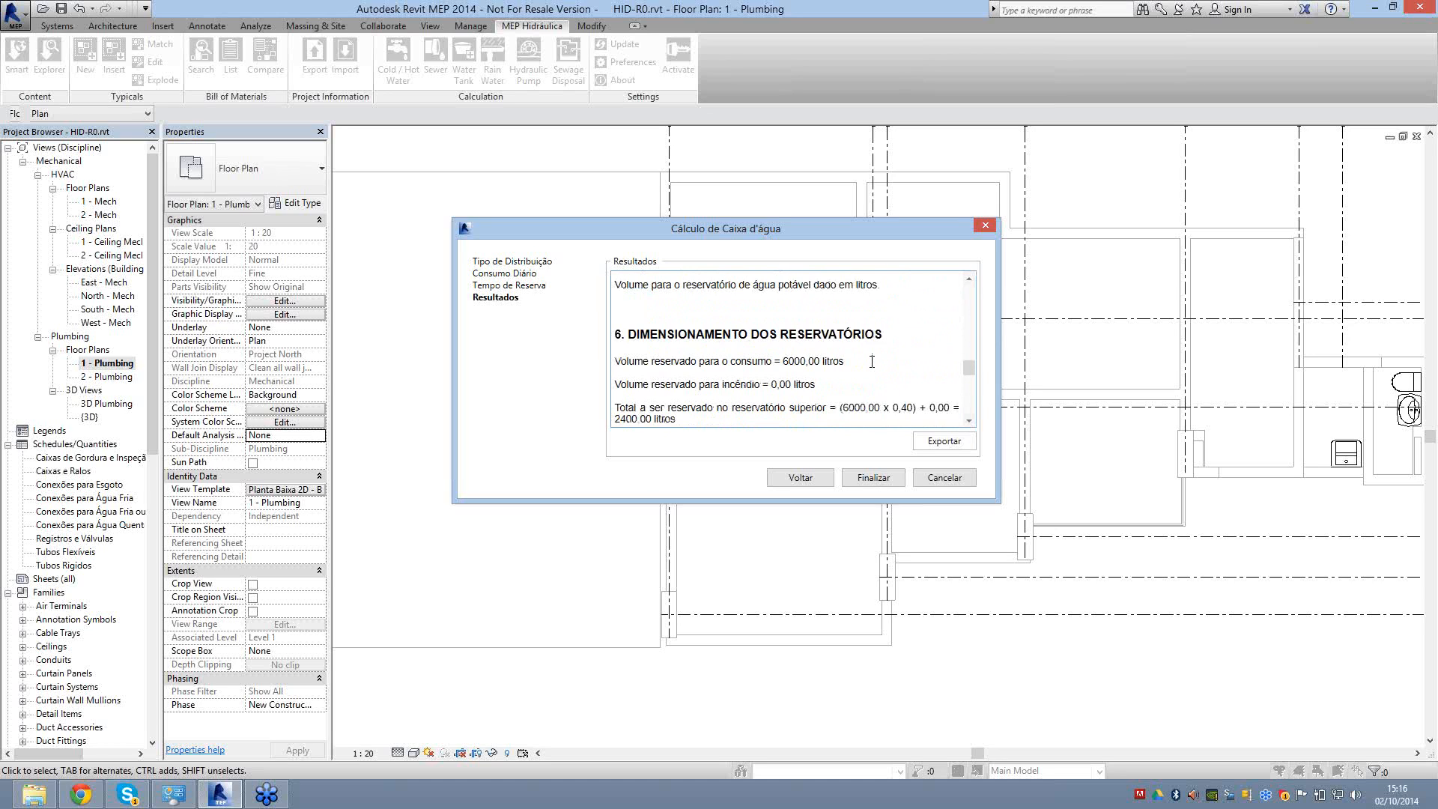
pyautogui.scroll(-1, 872, 362)
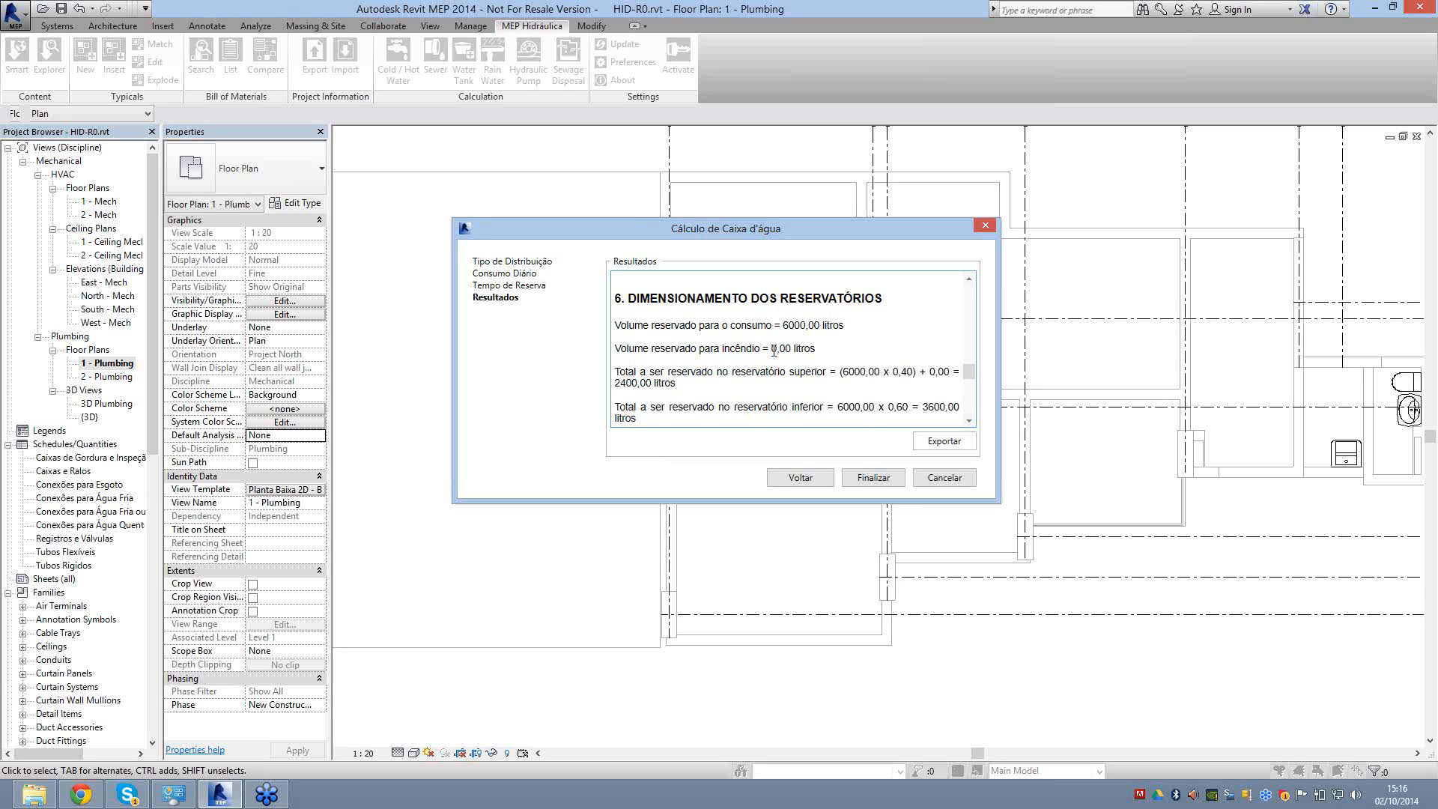
# Export the calculation report to the desktop as an RTF file named HID-R0 and finish the water tank calculation.
pyautogui.click(929, 443)
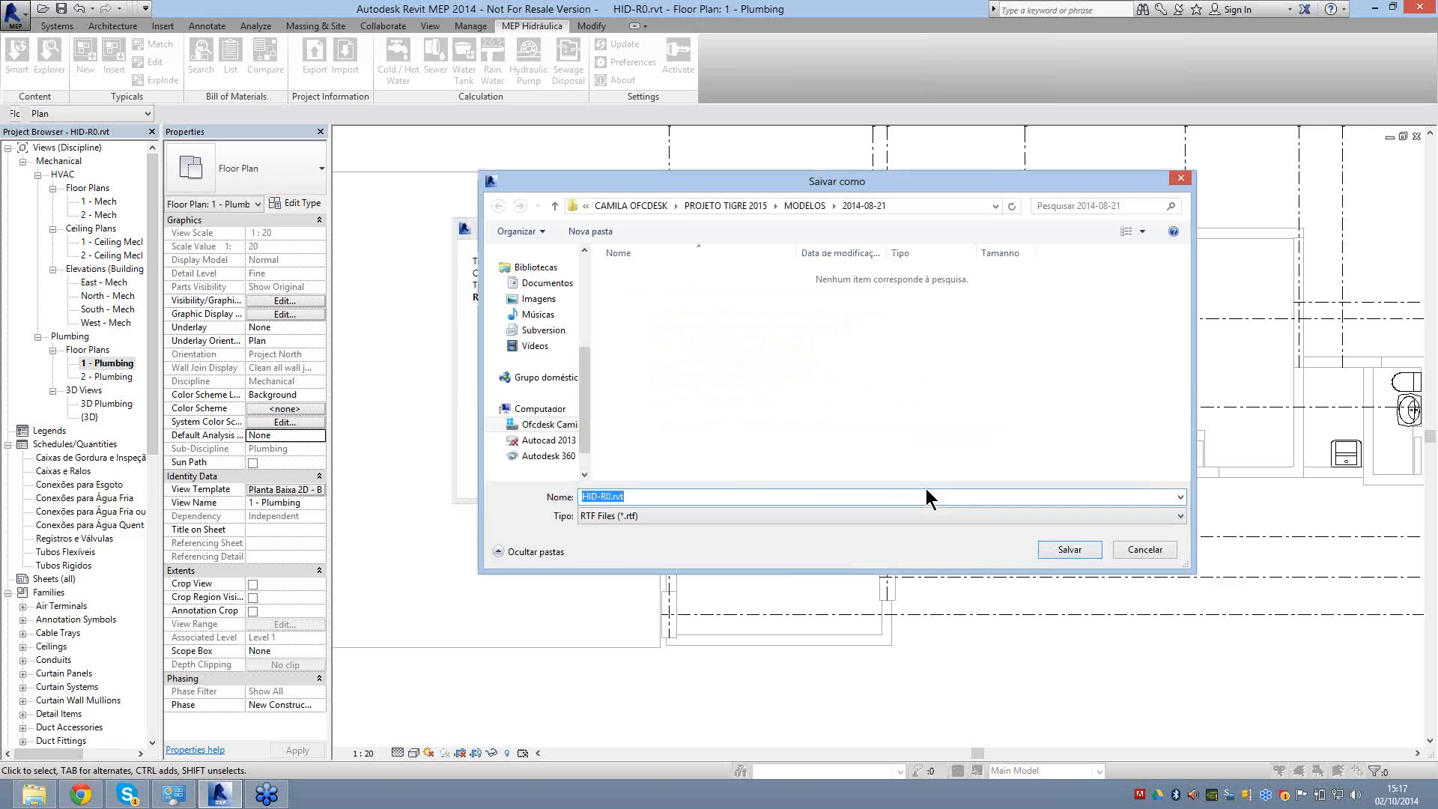
pyautogui.moveTo(582, 371); pyautogui.dragTo(590, 265)
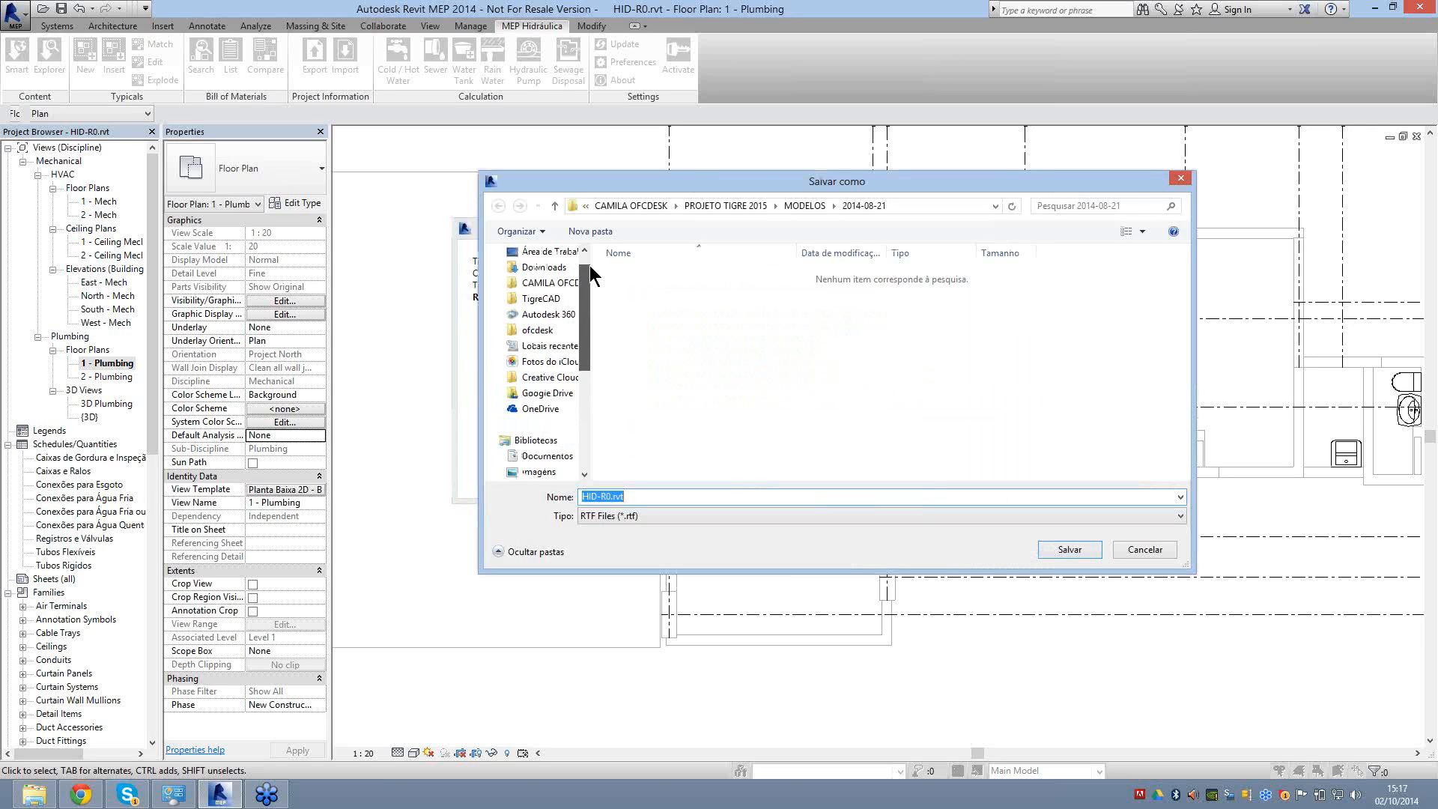
pyautogui.click(558, 275)
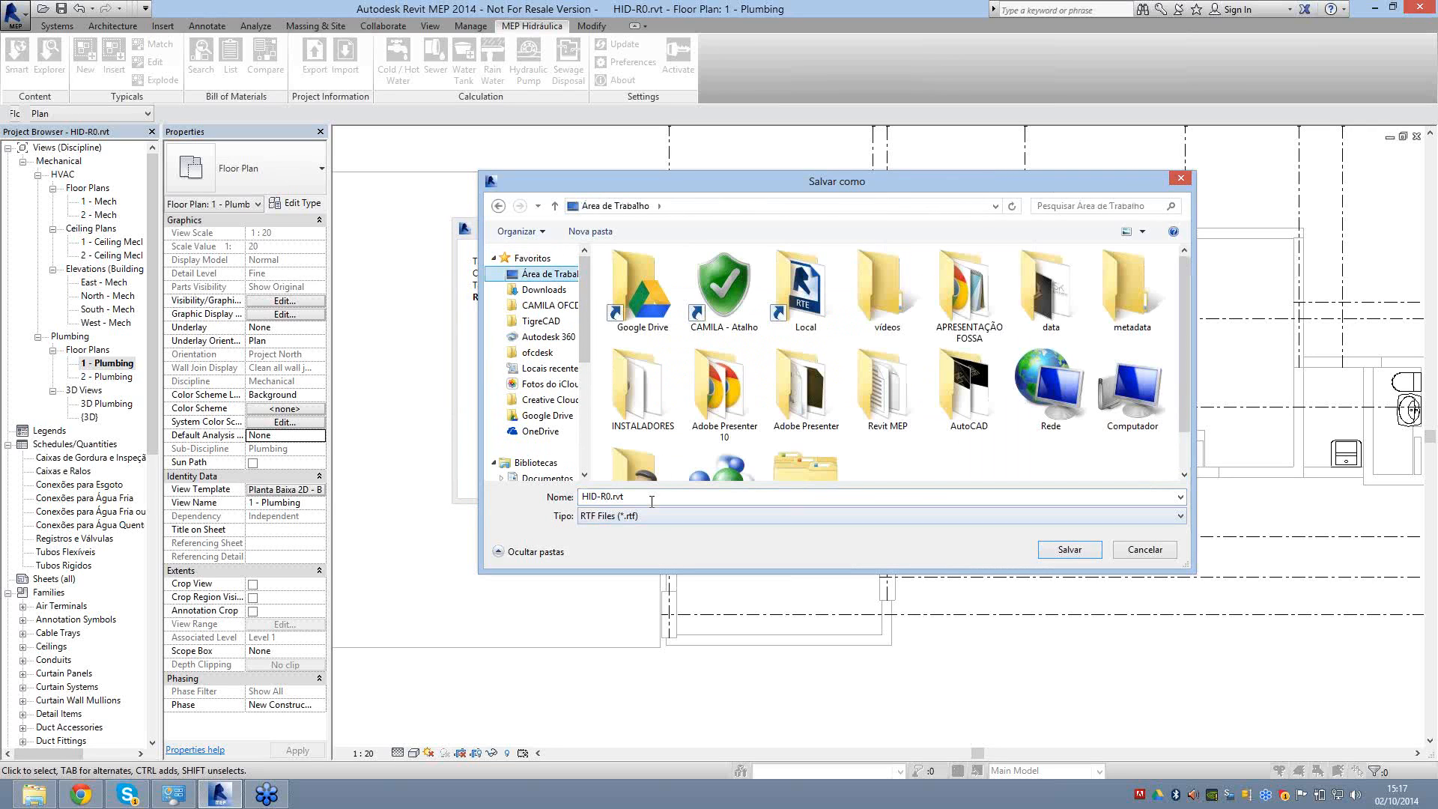
pyautogui.doubleClick(652, 502)
pyautogui.click(652, 503)
pyautogui.press('BackSpace')
pyautogui.press('BackSpace')
pyautogui.press('BackSpace')
pyautogui.press('BackSpace')
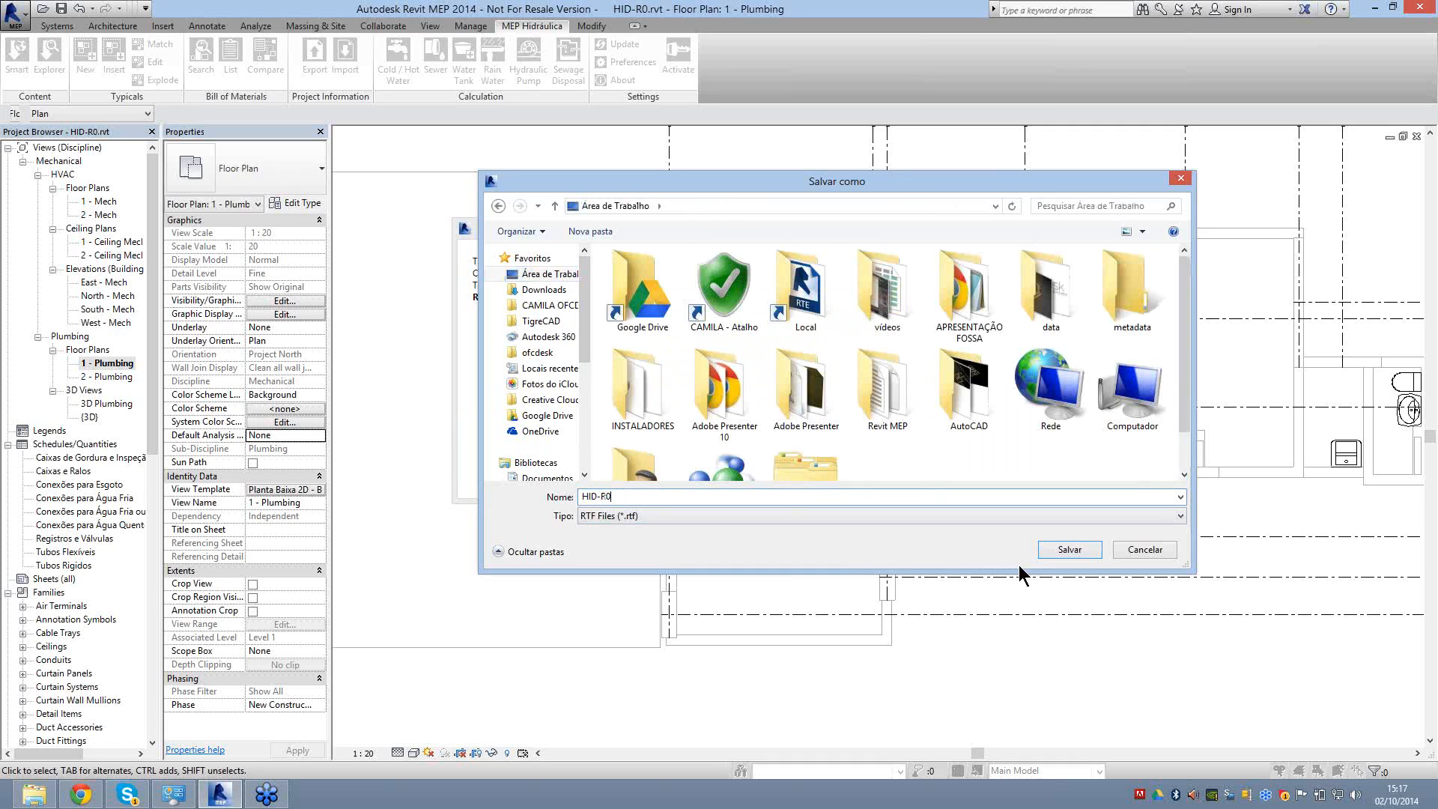
pyautogui.click(1092, 547)
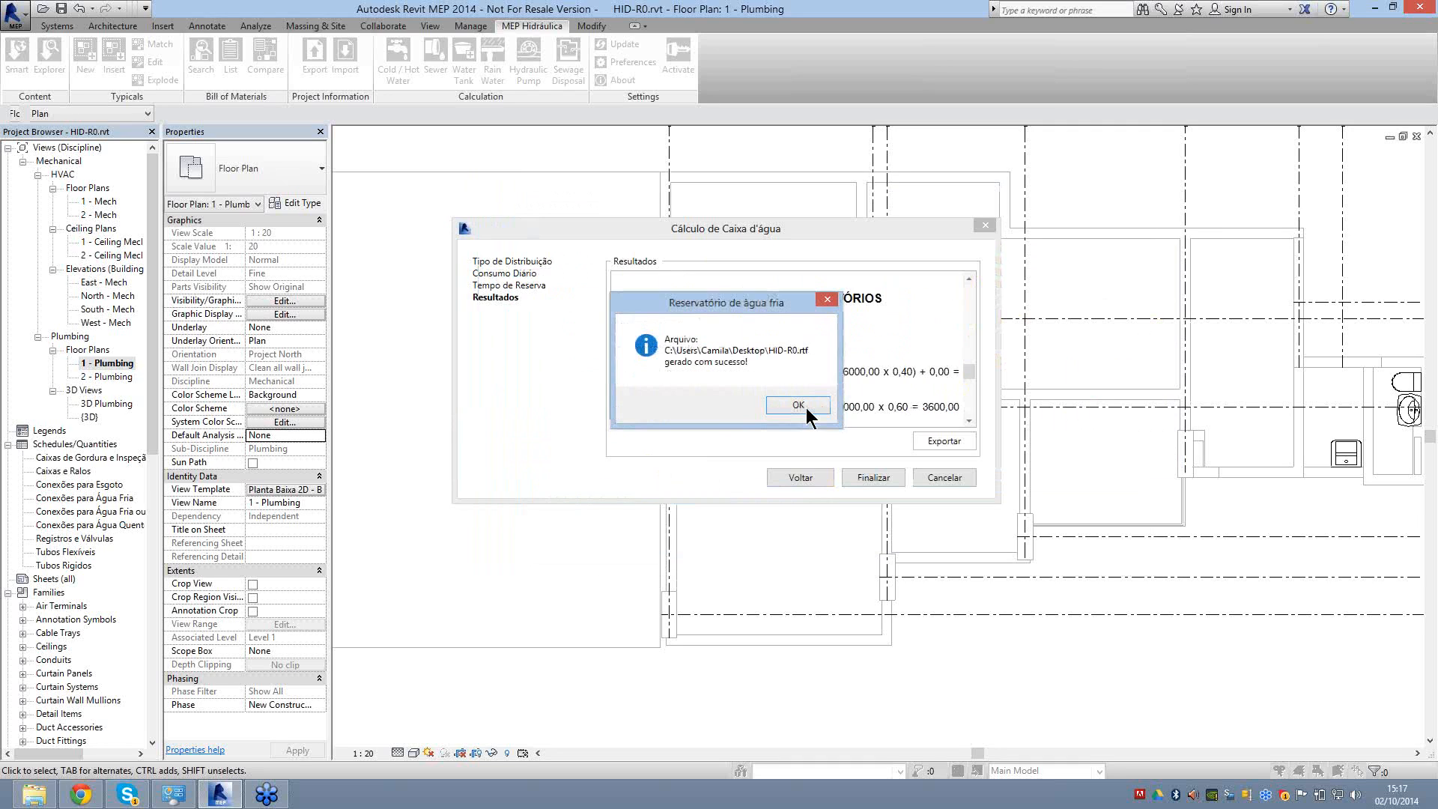
pyautogui.press('Return')
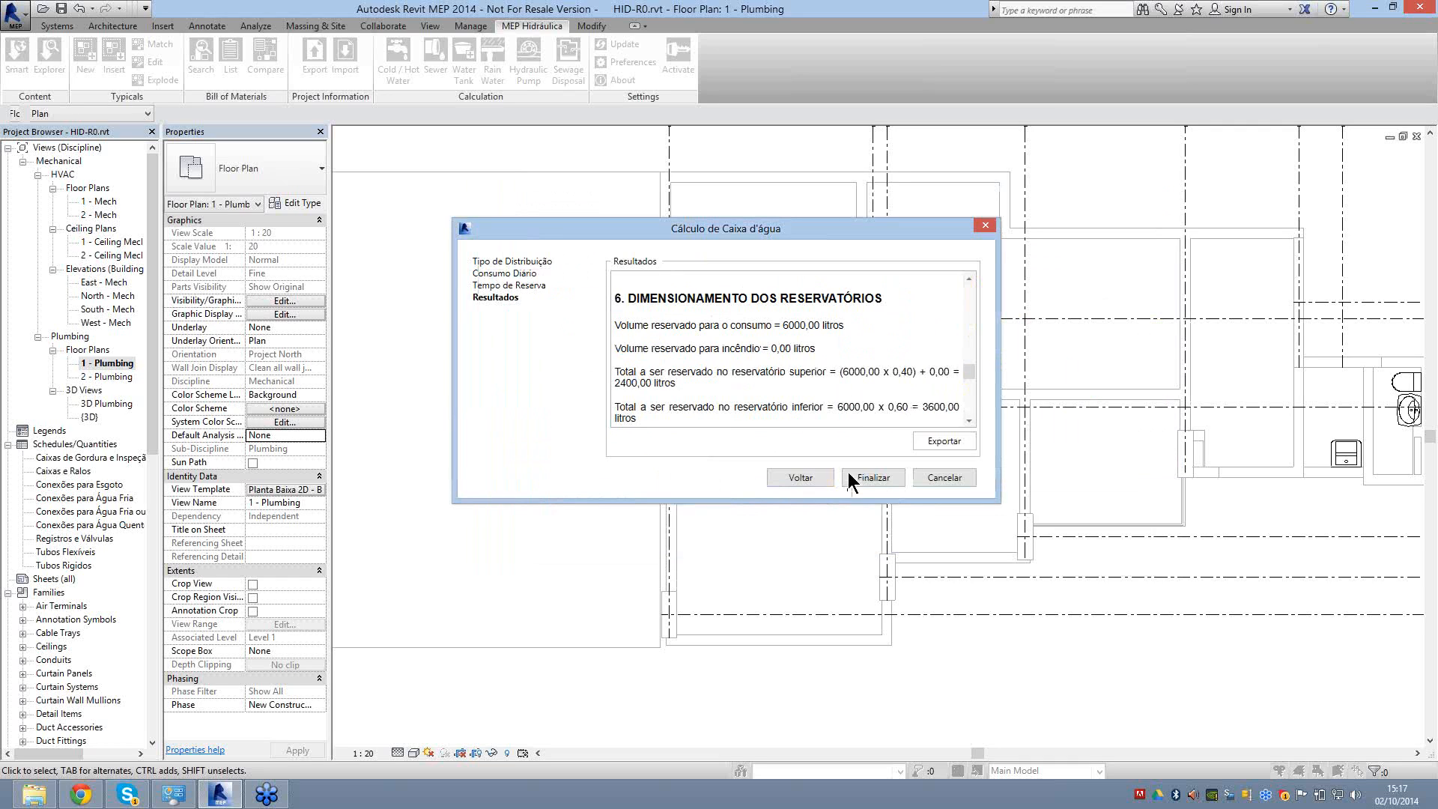
pyautogui.click(857, 477)
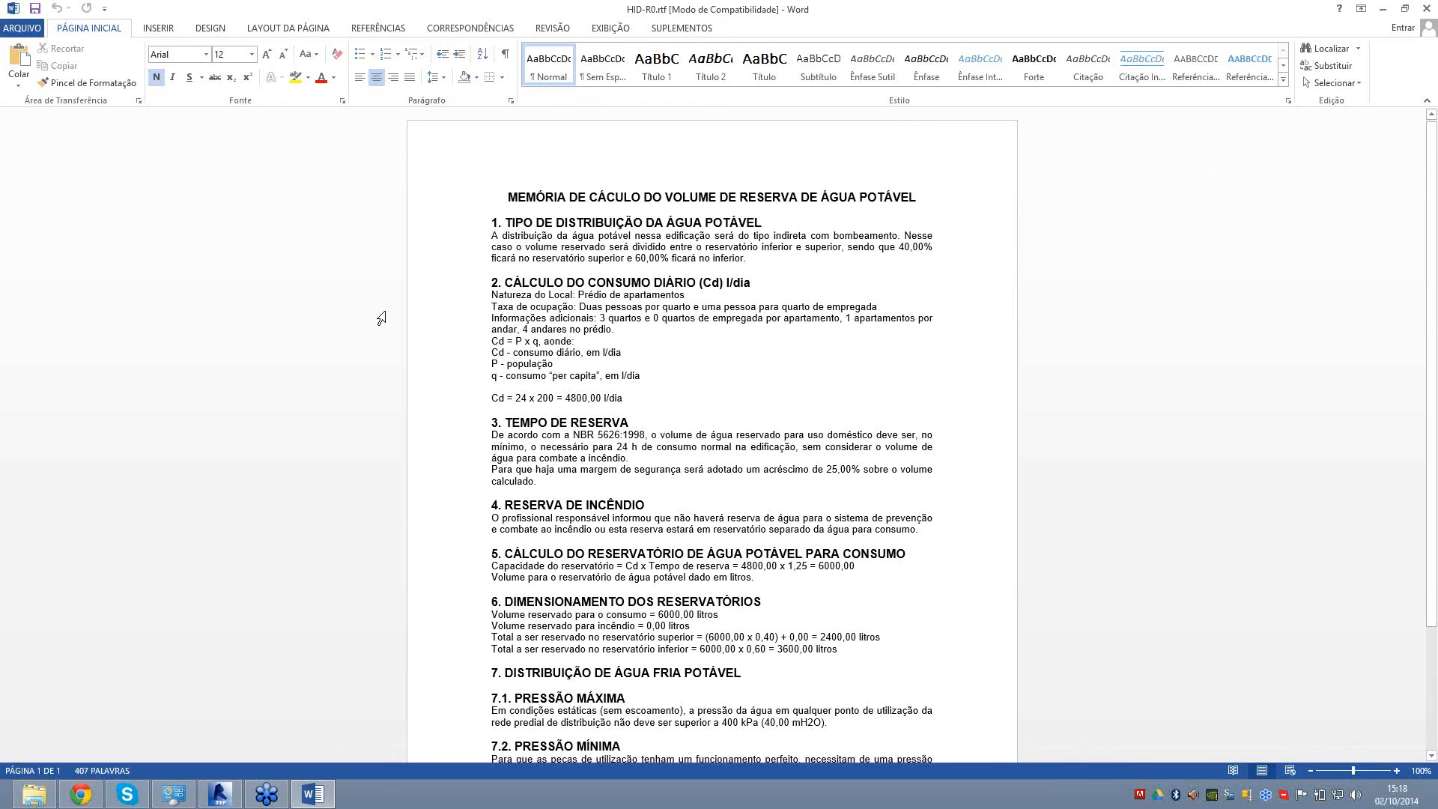
# Examine the exported HID-R0.rtf report in Word, including the section on cold water pressure limits and maximum flow velocity.
pyautogui.click(1397, 771)
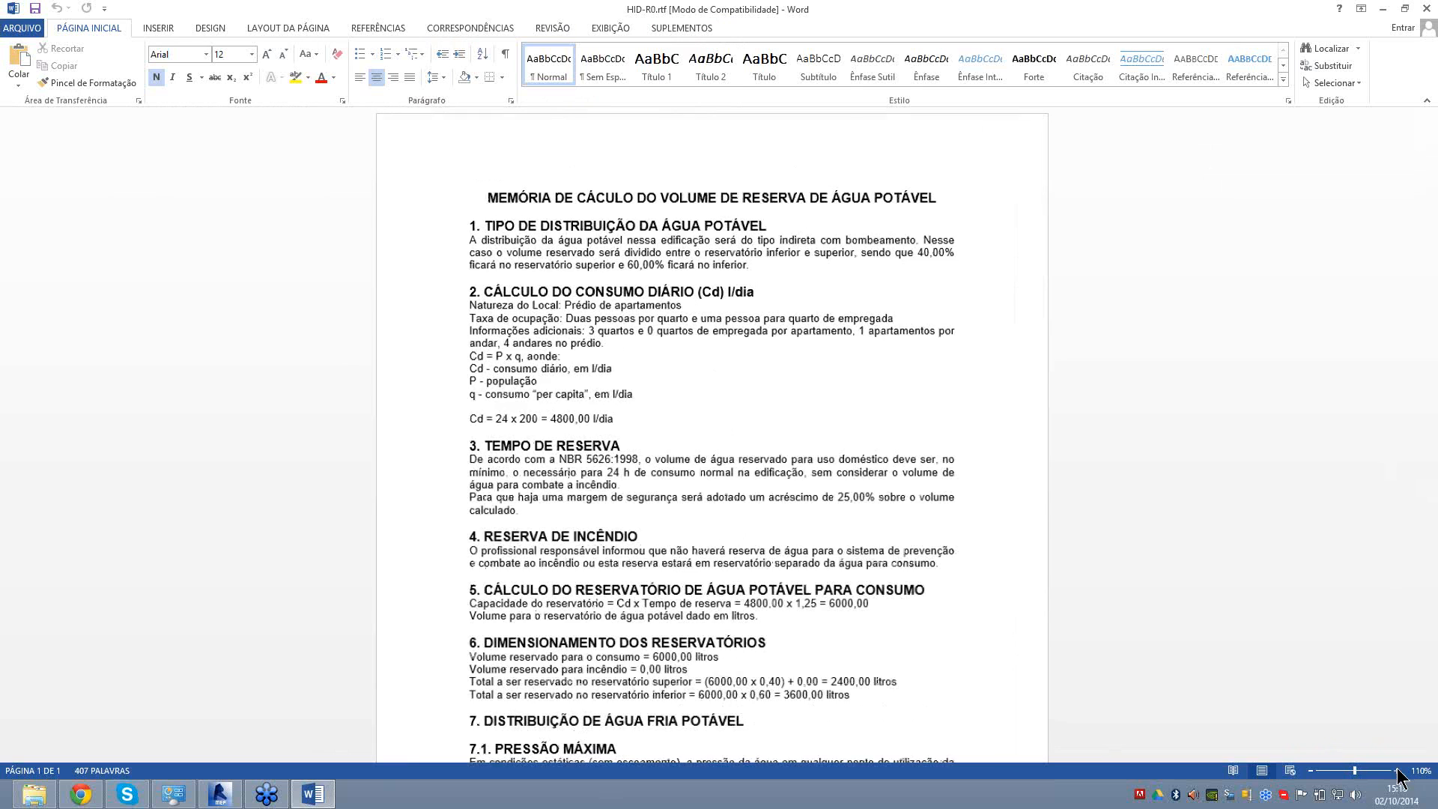
pyautogui.keyDown('ctrl'); pyautogui.scroll(3, 587, 385); pyautogui.keyUp('ctrl')
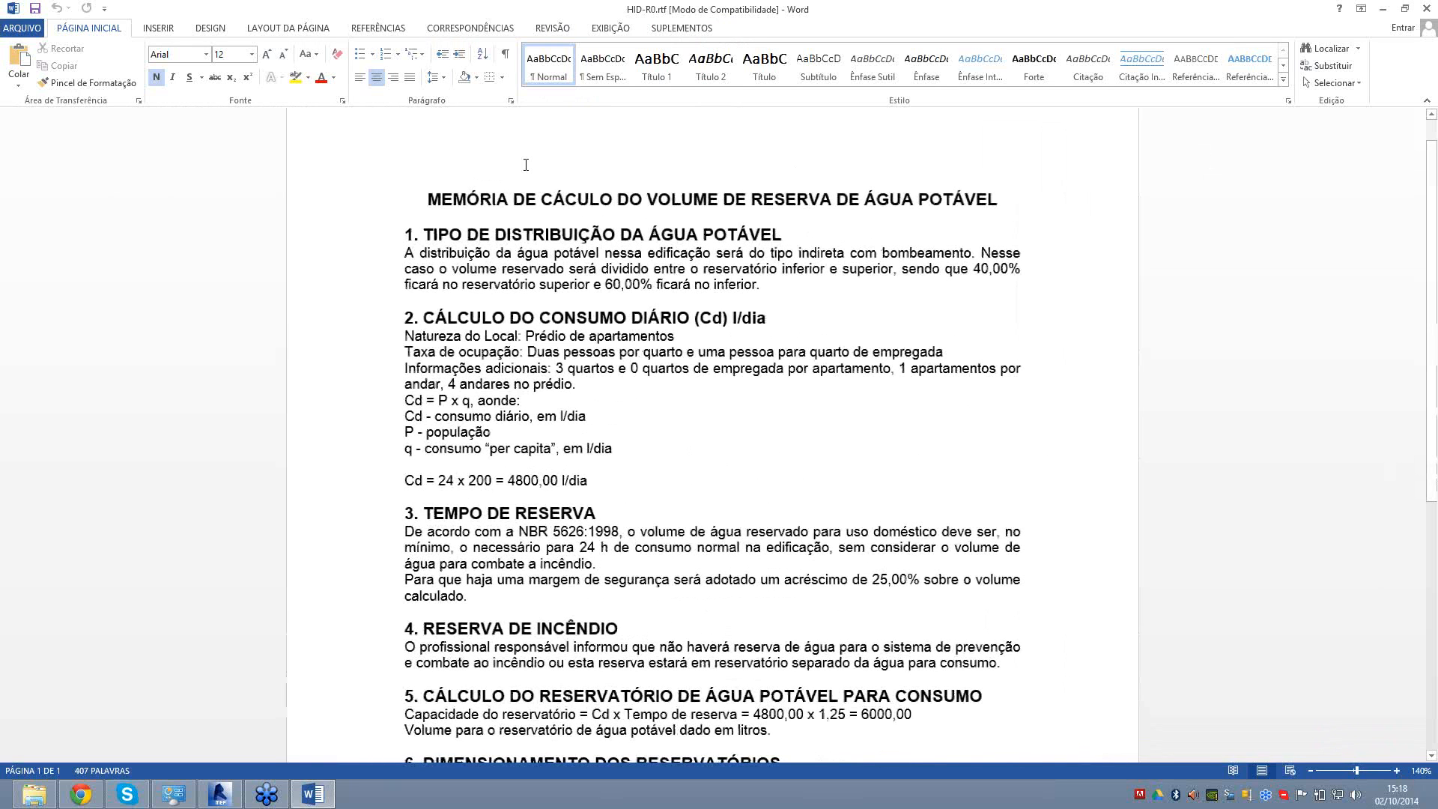
pyautogui.scroll(-3, 541, 274)
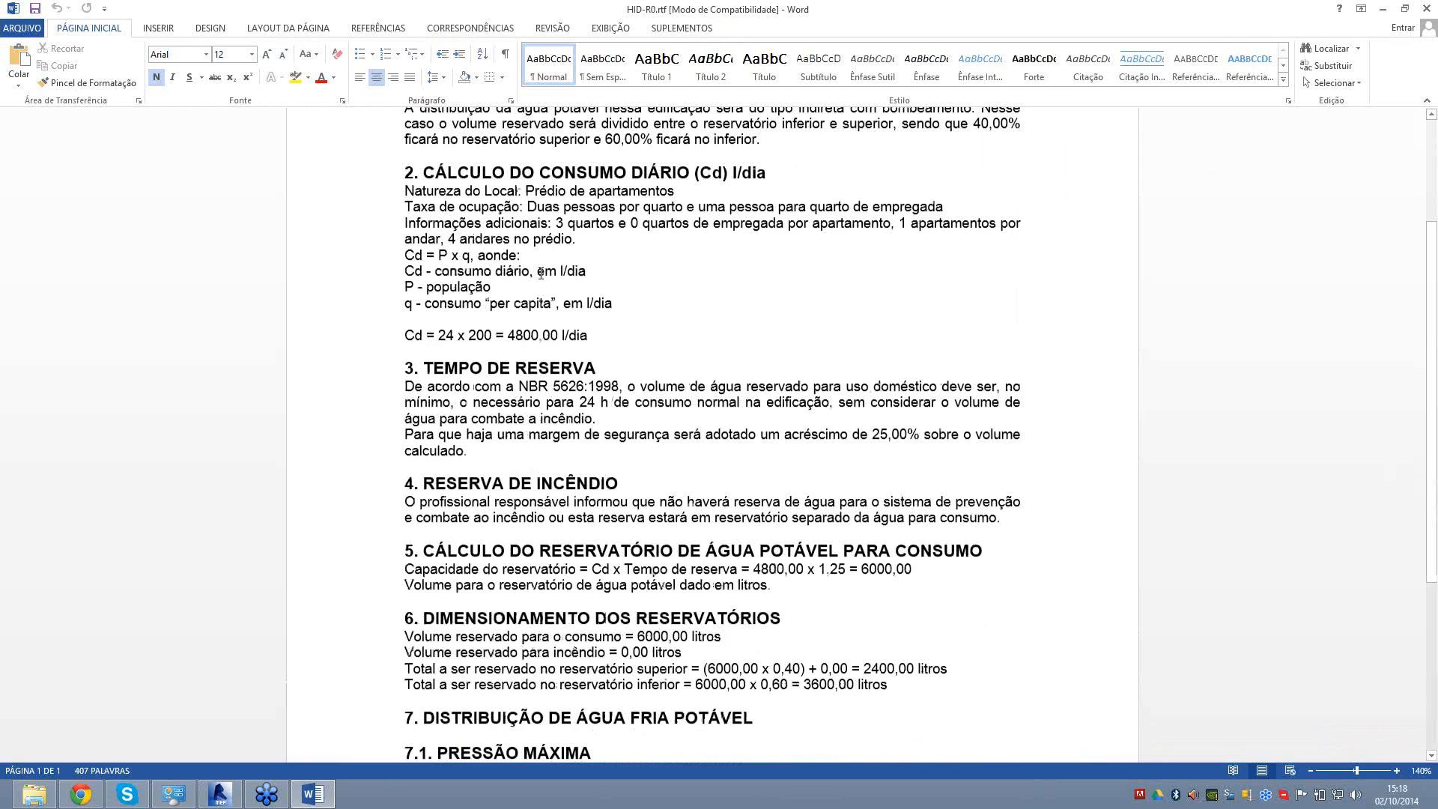
pyautogui.scroll(-4, 540, 274)
pyautogui.scroll(-2, 405, 524)
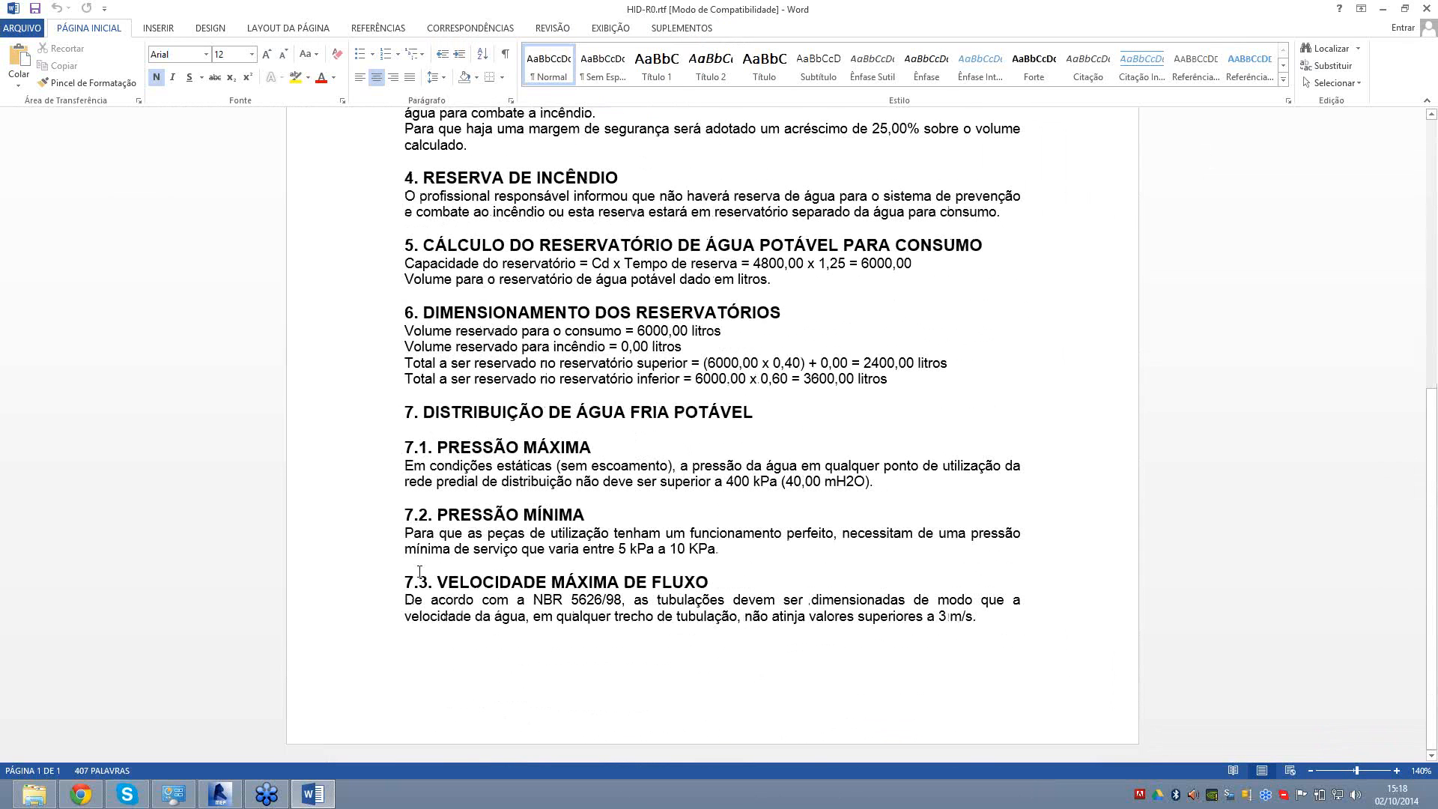
pyautogui.doubleClick(313, 597)
pyautogui.keyDown('shift'); pyautogui.click(310, 426); pyautogui.keyUp('shift')
pyautogui.keyDown('shift'); pyautogui.click(247, 411); pyautogui.keyUp('shift')
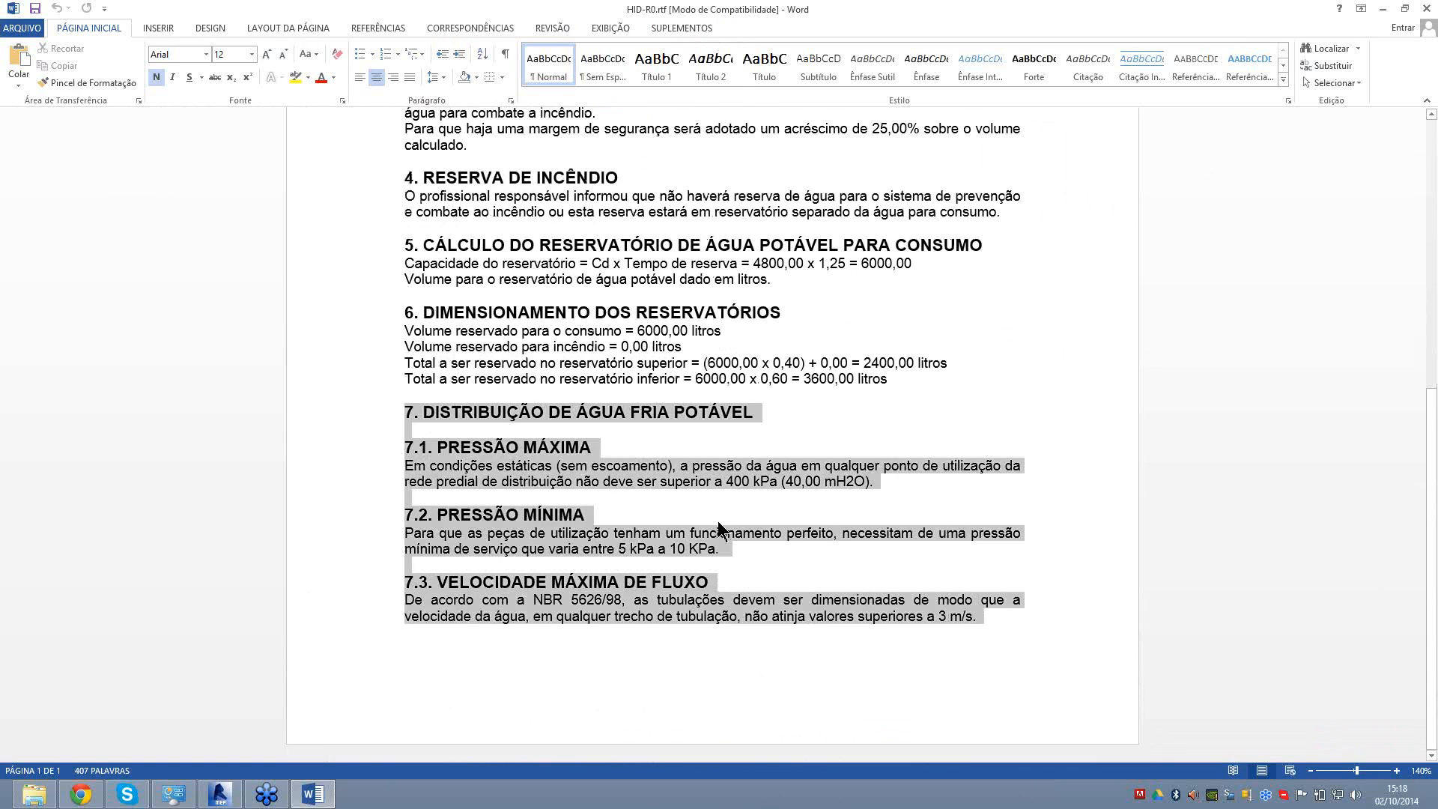
pyautogui.click(722, 496)
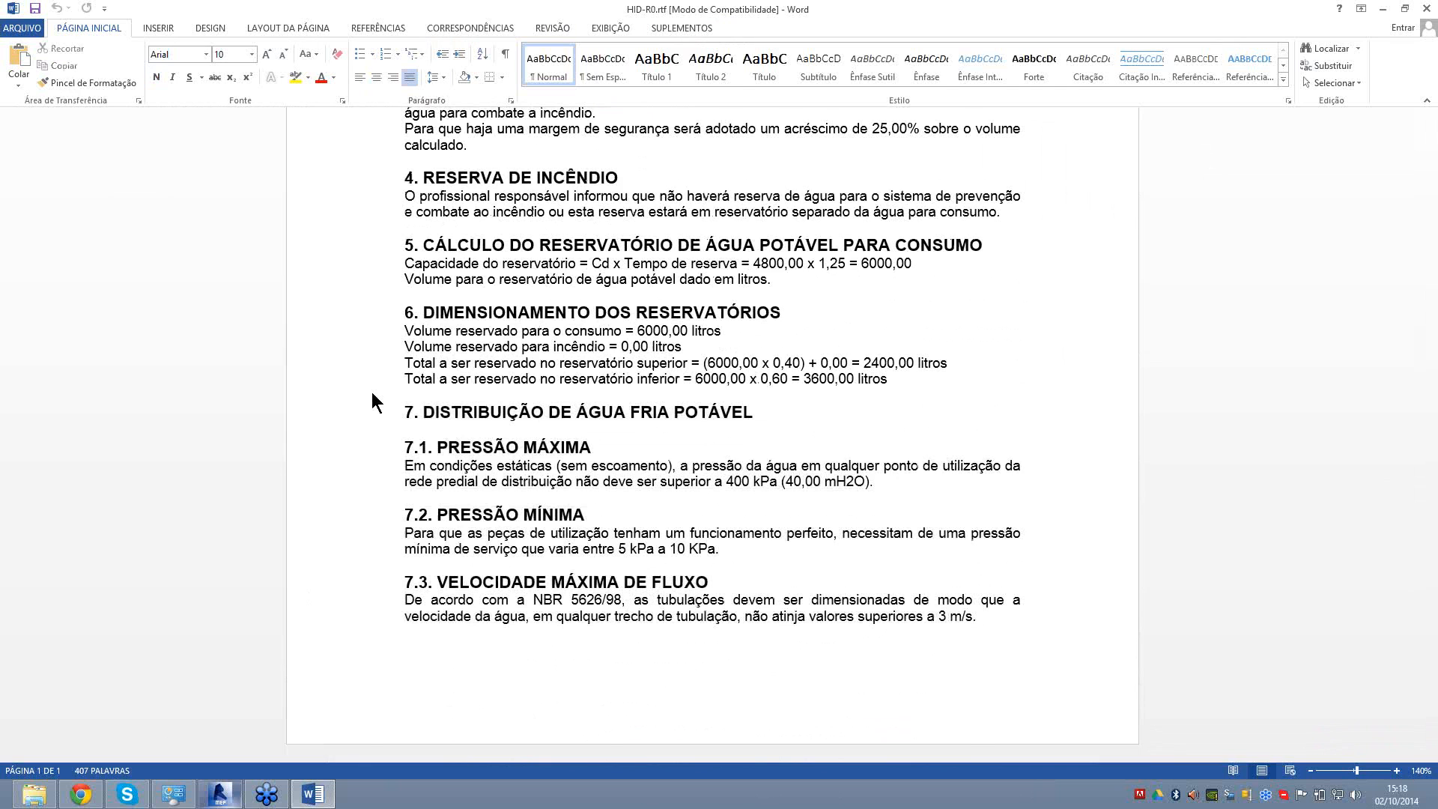
pyautogui.hotkey('alt', 'Tab')
pyautogui.hotkey('alt', 'Tab')
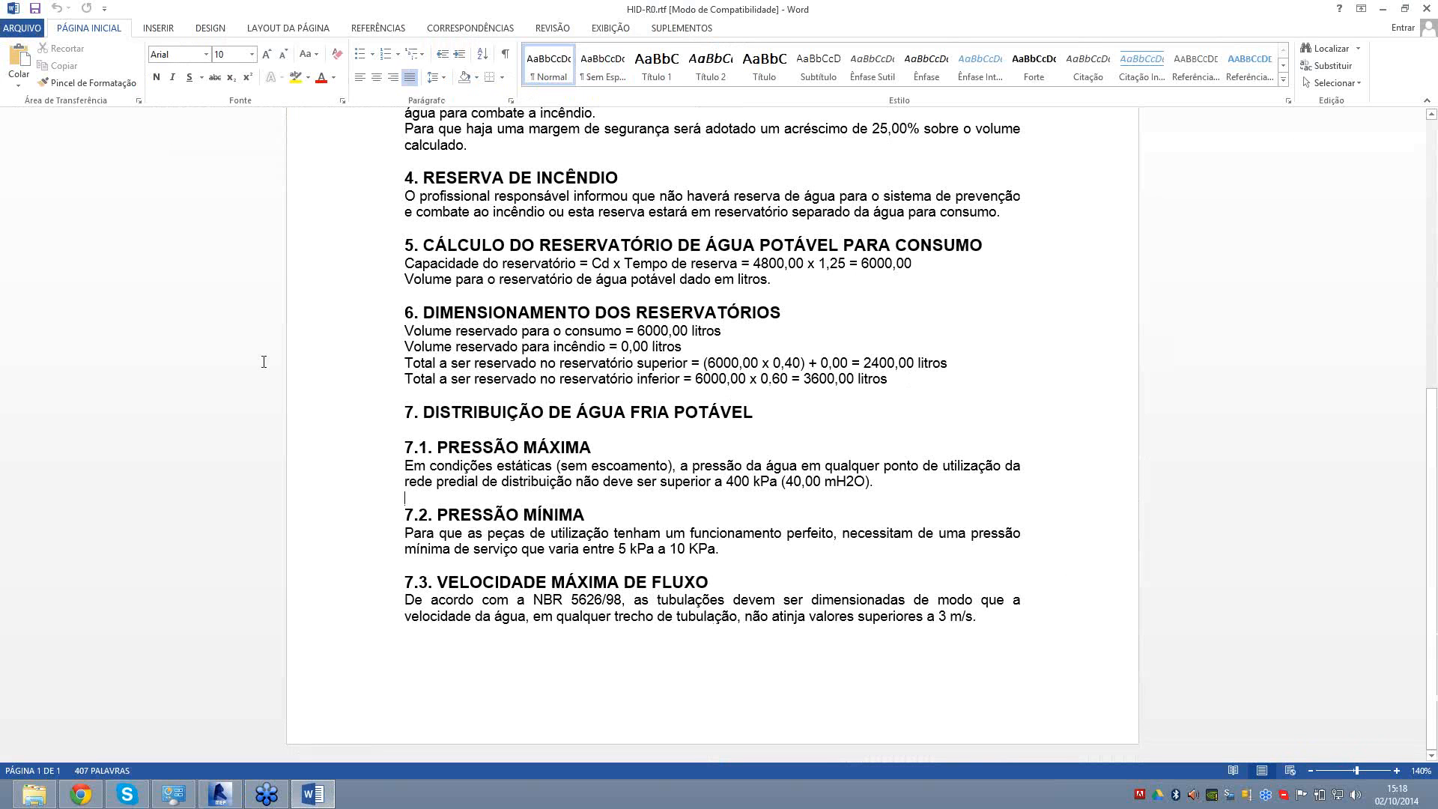
# Try formatting the four reservoir volume lines in section 6 in Blackadder ITC with yellow highlighting, and undo both changes.
pyautogui.moveTo(263, 386); pyautogui.dragTo(230, 326)
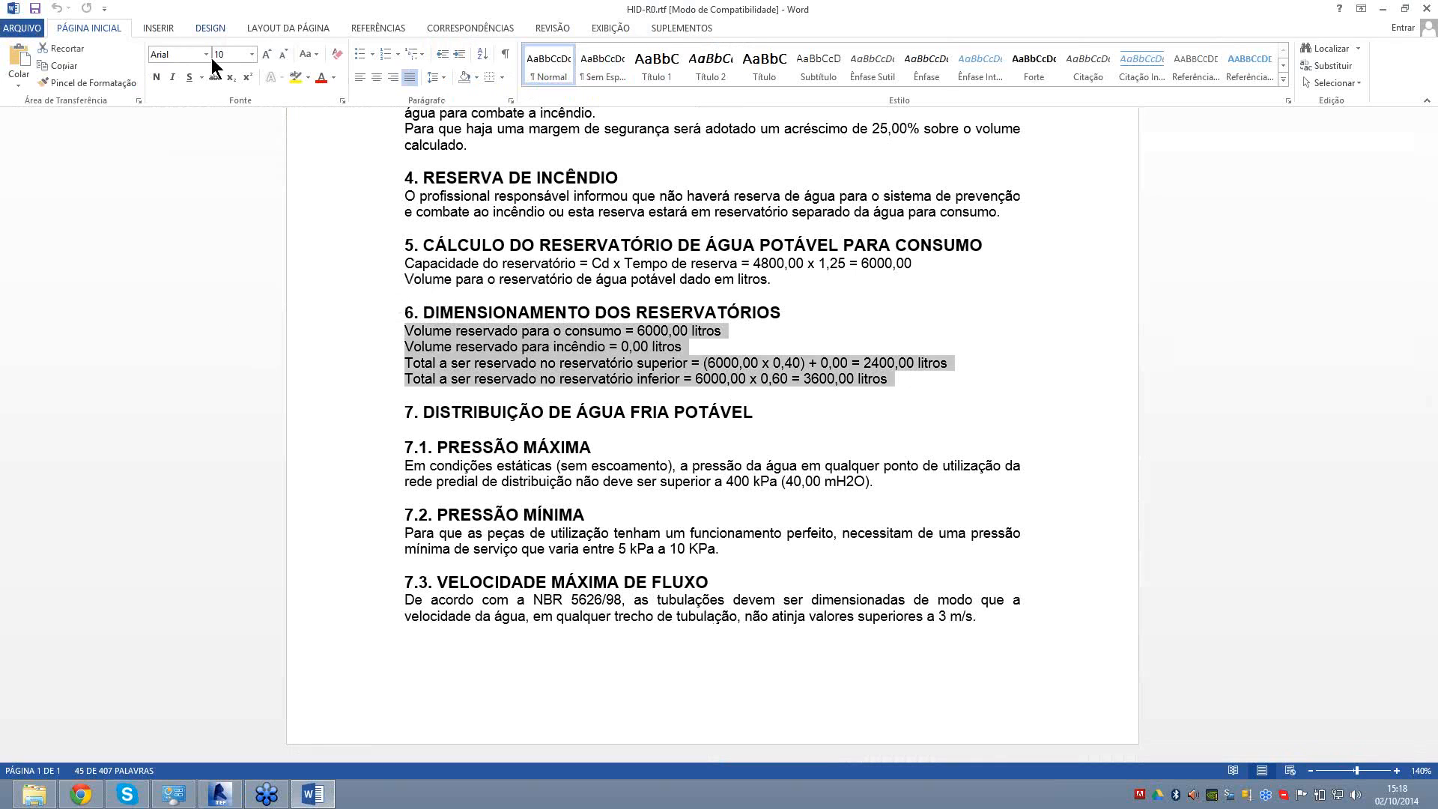
pyautogui.click(206, 54)
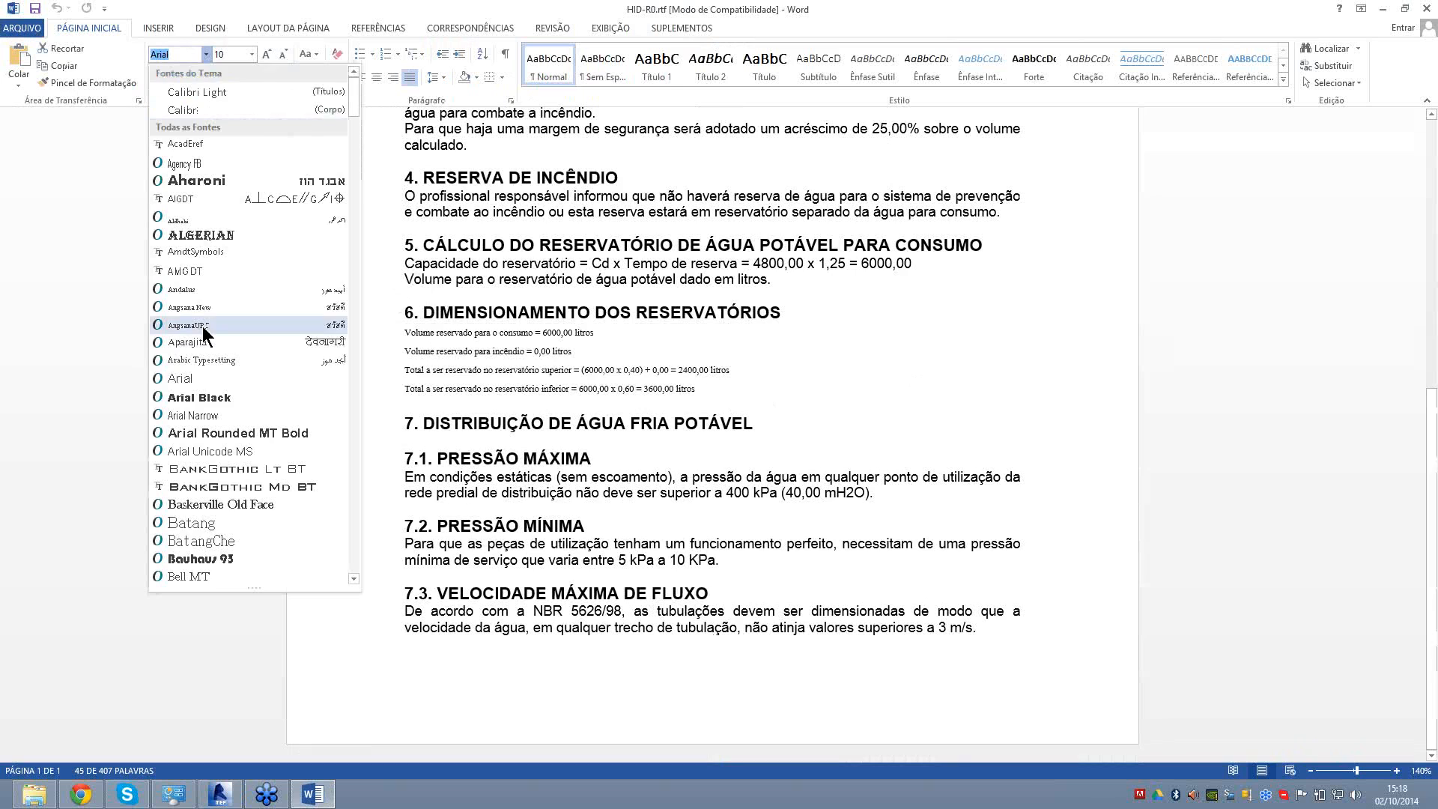
pyautogui.scroll(-4, 203, 326)
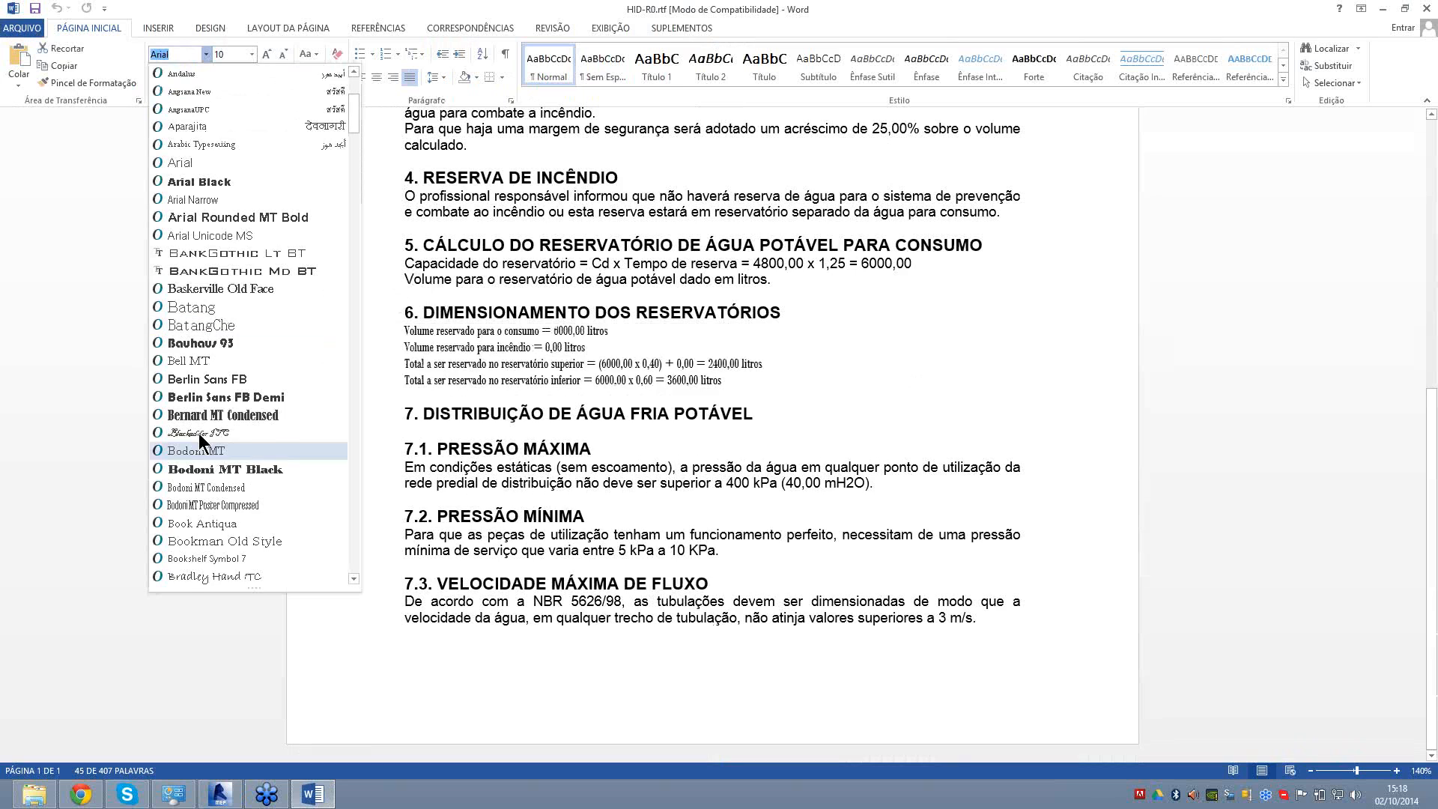
pyautogui.click(266, 430)
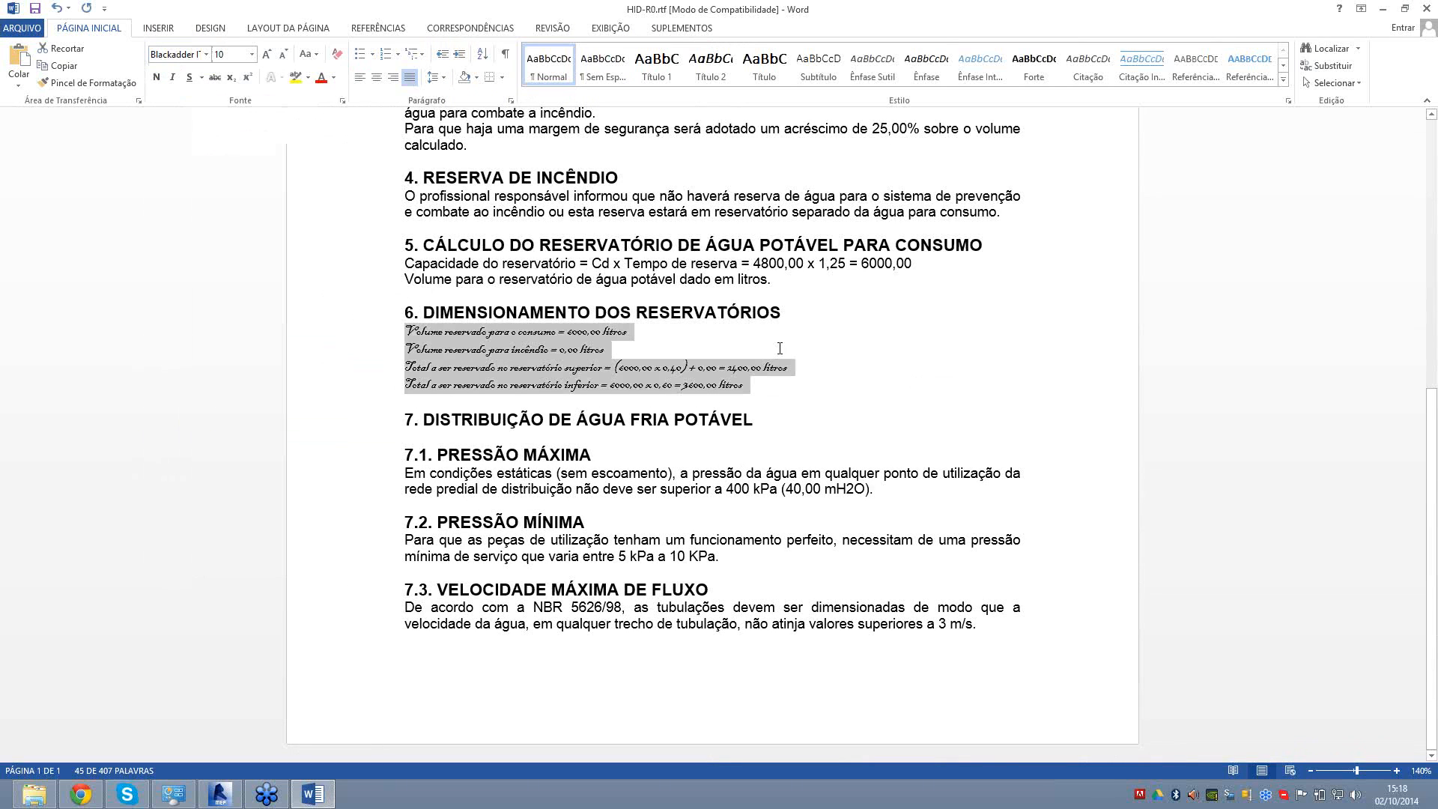
pyautogui.click(779, 348)
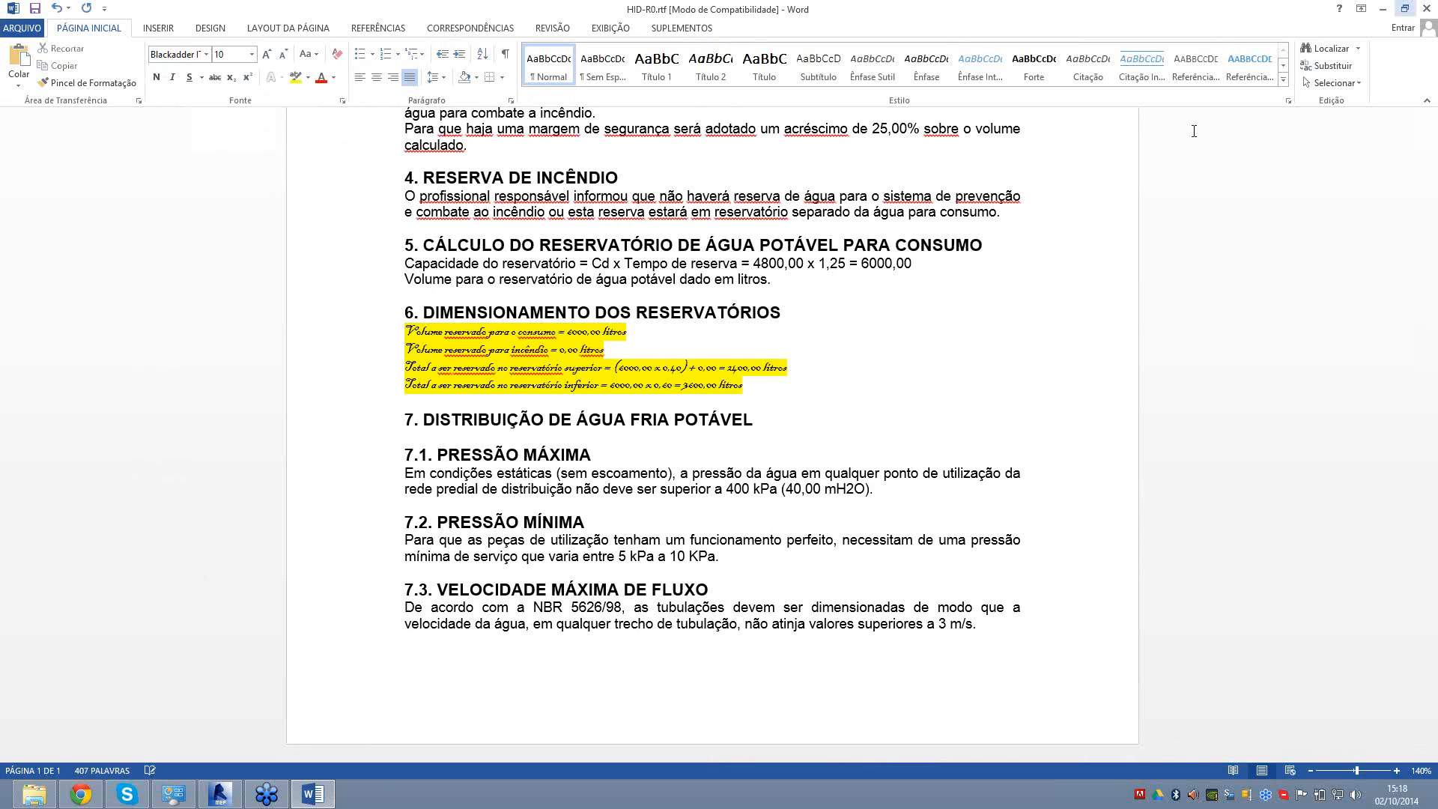
pyautogui.hotkey('ctrl', 'z')
pyautogui.hotkey('ctrl', 'z')
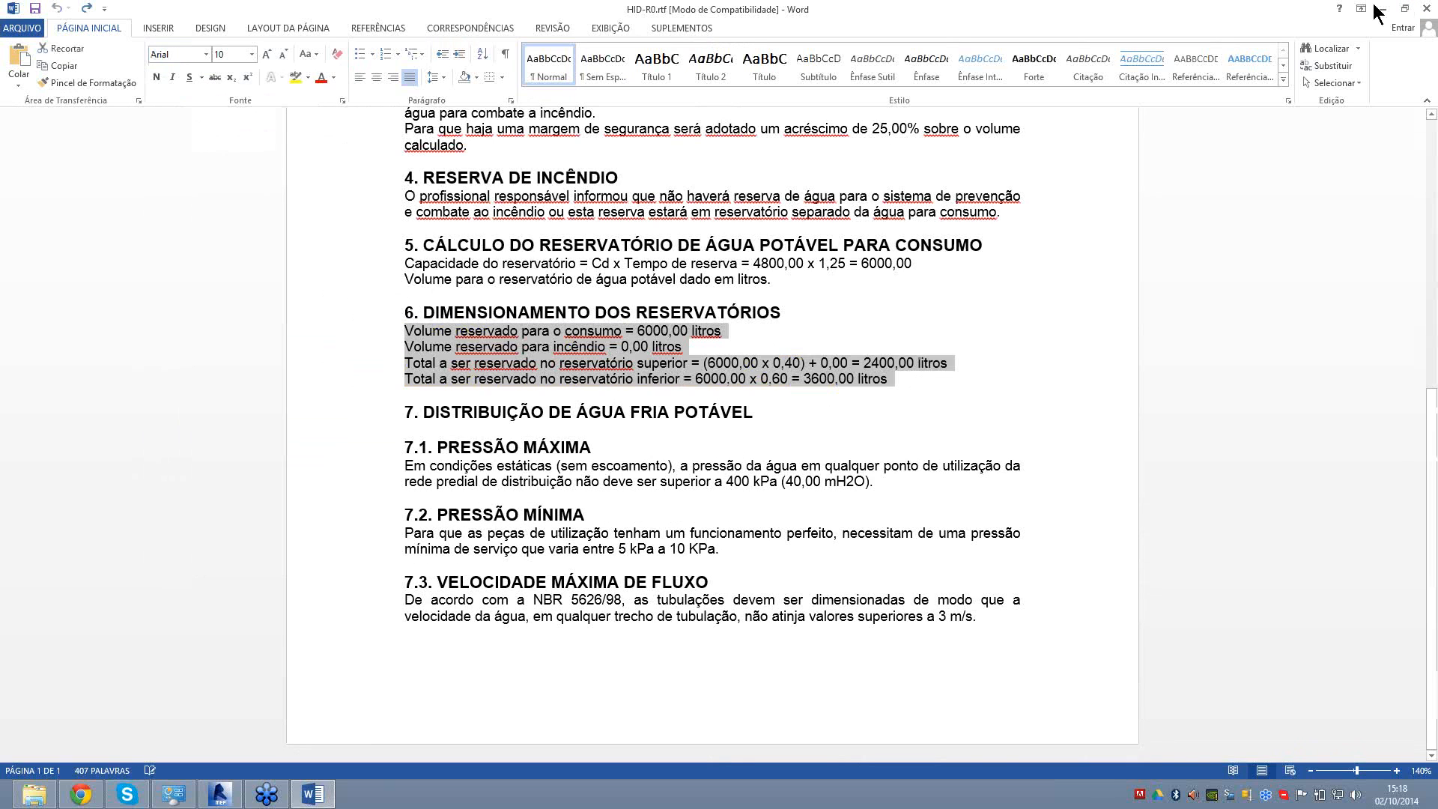
# Switch to Revit and start a hydraulic pump calculation with 6.00 m³ daily potable water consumption and discontinuous operation of 4.00.
pyautogui.hotkey('alt', 'Tab')
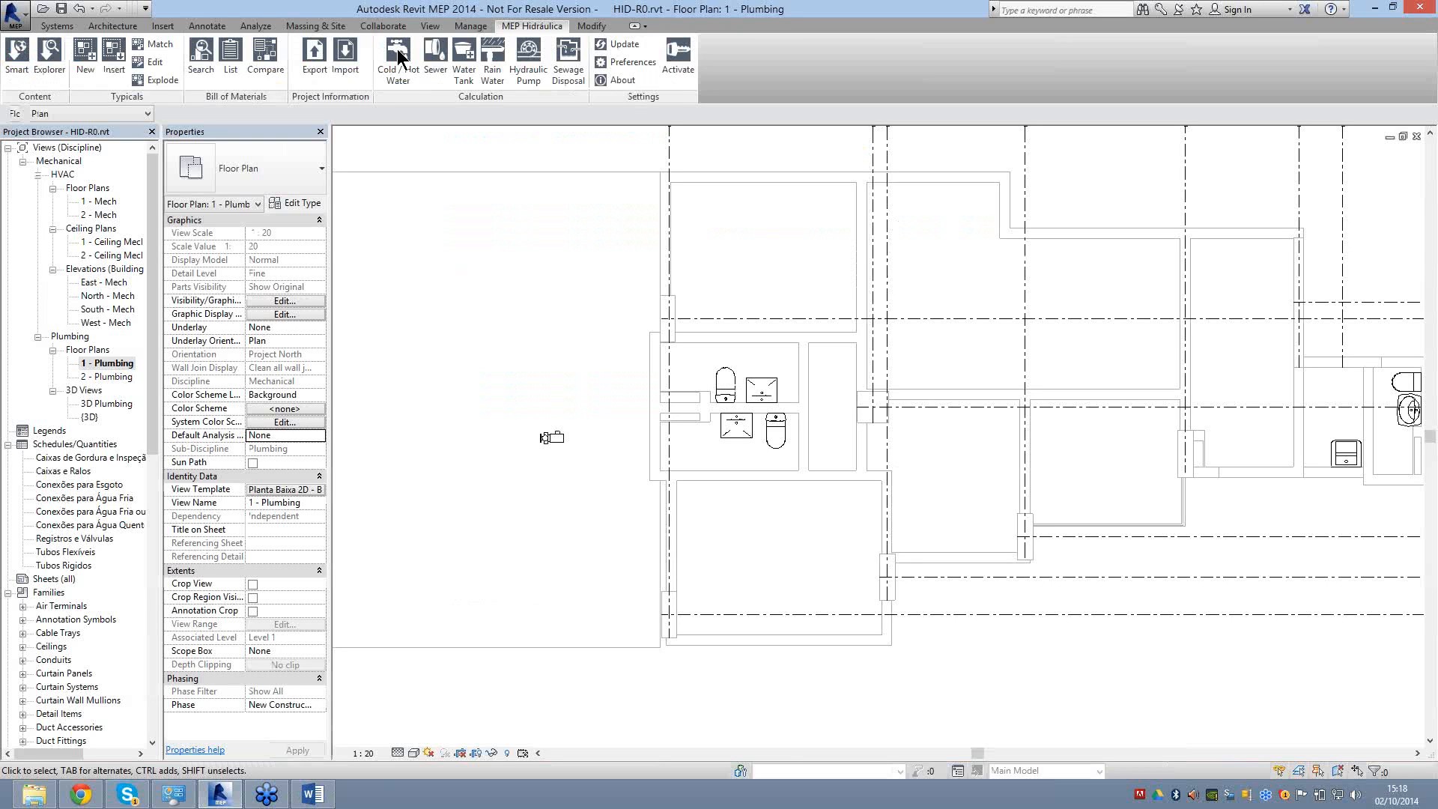
pyautogui.click(398, 57)
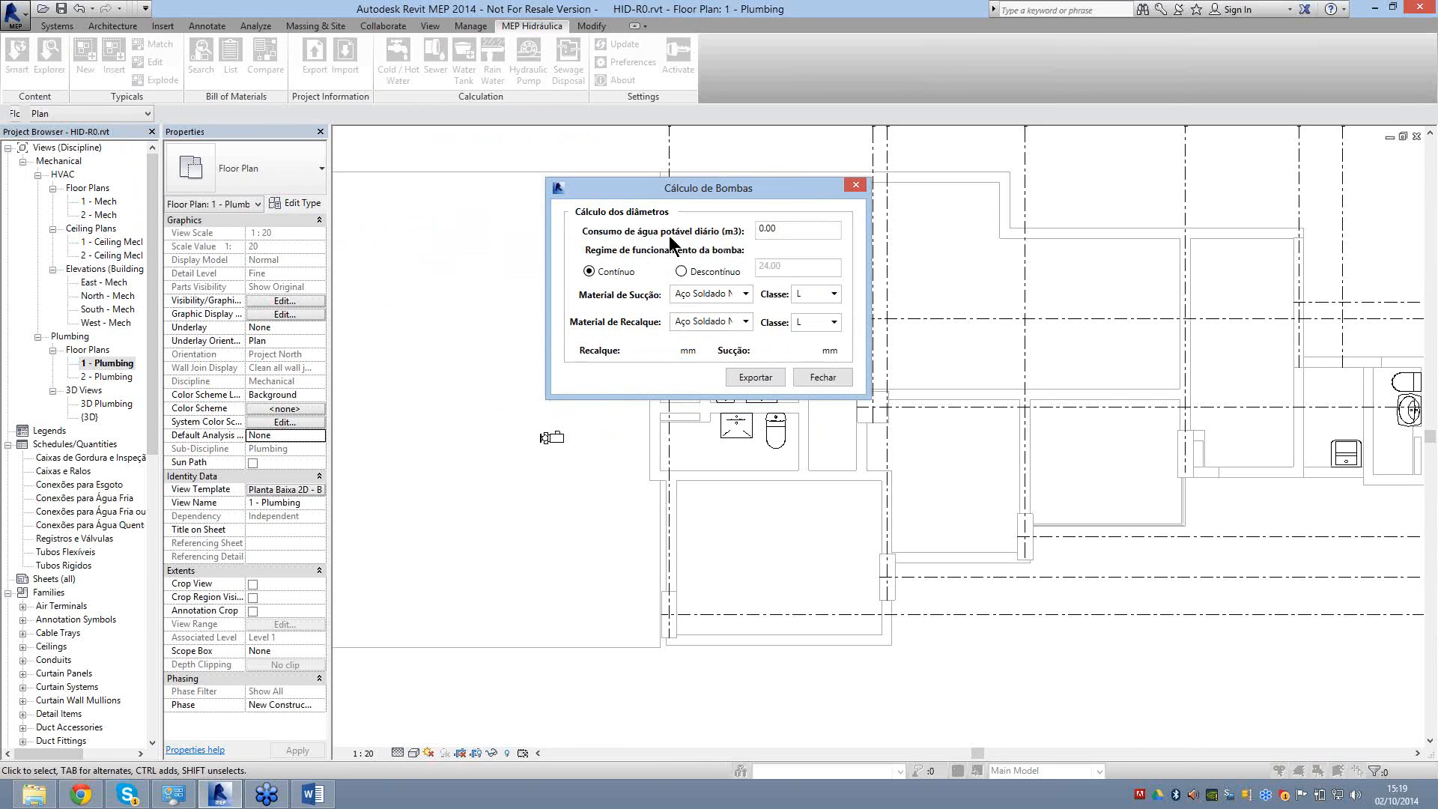
pyautogui.doubleClick(785, 232)
pyautogui.press('Return')
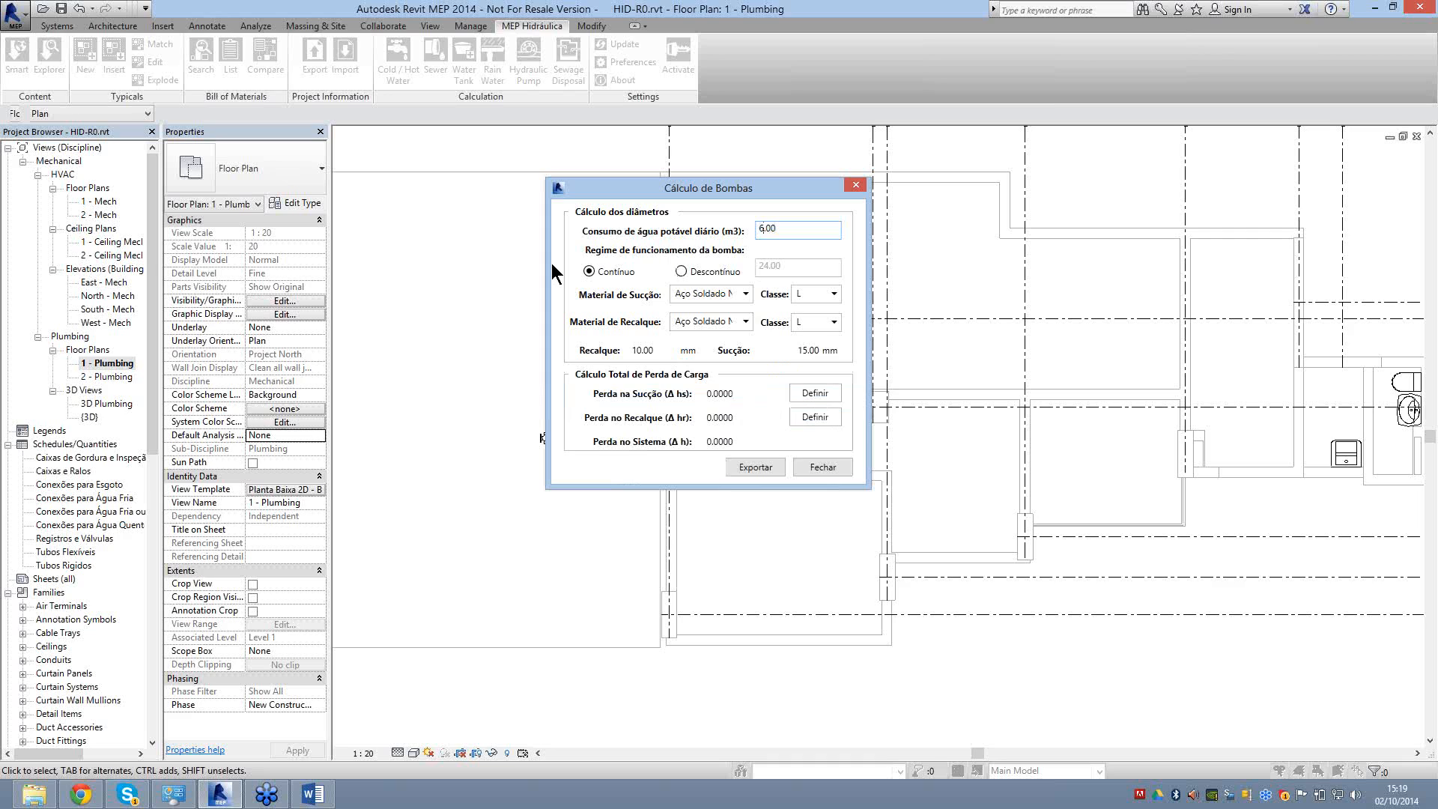
pyautogui.click(679, 271)
pyautogui.doubleClick(812, 268)
pyautogui.write('4')
# Set both the suction and discharge pipe materials to Plástico and close the pump calculation.
pyautogui.click(747, 294)
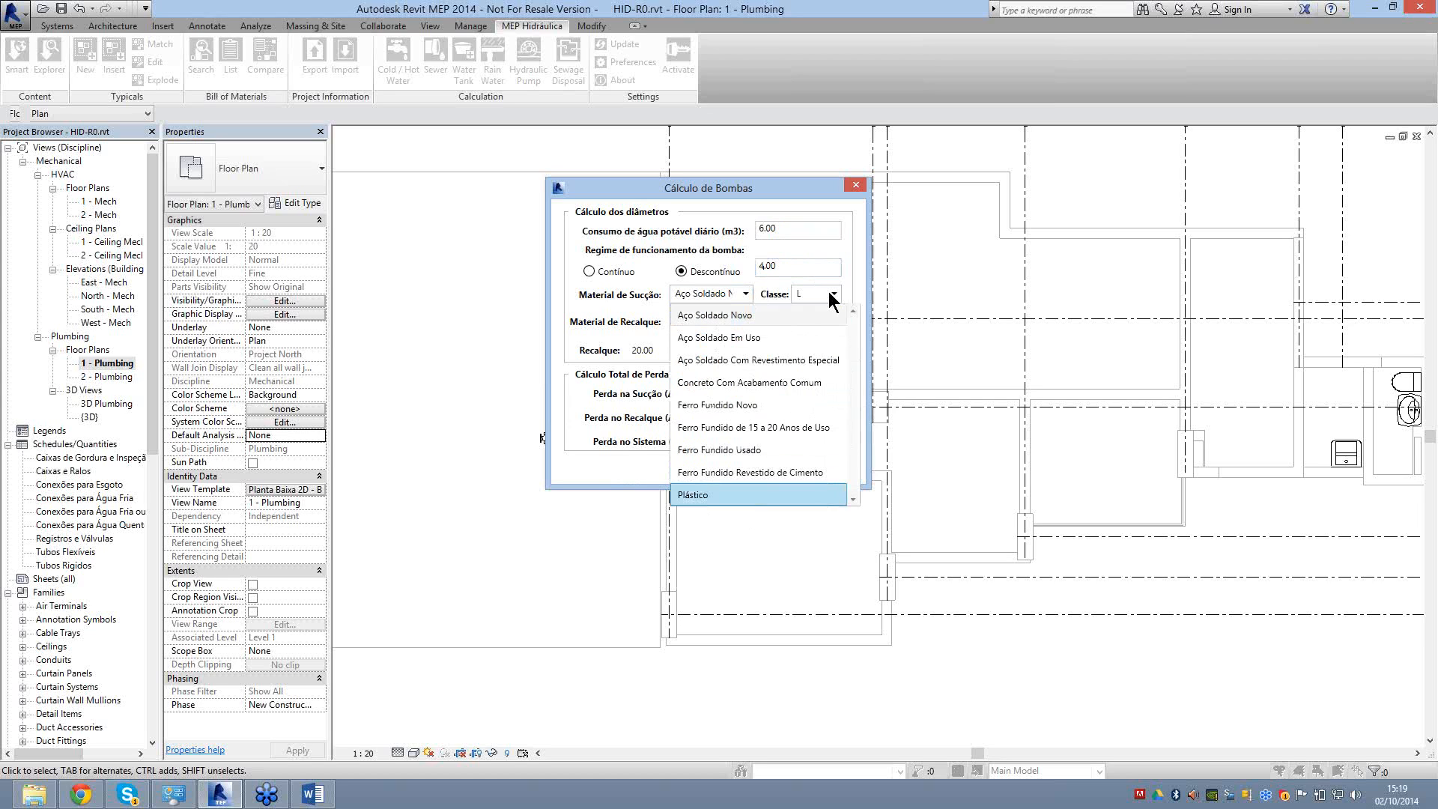
pyautogui.click(750, 494)
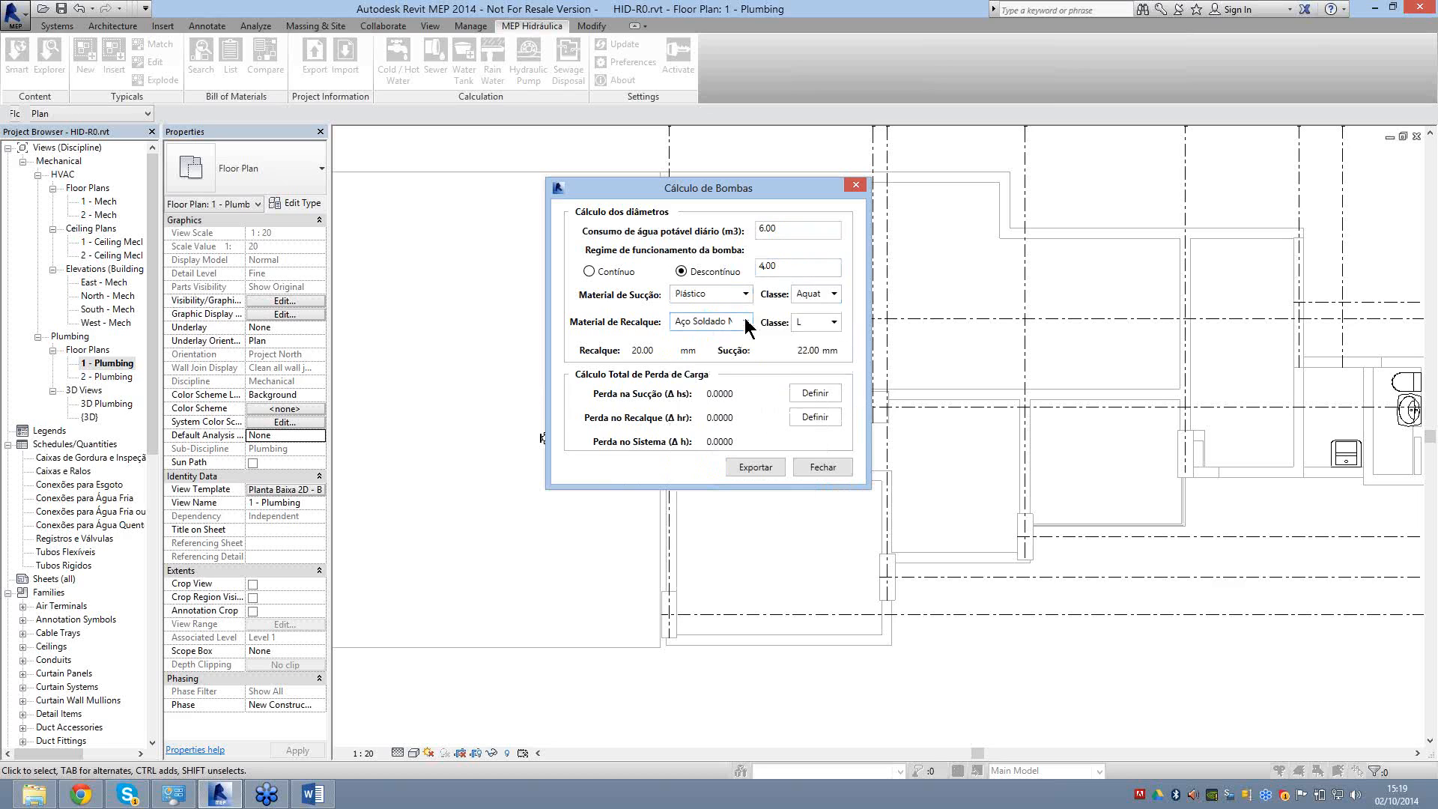
pyautogui.click(747, 324)
pyautogui.scroll(-3, 709, 517)
pyautogui.click(710, 526)
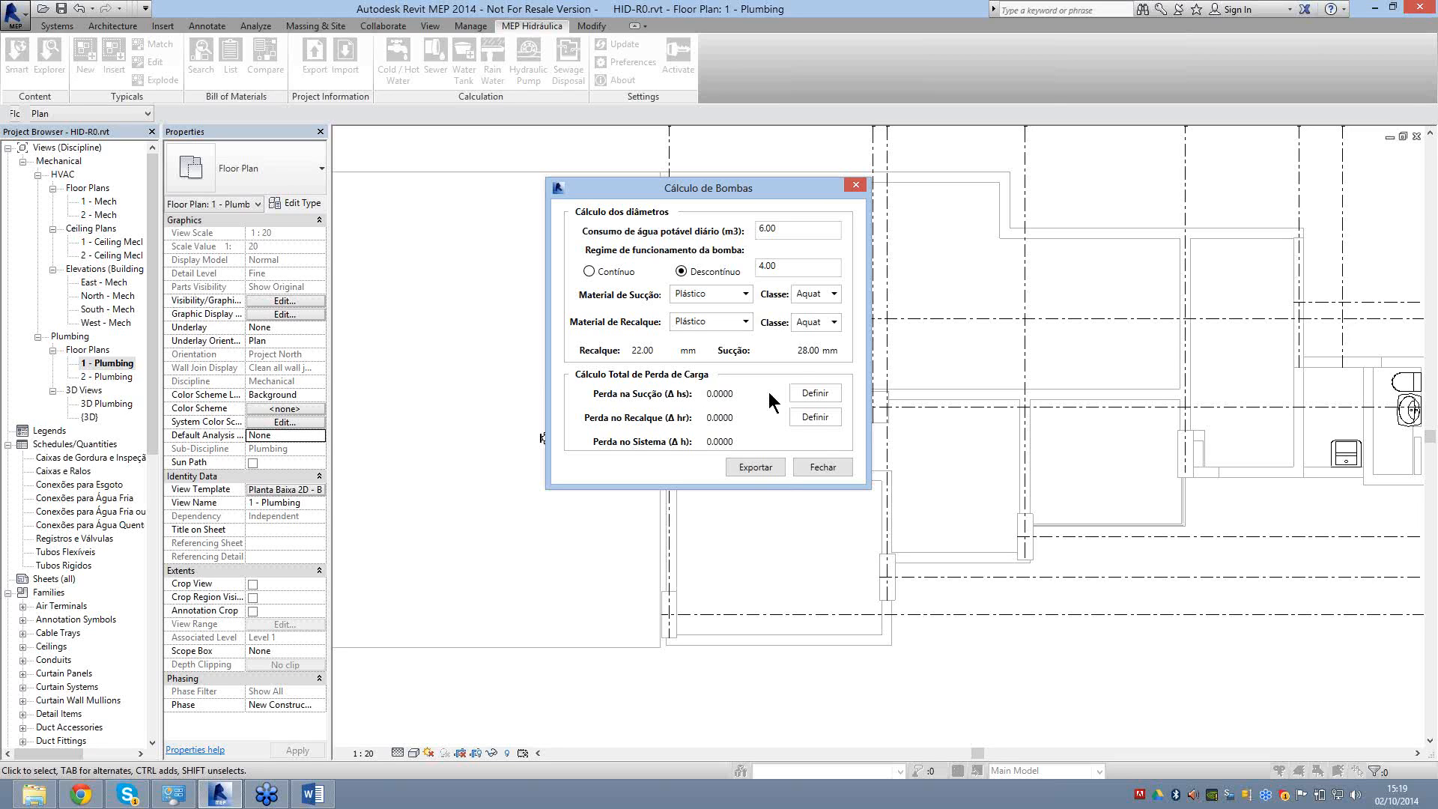
pyautogui.click(823, 466)
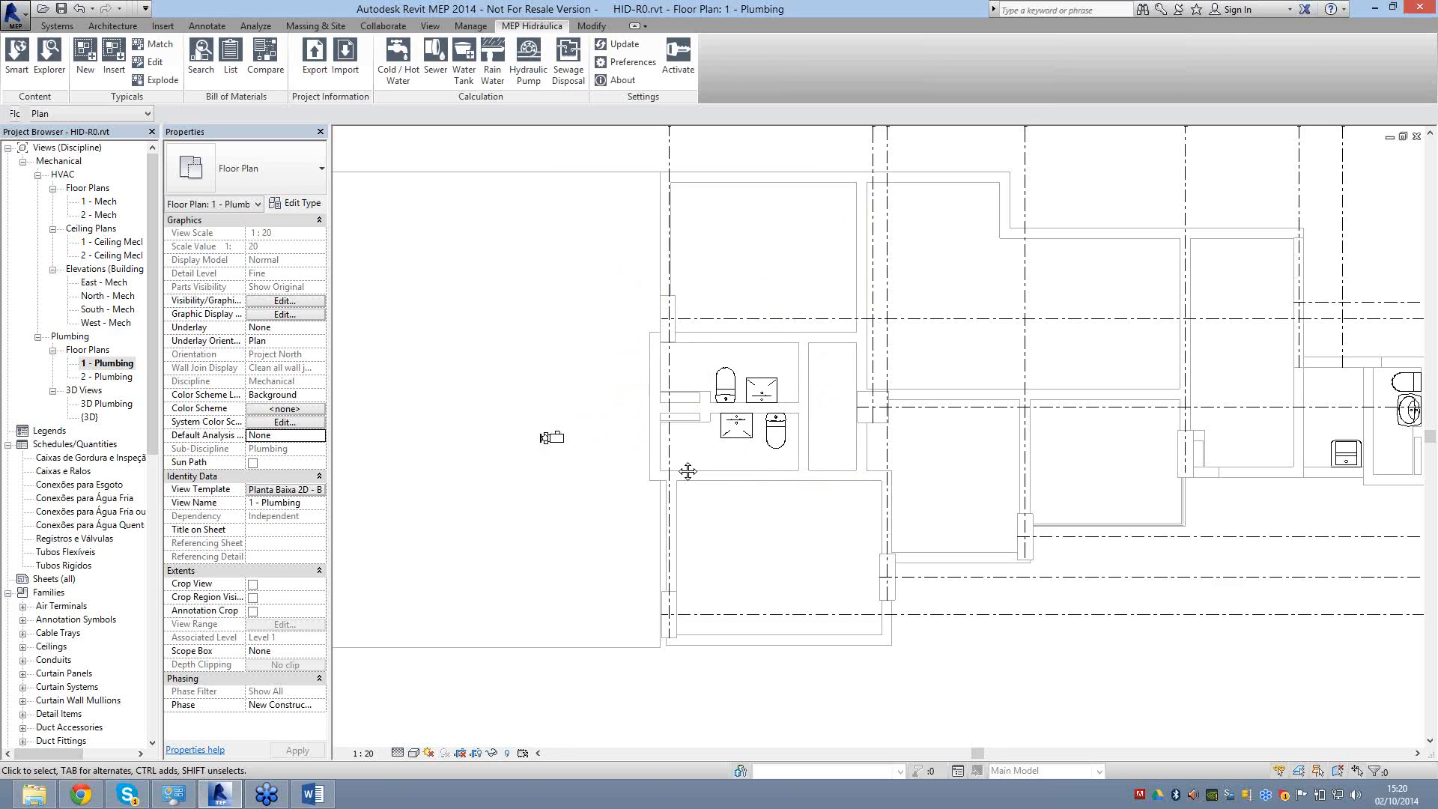
# Examine the generic pump and its position relative to the bathrooms in the 1 - Plumbing floor plan.
pyautogui.moveTo(688, 471); pyautogui.dragTo(884, 437, button='middle')
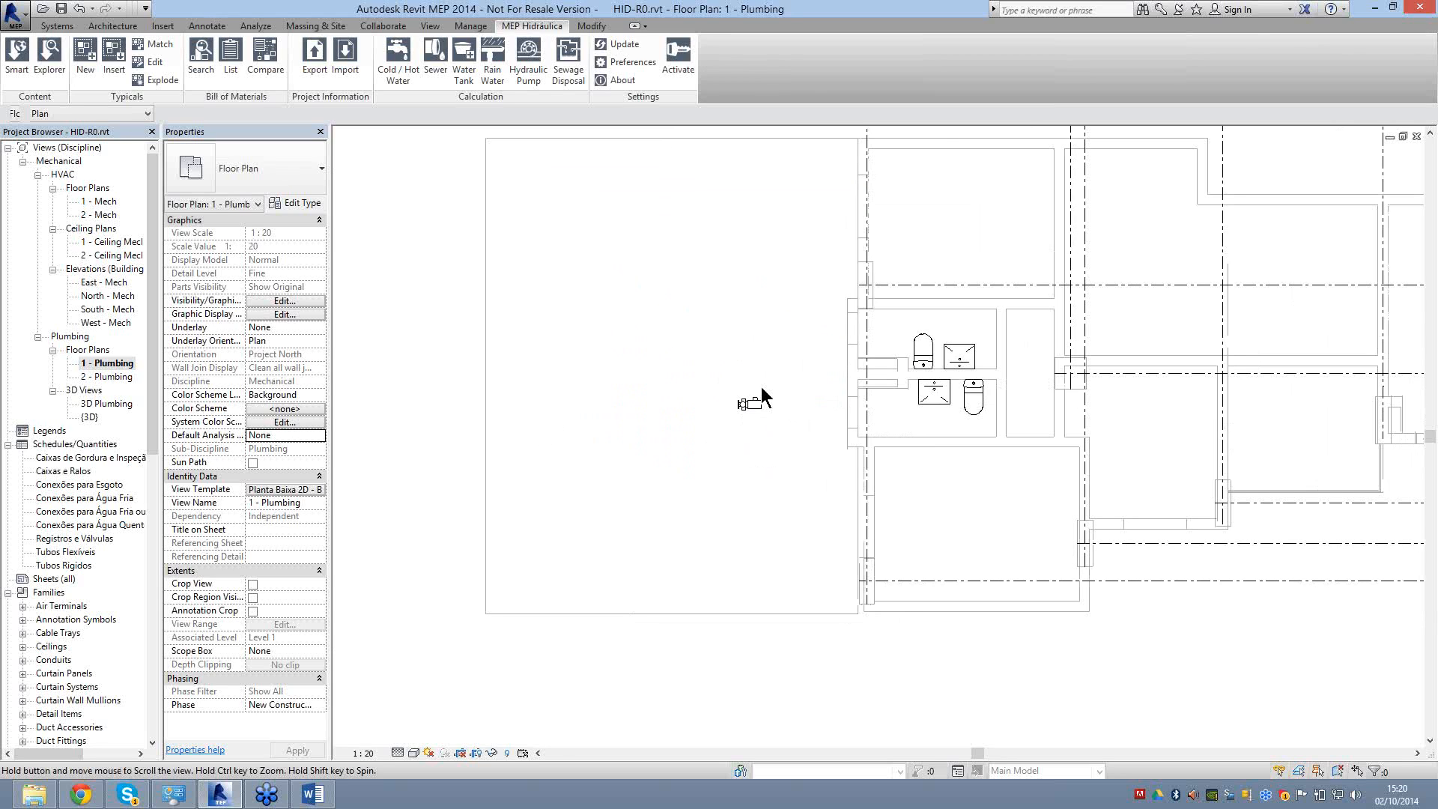
pyautogui.scroll(3, 760, 387)
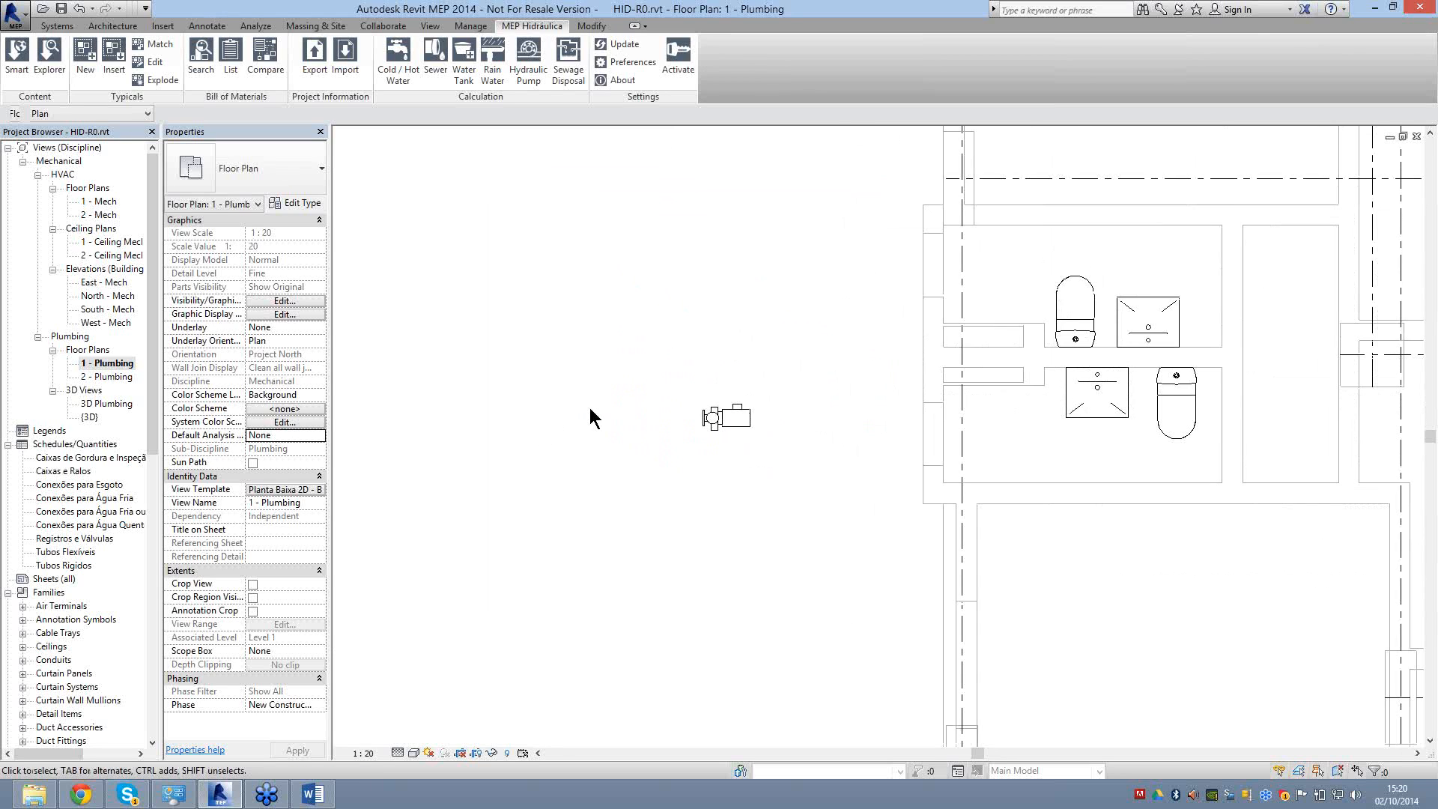
pyautogui.scroll(-2, 590, 417)
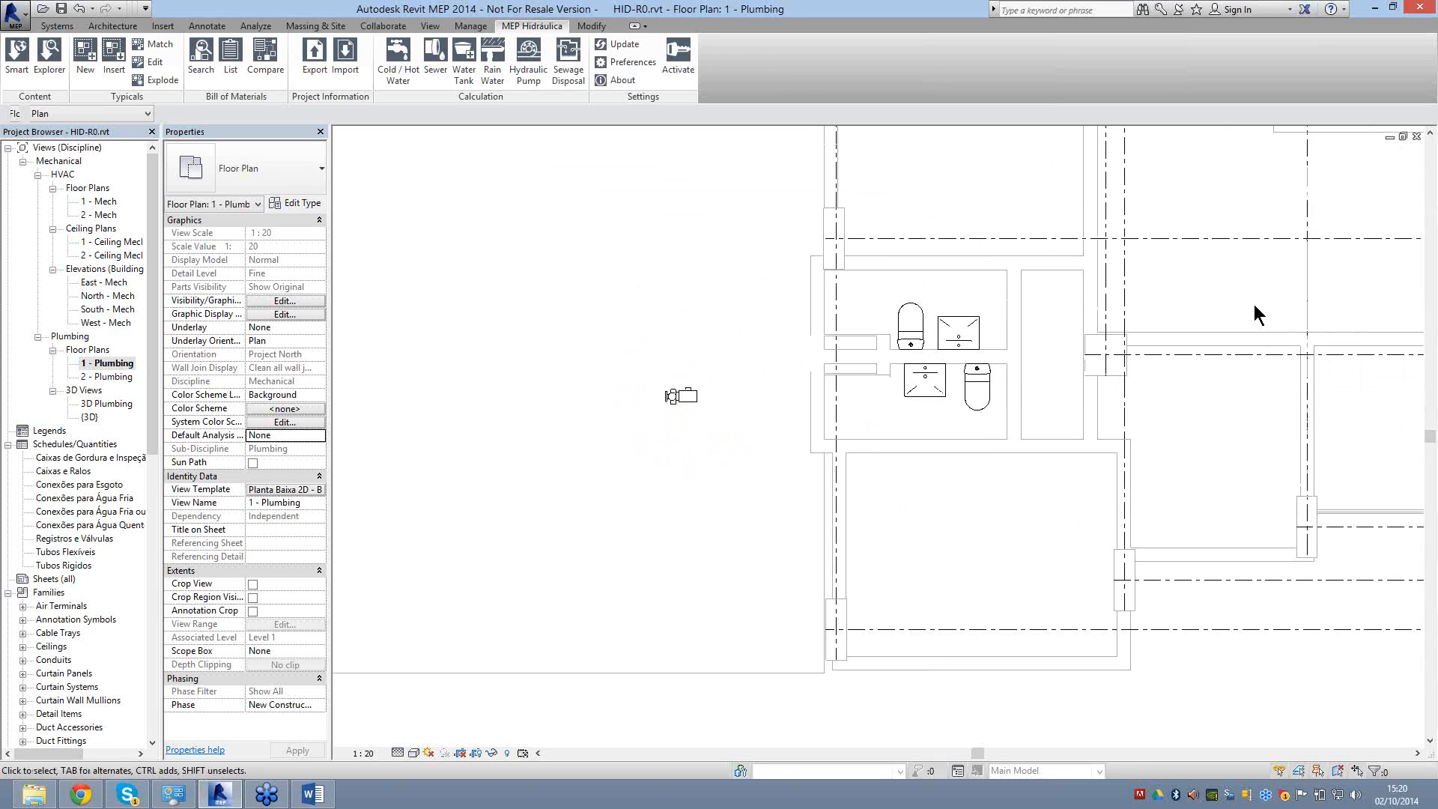
pyautogui.moveTo(1253, 304); pyautogui.dragTo(1137, 324, button='middle')
pyautogui.scroll(-2, 890, 314)
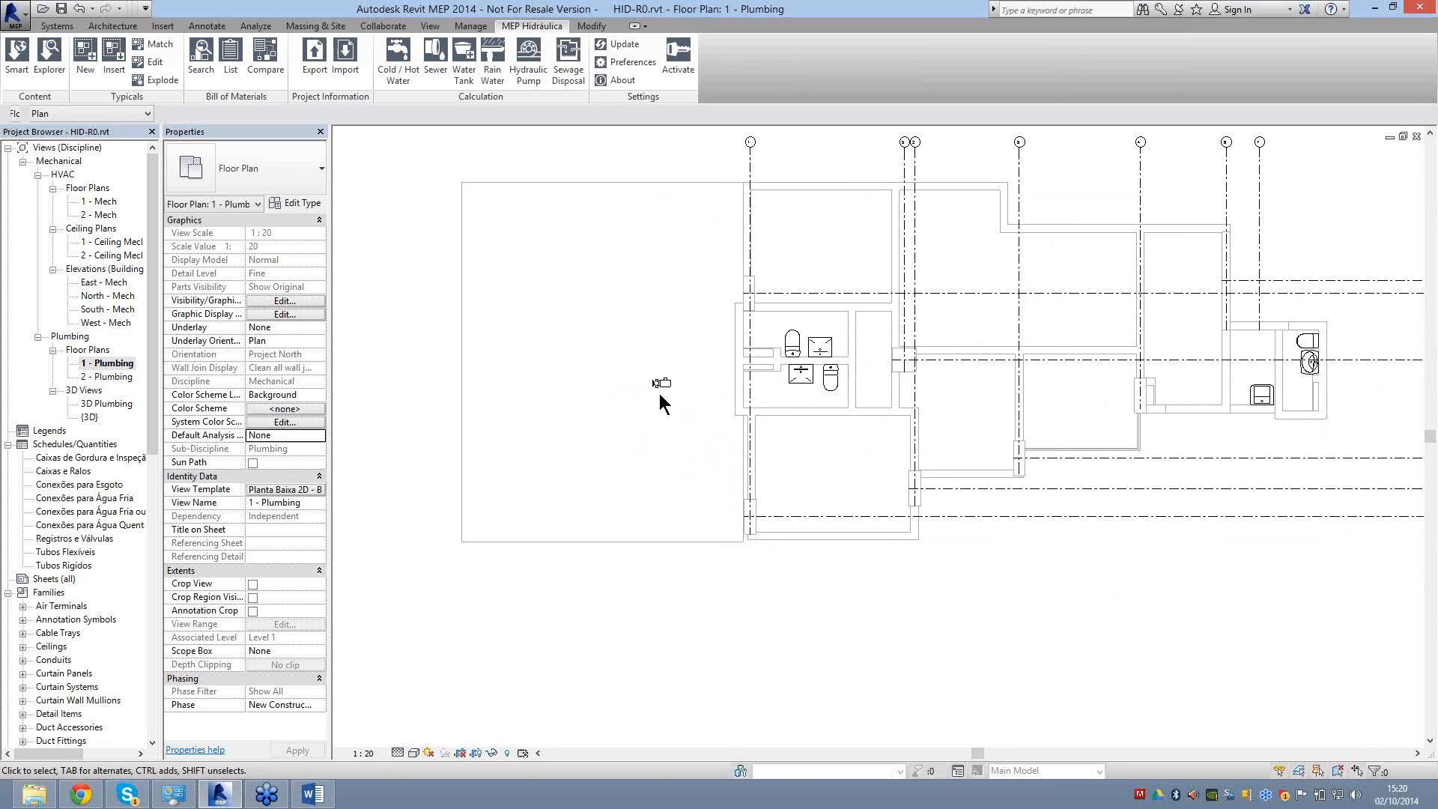
pyautogui.scroll(2, 658, 393)
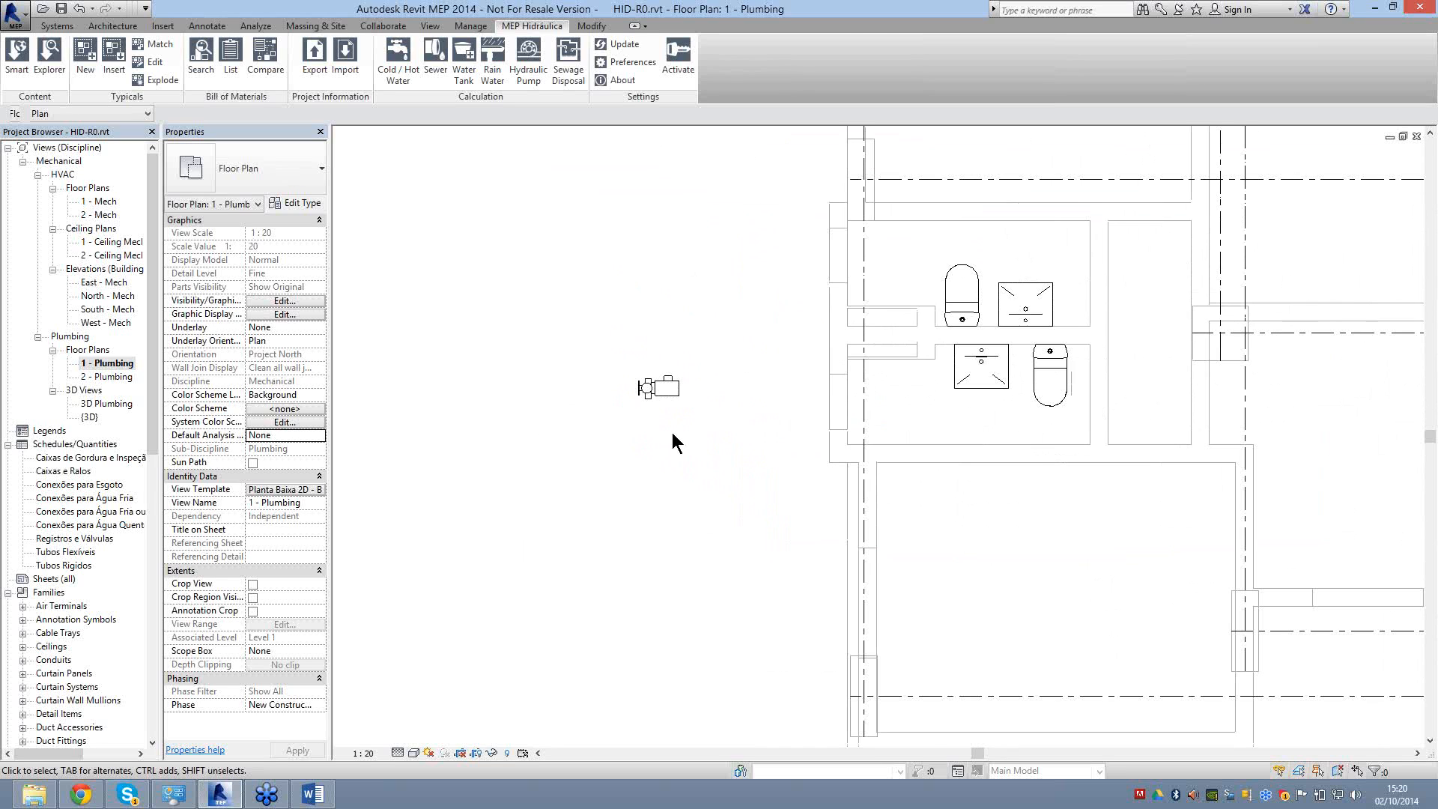
pyautogui.click(672, 411)
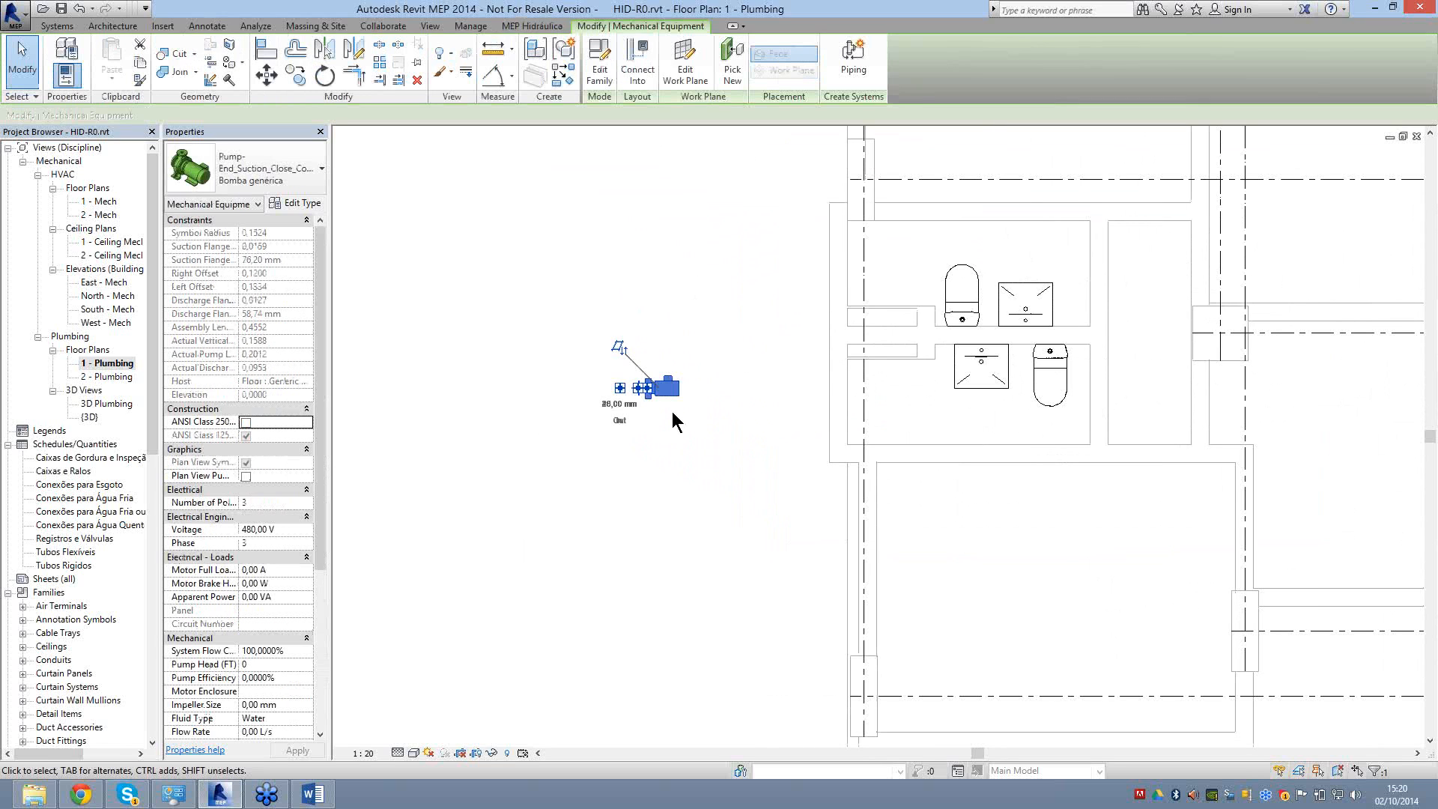
pyautogui.press('Escape')
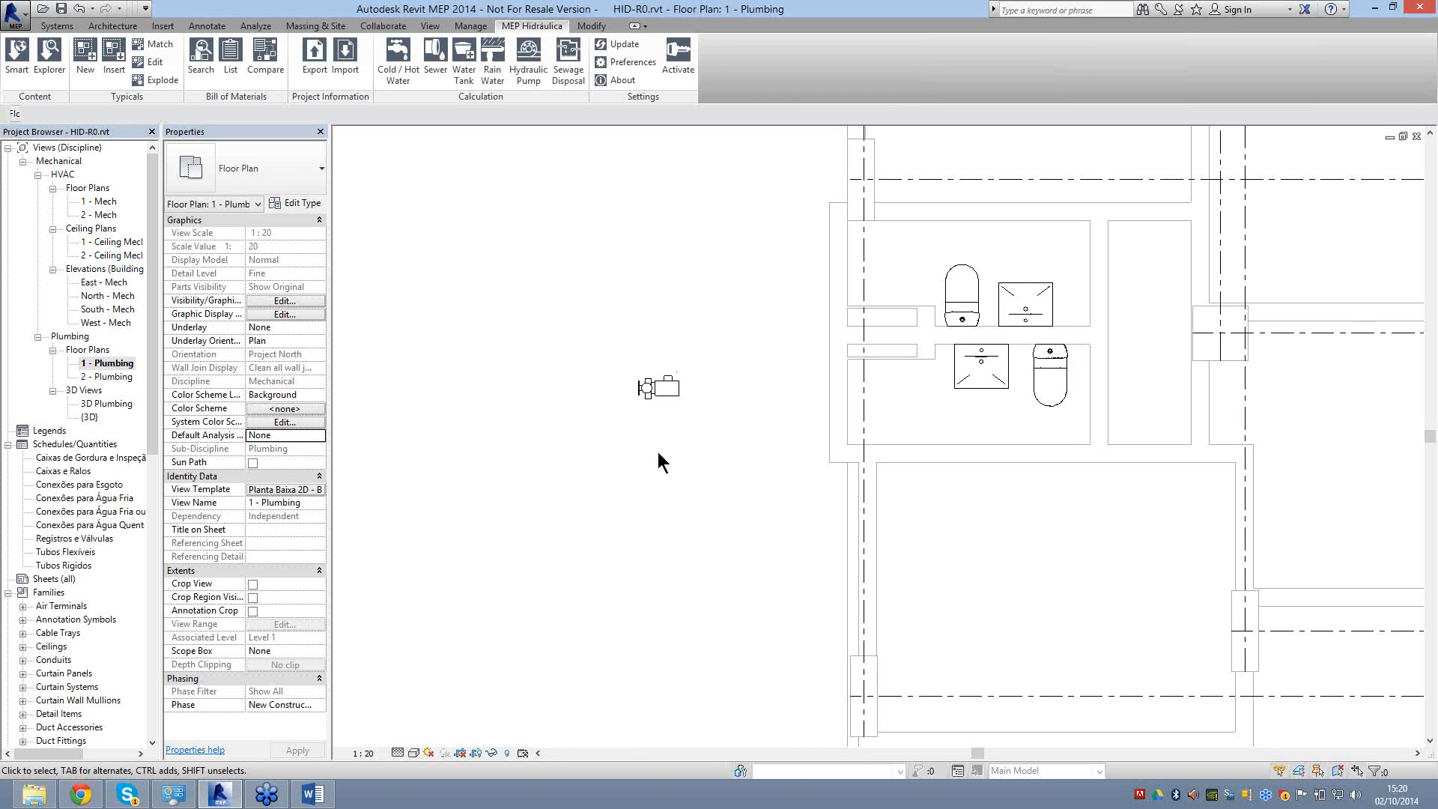
pyautogui.scroll(2, 635, 400)
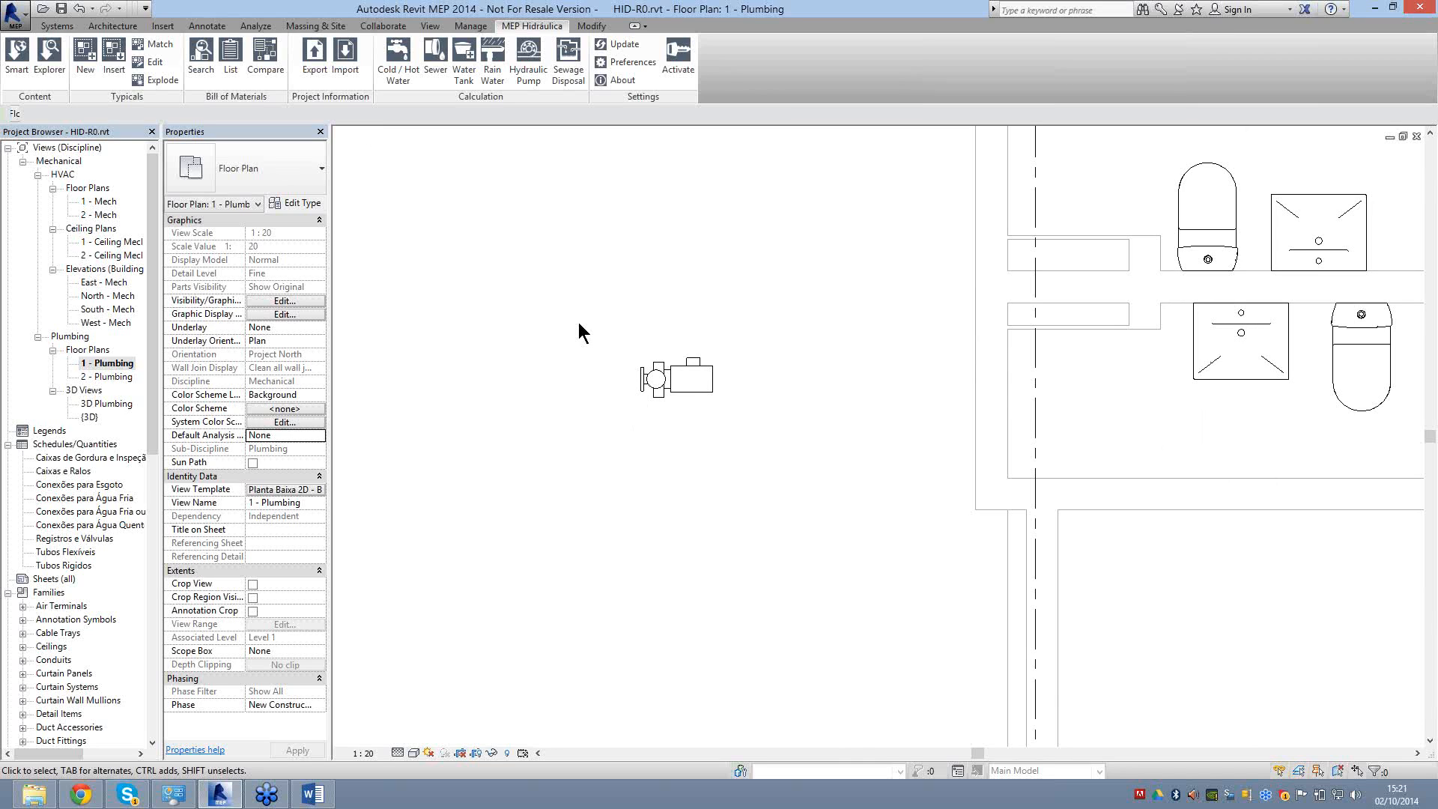
pyautogui.scroll(-2, 578, 322)
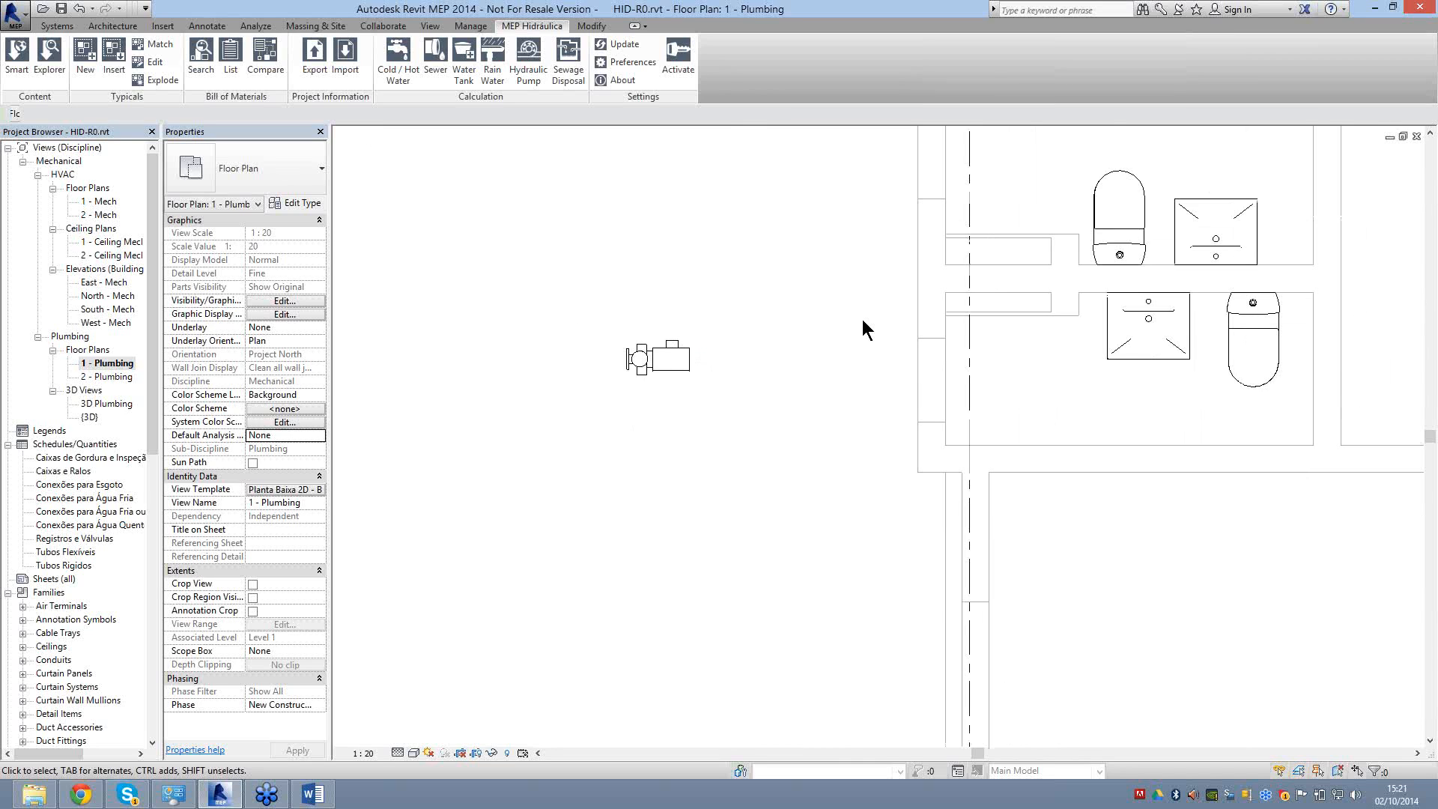
# Draw a horizontal building section just below the pump, running through the lower bathroom and looking up toward the pump.
pyautogui.scroll(-2, 861, 319)
pyautogui.moveTo(861, 319); pyautogui.dragTo(680, 353, button='middle')
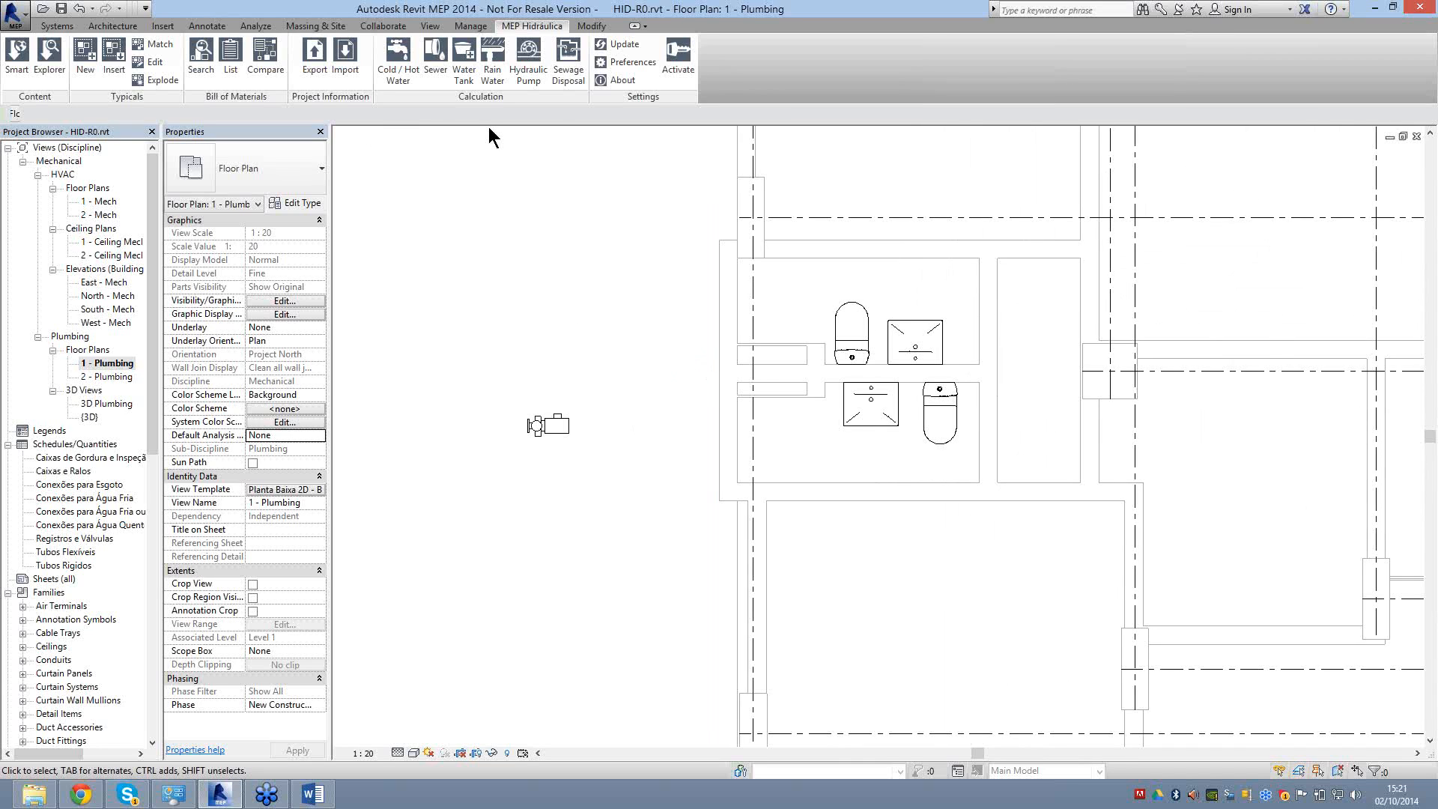
pyautogui.click(429, 27)
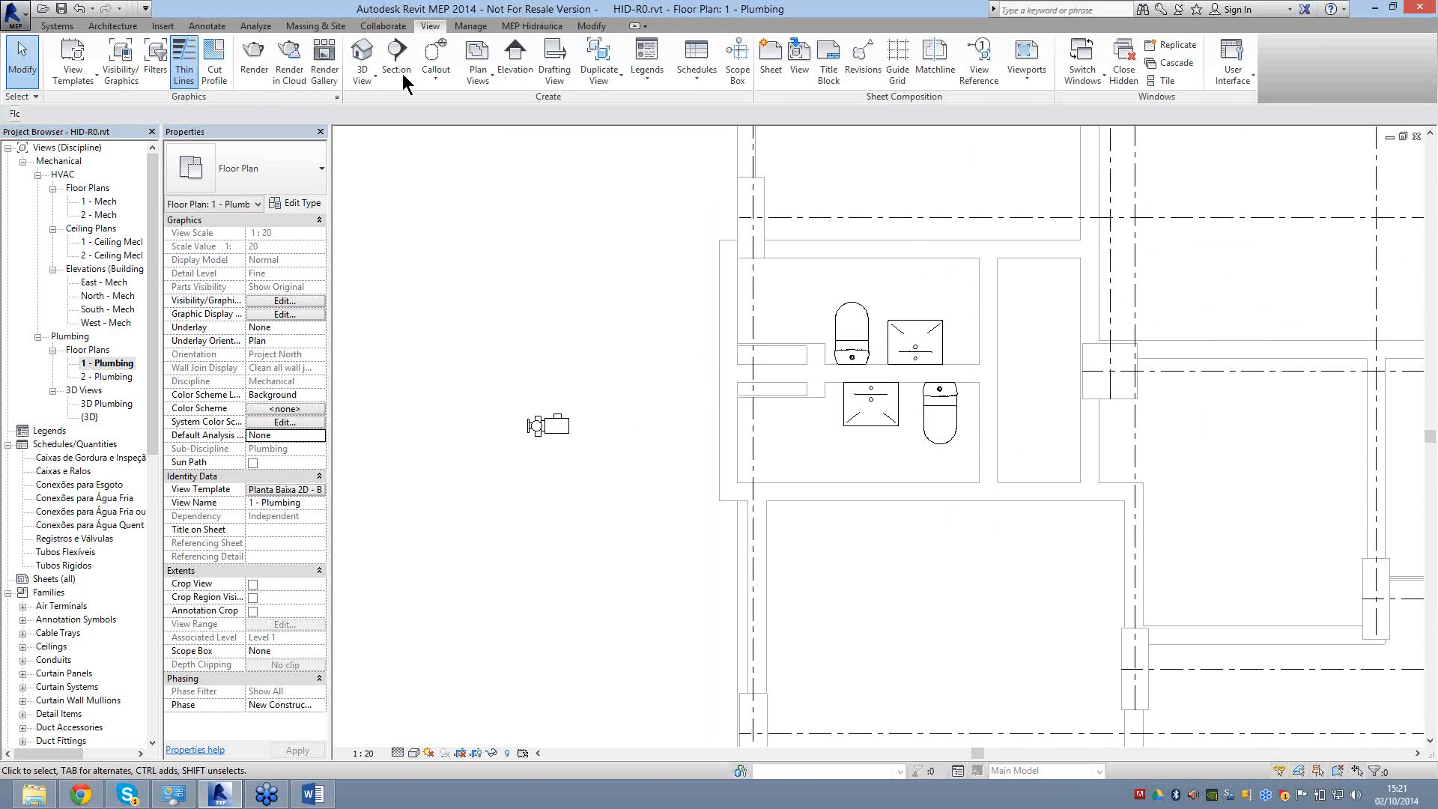
pyautogui.click(397, 60)
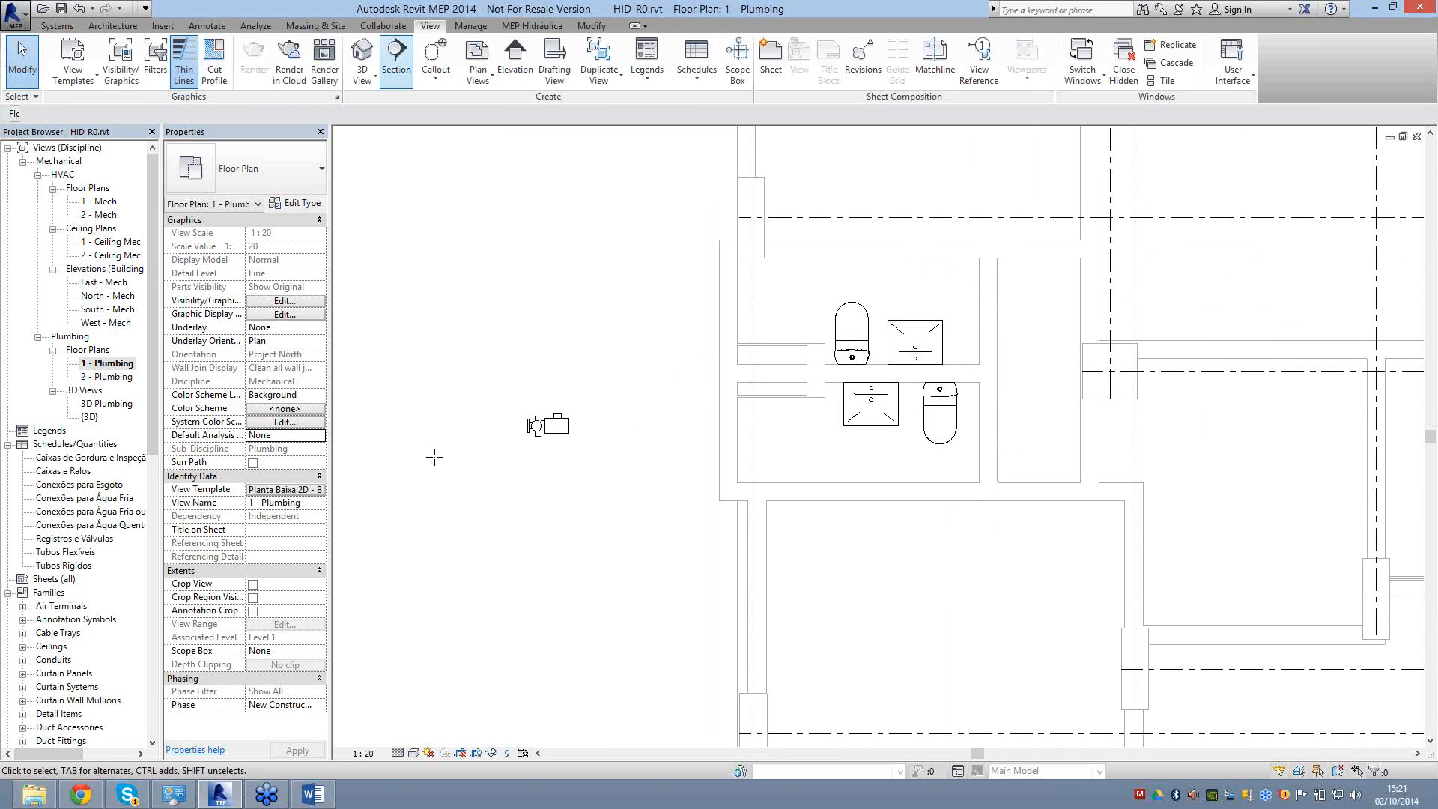
pyautogui.click(1053, 453)
pyautogui.click(405, 458)
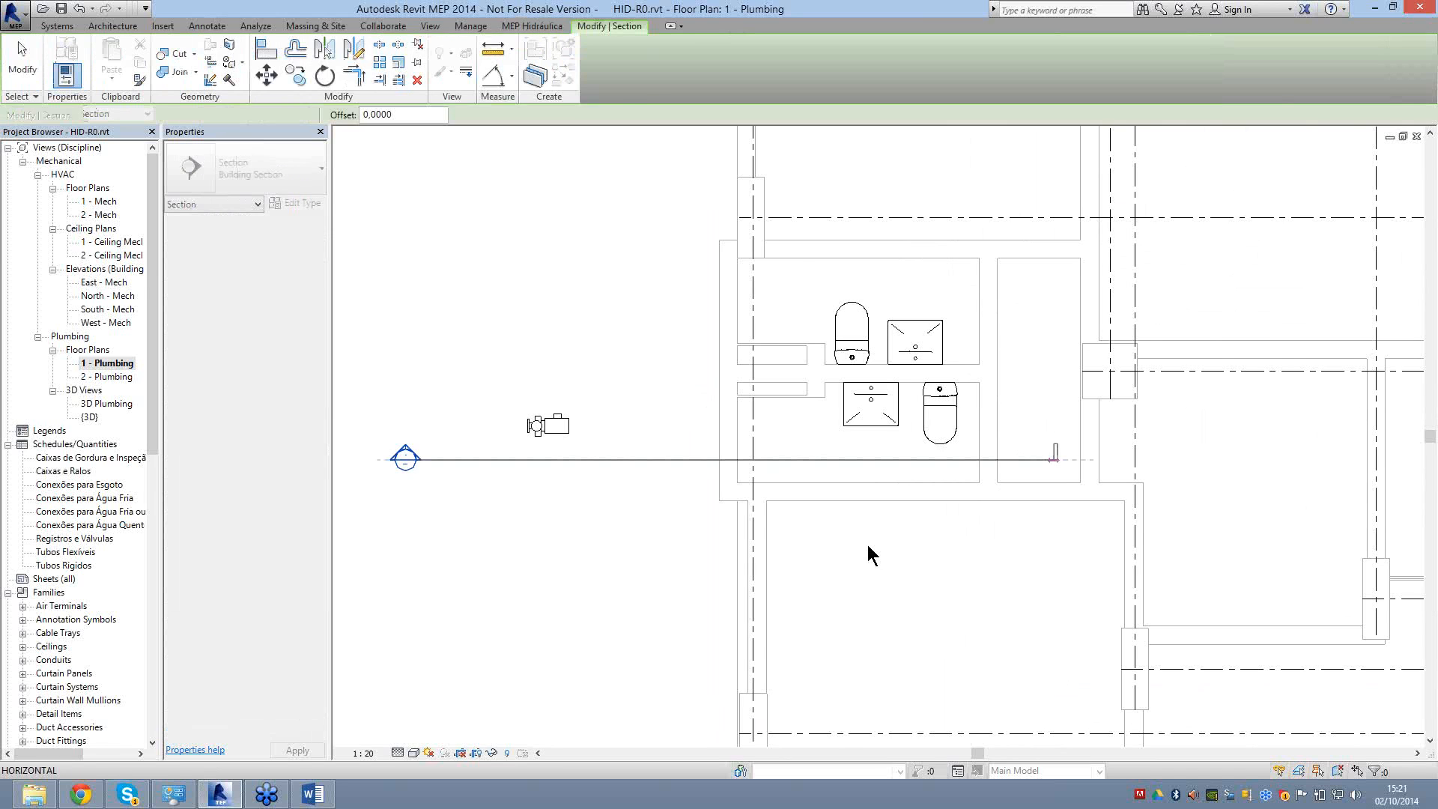
# Widen the section's view range on the pump side so that it reaches further beyond the pump.
pyautogui.scroll(-3, 867, 552)
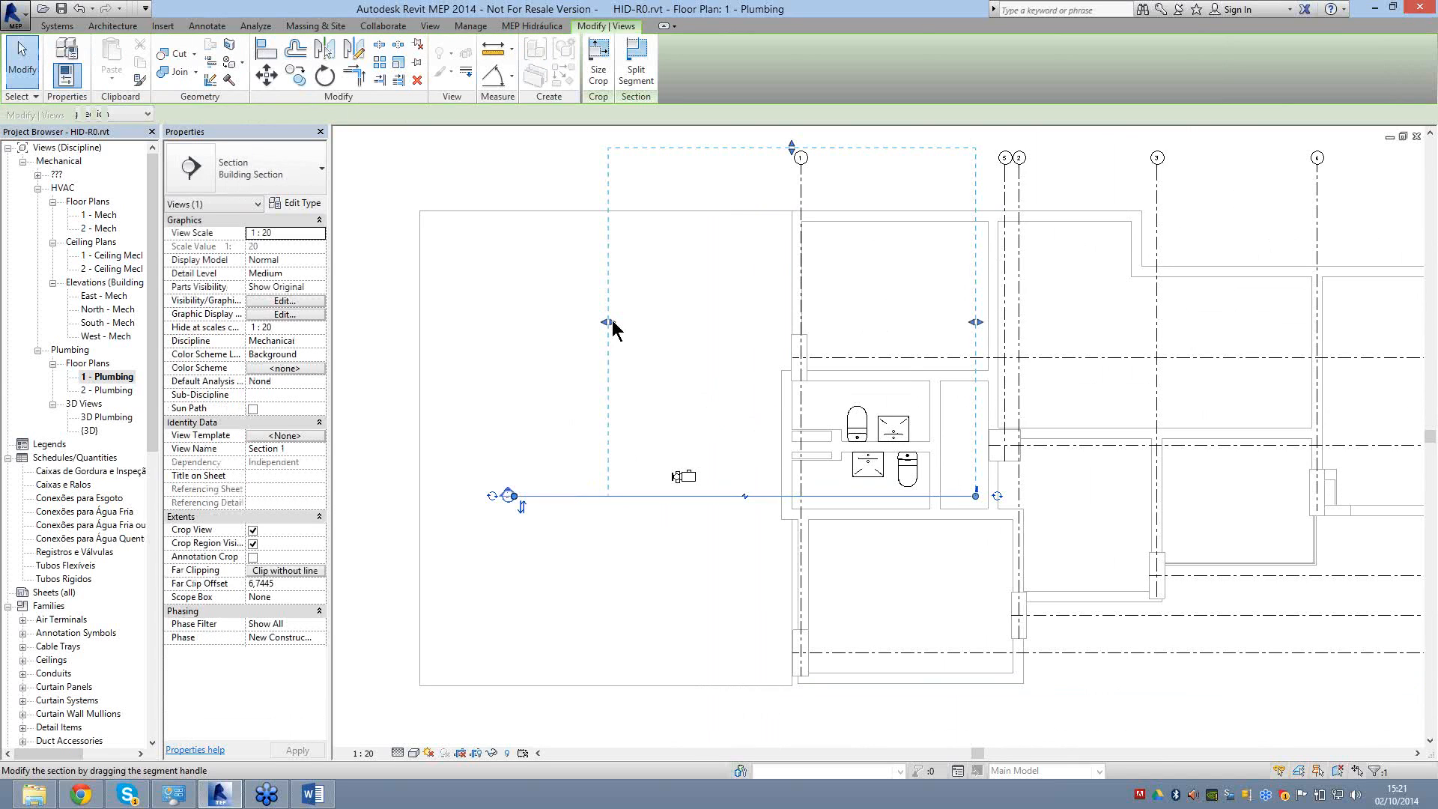
pyautogui.moveTo(608, 322); pyautogui.dragTo(542, 322)
pyautogui.press('Escape')
pyautogui.scroll(3, 655, 501)
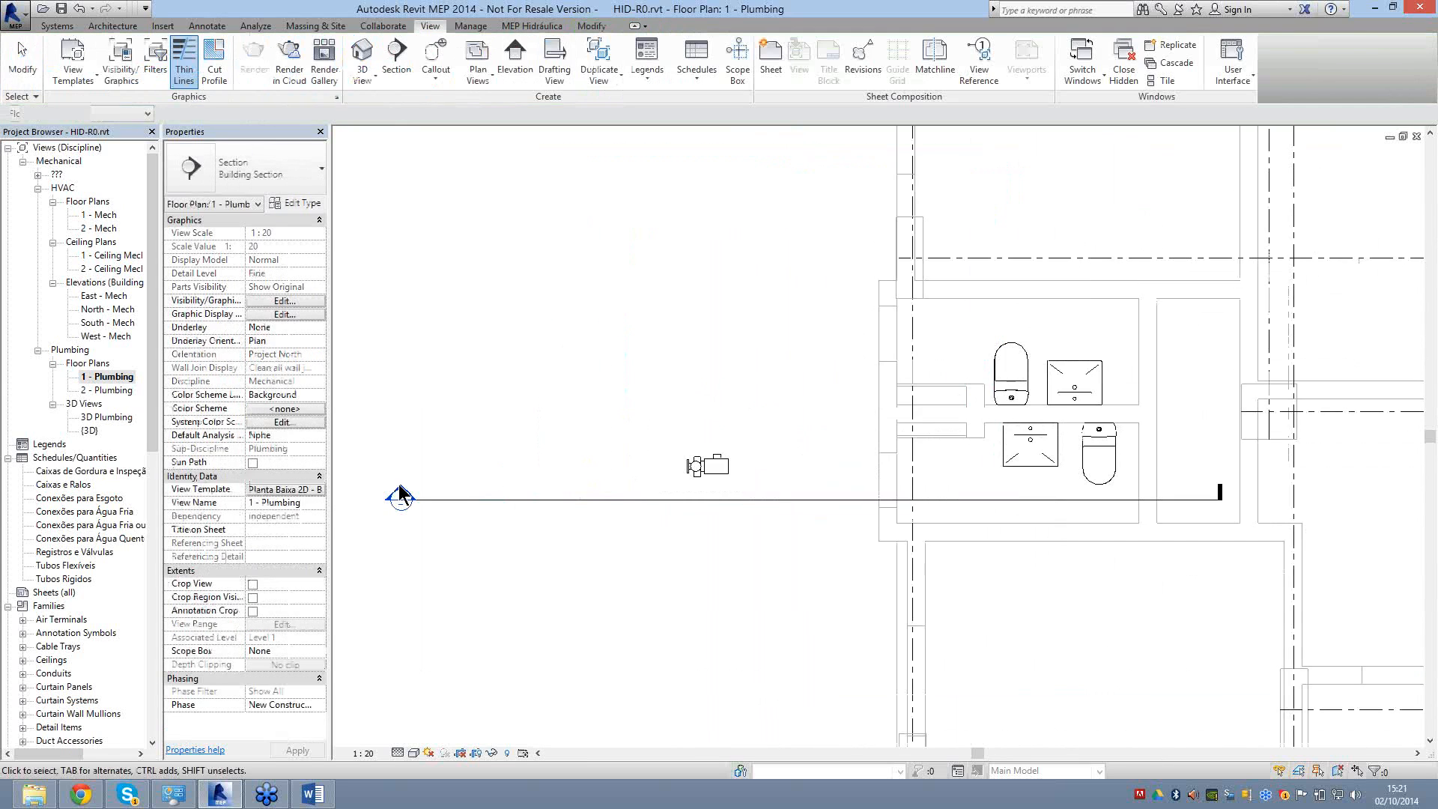
pyautogui.press('Escape')
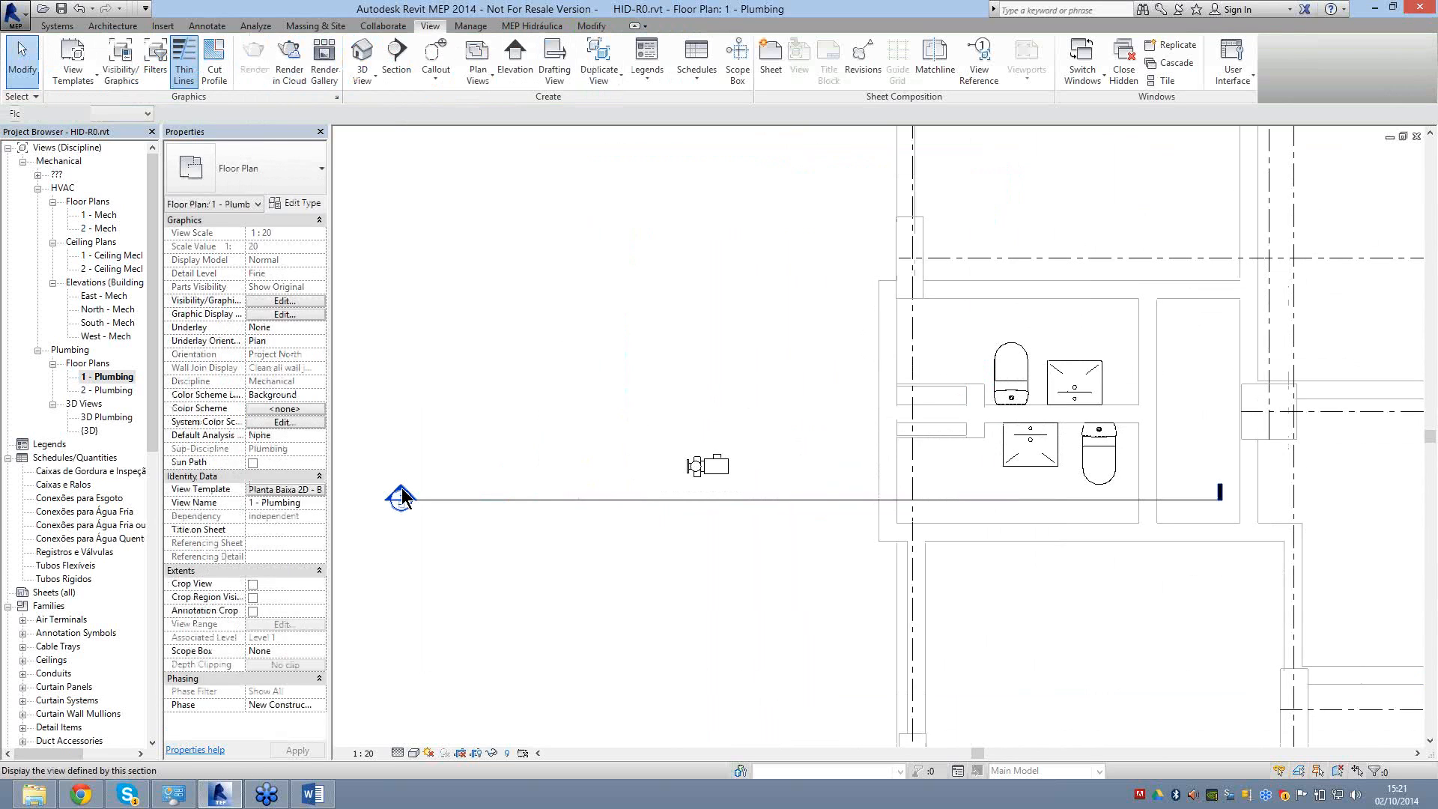
# Open the new section view, extend its crop region upward past the upper floor level, and use Fine detail.
pyautogui.doubleClick(402, 496)
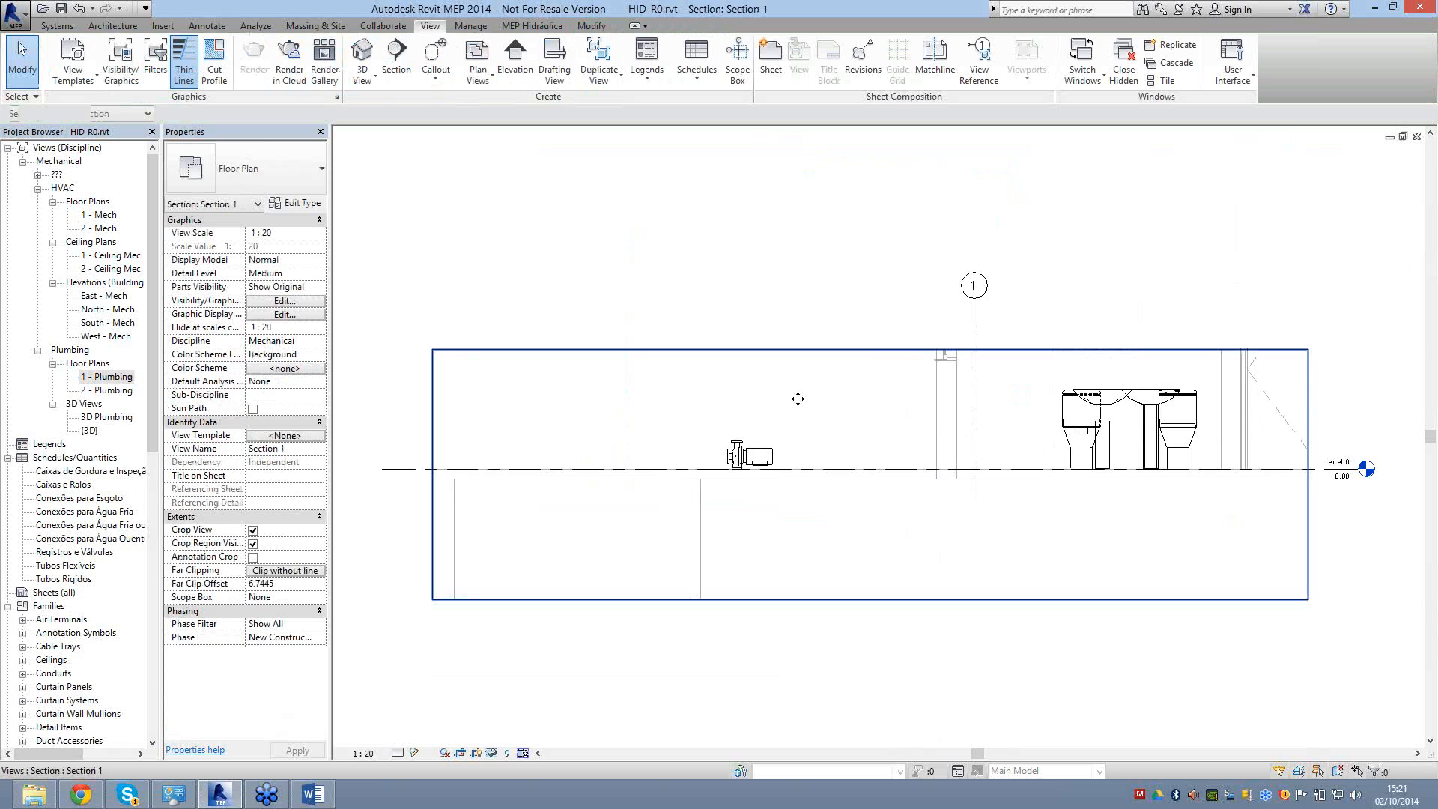
pyautogui.scroll(-2, 607, 498)
pyautogui.click(797, 398)
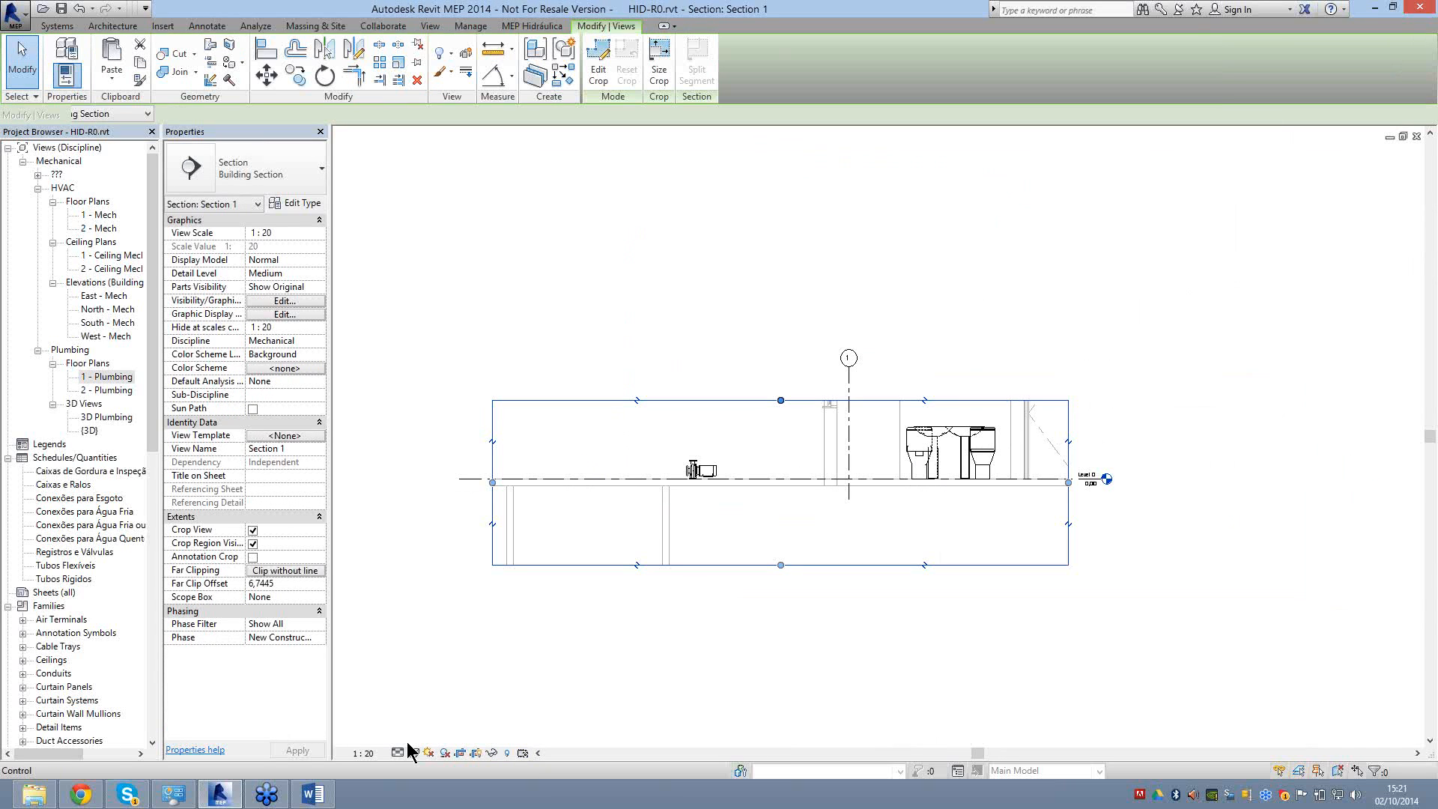
# Show view templates of all view types and apply Planta Baixa 2D - Bifilar to the section view.
pyautogui.click(284, 435)
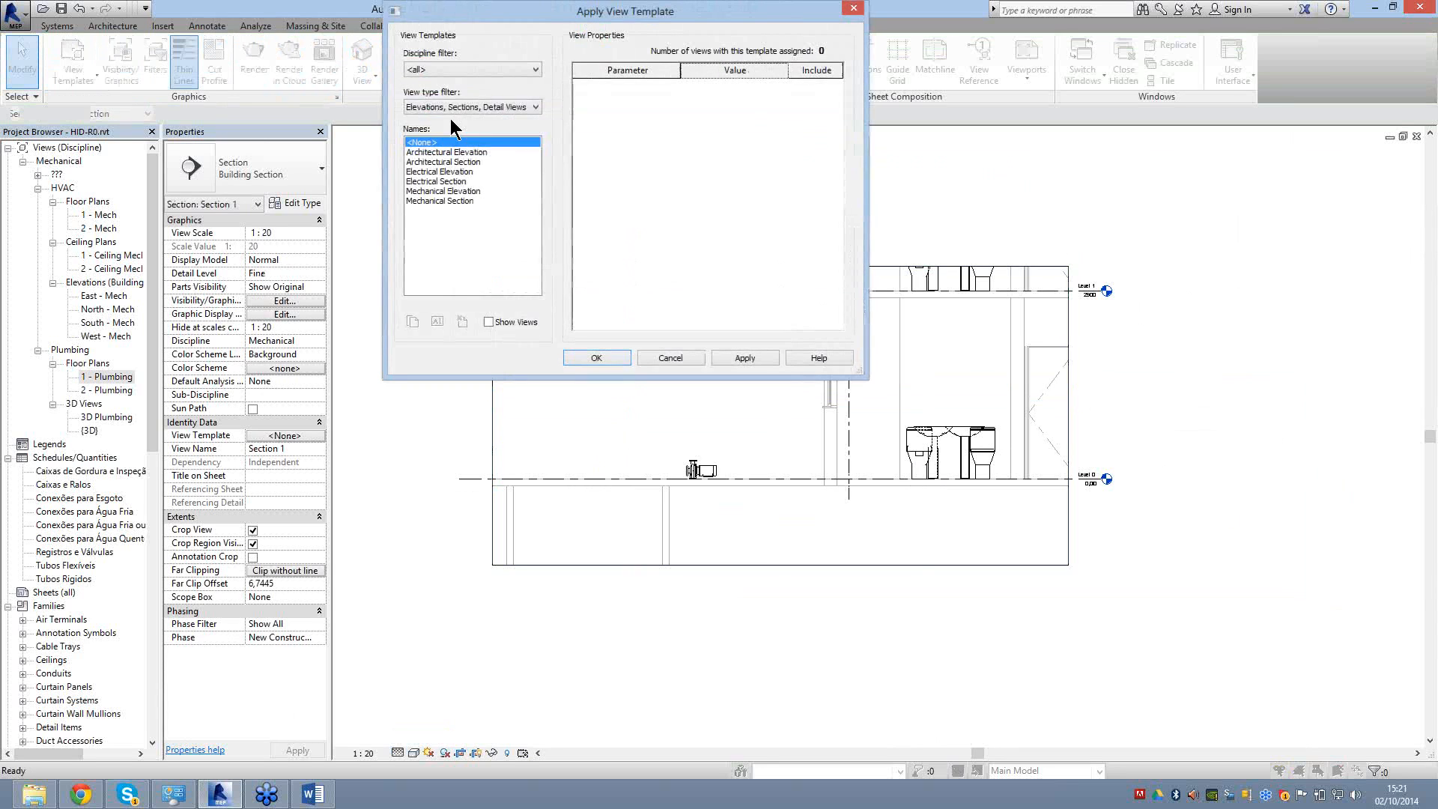
pyautogui.click(450, 118)
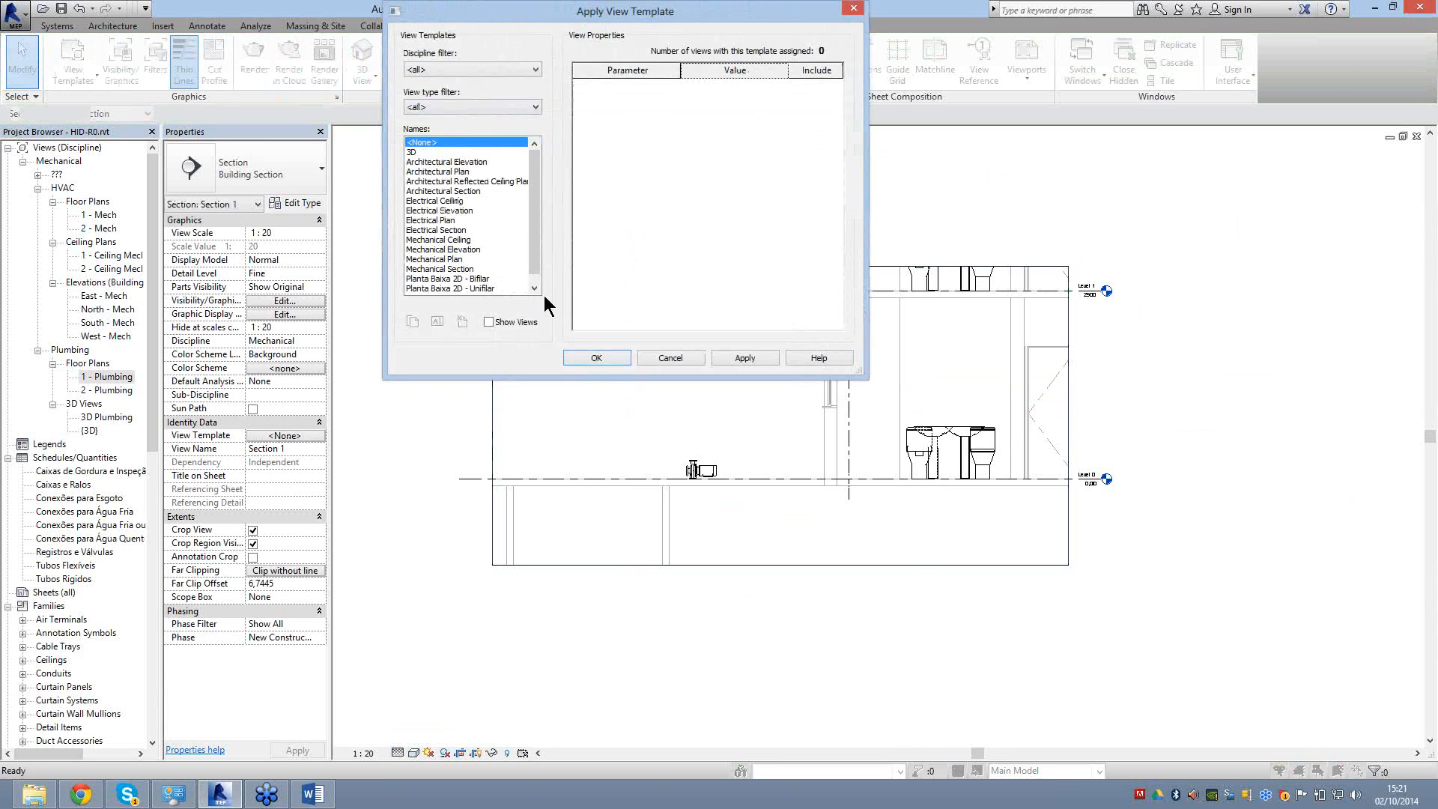
pyautogui.press('p')
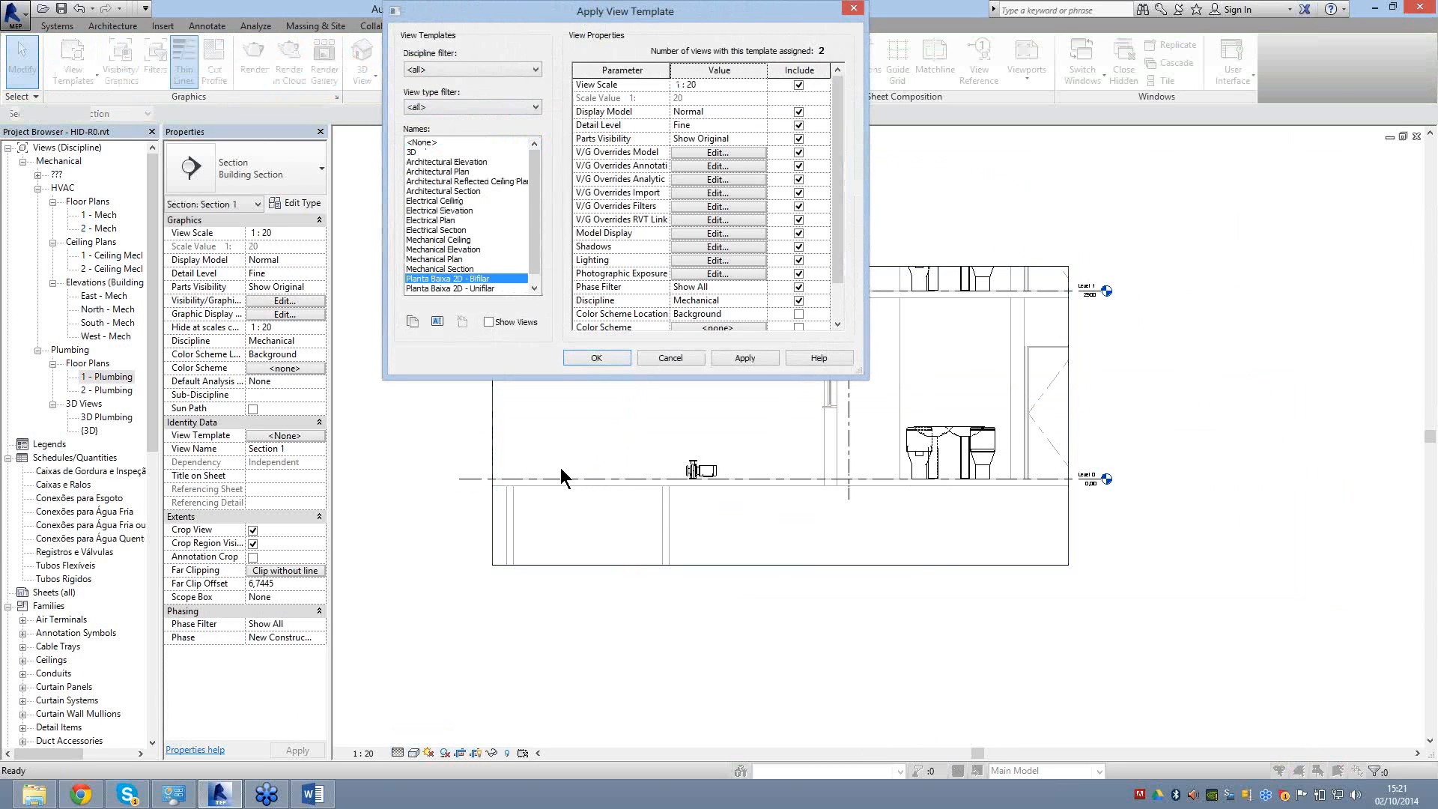
pyautogui.press('Return')
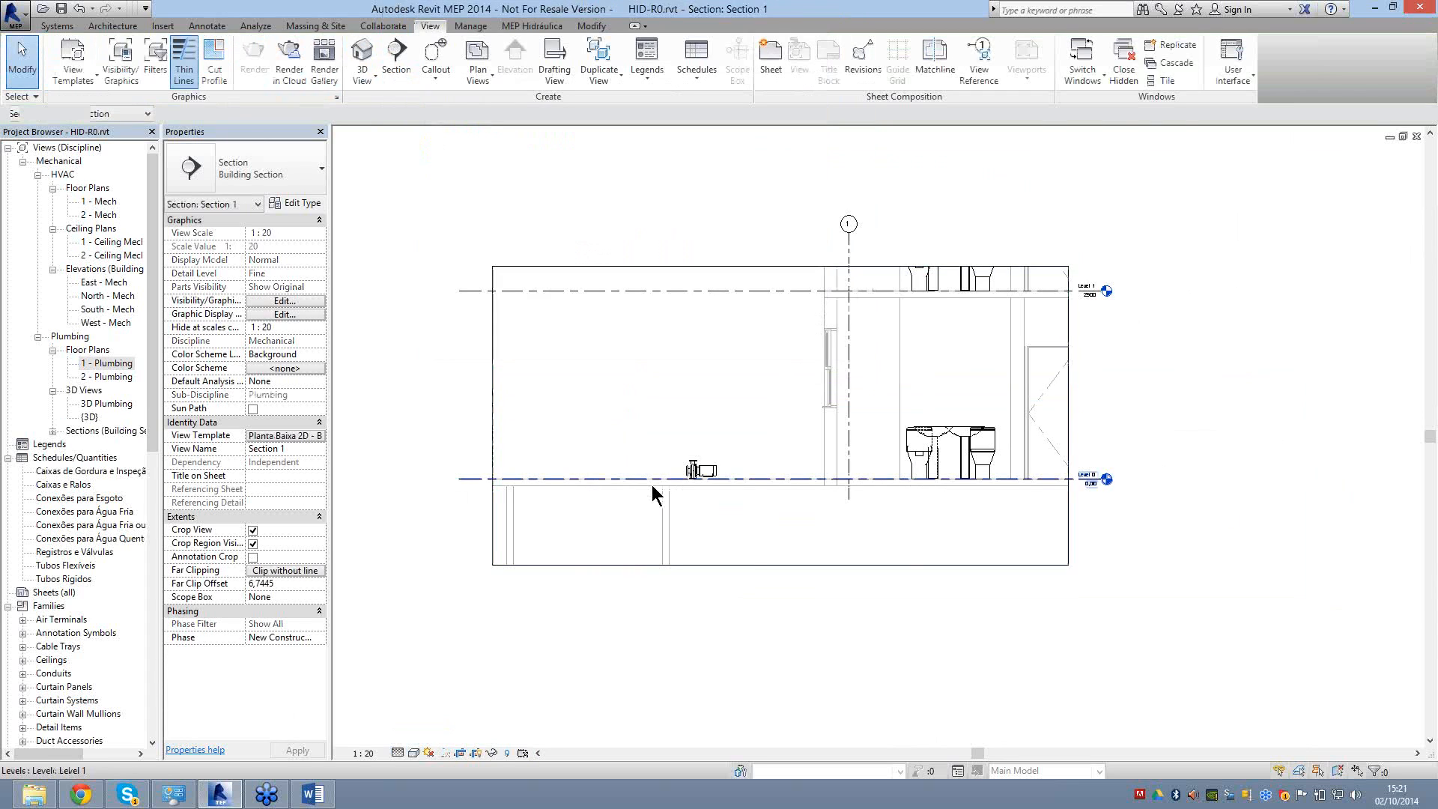
# Select the pump in the section view and open the Content Explorer of the hydraulic add-in.
pyautogui.scroll(2, 651, 483)
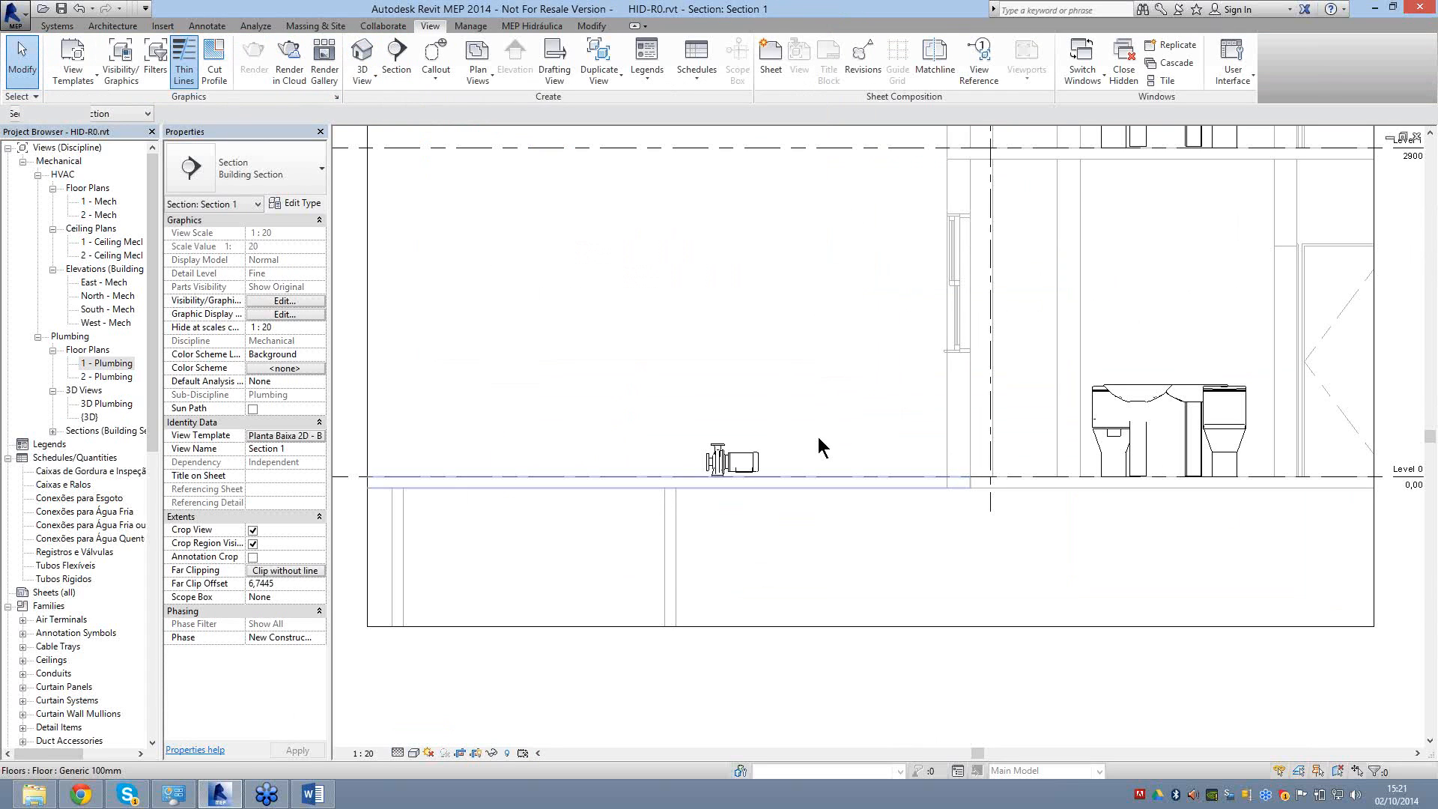
pyautogui.scroll(2, 743, 443)
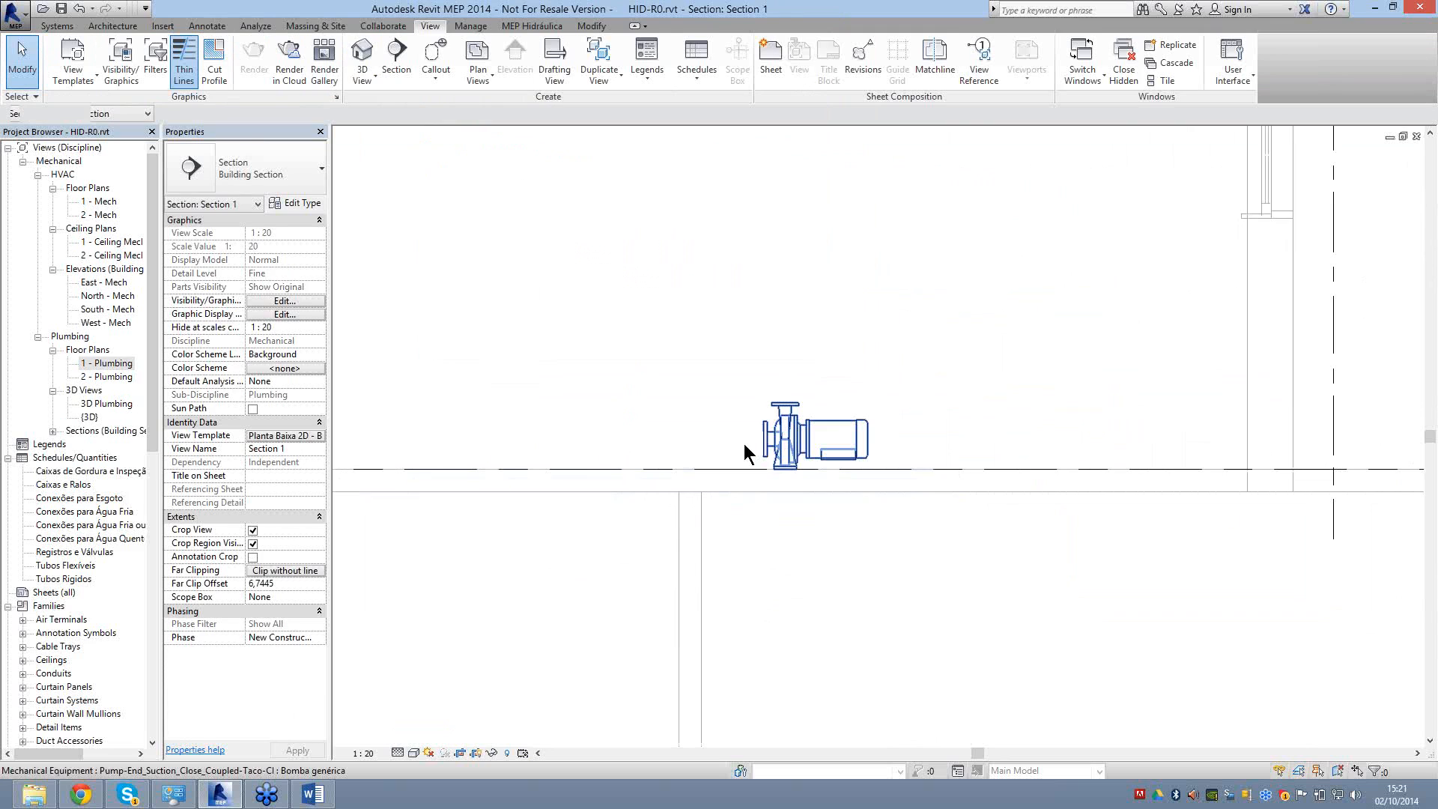
pyautogui.click(743, 443)
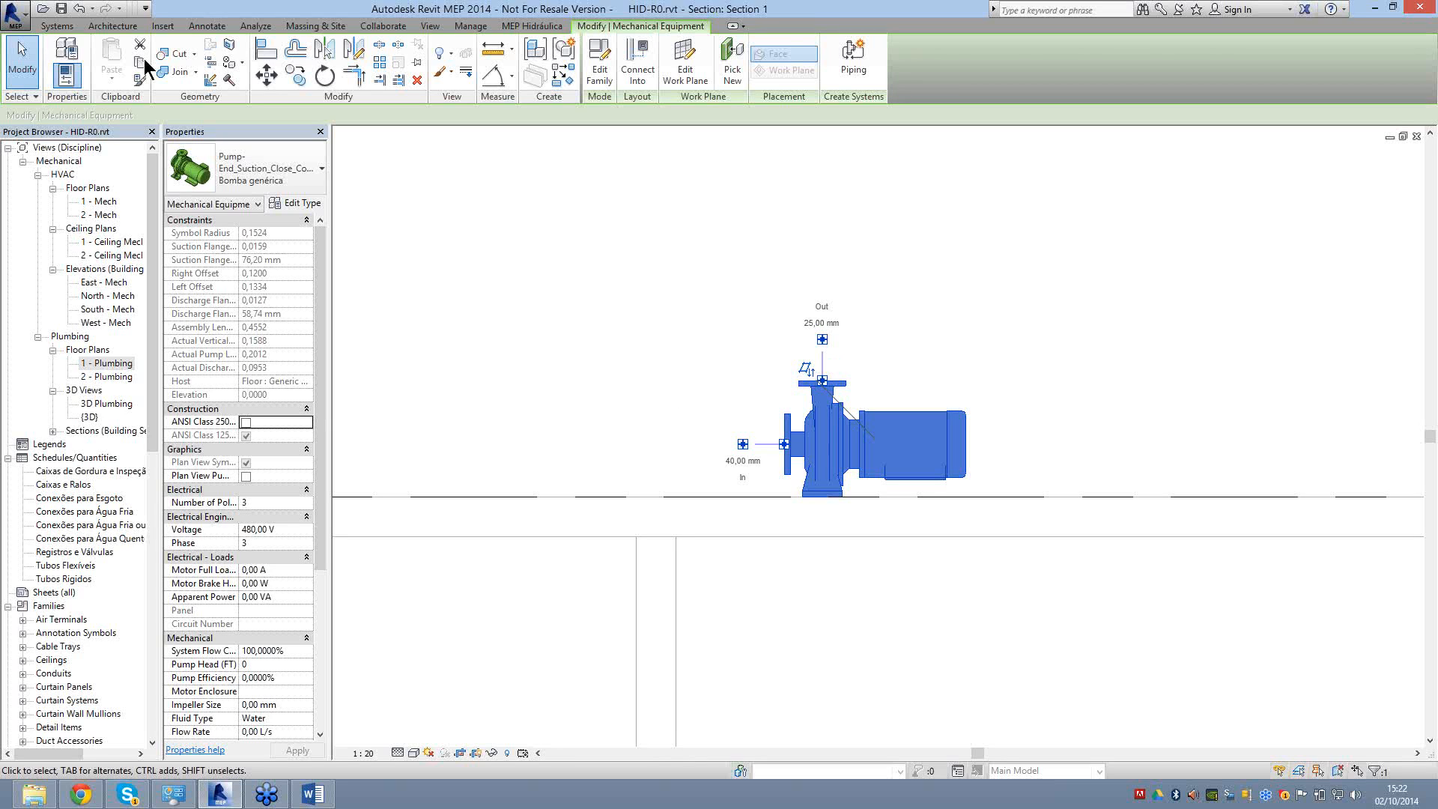
pyautogui.click(518, 28)
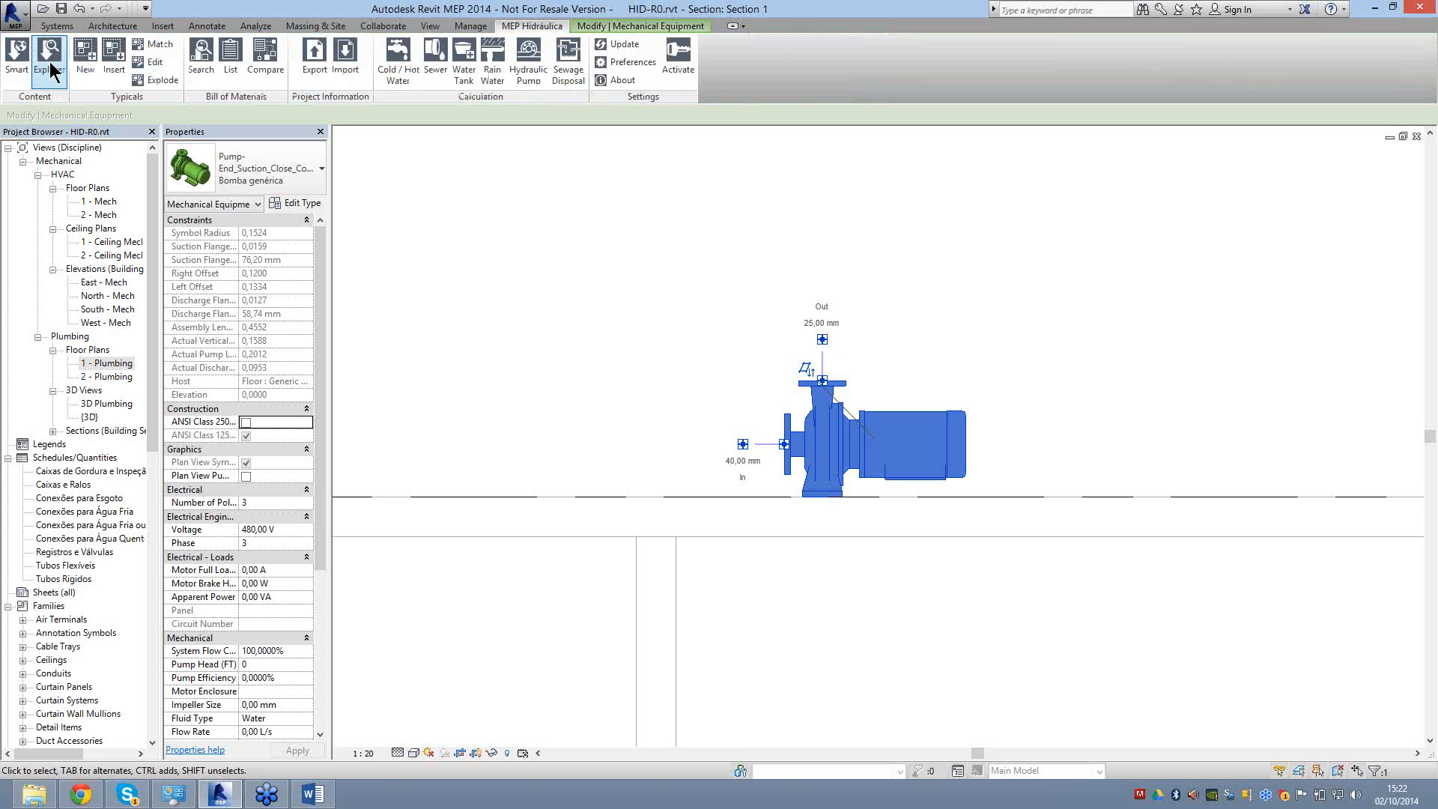
pyautogui.click(50, 71)
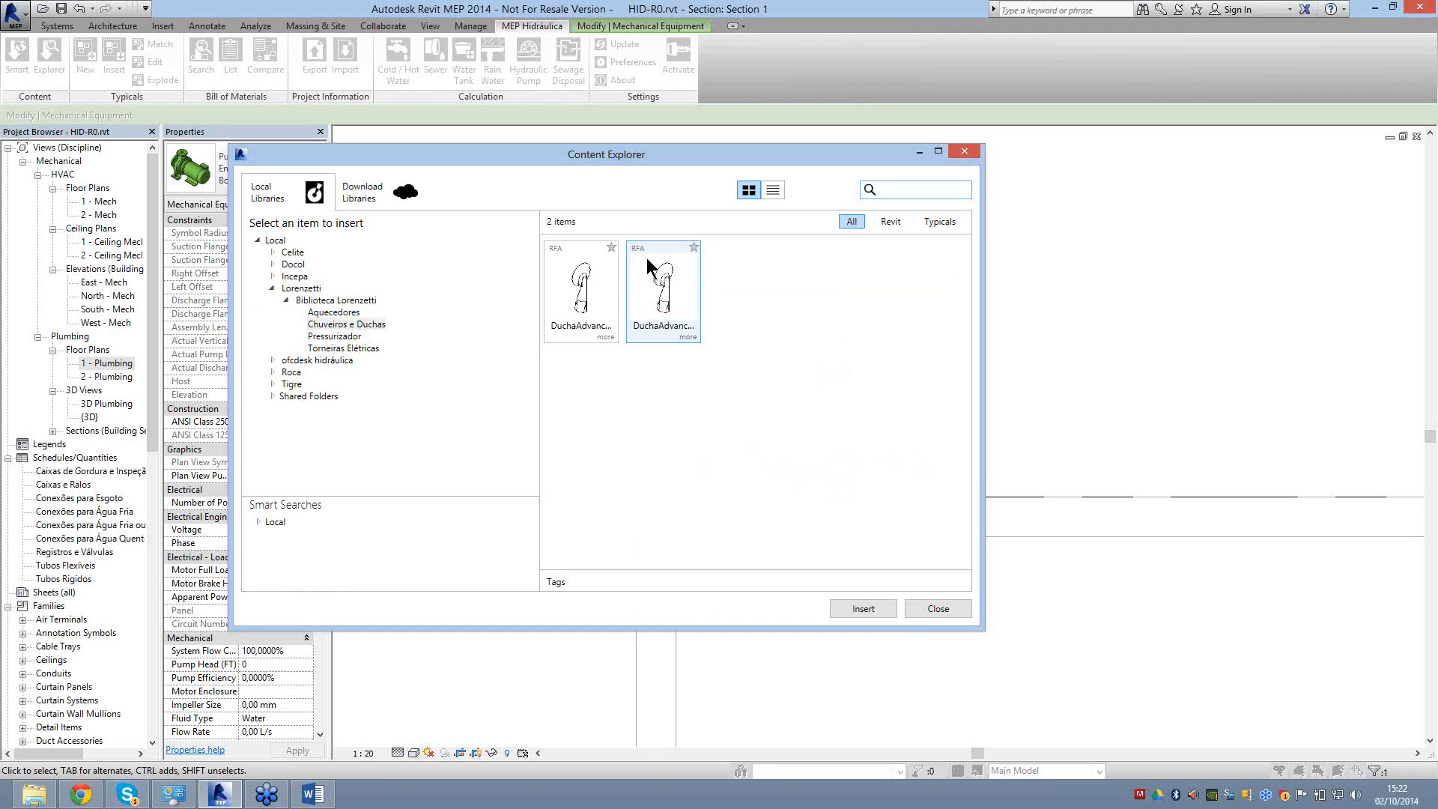
# Load the Nipel fitting from the Nipeis category of Tigre's Água Fria Roscável library, cancelling its placement in the section.
pyautogui.click(272, 288)
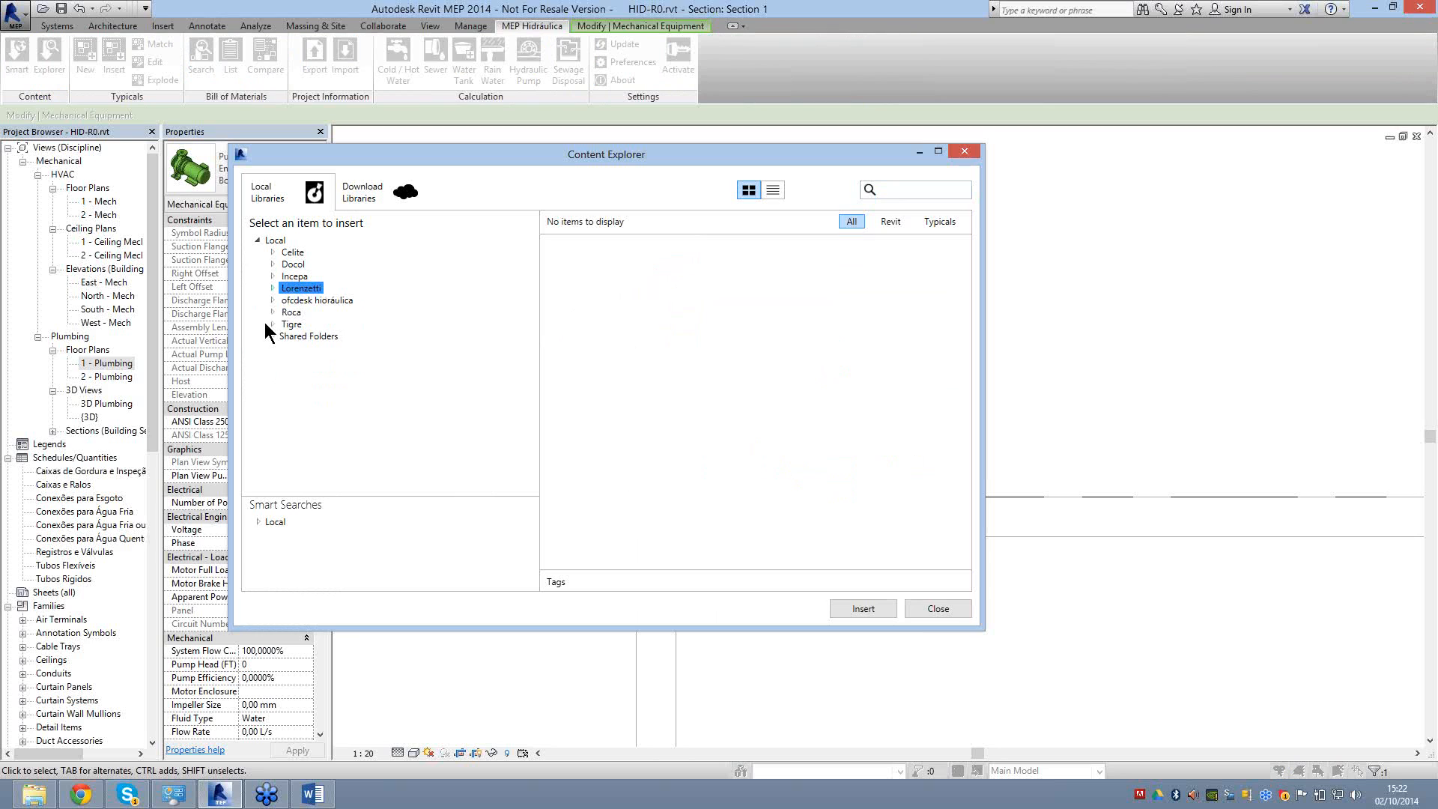
pyautogui.click(273, 324)
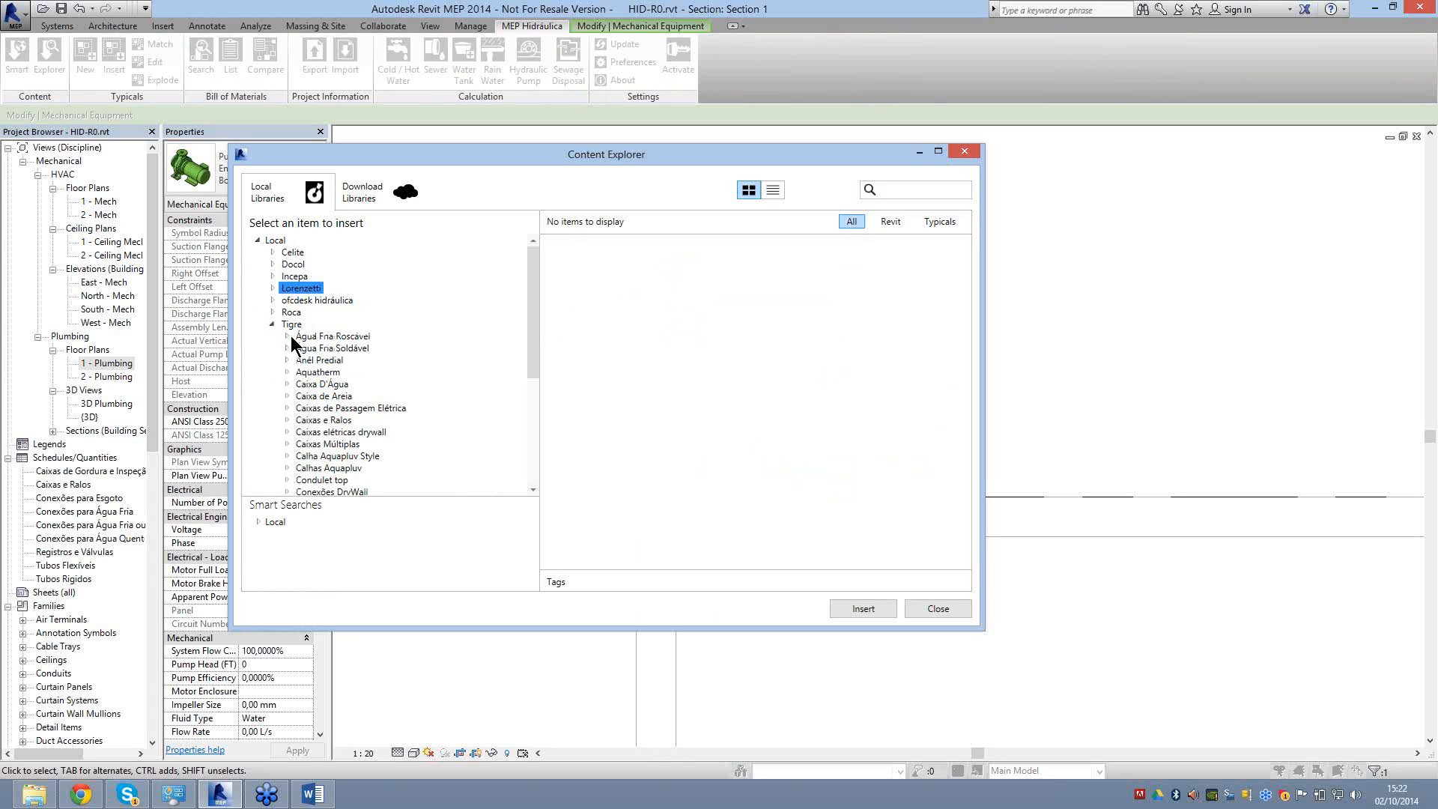
pyautogui.click(287, 337)
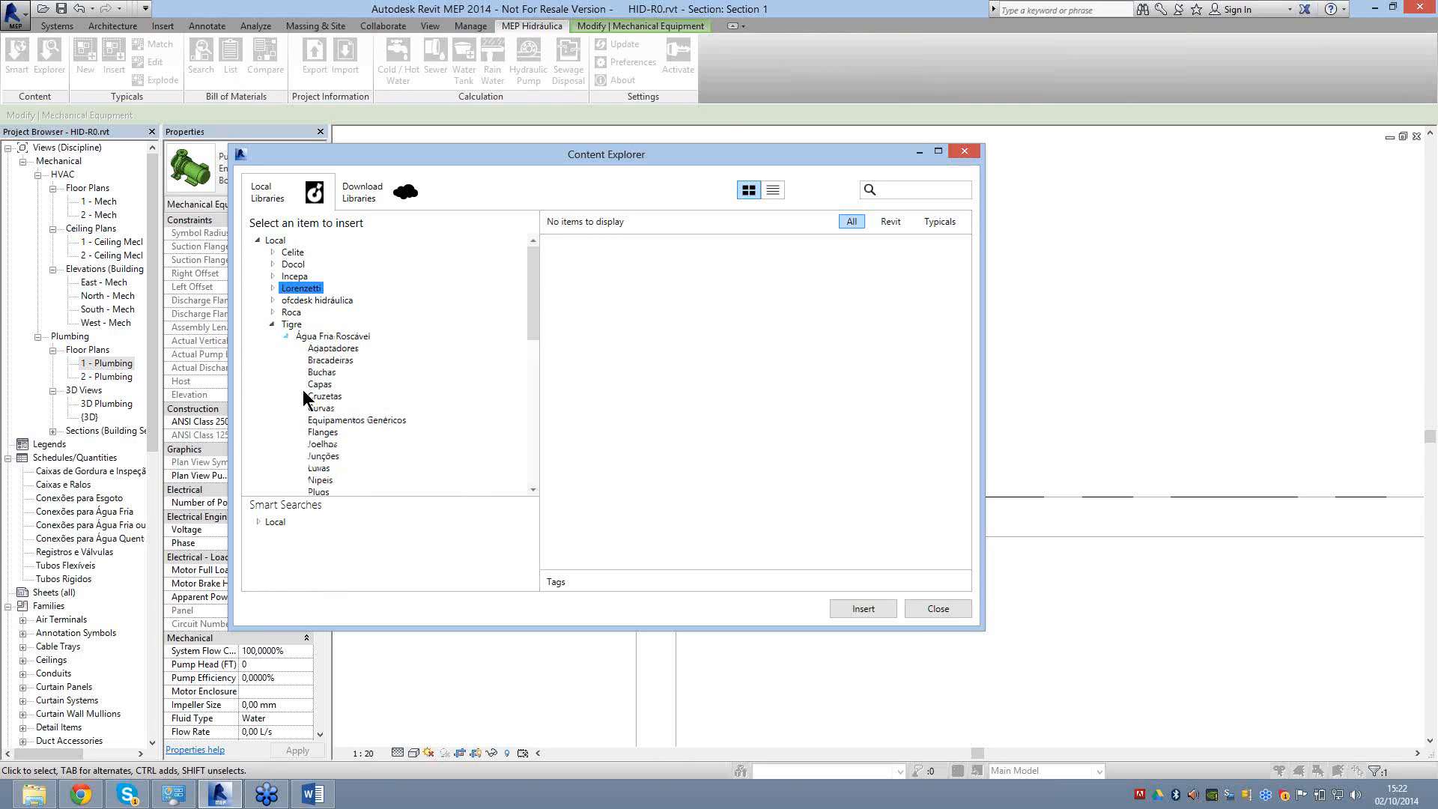
pyautogui.scroll(-3, 289, 400)
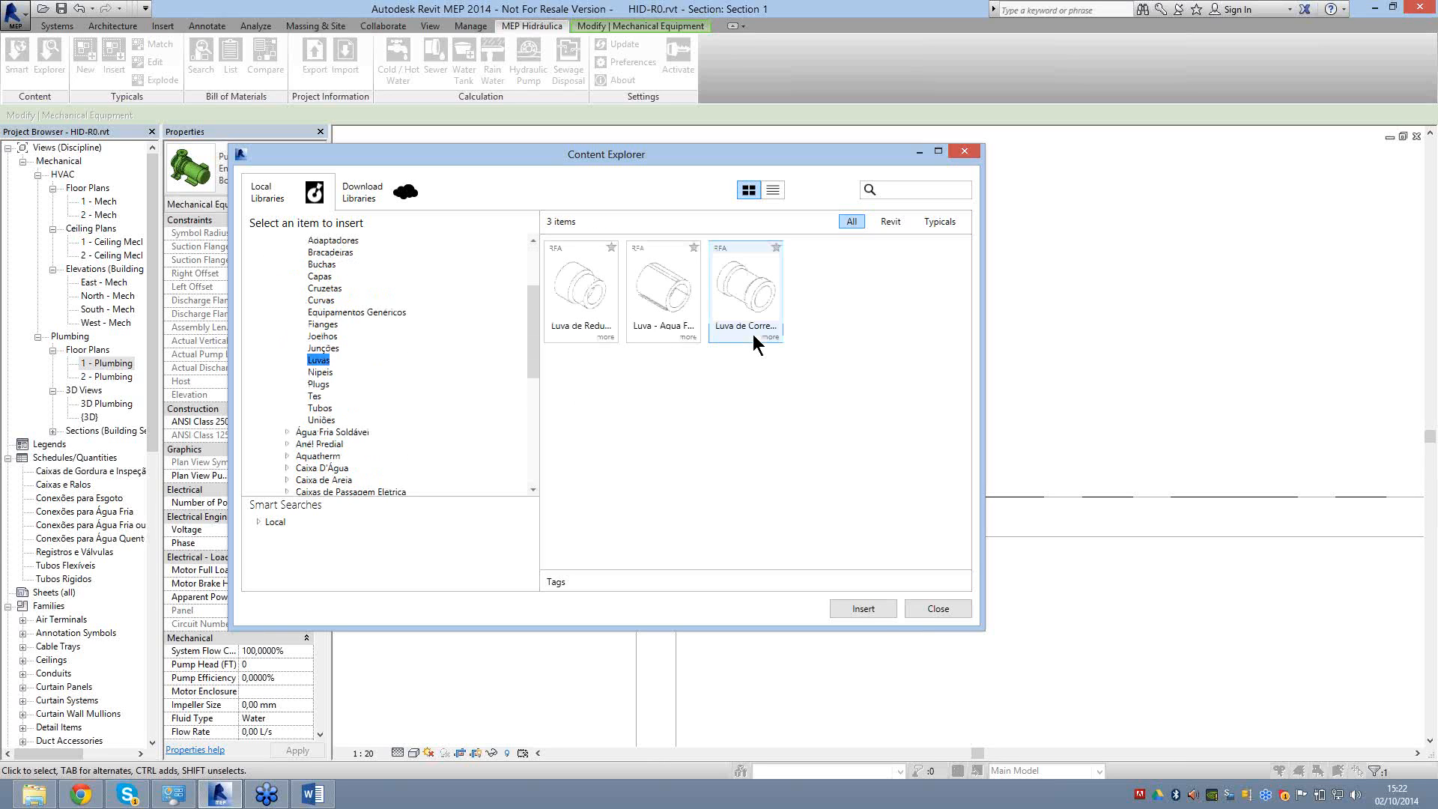
pyautogui.scroll(3, 465, 390)
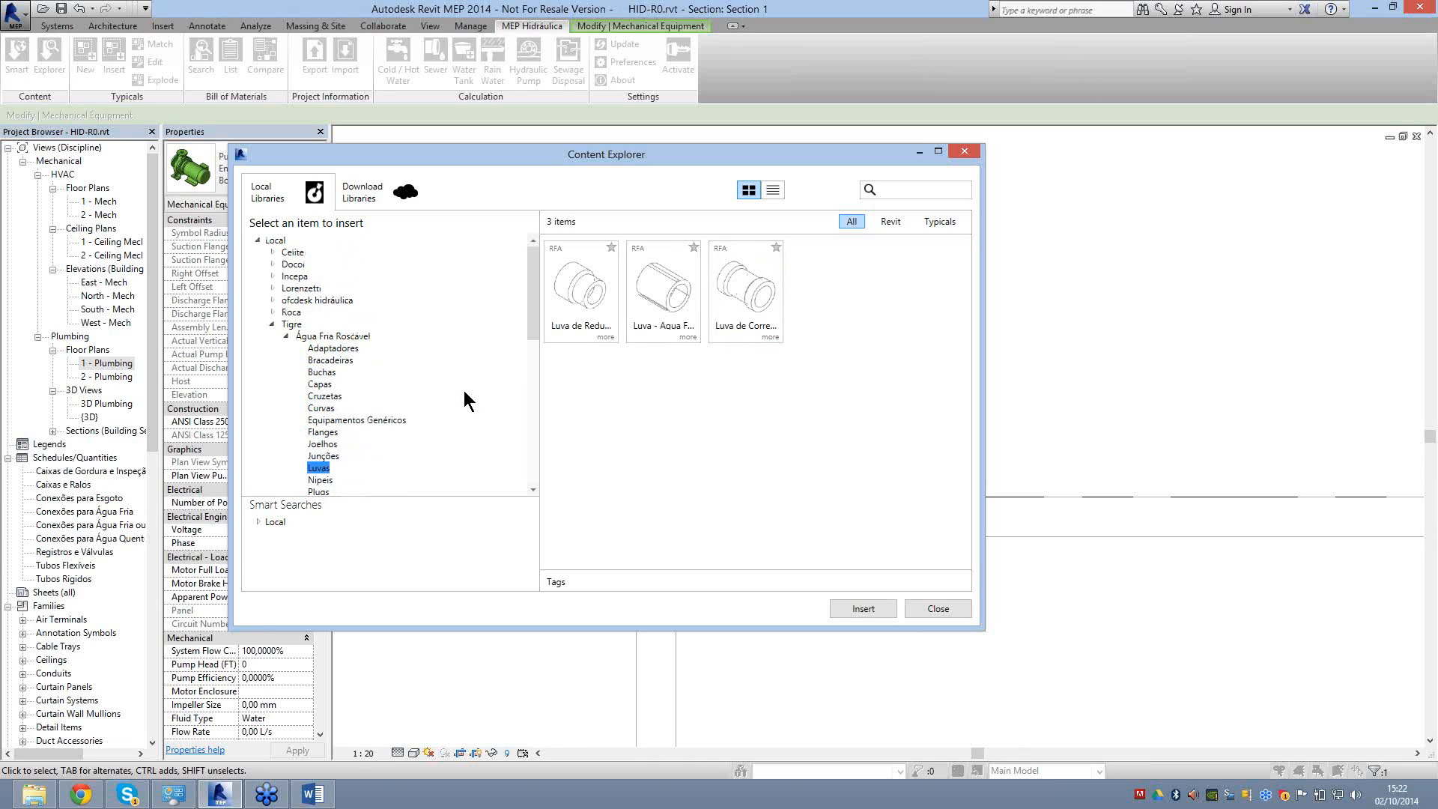
pyautogui.scroll(-2, 464, 390)
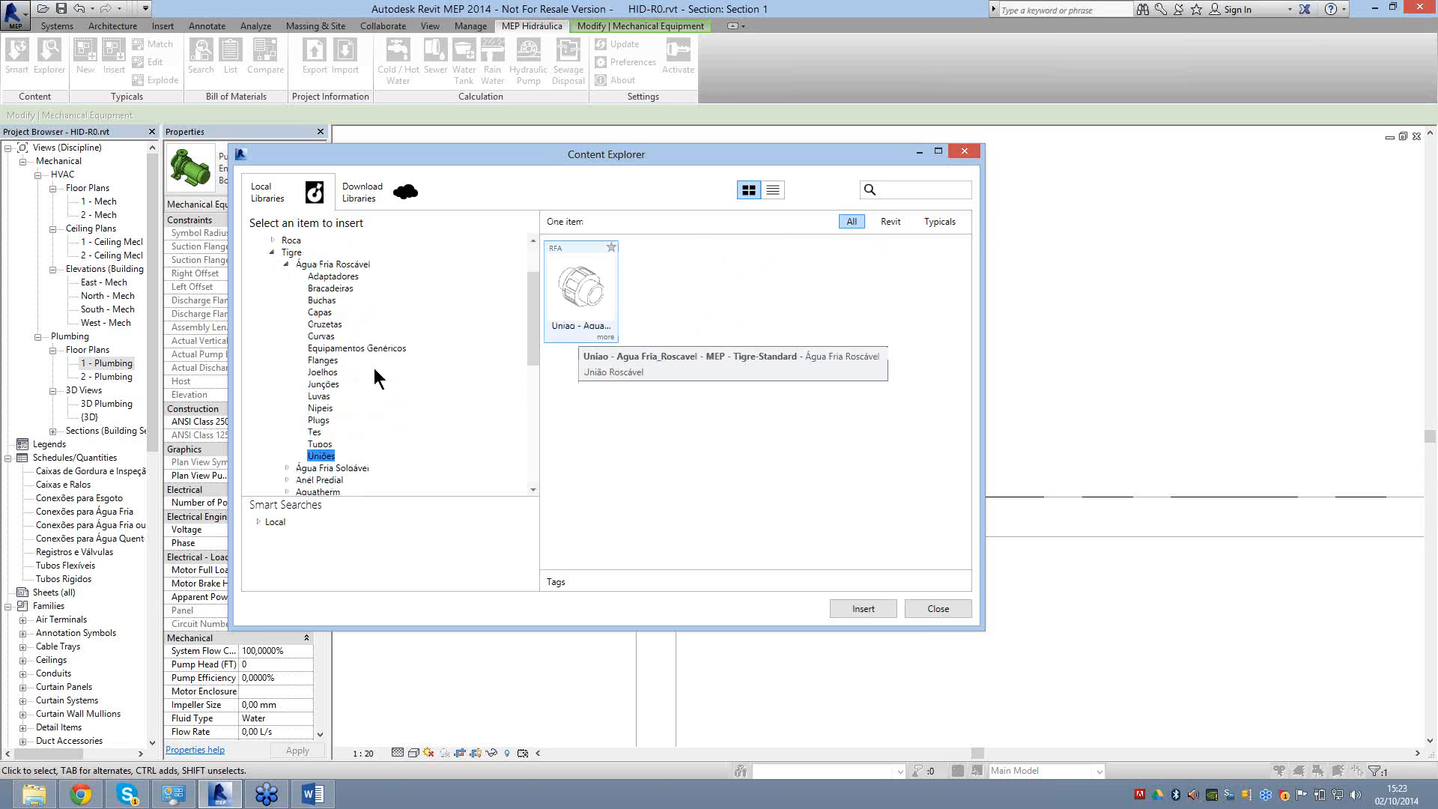
pyautogui.click(313, 408)
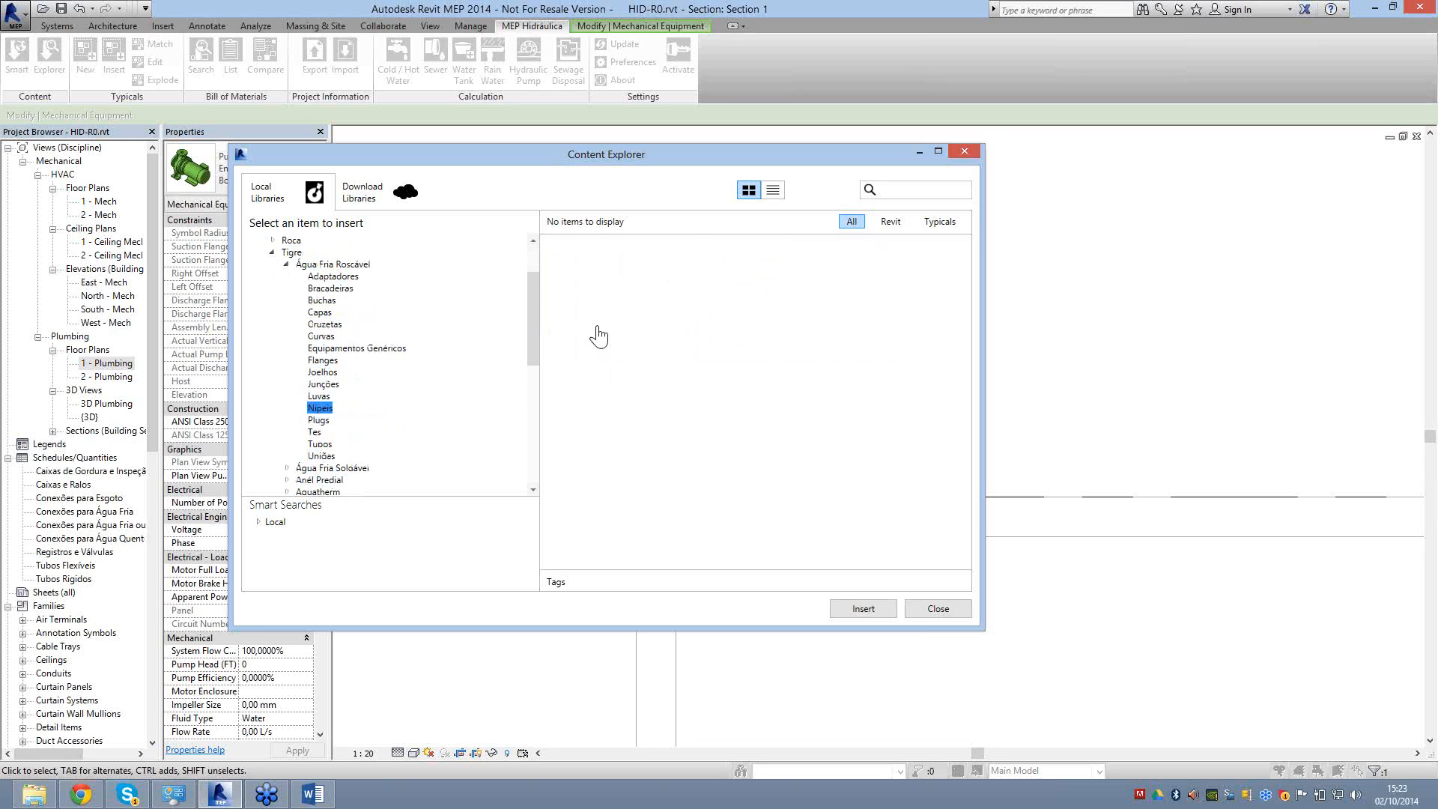
pyautogui.click(854, 609)
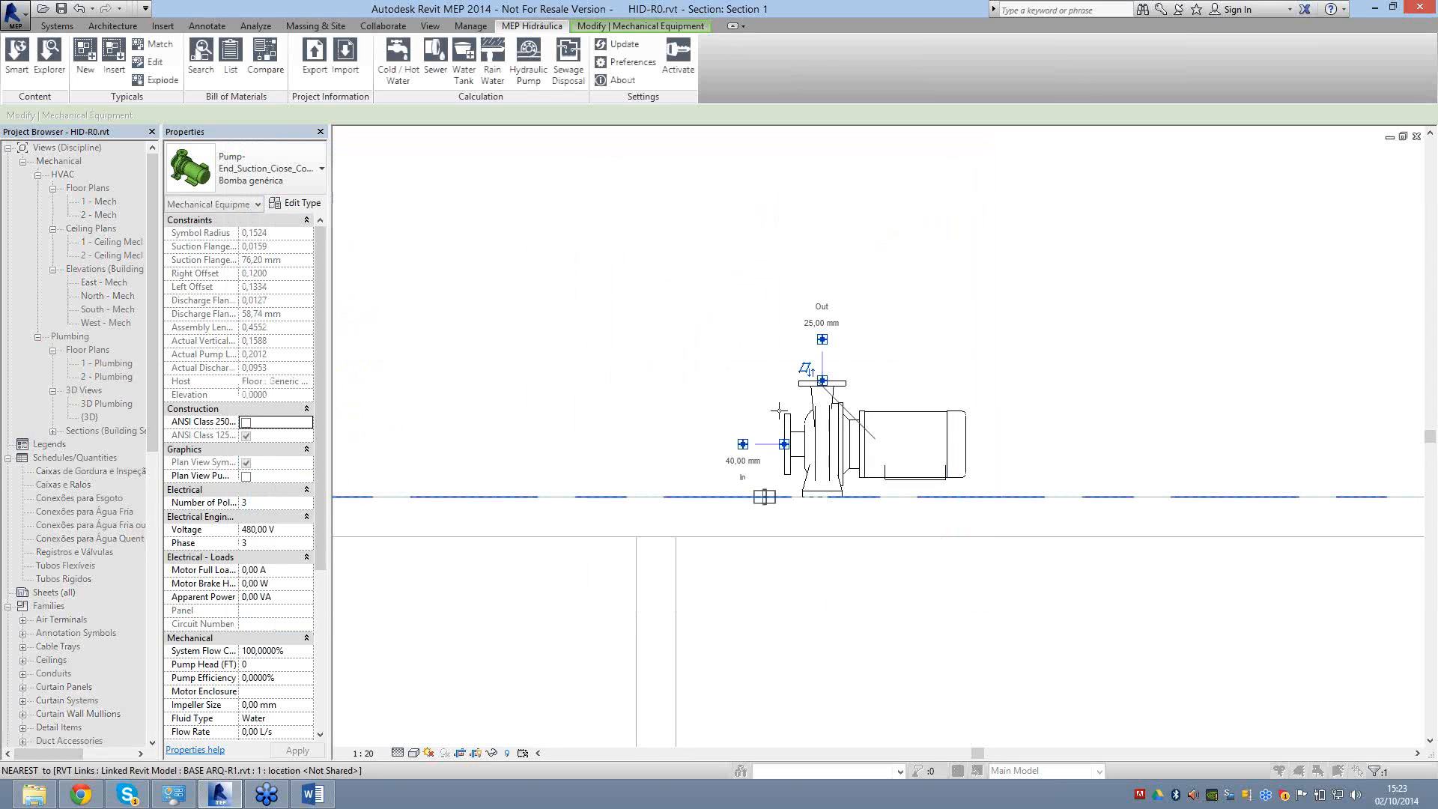
pyautogui.scroll(2, 779, 410)
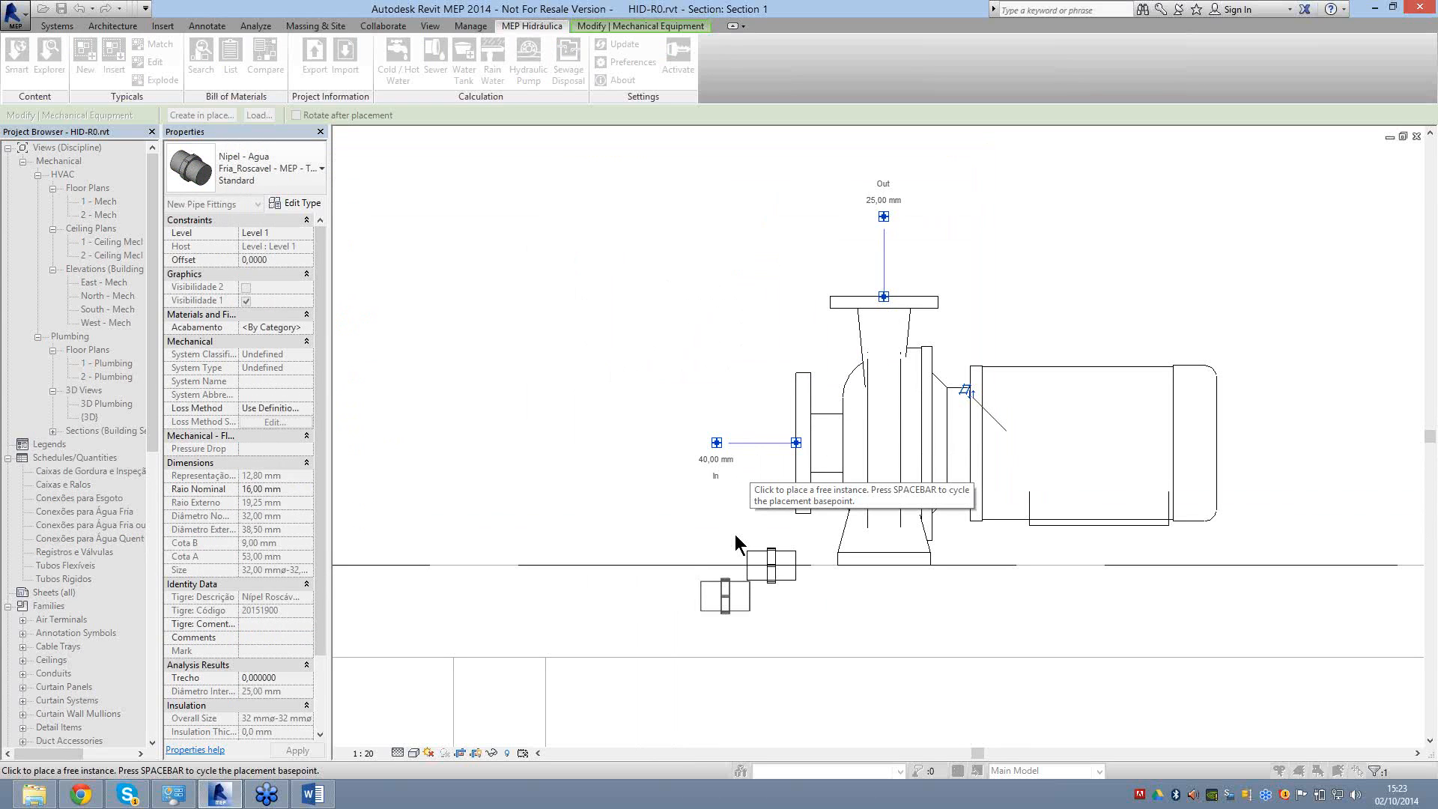
pyautogui.press('Escape')
pyautogui.press('Escape')
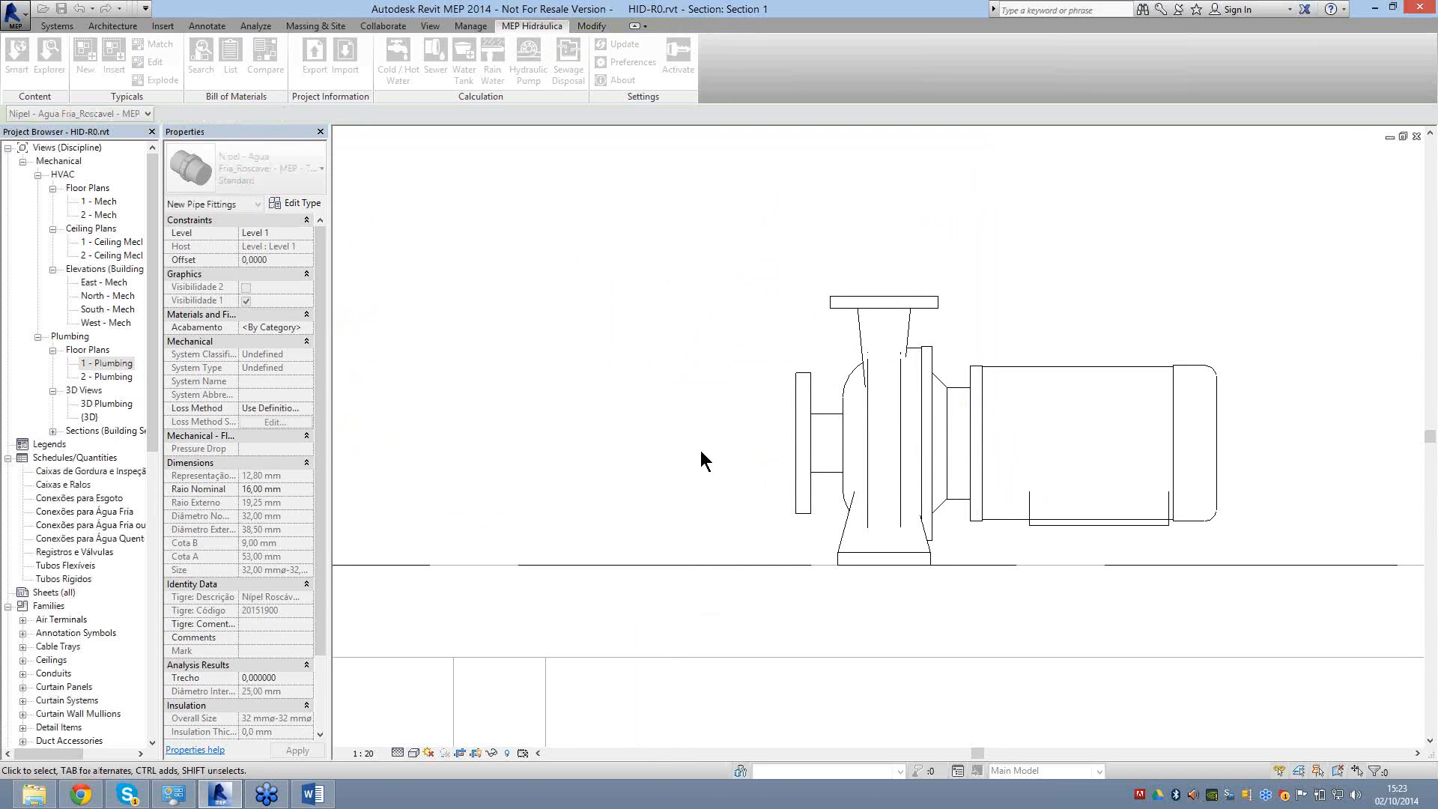
# Choose Nipel - Agua Fria_Roscavel as the pipe fitting type and try to place it at the pump's inlet in the section.
pyautogui.scroll(-3, 699, 451)
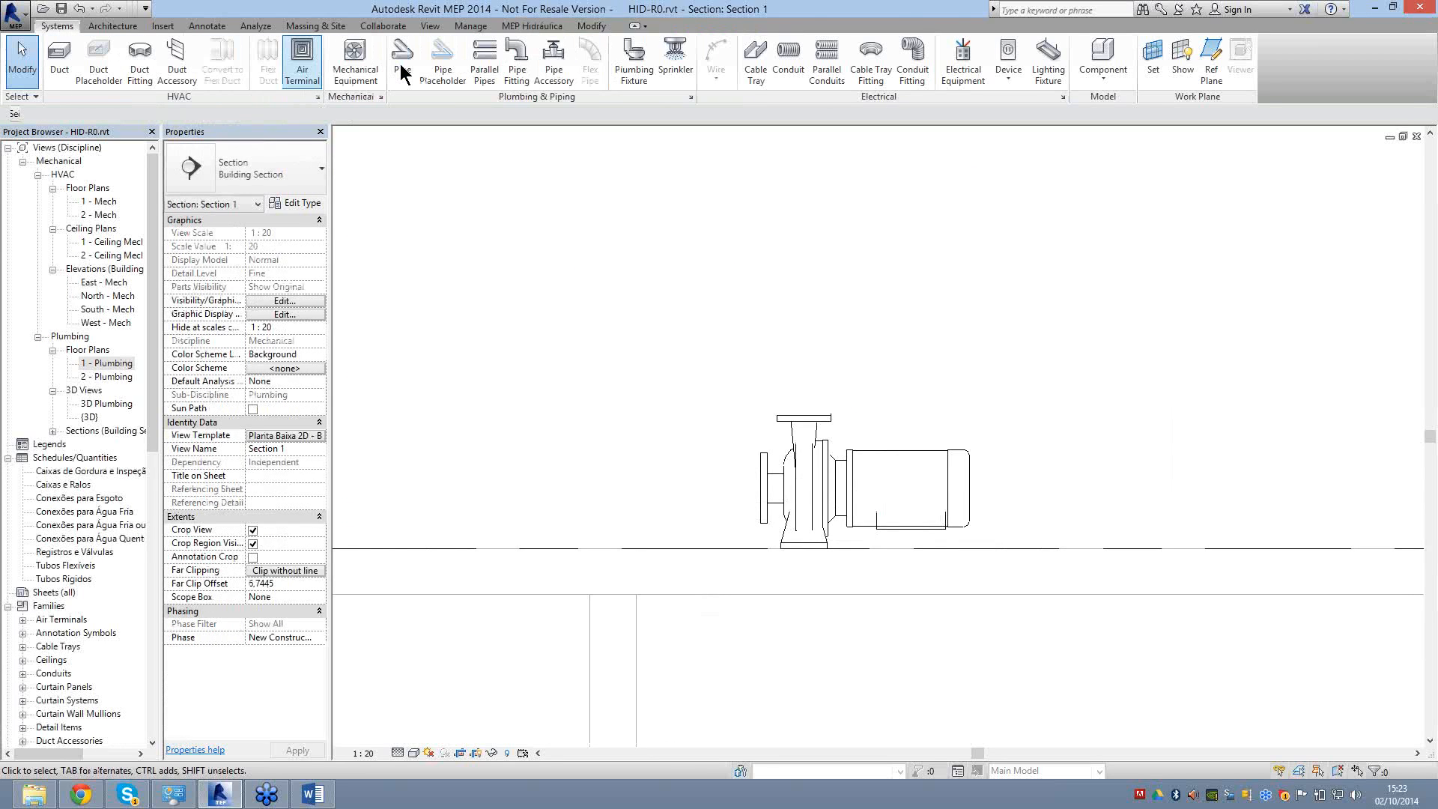
pyautogui.click(402, 68)
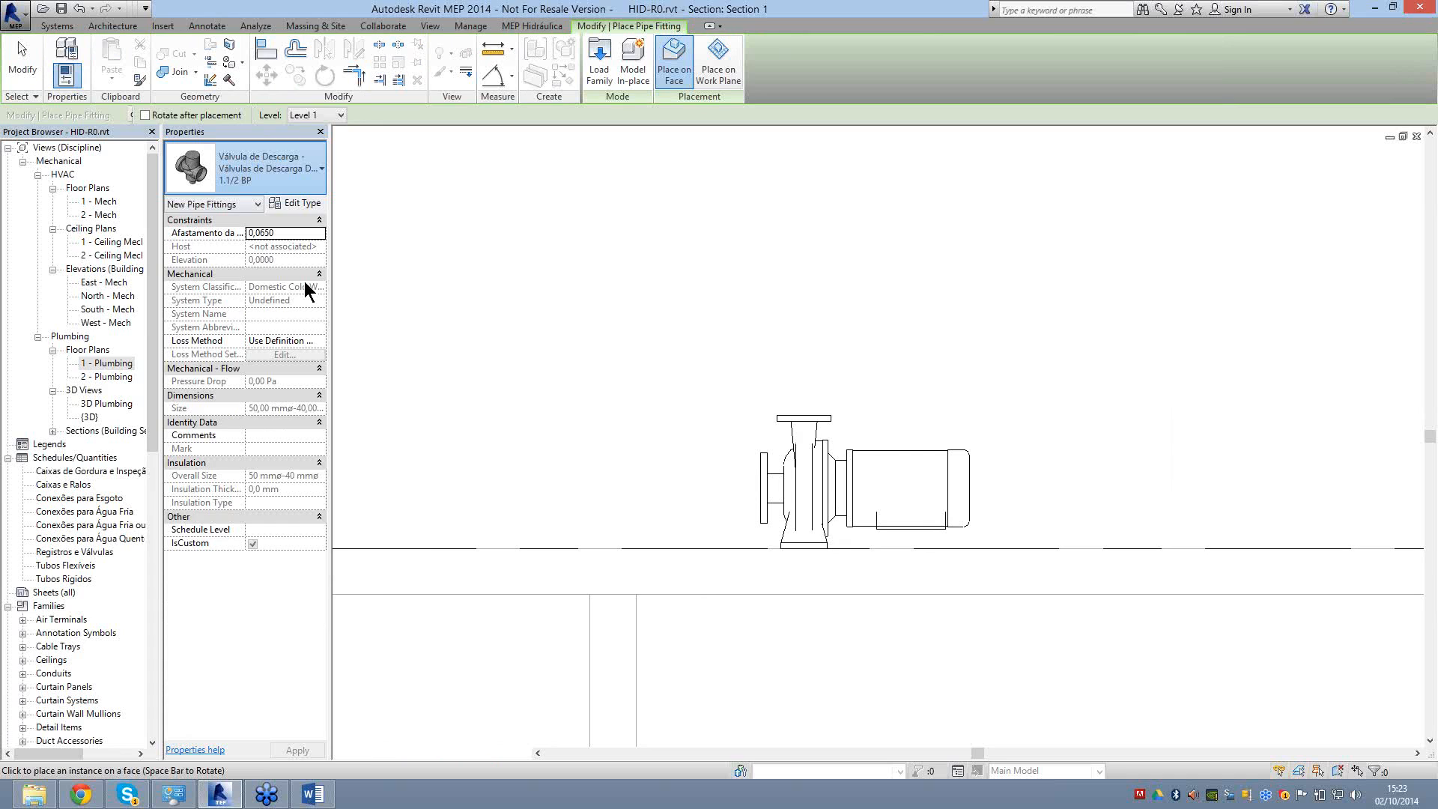
pyautogui.click(287, 169)
pyautogui.scroll(5, 272, 324)
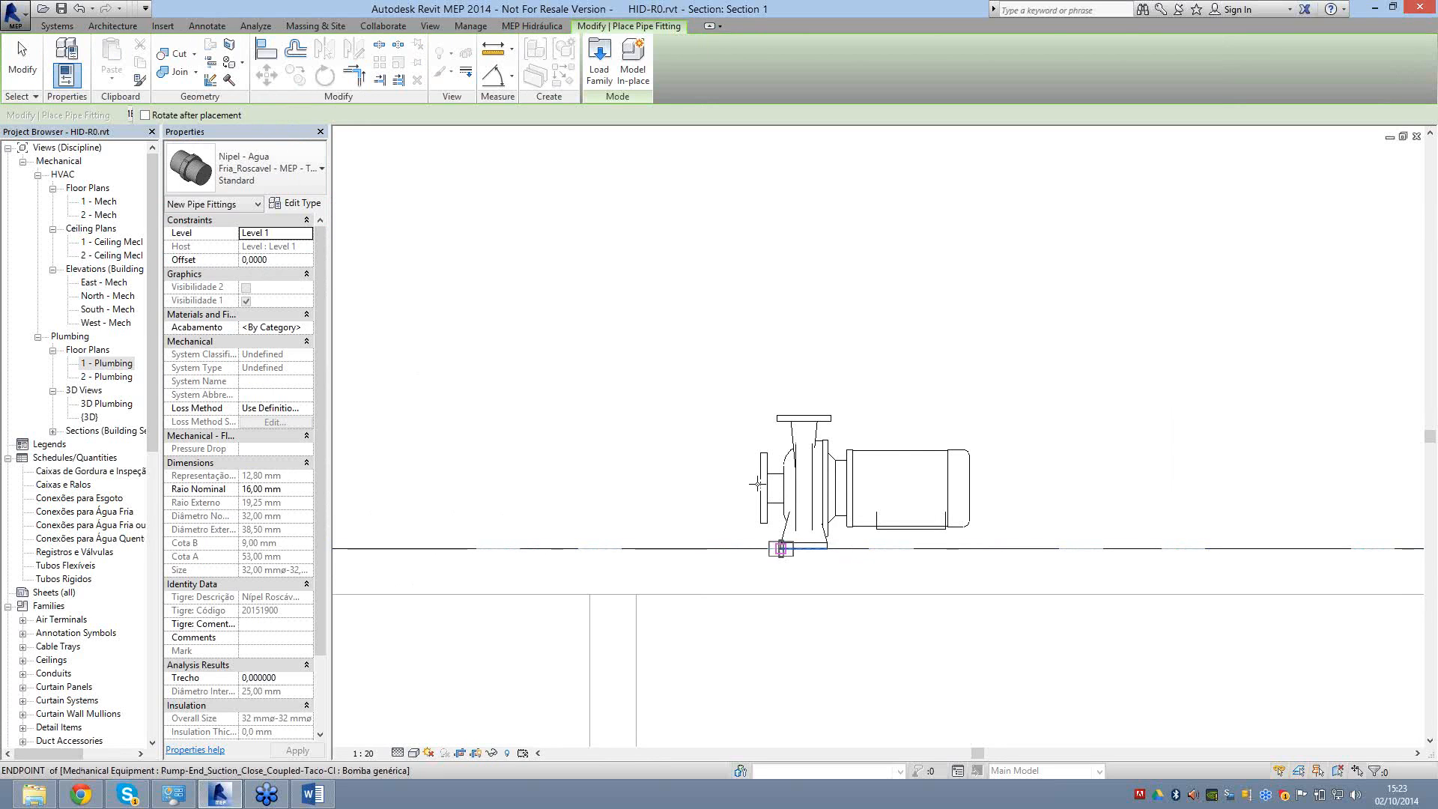
pyautogui.press('Escape')
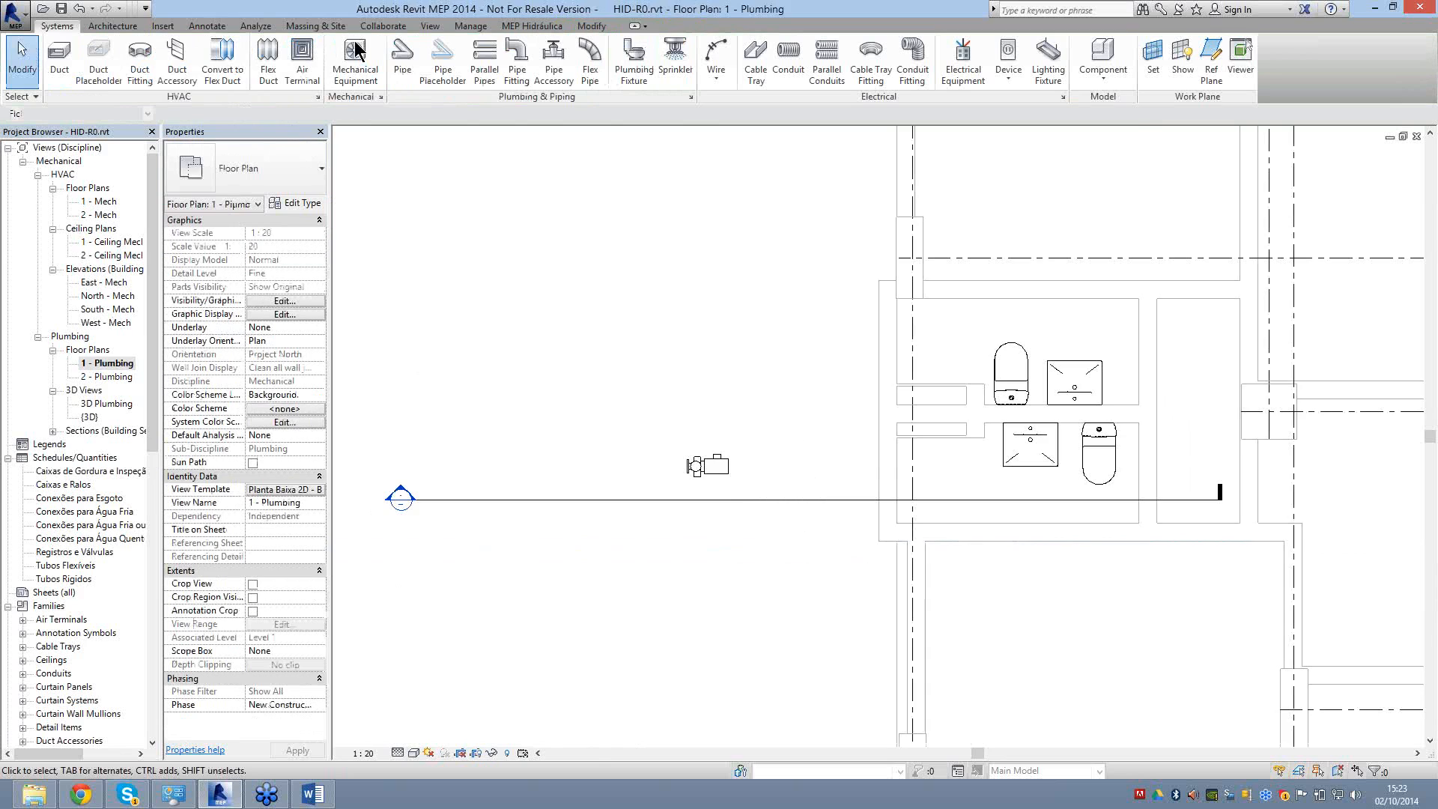
# In the 1 - Plumbing floor plan, place the threaded nipple on the pump's inlet connector.
pyautogui.scroll(3, 690, 469)
pyautogui.moveTo(690, 469); pyautogui.dragTo(711, 460, button='middle')
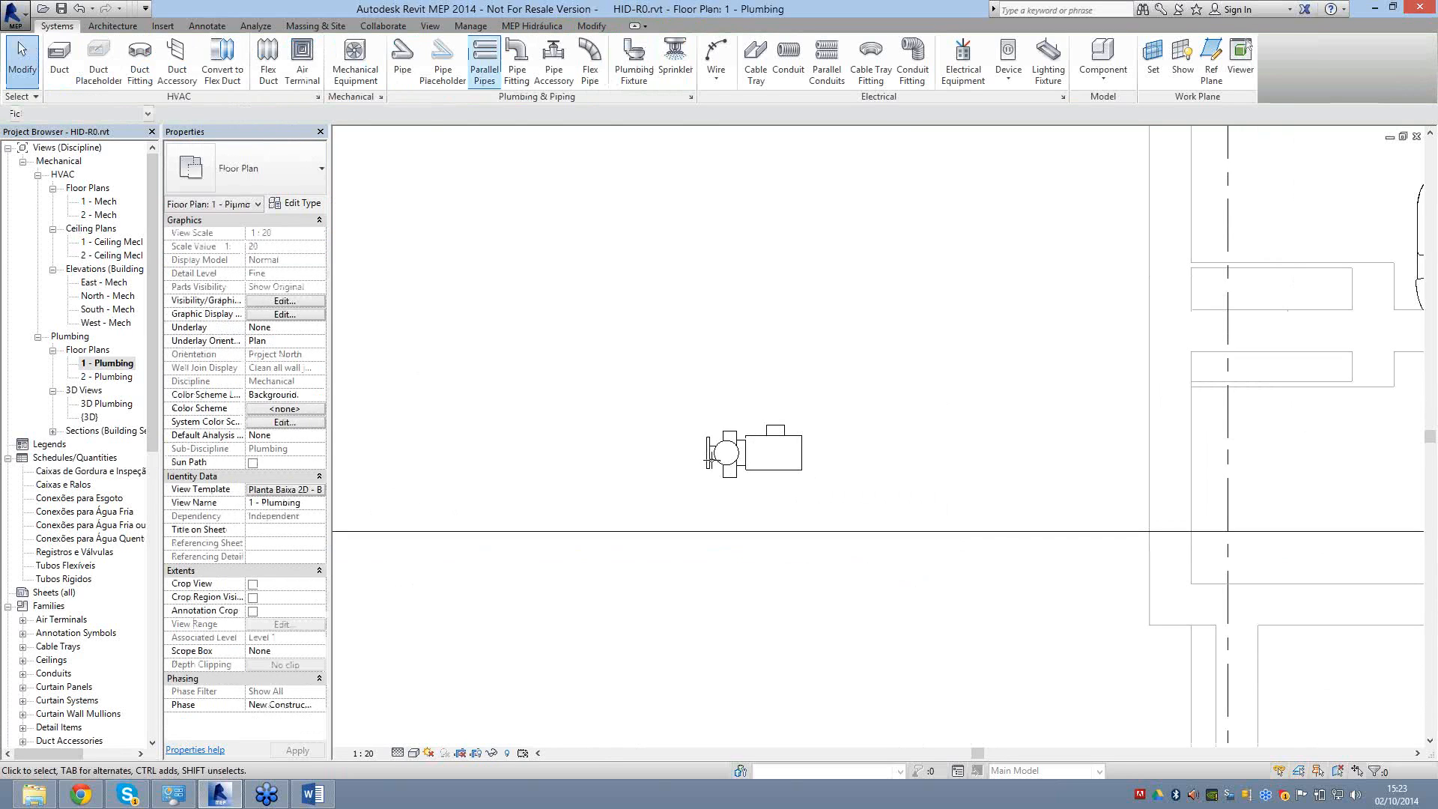
pyautogui.press('p')
pyautogui.press('f')
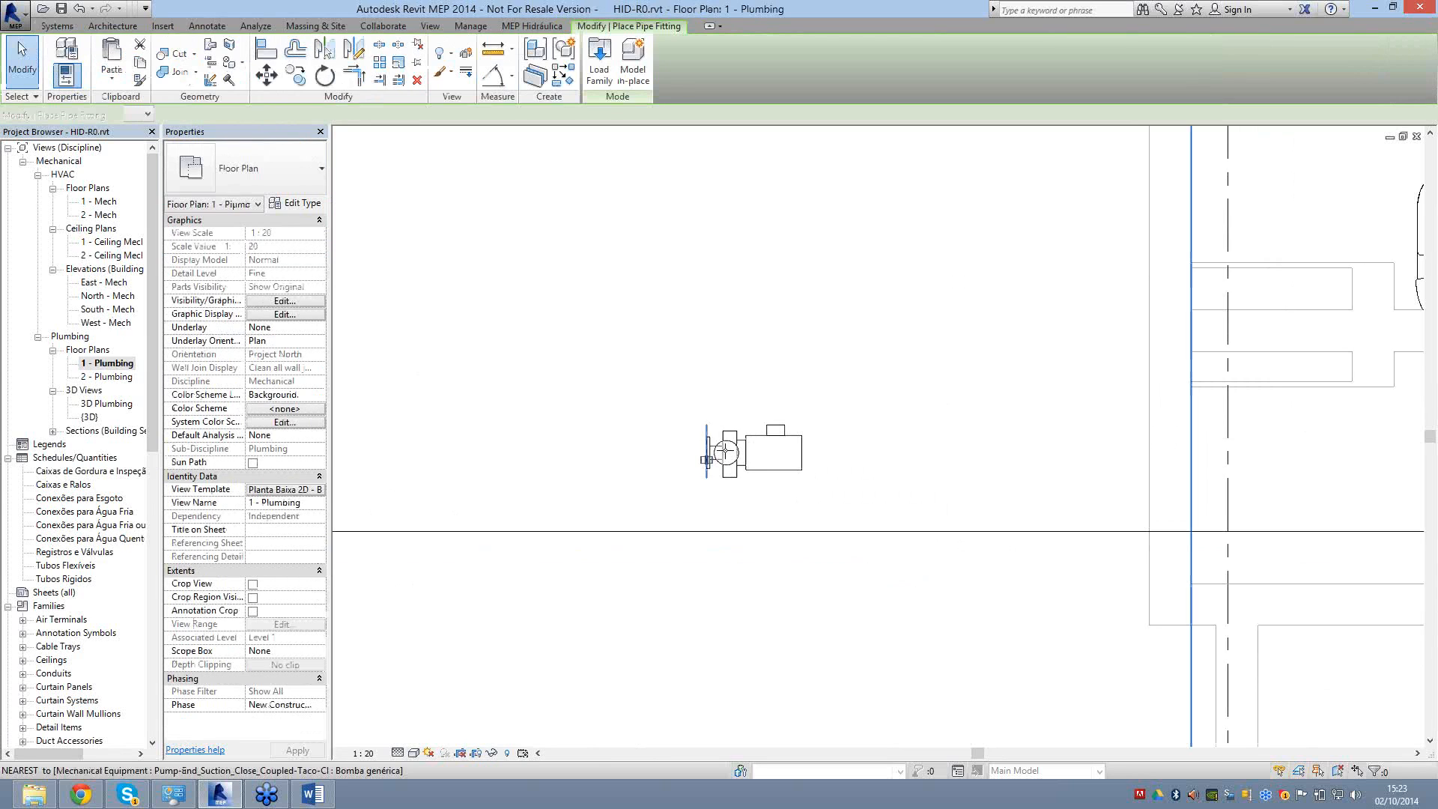
pyautogui.scroll(3, 725, 450)
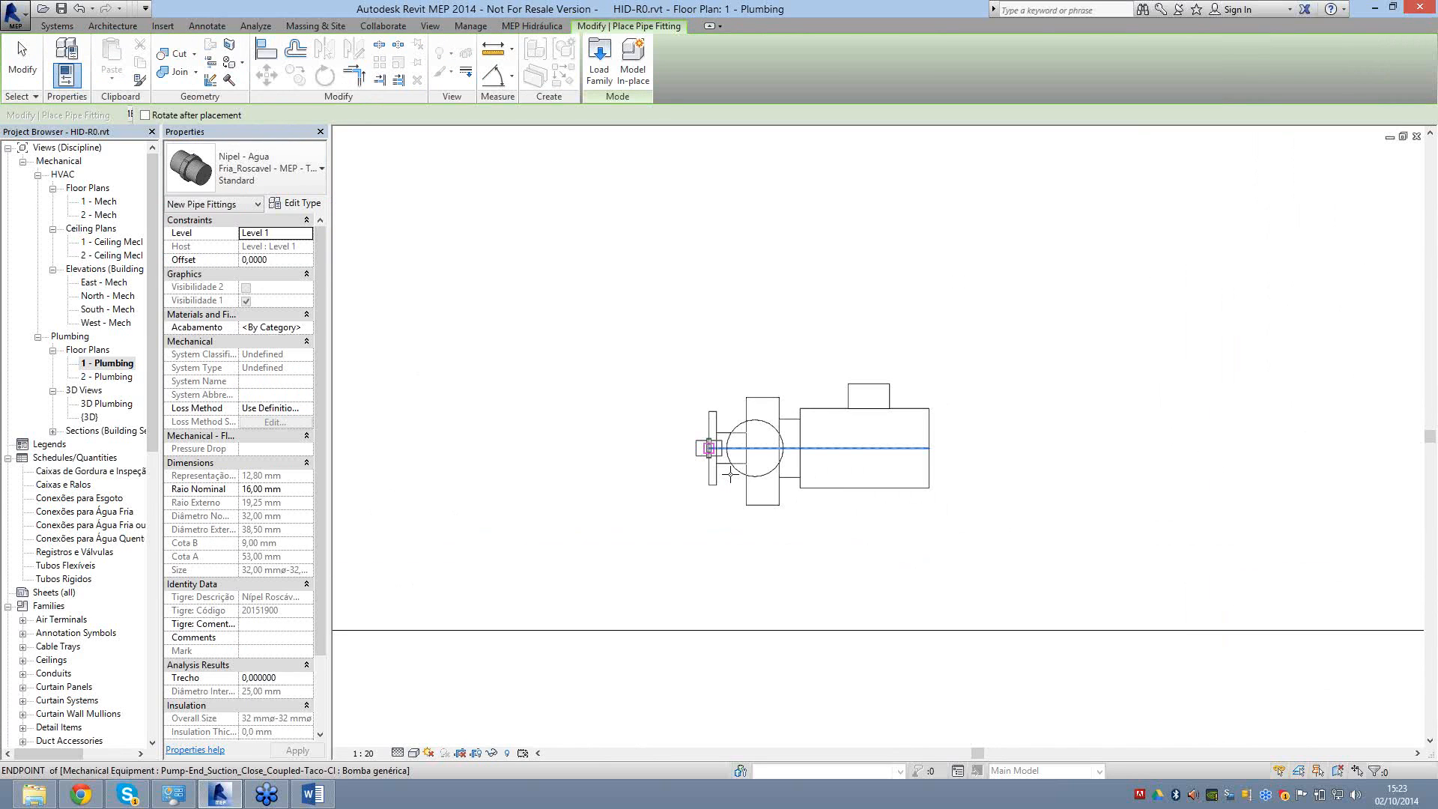
pyautogui.click(730, 473)
pyautogui.scroll(2, 725, 466)
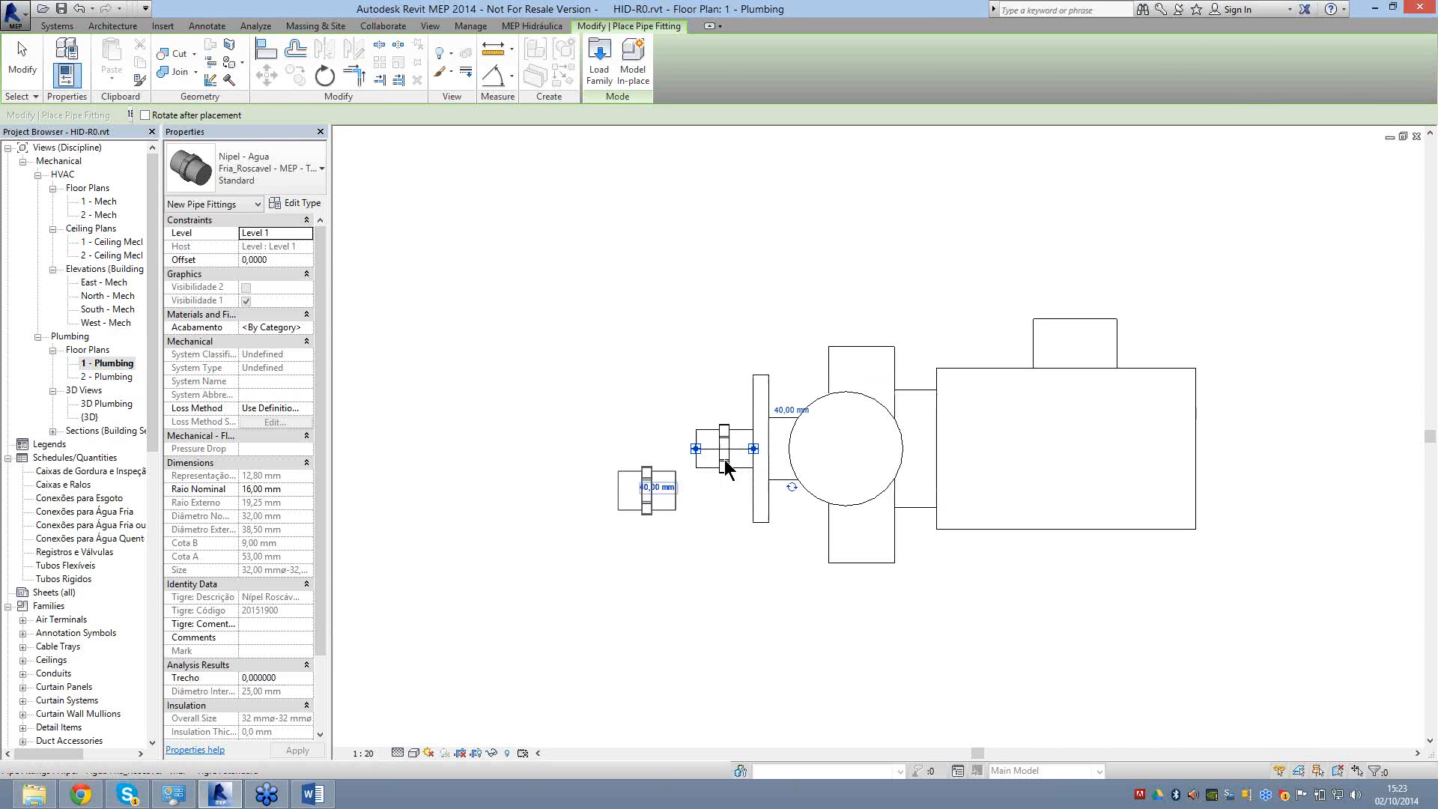
pyautogui.press('Escape')
pyautogui.press('Escape')
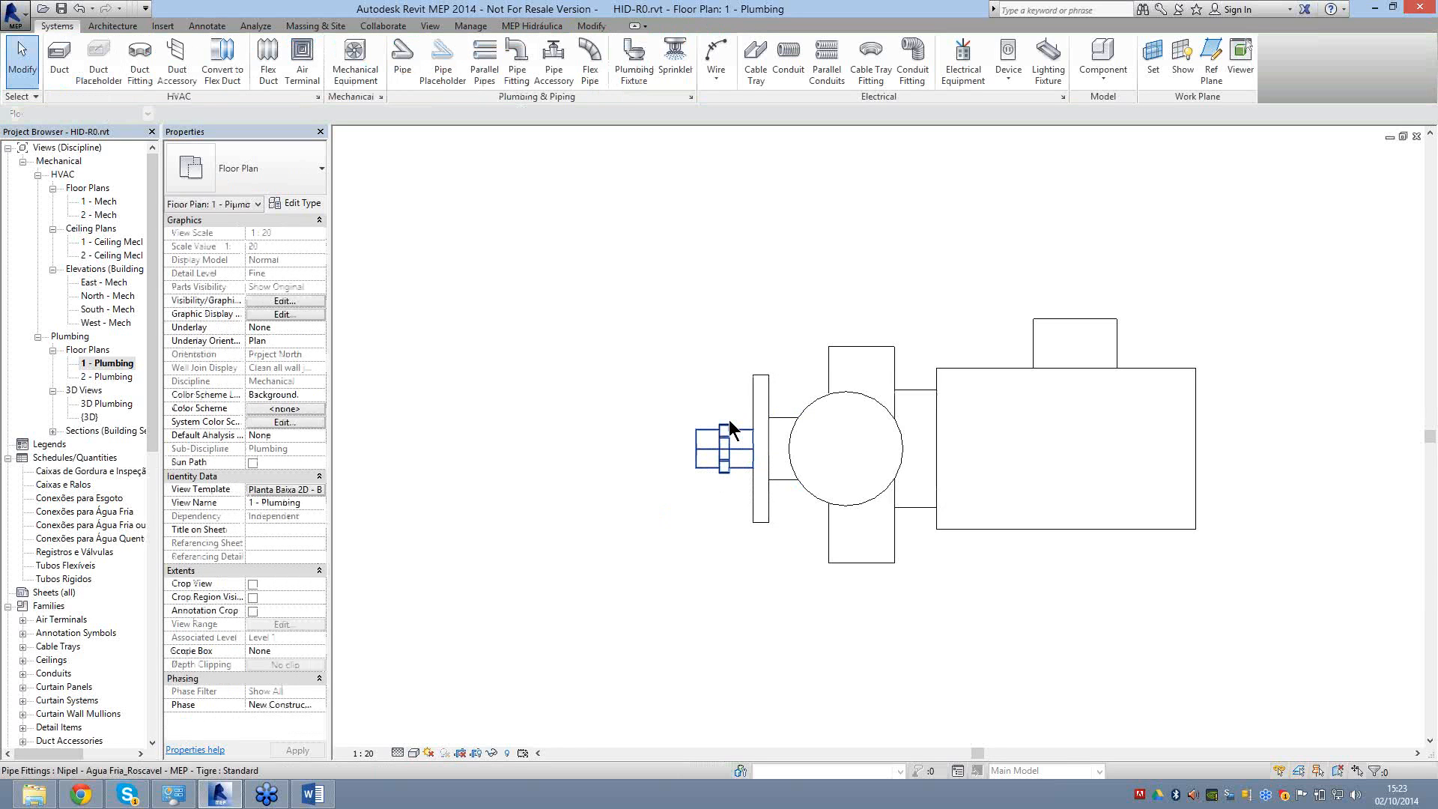
# Select the placed nipple and insert the threaded union from the Uniões category of Tigre's Água Fria Roscável library.
pyautogui.click(729, 422)
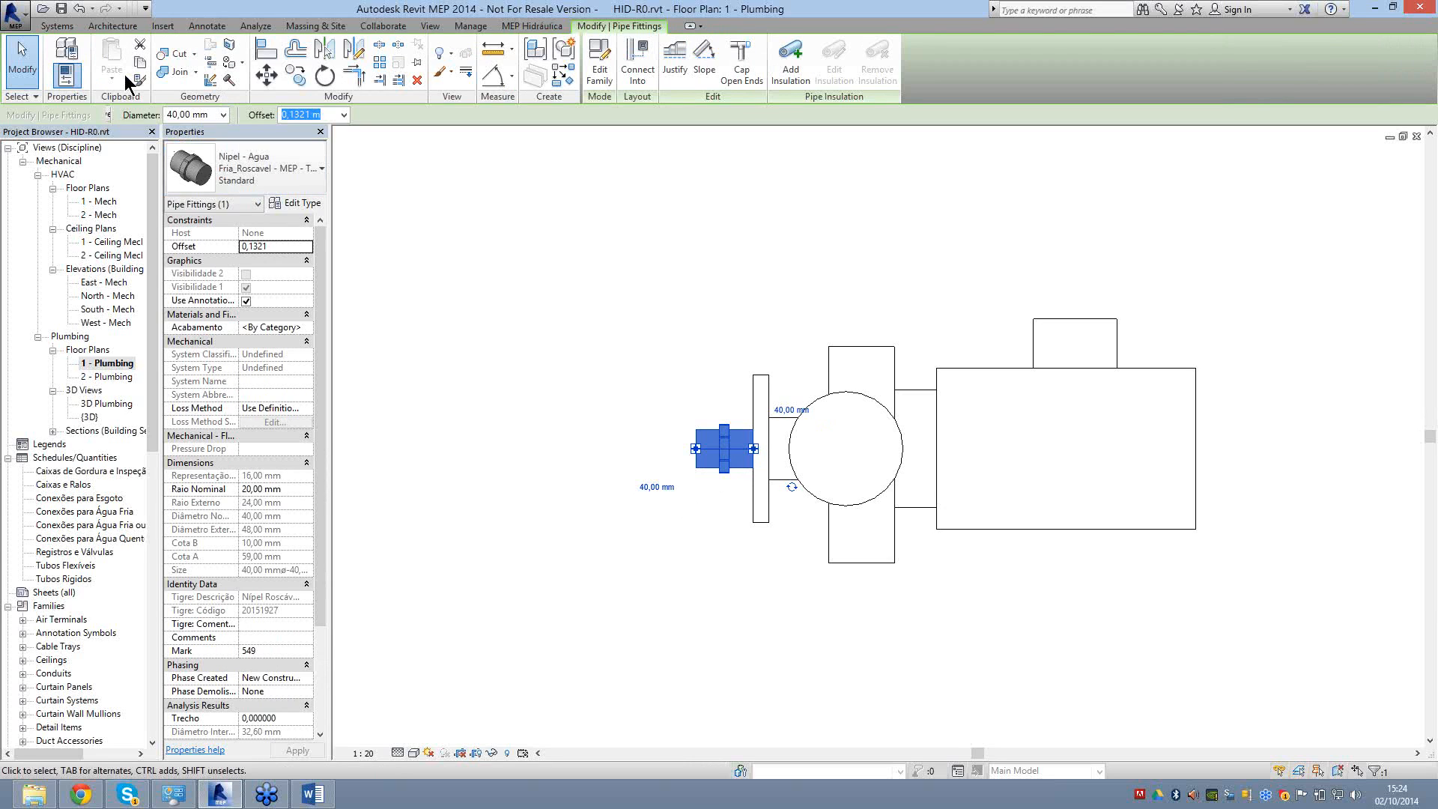
pyautogui.scroll(1, 124, 74)
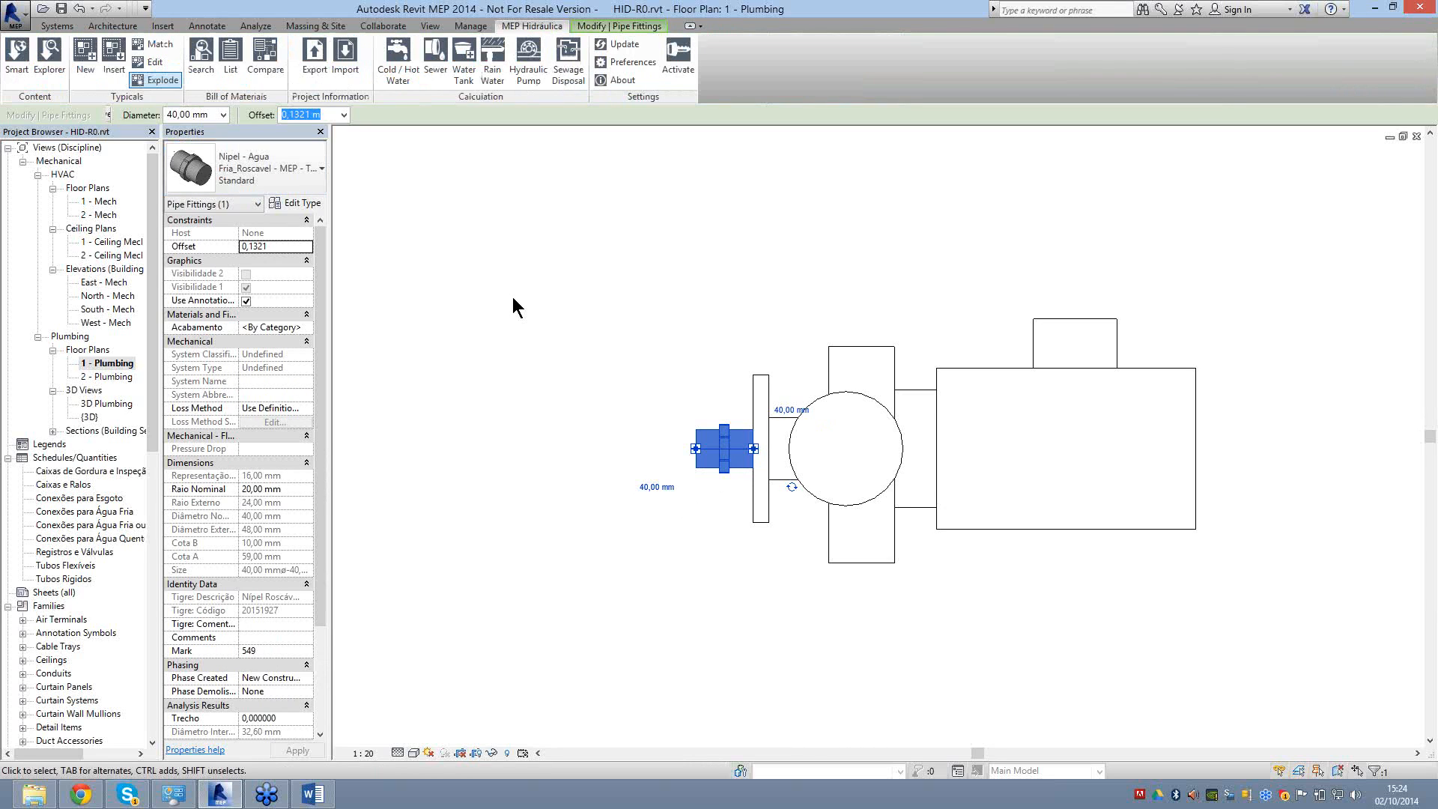
pyautogui.scroll(-2, 342, 442)
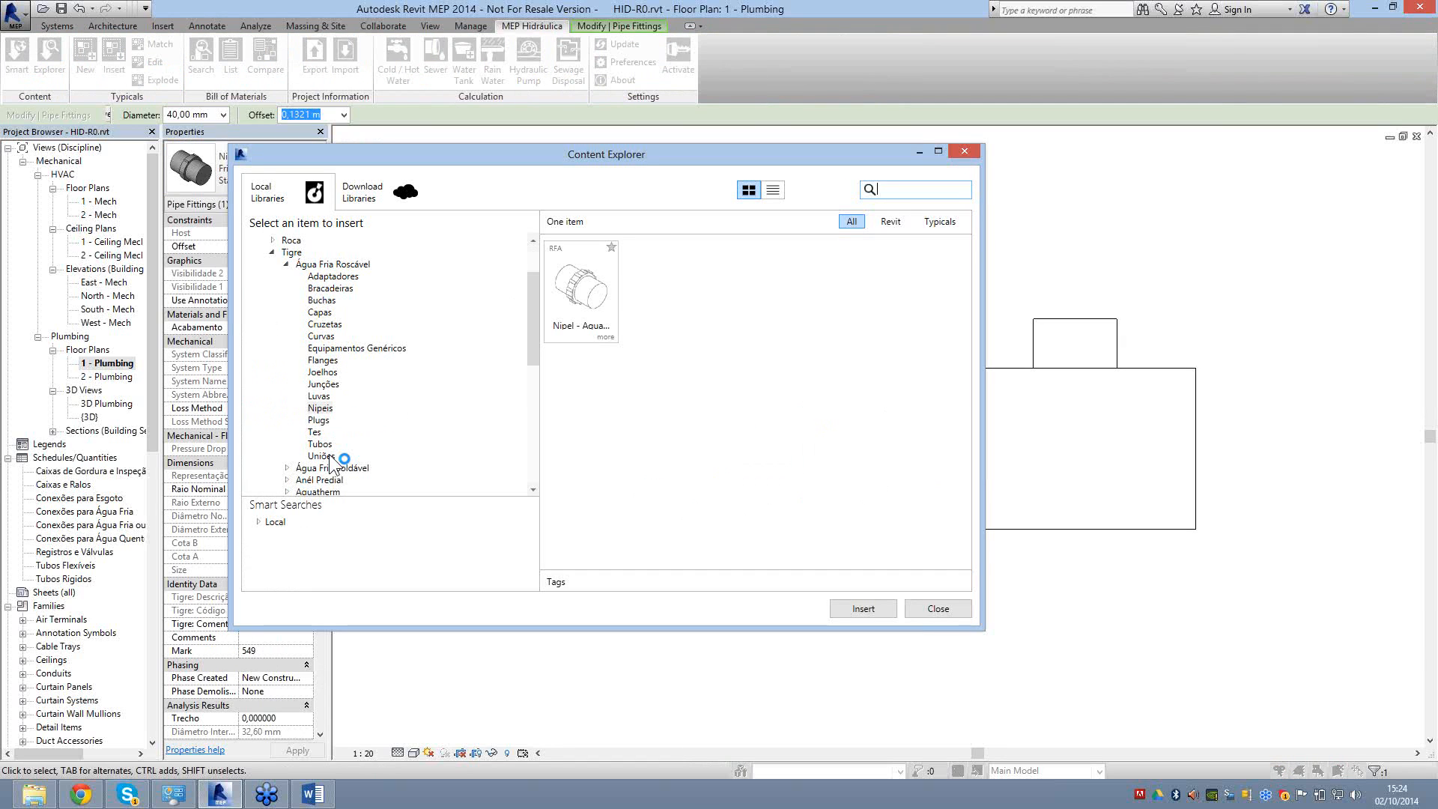
pyautogui.click(322, 455)
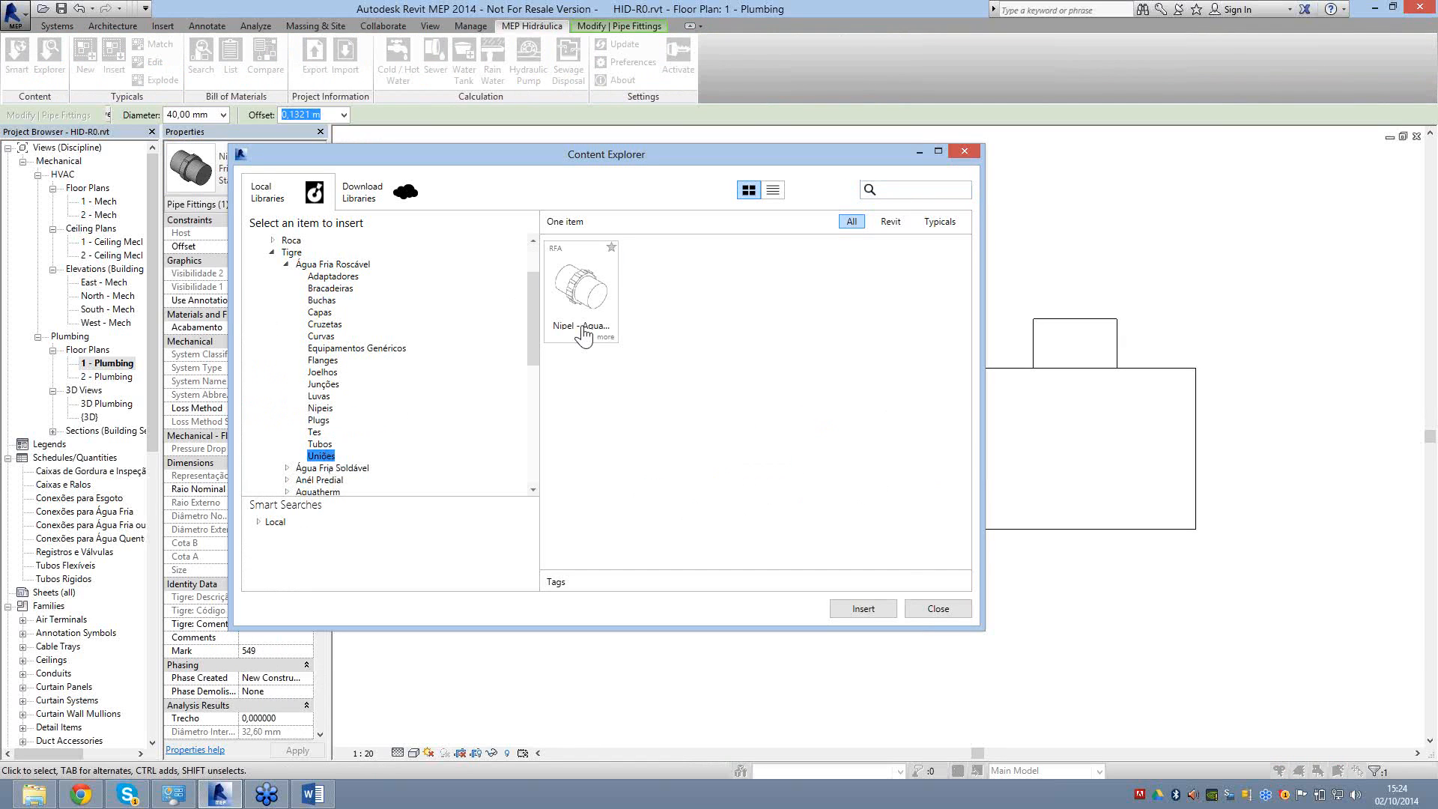
pyautogui.click(876, 609)
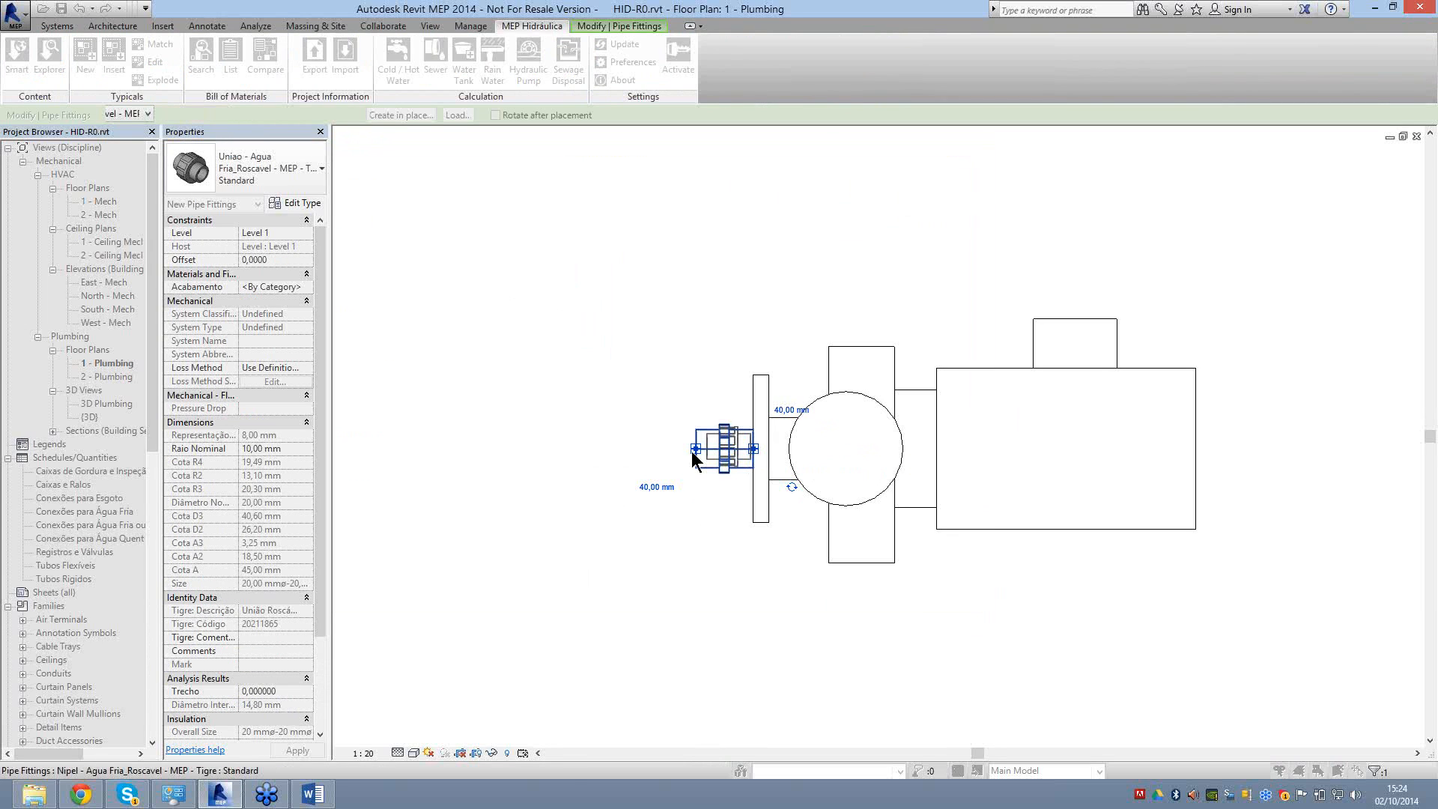
# Attach the threaded union to the free end of the nipple and end the placement.
pyautogui.click(690, 451)
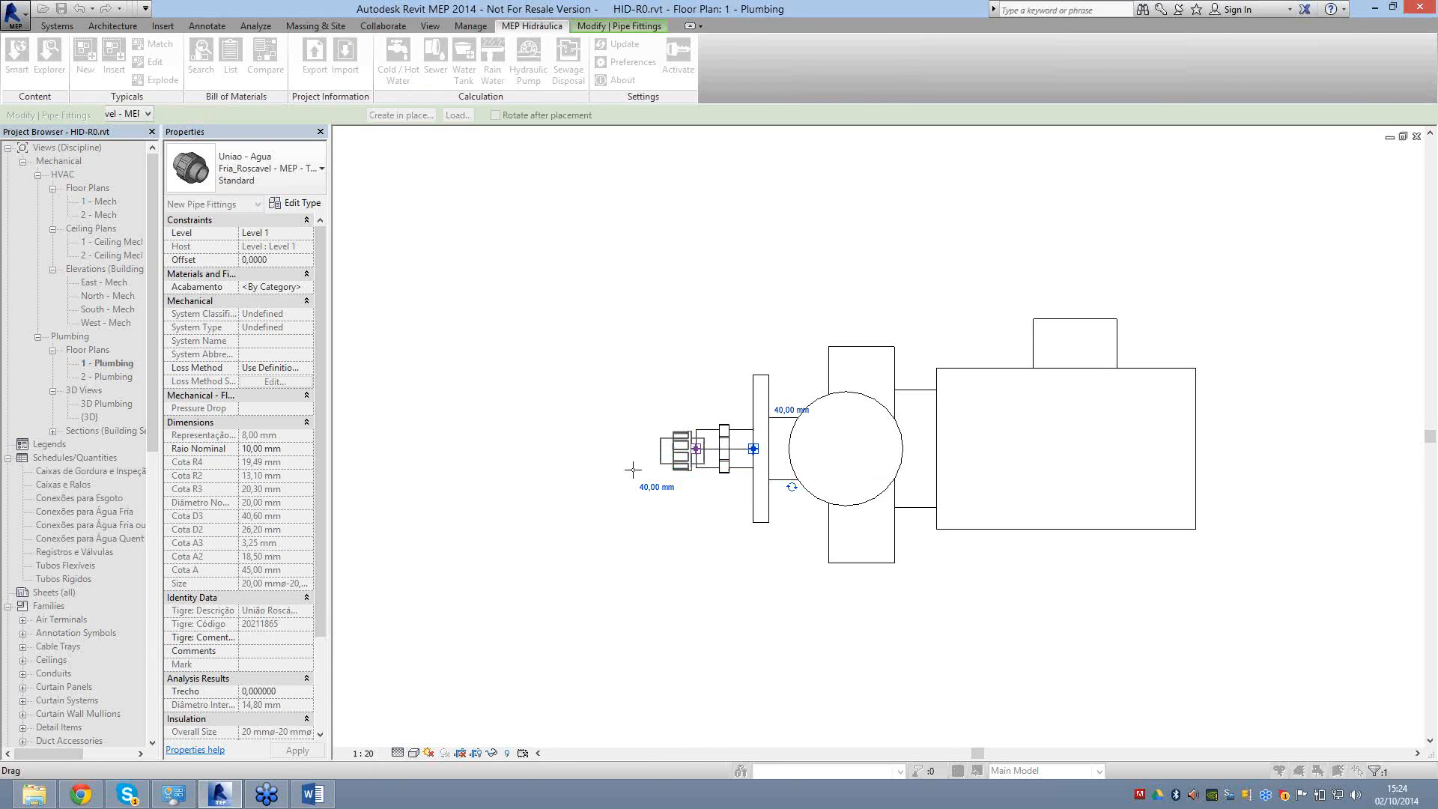
pyautogui.click(632, 448)
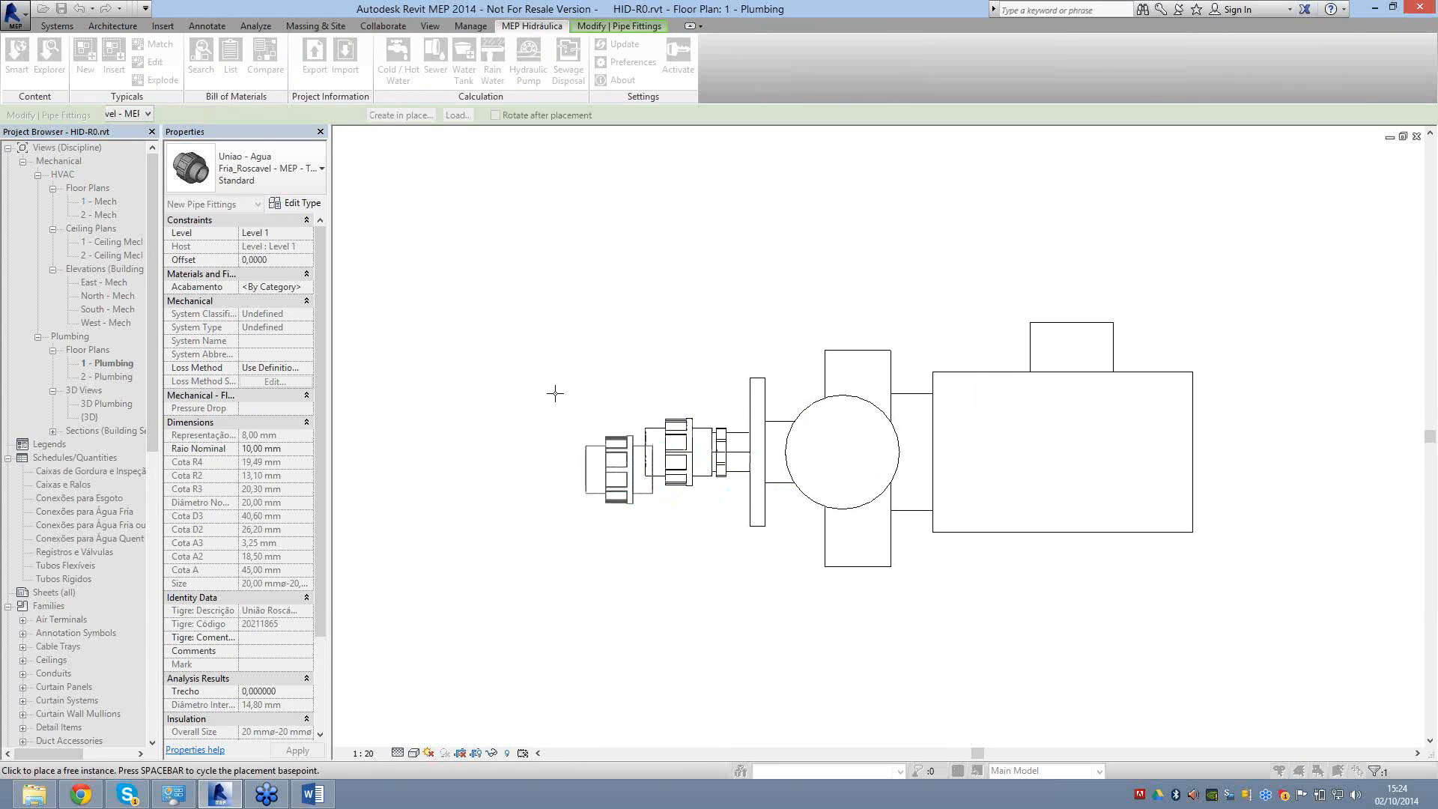
pyautogui.click(554, 393)
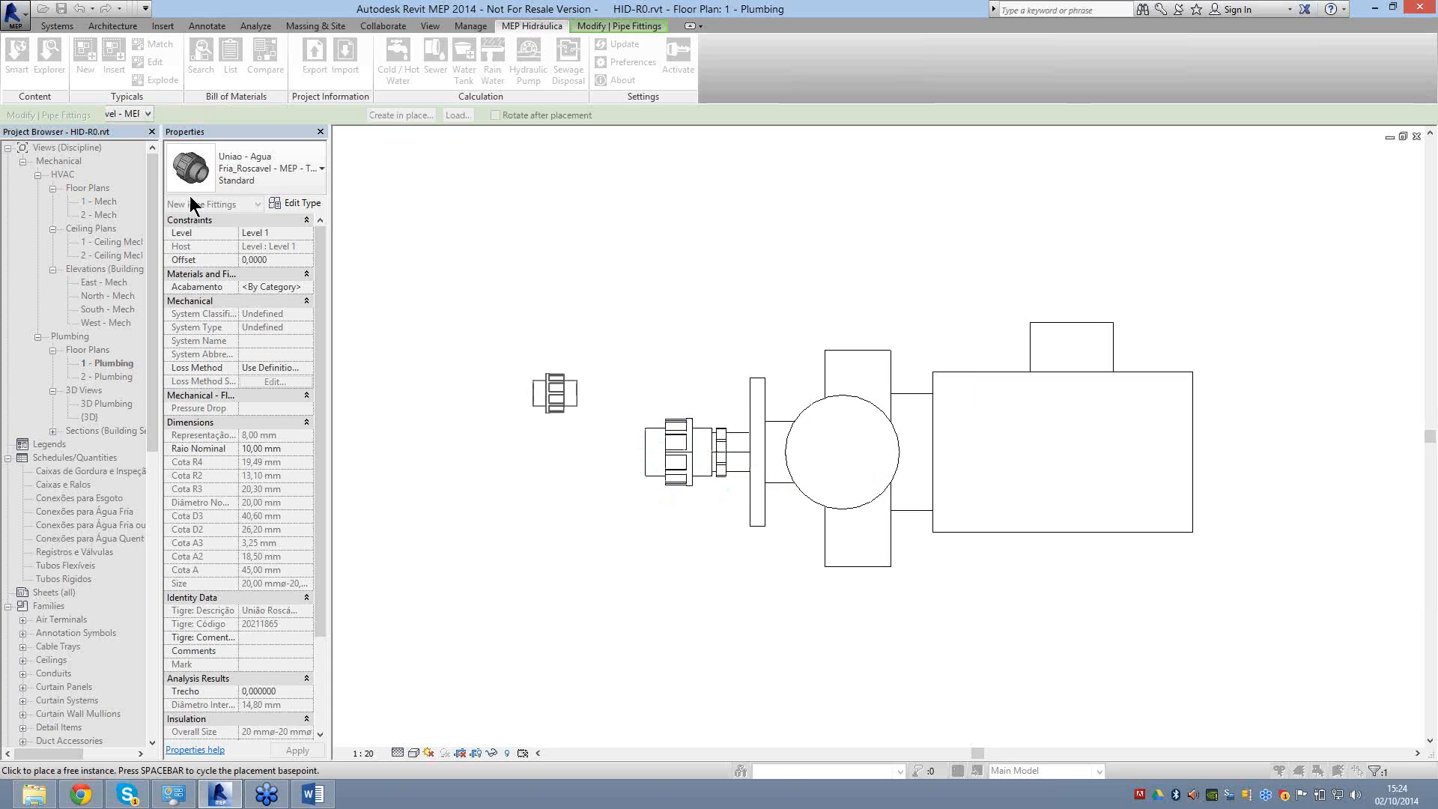
pyautogui.press('Escape')
pyautogui.press('Escape')
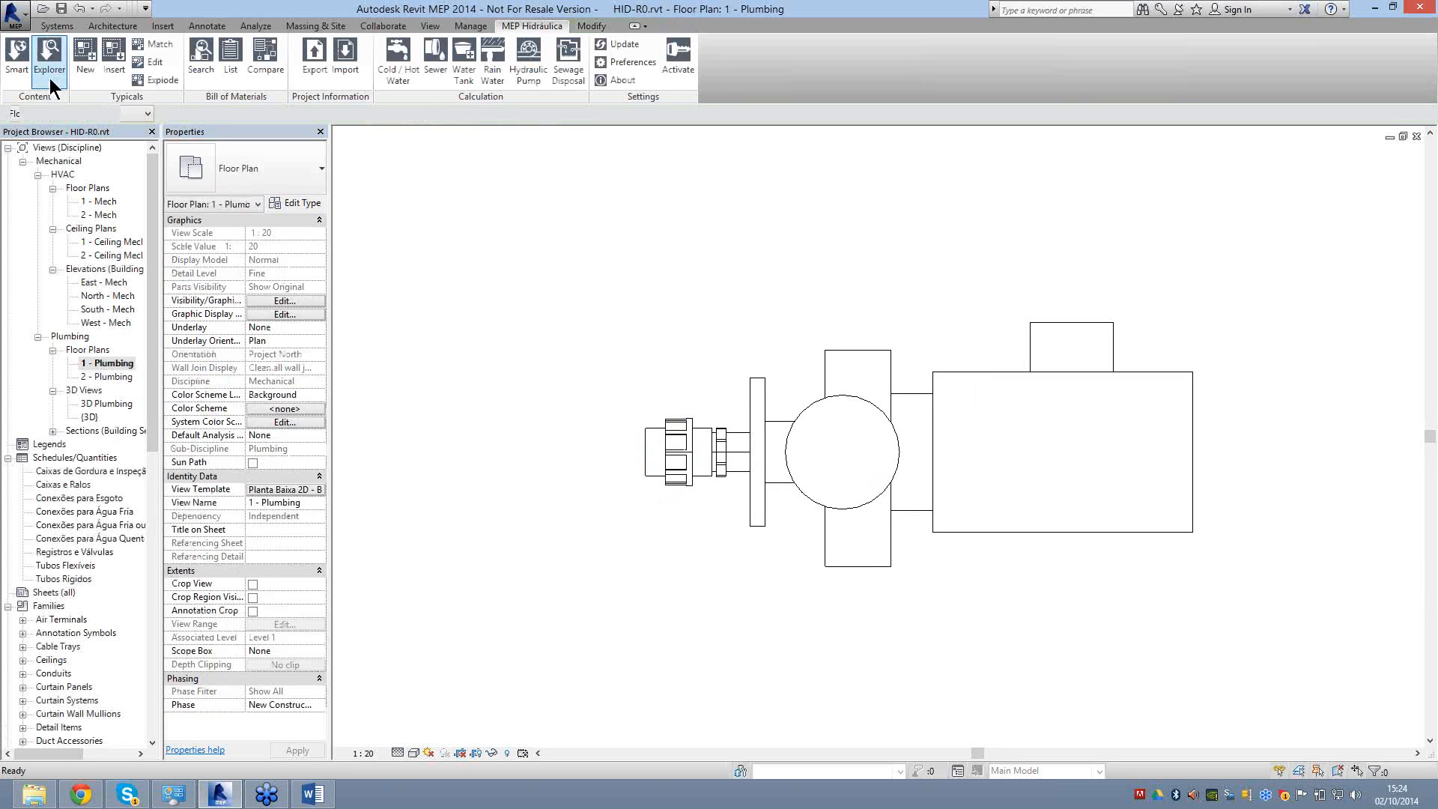
# Insert the reducing bushing from the Buchas category of Tigre's Água Fria Roscável library and attach it to the union's free end.
pyautogui.click(666, 449)
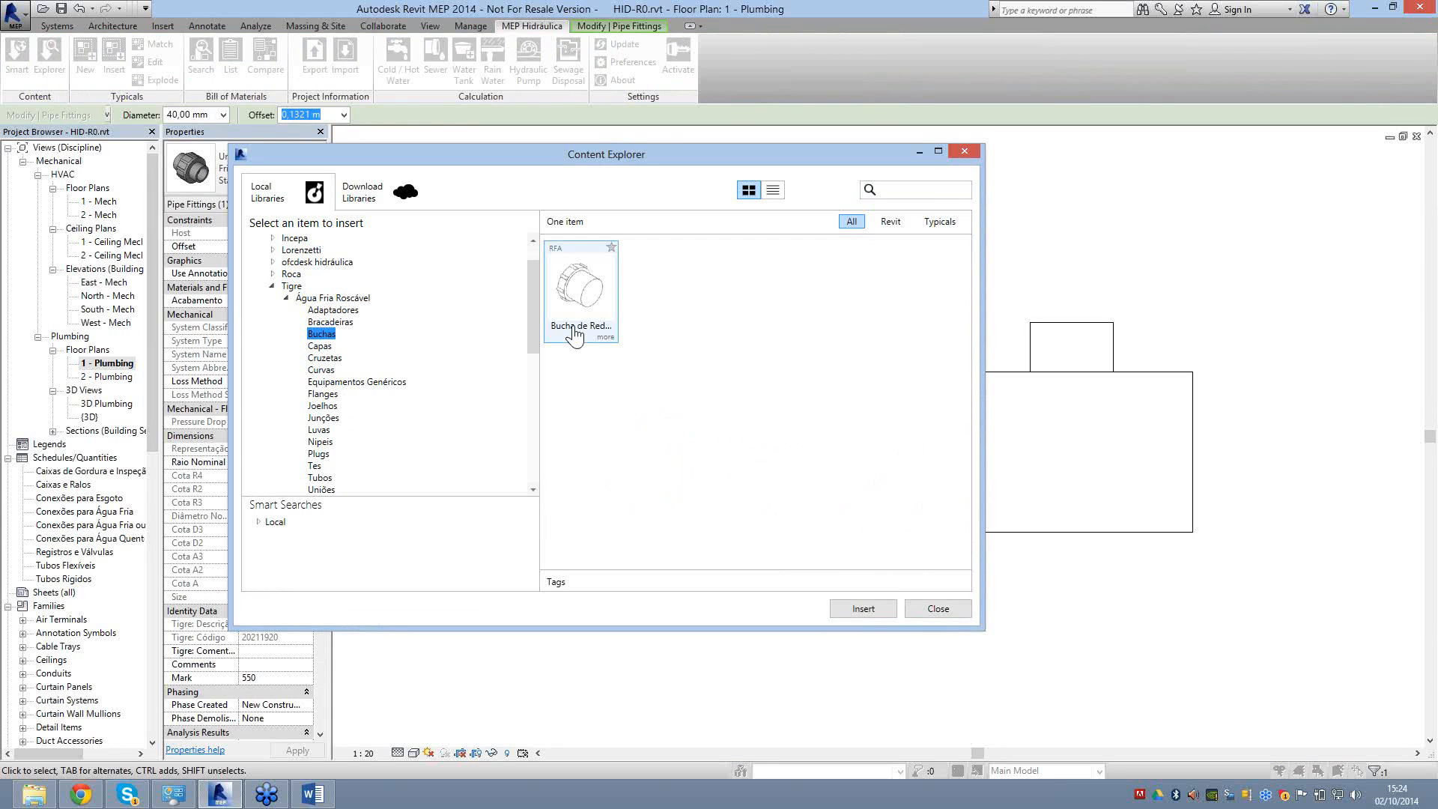
pyautogui.doubleClick(574, 334)
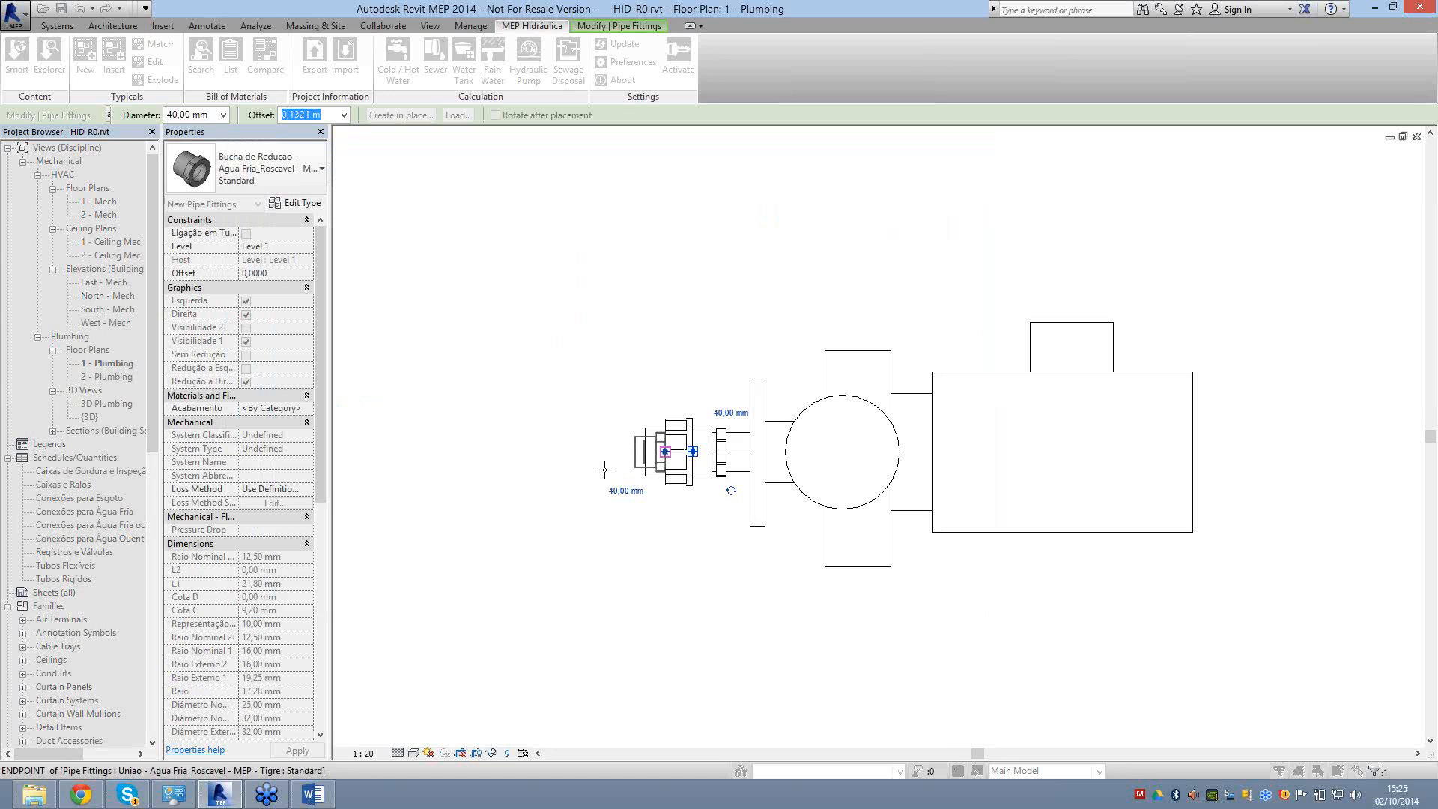
pyautogui.click(604, 469)
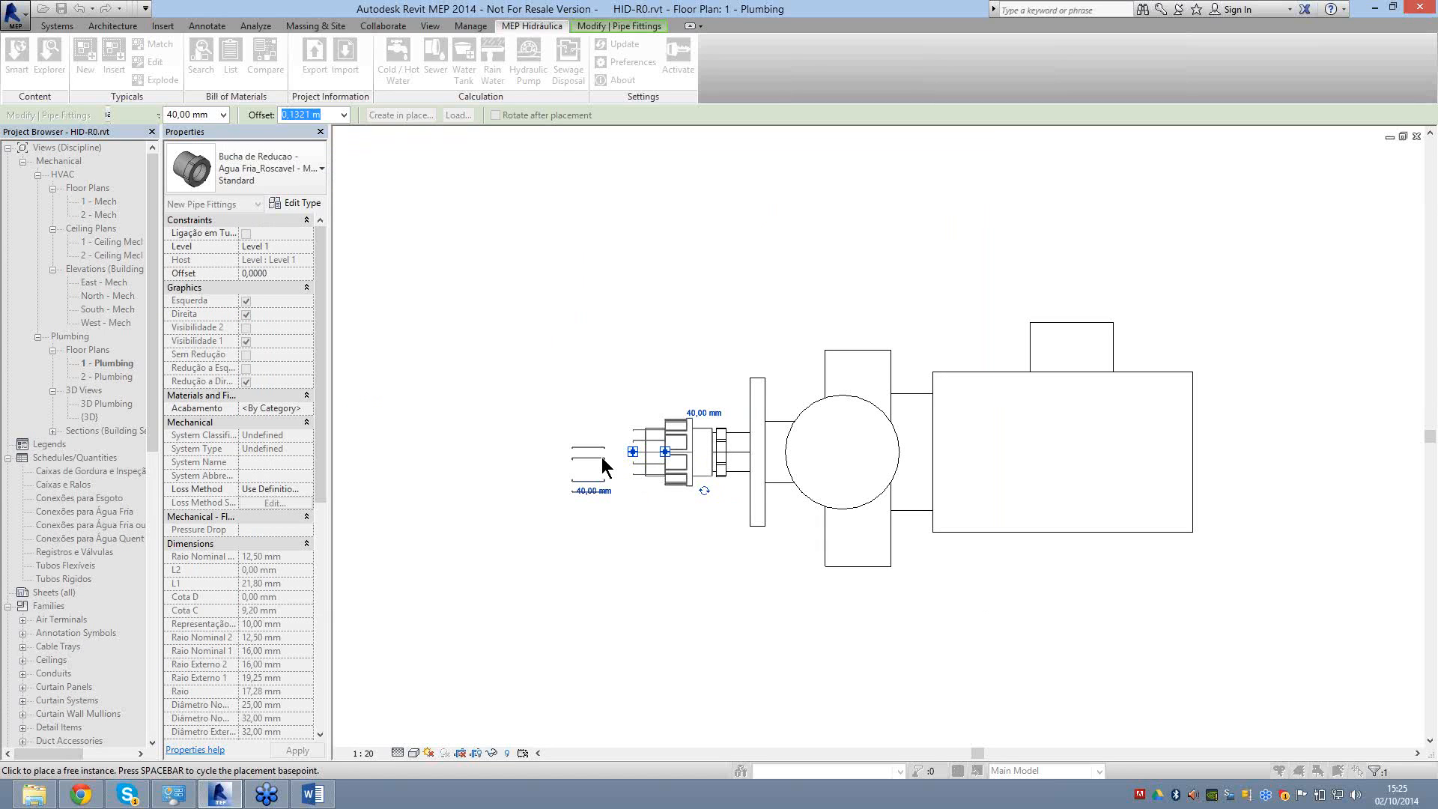
pyautogui.press('Escape')
# Set the diameter of the reducing bushing's free end to 32 mm.
pyautogui.click(593, 491)
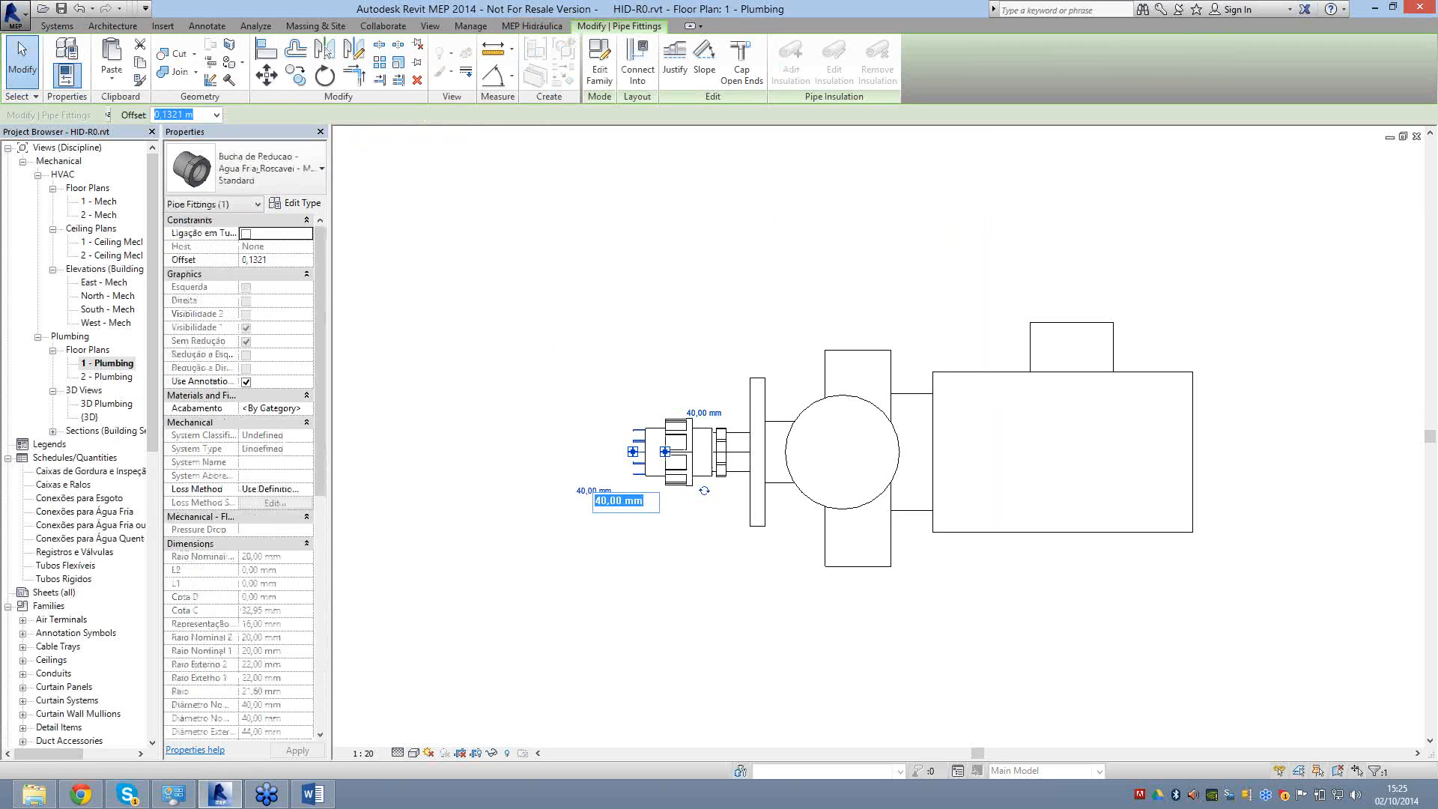
pyautogui.write('32')
pyautogui.click(641, 438)
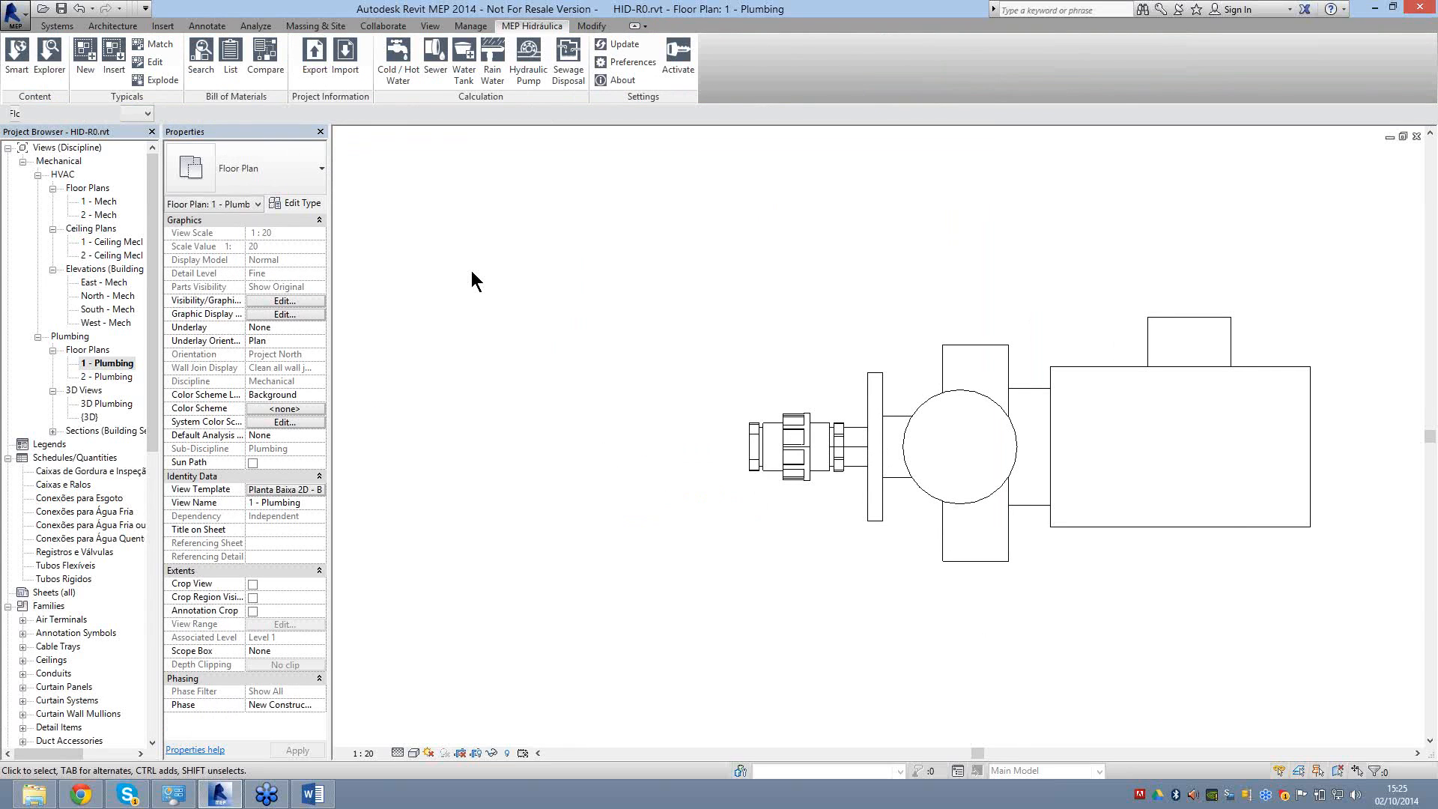
# Insert the connector from the Conectores category of Tigre's Aquatherm library and attach it to the reducing bushing.
pyautogui.click(49, 72)
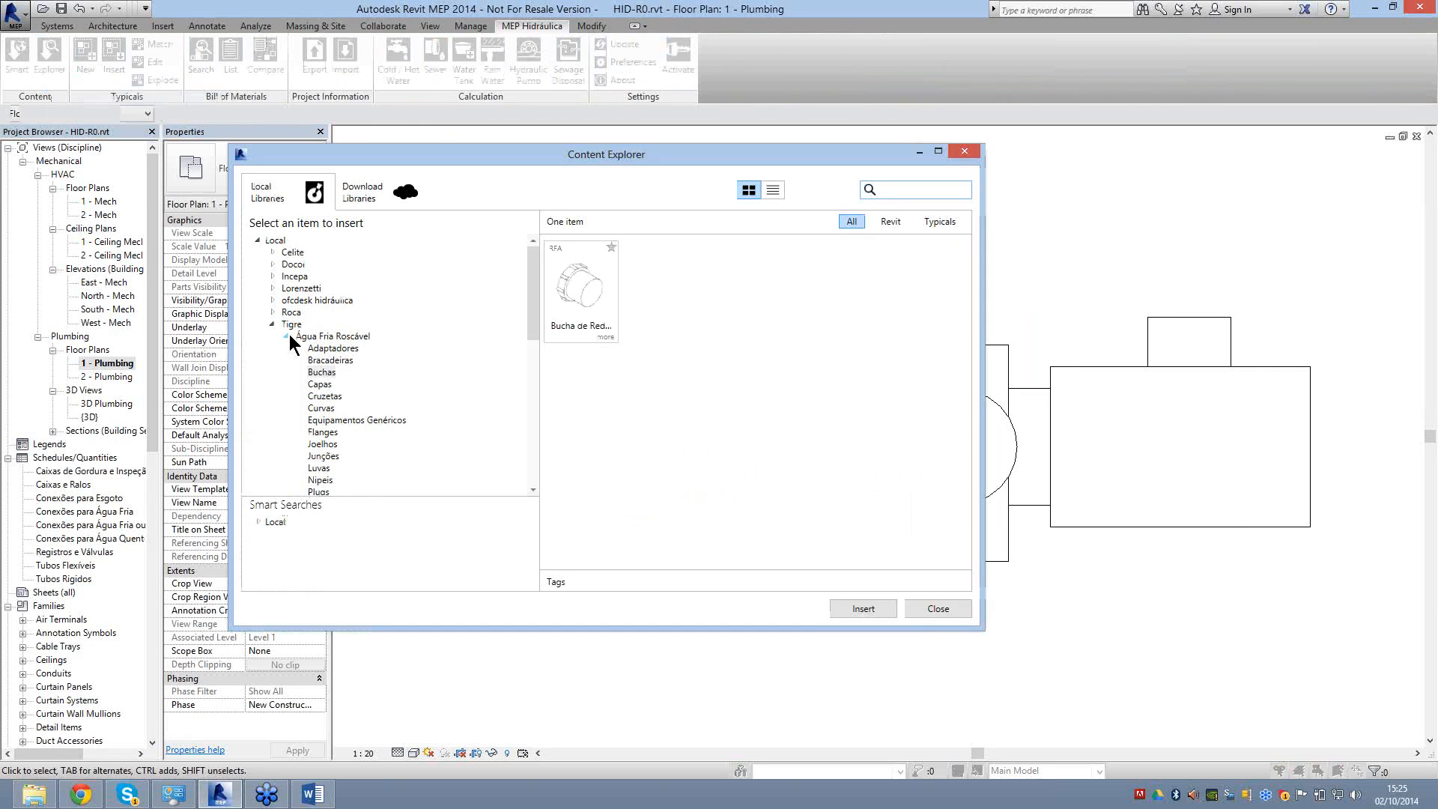
pyautogui.click(288, 370)
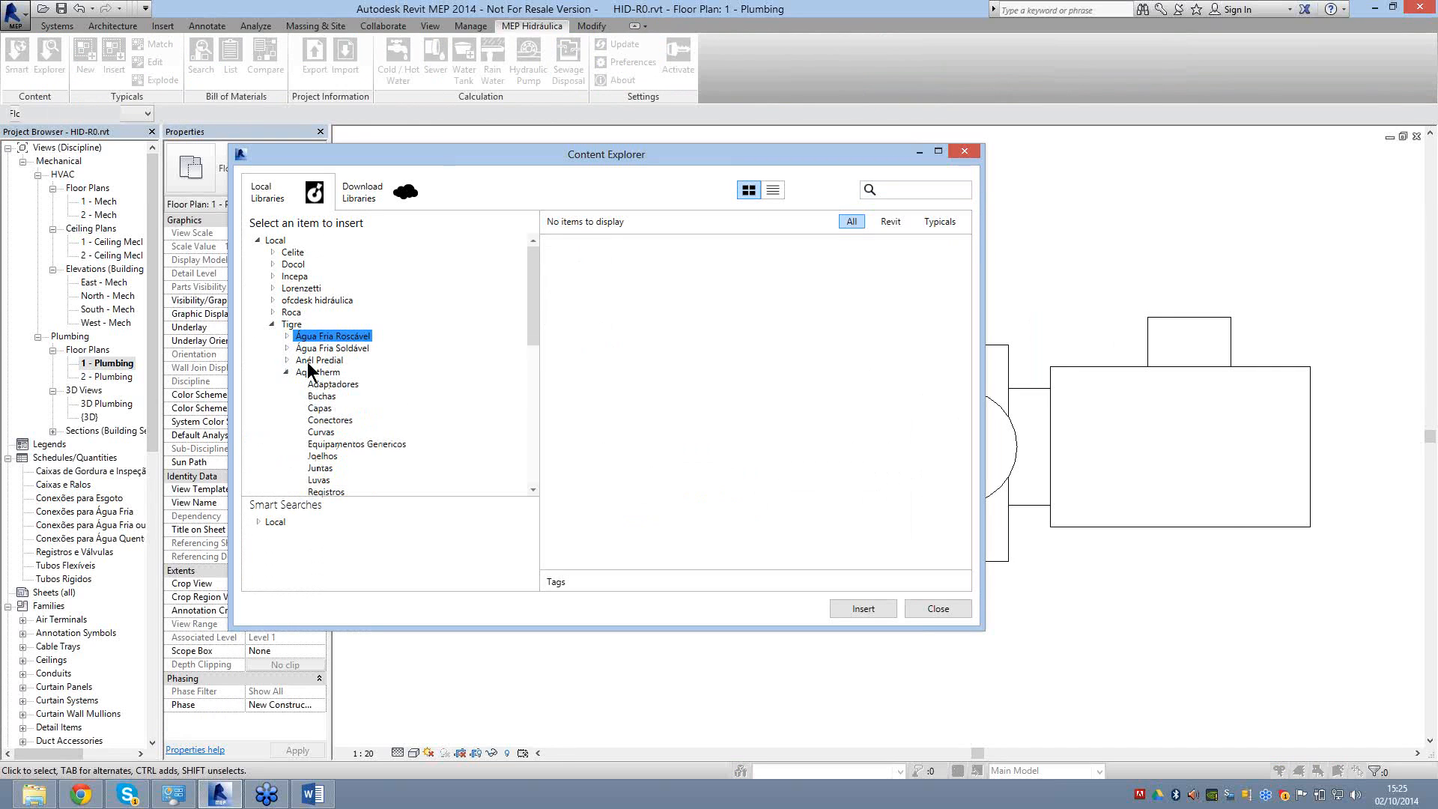
pyautogui.scroll(-1, 307, 374)
pyautogui.scroll(-2, 307, 374)
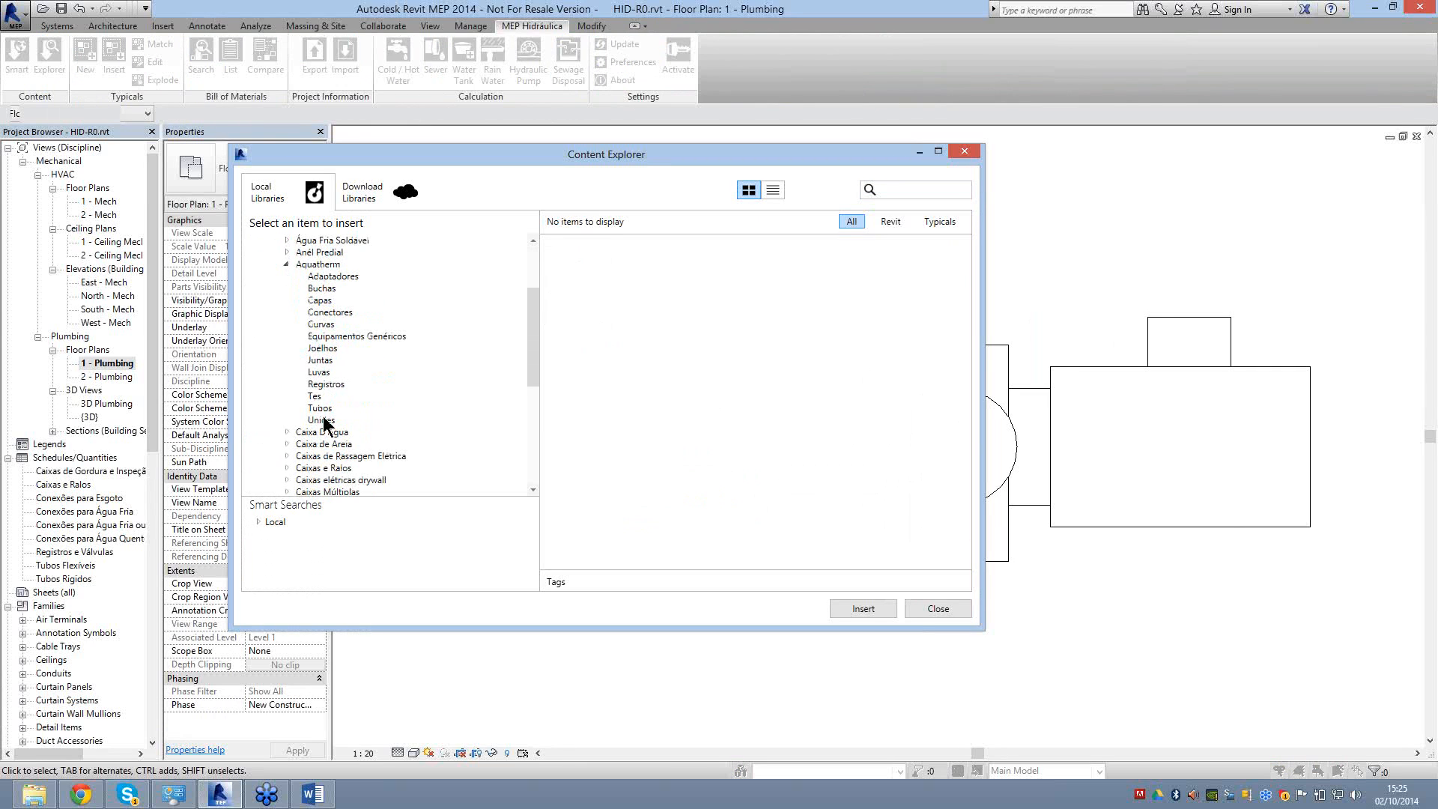
pyautogui.click(333, 314)
pyautogui.click(588, 335)
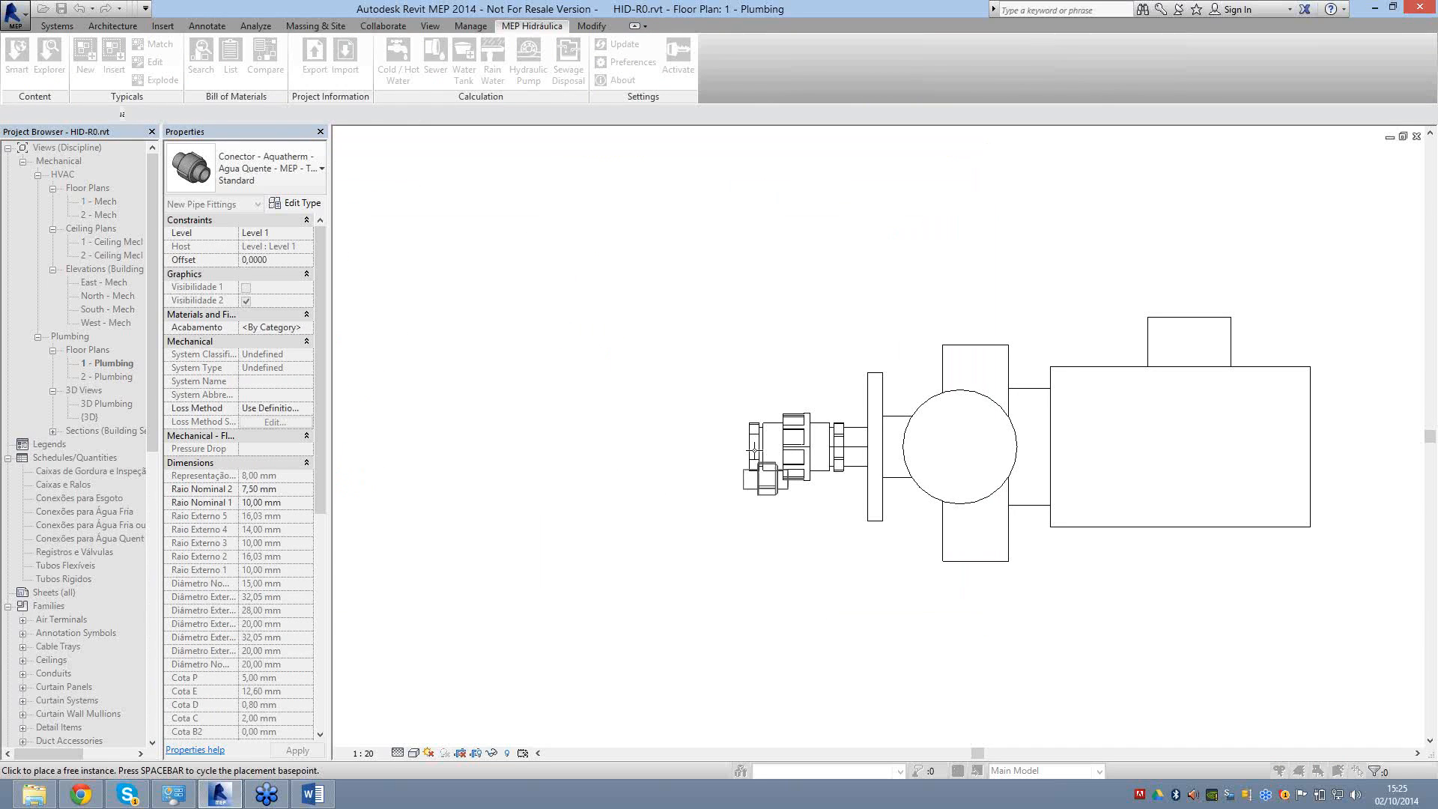
pyautogui.click(748, 447)
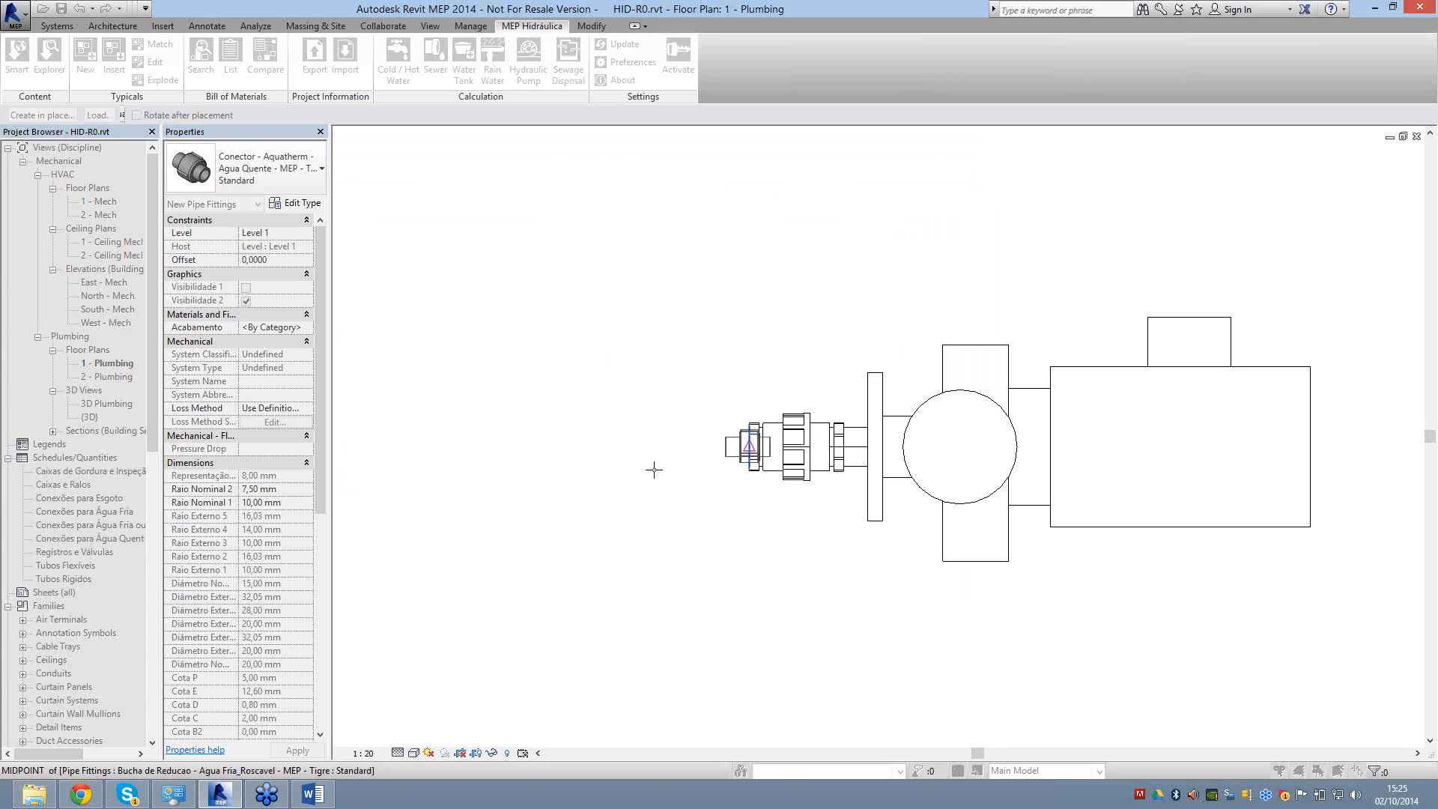
pyautogui.click(665, 493)
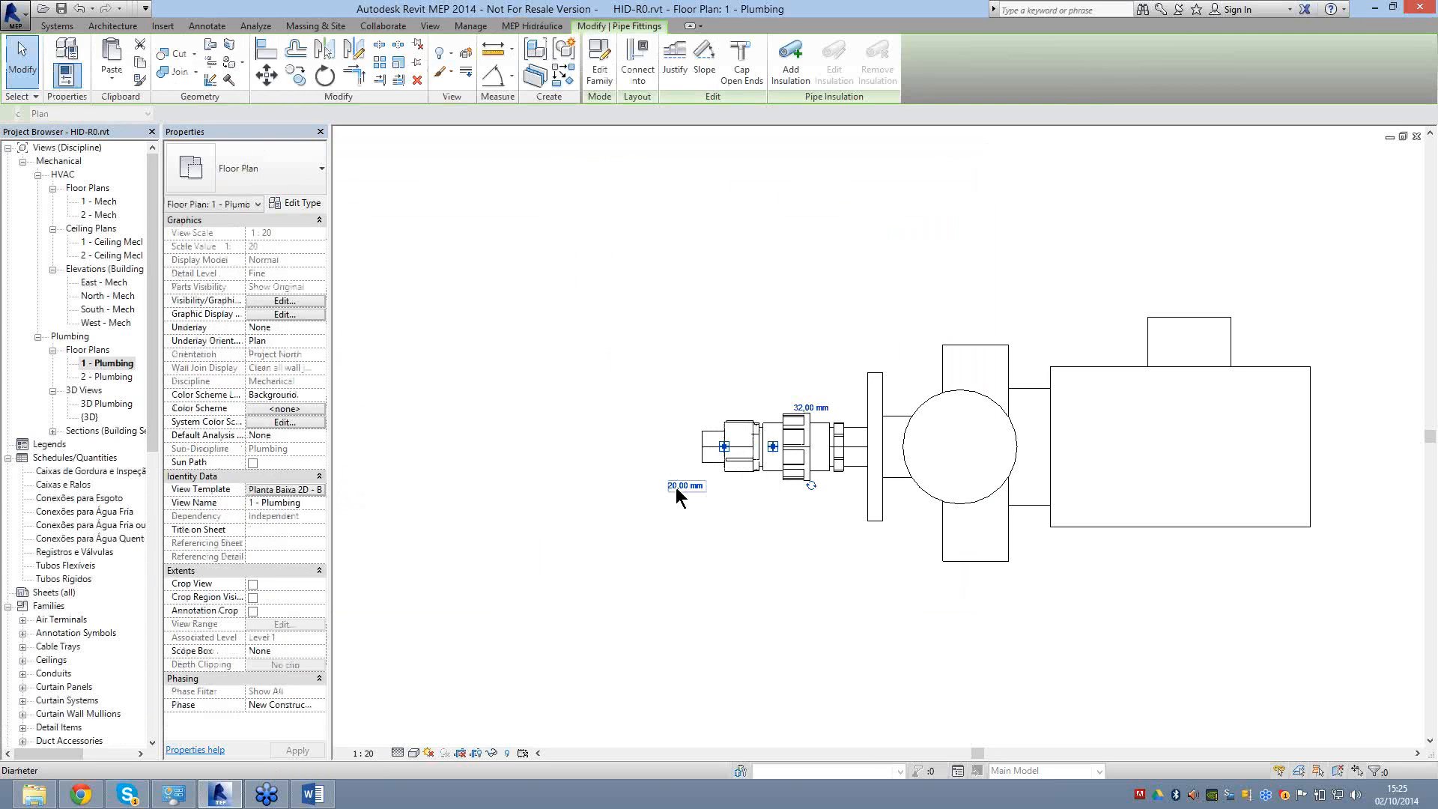
# Set the diameter of the Aquatherm connector's free end to 28 mm.
pyautogui.click(675, 486)
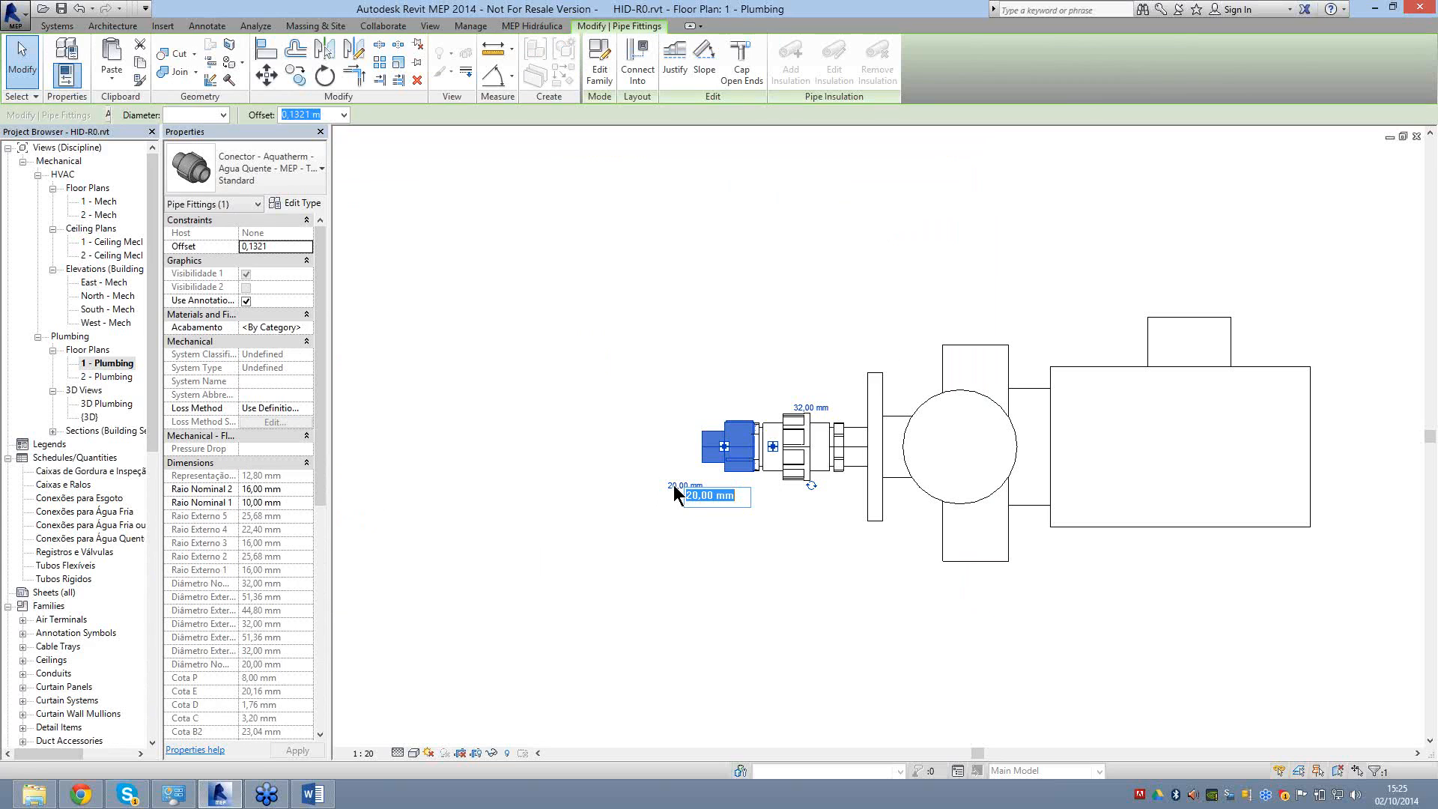
pyautogui.write('28')
pyautogui.press('Return')
pyautogui.press('Escape')
# Start a pipe from the connector's free end using the Tubo - Água Quente - Aquatherm pipe type.
pyautogui.moveTo(739, 457); pyautogui.dragTo(996, 454, button='middle')
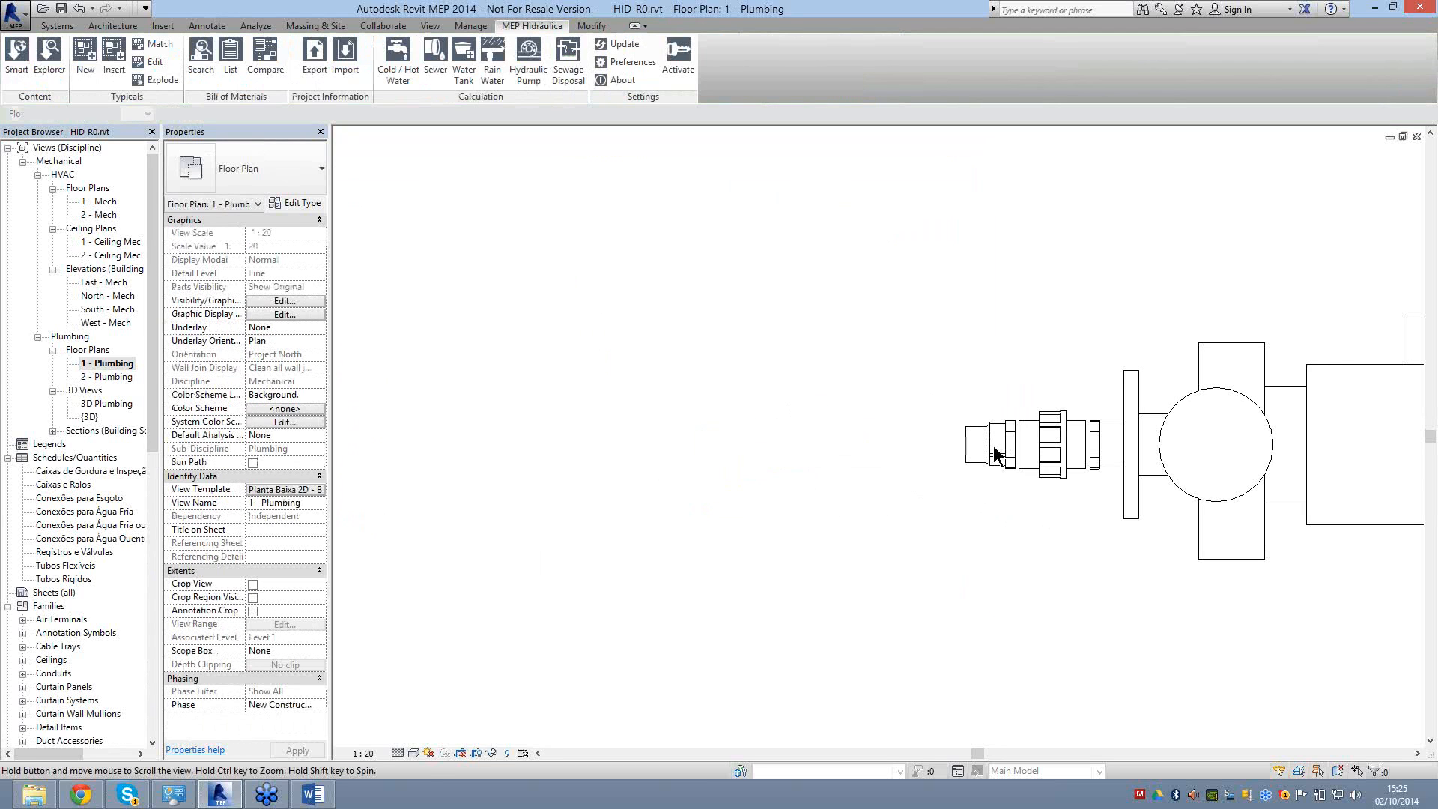
pyautogui.moveTo(996, 455); pyautogui.dragTo(1012, 442, button='middle')
pyautogui.rightClick(1012, 442)
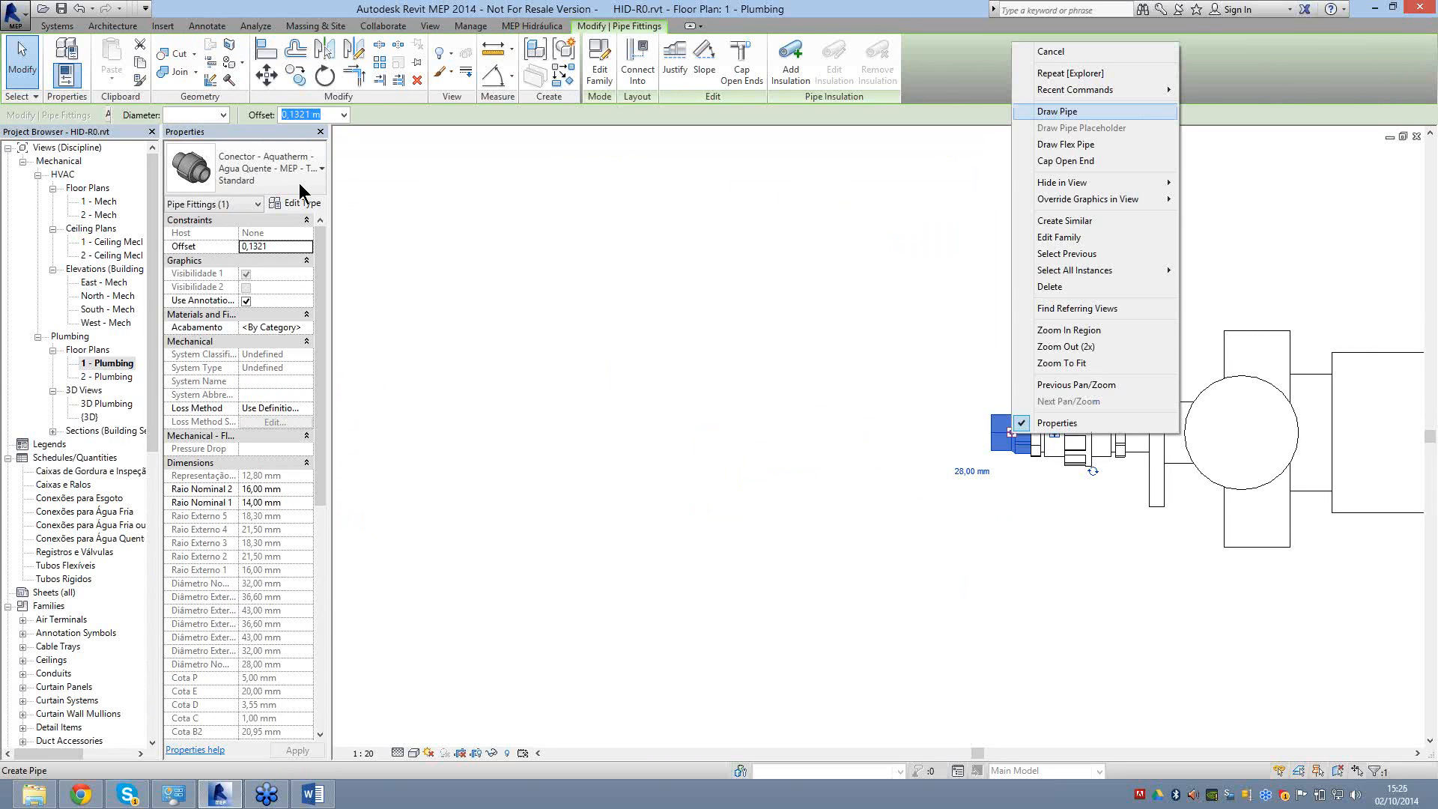
pyautogui.press('Return')
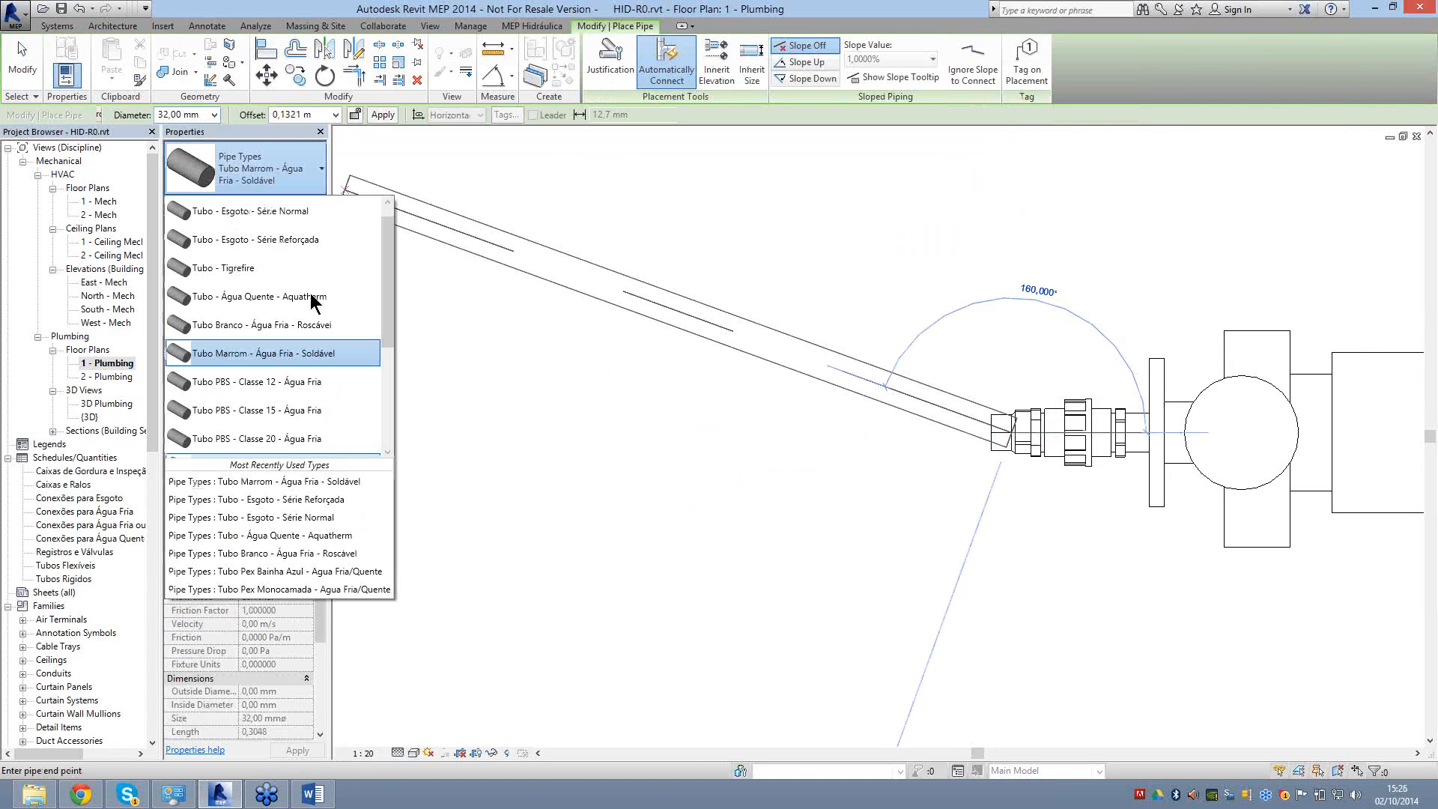
pyautogui.press('Return')
# Set the pipe diameter to 28 mm and draw the pipe horizontally away from the pump, aligned with its inlet.
pyautogui.click(214, 115)
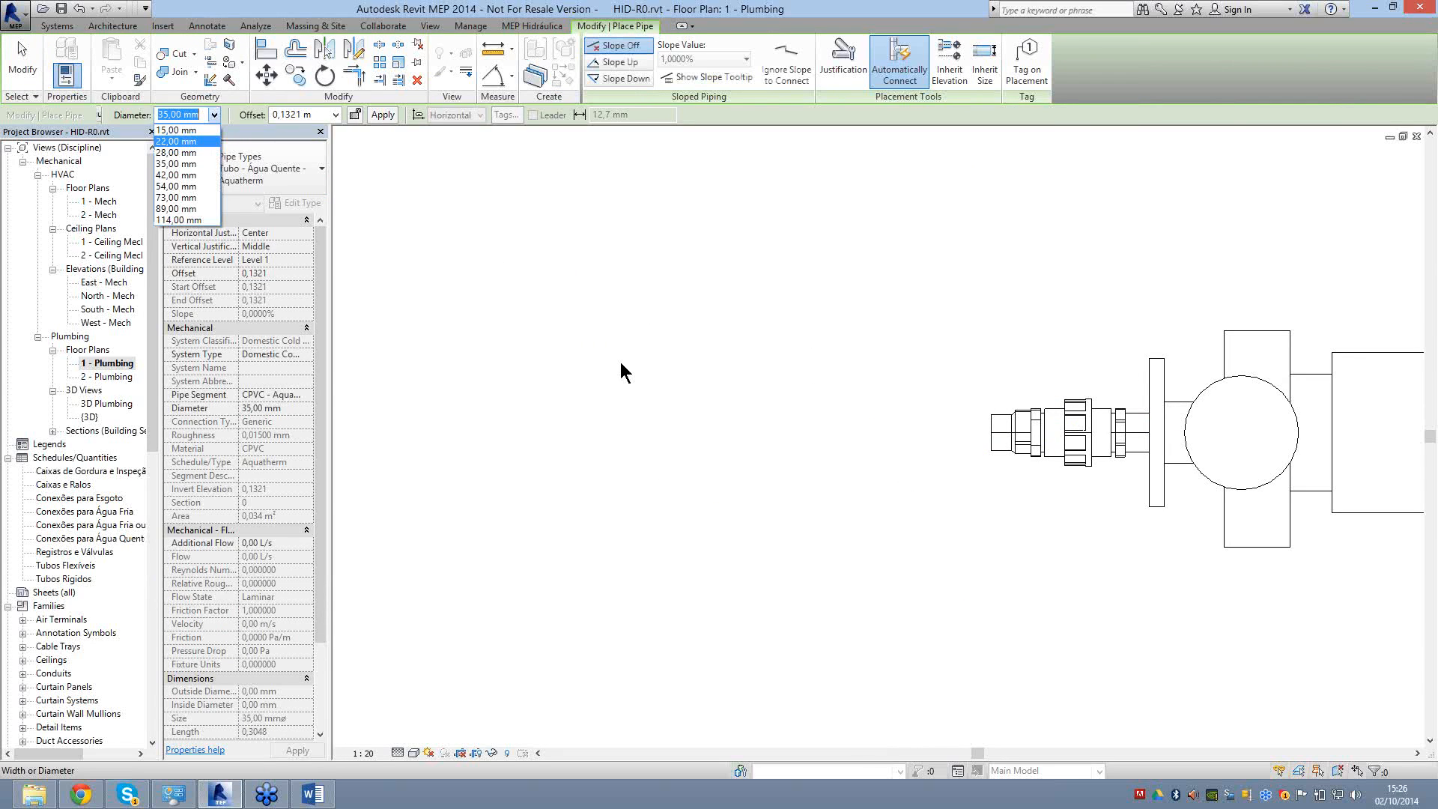
pyautogui.click(177, 197)
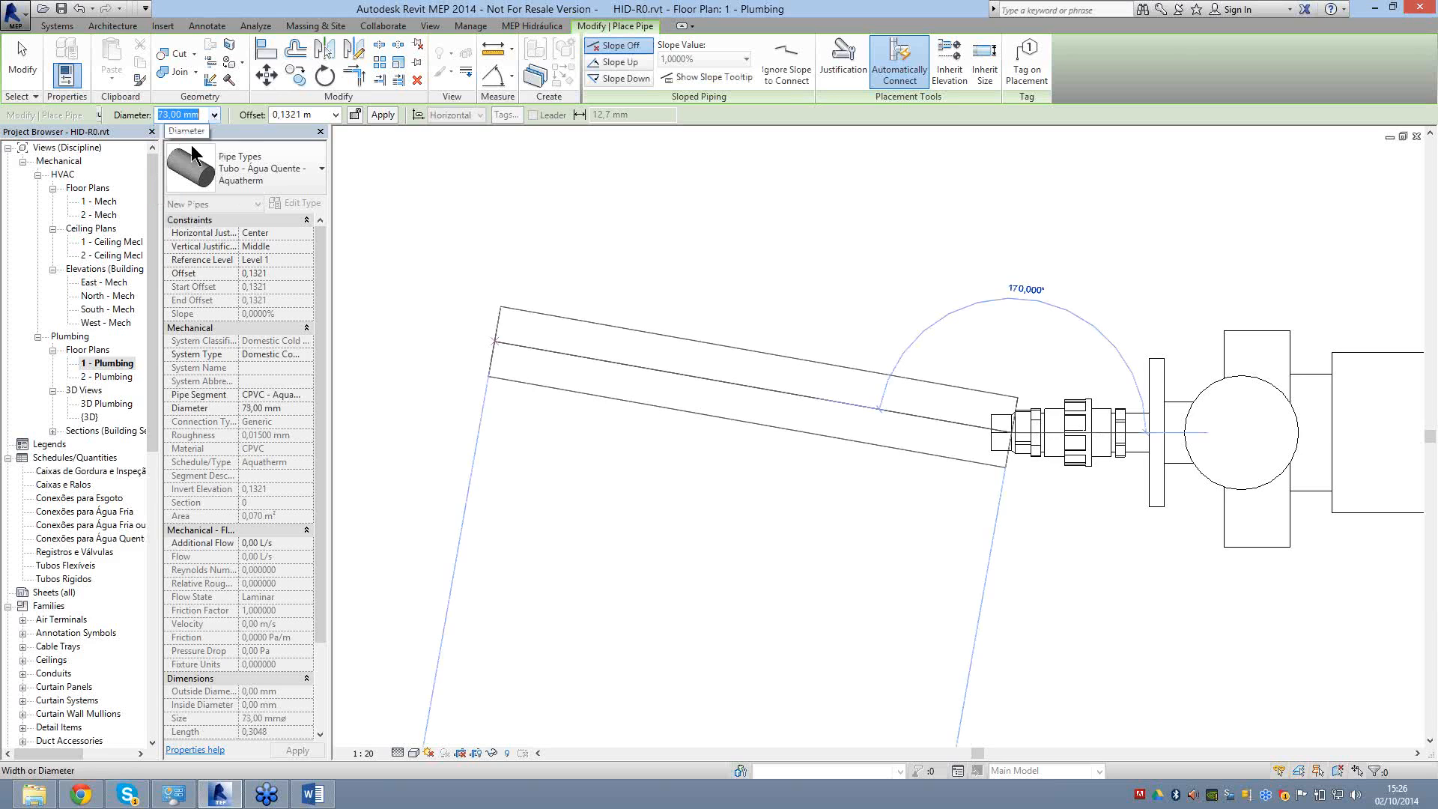
pyautogui.click(214, 116)
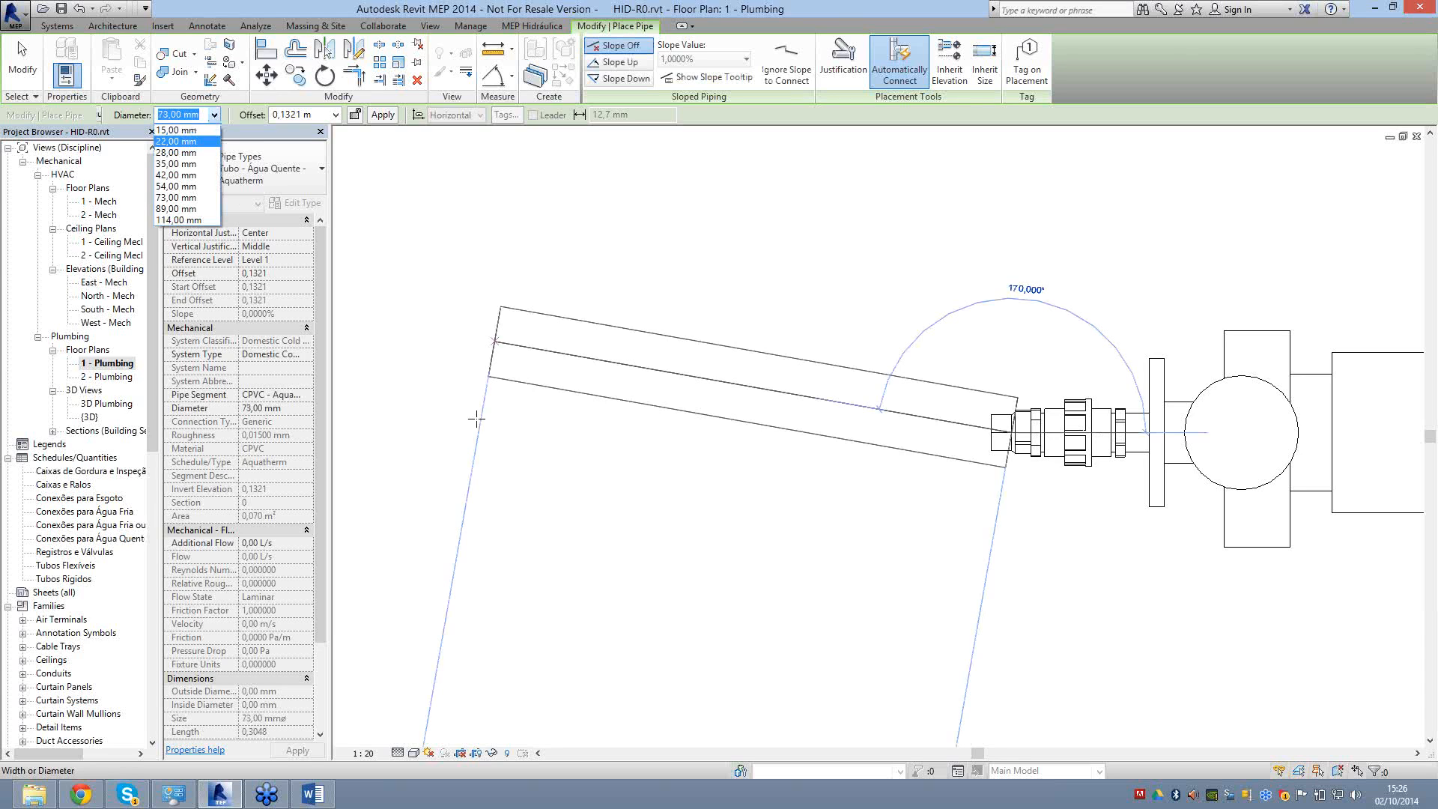
pyautogui.press('Down')
pyautogui.press('Return')
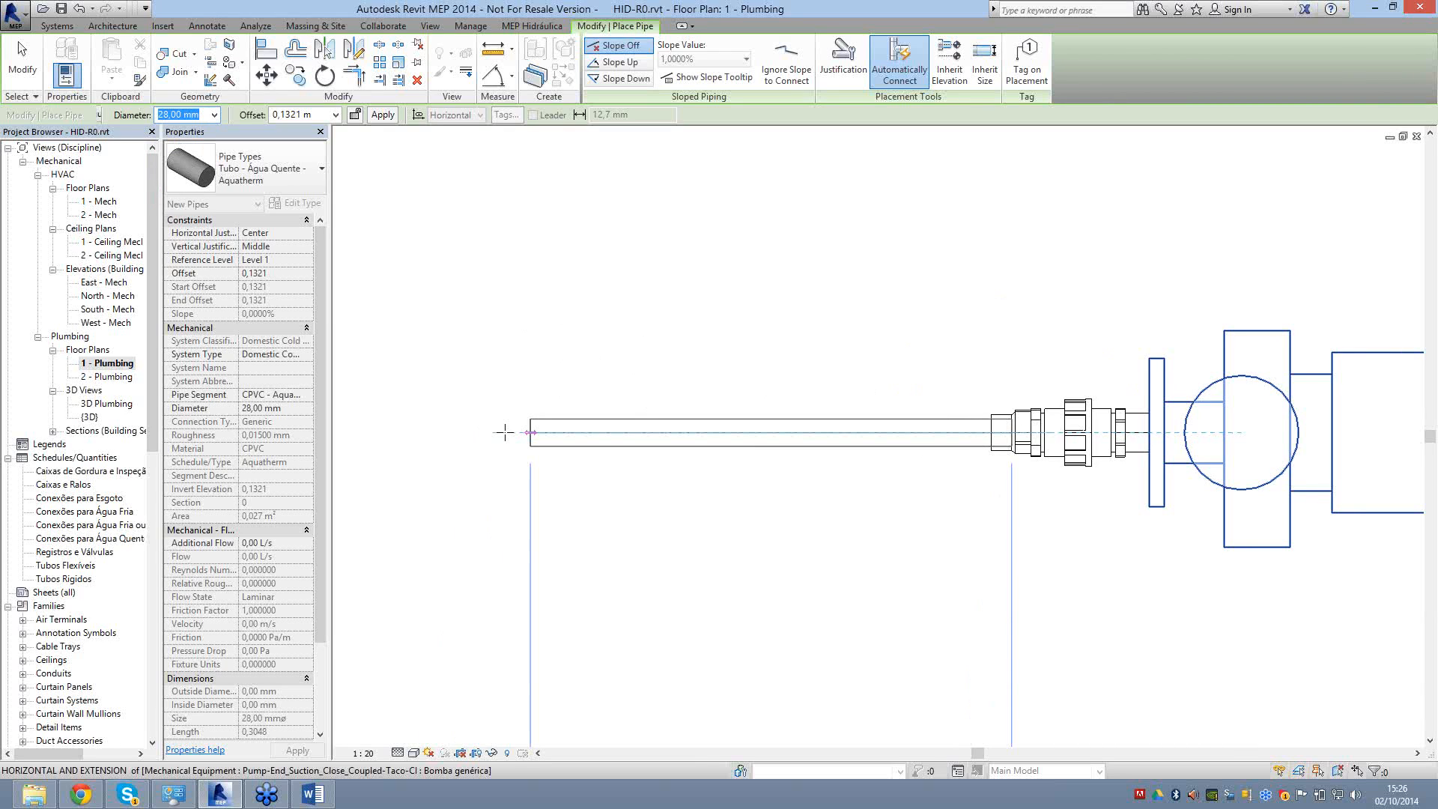
pyautogui.click(629, 405)
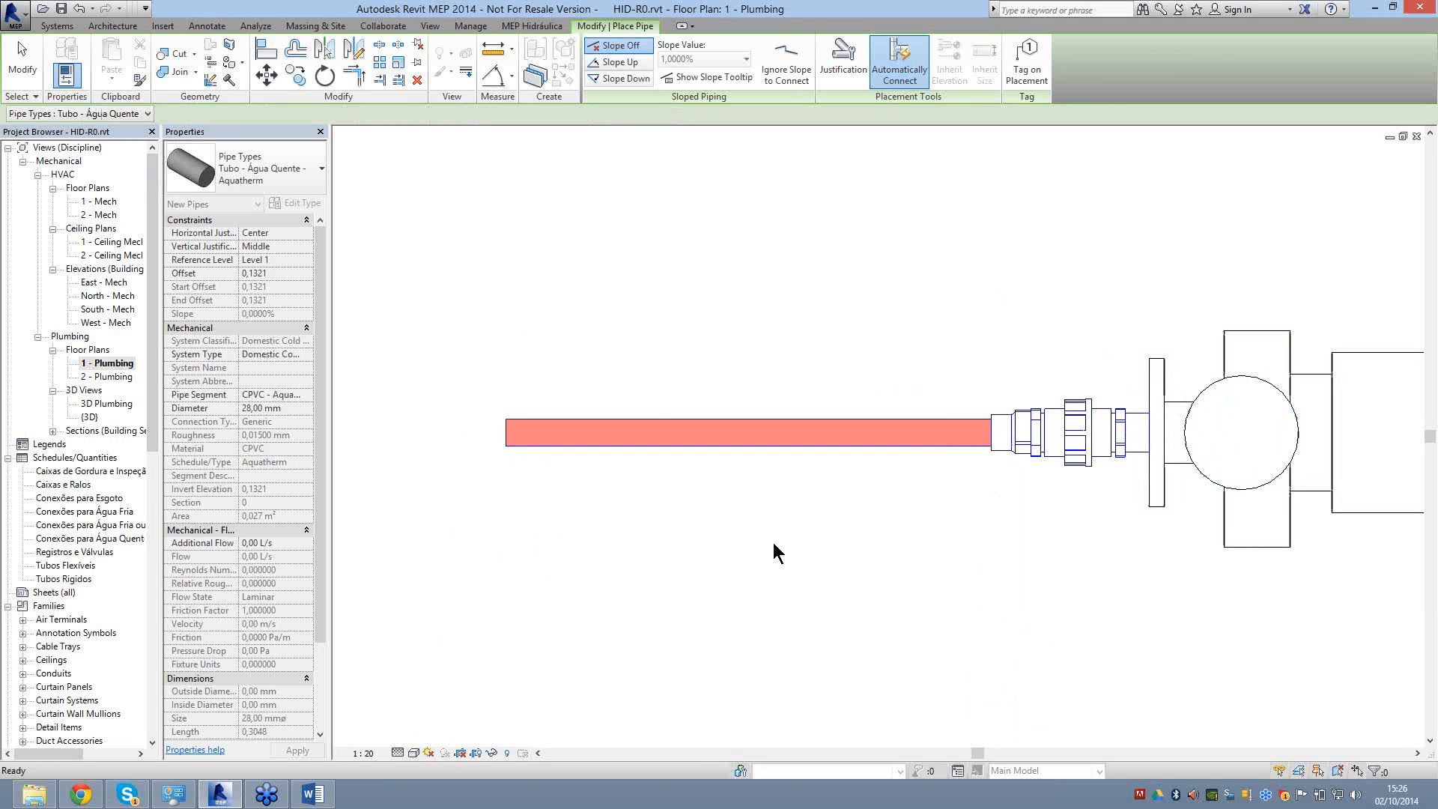
pyautogui.press('Escape')
pyautogui.press('Escape')
# In Section 1, draw a vertical pipe from the horizontal pipe's free end down to an elevation of about -1.23 m.
pyautogui.scroll(-2, 773, 543)
pyautogui.moveTo(772, 542); pyautogui.dragTo(659, 451, button='middle')
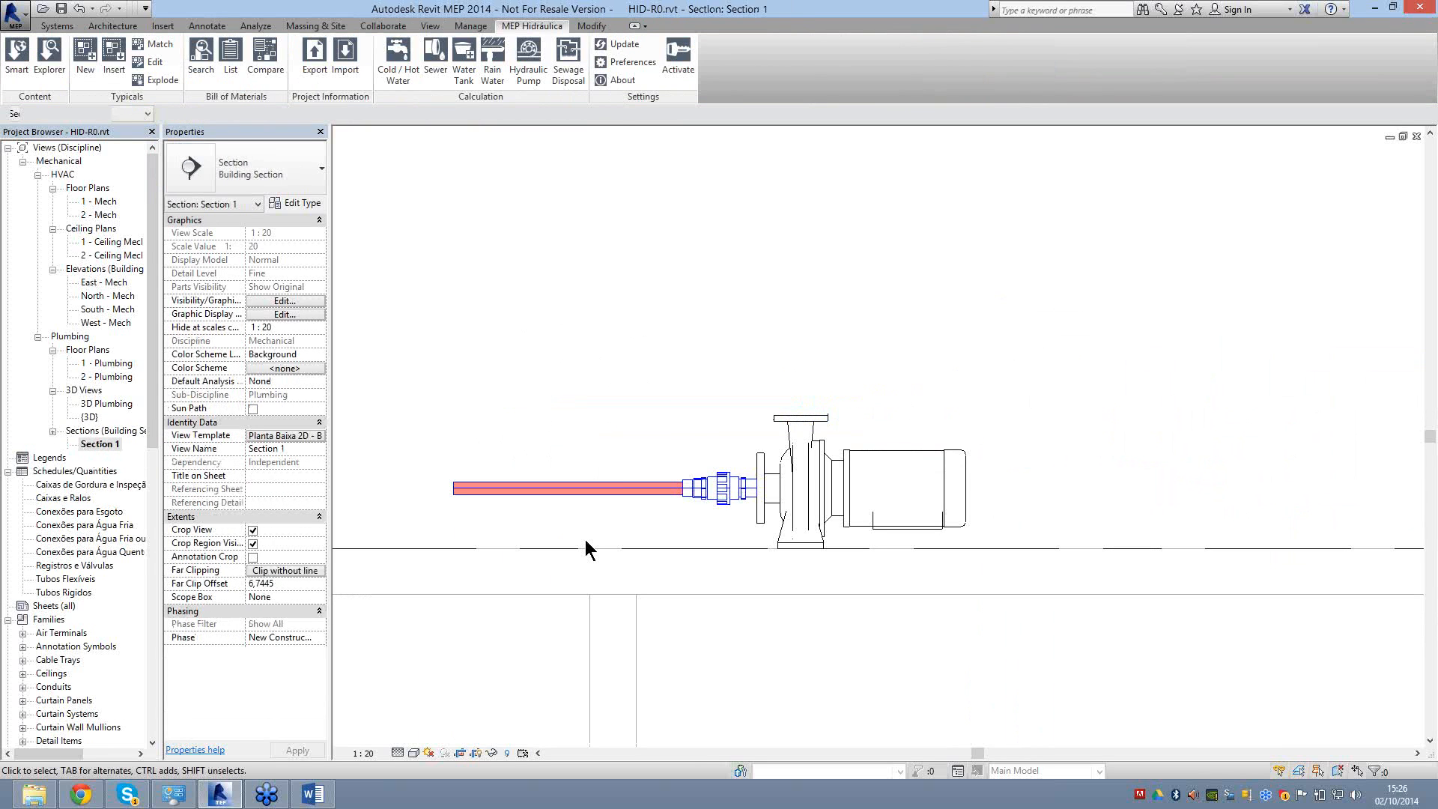
pyautogui.scroll(-2, 589, 551)
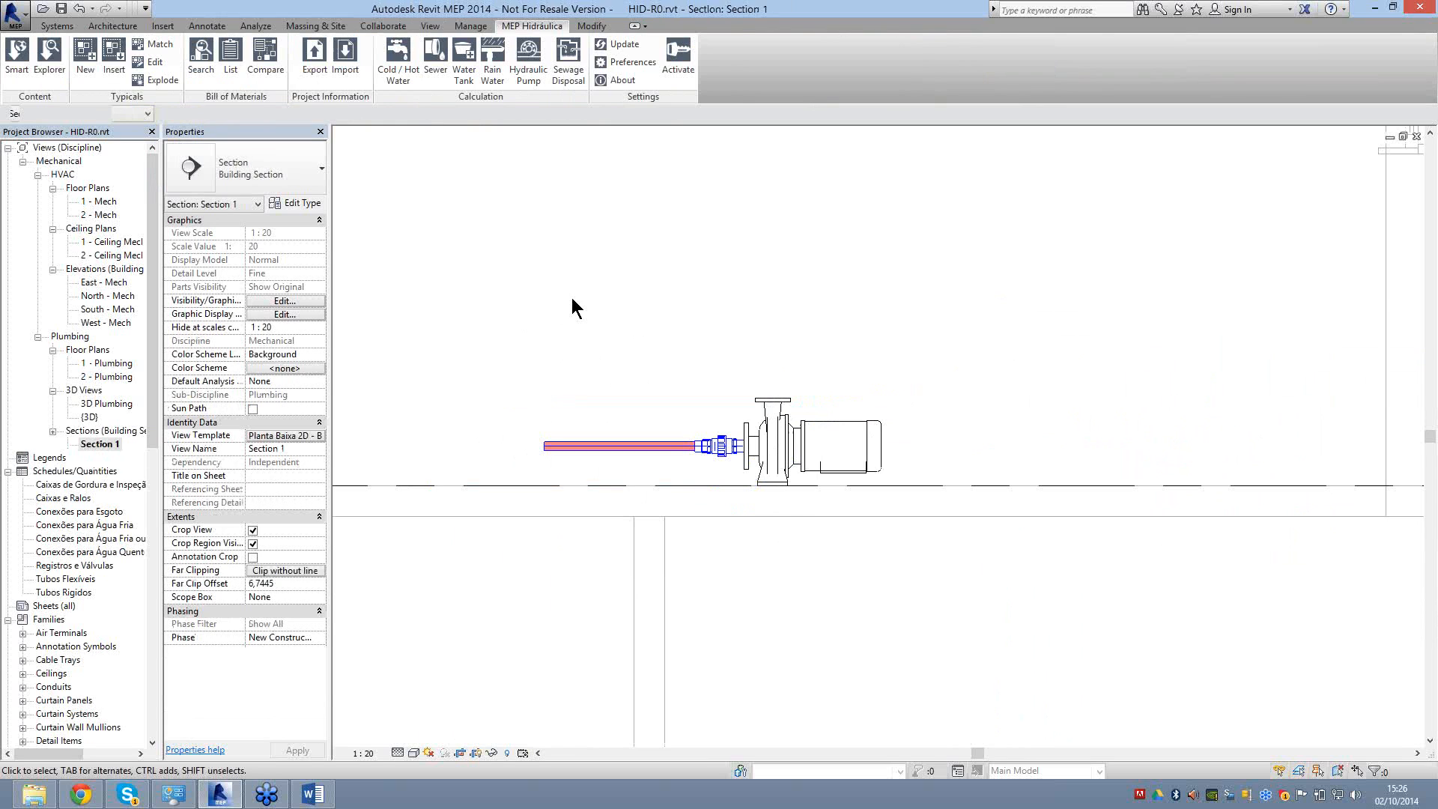
pyautogui.click(572, 298)
pyautogui.rightClick(572, 299)
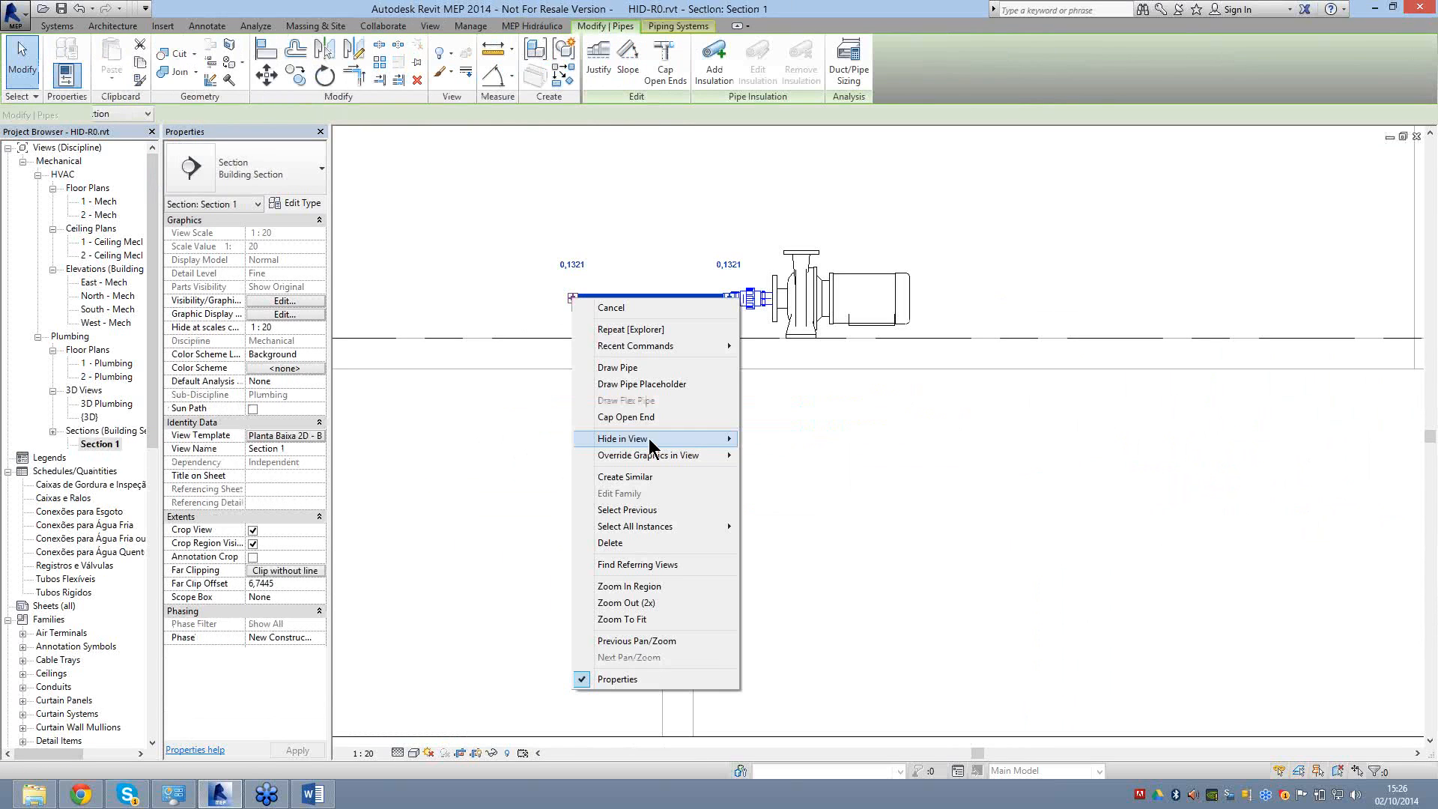
pyautogui.click(610, 367)
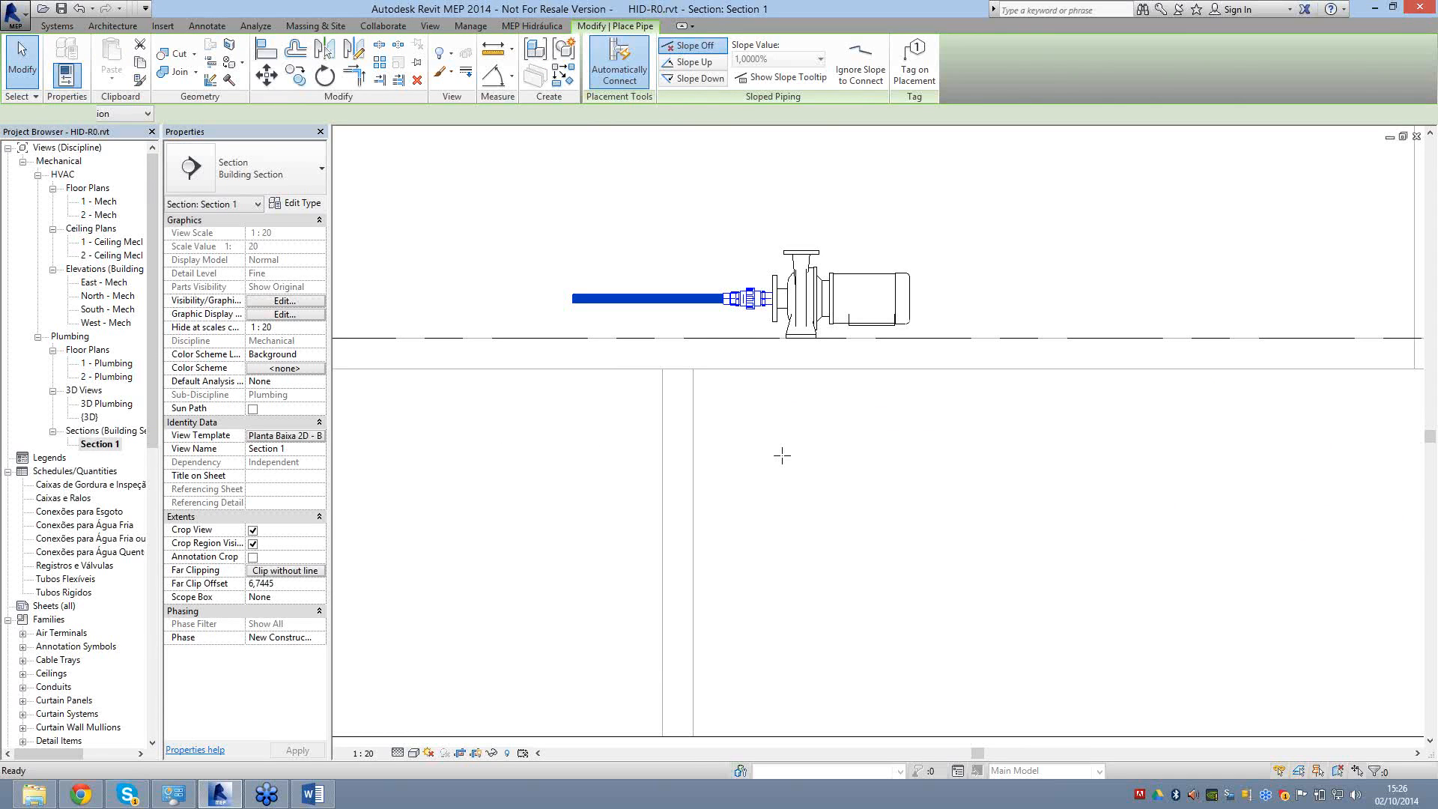
pyautogui.scroll(-3, 782, 455)
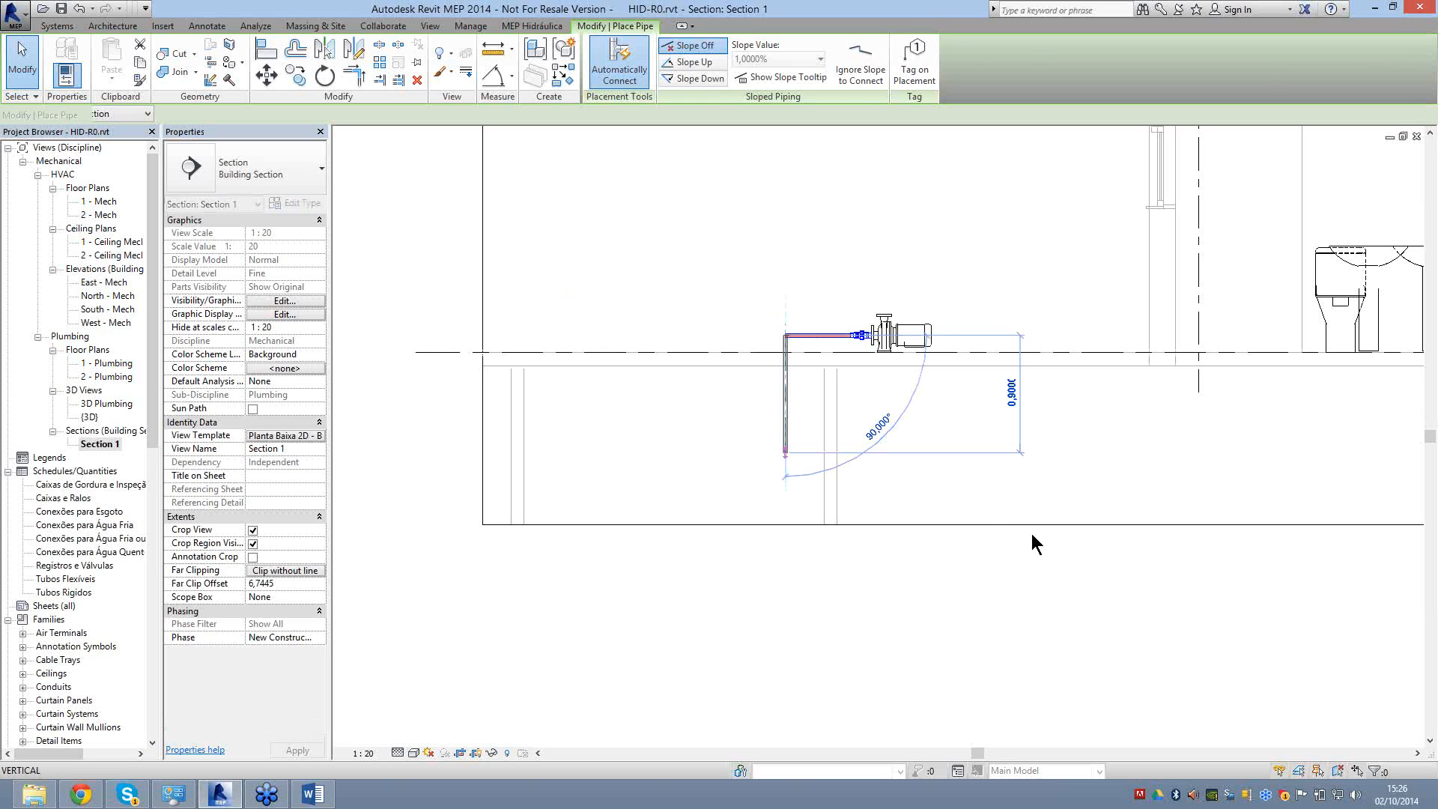
pyautogui.click(785, 513)
pyautogui.press('Escape')
pyautogui.press('Escape')
pyautogui.click(765, 523)
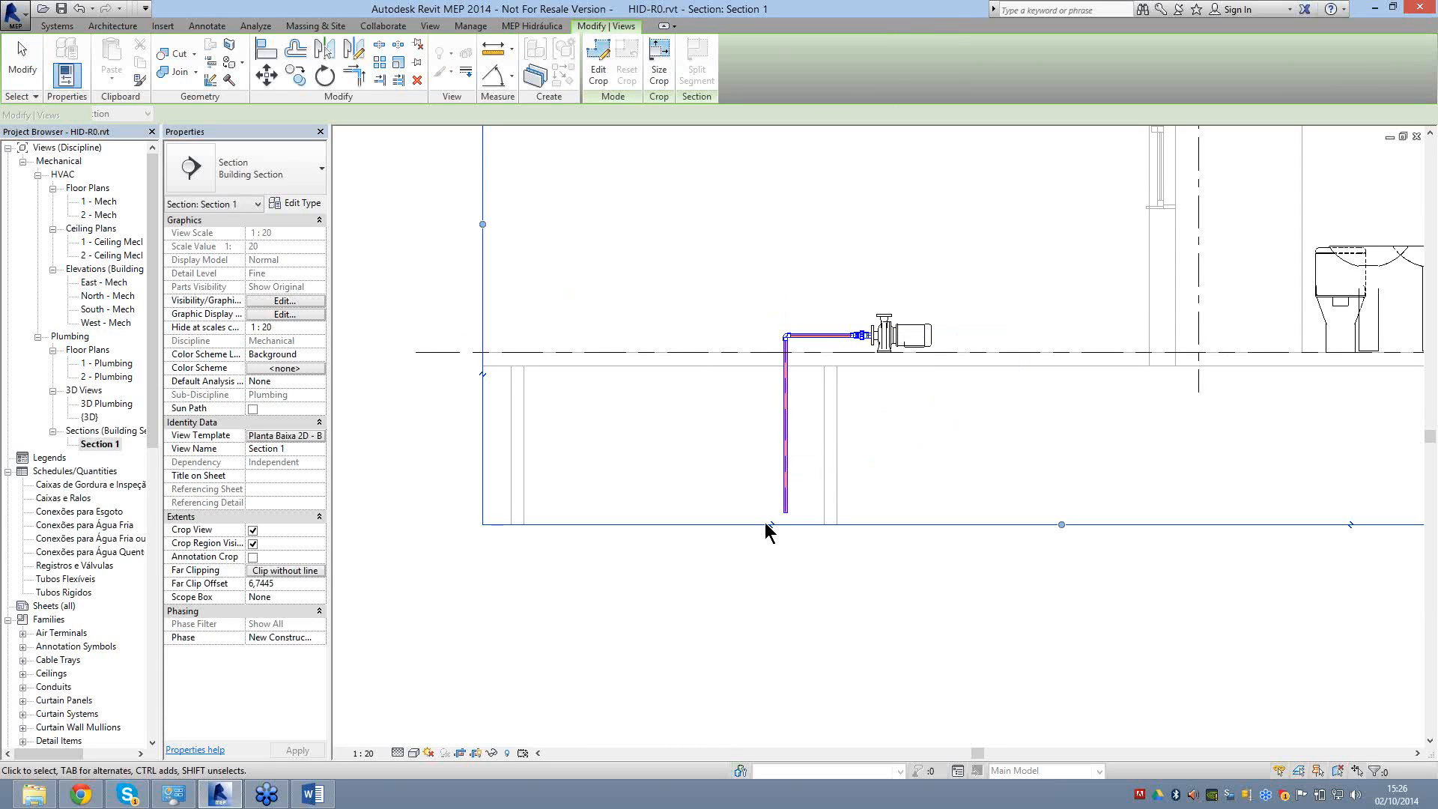
pyautogui.scroll(2, 765, 522)
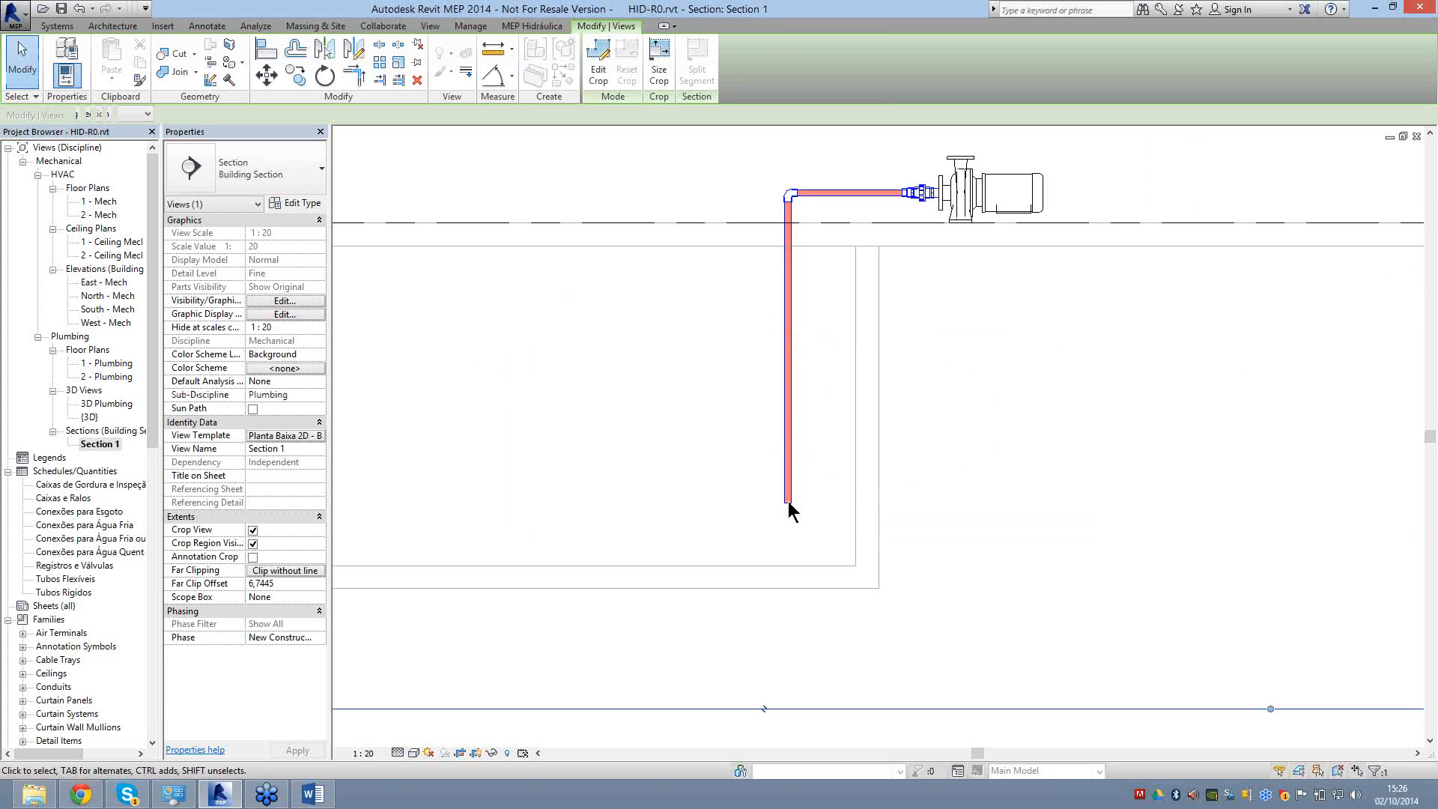
pyautogui.click(788, 501)
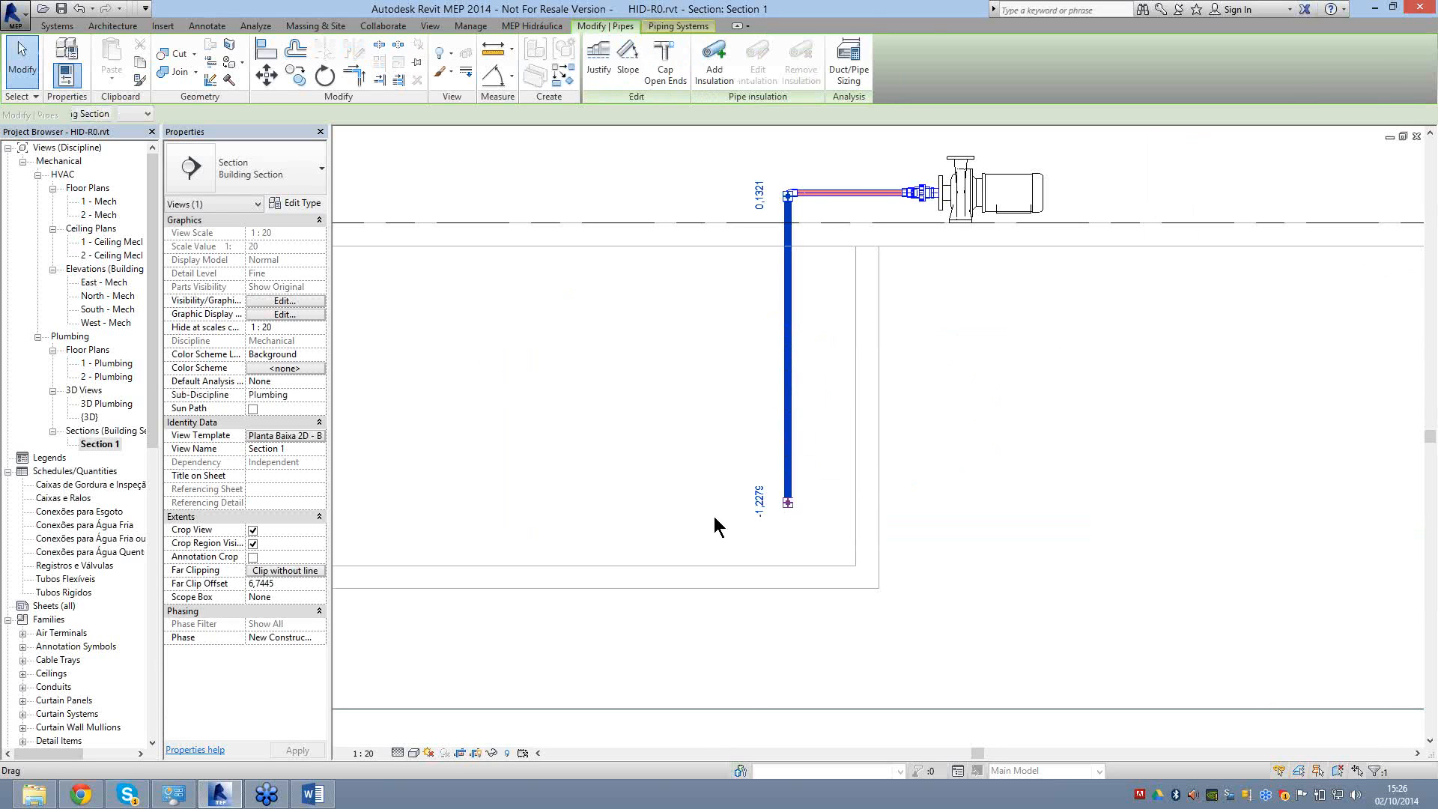
pyautogui.press('Escape')
pyautogui.scroll(2, 849, 523)
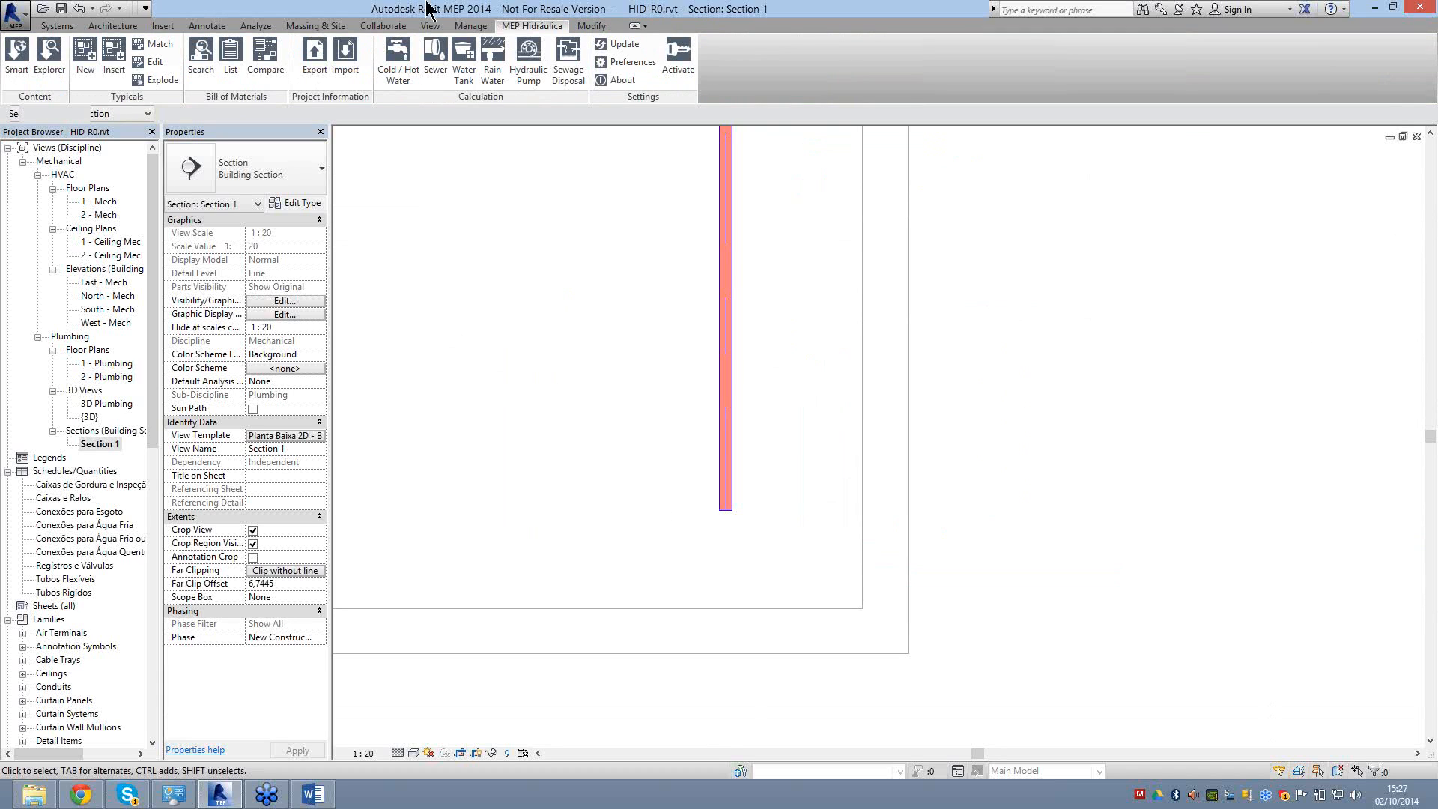
# Browse the Tigre Aquatherm library, including its Registros category, in the Content Explorer for a suction foot valve.
pyautogui.click(56, 59)
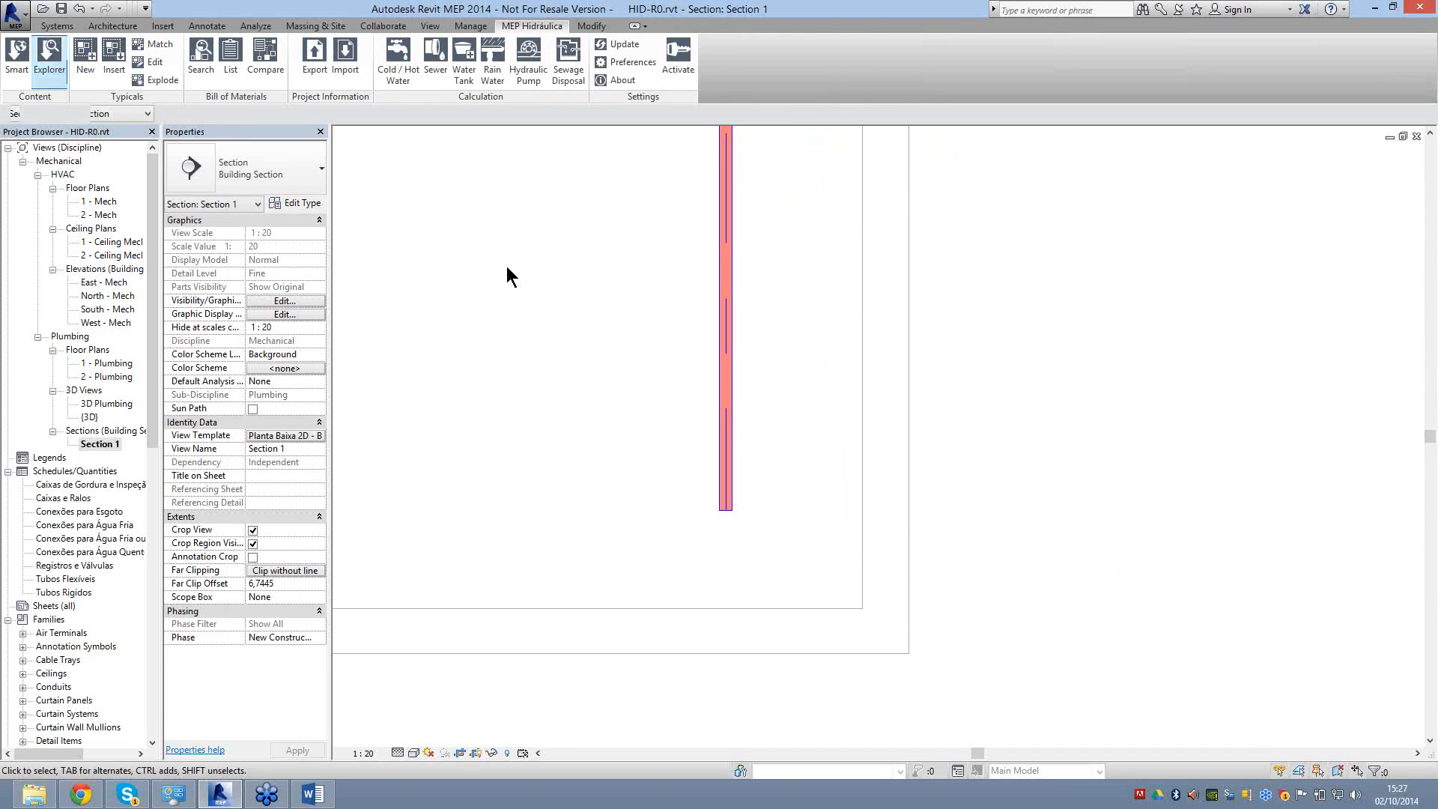
pyautogui.click(286, 373)
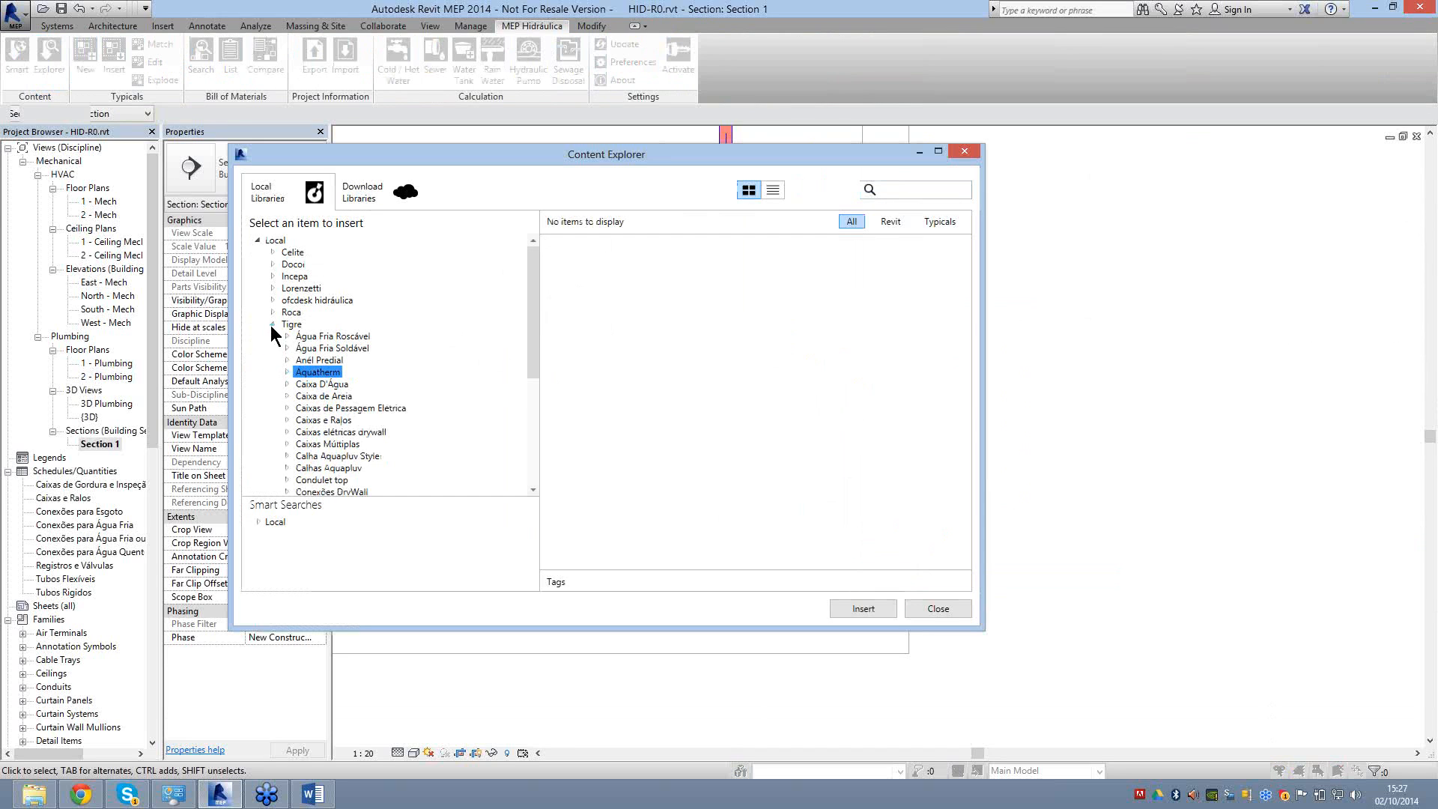
pyautogui.click(271, 325)
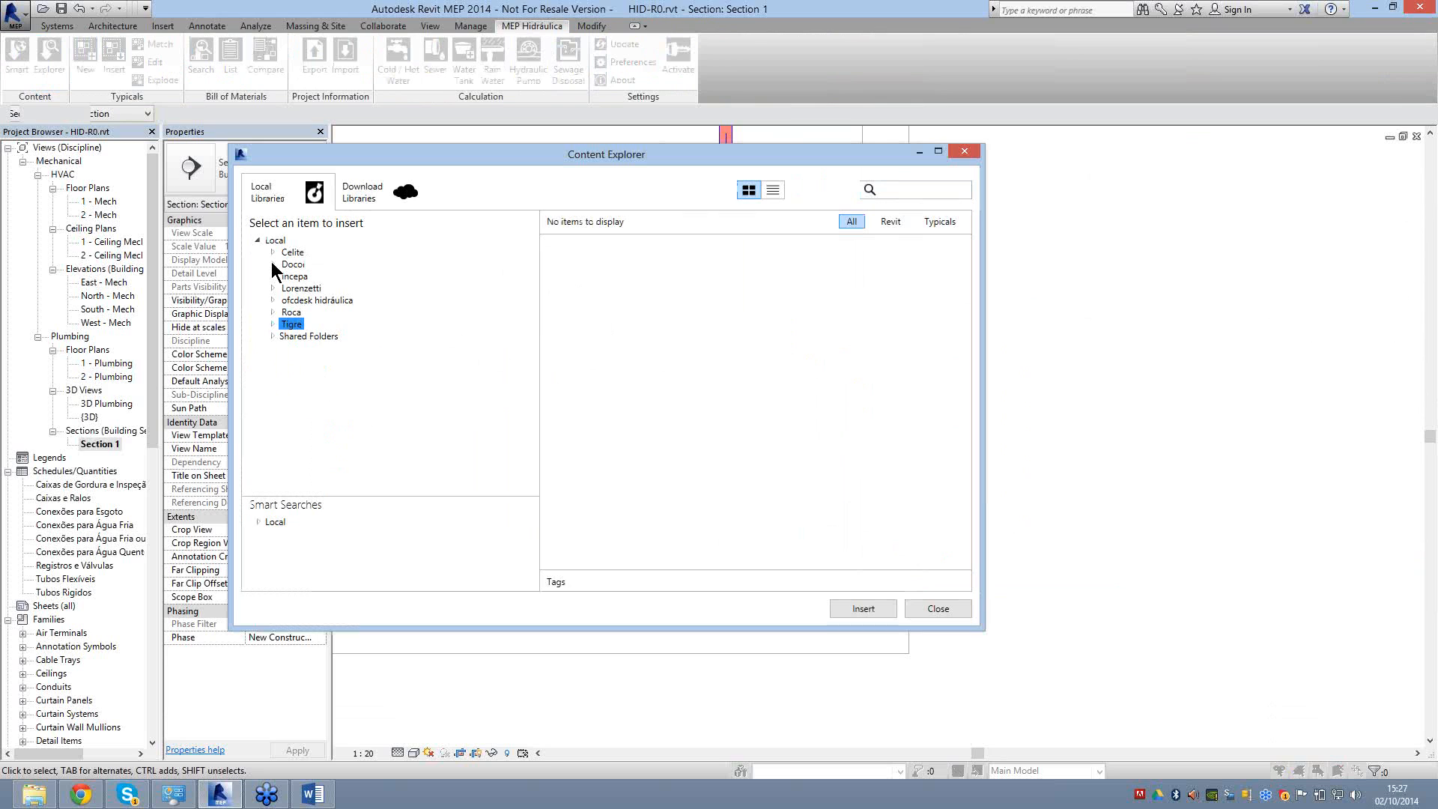
pyautogui.click(271, 262)
pyautogui.click(271, 262)
pyautogui.click(272, 324)
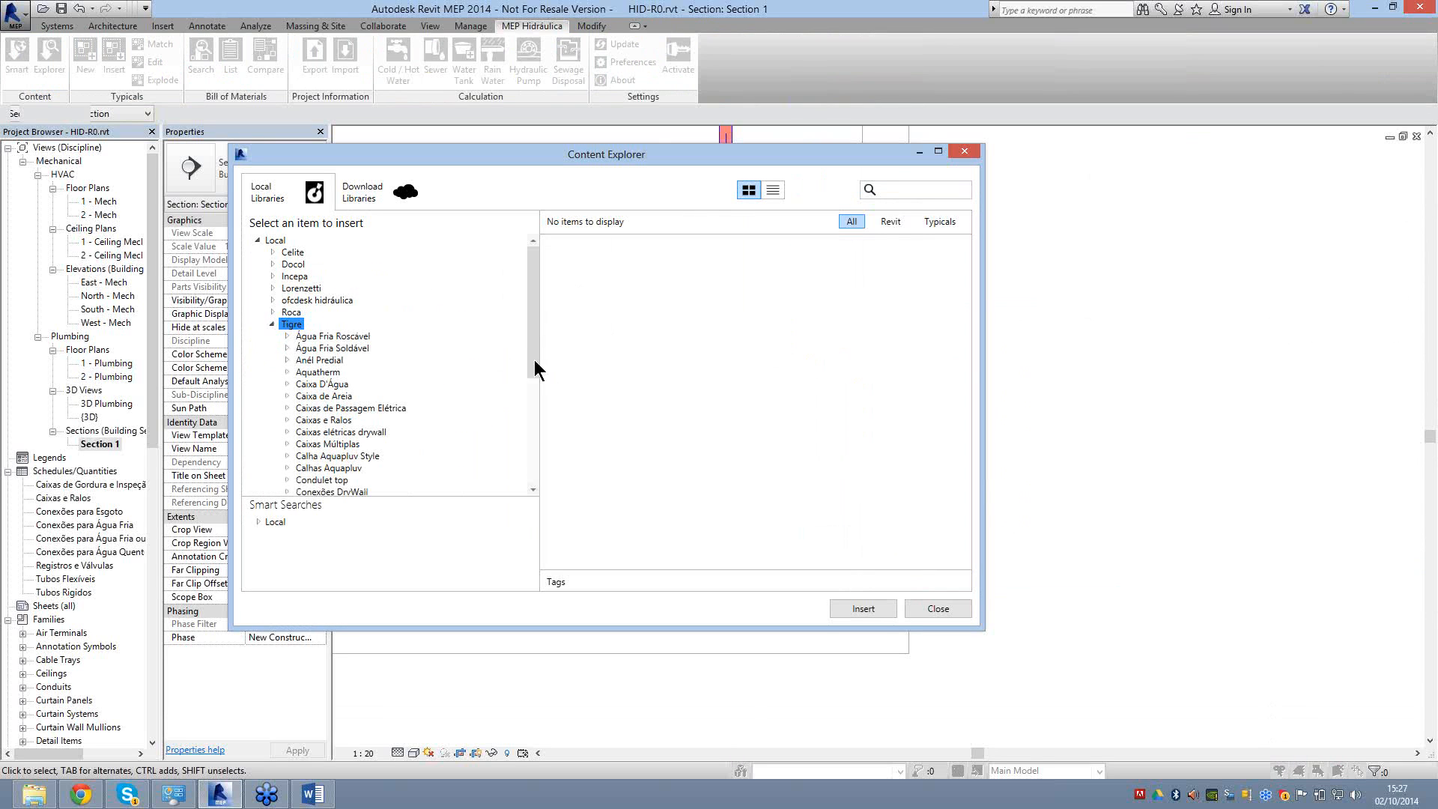
pyautogui.scroll(-4, 545, 400)
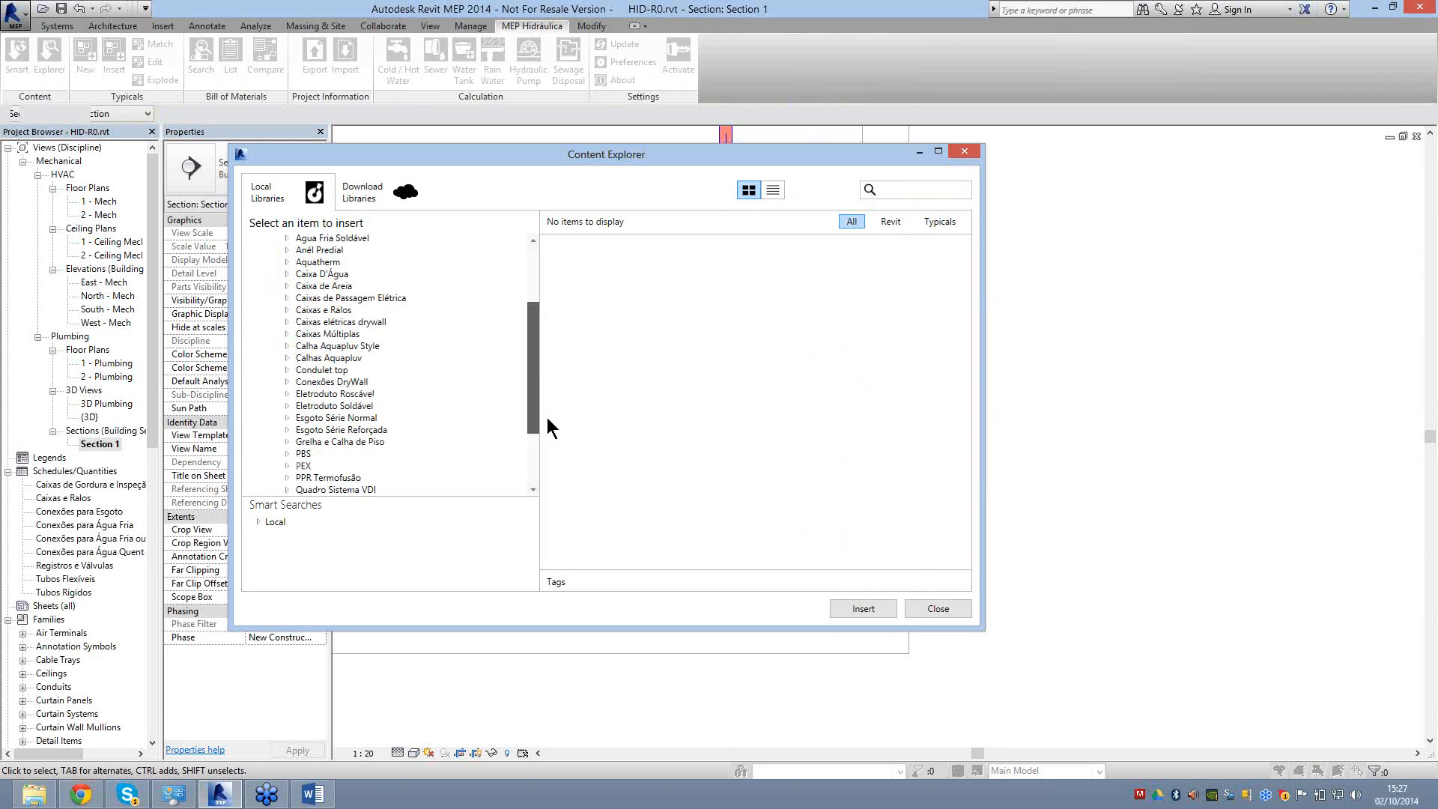
pyautogui.scroll(4, 547, 448)
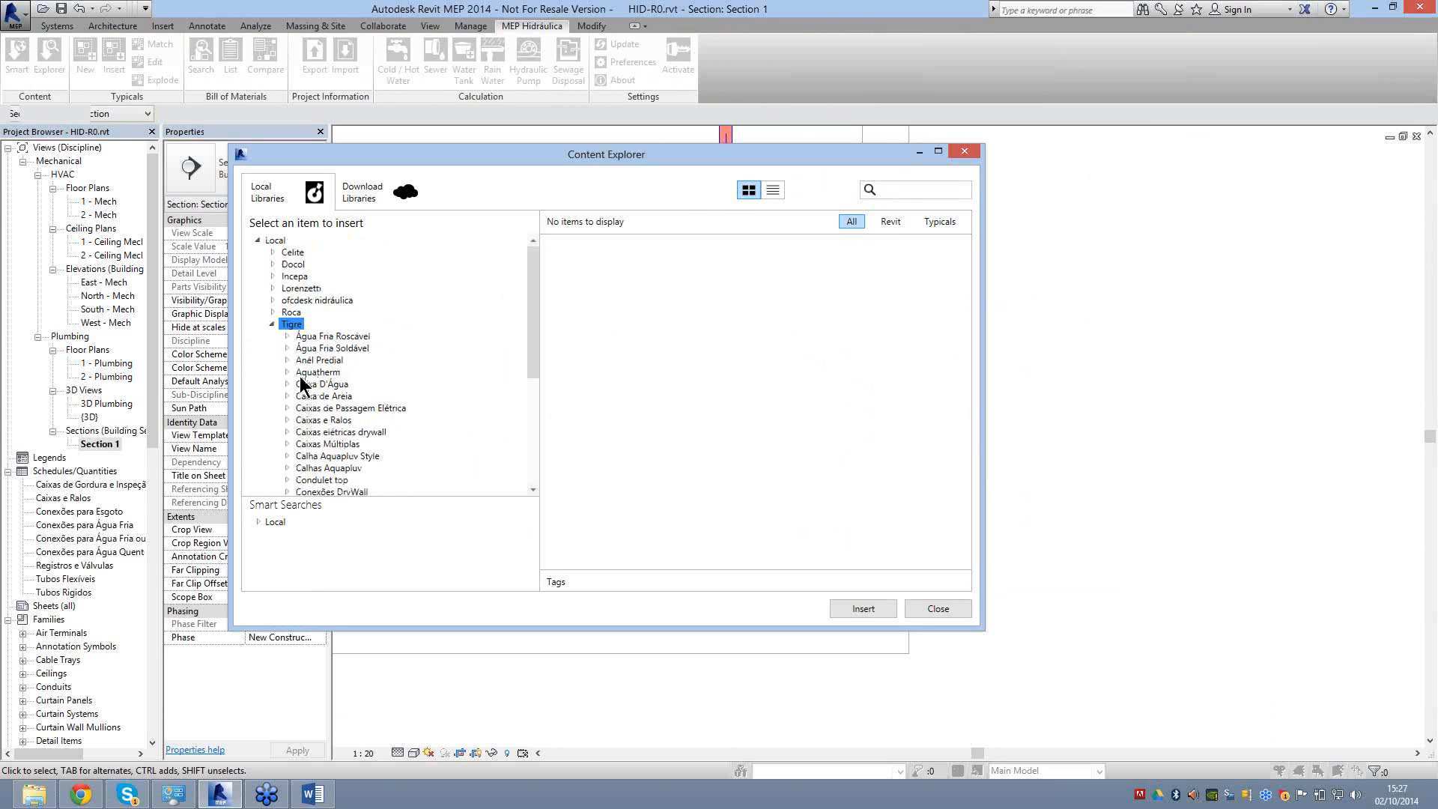
pyautogui.click(285, 375)
pyautogui.click(285, 376)
pyautogui.scroll(-4, 285, 375)
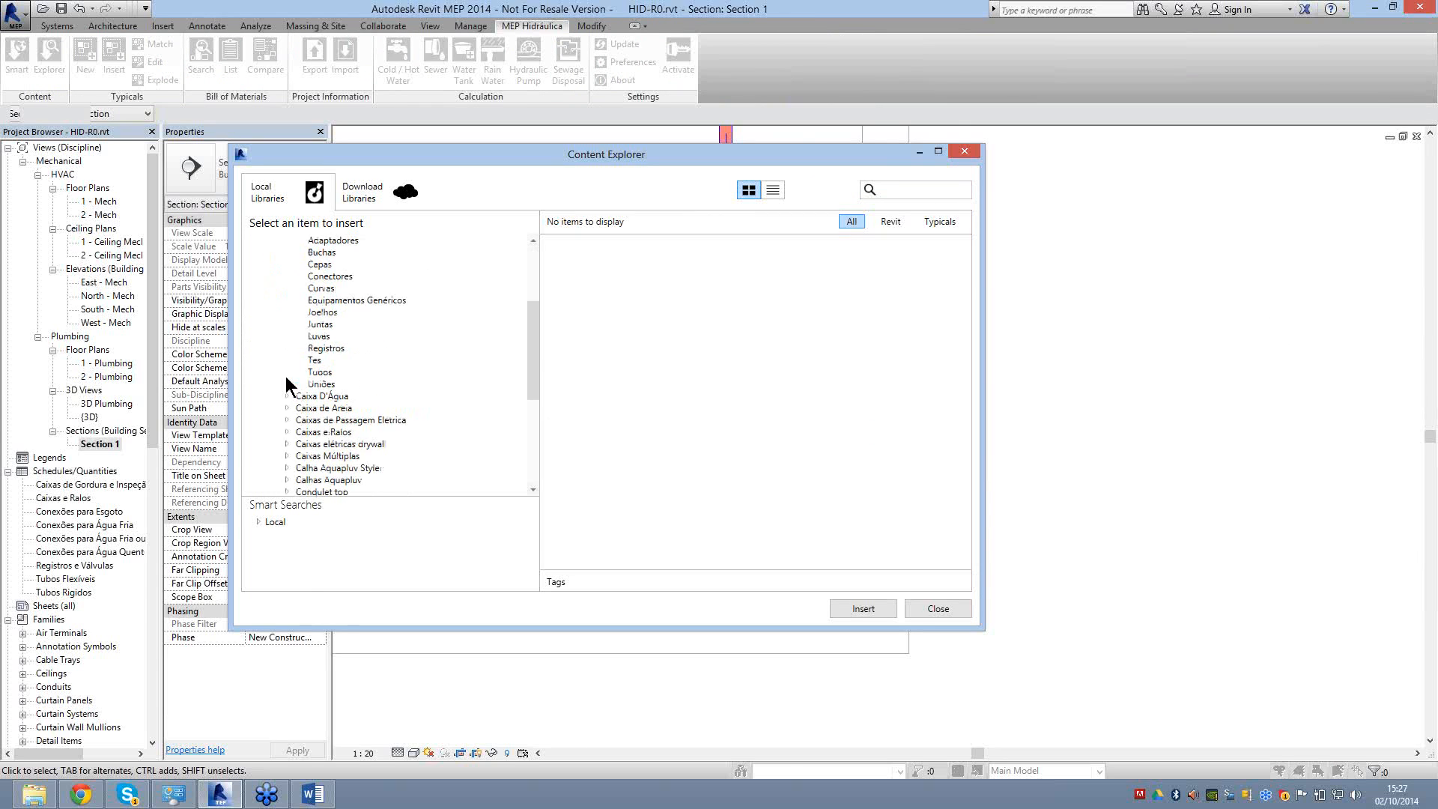
pyautogui.click(325, 351)
pyautogui.scroll(-2, 324, 356)
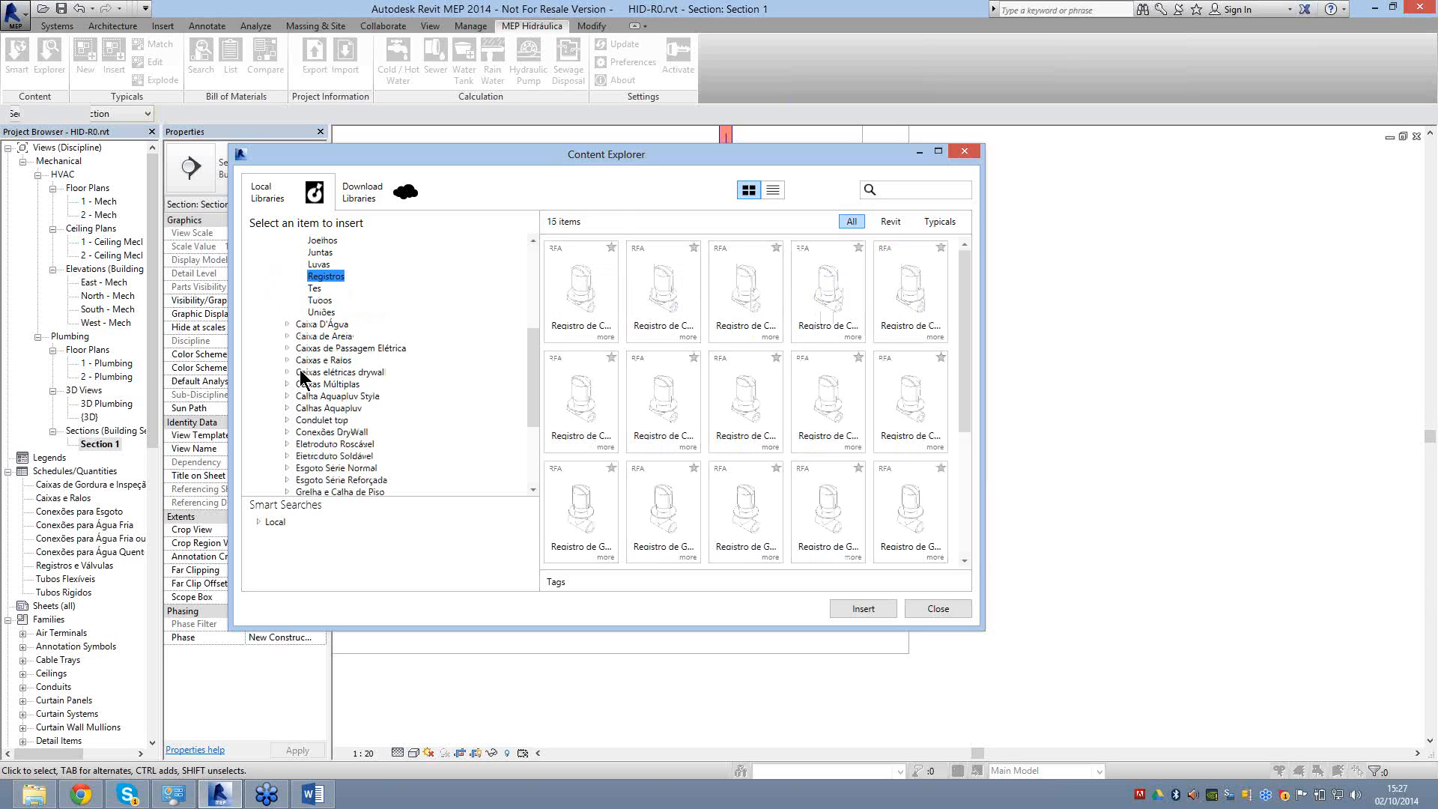
# Look through Tigre's Água Fria Roscável and Água Fria Soldável categories for a suction foot valve.
pyautogui.scroll(4, 292, 322)
pyautogui.click(287, 299)
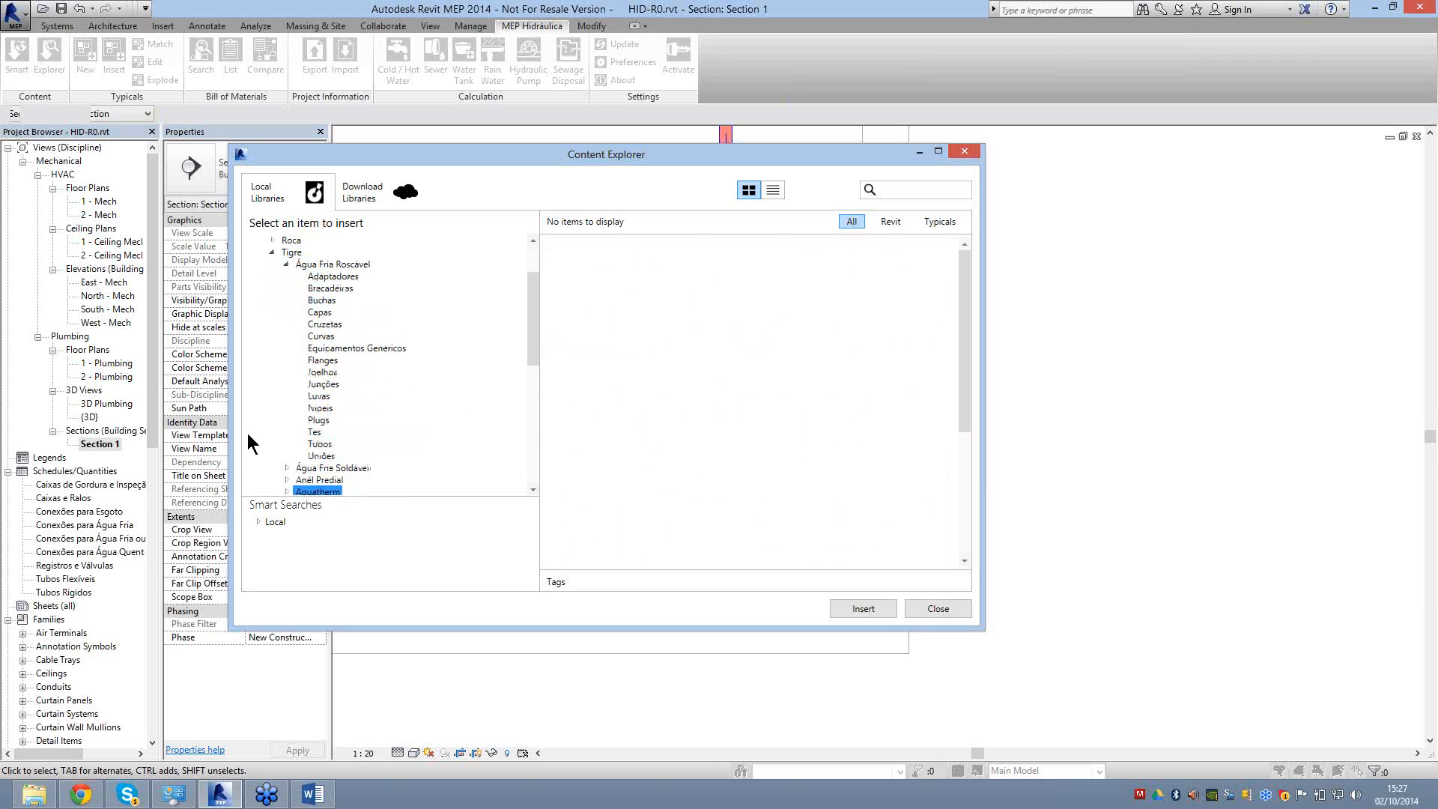
pyautogui.scroll(-3, 257, 438)
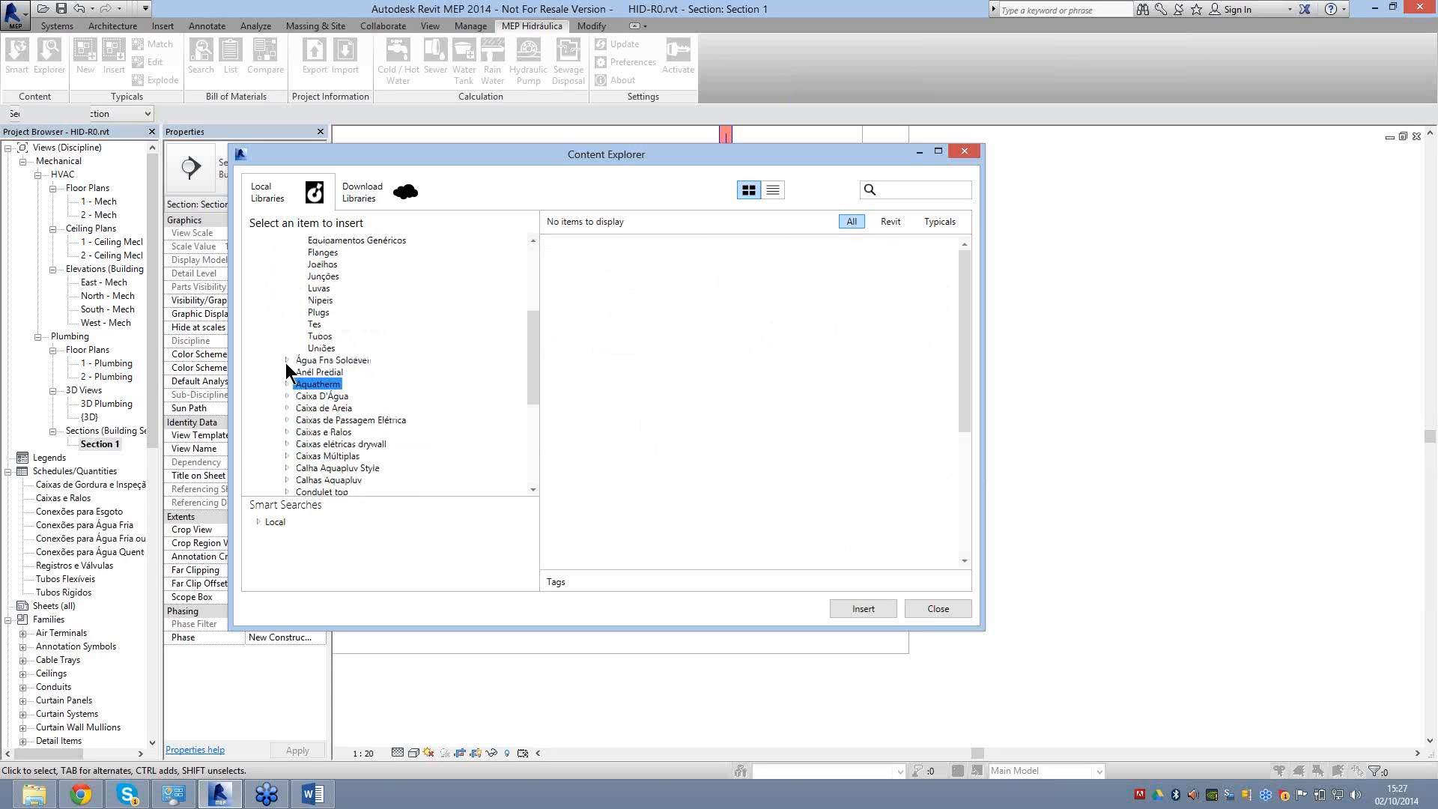
pyautogui.click(287, 361)
pyautogui.scroll(-2, 269, 404)
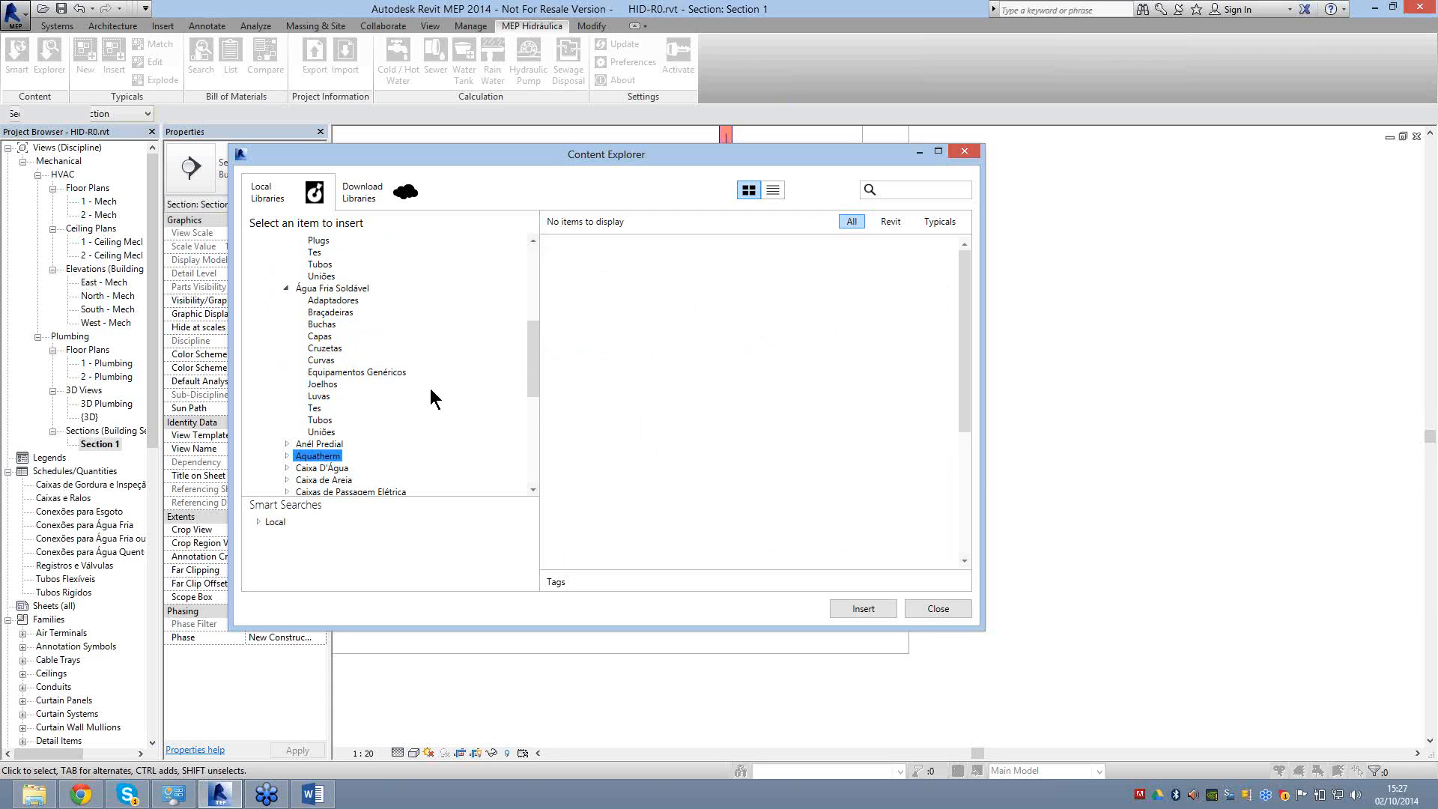
pyautogui.scroll(-6, 431, 392)
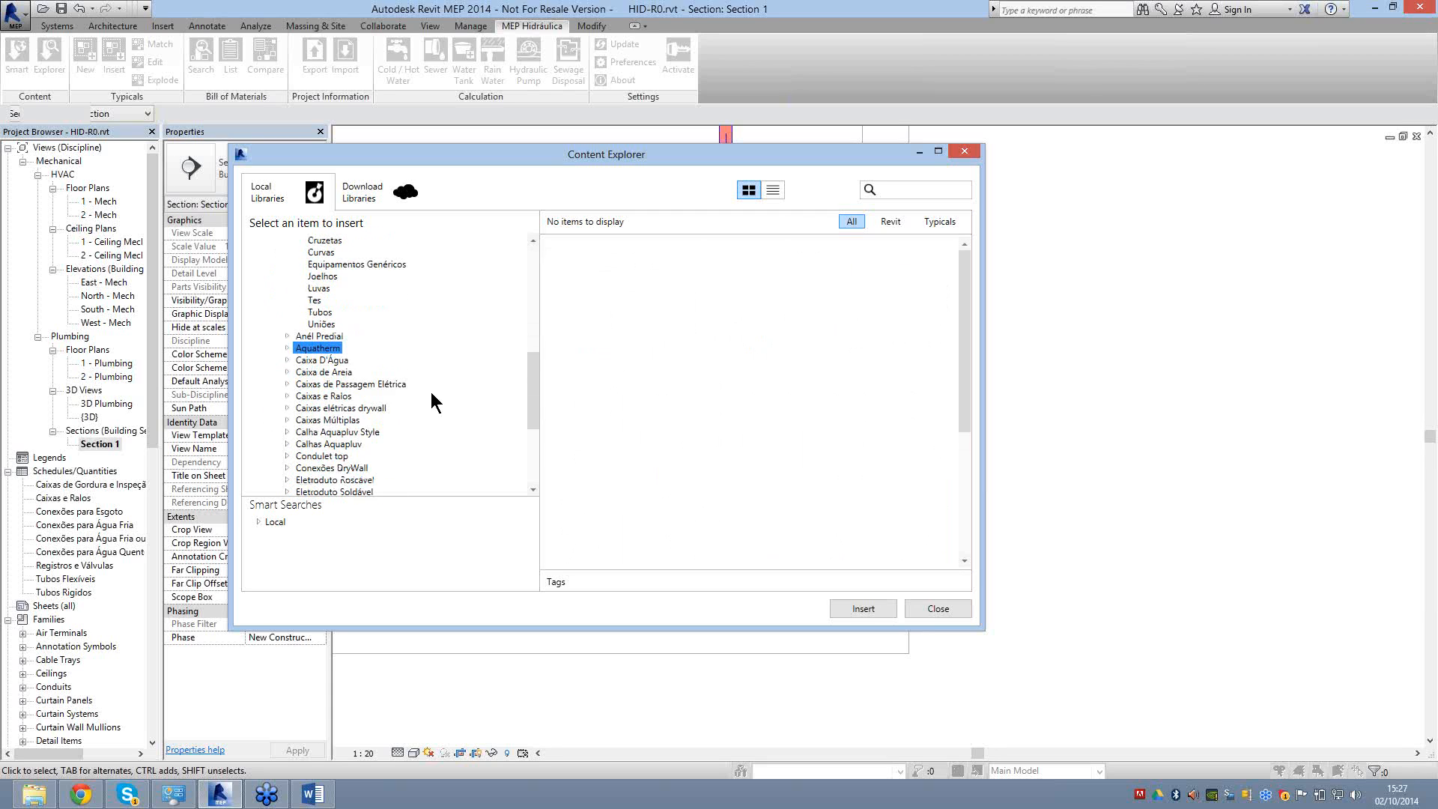
pyautogui.scroll(-2, 429, 392)
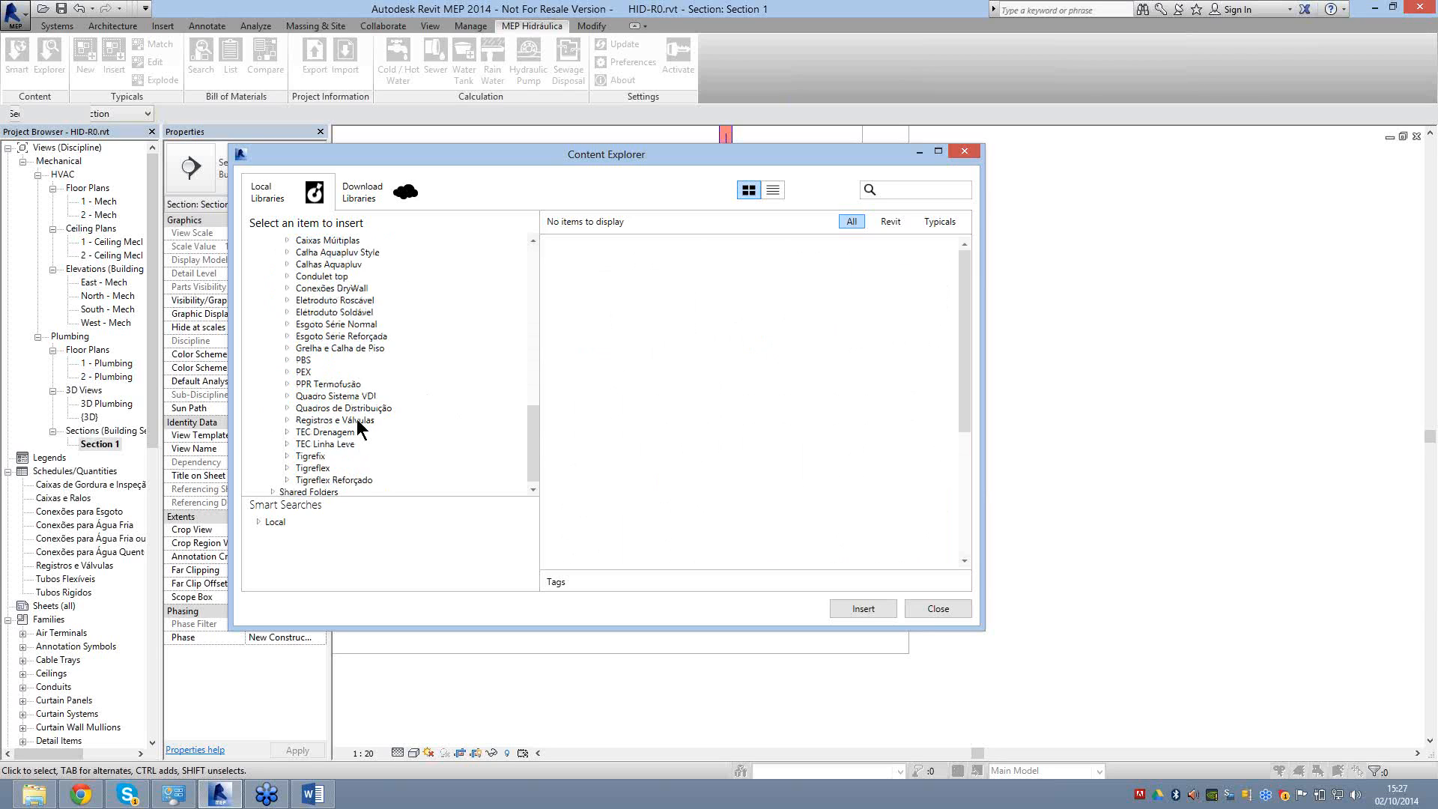
# Check Tigre's Registros e Válvulas library for a foot valve under Válvulas, in the Pé com Crivo category.
pyautogui.doubleClick(308, 421)
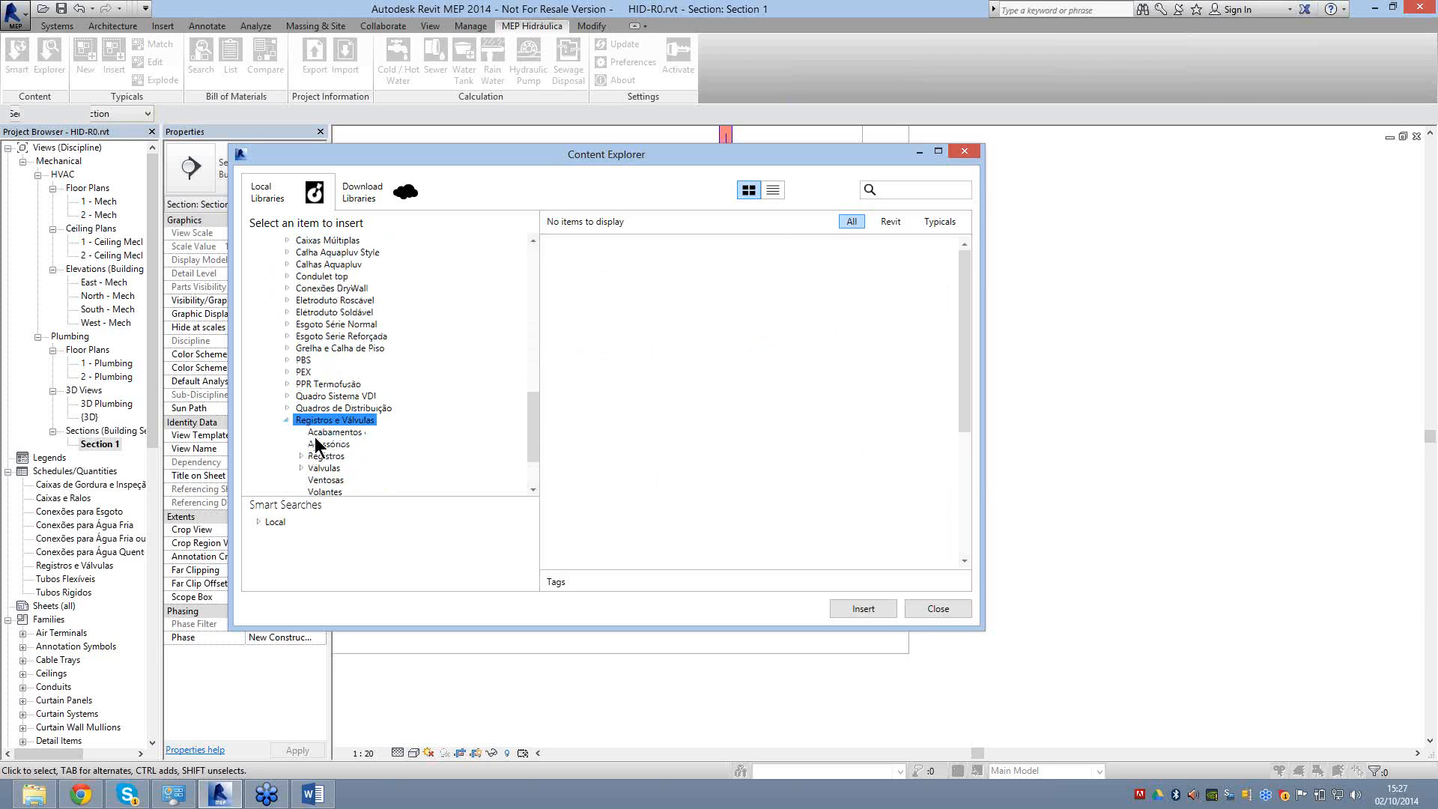
pyautogui.scroll(-2, 315, 437)
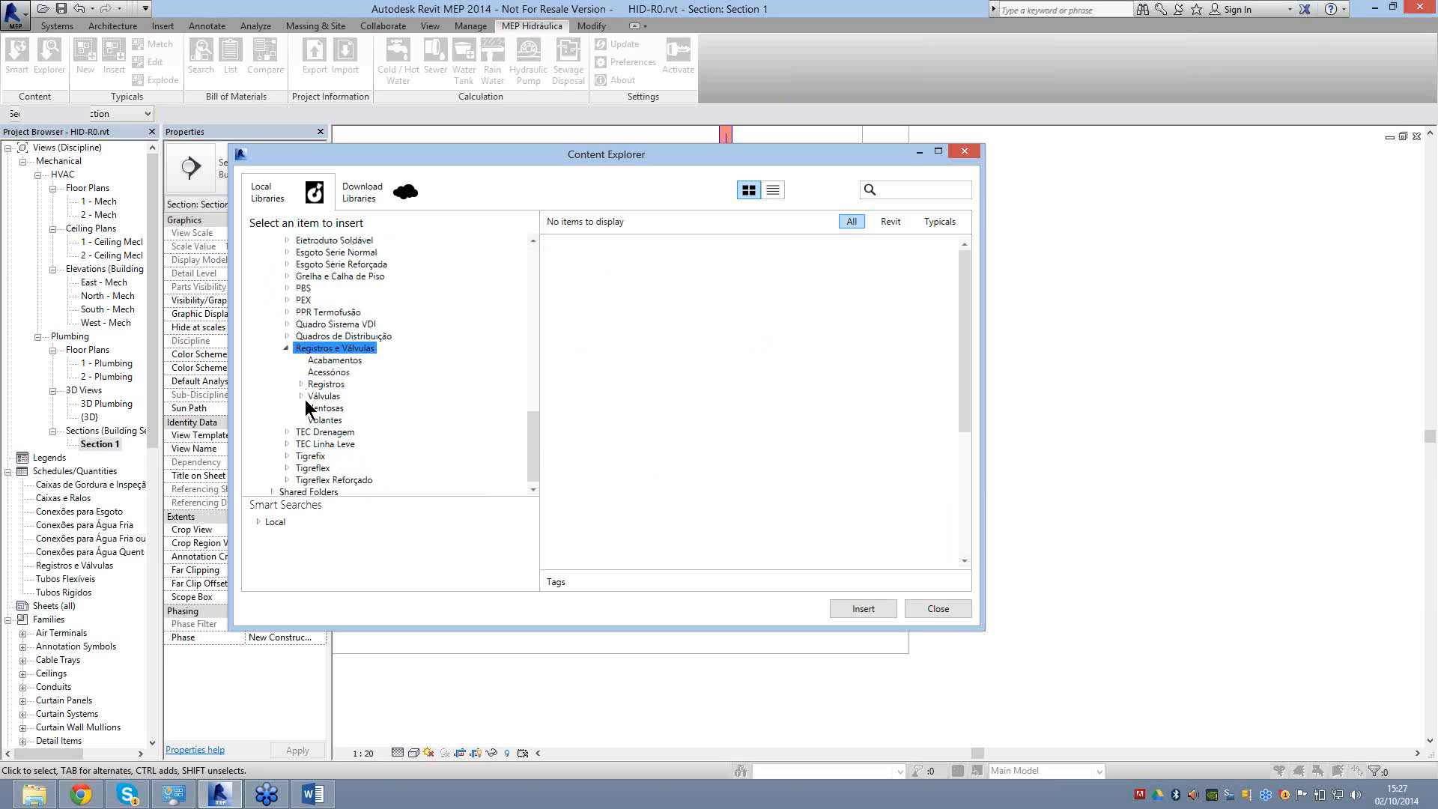
pyautogui.doubleClick(304, 399)
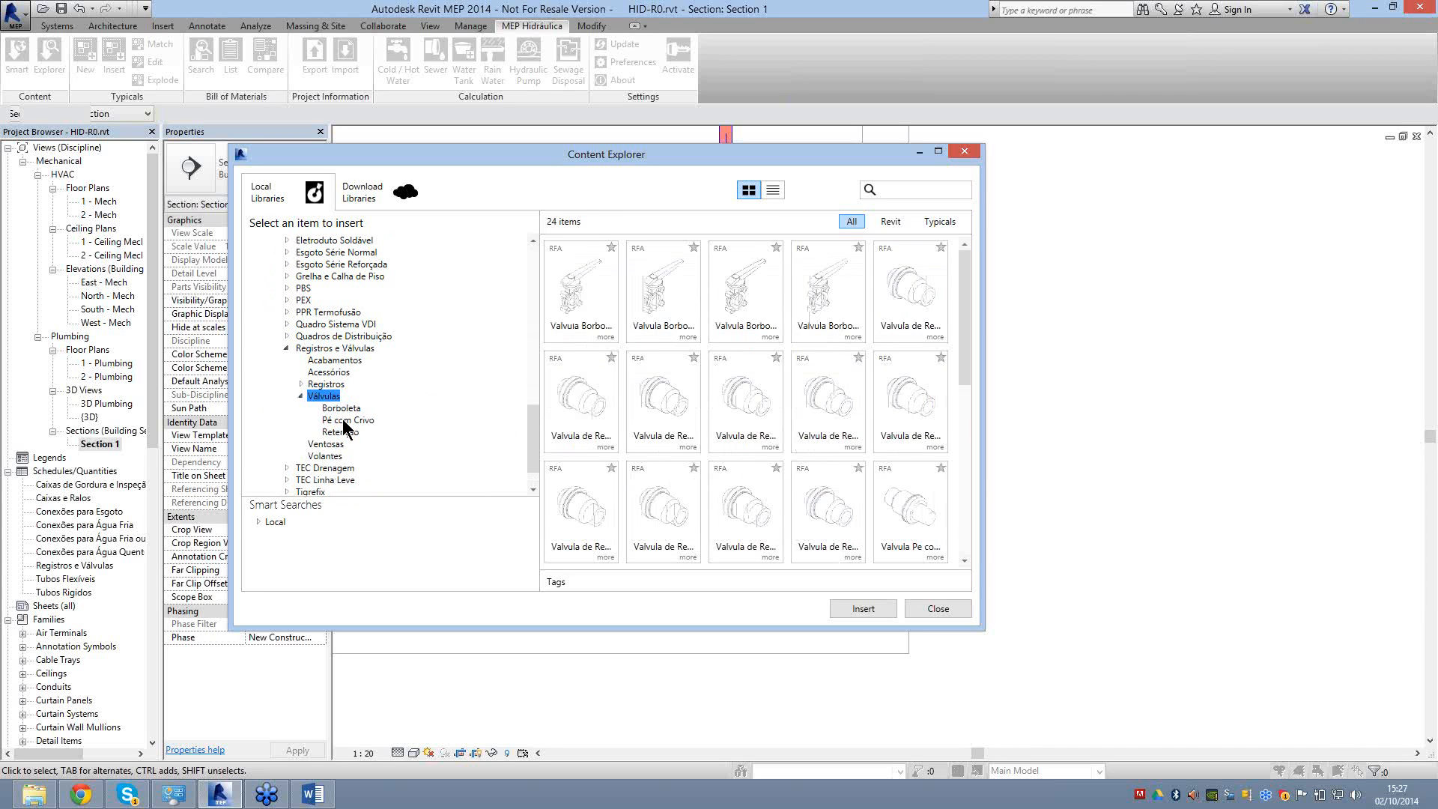
pyautogui.click(344, 420)
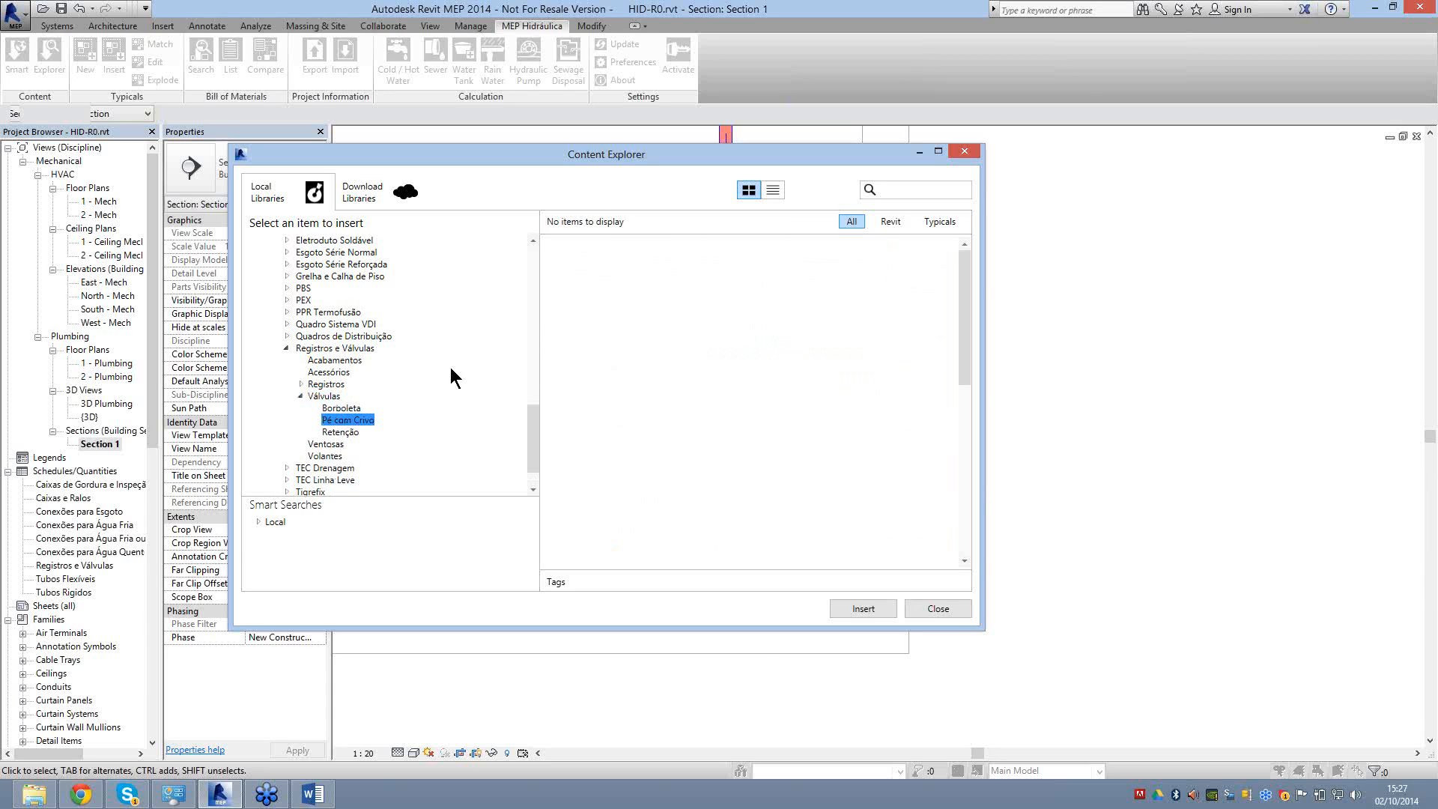
pyautogui.press('Down')
pyautogui.scroll(15, 344, 367)
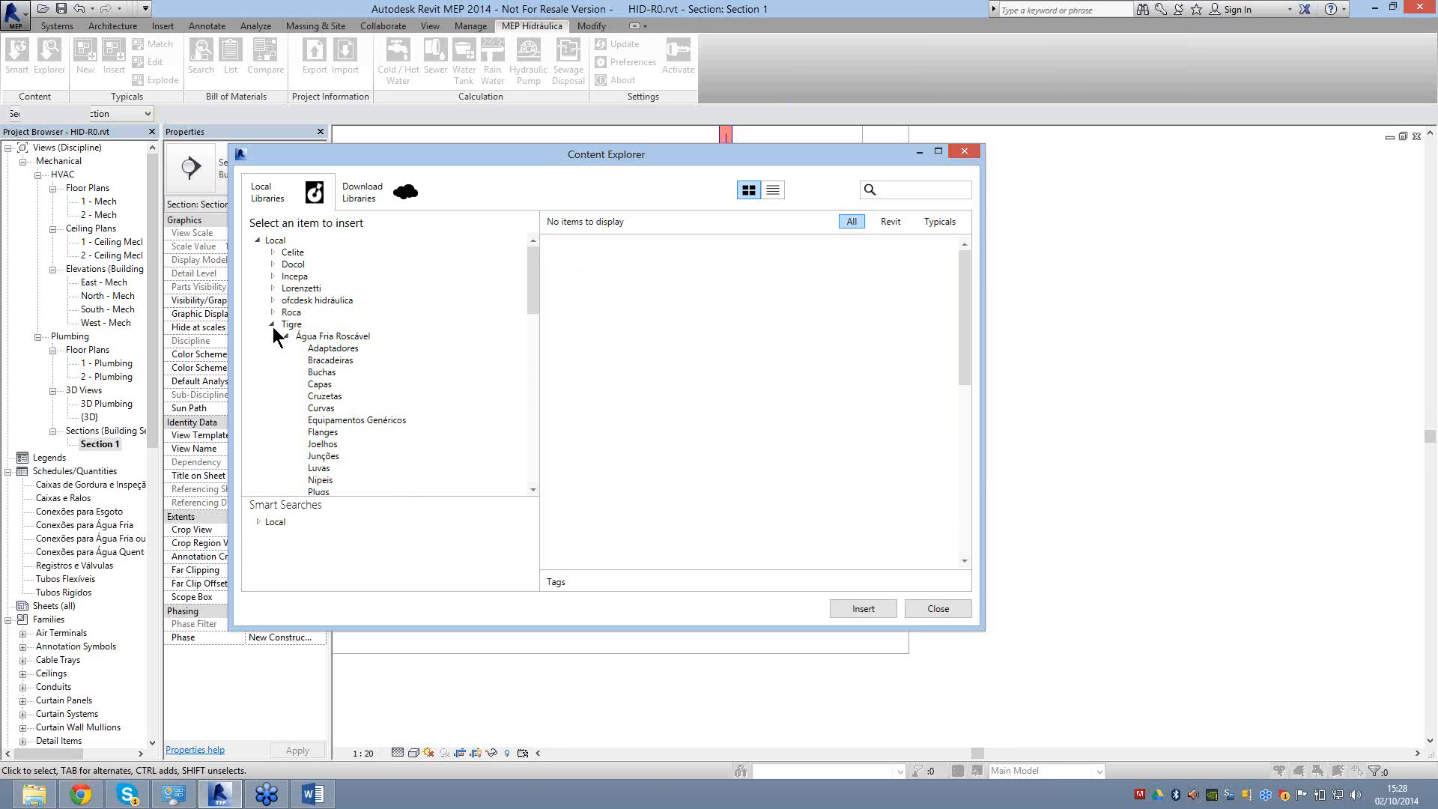
# Insert the 1" Válvula de Sucção from DocolBásicos - Válvulas de Sucção e Retenção at the vertical pipe's lower end.
pyautogui.click(271, 264)
pyautogui.scroll(-1, 274, 339)
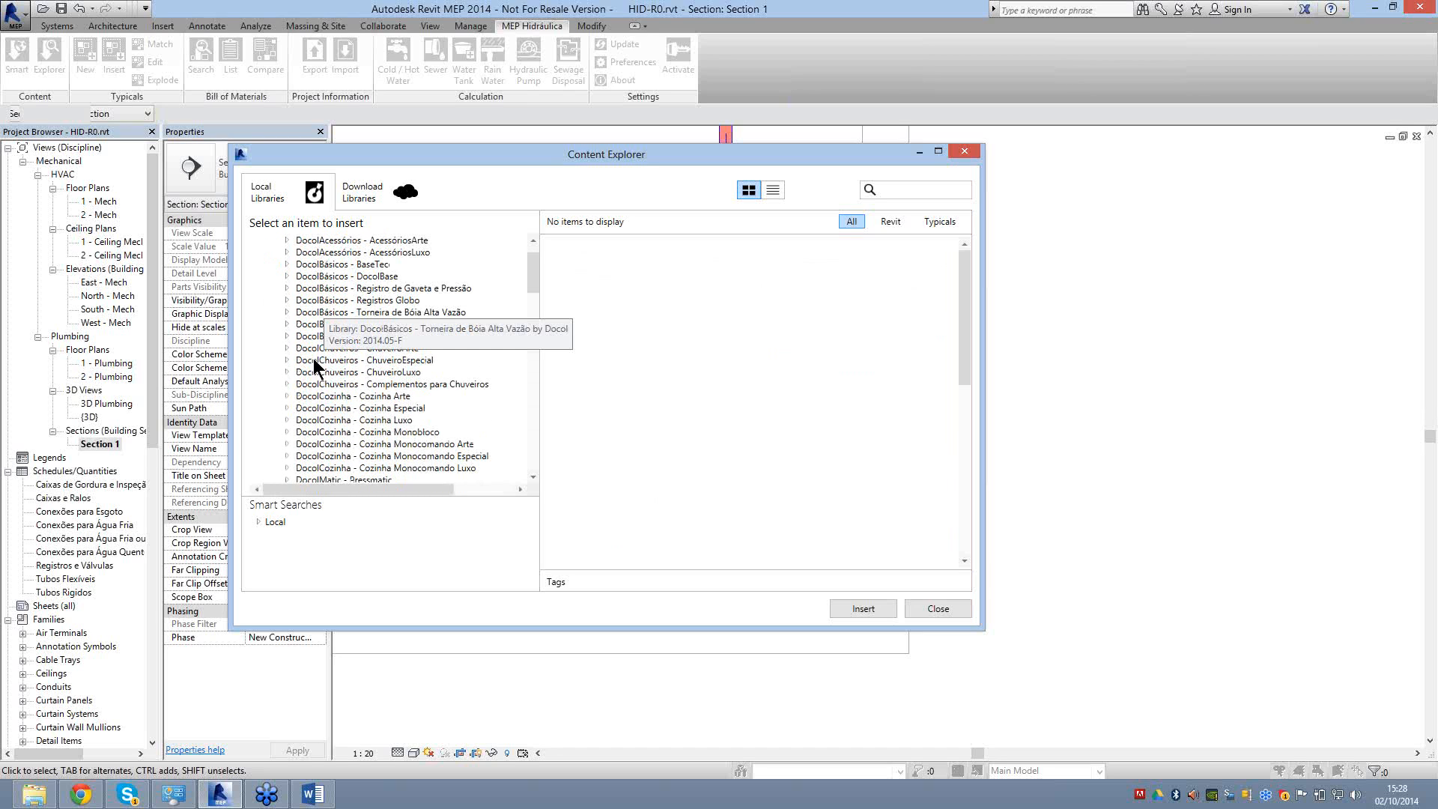
pyautogui.click(321, 338)
pyautogui.click(286, 337)
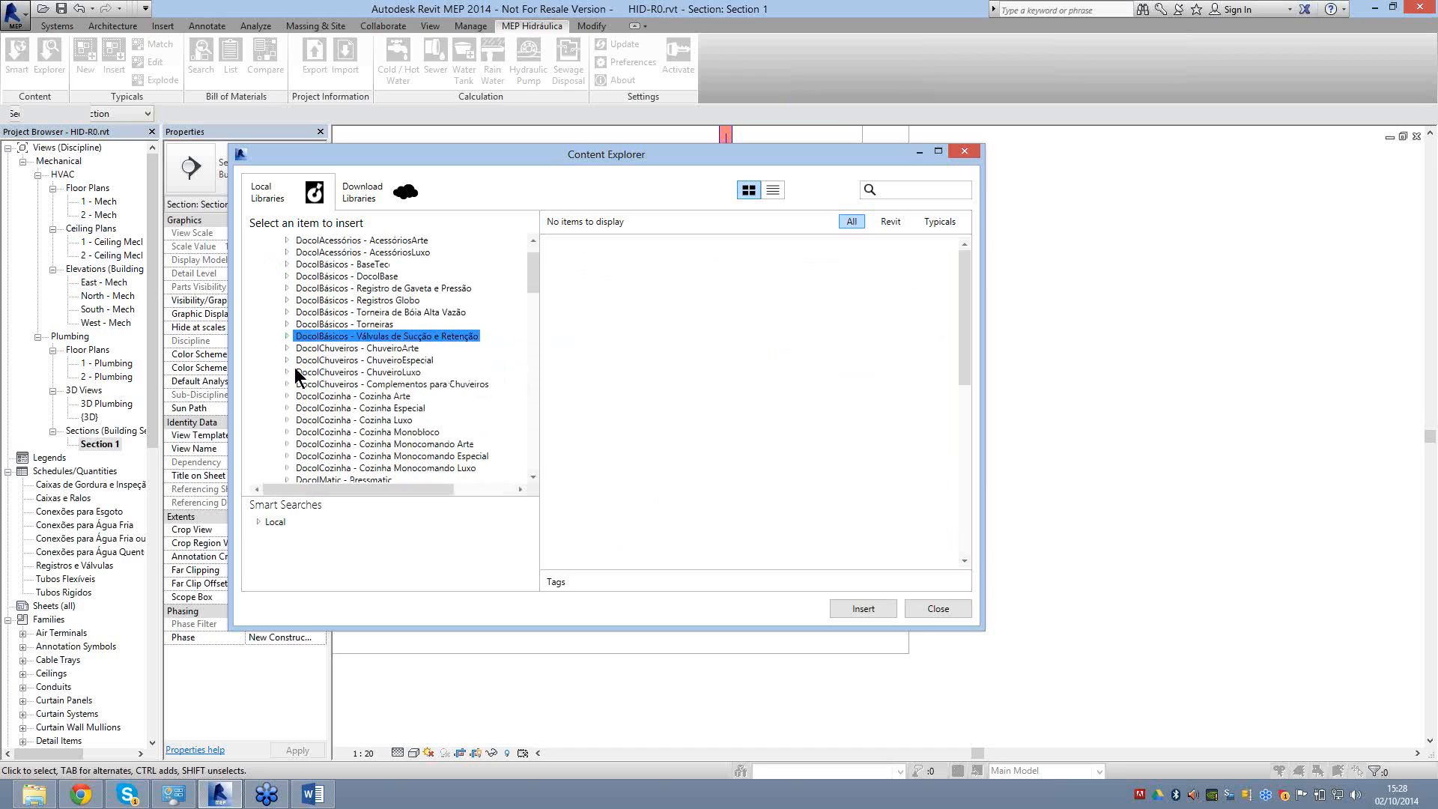
pyautogui.click(330, 384)
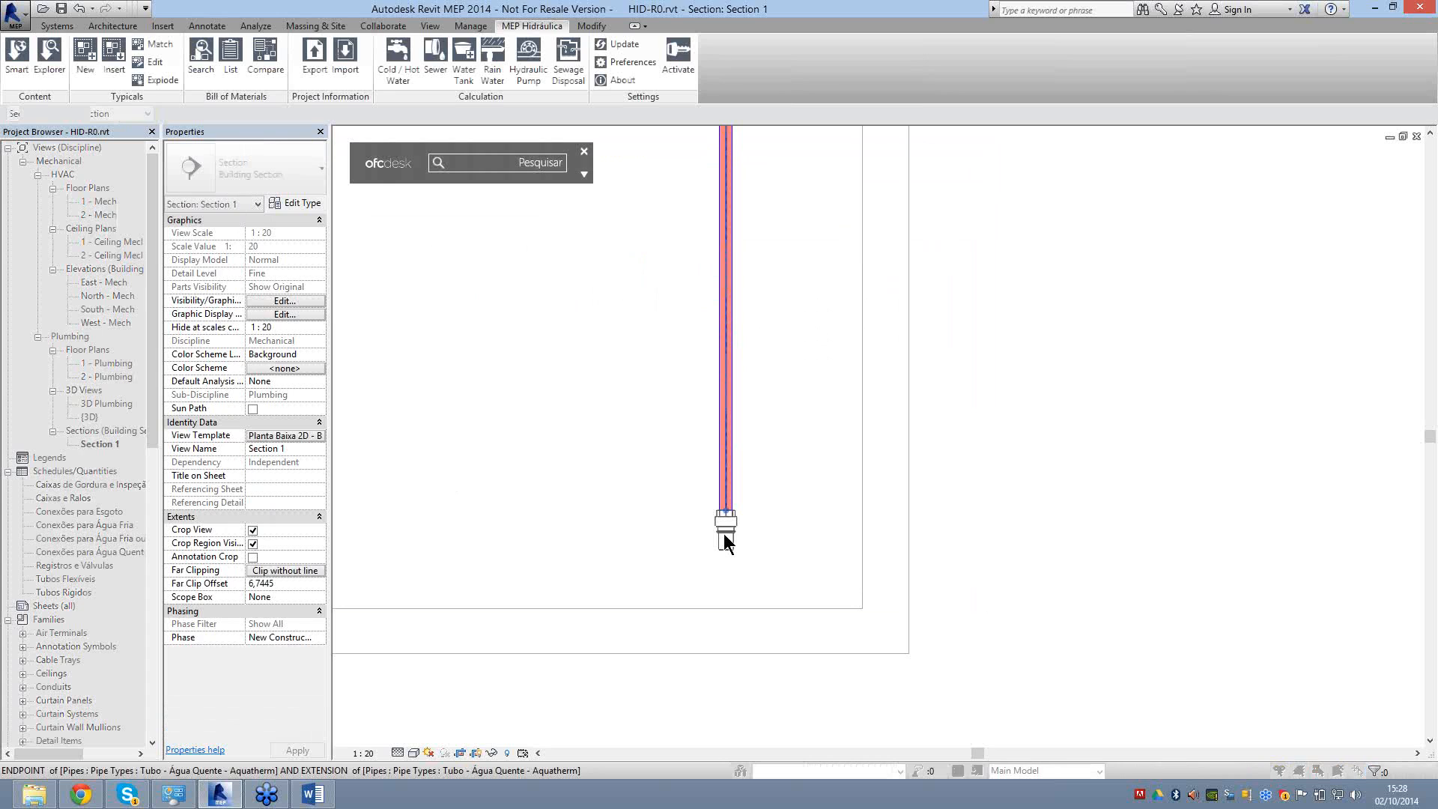
pyautogui.click(723, 533)
# Position the suction valve below the vertical pipe on the same axis, leaving a gap for a connector.
pyautogui.scroll(3, 723, 533)
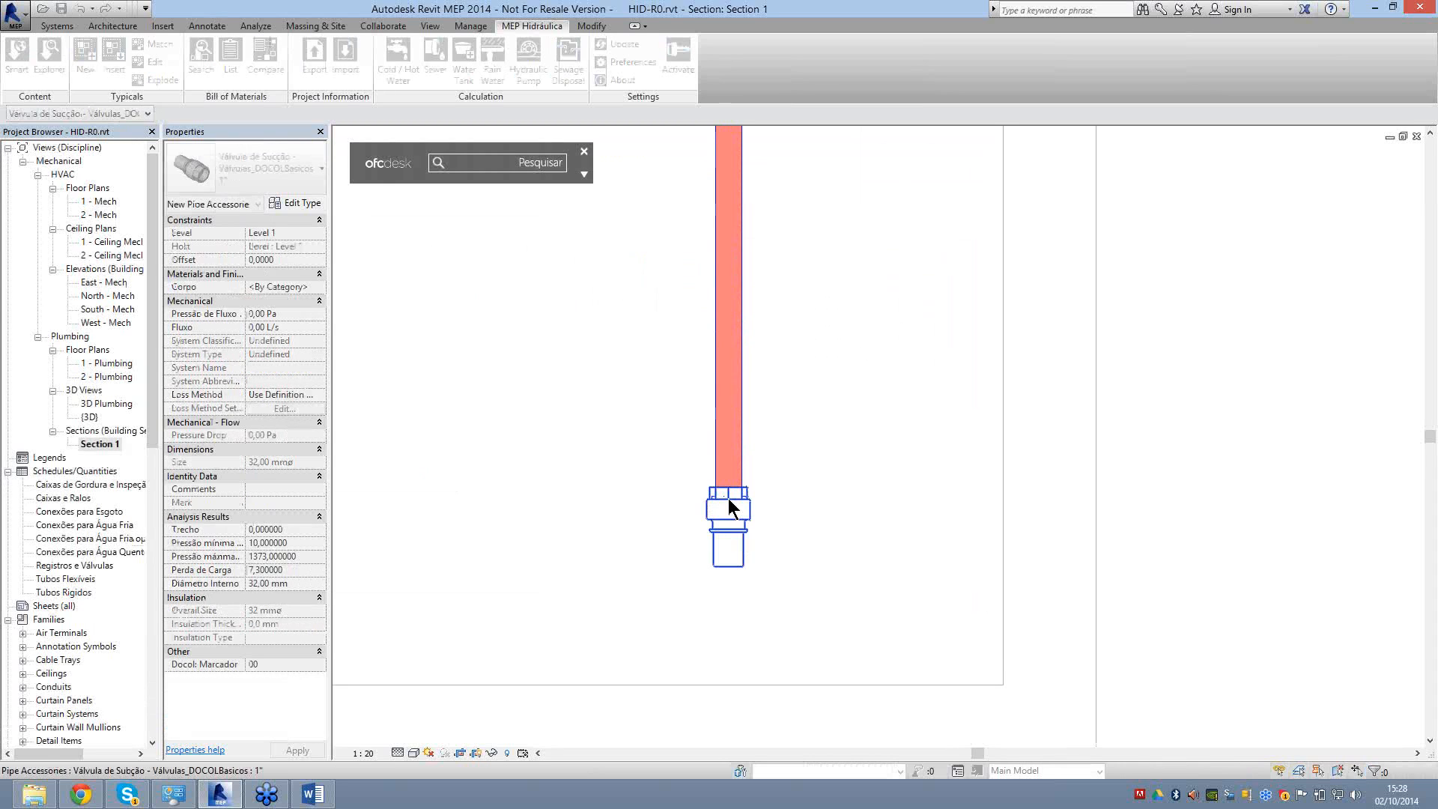
pyautogui.moveTo(728, 498); pyautogui.dragTo(678, 393)
pyautogui.click(687, 551)
pyautogui.scroll(-4, 687, 551)
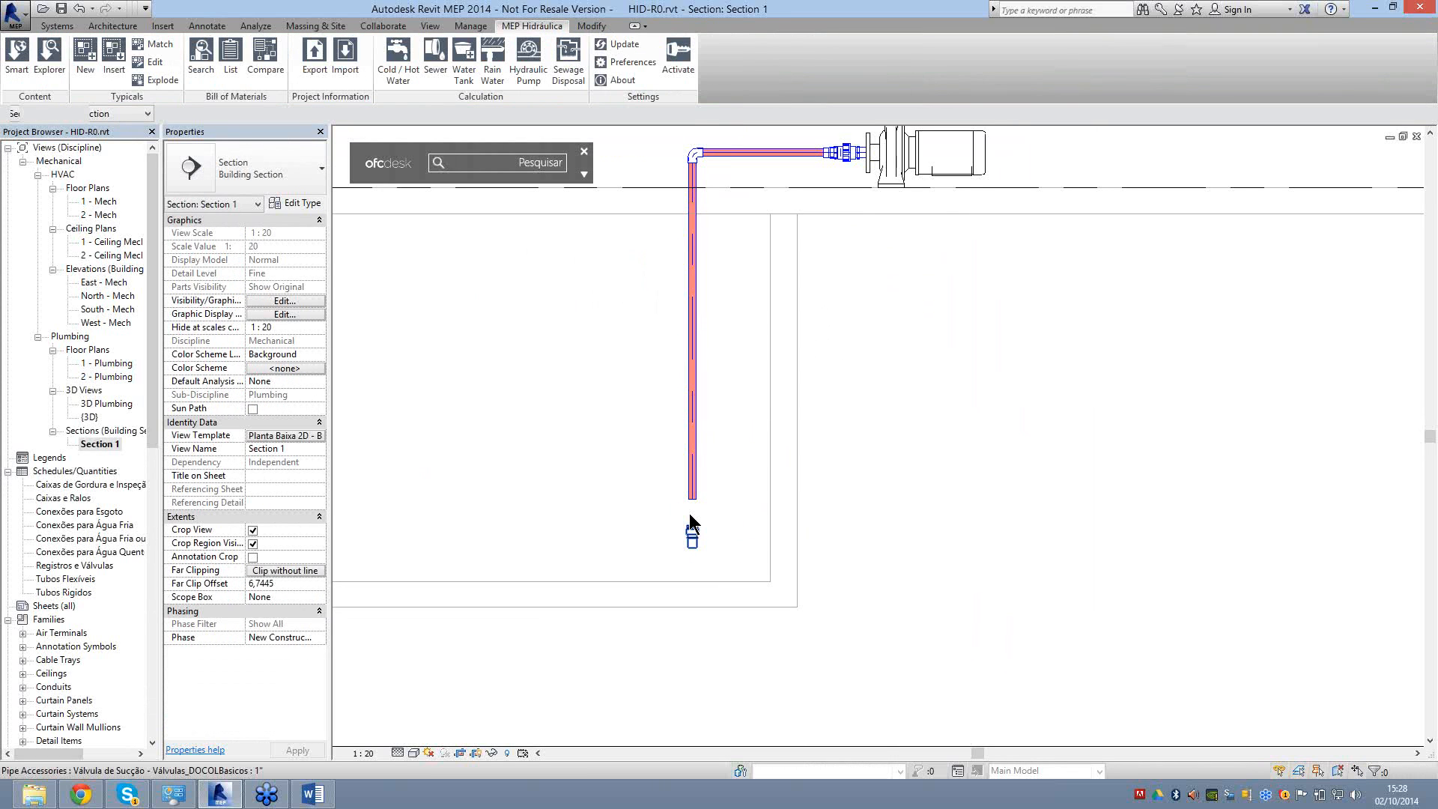
pyautogui.scroll(5, 689, 513)
# Create another Aquatherm connector like the one at the pump and place it on top of the suction valve.
pyautogui.click(96, 64)
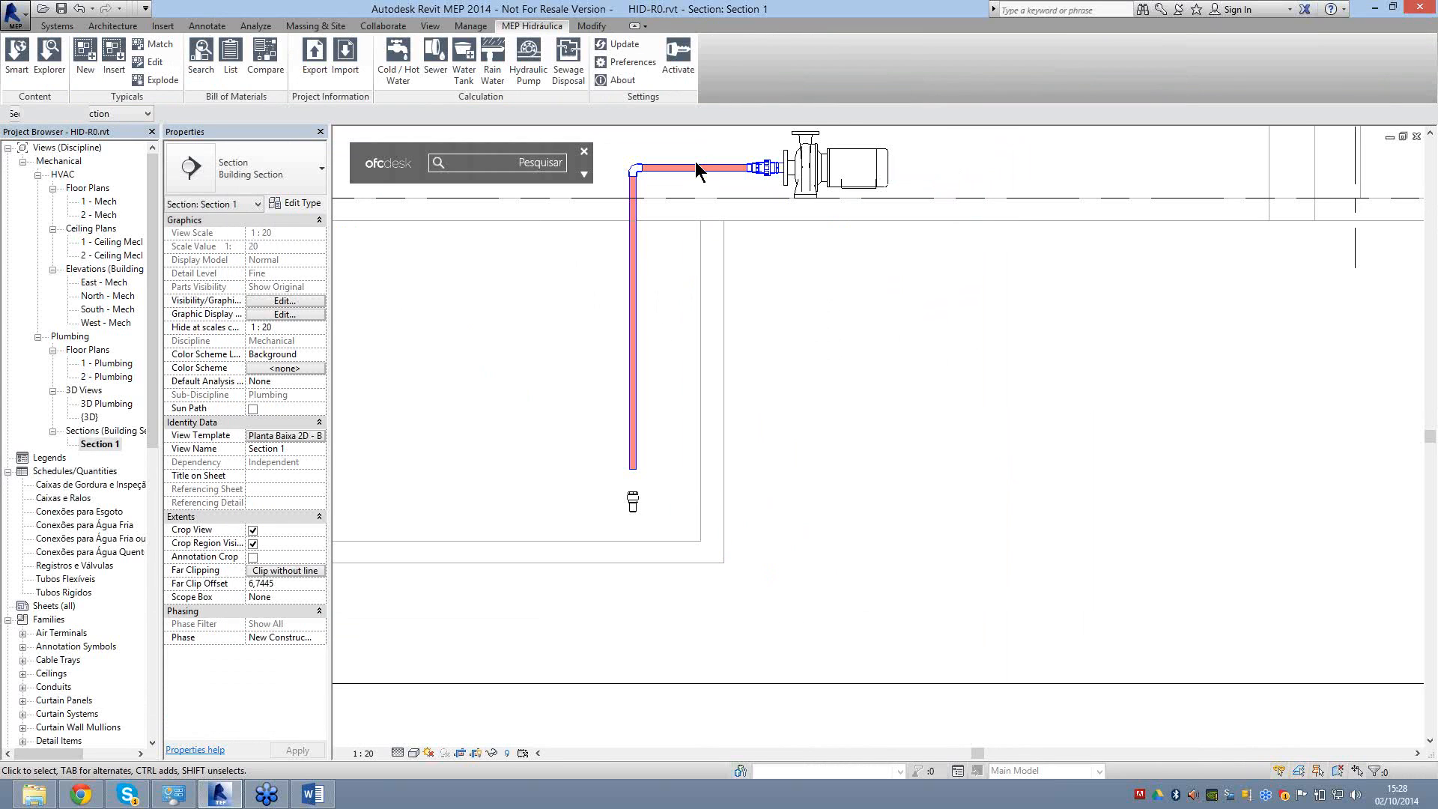
pyautogui.scroll(5, 696, 161)
pyautogui.rightClick(717, 165)
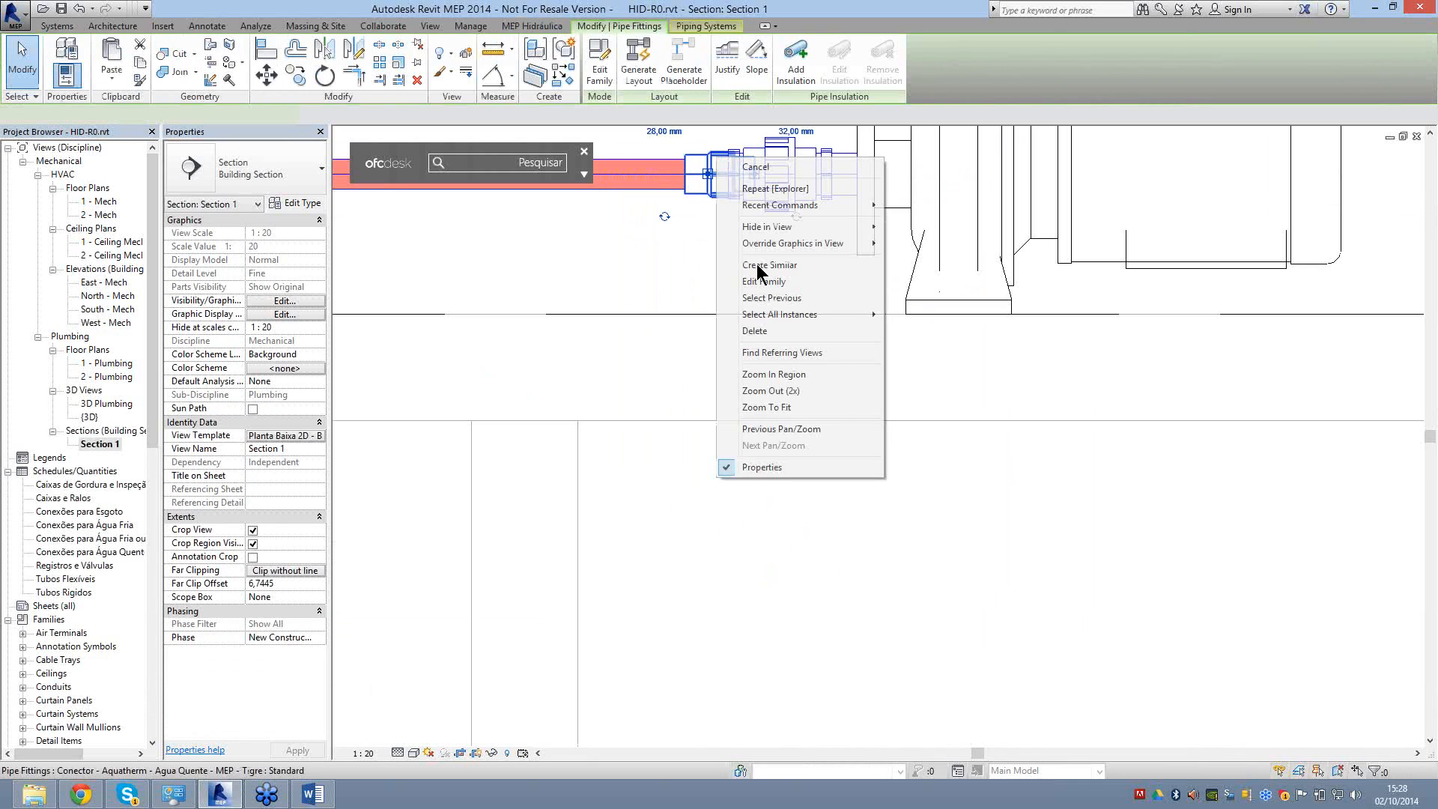
pyautogui.click(758, 267)
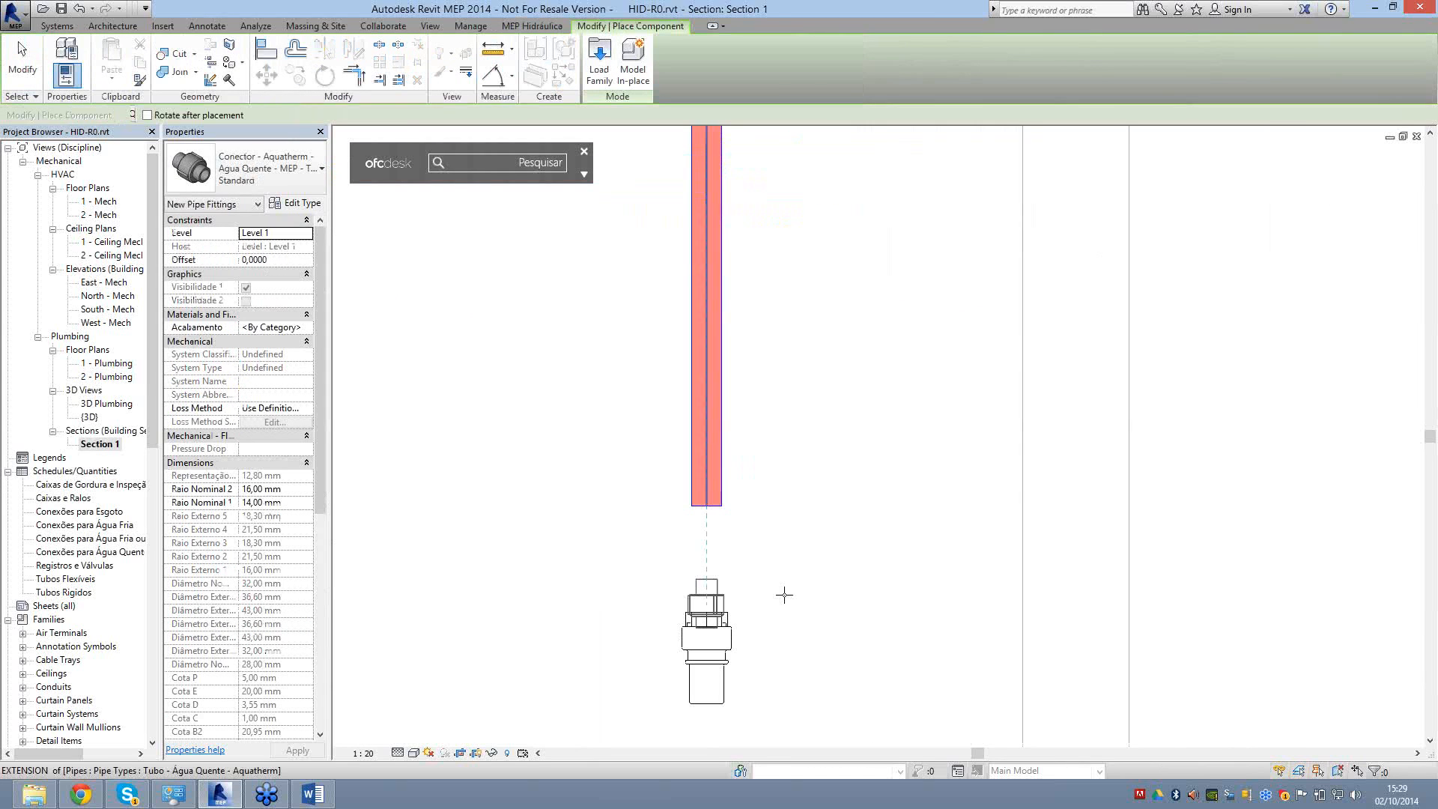
# Set the new connector's valve-side diameter to 32 mm and extend the vertical pipe's free end down to the connector.
pyautogui.click(756, 512)
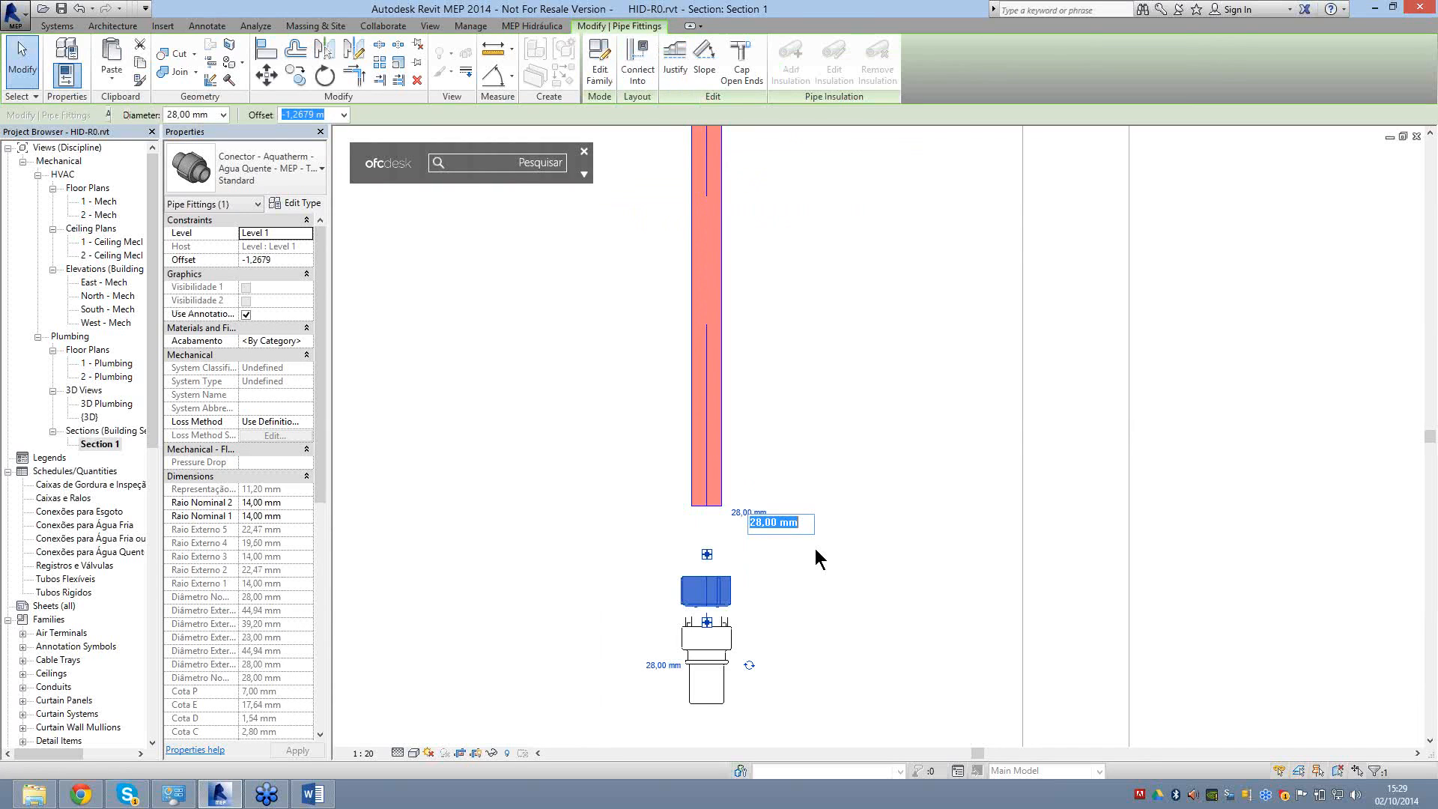
pyautogui.click(664, 665)
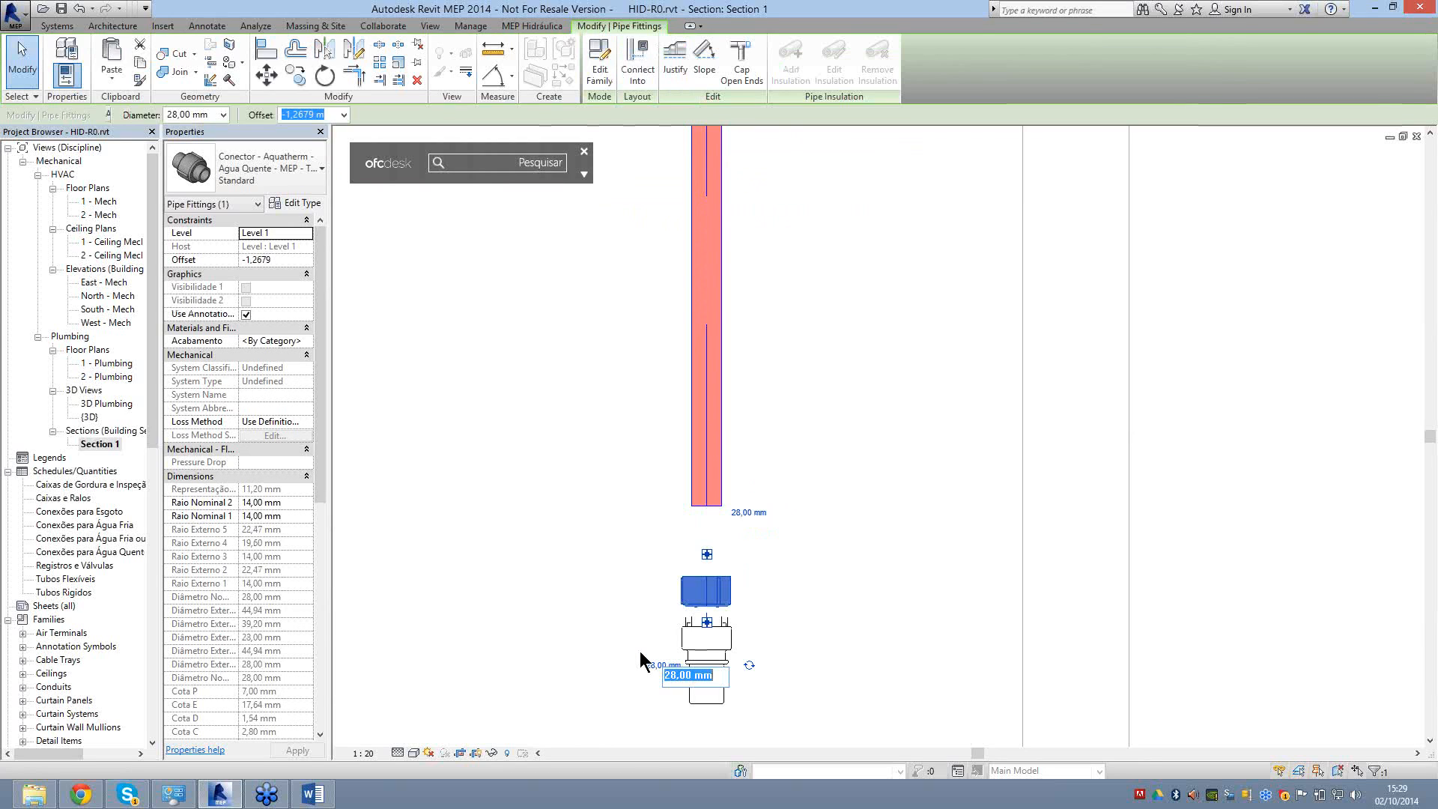
pyautogui.write('32')
pyautogui.press('Return')
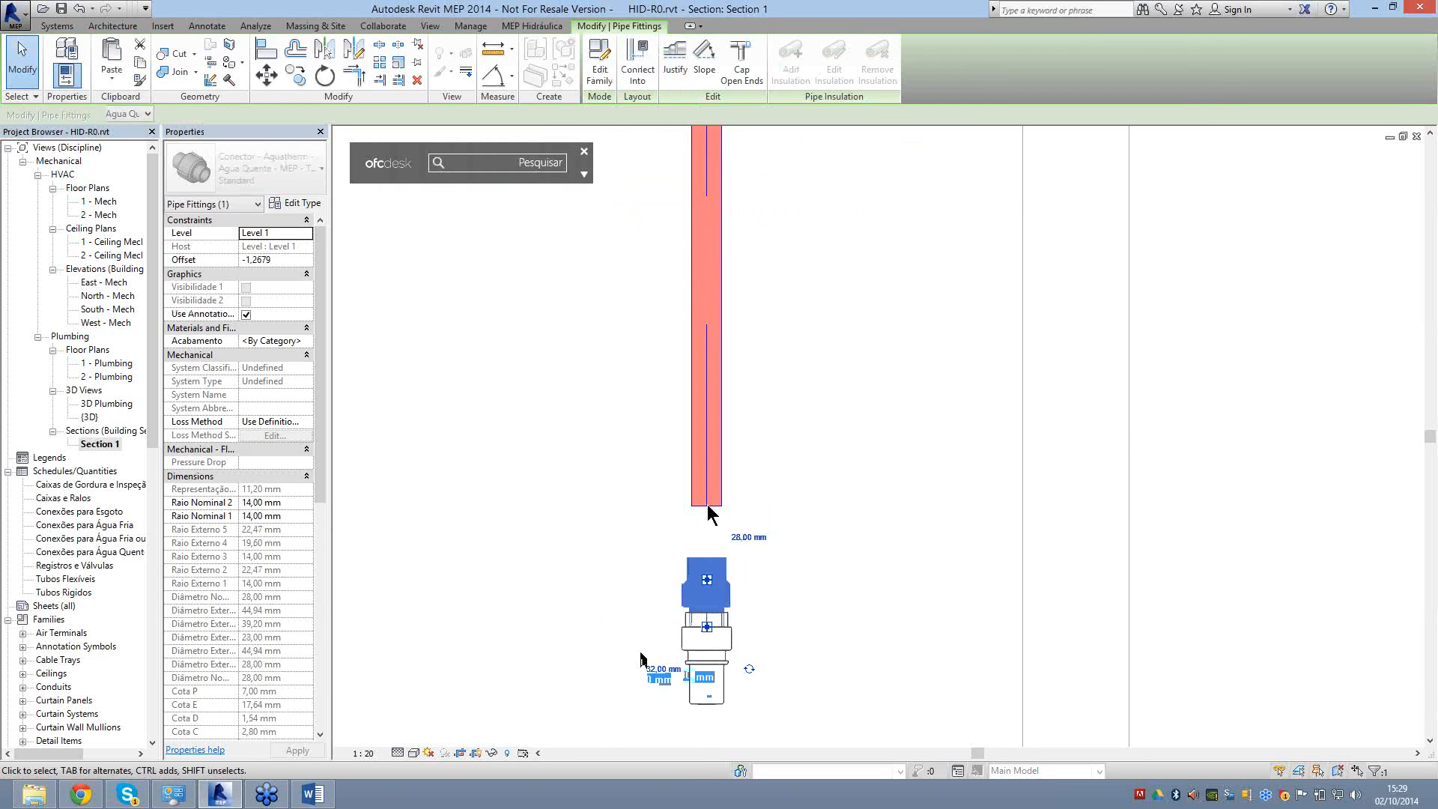
pyautogui.click(707, 504)
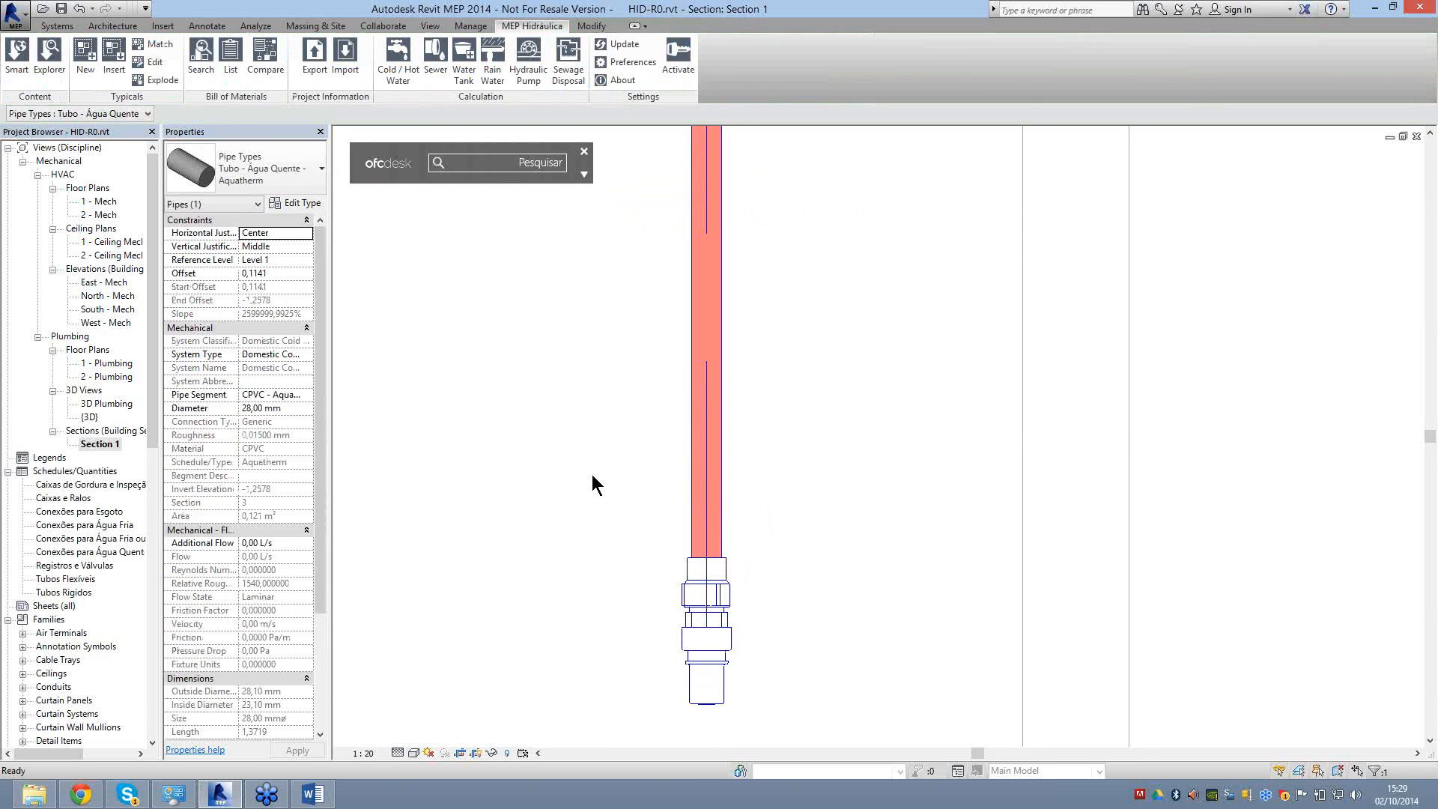
# Insert the Nipel fitting from the Tigre Água Fria Roscável library onto the pump's upper 25 mm outlet.
pyautogui.scroll(-7, 628, 434)
pyautogui.moveTo(822, 135); pyautogui.dragTo(707, 374, button='middle')
pyautogui.scroll(2, 707, 373)
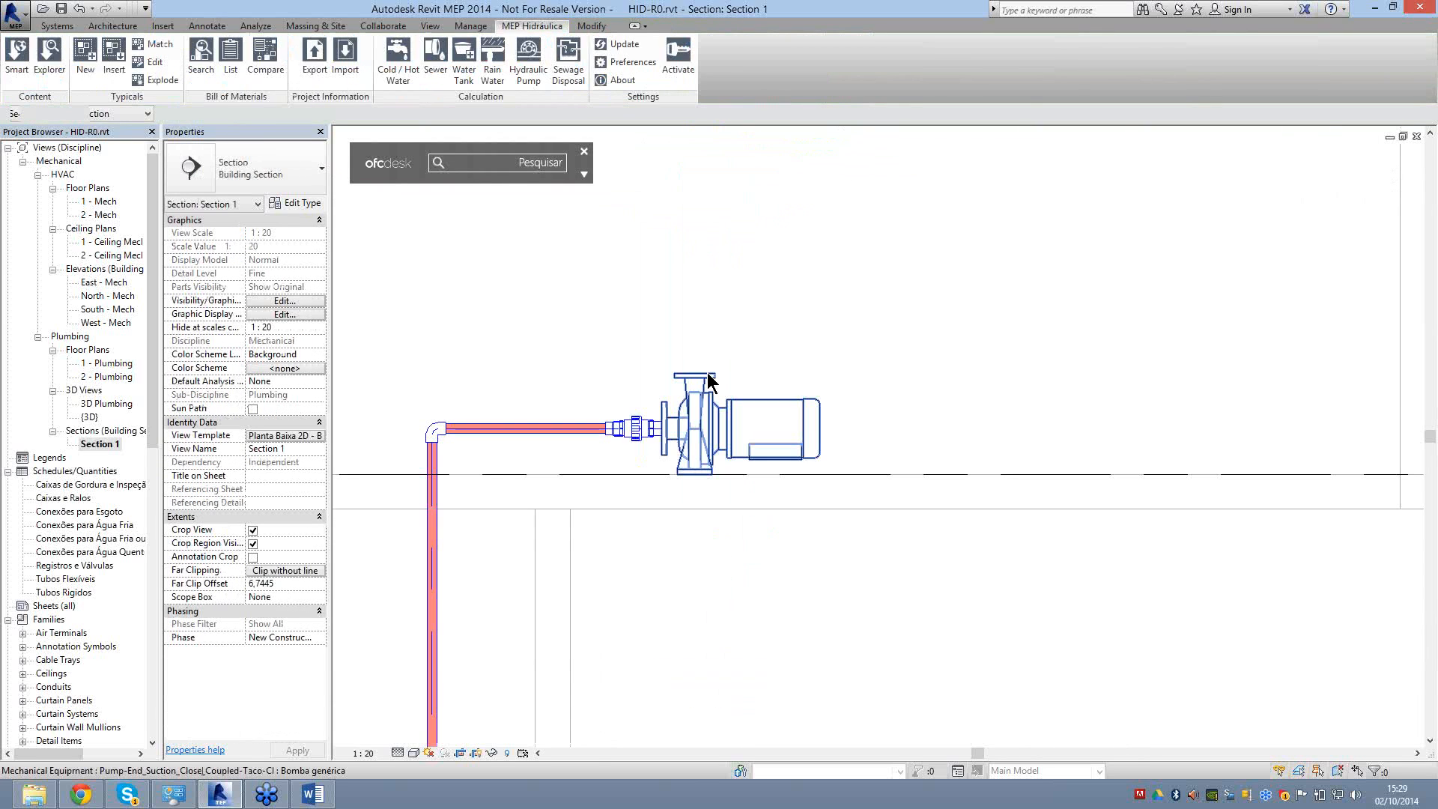
pyautogui.scroll(2, 707, 381)
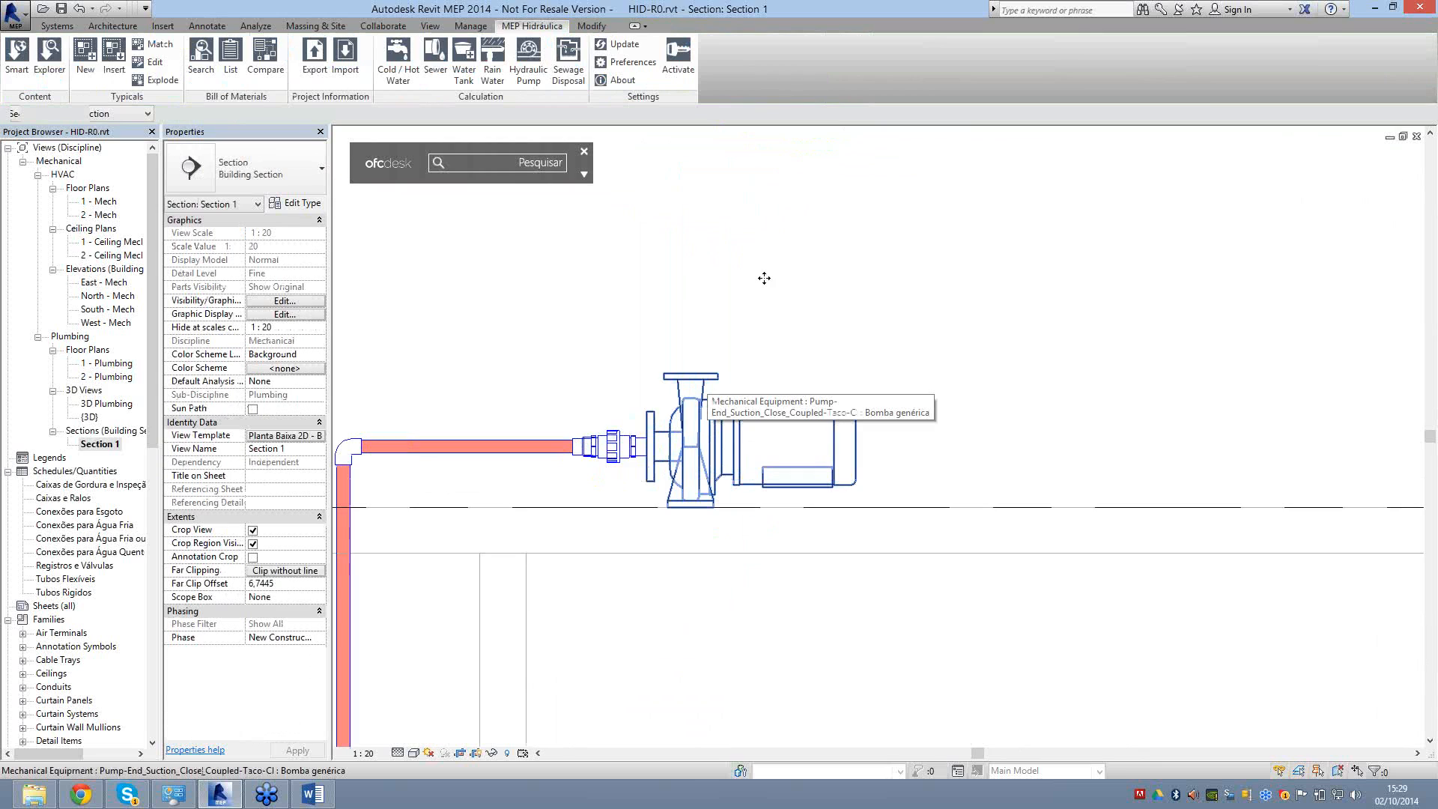
pyautogui.click(763, 278)
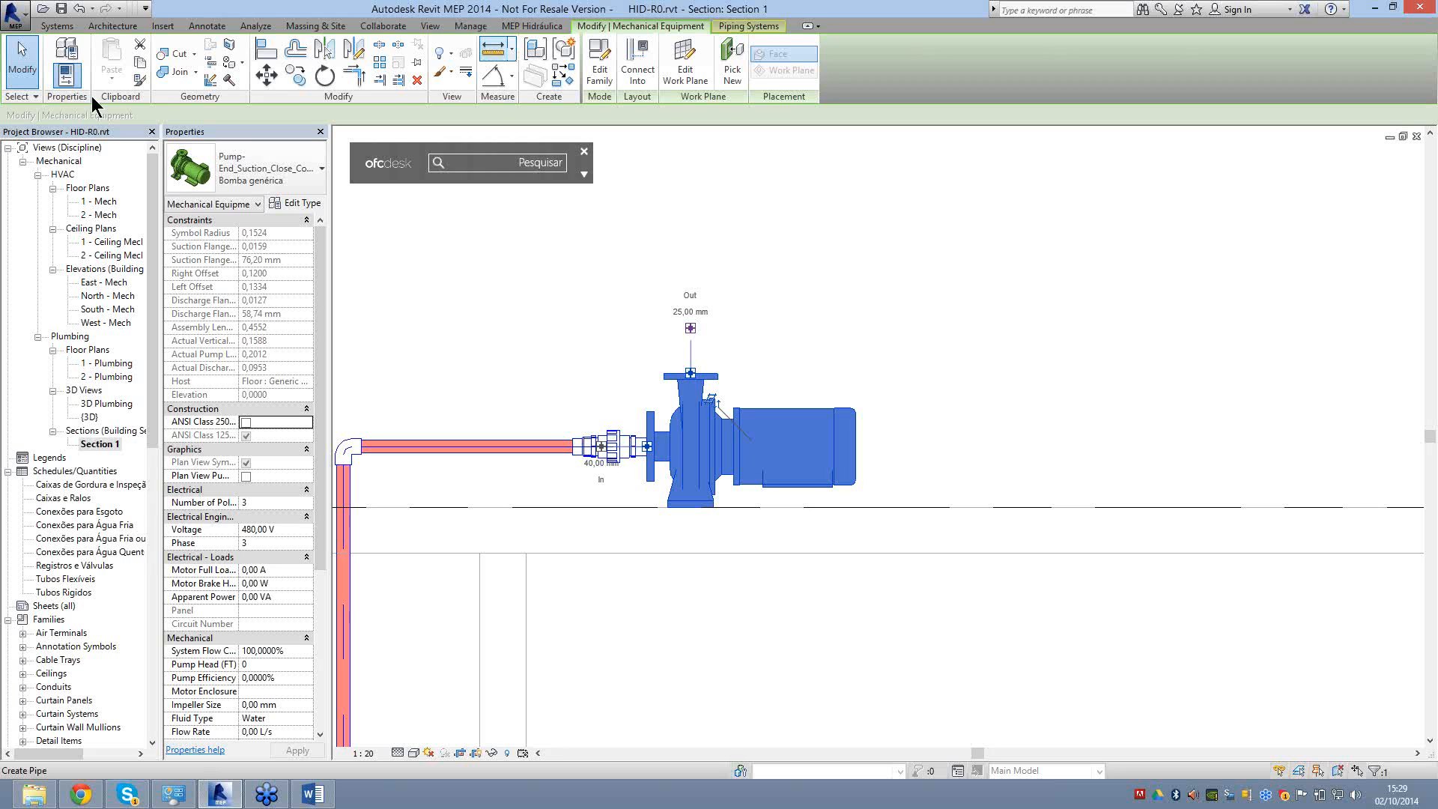
pyautogui.click(532, 25)
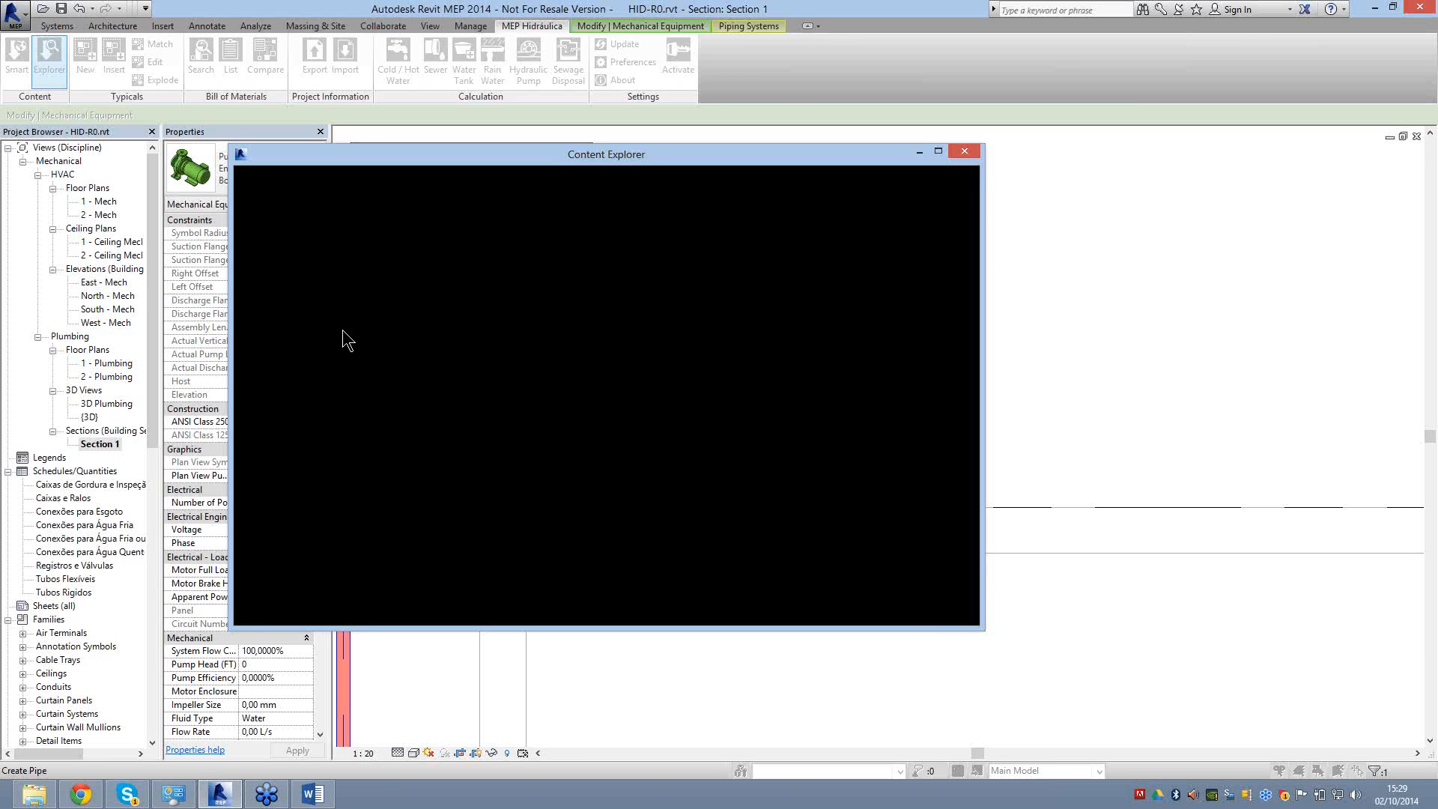
pyautogui.click(272, 264)
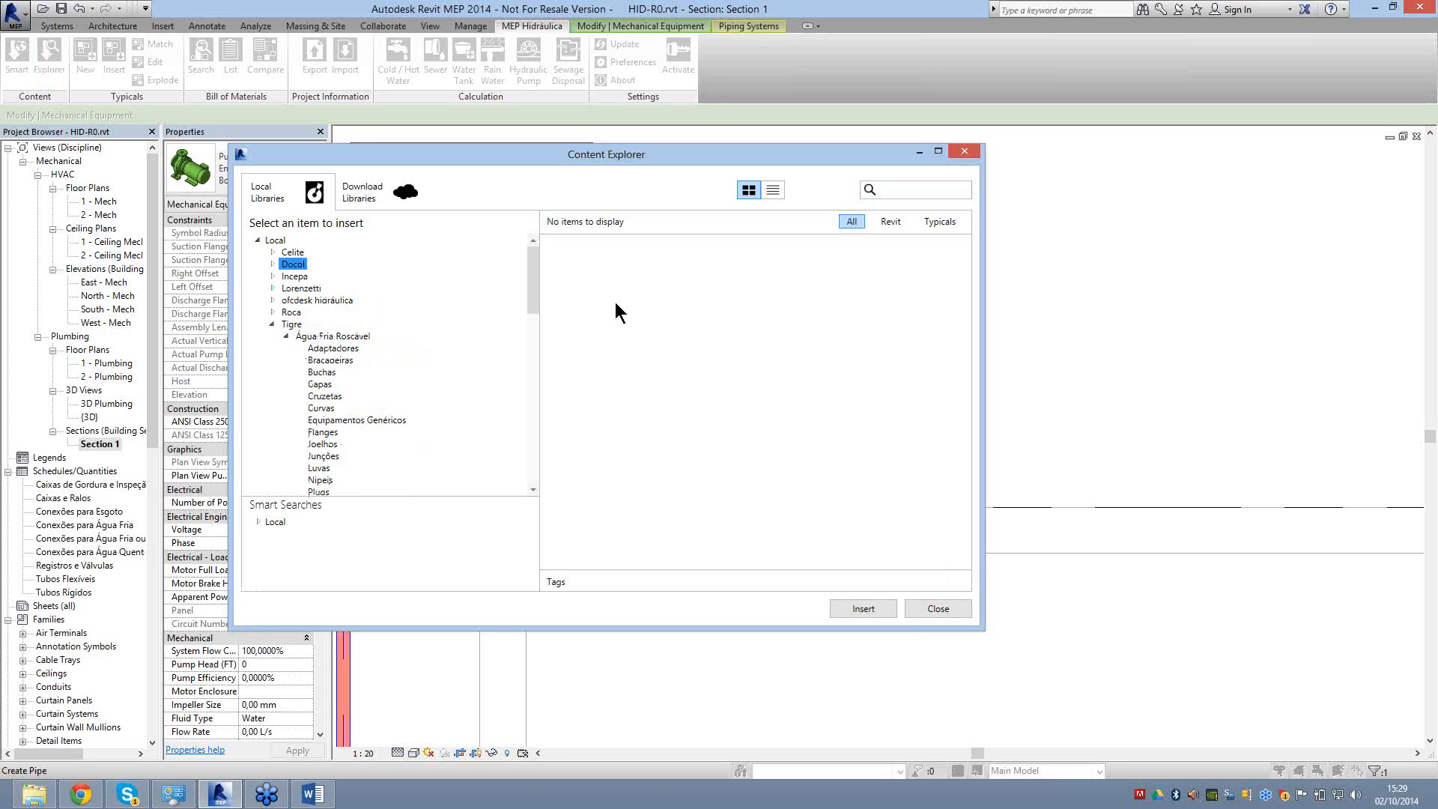
pyautogui.click(603, 322)
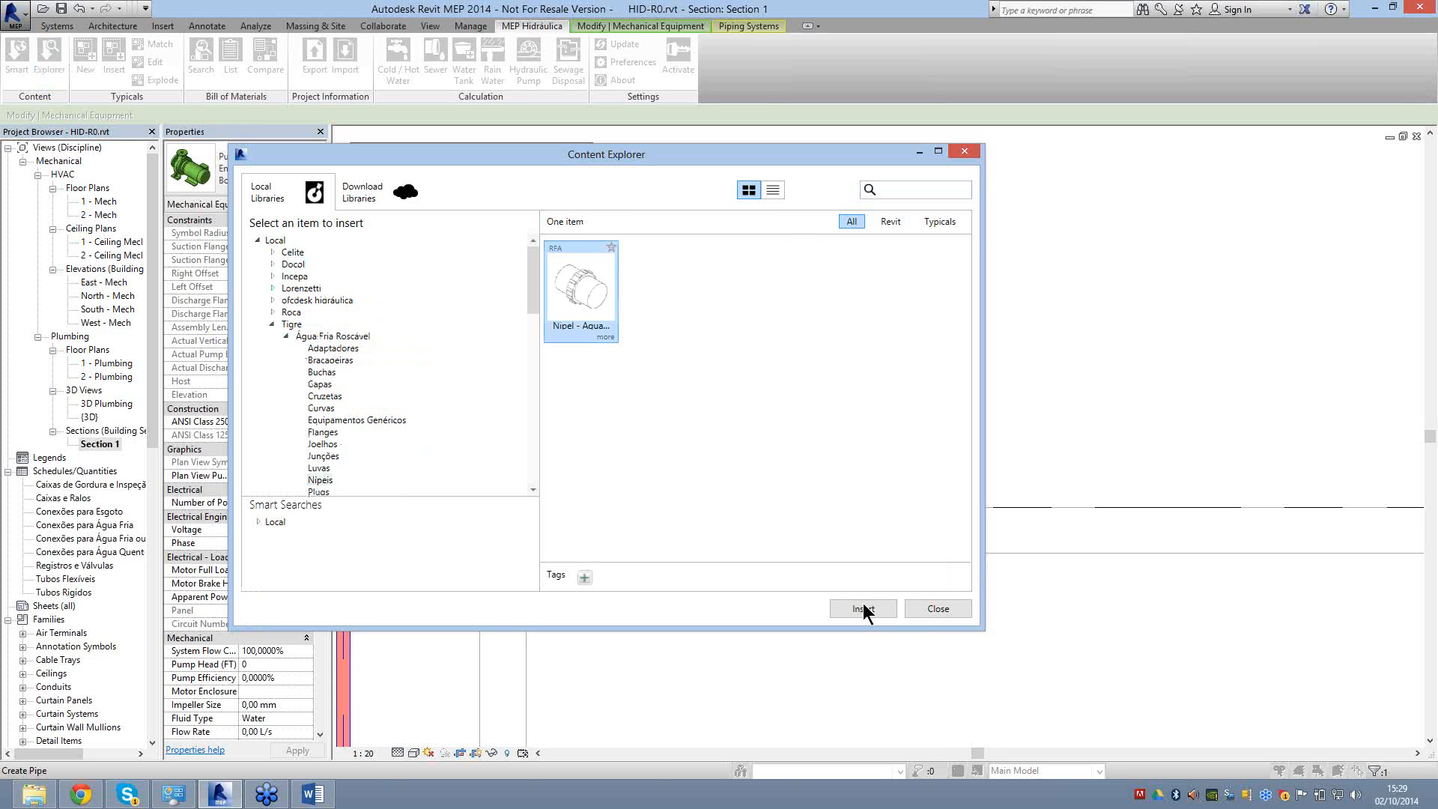
pyautogui.click(862, 607)
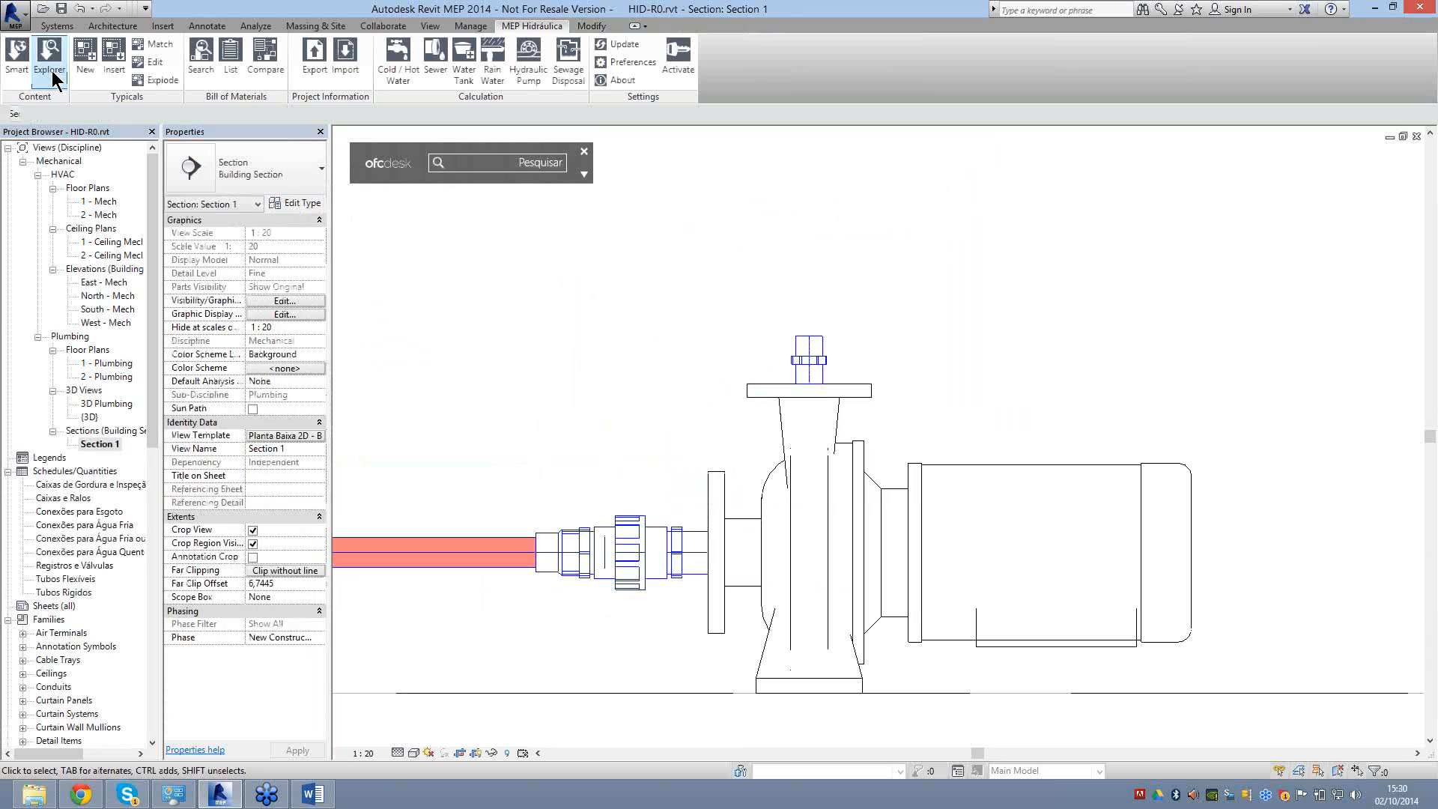
# Create another threaded Tigre union like the one on the suction side and place it on top of the outlet nipple.
pyautogui.rightClick(615, 552)
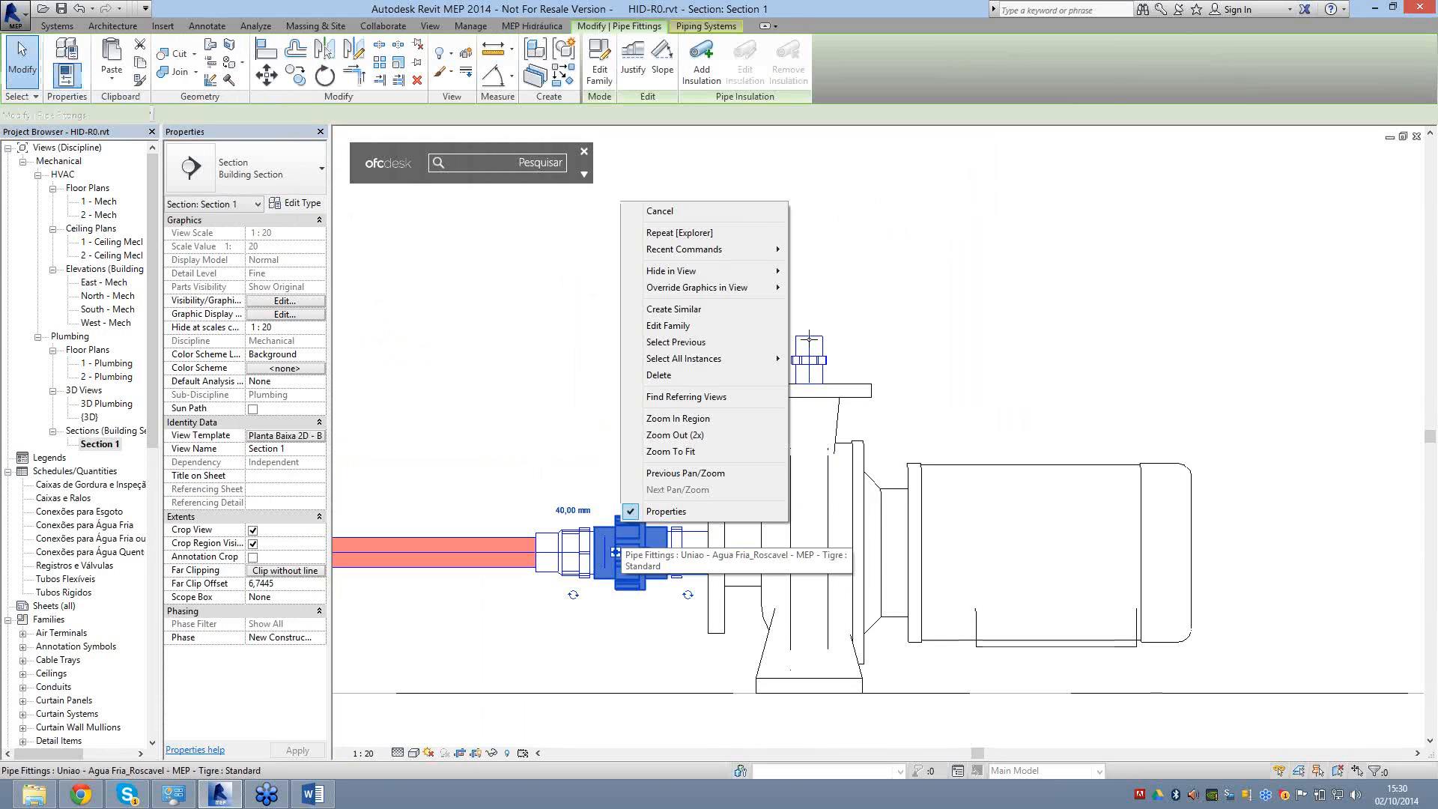
pyautogui.click(673, 308)
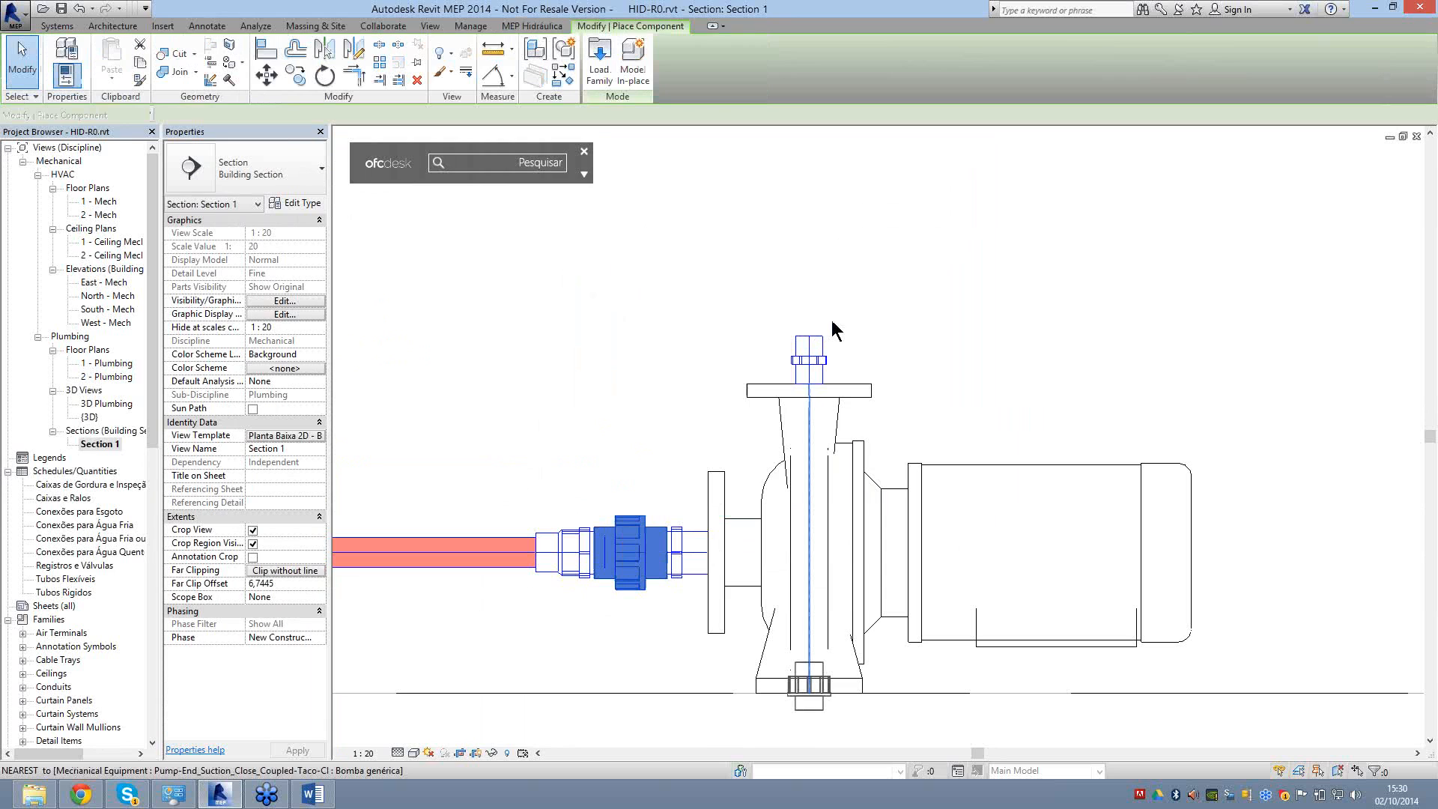
pyautogui.click(834, 330)
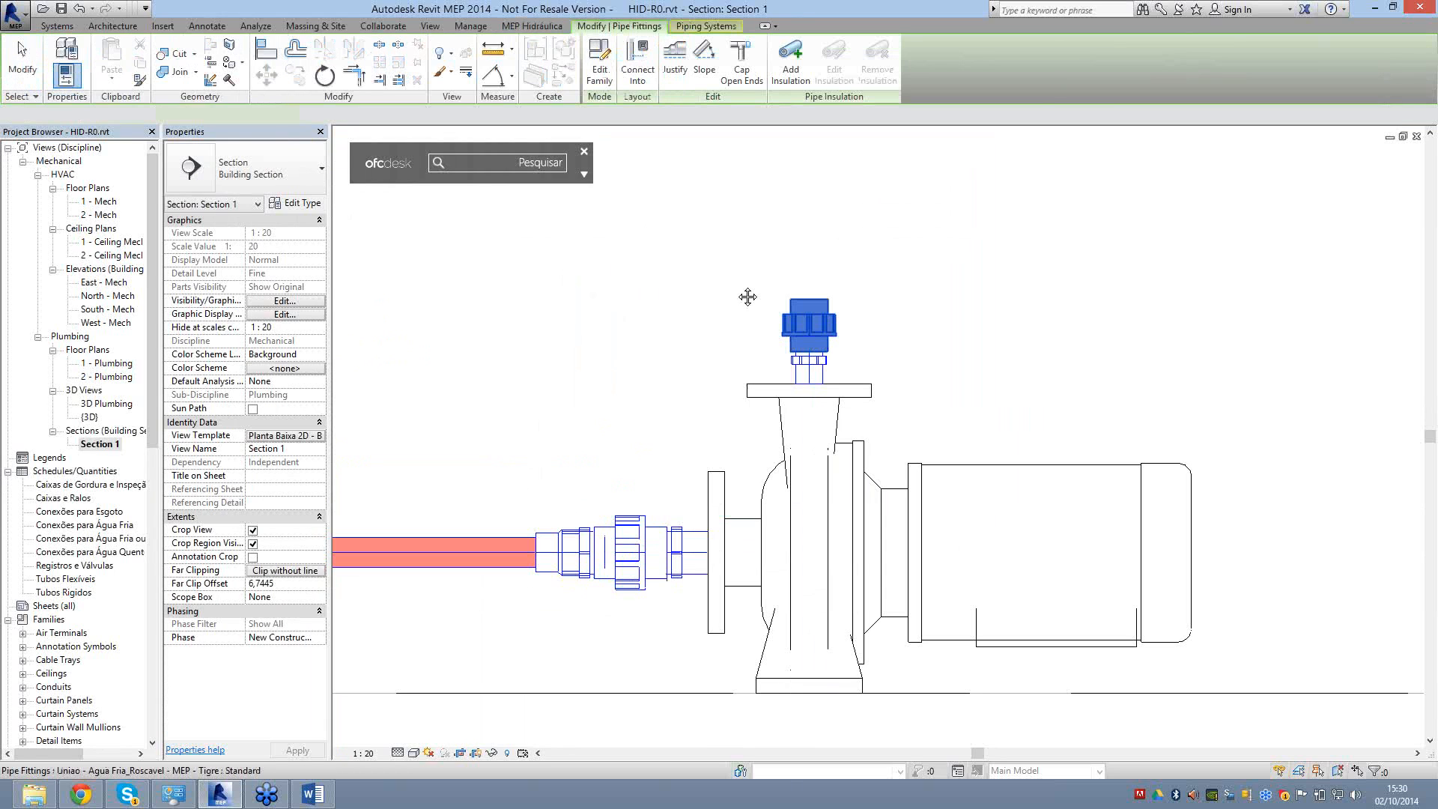
pyautogui.moveTo(747, 297); pyautogui.dragTo(708, 374, button='middle')
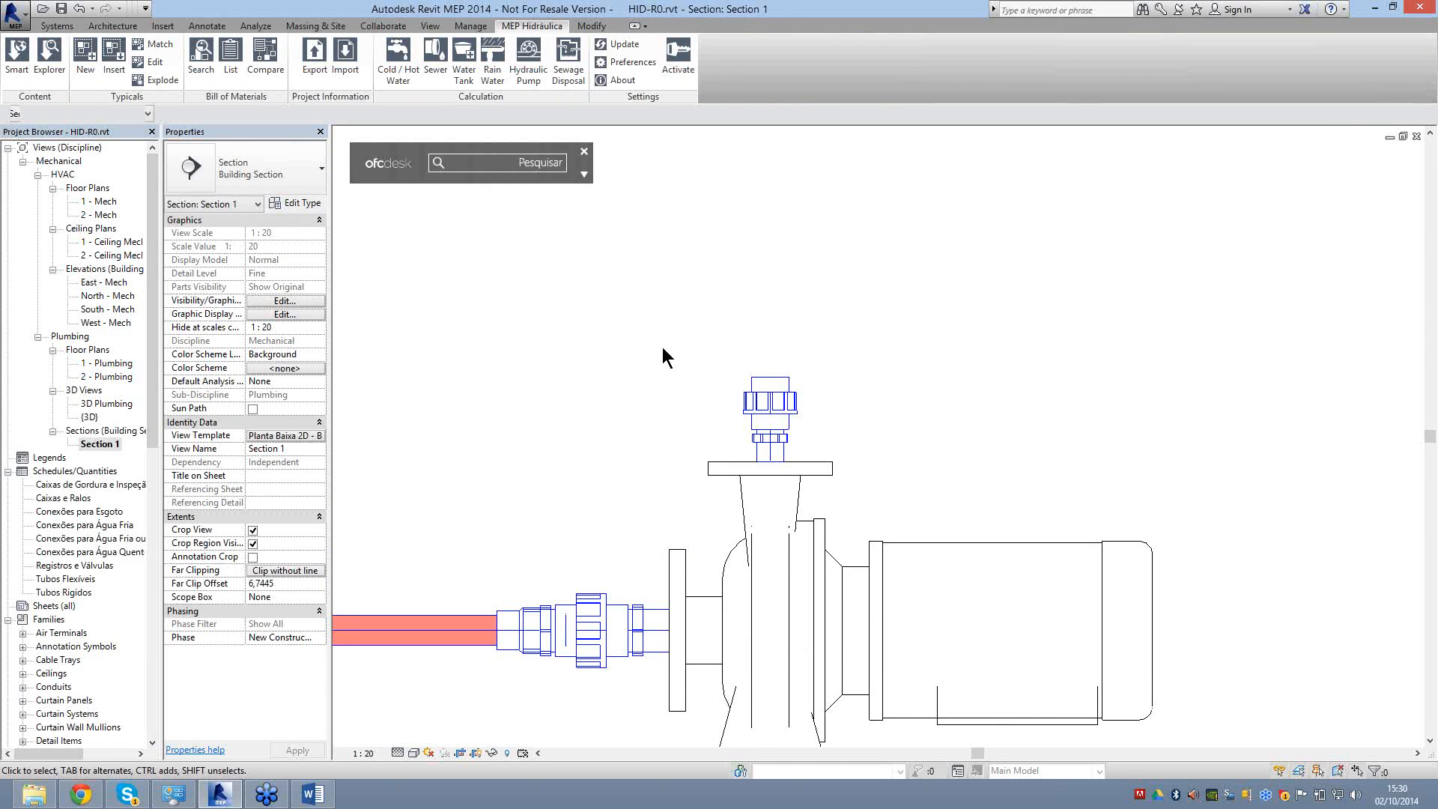
# Place a copy of the suction side's Aquatherm connector on top of the outlet union and set its free-end diameter to 22 mm.
pyautogui.click(49, 57)
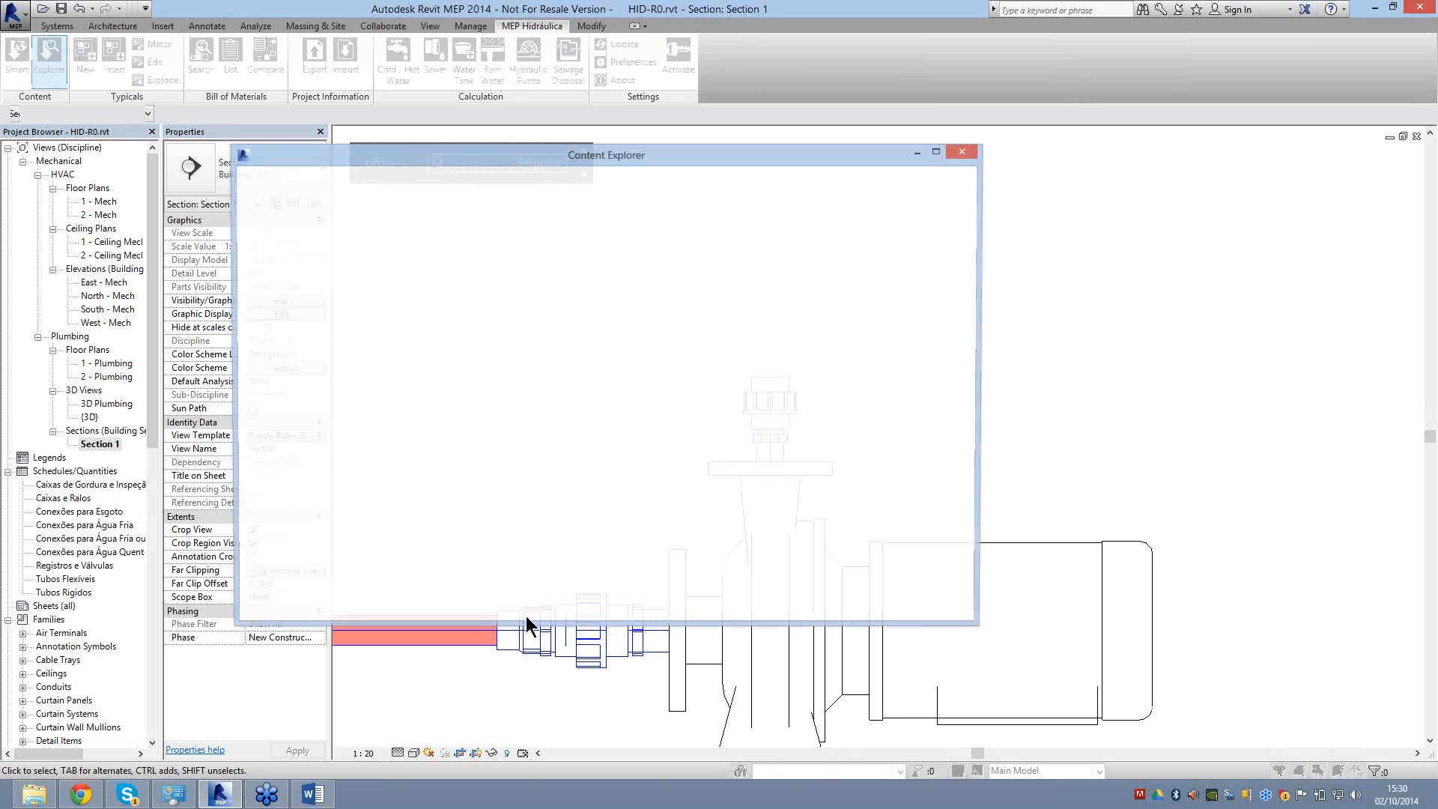
pyautogui.rightClick(525, 615)
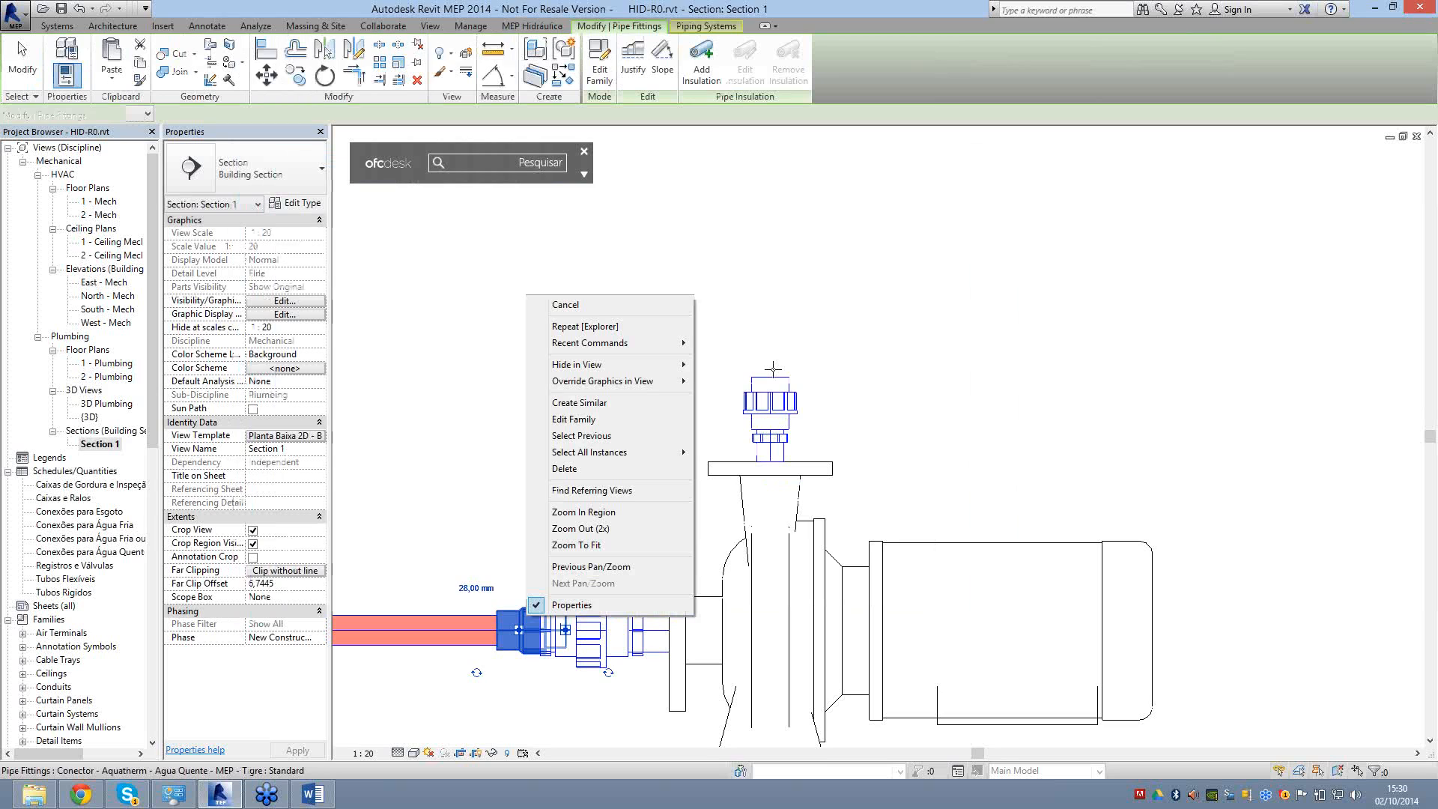
pyautogui.click(579, 402)
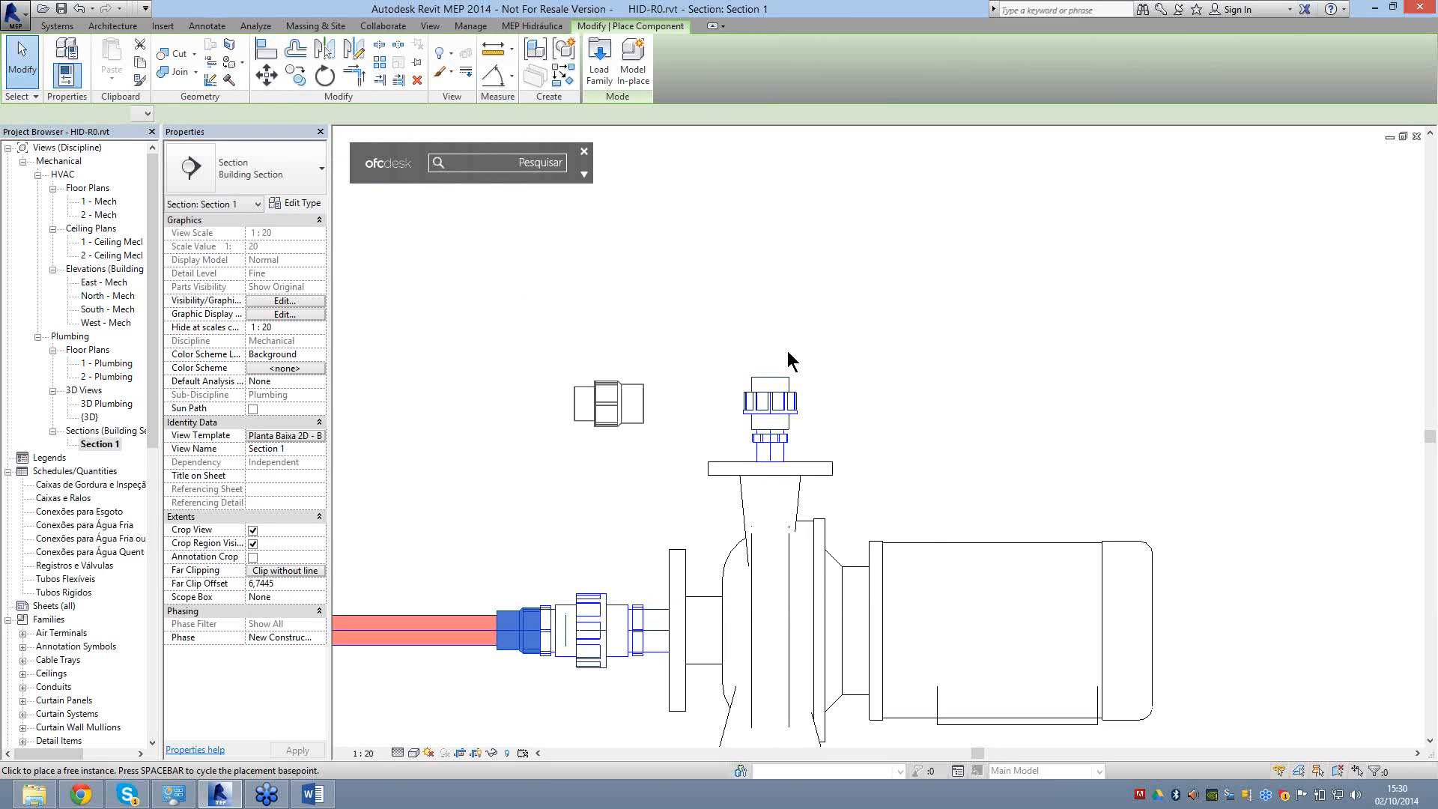
pyautogui.click(788, 350)
pyautogui.click(769, 367)
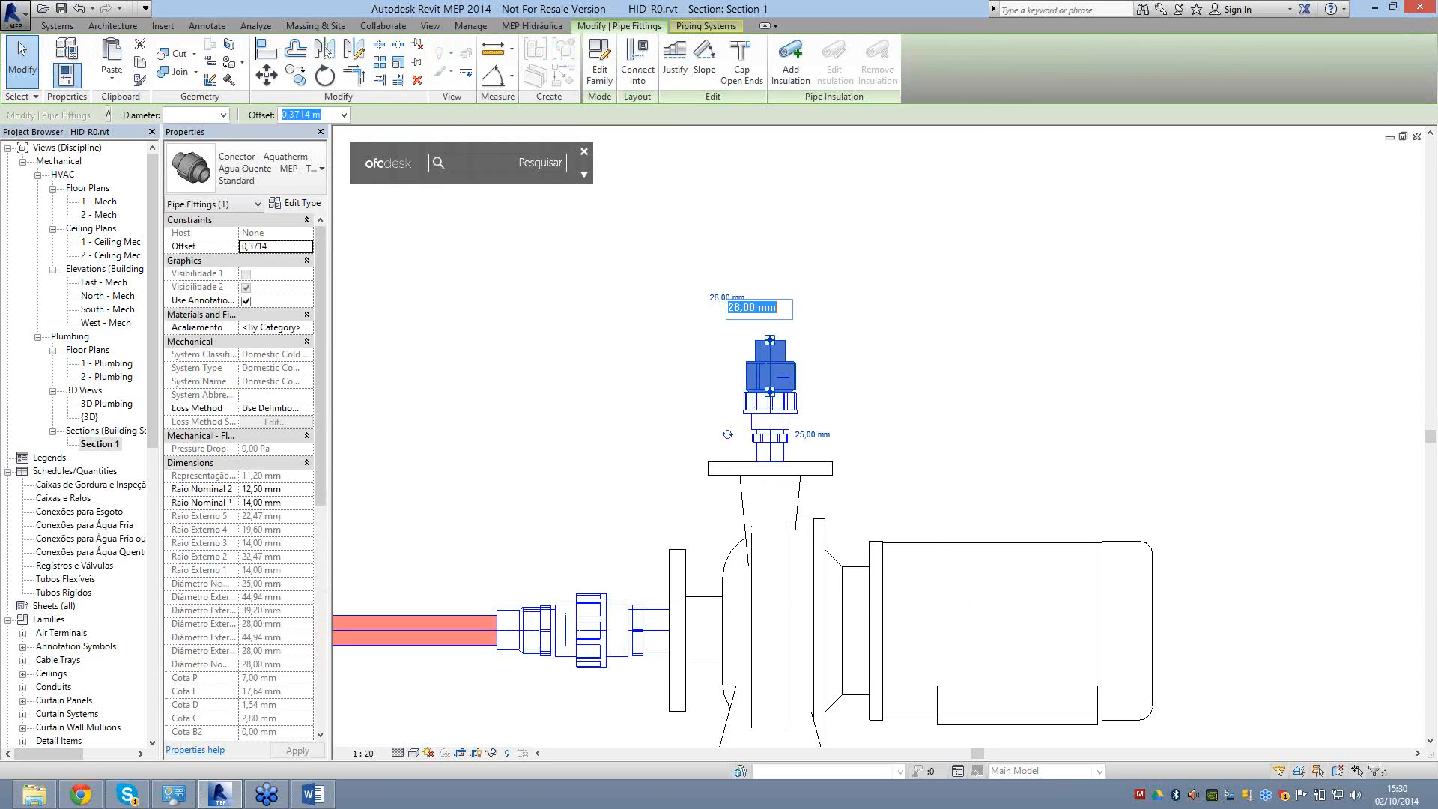
pyautogui.write('22')
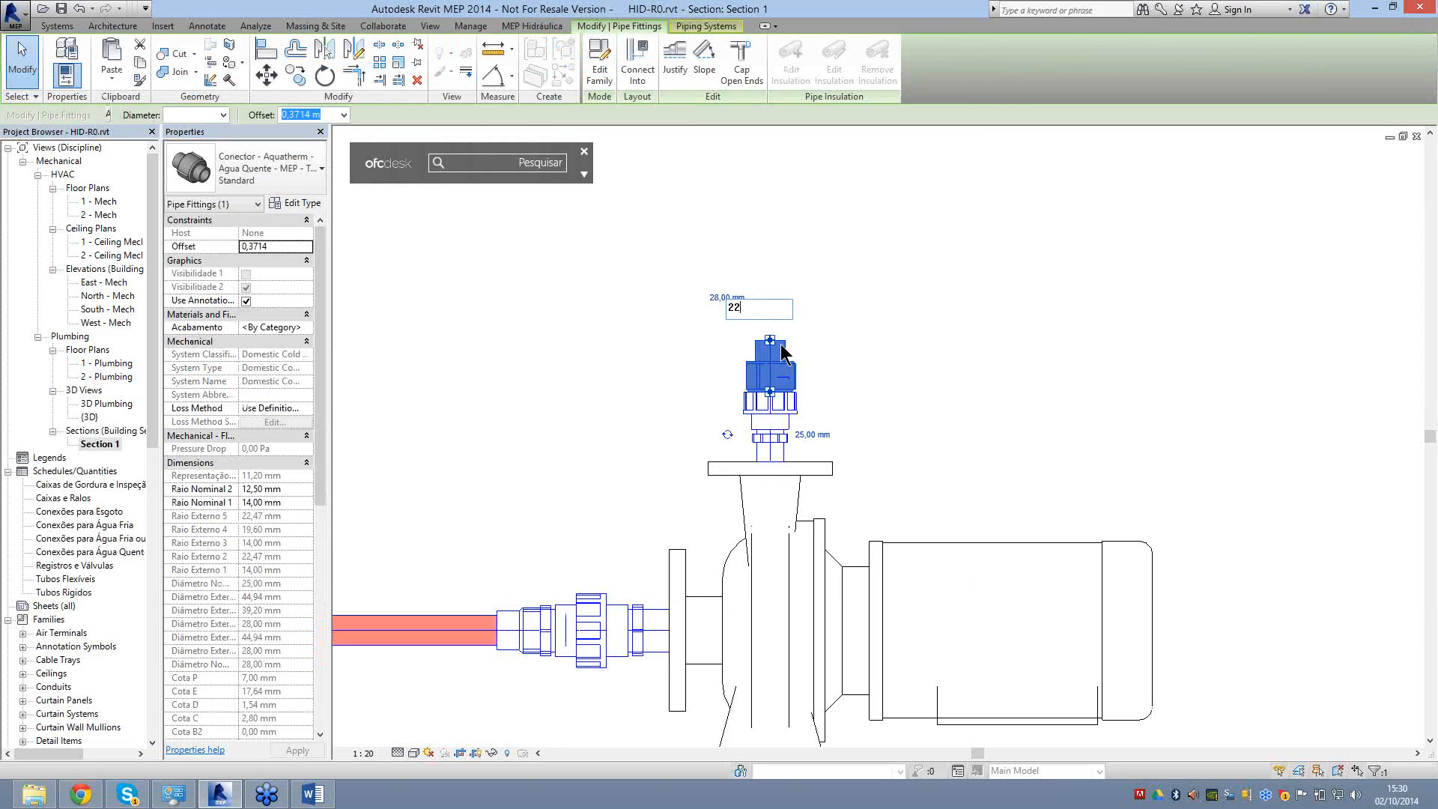
pyautogui.click(811, 440)
pyautogui.rightClick(771, 364)
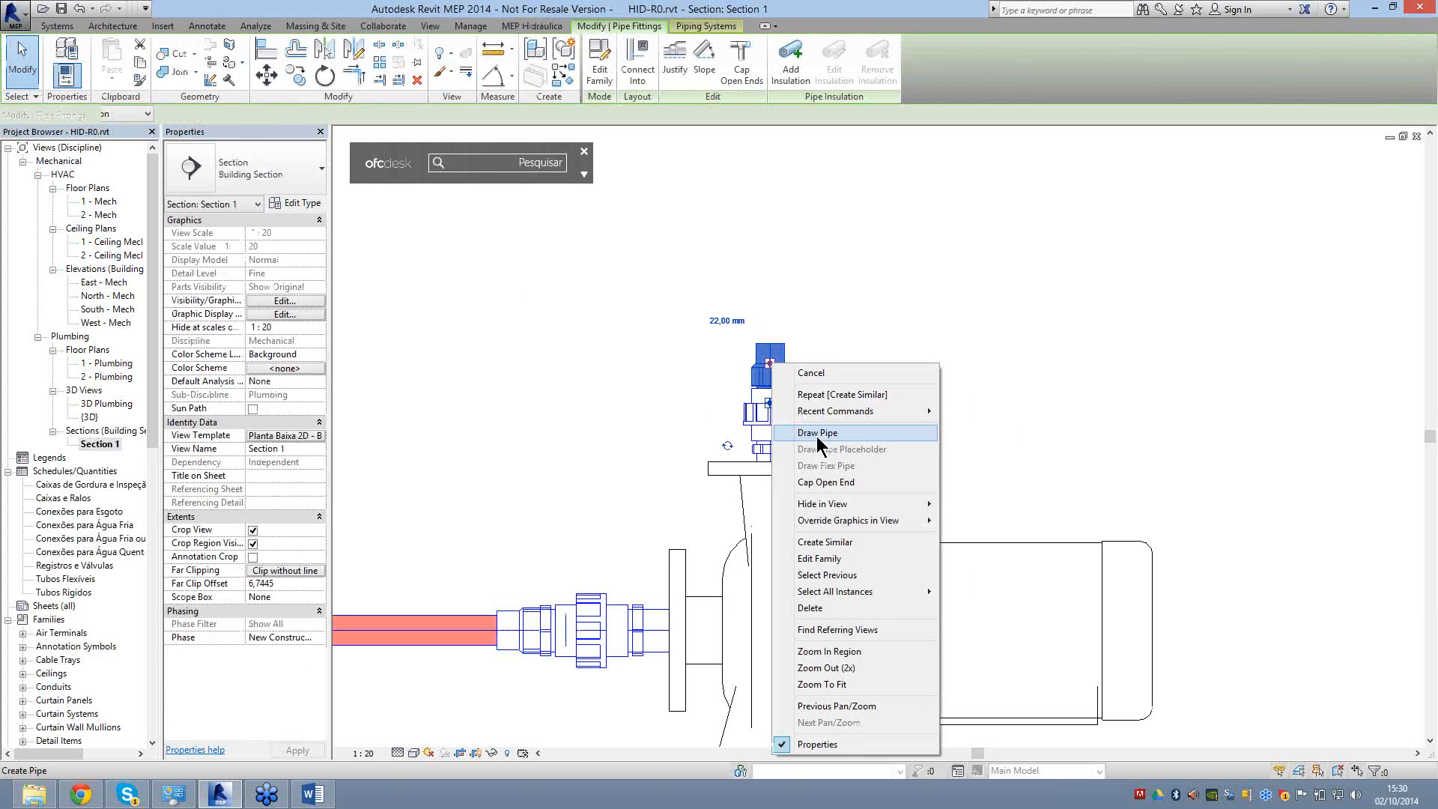
pyautogui.click(818, 434)
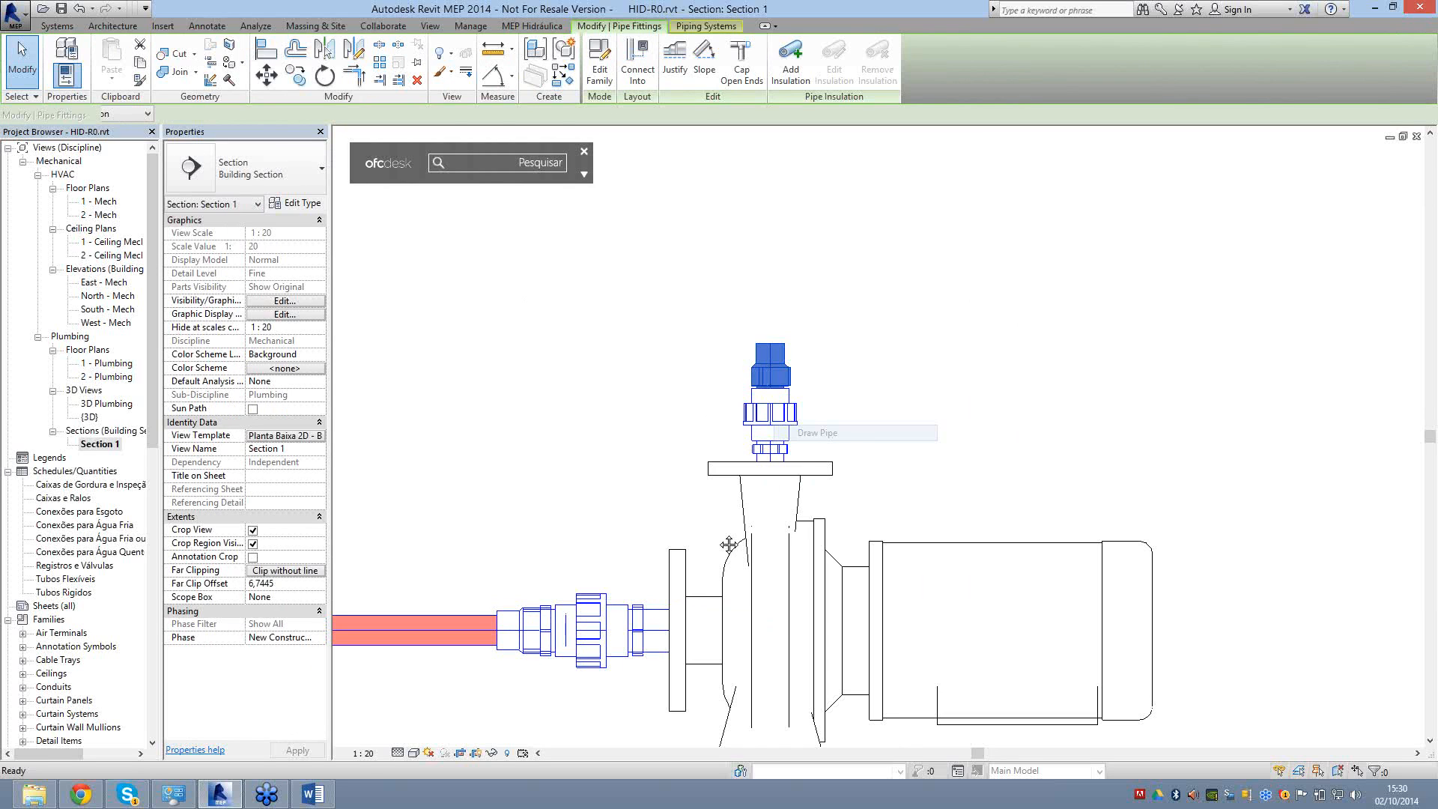
pyautogui.scroll(-5, 728, 544)
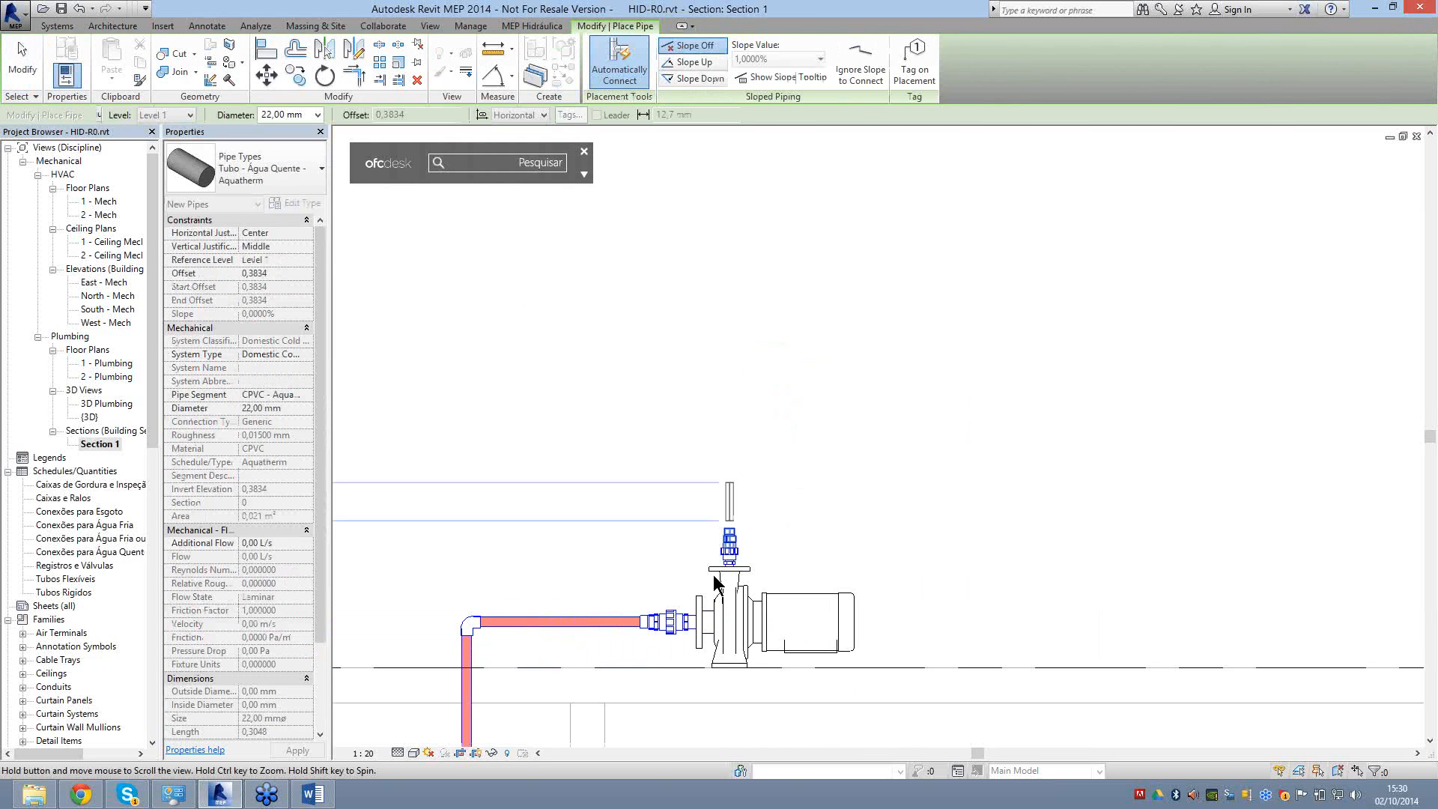
pyautogui.press('Escape')
pyautogui.scroll(5, 715, 584)
# Draw a 22 mm Aquatherm pipe vertically up from the outlet connector to an offset of about 0.59 m.
pyautogui.click(773, 372)
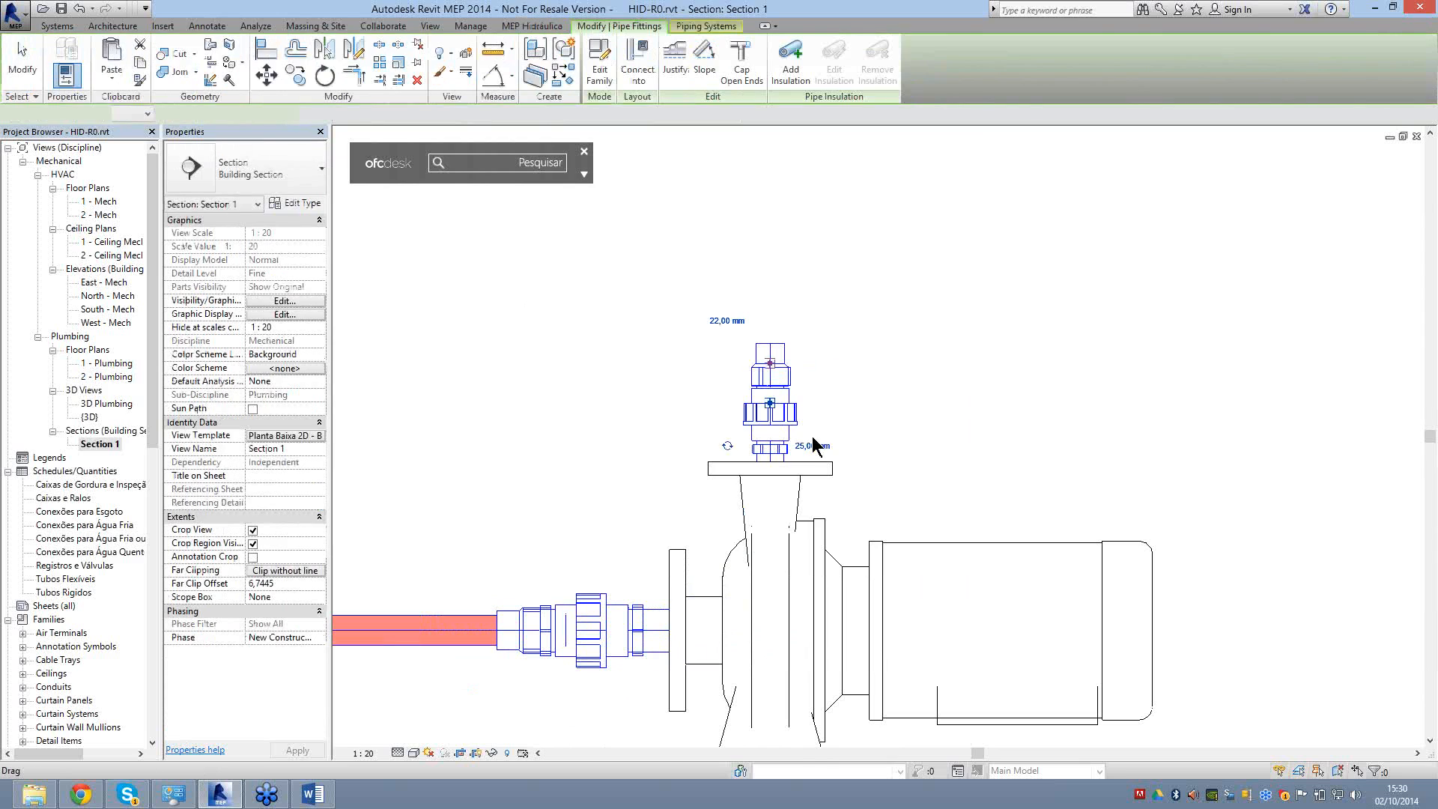
pyautogui.rightClick(771, 365)
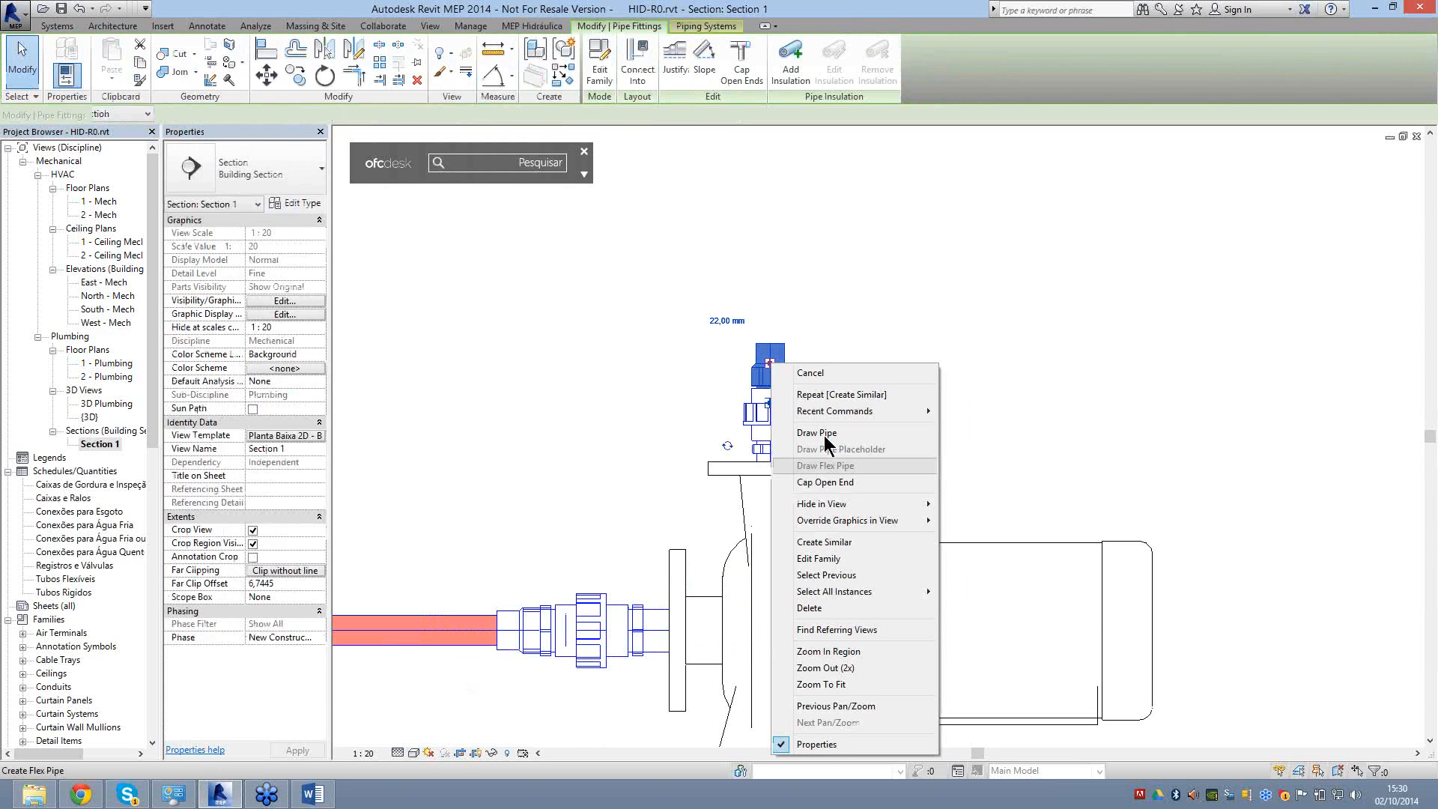
pyautogui.click(823, 435)
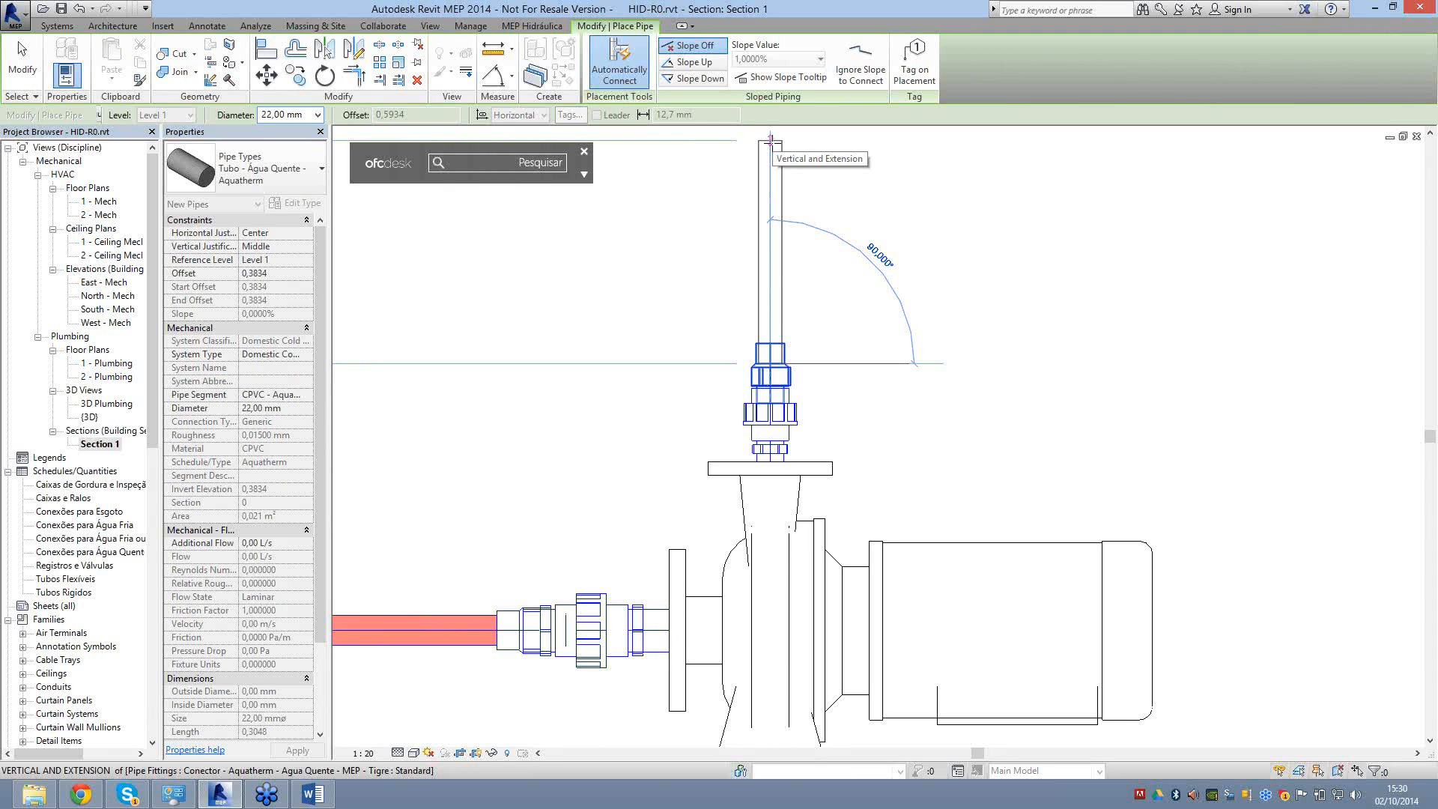
pyautogui.click(770, 139)
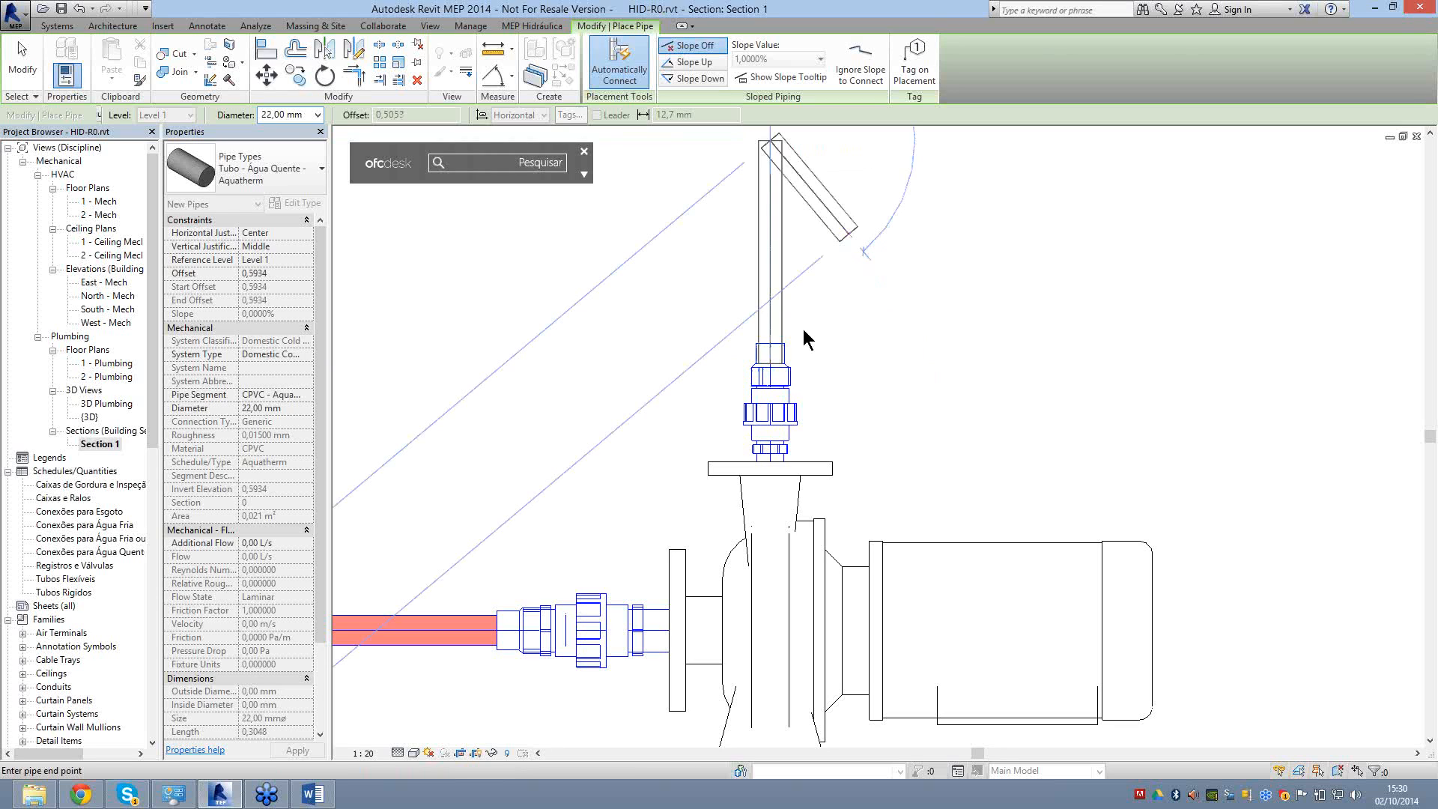
pyautogui.press('Escape')
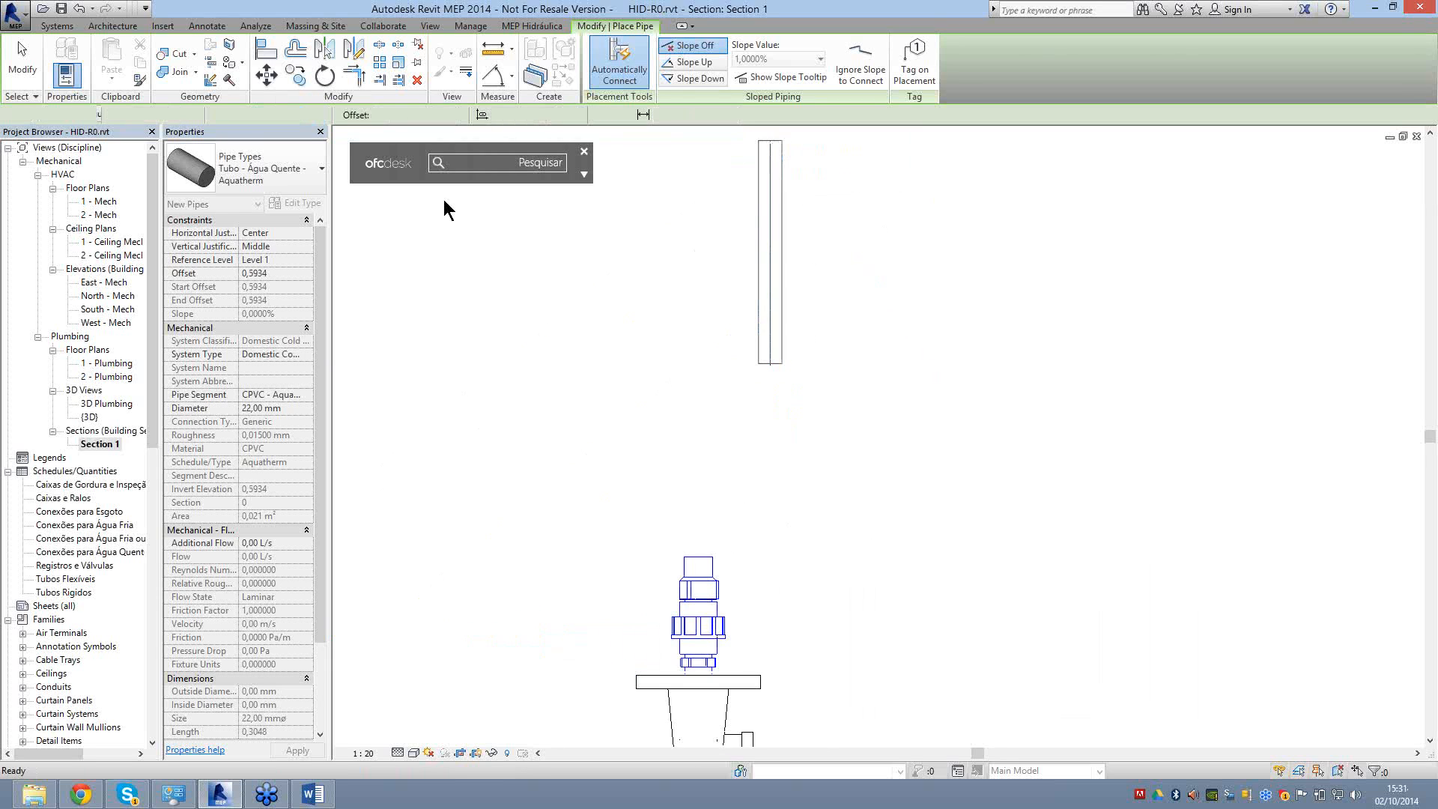
pyautogui.press('Escape')
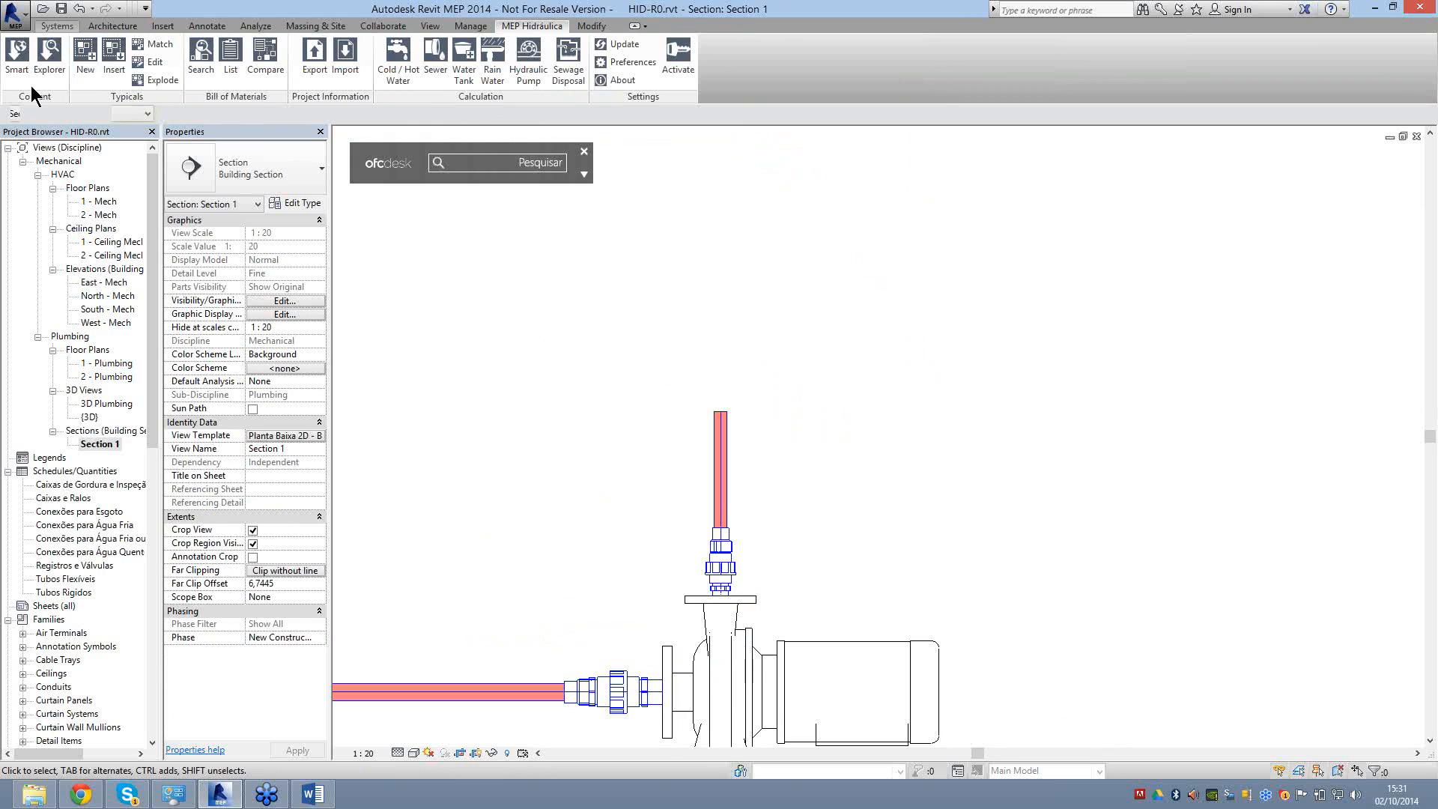
# Insert the 3/4" Registro de Gaveta ABNT from DocolBásicos - Registro de Gaveta e Pressão at the upper end of the outlet pipe.
pyautogui.click(48, 54)
pyautogui.click(271, 324)
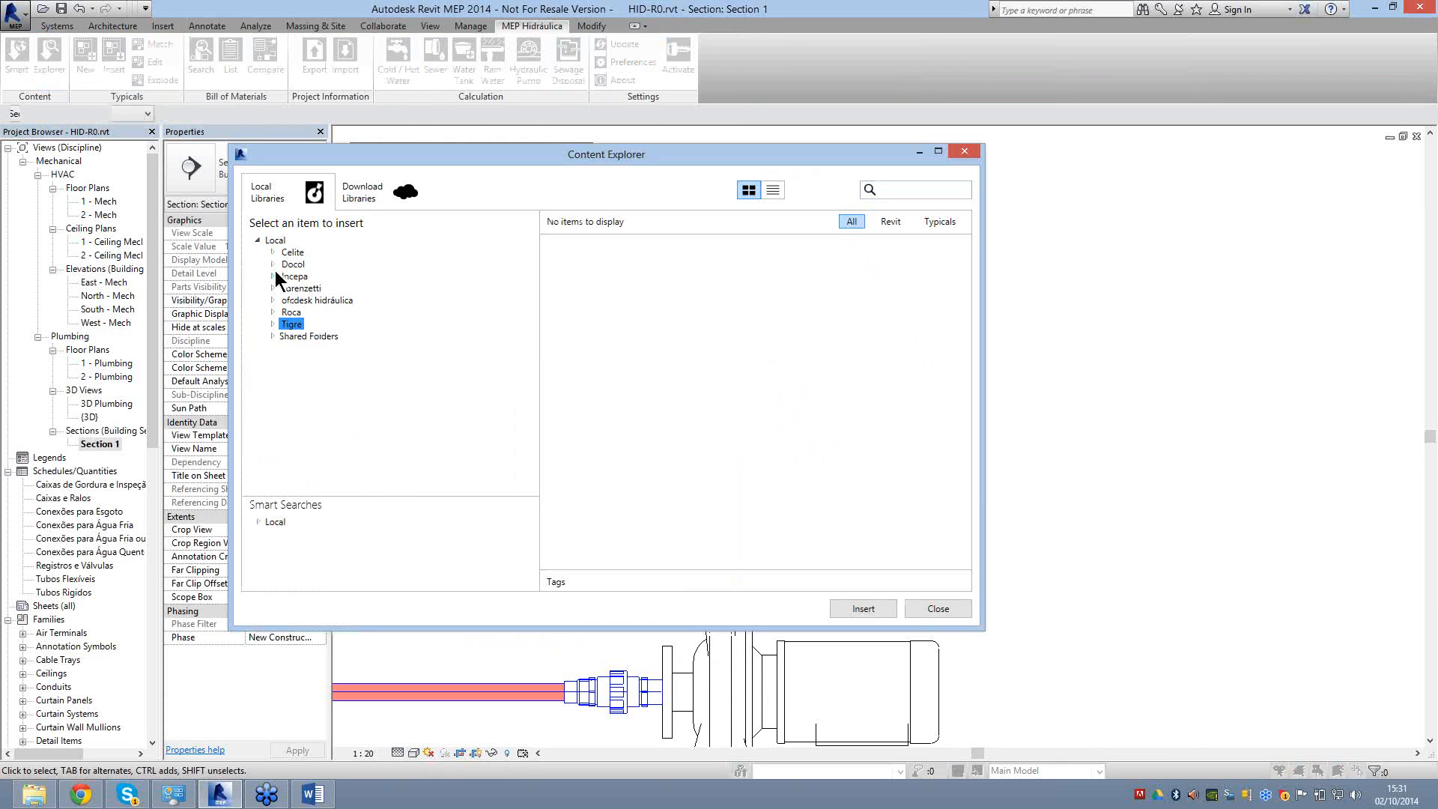
pyautogui.click(273, 266)
pyautogui.scroll(-1, 317, 342)
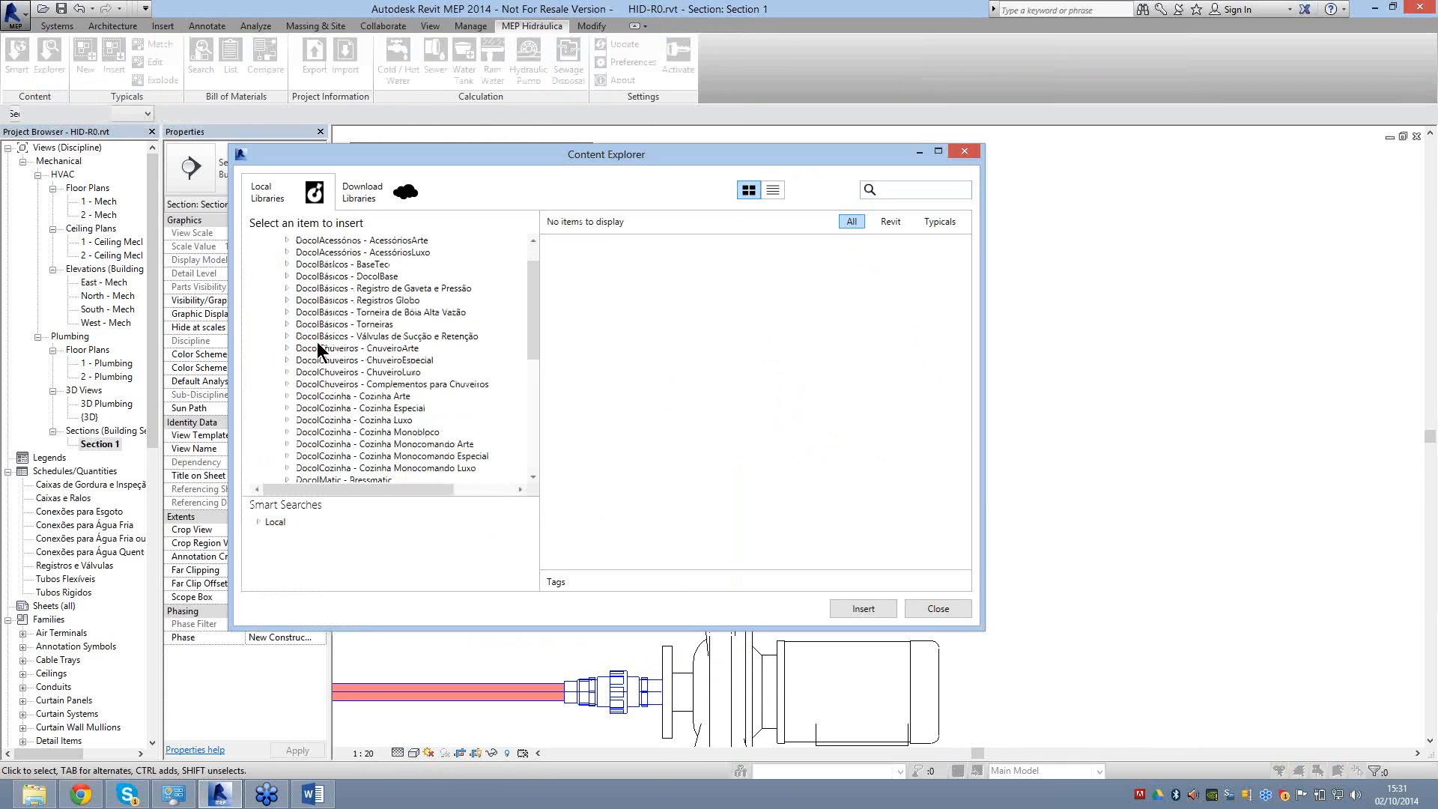
pyautogui.click(313, 288)
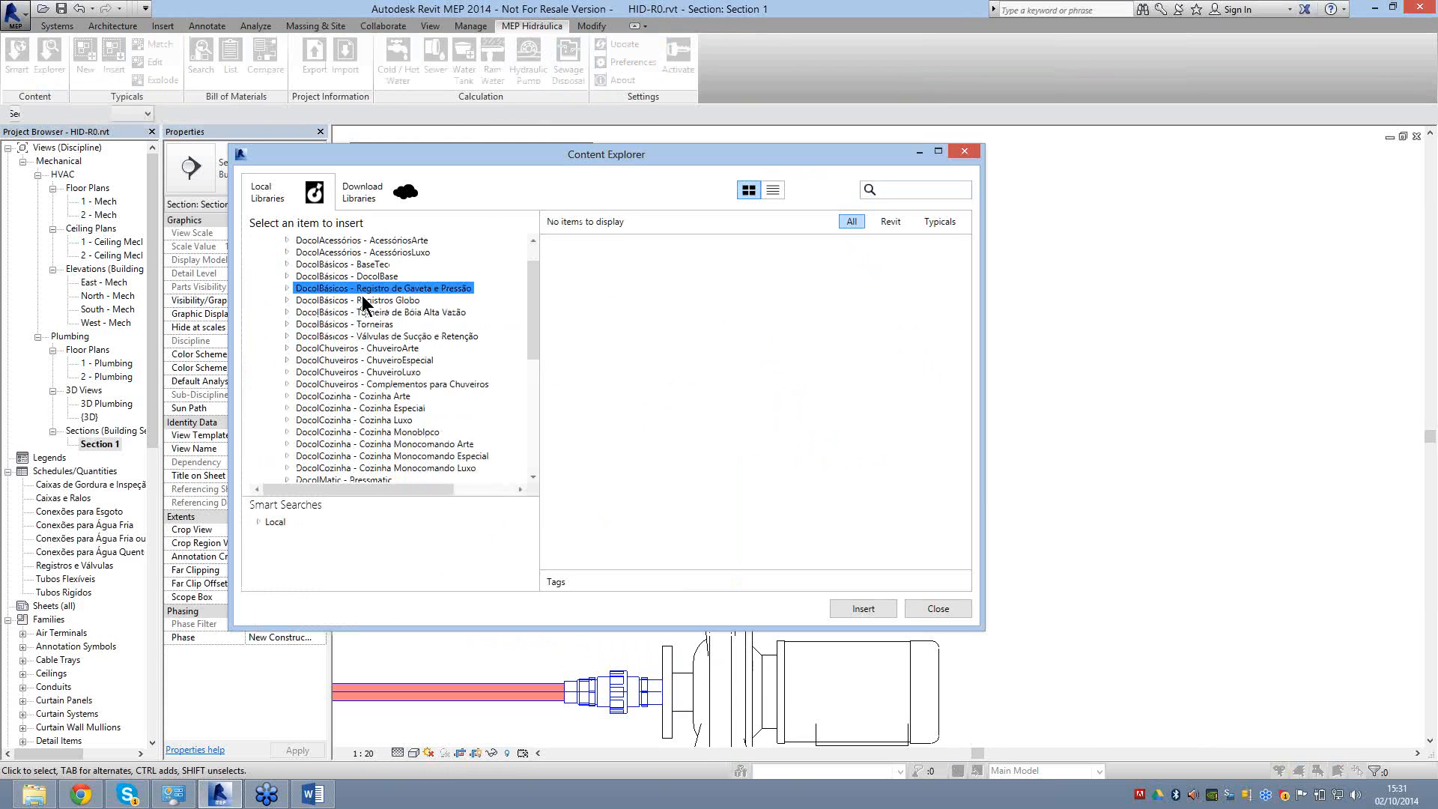
pyautogui.click(287, 289)
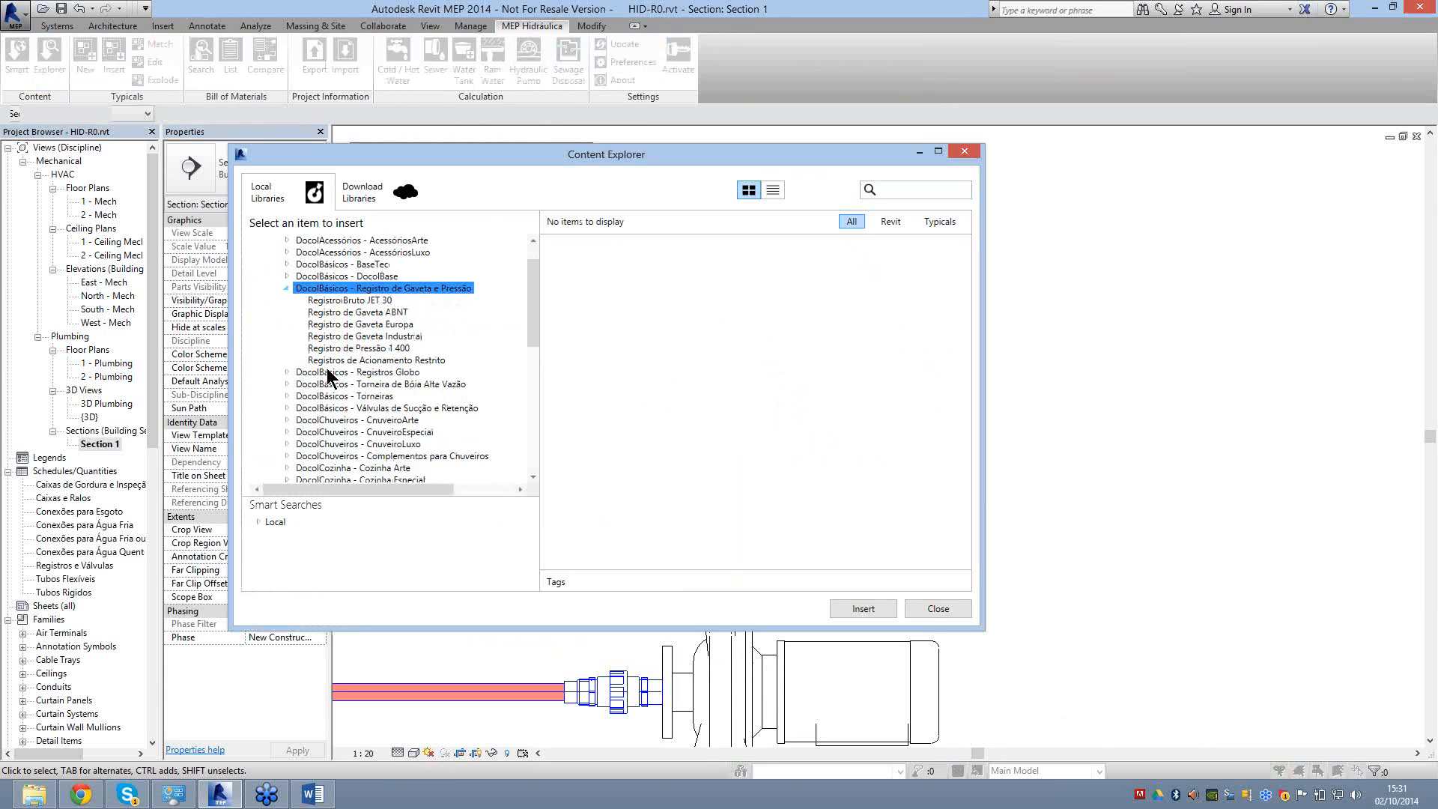
pyautogui.click(326, 324)
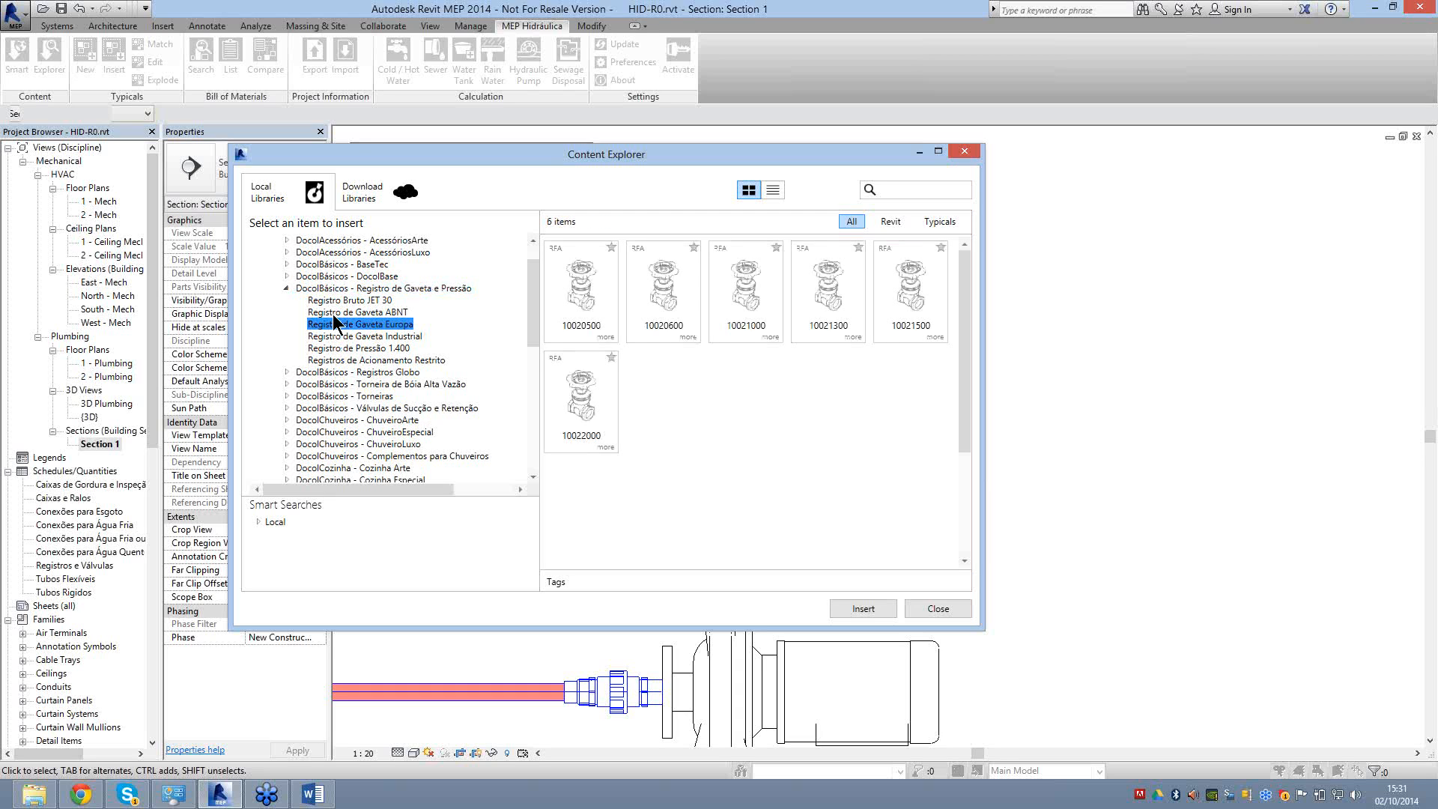
pyautogui.press('Up')
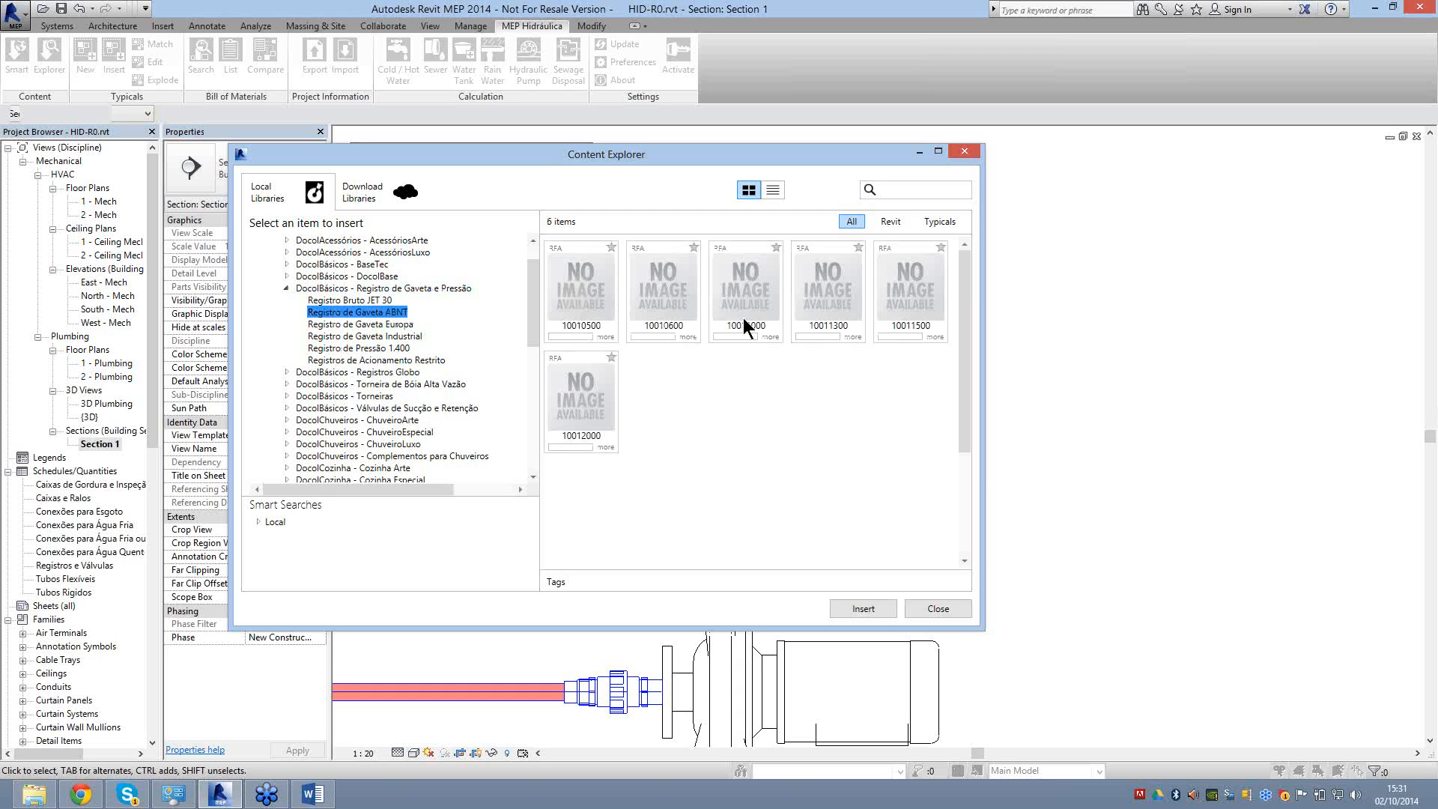
pyautogui.click(679, 317)
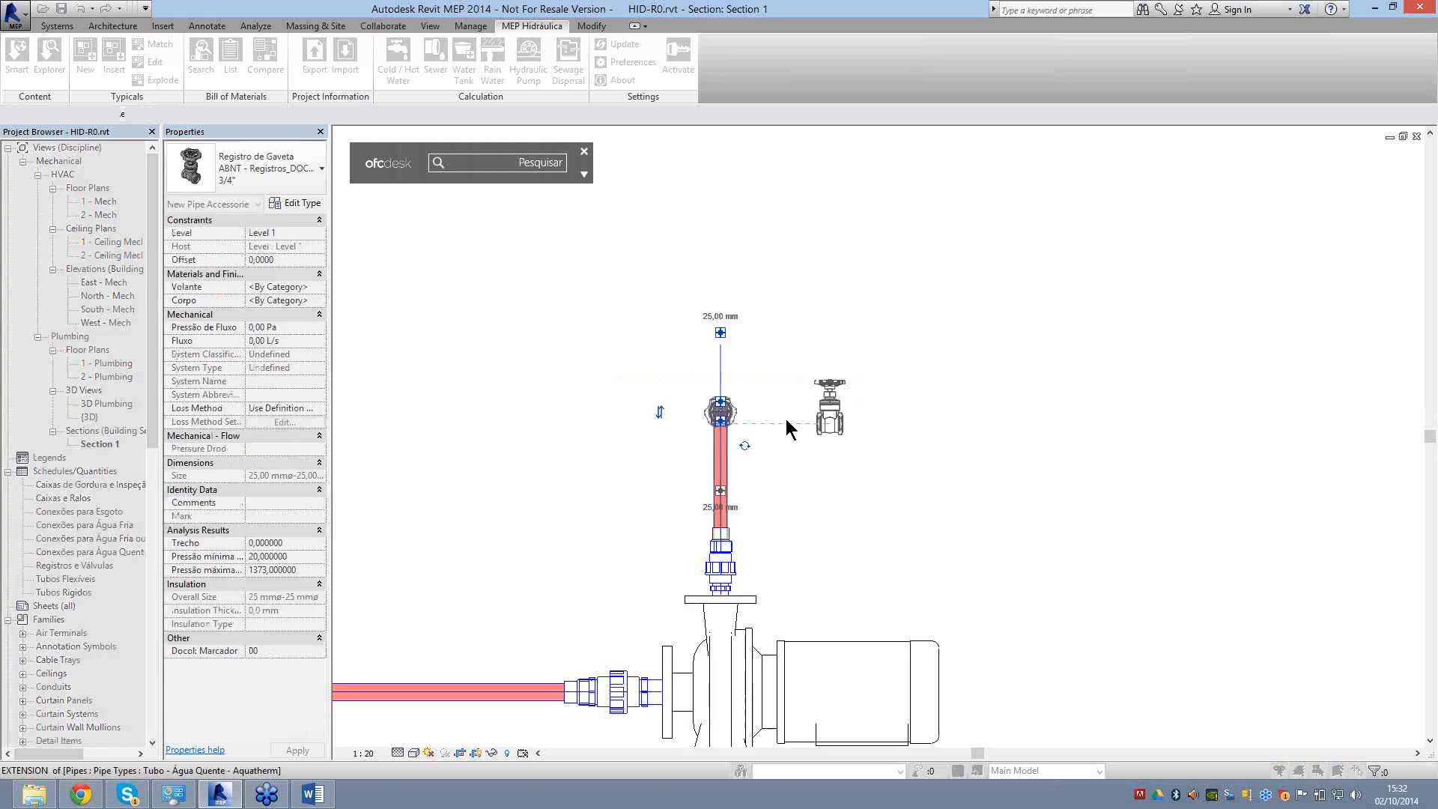
pyautogui.press('Escape')
pyautogui.press('Escape')
# Rotate the gate valve about the outlet pipe's axis so its handwheel points sideways toward the suction side.
pyautogui.scroll(2, 719, 448)
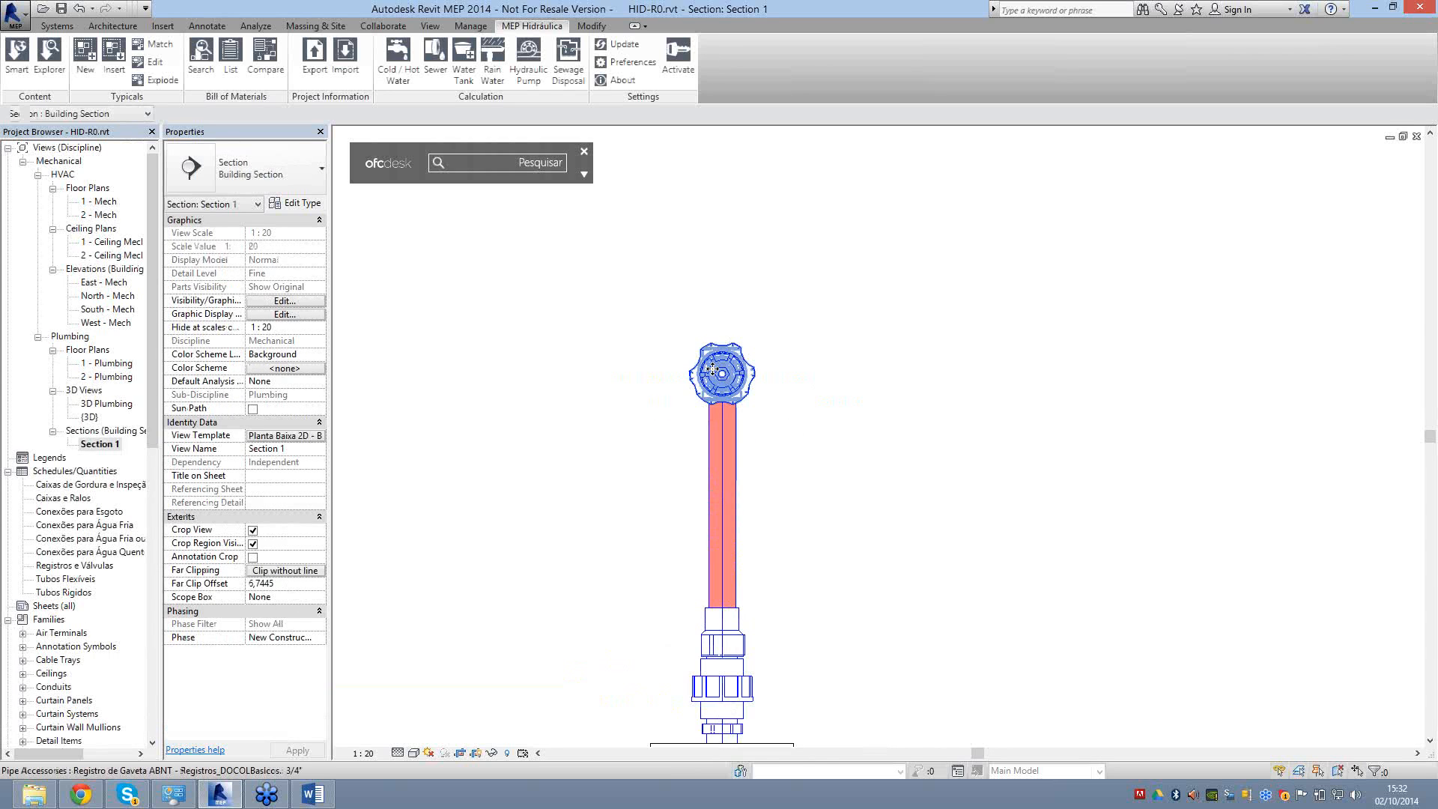
pyautogui.click(712, 370)
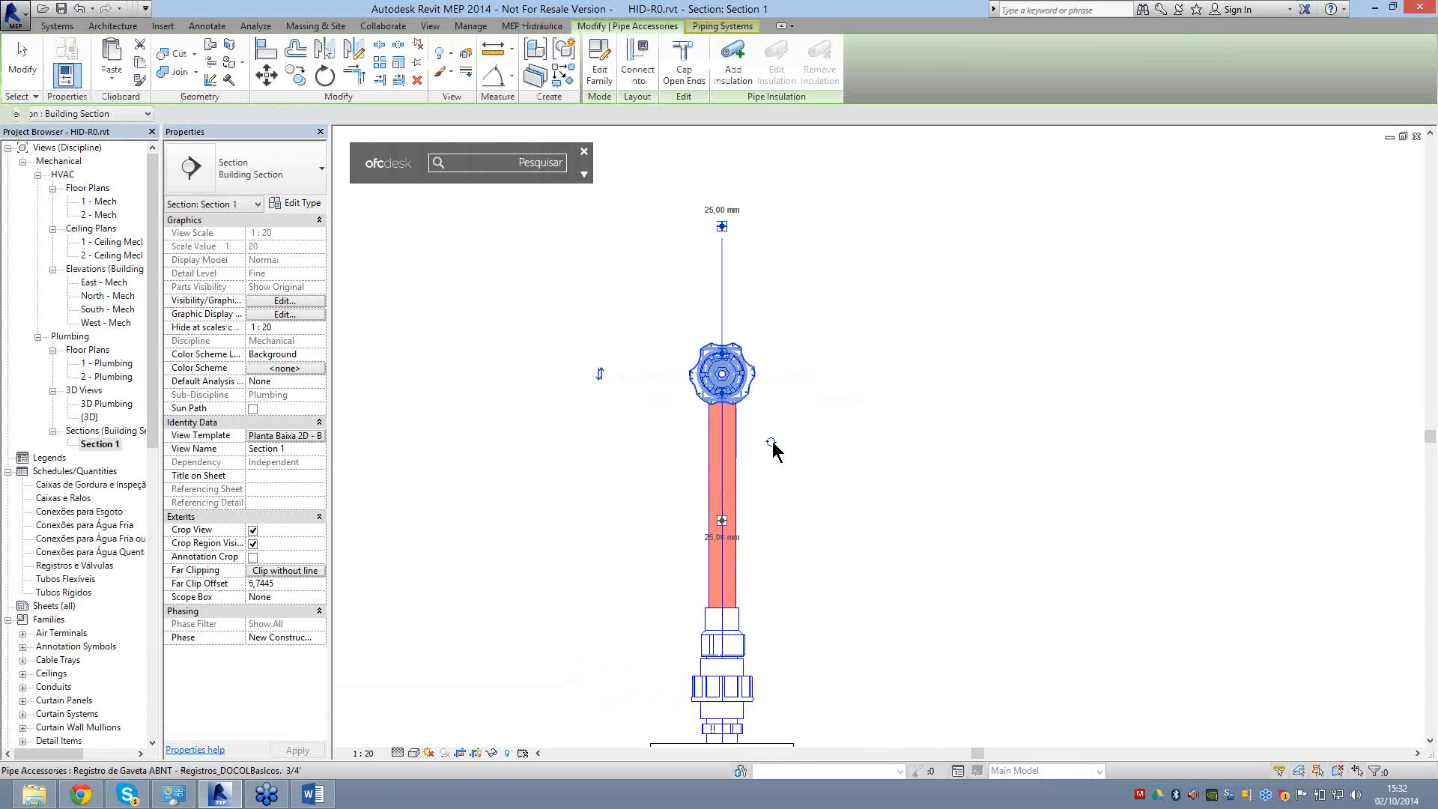
pyautogui.click(771, 444)
pyautogui.press('Escape')
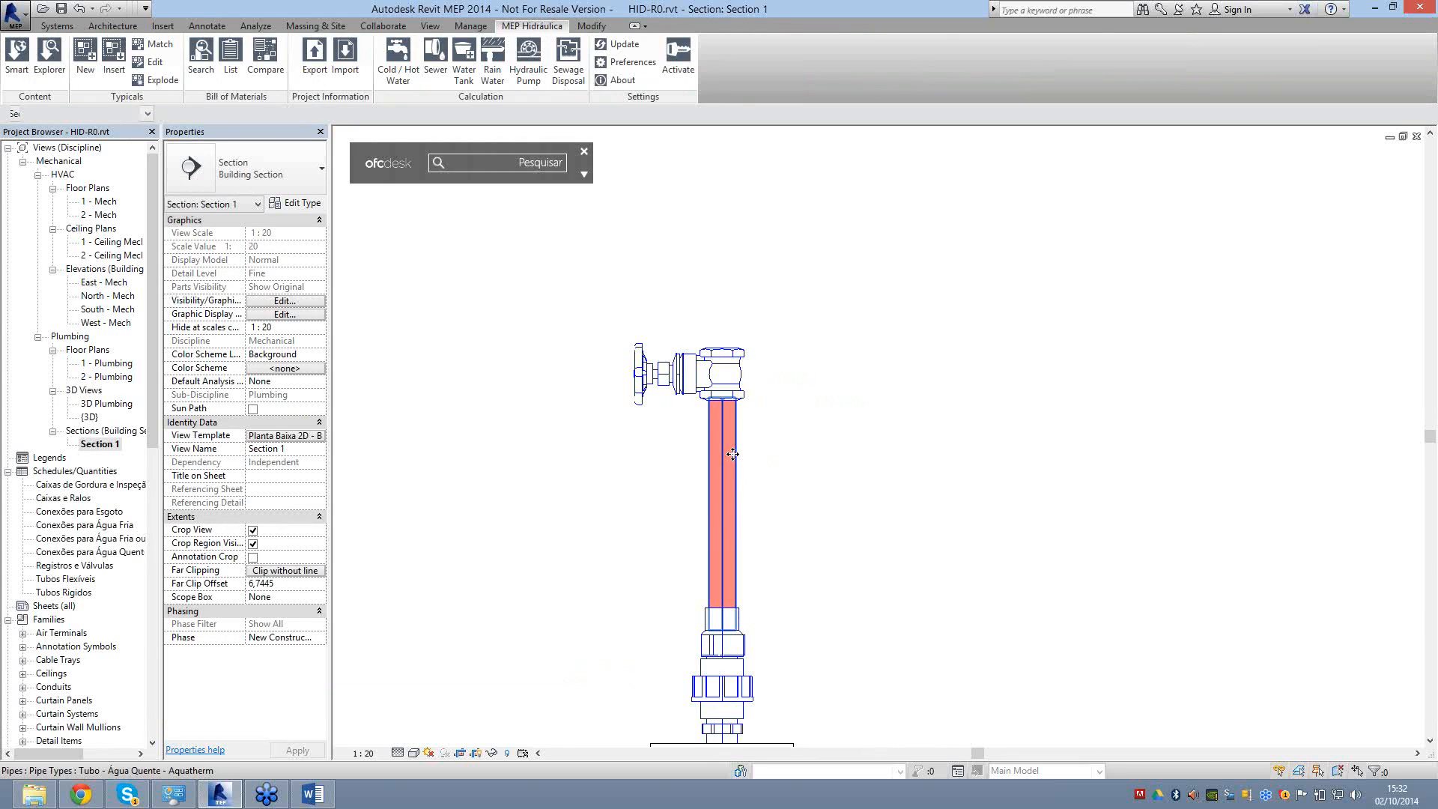
# Shorten the vertical Aquatherm pipe below the gate valve to about 0.13 m, detaching its upper end from the valve.
pyautogui.click(732, 454)
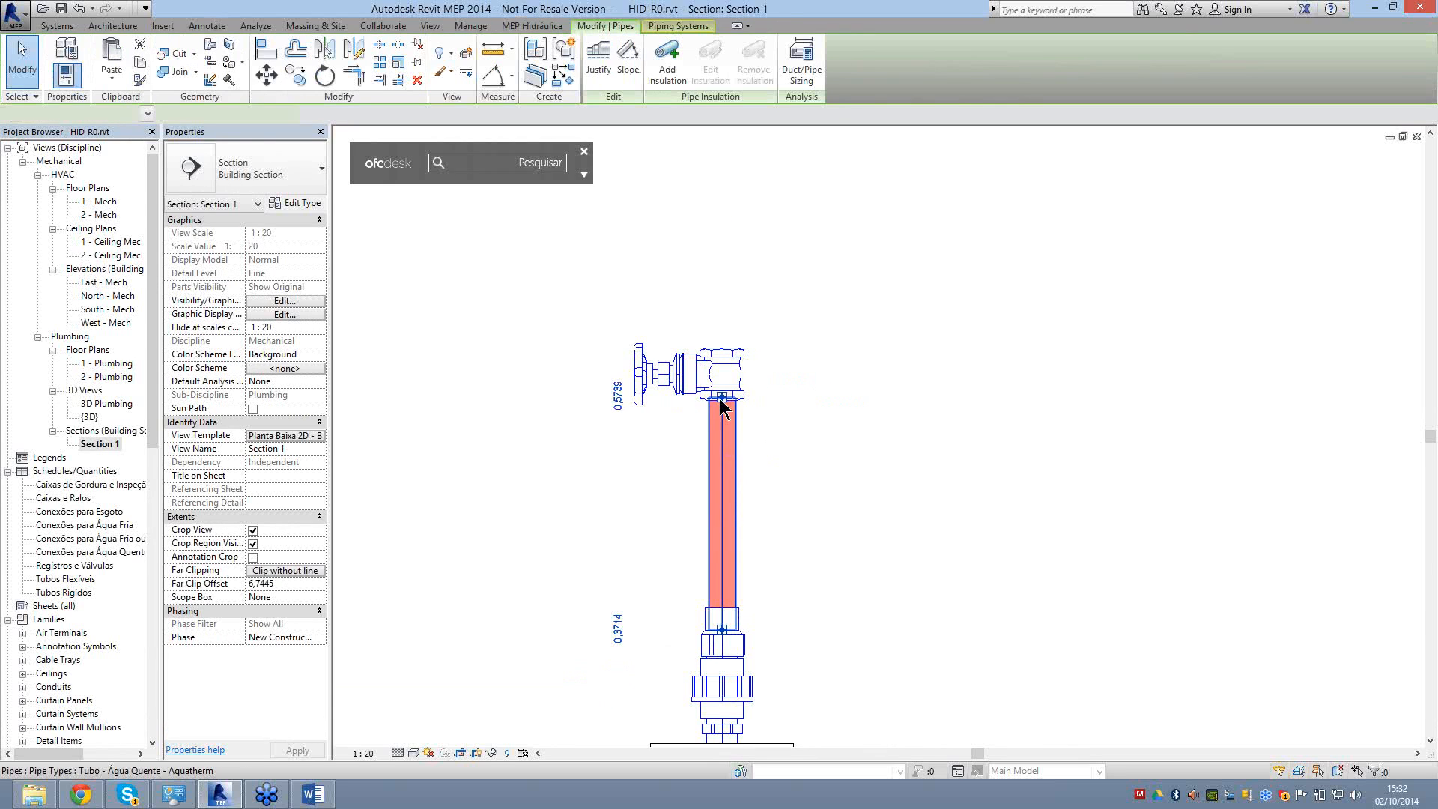
pyautogui.moveTo(721, 398); pyautogui.dragTo(720, 469)
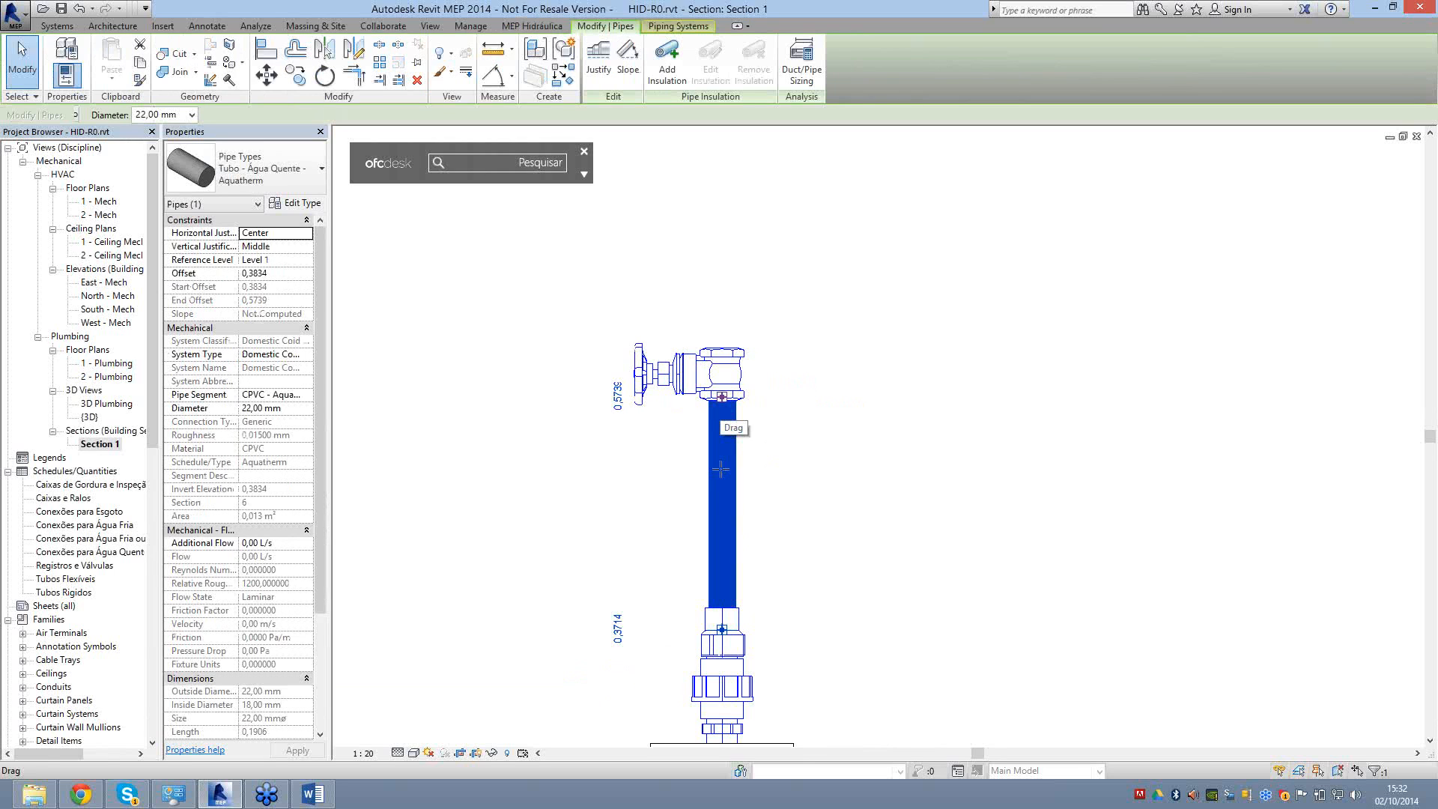
pyautogui.moveTo(720, 469); pyautogui.dragTo(704, 640)
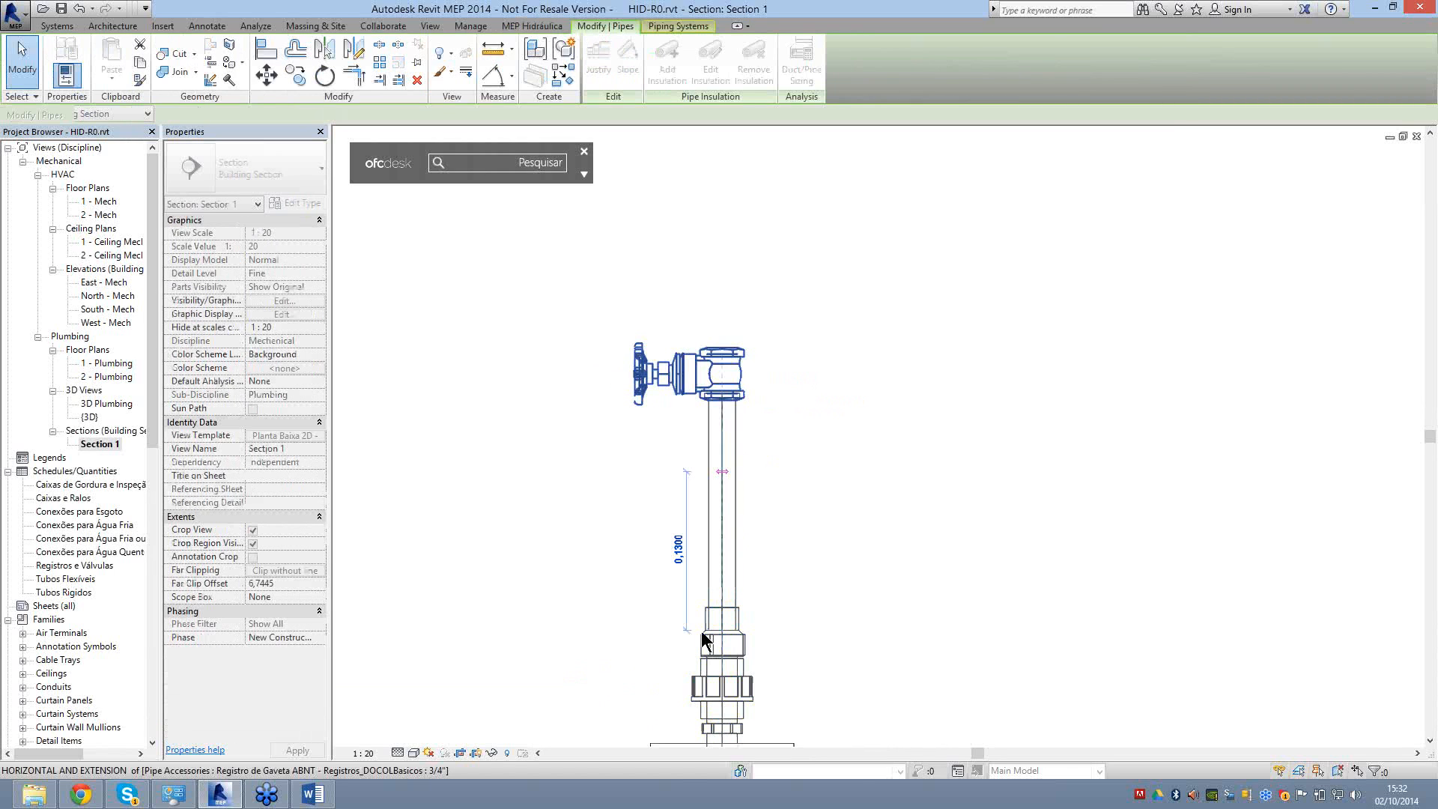
# Place copies of the outlet's Aquatherm connector on the upper and lower ends of the gate valve.
pyautogui.click(717, 644)
pyautogui.rightClick(705, 638)
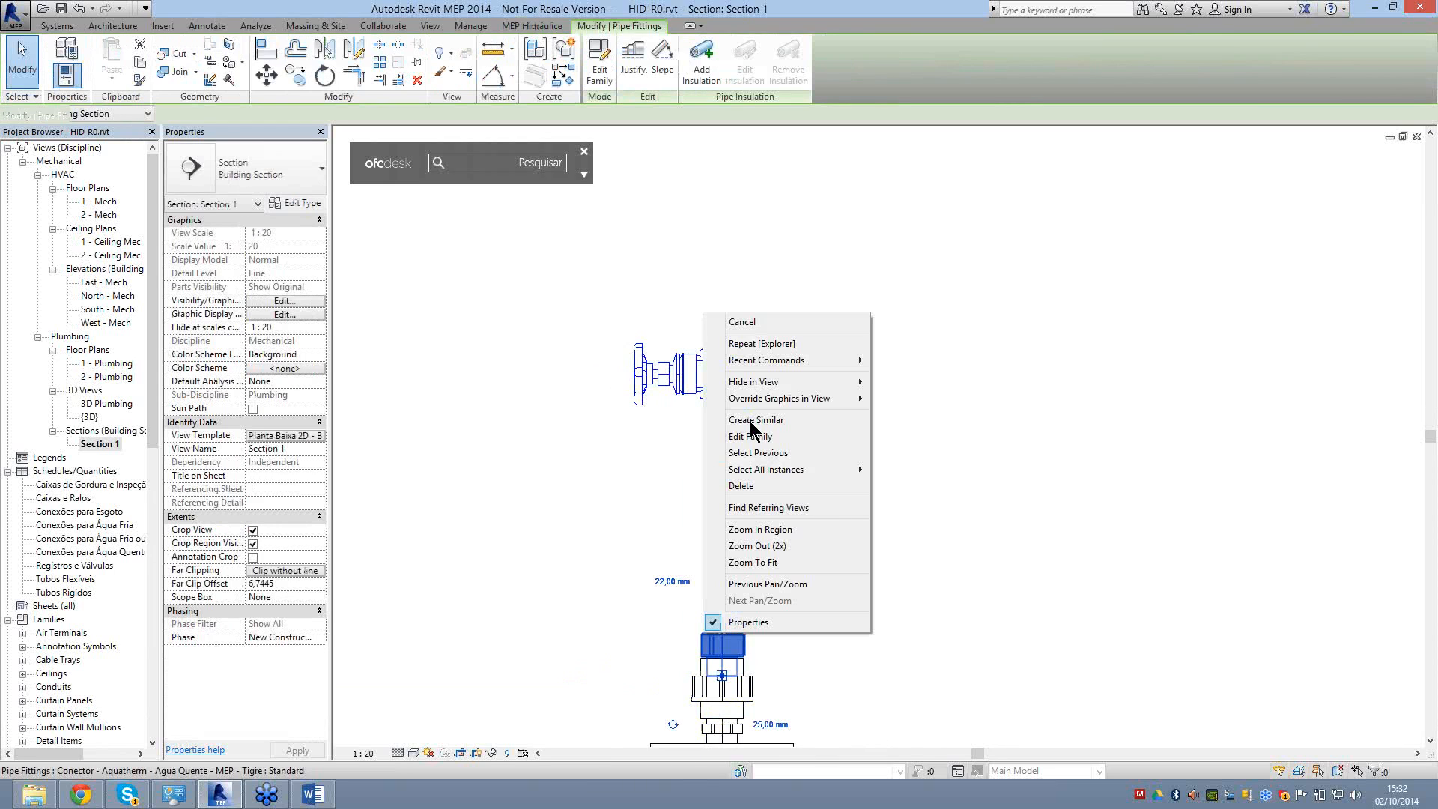
pyautogui.click(753, 421)
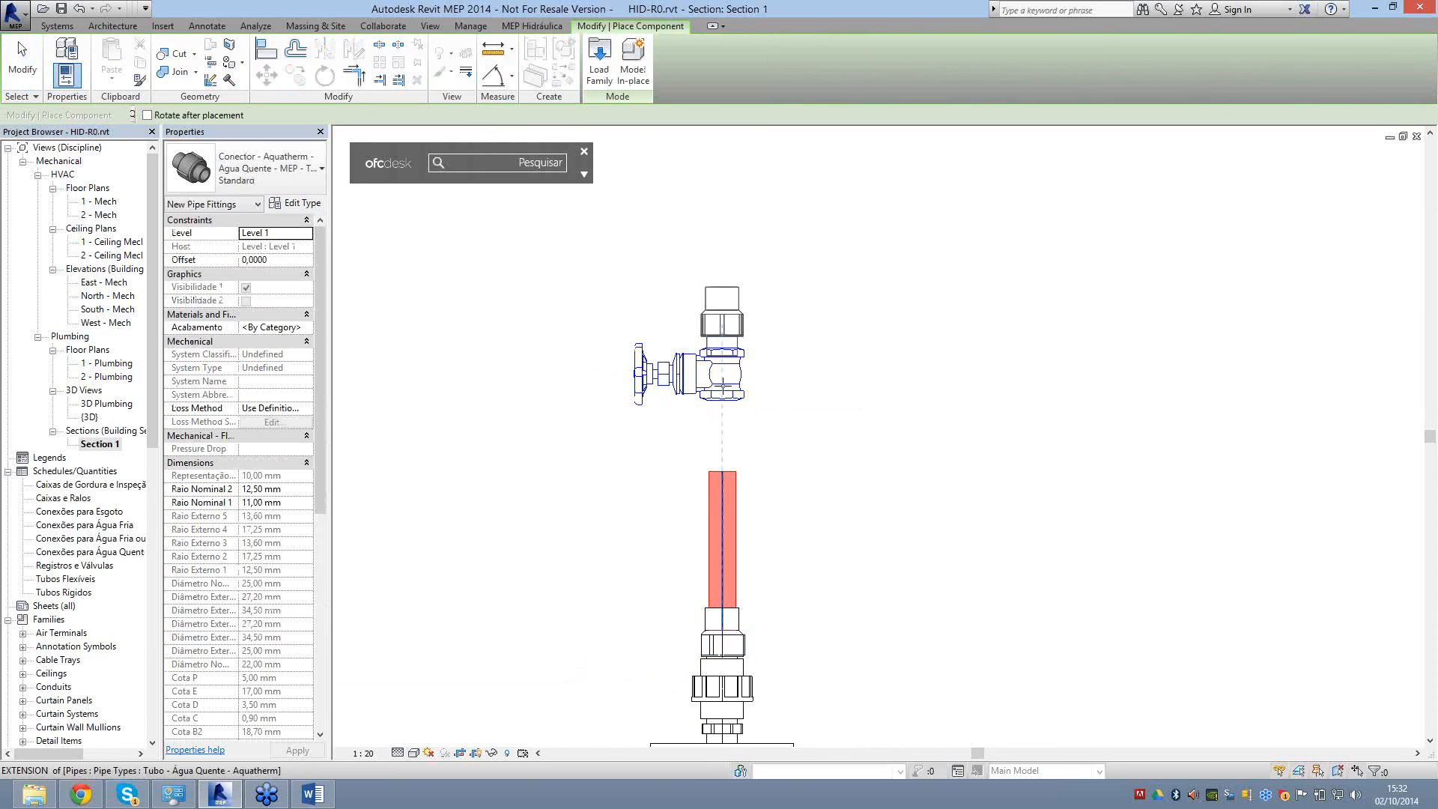
pyautogui.click(740, 411)
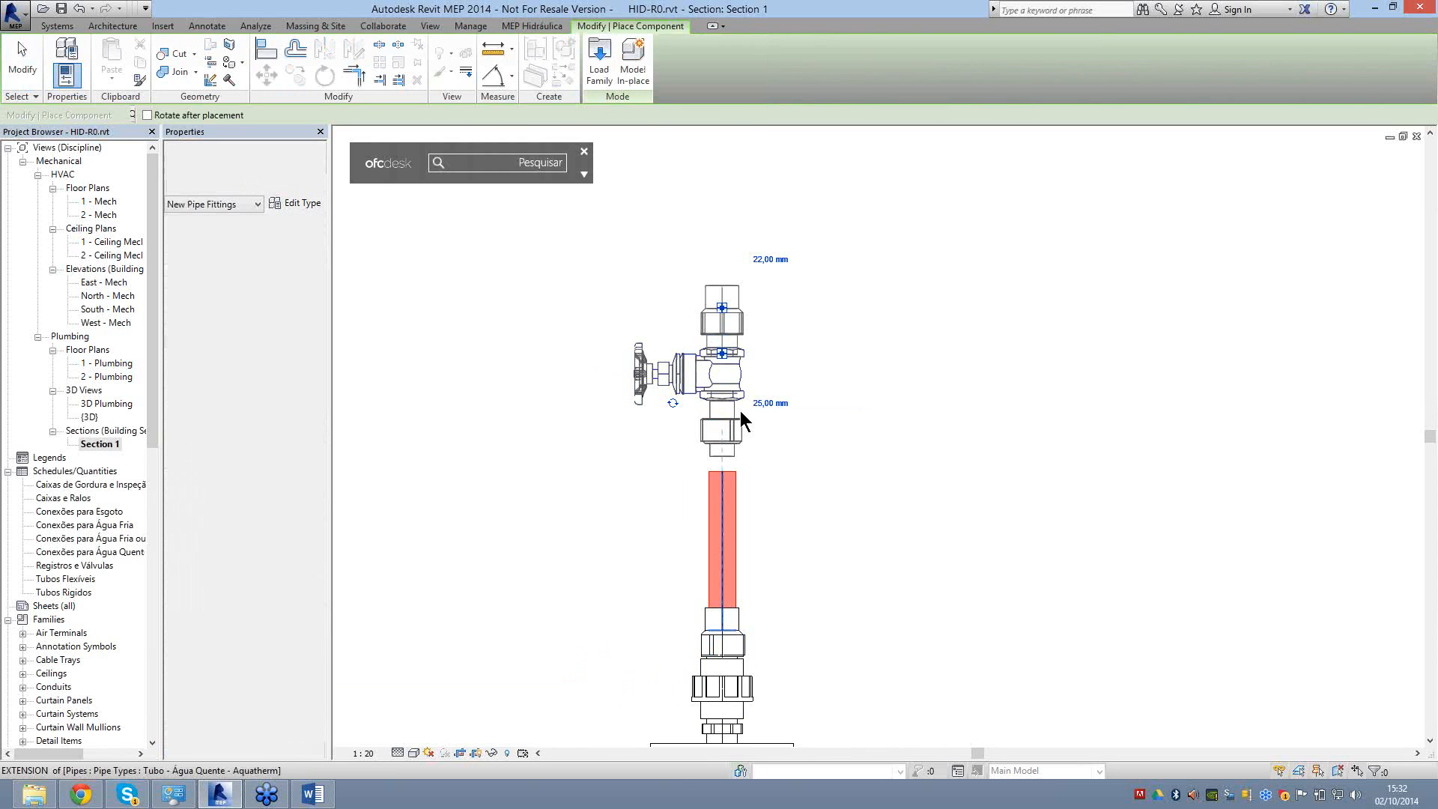
pyautogui.click(739, 410)
pyautogui.press('Escape')
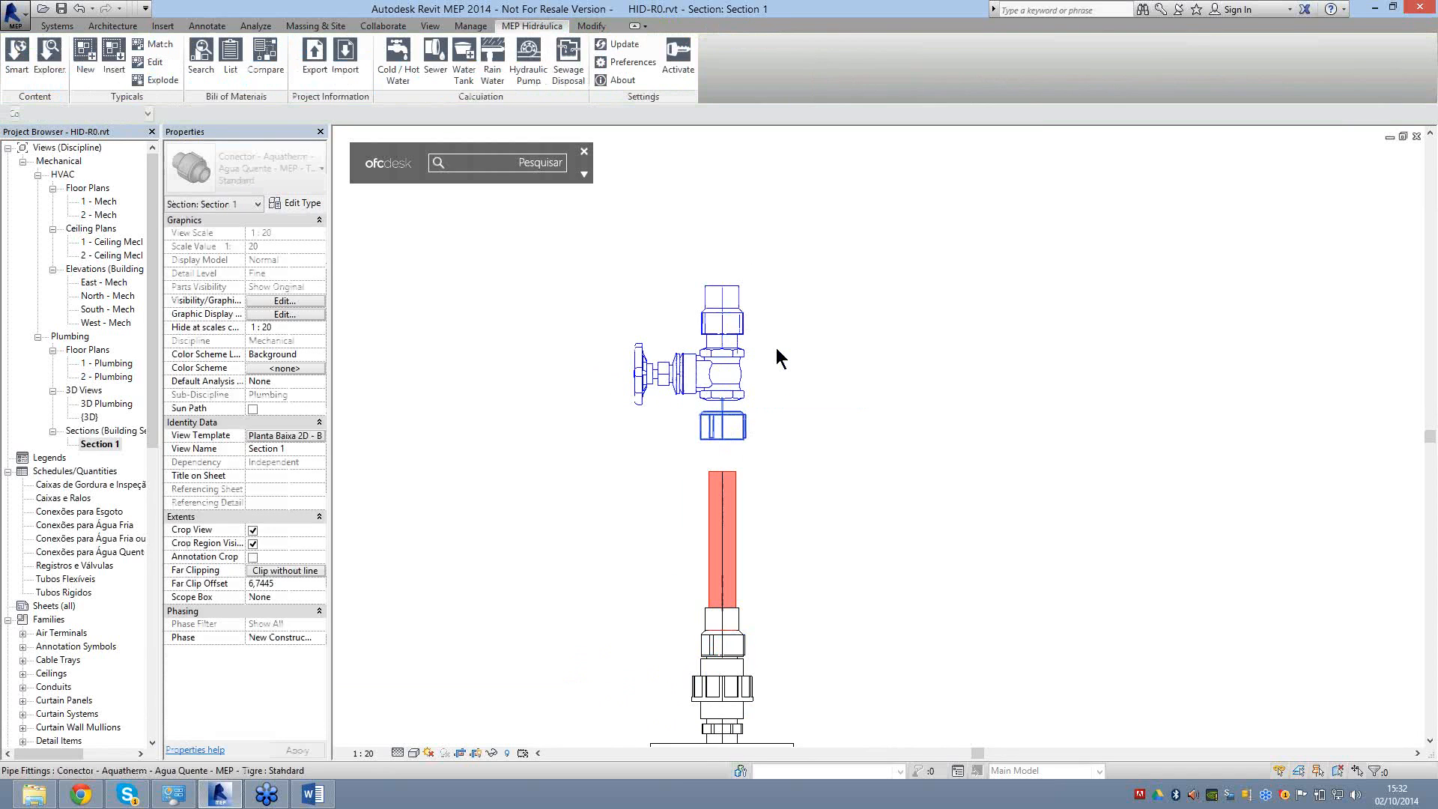
# Set the valve-side diameter of the gate valve's lower connector to 25 mm and extend the pipe below up into that connector.
pyautogui.click(775, 348)
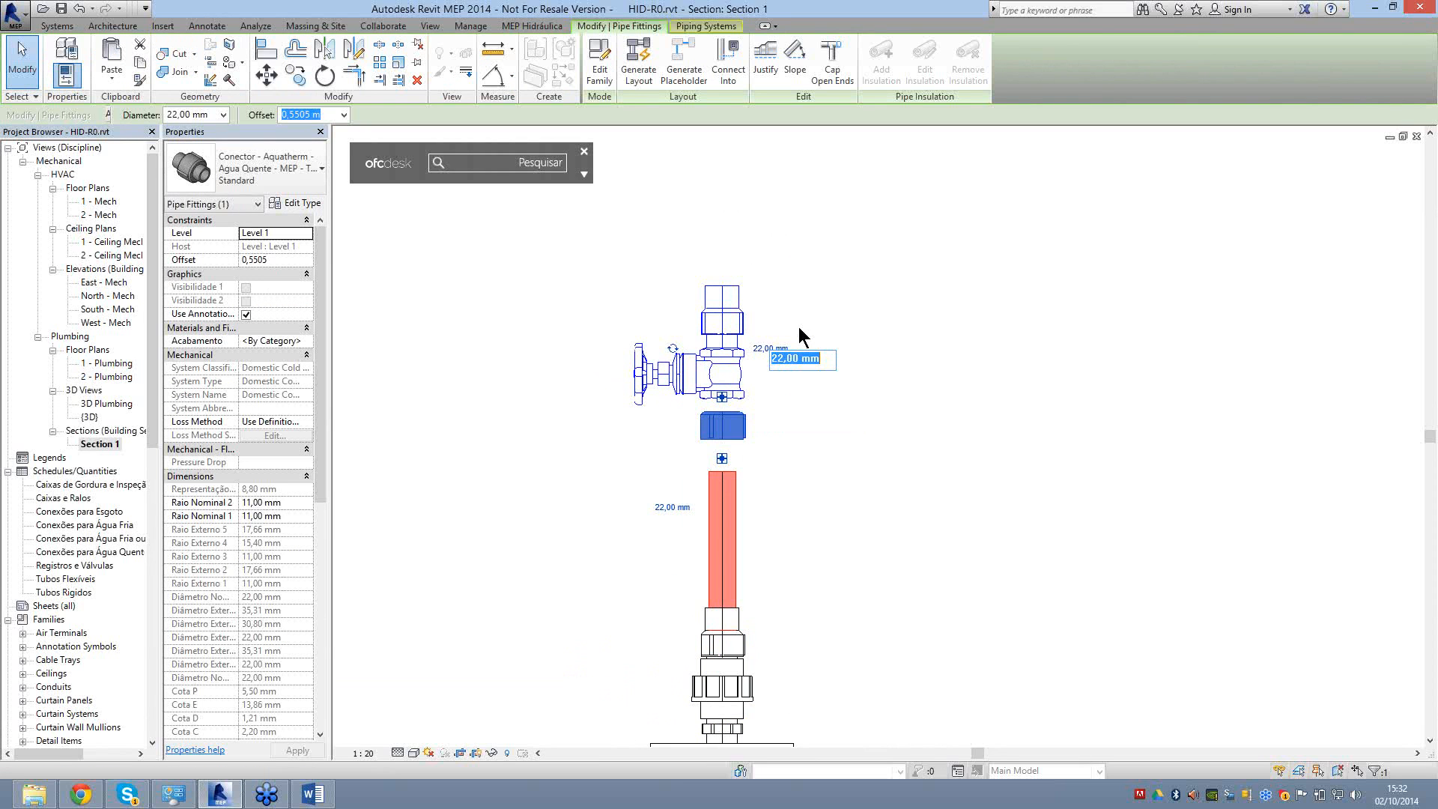
pyautogui.press('BackSpace')
pyautogui.write('25')
pyautogui.press('Return')
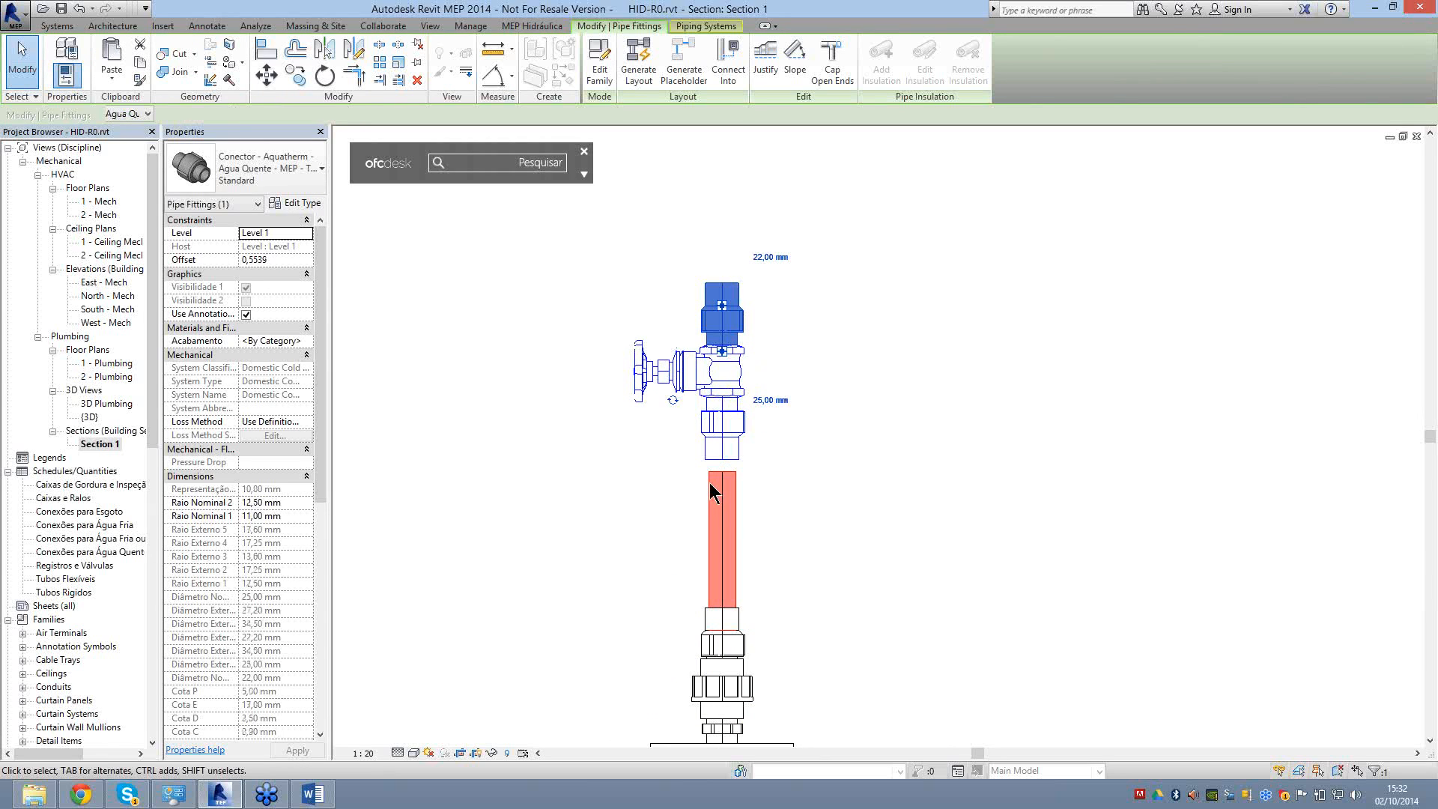
pyautogui.press('Escape')
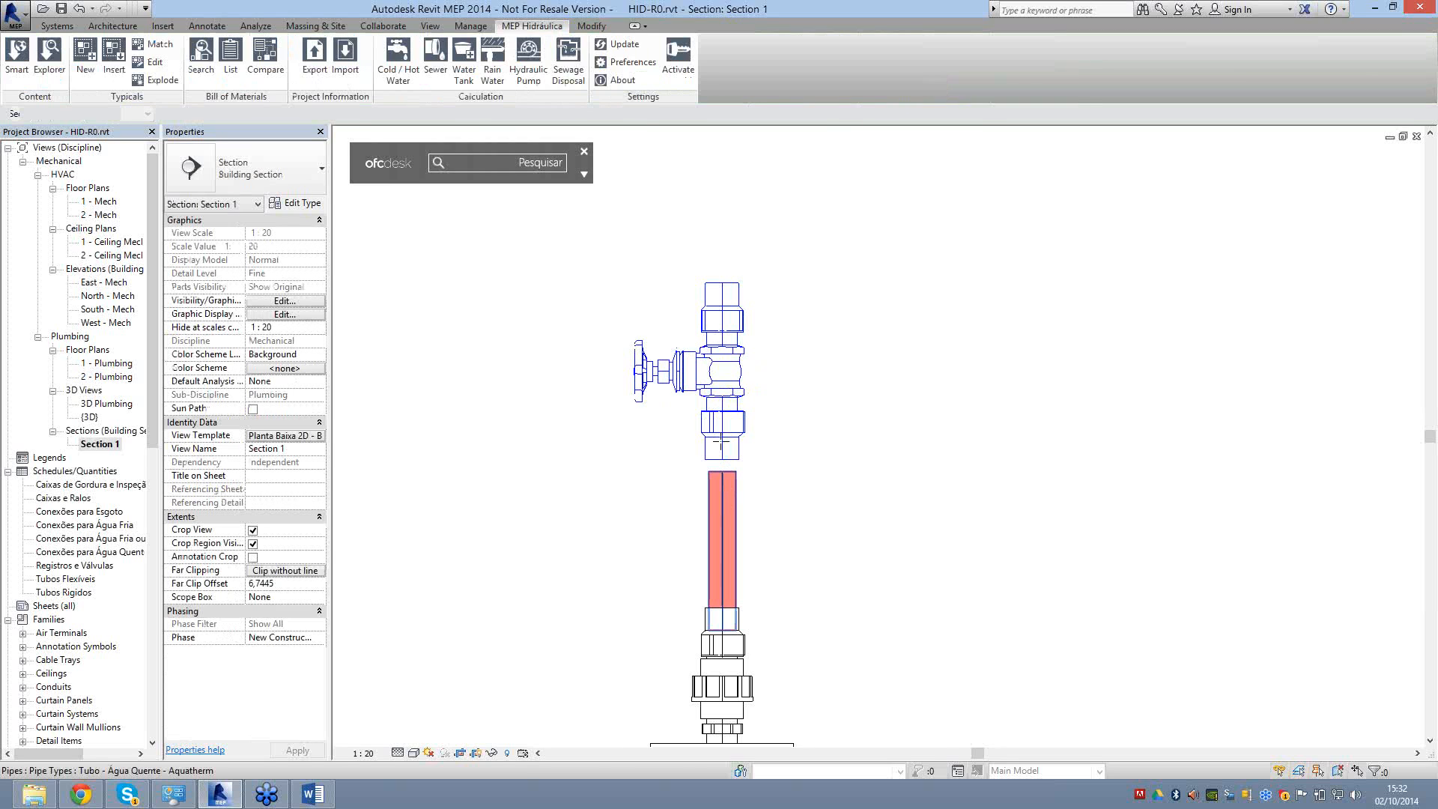
pyautogui.click(720, 444)
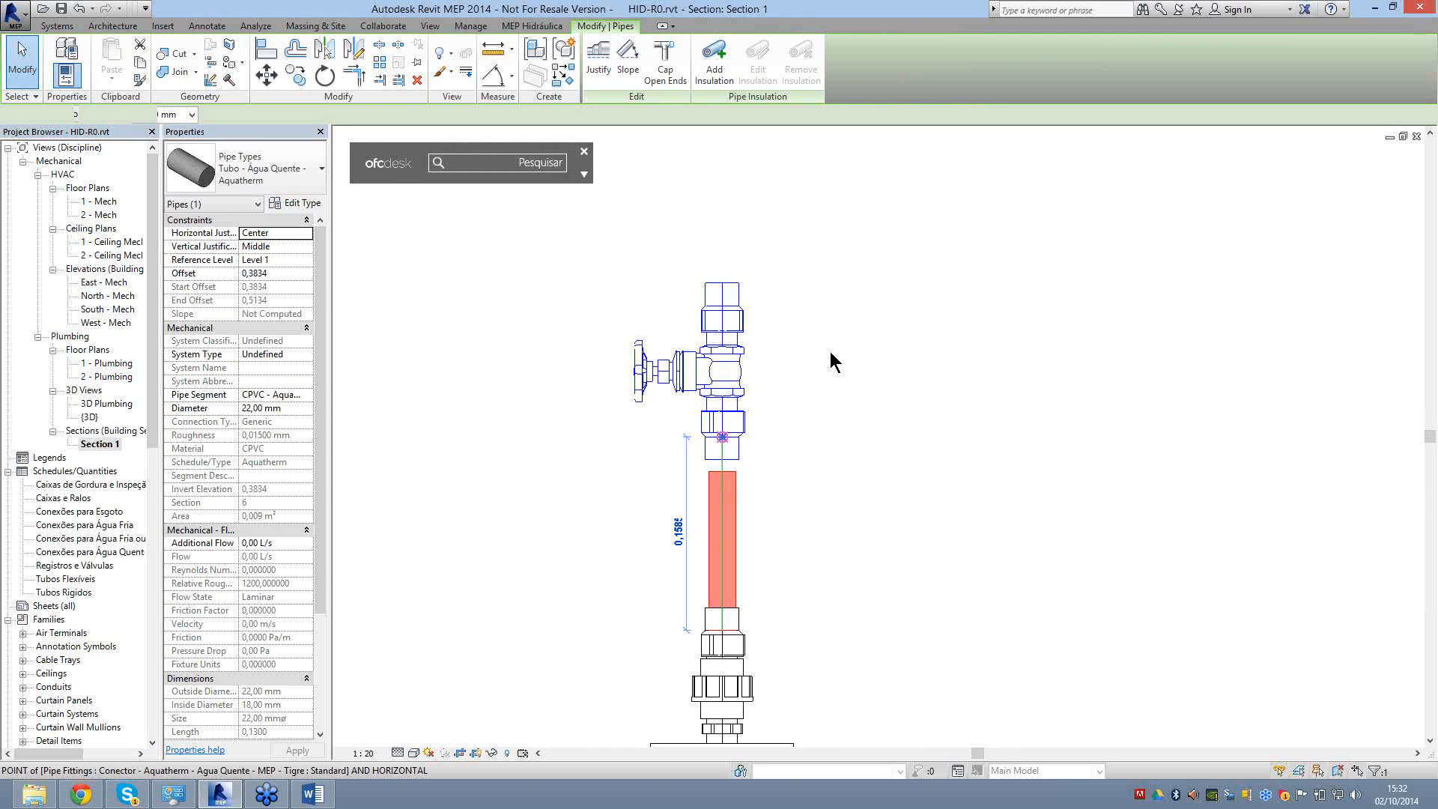
pyautogui.click(830, 352)
# Draw a 22 mm Aquatherm pipe vertically up from the gate valve's upper connector to an offset of about 0.82 m.
pyautogui.scroll(-2, 763, 460)
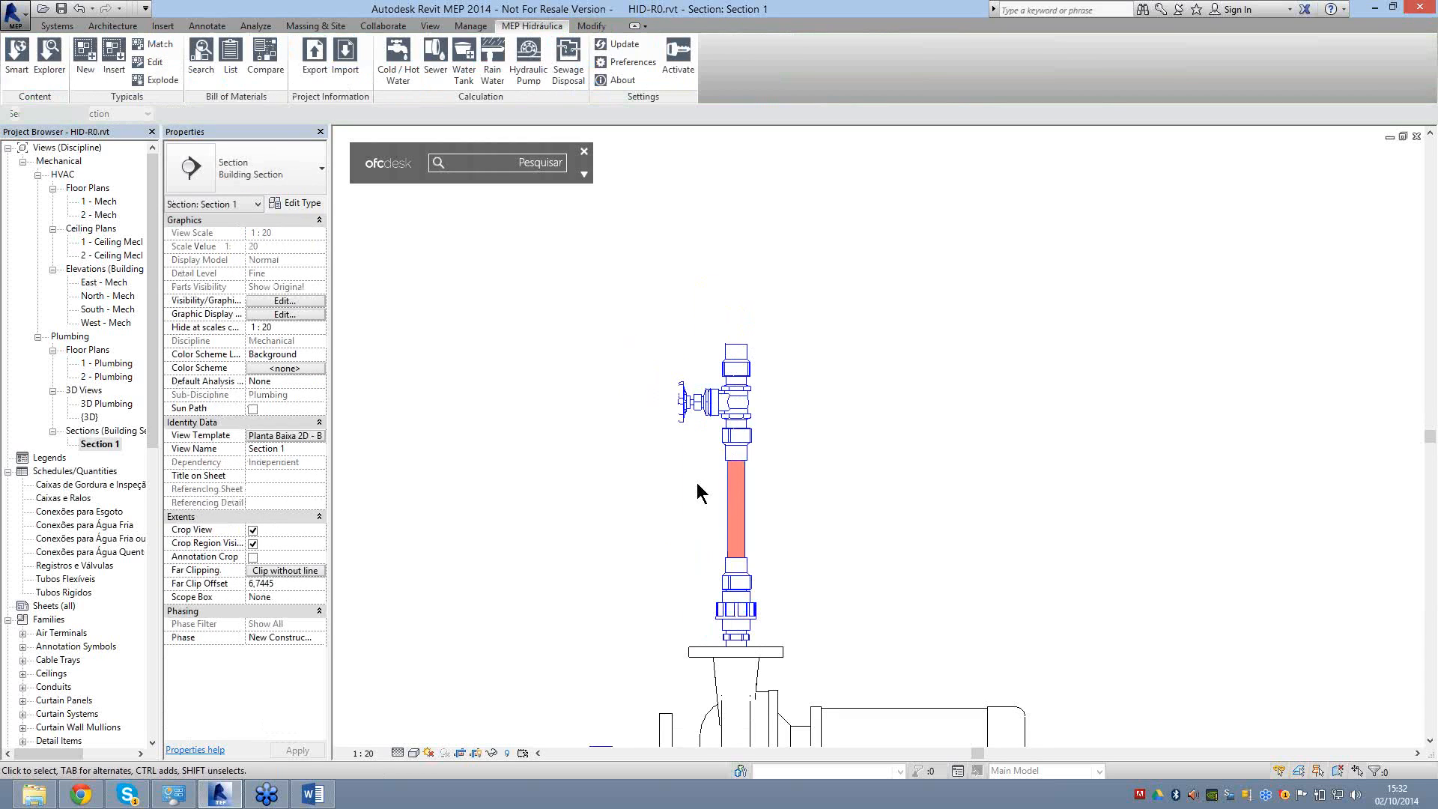
pyautogui.moveTo(736, 359); pyautogui.dragTo(696, 483, button='middle')
pyautogui.click(696, 482)
pyautogui.rightClick(696, 483)
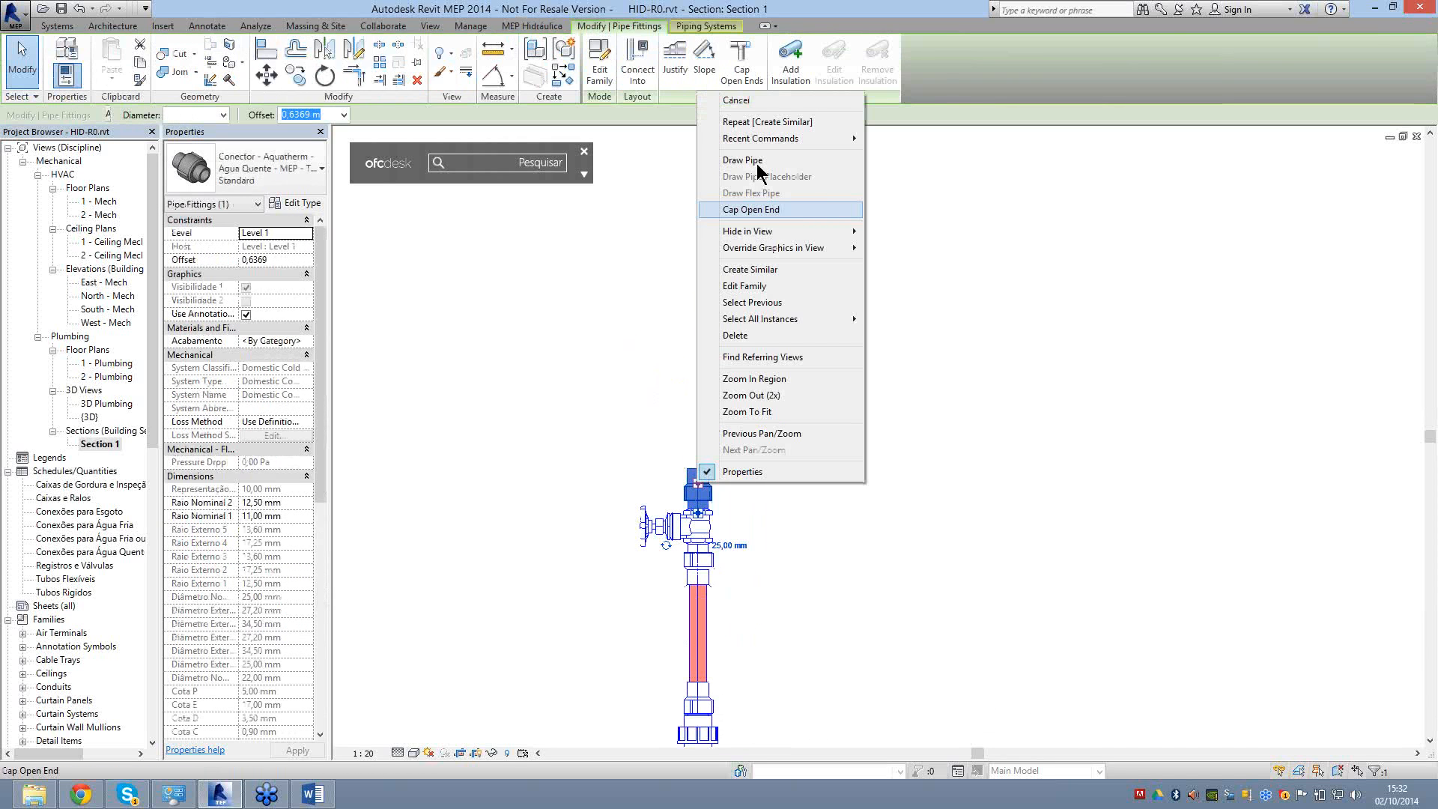
pyautogui.click(743, 161)
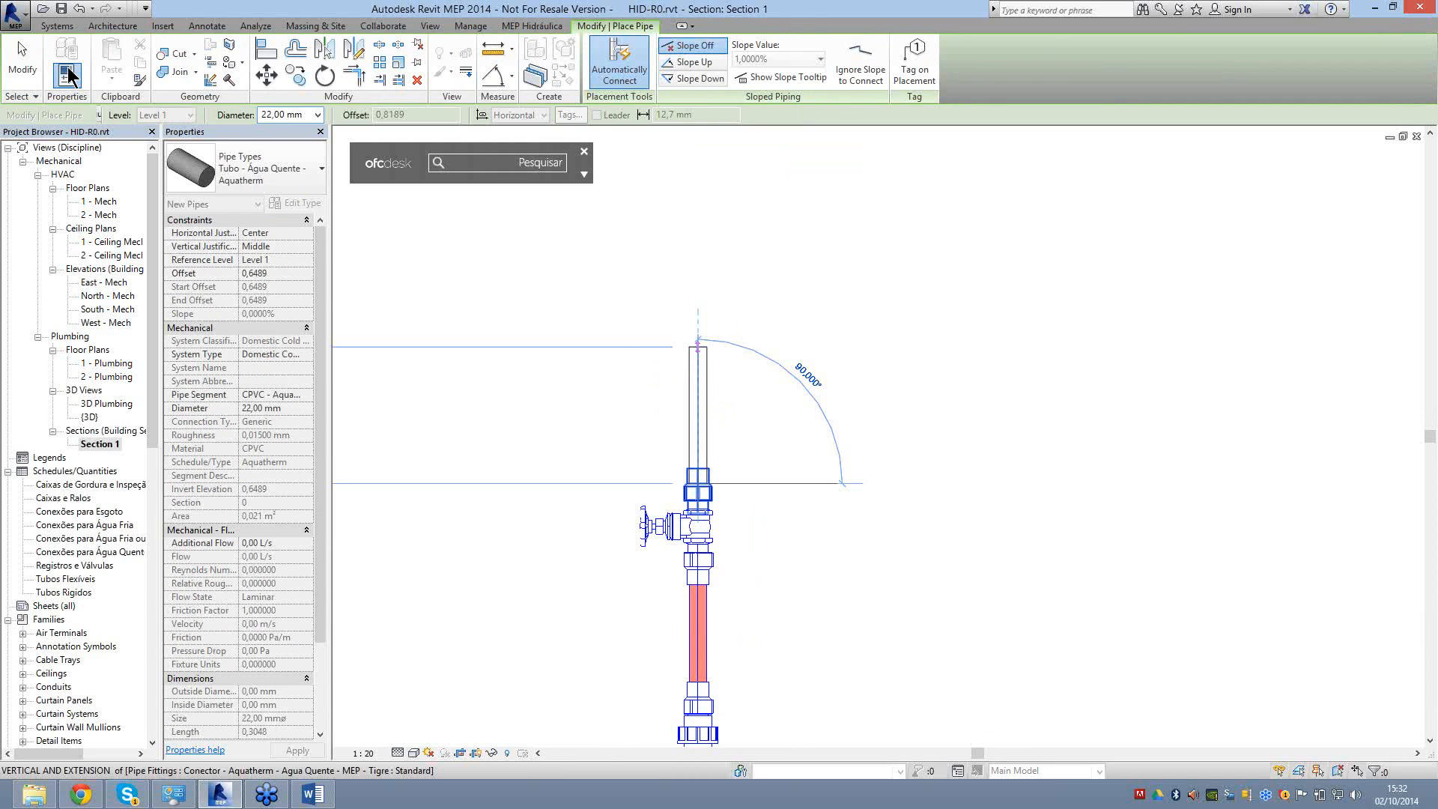
pyautogui.press('Escape')
pyautogui.press('Escape')
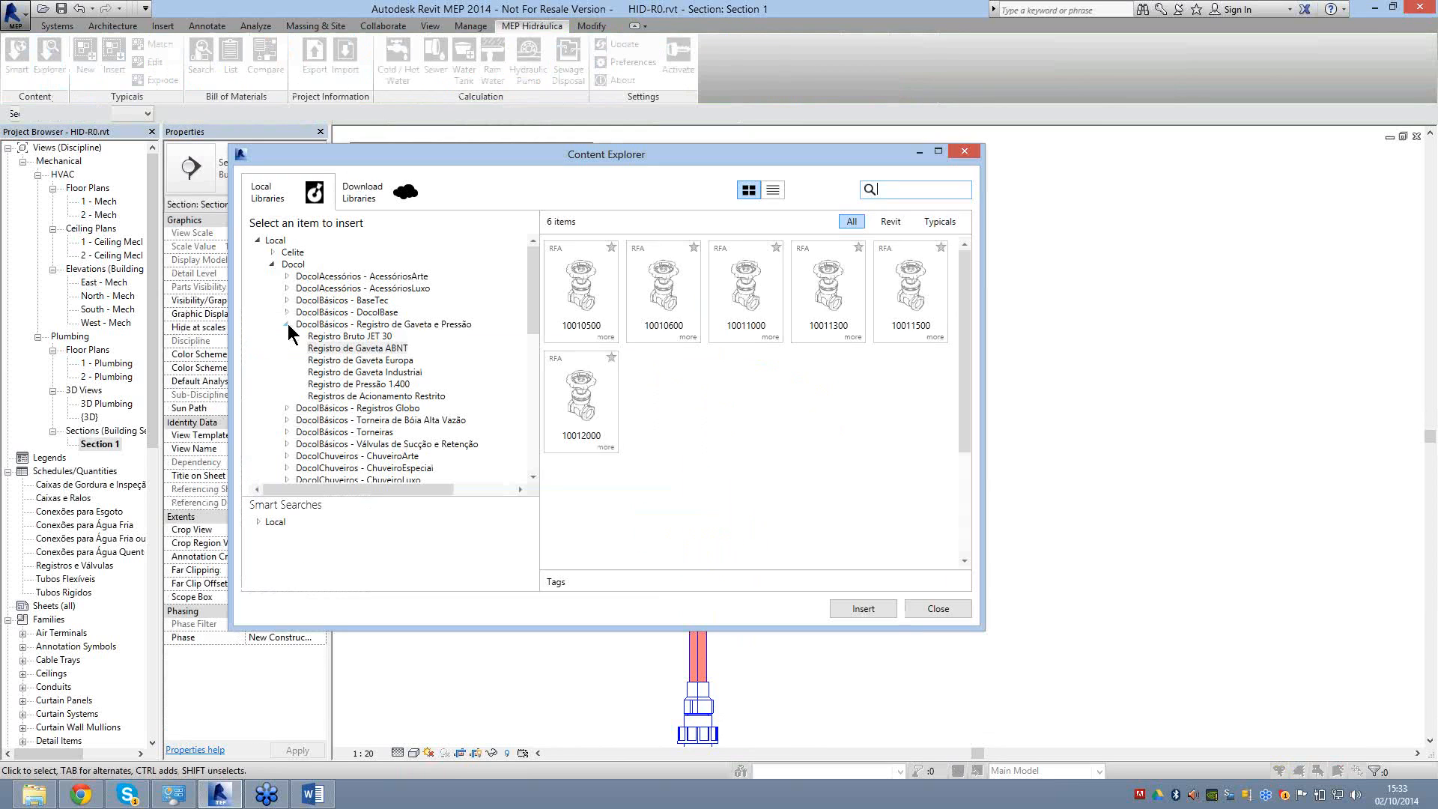
# Insert the 3/4" Válvula de Retenção Universal from DocolBásicos - Válvulas de Sucção e Retenção at the upper end of the new pipe.
pyautogui.click(288, 323)
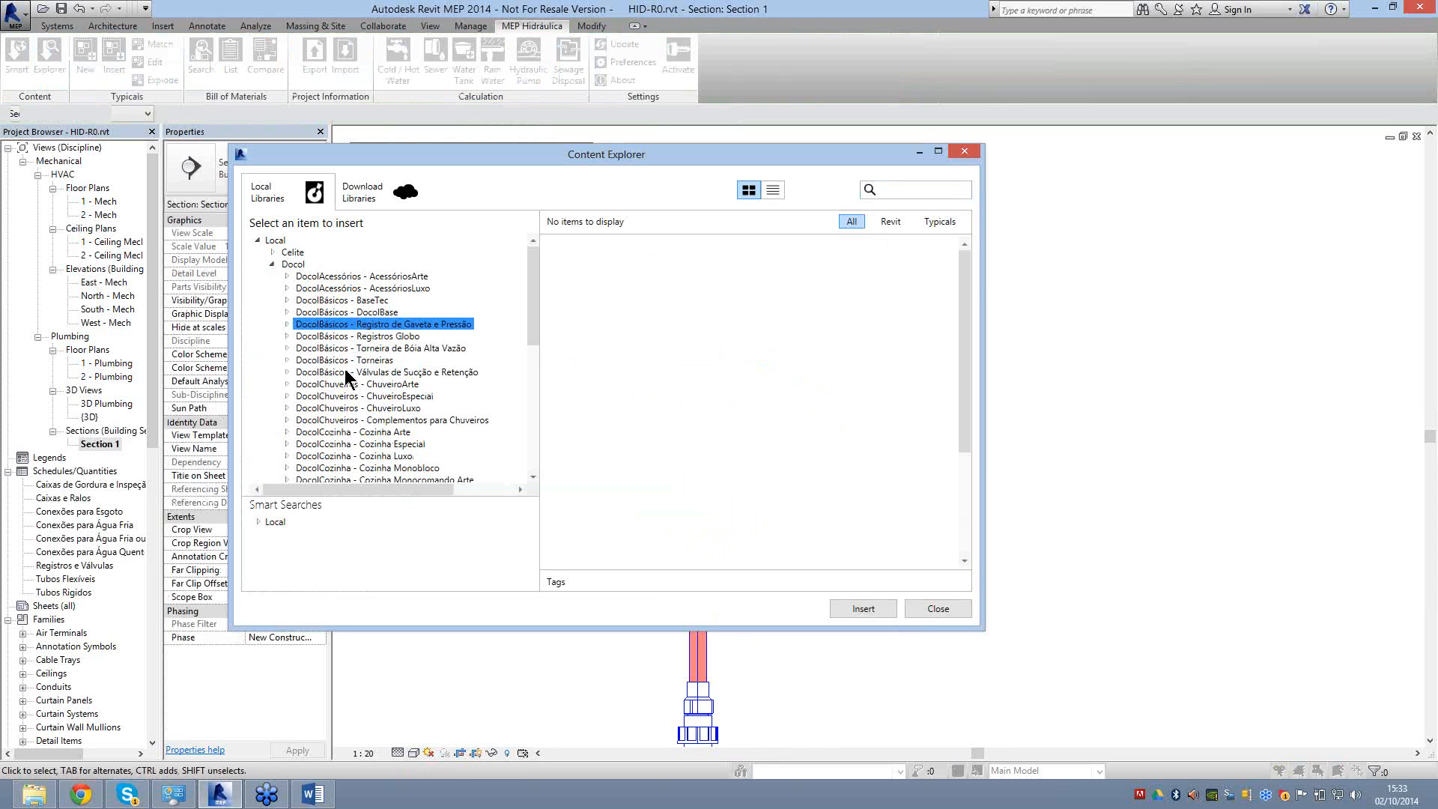
pyautogui.click(292, 372)
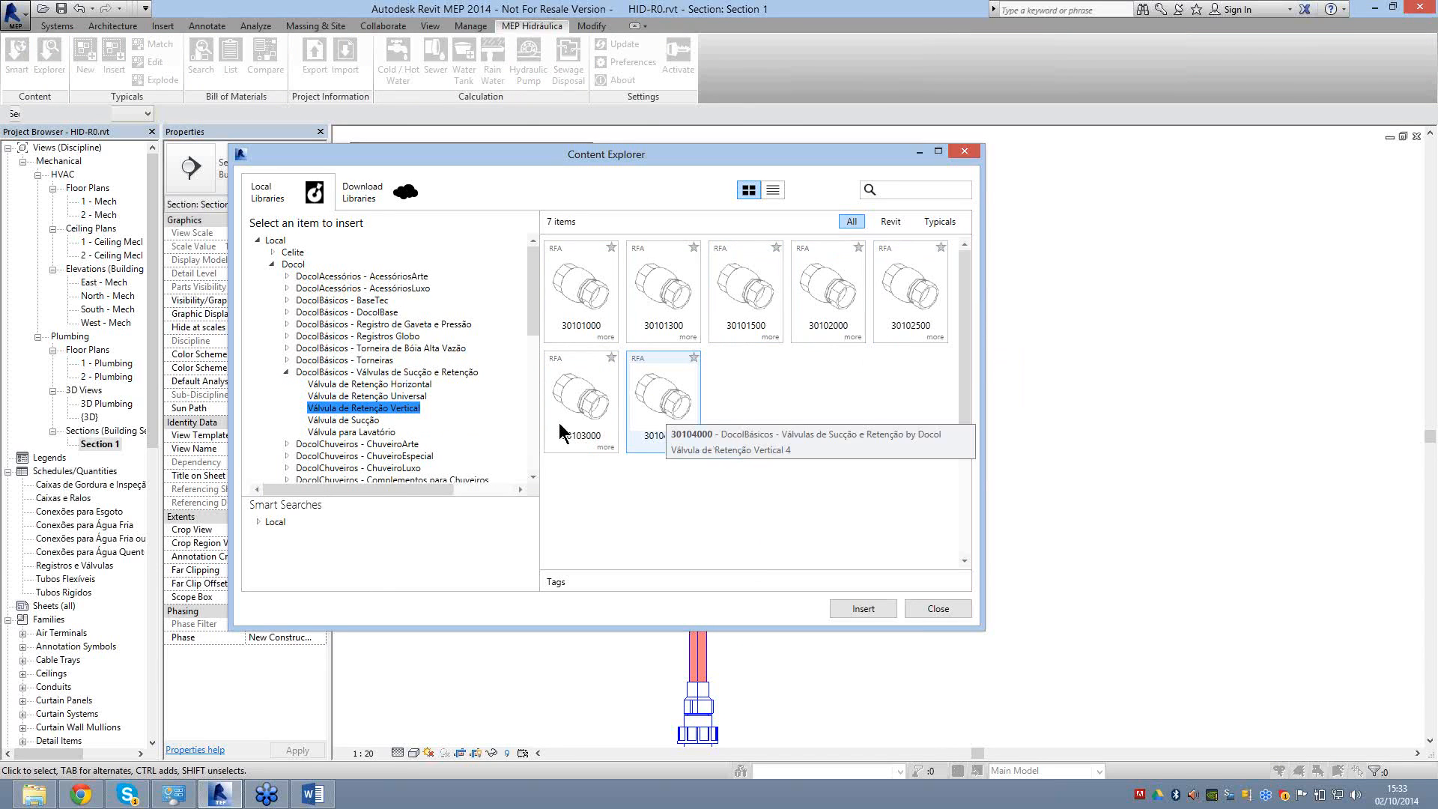
pyautogui.click(380, 396)
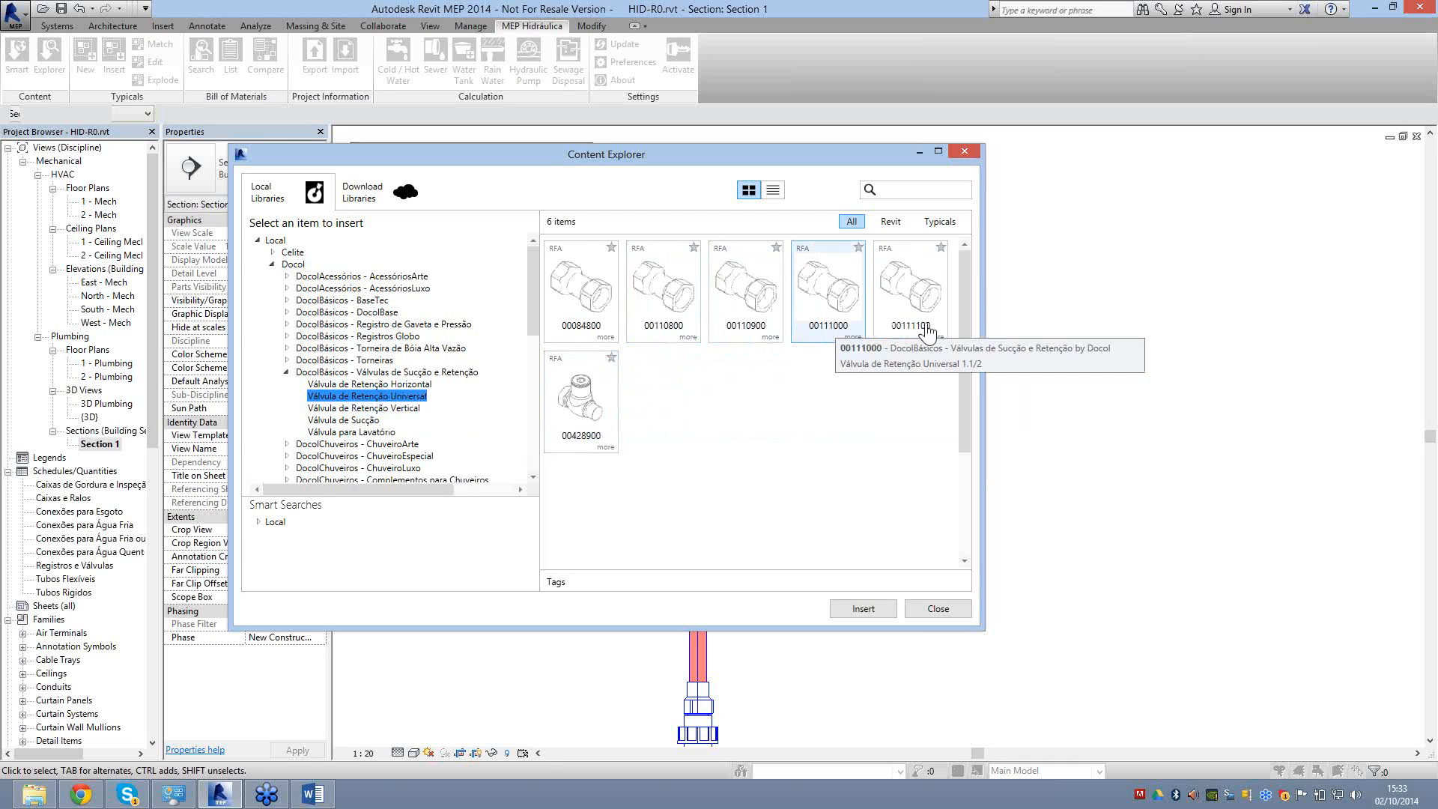
pyautogui.click(582, 364)
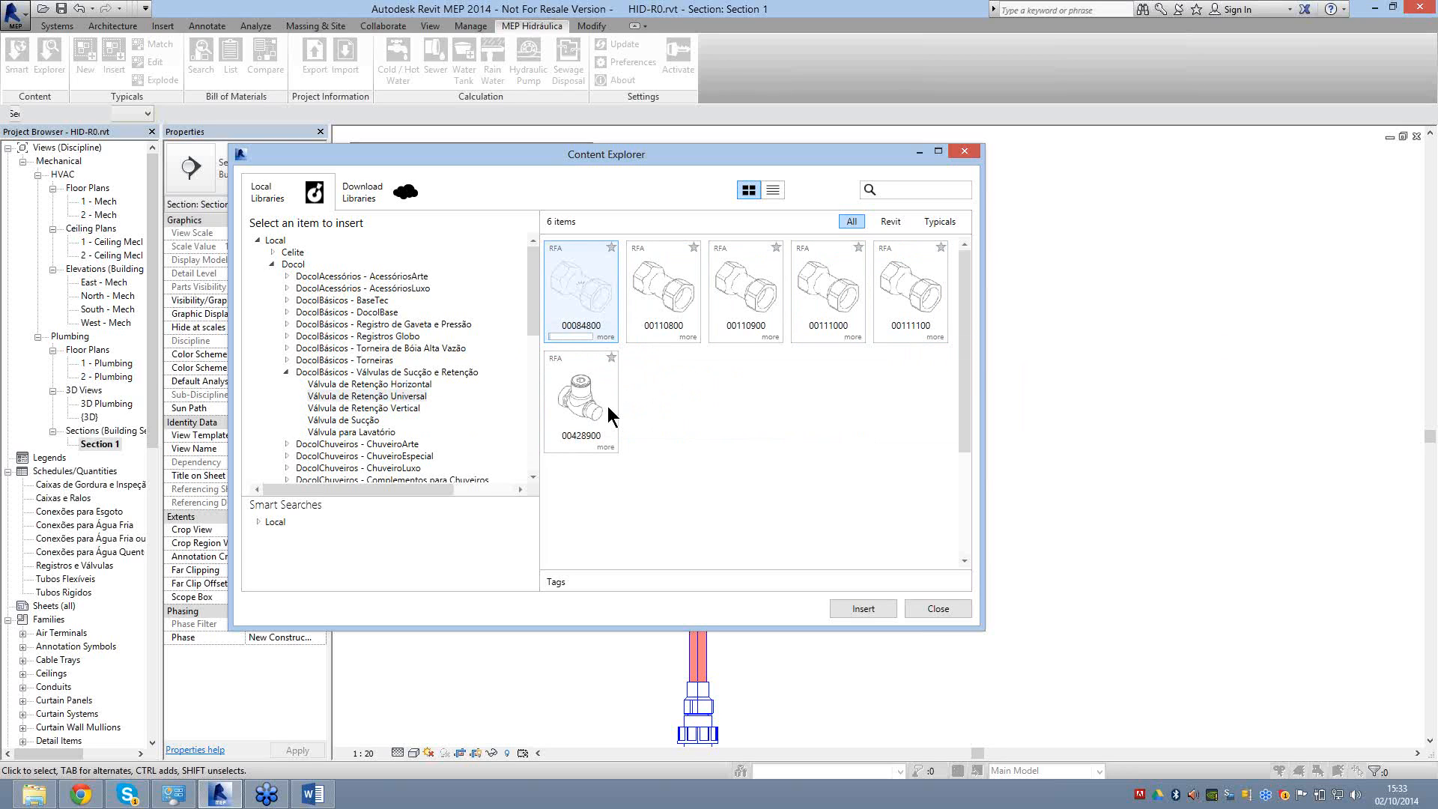
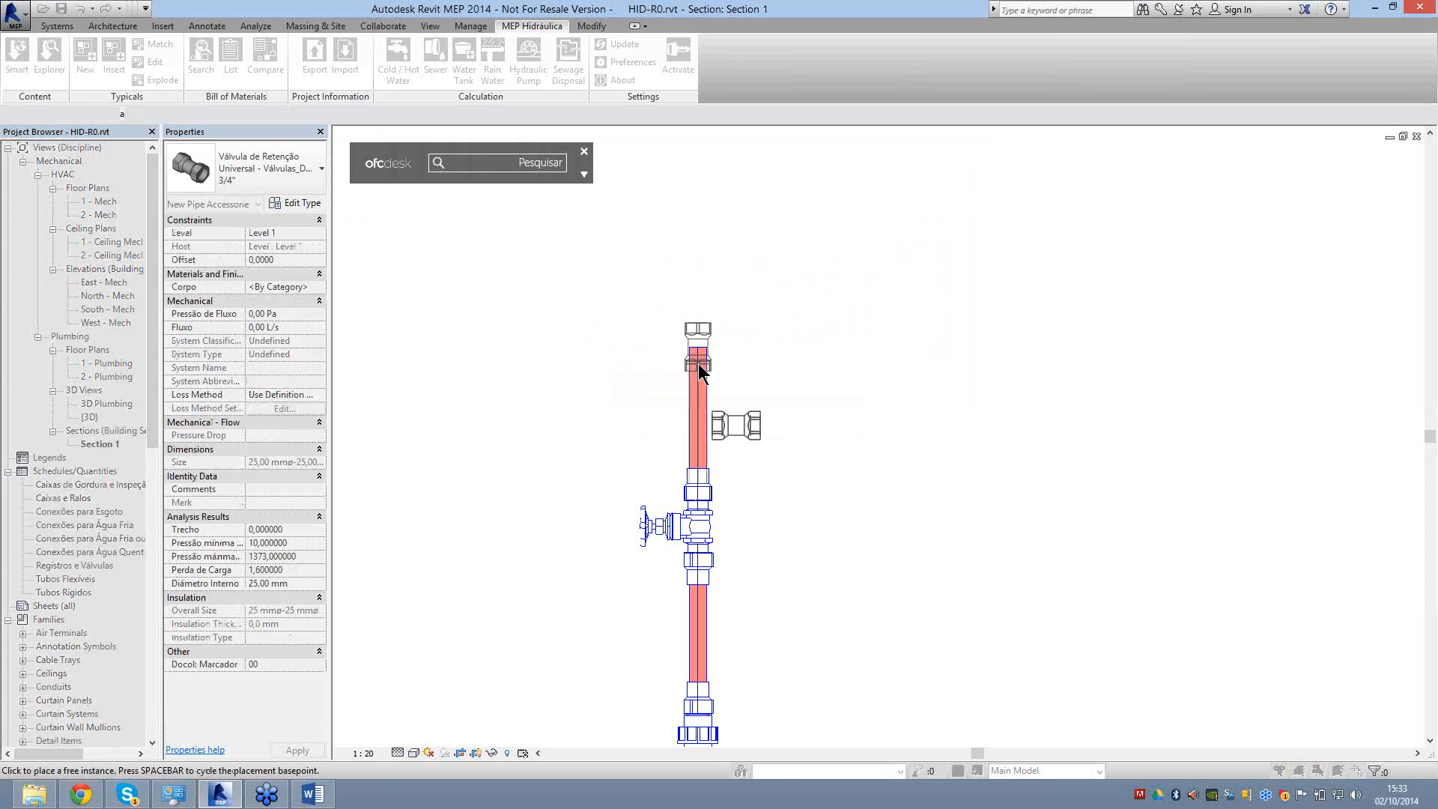
pyautogui.click(700, 371)
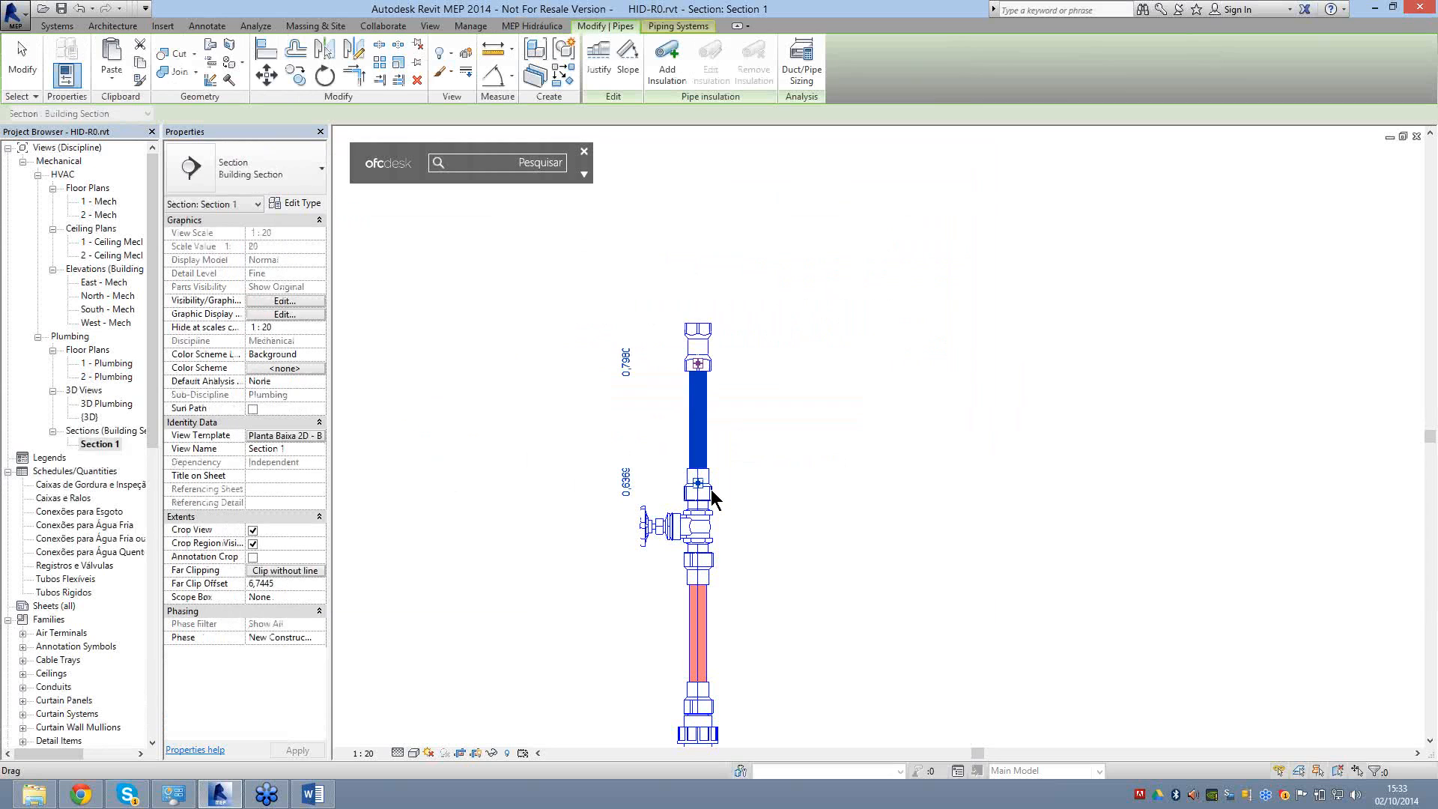
# Shorten the pipe below the check valve to about 0.10 m and place Aquatherm connectors on both ends of the check valve.
pyautogui.moveTo(711, 488); pyautogui.dragTo(770, 289)
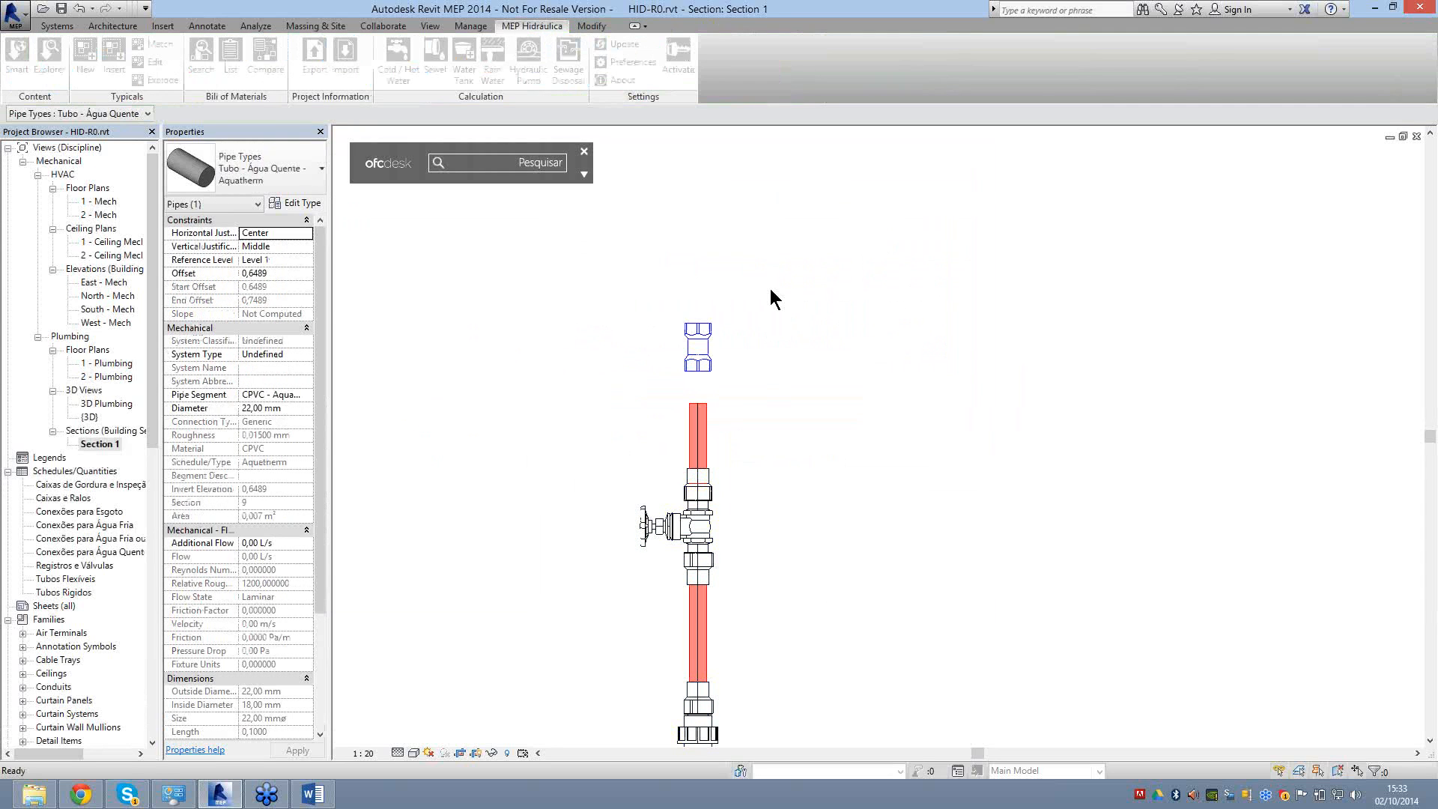
pyautogui.rightClick(706, 491)
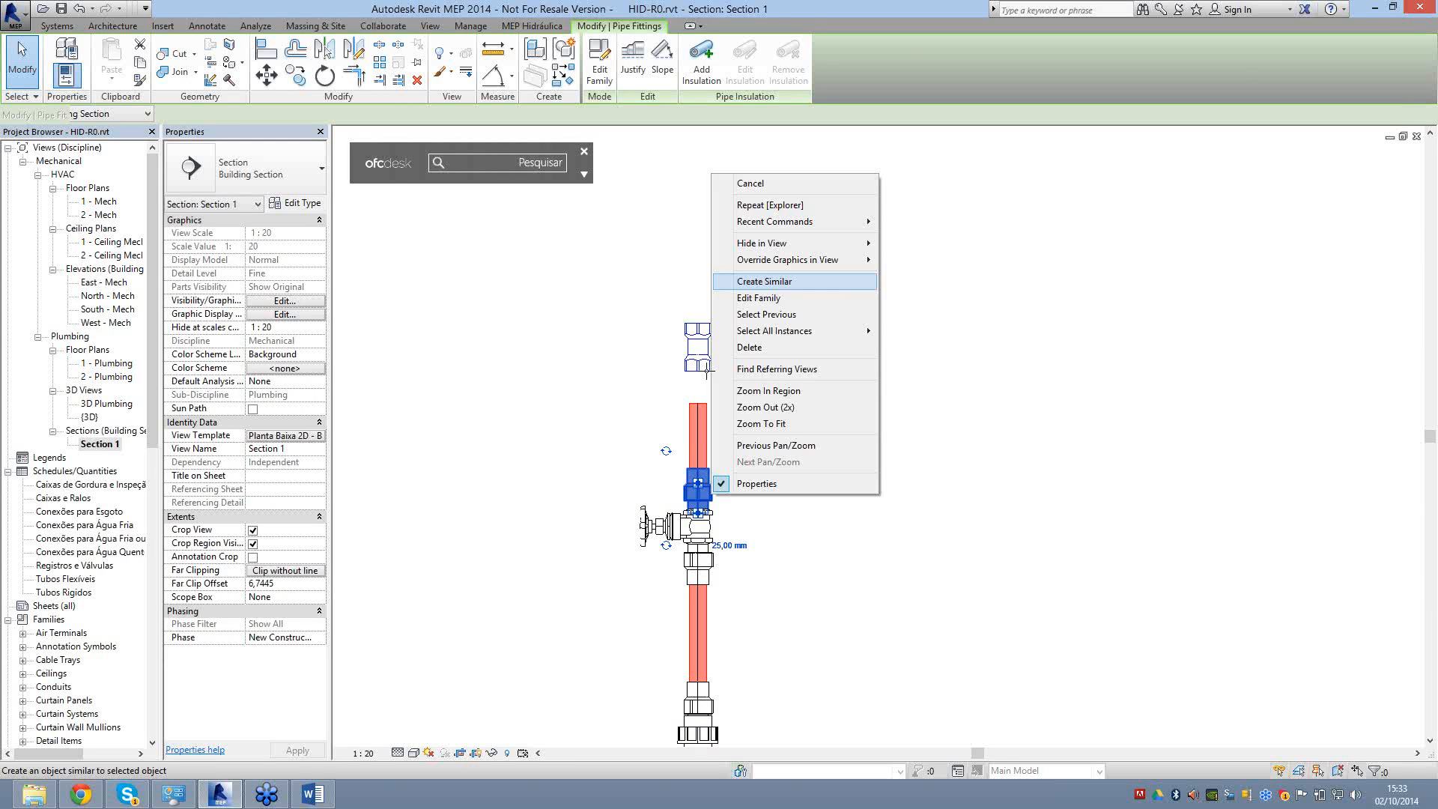
pyautogui.click(764, 281)
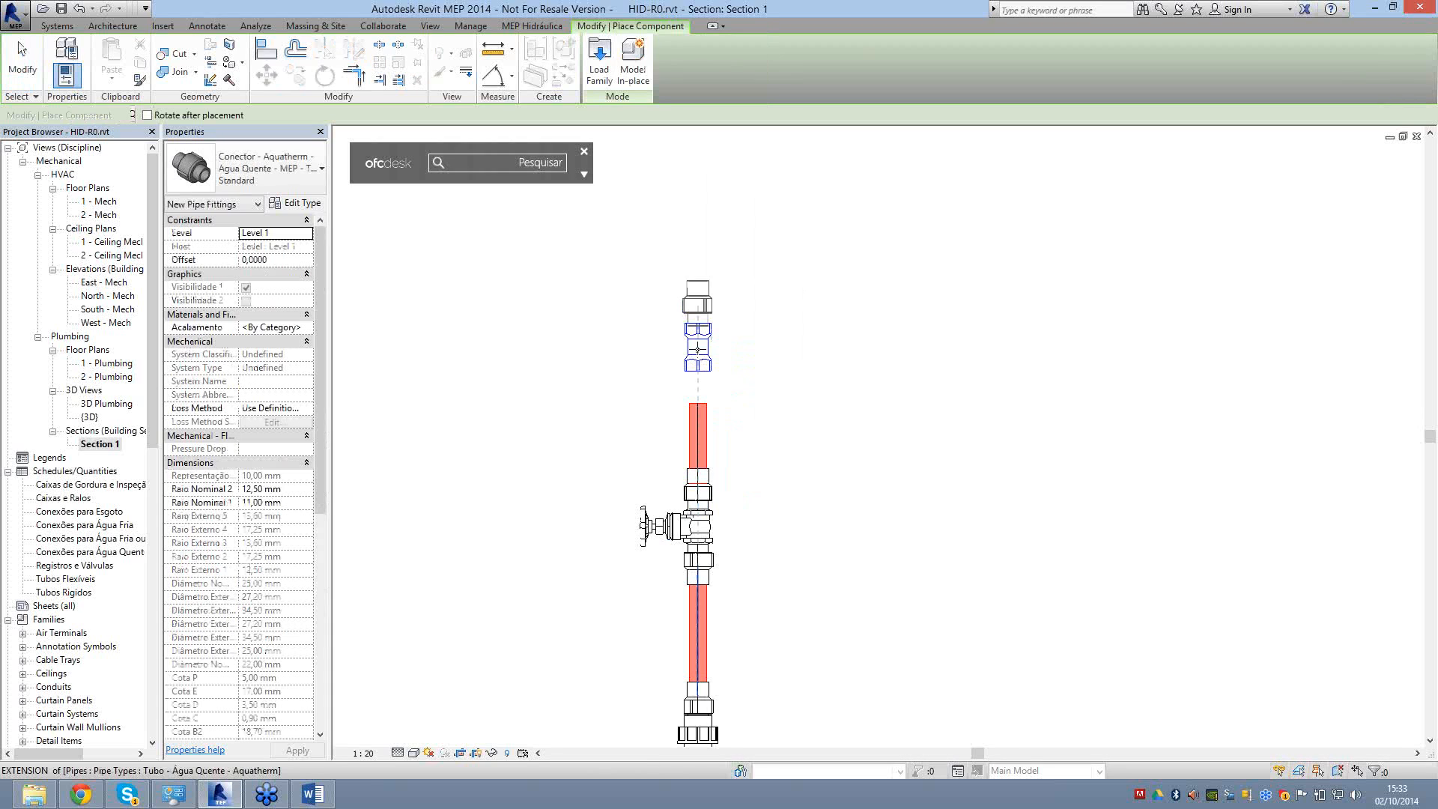
pyautogui.click(697, 349)
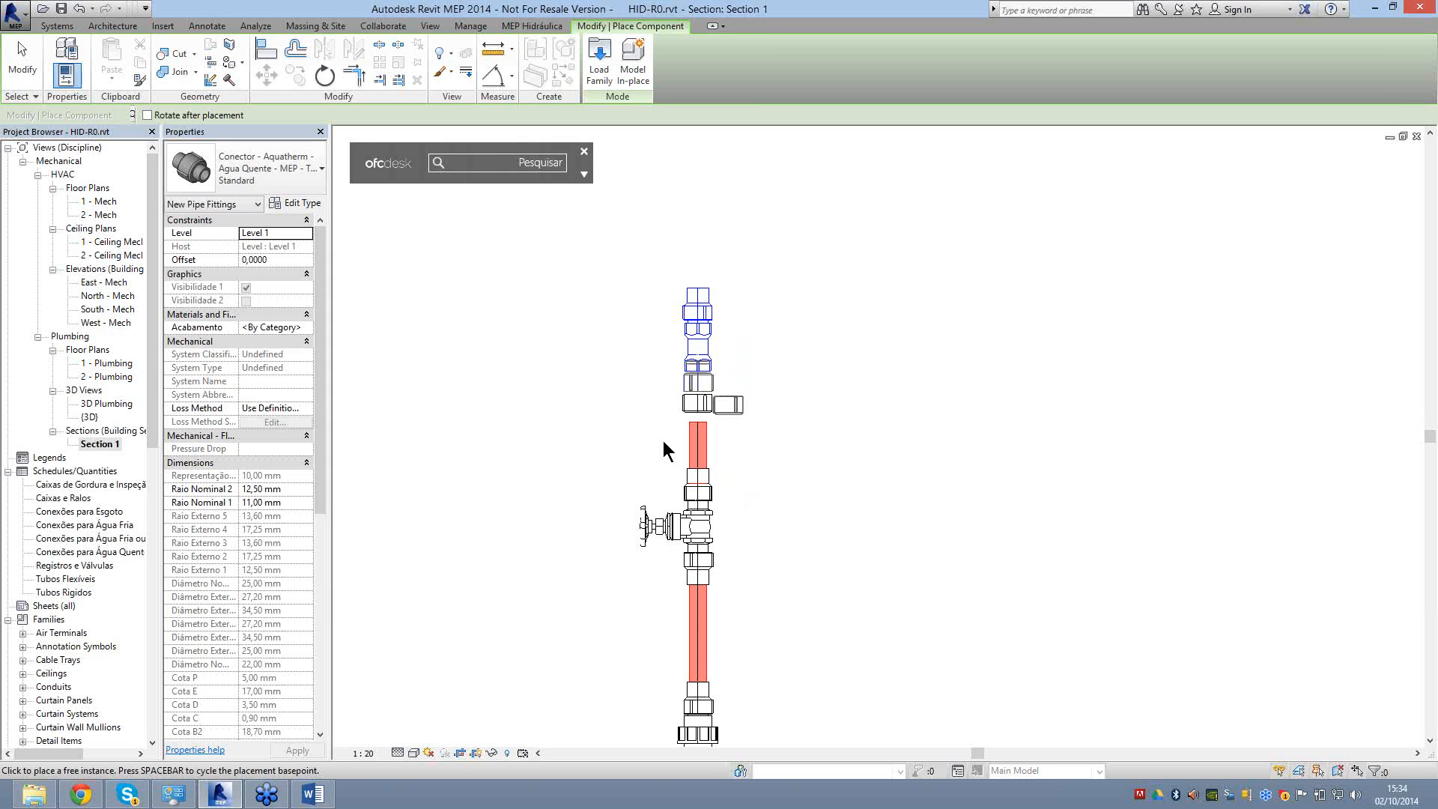
pyautogui.press('Escape')
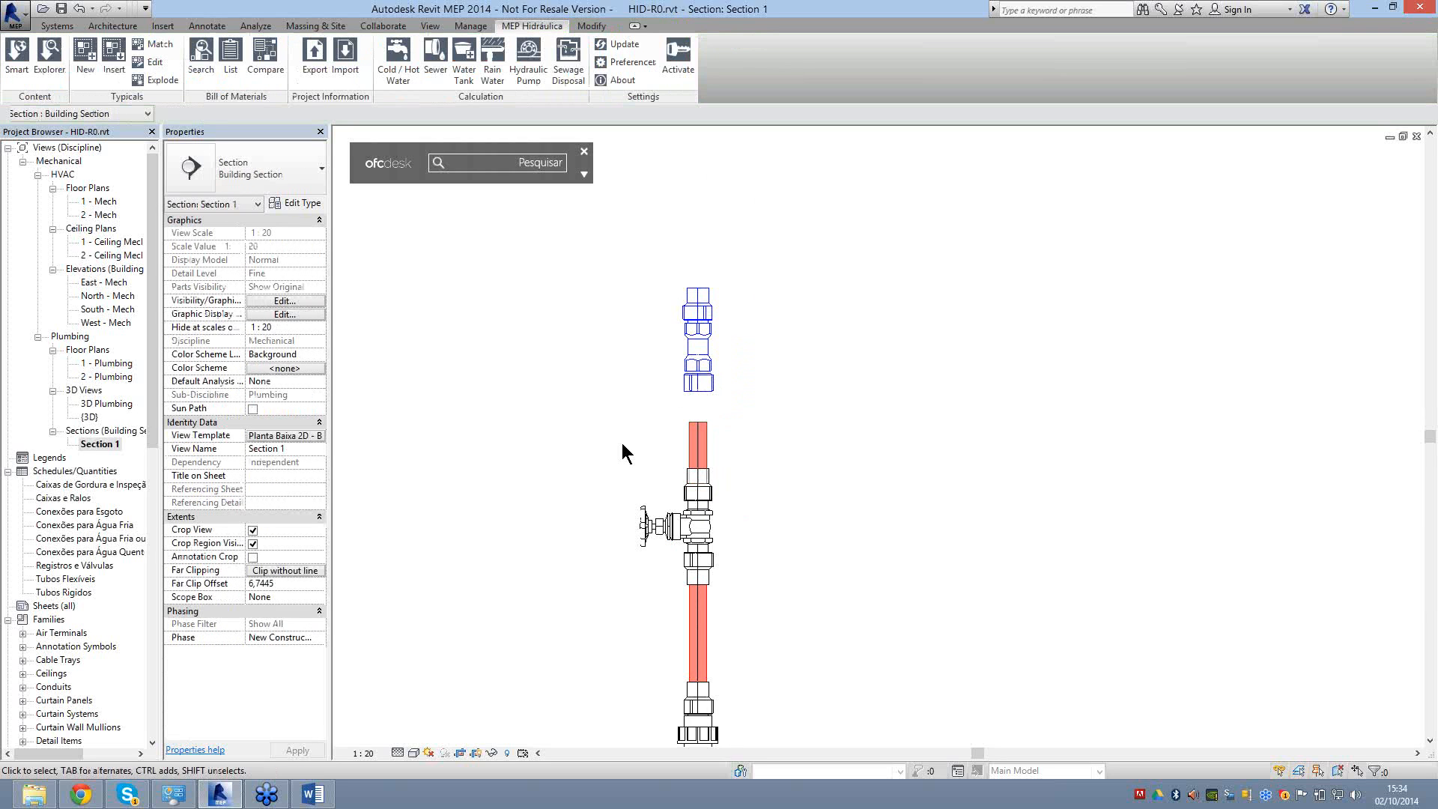
# Set the valve-side diameter of the check valve's lower connector to 25 mm and extend the pipe below up to join it.
pyautogui.click(725, 347)
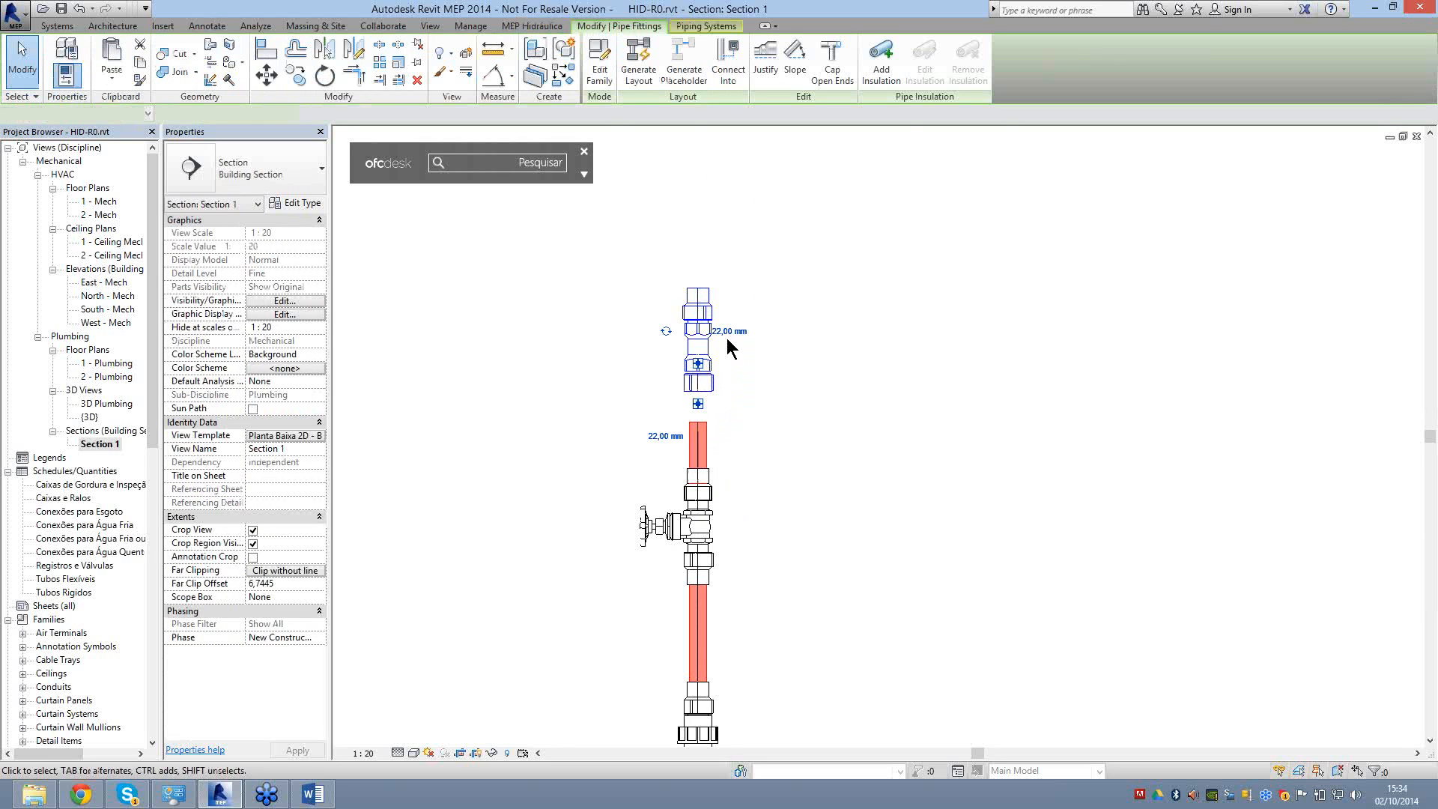
pyautogui.click(728, 332)
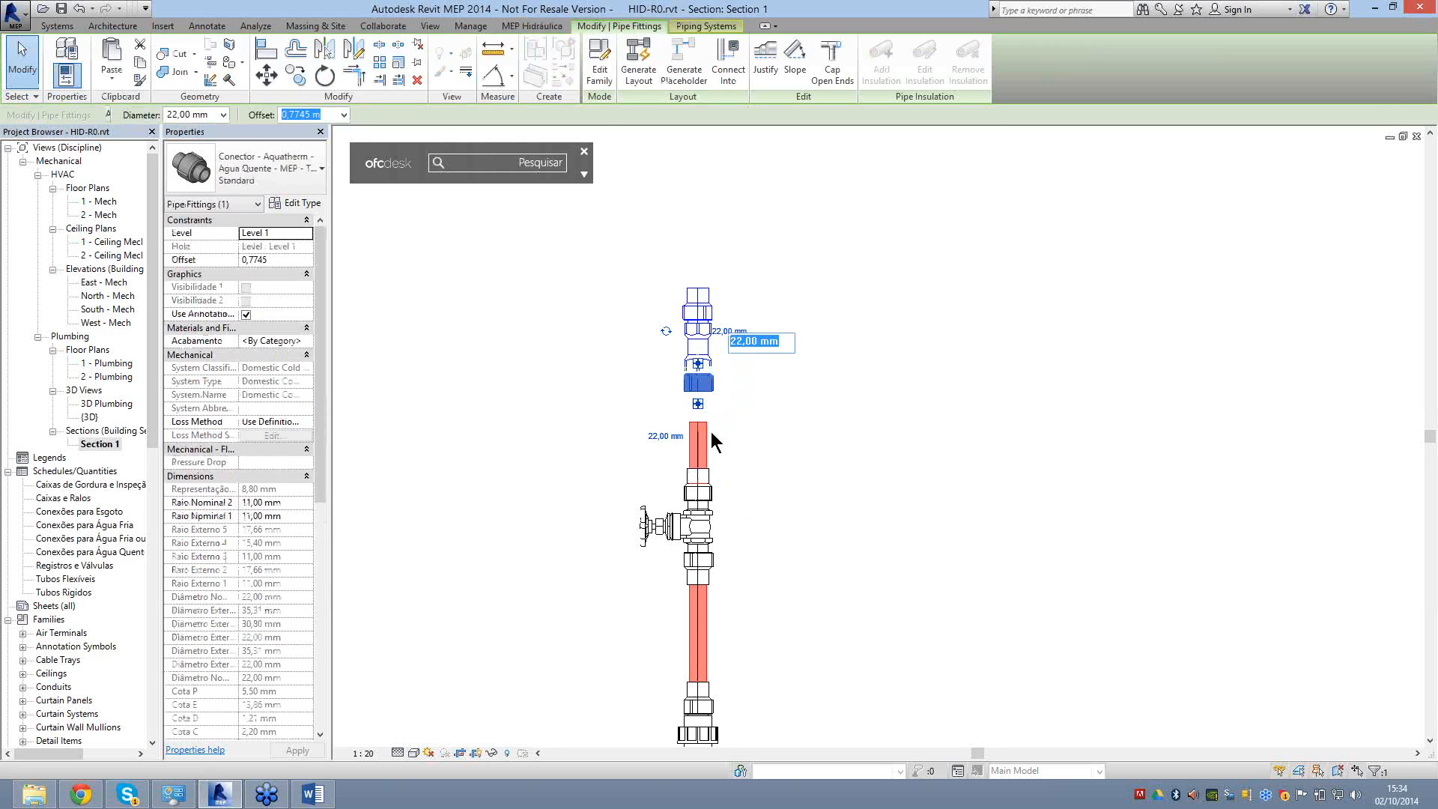
pyautogui.press('Escape')
pyautogui.press('Escape')
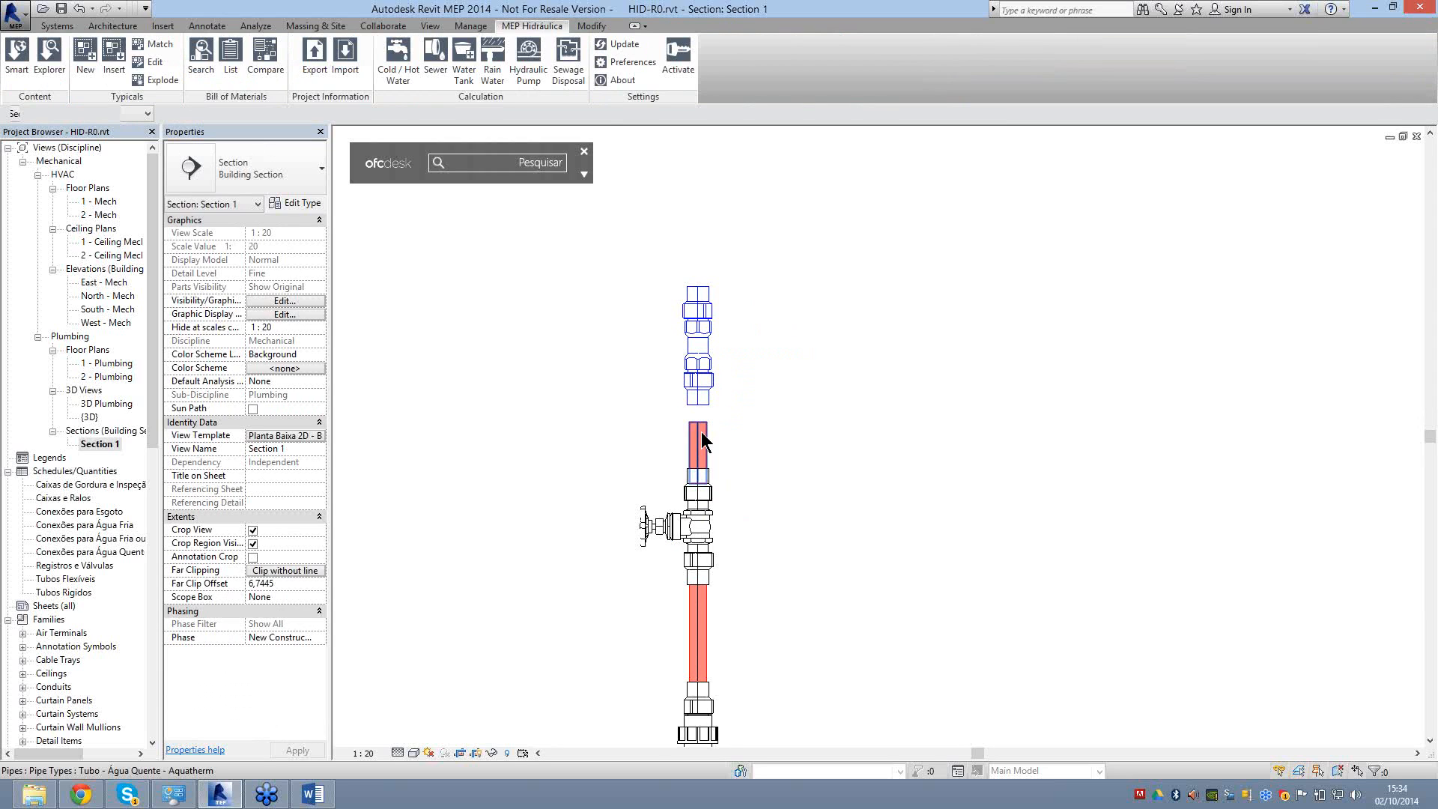
pyautogui.click(702, 433)
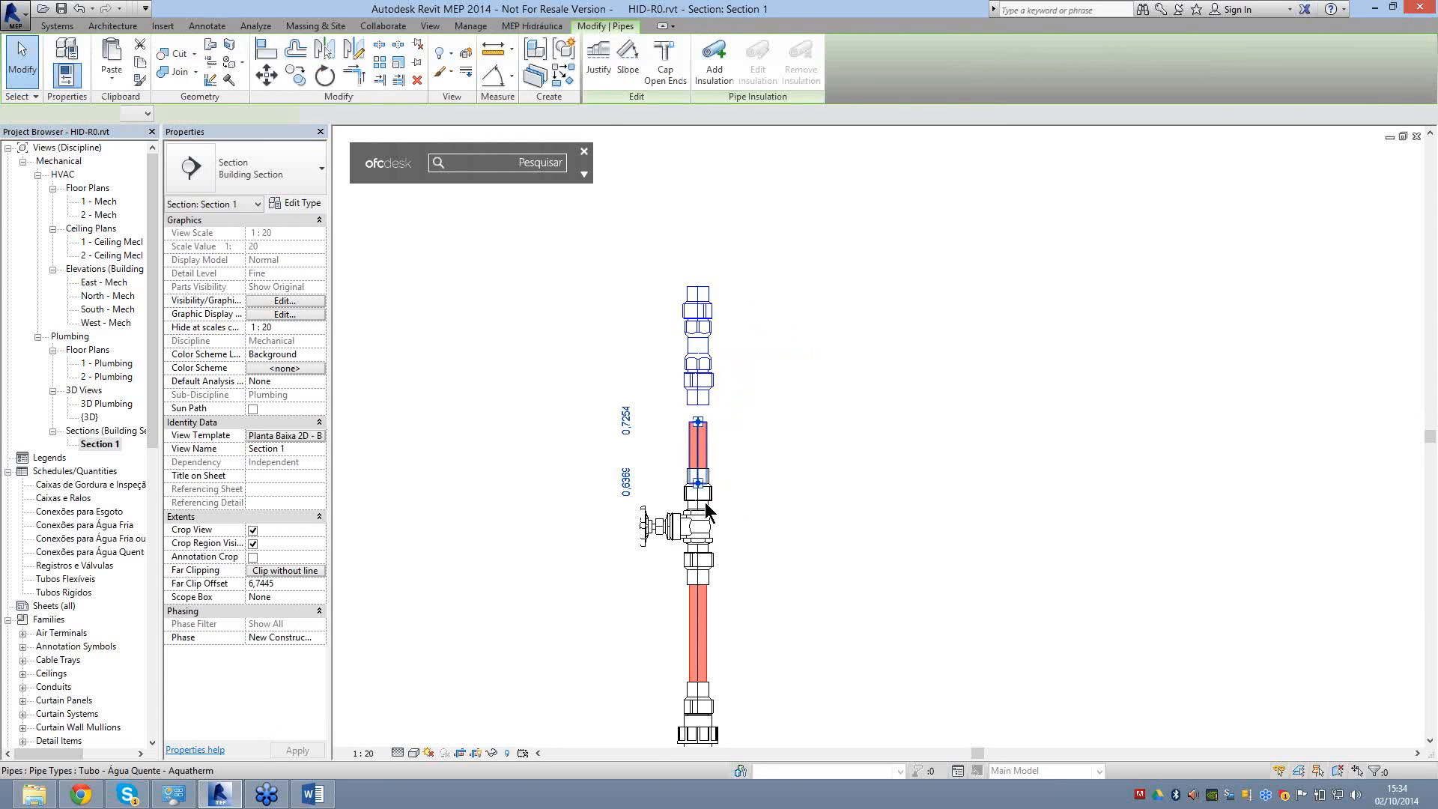
pyautogui.moveTo(697, 421); pyautogui.dragTo(733, 359)
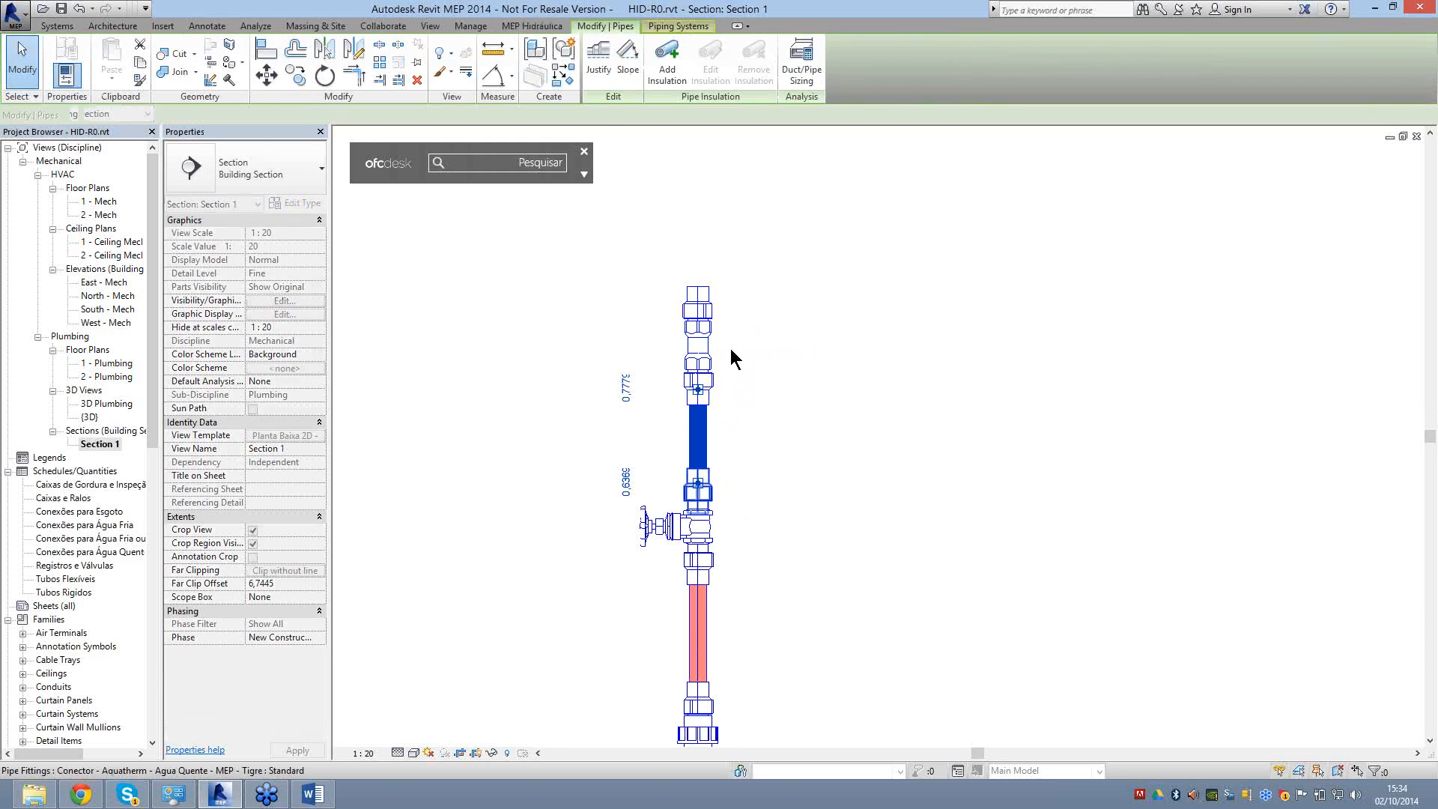
# Draw a 22 mm Aquatherm pipe vertically up from the check valve's upper connector to about 1.06 m offset, with a short horizontal run toward the building.
pyautogui.scroll(-2, 731, 355)
pyautogui.moveTo(699, 316); pyautogui.dragTo(694, 329, button='middle')
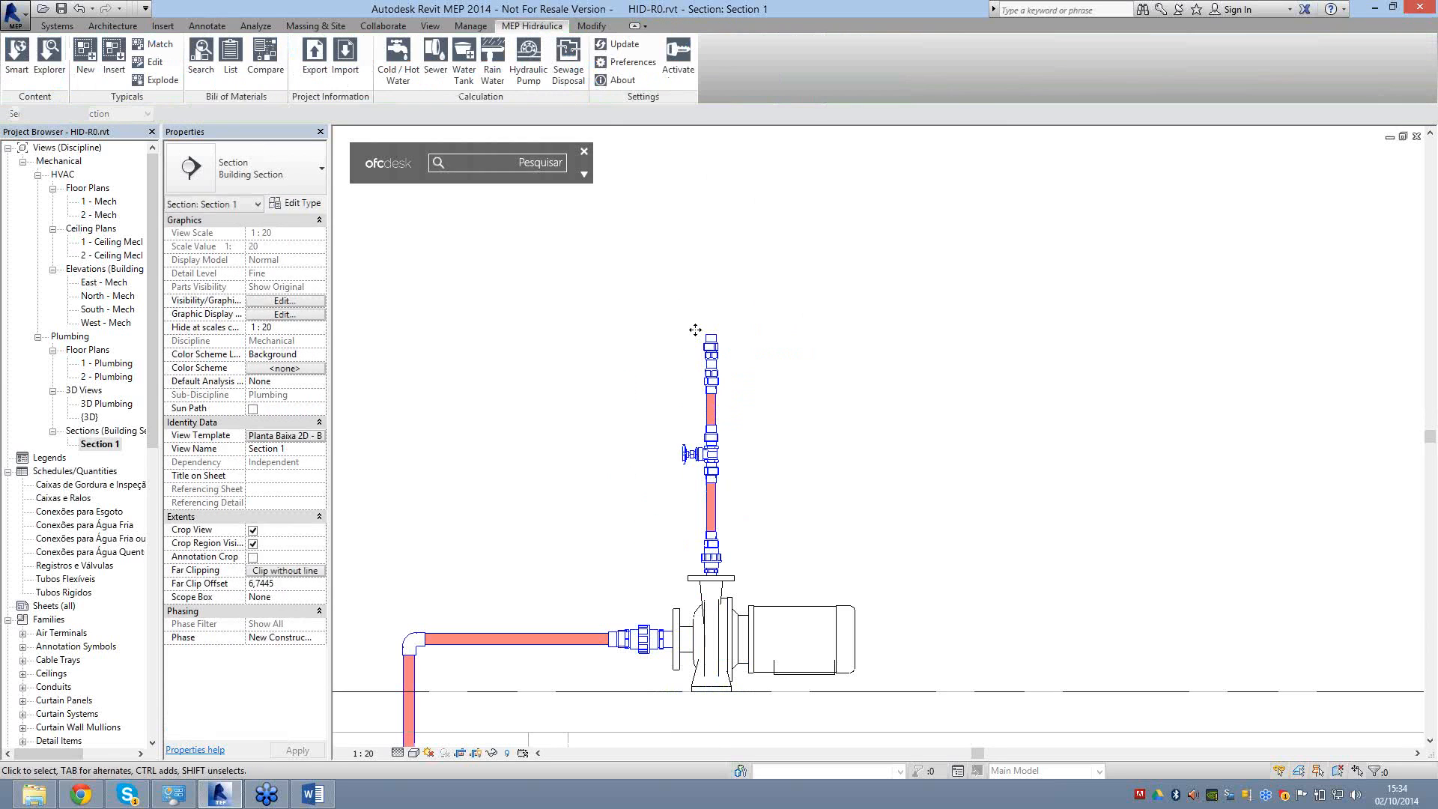
pyautogui.scroll(2, 695, 329)
pyautogui.click(696, 375)
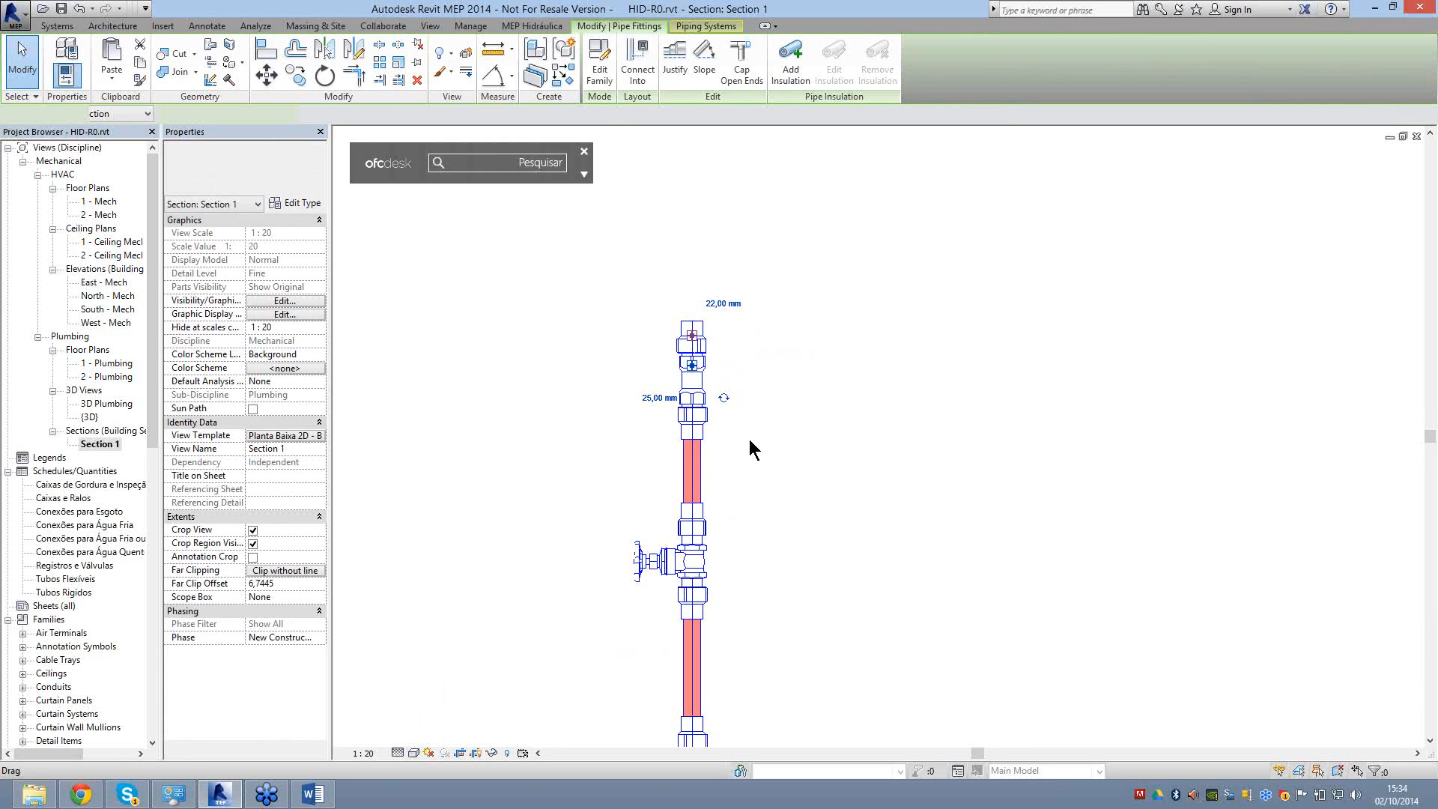
pyautogui.rightClick(693, 335)
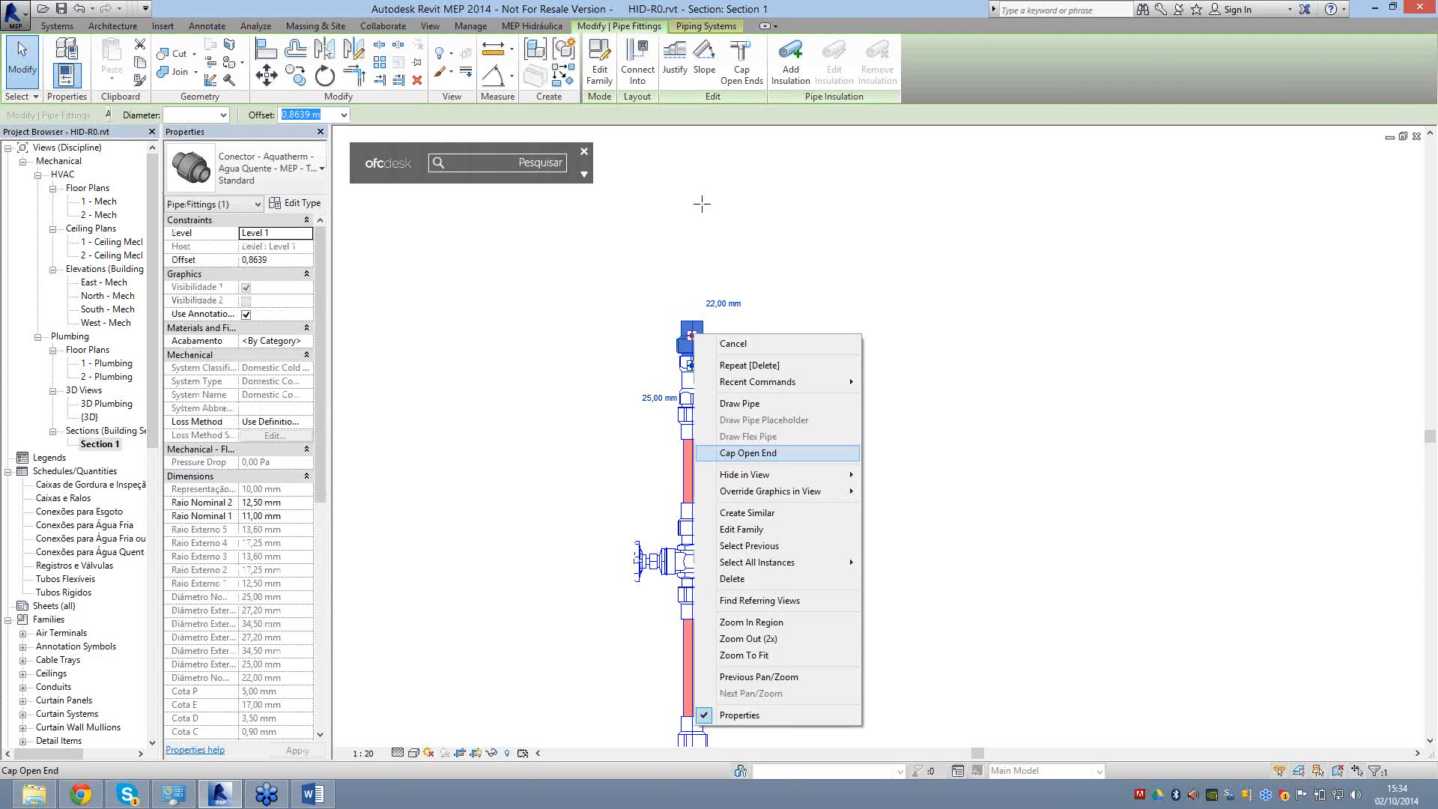
pyautogui.click(739, 403)
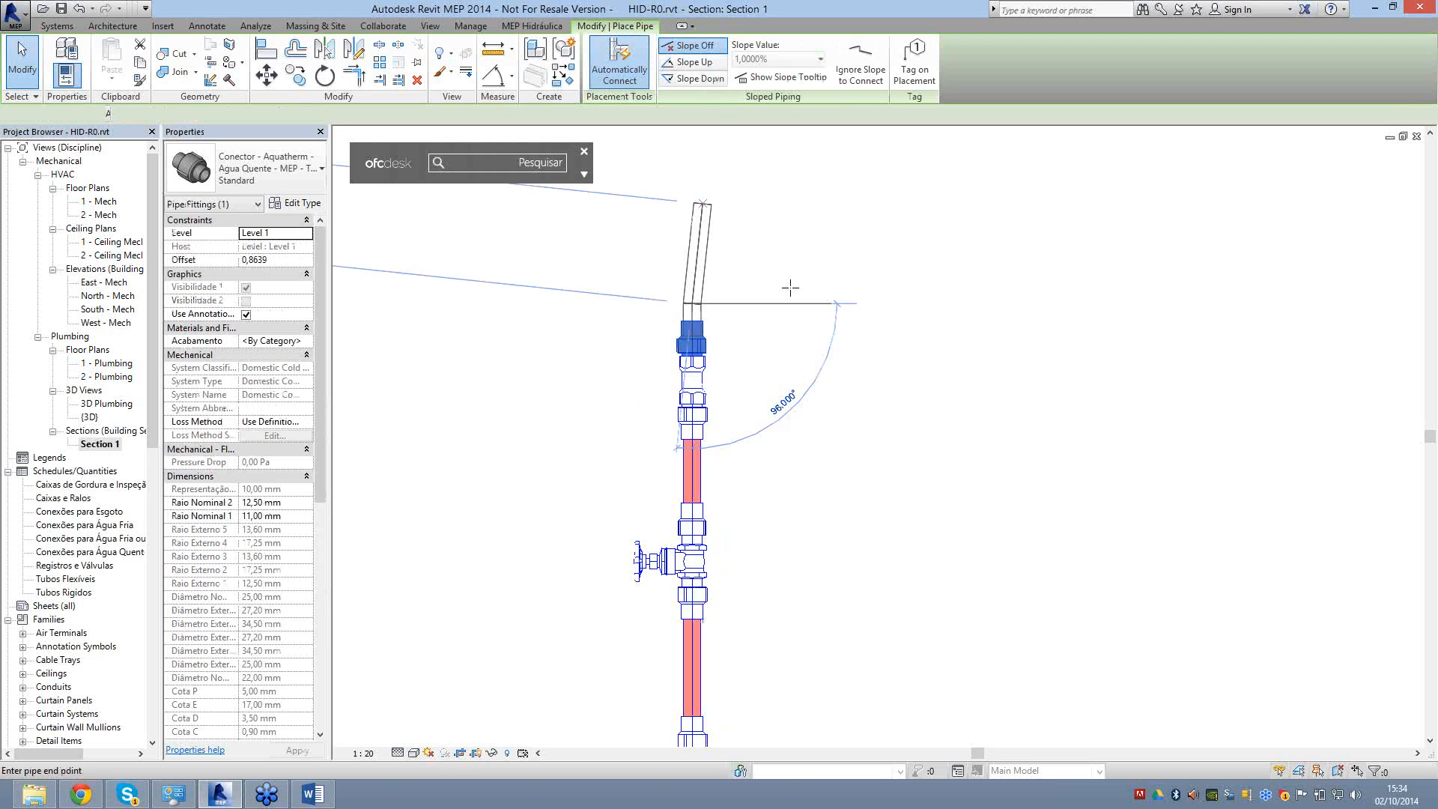
pyautogui.click(790, 287)
pyautogui.press('Escape')
pyautogui.press('Escape')
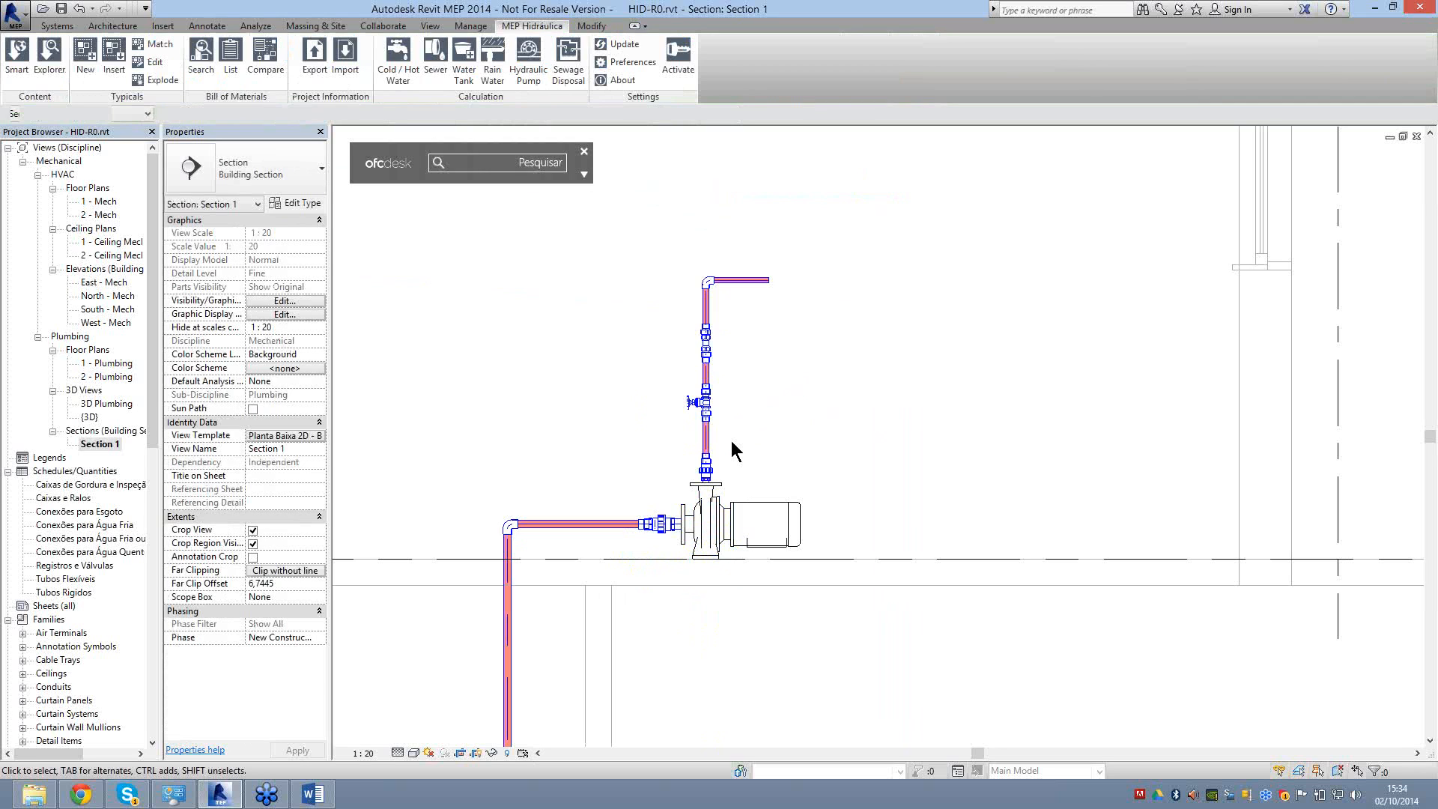
# In the 1 - Plumbing floor plan, extend the 22 mm discharge pipe to the building, turn it toward the bathroom, and add a riser to 9 m offset.
pyautogui.hotkey('ctrl', 'Tab')
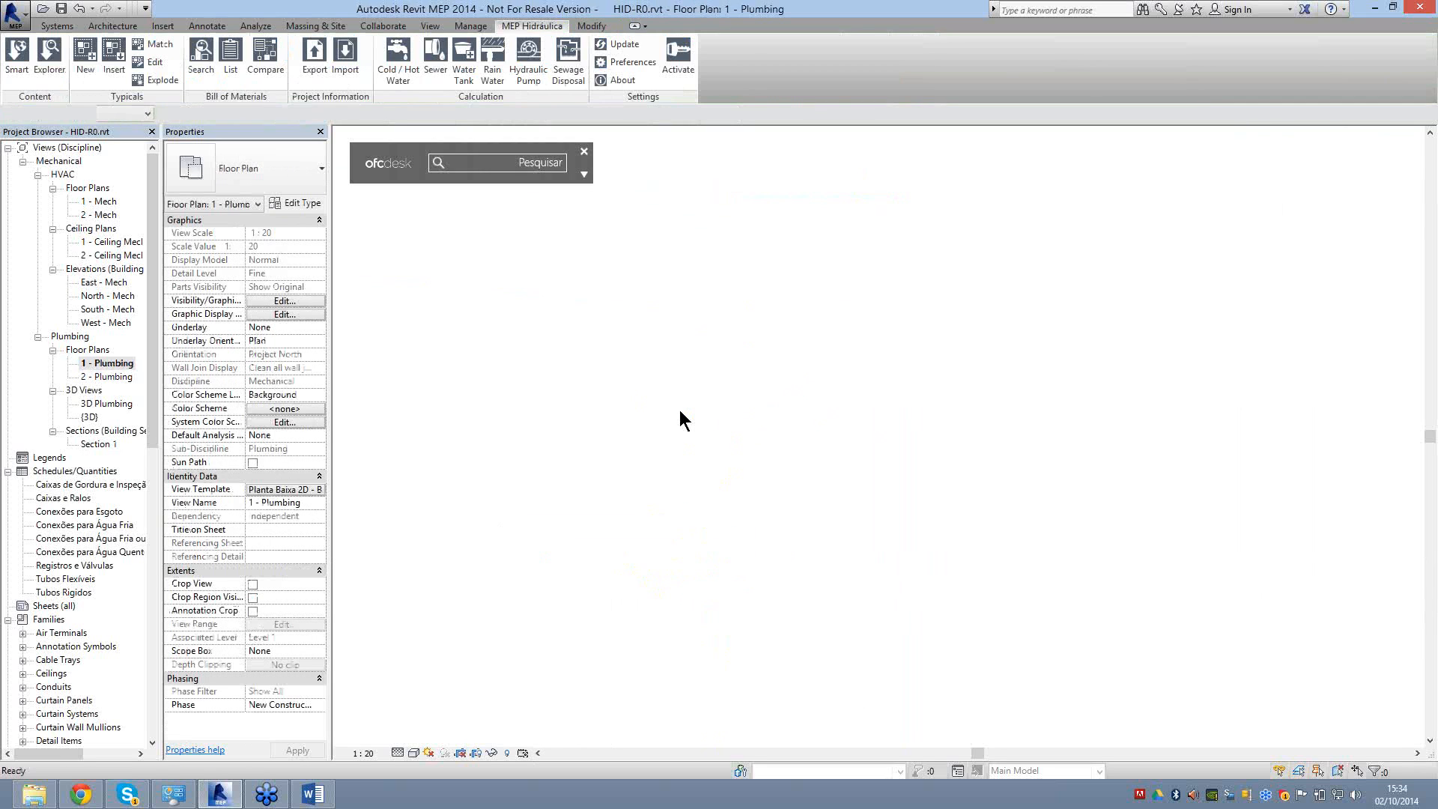
pyautogui.rightClick(730, 417)
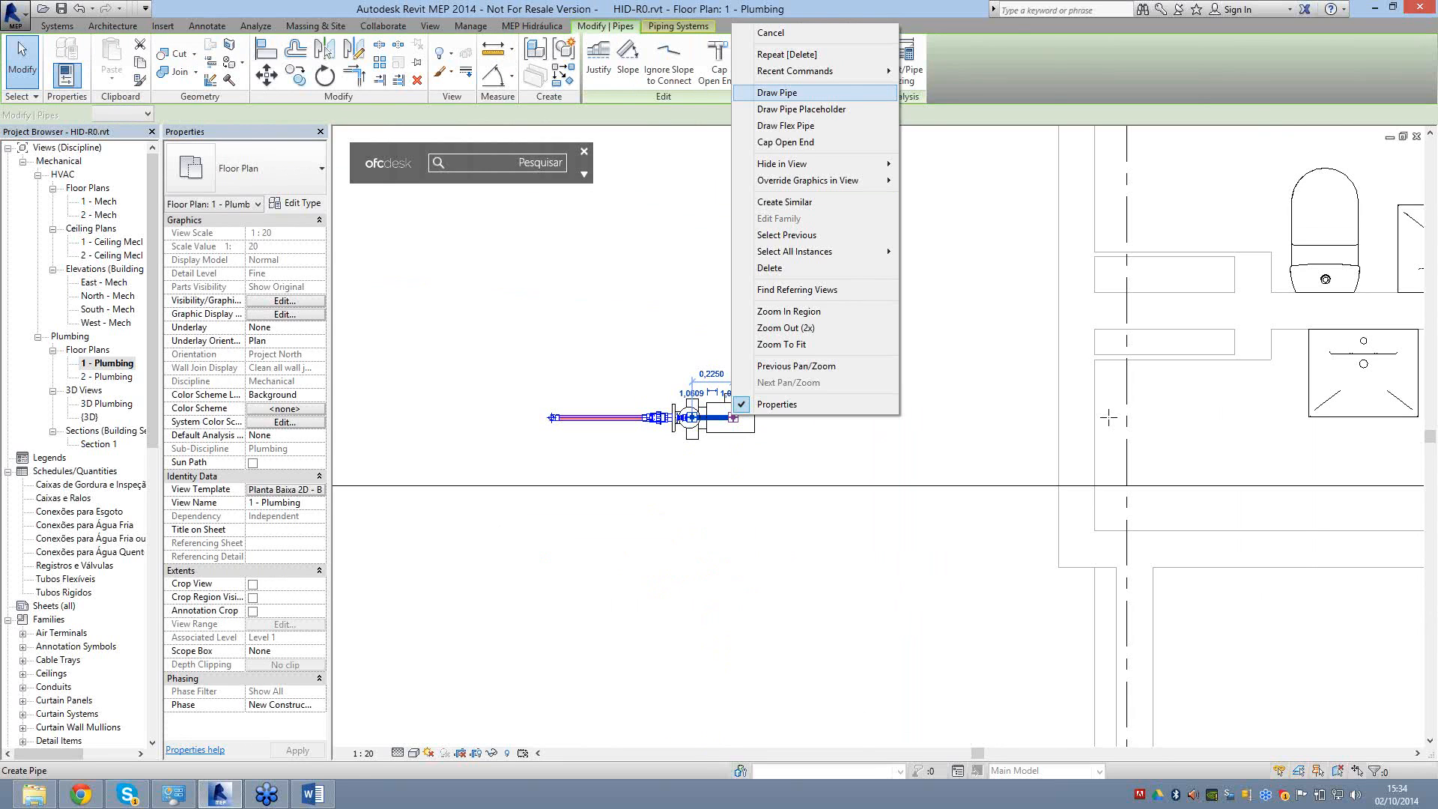
pyautogui.click(777, 92)
pyautogui.click(323, 114)
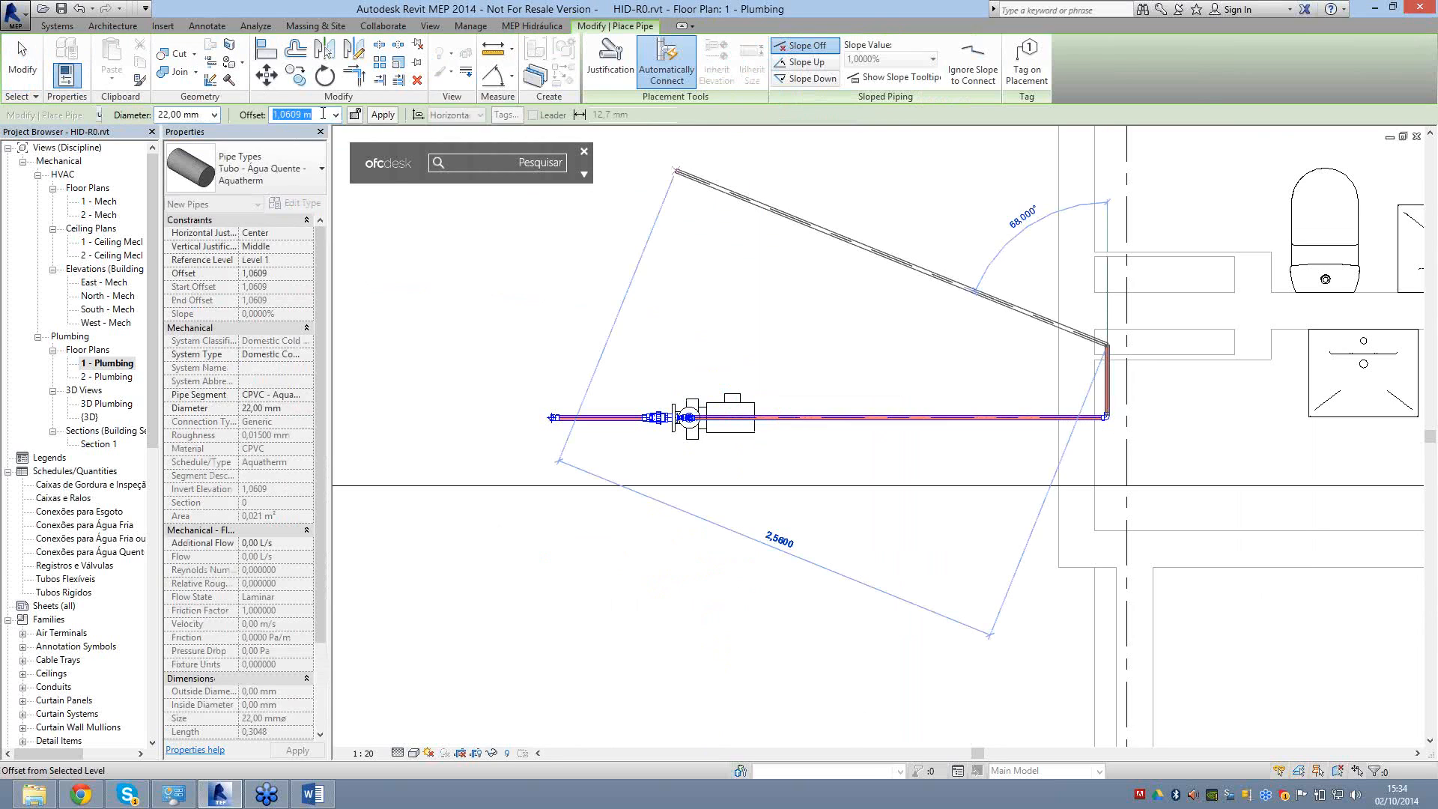
pyautogui.write('9')
pyautogui.click(382, 115)
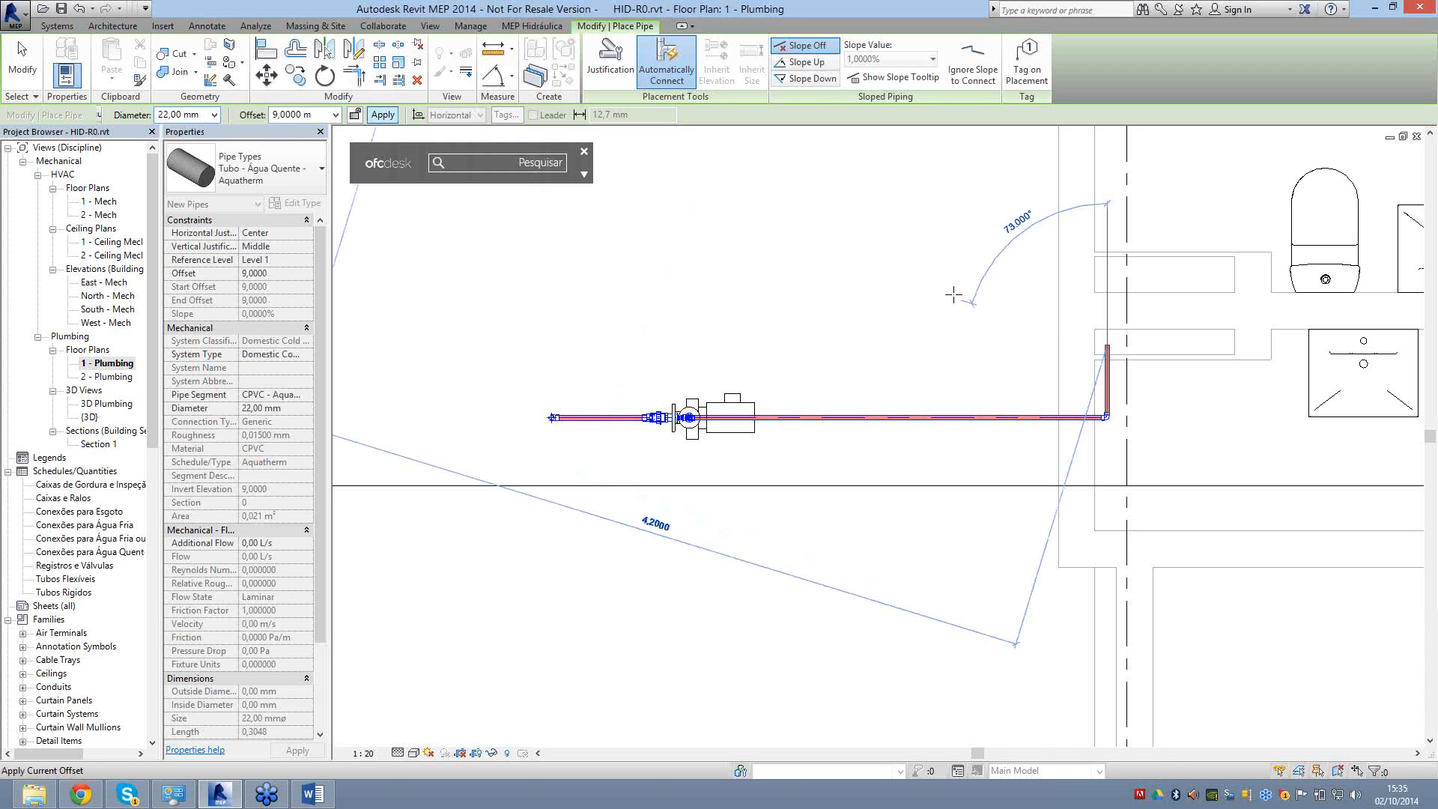
pyautogui.press('Escape')
pyautogui.press('Escape')
pyautogui.scroll(3, 1168, 408)
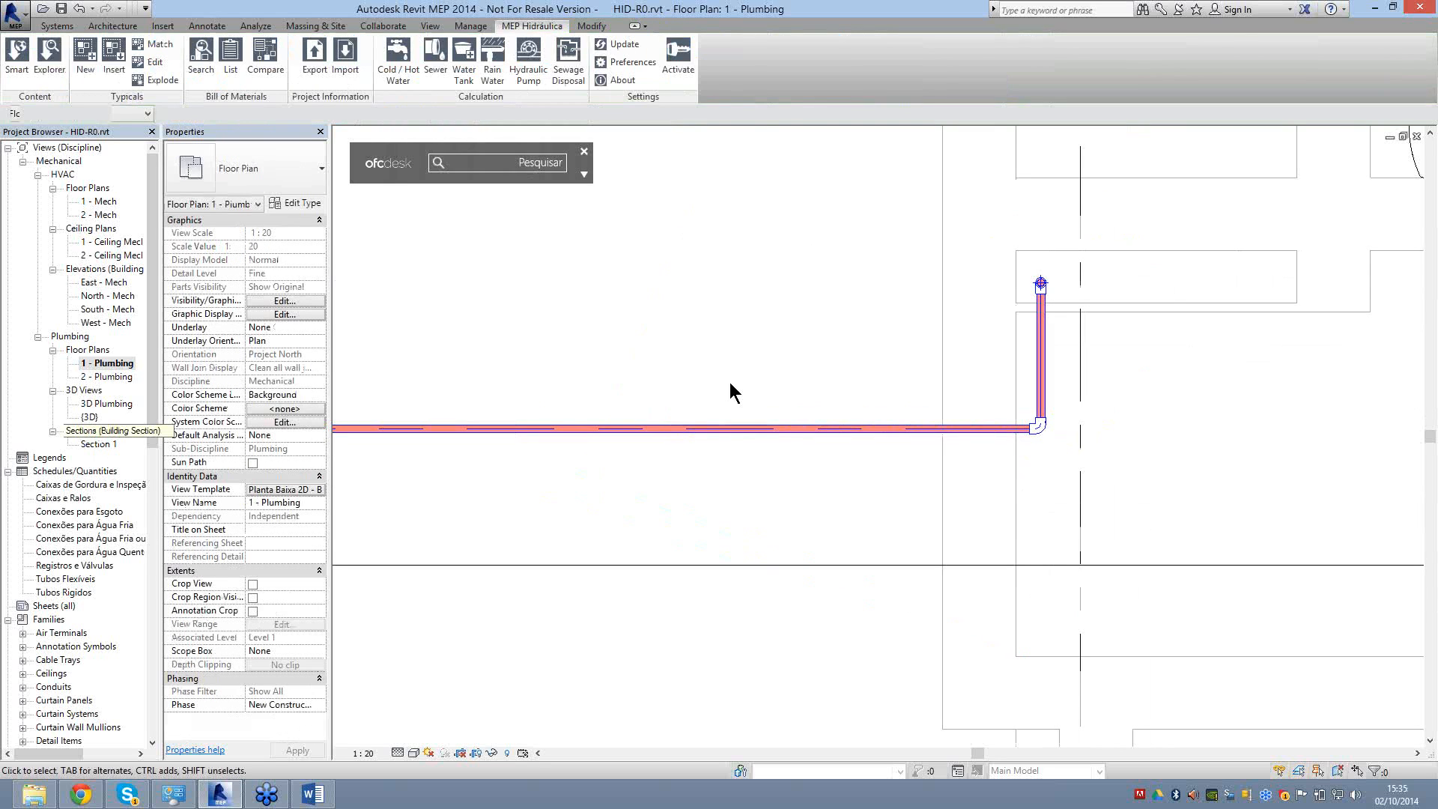
# Examine the pump's suction and discharge piping and the start of the riser in the 3D view.
pyautogui.hotkey('ctrl', 'Tab')
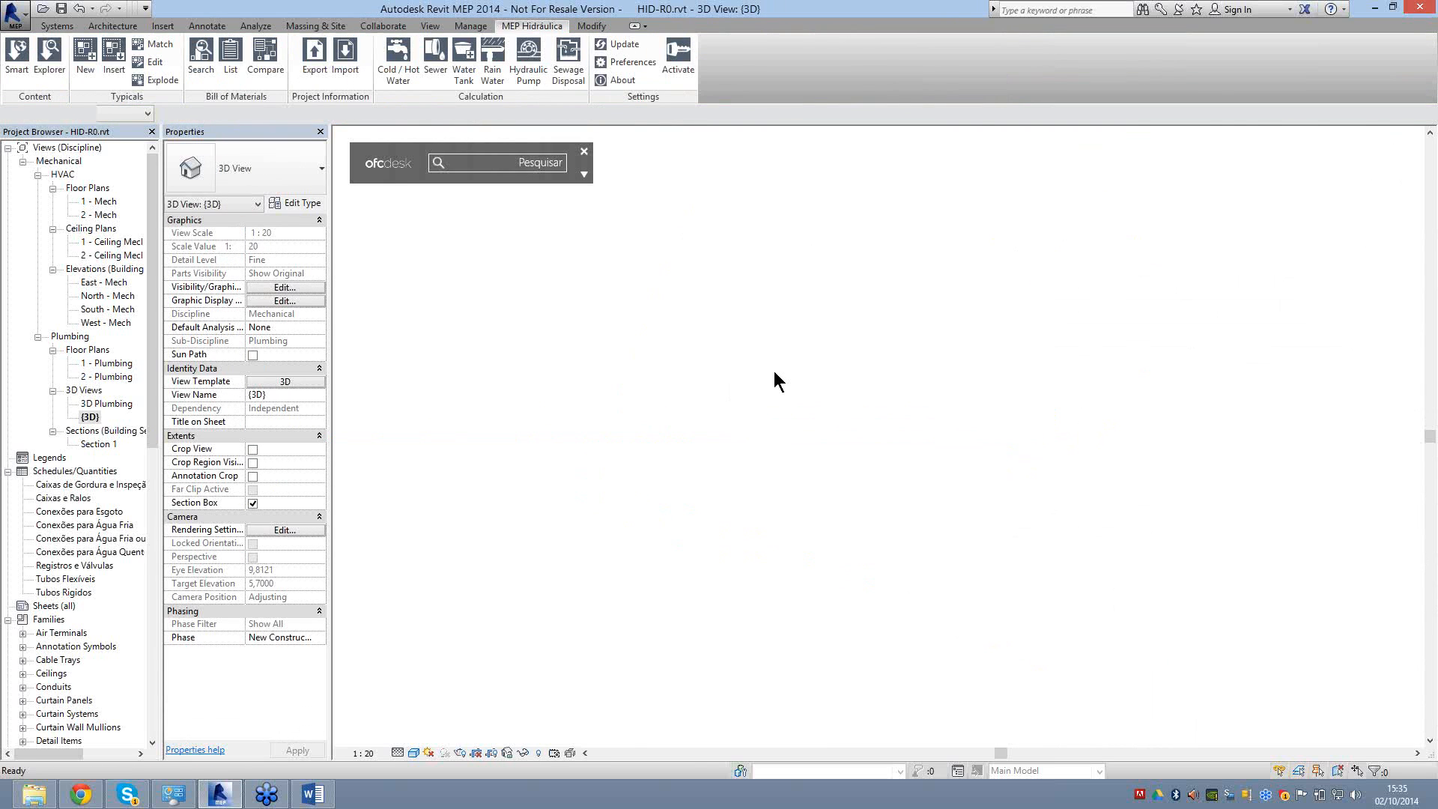
pyautogui.scroll(-3, 774, 378)
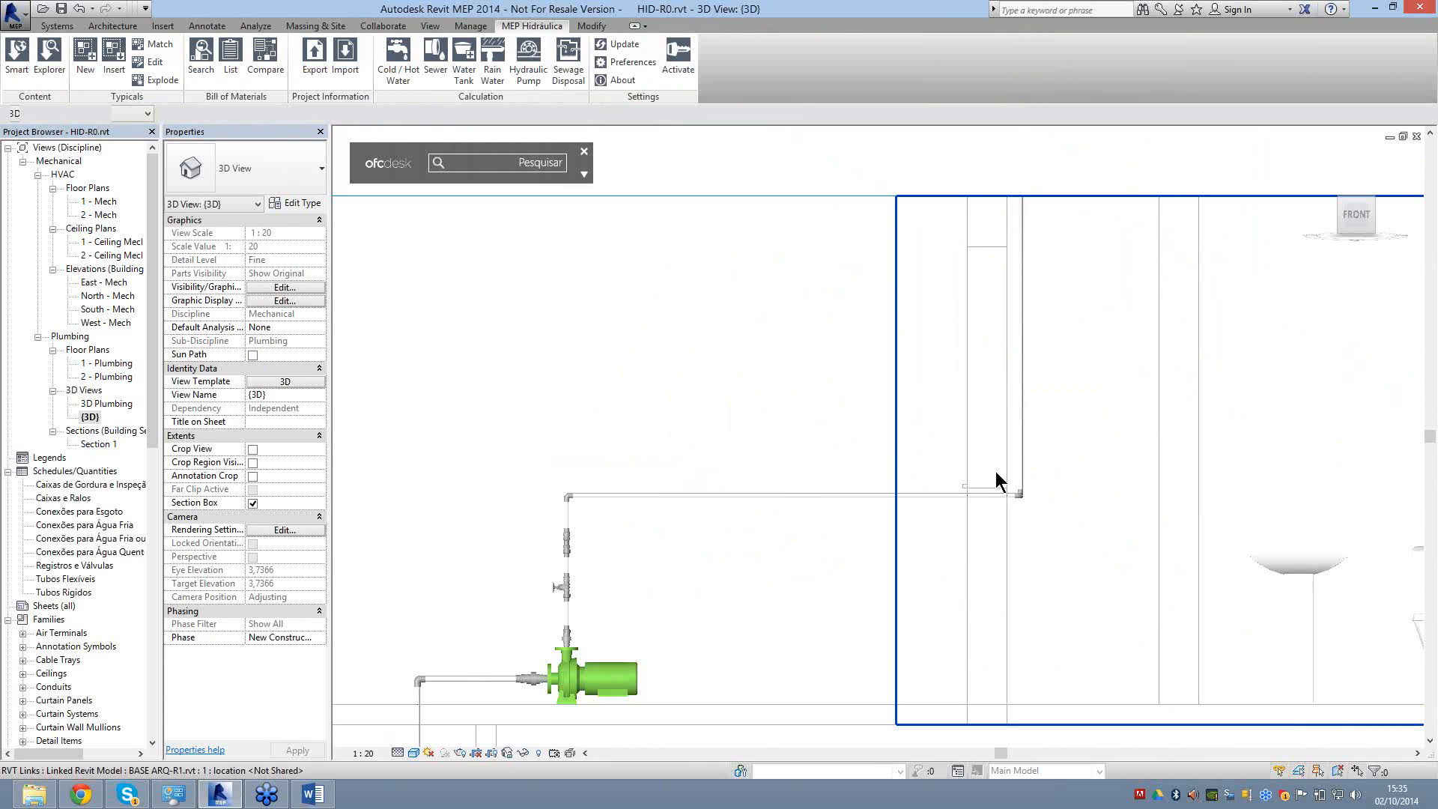
pyautogui.scroll(3, 995, 472)
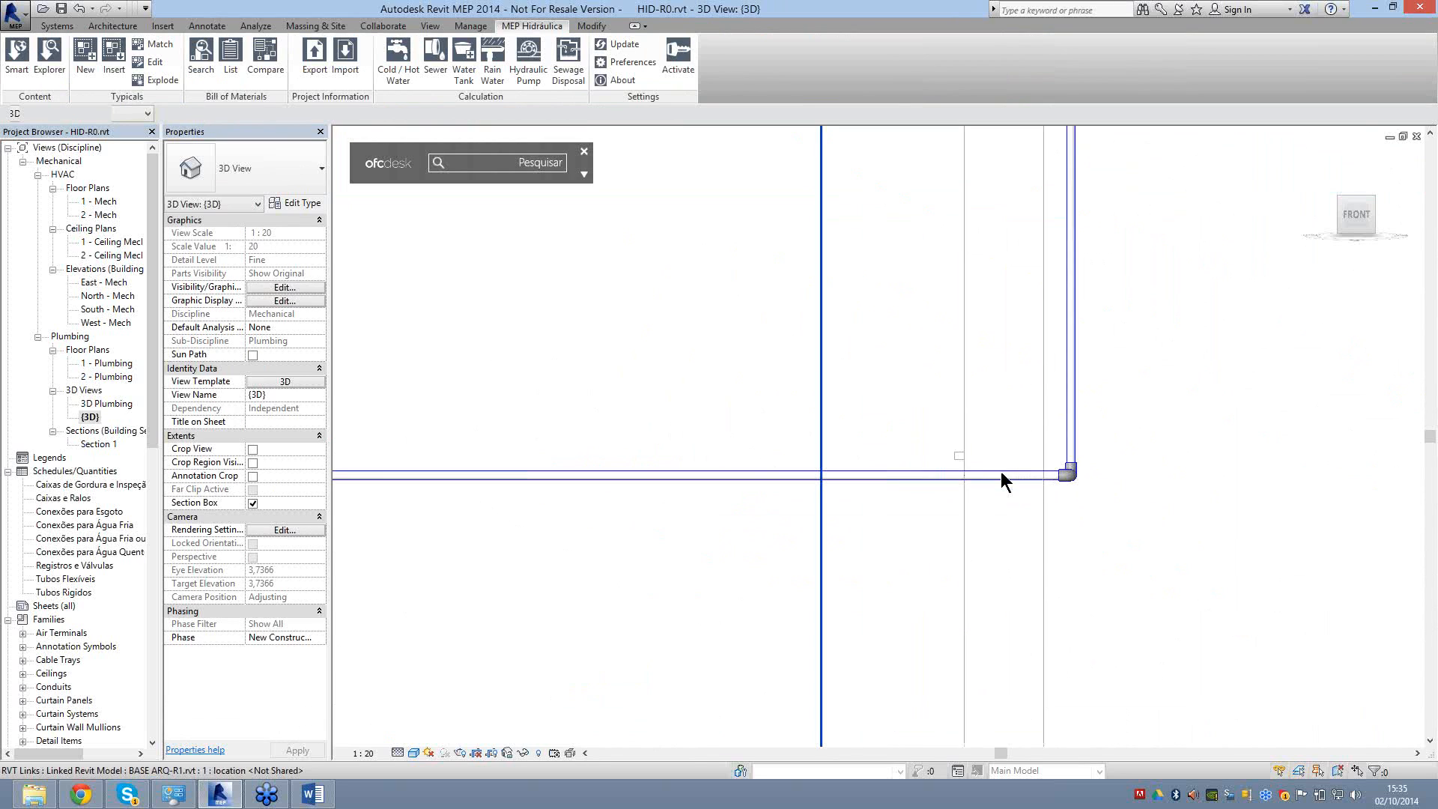
pyautogui.scroll(-3, 1000, 472)
pyautogui.scroll(-3, 973, 471)
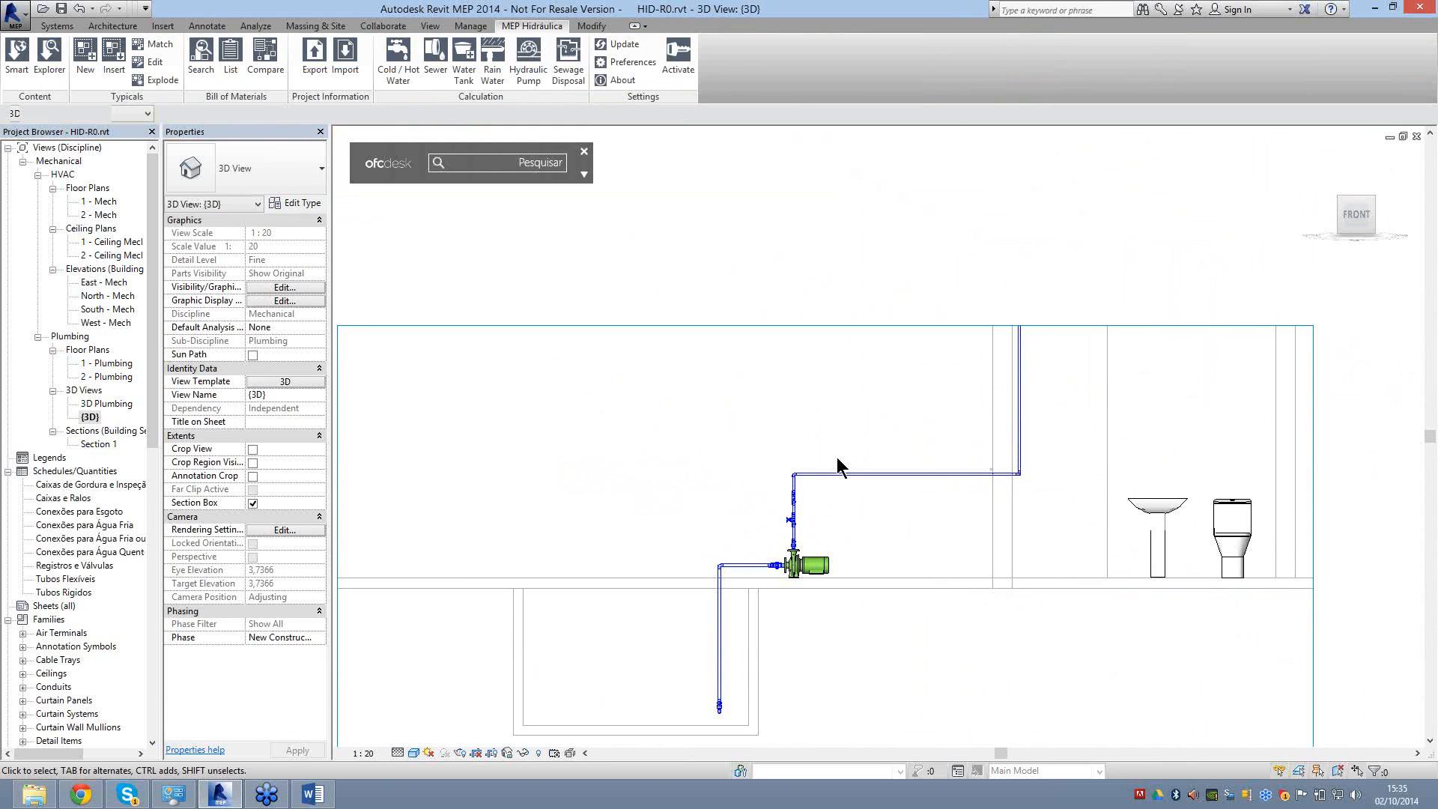
pyautogui.scroll(1, 974, 466)
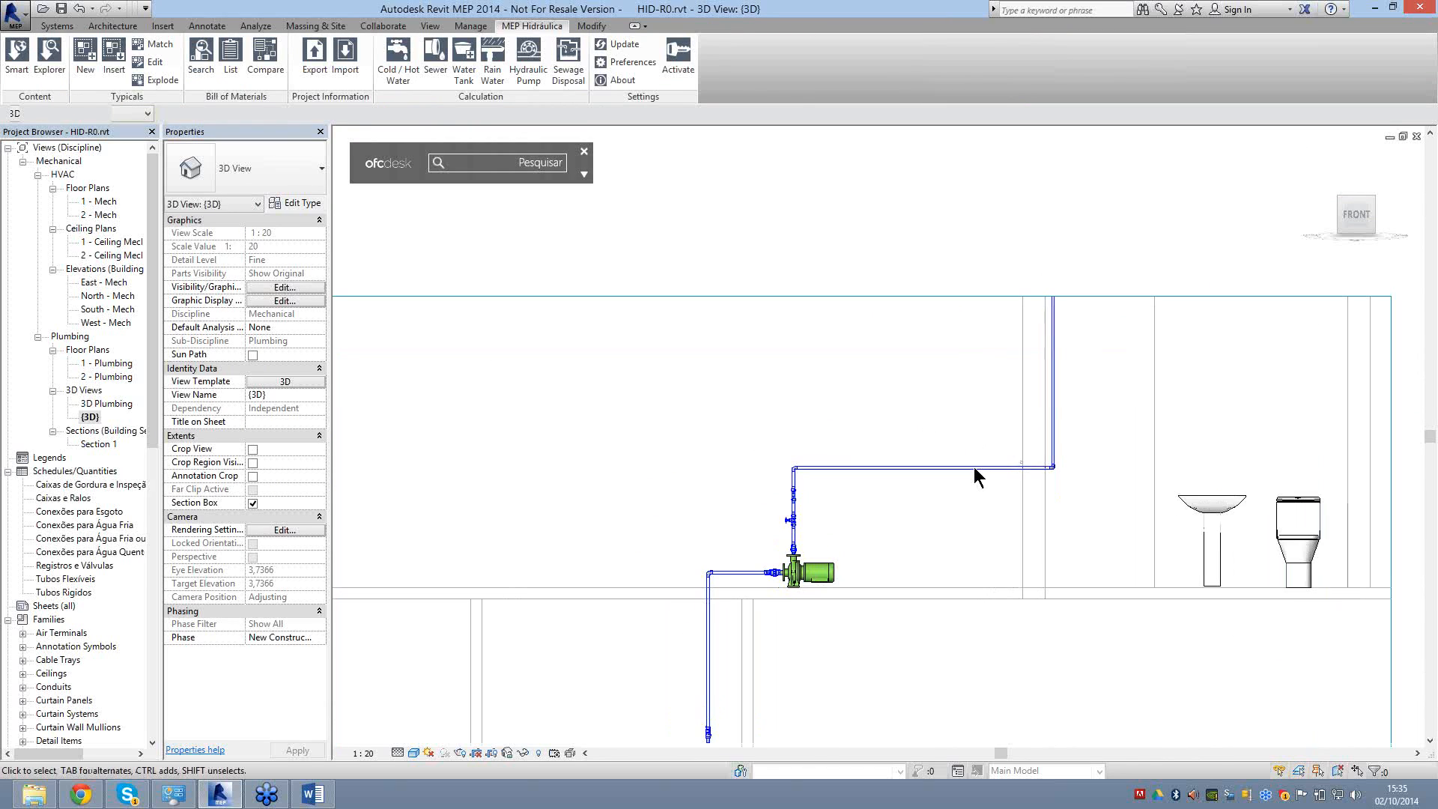
pyautogui.scroll(3, 973, 465)
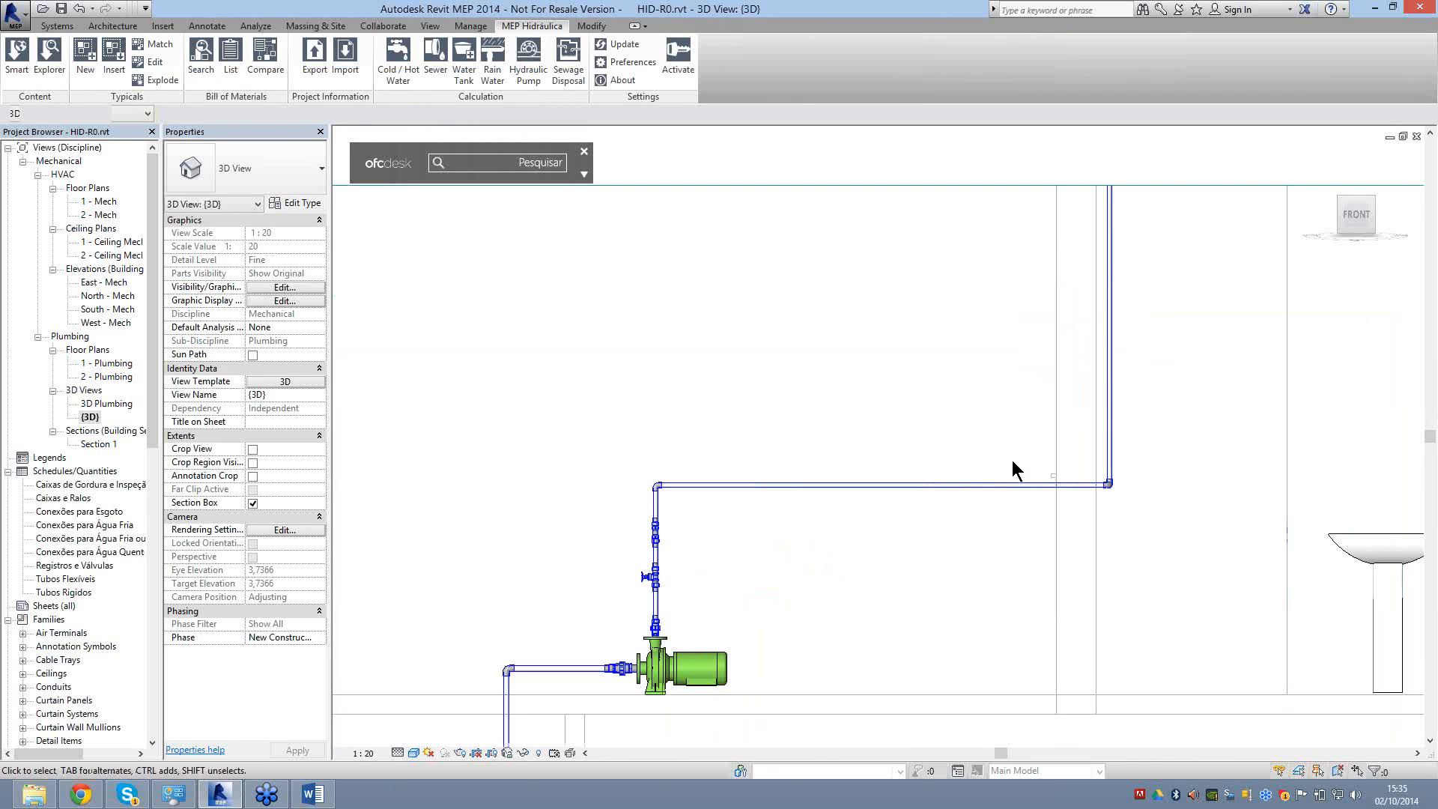
pyautogui.scroll(-3, 676, 423)
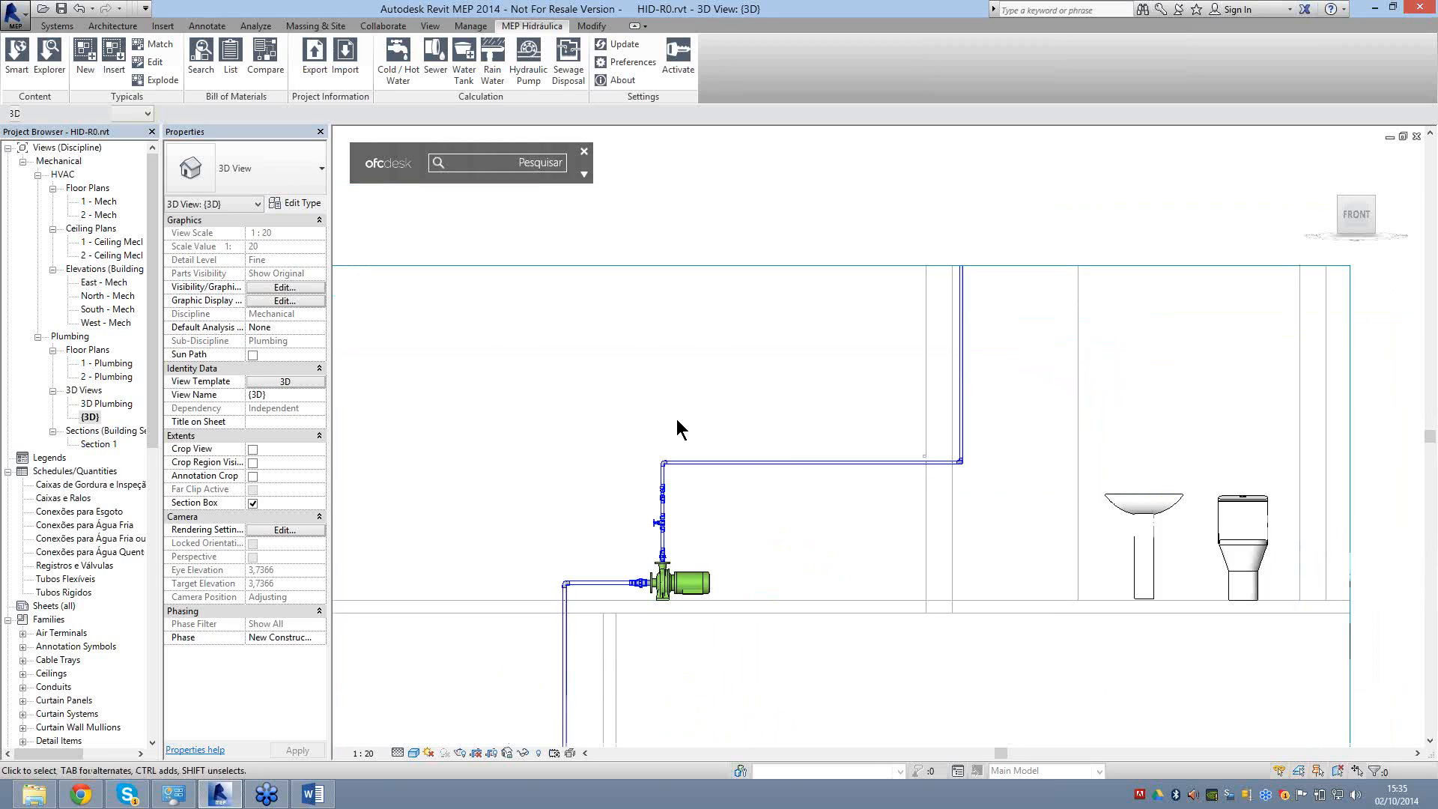
pyautogui.scroll(2, 688, 530)
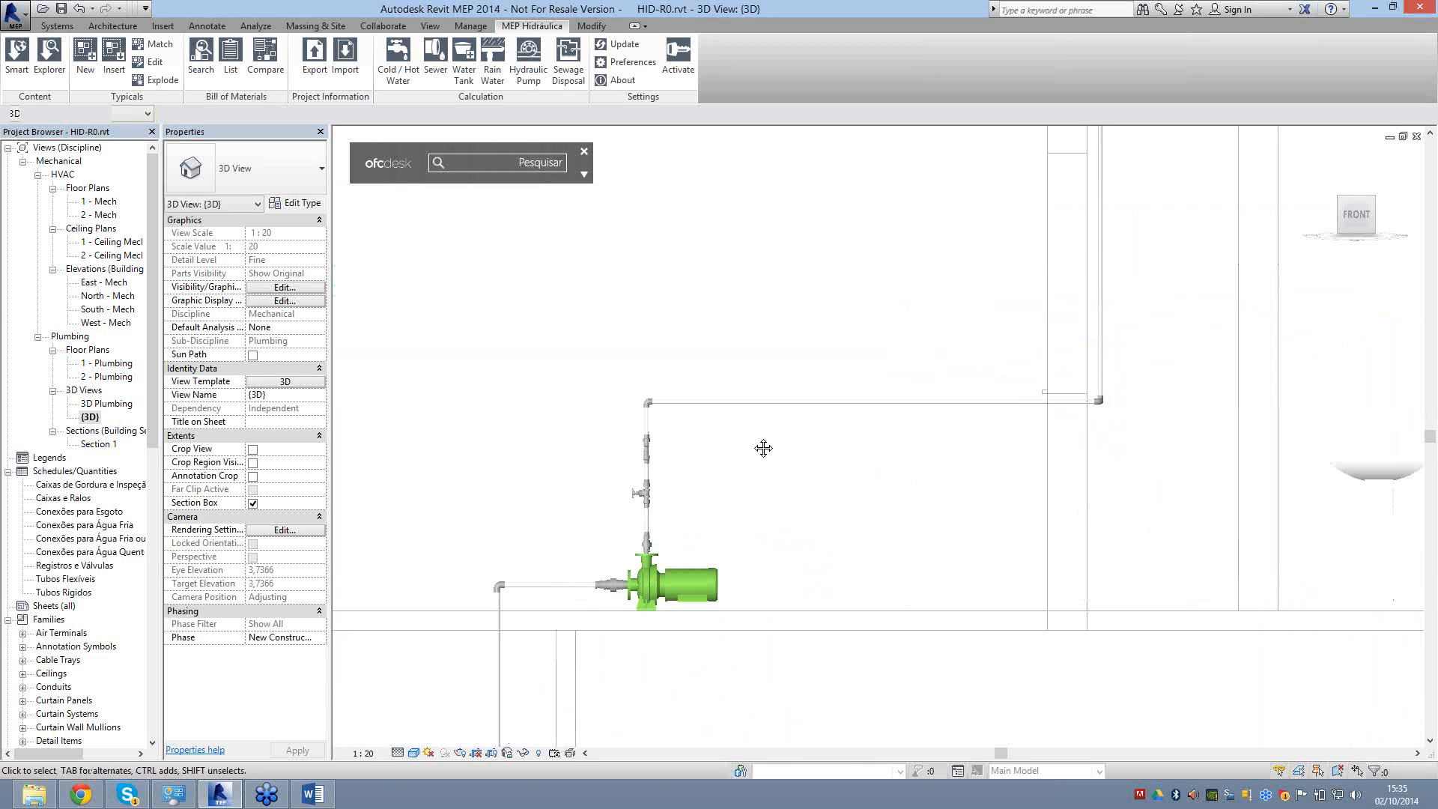
pyautogui.moveTo(763, 447); pyautogui.dragTo(812, 376, button='middle')
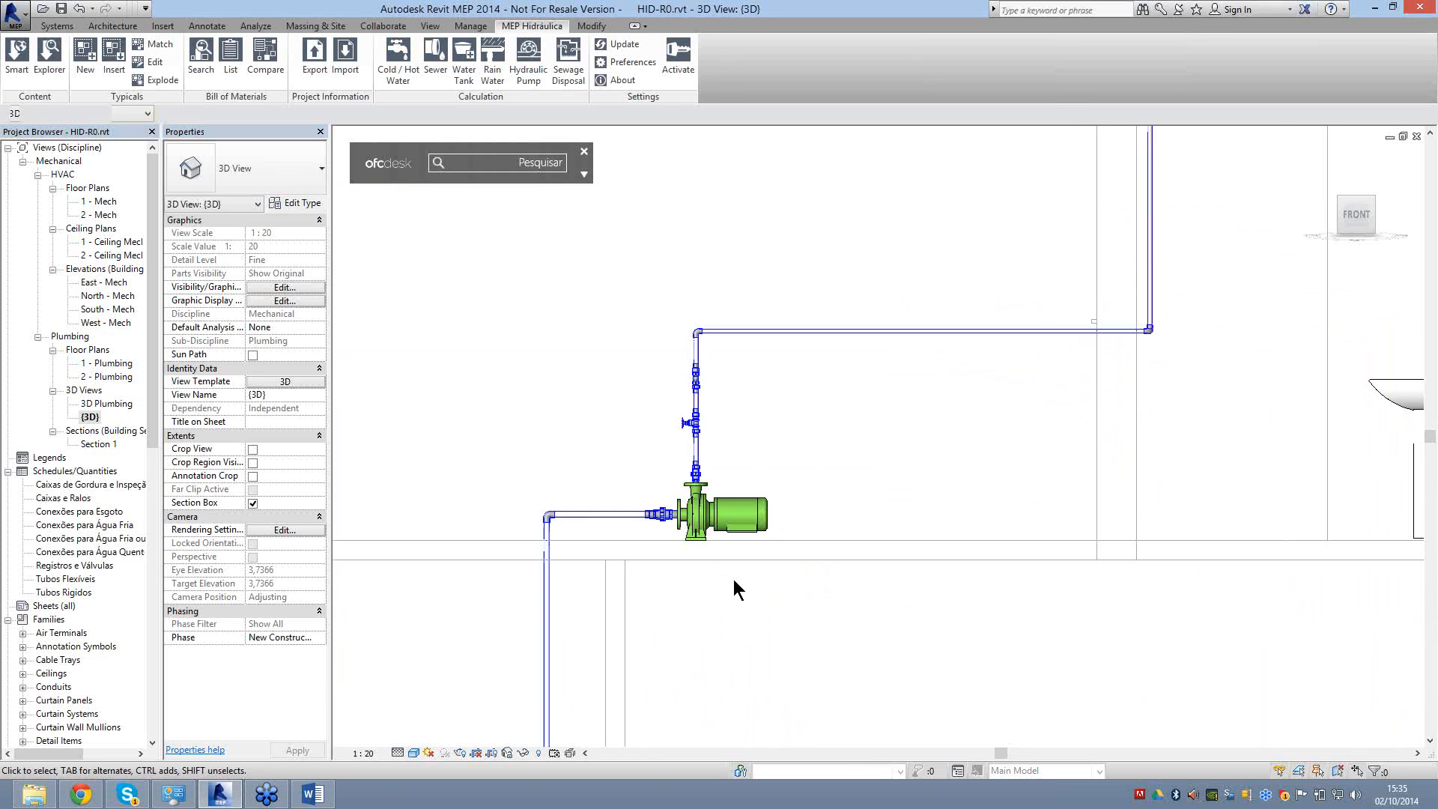
pyautogui.scroll(-2, 734, 578)
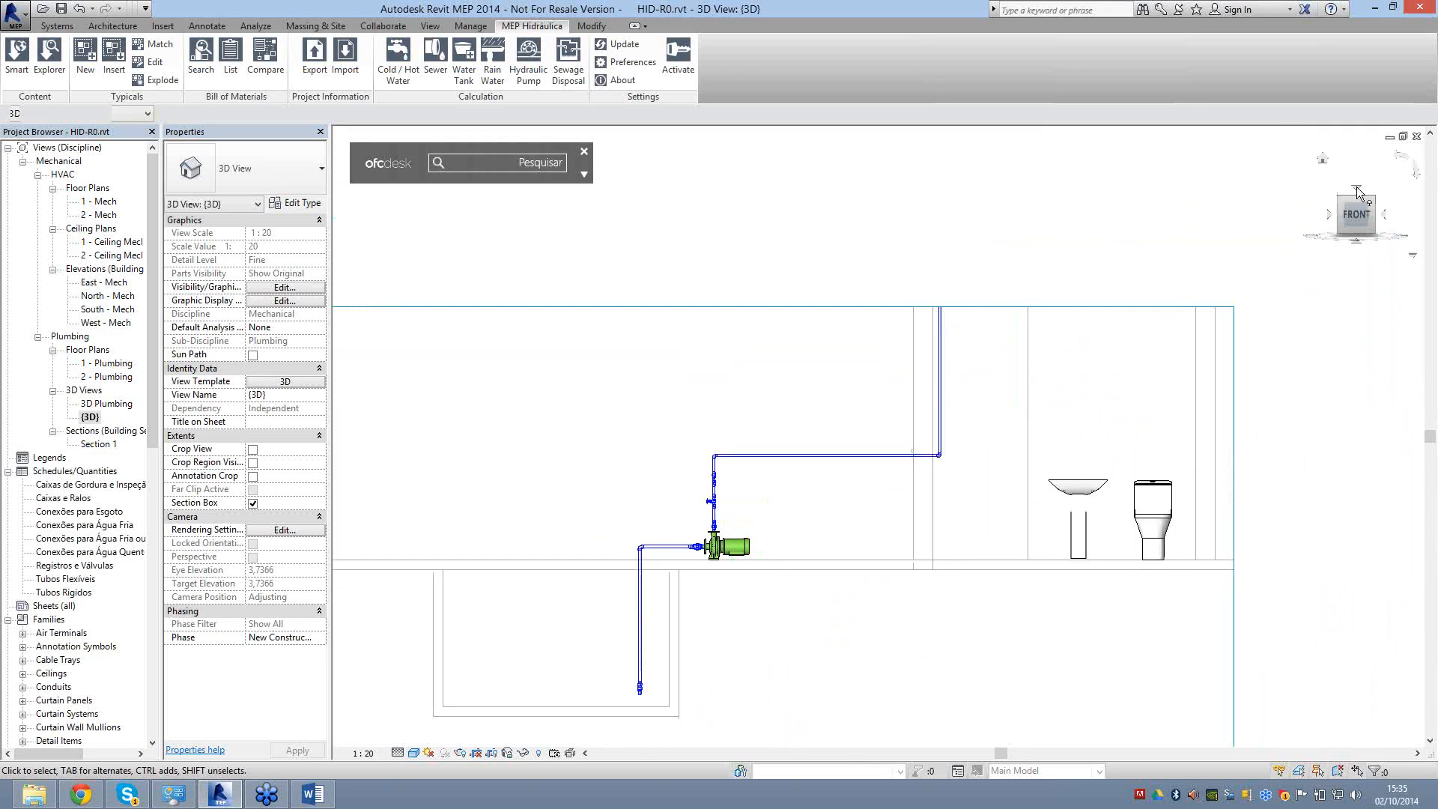
# Orbit the 3D view to an isometric angle and raise the top of the section box above all the building's floors.
pyautogui.moveTo(1376, 238); pyautogui.dragTo(1286, 408)
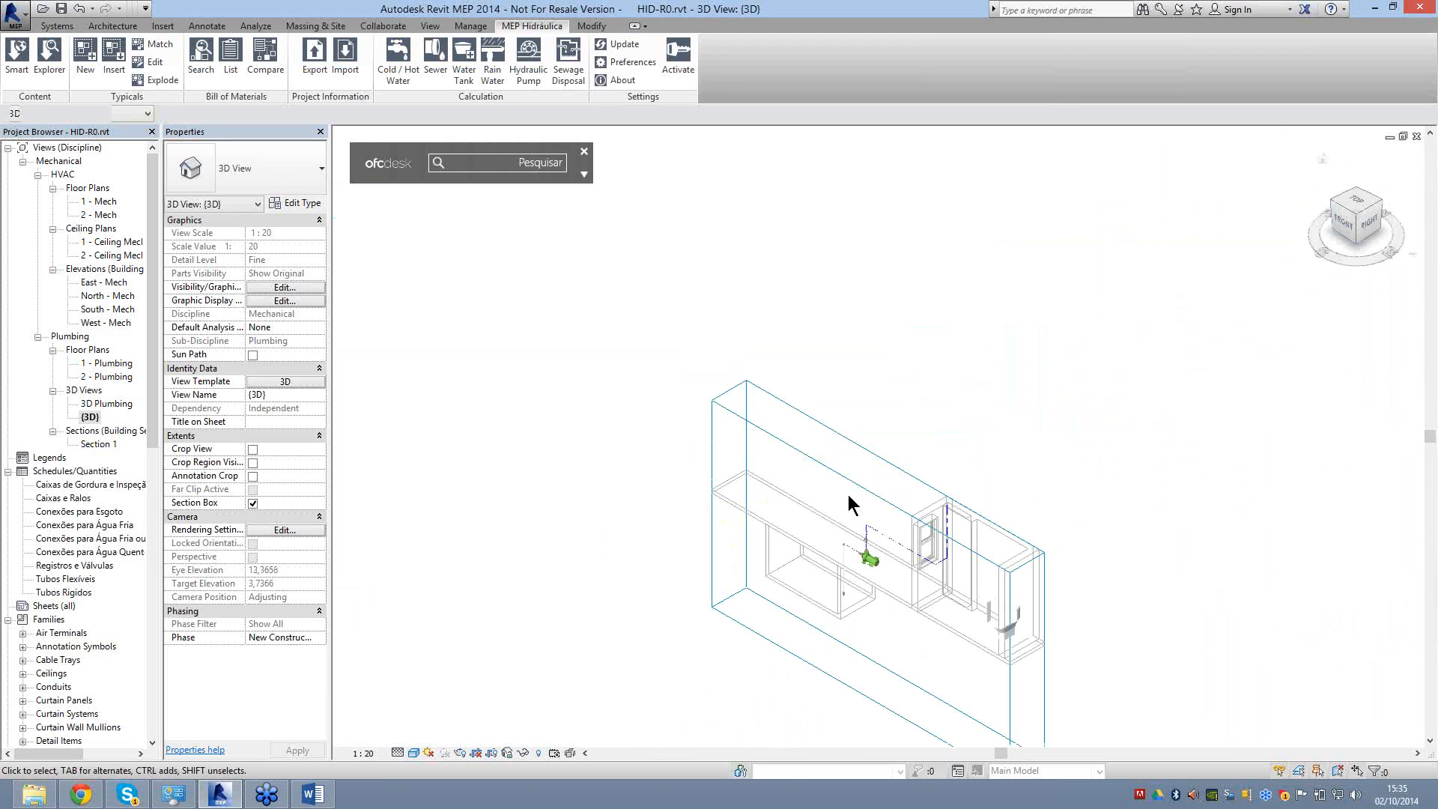
pyautogui.click(848, 494)
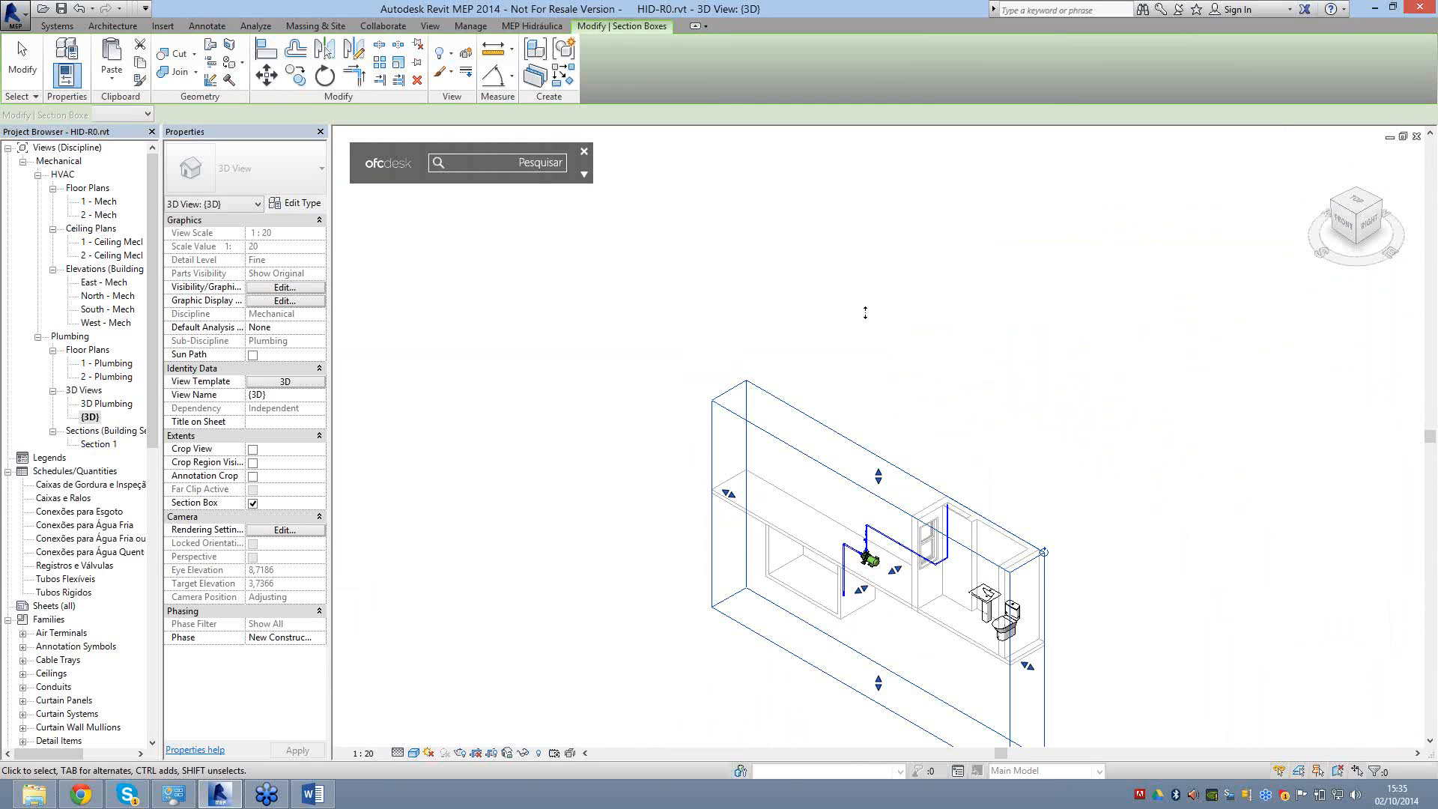
pyautogui.moveTo(864, 312); pyautogui.dragTo(861, 173)
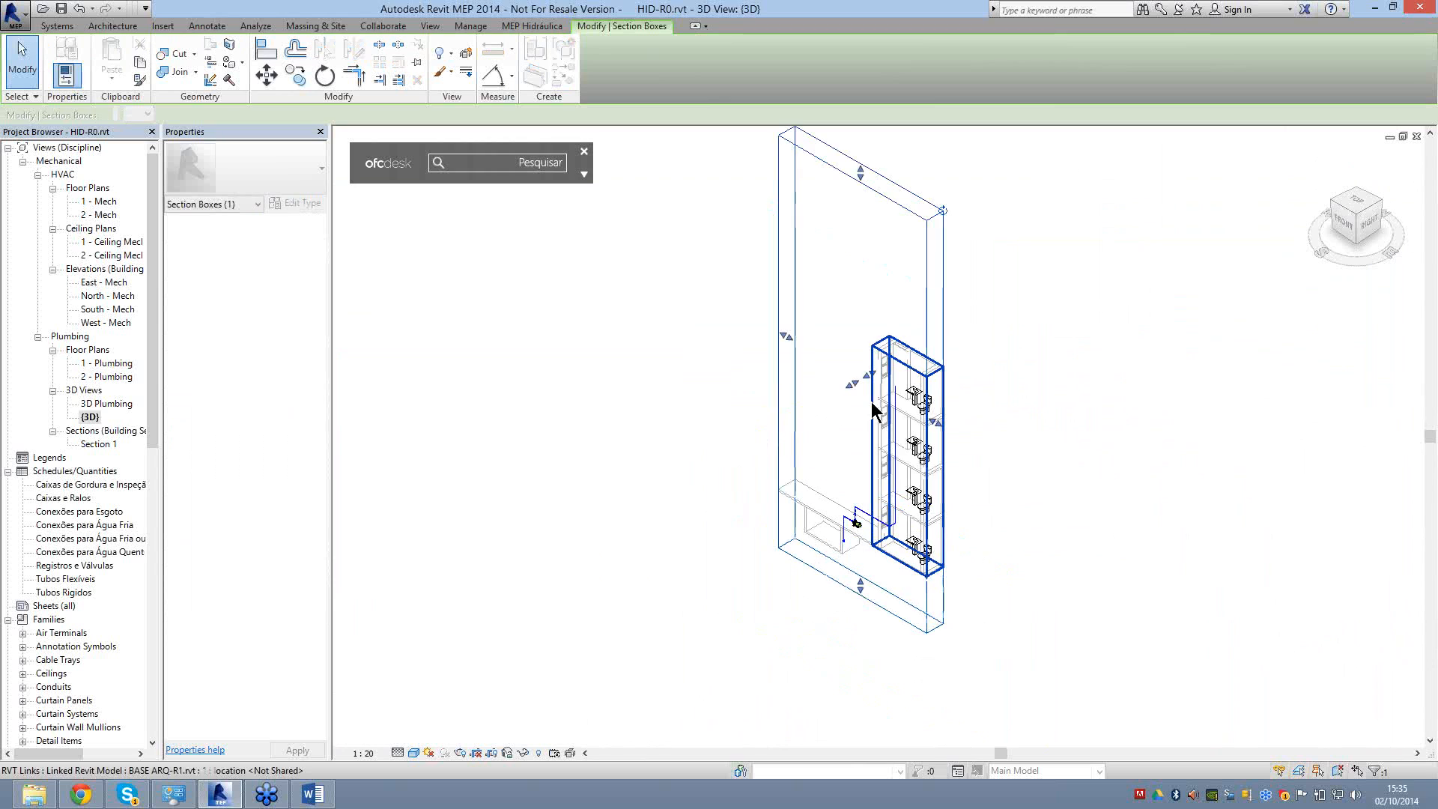
pyautogui.scroll(2, 872, 410)
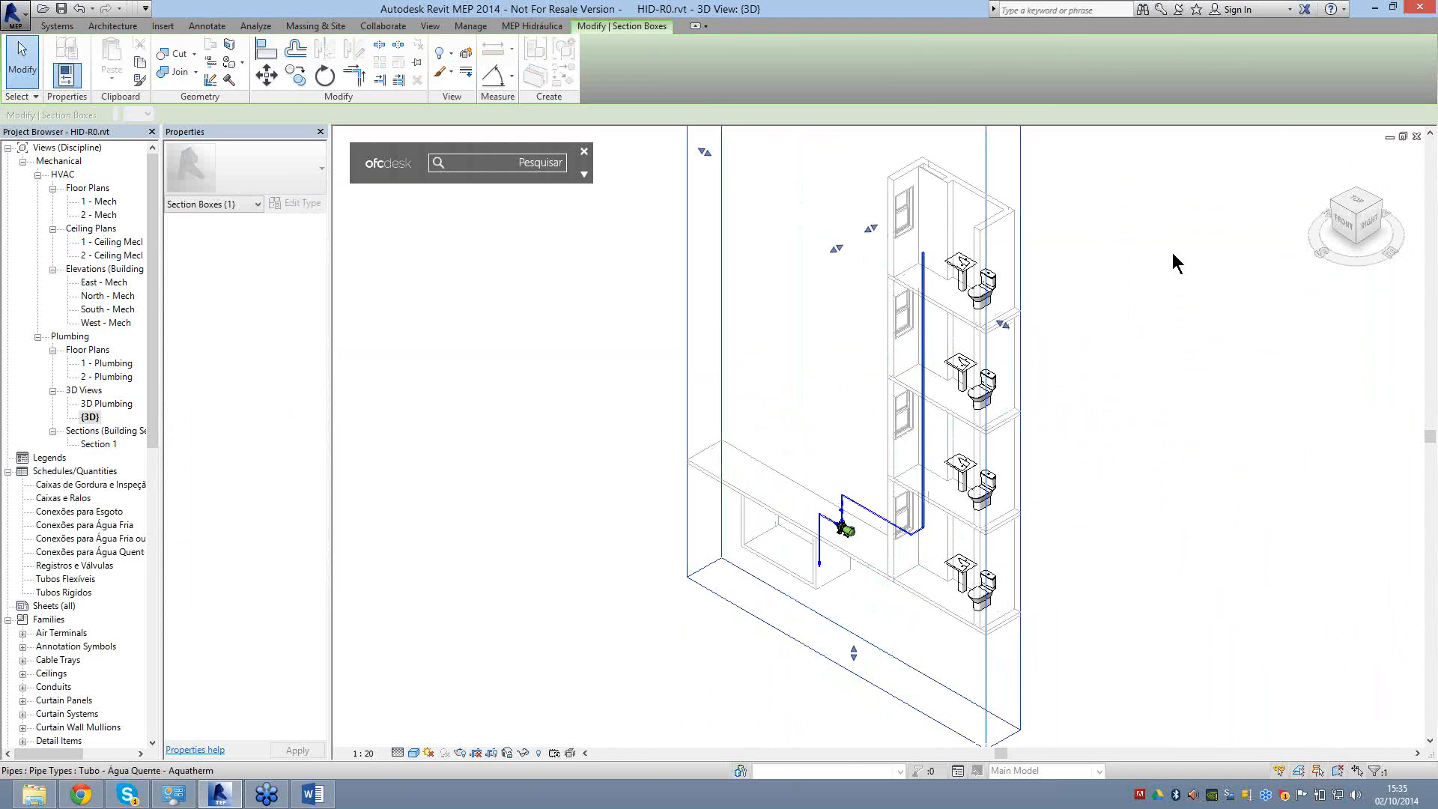
# Set the upper end of the vertical discharge riser to an offset of 12 m.
pyautogui.click(922, 322)
pyautogui.moveTo(923, 322)
pyautogui.keyDown('shift'); pyautogui.mouseDown(button='middle')
pyautogui.moveTo(831, 322)
pyautogui.moveTo(1028, 339)
pyautogui.mouseUp(button='middle'); pyautogui.keyUp('shift')
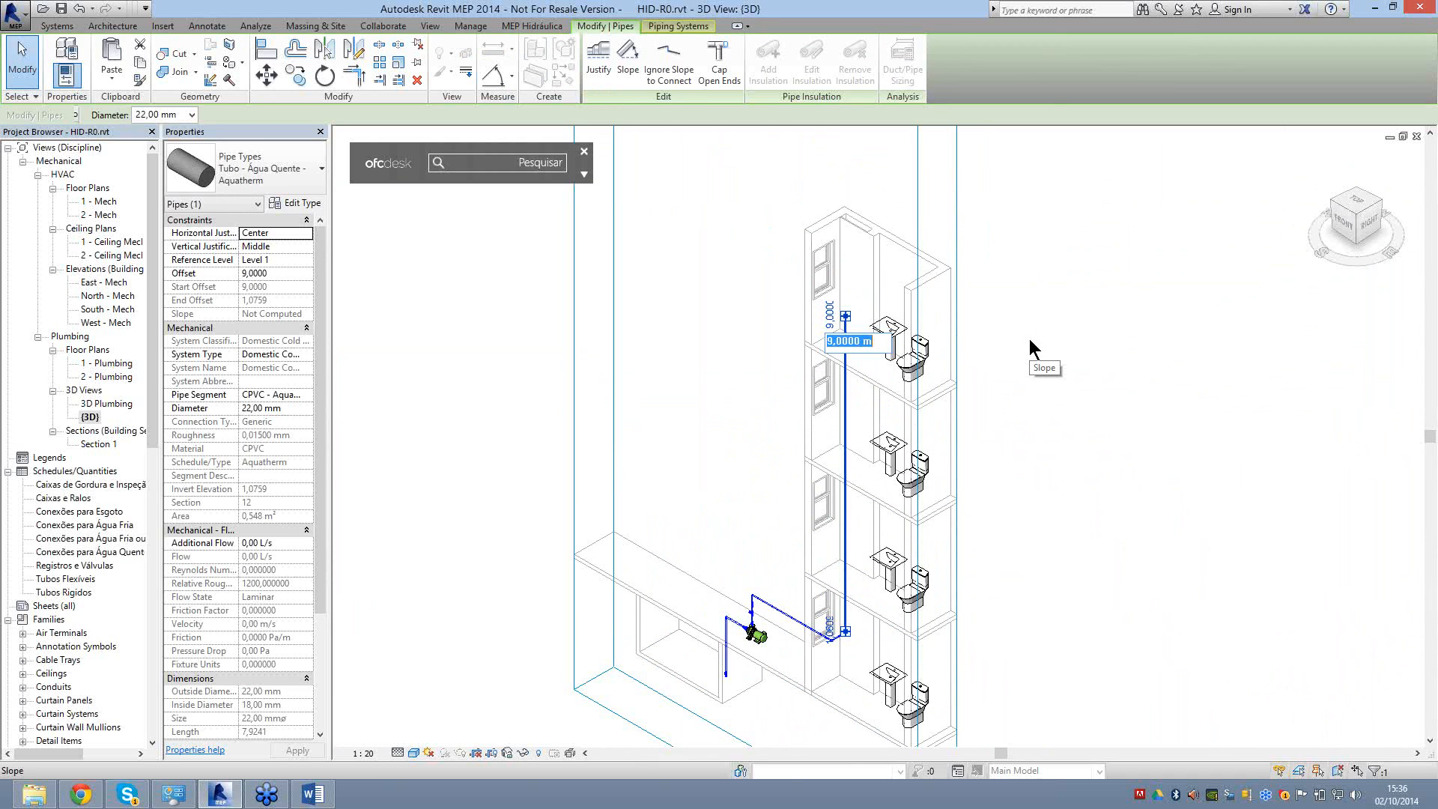
pyautogui.write('12')
pyautogui.press('Return')
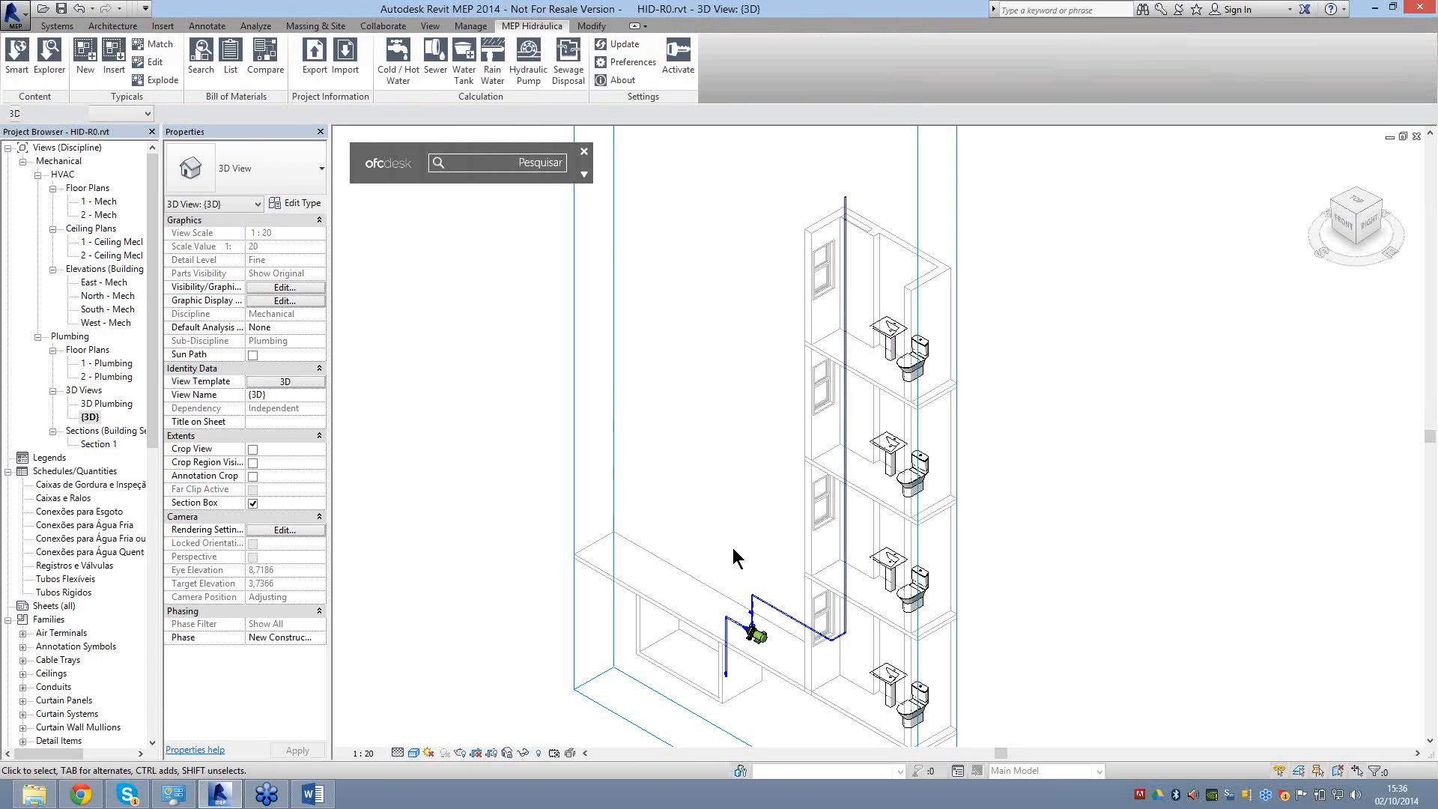
pyautogui.scroll(-2, 733, 549)
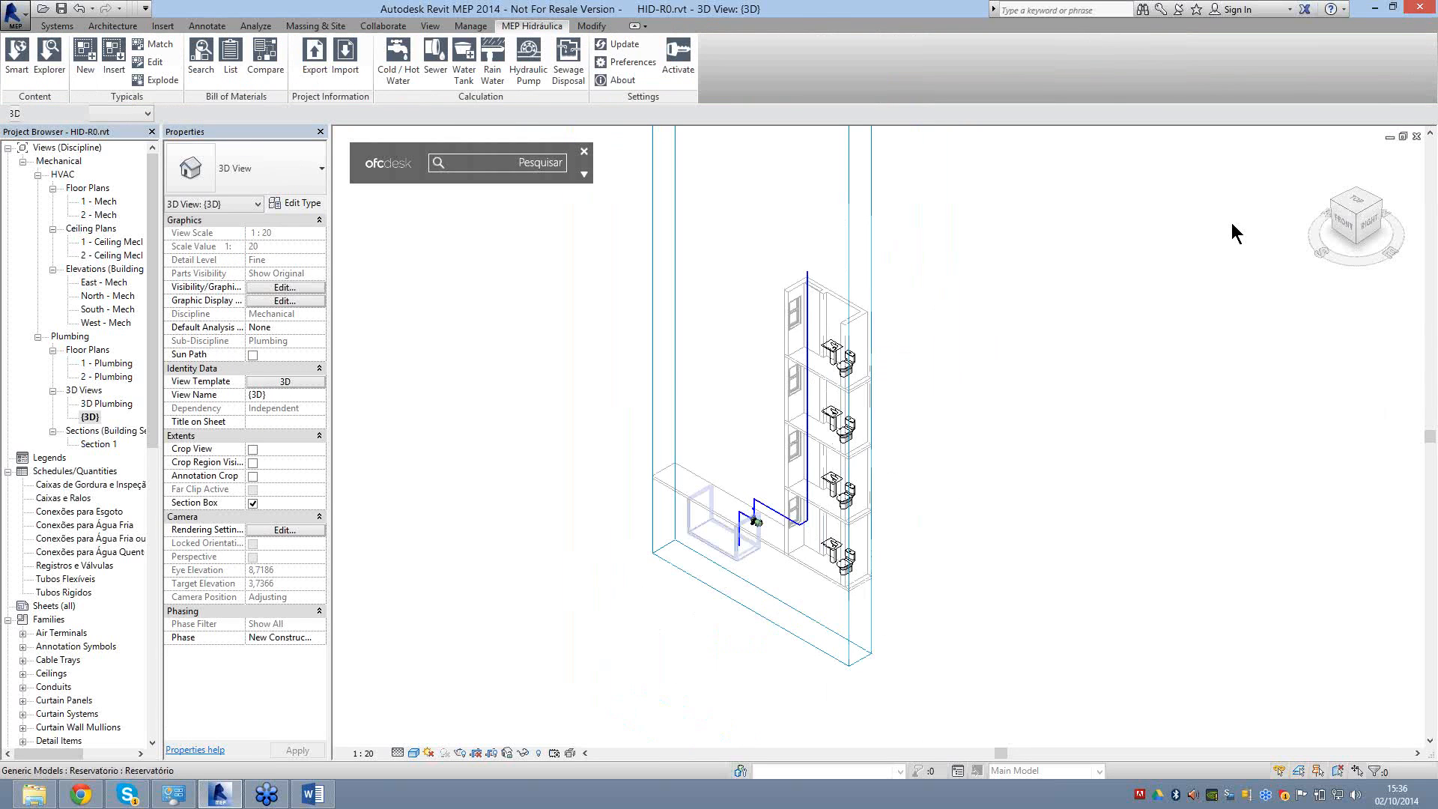
pyautogui.click(736, 552)
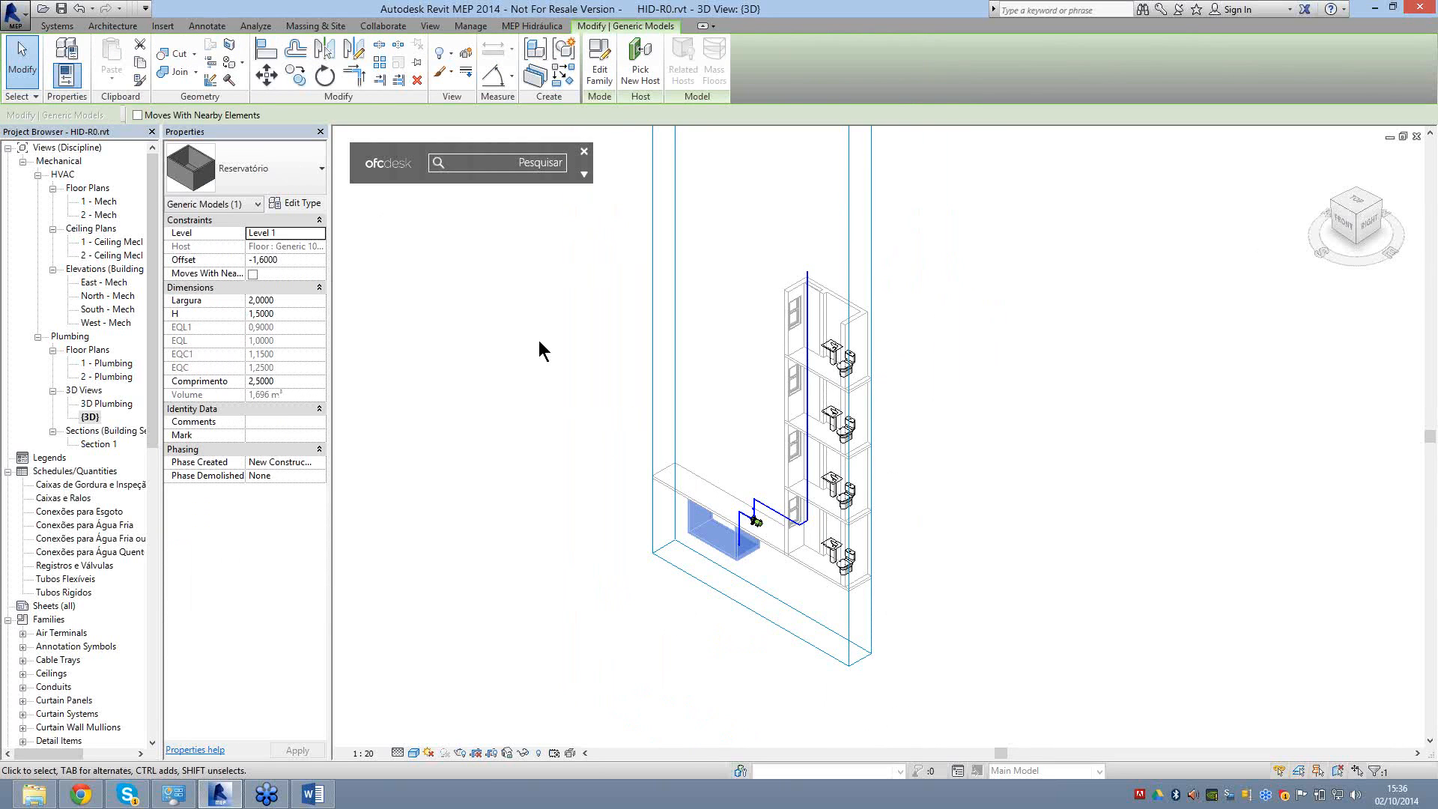
pyautogui.press('Escape')
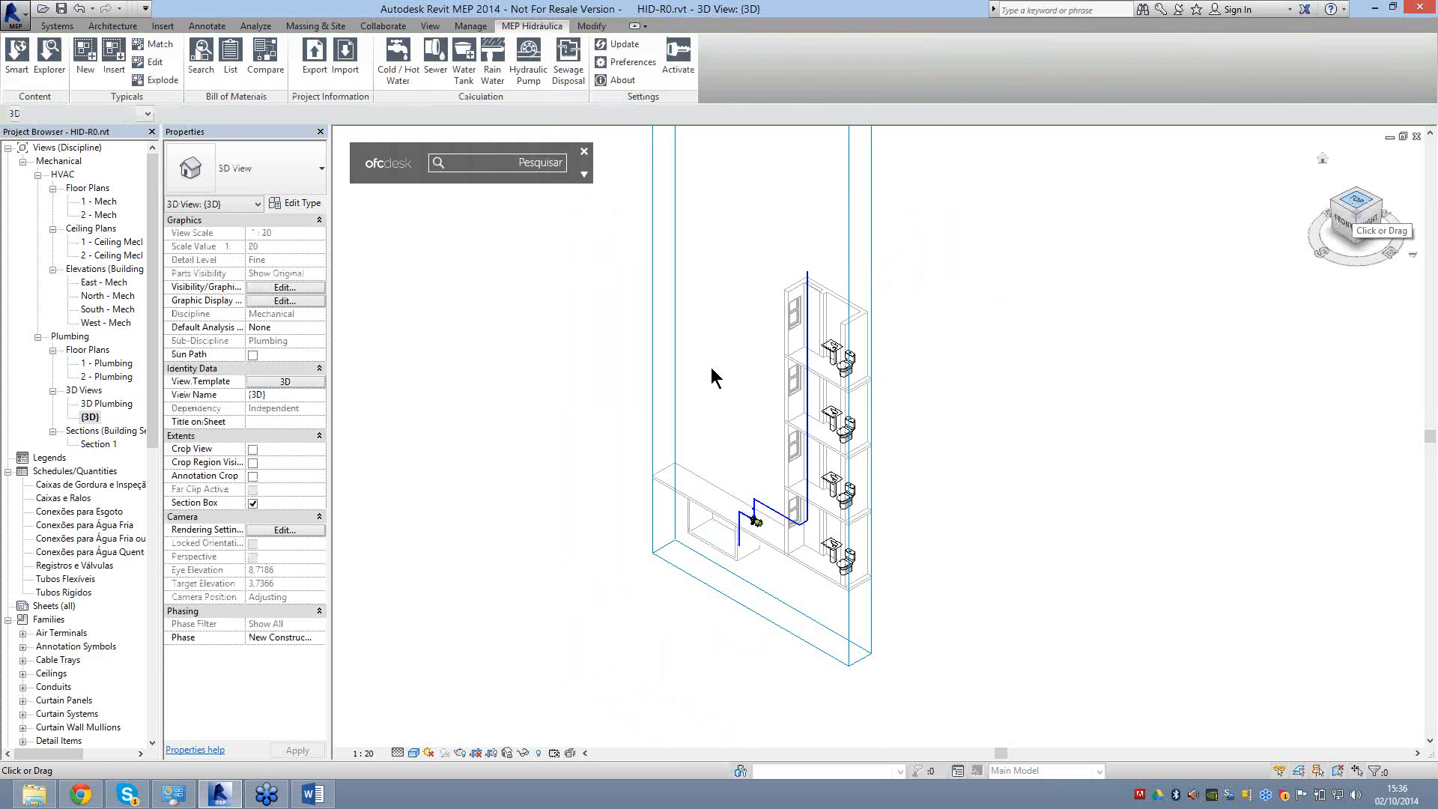
# Lengthen the section box along the building past the bathrooms and raise its bottom so only the uppermost floor is included.
pyautogui.click(866, 297)
pyautogui.moveTo(1019, 462); pyautogui.dragTo(671, 443)
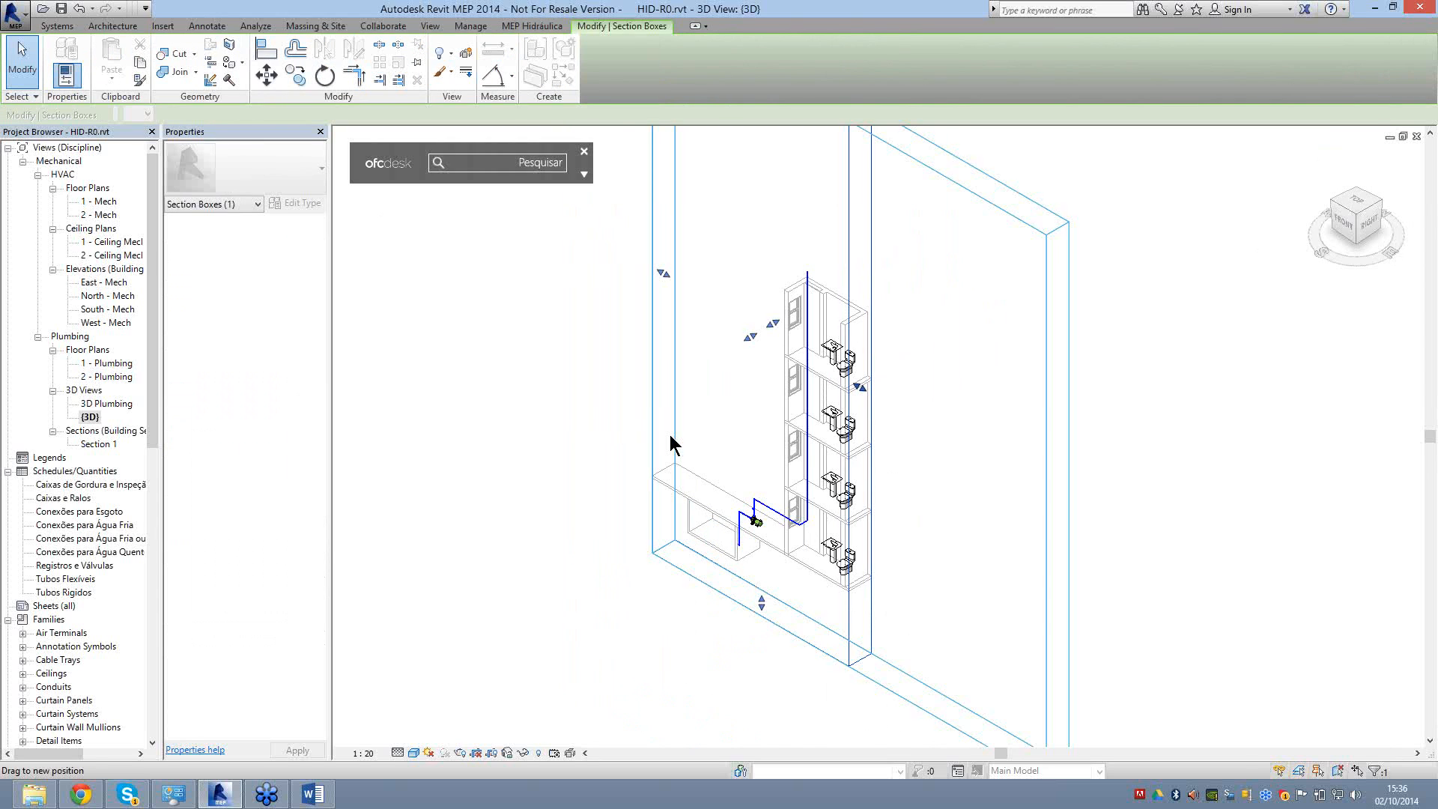
pyautogui.moveTo(860, 387); pyautogui.dragTo(1063, 504)
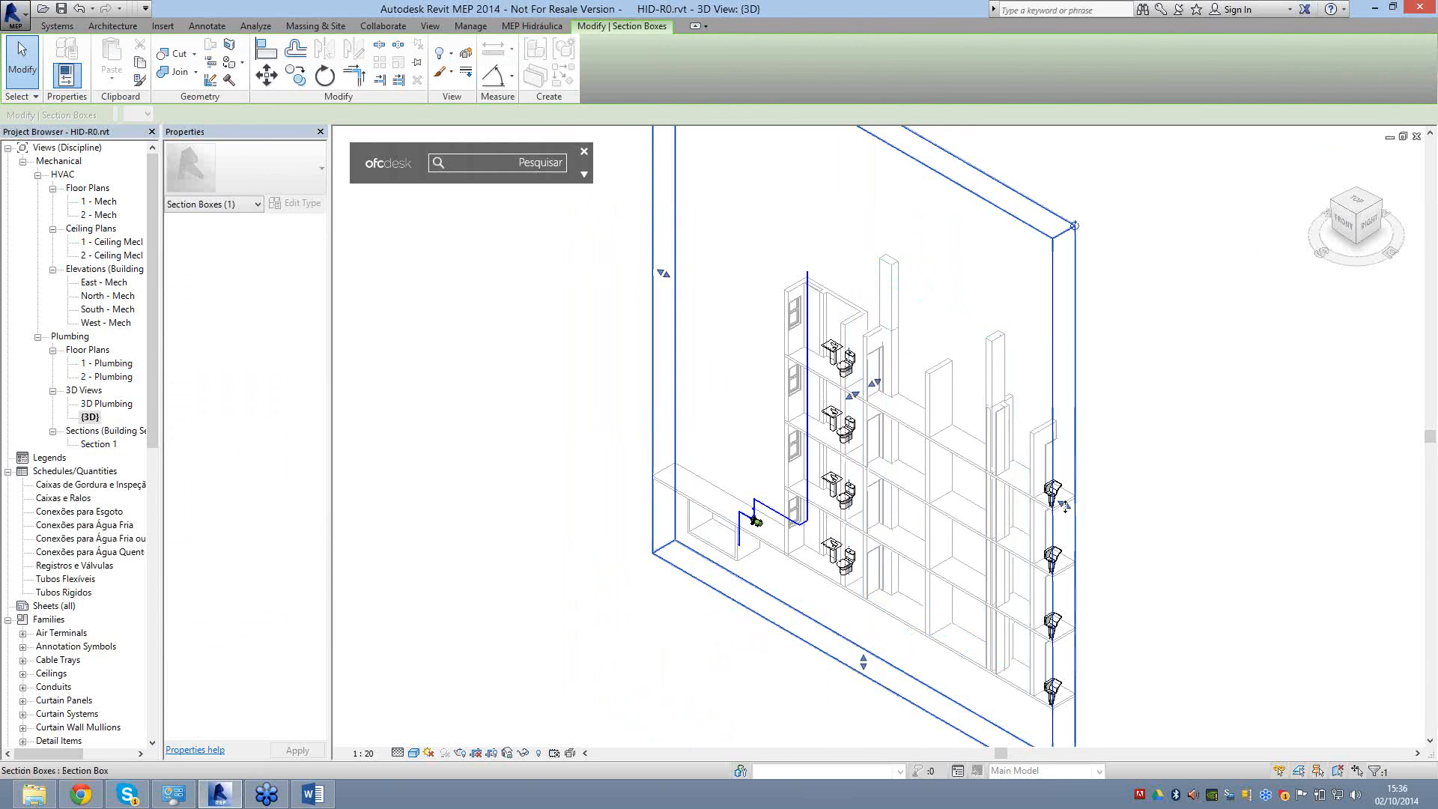
pyautogui.moveTo(938, 436); pyautogui.dragTo(947, 445)
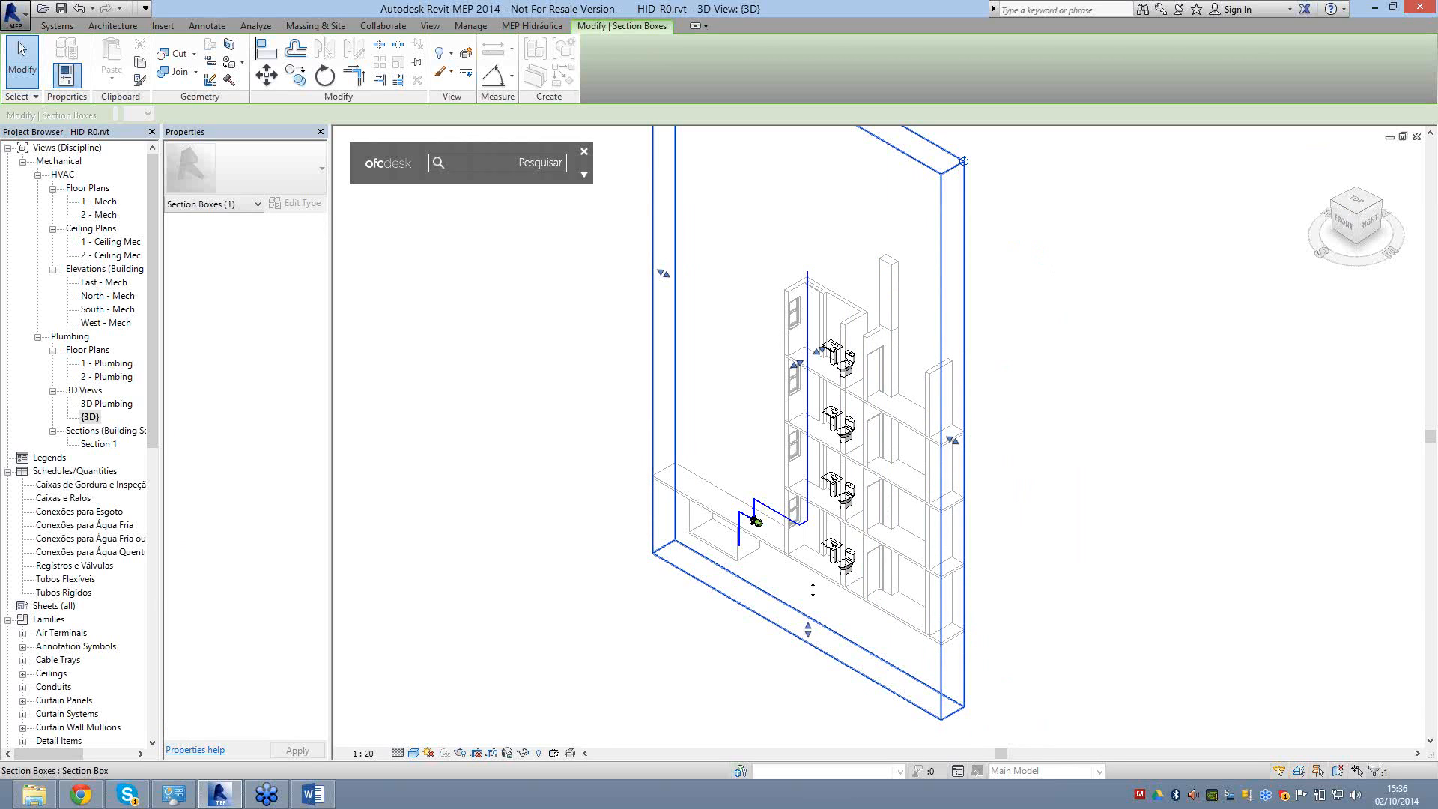
pyautogui.moveTo(807, 351); pyautogui.dragTo(1340, 450)
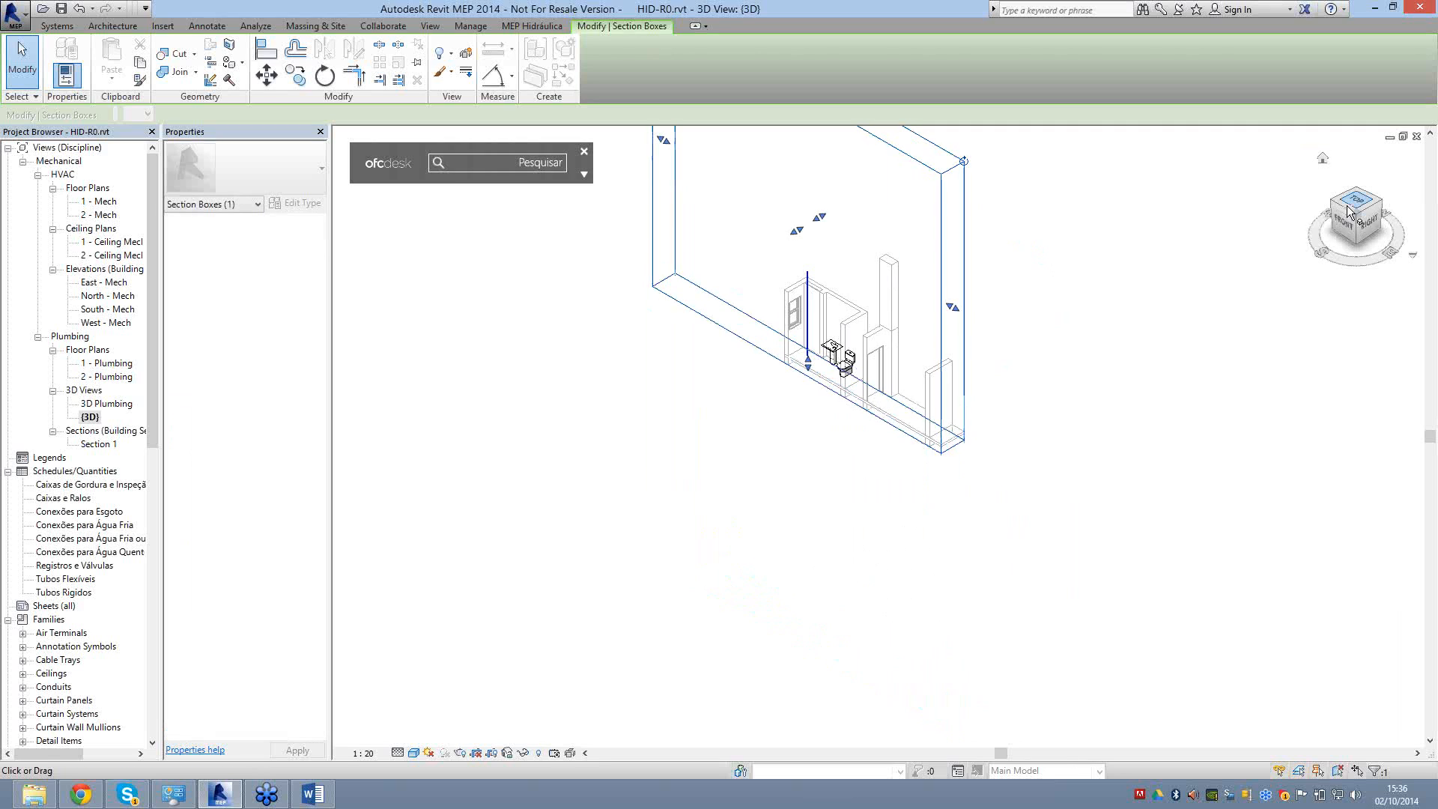
# Orient the 3D view to the top with north up and widen the section box on both long sides to enclose both bathrooms.
pyautogui.click(1355, 198)
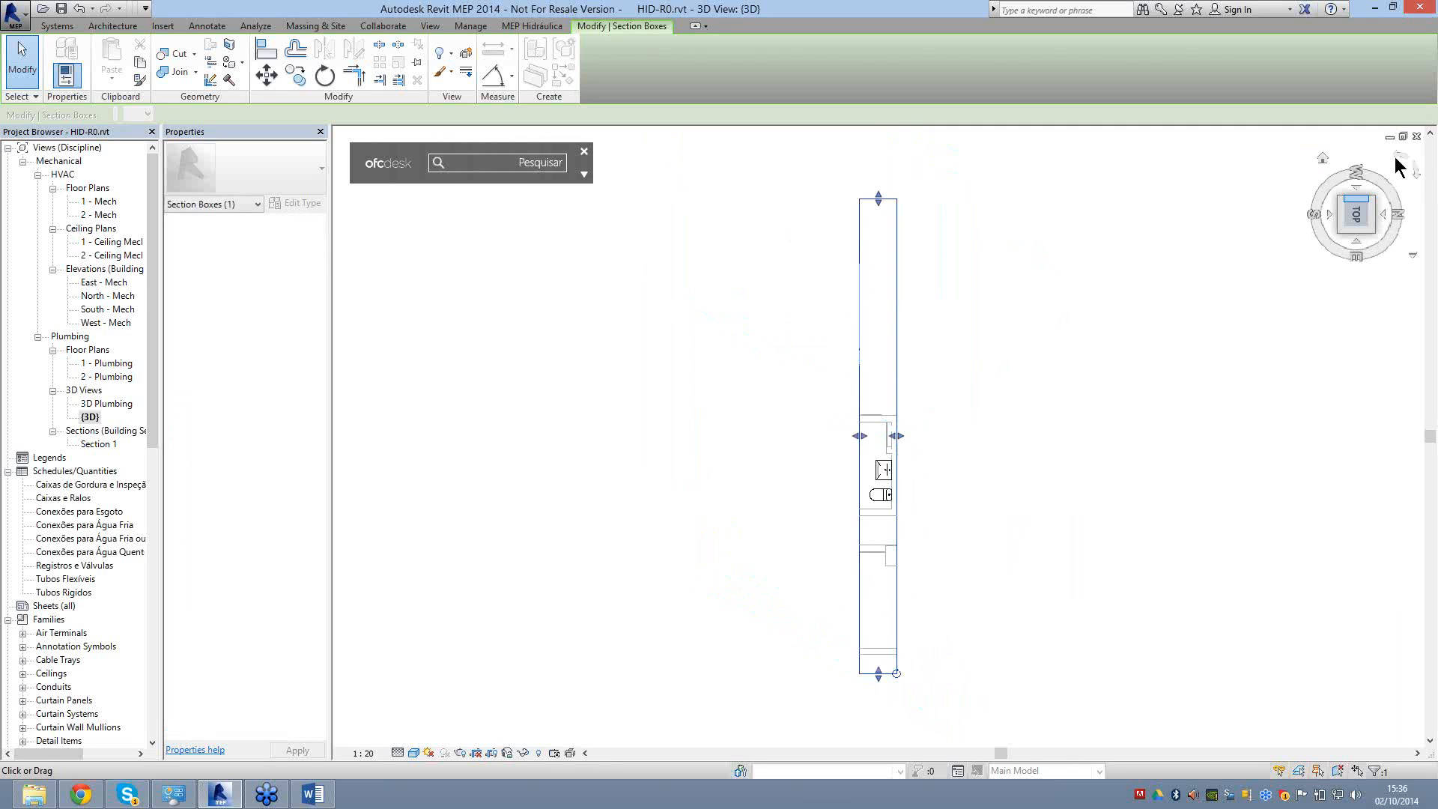
pyautogui.click(1412, 166)
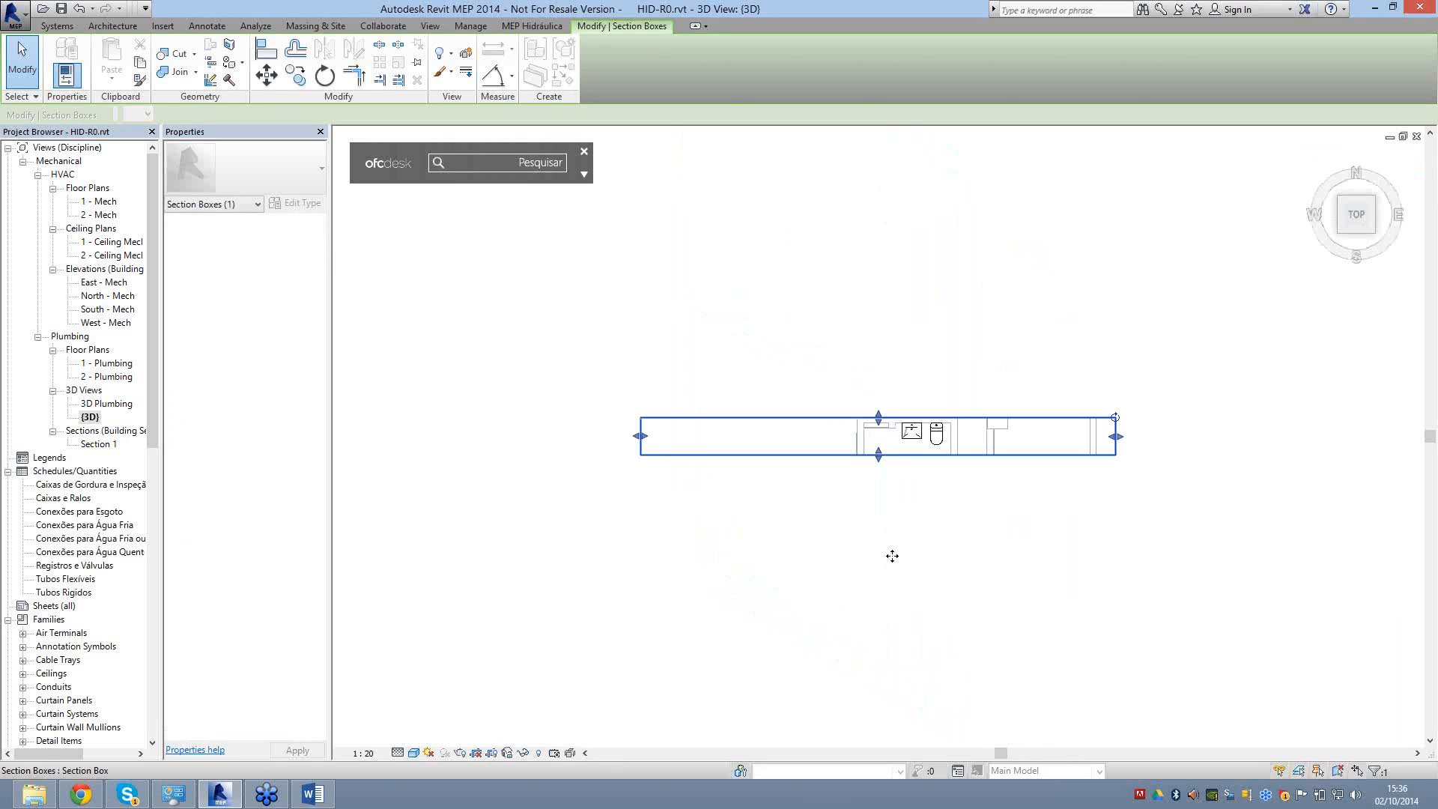
pyautogui.moveTo(879, 454); pyautogui.dragTo(892, 555)
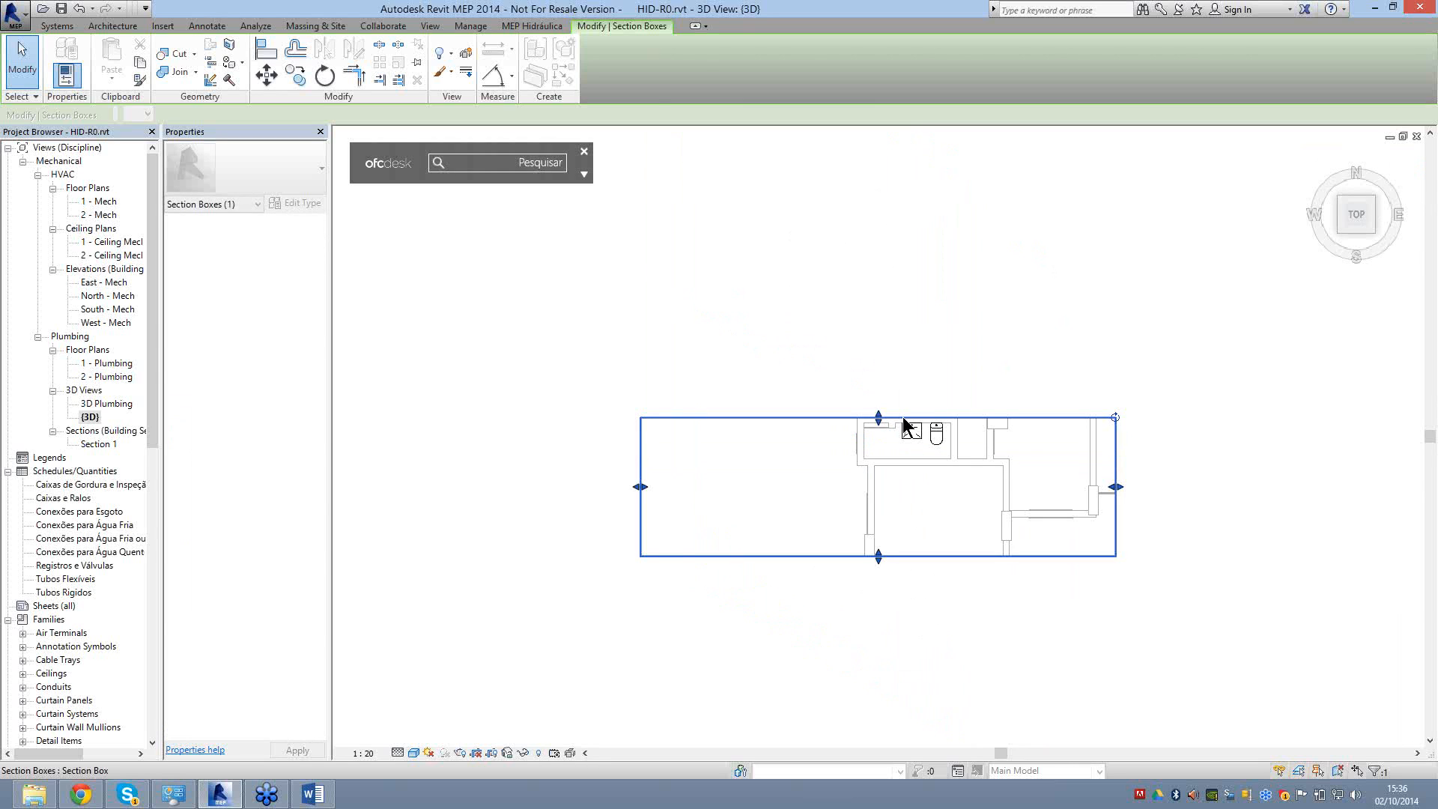
pyautogui.press('Escape')
pyautogui.click(930, 417)
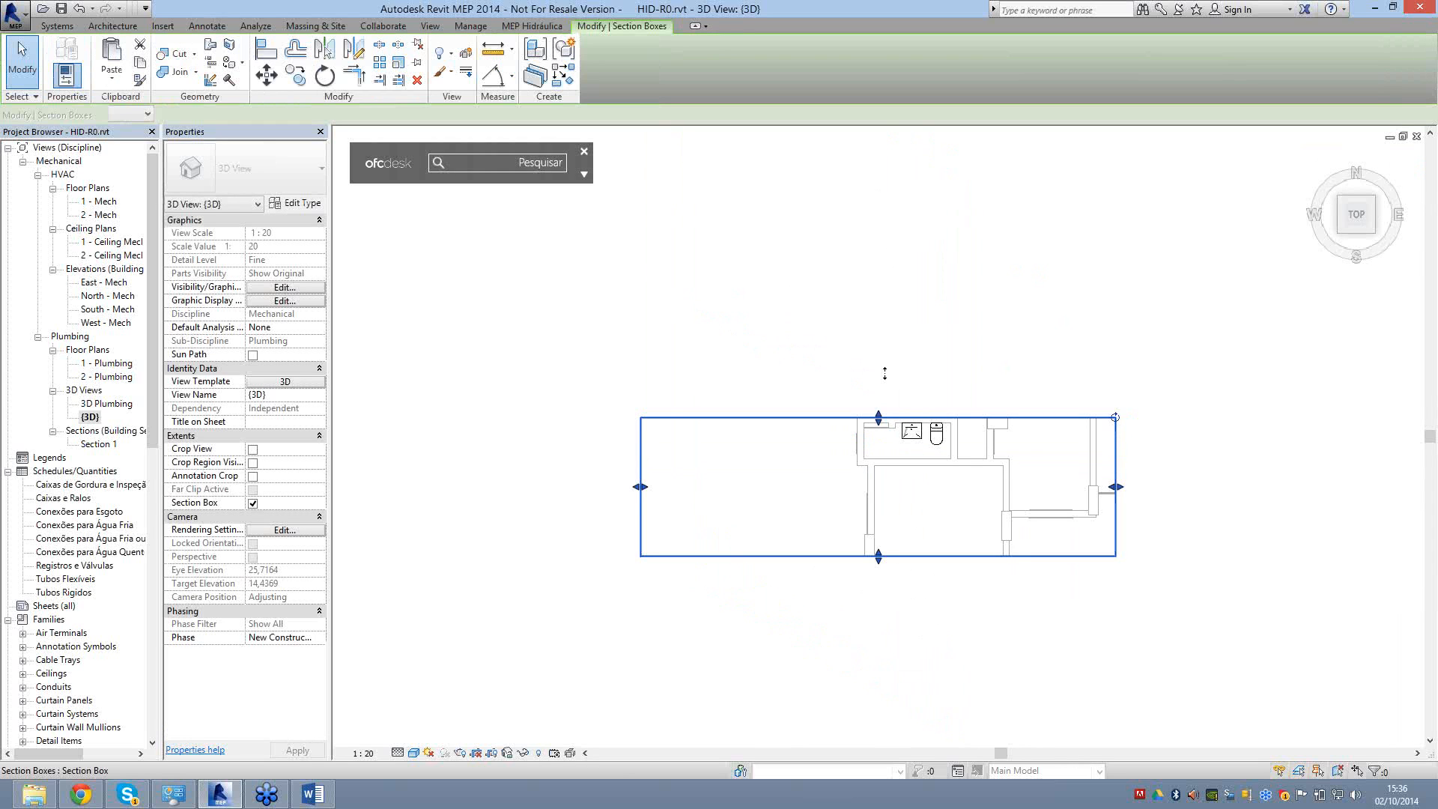
pyautogui.moveTo(878, 417); pyautogui.dragTo(884, 373)
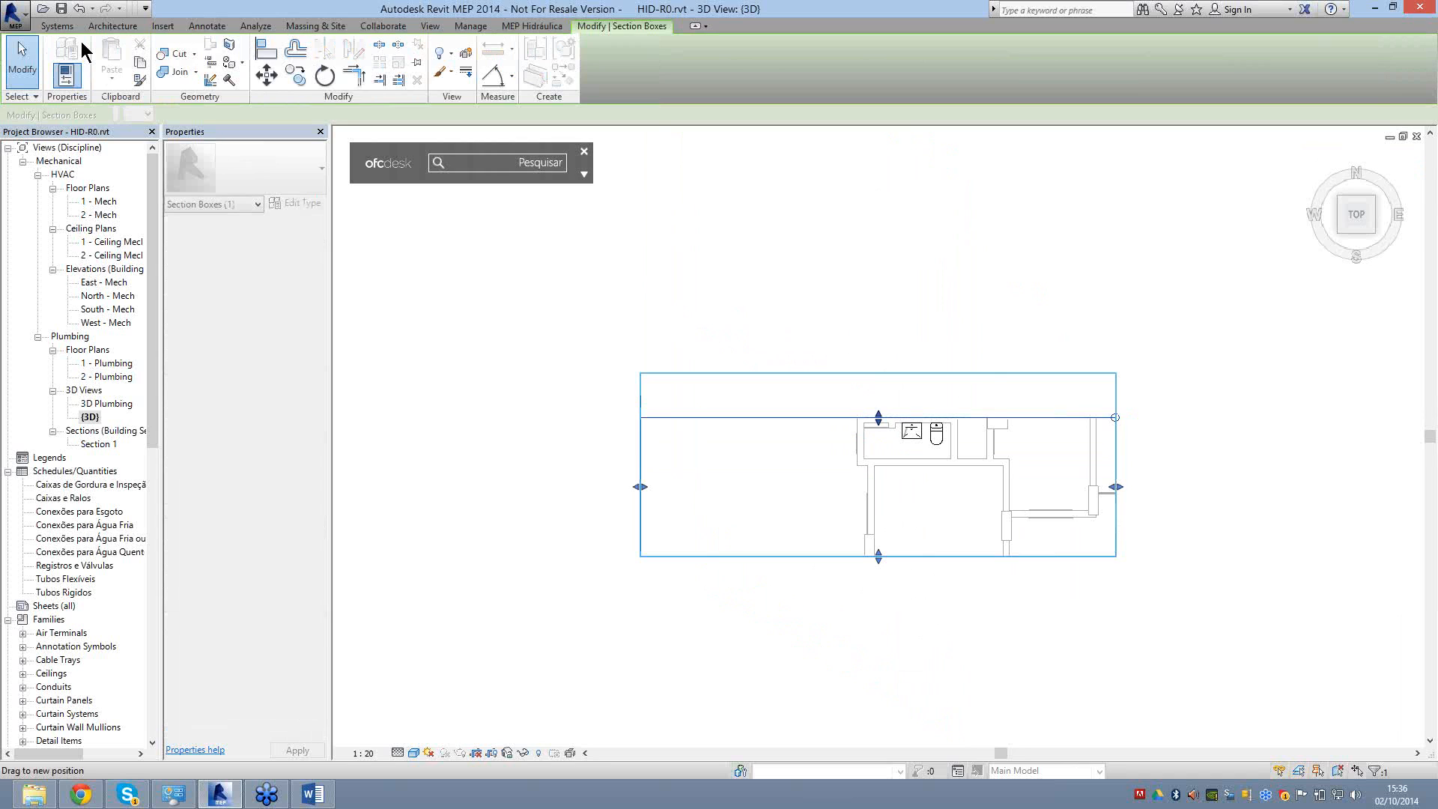
pyautogui.press('Escape')
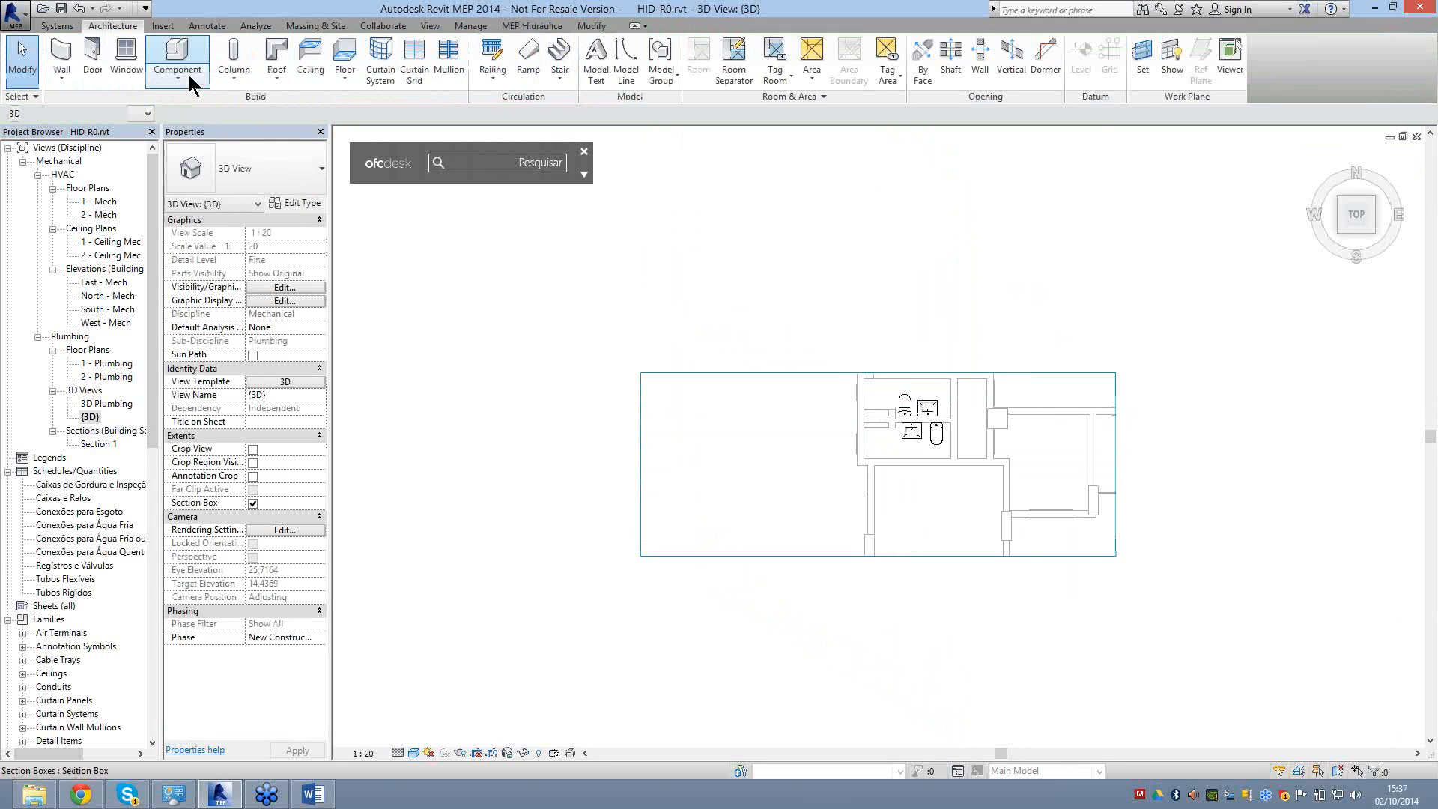
# Place a Reservatório component on the building plan, just beyond the wall beside the bathrooms.
pyautogui.click(190, 78)
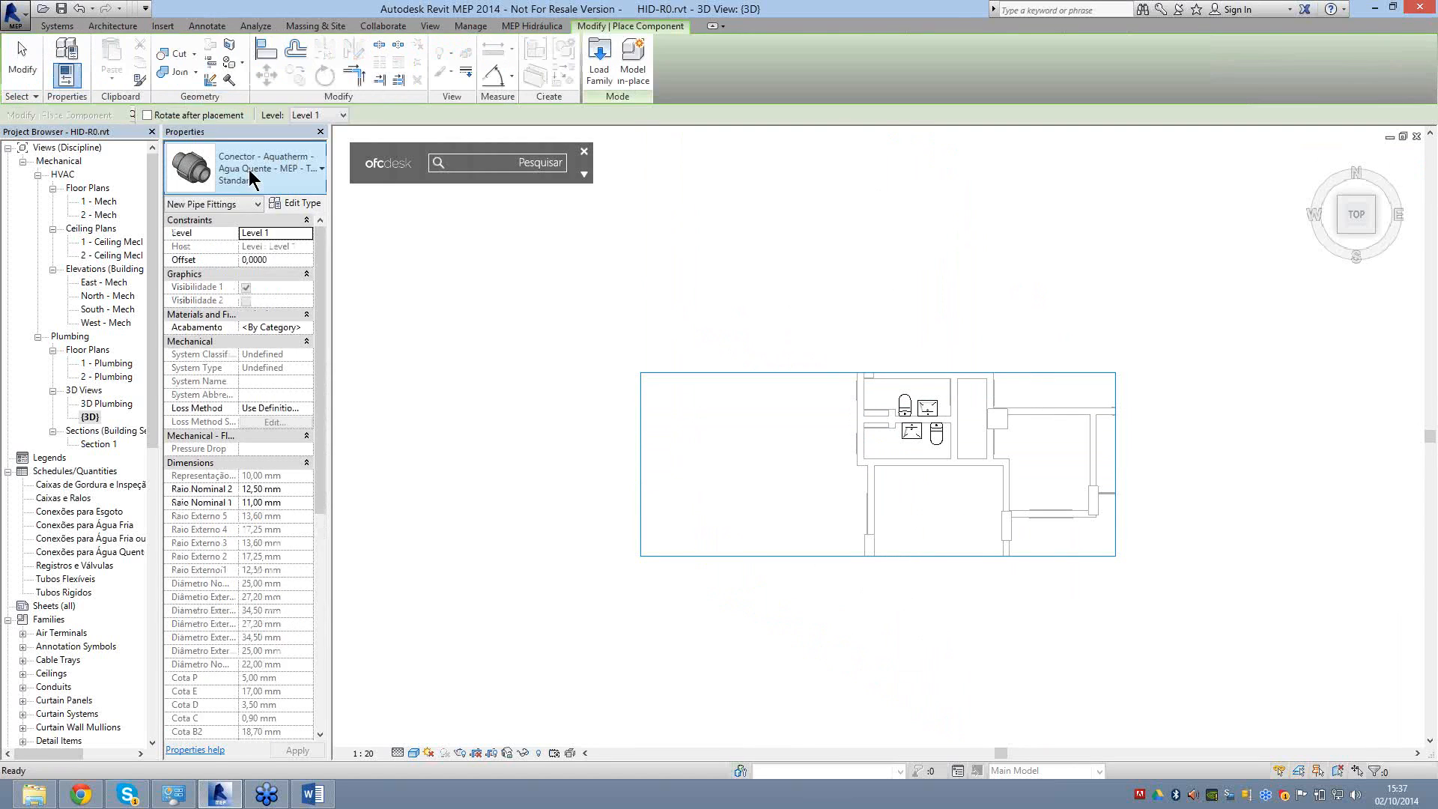
pyautogui.click(248, 169)
pyautogui.scroll(-5, 312, 313)
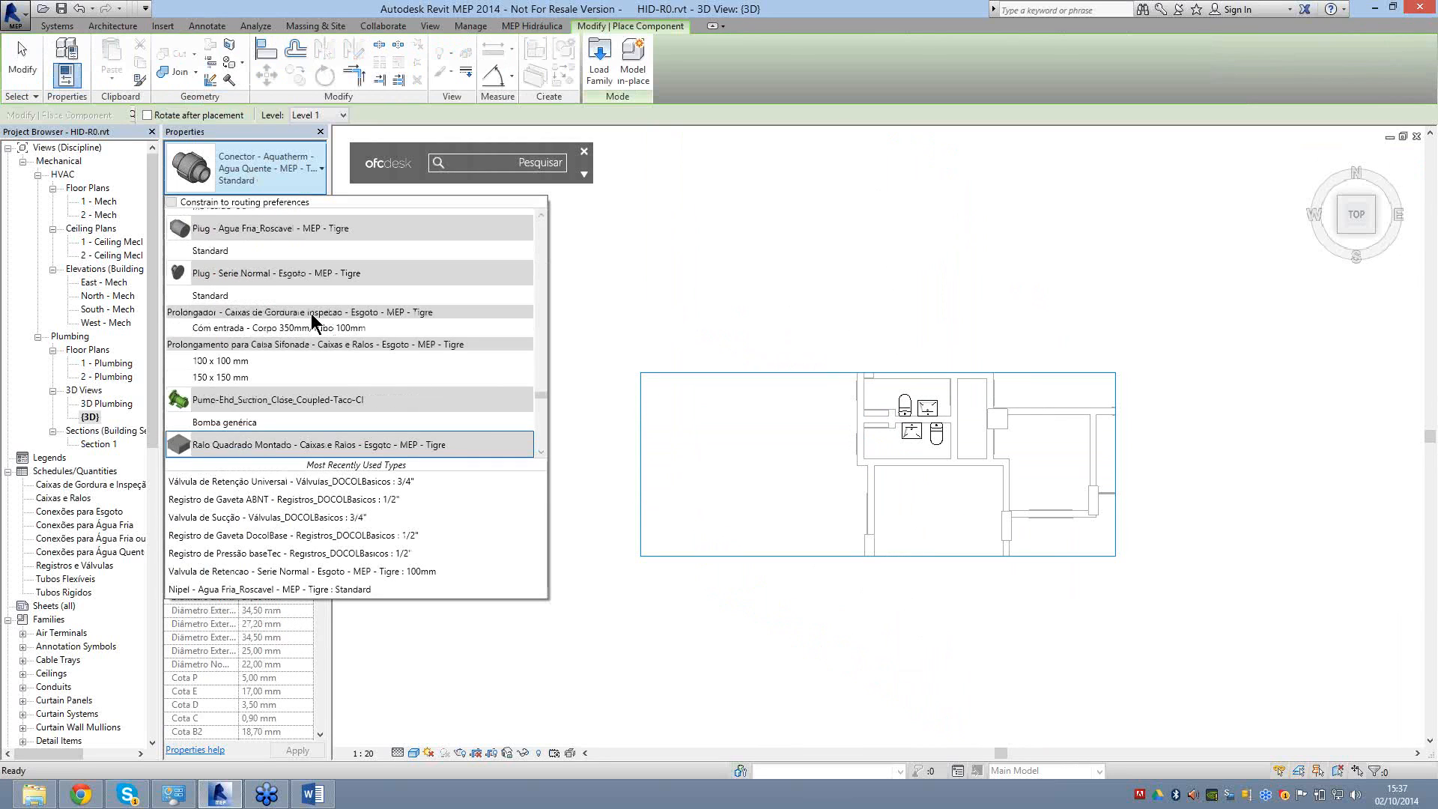
pyautogui.scroll(-4, 311, 313)
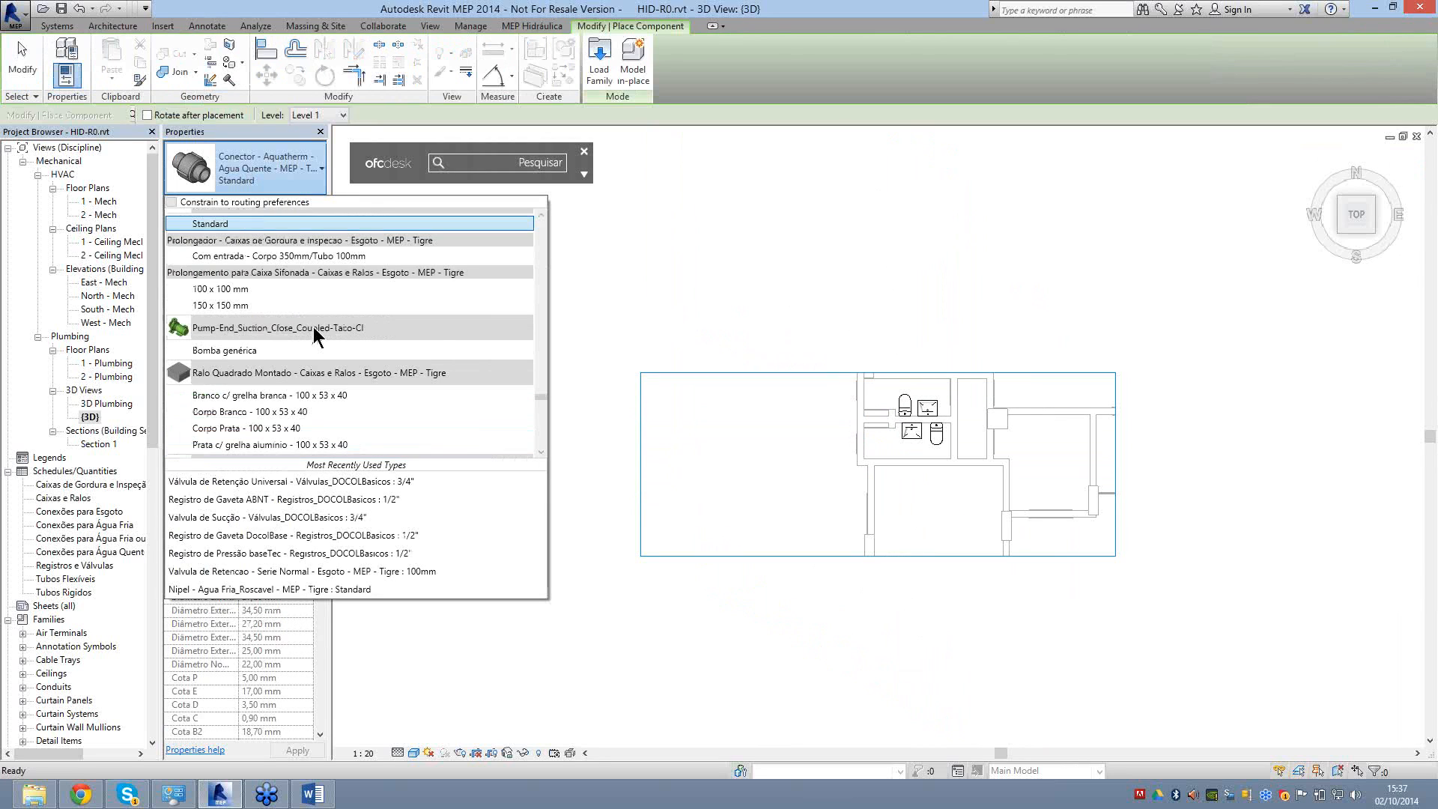
pyautogui.scroll(-2, 314, 327)
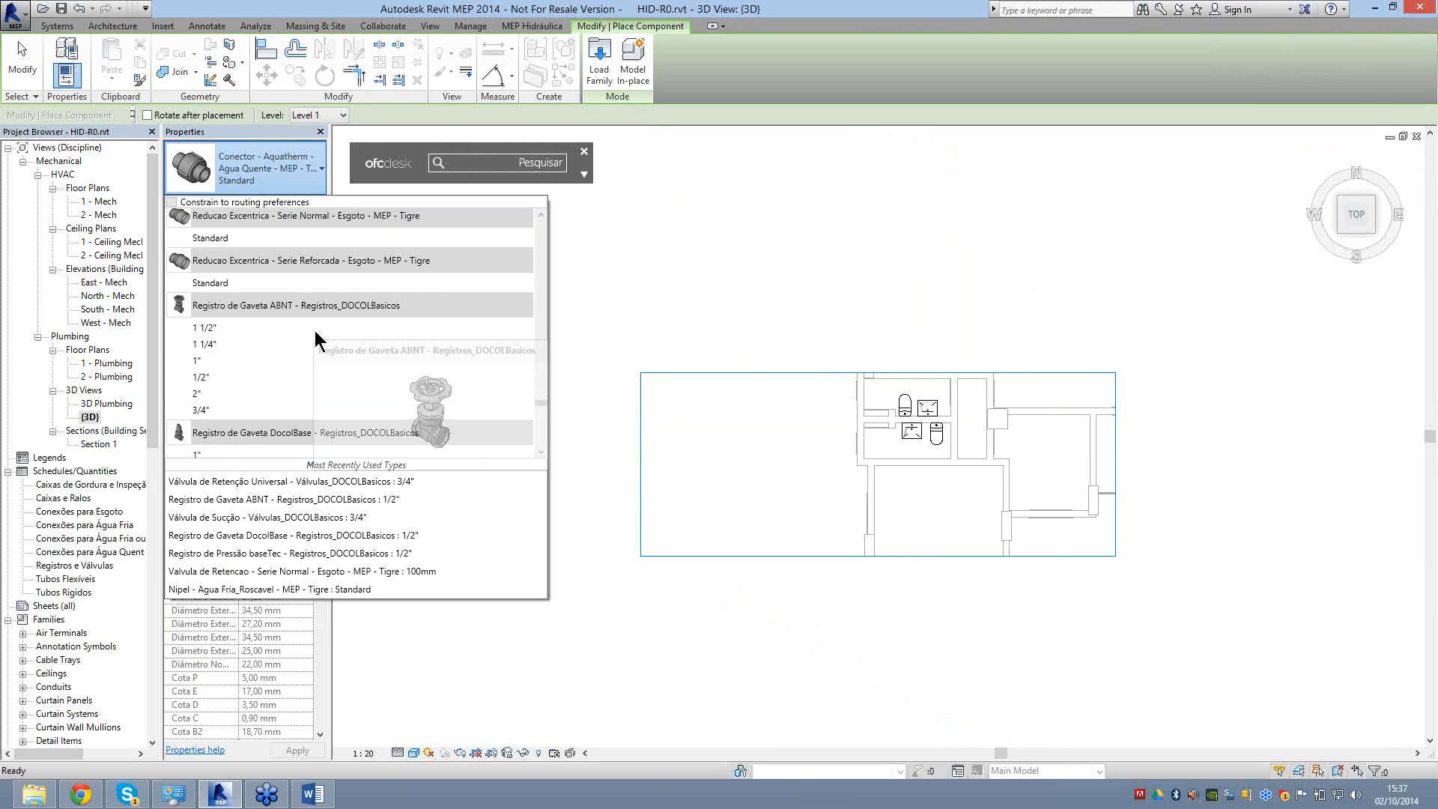
pyautogui.scroll(-4, 315, 339)
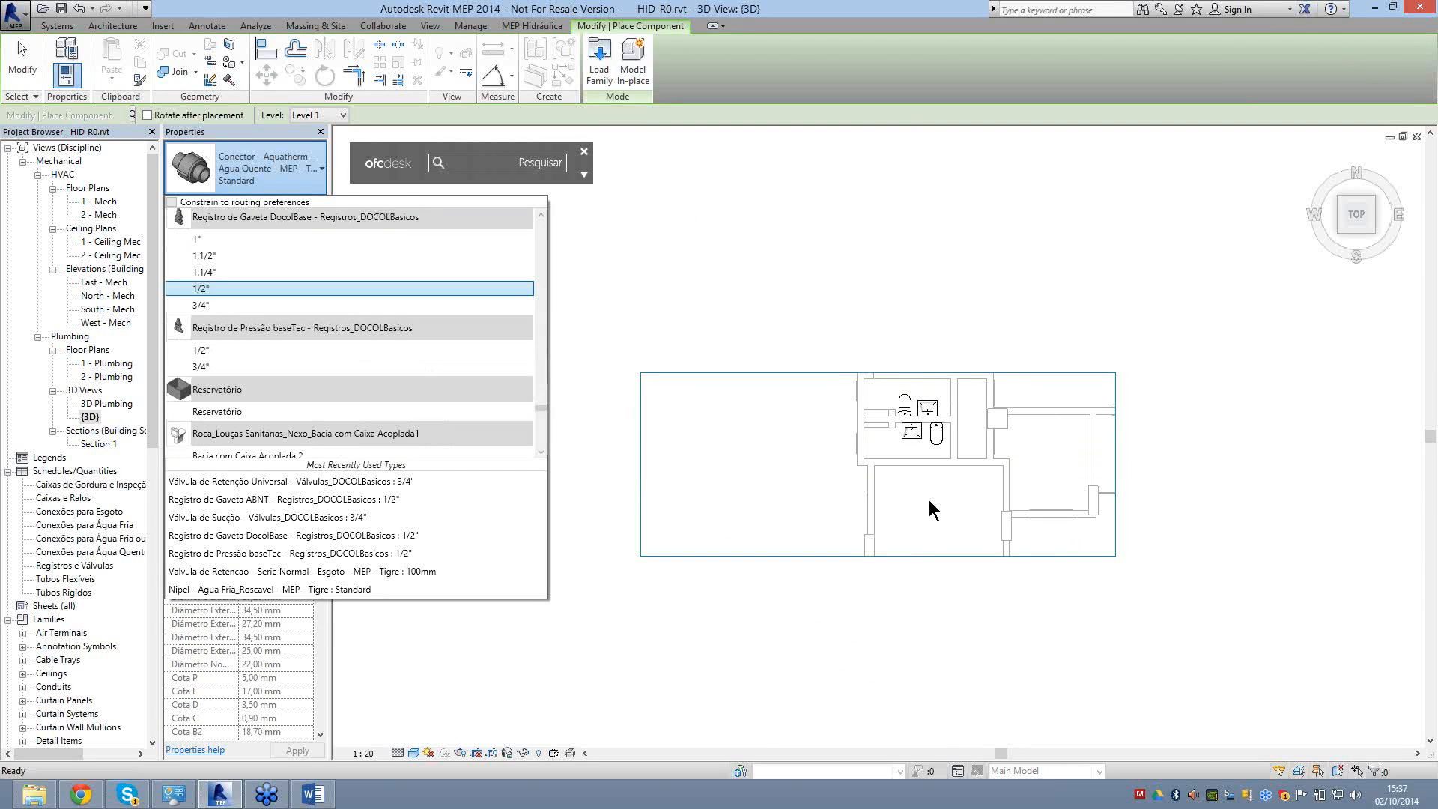
pyautogui.click(1022, 491)
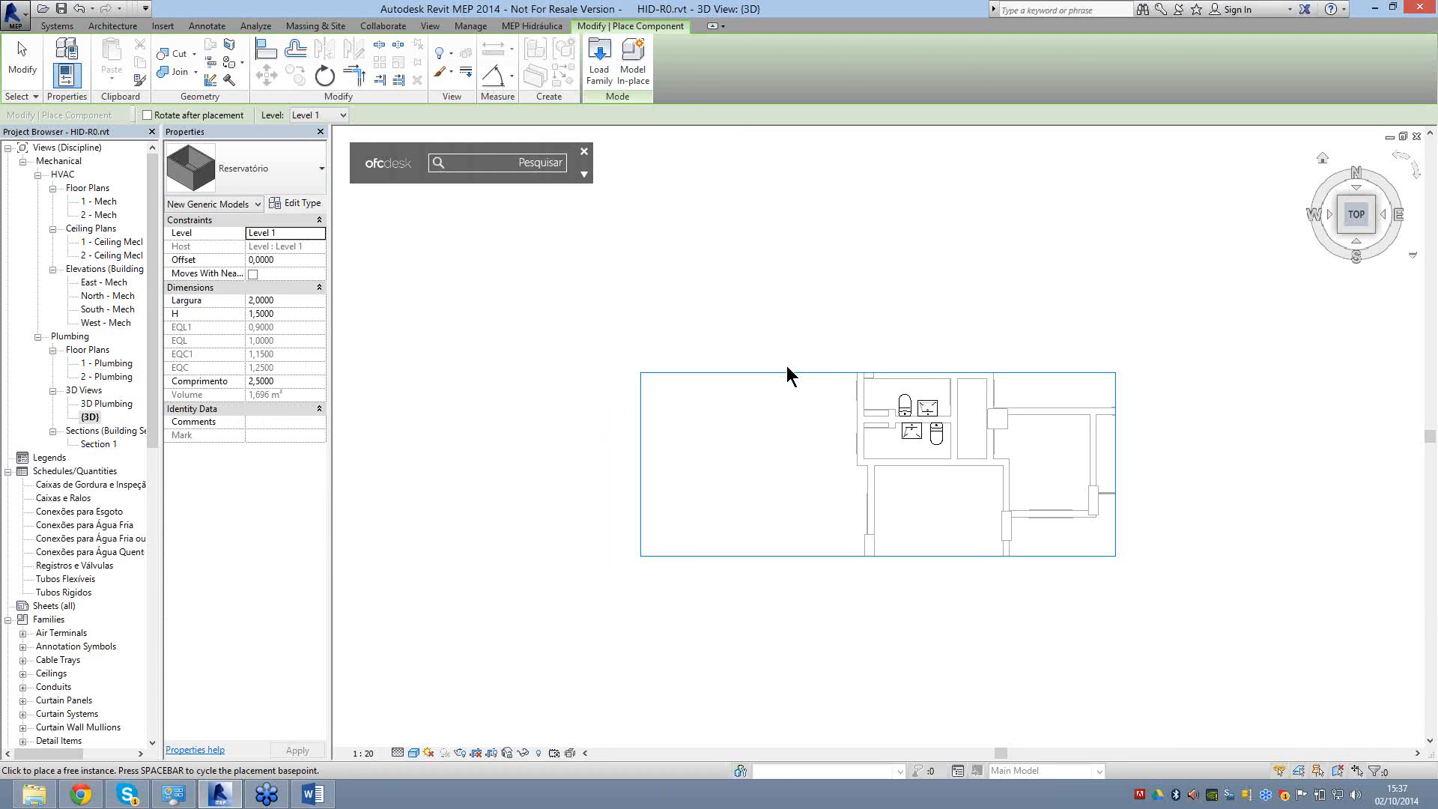
# Return the 3D view to an isometric angle and lower the bottom of the section box below all the building's floors.
pyautogui.hotkey('ctrl', 'z')
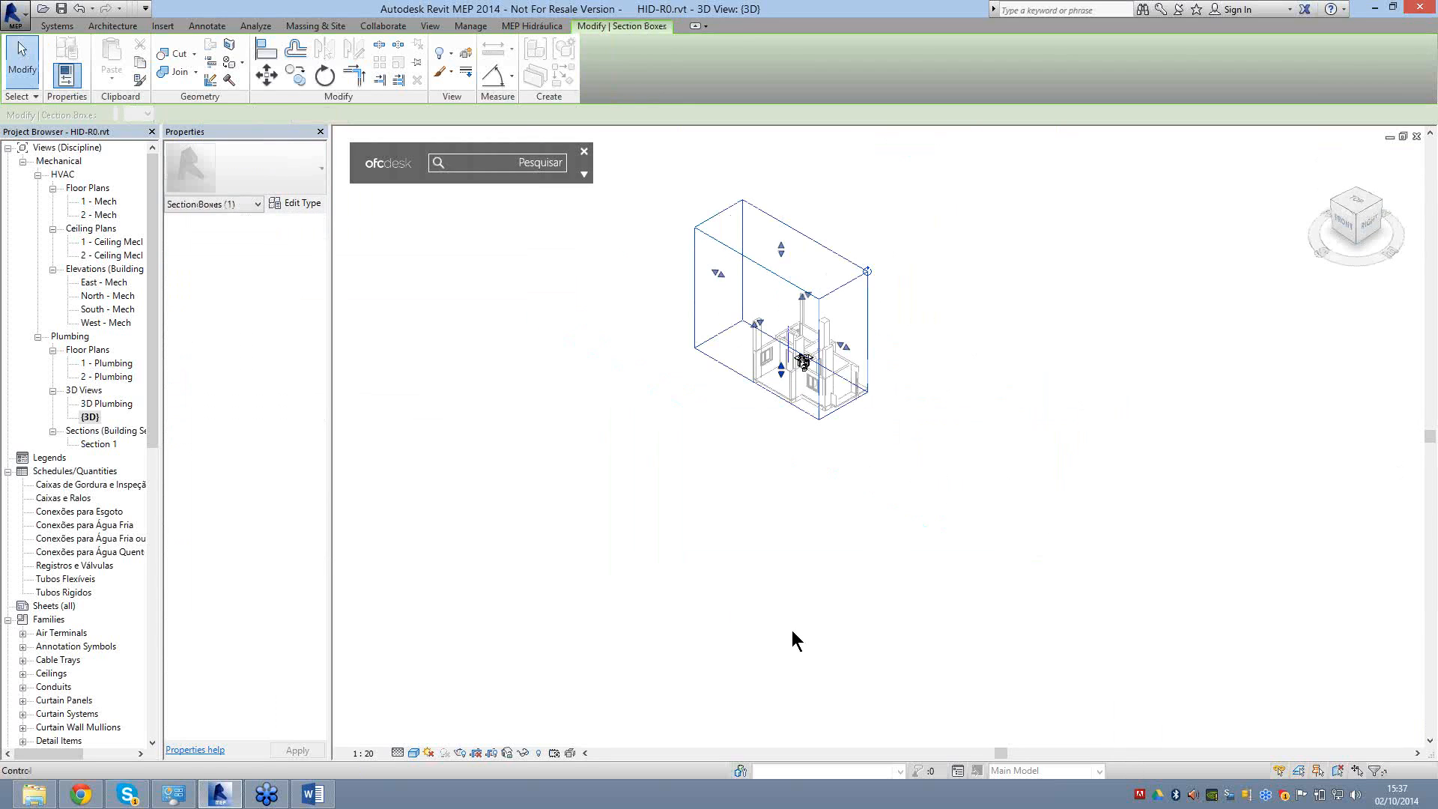
pyautogui.moveTo(793, 631); pyautogui.dragTo(786, 679)
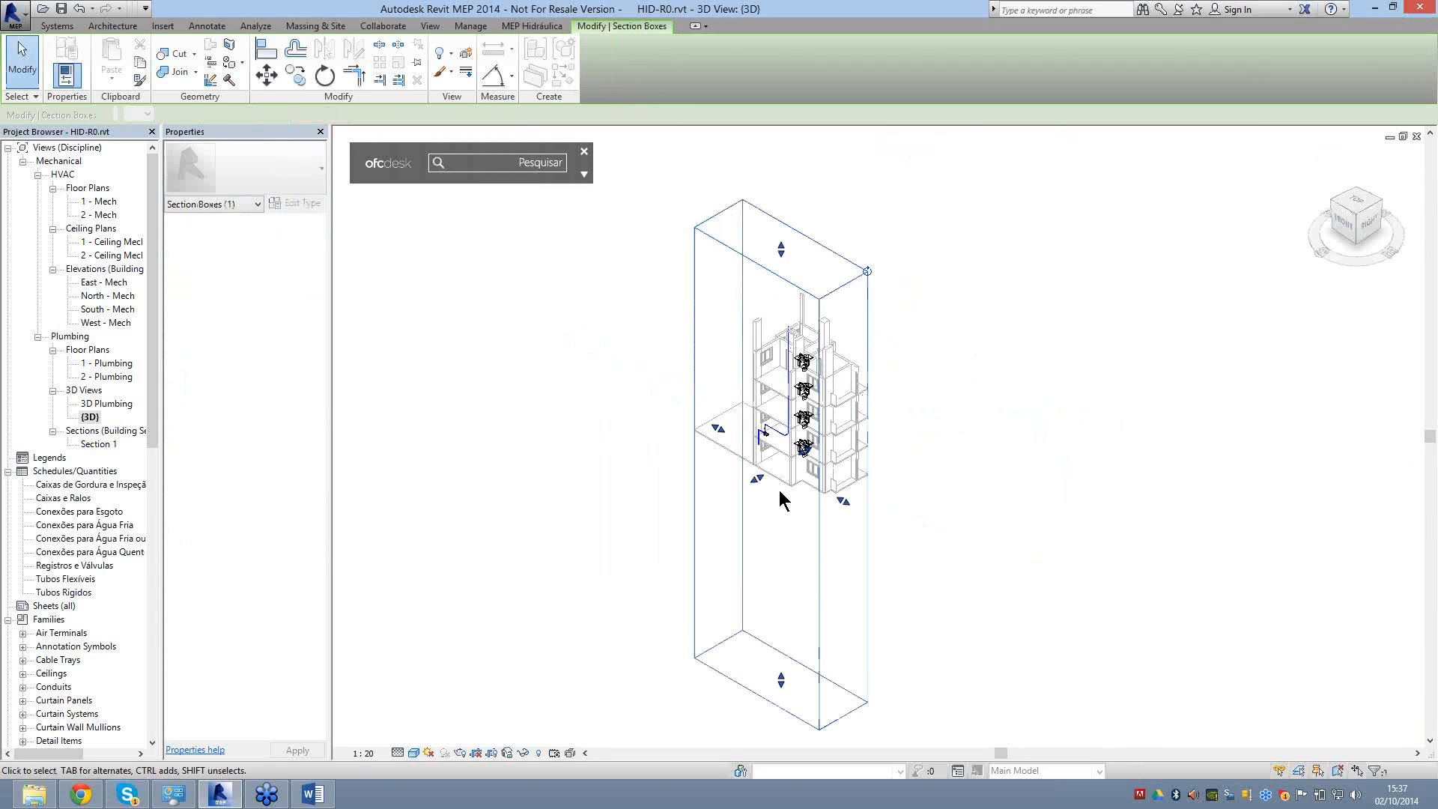
pyautogui.scroll(3, 804, 445)
pyautogui.scroll(-2, 730, 346)
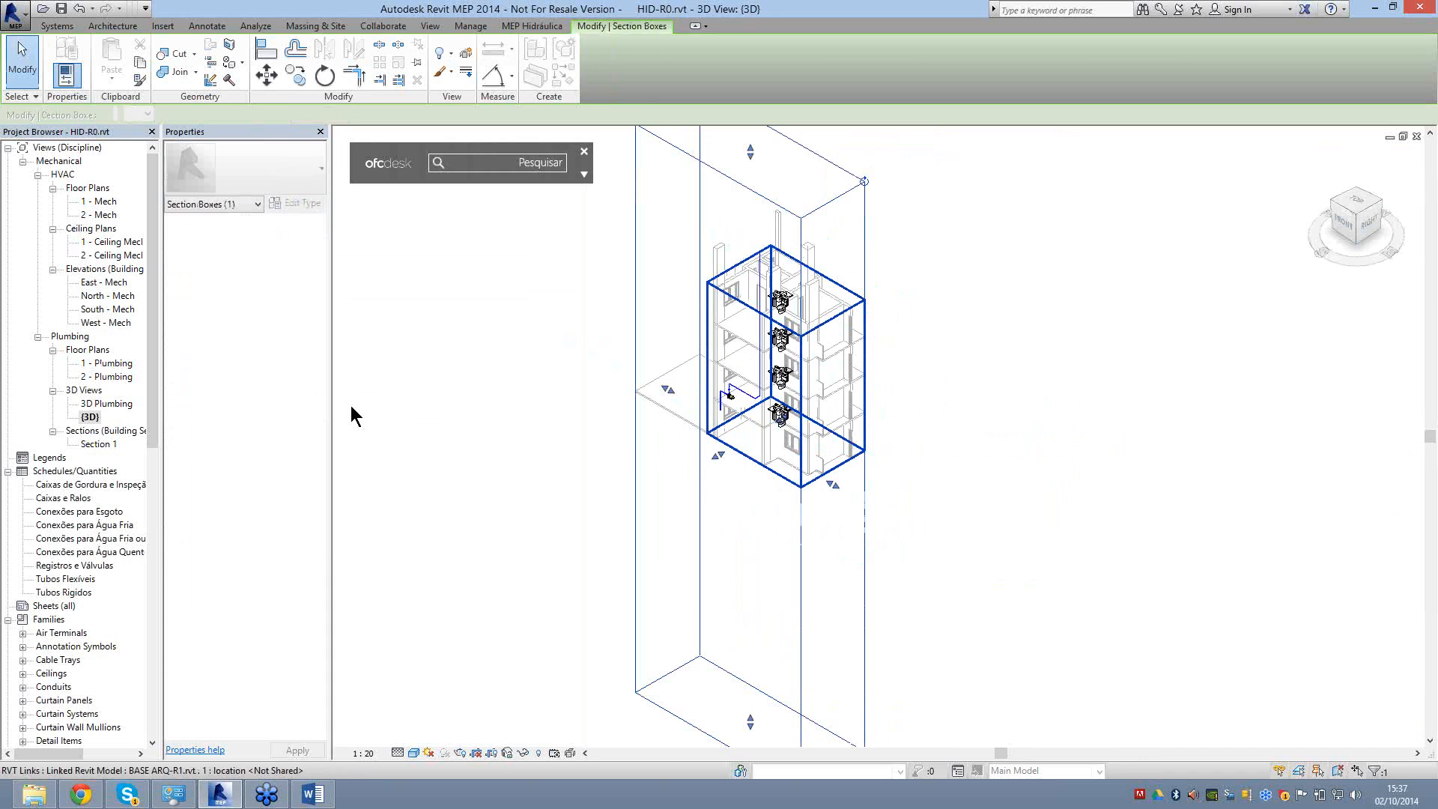
# Open the 1 - Plumbing floor plan and check which levels can be assigned to the new reservoir.
pyautogui.doubleClick(106, 362)
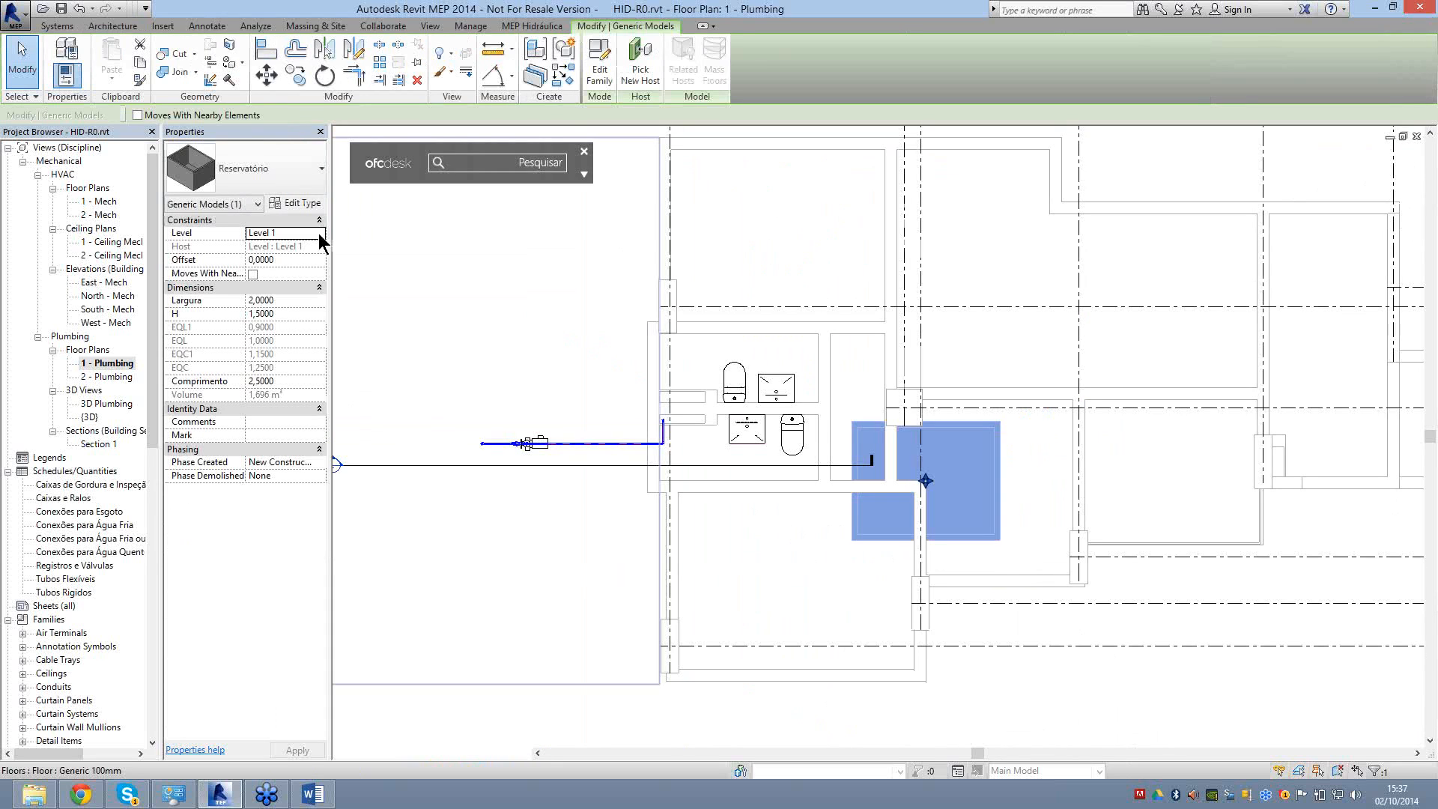
pyautogui.click(319, 233)
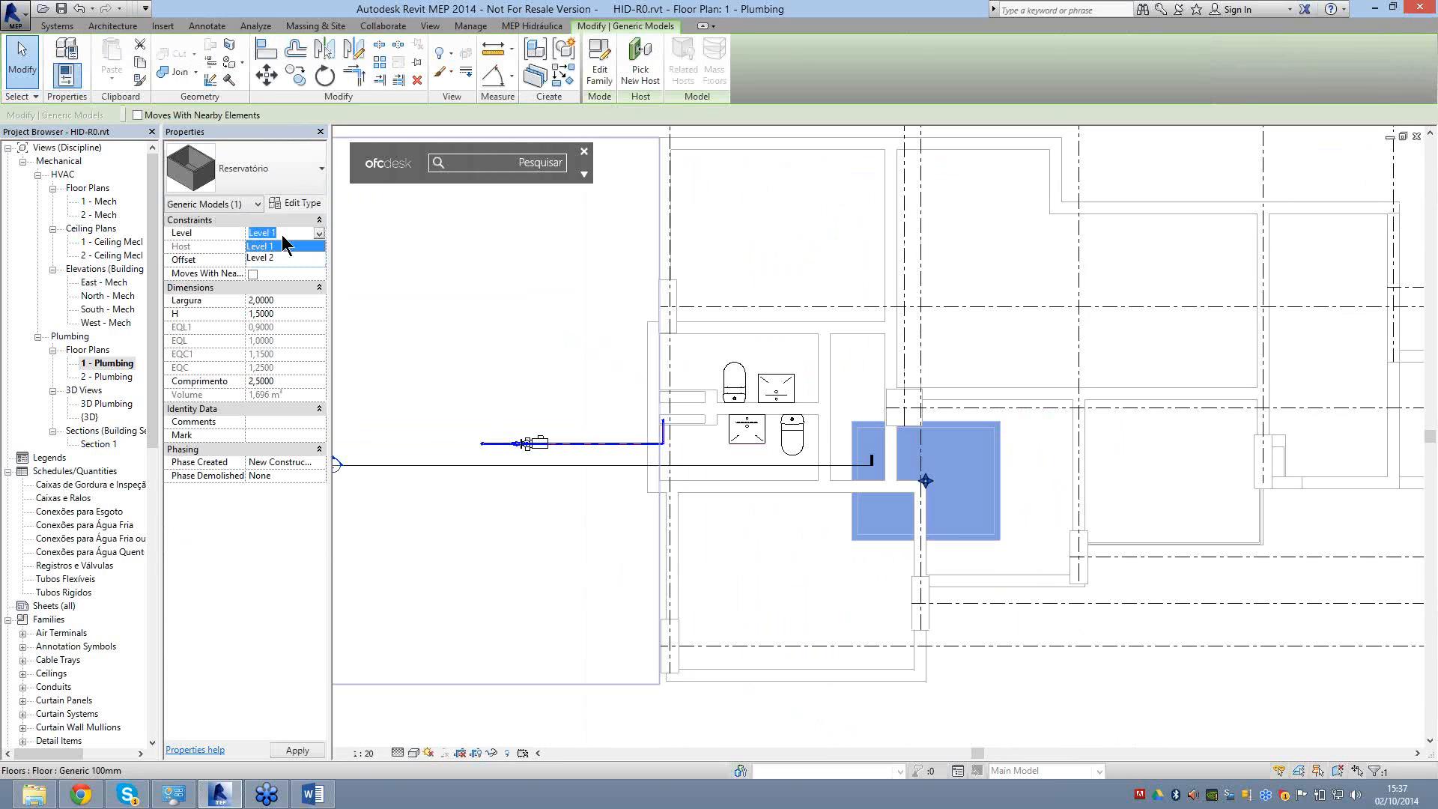
pyautogui.press('Escape')
# Open the South - Mech elevation from its marker below the building in the floor plan.
pyautogui.press('z')
pyautogui.press('f')
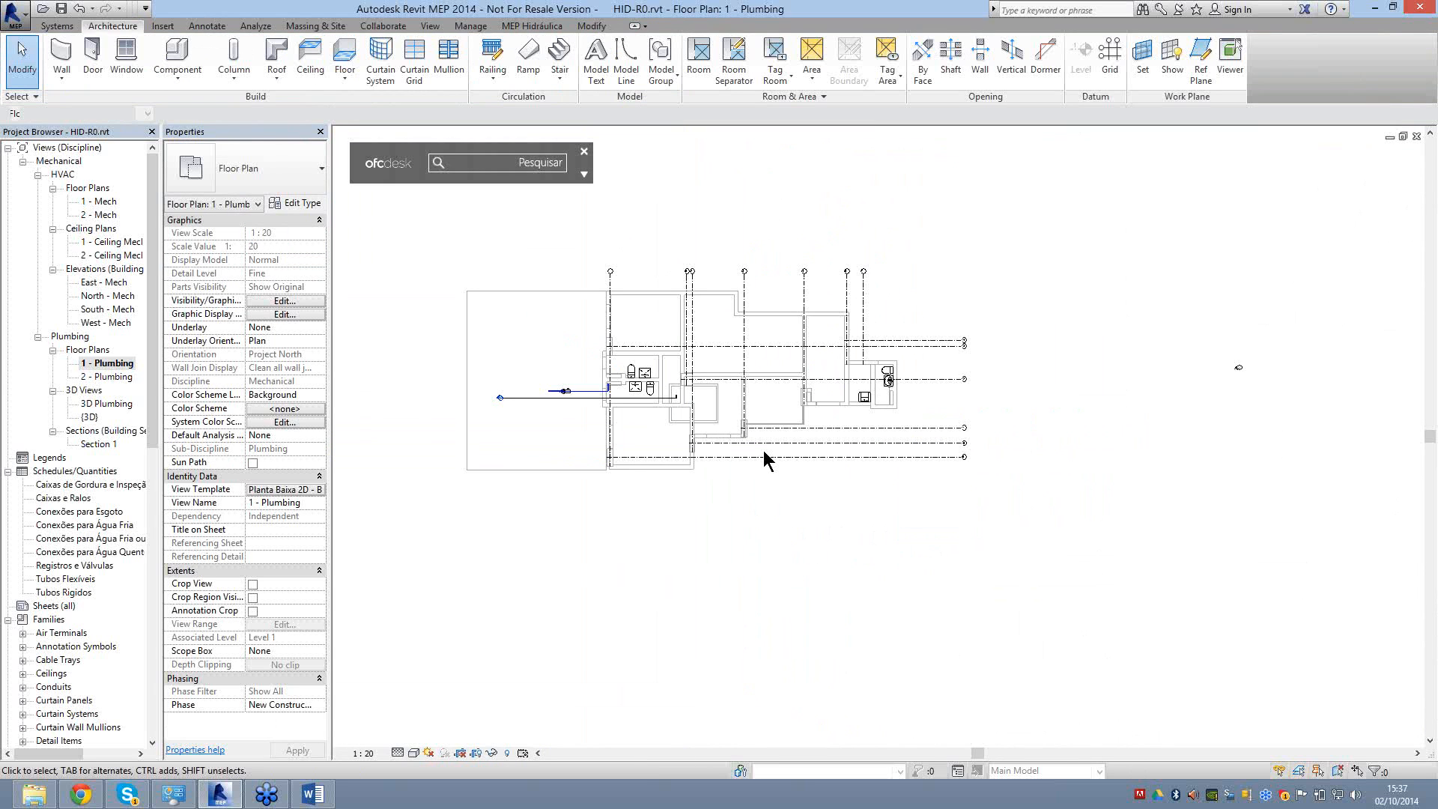
pyautogui.scroll(-2, 764, 460)
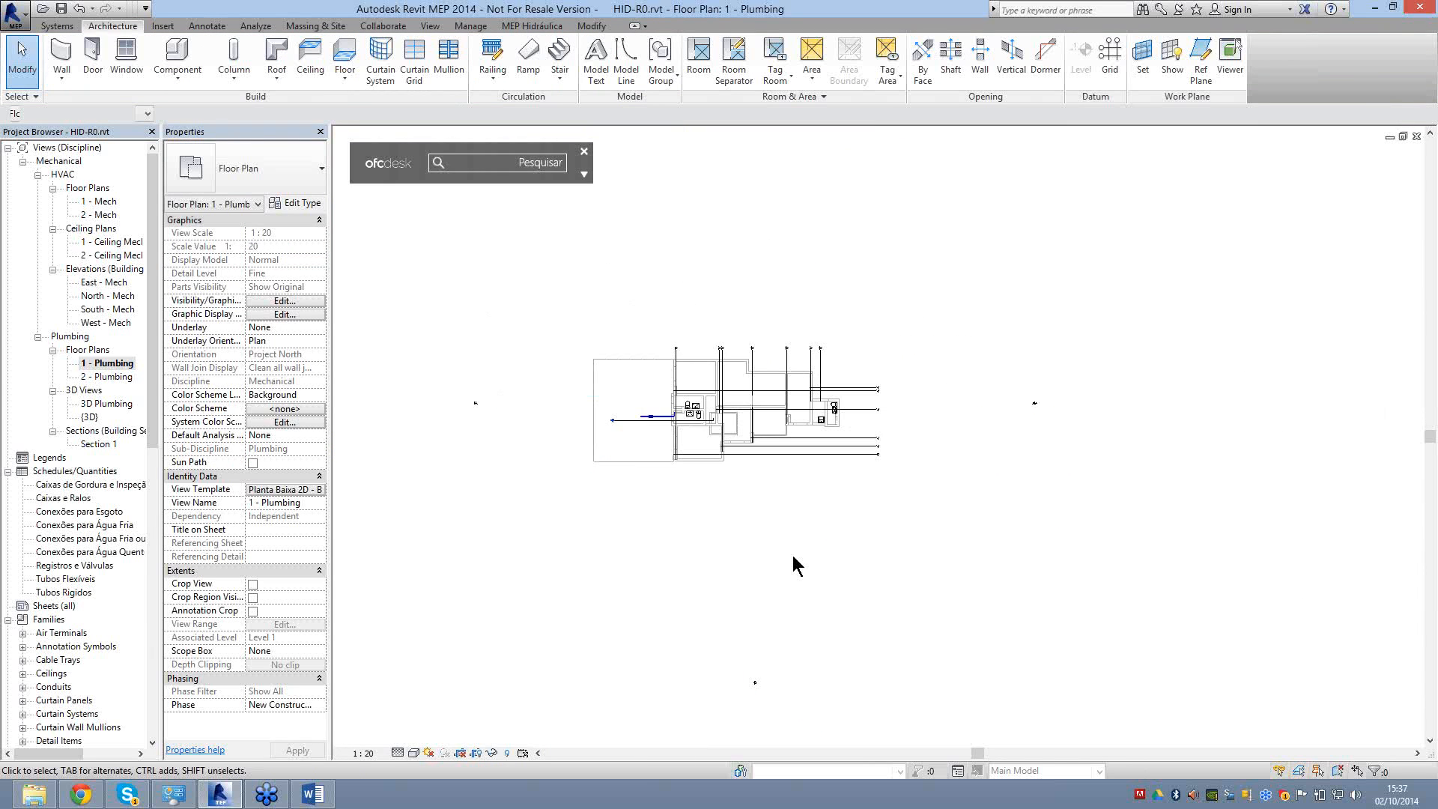
pyautogui.scroll(-1, 859, 495)
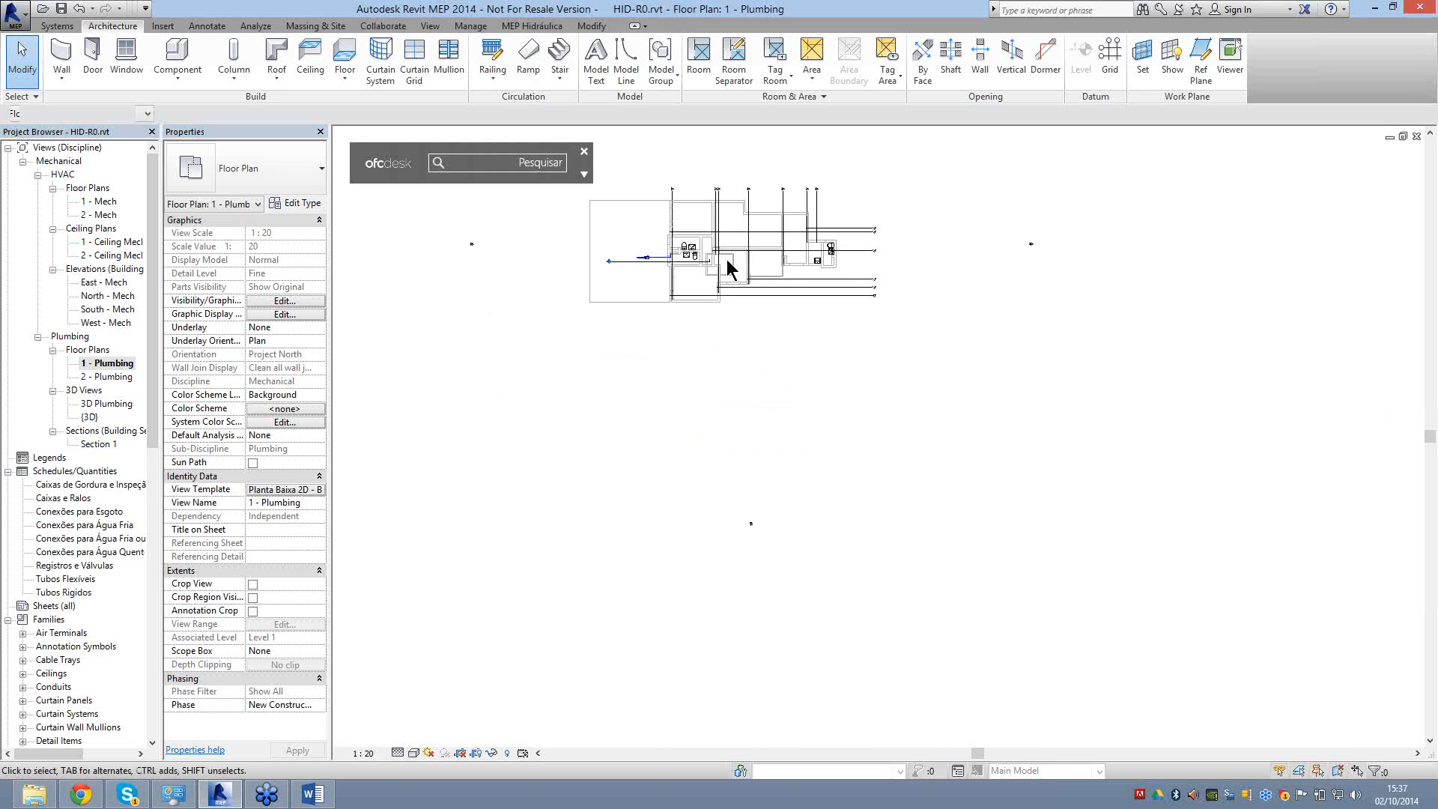
pyautogui.scroll(4, 618, 396)
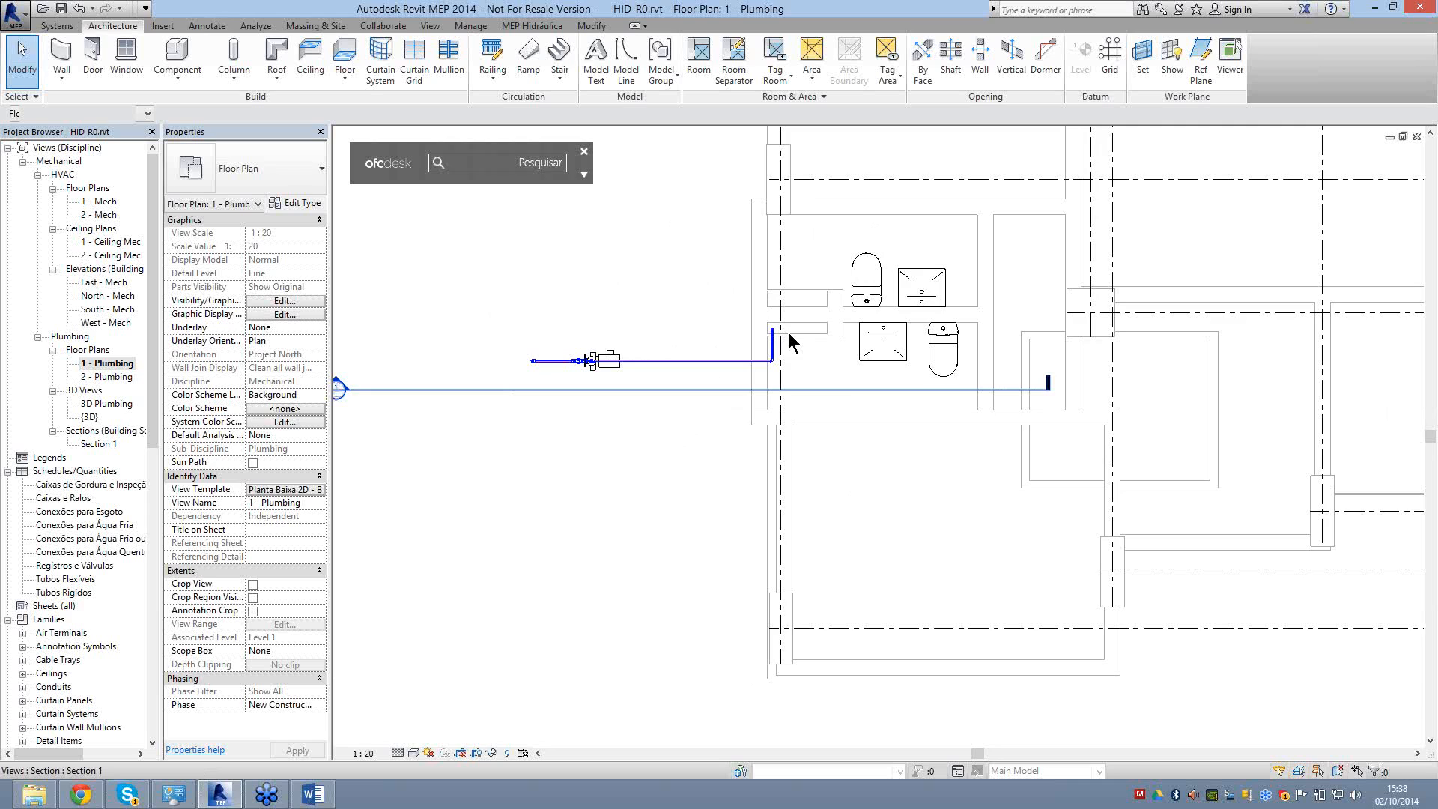
pyautogui.scroll(3, 788, 331)
pyautogui.scroll(3, 787, 332)
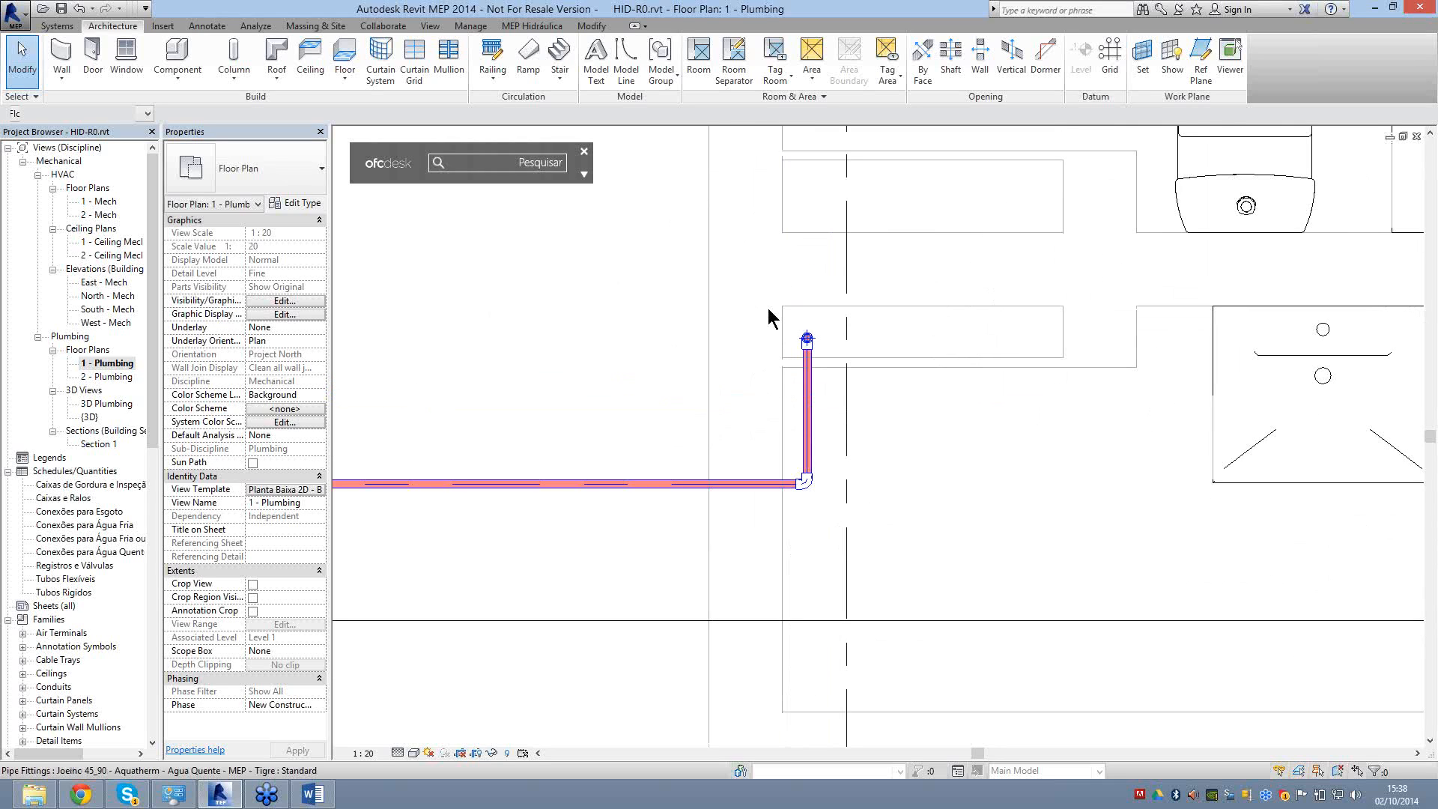
pyautogui.scroll(-10, 768, 318)
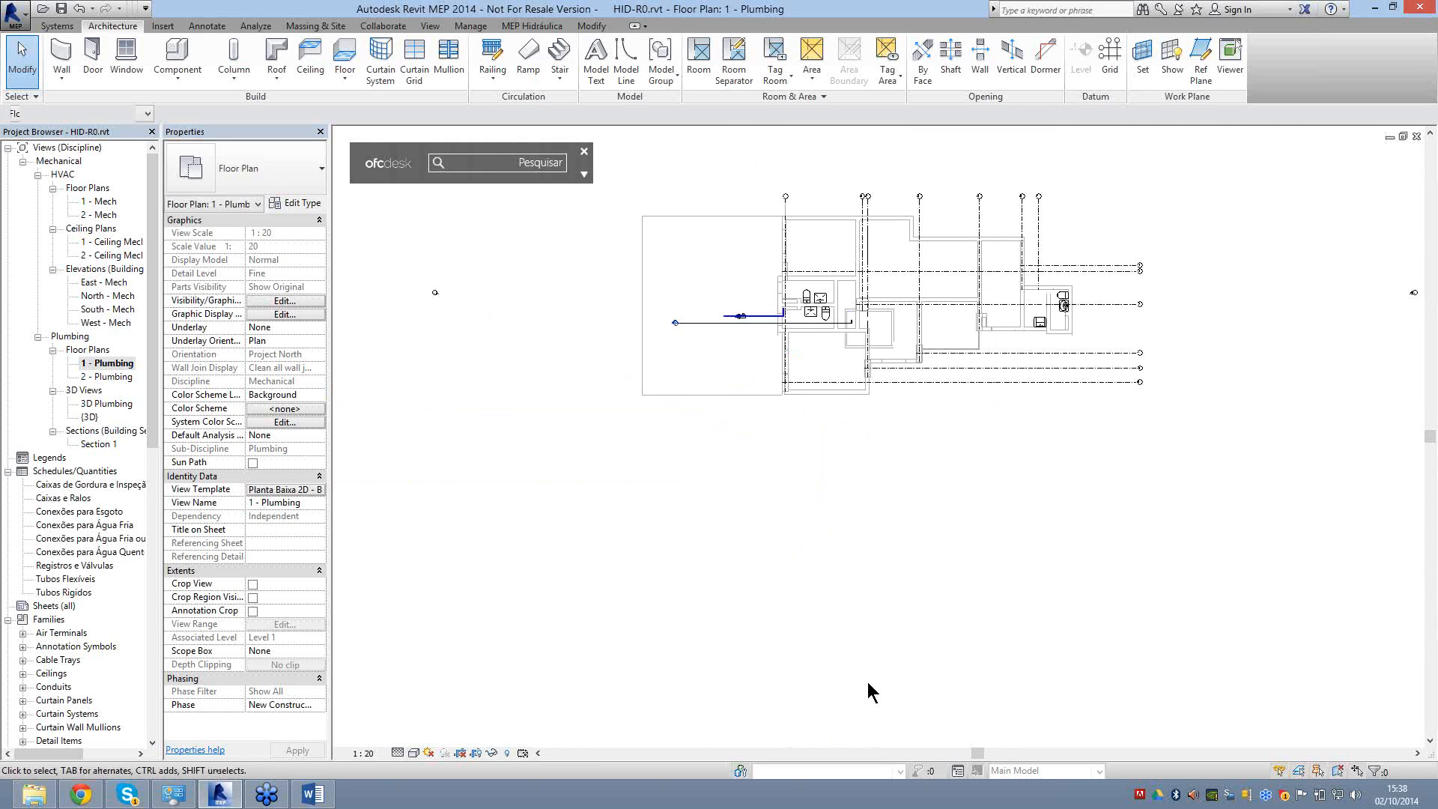
pyautogui.scroll(-10, 867, 681)
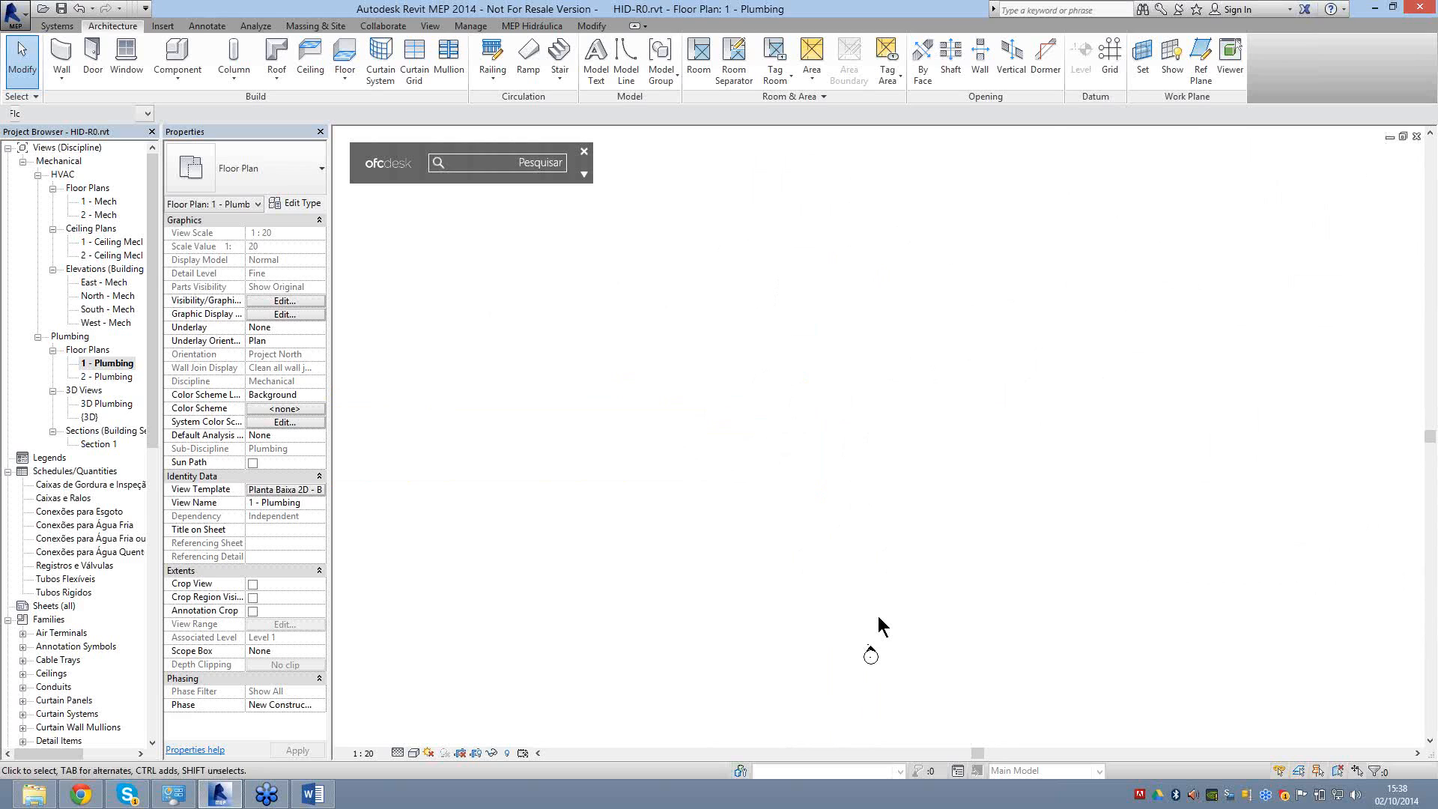
pyautogui.doubleClick(954, 537)
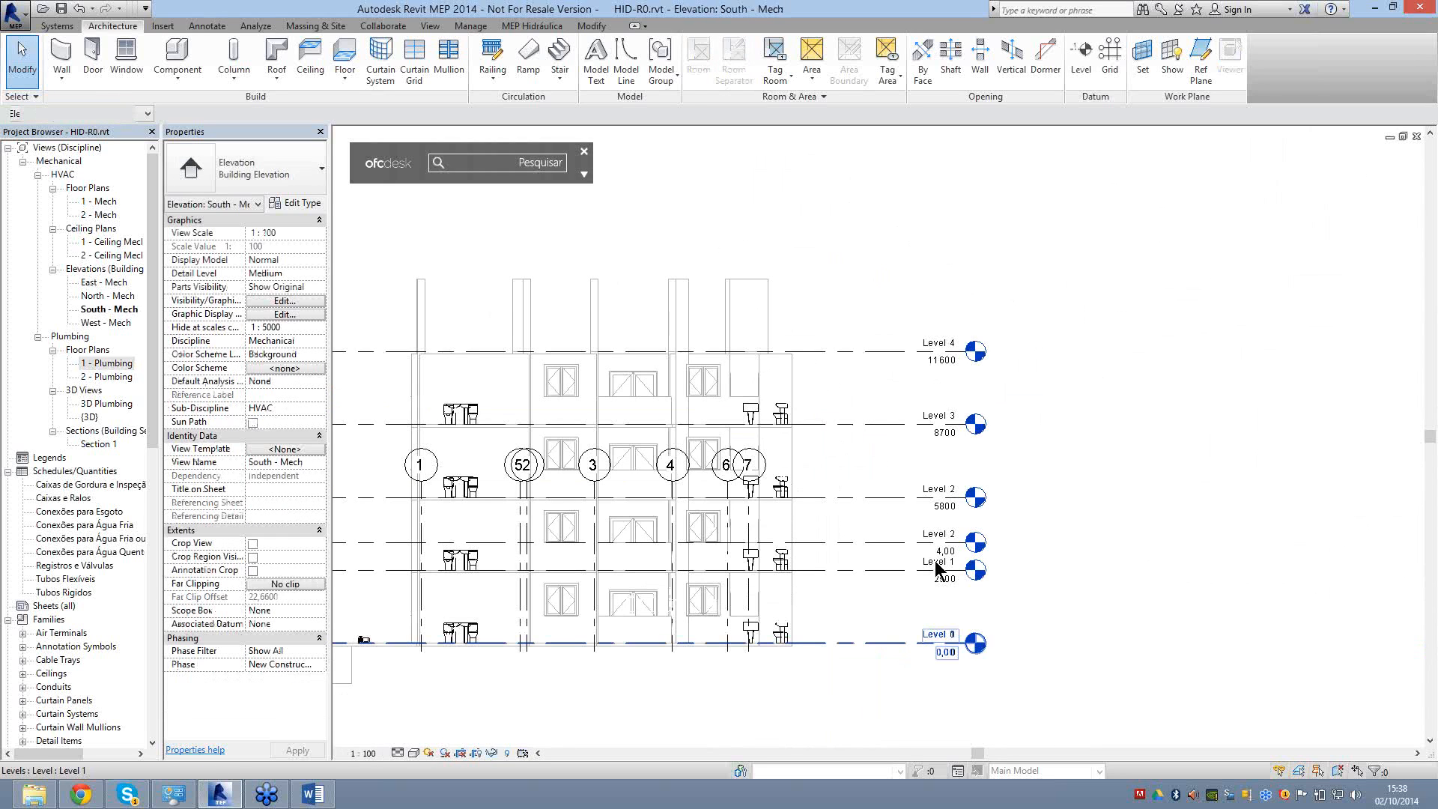
# Compare the overlapping levels in the elevation and temporarily hide the linked models BASE ARQ-R1 and BASE EST-R3.
pyautogui.click(936, 541)
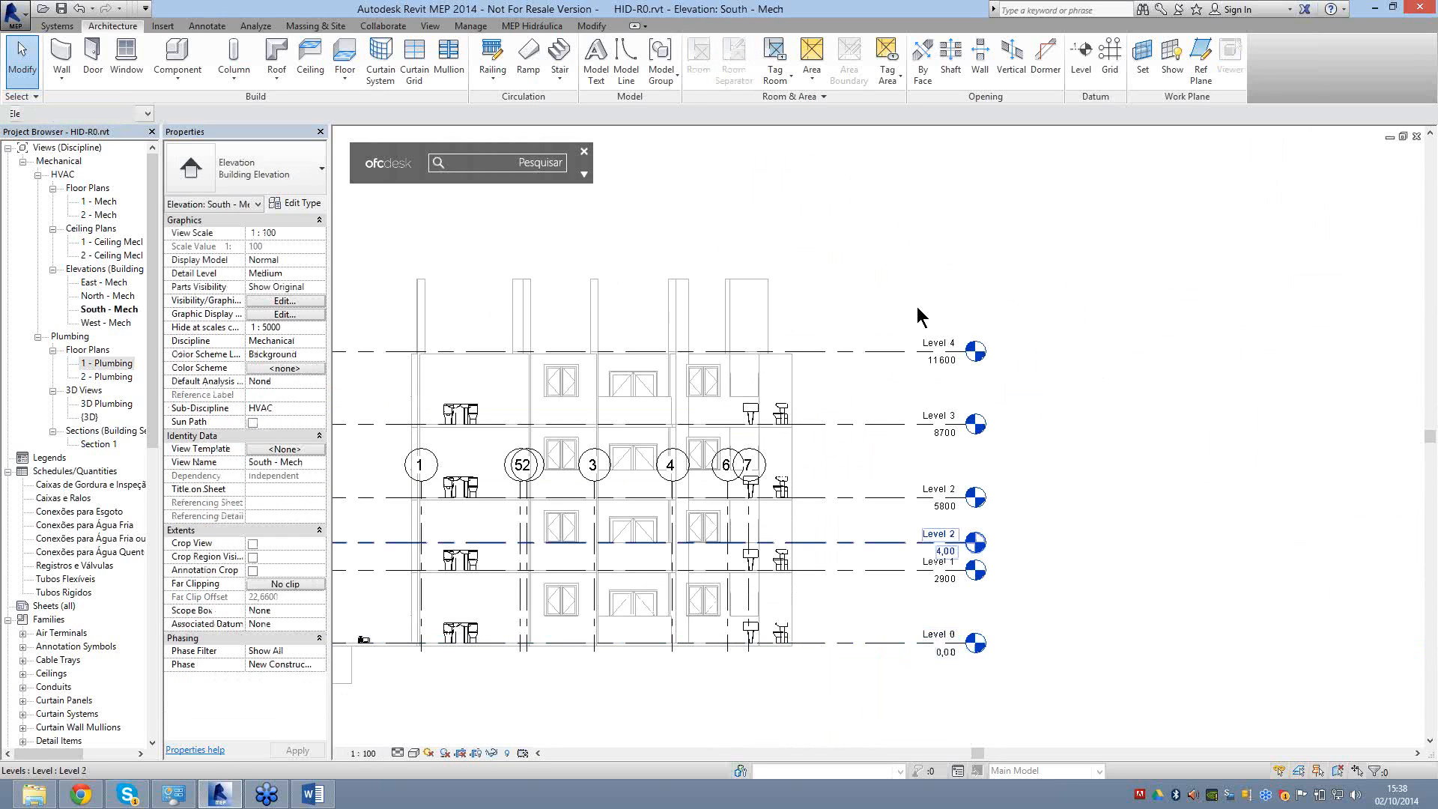
pyautogui.moveTo(956, 639); pyautogui.dragTo(1013, 560, button='middle')
pyautogui.click(1013, 560)
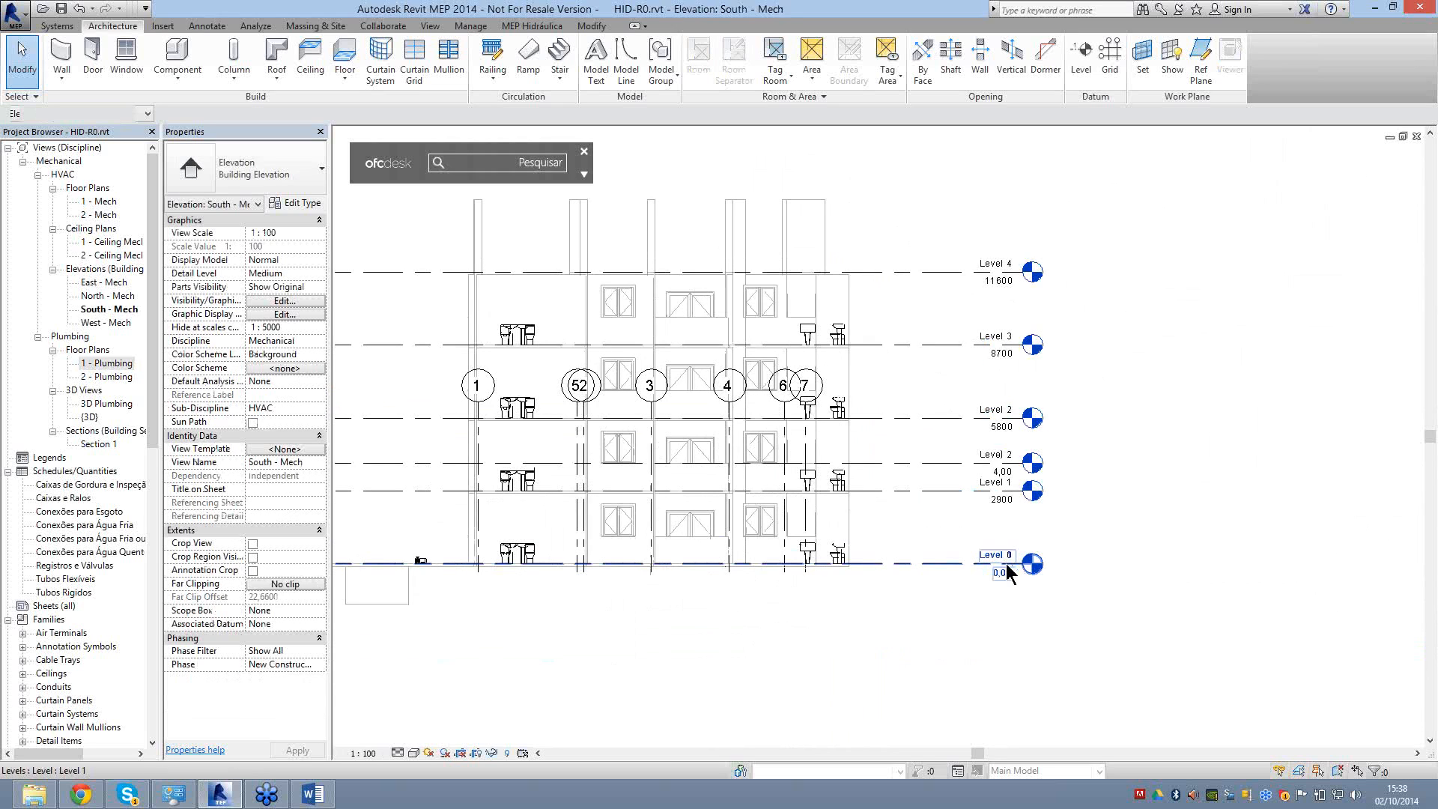
pyautogui.click(1008, 571)
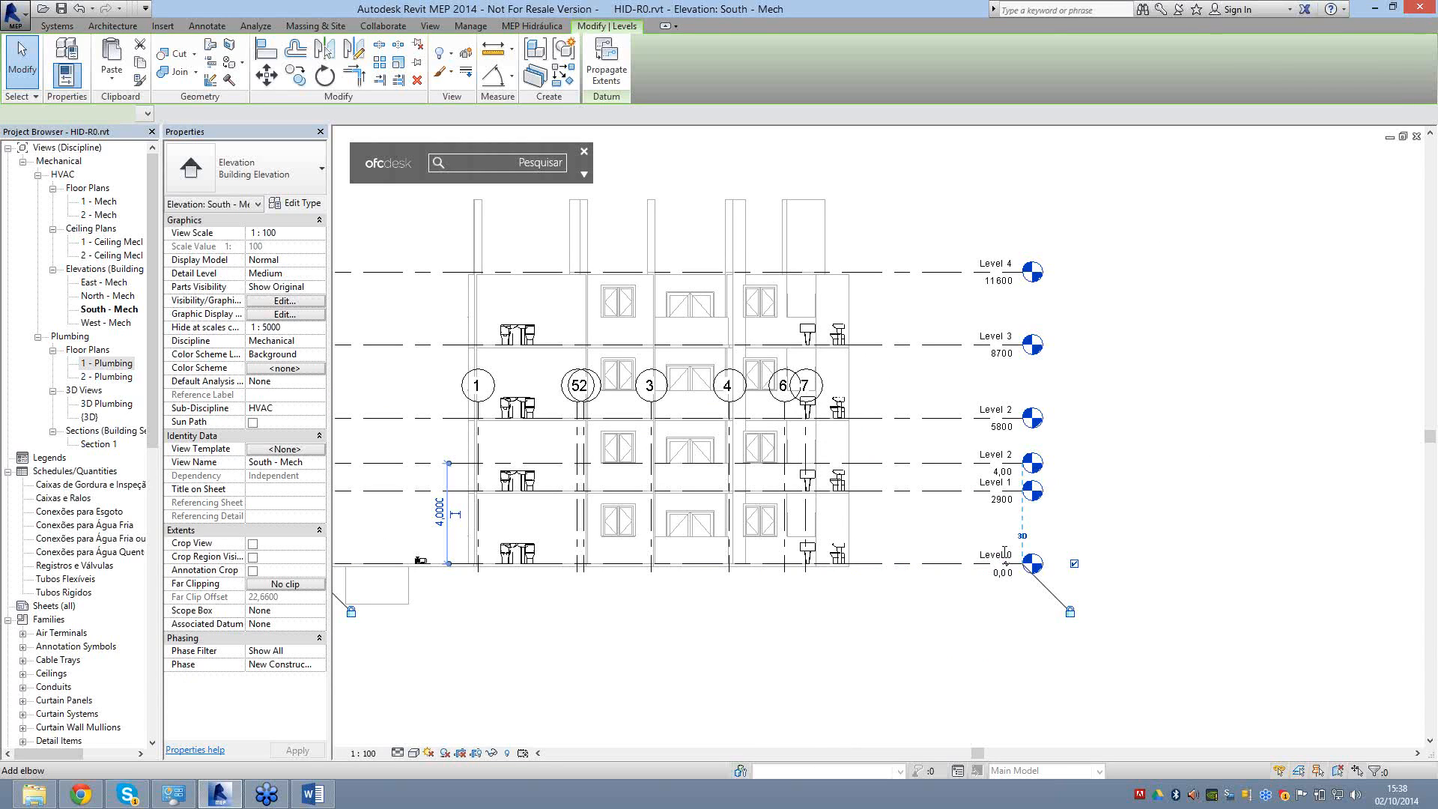
pyautogui.click(872, 183)
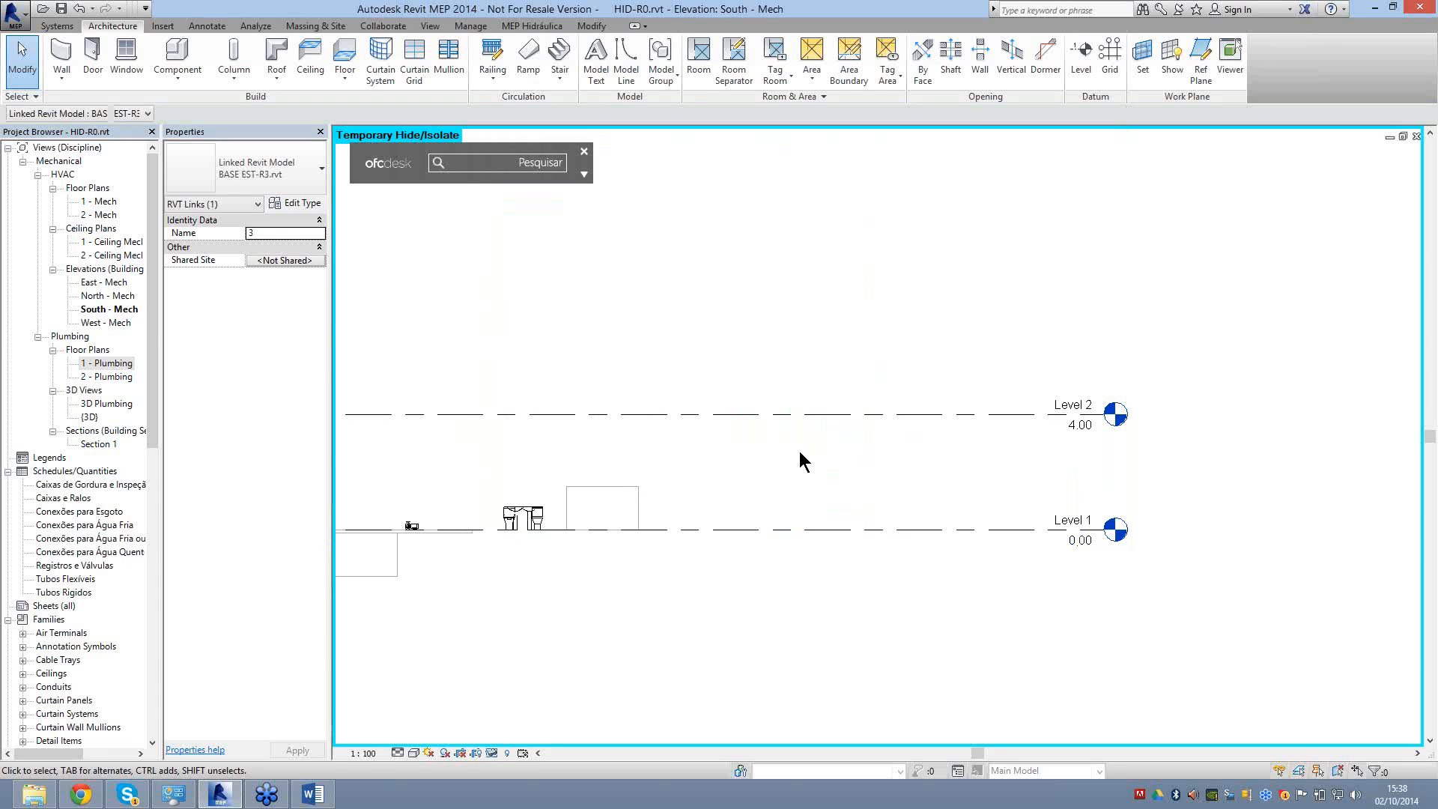
pyautogui.scroll(-1, 799, 451)
pyautogui.moveTo(885, 475); pyautogui.dragTo(941, 451, button='middle')
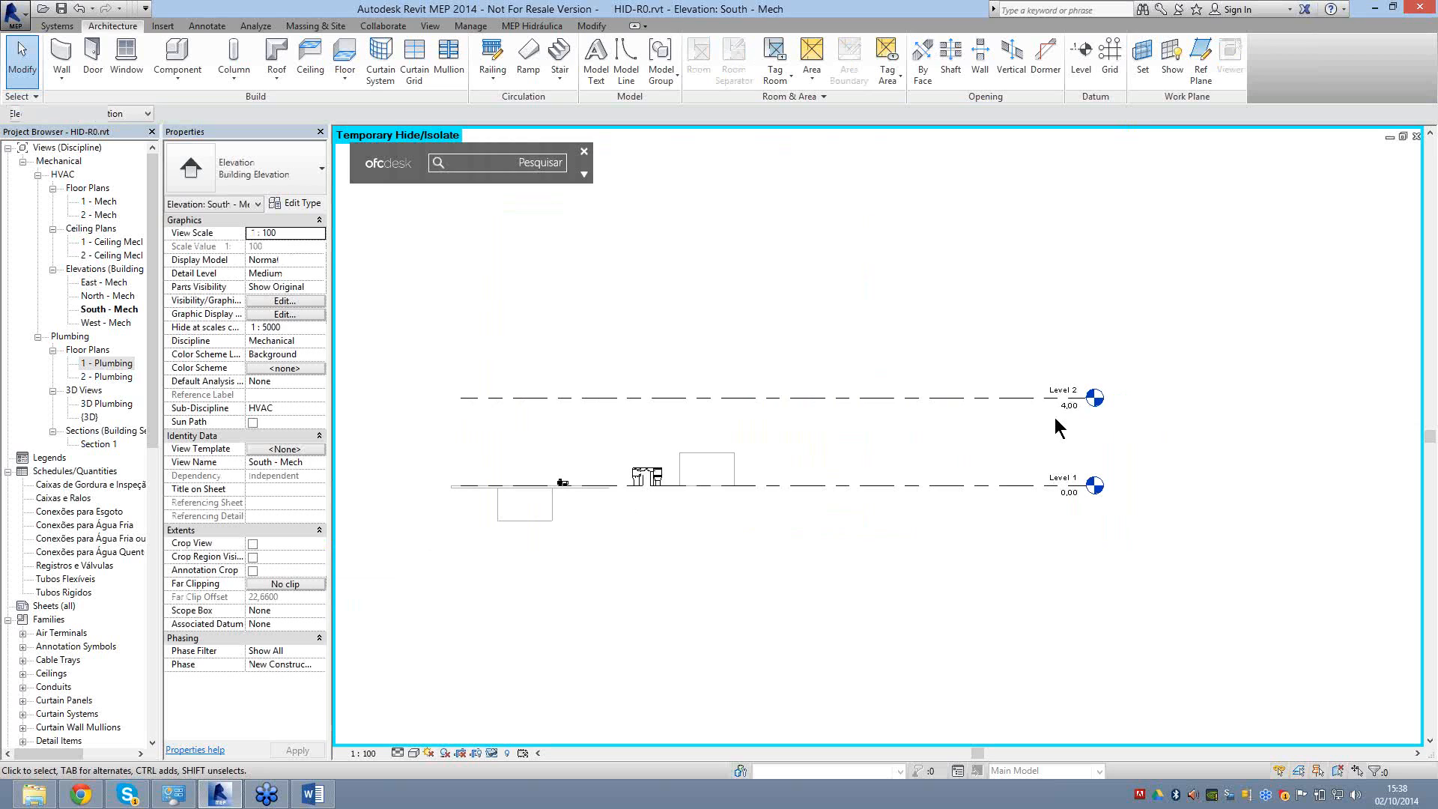
# Rename the project's ground level as Level 0 and the level above it as Level 1.
pyautogui.scroll(1, 1054, 418)
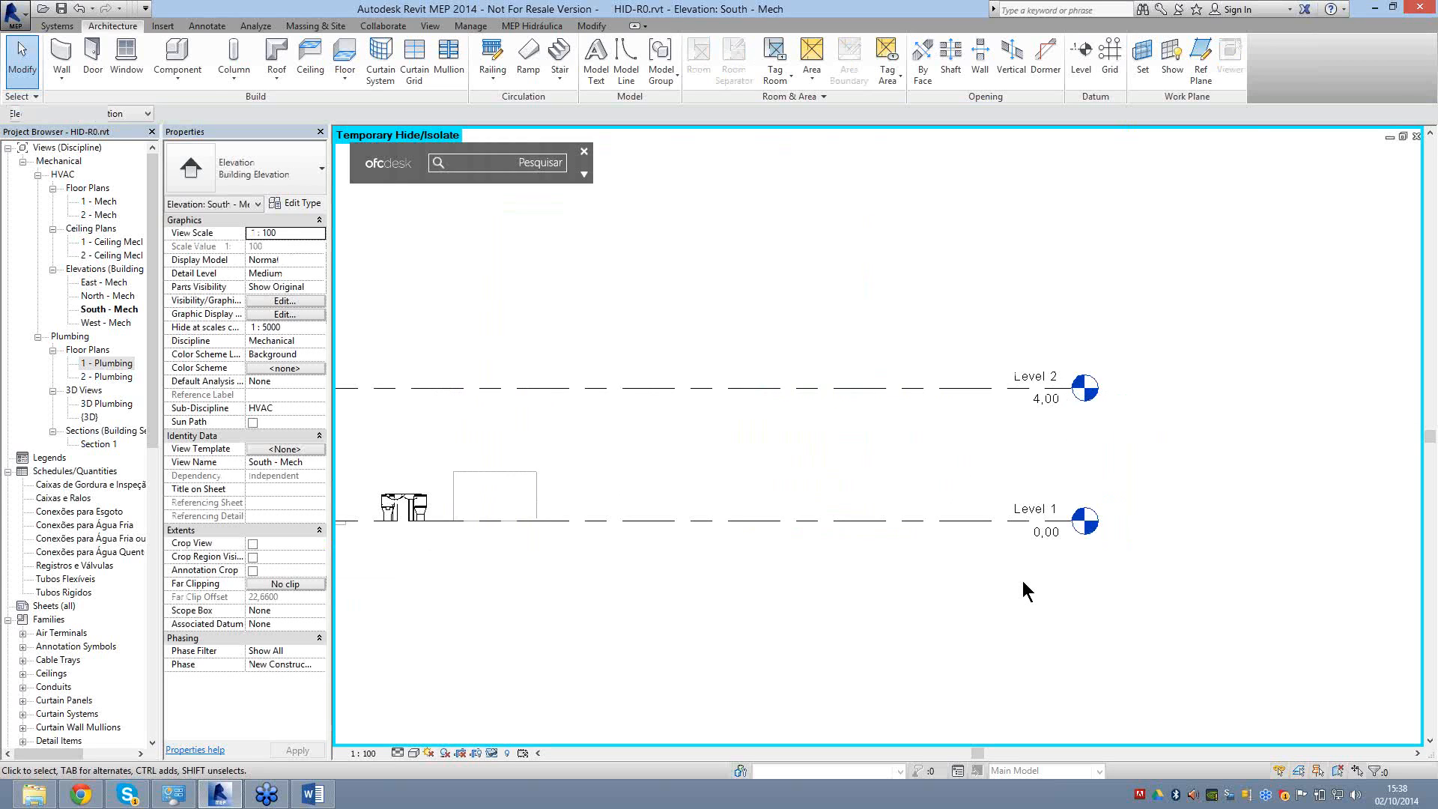
pyautogui.click(1028, 583)
pyautogui.click(1036, 583)
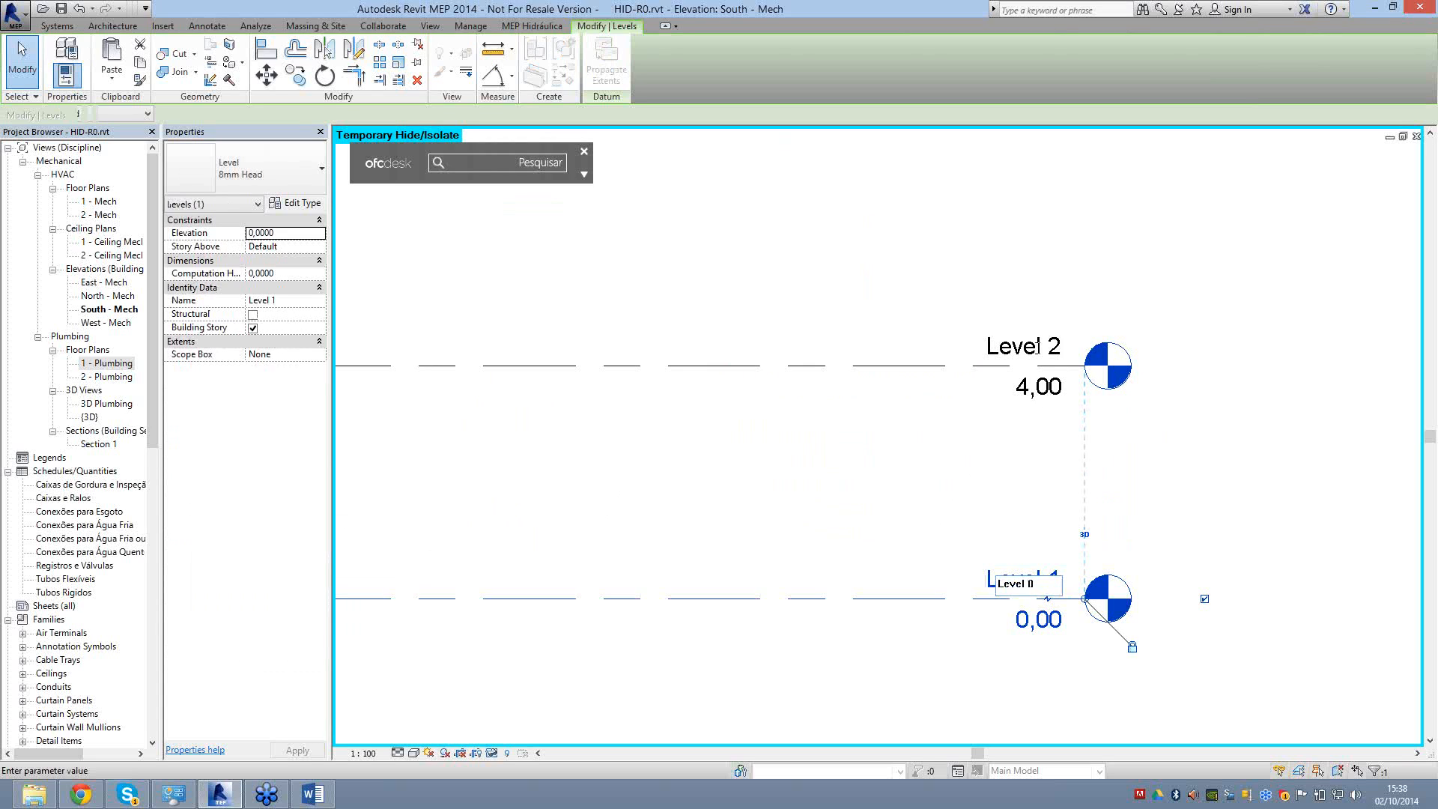
pyautogui.doubleClick(1038, 348)
pyautogui.click(1042, 355)
pyautogui.press('BackSpace')
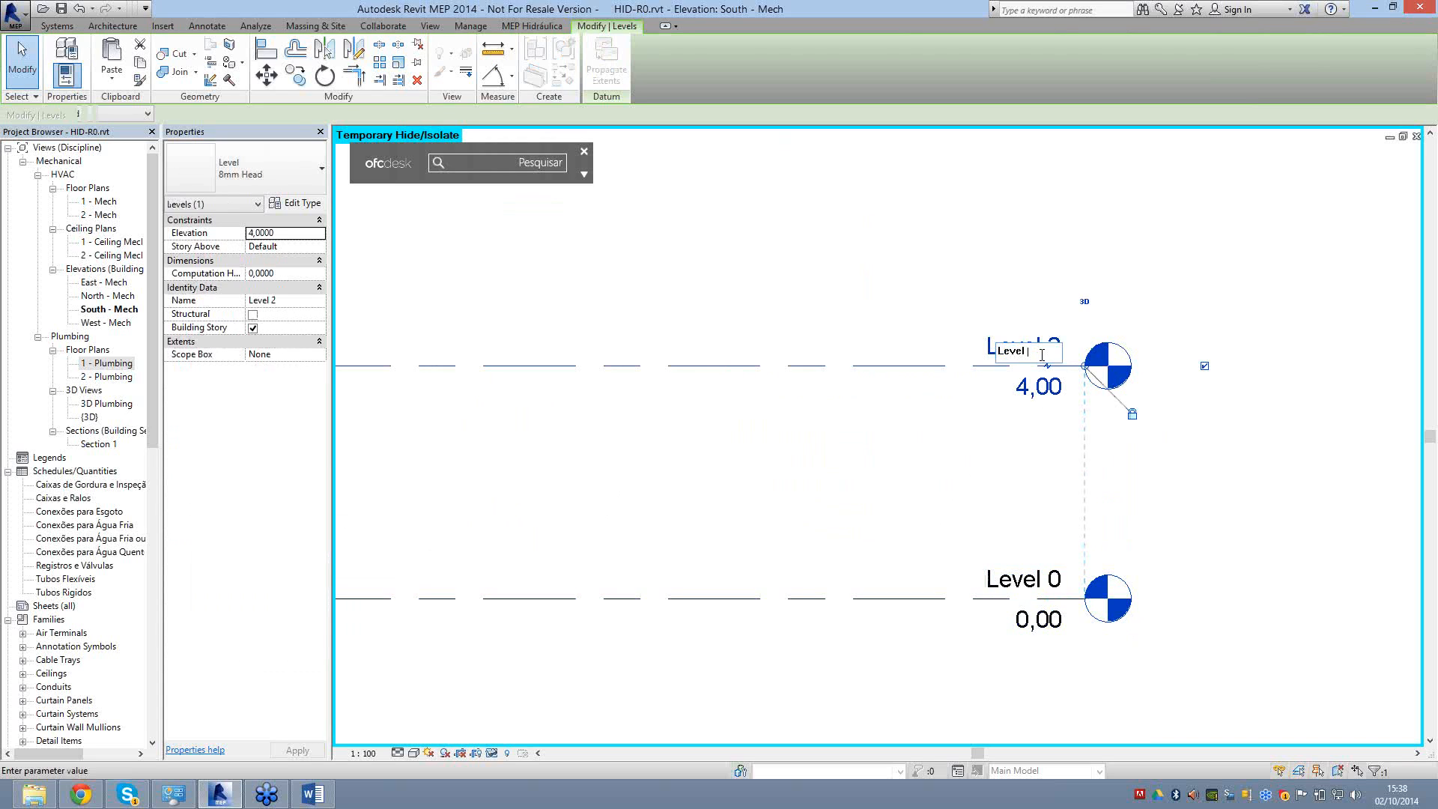
pyautogui.write('1')
pyautogui.click(1058, 585)
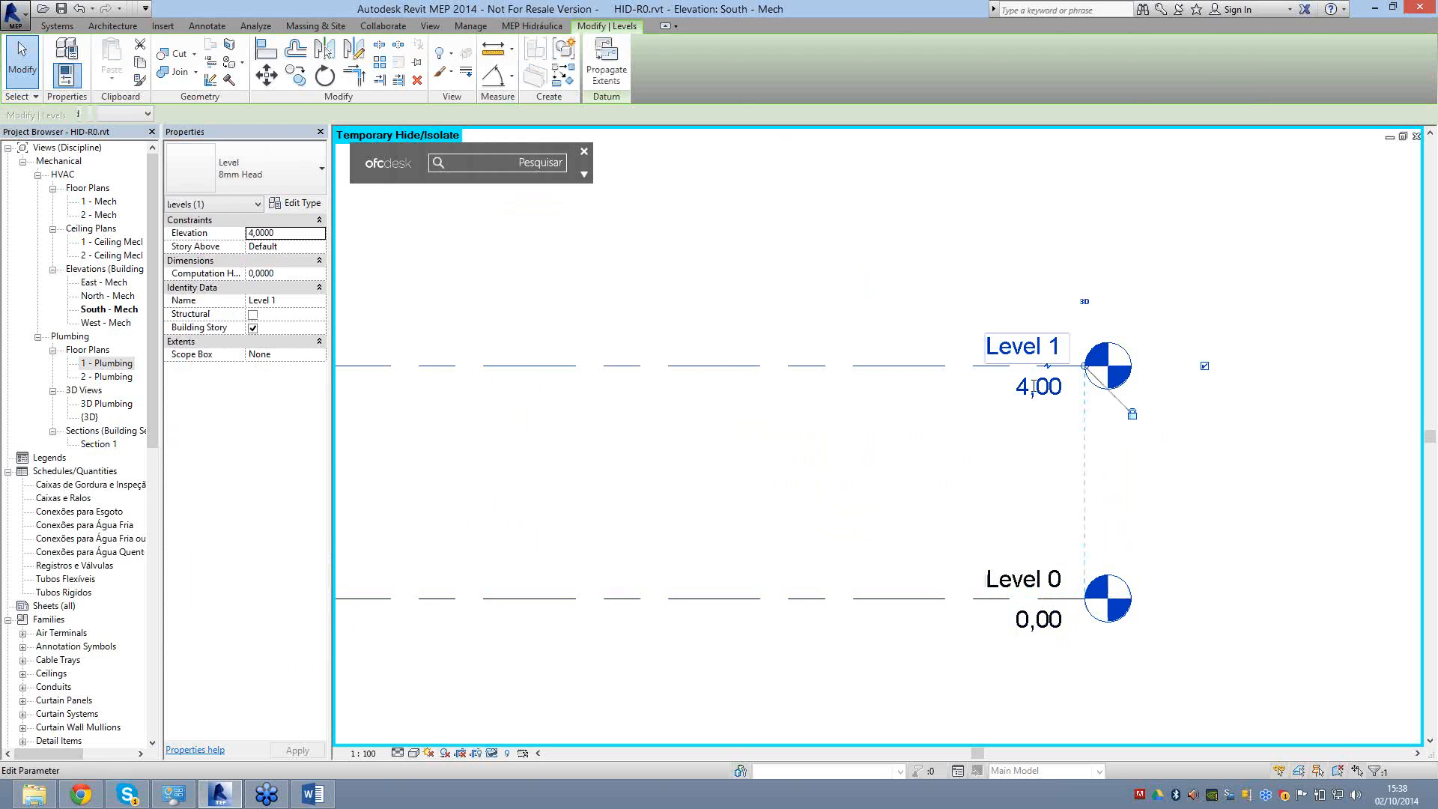
# Set the elevation of Level 1 to 2,9.
pyautogui.click(1034, 386)
pyautogui.write('2.')
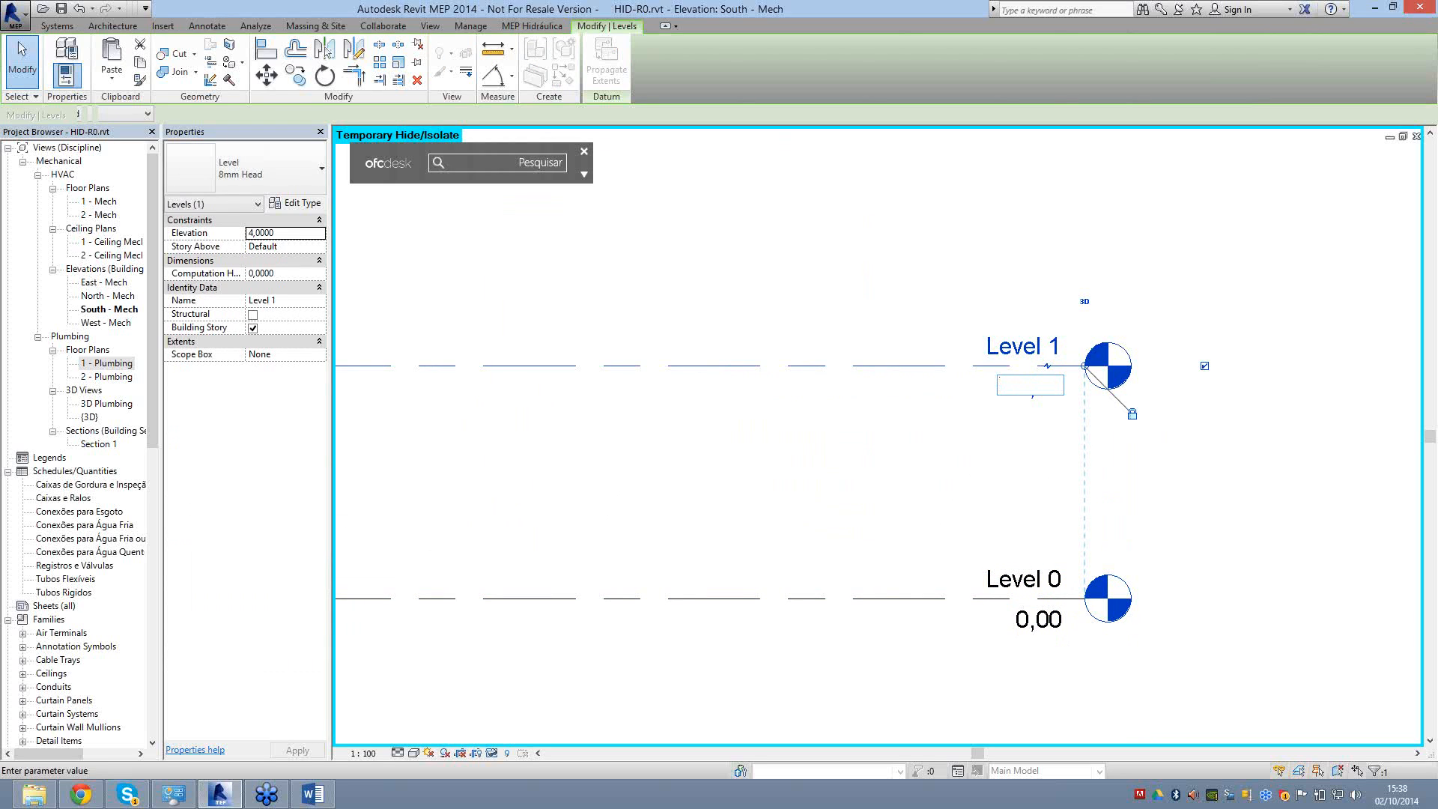
pyautogui.write('8')
pyautogui.press('BackSpace')
pyautogui.press('BackSpace')
pyautogui.write(',9')
pyautogui.press('Return')
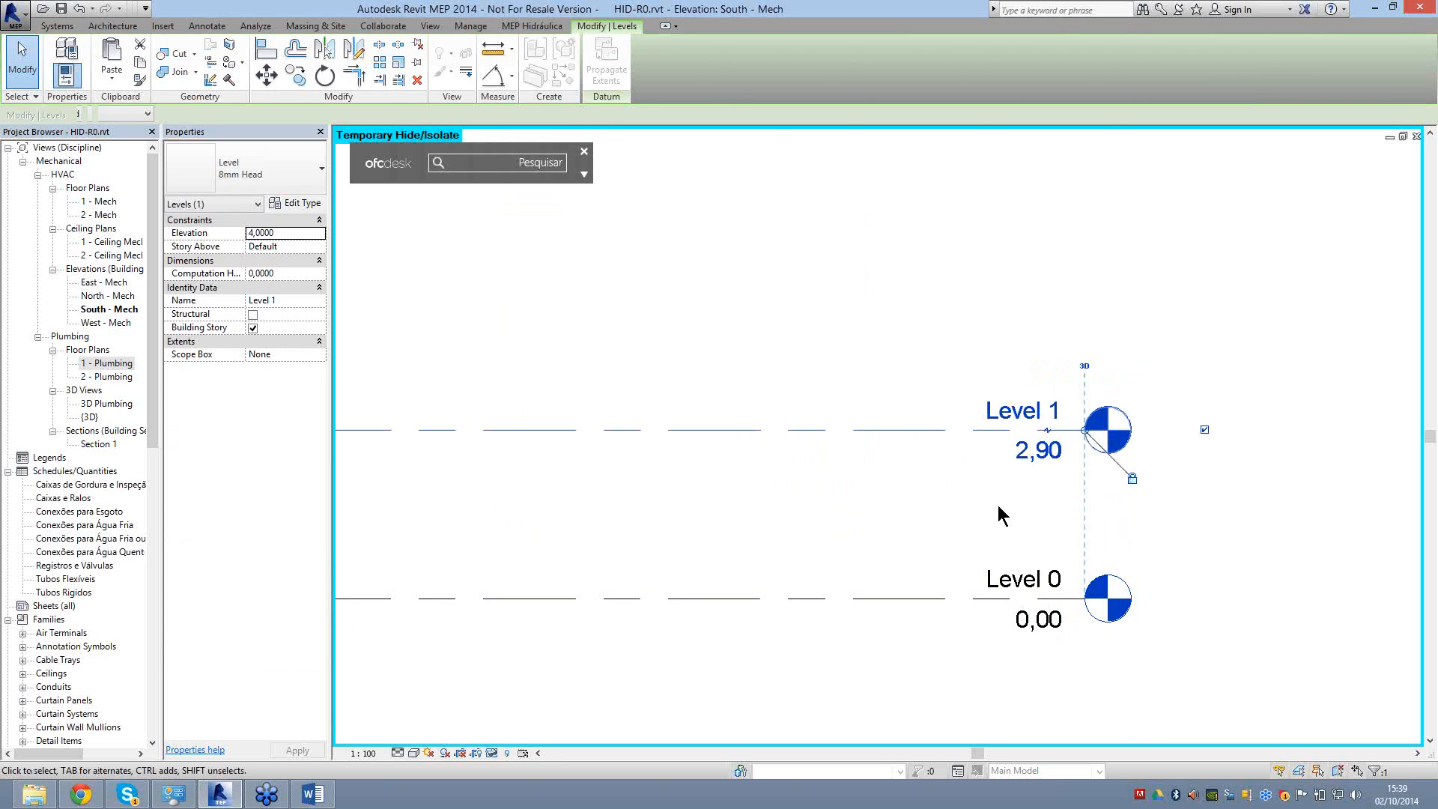
pyautogui.click(998, 506)
# Draw a new level about 2,8 m above Level 1, aligned with the ends of the existing levels.
pyautogui.scroll(-5, 998, 506)
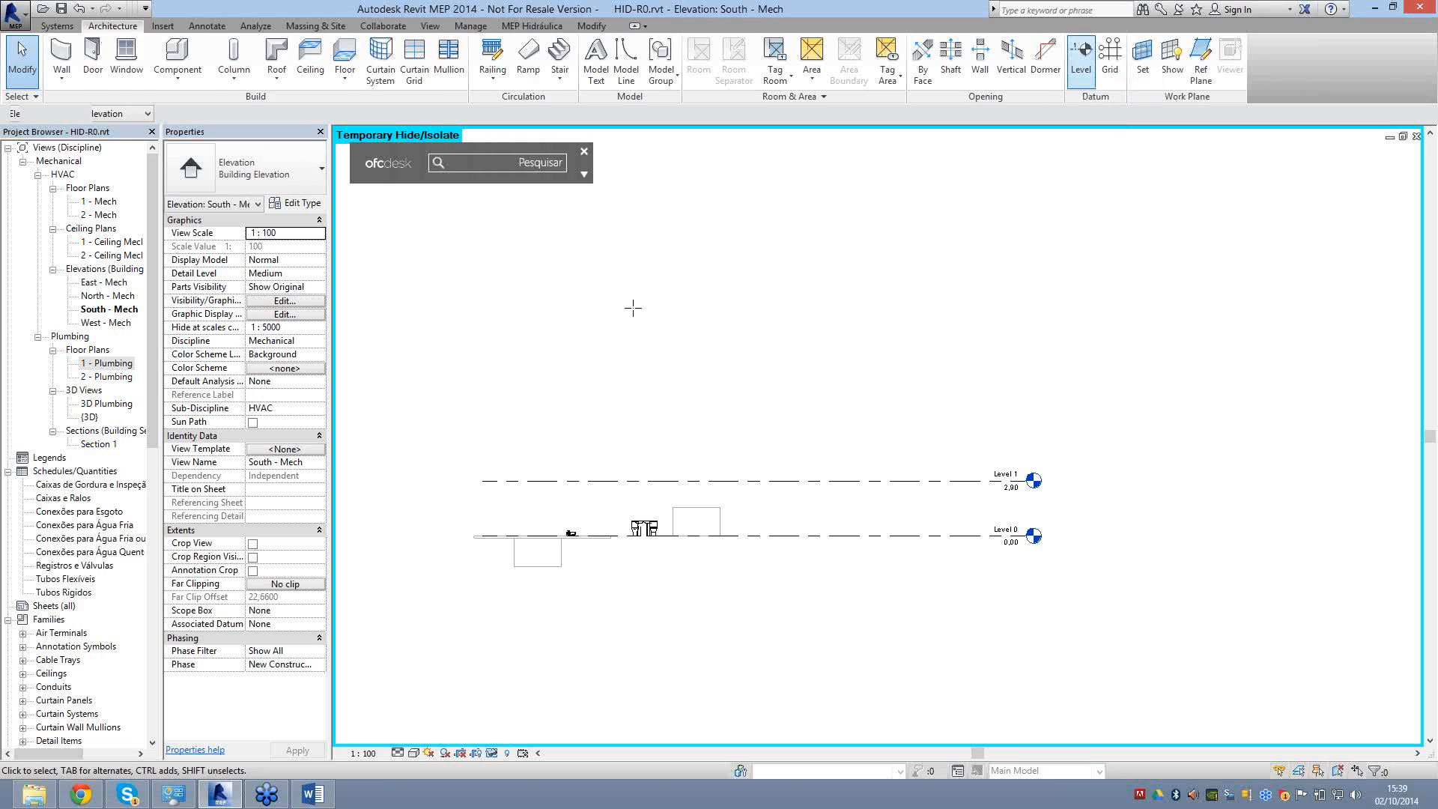
pyautogui.press('l')
pyautogui.press('l')
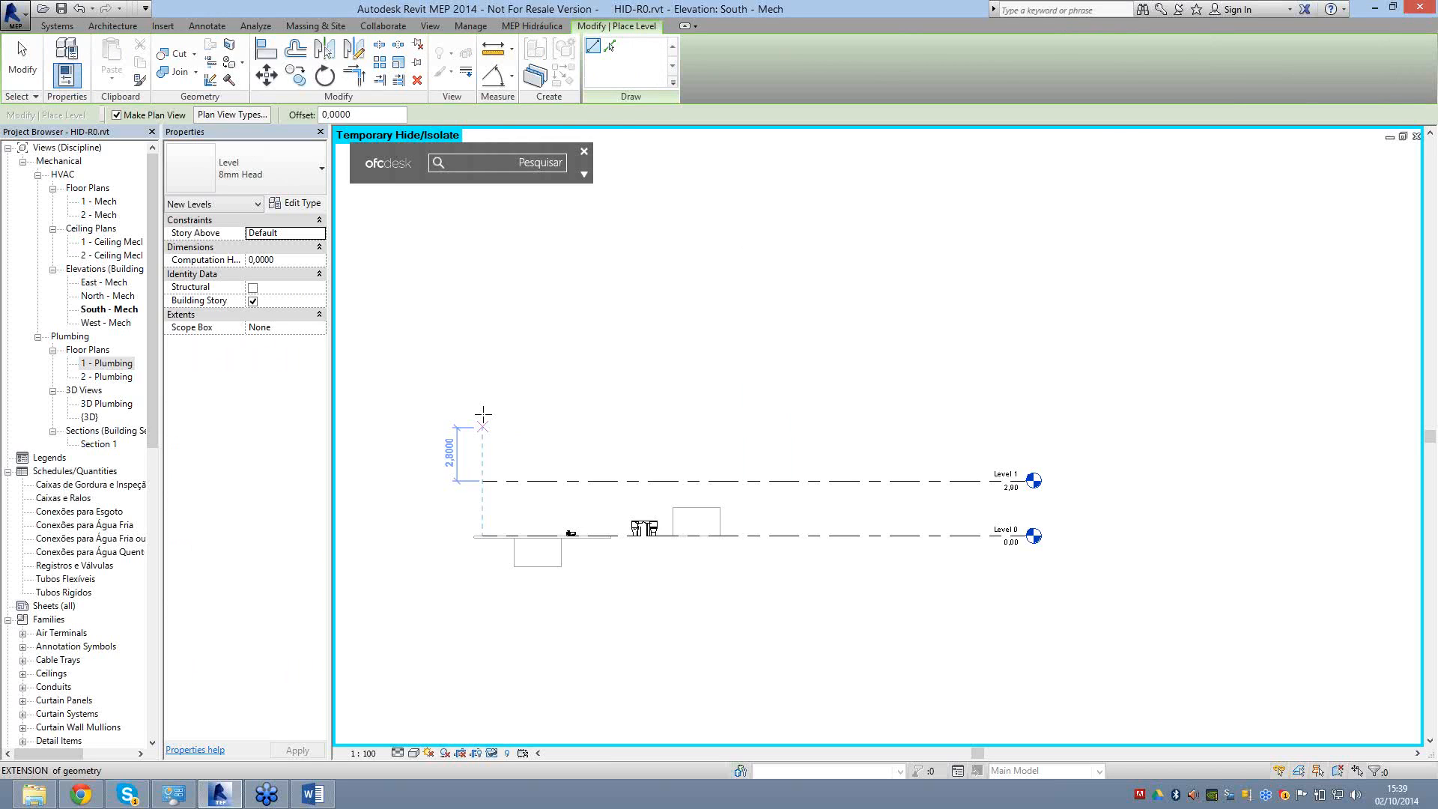
pyautogui.click(482, 416)
pyautogui.click(1024, 450)
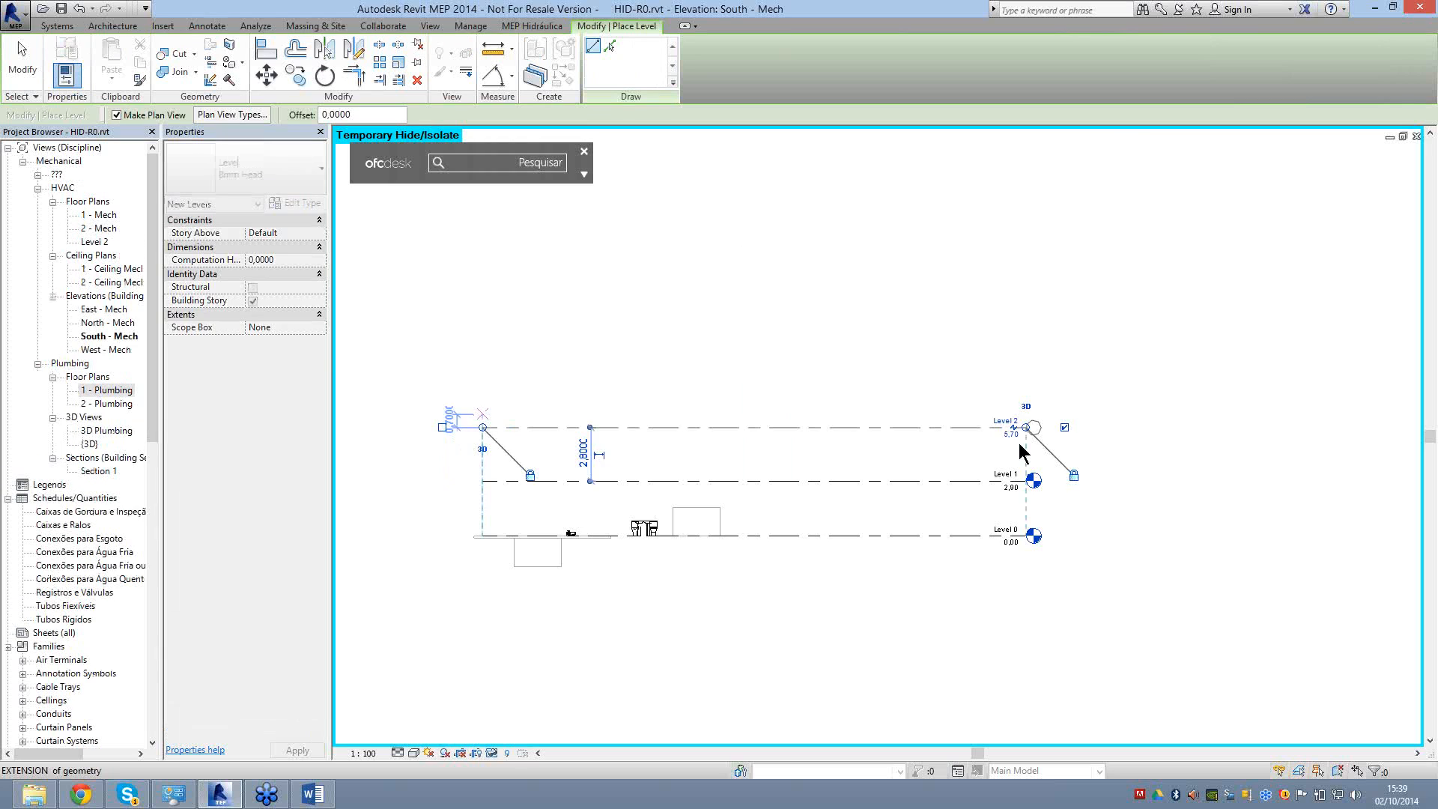
pyautogui.press('Escape')
# Set the distance between Level 1 and Level 2 to 2,9 m.
pyautogui.click(998, 442)
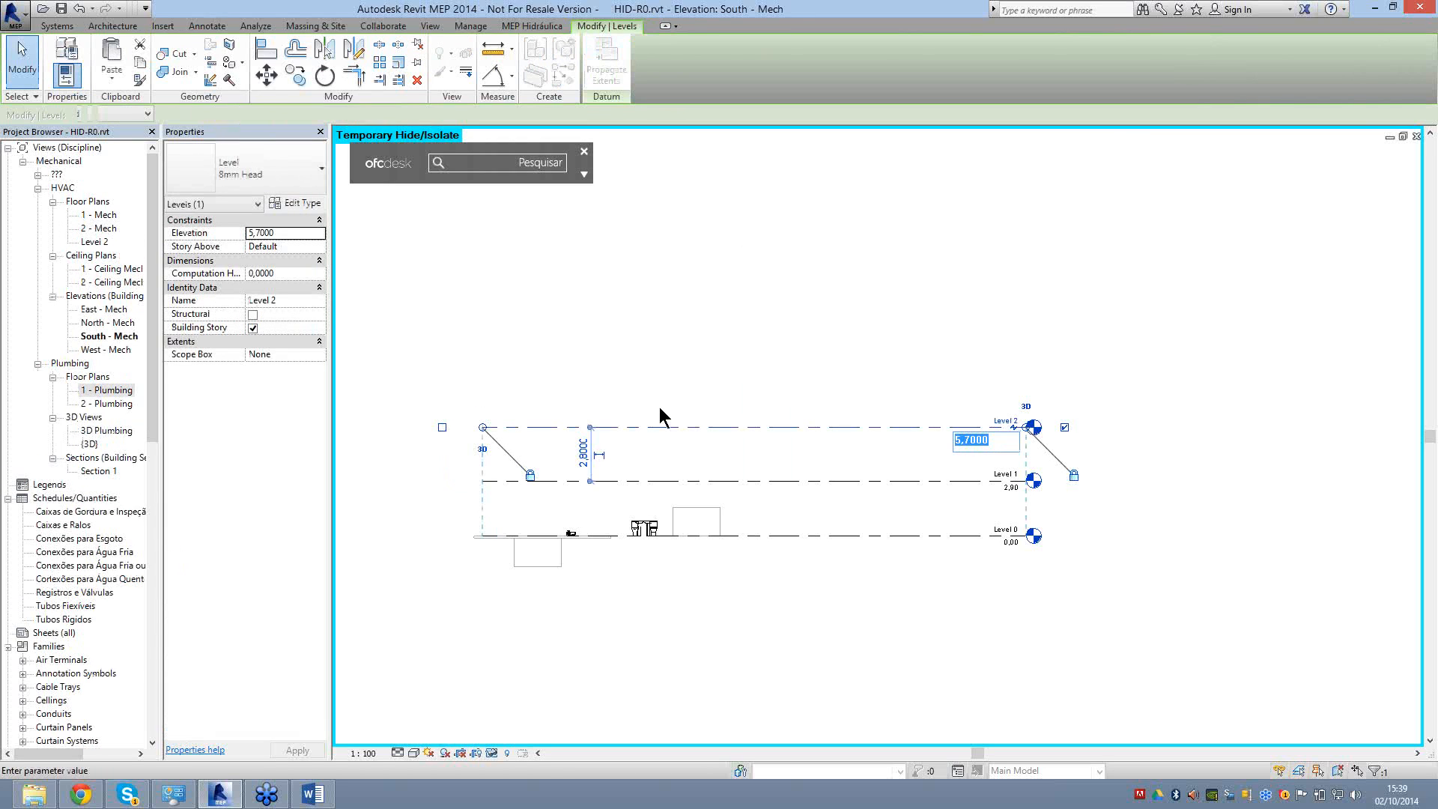
pyautogui.click(599, 454)
pyautogui.click(602, 458)
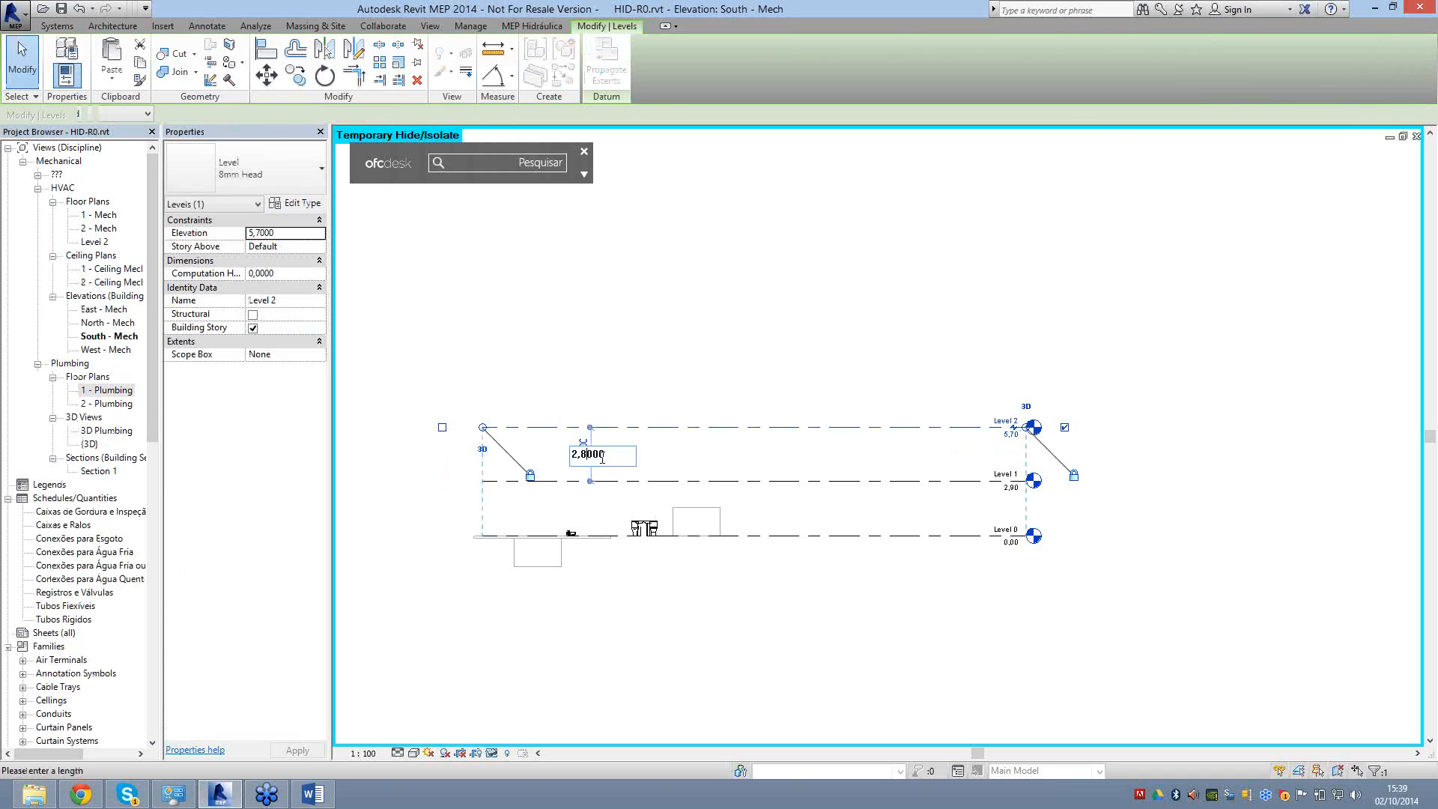
pyautogui.press('BackSpace')
pyautogui.write('9')
# Draw three more levels above Level 2, at elevations of about 8,20, 10,50 and 12,50.
pyautogui.click(486, 380)
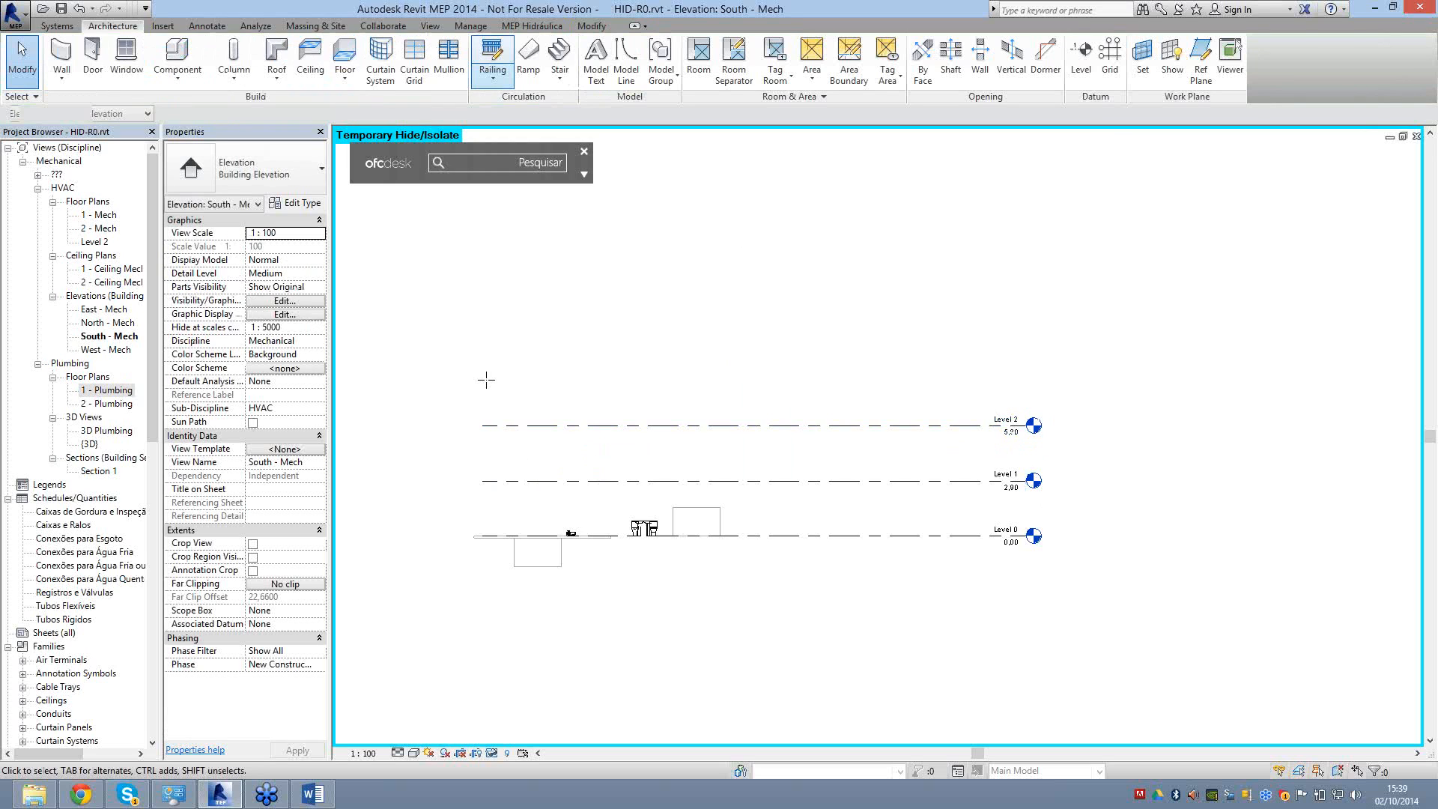
pyautogui.press('l')
pyautogui.press('l')
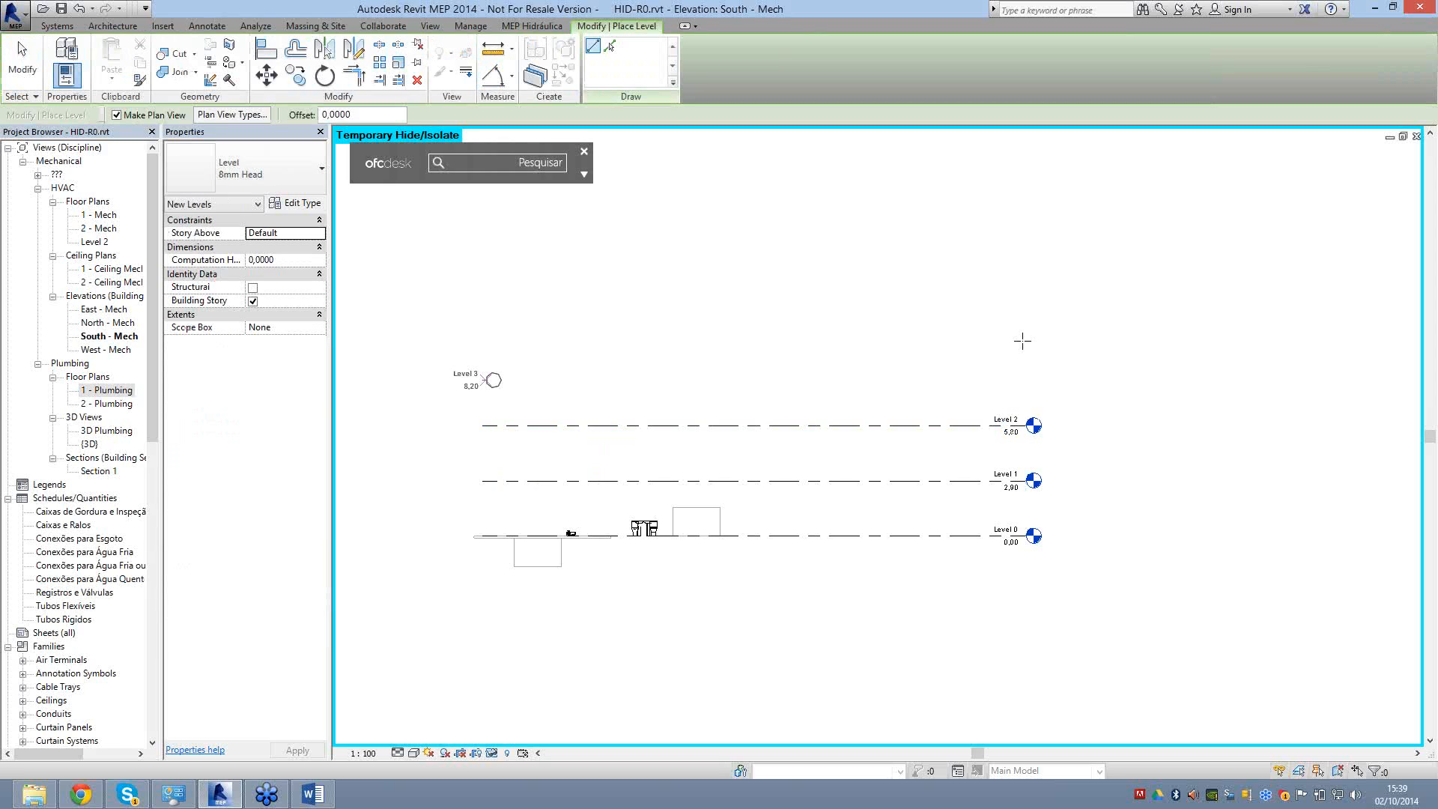
pyautogui.click(1022, 341)
pyautogui.click(1024, 294)
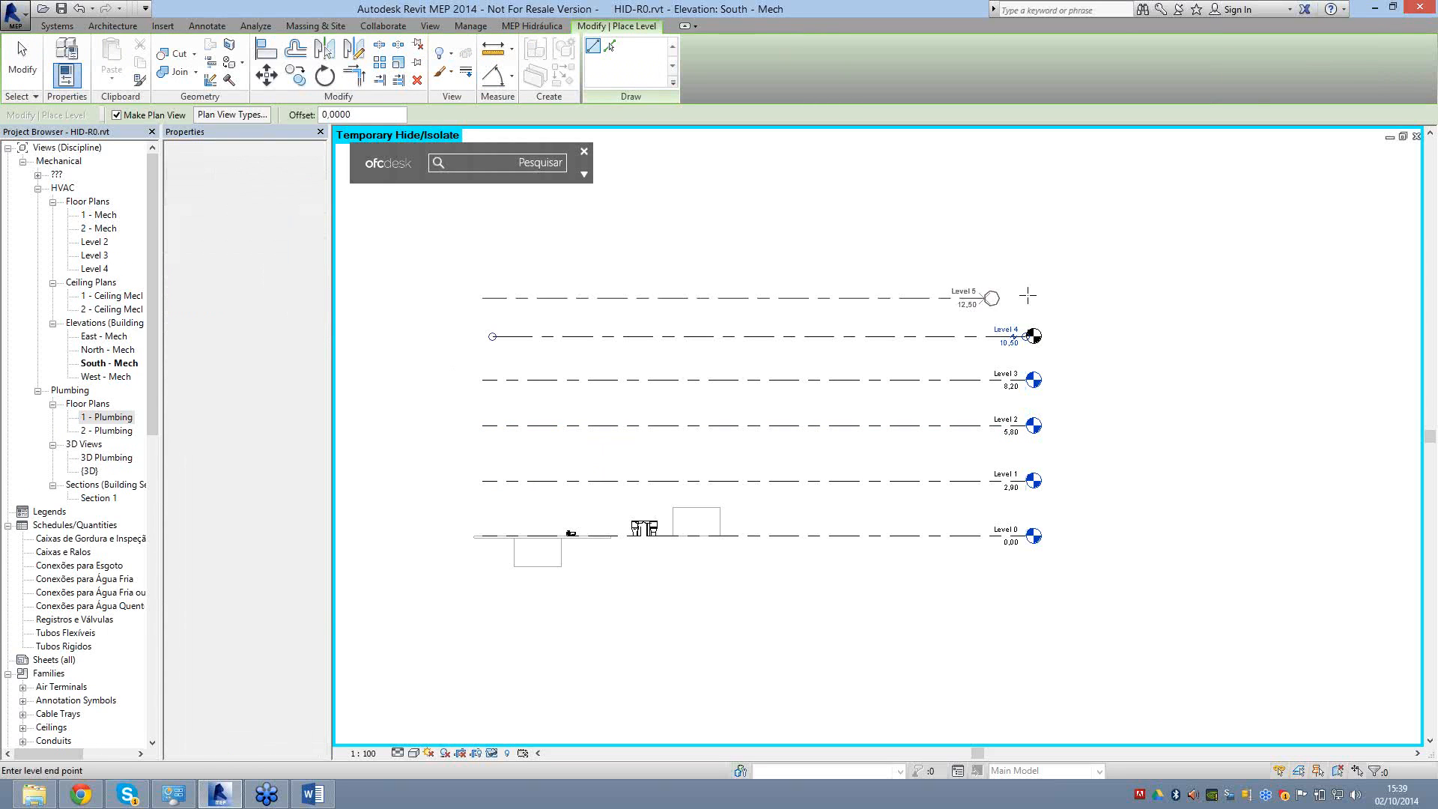
pyautogui.click(1028, 296)
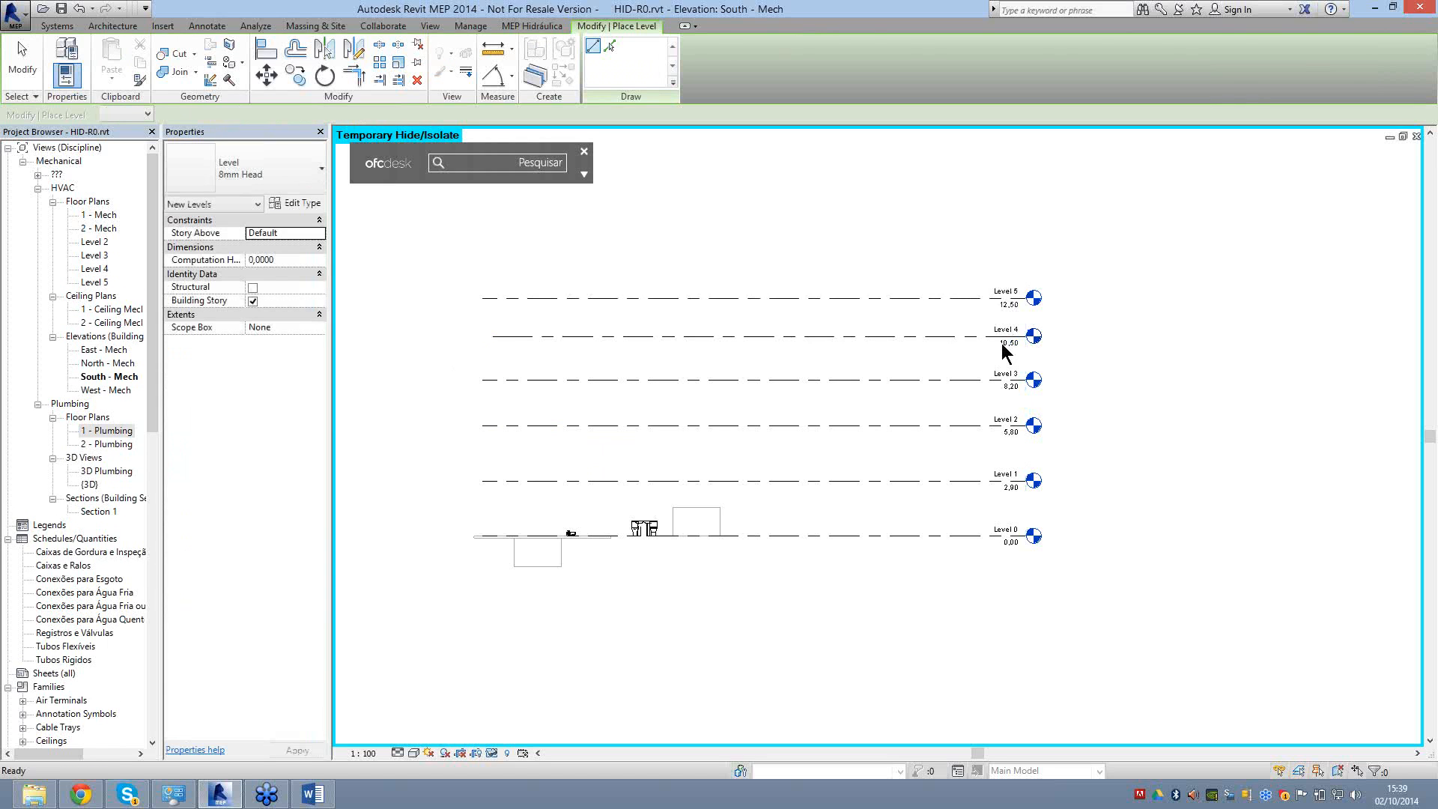
pyautogui.press('Escape')
pyautogui.press('Escape')
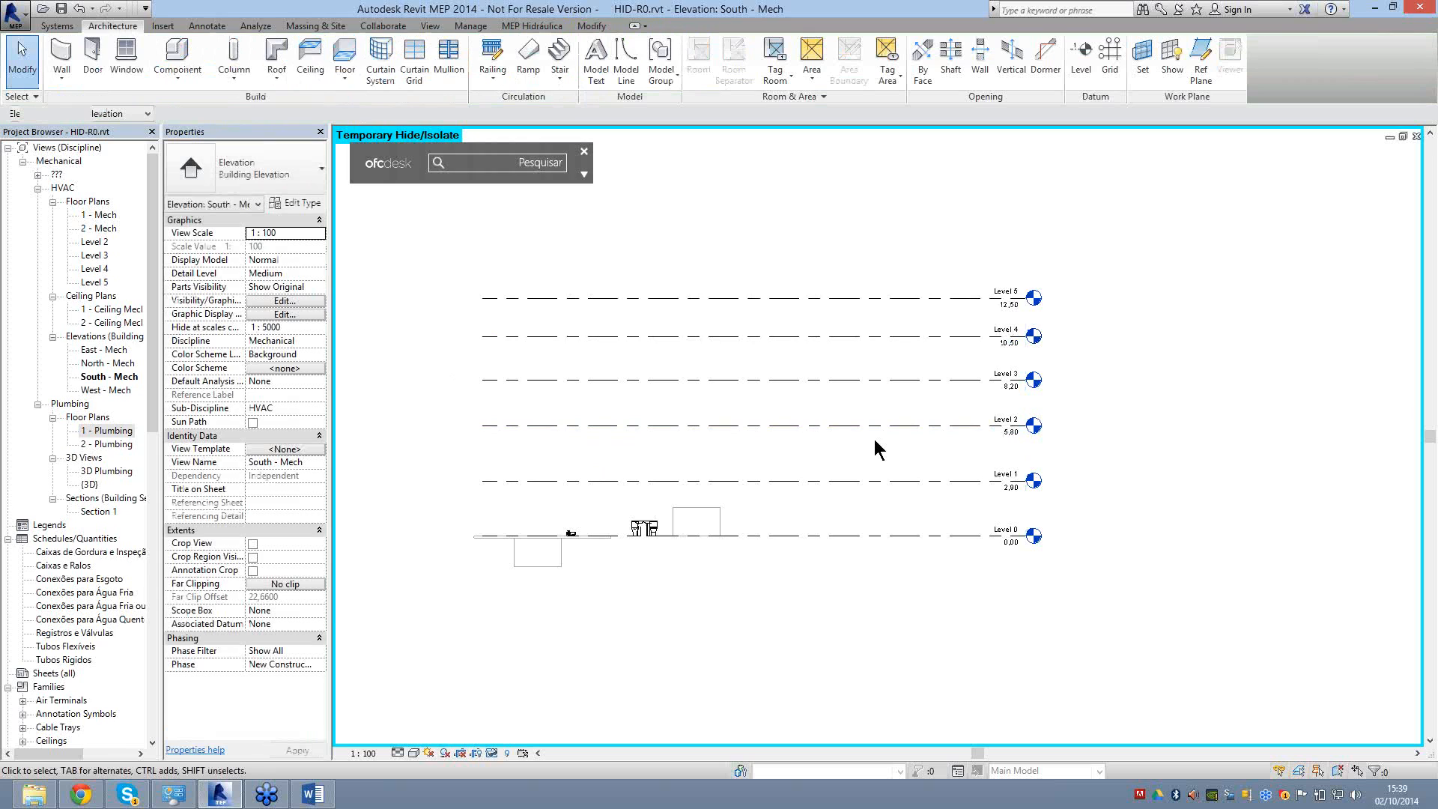
# Try setting the distance between Level 2 and Level 3 to 2,9 m with Level 2 selected.
pyautogui.click(874, 425)
pyautogui.click(584, 402)
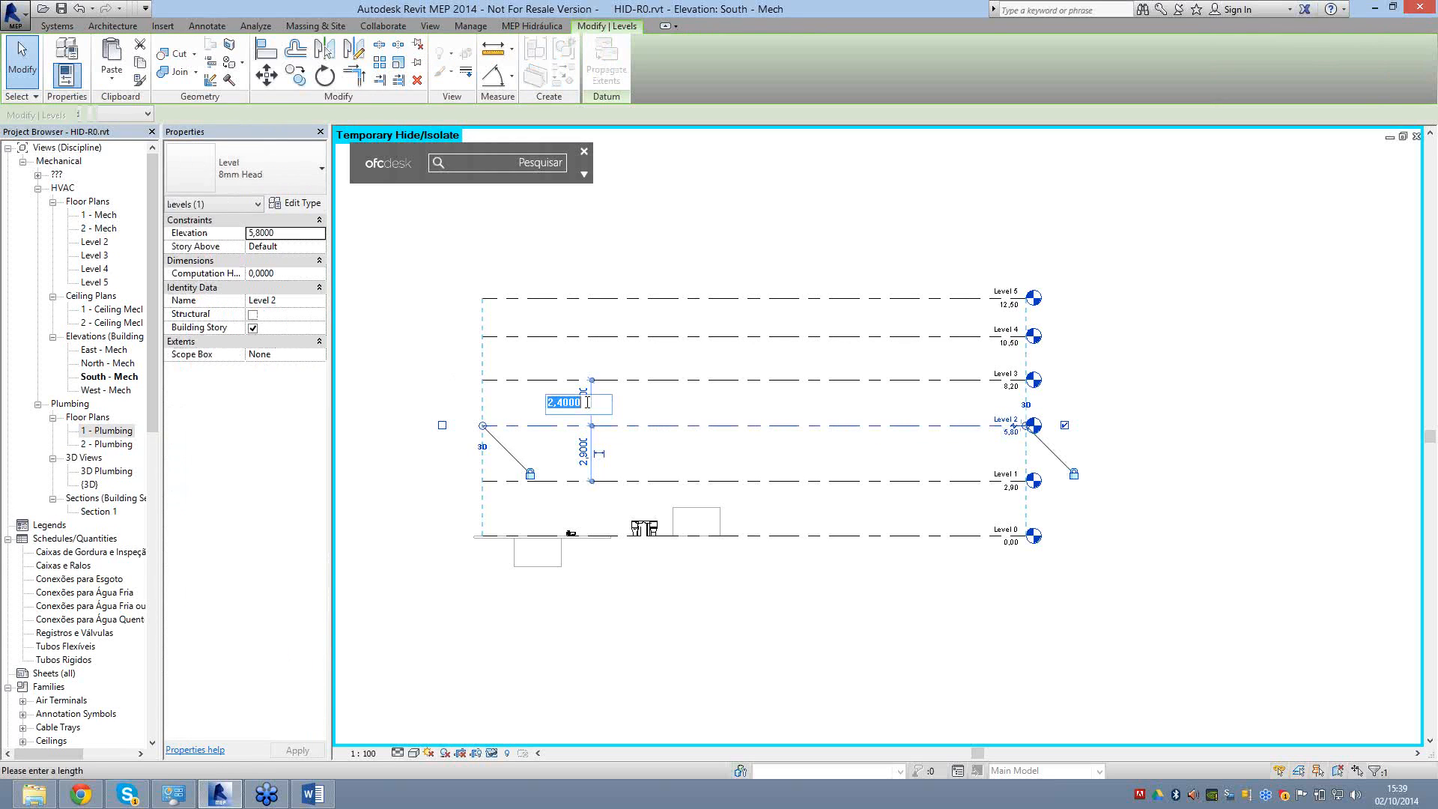
pyautogui.click(587, 403)
pyautogui.press('BackSpace')
pyautogui.press('BackSpace')
pyautogui.press('BackSpace')
pyautogui.press('BackSpace')
pyautogui.write('9')
pyautogui.press('Return')
# Restore the distance from Level 1 to Level 2 to 2,9 m.
pyautogui.click(592, 459)
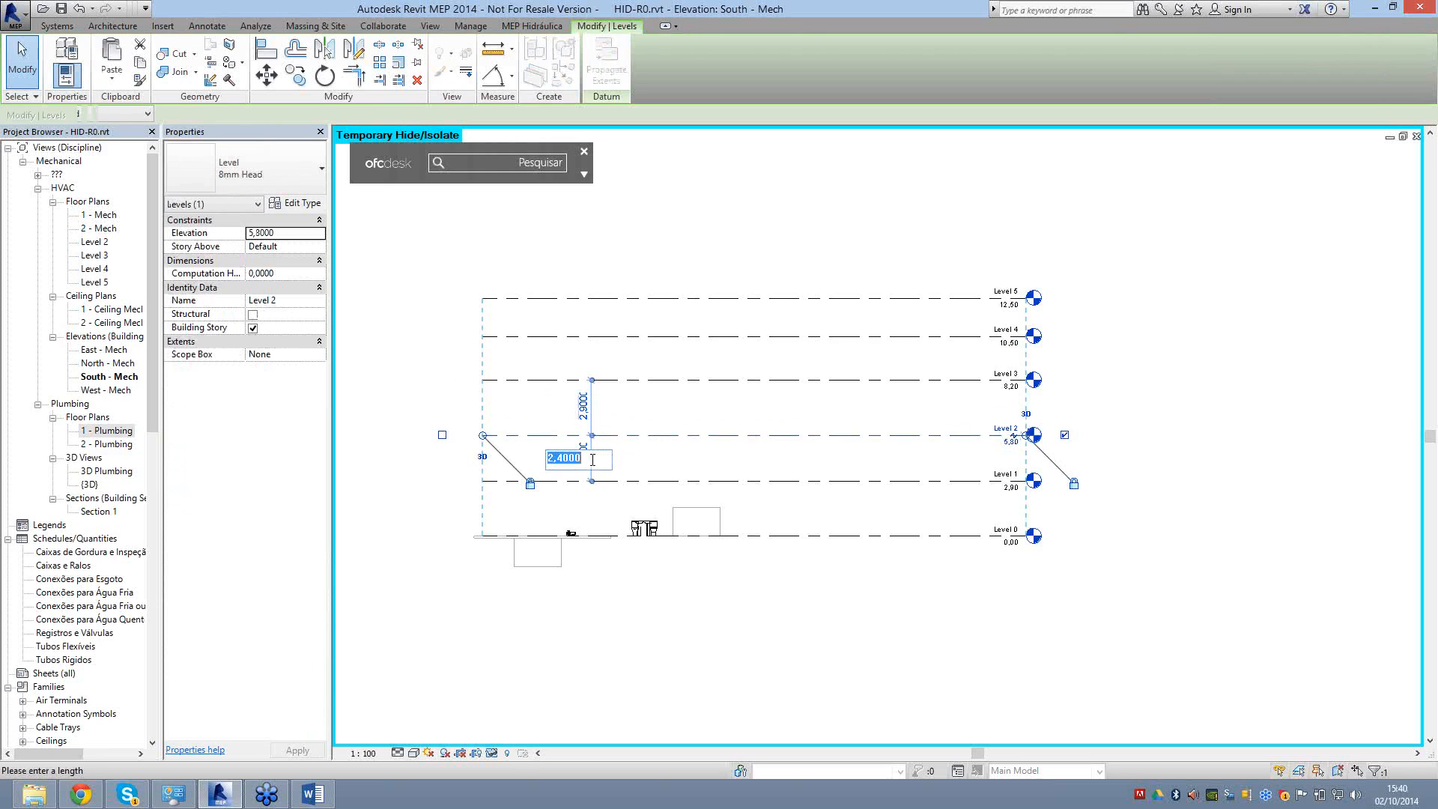
pyautogui.click(592, 459)
pyautogui.press('BackSpace')
pyautogui.press('BackSpace')
pyautogui.press('BackSpace')
pyautogui.press('BackSpace')
pyautogui.write('9')
pyautogui.press('Return')
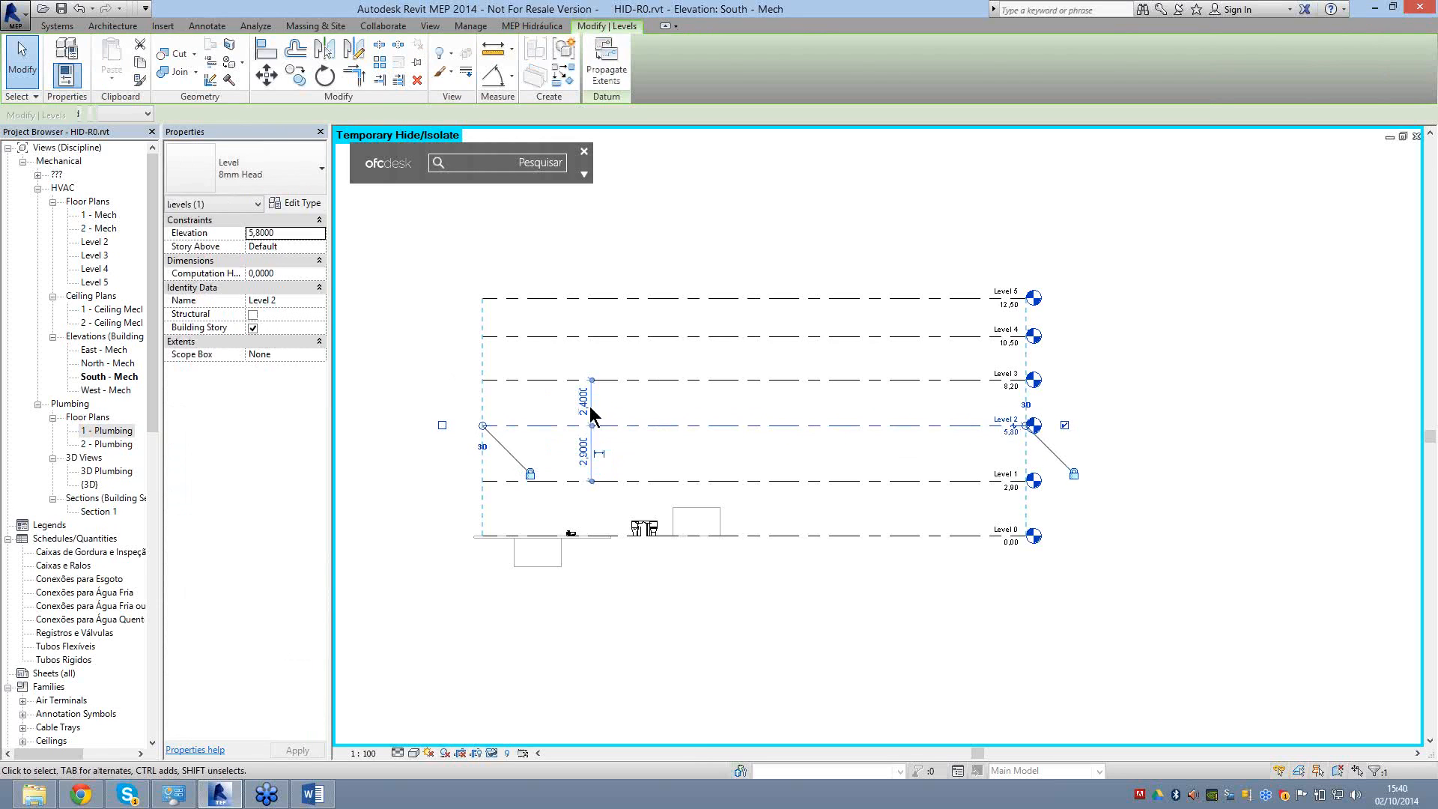
# Select Level 3 and set its distance above Level 2 to 2,9 m.
pyautogui.click(590, 406)
pyautogui.click(609, 423)
pyautogui.write('2')
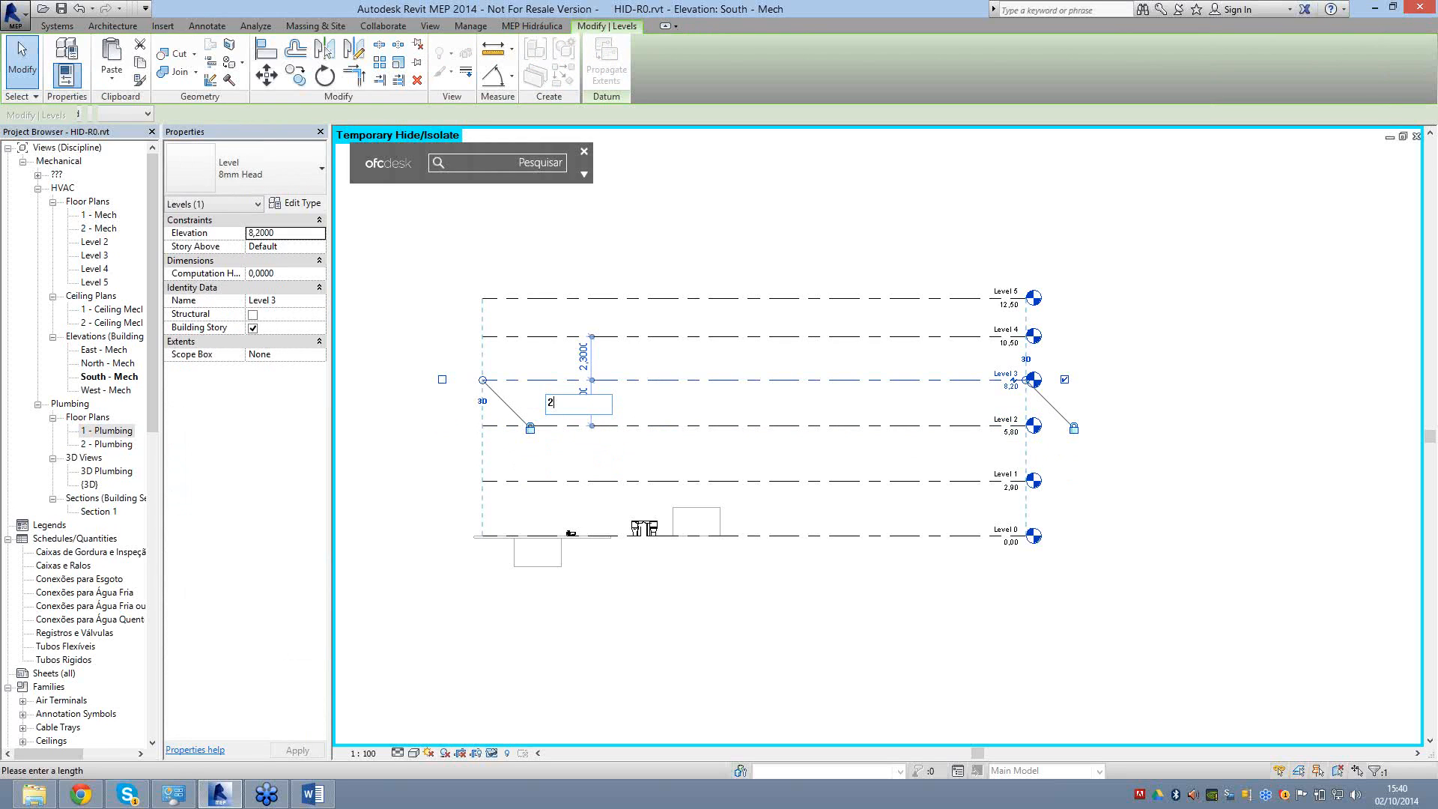
pyautogui.write(',9')
pyautogui.press('Return')
# Select Level 4 and set its distance above Level 3 to 2,9 m.
pyautogui.click(588, 337)
pyautogui.click(585, 355)
pyautogui.write('2')
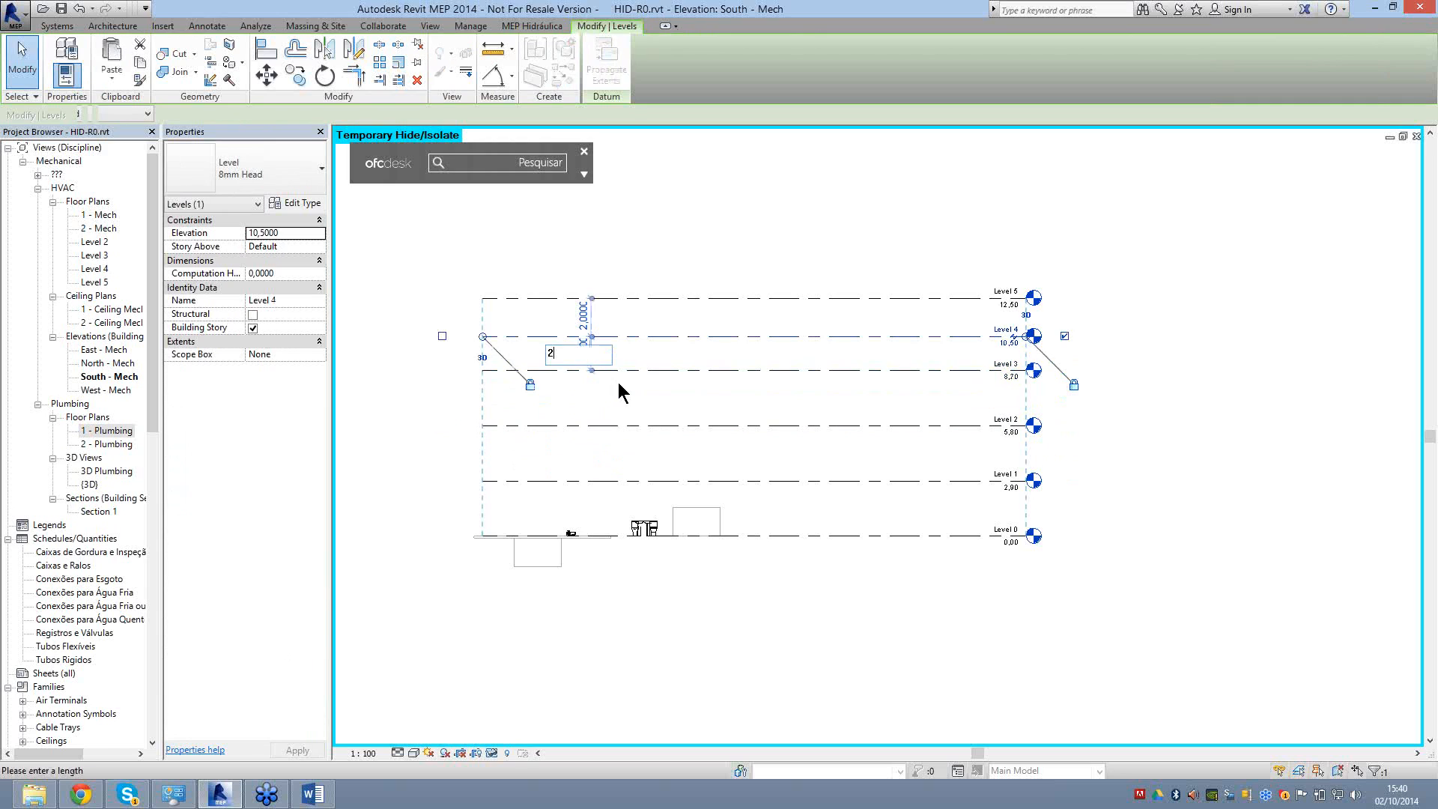
pyautogui.write(',9')
pyautogui.press('Return')
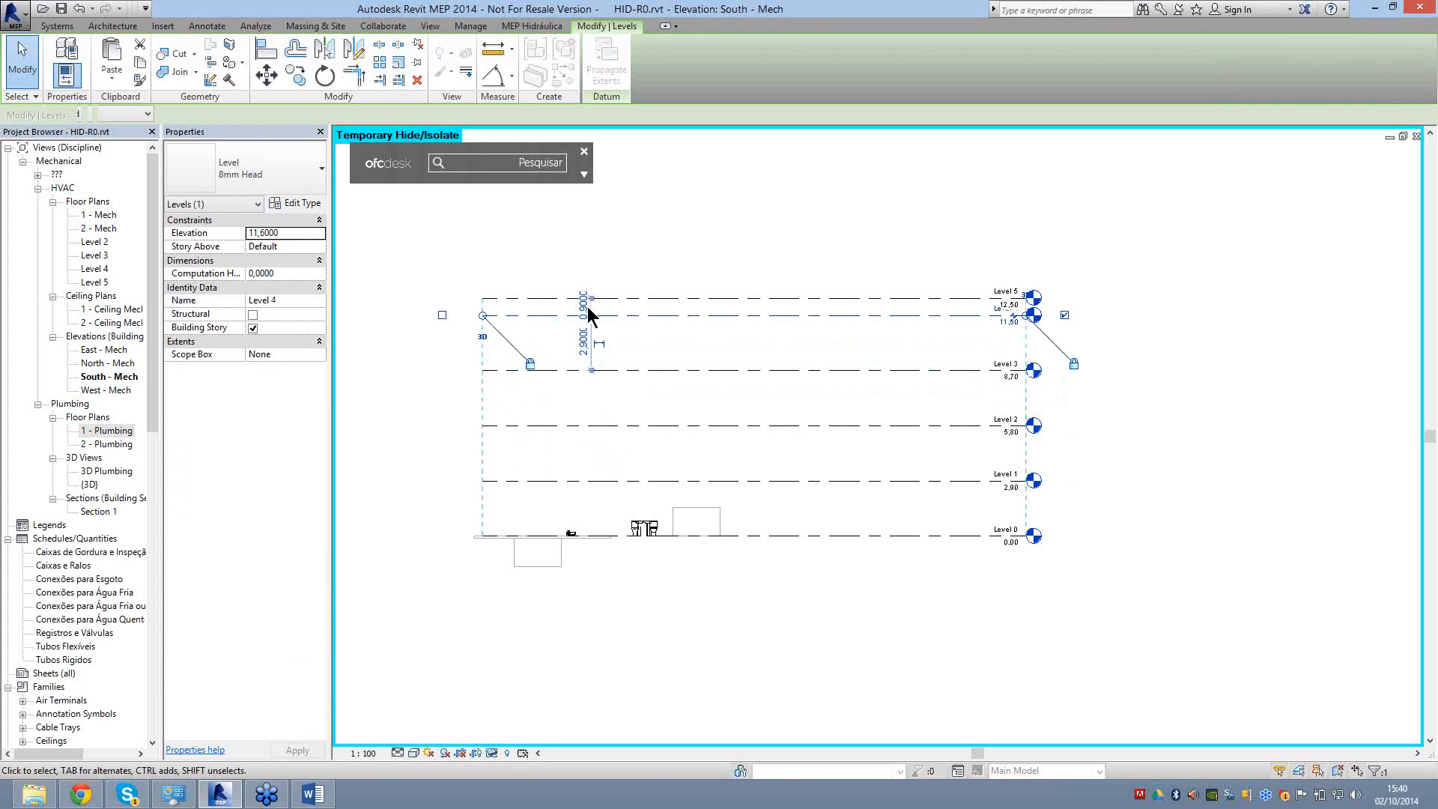
# Select Level 5 and set its distance above Level 4 to 2,9 m.
pyautogui.click(587, 307)
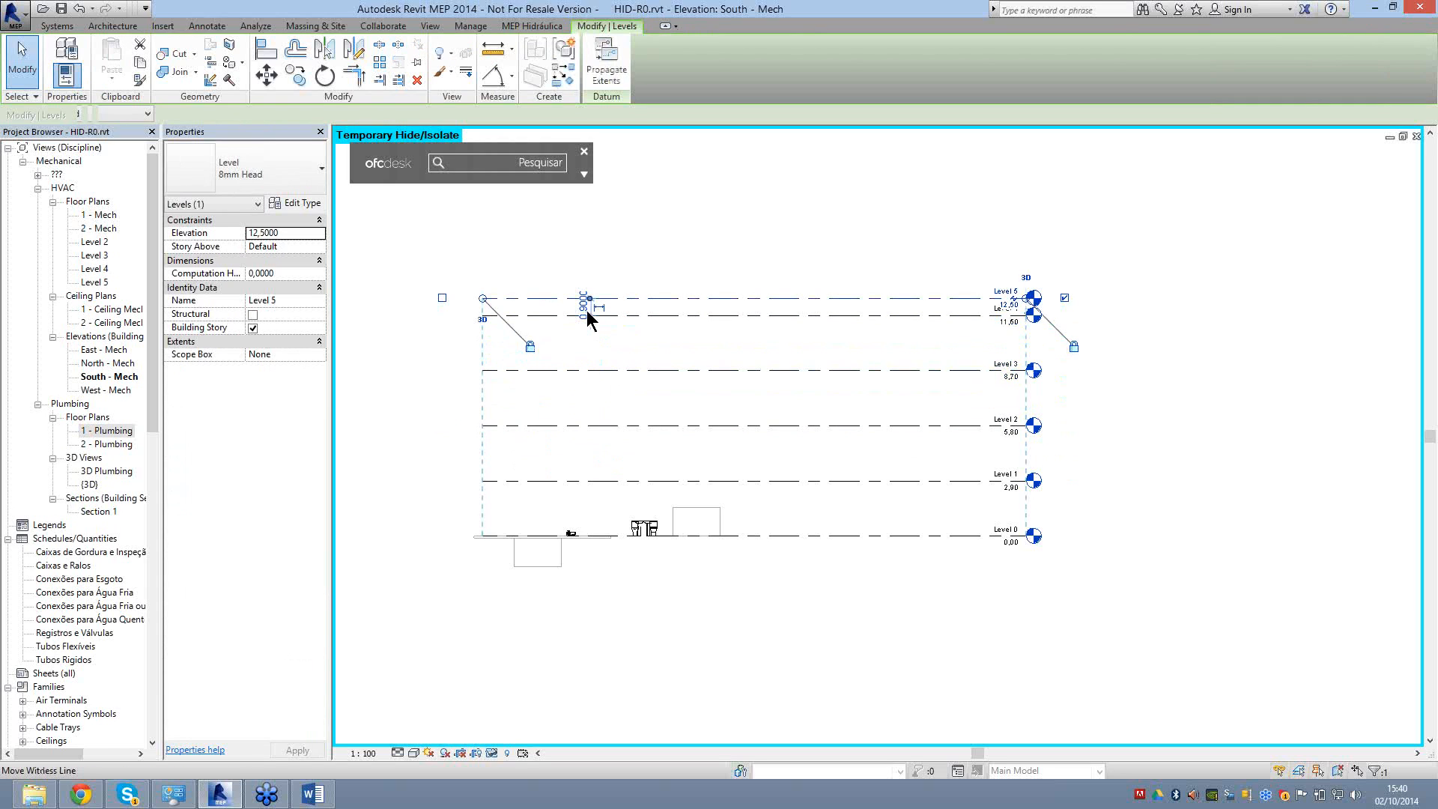
pyautogui.scroll(3, 582, 309)
pyautogui.click(592, 302)
pyautogui.write('2,')
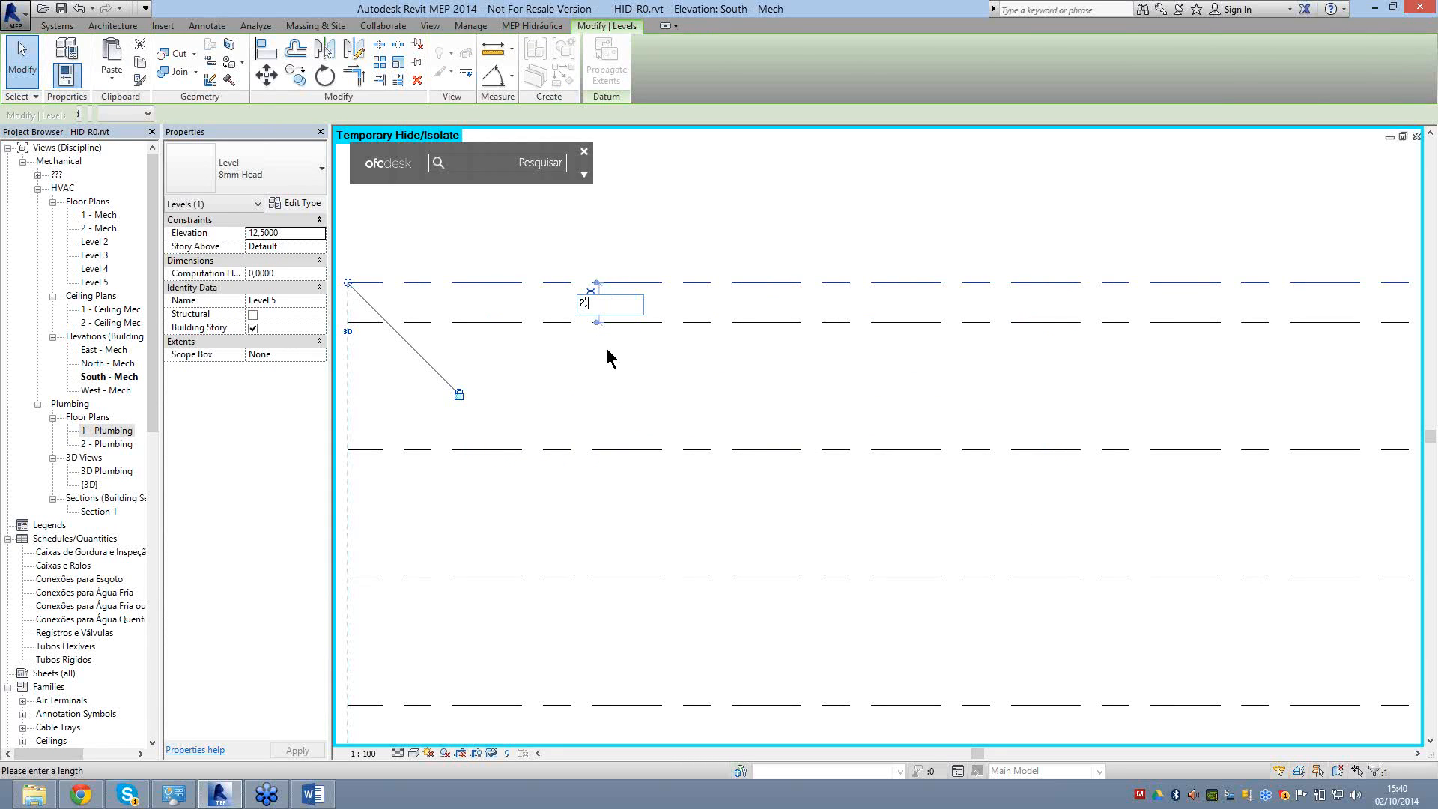
pyautogui.write('9')
pyautogui.press('Return')
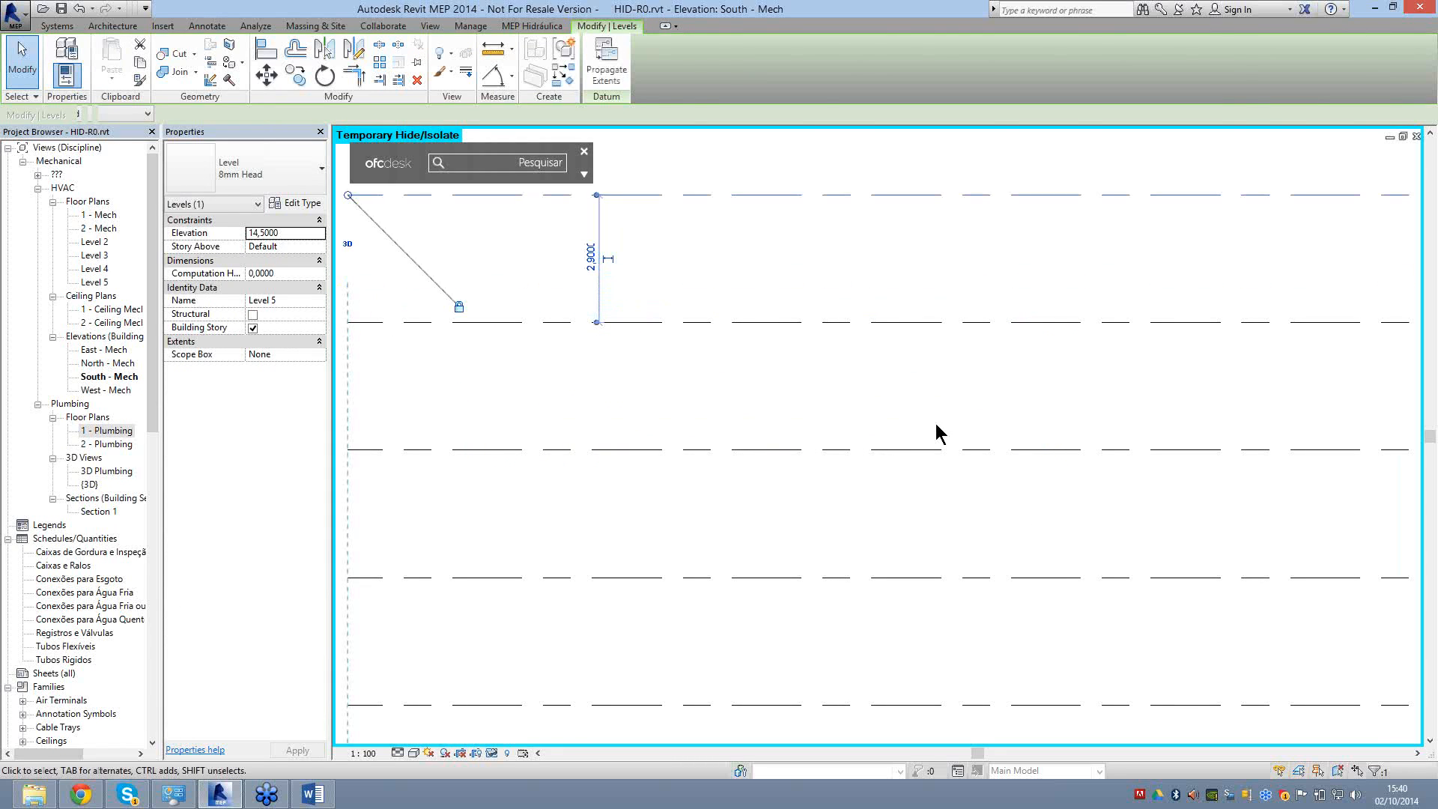
pyautogui.press('Escape')
# Reset the temporary hide in the elevation and compare the new levels with the linked building's floors.
pyautogui.scroll(-3, 610, 350)
pyautogui.click(491, 753)
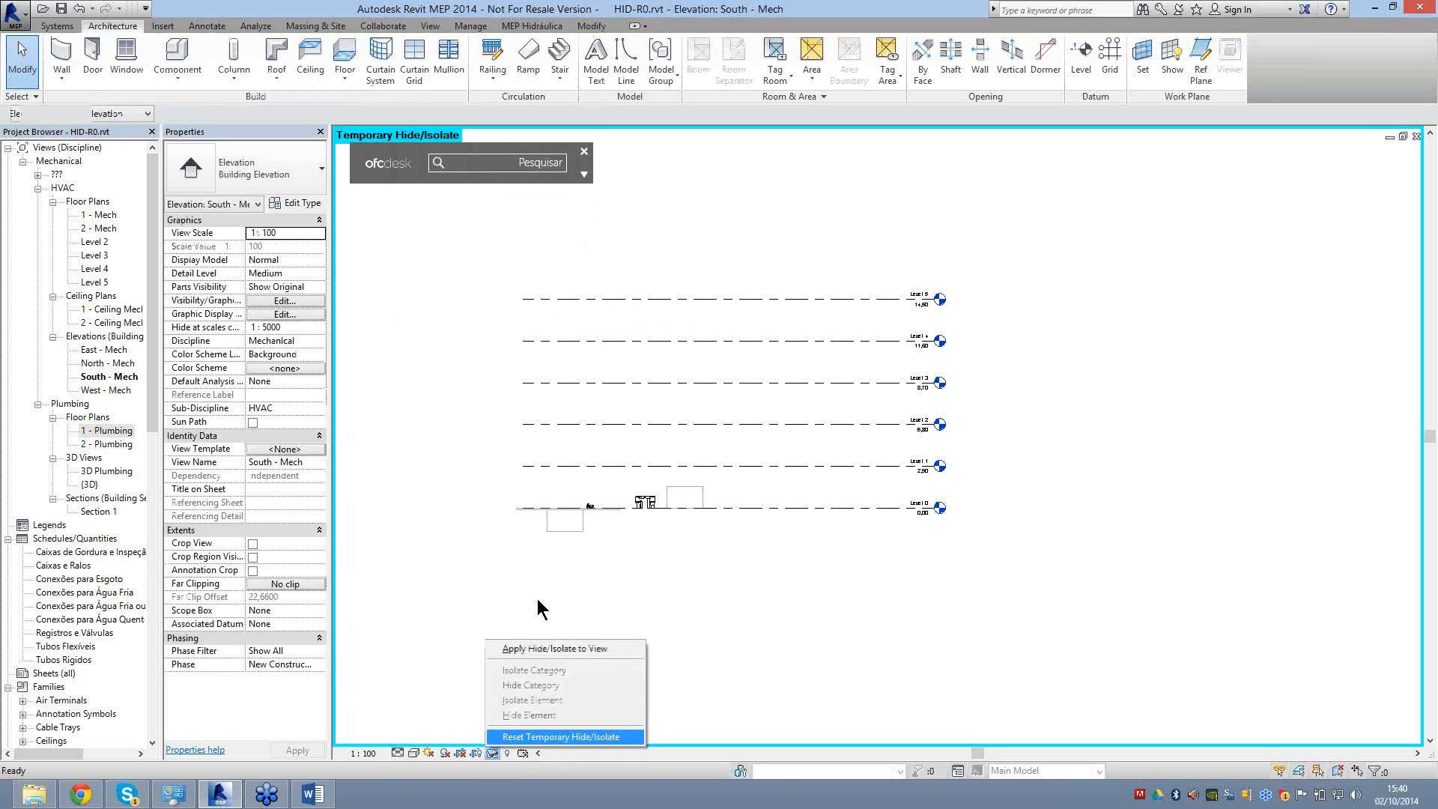
pyautogui.press('Escape')
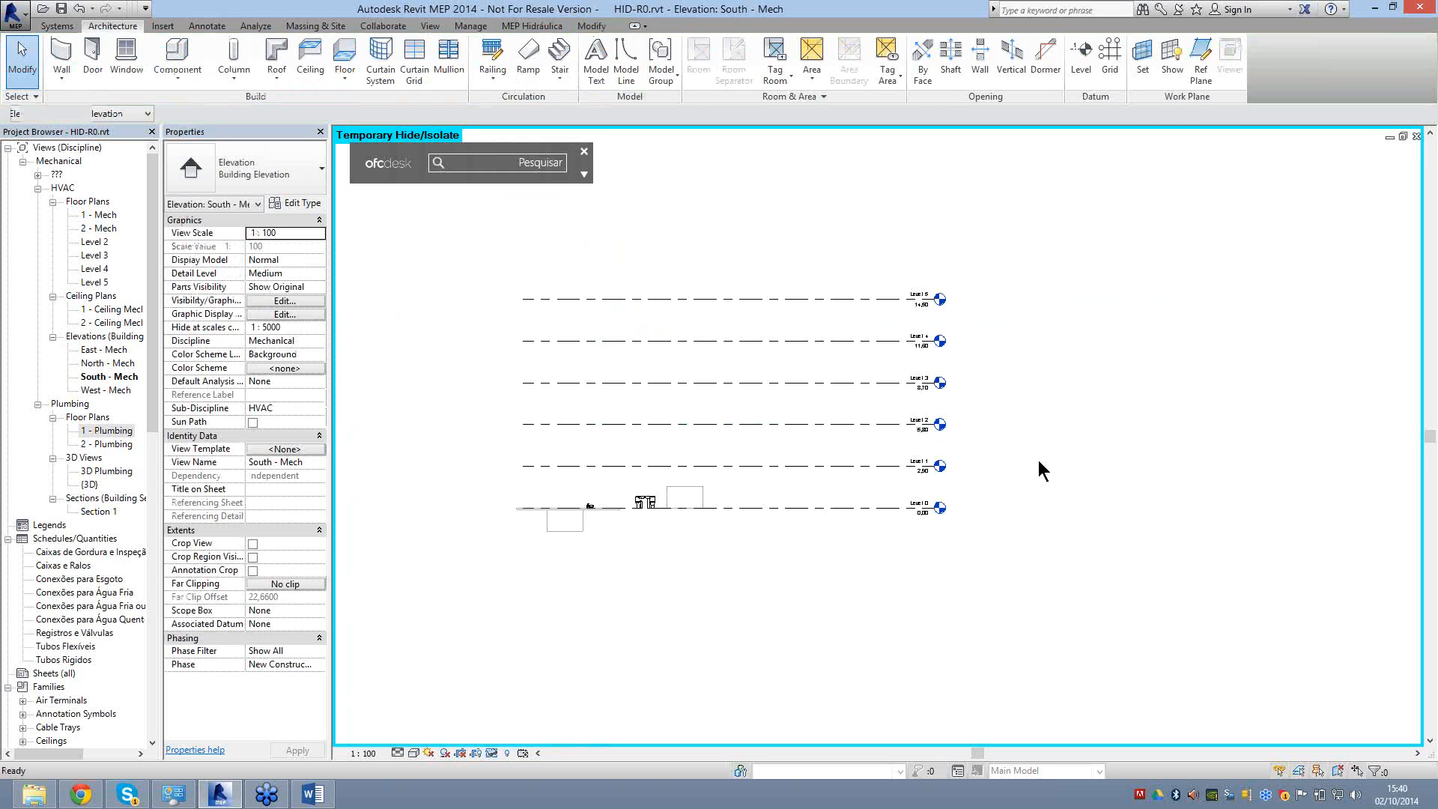
pyautogui.press('h')
pyautogui.press('r')
pyautogui.scroll(2, 1037, 460)
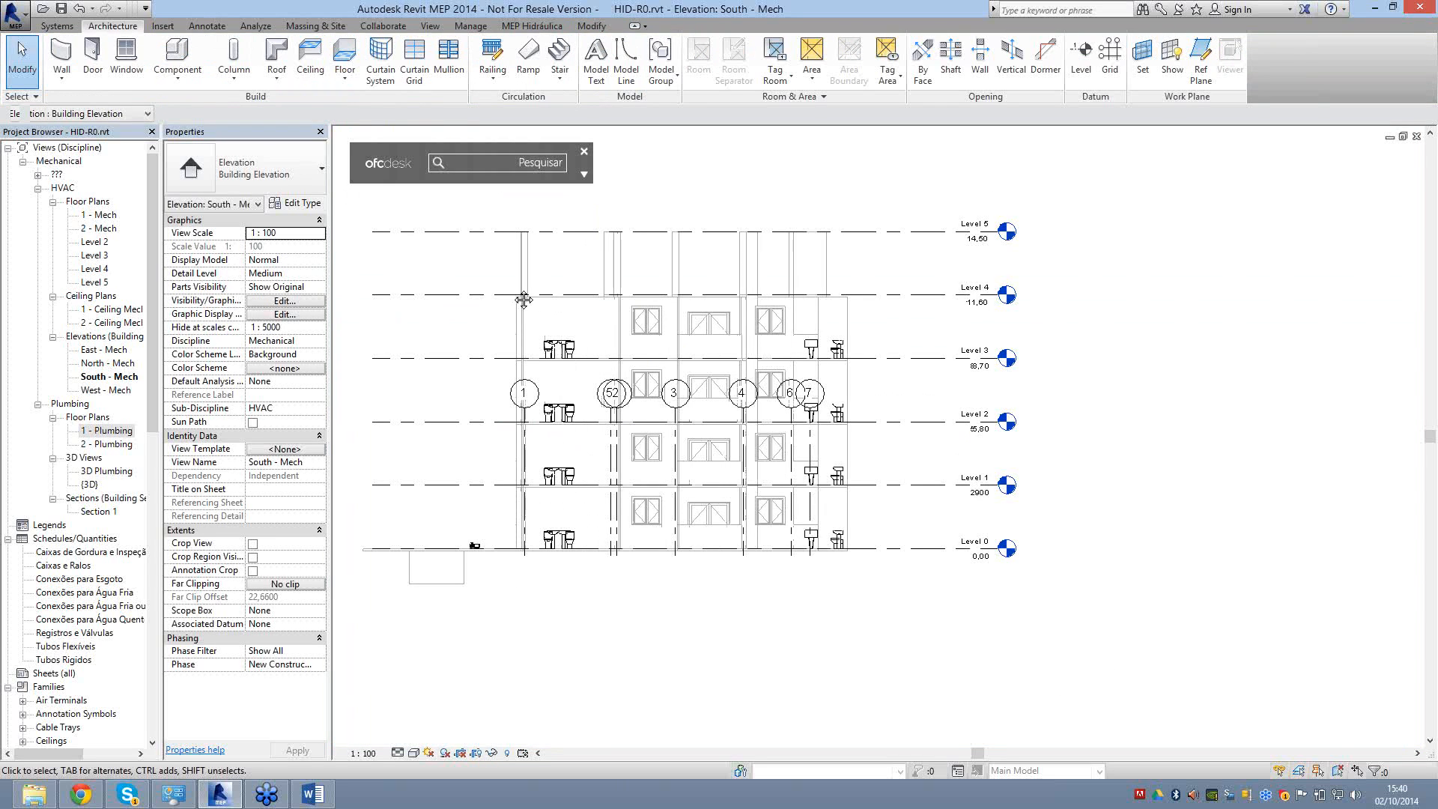
pyautogui.moveTo(524, 299); pyautogui.dragTo(570, 258, button='middle')
pyautogui.scroll(1, 570, 259)
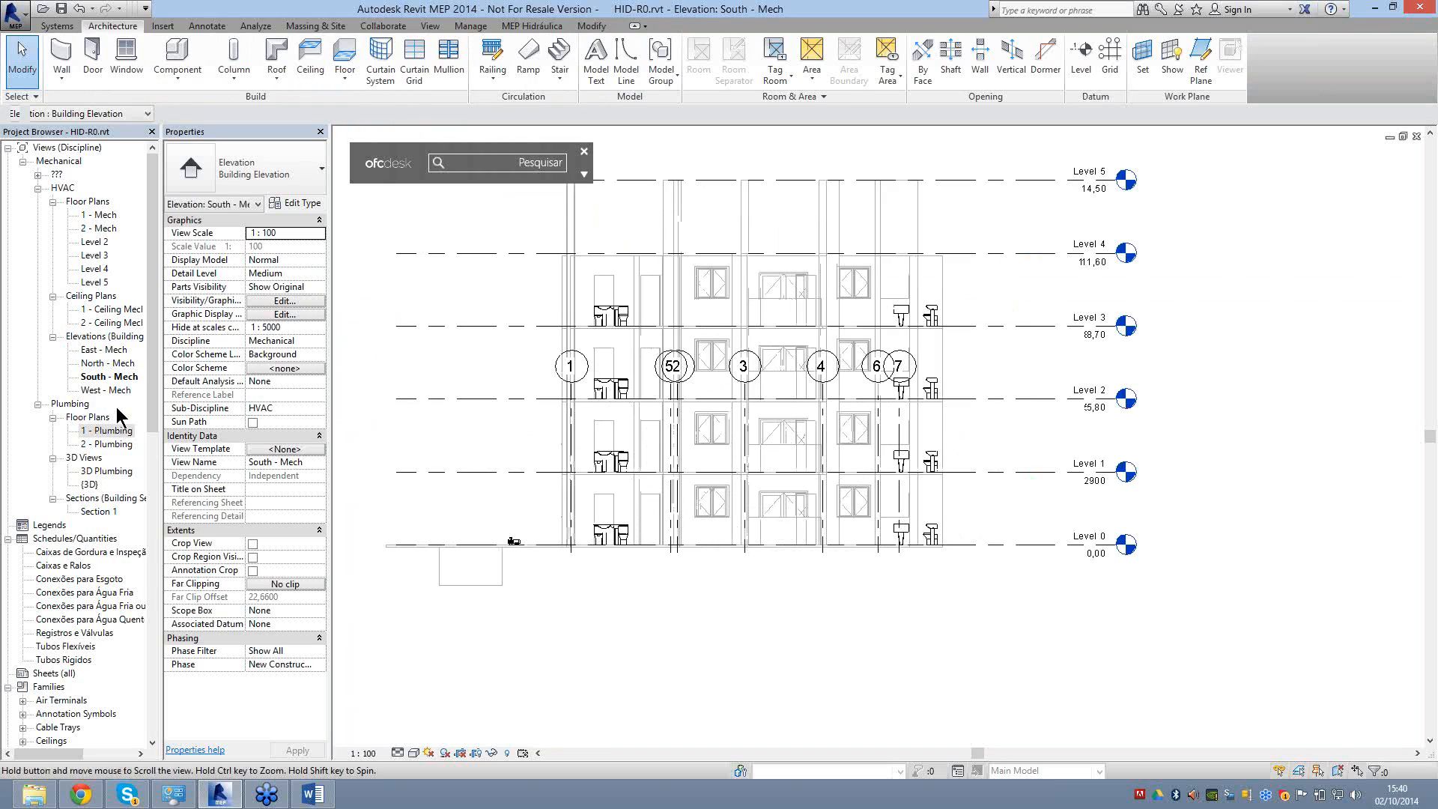
pyautogui.moveTo(624, 461); pyautogui.dragTo(630, 458, button='middle')
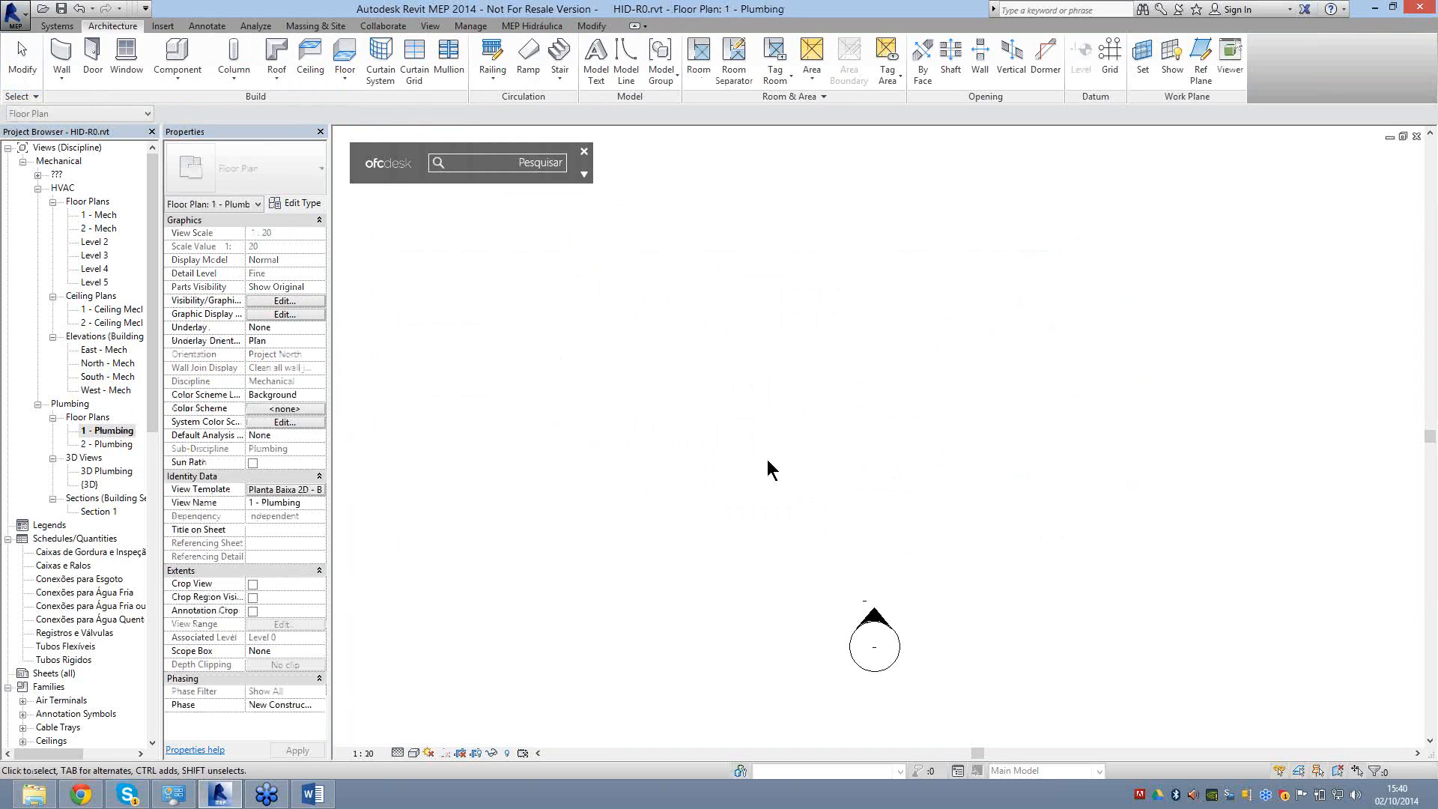
# Open the 1 - Plumbing floor plan and assign the new reservoir beside the bathrooms to Level 4.
pyautogui.scroll(-5, 767, 460)
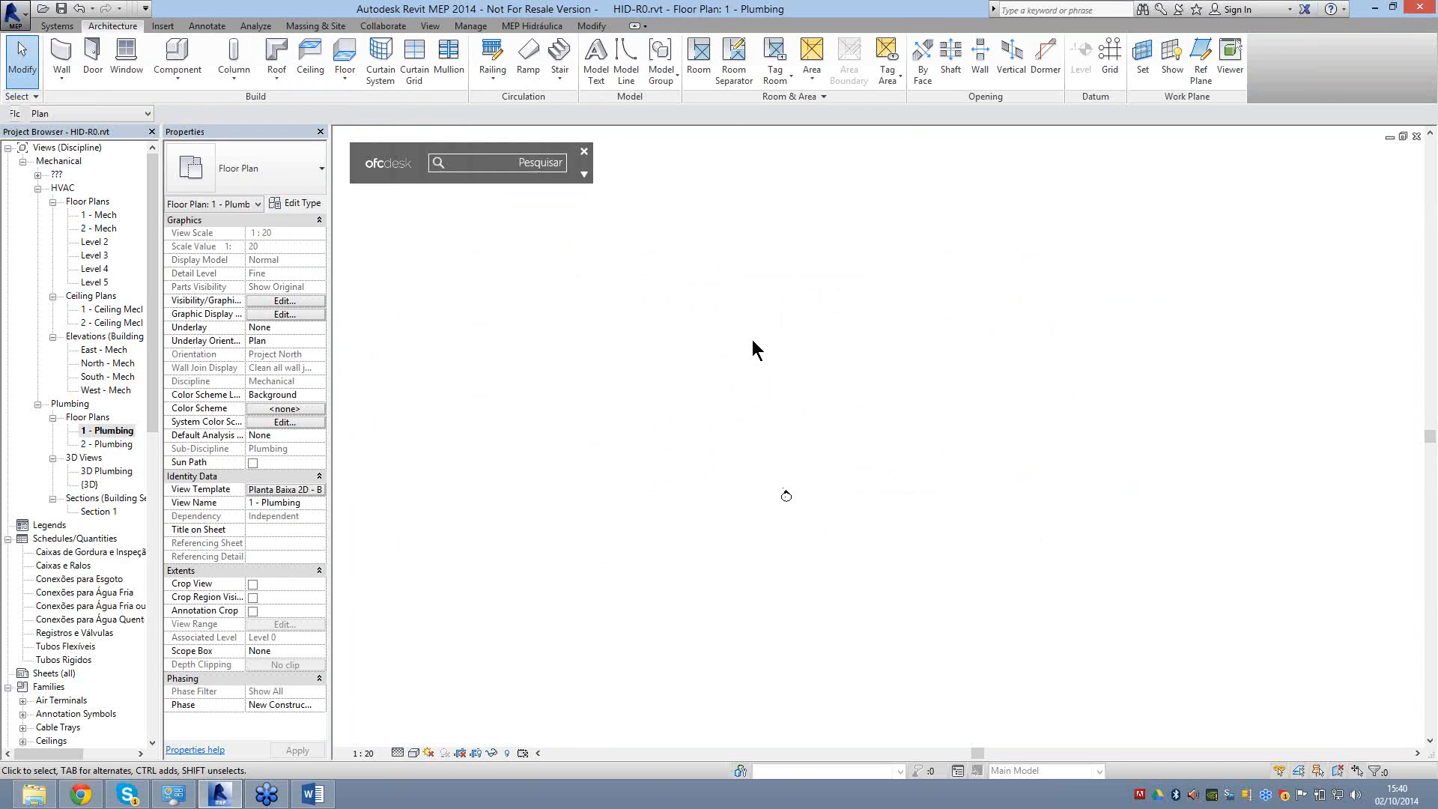
pyautogui.scroll(-3, 753, 342)
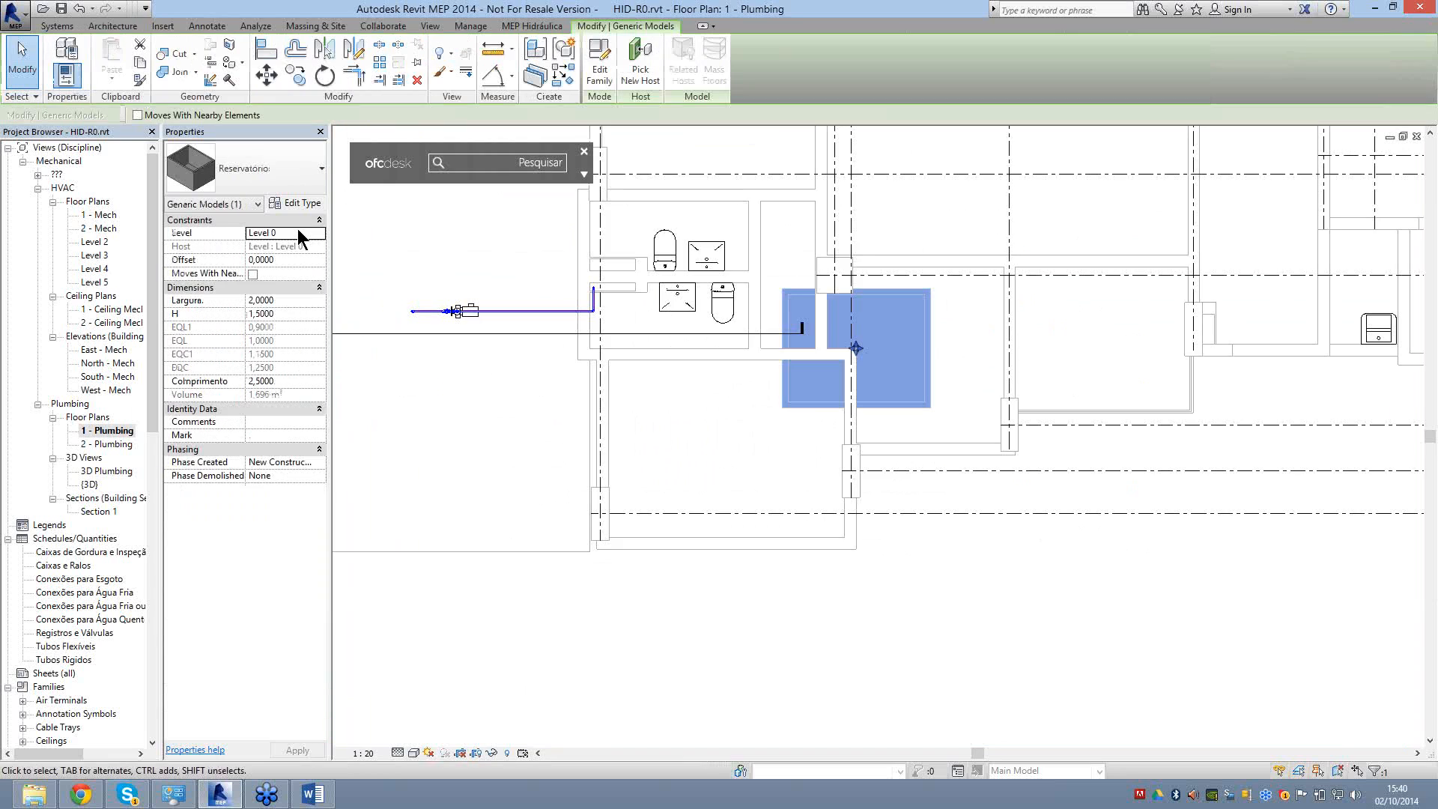
pyautogui.click(317, 235)
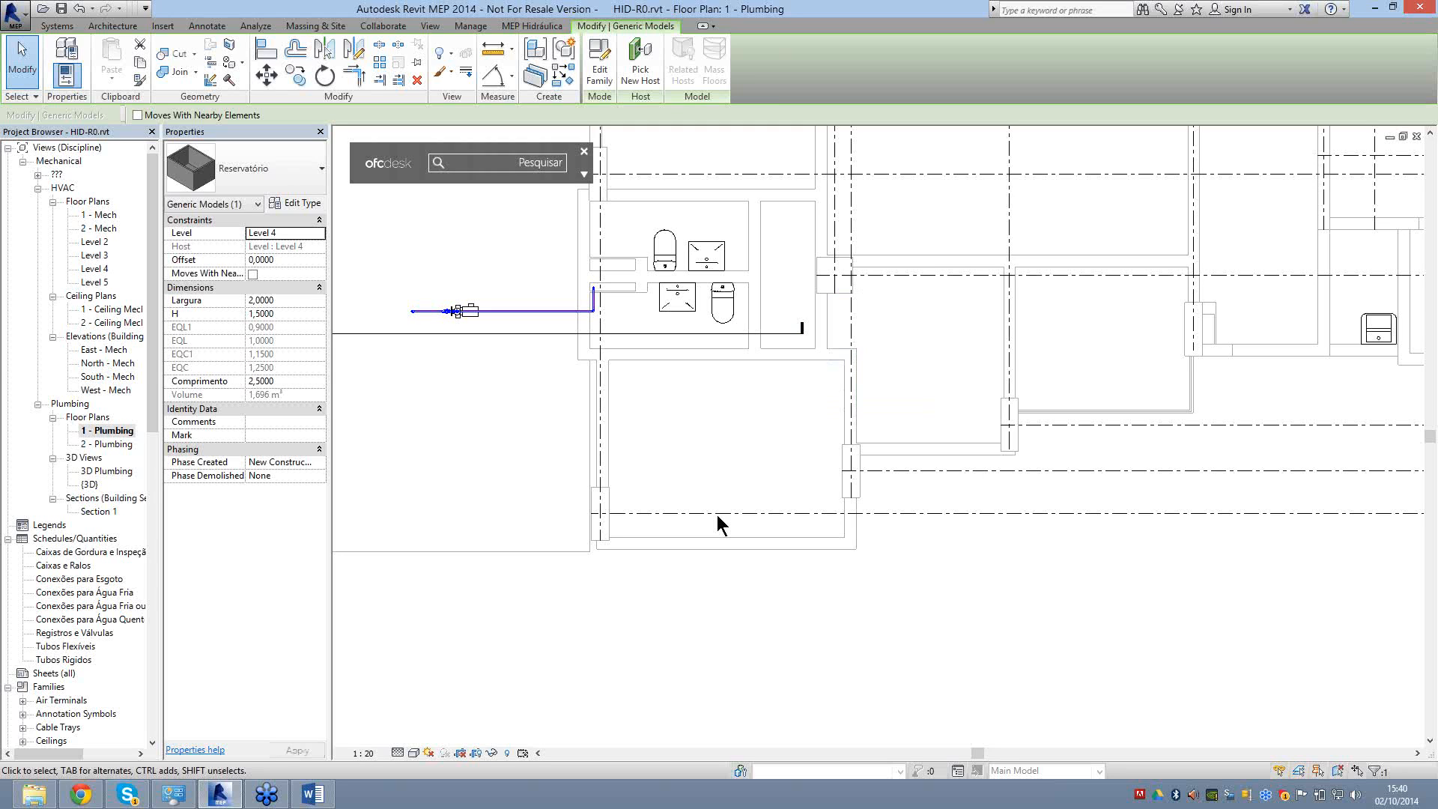
# Switch to Section 1 and widen its crop region on the building side to include the upper reservoir.
pyautogui.hotkey('ctrl', 'Tab')
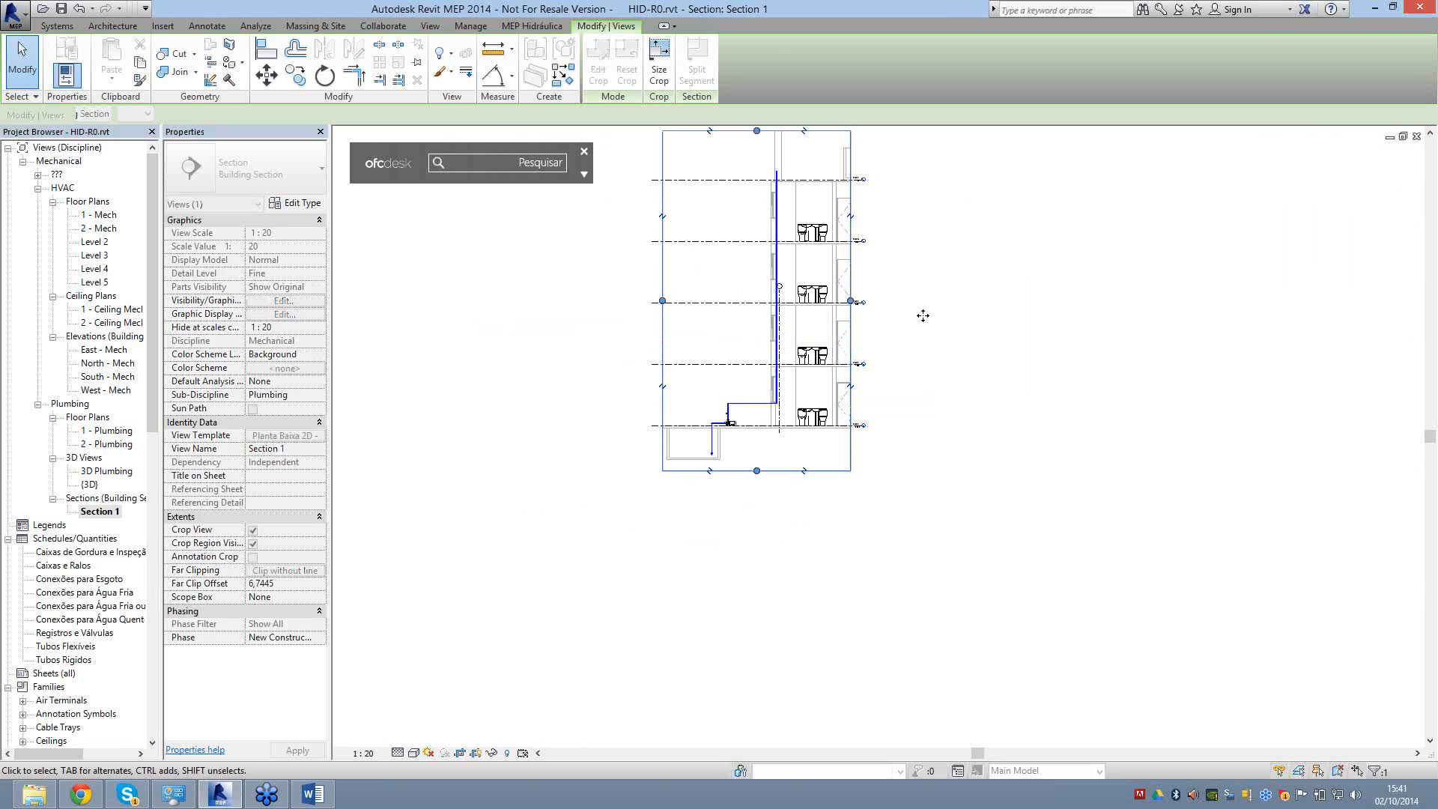
pyautogui.moveTo(923, 315); pyautogui.dragTo(922, 315)
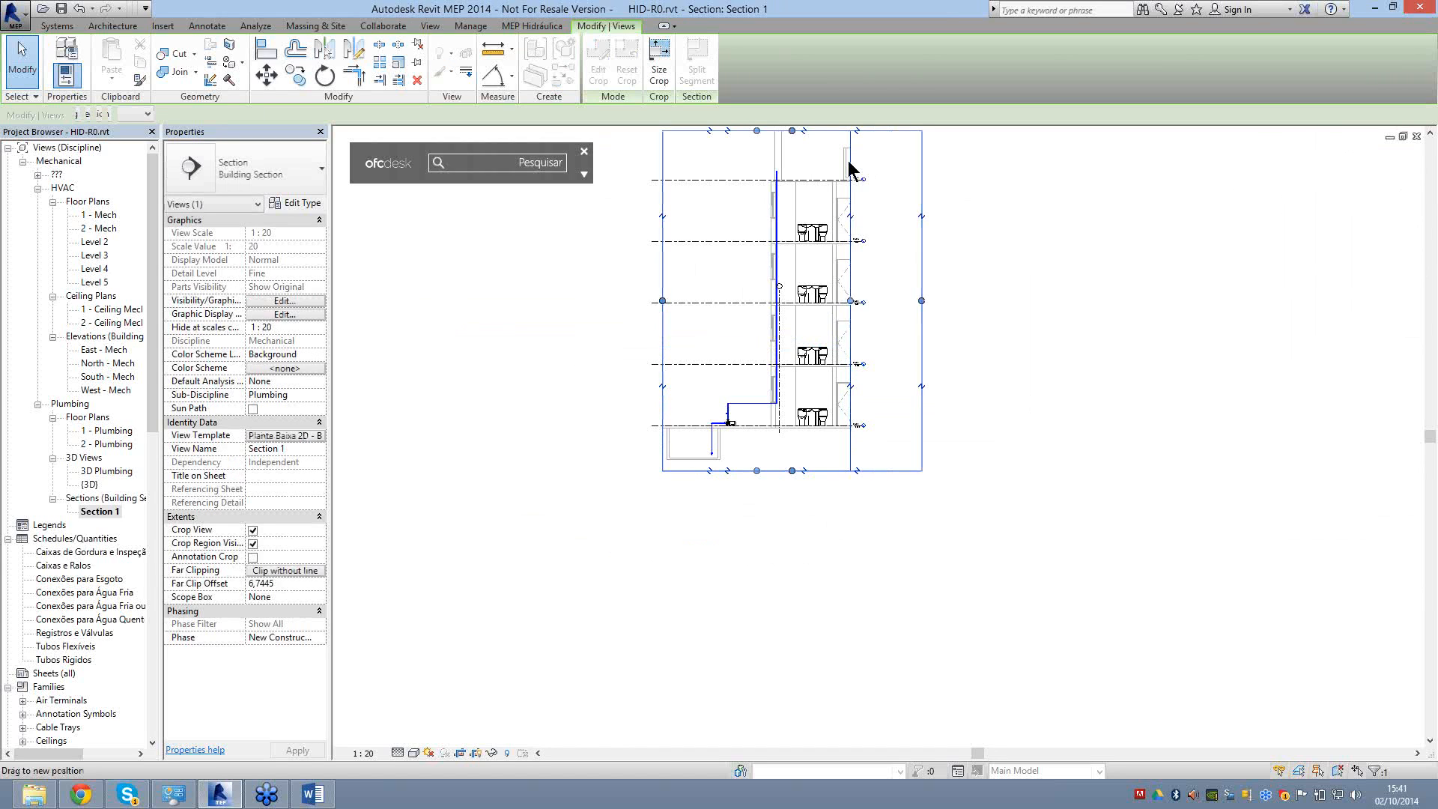
pyautogui.scroll(5, 848, 160)
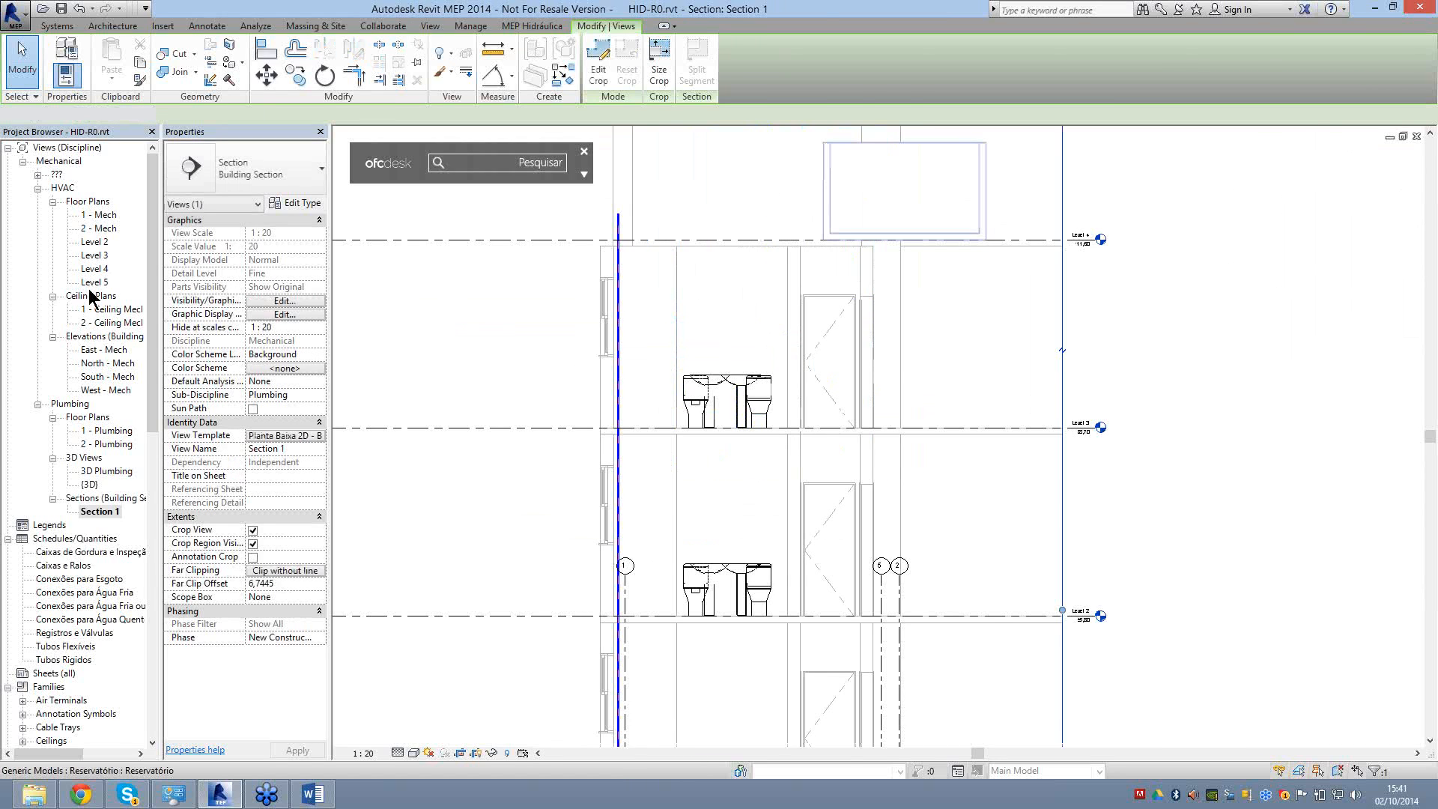
pyautogui.press('Escape')
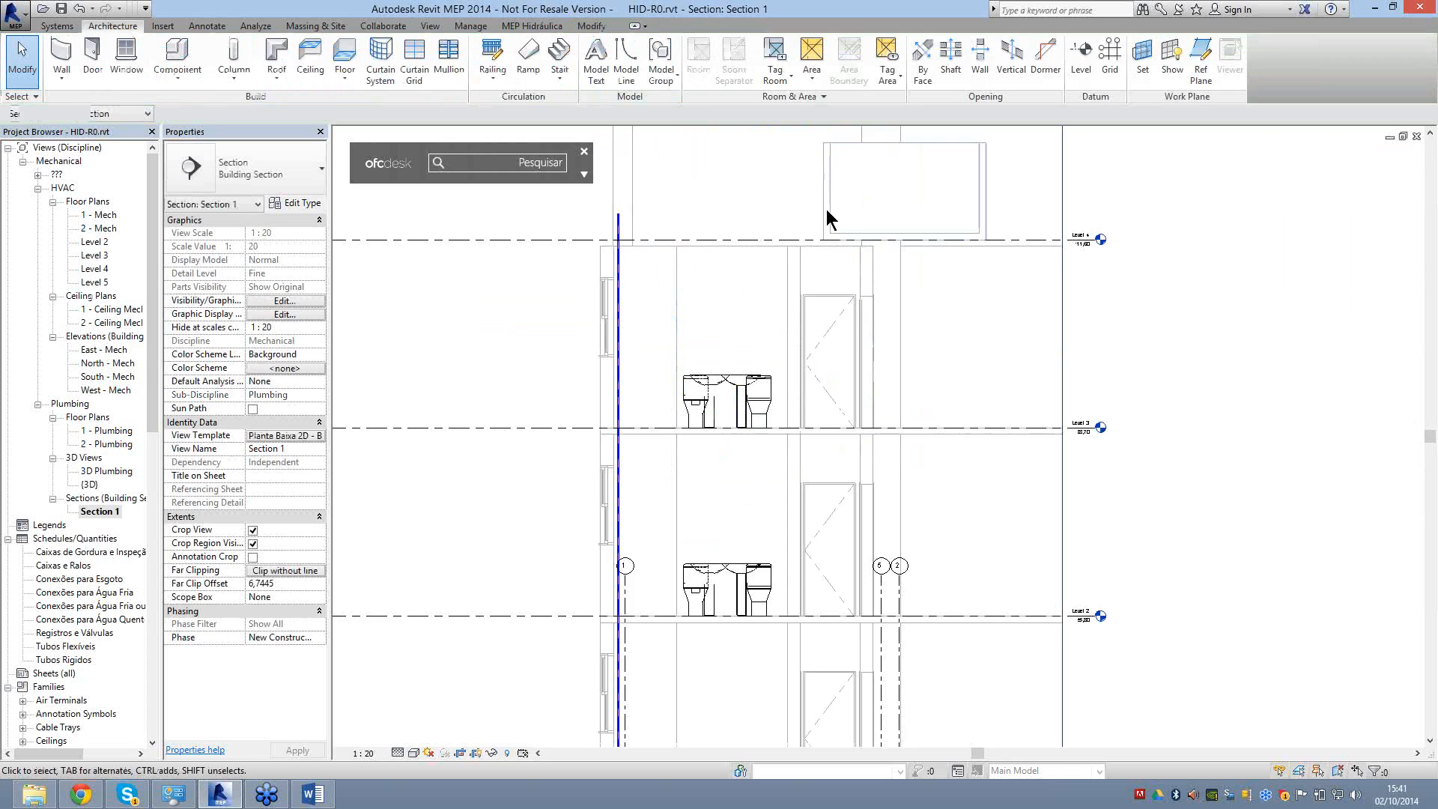
# Open the upper reservoir's family from Section 1 and close it without saving the changes.
pyautogui.click(827, 217)
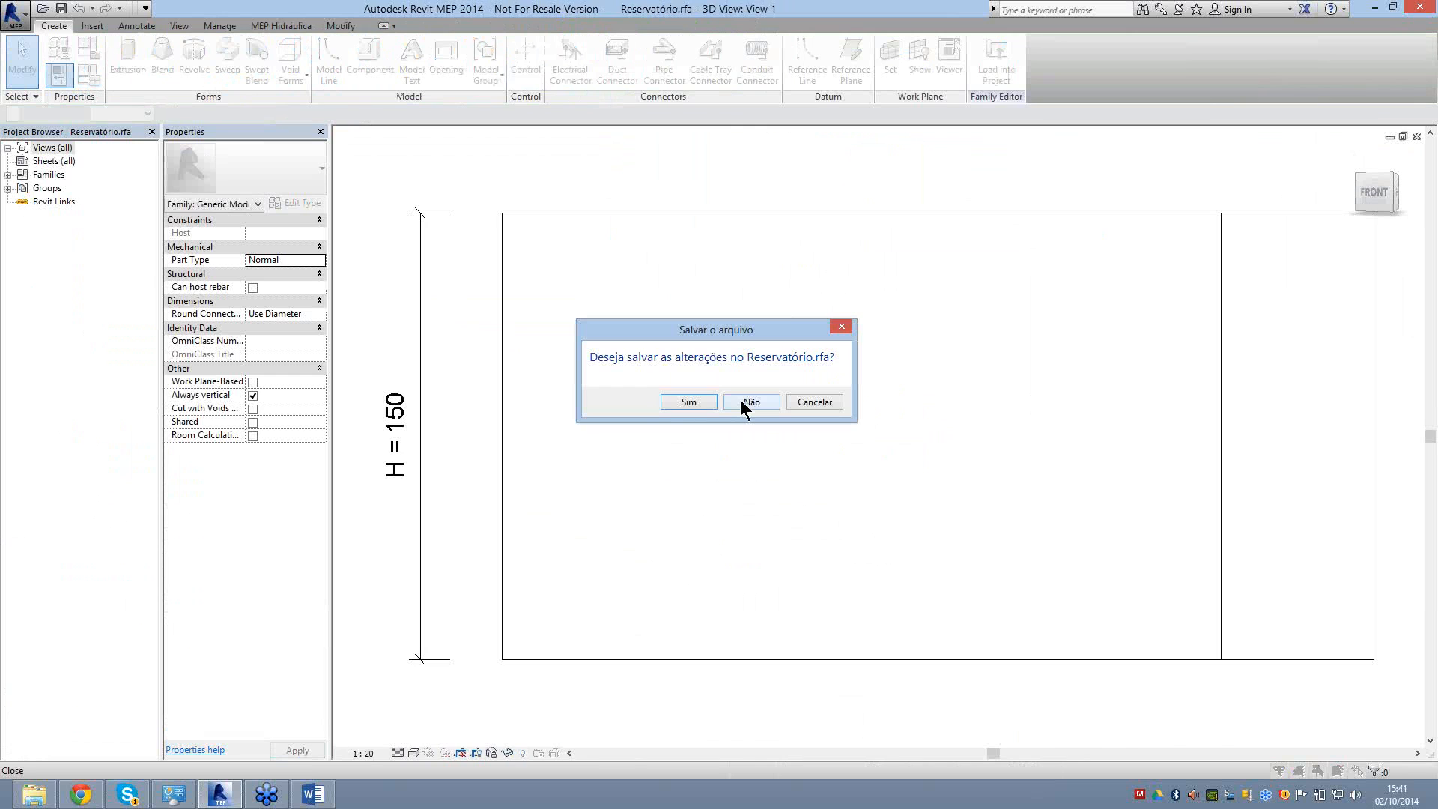
pyautogui.click(742, 403)
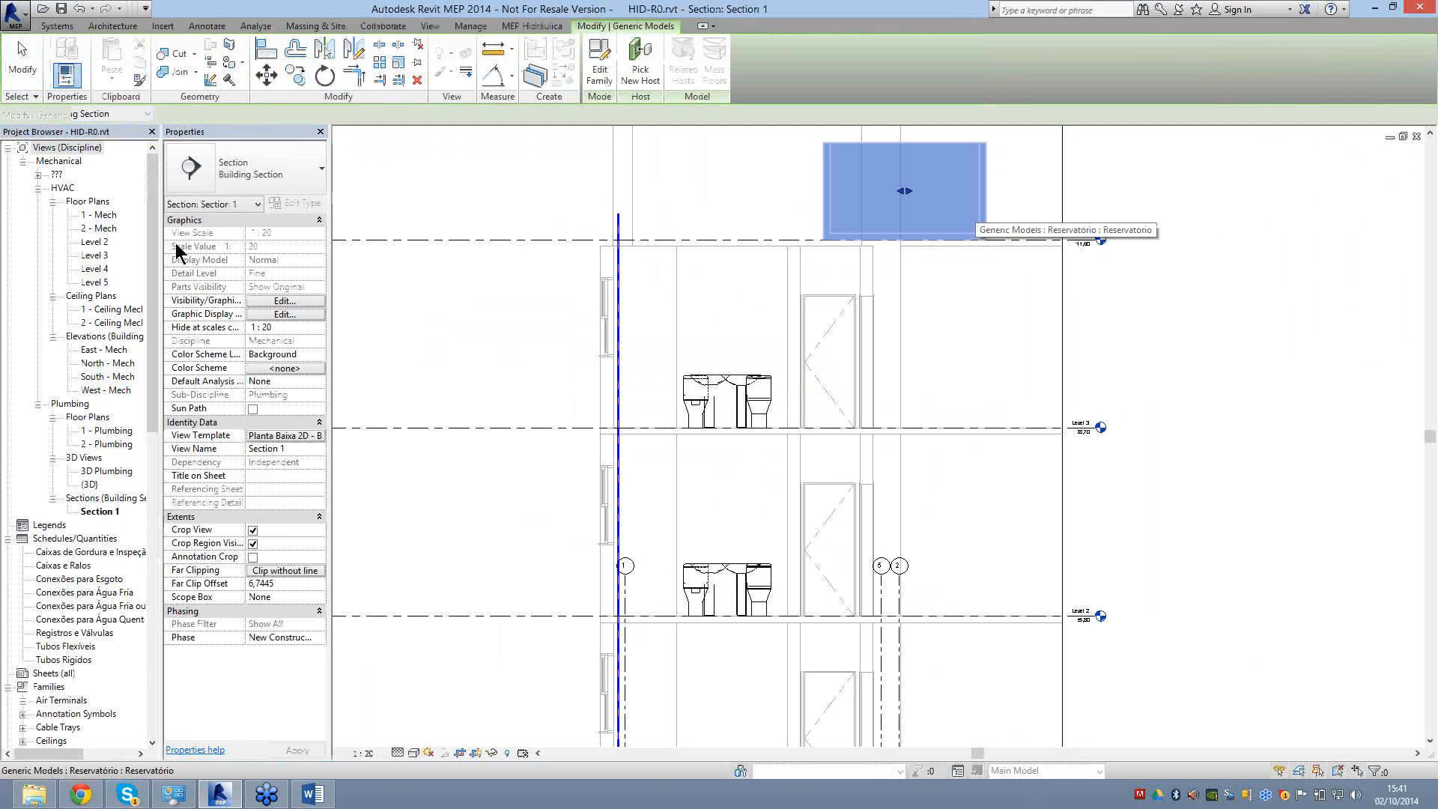
# Raise the upper reservoir above Level 4 by setting its offset to 0.5 m.
pyautogui.click(300, 261)
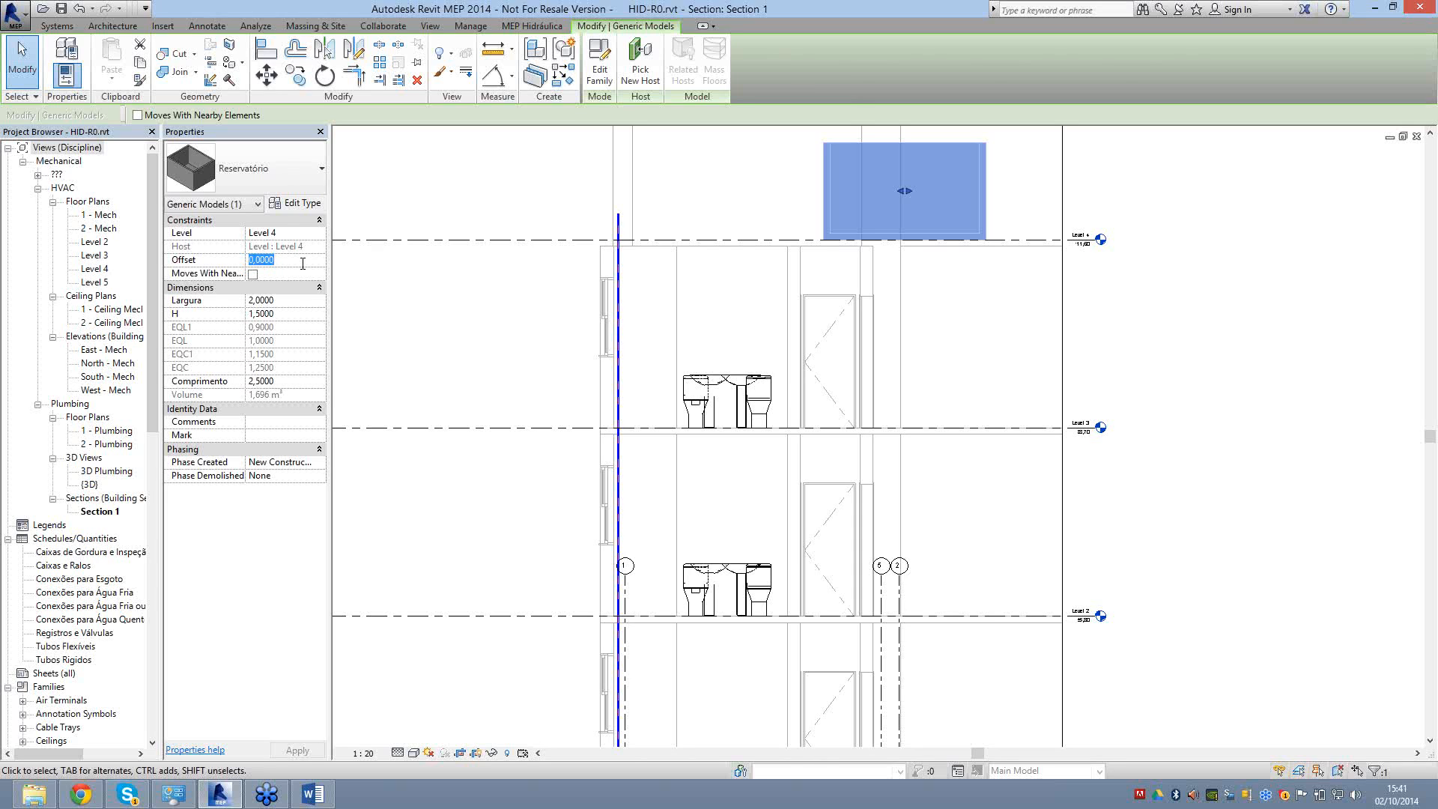
pyautogui.write('0.5')
pyautogui.press('Return')
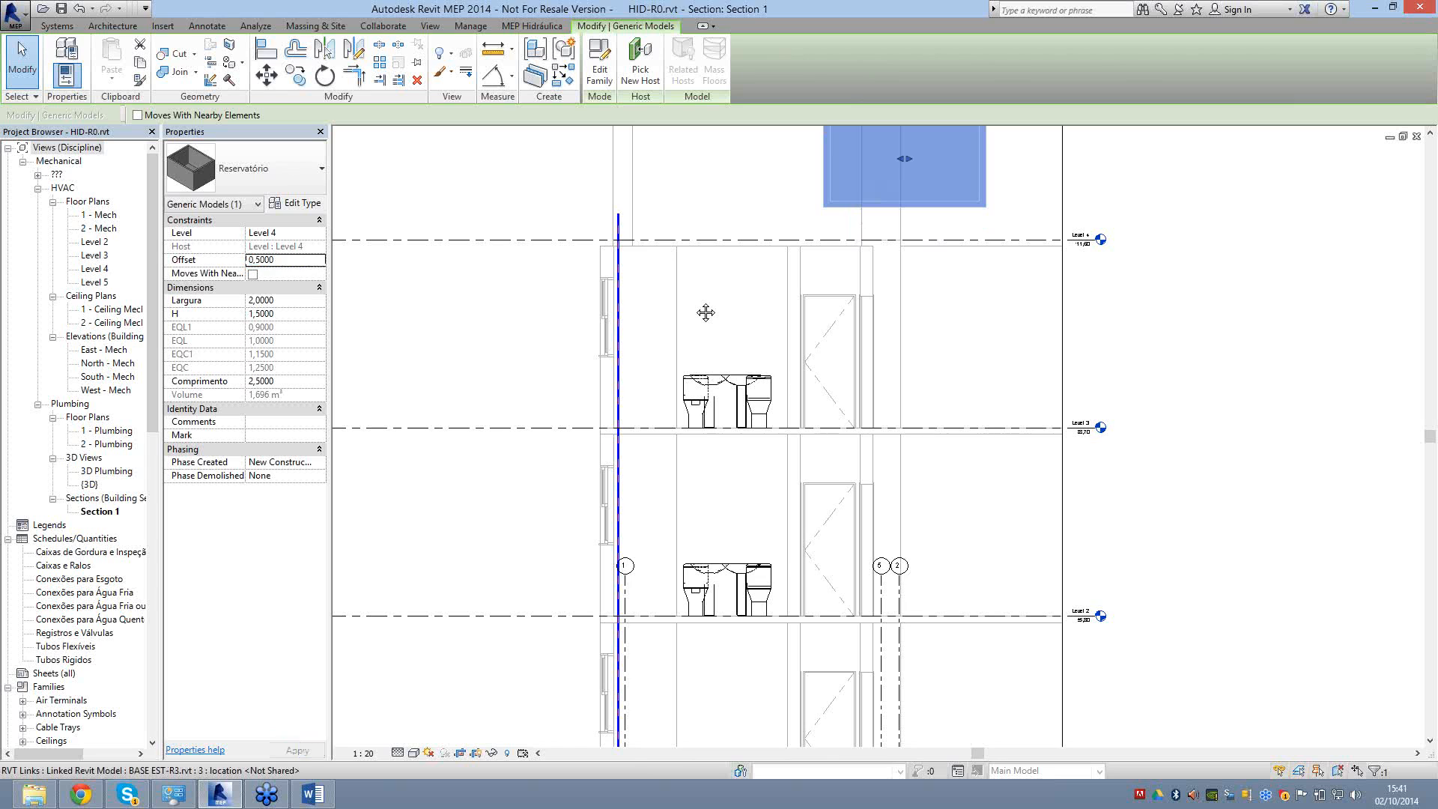
pyautogui.moveTo(600, 232); pyautogui.dragTo(595, 294, button='middle')
pyautogui.click(595, 293)
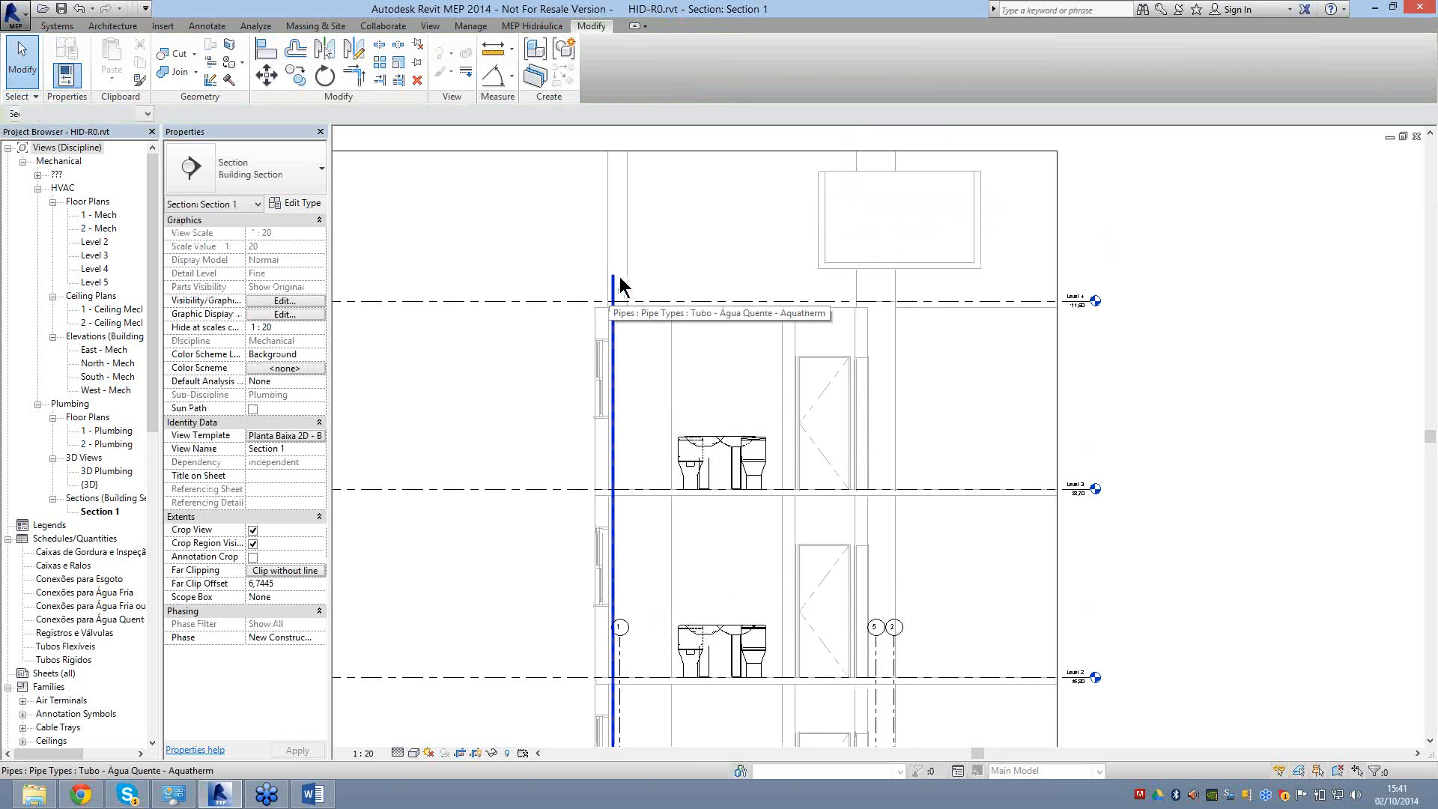
# Open the {3D} view and raise the section box's lower face until only the building's top, with riser end and upper reservoir, remains.
pyautogui.click(619, 278)
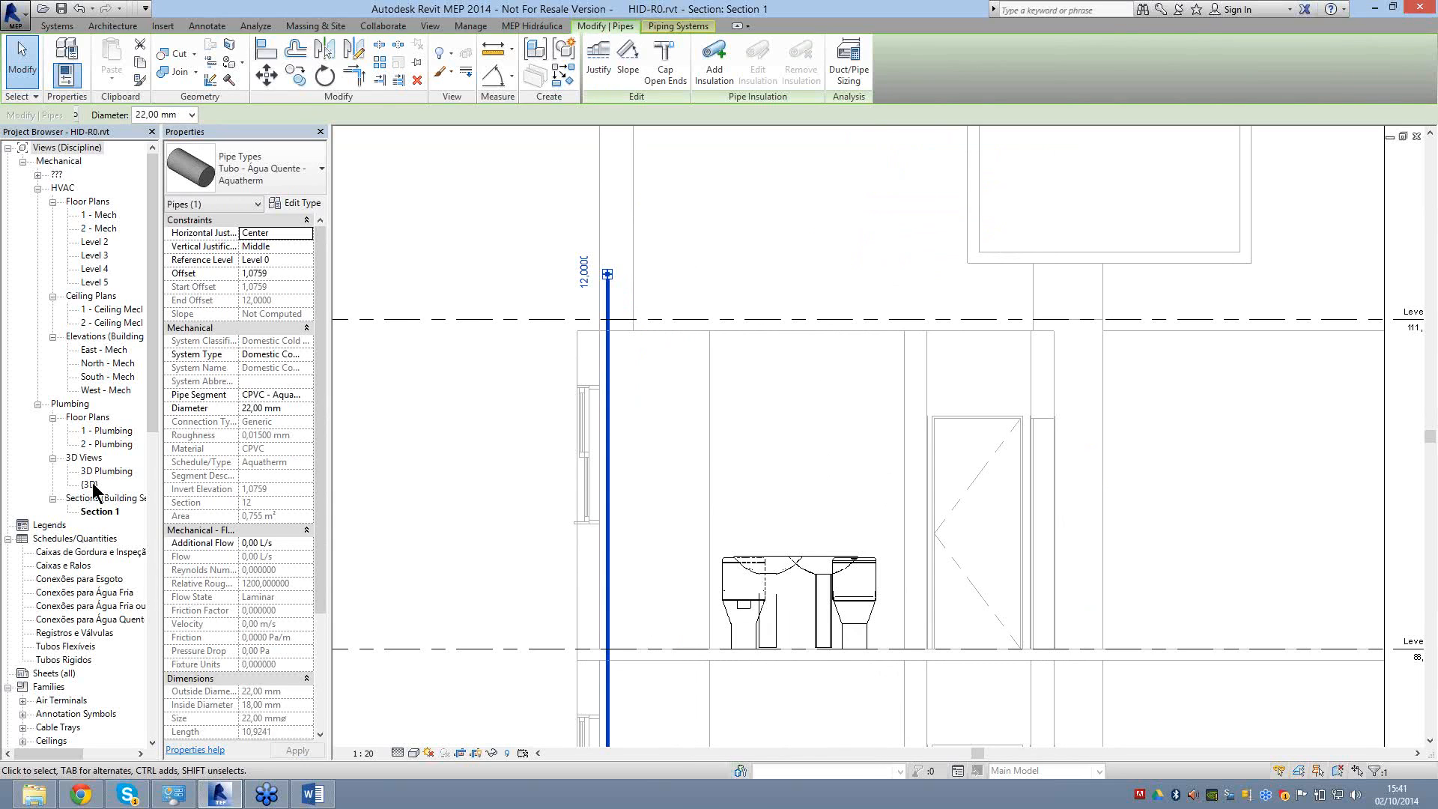
pyautogui.doubleClick(92, 482)
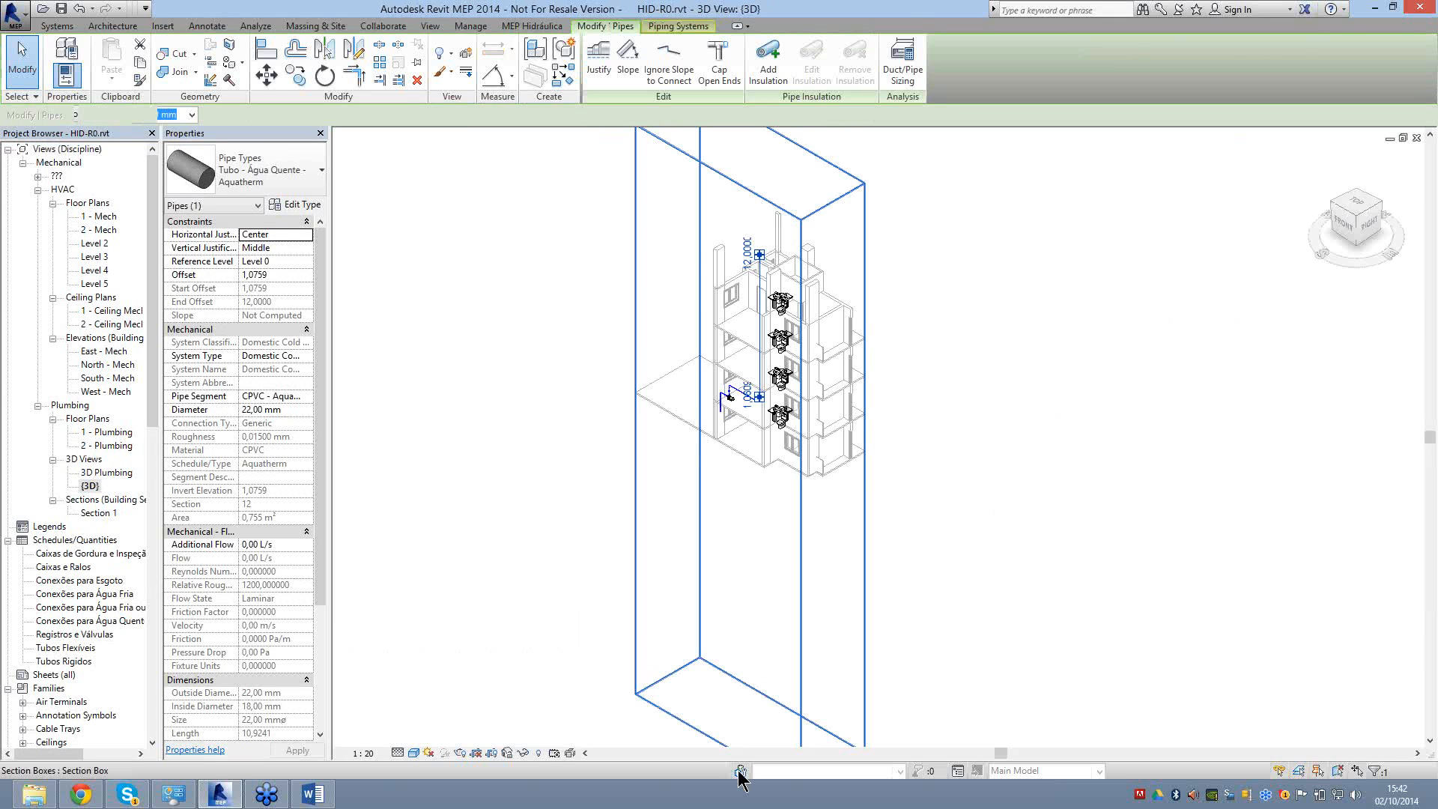
pyautogui.click(865, 326)
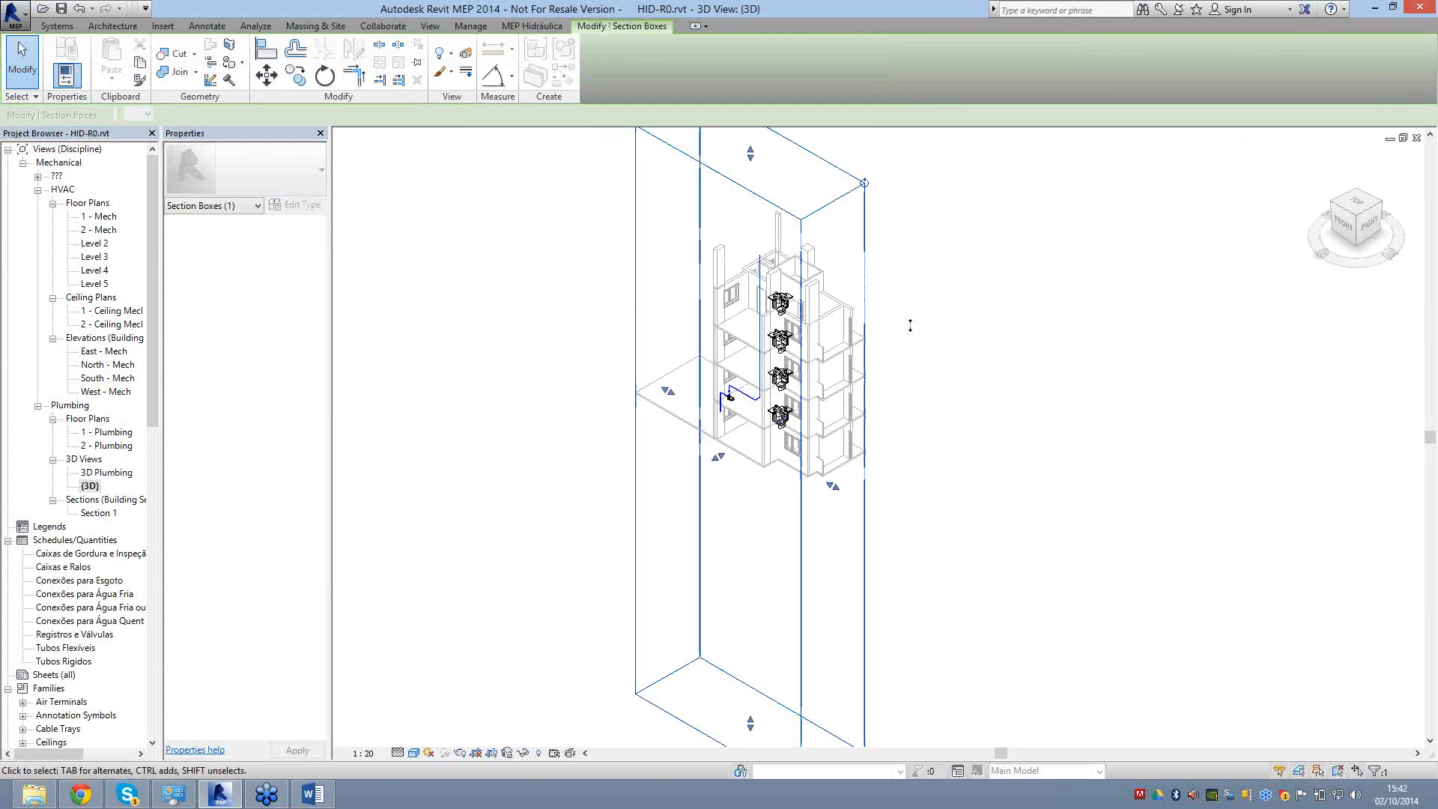
pyautogui.moveTo(910, 326); pyautogui.dragTo(864, 382)
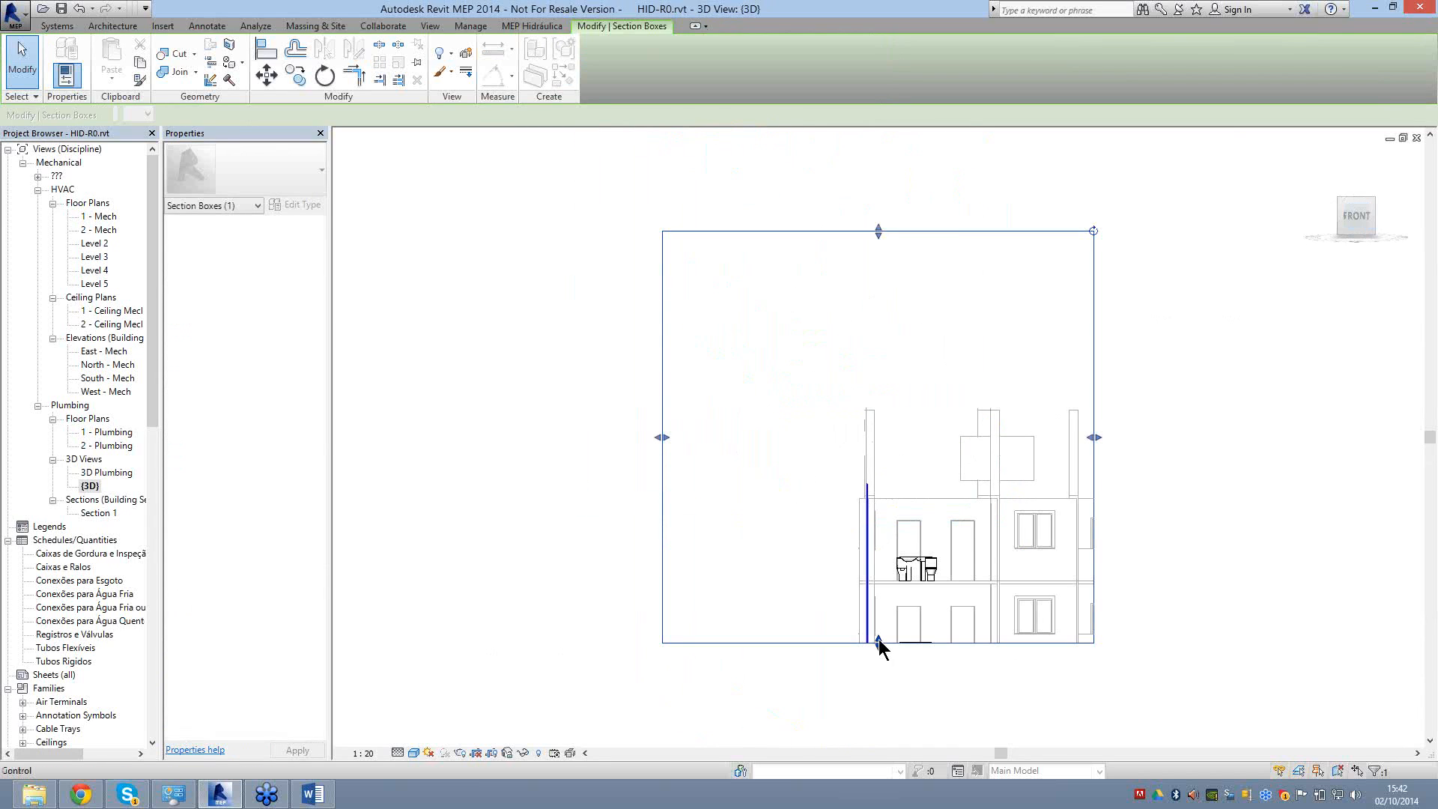
pyautogui.moveTo(903, 551); pyautogui.dragTo(929, 345)
# Viewed from above, draw a 22 mm pipe from the riser's top end, about 0.9 m south and about 3.2 m east toward the reservoir.
pyautogui.moveTo(1372, 206)
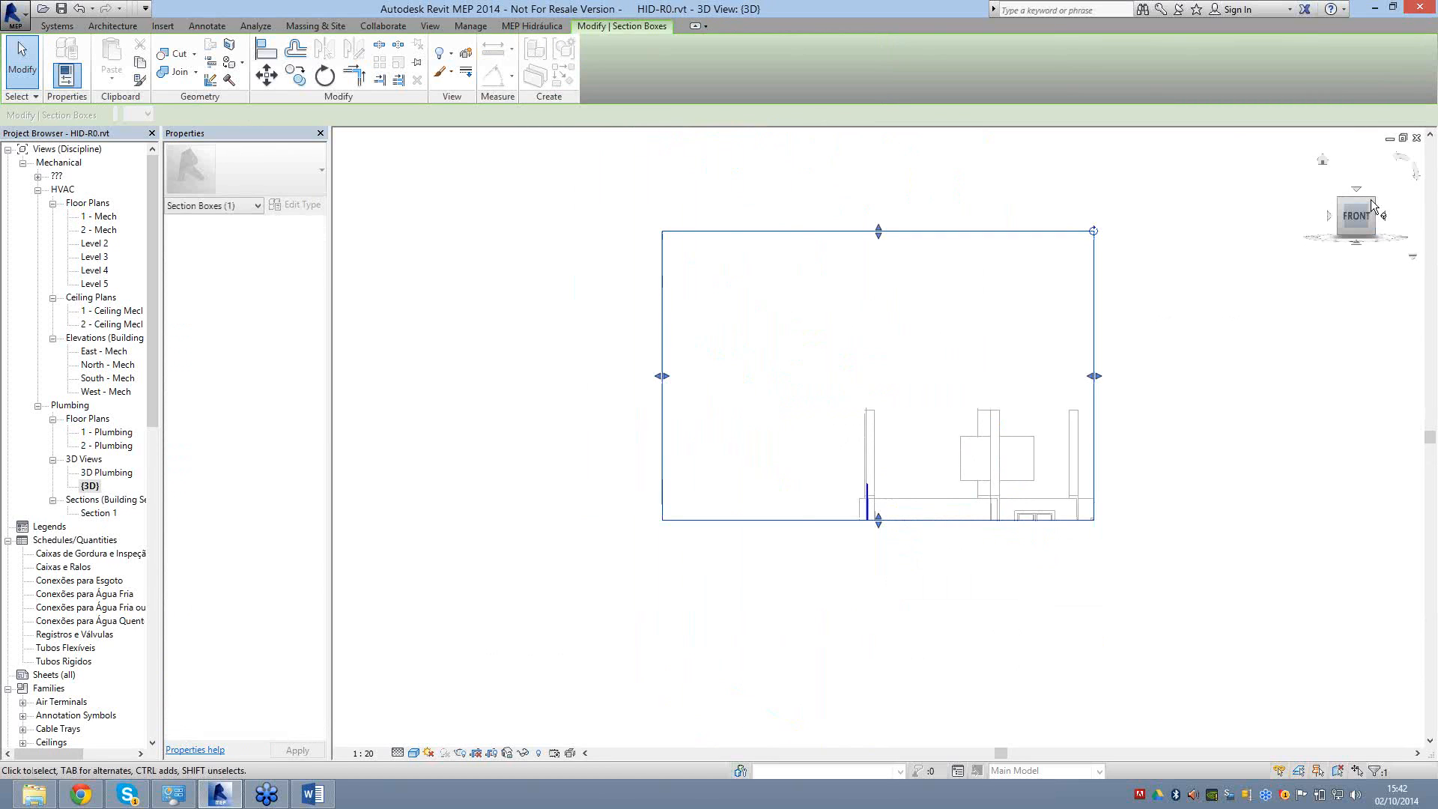
pyautogui.click(1372, 205)
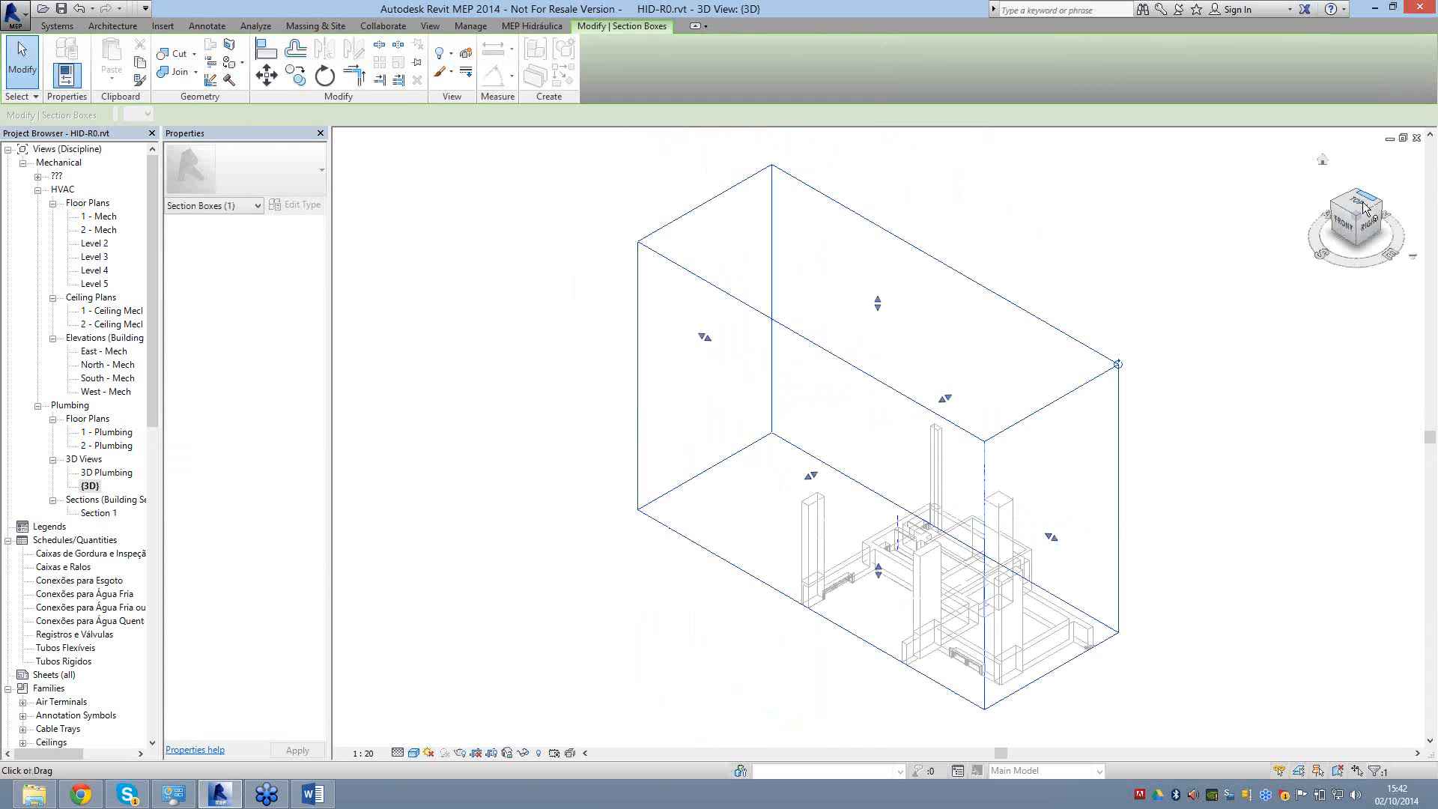
pyautogui.click(1362, 204)
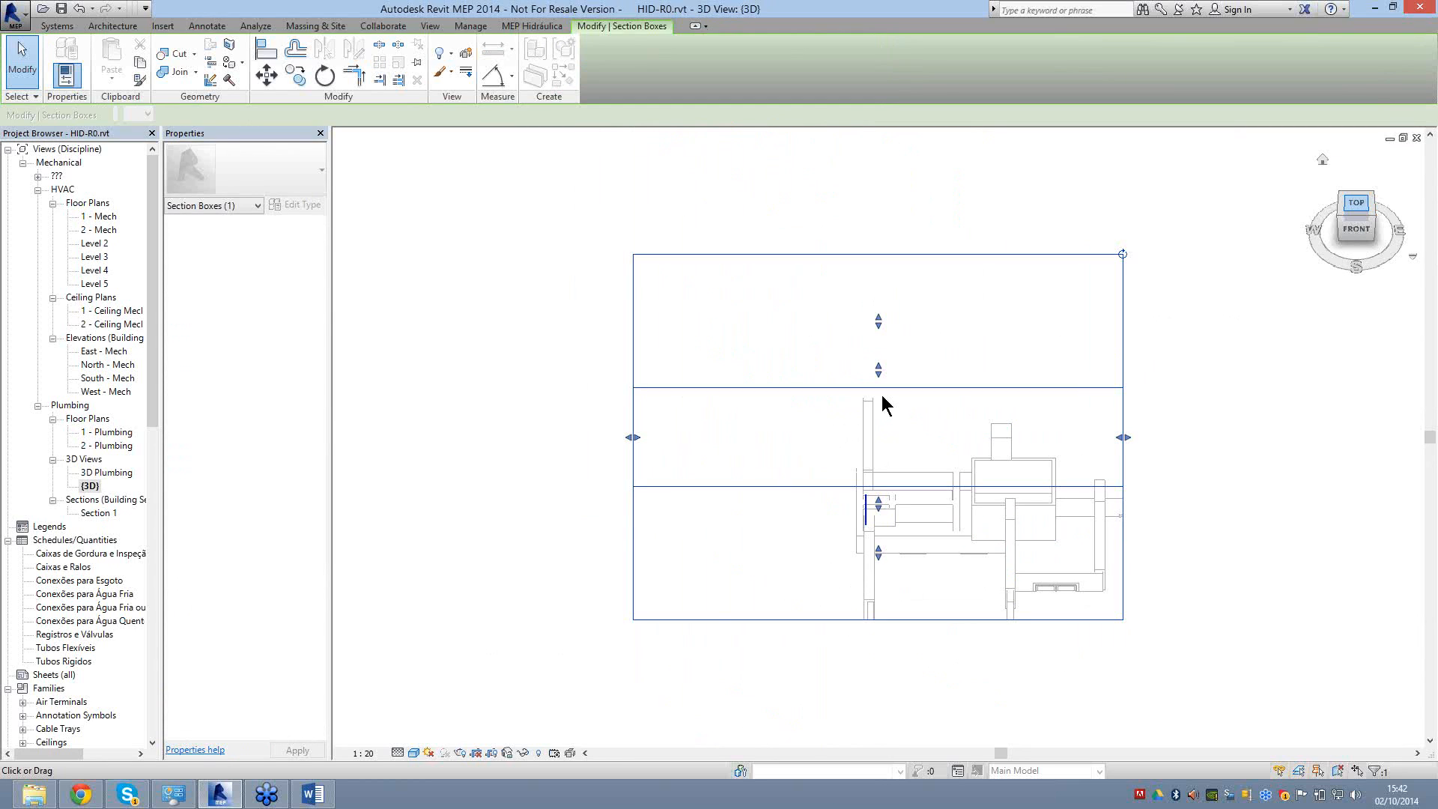
pyautogui.scroll(5, 881, 394)
pyautogui.scroll(5, 785, 409)
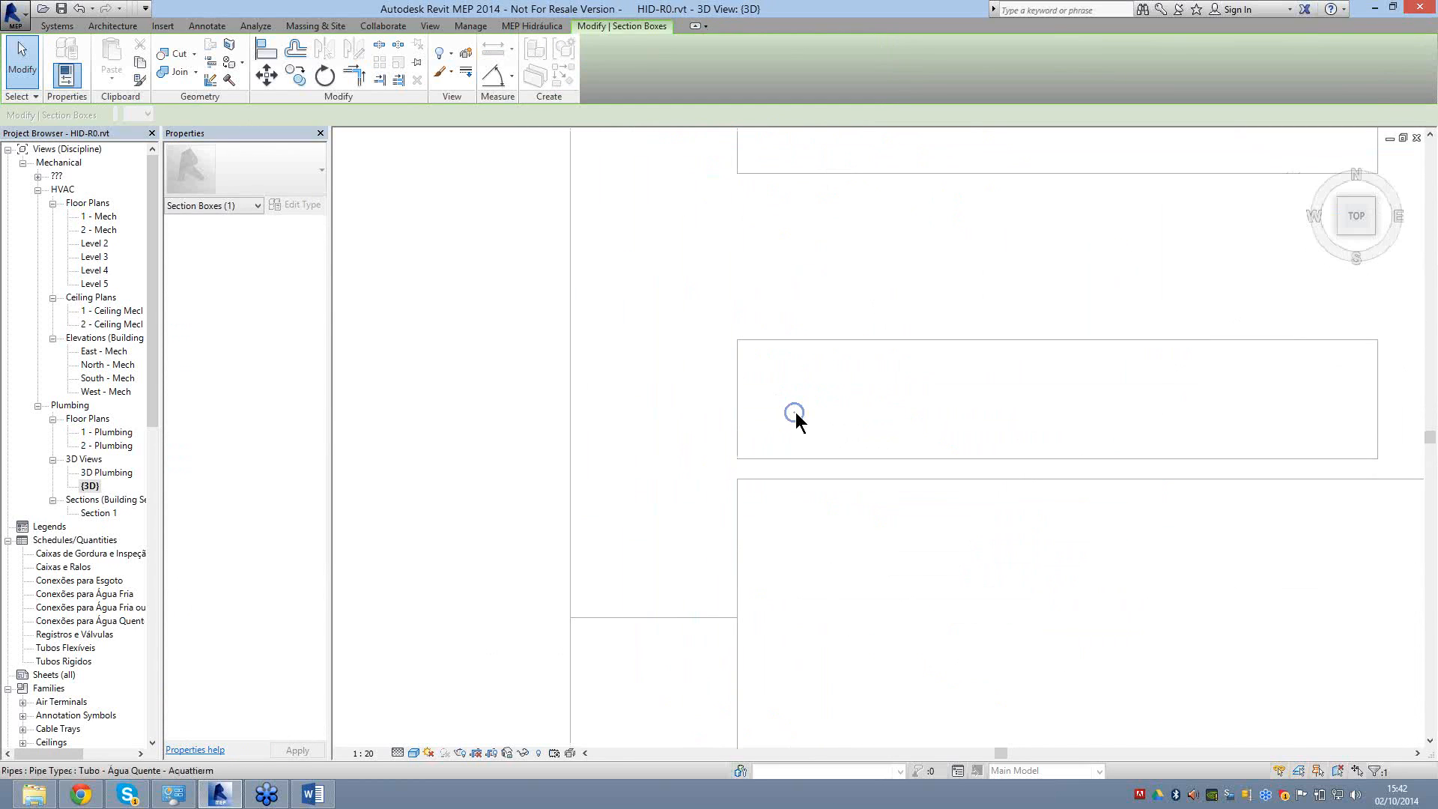
pyautogui.rightClick(795, 413)
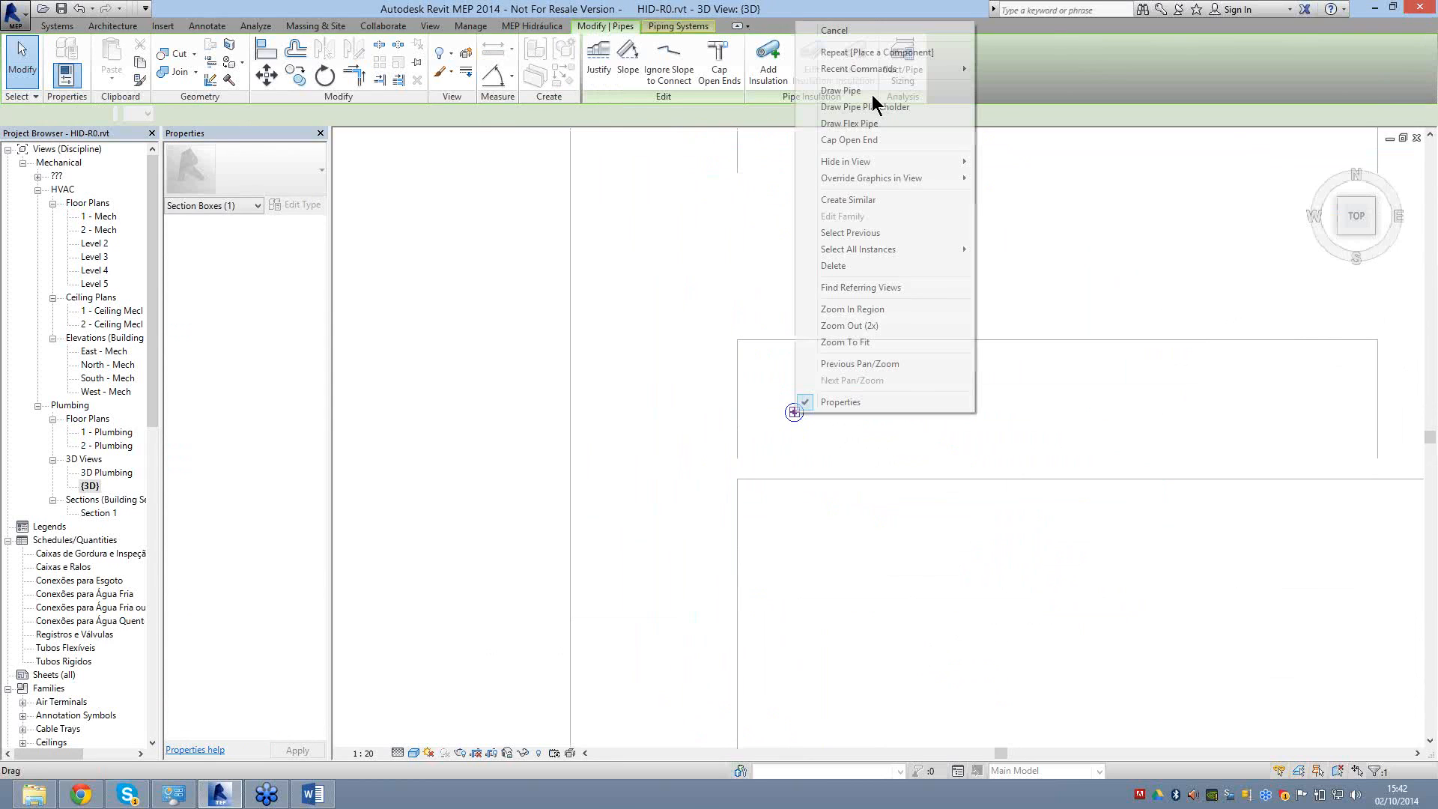
pyautogui.click(871, 93)
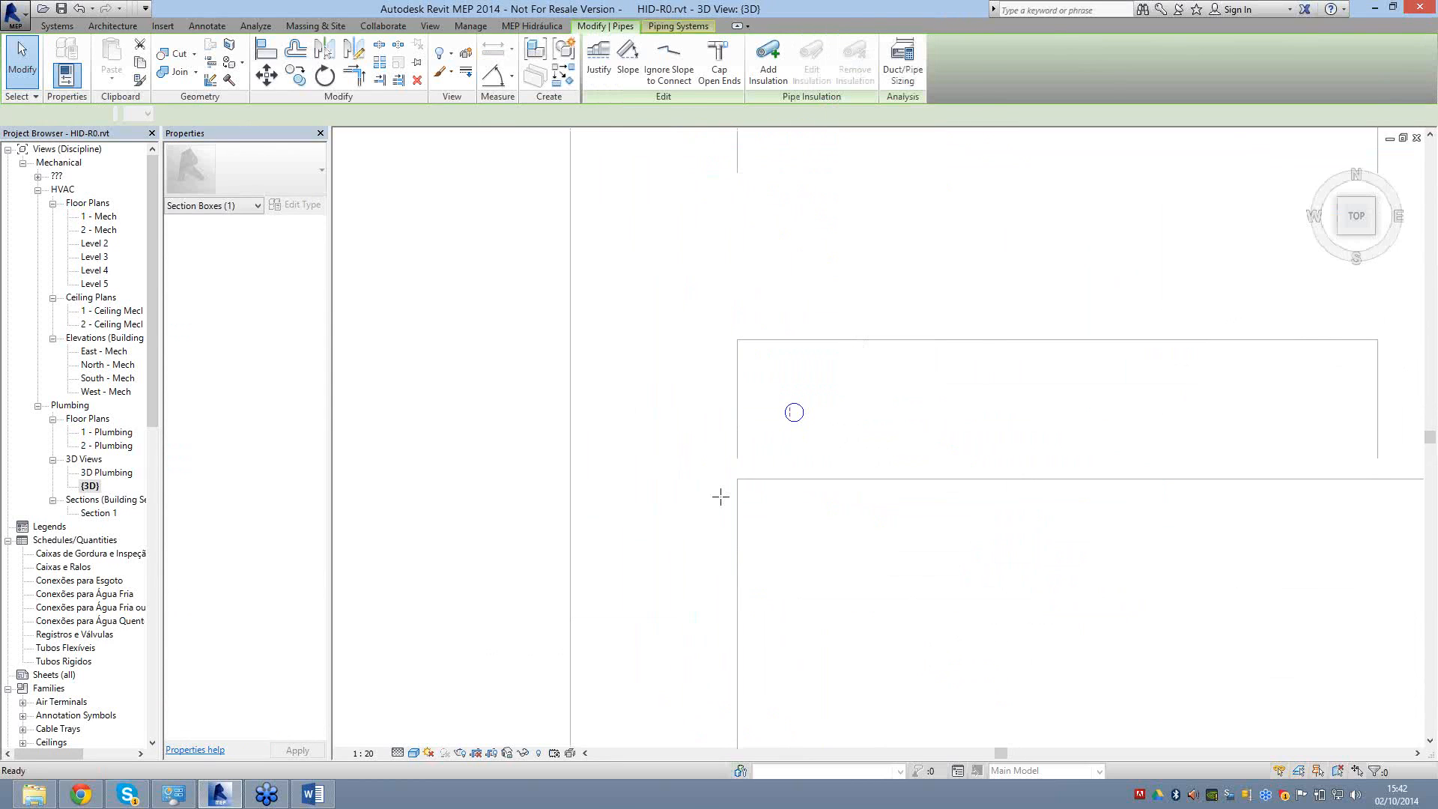
pyautogui.scroll(-5, 720, 497)
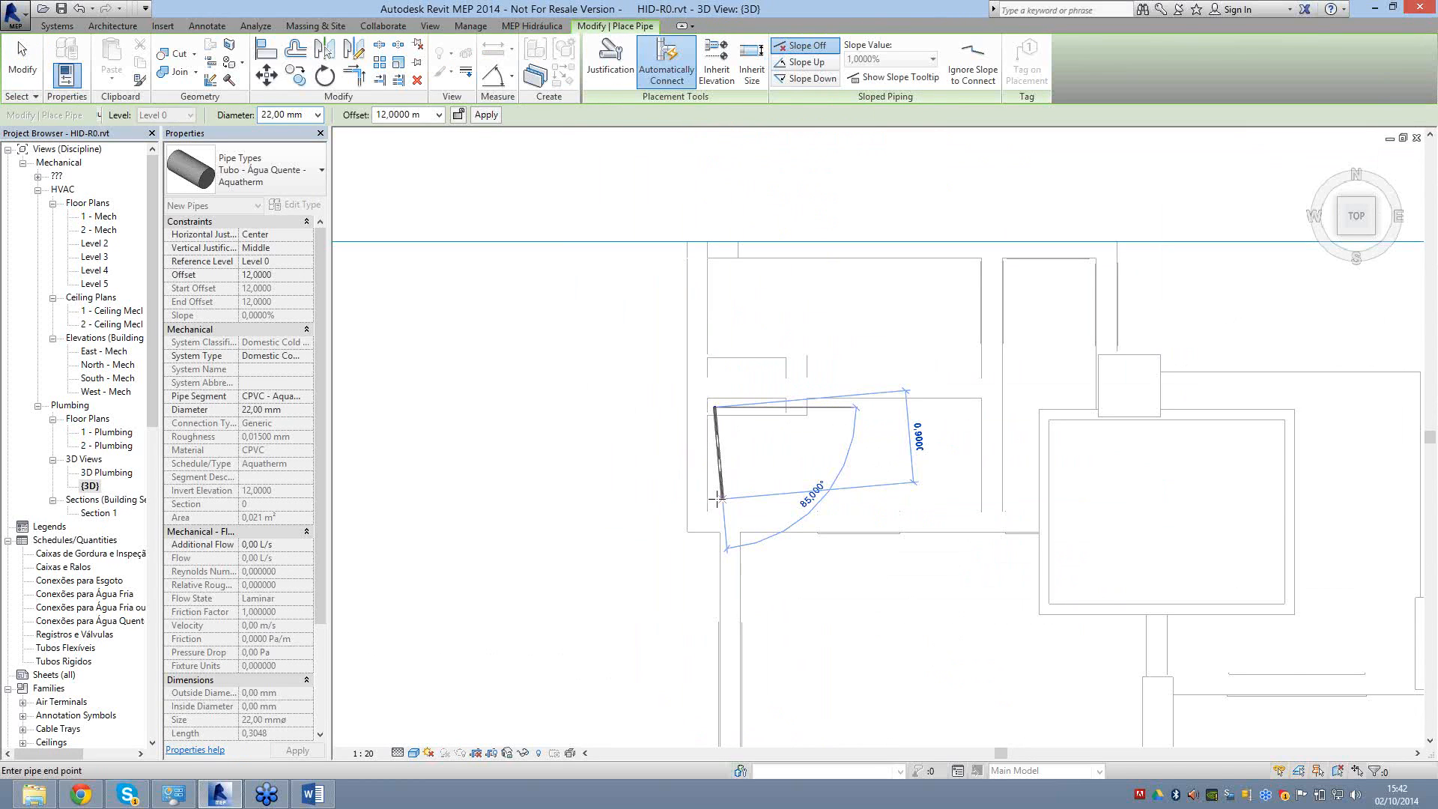
pyautogui.click(1049, 497)
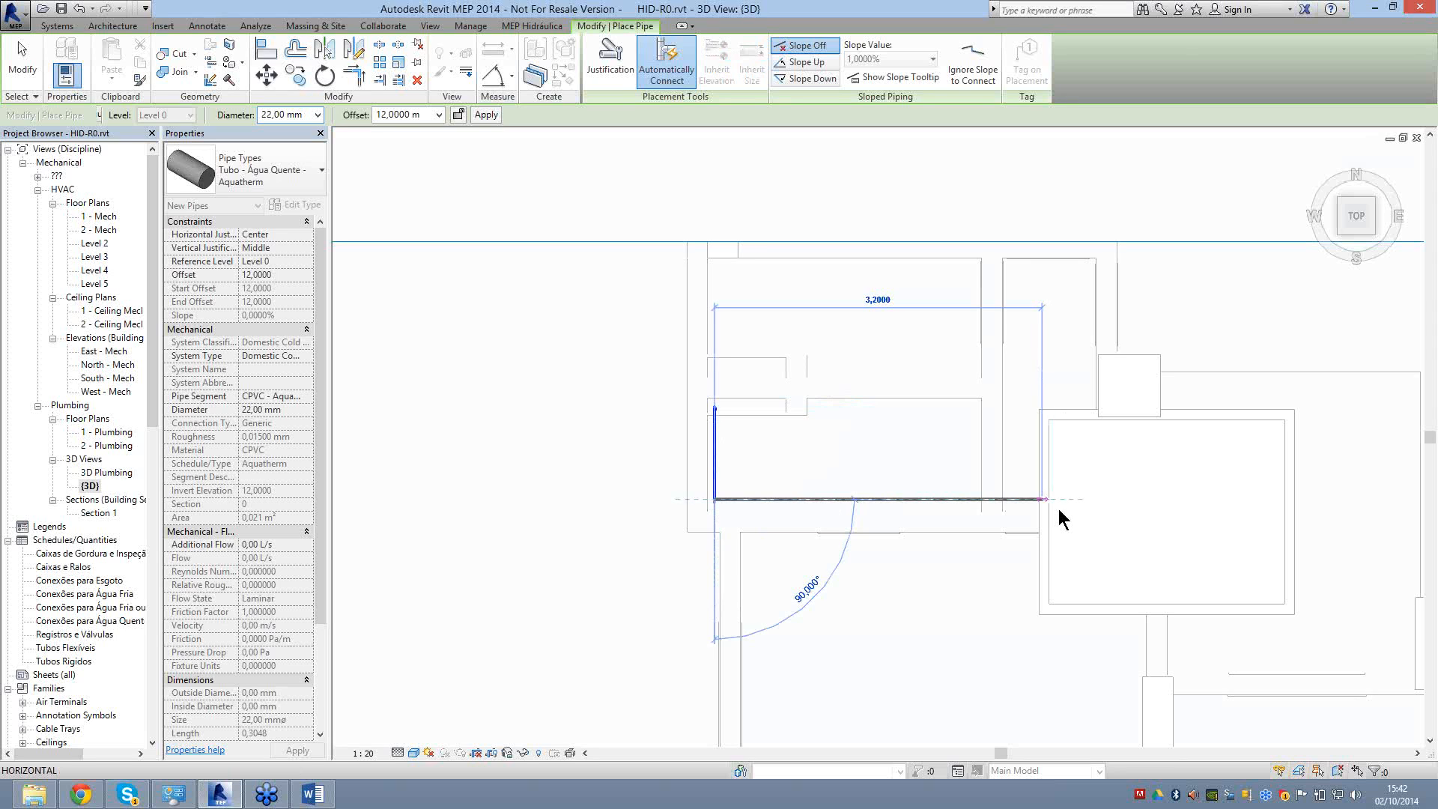
pyautogui.press('Escape')
pyautogui.press('Escape')
# Shorten the new horizontal pipe so its free end stops just outside the upper reservoir's wall.
pyautogui.scroll(4, 1058, 509)
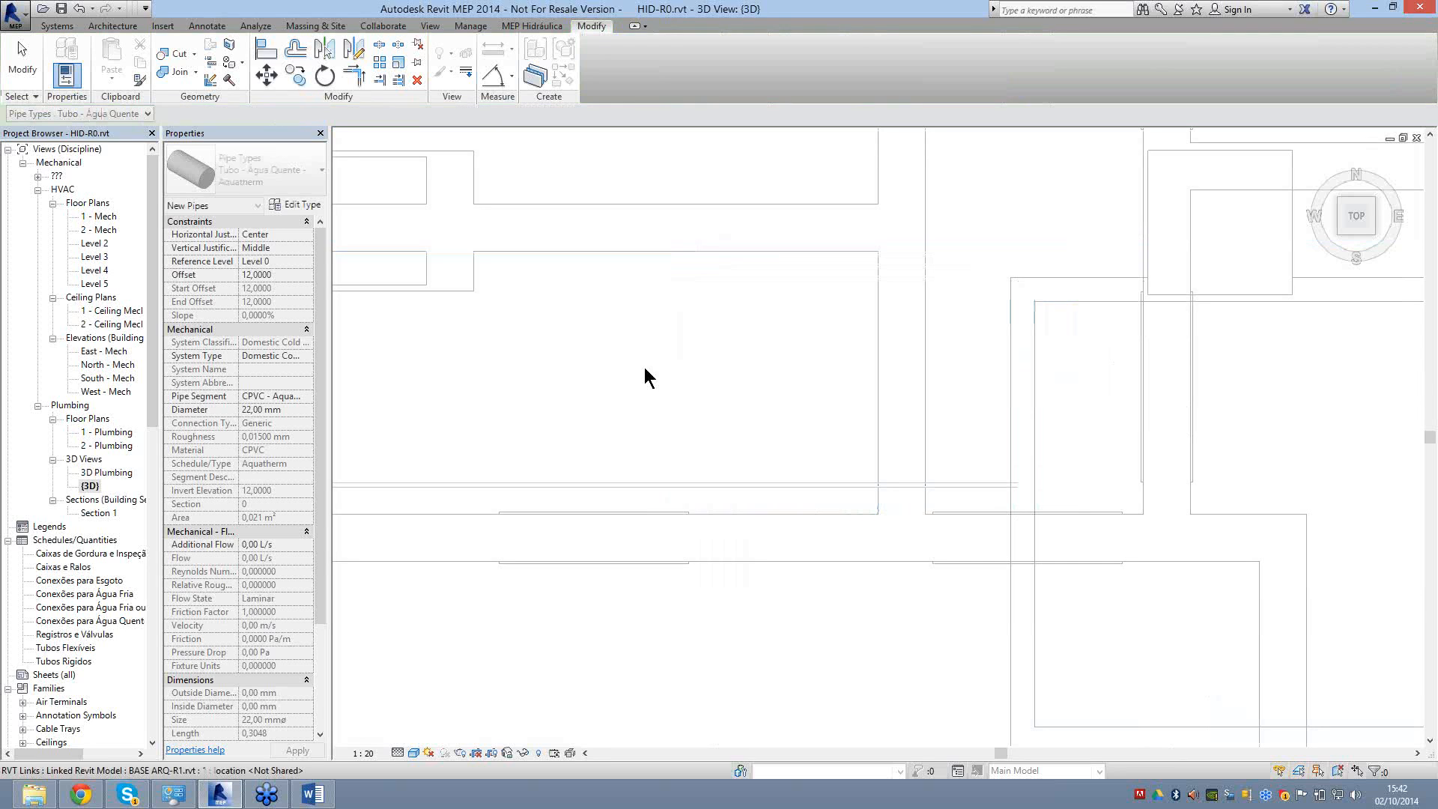
pyautogui.scroll(-3, 1005, 467)
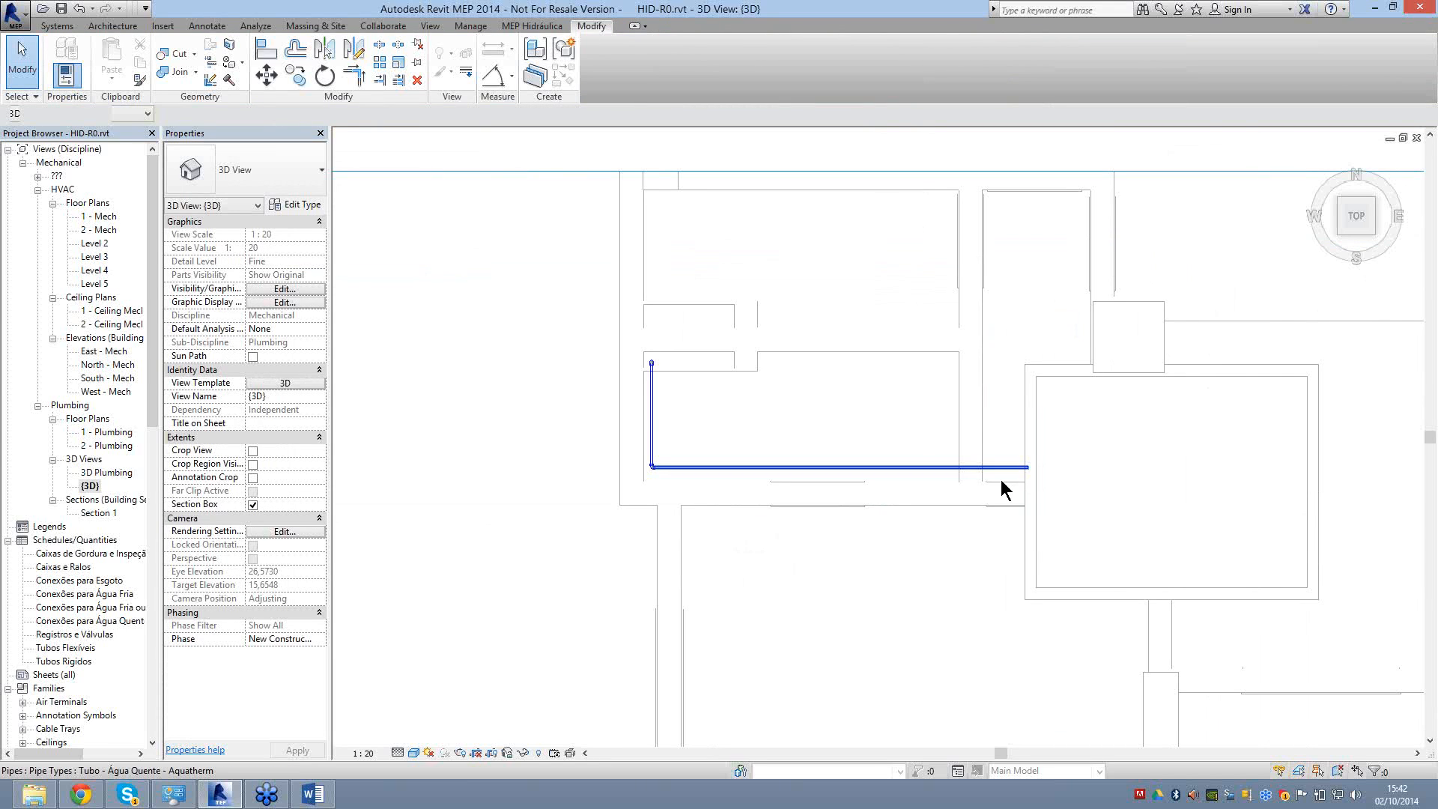
pyautogui.click(1001, 481)
pyautogui.scroll(2, 1001, 481)
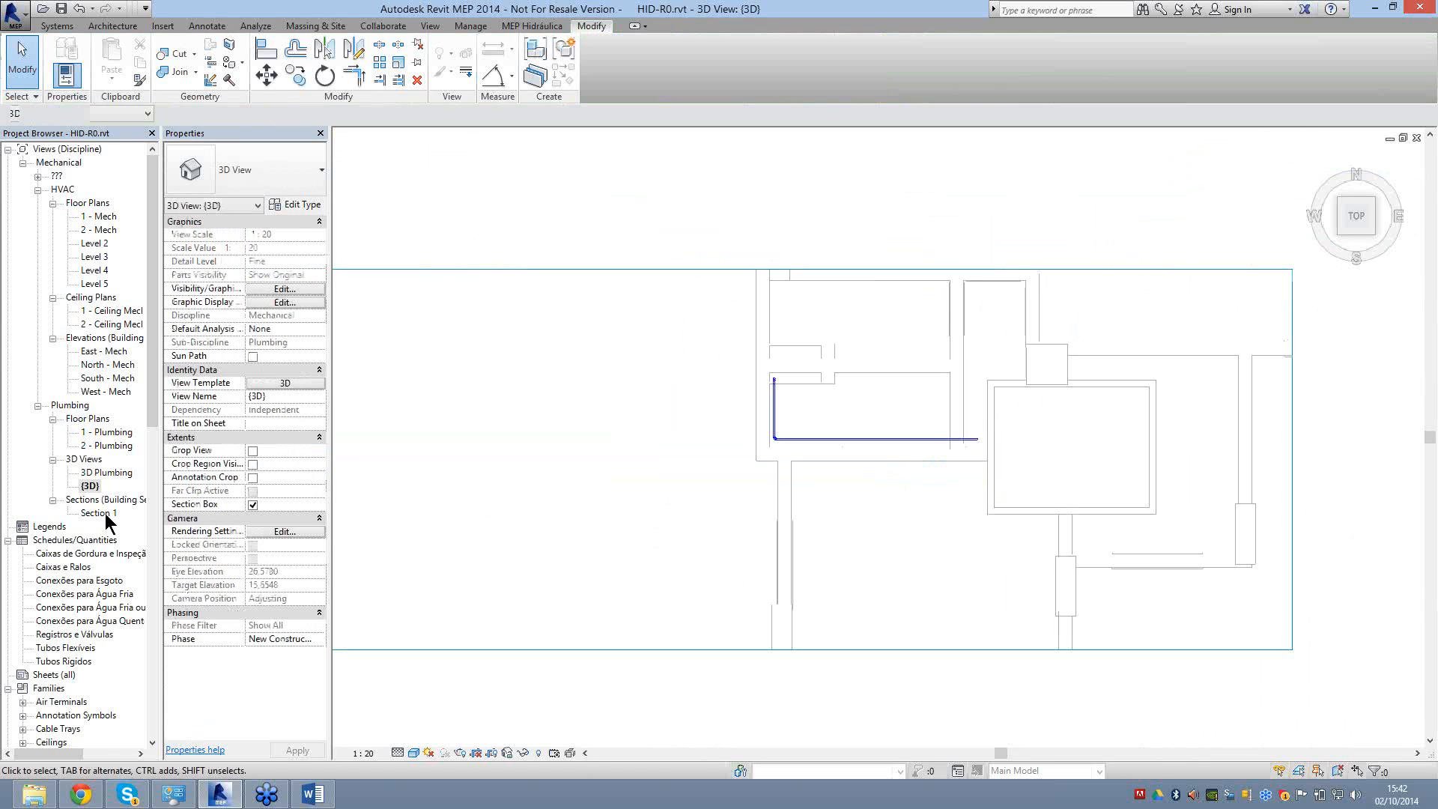
# Move the Section 1 line in the 1 - Plumbing plan south of the bathrooms to include the new pipe run, and return to Section 1.
pyautogui.doubleClick(105, 513)
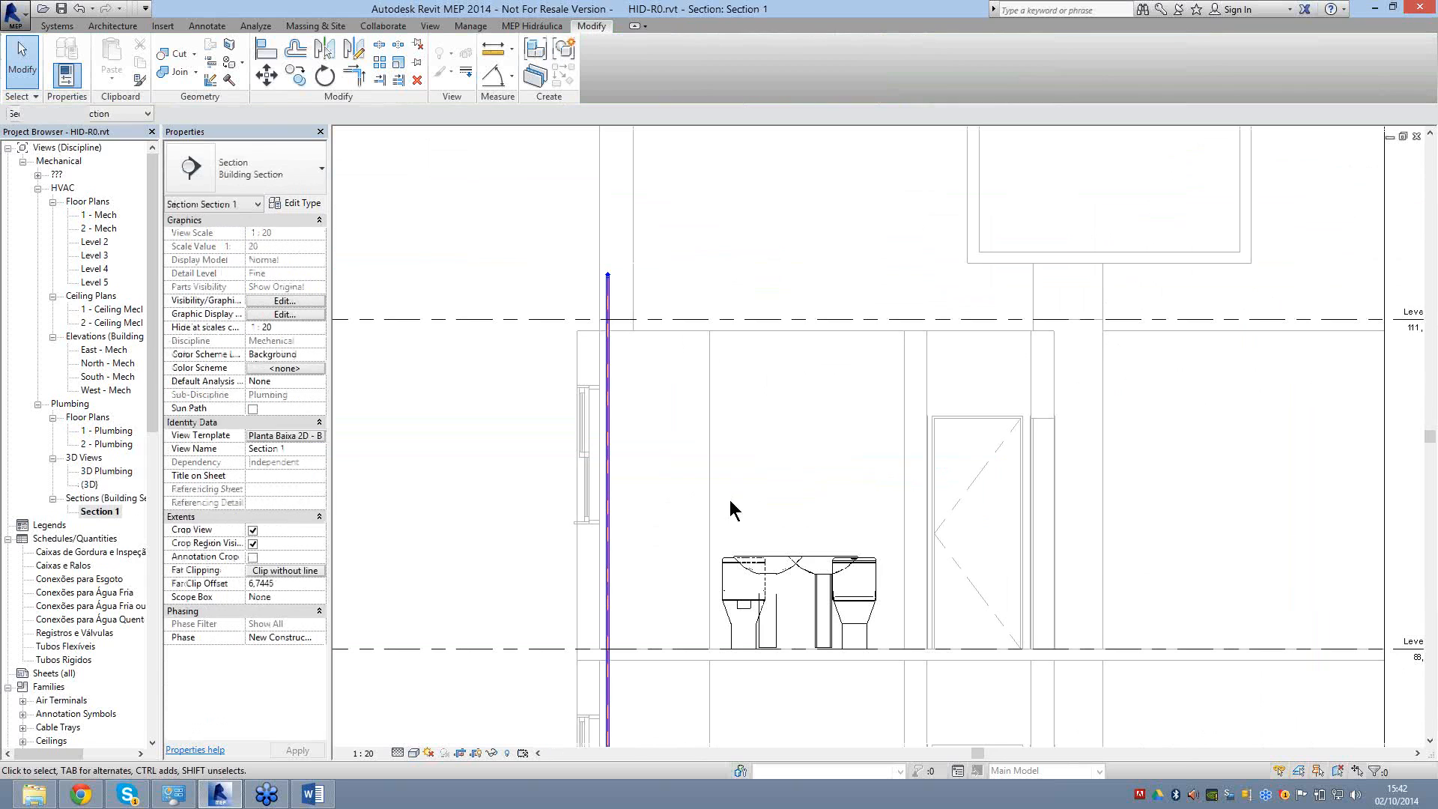
pyautogui.scroll(-3, 839, 382)
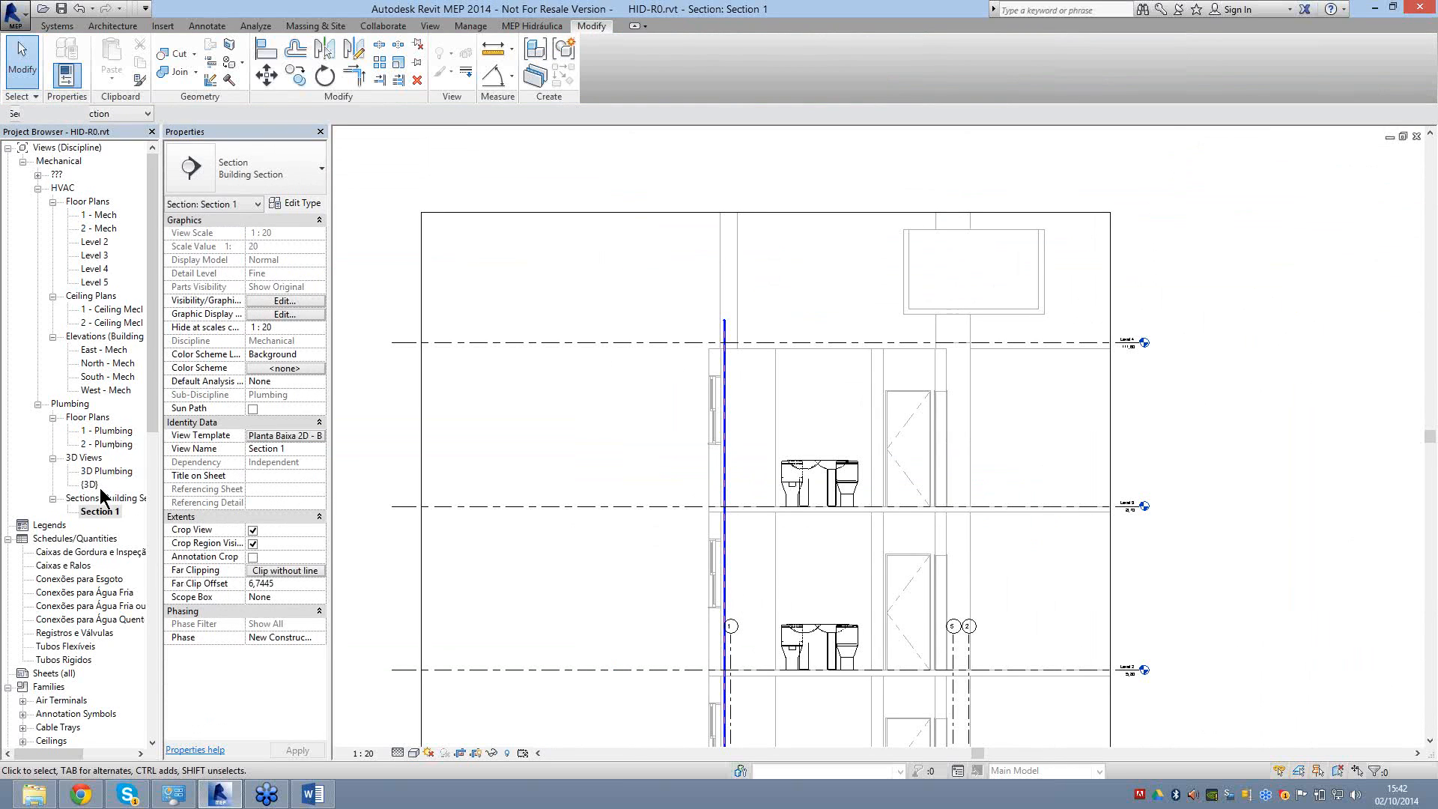
pyautogui.doubleClick(110, 430)
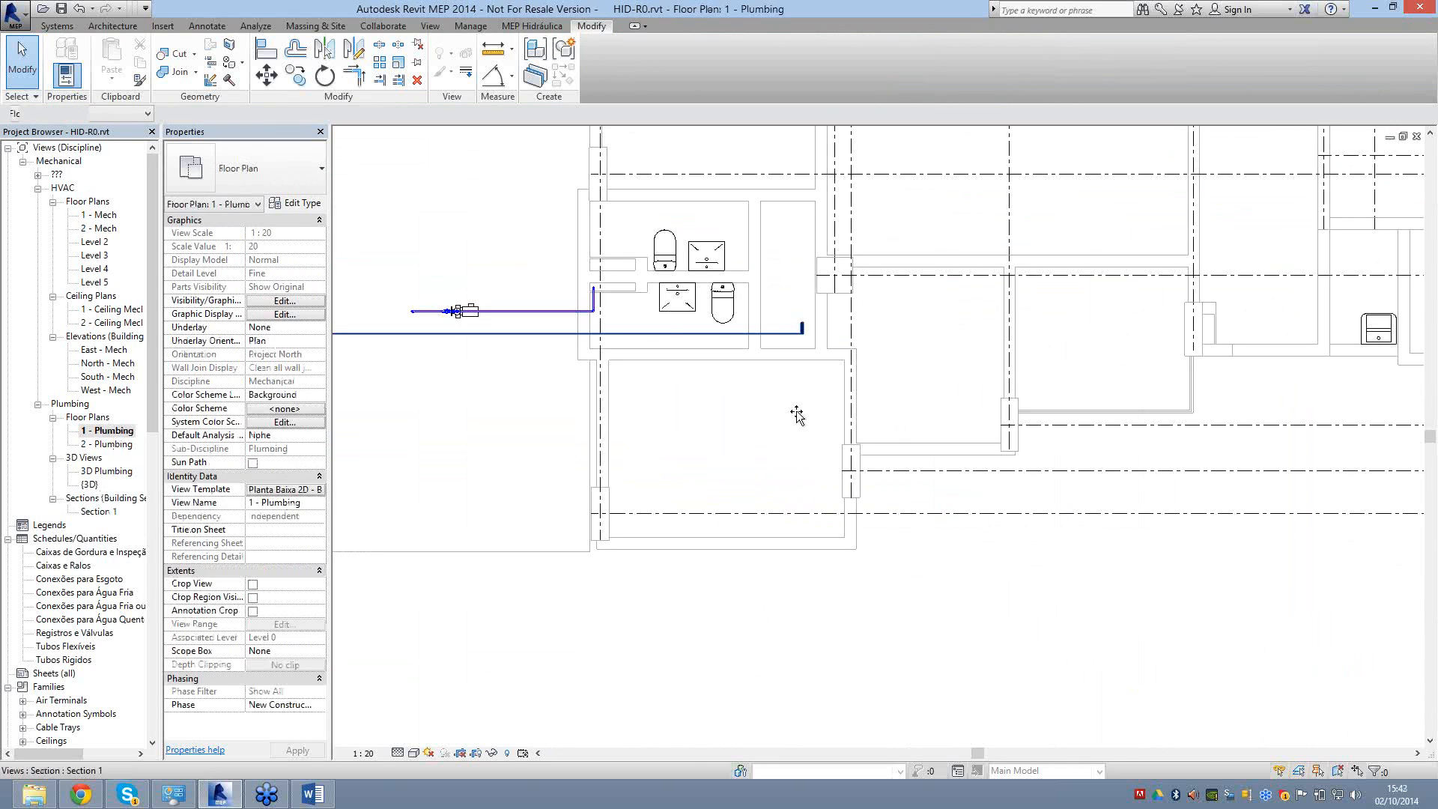
pyautogui.click(796, 414)
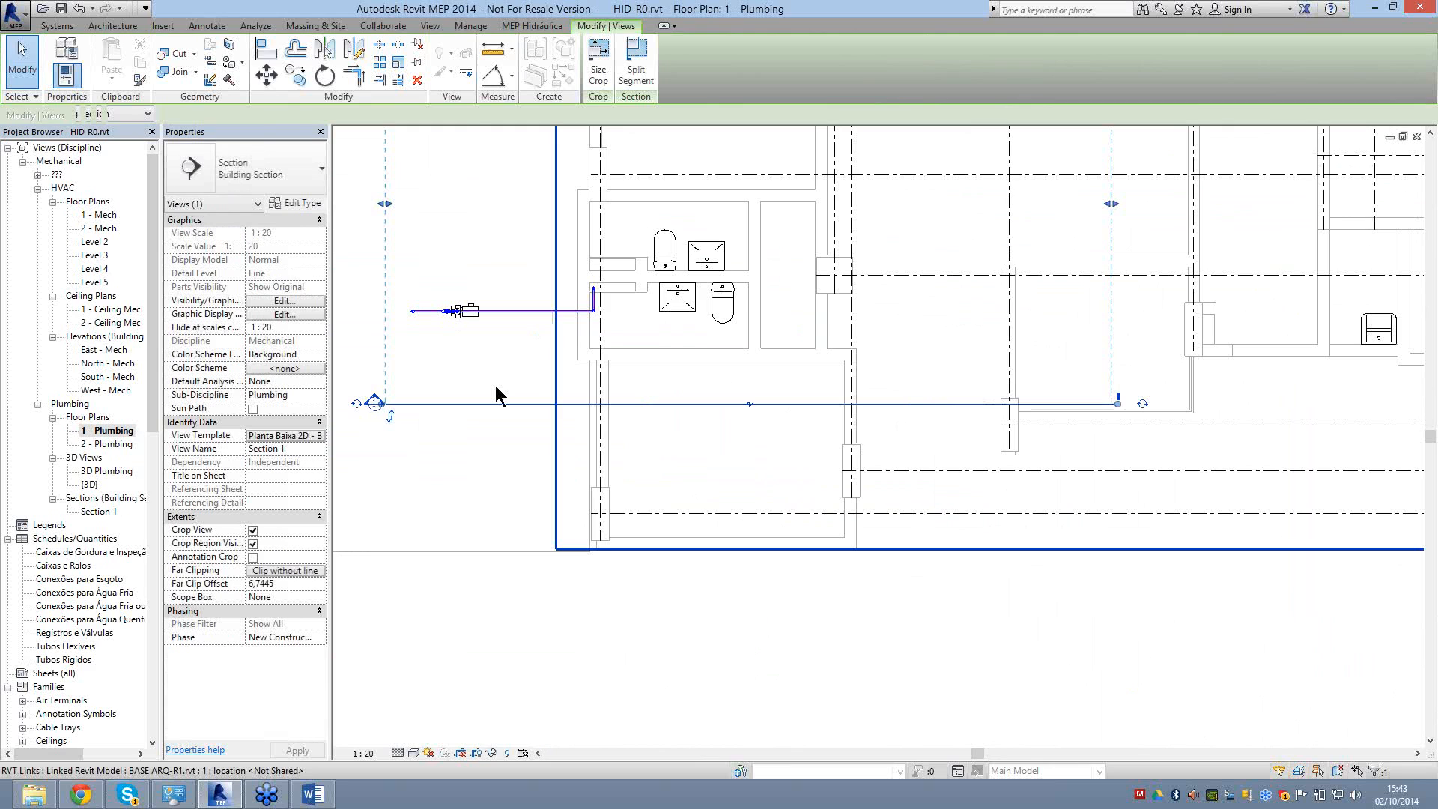
pyautogui.press('Escape')
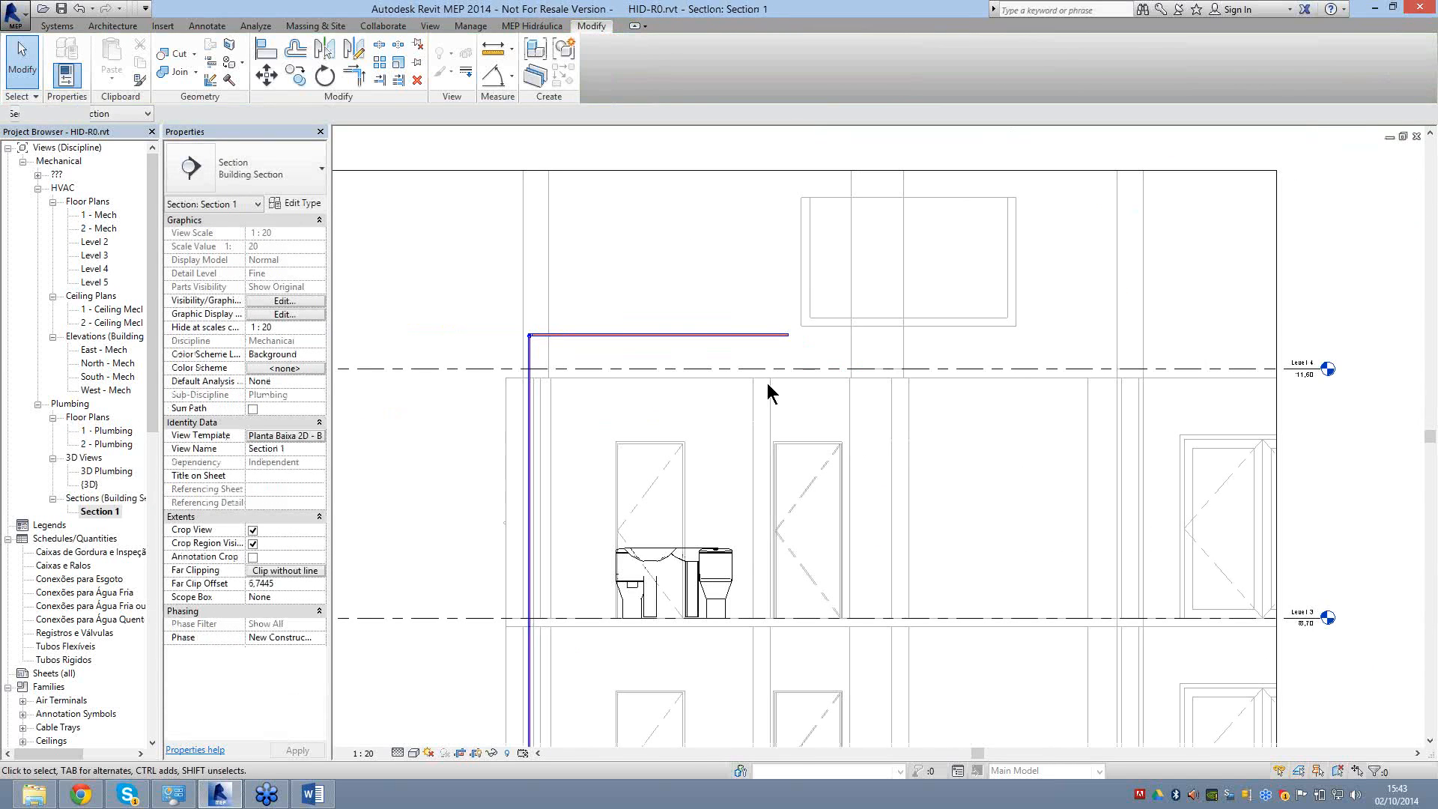
# Continue the 22 mm pipe from the horizontal run's end up to about 13.32 m offset and into the upper reservoir's side.
pyautogui.scroll(2, 767, 383)
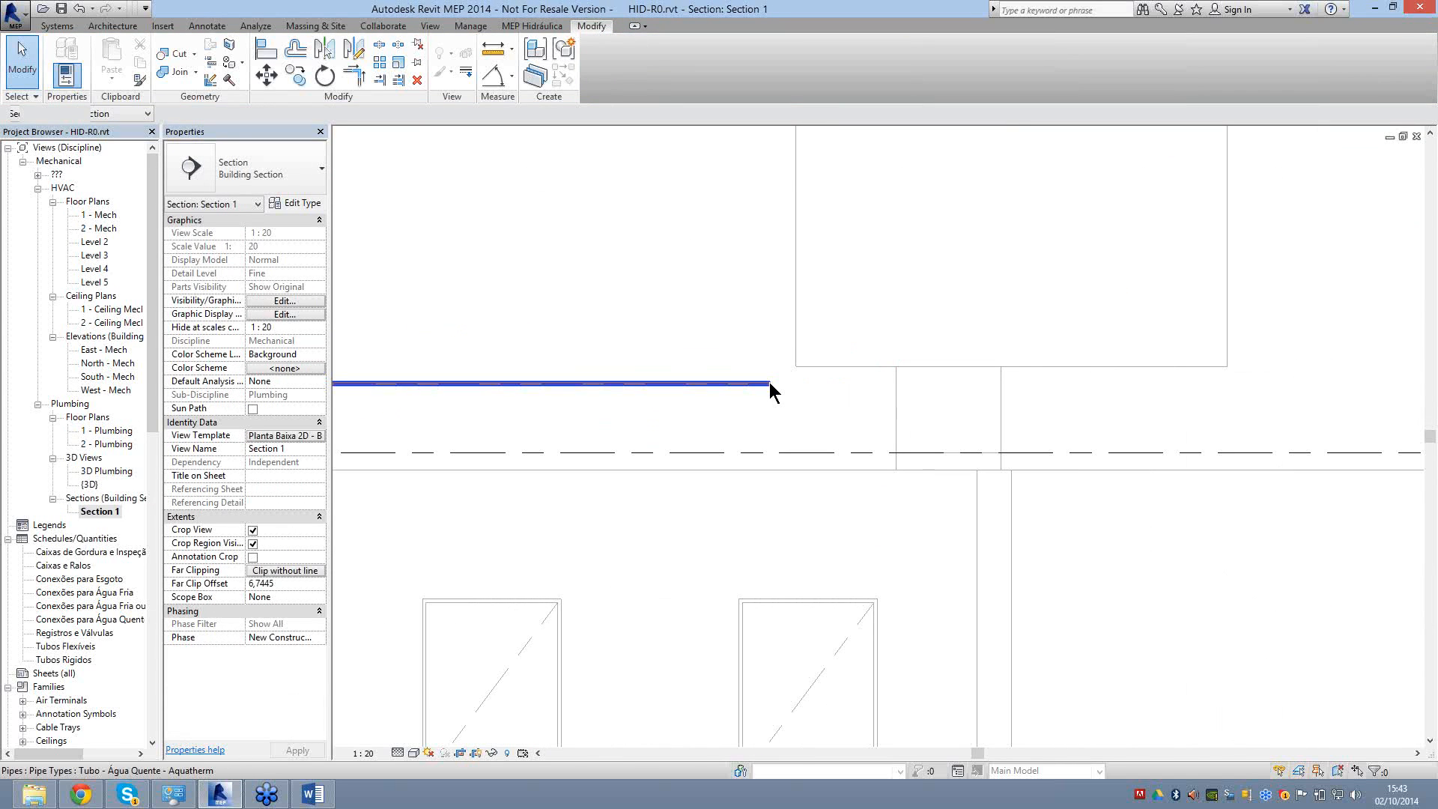
pyautogui.scroll(2, 769, 383)
pyautogui.rightClick(770, 383)
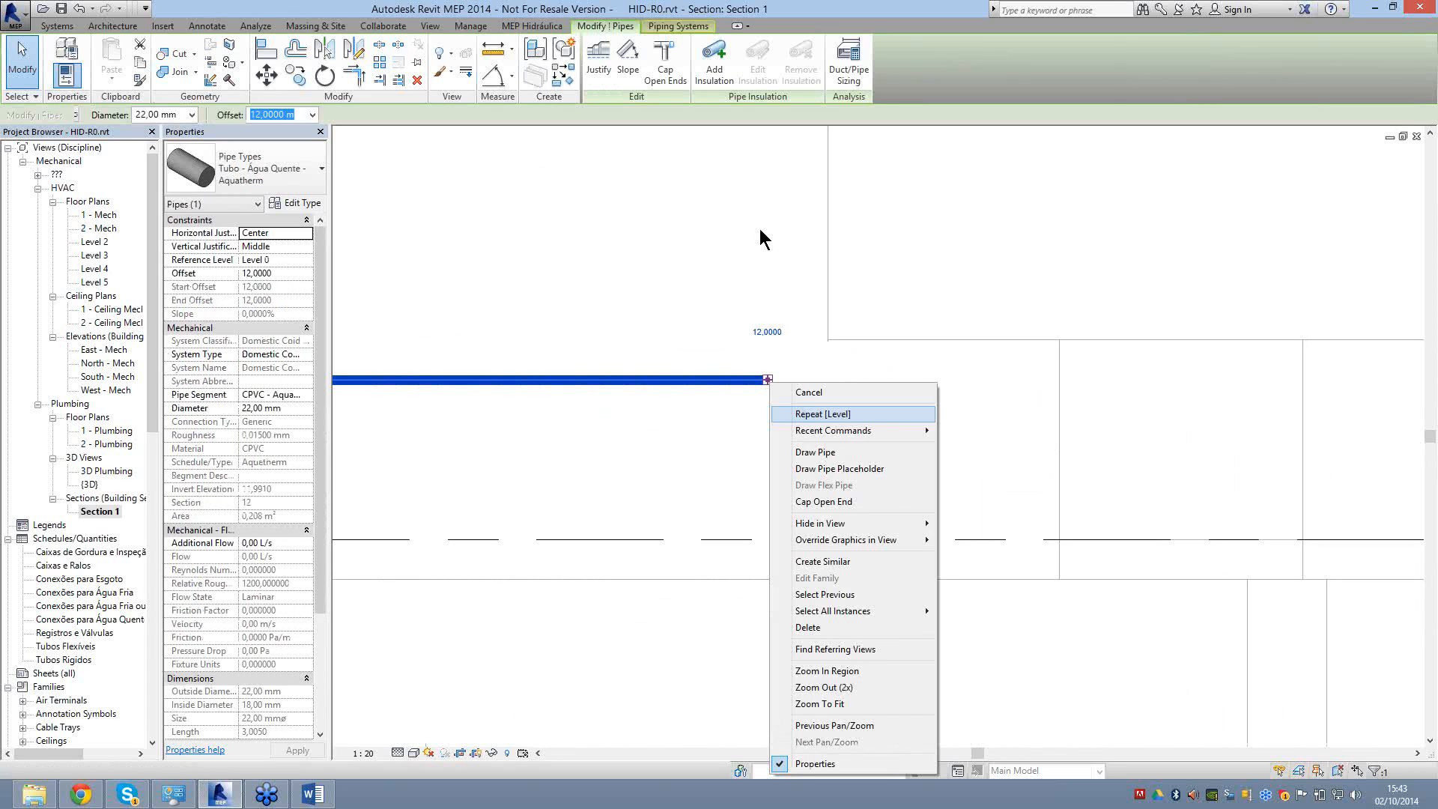
pyautogui.click(814, 452)
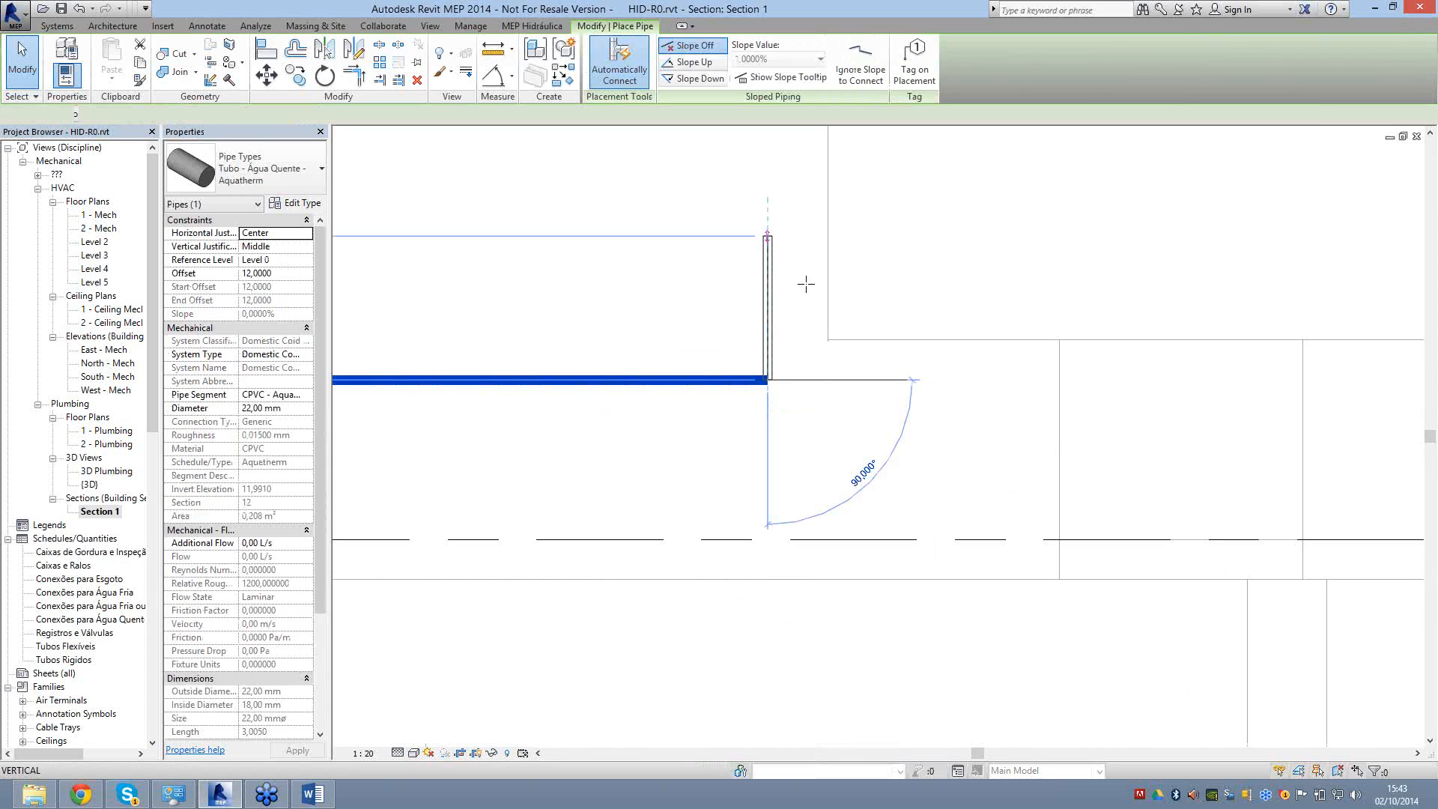
pyautogui.click(806, 283)
pyautogui.scroll(2, 823, 264)
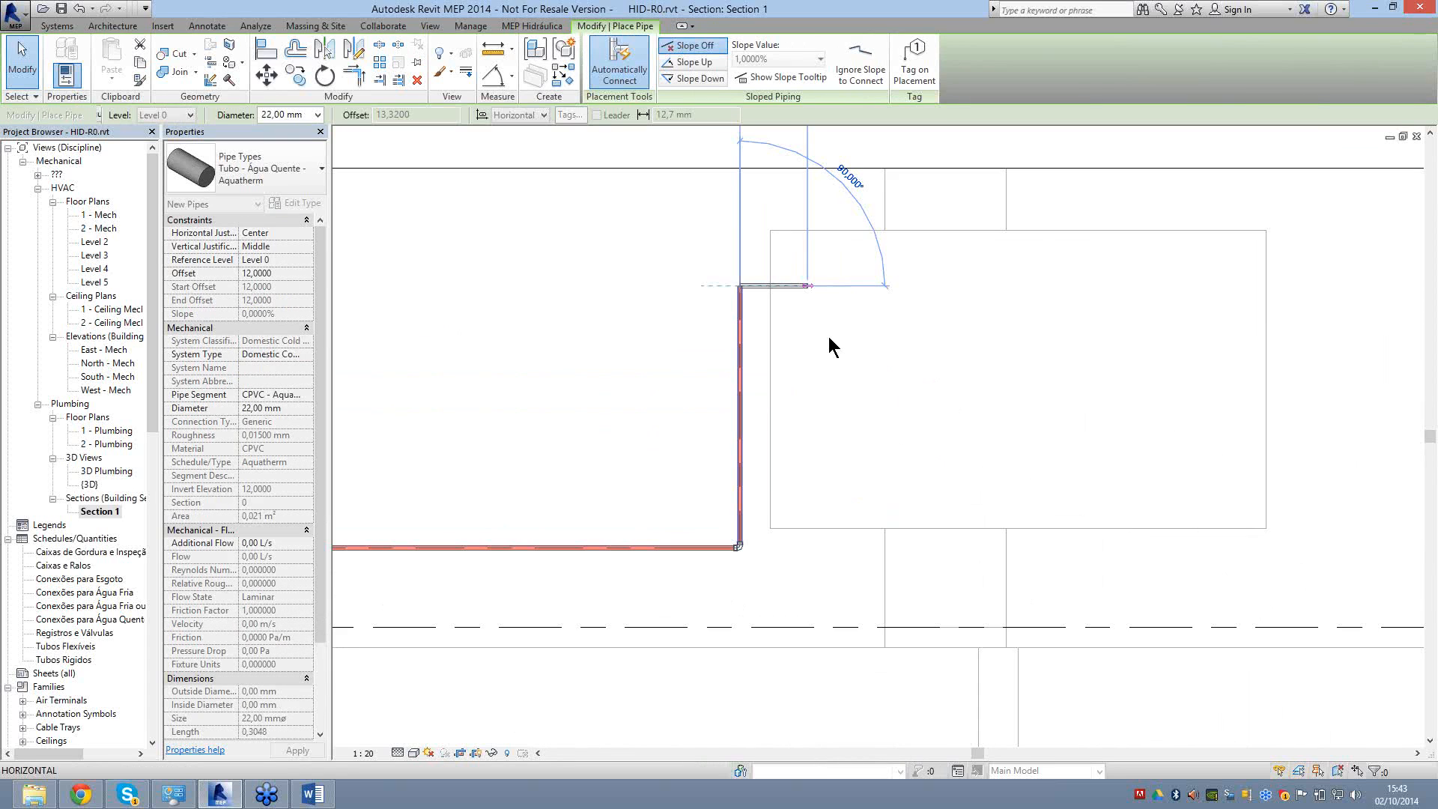
pyautogui.press('Escape')
pyautogui.press('Escape')
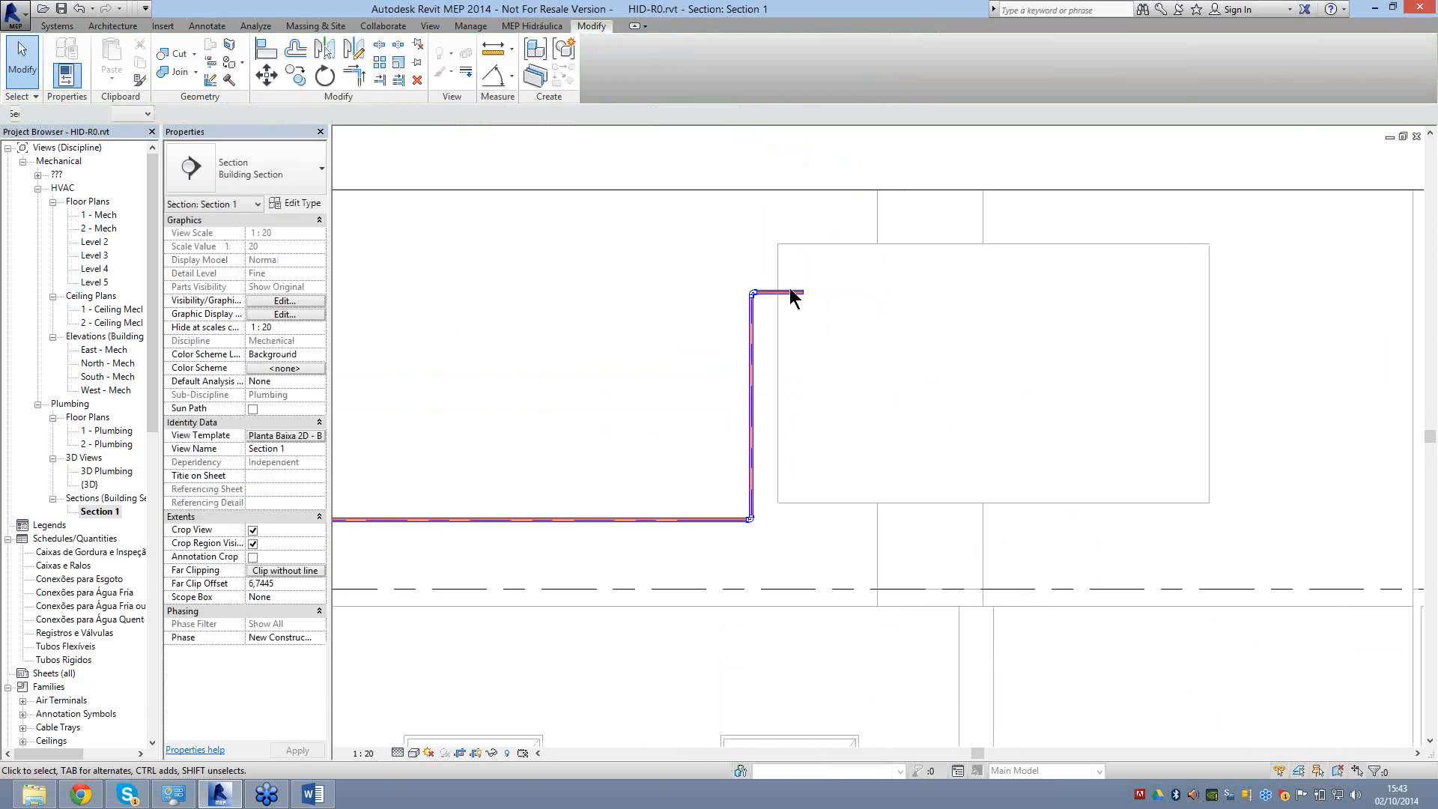
pyautogui.scroll(-2, 809, 316)
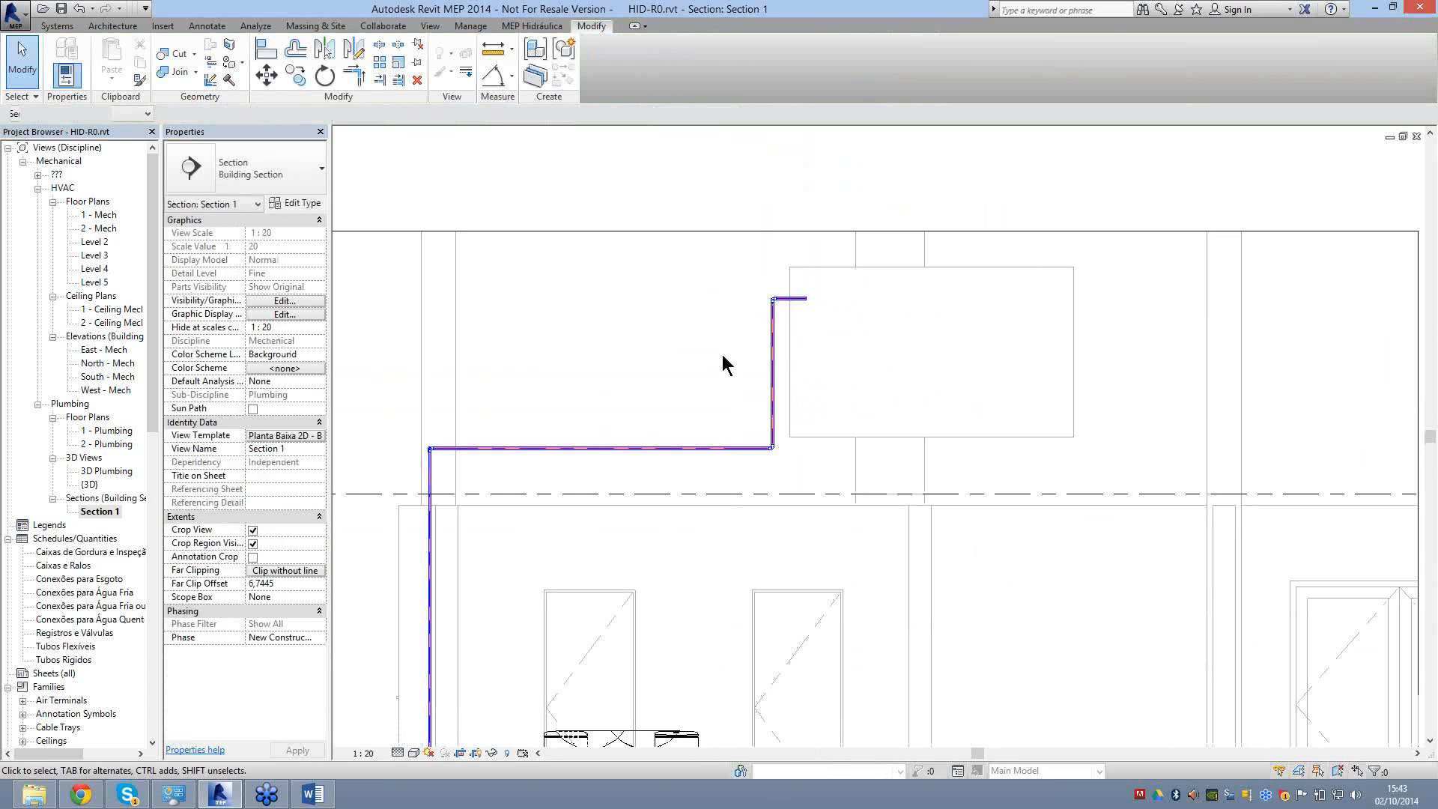
# Insert the Docol gate valve 10011000 from Registro de Gaveta ABNT into the vertical pipe just below the reservoir inlet elbow.
pyautogui.scroll(3, 677, 339)
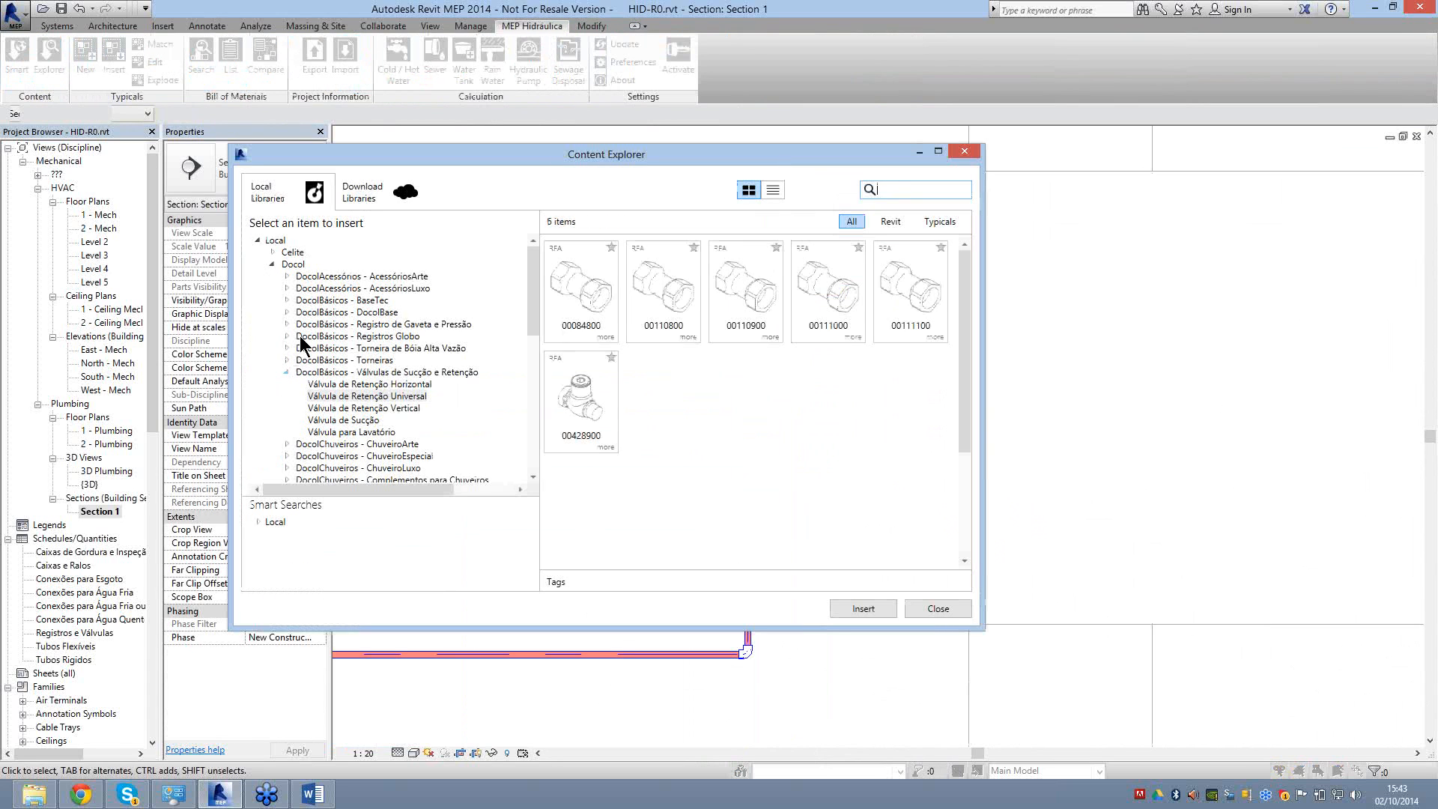
pyautogui.click(286, 372)
pyautogui.click(286, 323)
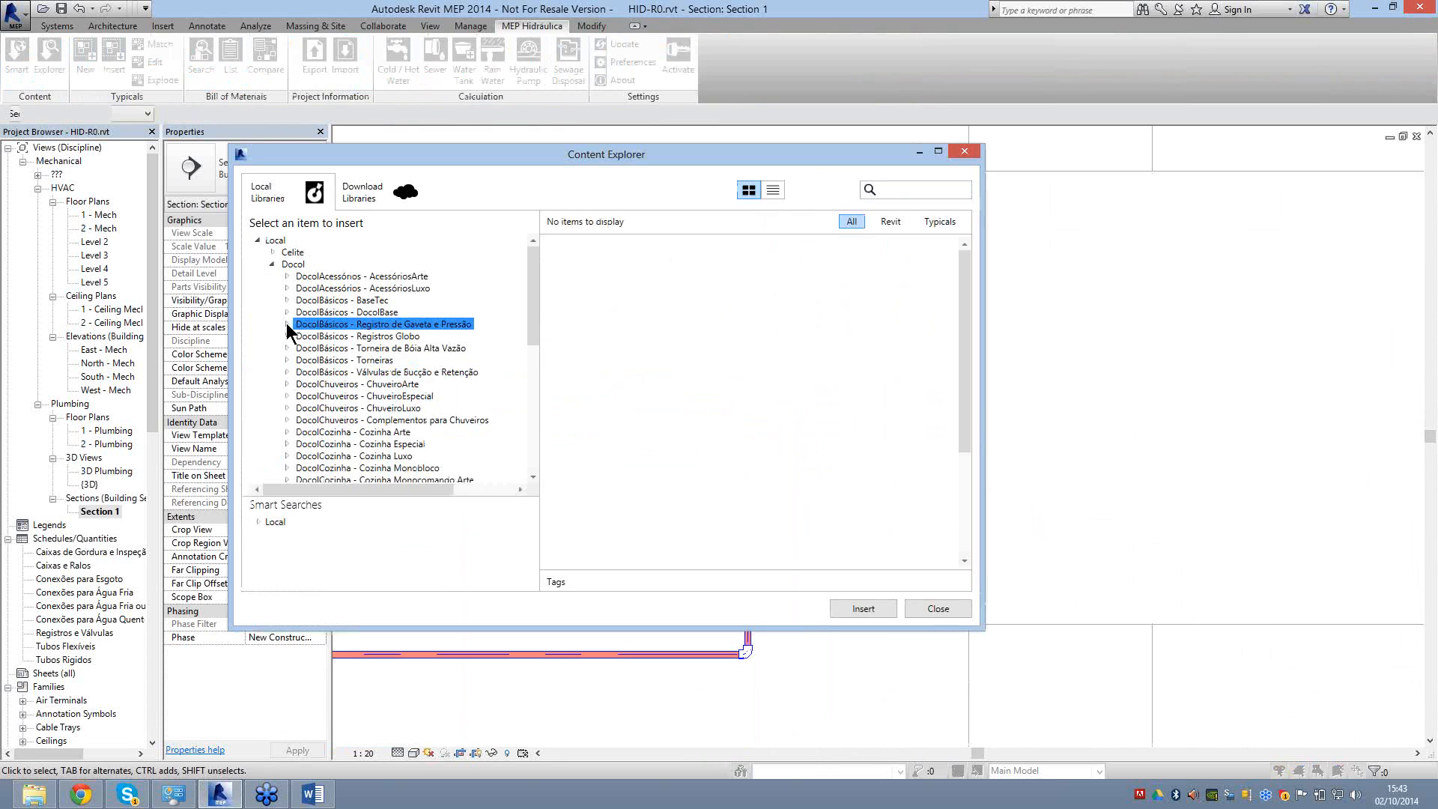
pyautogui.click(287, 324)
pyautogui.click(357, 347)
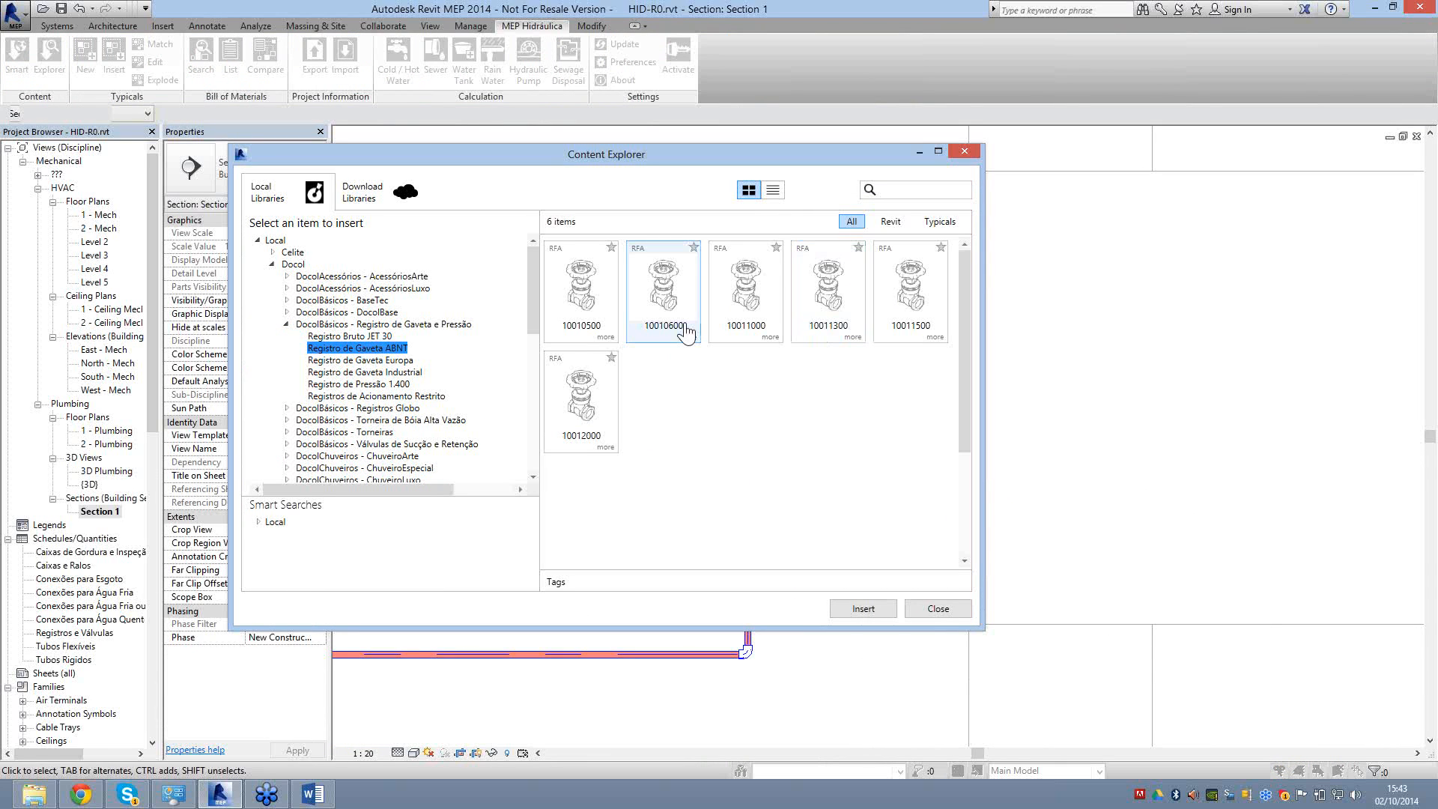
pyautogui.doubleClick(740, 307)
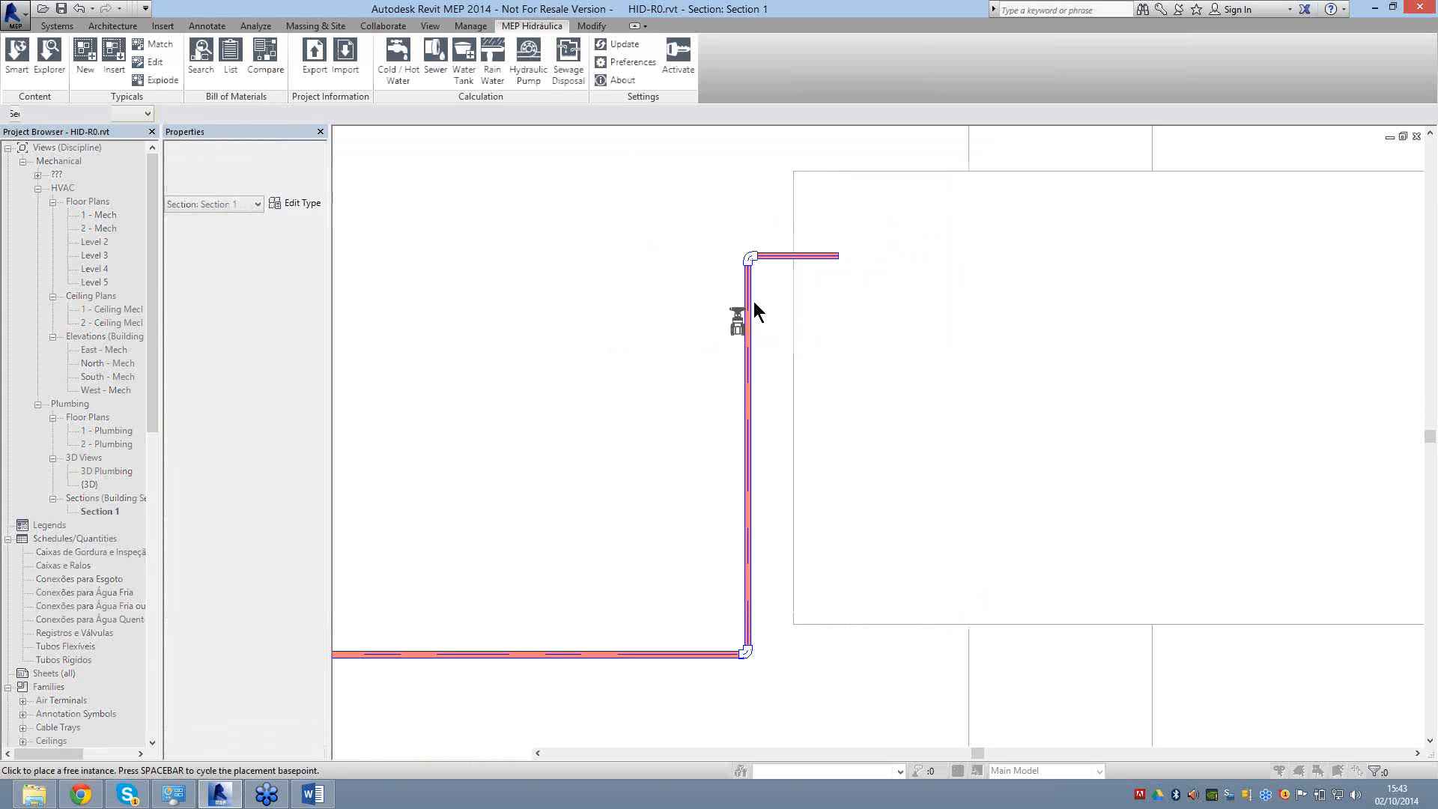
pyautogui.click(754, 300)
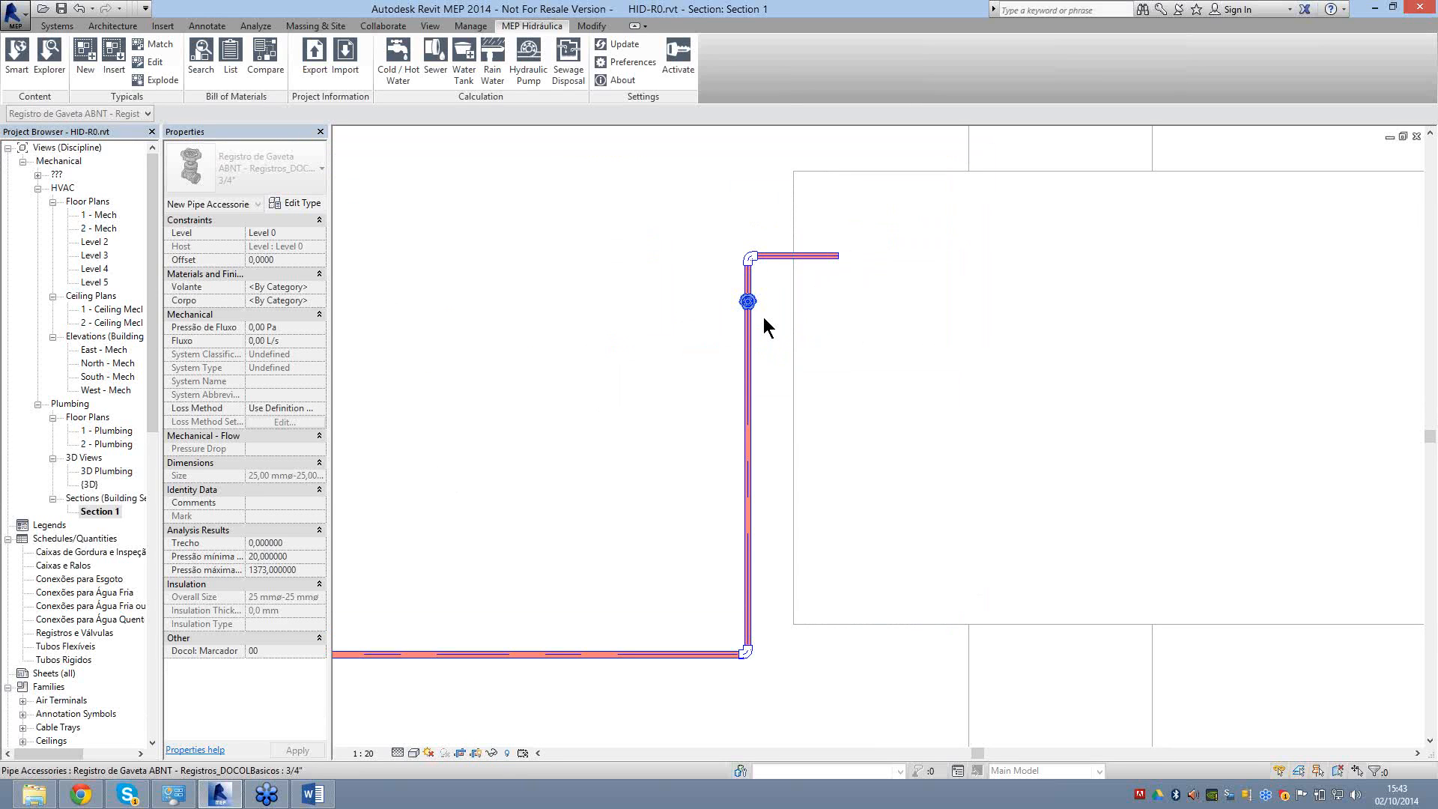
pyautogui.press('Escape')
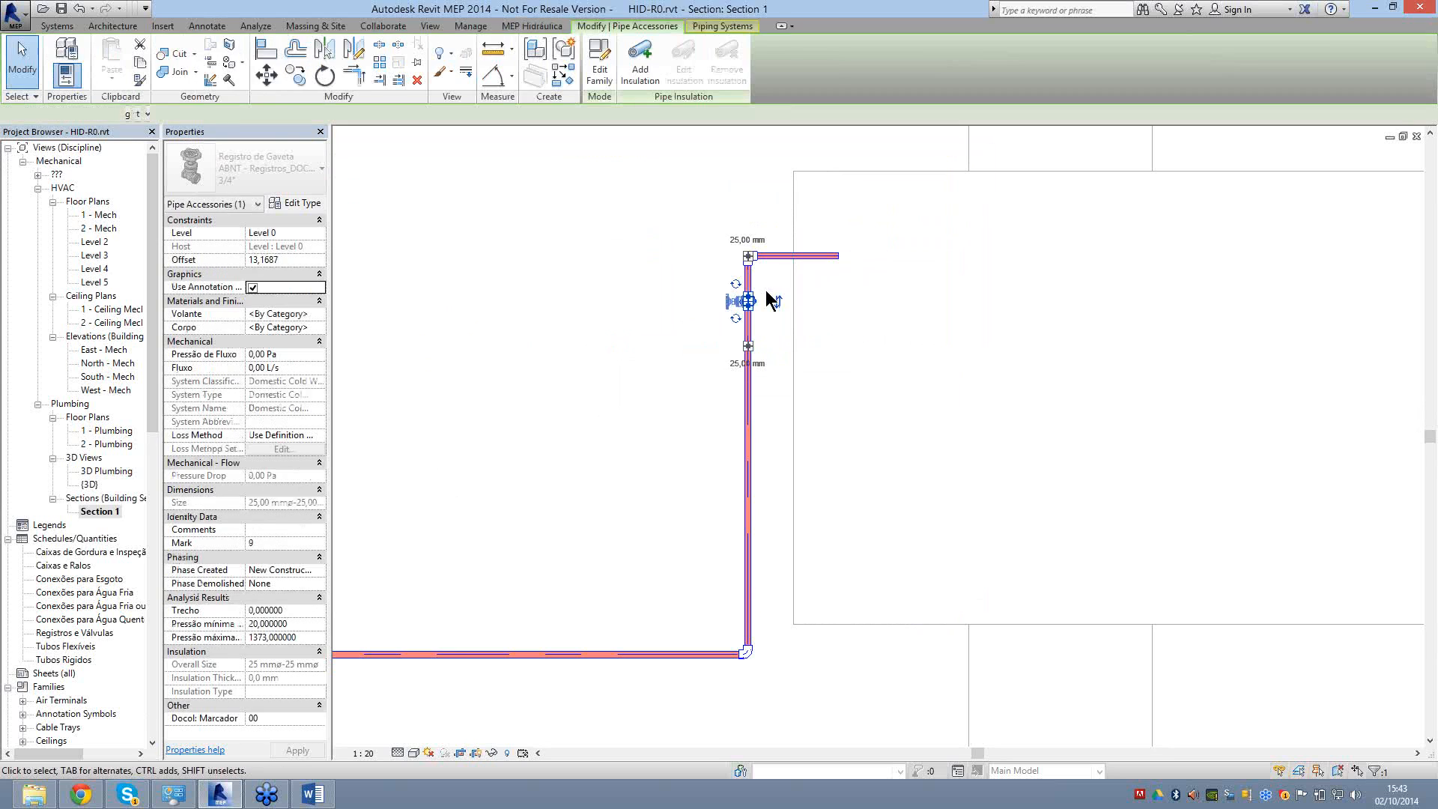
# Move the gate valve slightly down the vertical pipe and disconnect it, leaving gaps to the shortened pipe ends above and below.
pyautogui.scroll(4, 769, 300)
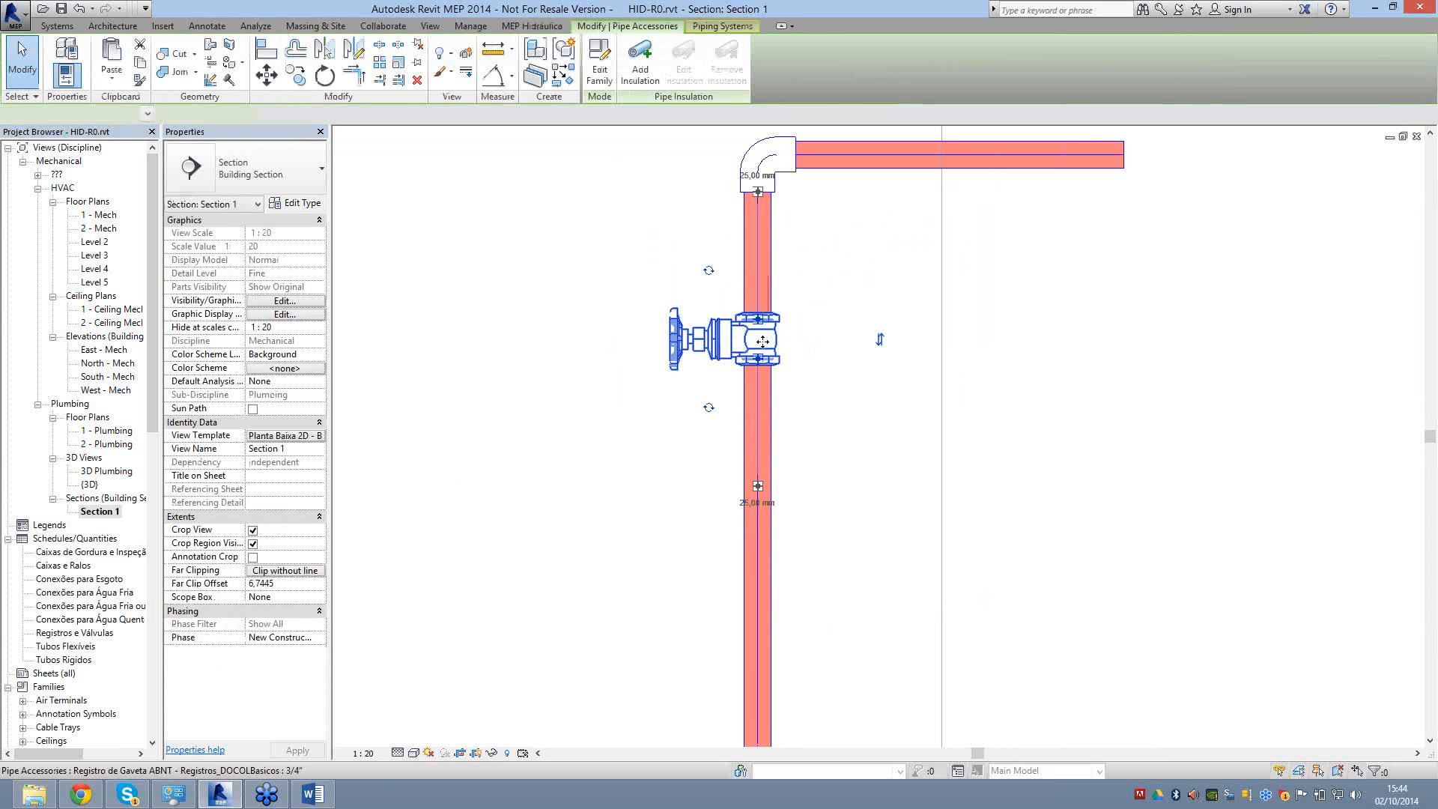
pyautogui.click(762, 341)
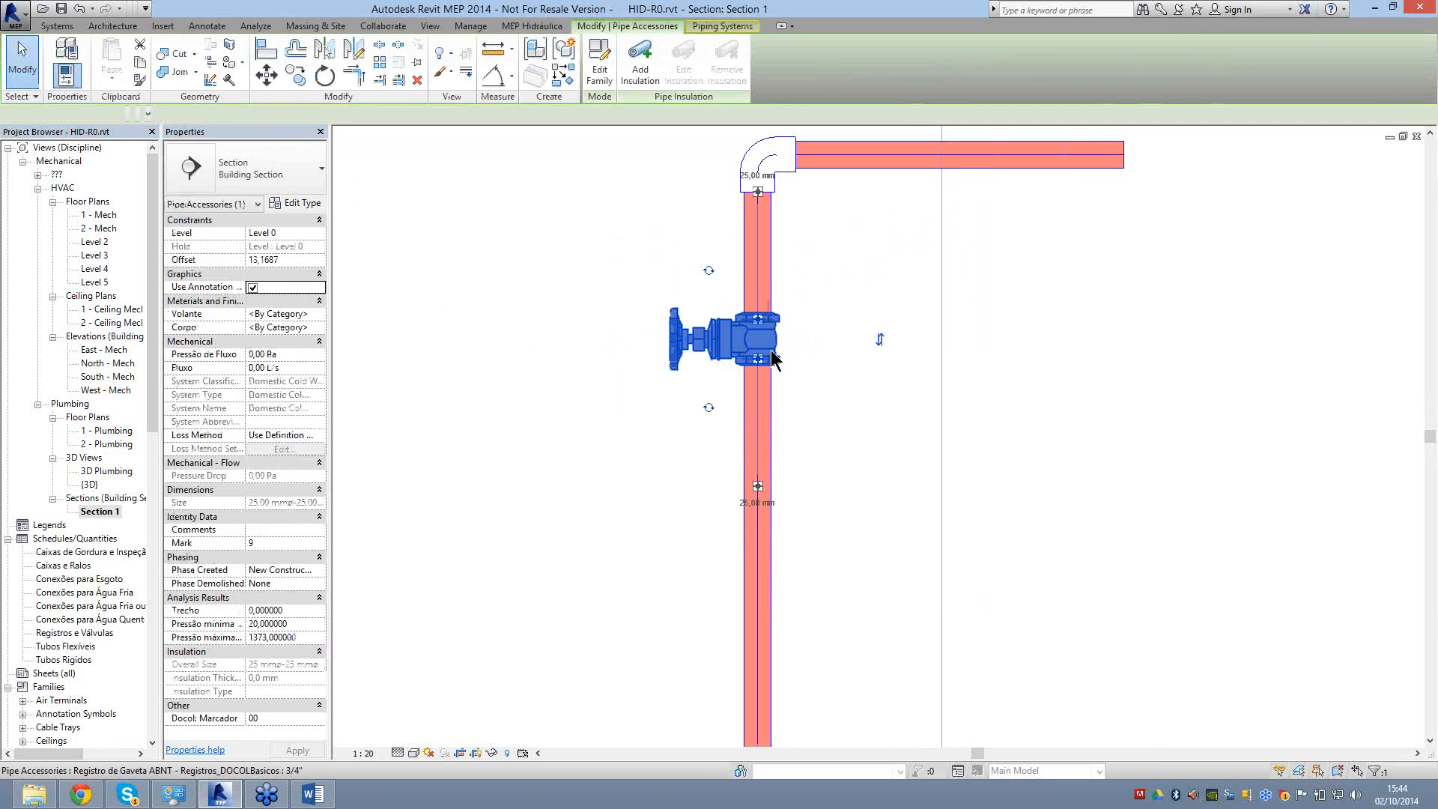
pyautogui.moveTo(771, 352); pyautogui.dragTo(771, 474)
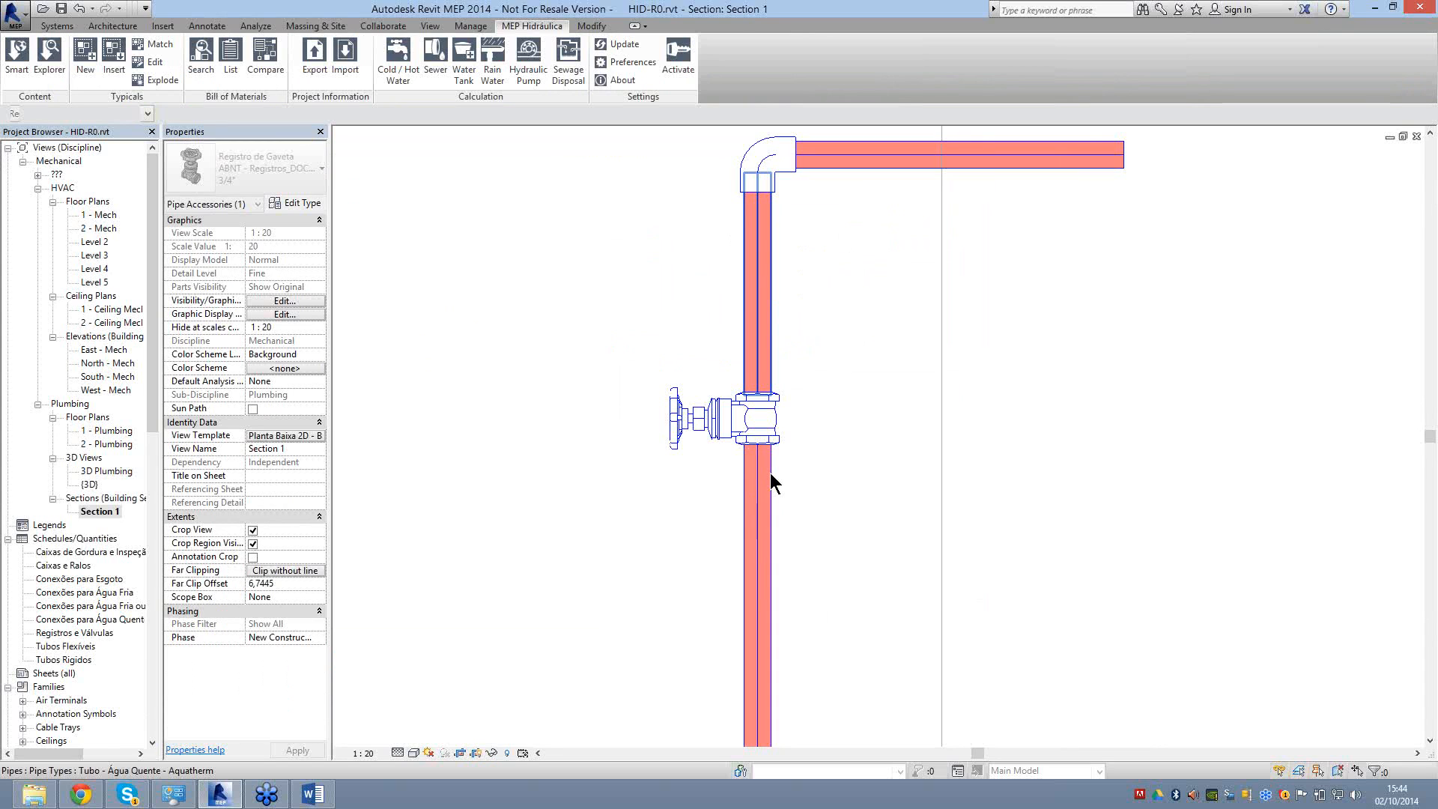
pyautogui.click(770, 481)
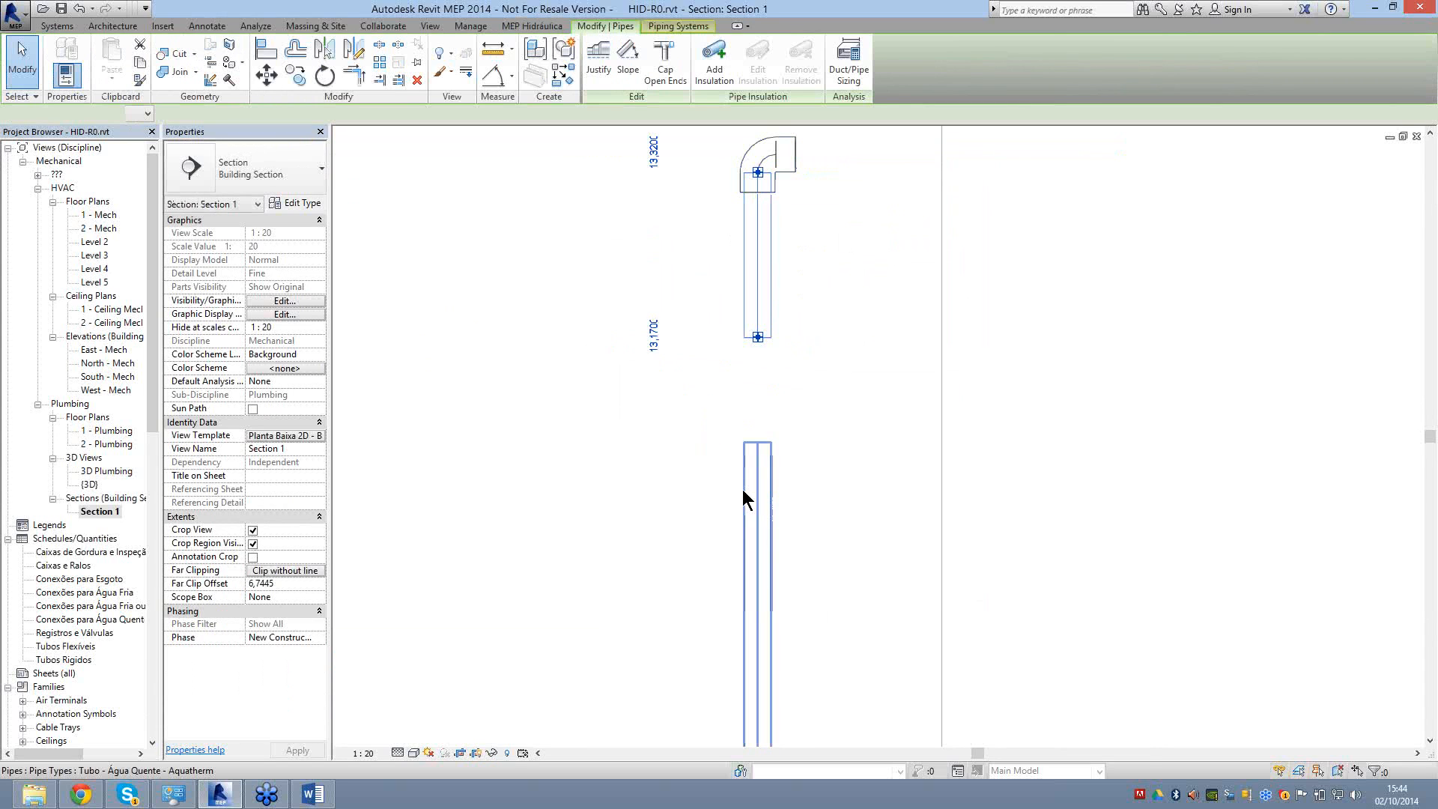
pyautogui.press('Escape')
pyautogui.scroll(9, 106, 51)
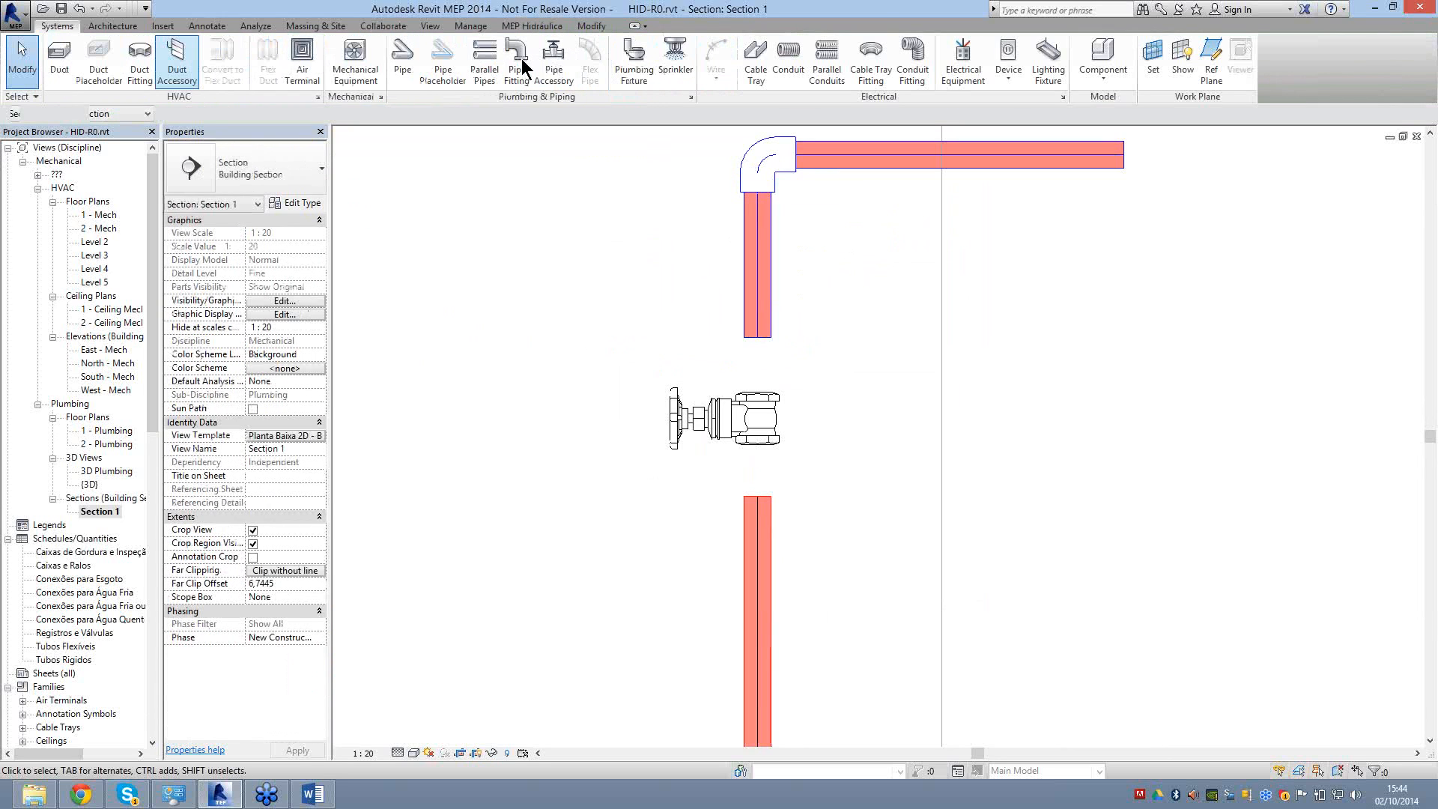
# Place a Conector - Aquatherm - Agua Quente - MEP - Tigre fitting on the lower end of the short pipe above the gate valve.
pyautogui.click(522, 63)
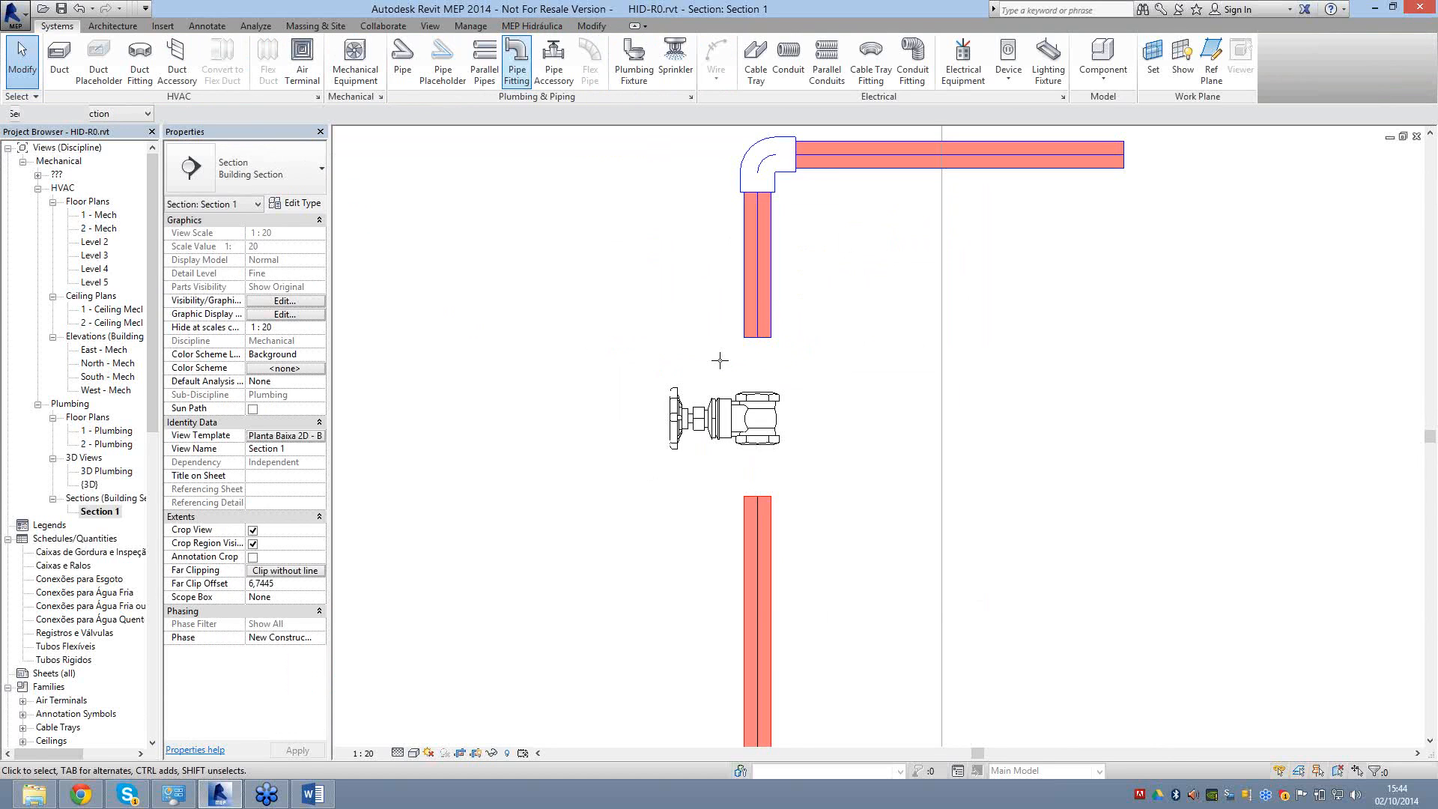
pyautogui.click(242, 167)
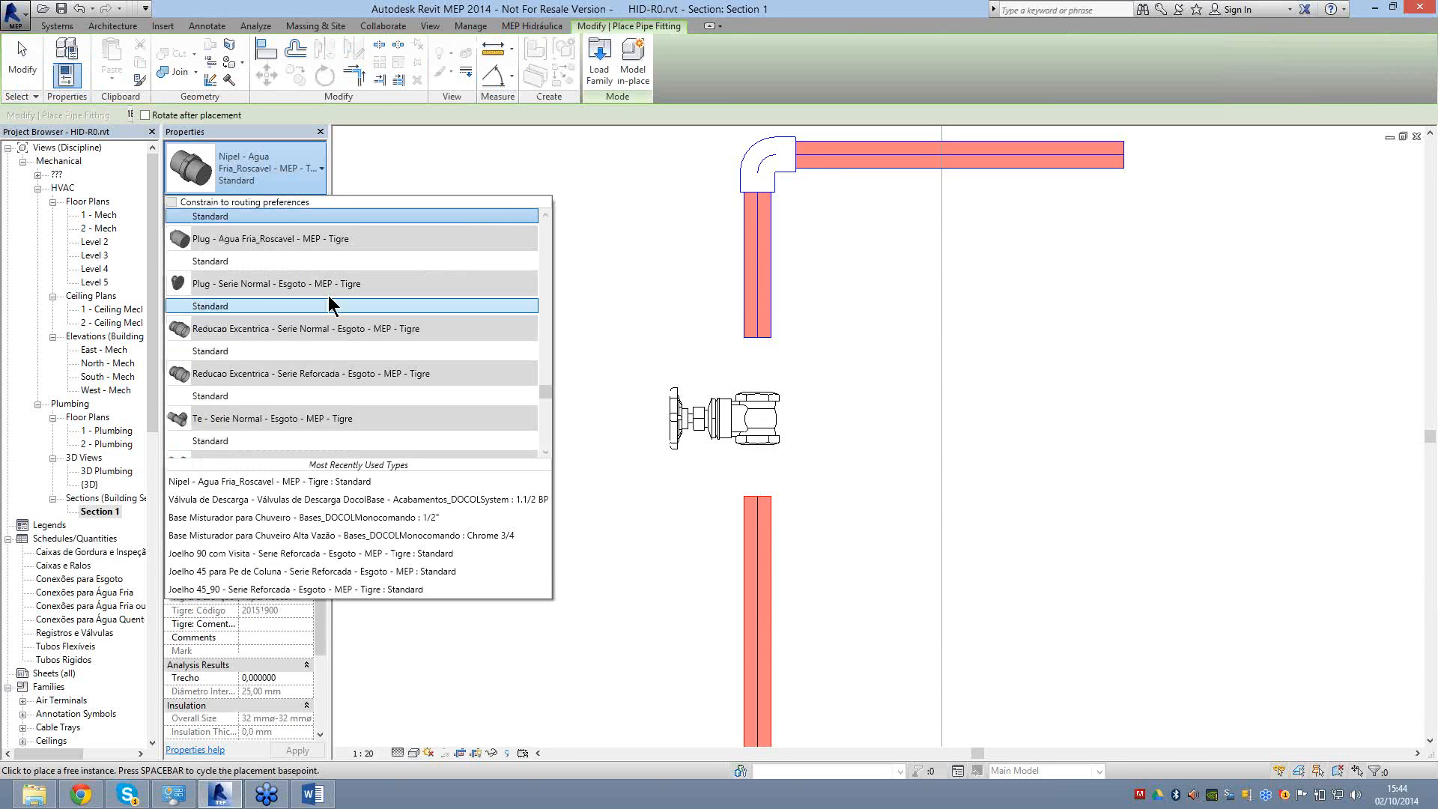
pyautogui.scroll(5, 328, 295)
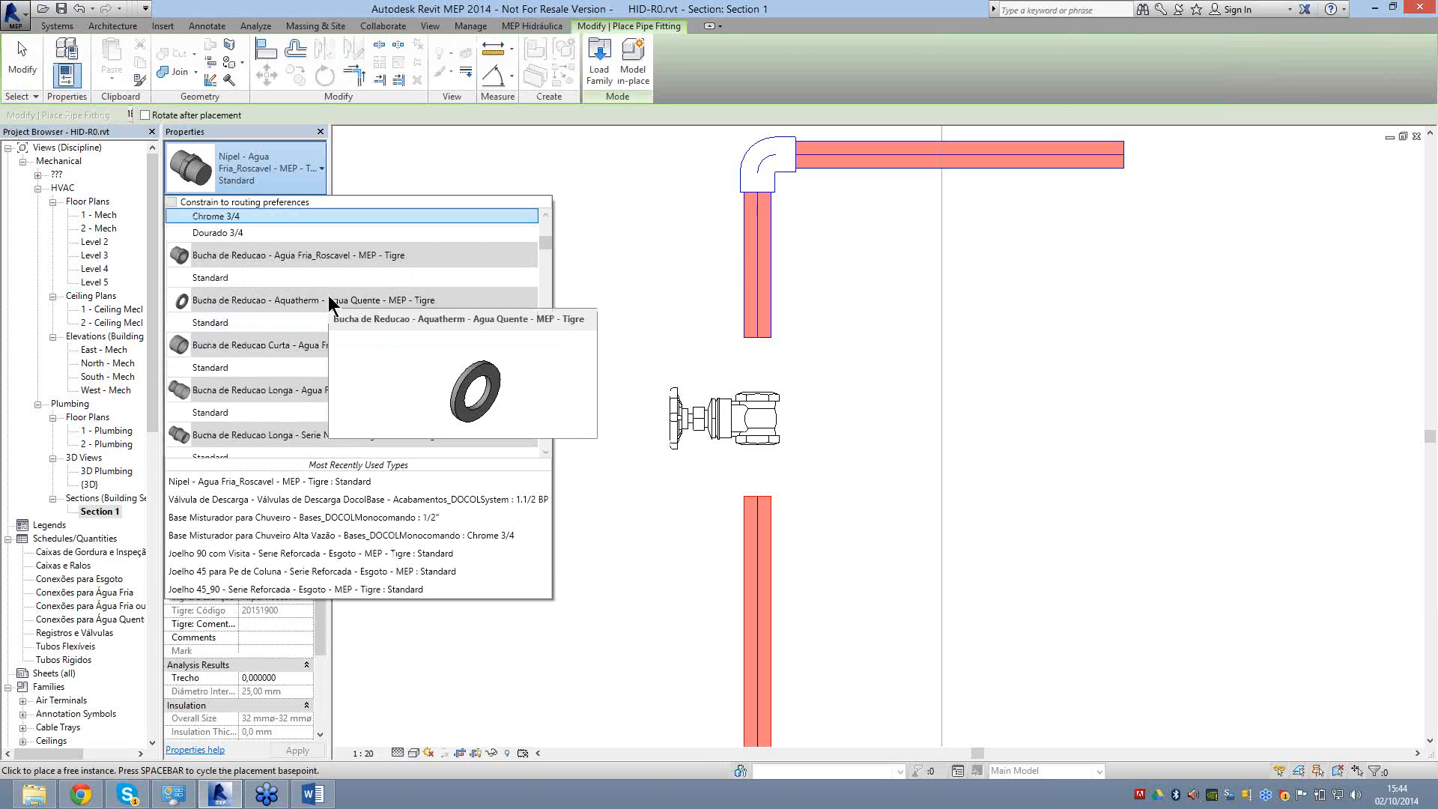
pyautogui.scroll(-2, 327, 295)
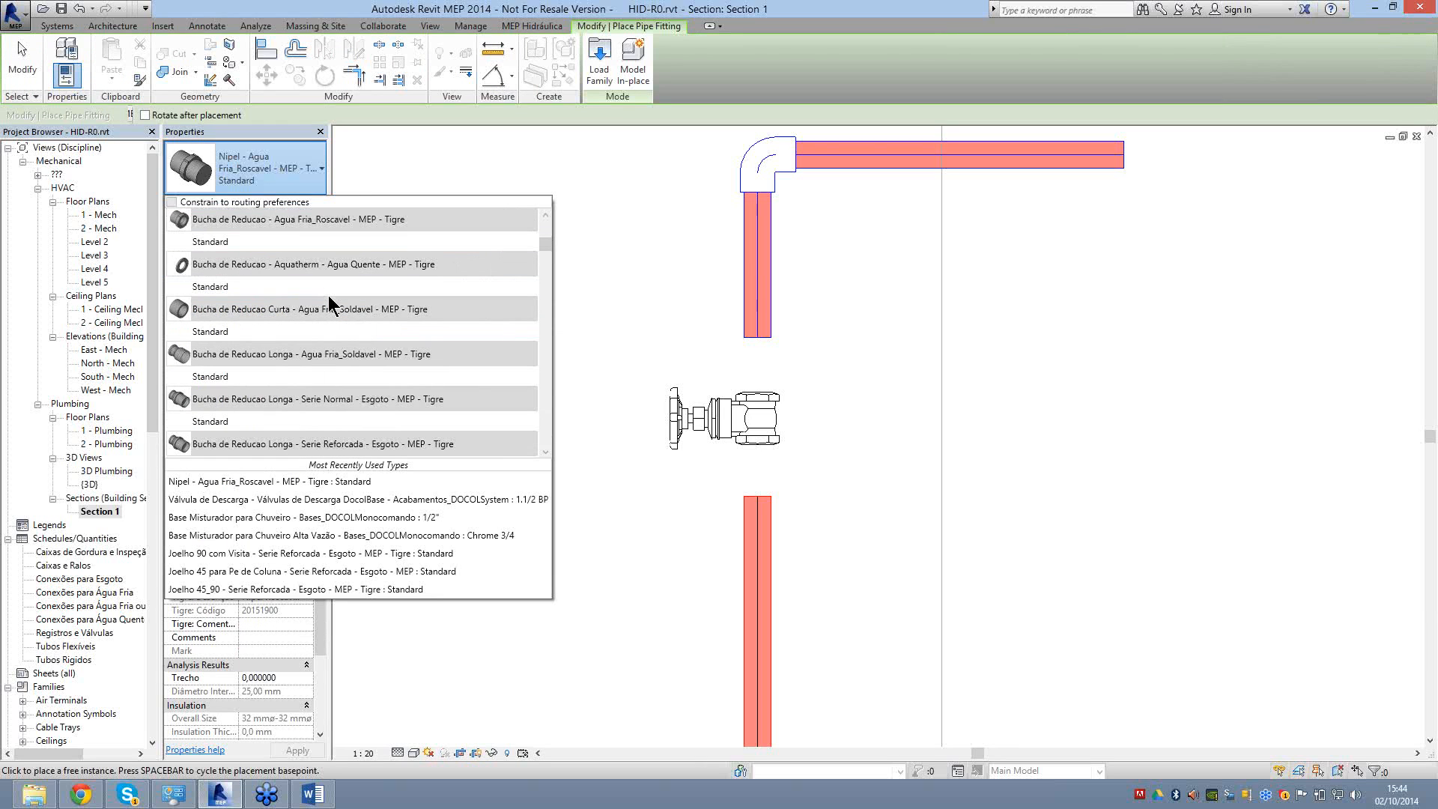
pyautogui.scroll(-2, 328, 295)
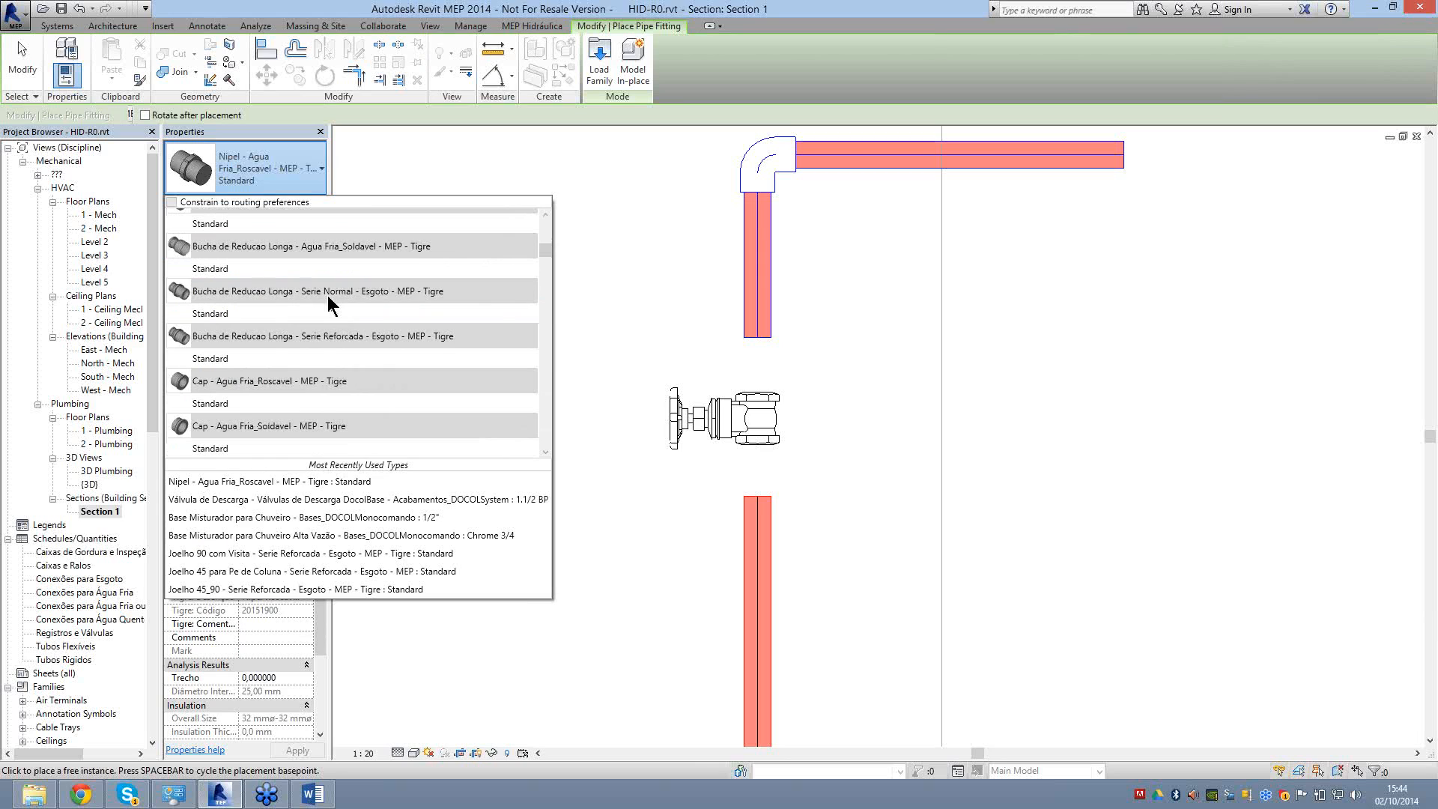
pyautogui.scroll(-2, 326, 295)
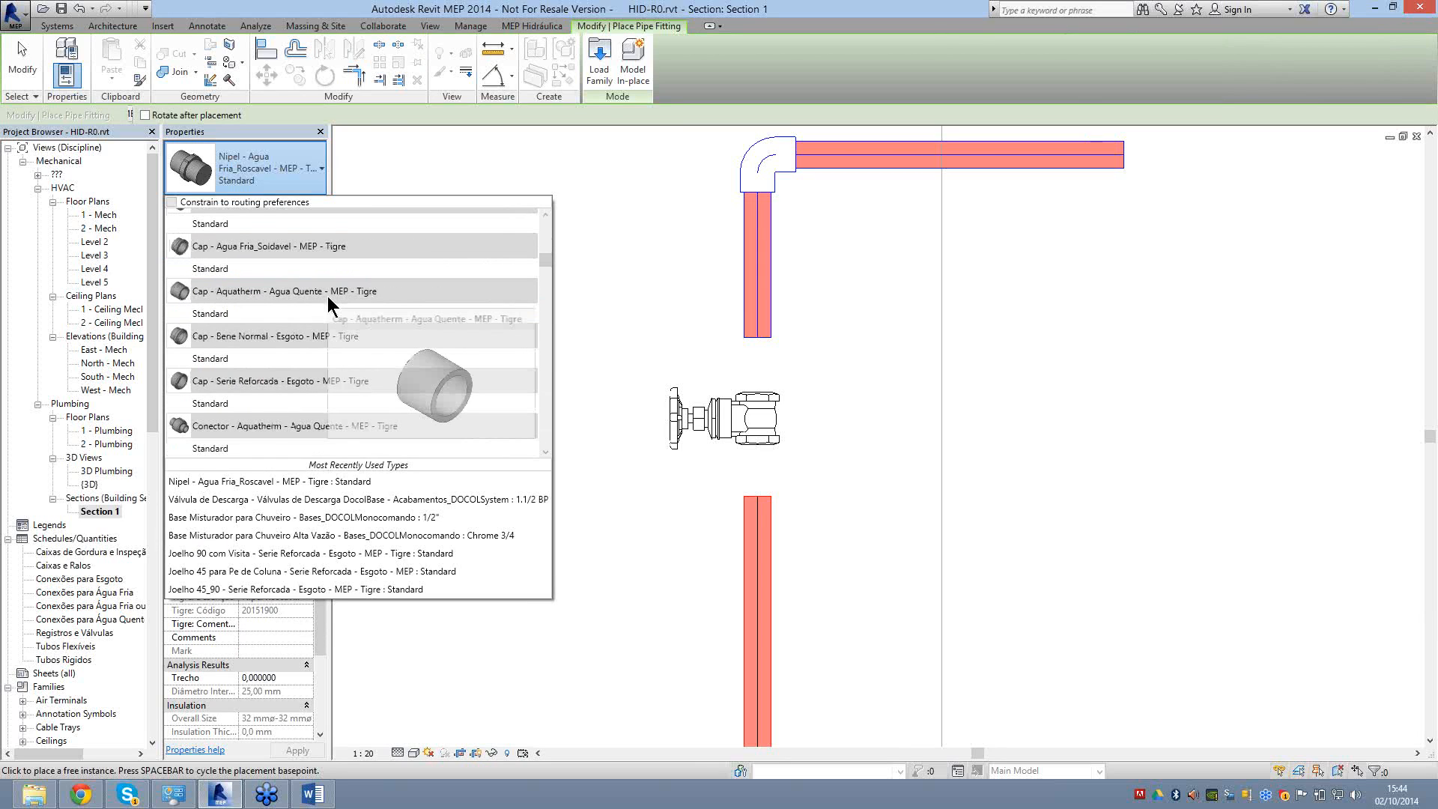
pyautogui.scroll(-2, 326, 295)
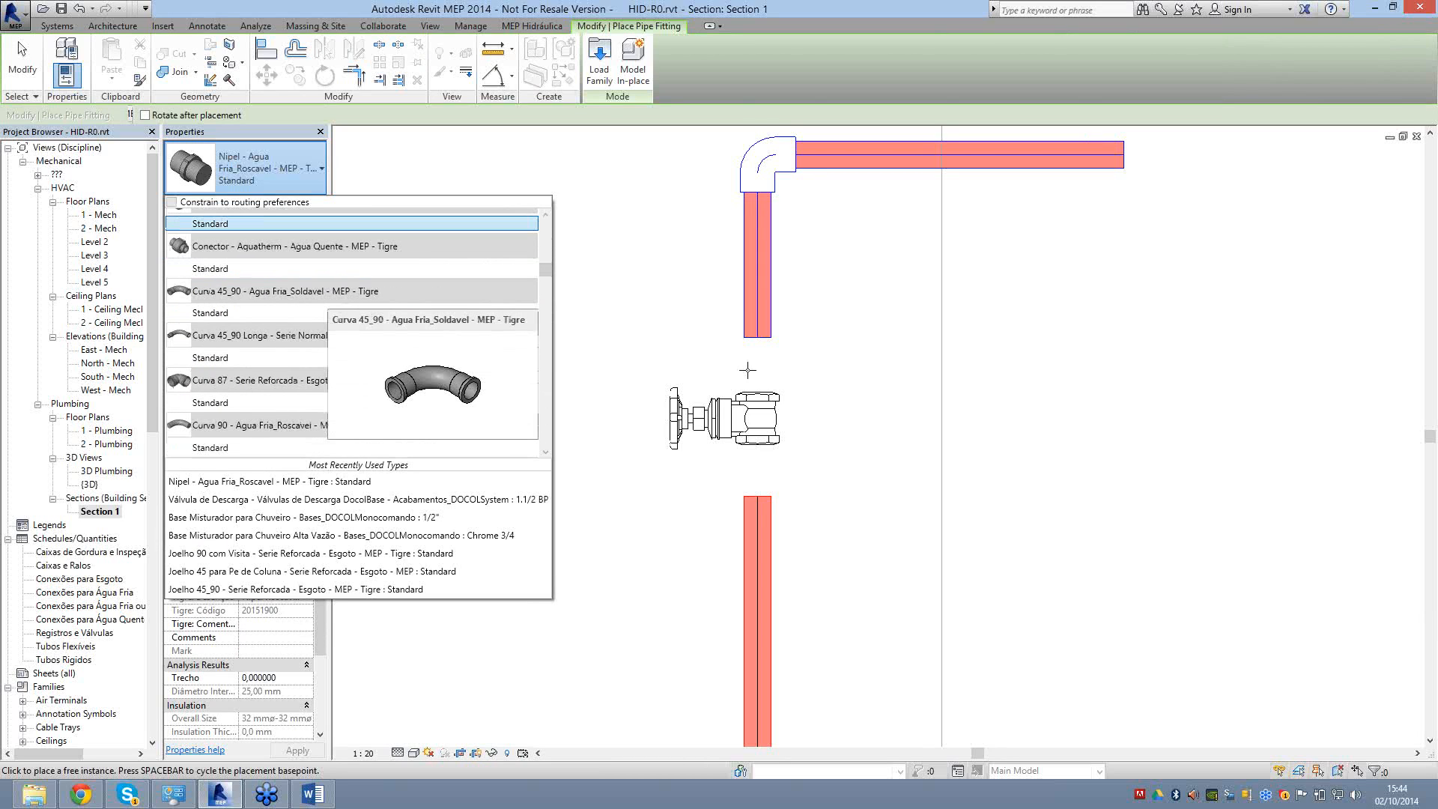
pyautogui.click(300, 245)
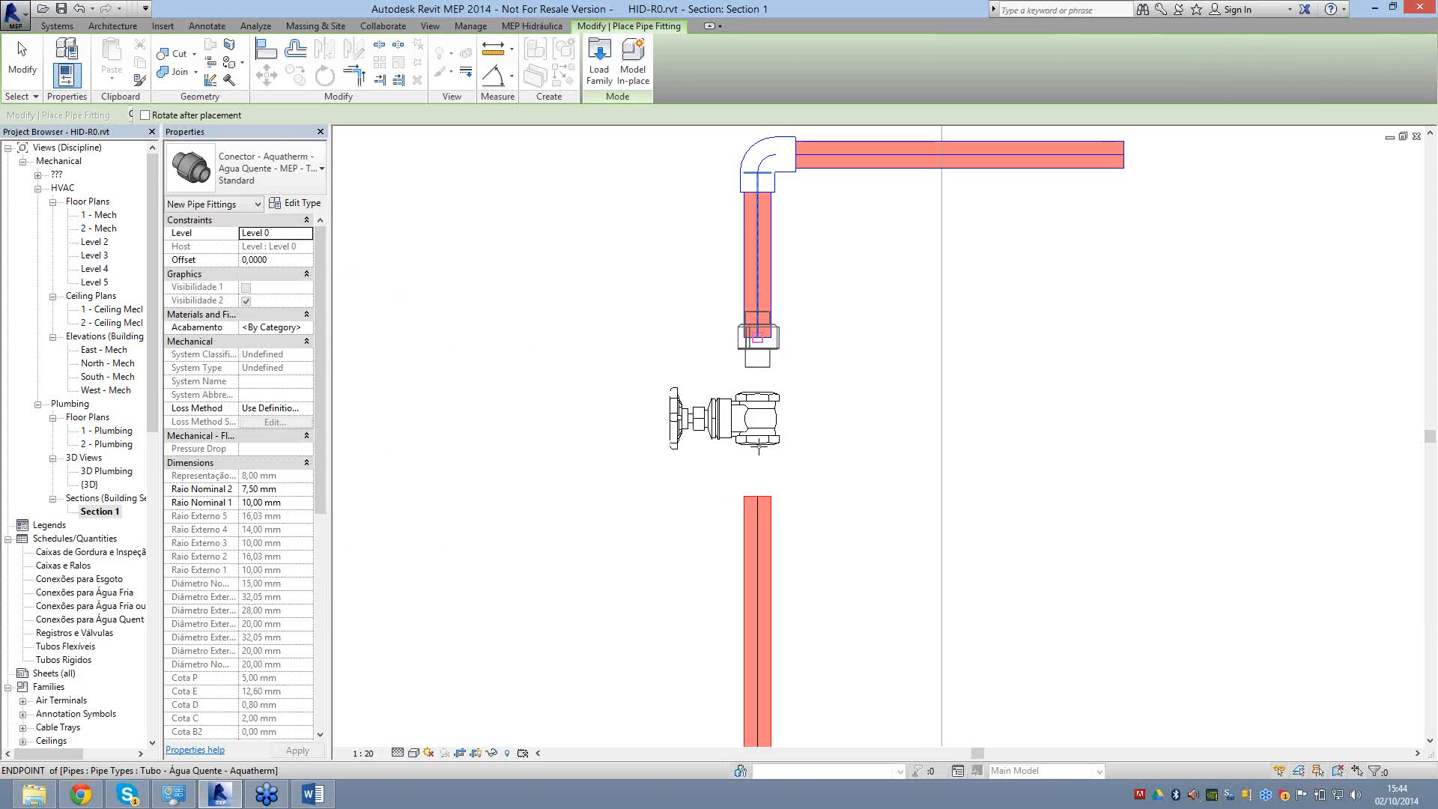
pyautogui.click(757, 337)
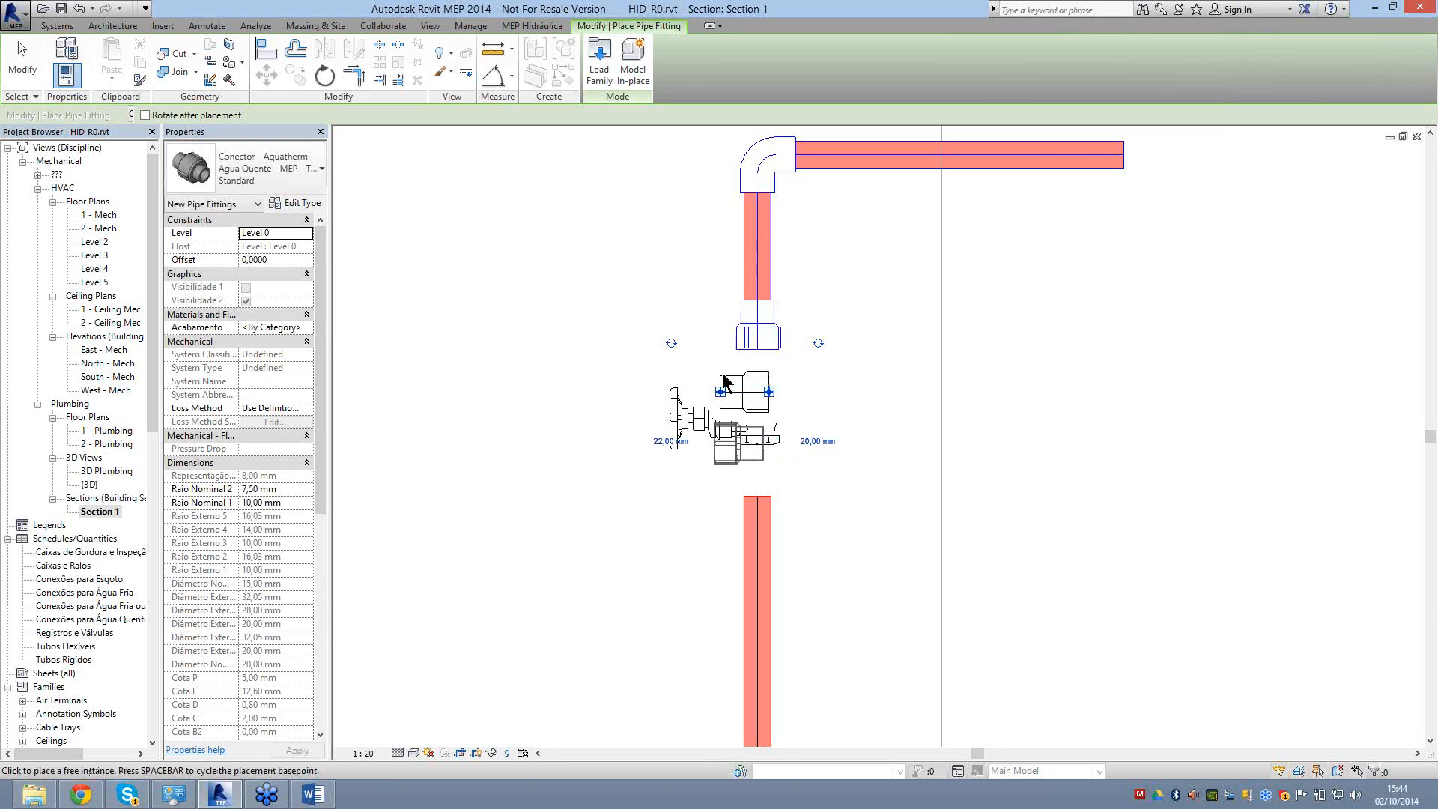
# Delete the misplaced connector above the gate valve and shorten the vertical pipe below the elbow.
pyautogui.press('Escape')
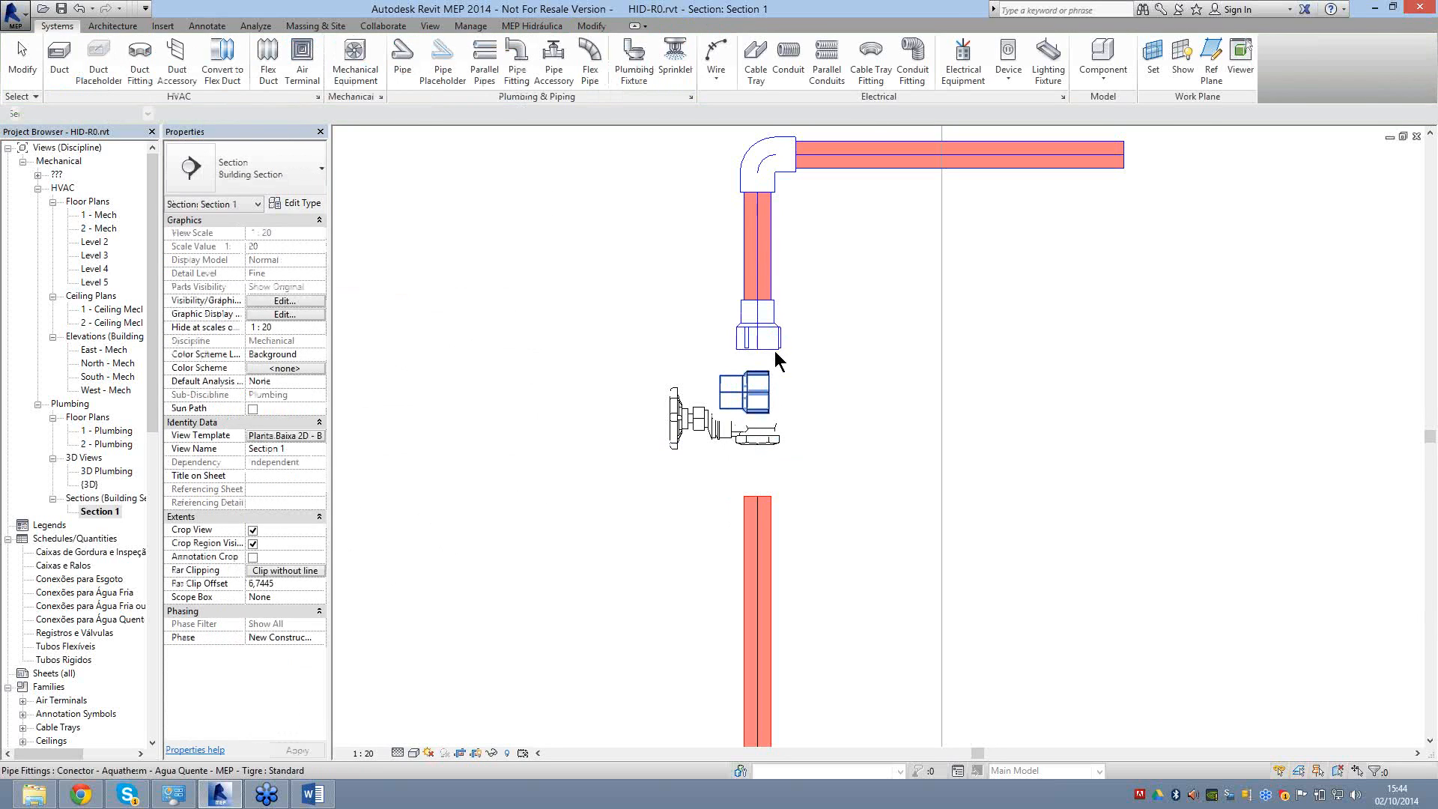
pyautogui.press('Escape')
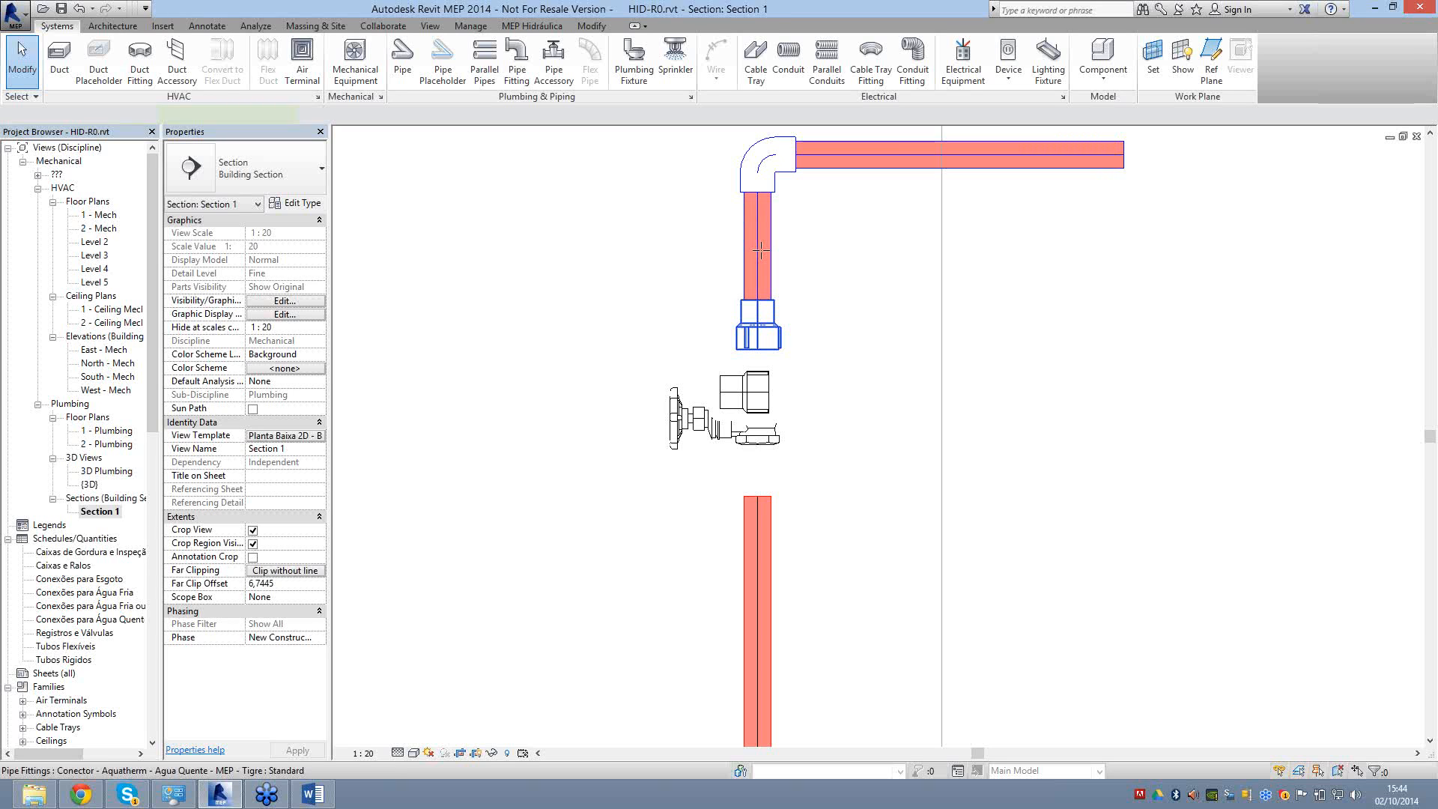
pyautogui.click(759, 258)
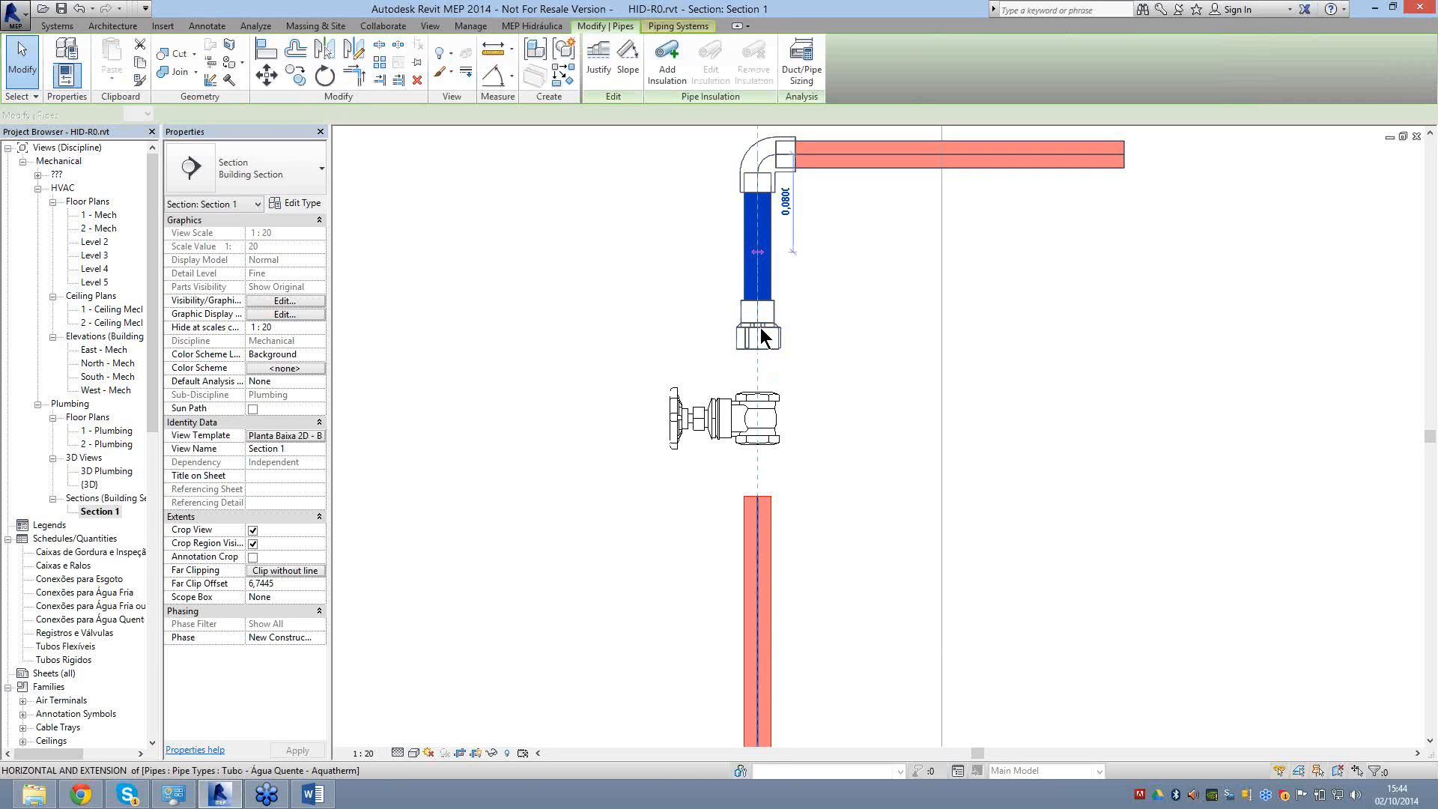
# Move the connector below the shortened vertical pipe to the empty area left of the pipe run.
pyautogui.click(760, 335)
pyautogui.rightClick(769, 326)
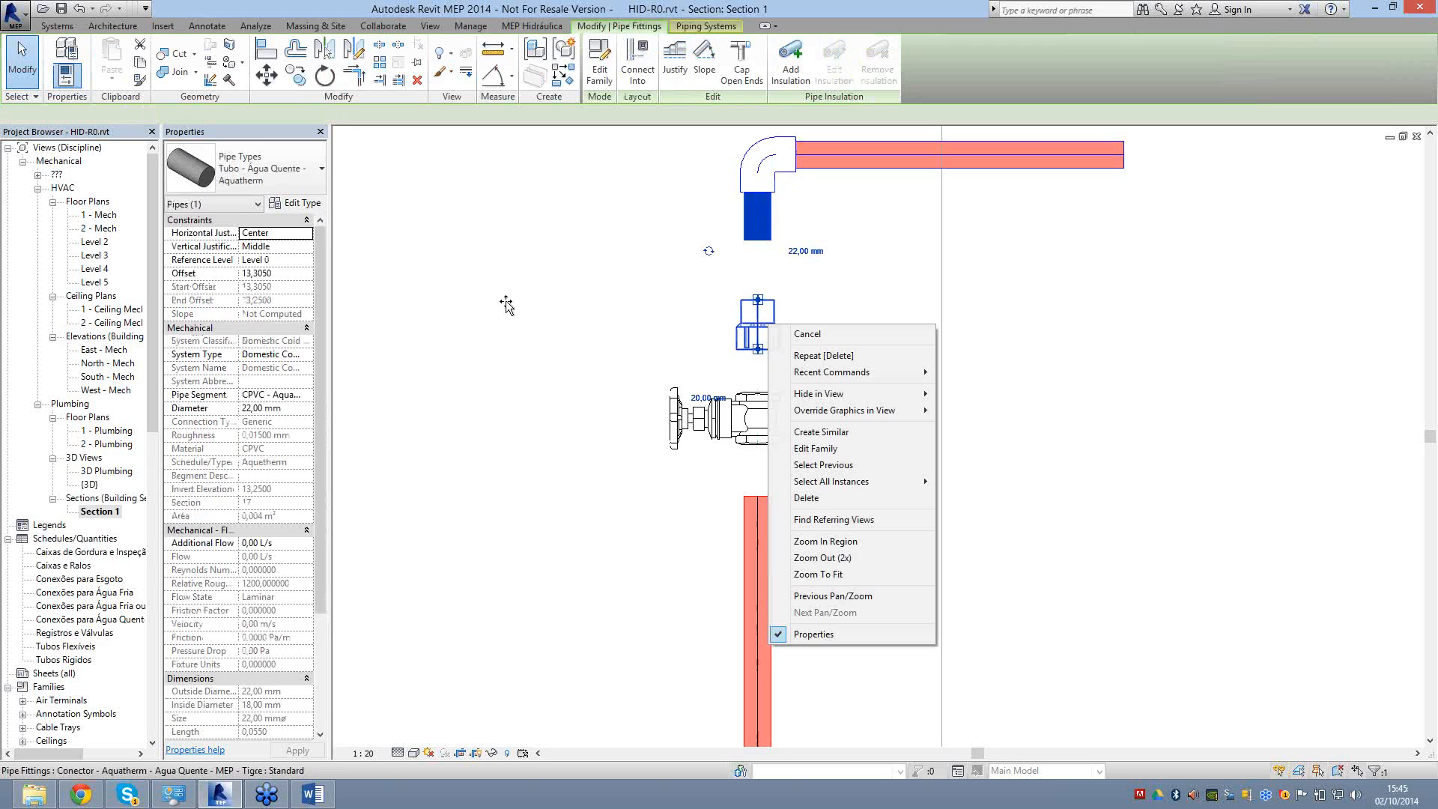
pyautogui.moveTo(506, 304); pyautogui.dragTo(563, 412)
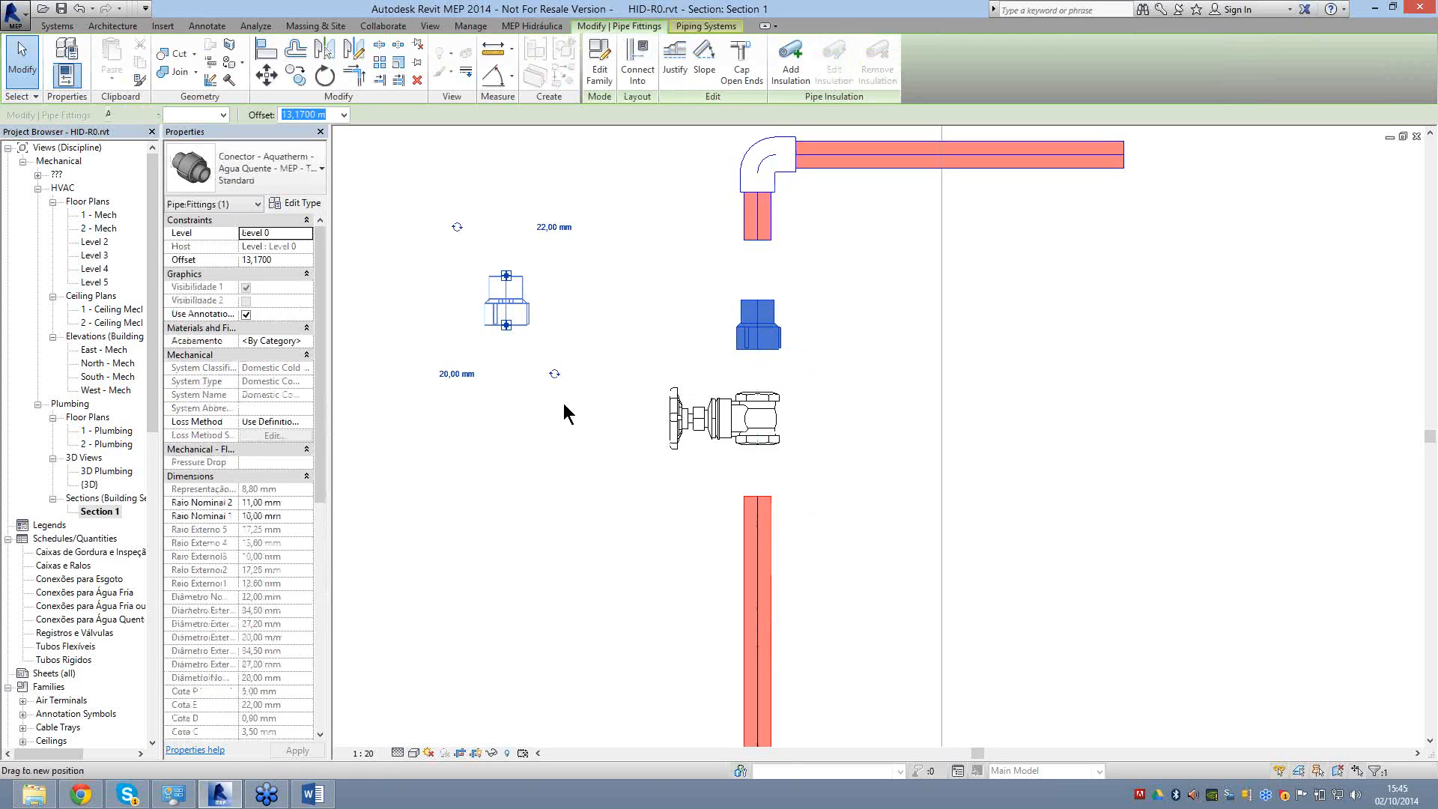
pyautogui.moveTo(563, 405); pyautogui.dragTo(563, 404)
# Place two similar Aquatherm connectors, one at the lower end and one at the upper end of the gate valve.
pyautogui.rightClick(563, 405)
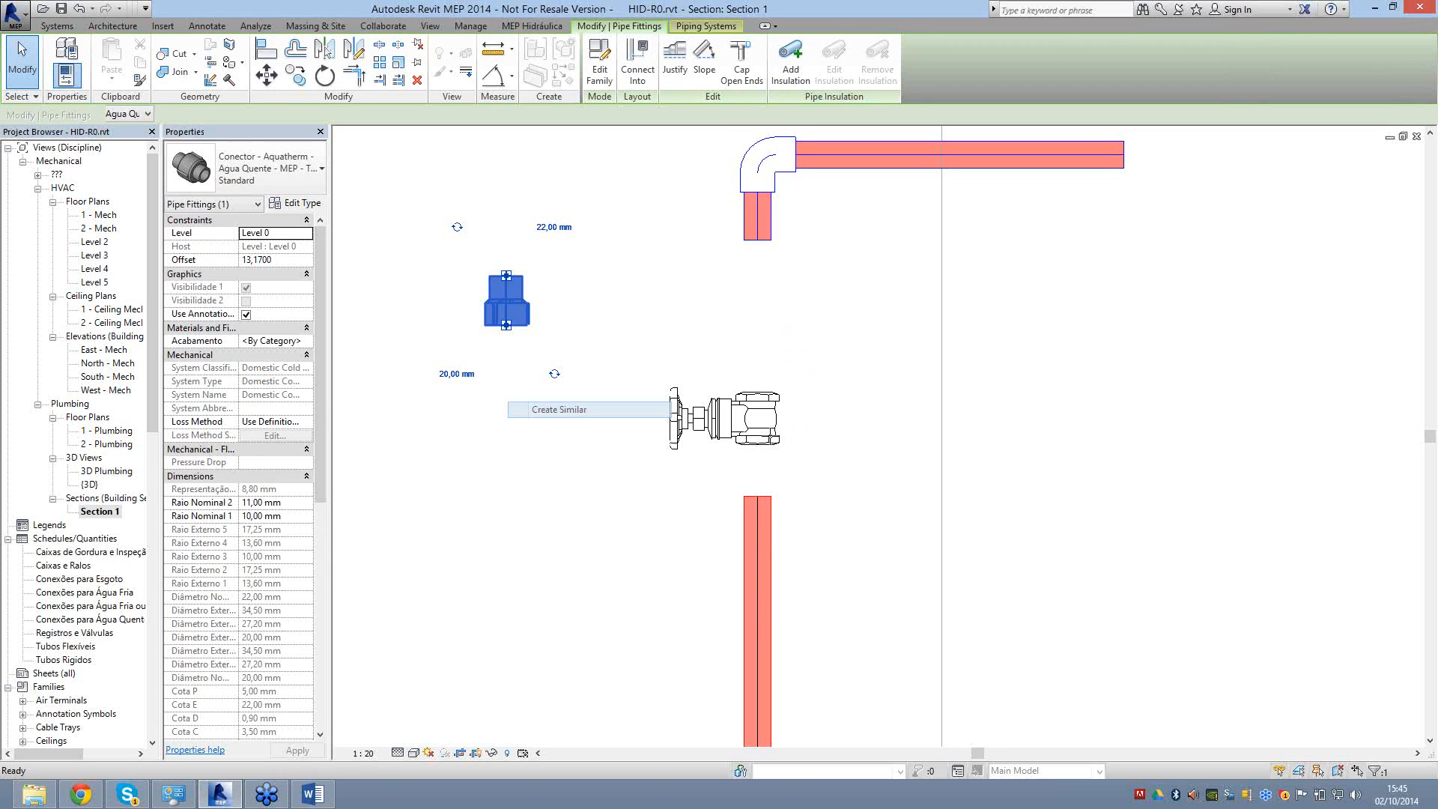
pyautogui.click(563, 409)
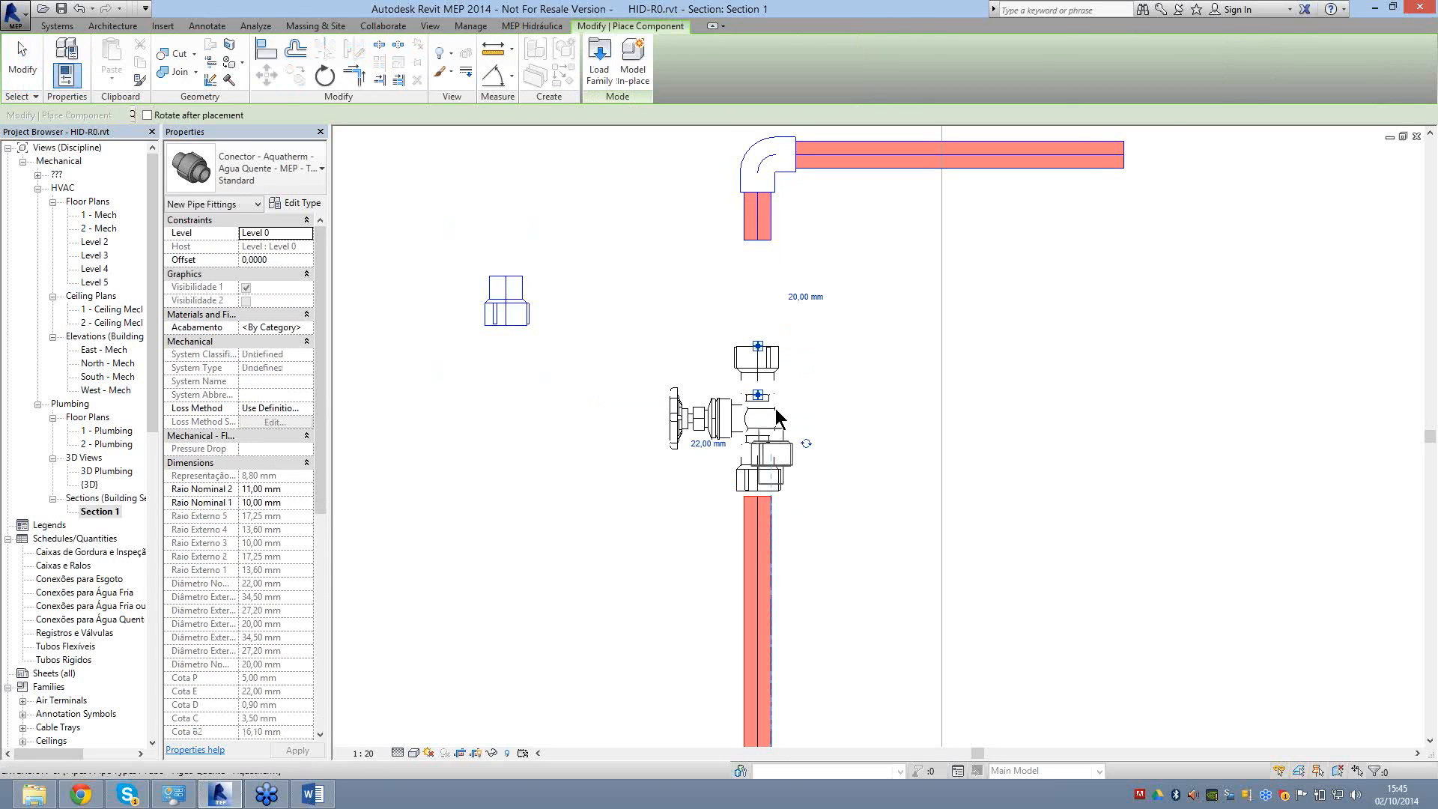
pyautogui.click(775, 407)
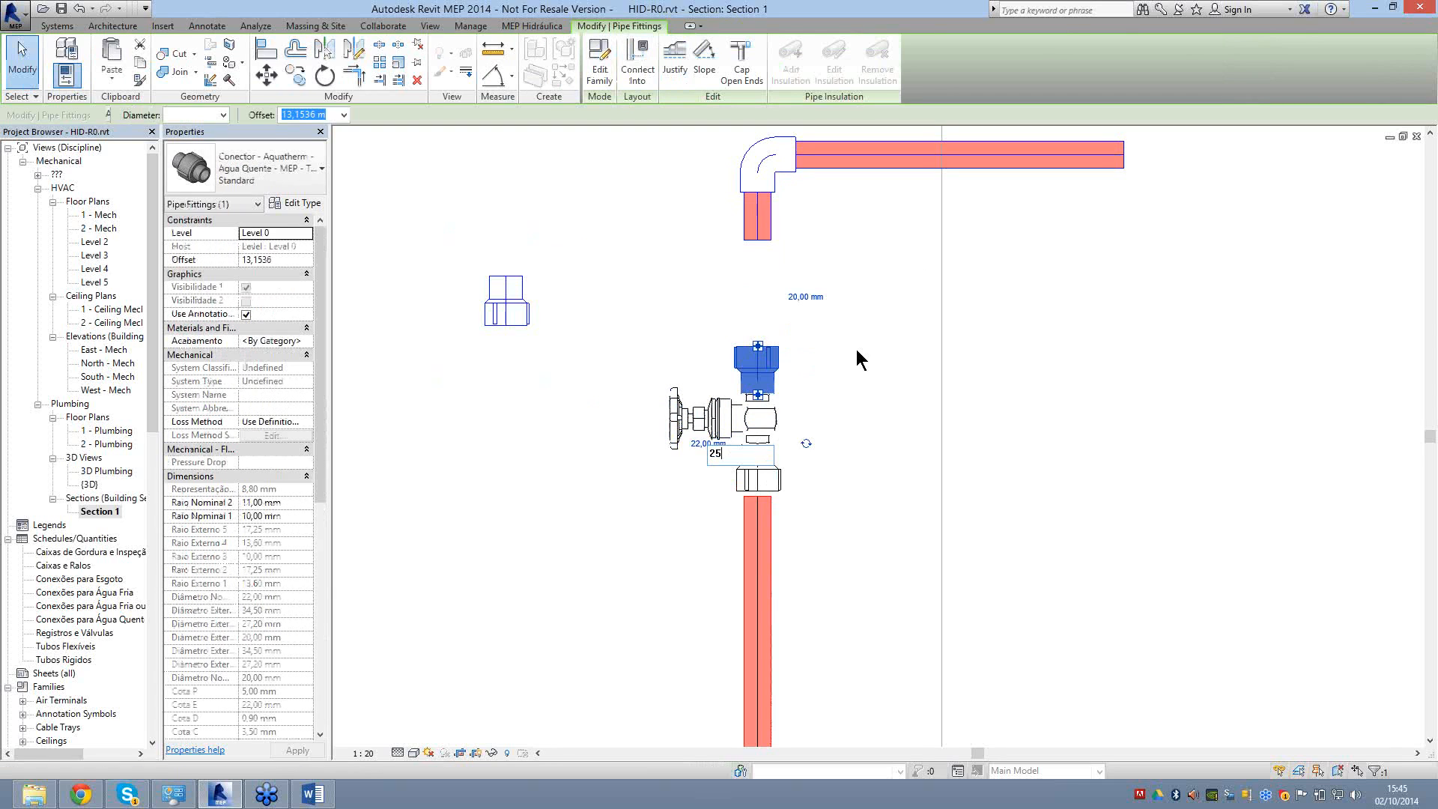
# Set the upper connector's diameters to 25 mm on the valve side and 22 mm on the pipe side.
pyautogui.click(805, 297)
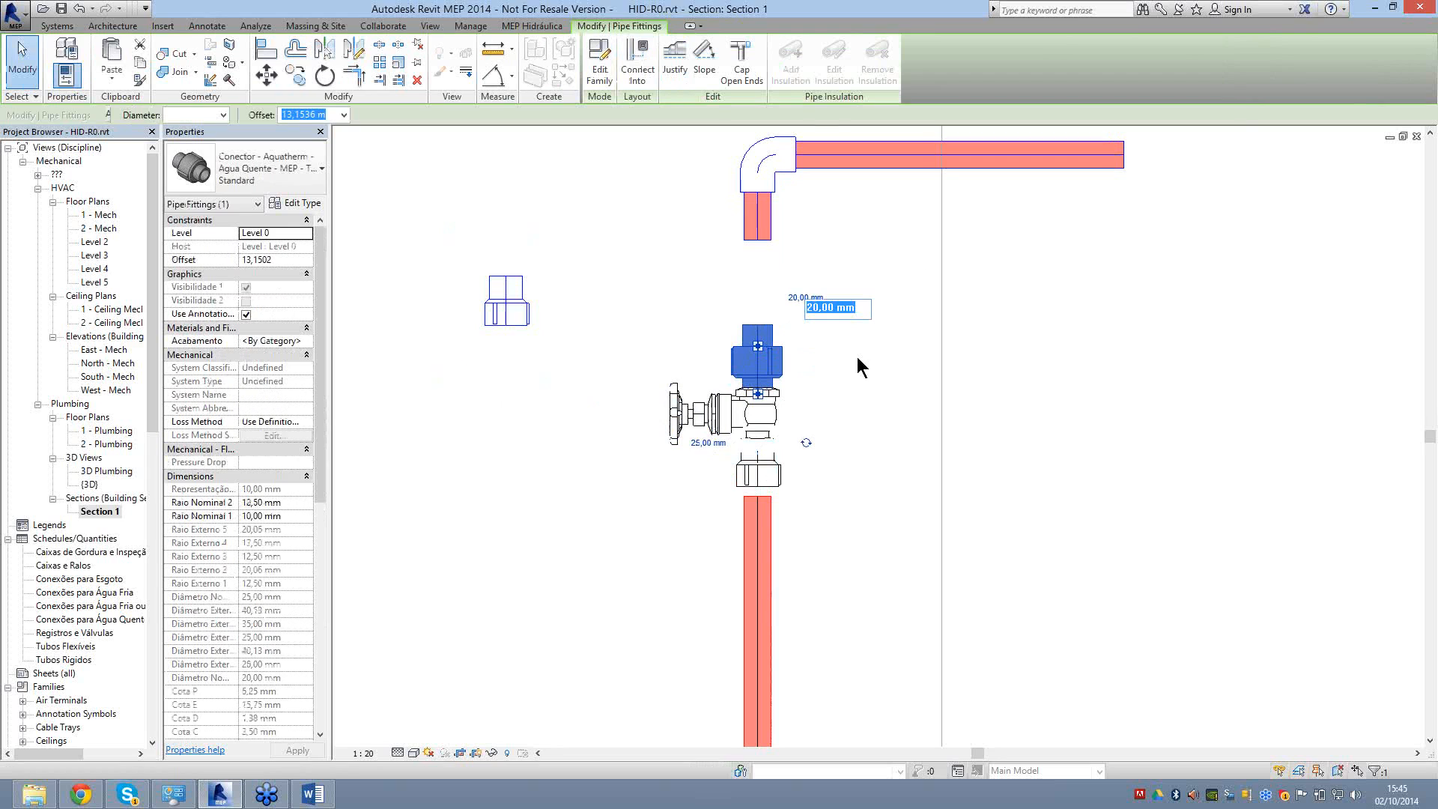
pyautogui.write('22')
pyautogui.press('Return')
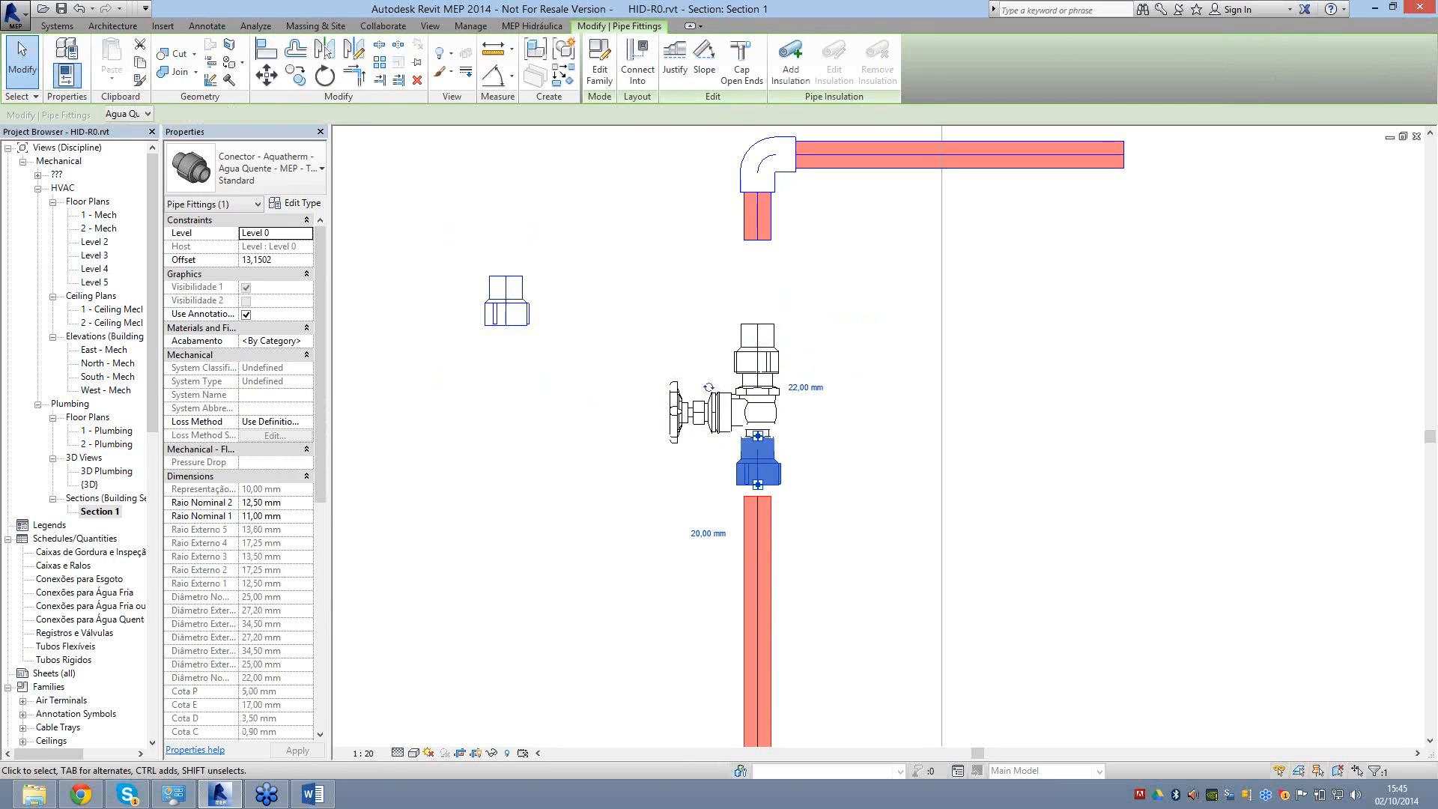
# Set the lower connector's diameters to 25 mm on the valve side and 22 mm on the pipe side.
pyautogui.click(805, 388)
pyautogui.write('25')
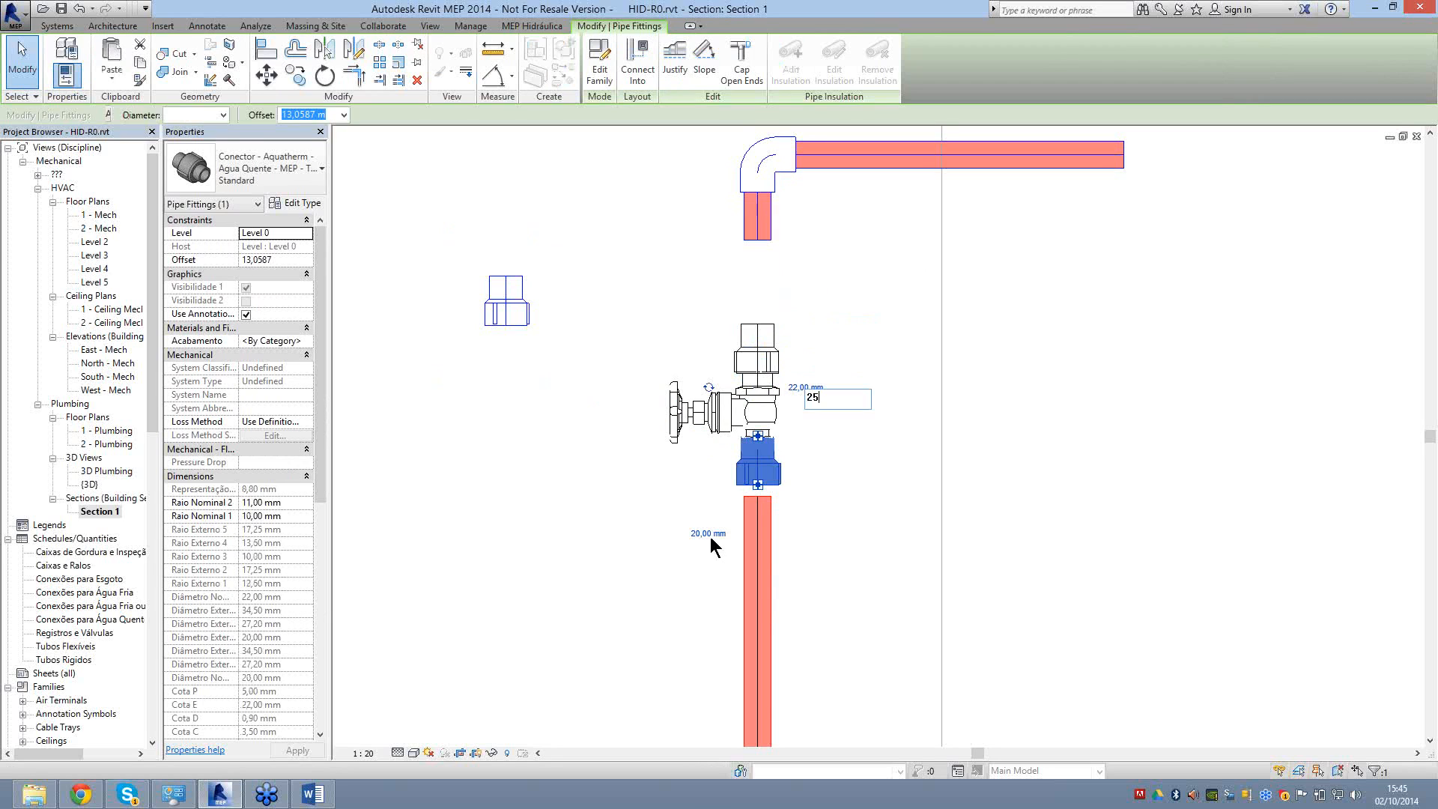
pyautogui.press('Return')
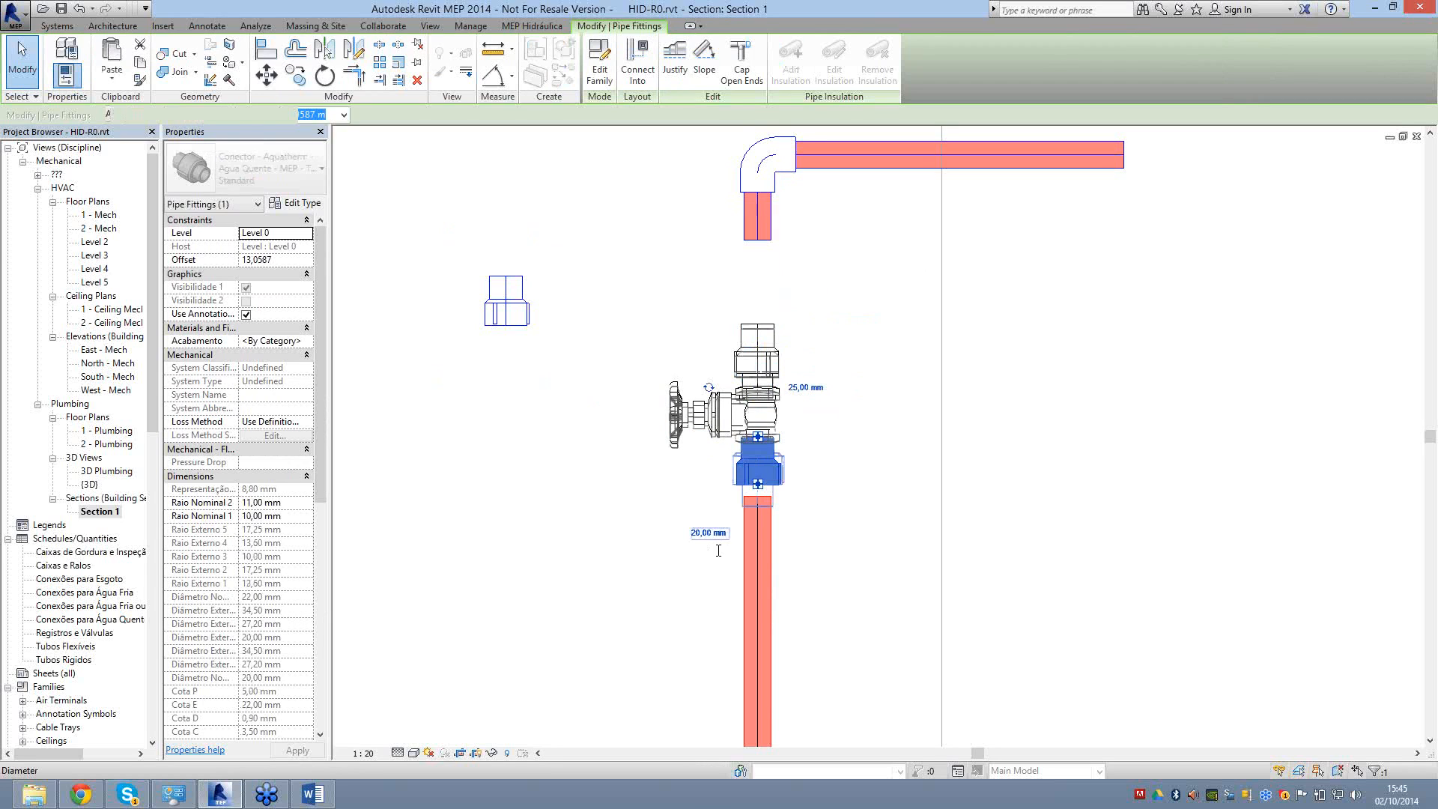
pyautogui.write('22')
pyautogui.press('Return')
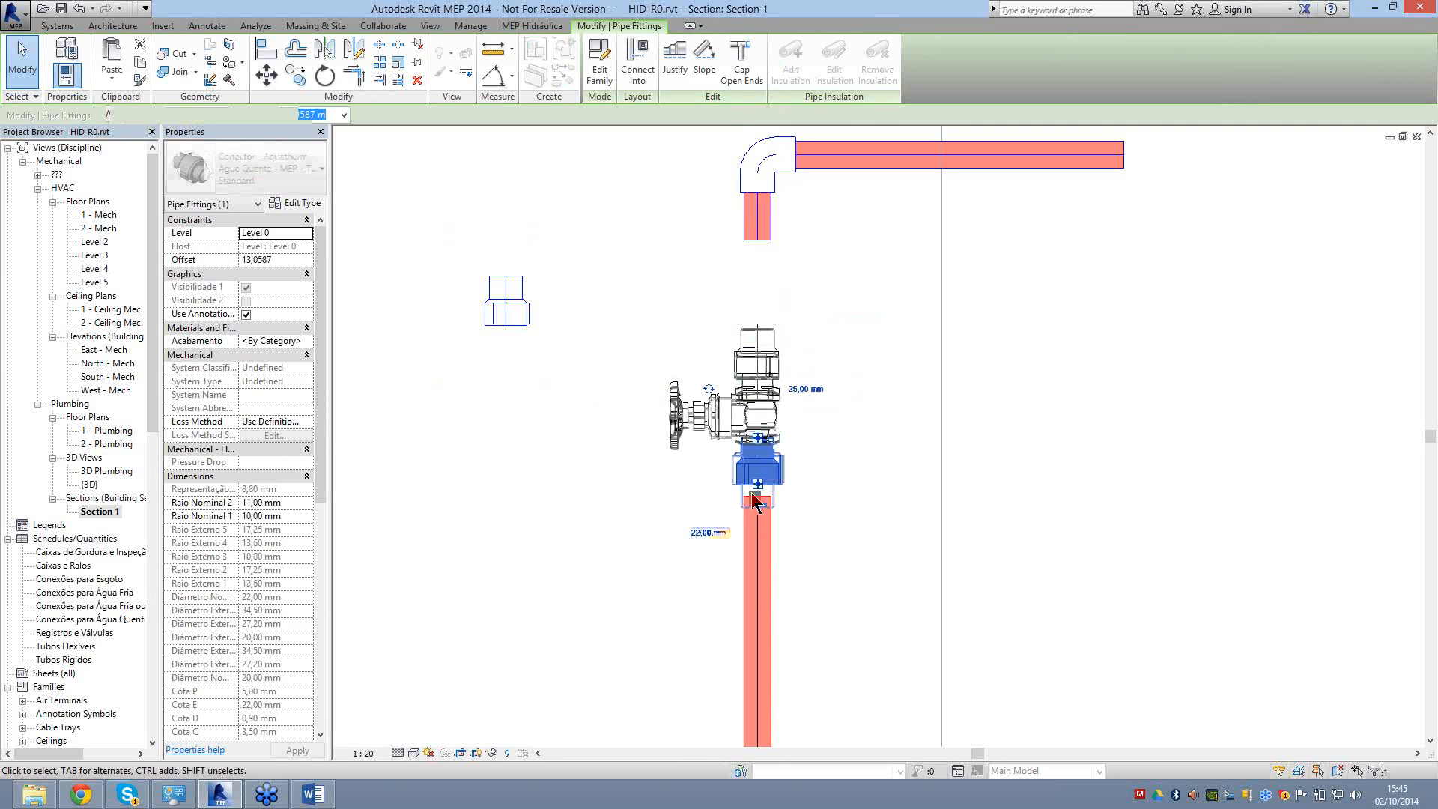
# Join the lower vertical pipe to the lower connector and extend the upper vertical pipe to the upper connector.
pyautogui.click(752, 500)
pyautogui.moveTo(757, 495); pyautogui.dragTo(765, 234)
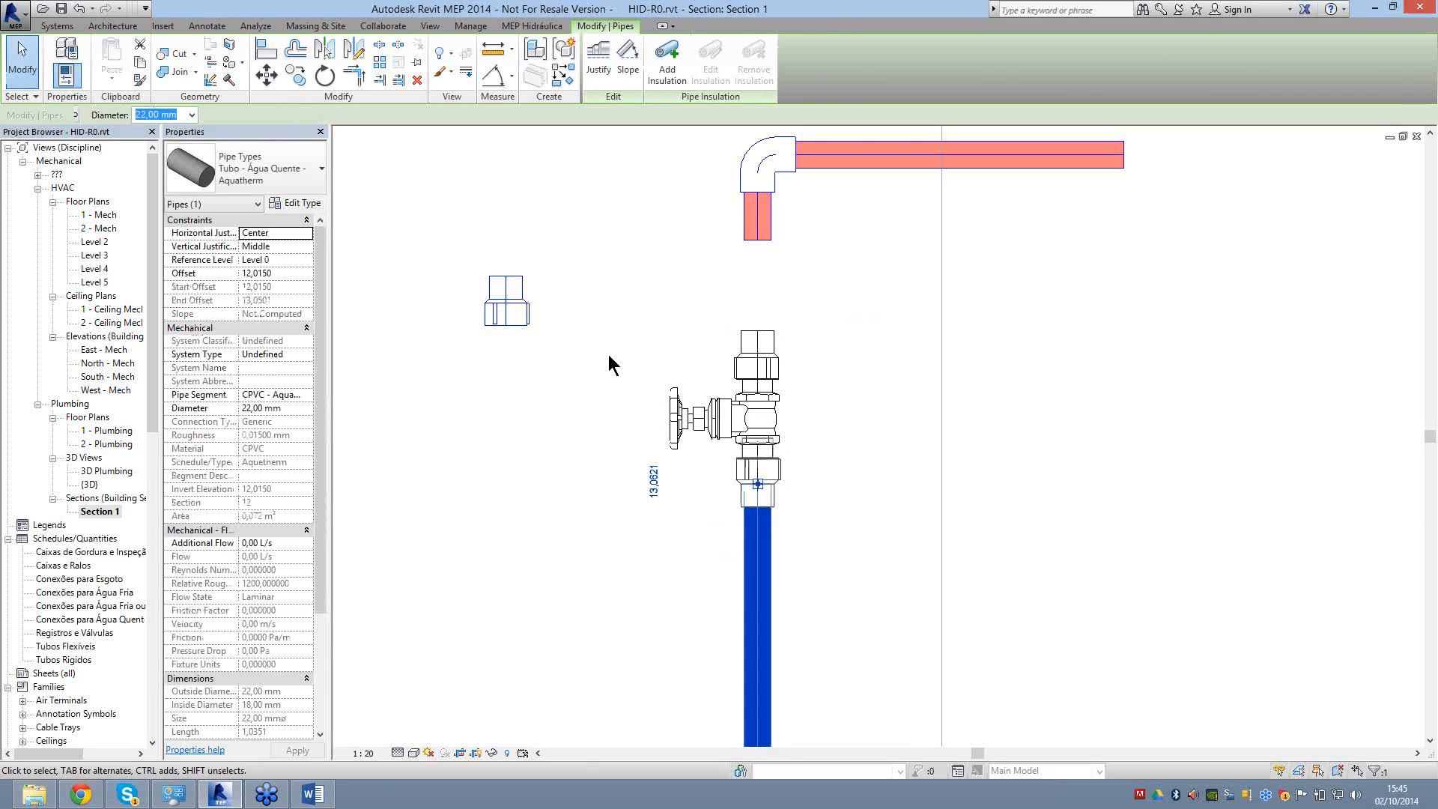
pyautogui.click(582, 344)
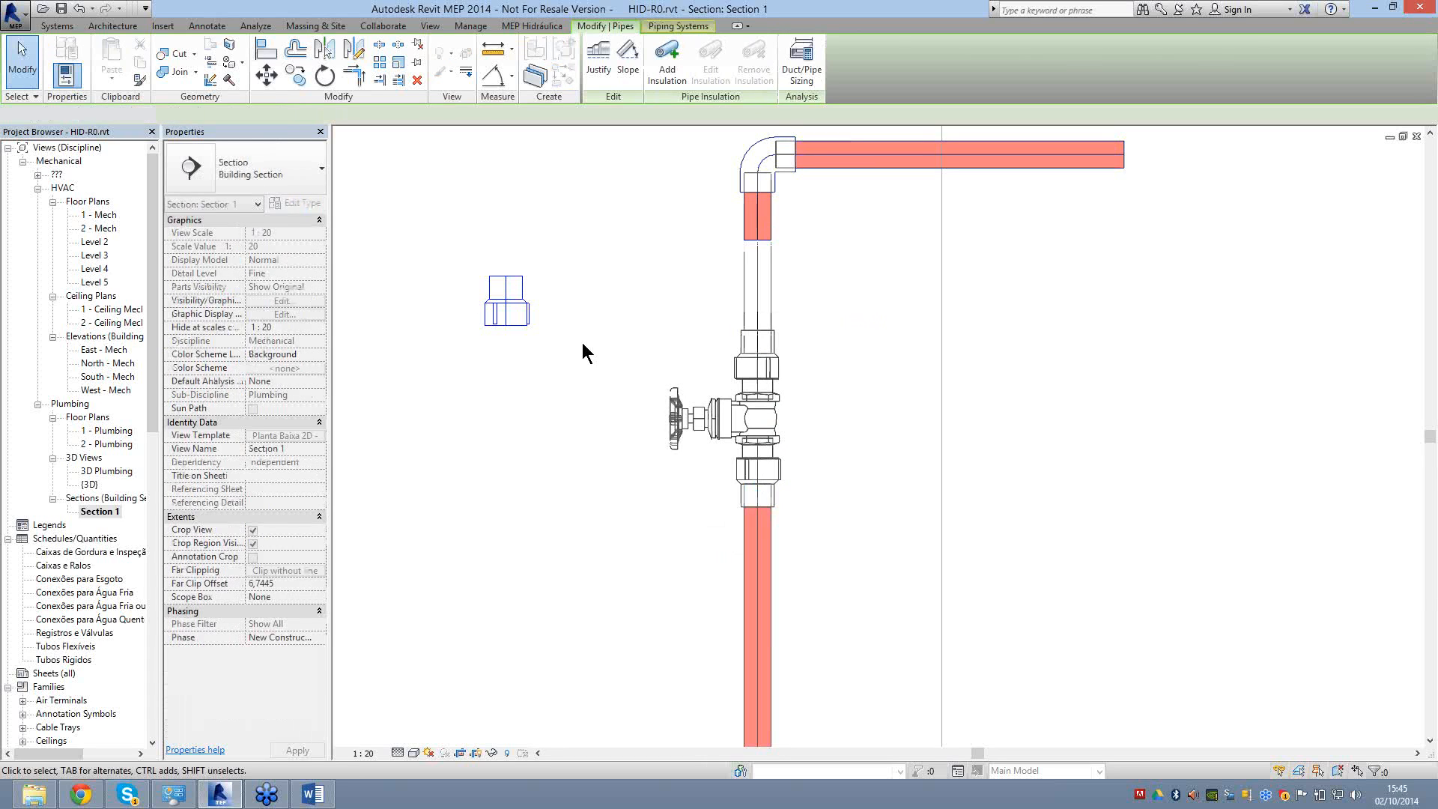
# Delete the spare connector left of the pipe run.
pyautogui.scroll(-4, 582, 342)
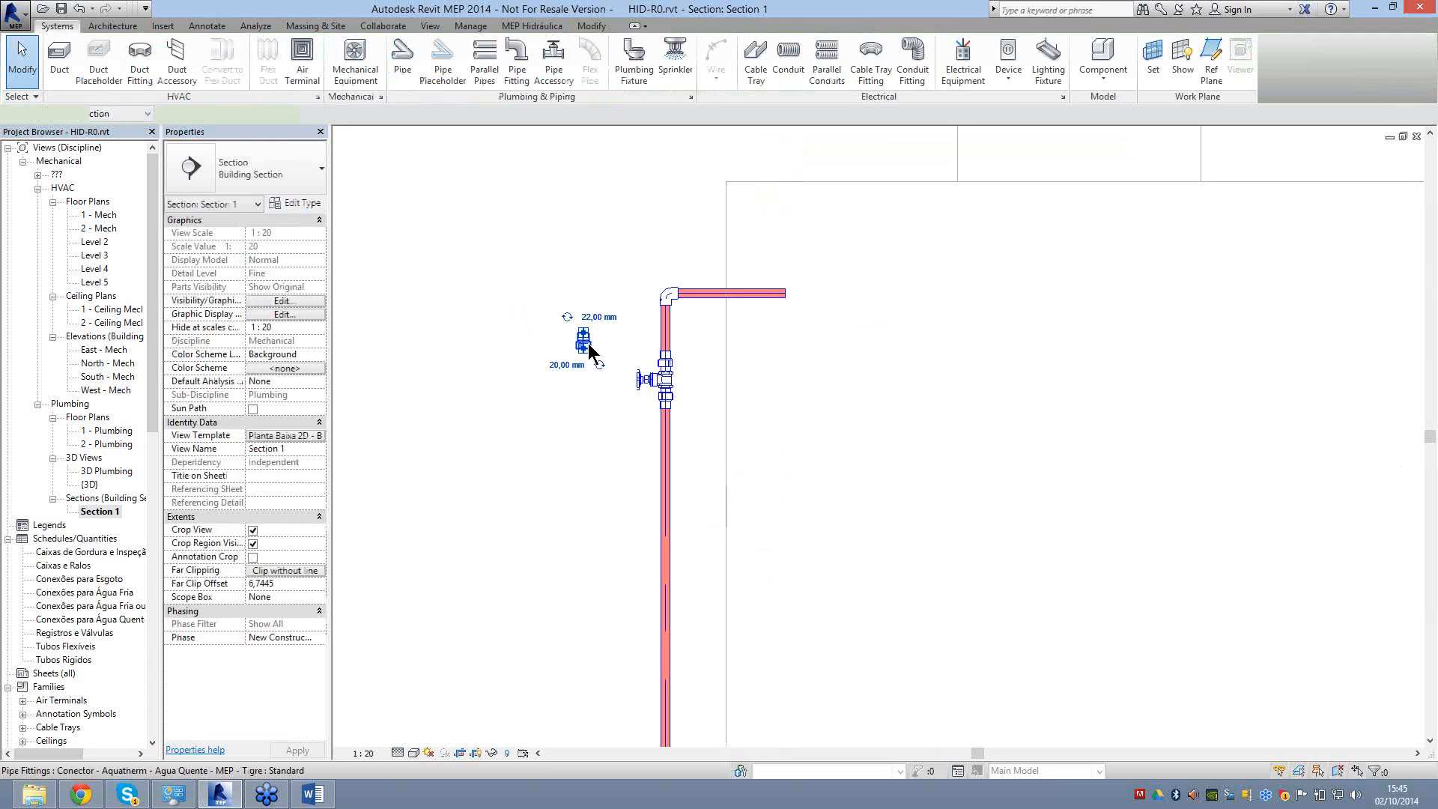
pyautogui.click(588, 348)
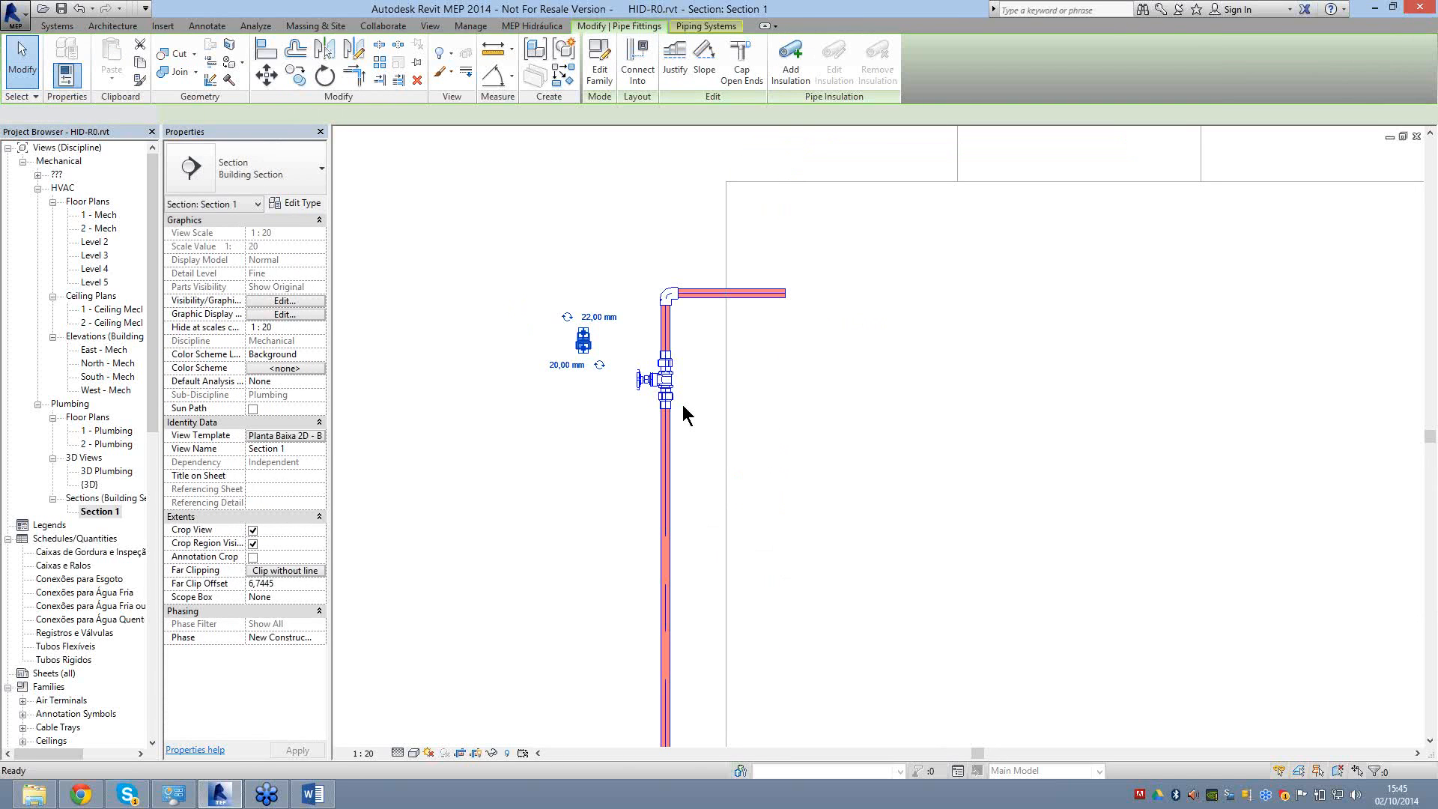
pyautogui.press('Escape')
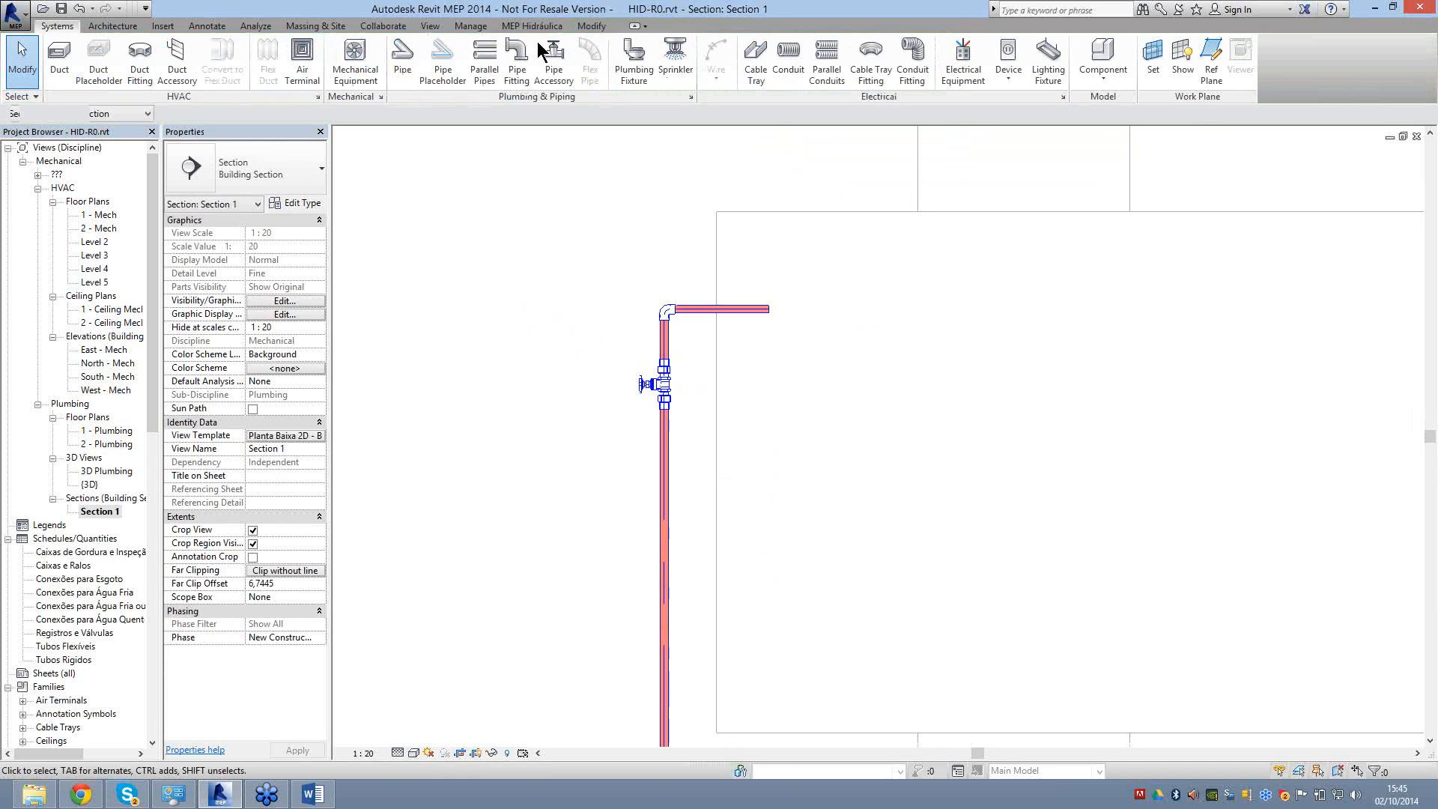
# Browse the Tigre library in the Content Explorer and examine the adapters in the Caixa D'Água category.
pyautogui.click(532, 26)
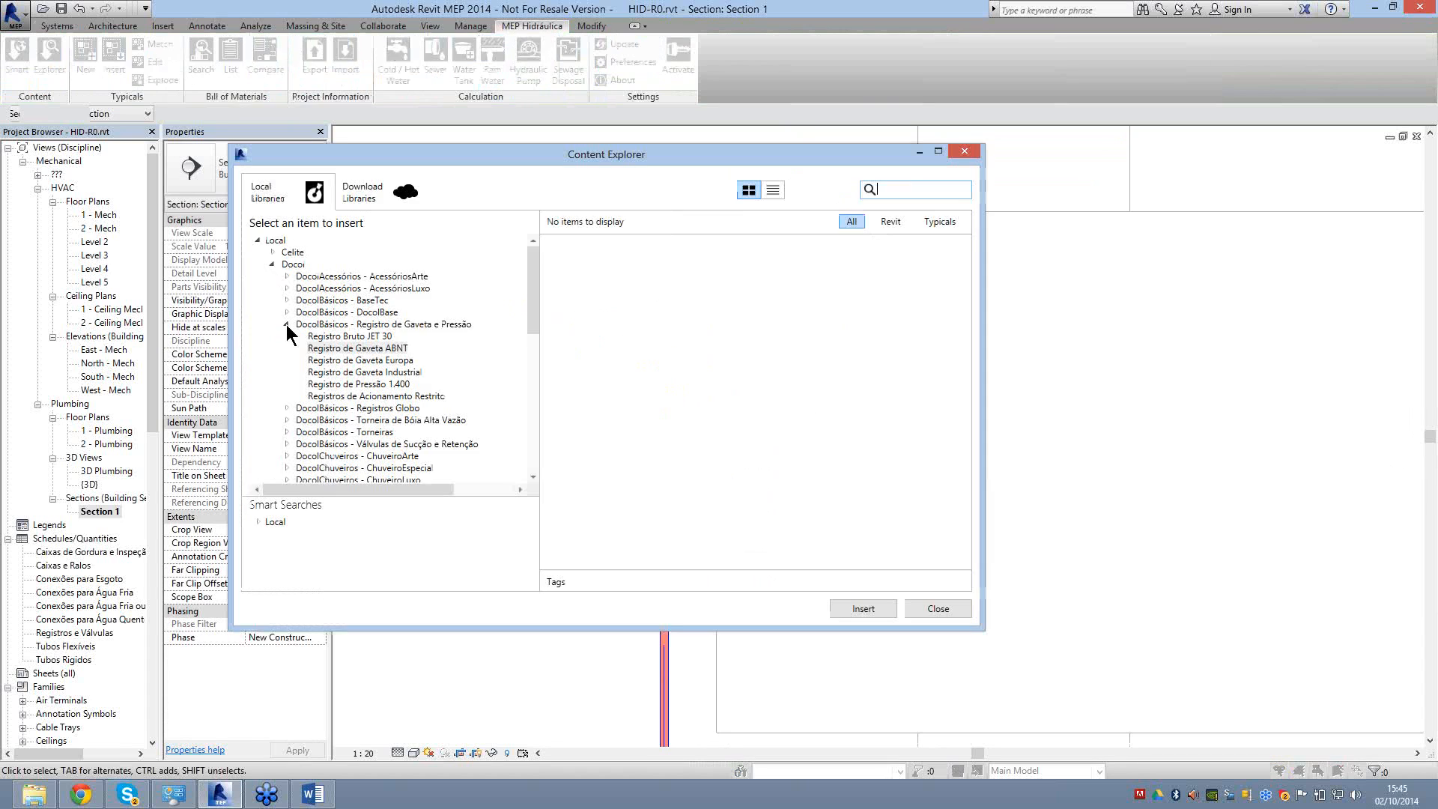
pyautogui.click(286, 325)
pyautogui.click(270, 263)
pyautogui.click(273, 324)
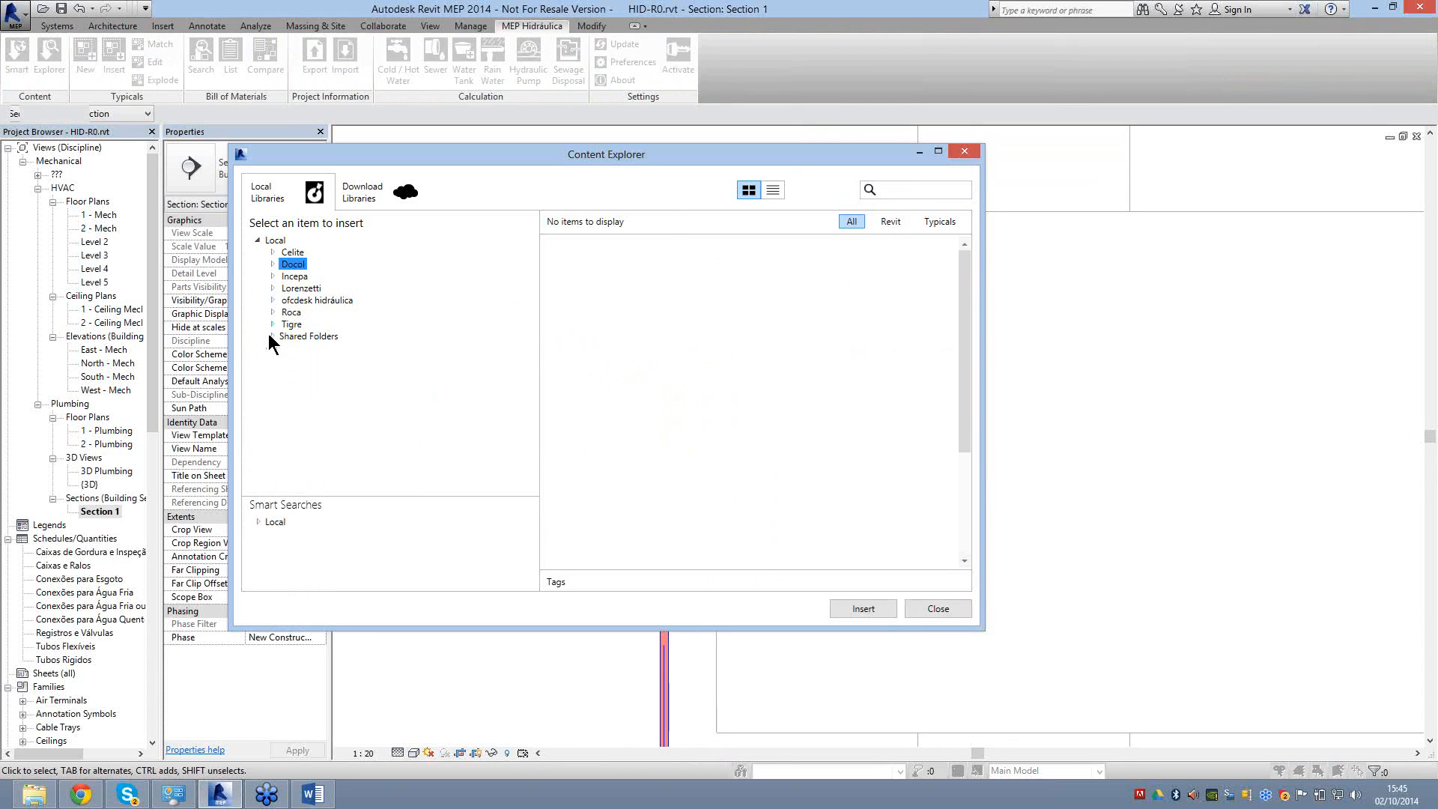
pyautogui.scroll(-3, 270, 344)
pyautogui.scroll(-5, 271, 344)
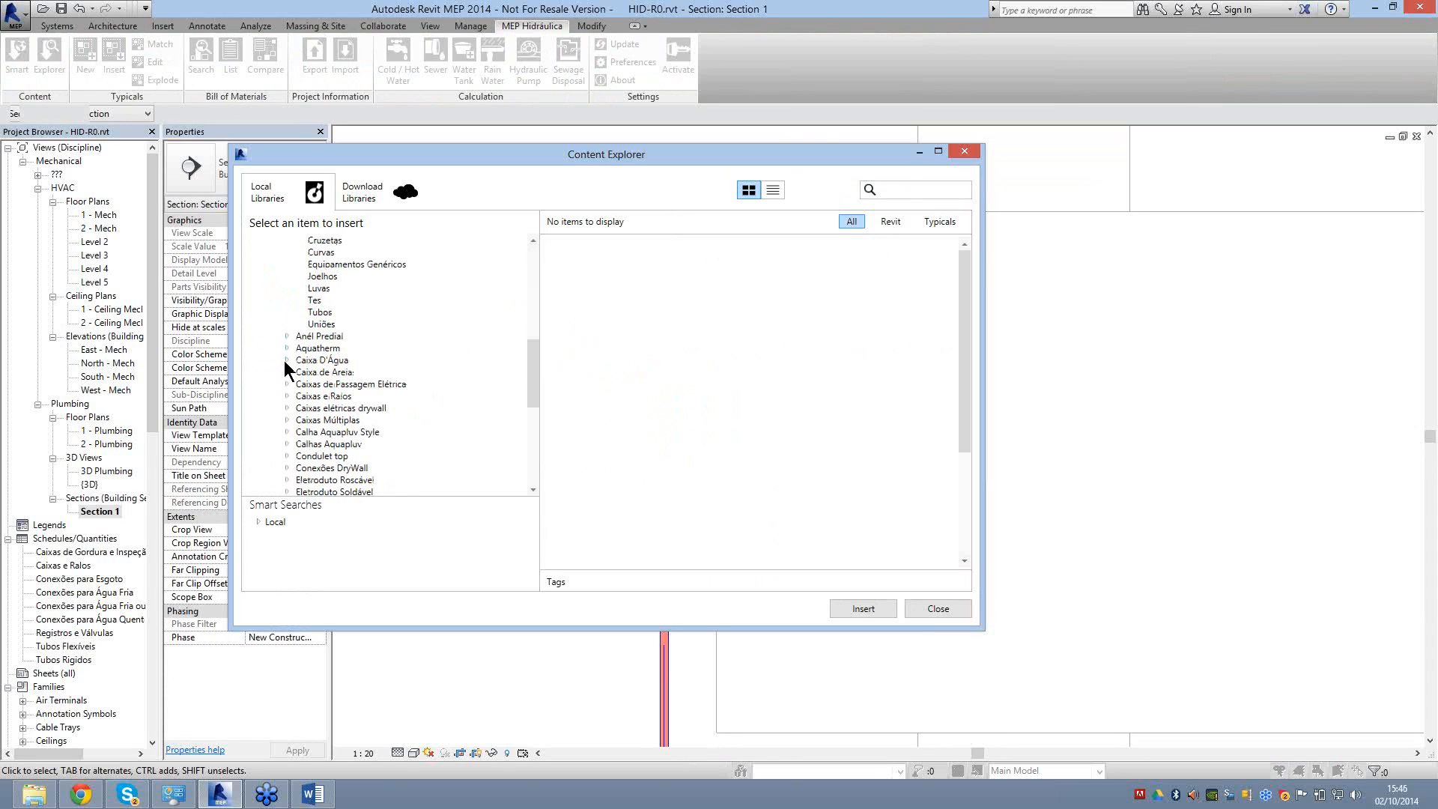
pyautogui.click(286, 360)
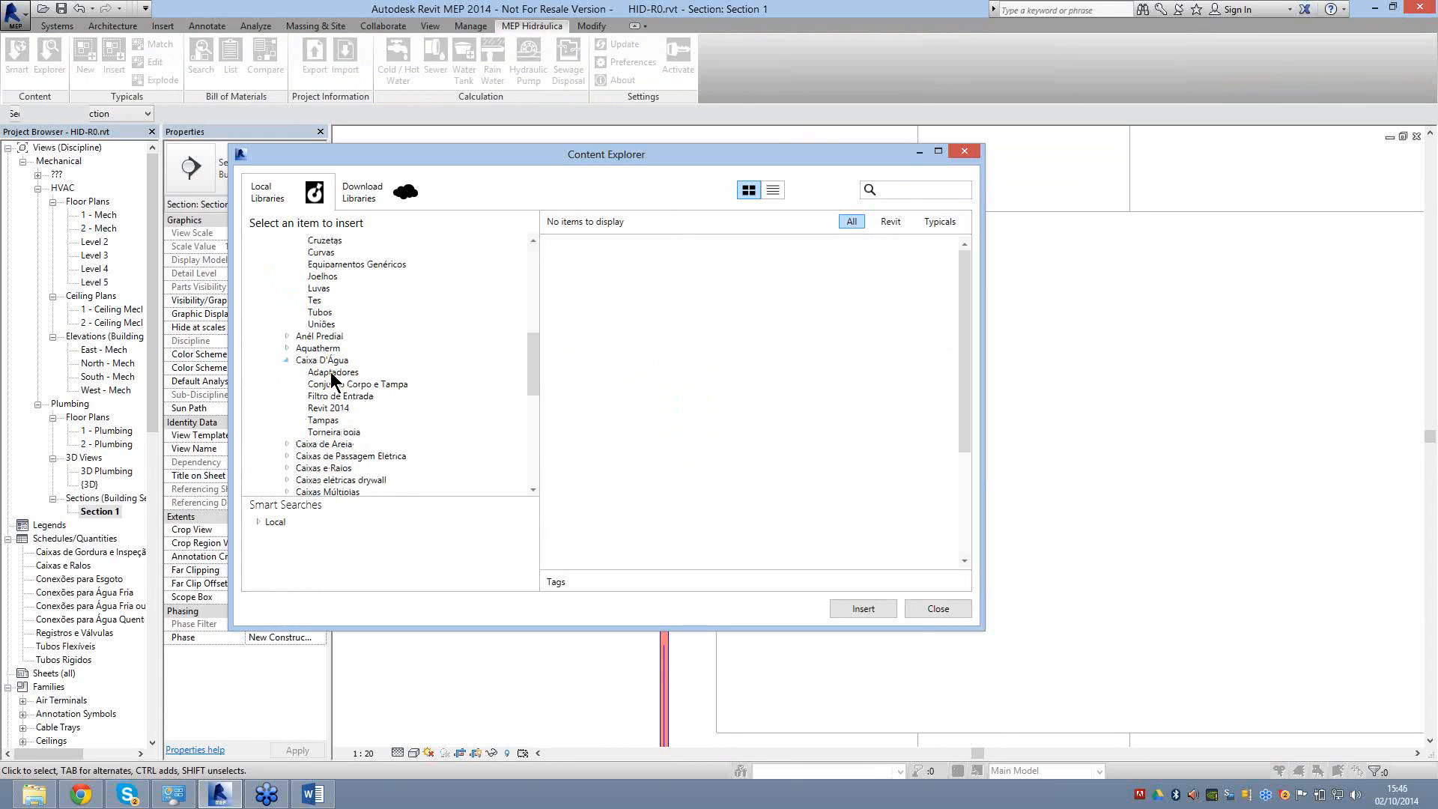
pyautogui.click(375, 370)
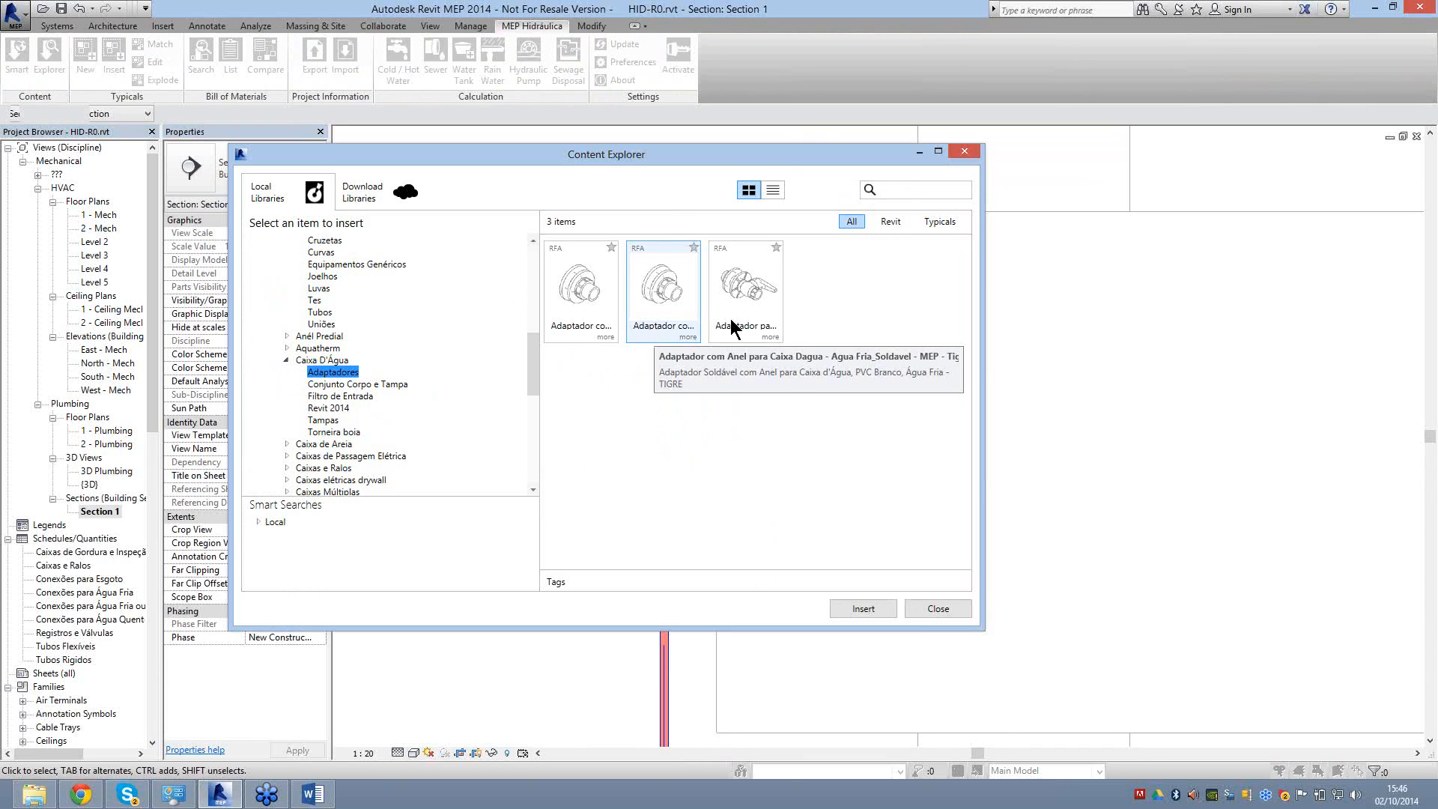
pyautogui.click(575, 332)
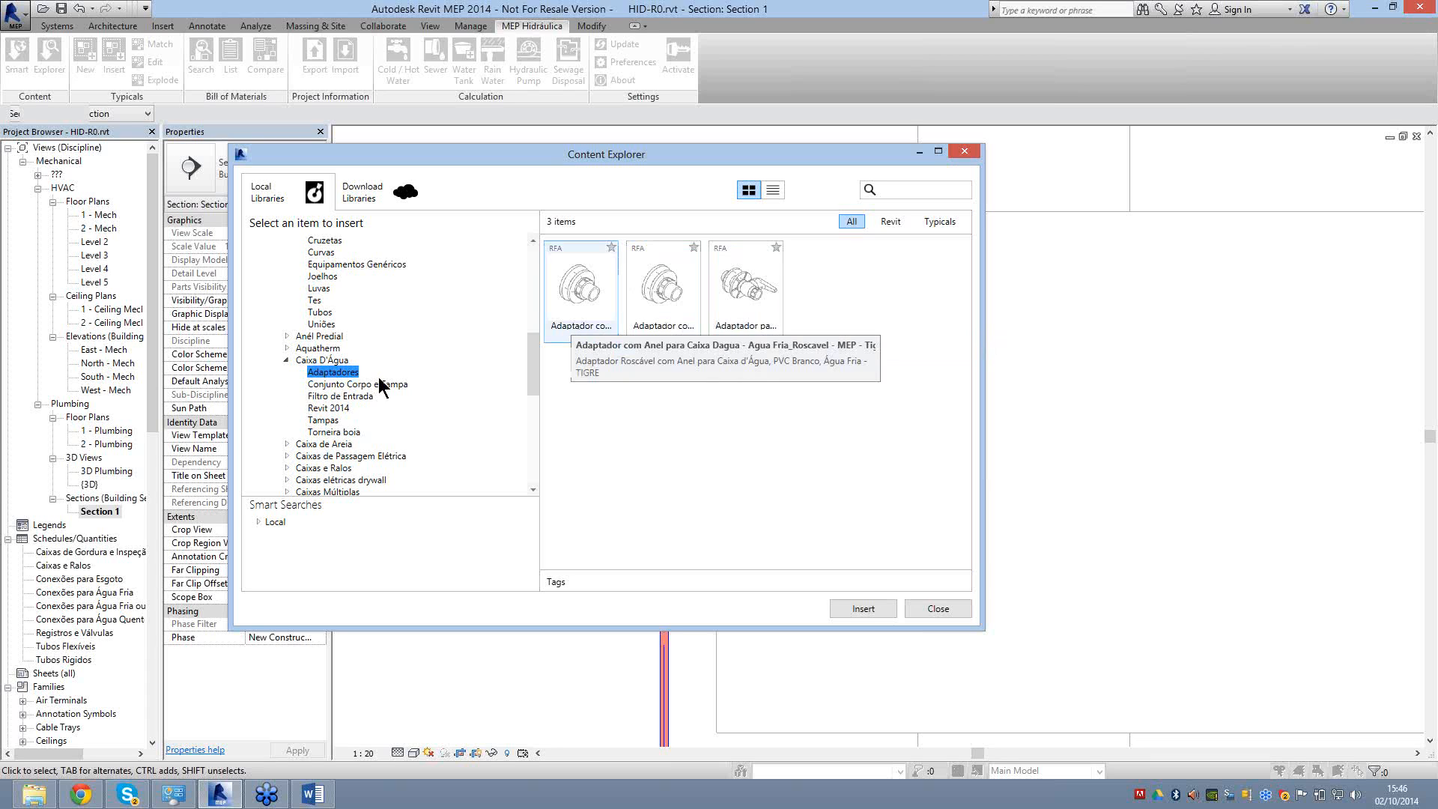
# Insert Tigre's Adaptador Longo com Flanges Livres from the Água Fria Soldável adapters, in line with the horizontal pipe's free end.
pyautogui.scroll(-1, 290, 389)
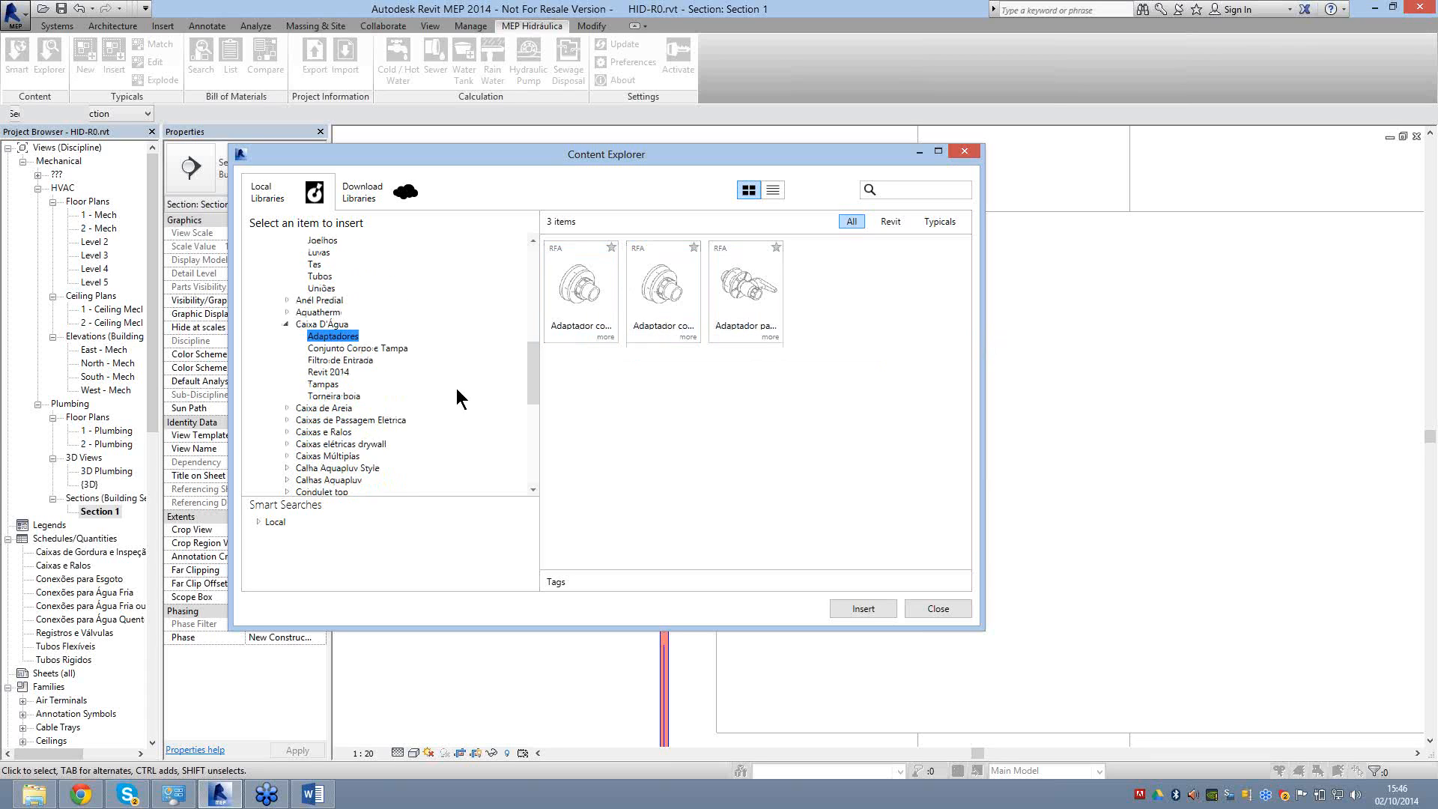
pyautogui.scroll(6, 338, 346)
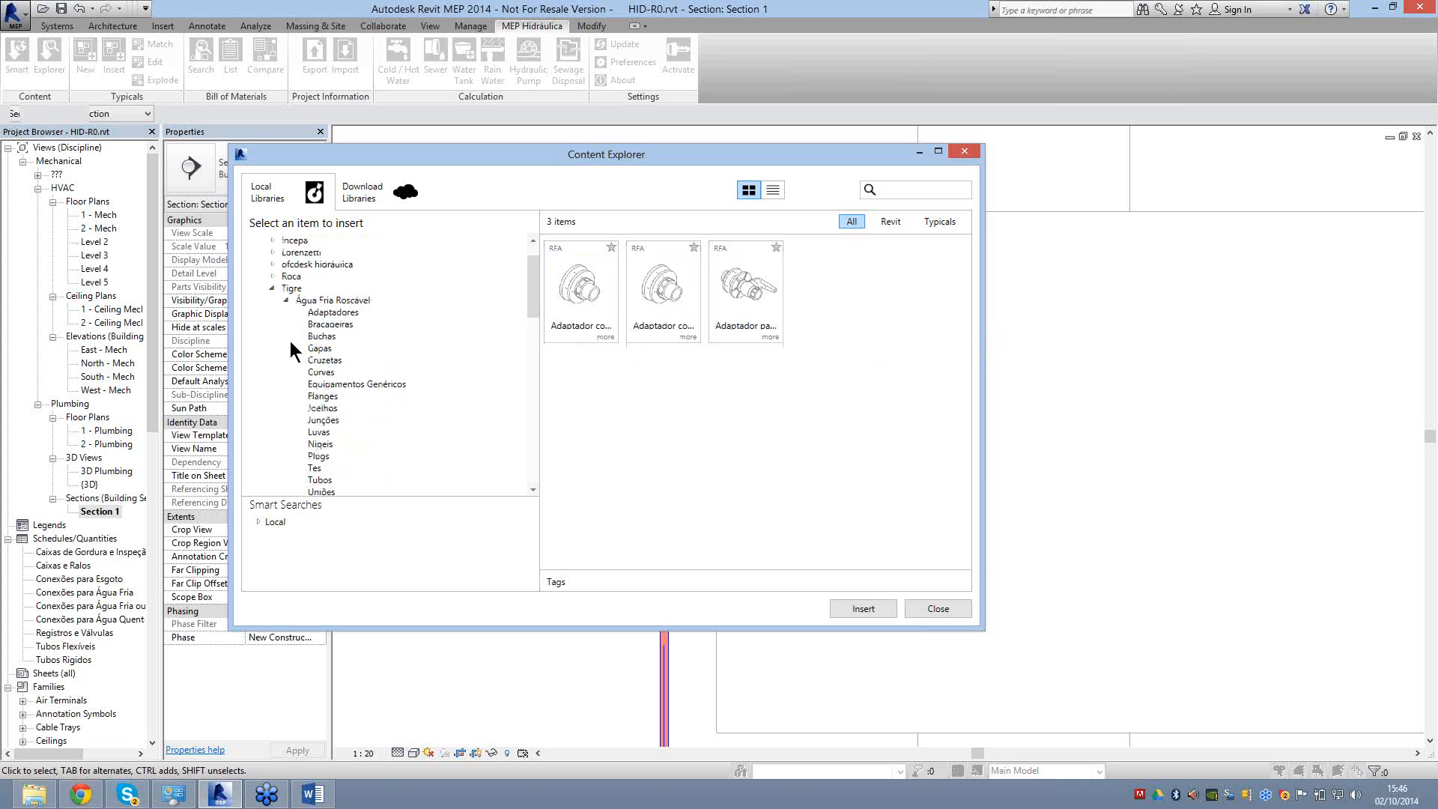
pyautogui.scroll(1, 290, 340)
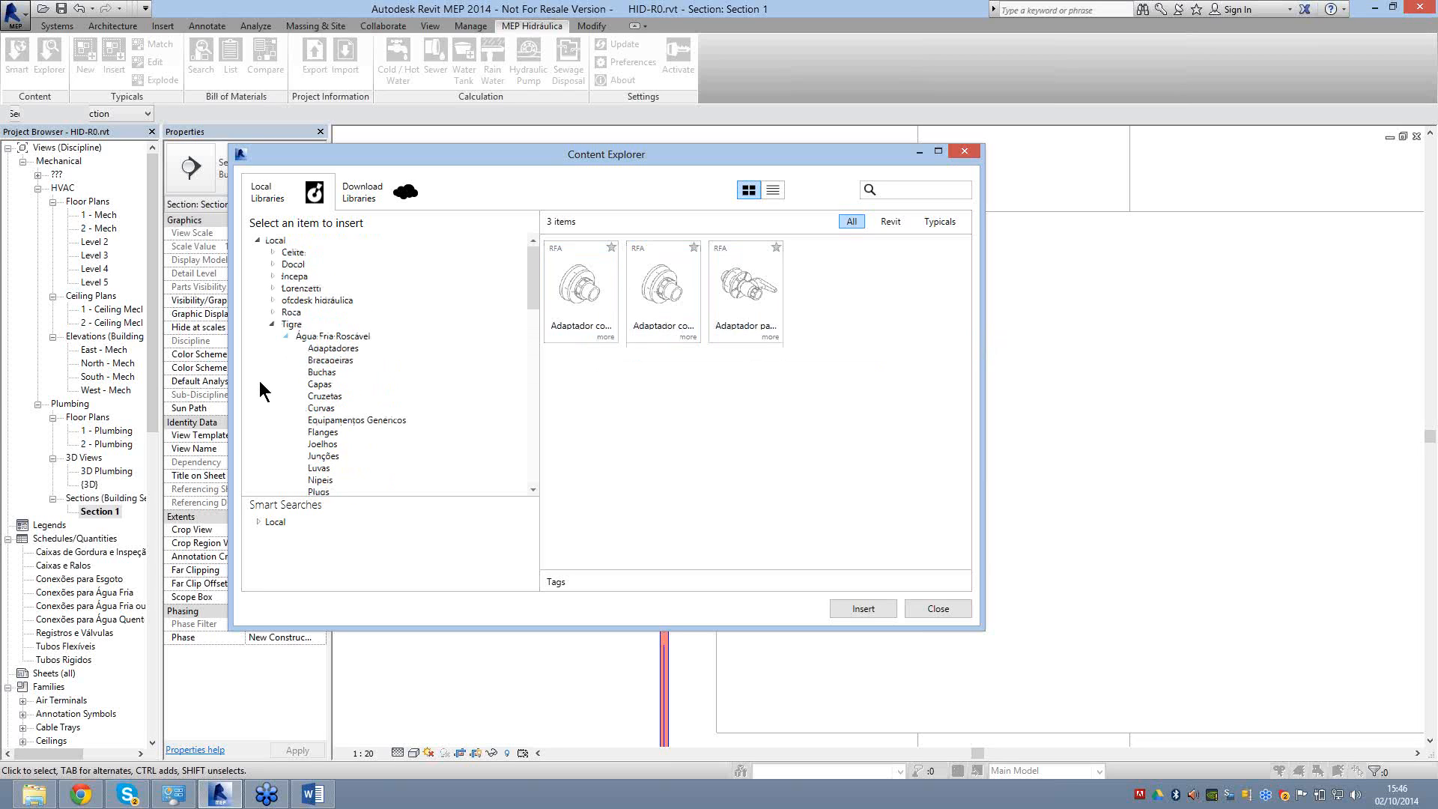
pyautogui.click(286, 337)
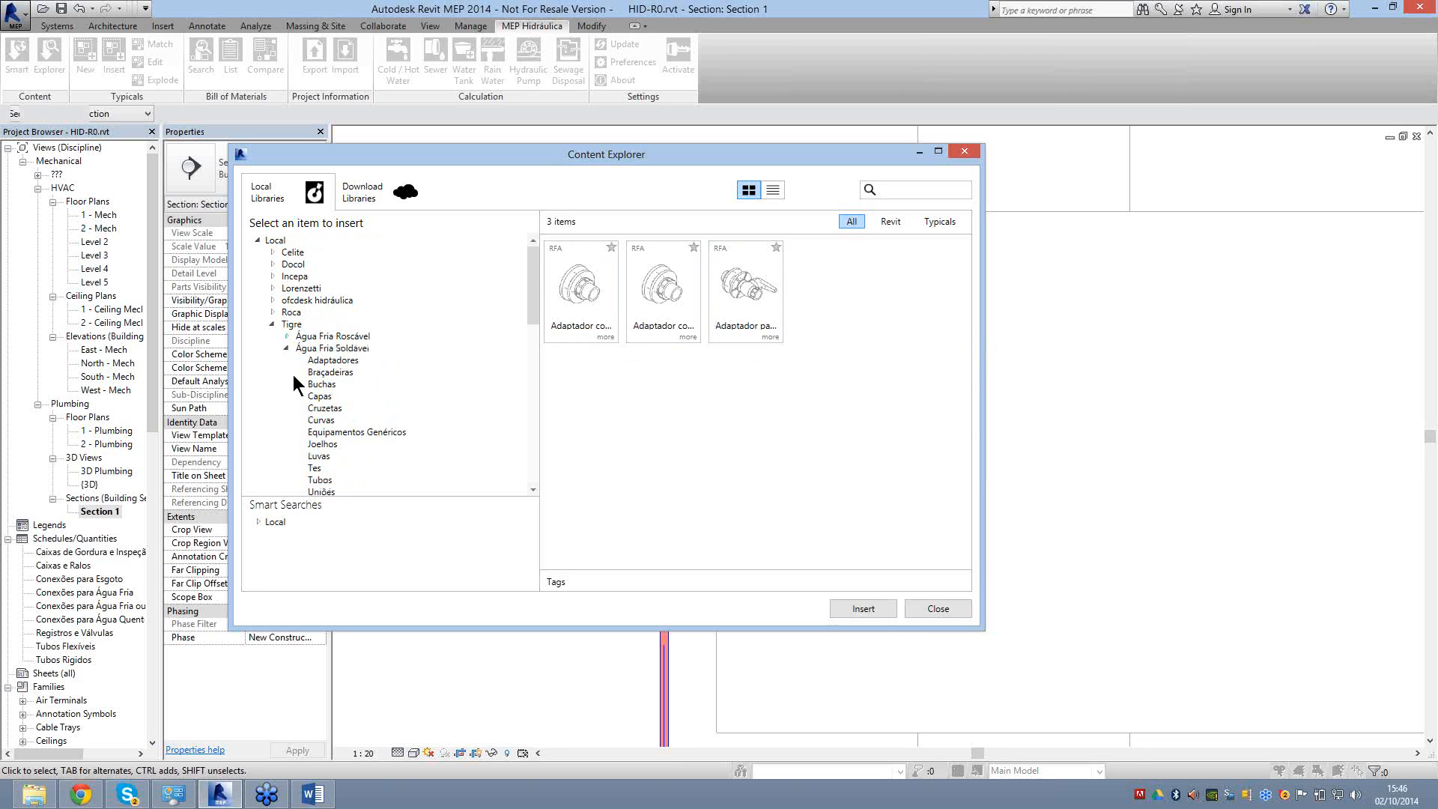
pyautogui.click(334, 360)
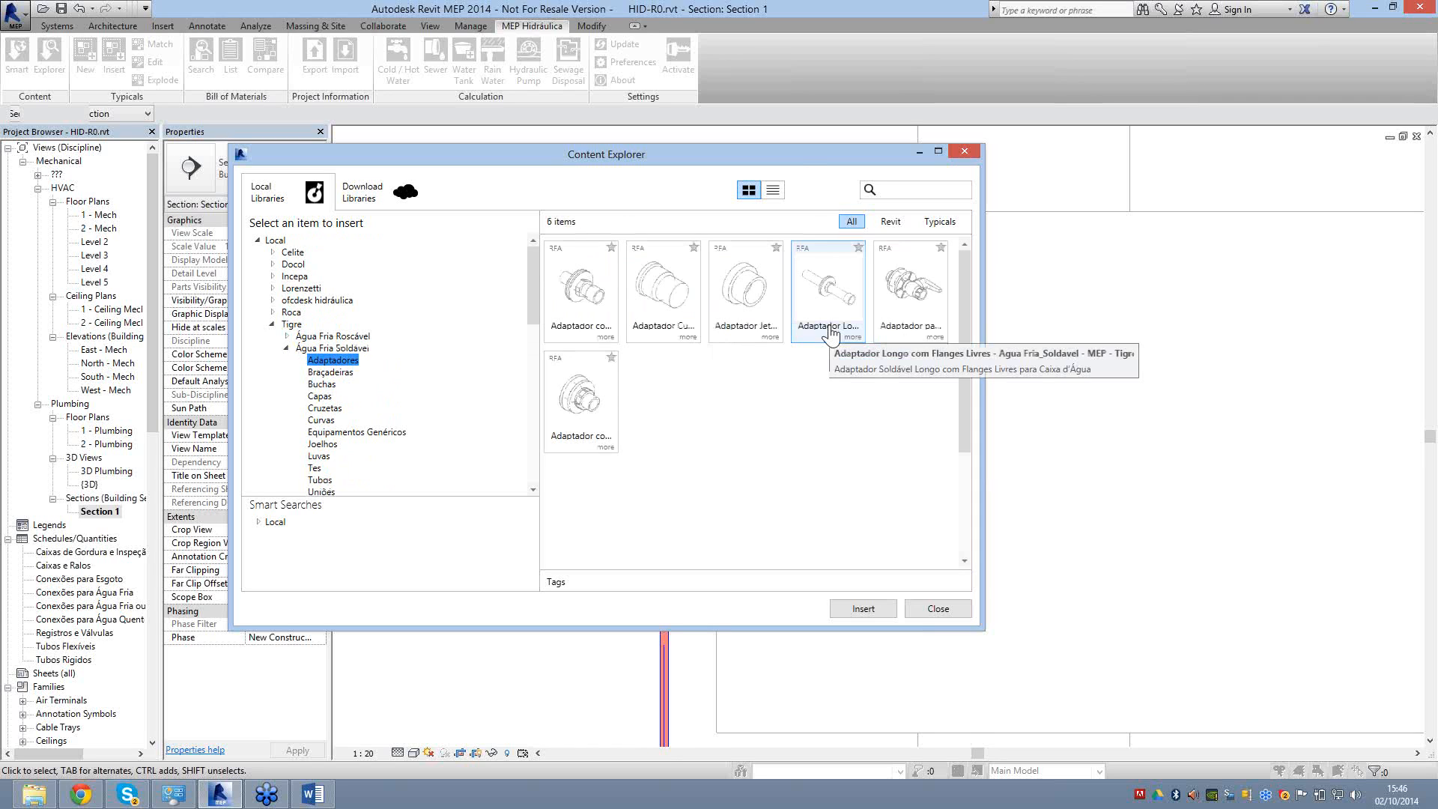
pyautogui.click(828, 332)
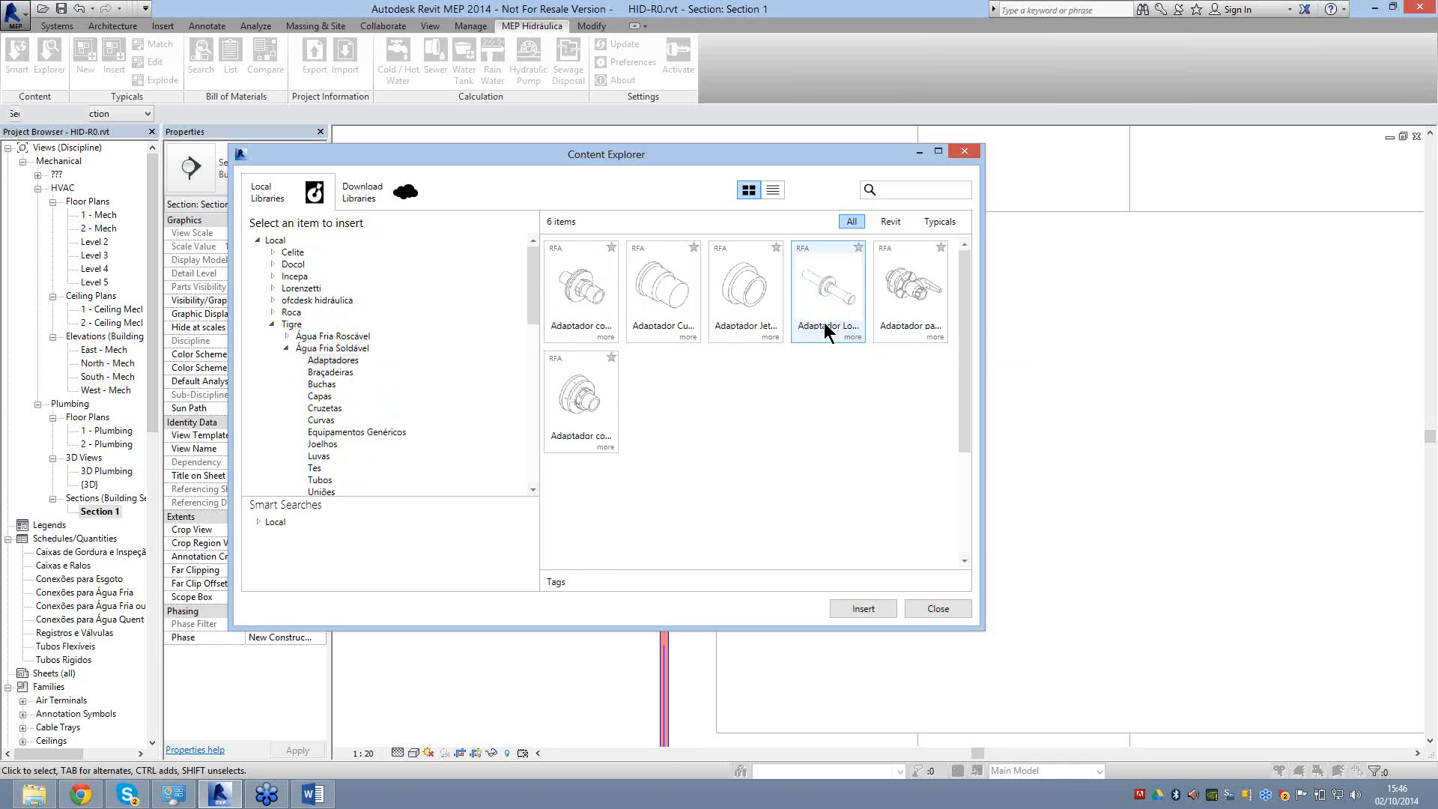
pyautogui.doubleClick(824, 324)
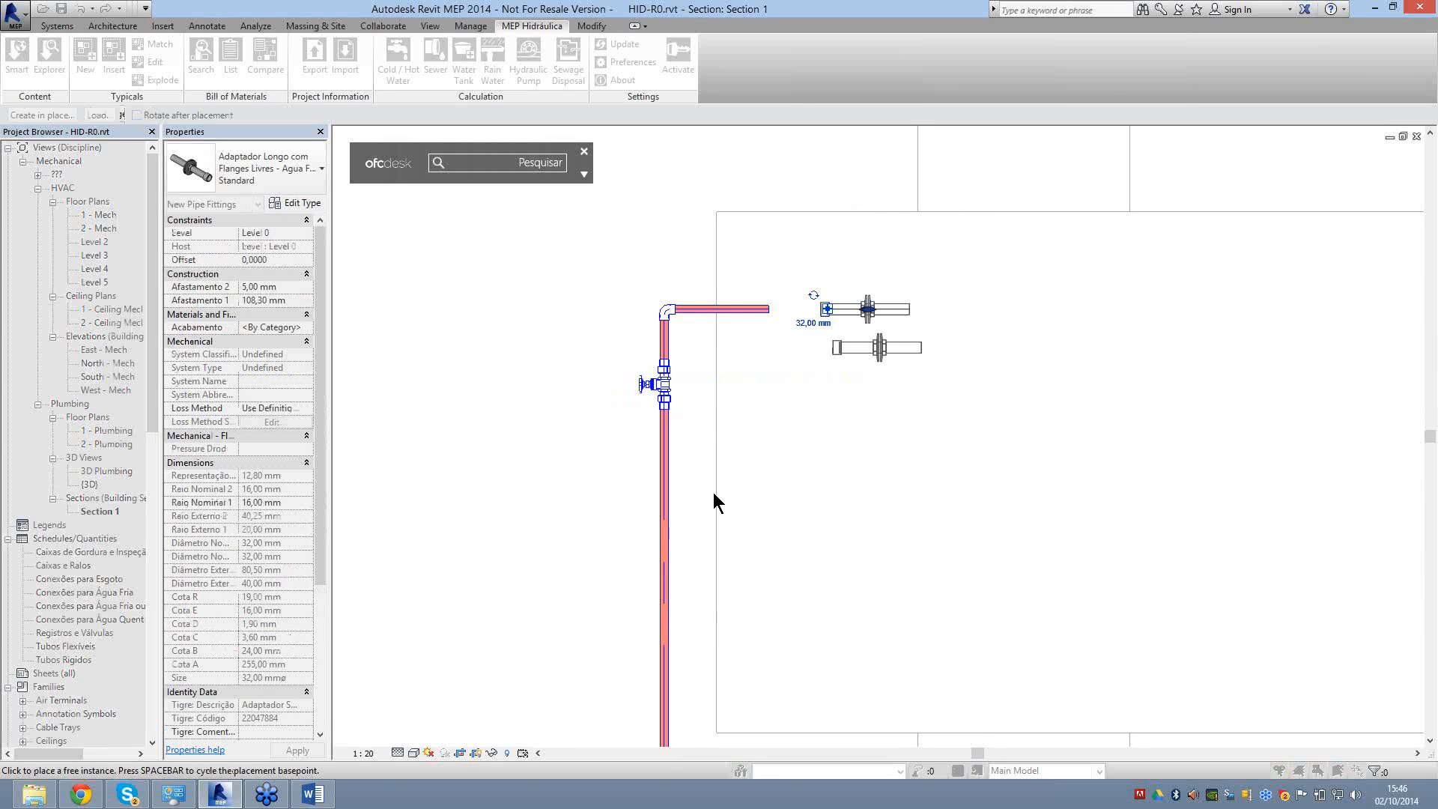
pyautogui.press('Escape')
# Place a connector similar to the one below the gate valve at the pipe-side end of the long flanged adapter.
pyautogui.rightClick(667, 400)
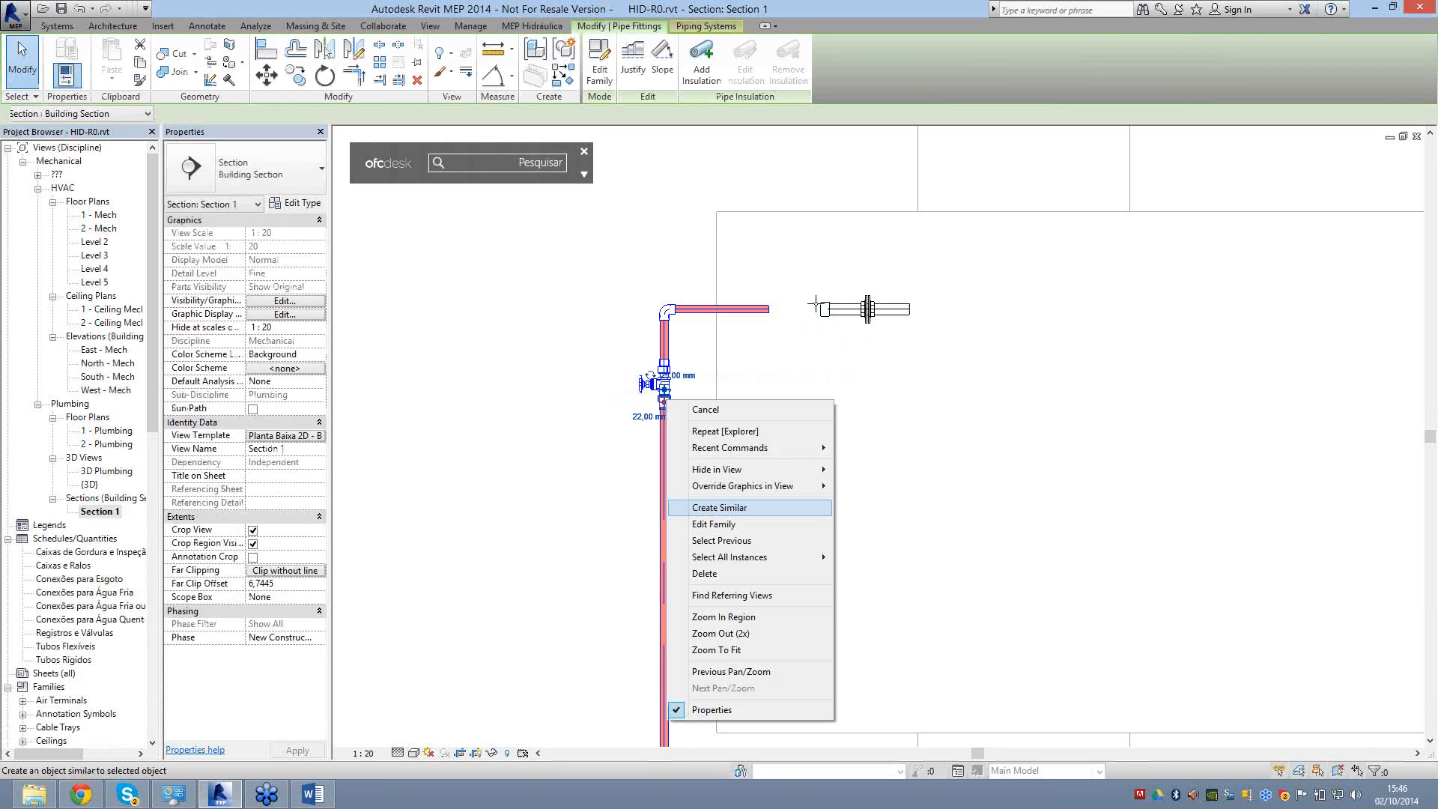
pyautogui.click(719, 507)
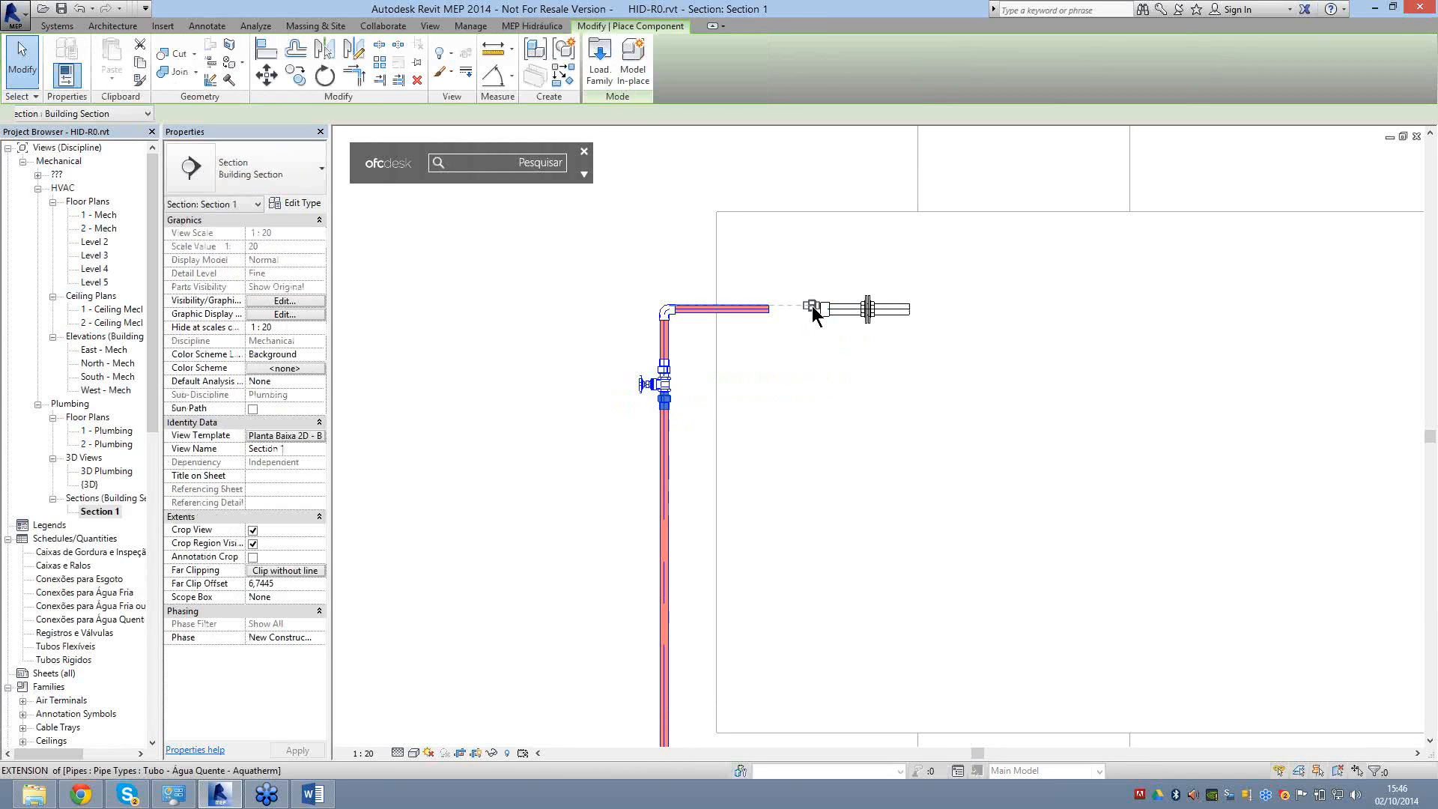
pyautogui.click(812, 306)
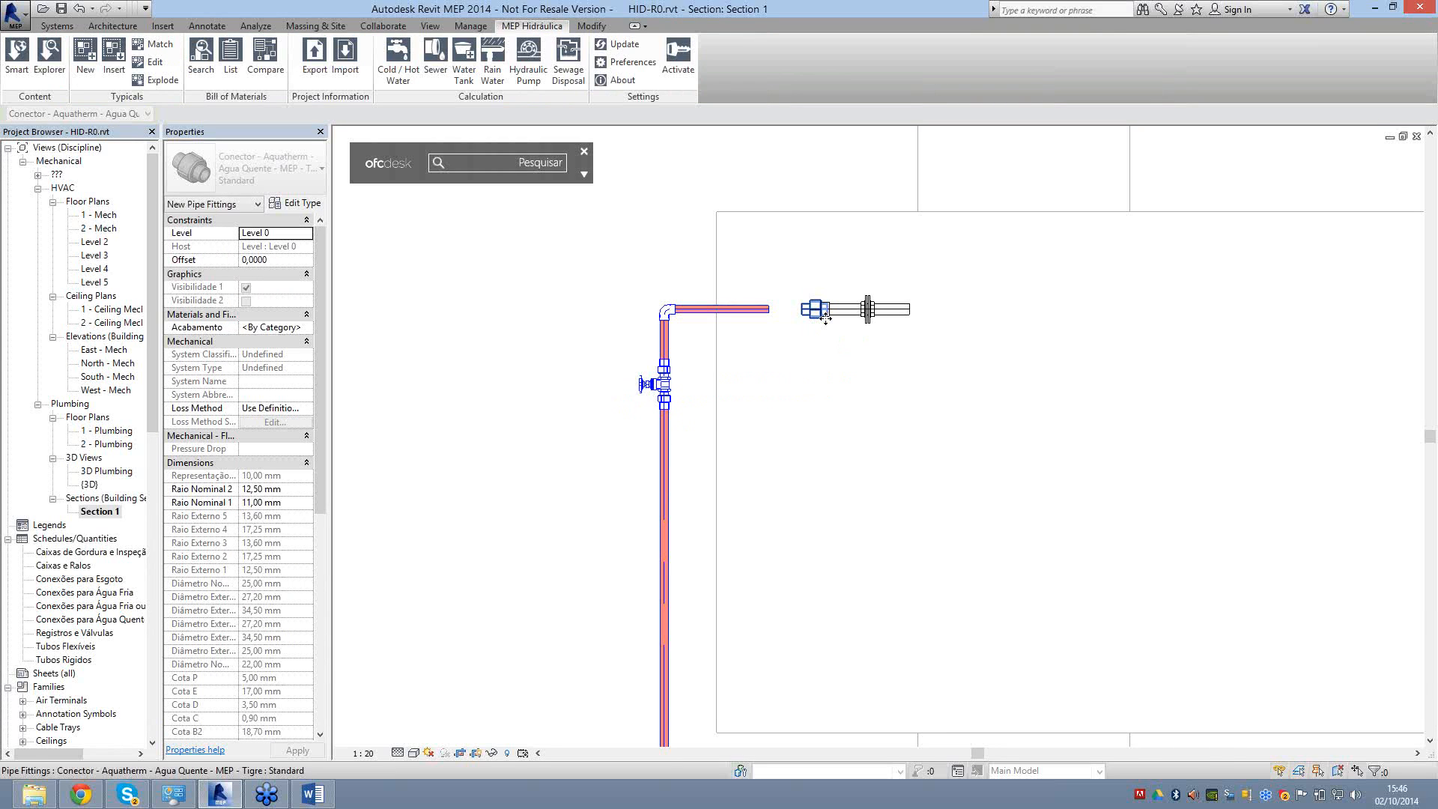
# Attach the connector to the long flanged adapter and extend the horizontal pipe to the connector's free end.
pyautogui.click(826, 316)
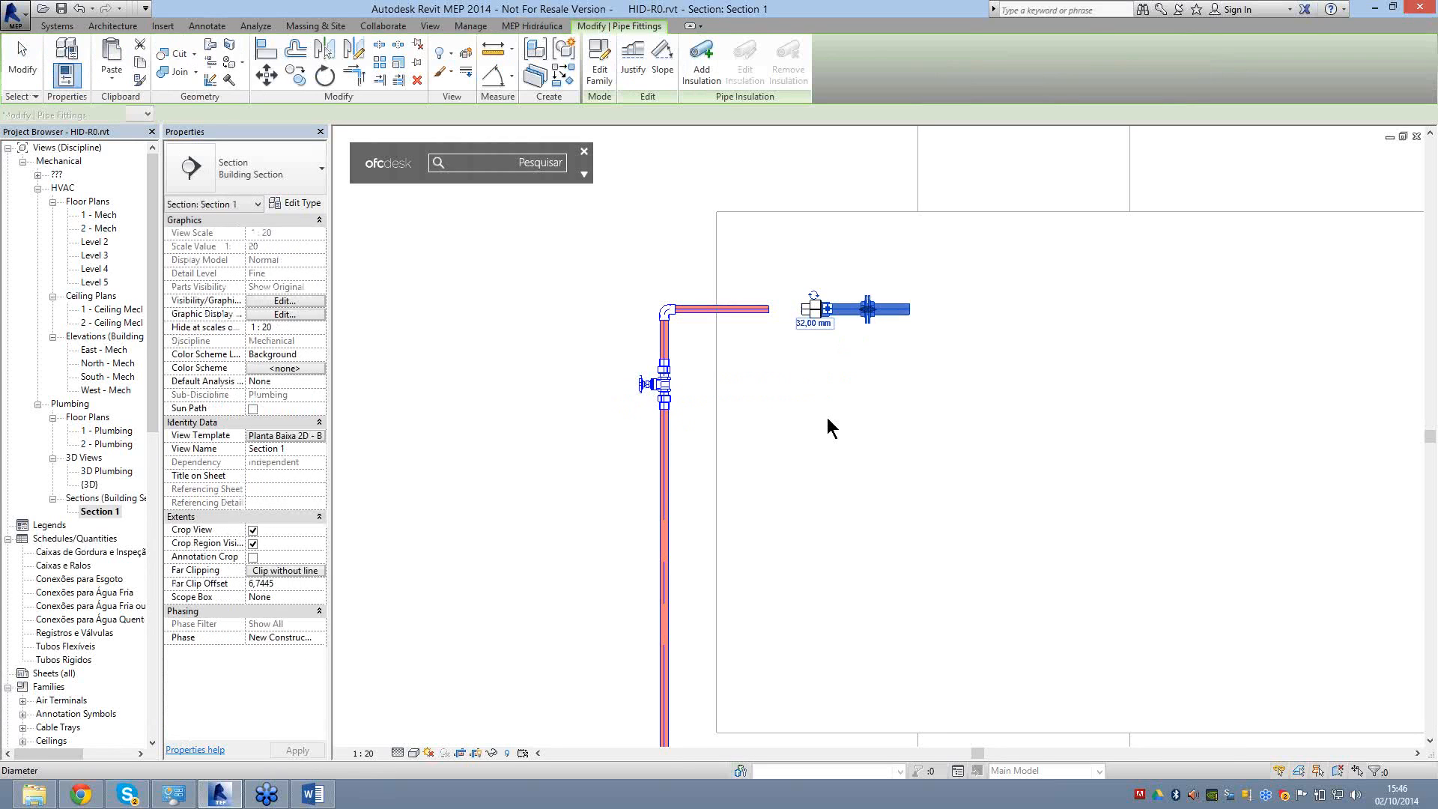
pyautogui.scroll(5, 820, 308)
pyautogui.click(788, 372)
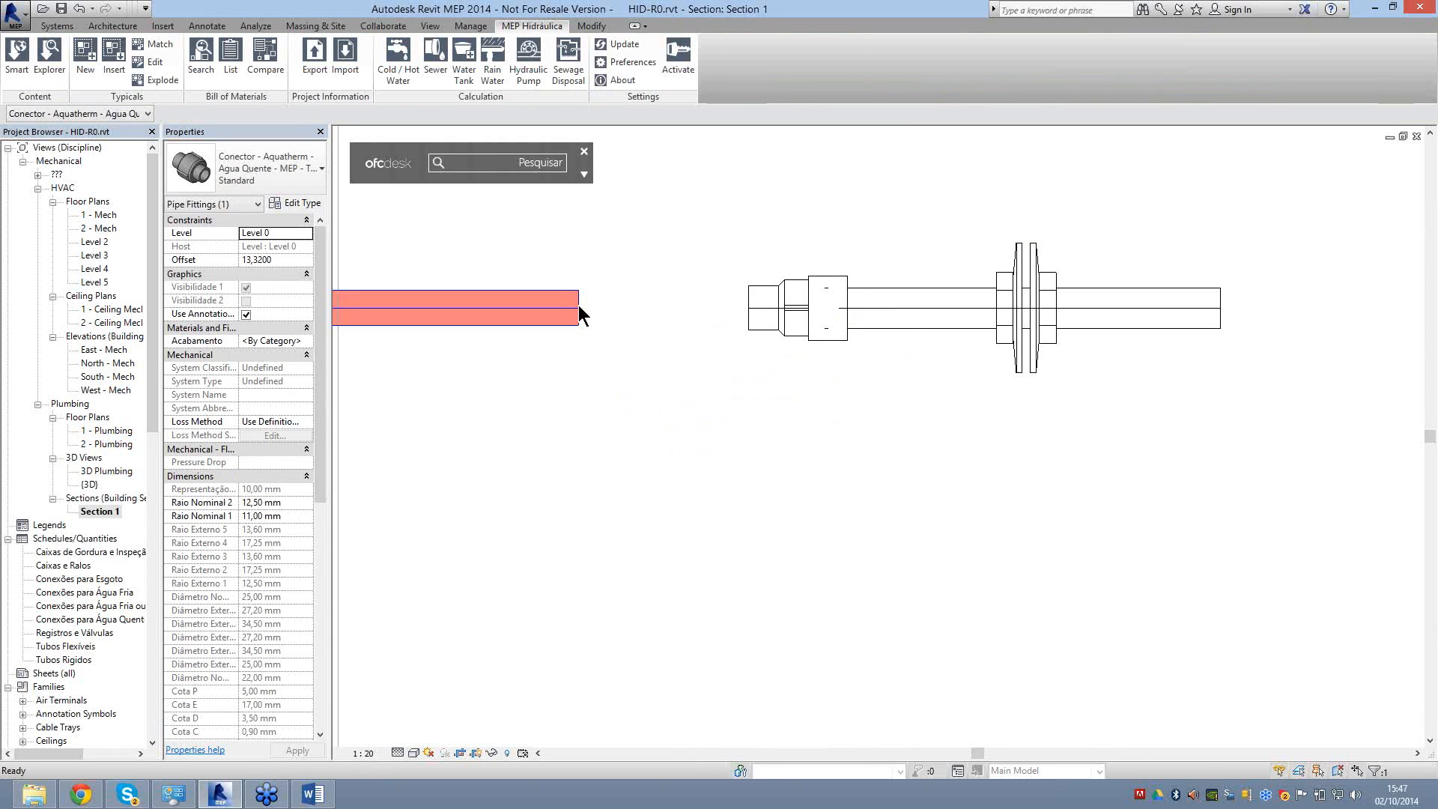
pyautogui.click(579, 307)
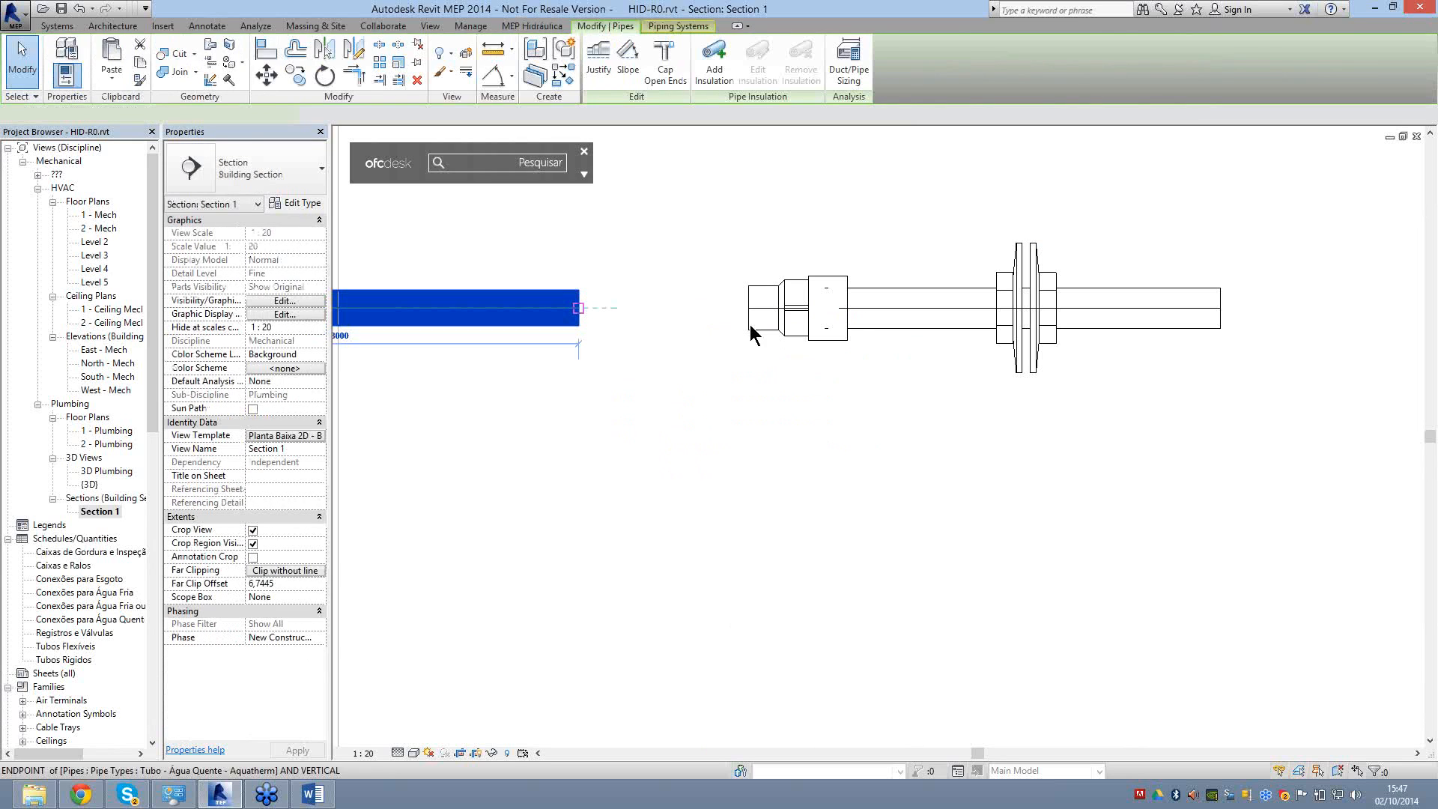
pyautogui.moveTo(753, 334); pyautogui.dragTo(790, 323)
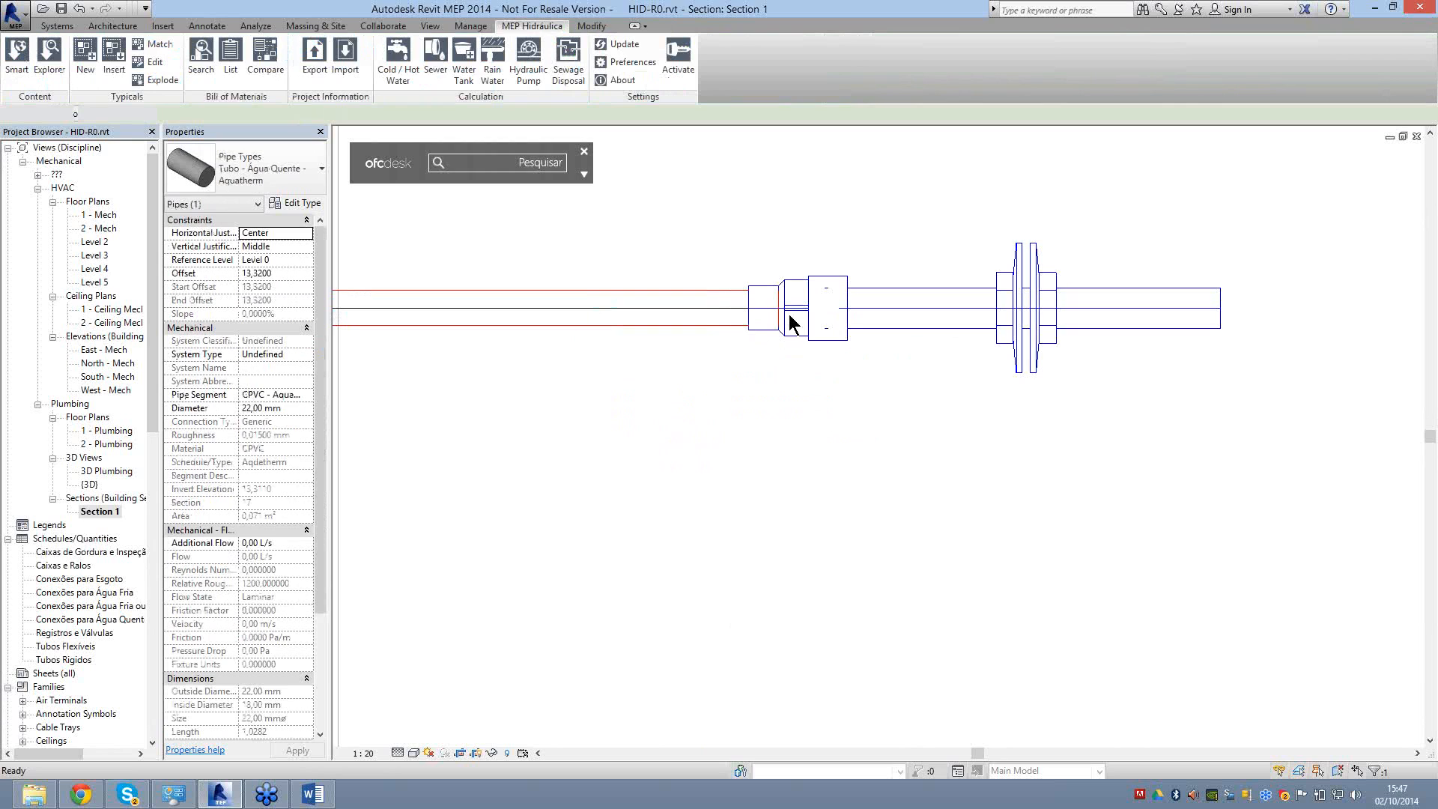
# Slide the long flanged adapter and its connector along the horizontal pipe toward the elbow so the adapter passes through the tank wall.
pyautogui.scroll(-4, 786, 315)
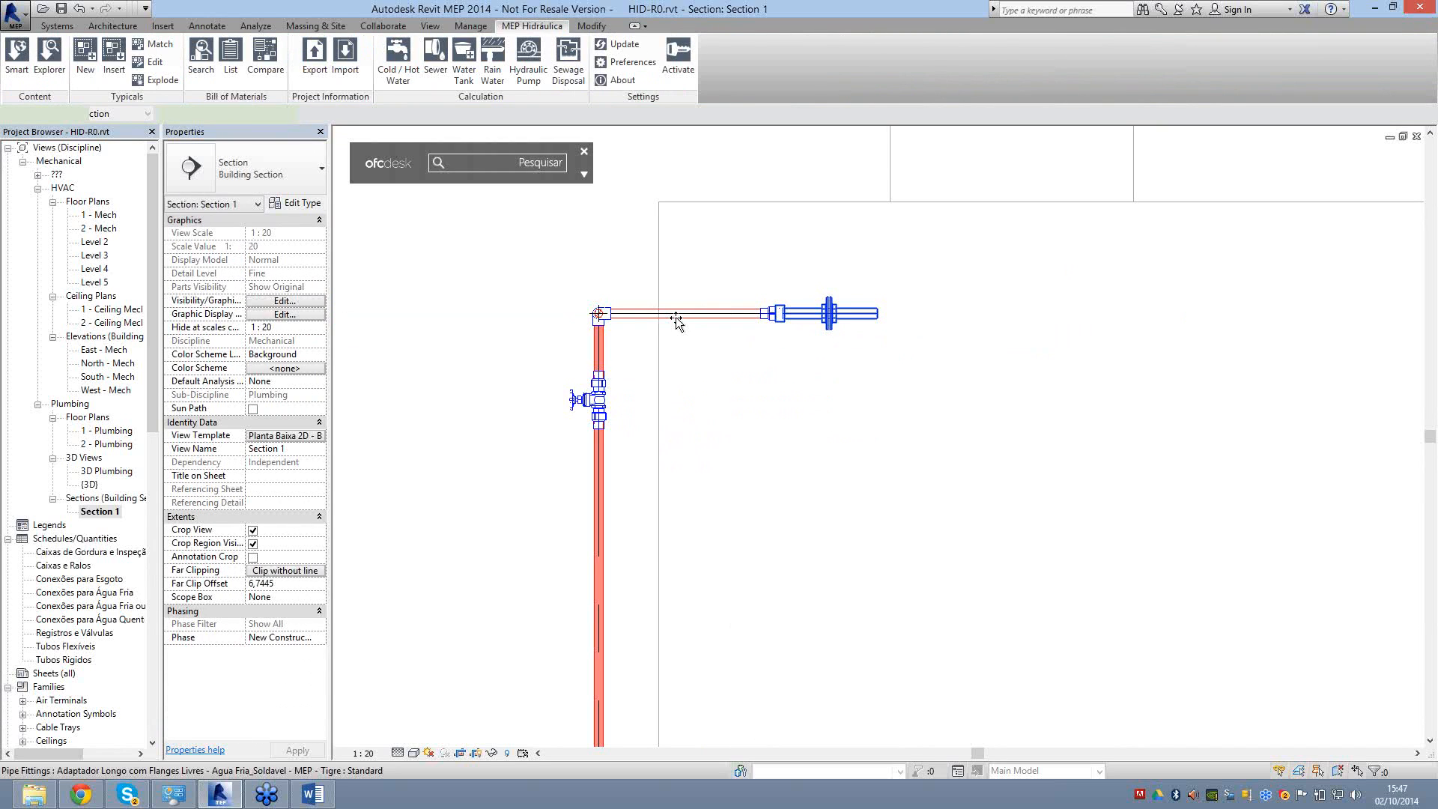
pyautogui.click(676, 316)
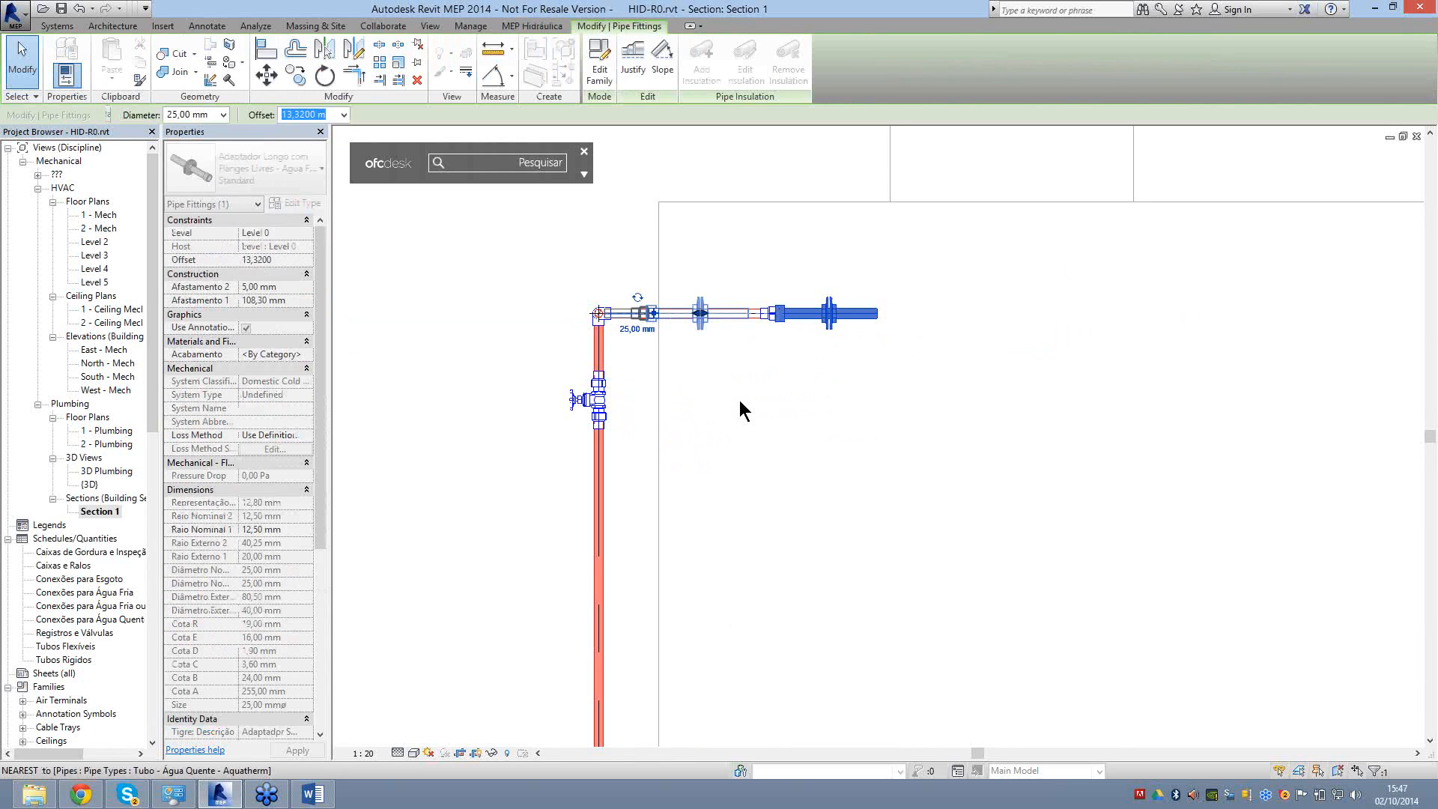
pyautogui.scroll(-3, 748, 389)
pyautogui.click(834, 370)
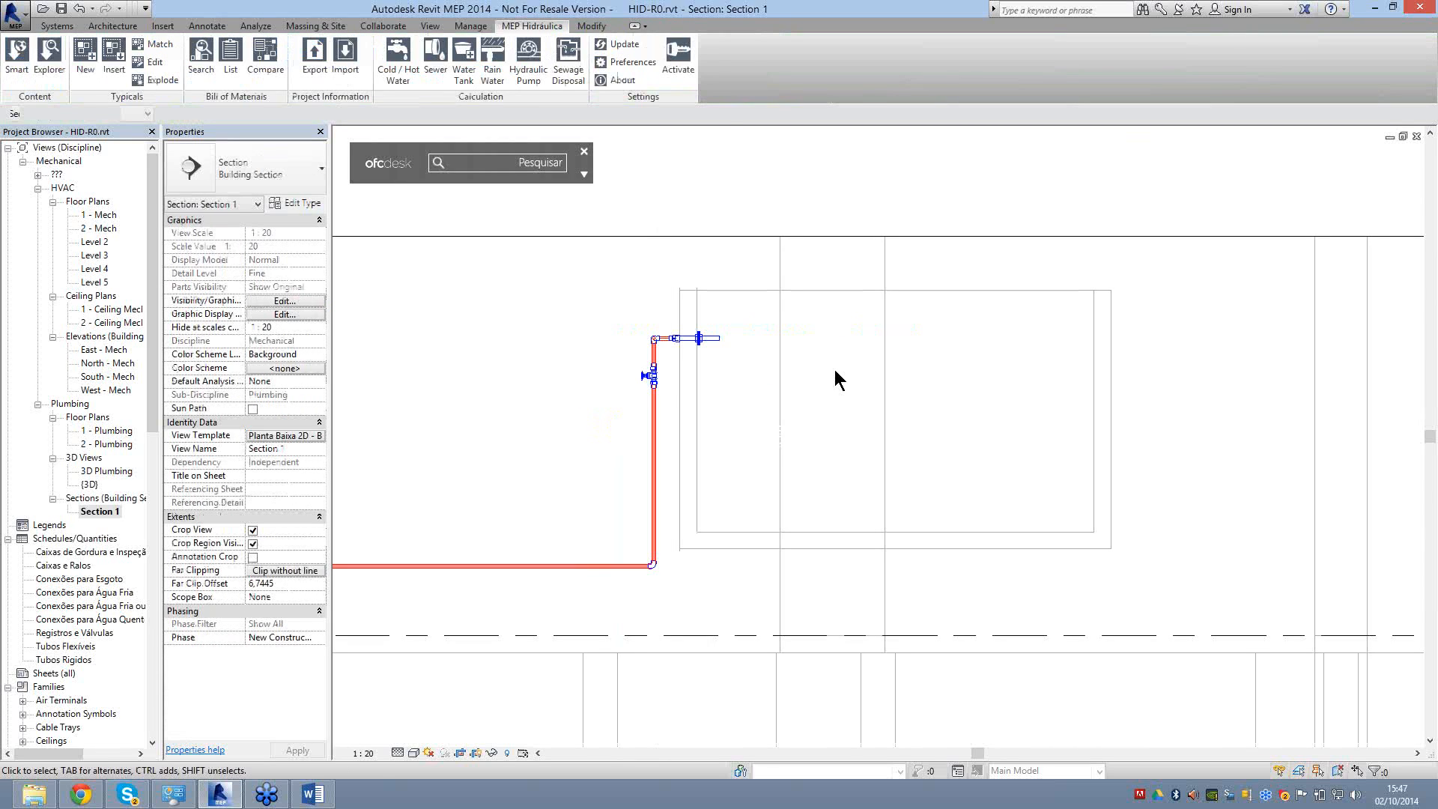
pyautogui.scroll(5, 671, 331)
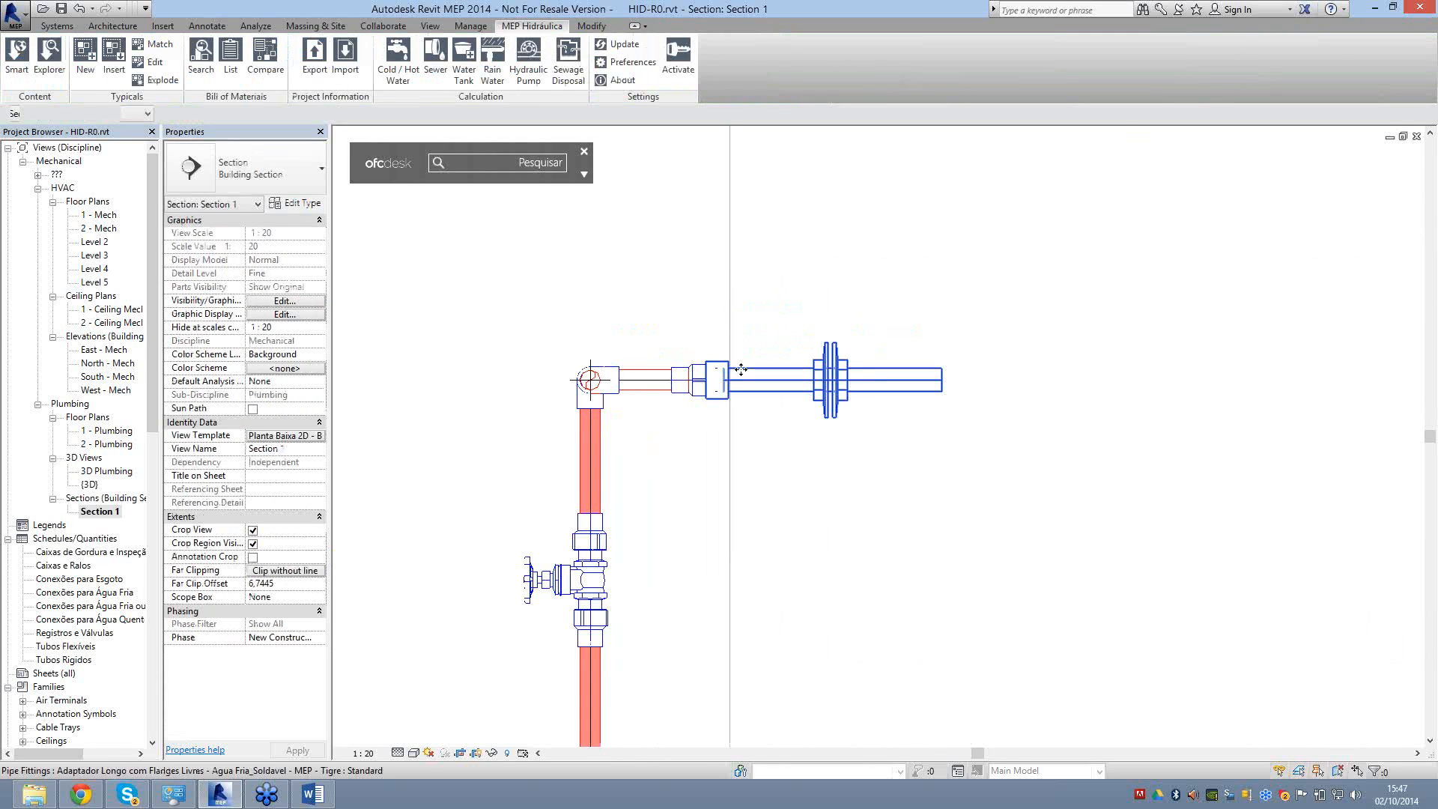
pyautogui.click(811, 388)
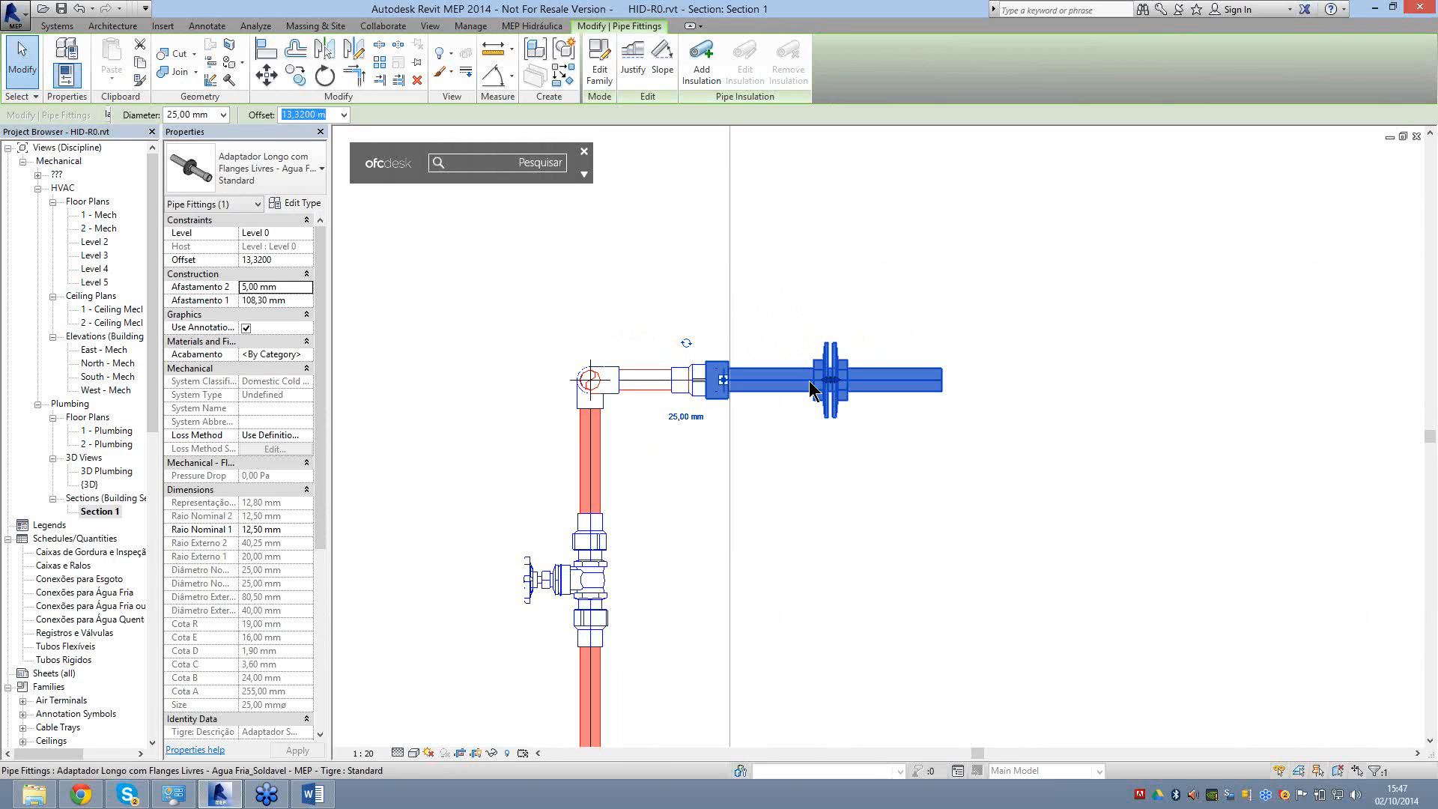
pyautogui.press('Left')
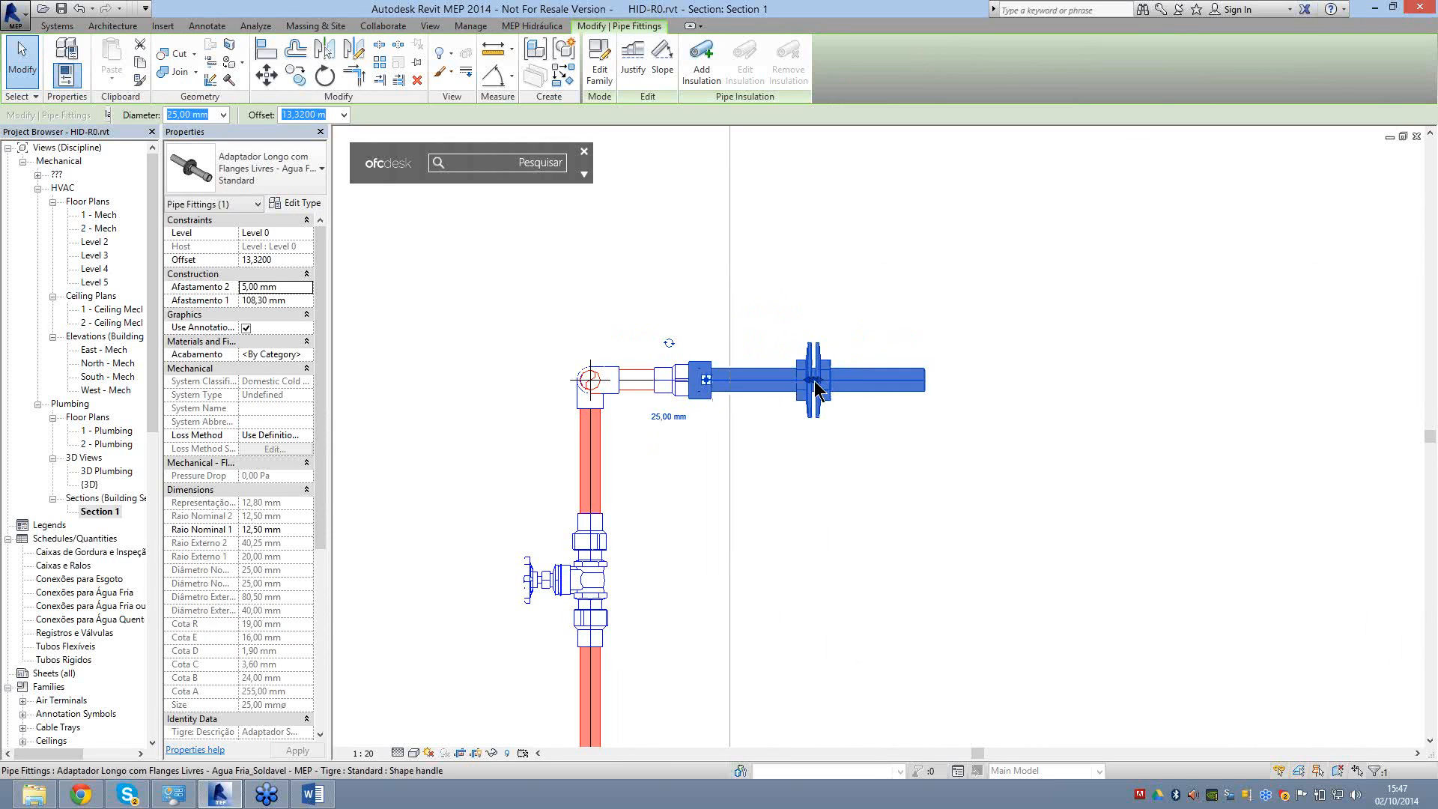
# Spread the long adapter's two free flanges so they sit against the outer and inner faces of the tank wall.
pyautogui.scroll(3, 815, 380)
pyautogui.moveTo(640, 378); pyautogui.dragTo(734, 367)
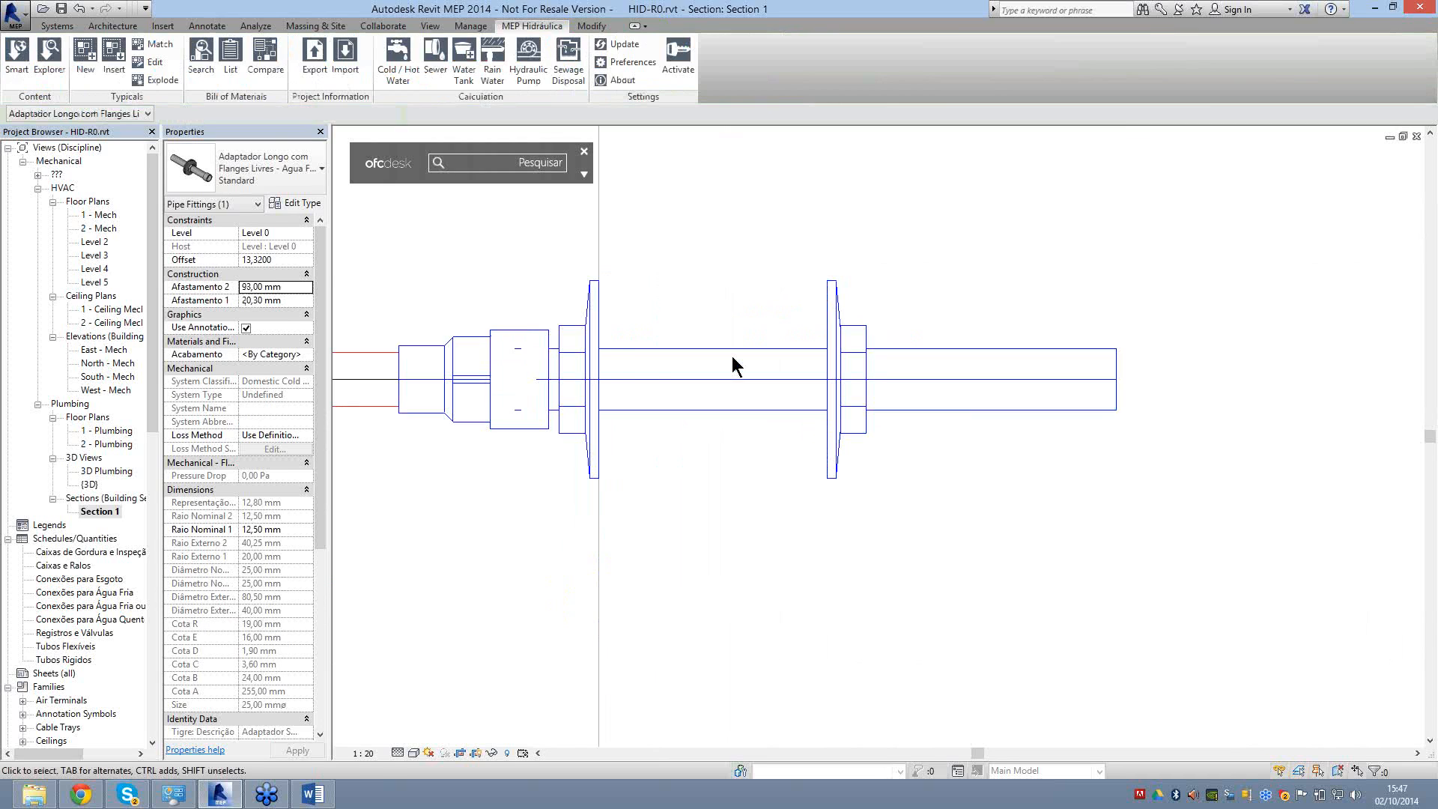
pyautogui.scroll(-3, 734, 367)
pyautogui.click(742, 360)
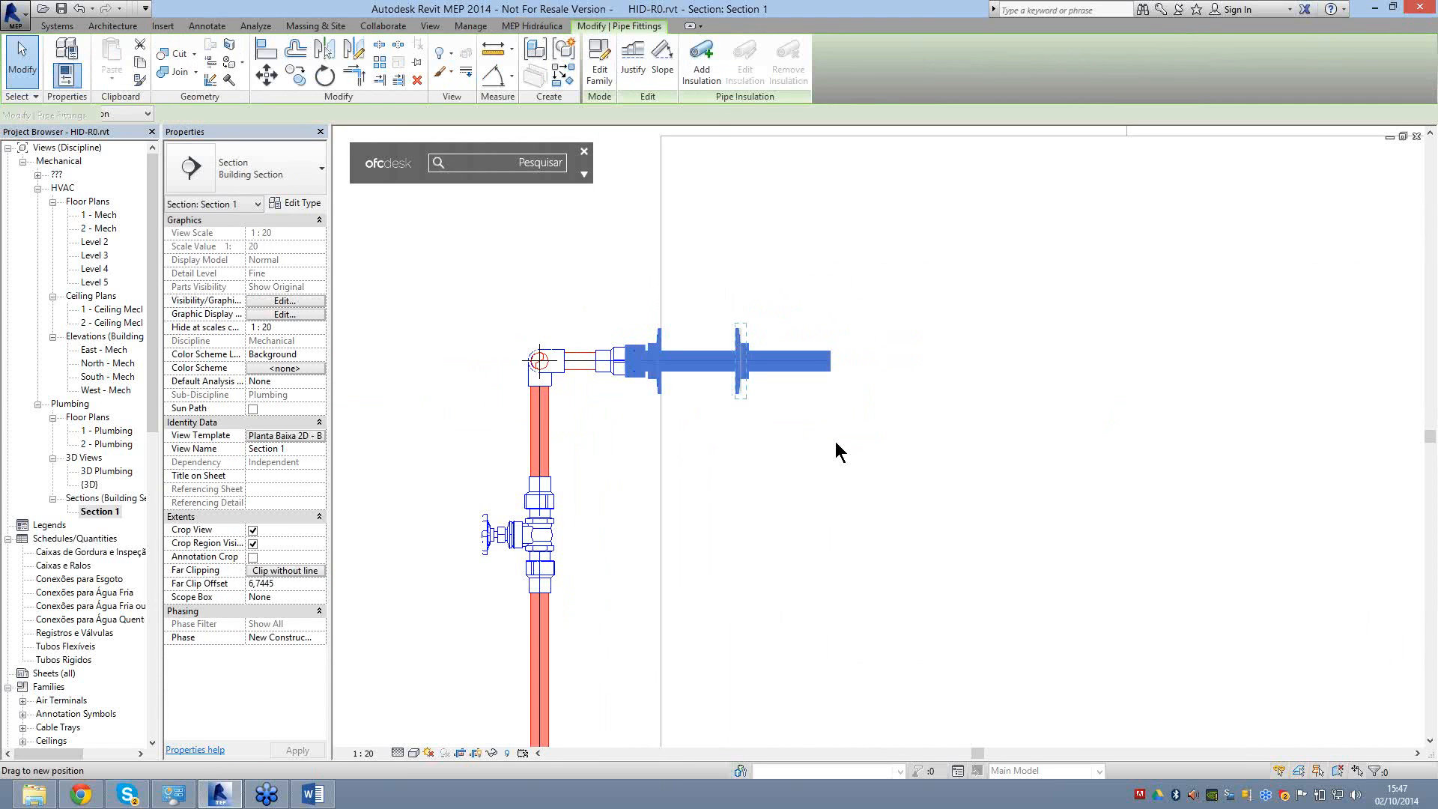
pyautogui.click(568, 451)
# Review the pipe run down the building in Section 1 and the bathroom fixtures in the 1 - Plumbing floor plan.
pyautogui.scroll(-3, 589, 410)
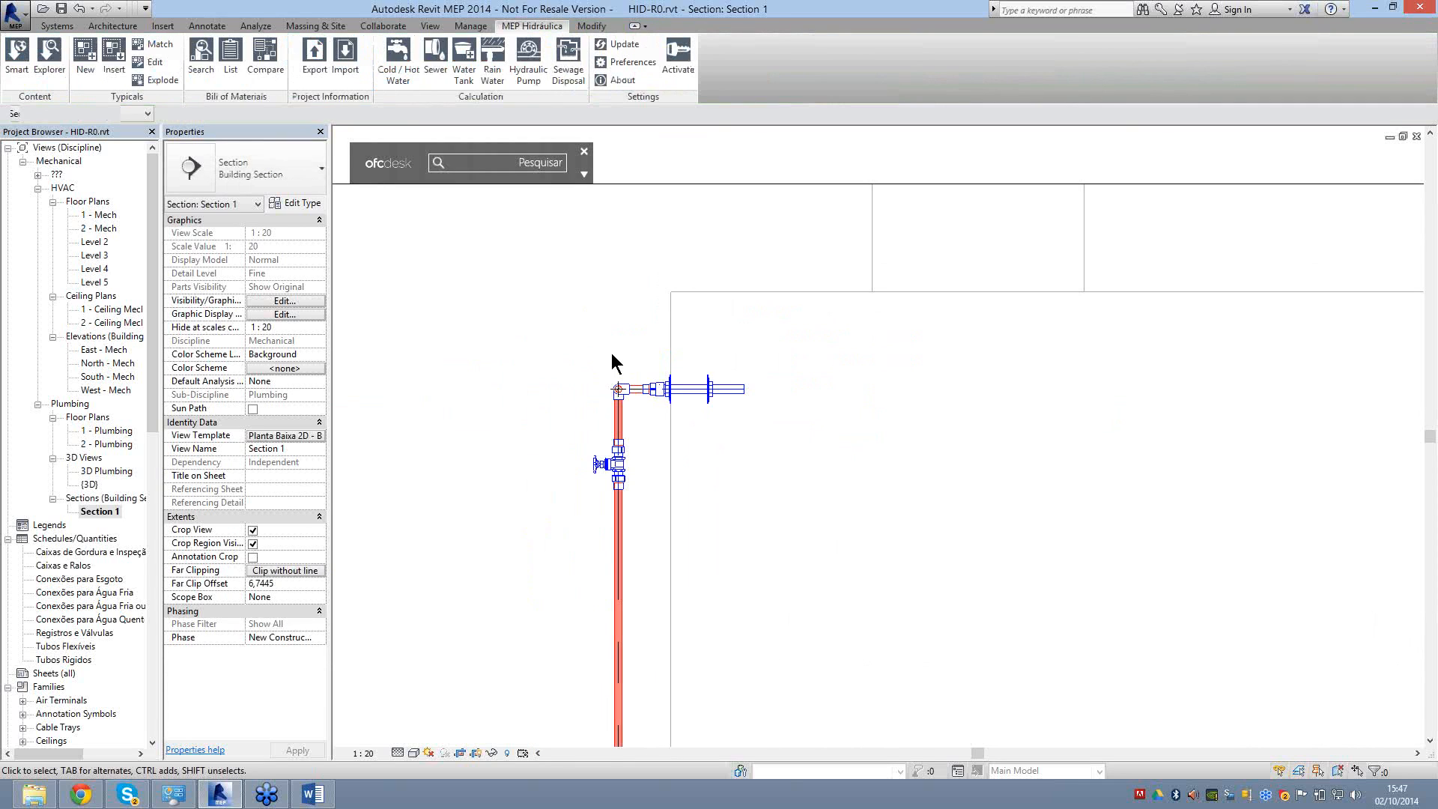
pyautogui.scroll(-2, 616, 370)
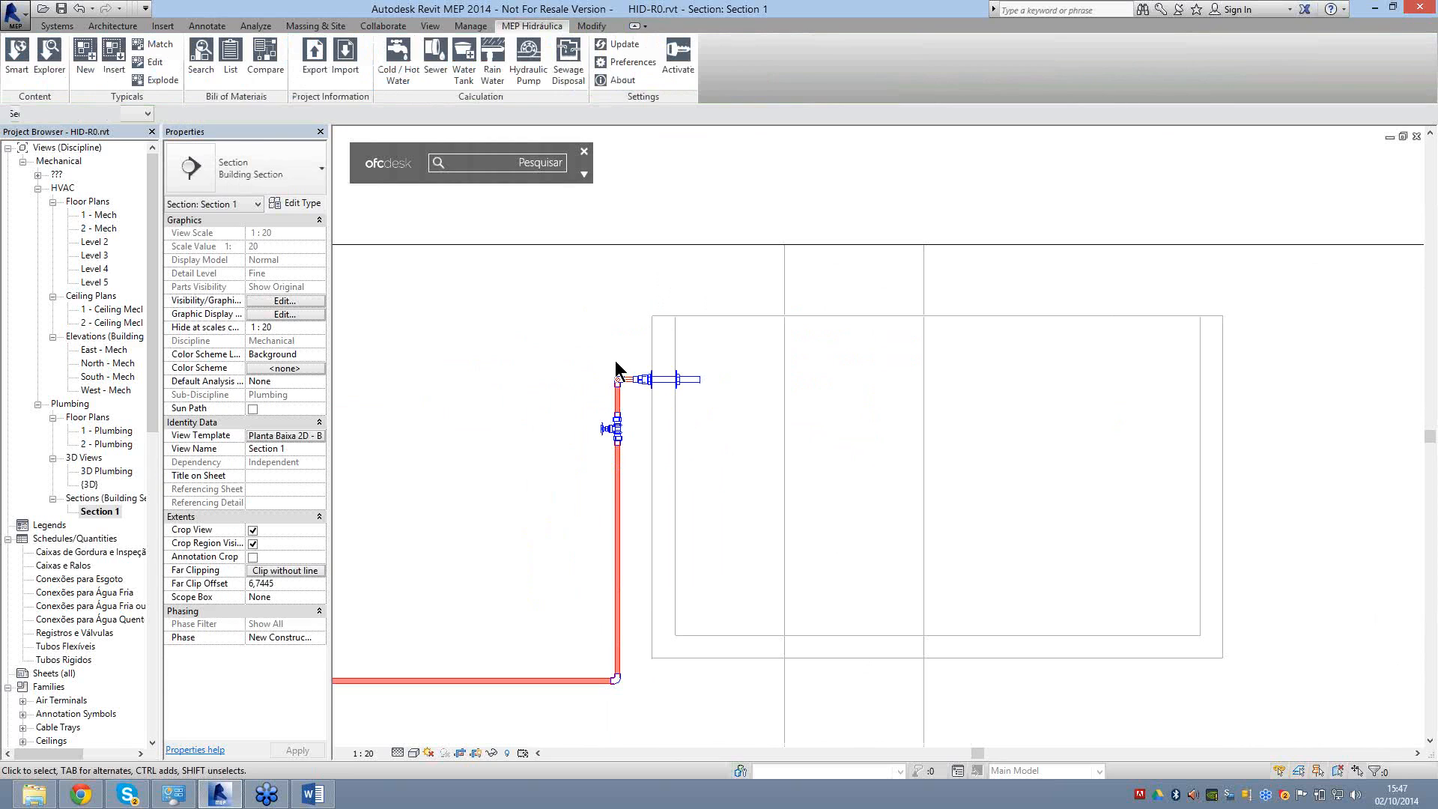
pyautogui.scroll(-4, 616, 370)
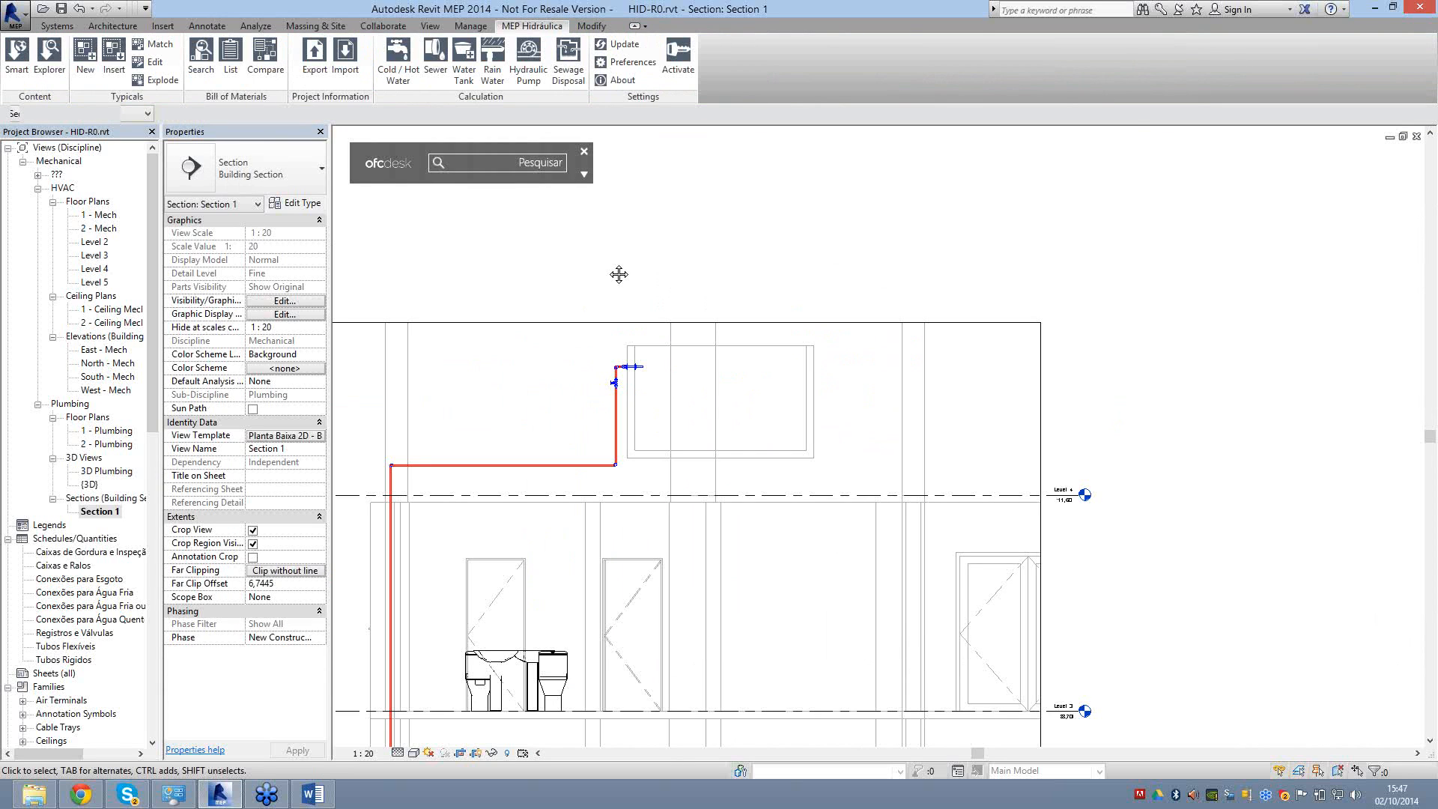
pyautogui.scroll(-3, 619, 274)
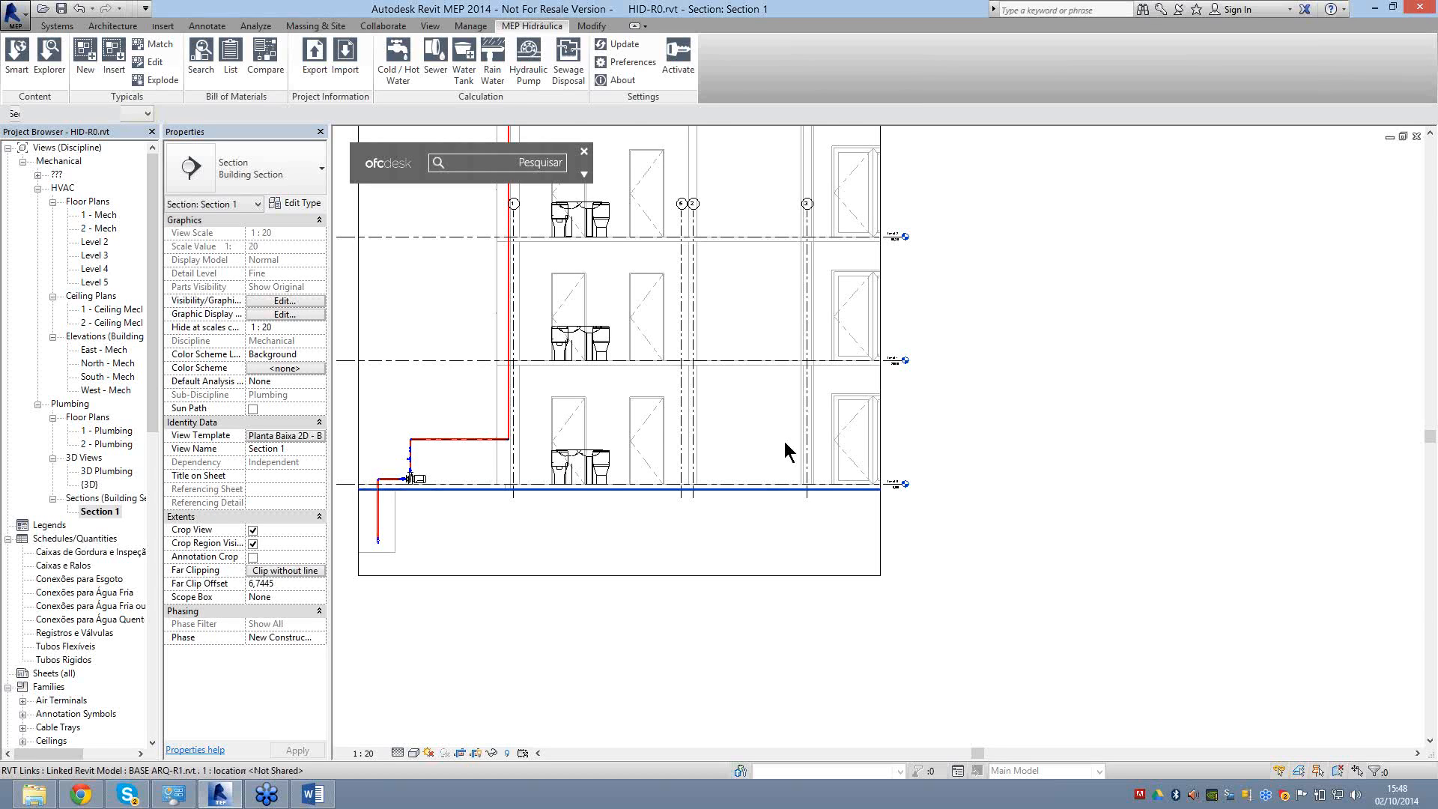
pyautogui.scroll(-1, 784, 451)
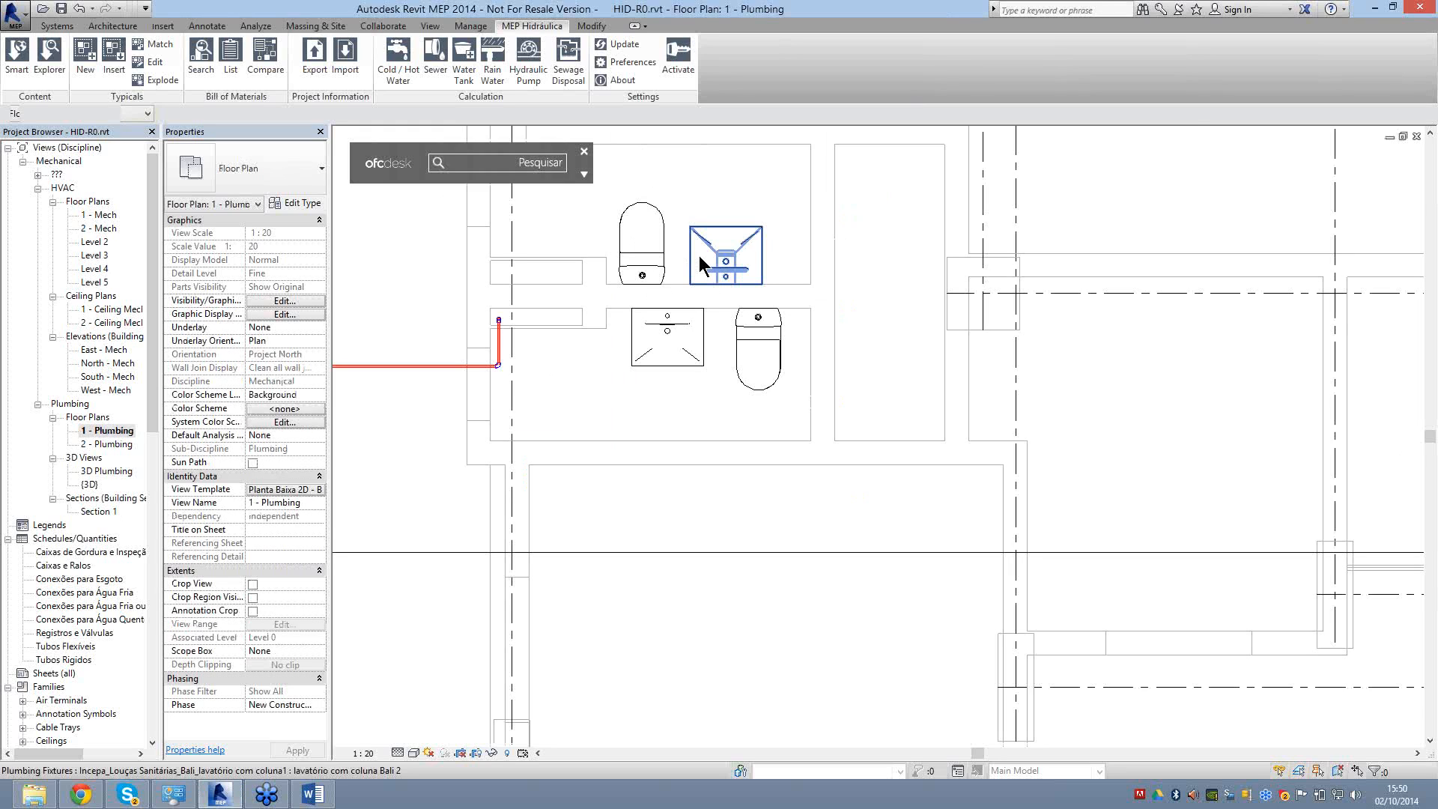
pyautogui.scroll(2, 700, 263)
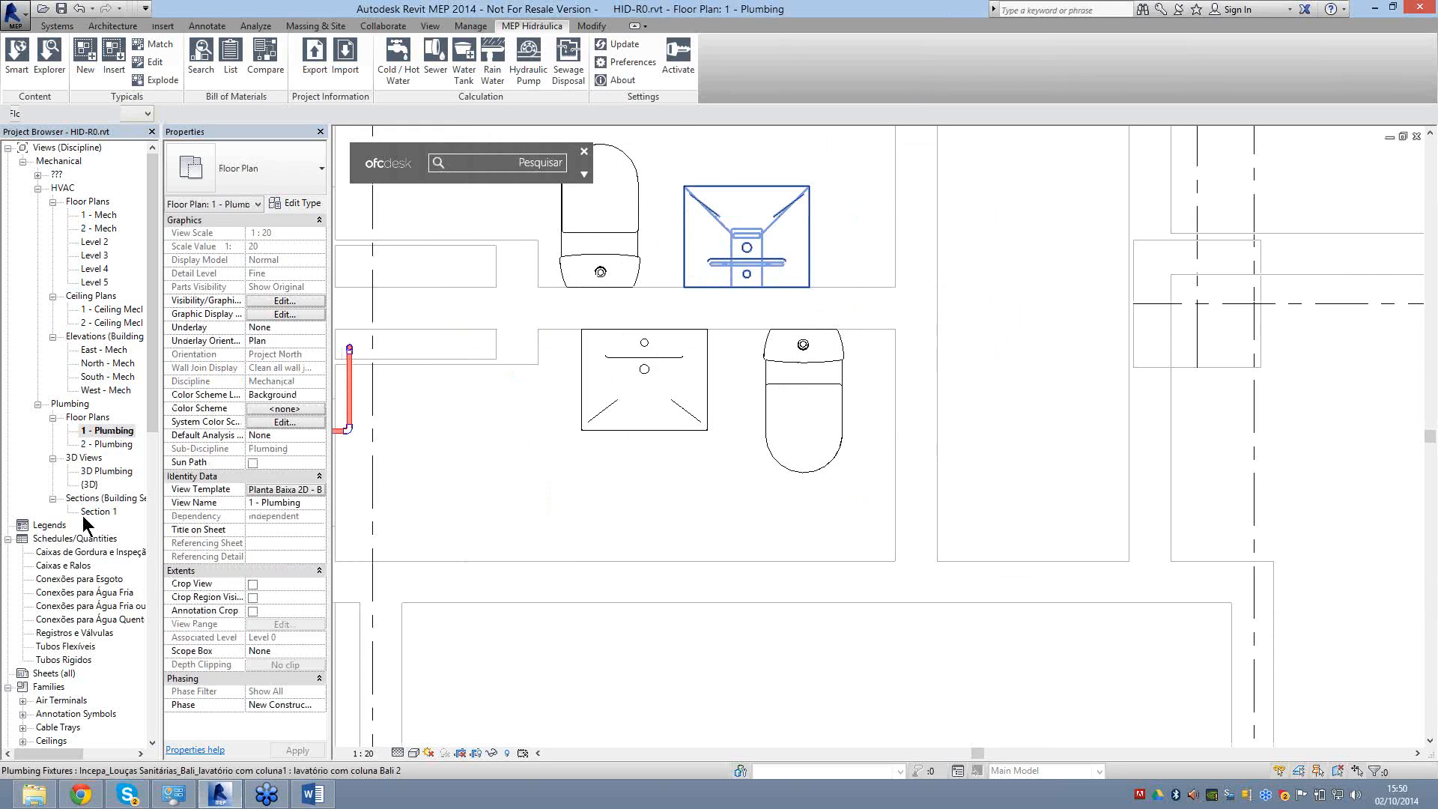
pyautogui.scroll(1, 776, 357)
pyautogui.moveTo(776, 358); pyautogui.dragTo(922, 344, button='middle')
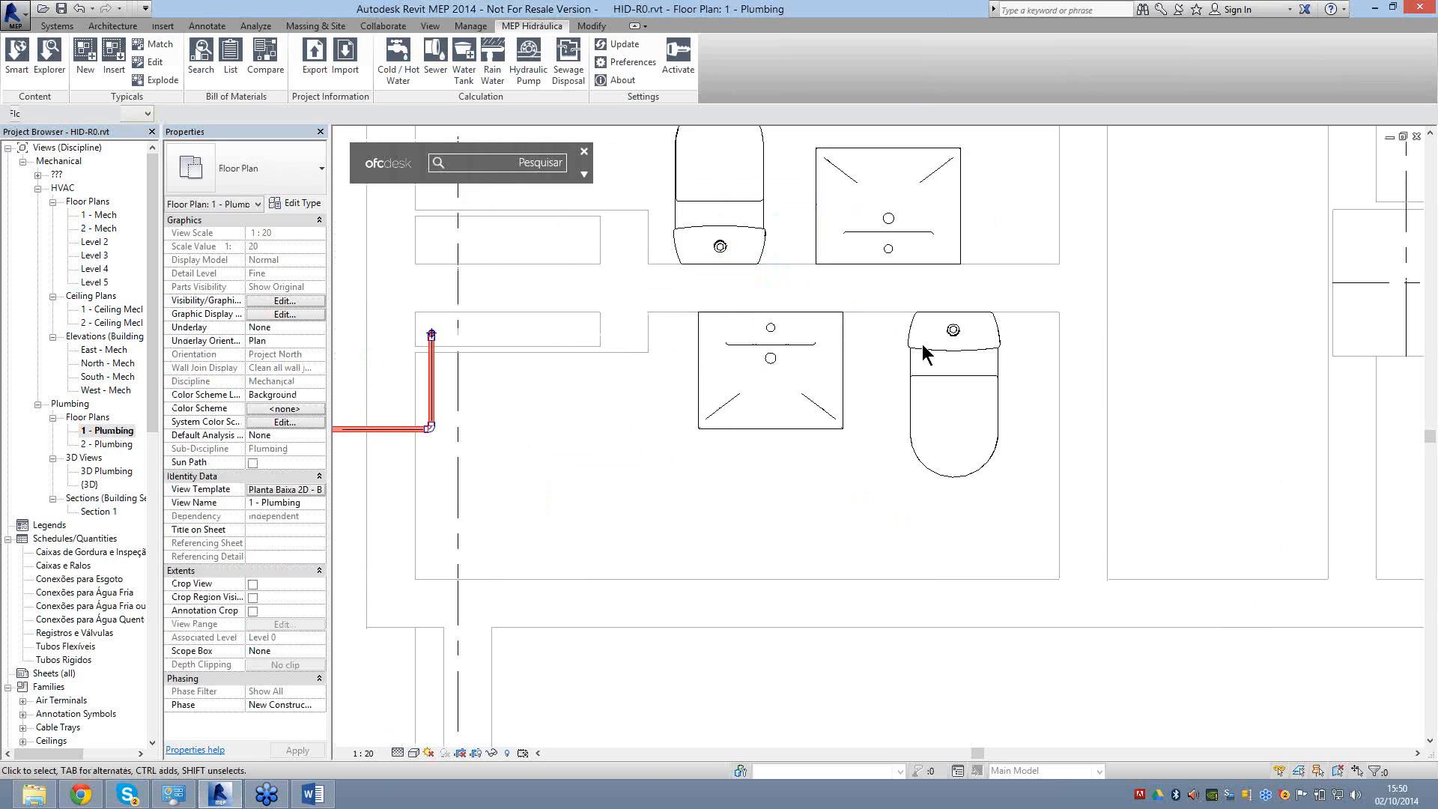
# Resize the {3D} view's section box vertically so it encloses only the ground floor, the pump and the lower tank.
pyautogui.hotkey('ctrl', 'Tab')
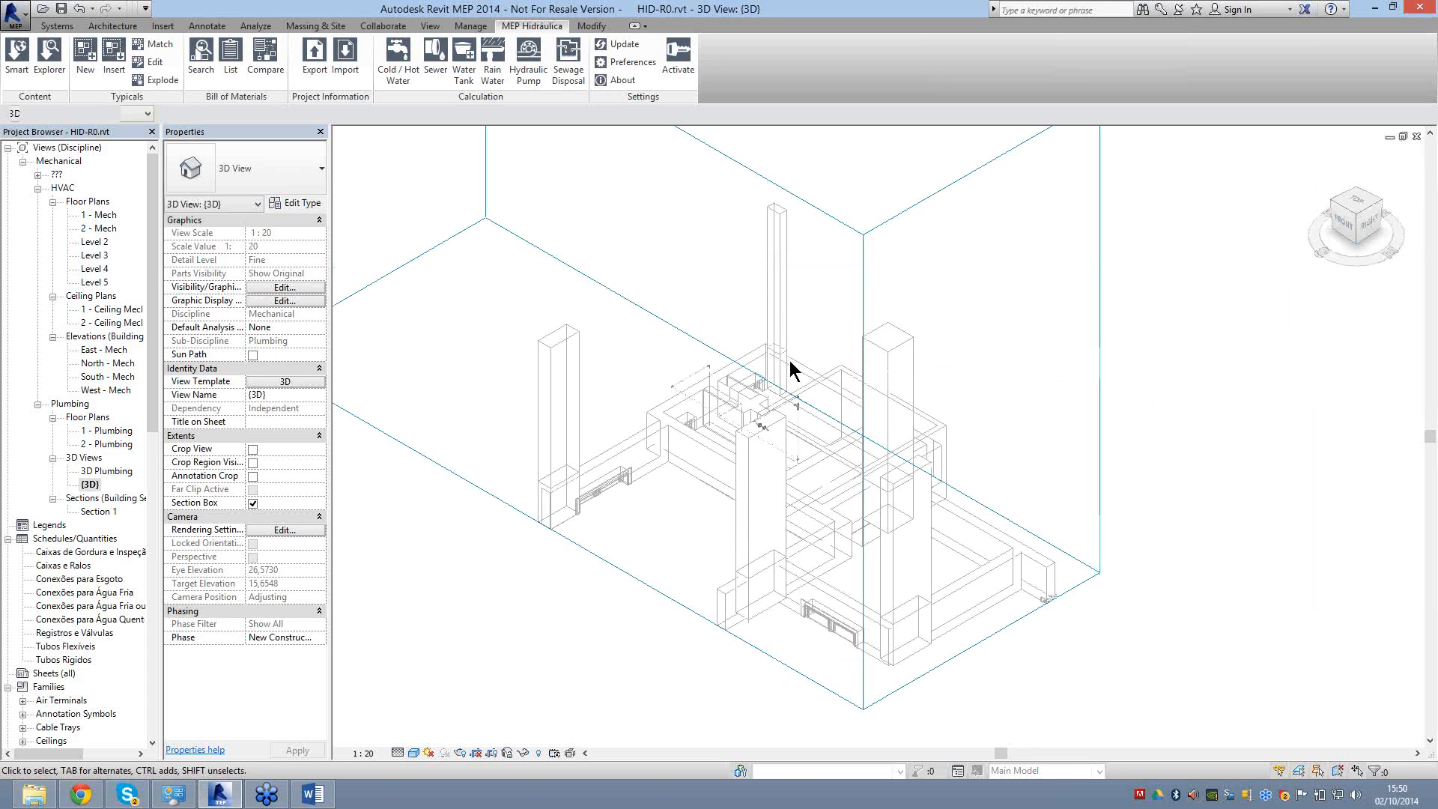
pyautogui.scroll(-3, 820, 441)
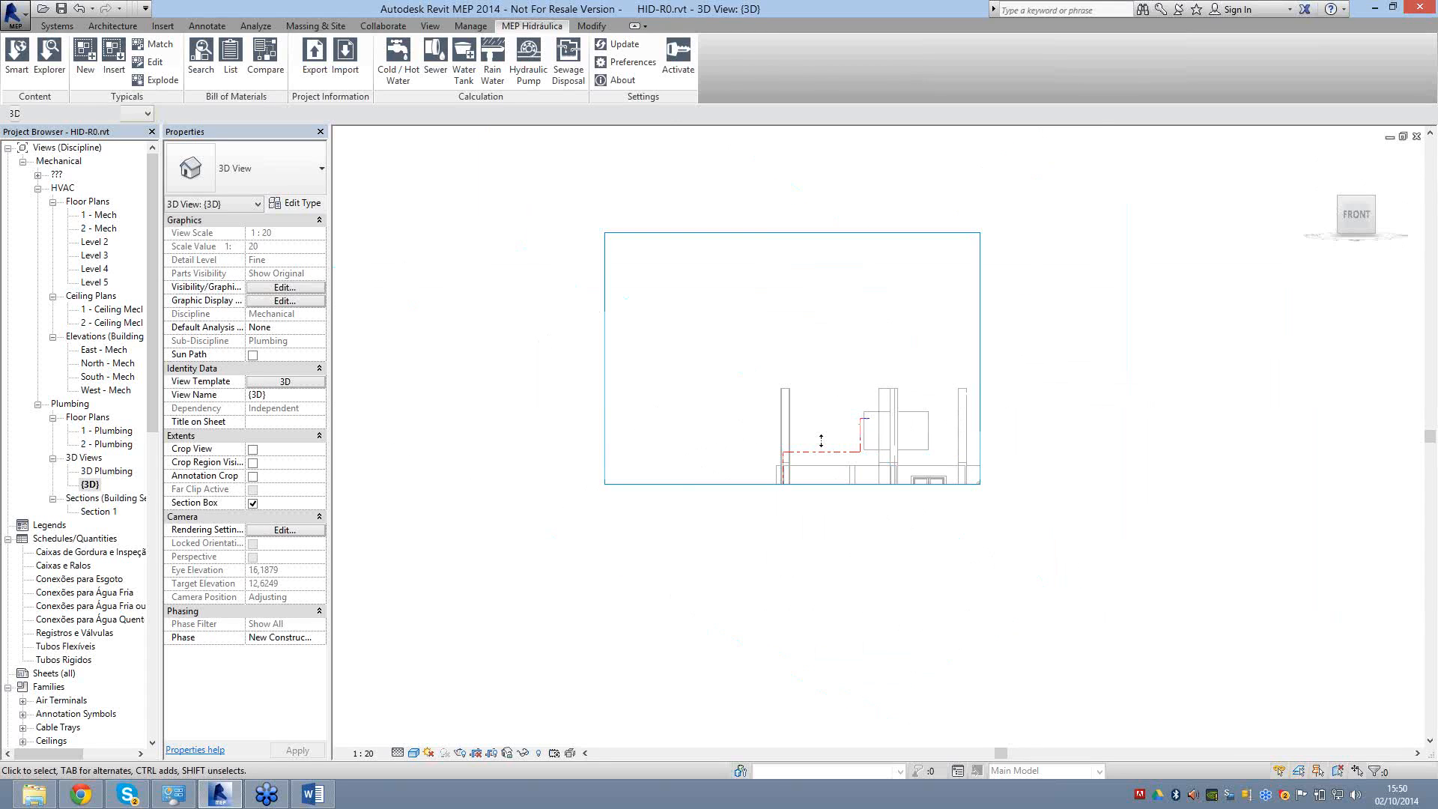
pyautogui.scroll(-2, 856, 416)
pyautogui.click(869, 449)
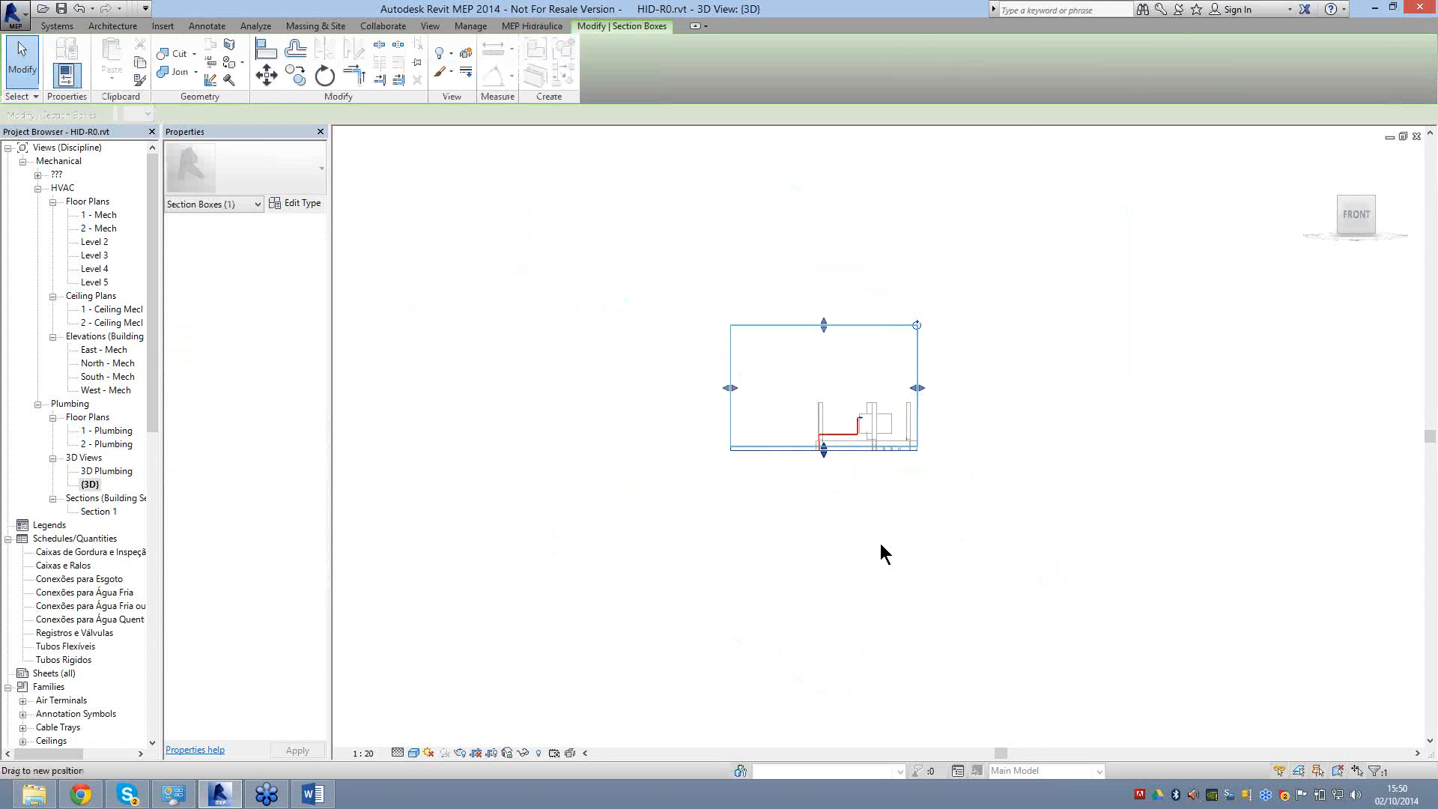
pyautogui.scroll(-3, 815, 425)
pyautogui.moveTo(880, 545); pyautogui.dragTo(810, 651)
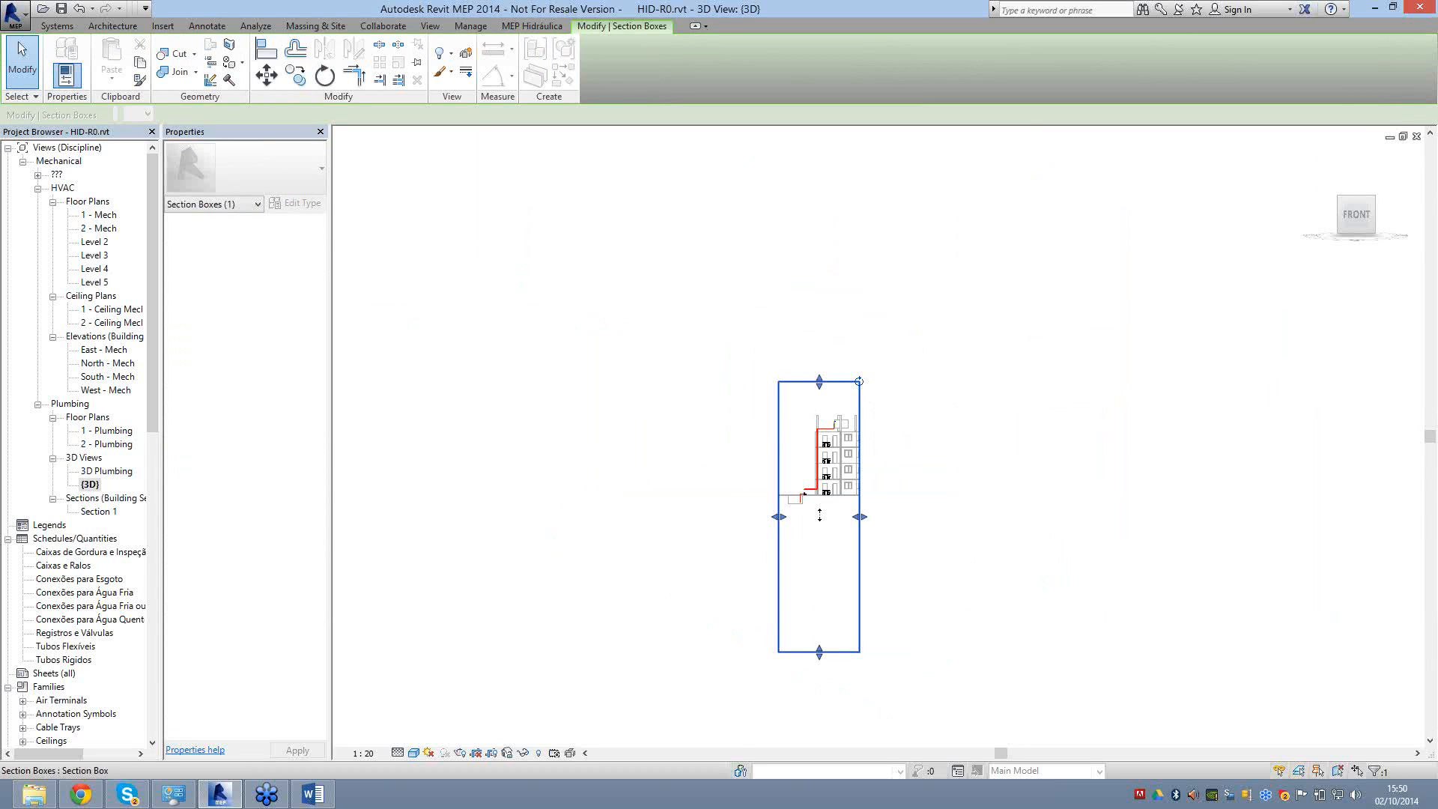
pyautogui.moveTo(819, 515); pyautogui.dragTo(809, 383)
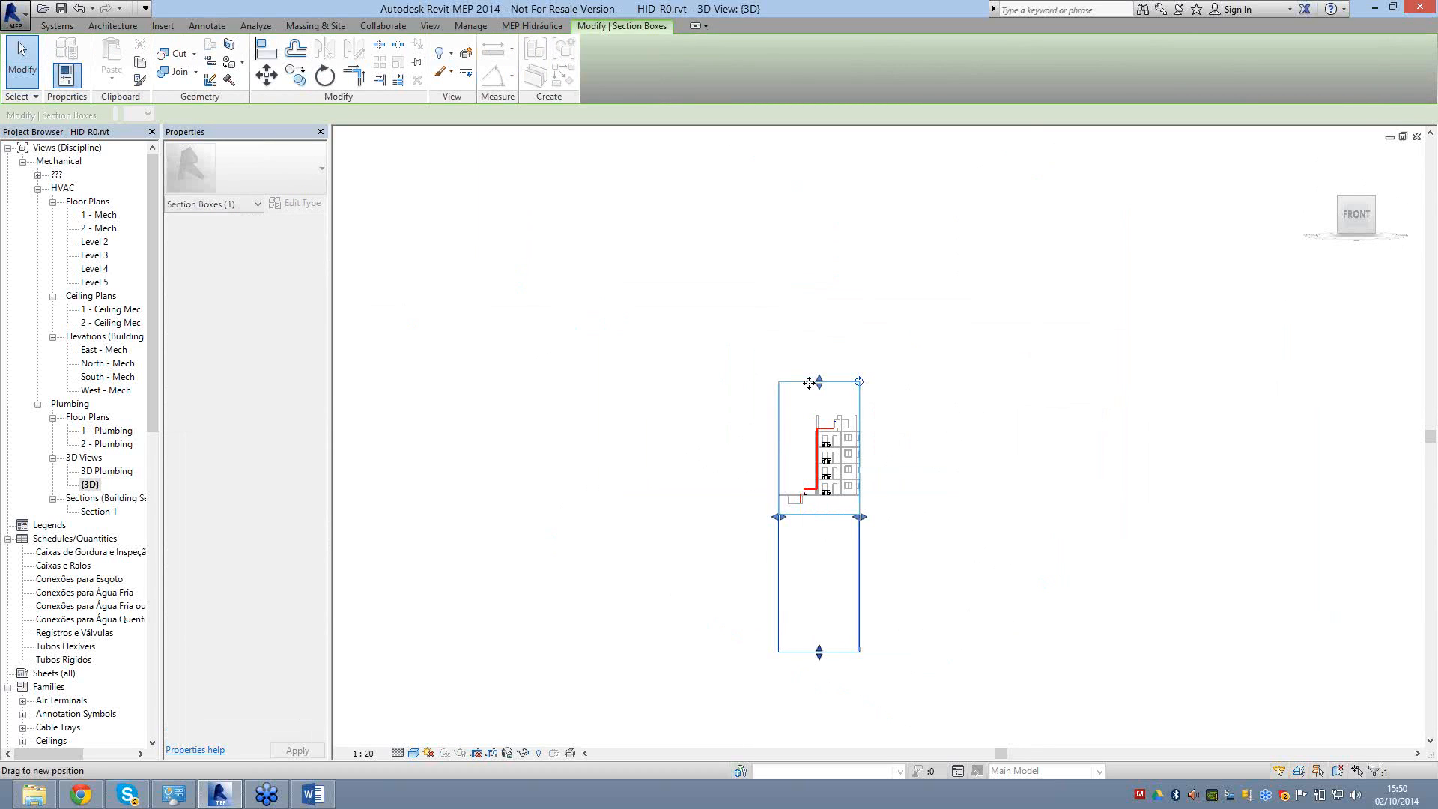
pyautogui.moveTo(819, 506); pyautogui.dragTo(821, 483)
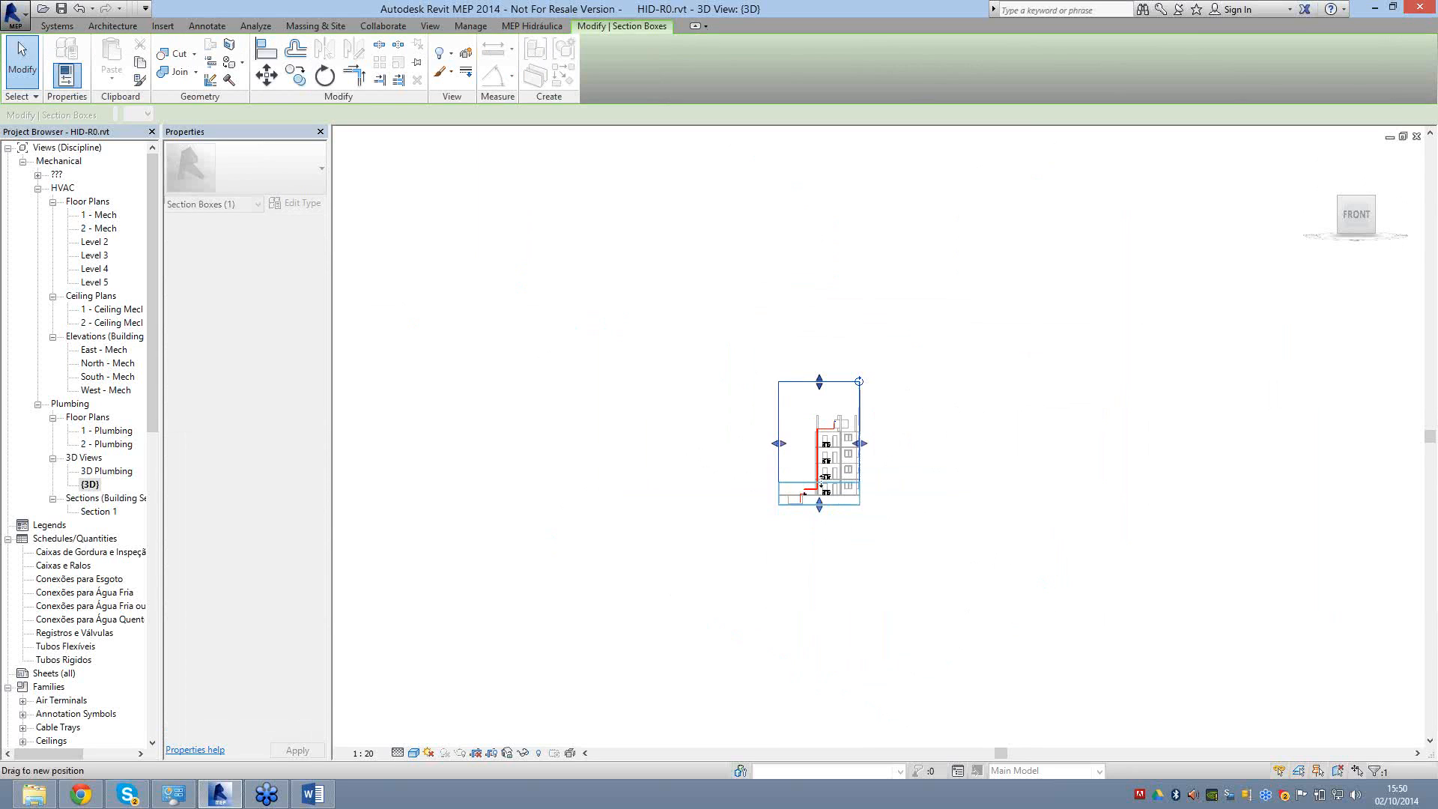
pyautogui.moveTo(821, 485); pyautogui.dragTo(821, 482)
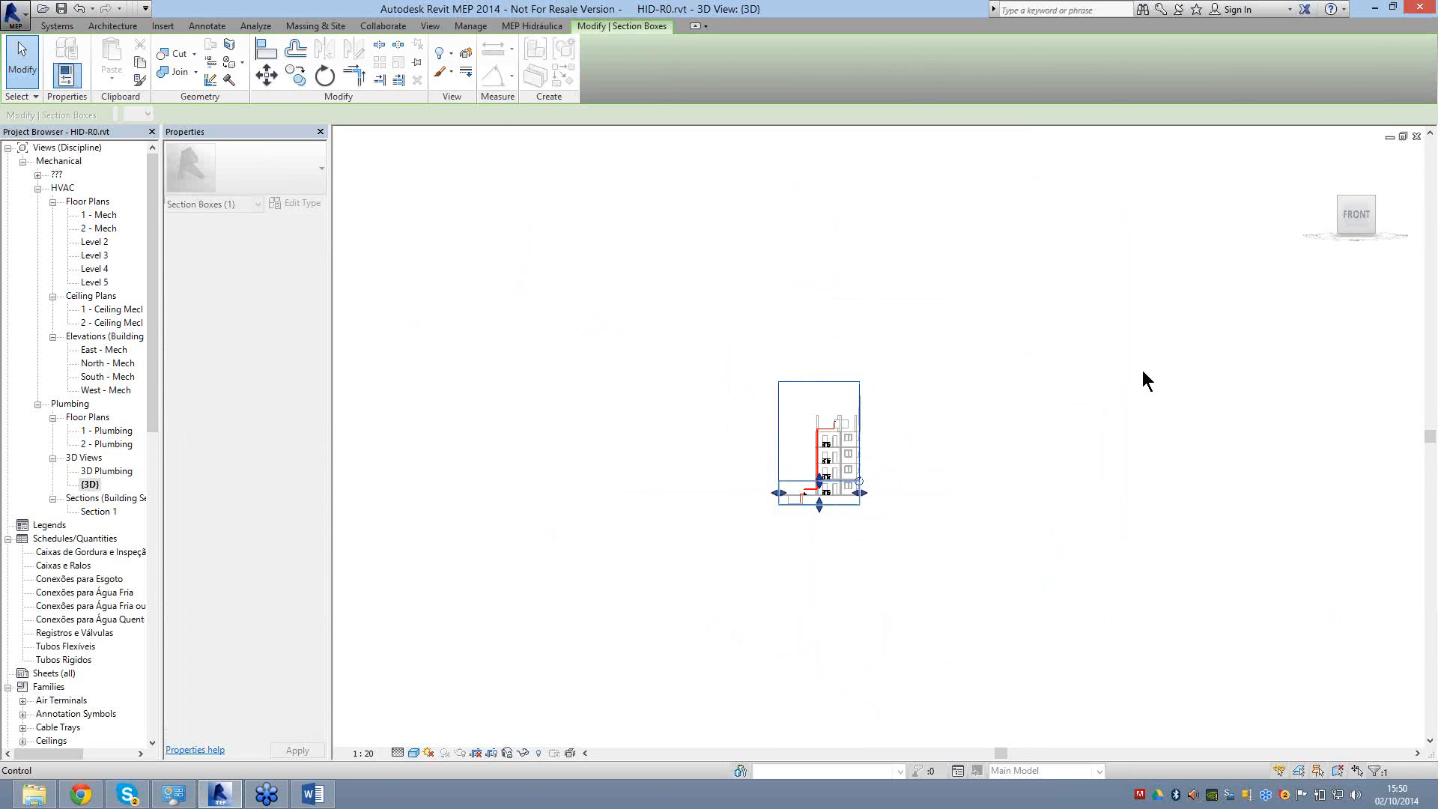
# Pull in the section box's side face to just past the bathroom fixtures and its front face to expose the bathroom and pump piping.
pyautogui.click(1145, 380)
pyautogui.press('z')
pyautogui.press('f')
pyautogui.click(1160, 498)
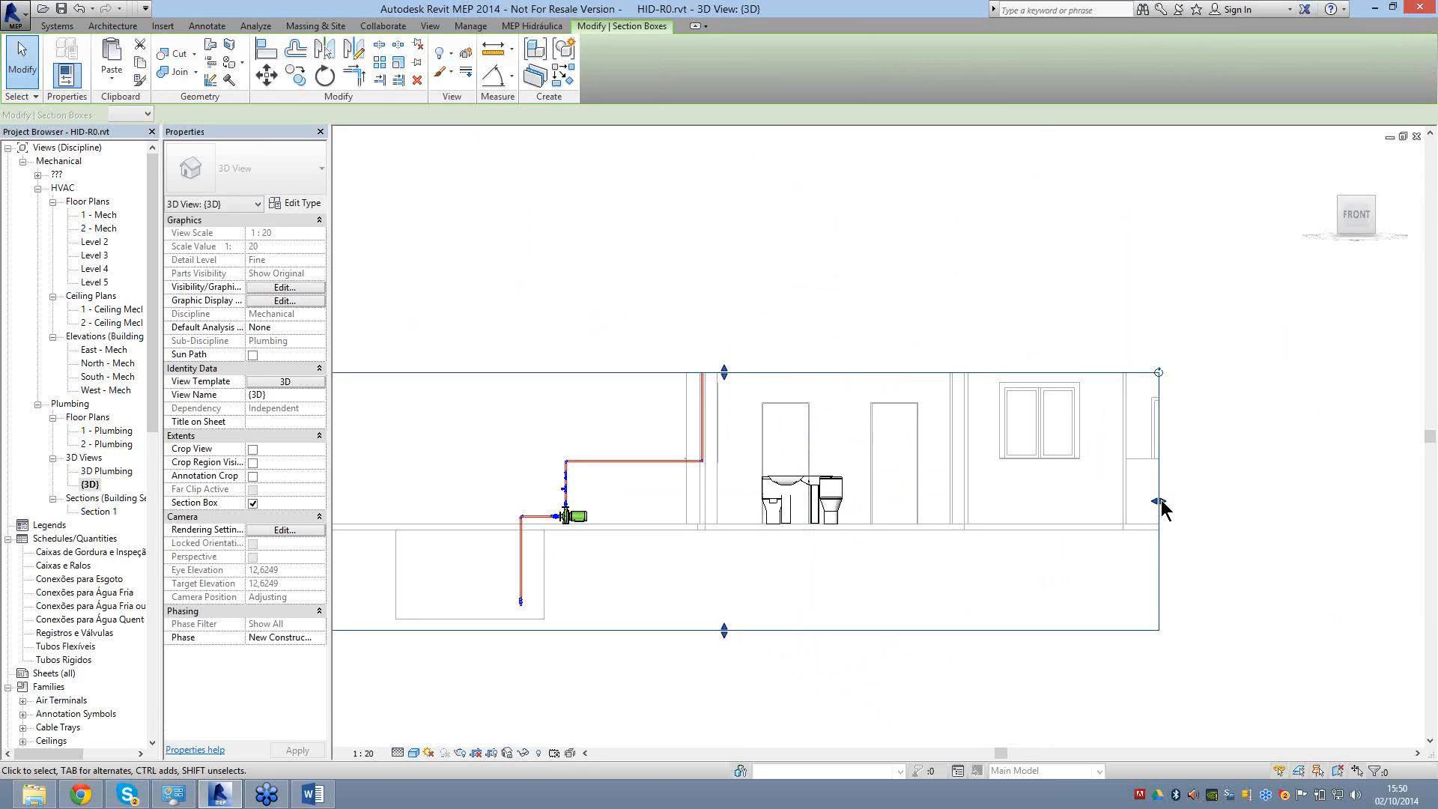
pyautogui.moveTo(1159, 501); pyautogui.dragTo(854, 522)
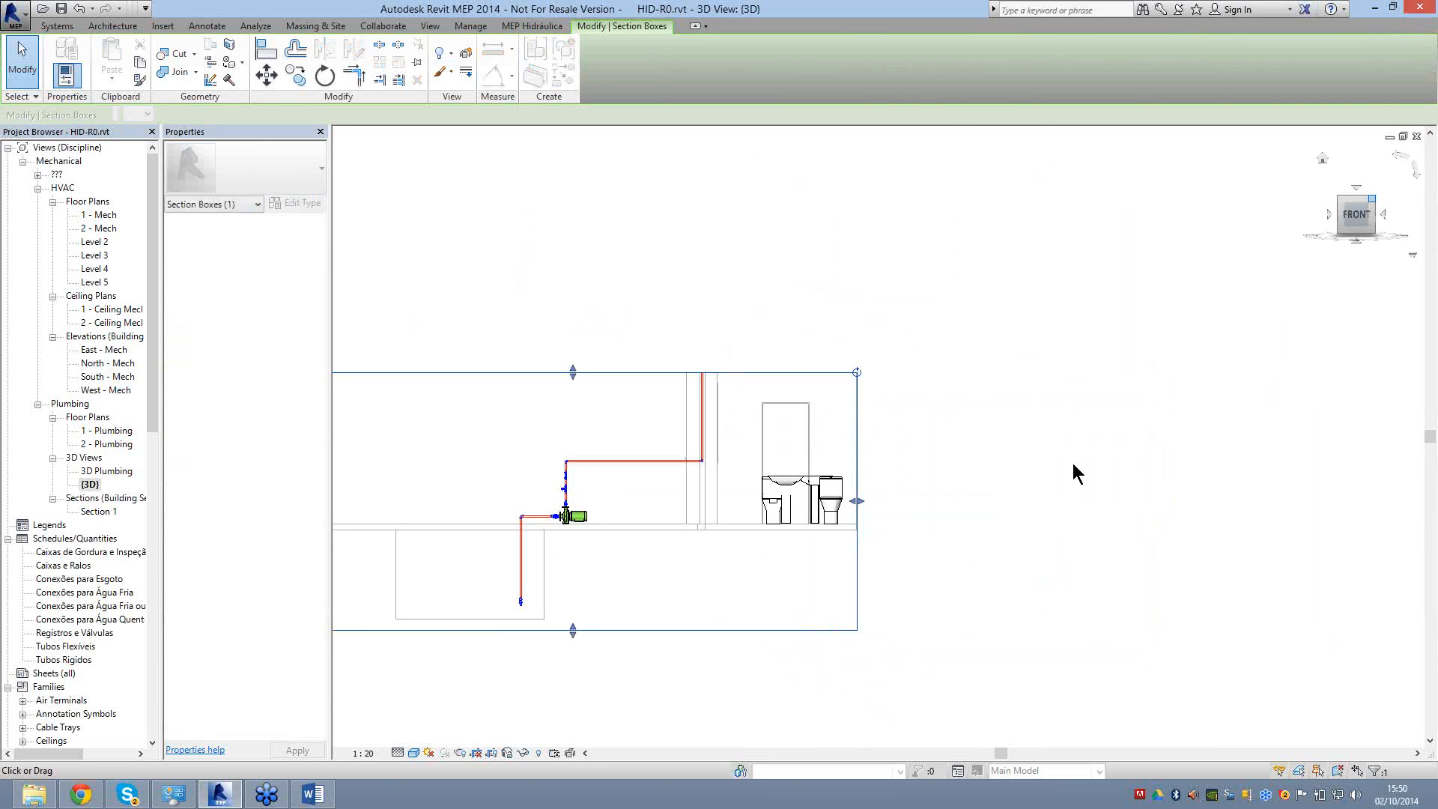
pyautogui.keyDown('shift'); pyautogui.moveTo(1072, 464); pyautogui.dragTo(806, 545, button='middle'); pyautogui.keyUp('shift')
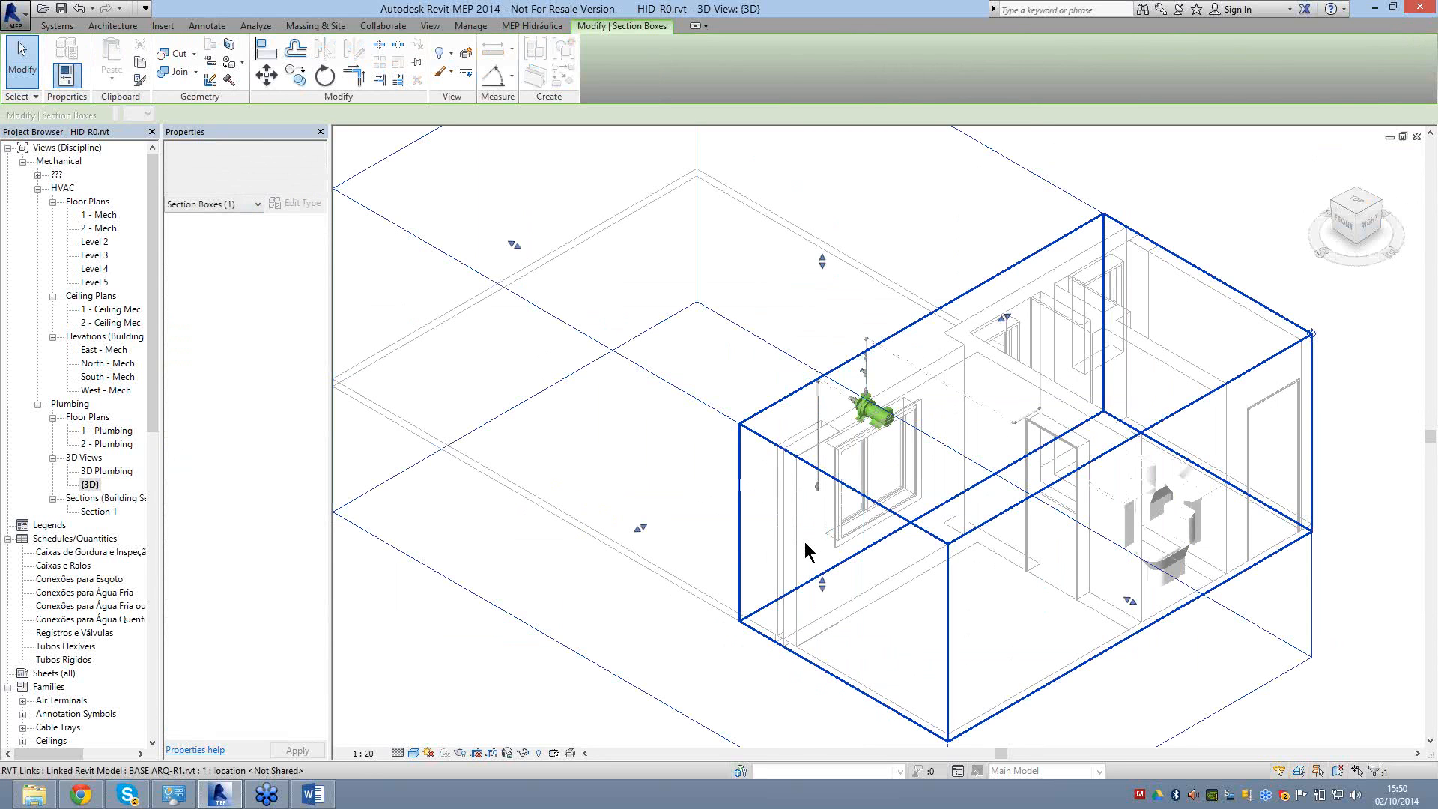
pyautogui.moveTo(950, 435); pyautogui.dragTo(1127, 369)
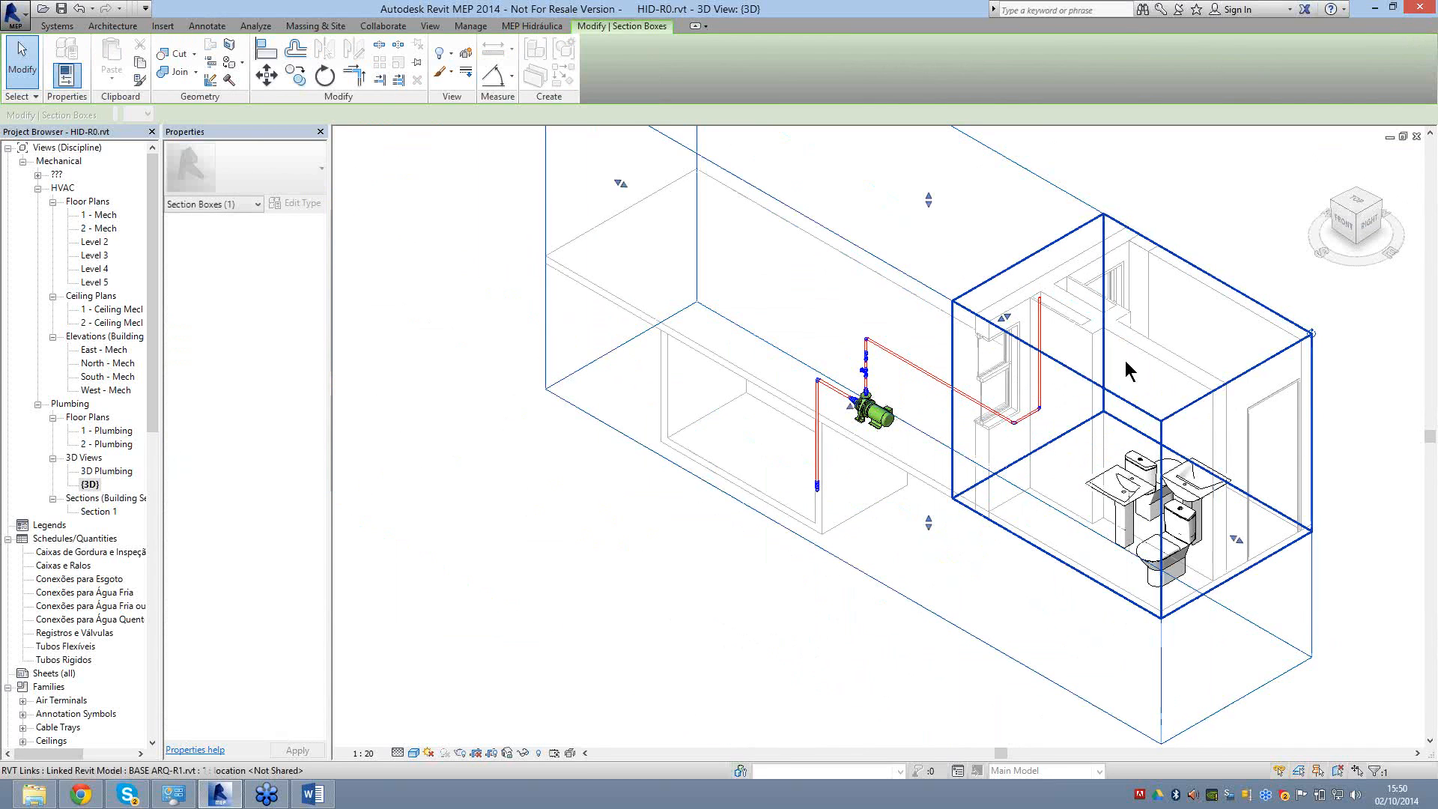
pyautogui.scroll(3, 1053, 474)
pyautogui.click(494, 282)
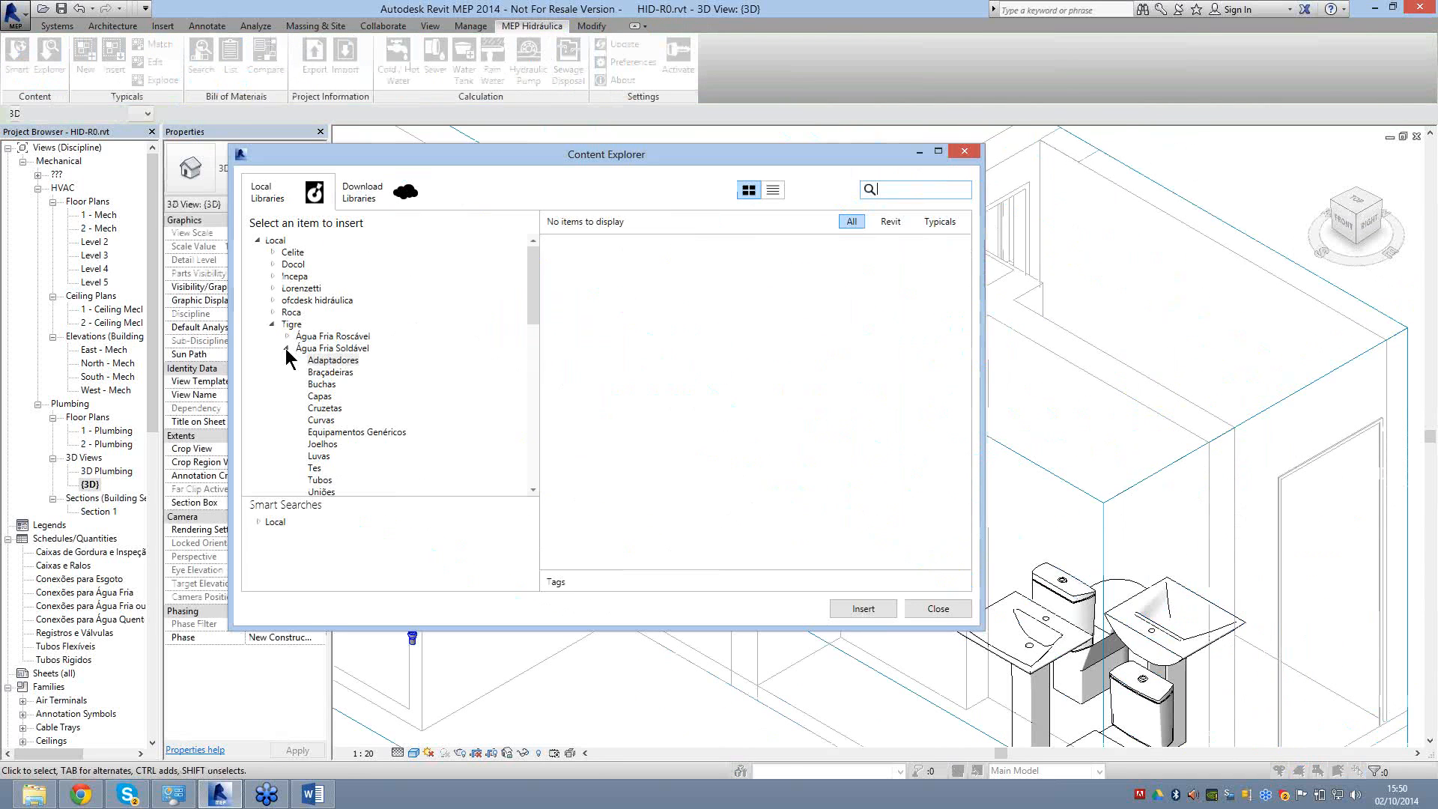
# Load the first shower in Lorenzetti's Chuveiros e Duchas library and place it on the bathroom wall beside the vertical pipe.
pyautogui.click(272, 324)
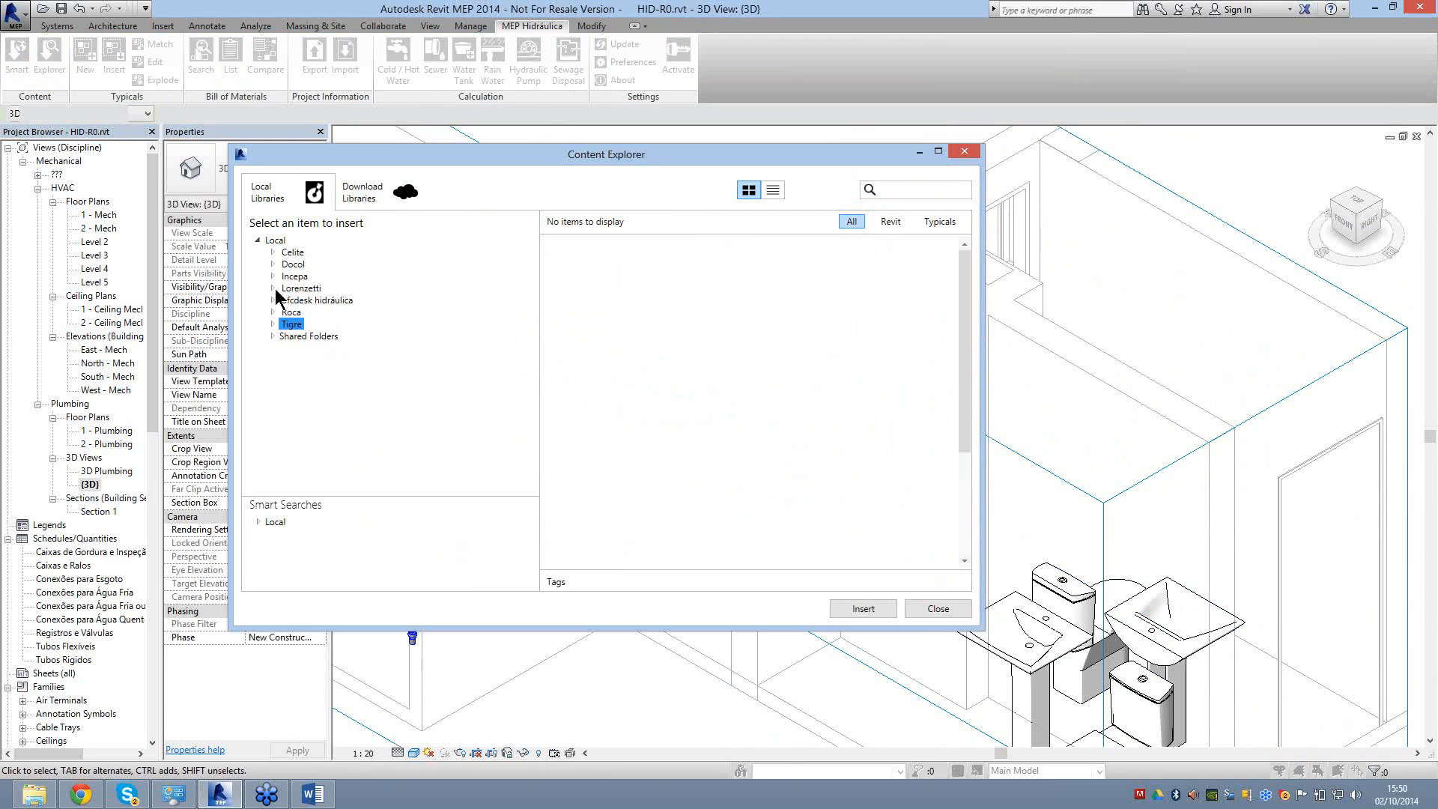
pyautogui.click(274, 288)
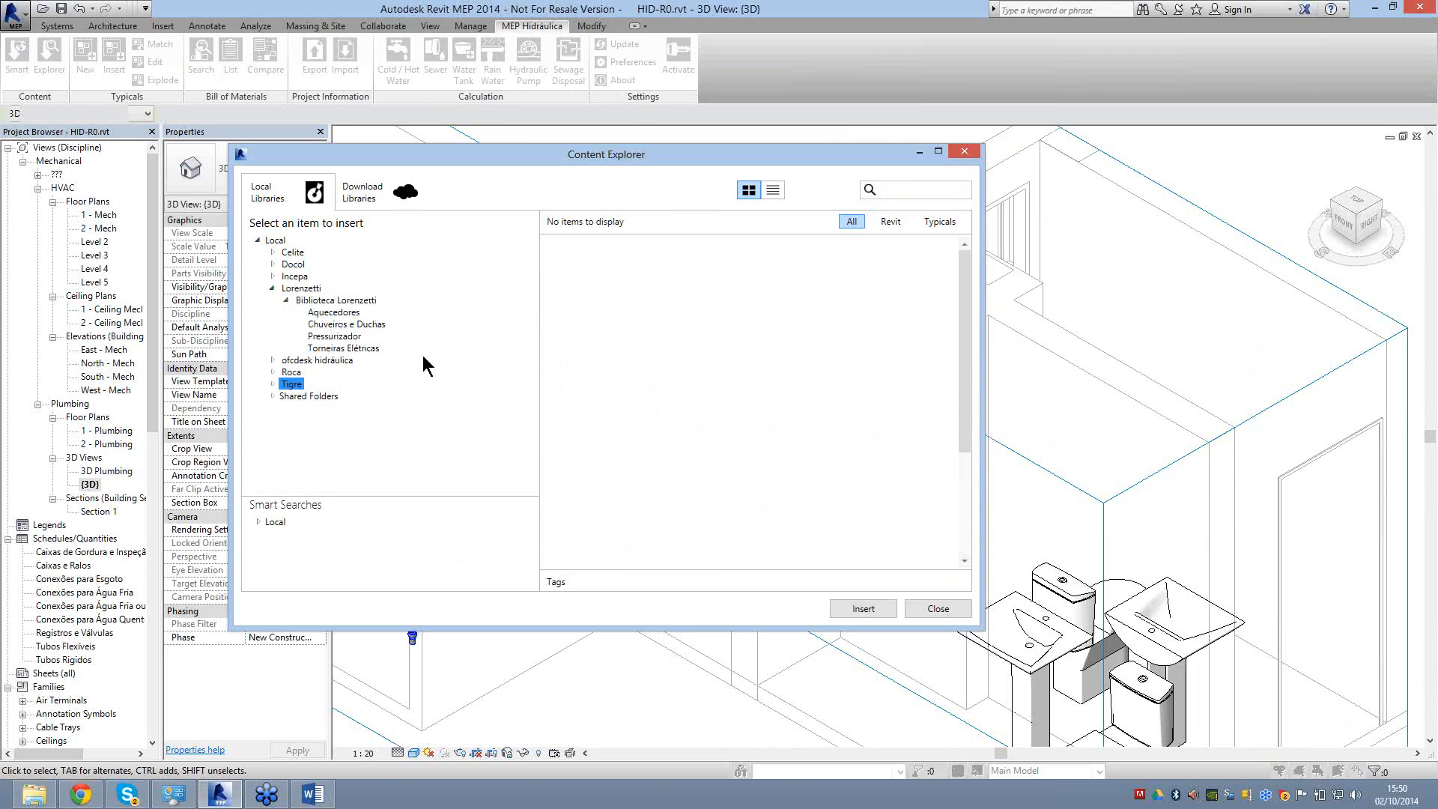
pyautogui.click(368, 325)
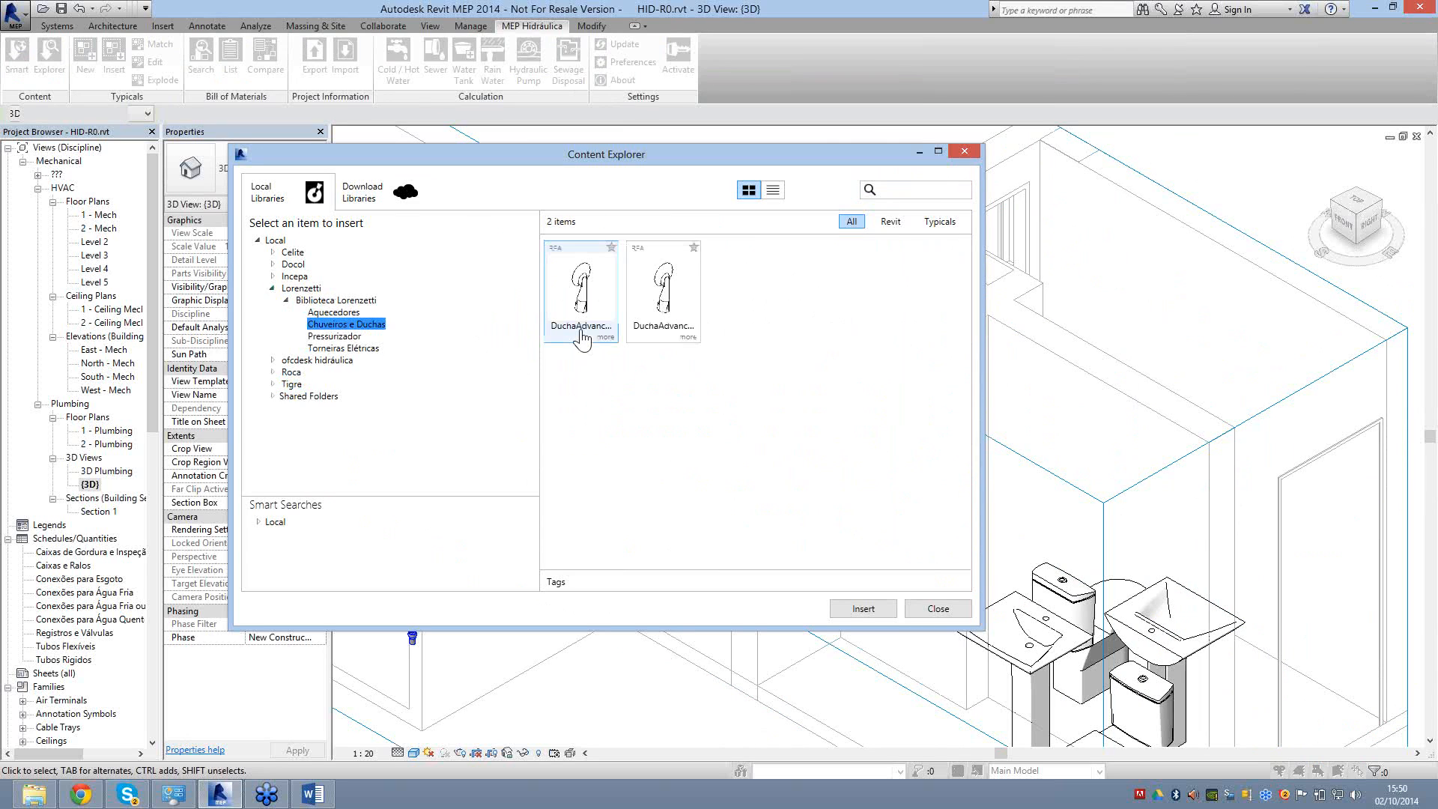
pyautogui.click(868, 610)
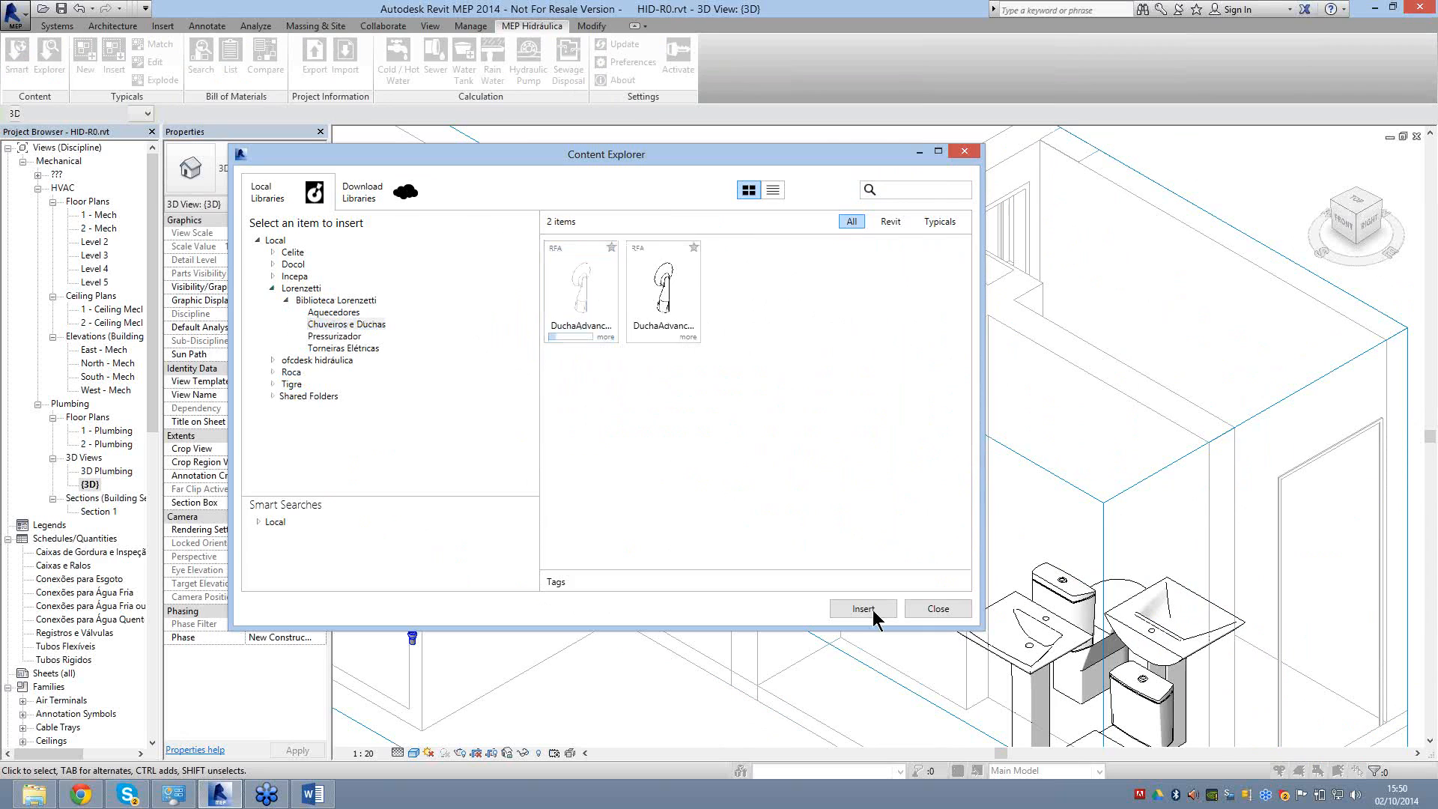
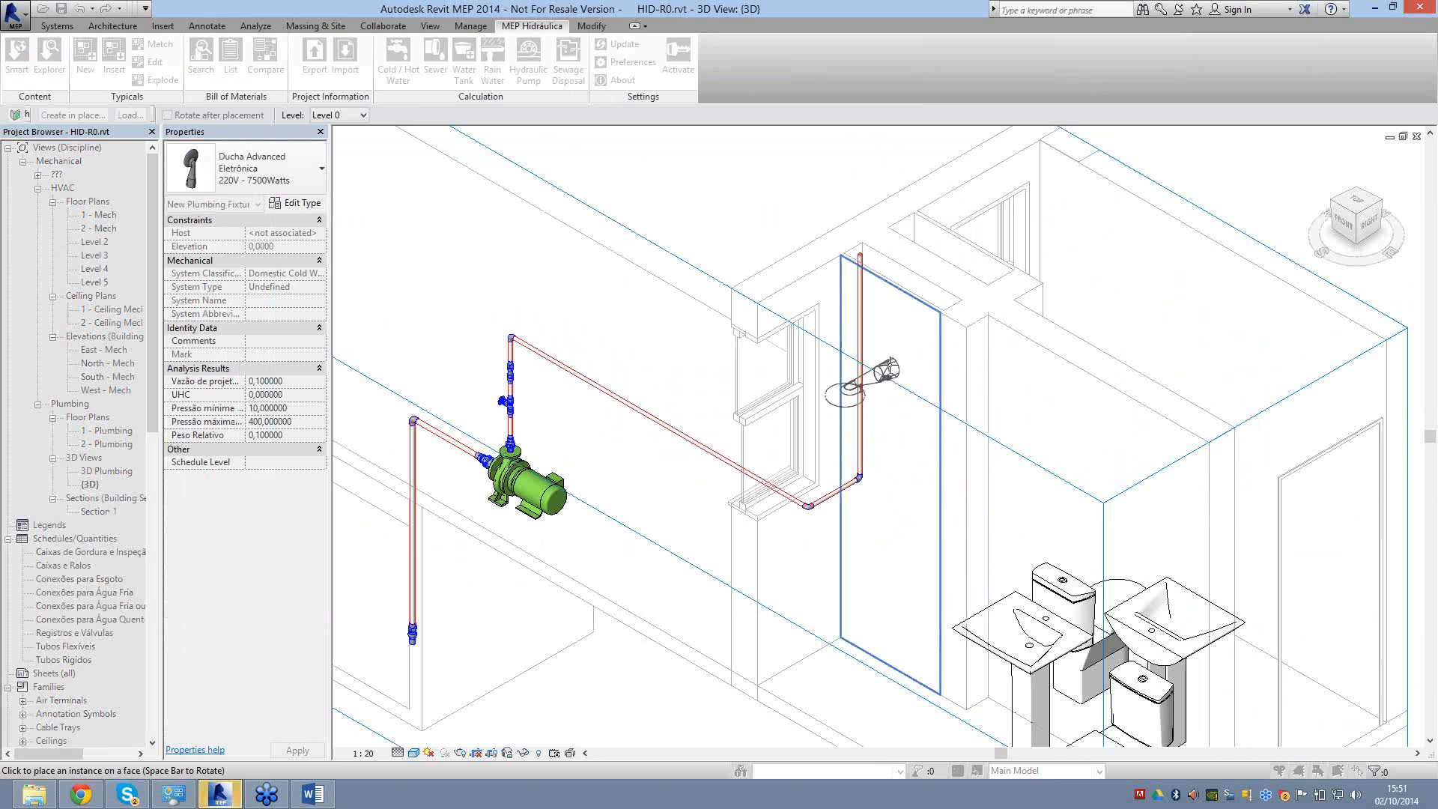
pyautogui.click(859, 462)
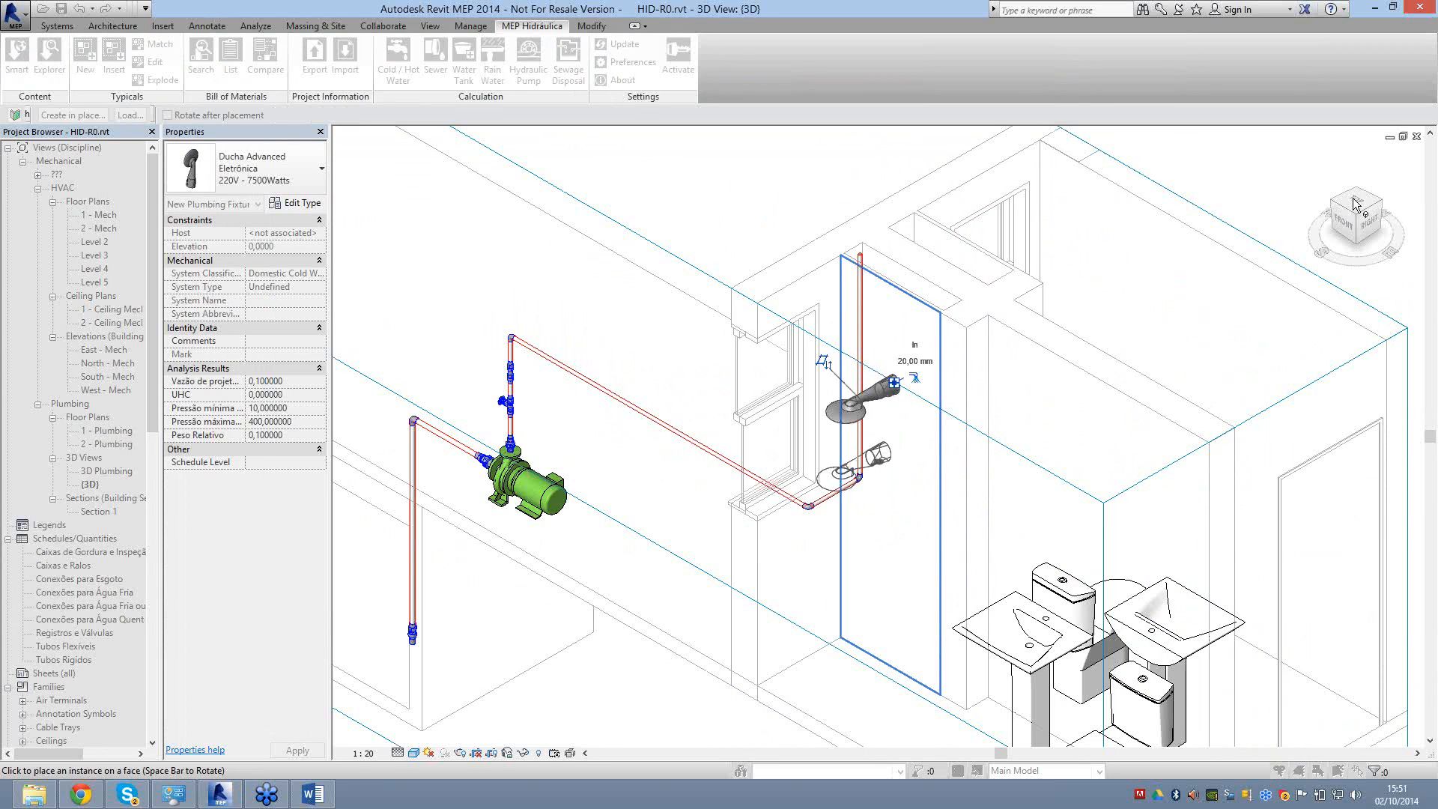
pyautogui.press('Escape')
pyautogui.press('Escape')
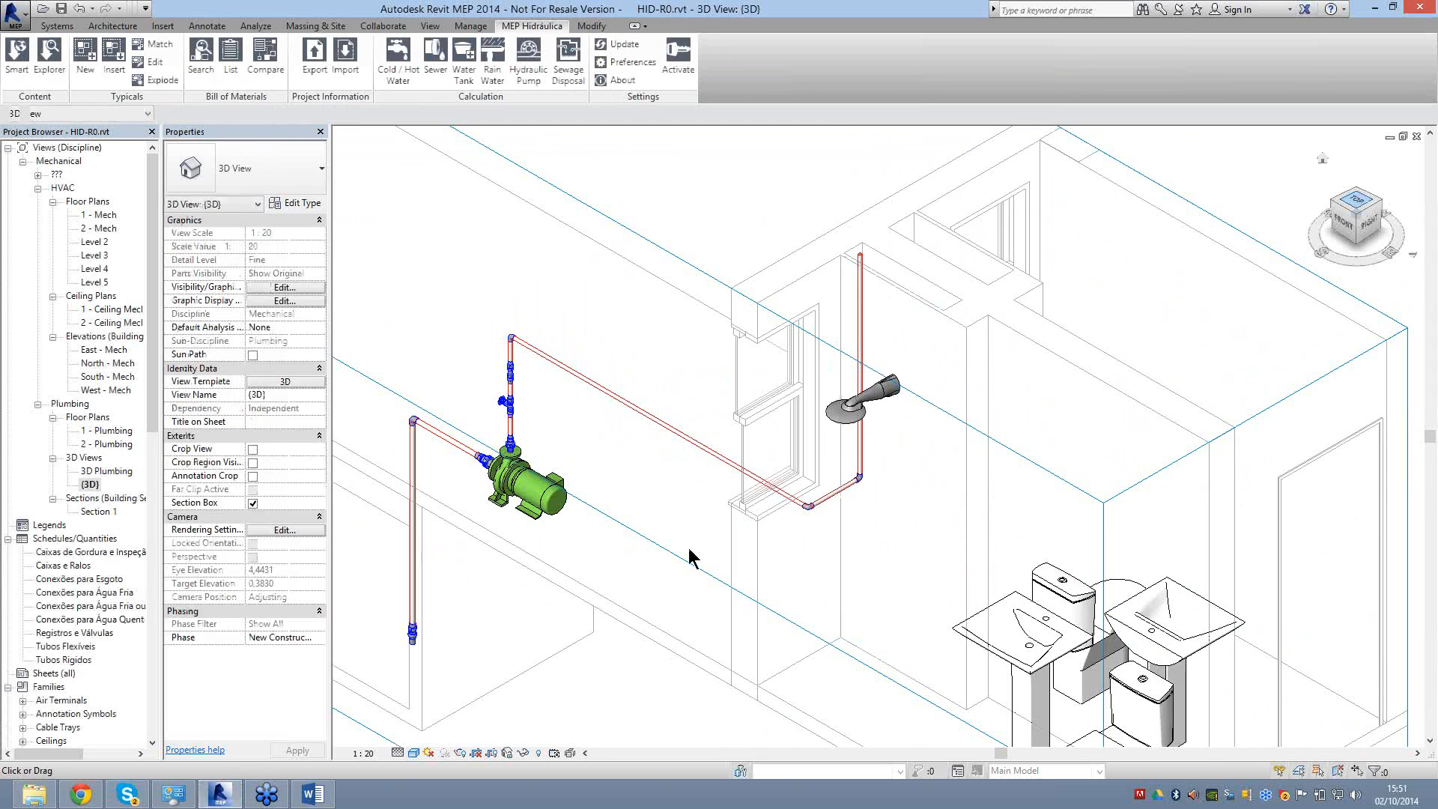
# From the top view, shift the shower slightly along the wall towards the existing pipe and set its elevation to 2,1.
pyautogui.keyDown('shift'); pyautogui.moveTo(690, 558); pyautogui.dragTo(466, 376, button='middle'); pyautogui.keyUp('shift')
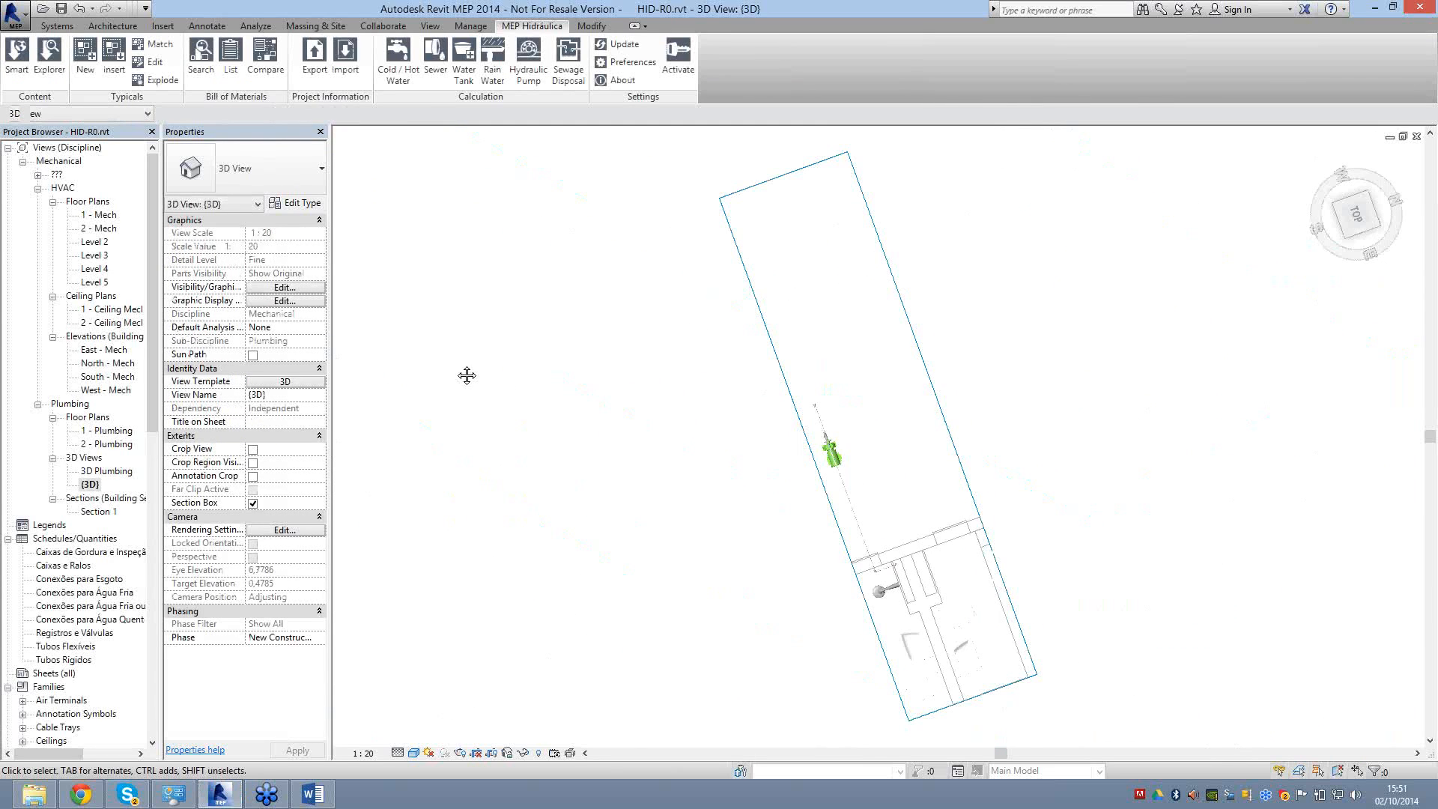
pyautogui.scroll(5, 550, 410)
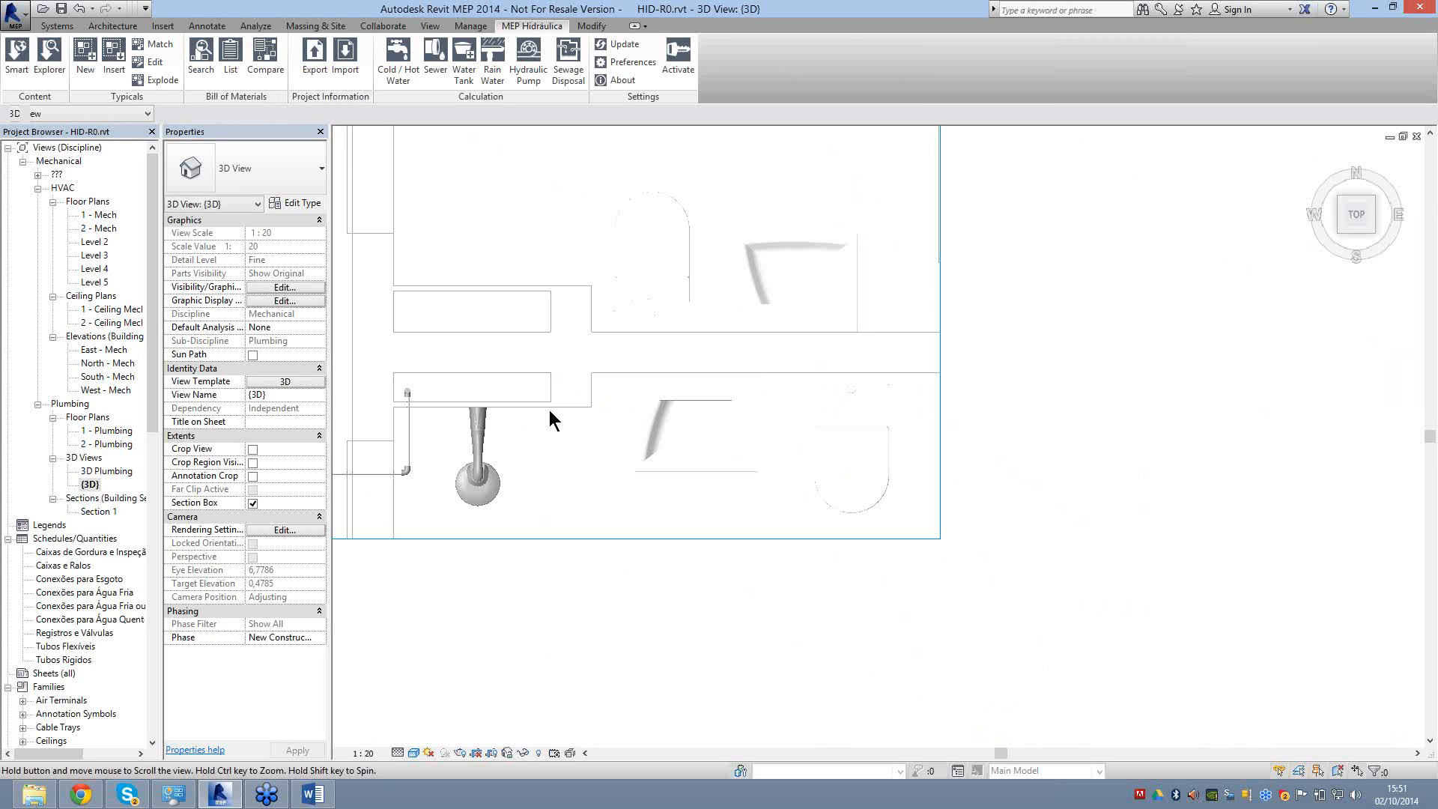
pyautogui.click(546, 450)
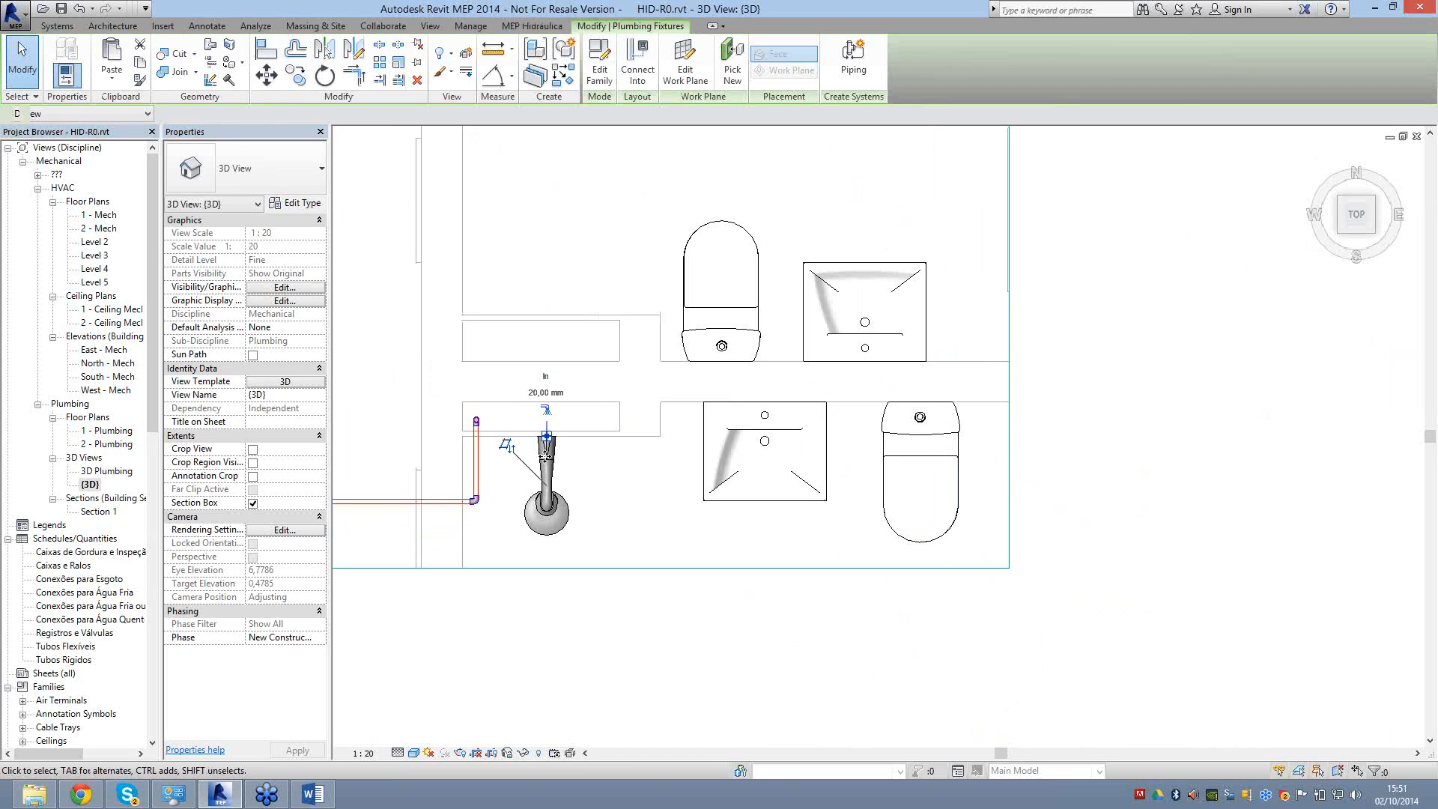
pyautogui.moveTo(545, 455); pyautogui.dragTo(523, 461)
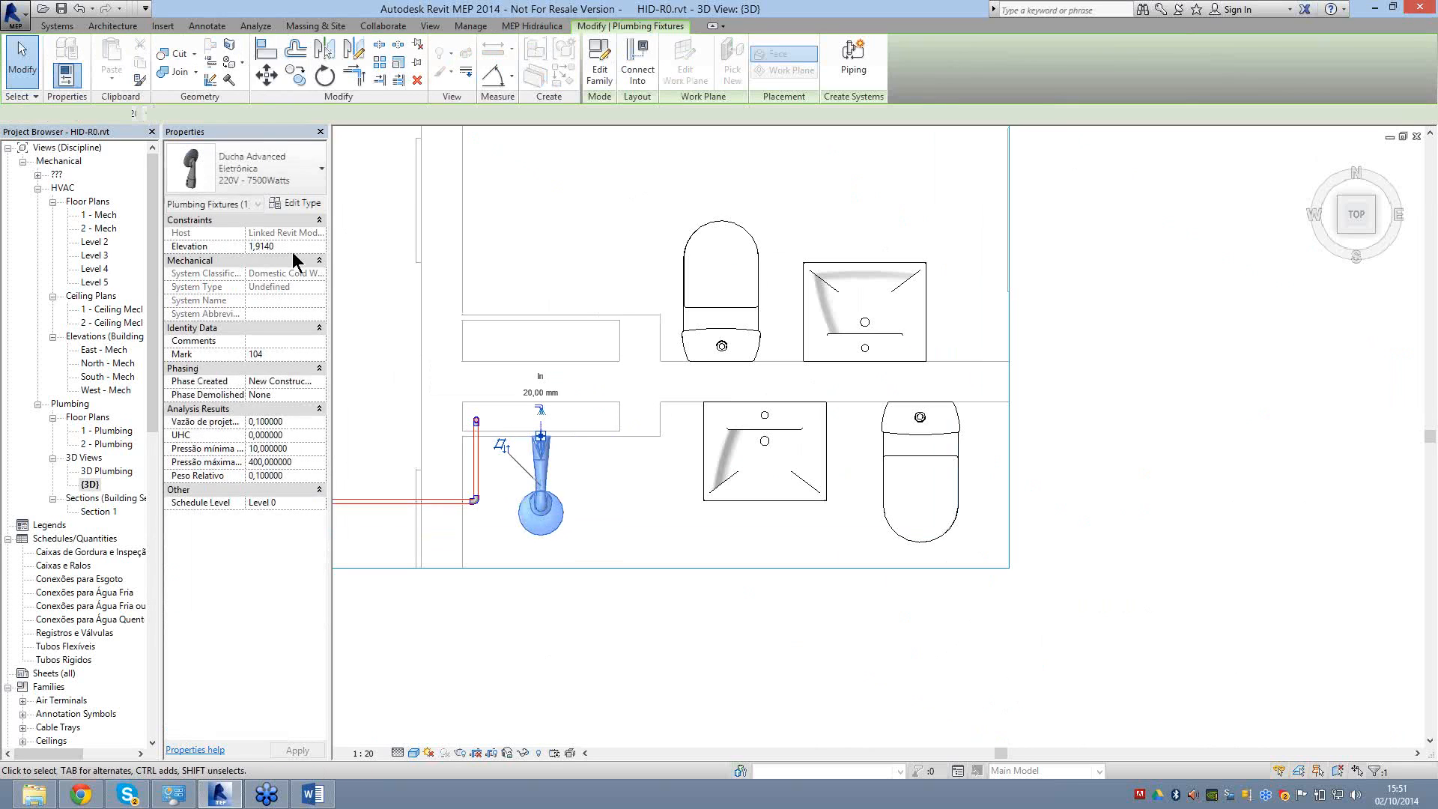
pyautogui.click(290, 246)
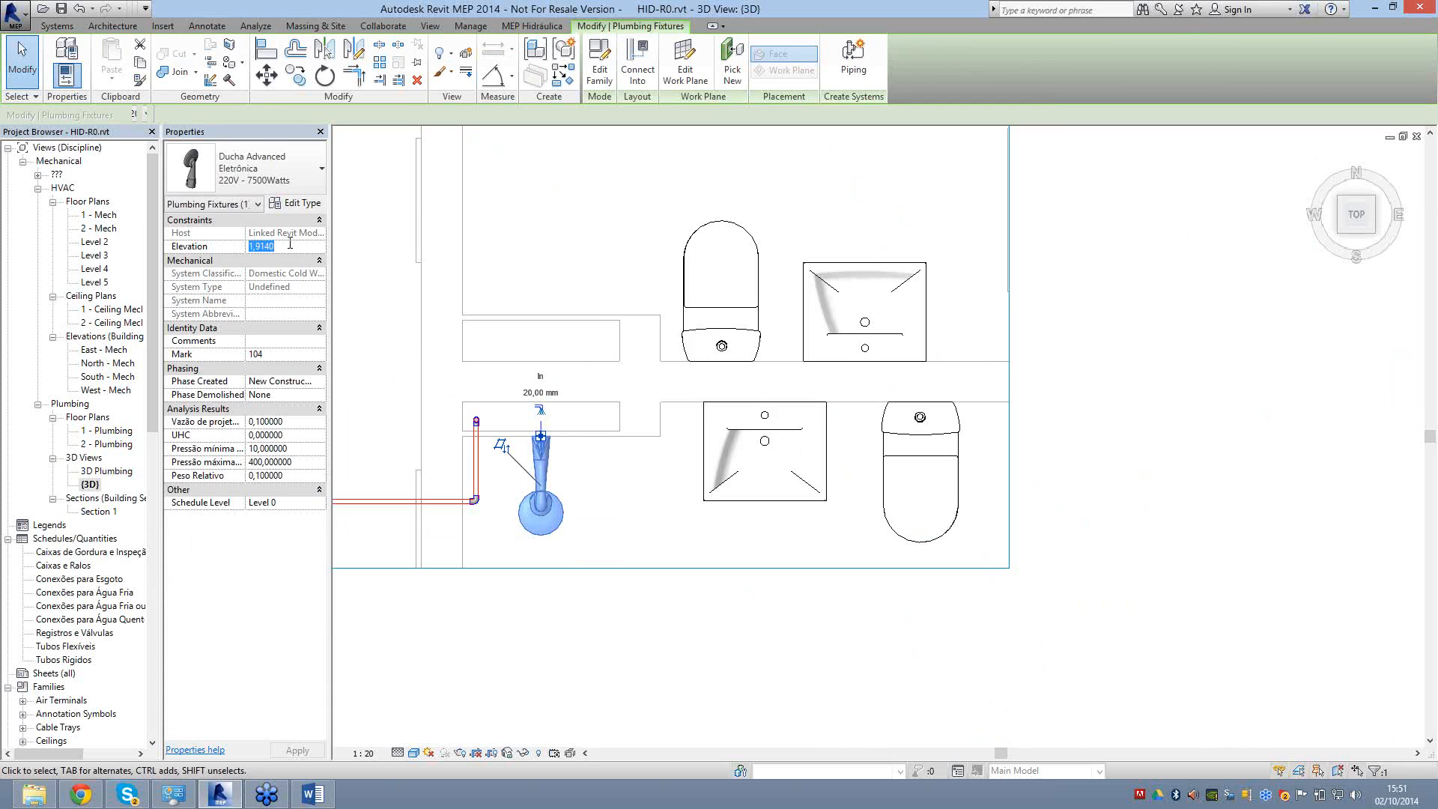
pyautogui.write('2,1')
pyautogui.click(544, 442)
pyautogui.click(975, 427)
# Route a 20 mm Tubo Marrom - Água Fria - Soldável pipe from the lower toilet's water inlet through the wall, around its jog, to the shower.
pyautogui.scroll(2, 974, 428)
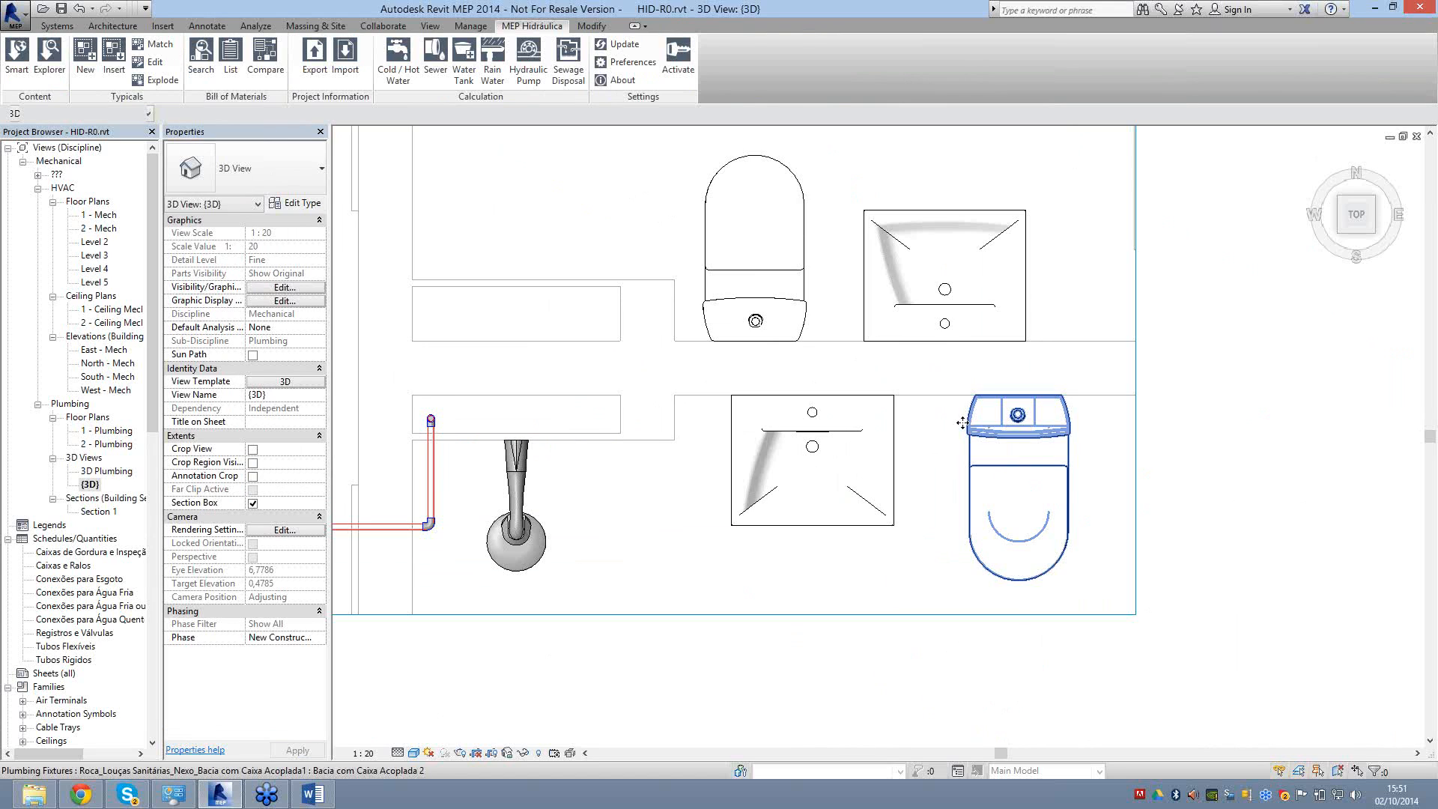
pyautogui.click(963, 423)
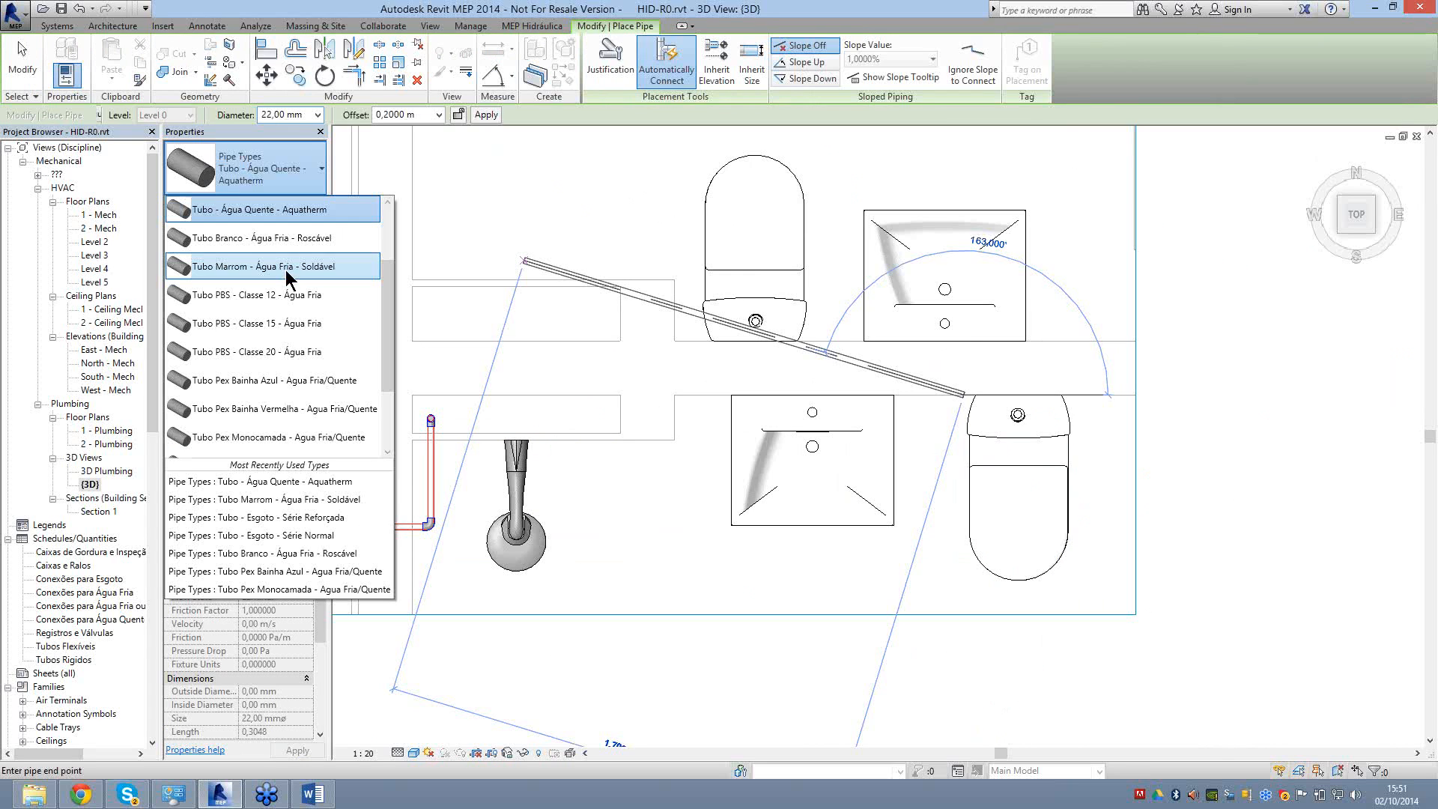
pyautogui.press('Escape')
pyautogui.press('Escape')
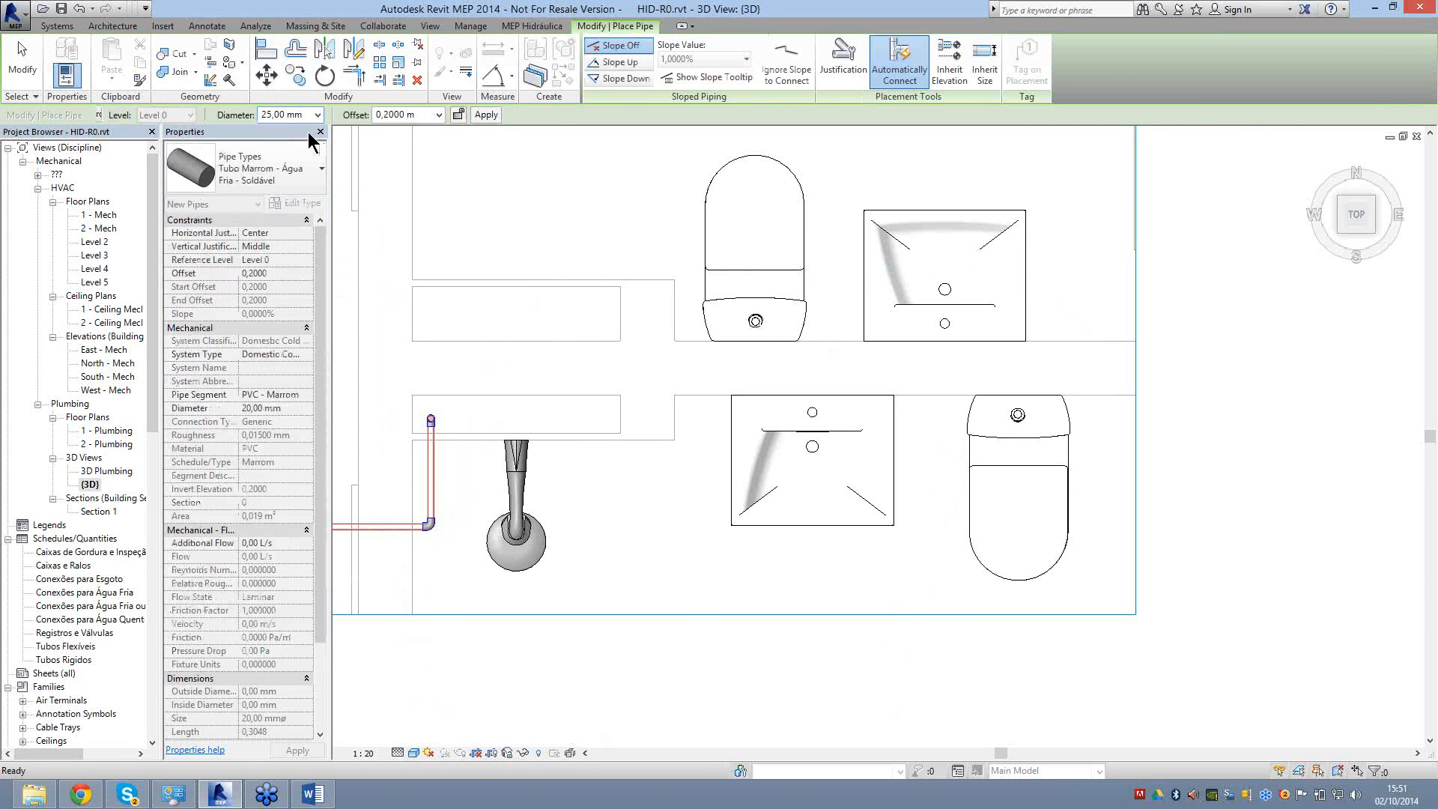
pyautogui.click(317, 114)
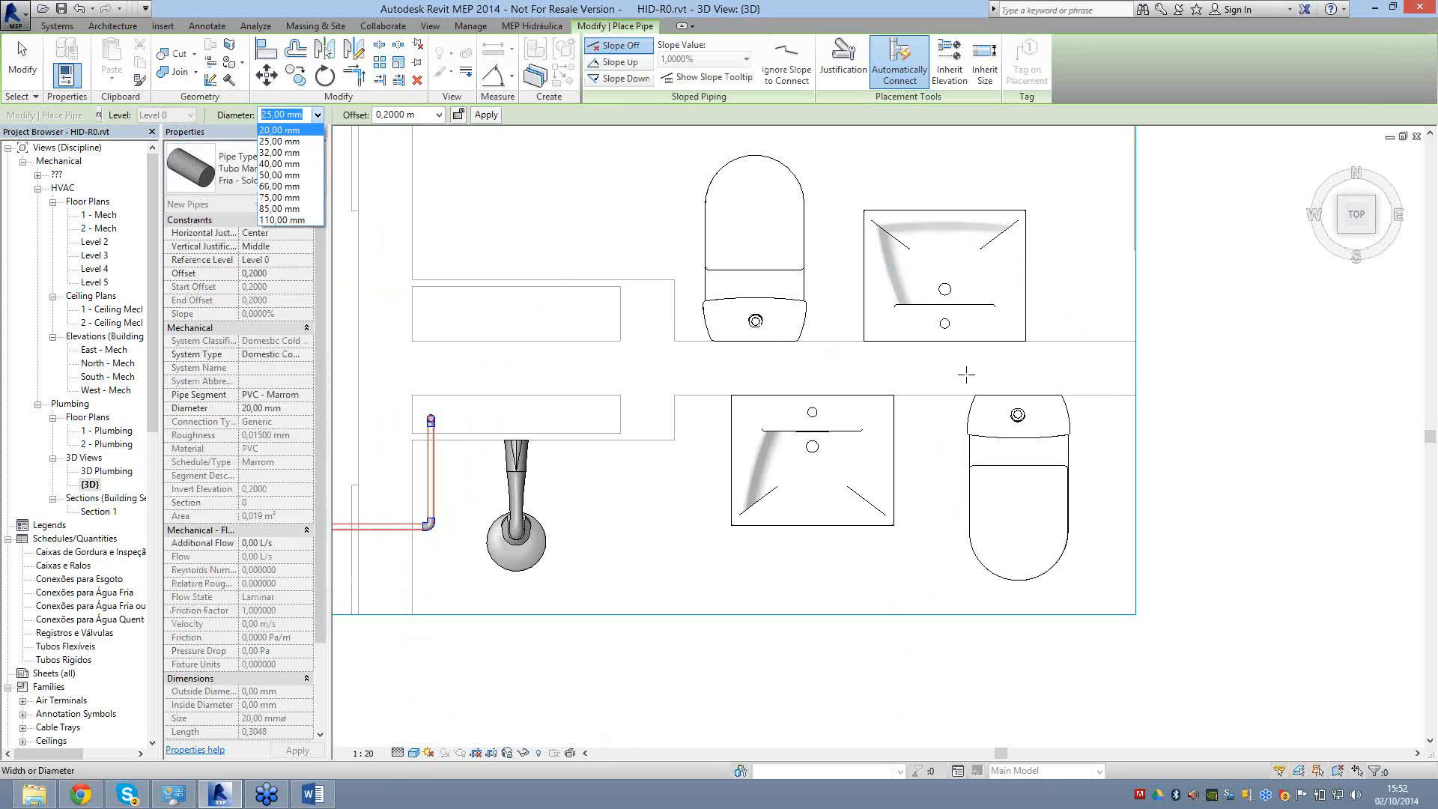
pyautogui.click(966, 374)
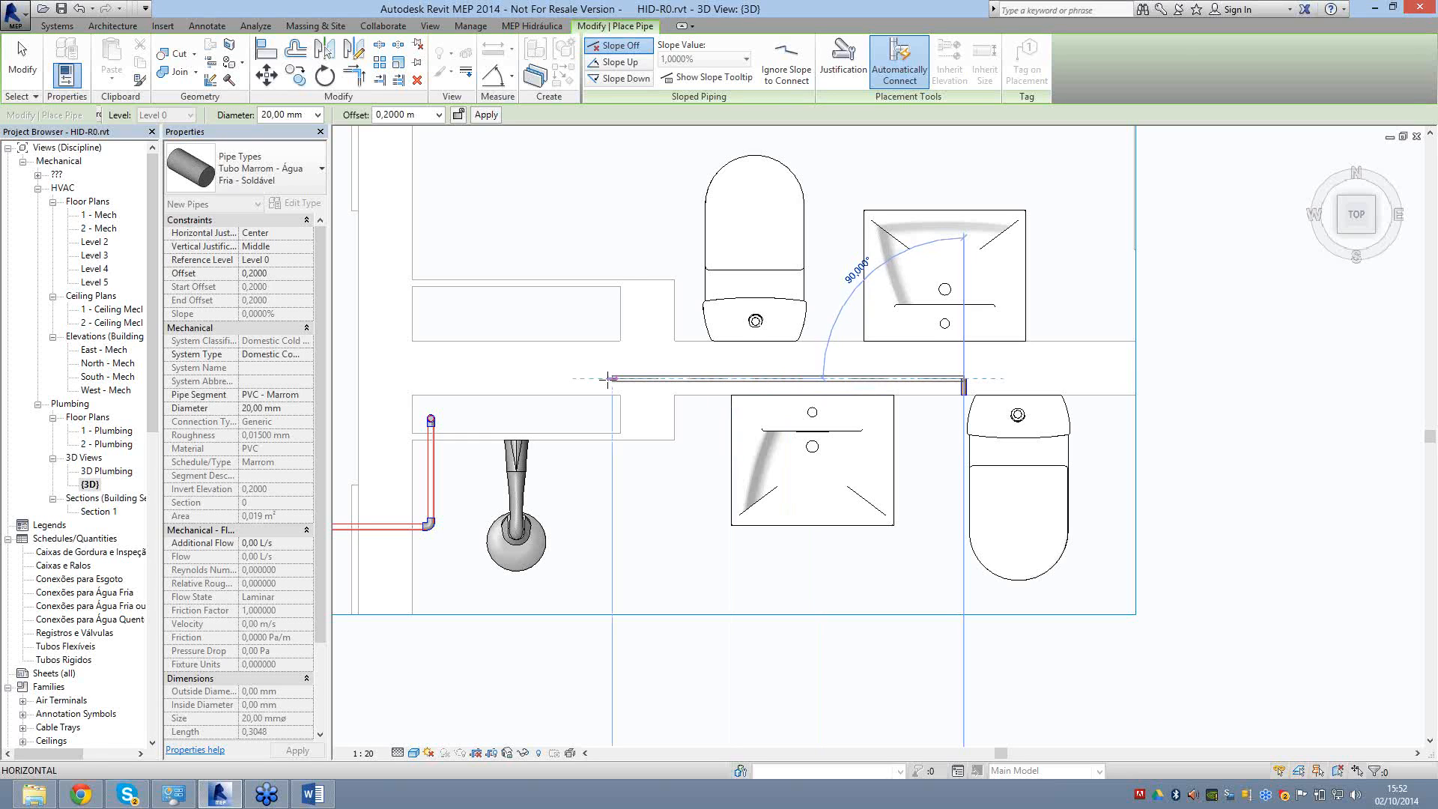
pyautogui.click(517, 422)
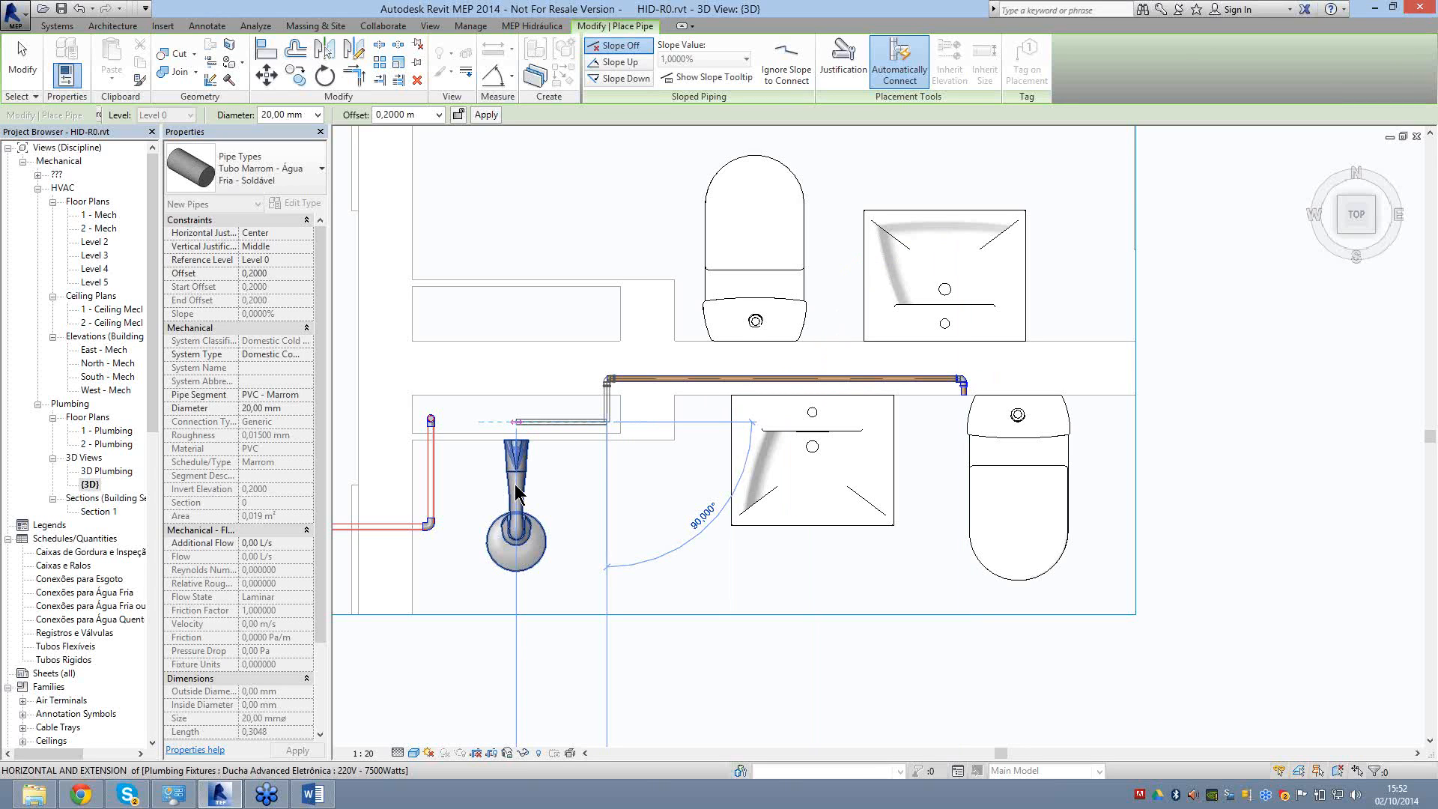
pyautogui.click(517, 491)
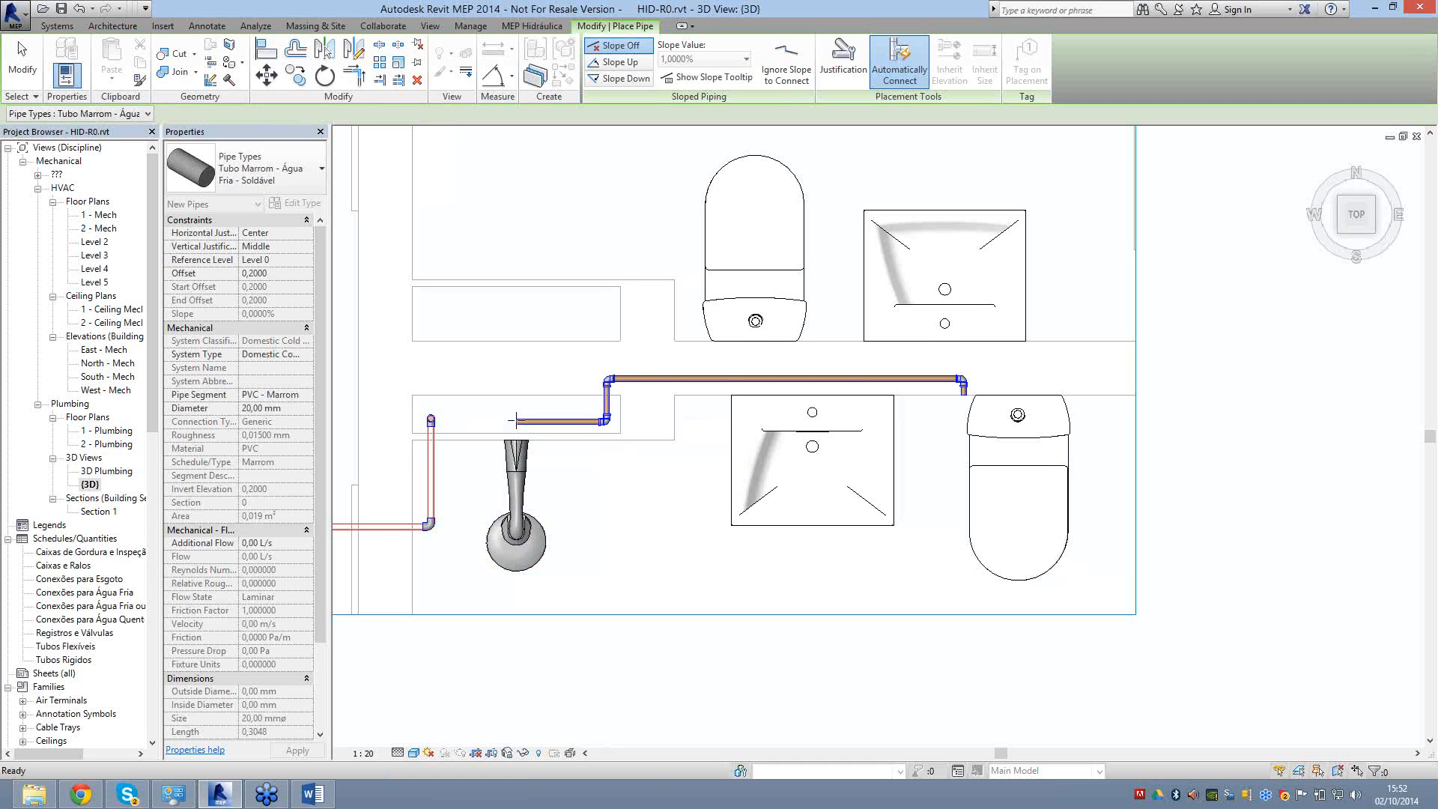
pyautogui.click(515, 421)
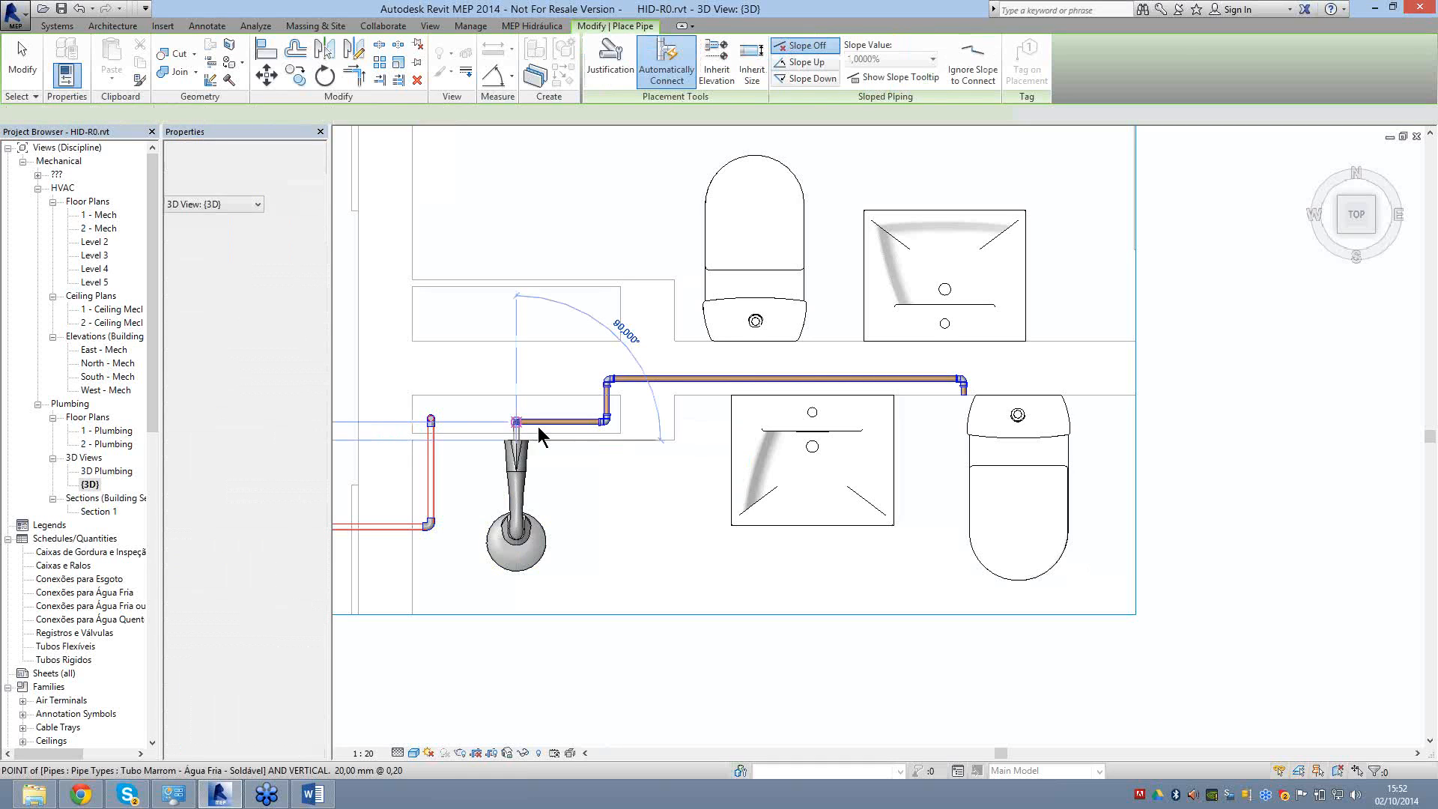
pyautogui.press('Escape')
pyautogui.press('Escape')
# Connect the lower washbasin's water inlet to the pipe run inside the wall with a 20 mm branch.
pyautogui.scroll(2, 537, 426)
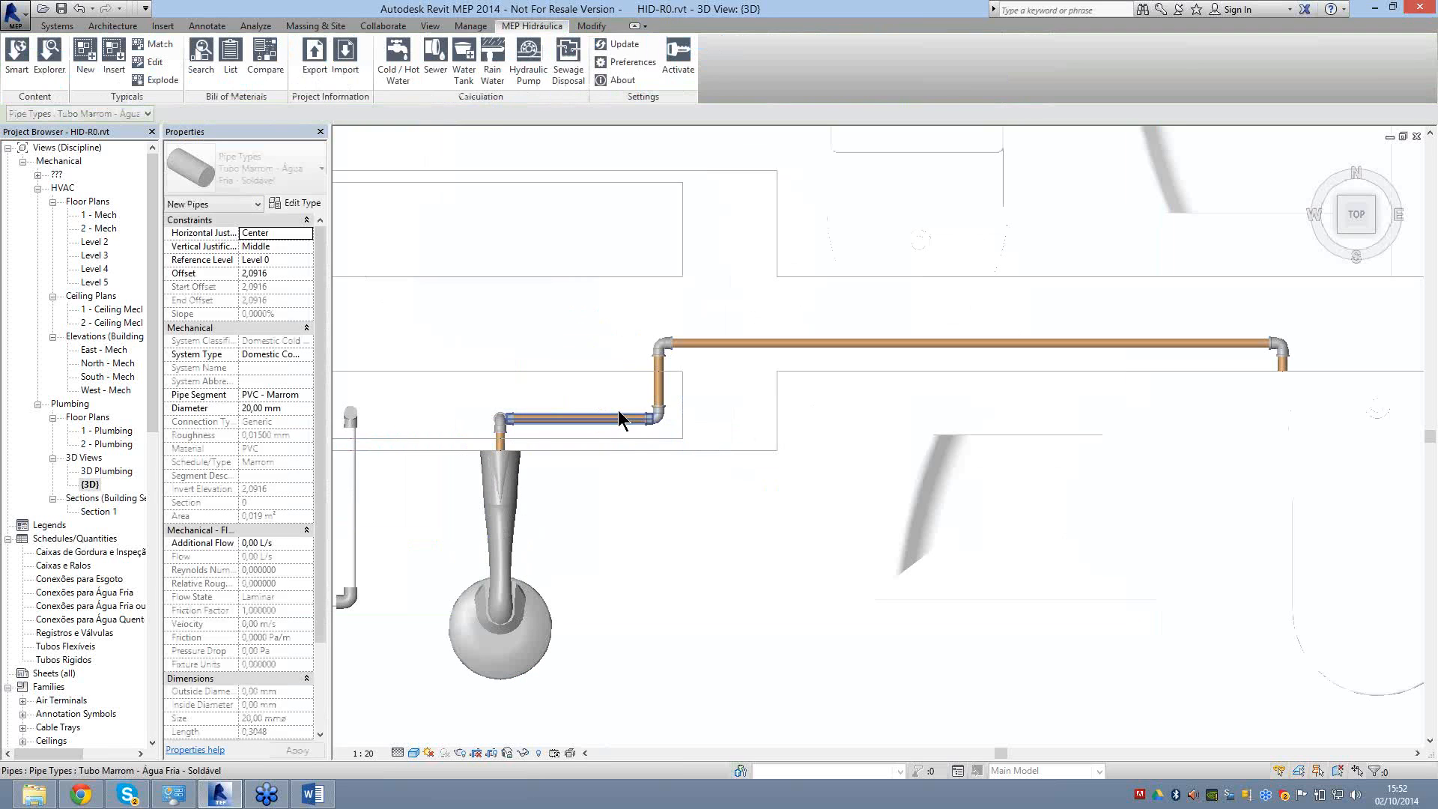
pyautogui.scroll(3, 524, 430)
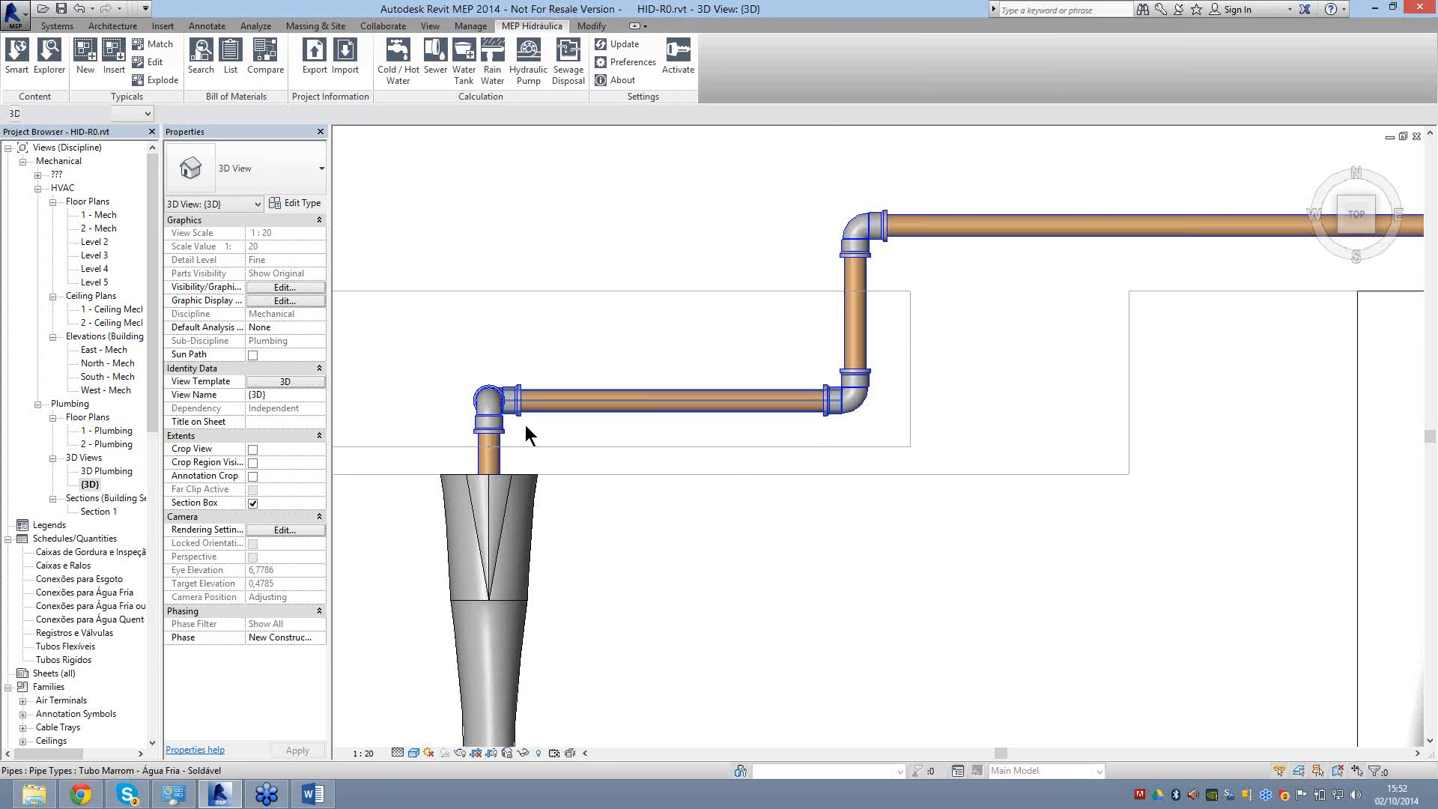
pyautogui.scroll(-4, 526, 425)
pyautogui.scroll(2, 960, 388)
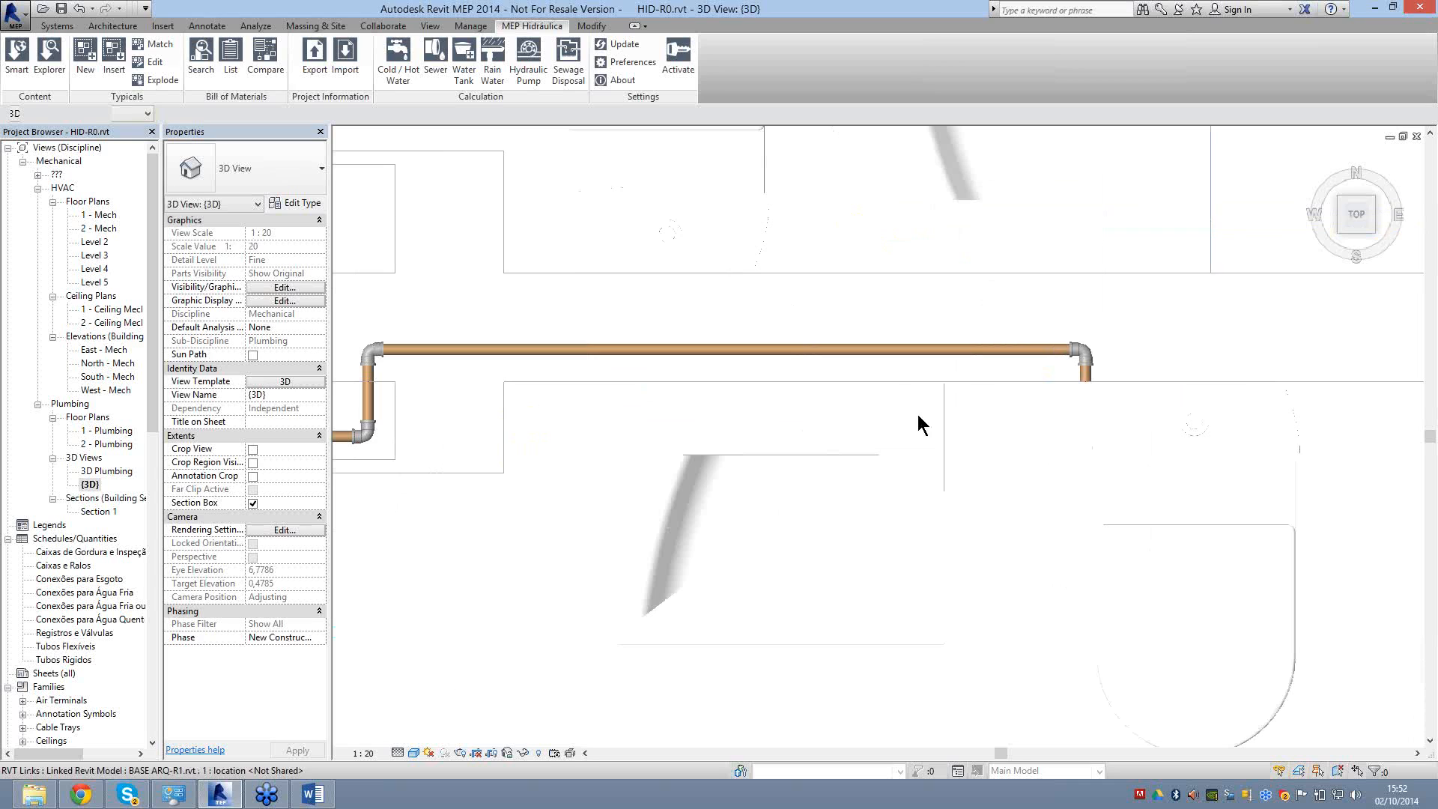
pyautogui.scroll(-2, 868, 399)
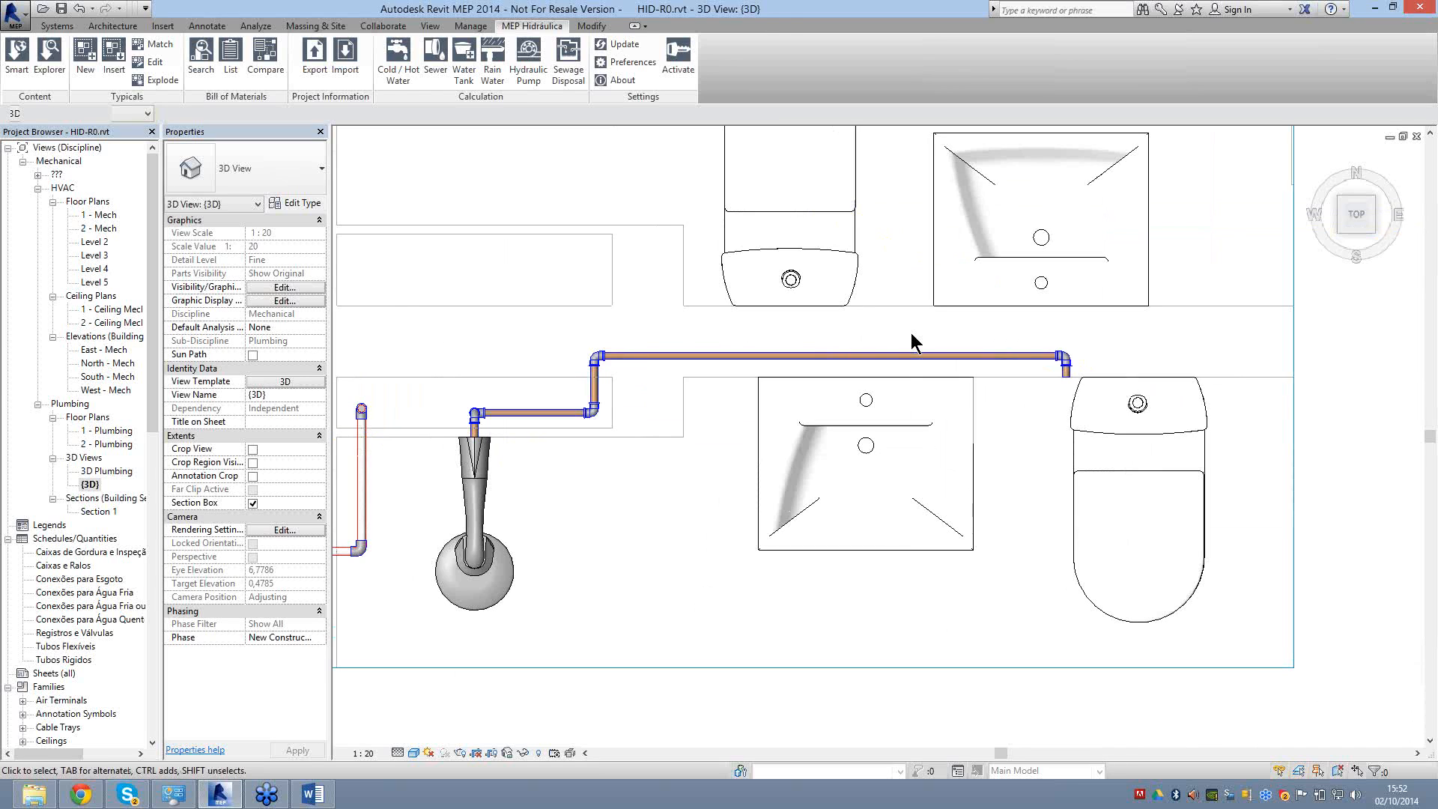
pyautogui.click(909, 380)
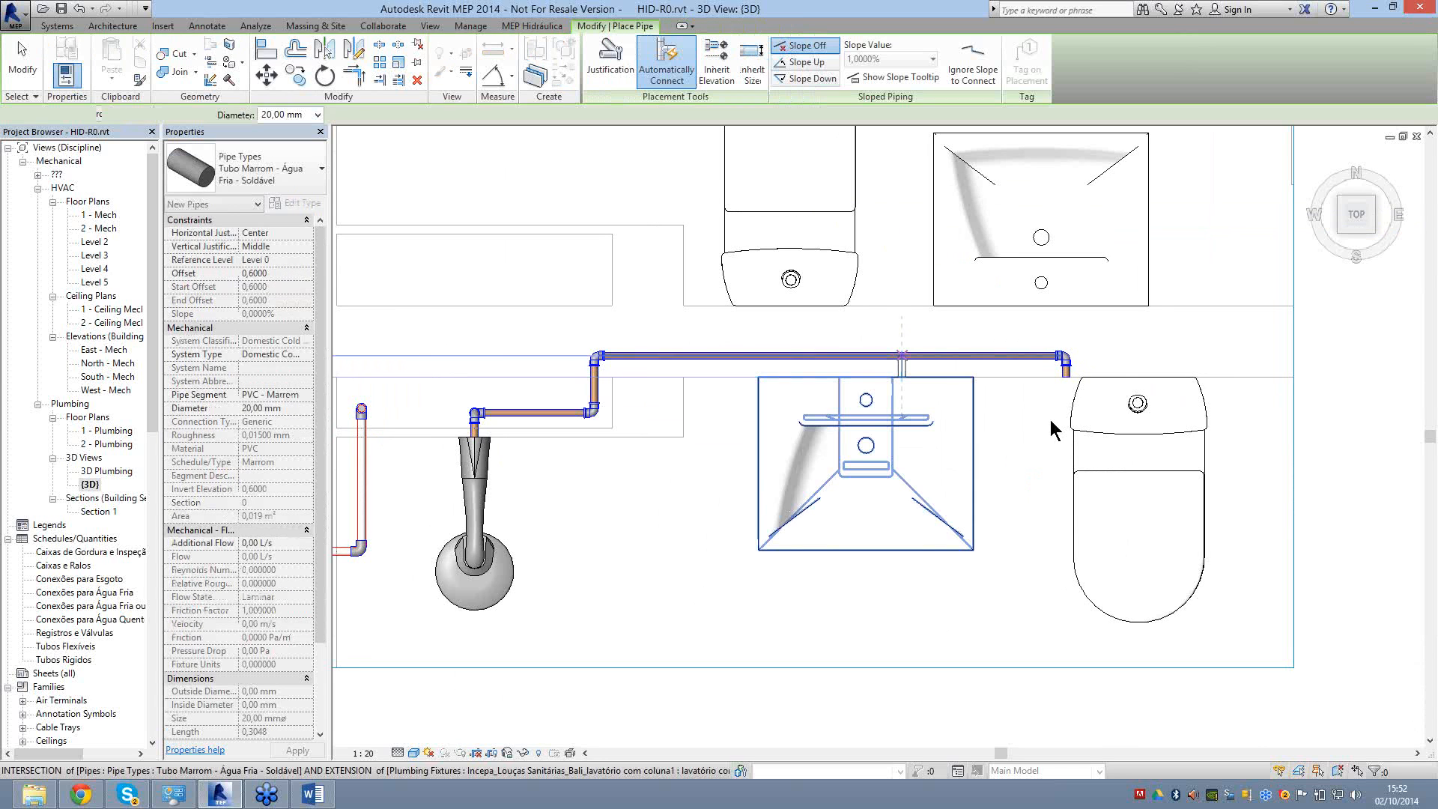
pyautogui.press('Escape')
pyautogui.press('Escape')
# Try to branch a short 20 mm pipe off the wall run towards the adjacent bathroom, between the washbasin tee and the toilet elbow.
pyautogui.scroll(3, 1052, 431)
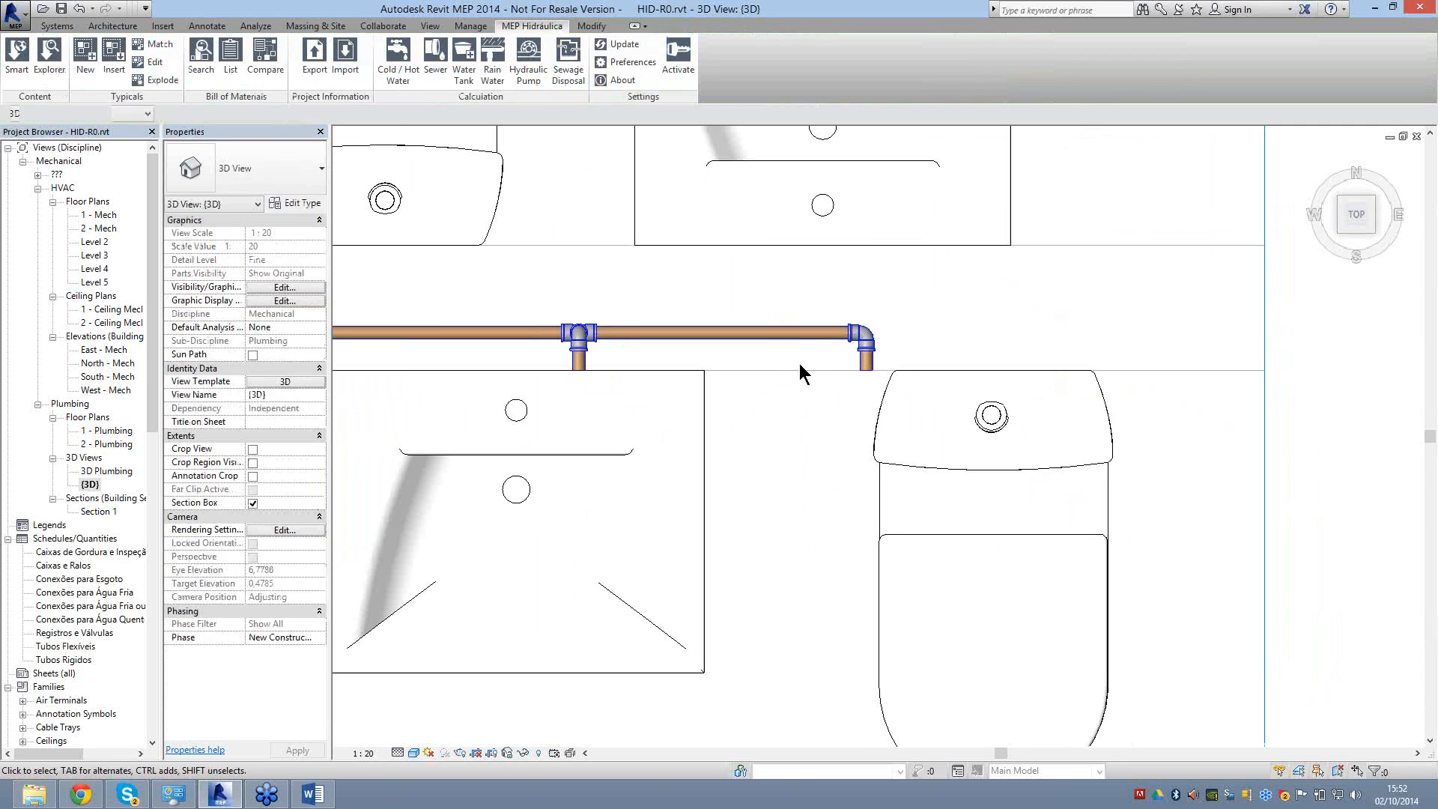
pyautogui.scroll(-1, 857, 388)
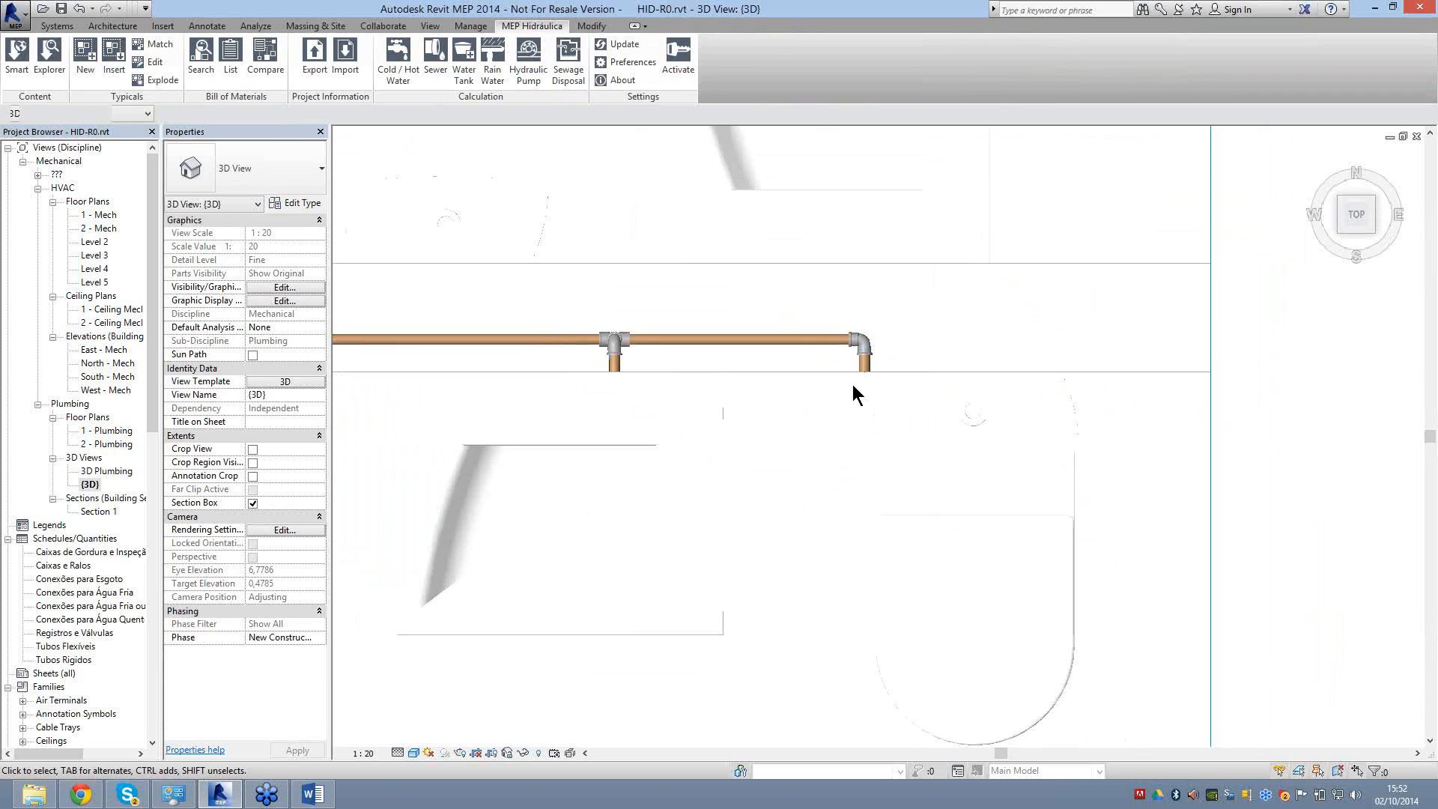
pyautogui.scroll(-1, 856, 393)
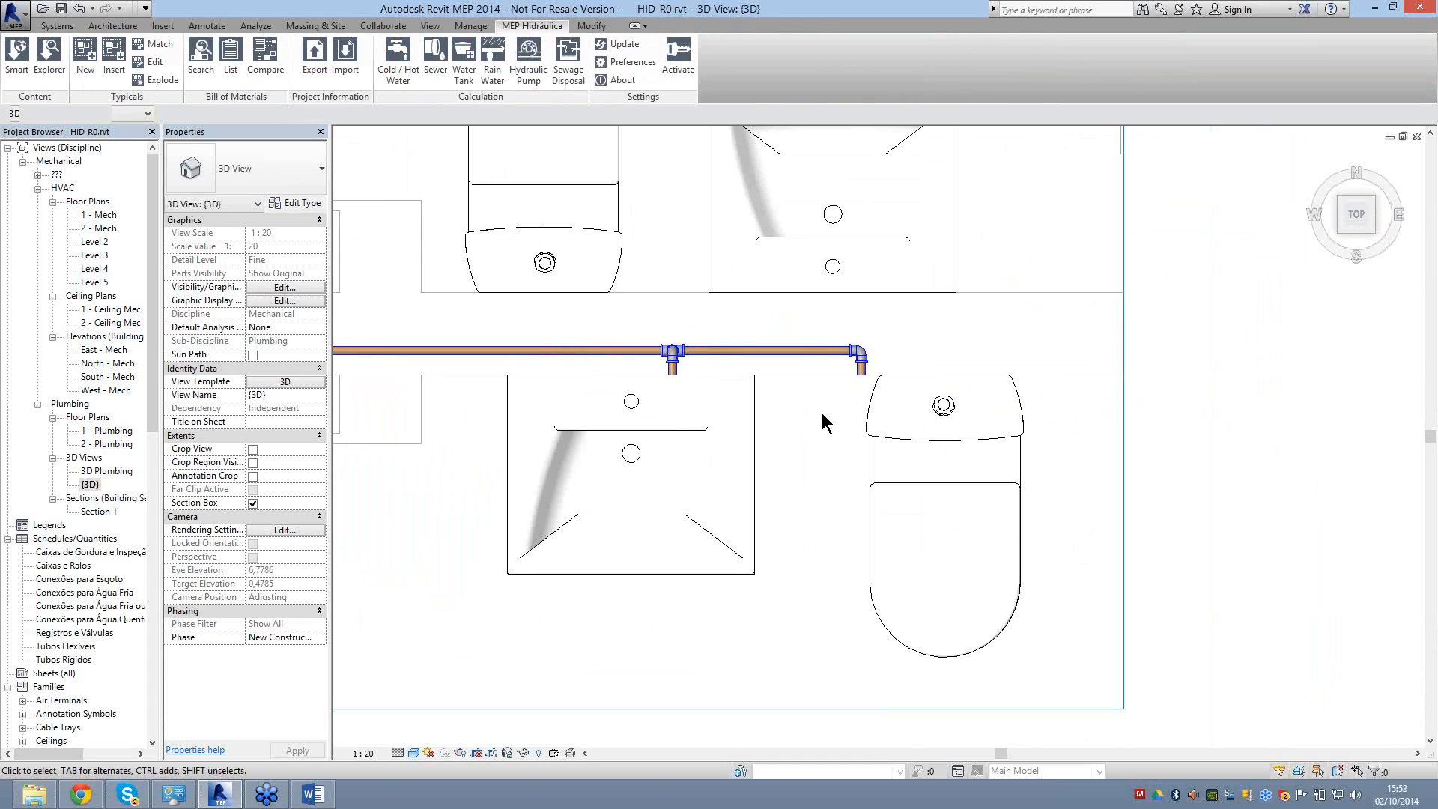
pyautogui.click(802, 351)
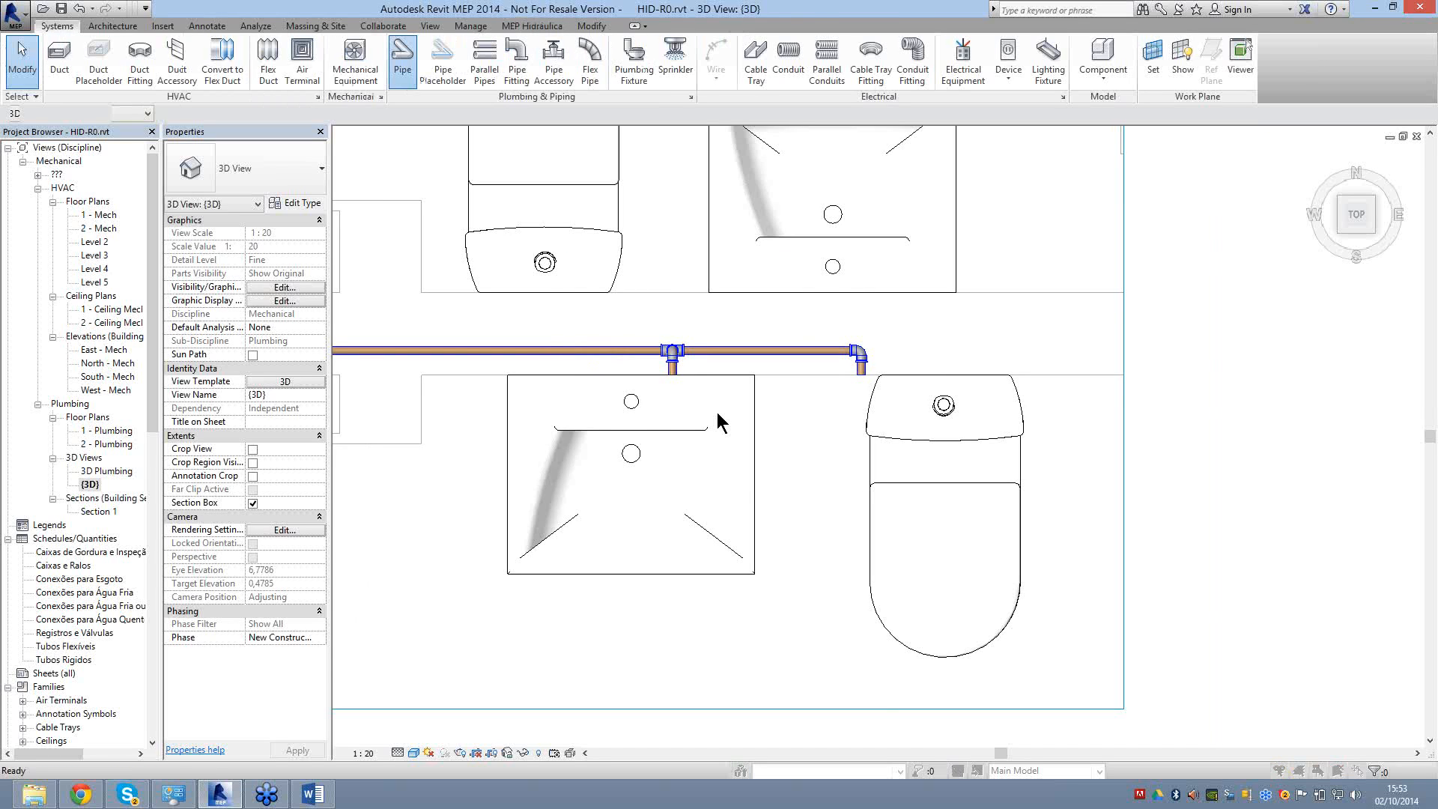
pyautogui.click(707, 352)
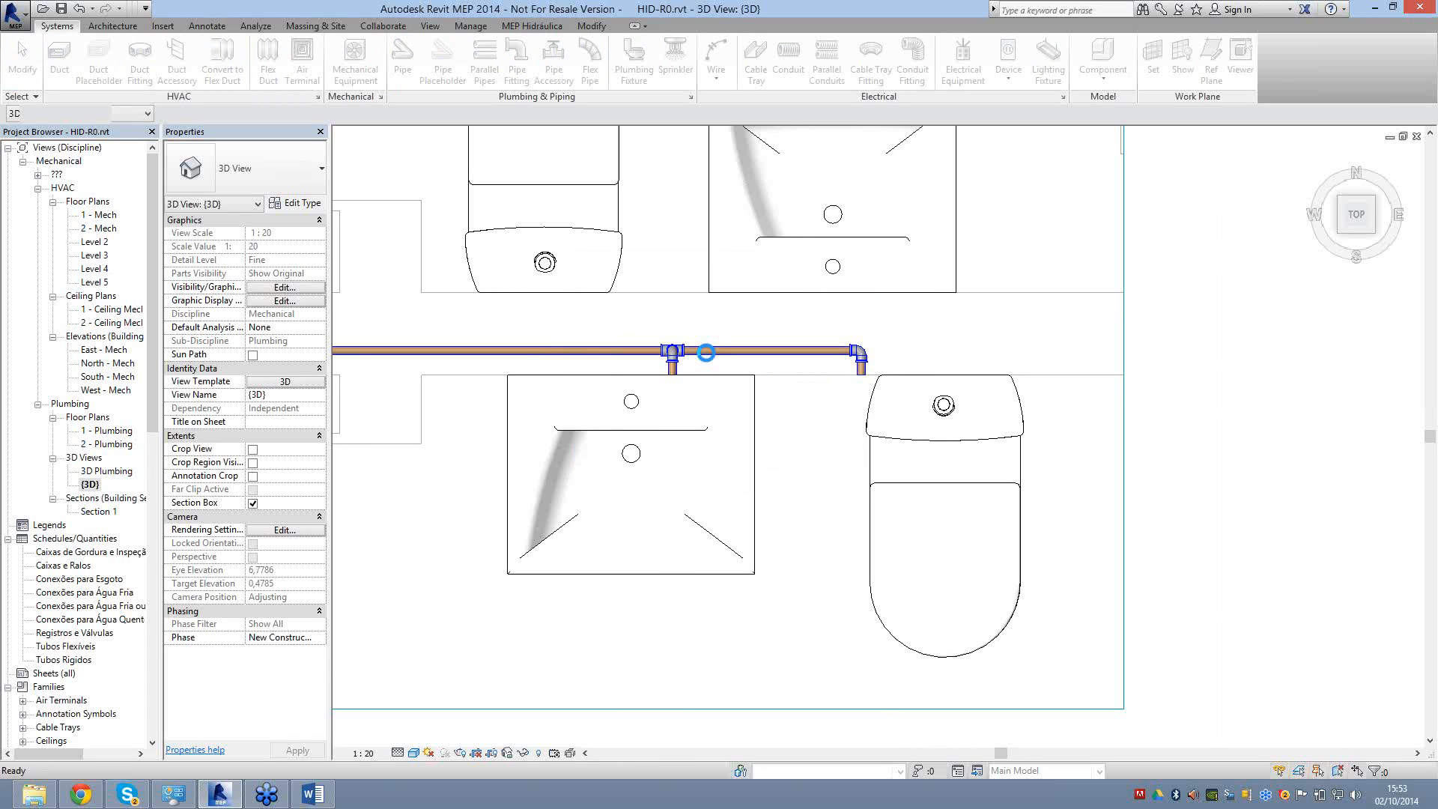
pyautogui.press('p')
pyautogui.press('i')
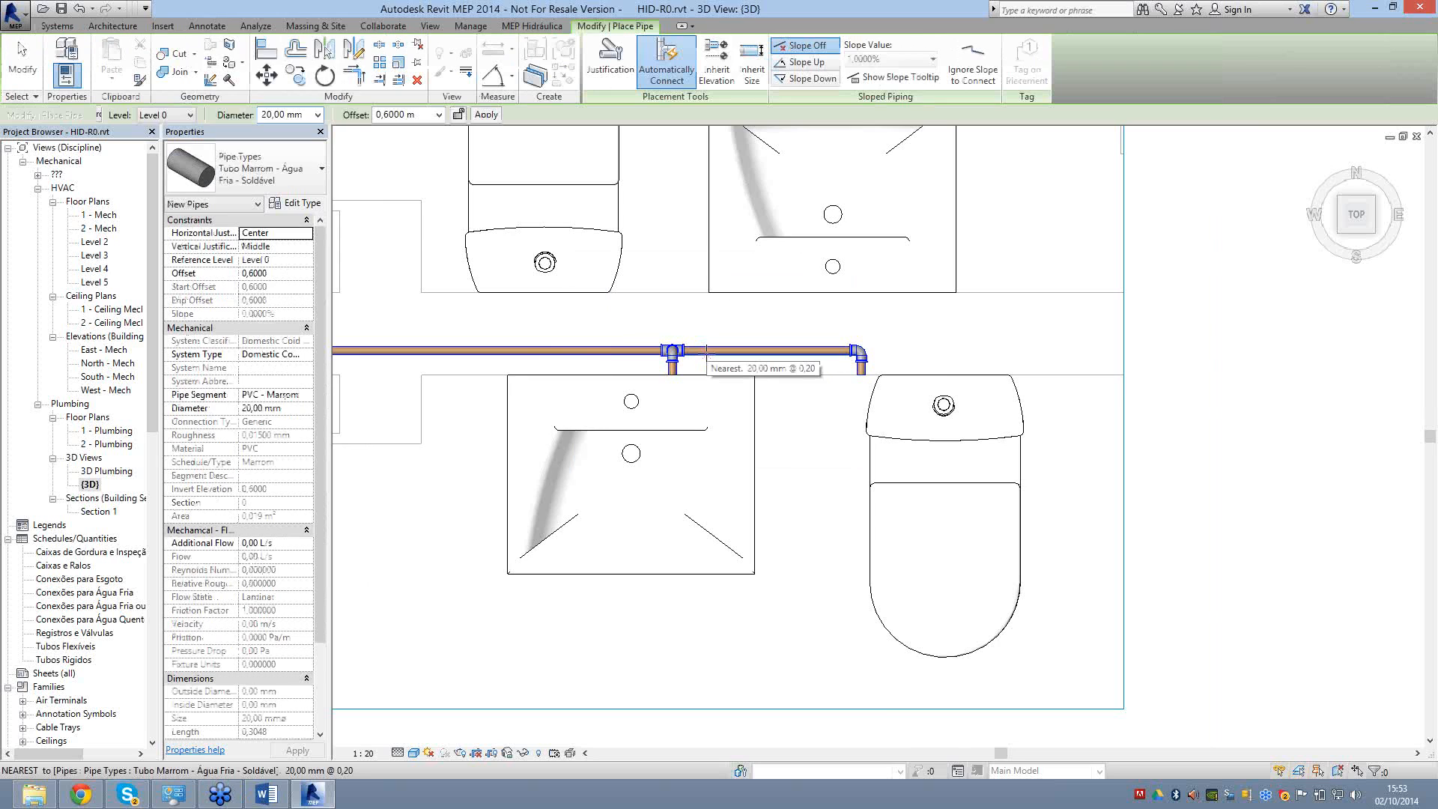
pyautogui.click(801, 351)
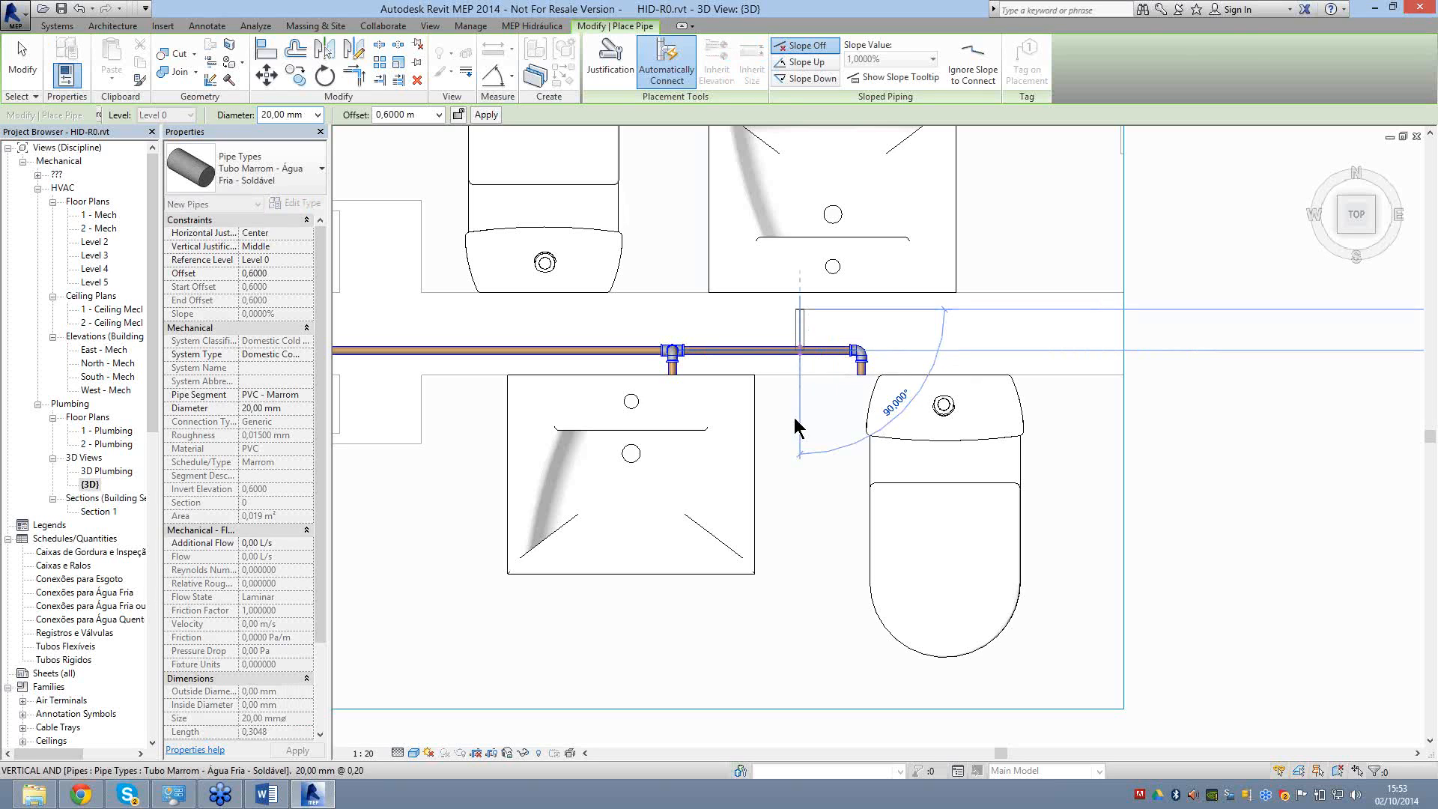
pyautogui.press('Escape')
pyautogui.press('Escape')
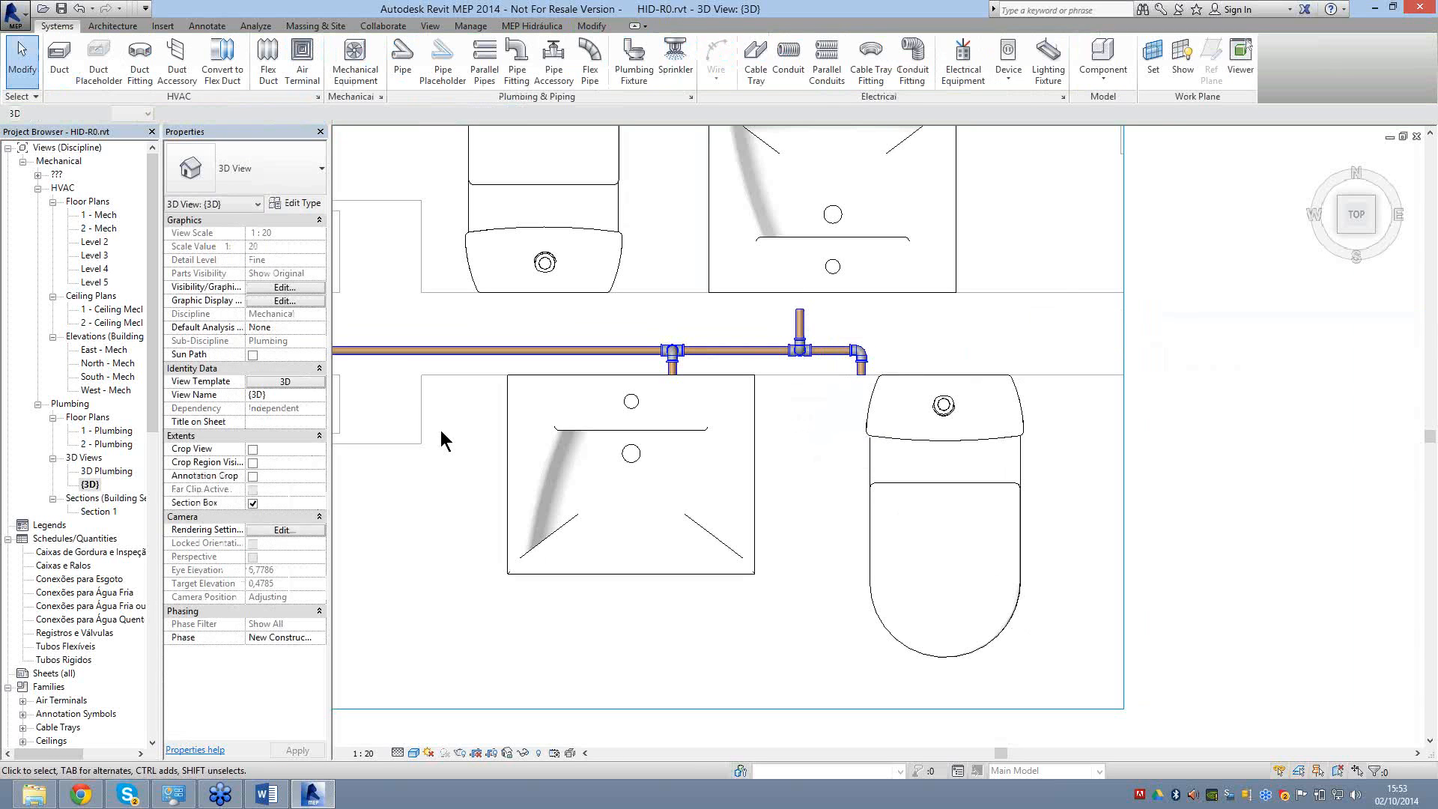
pyautogui.moveTo(440, 430); pyautogui.dragTo(674, 440, button='middle')
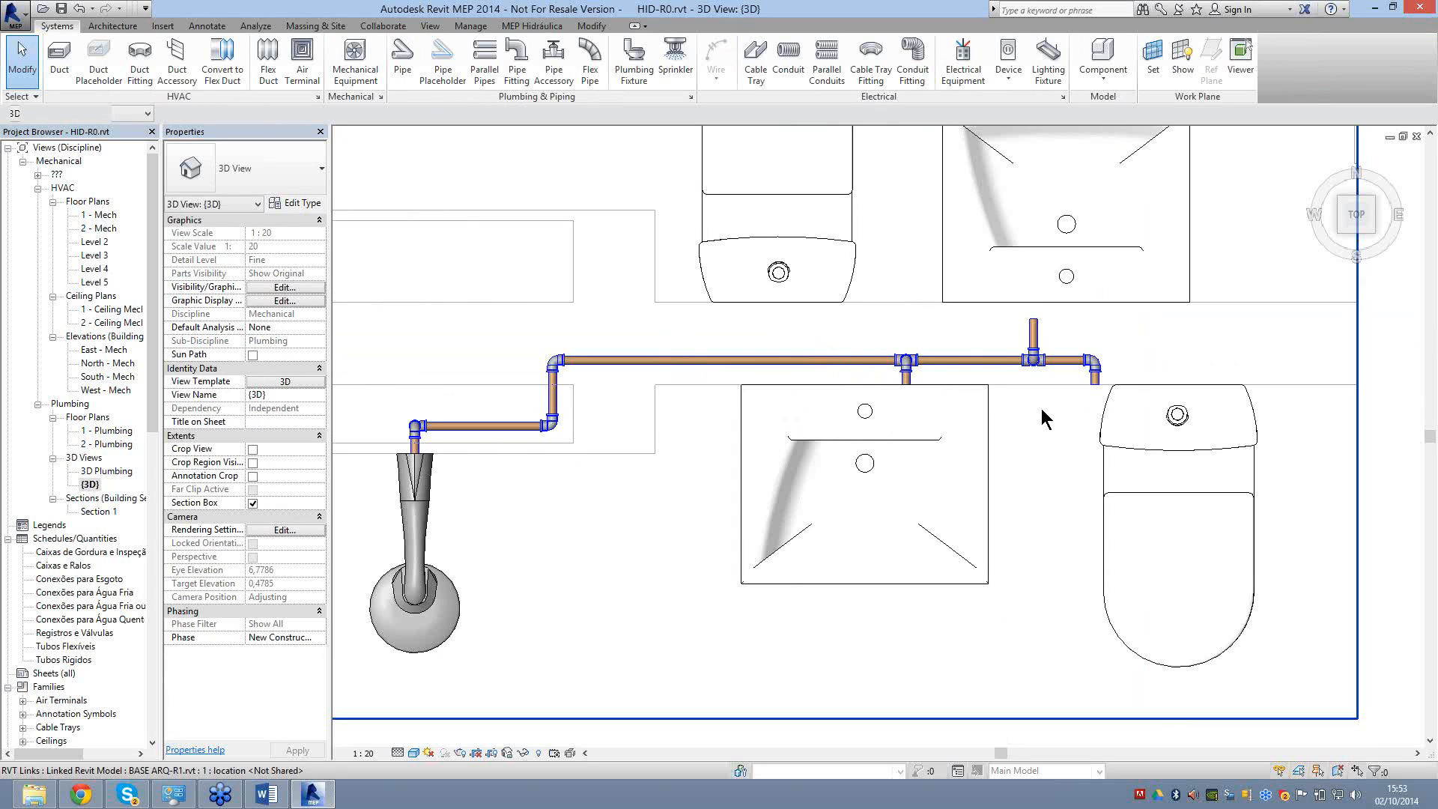
pyautogui.moveTo(1045, 420); pyautogui.dragTo(811, 410, button='middle')
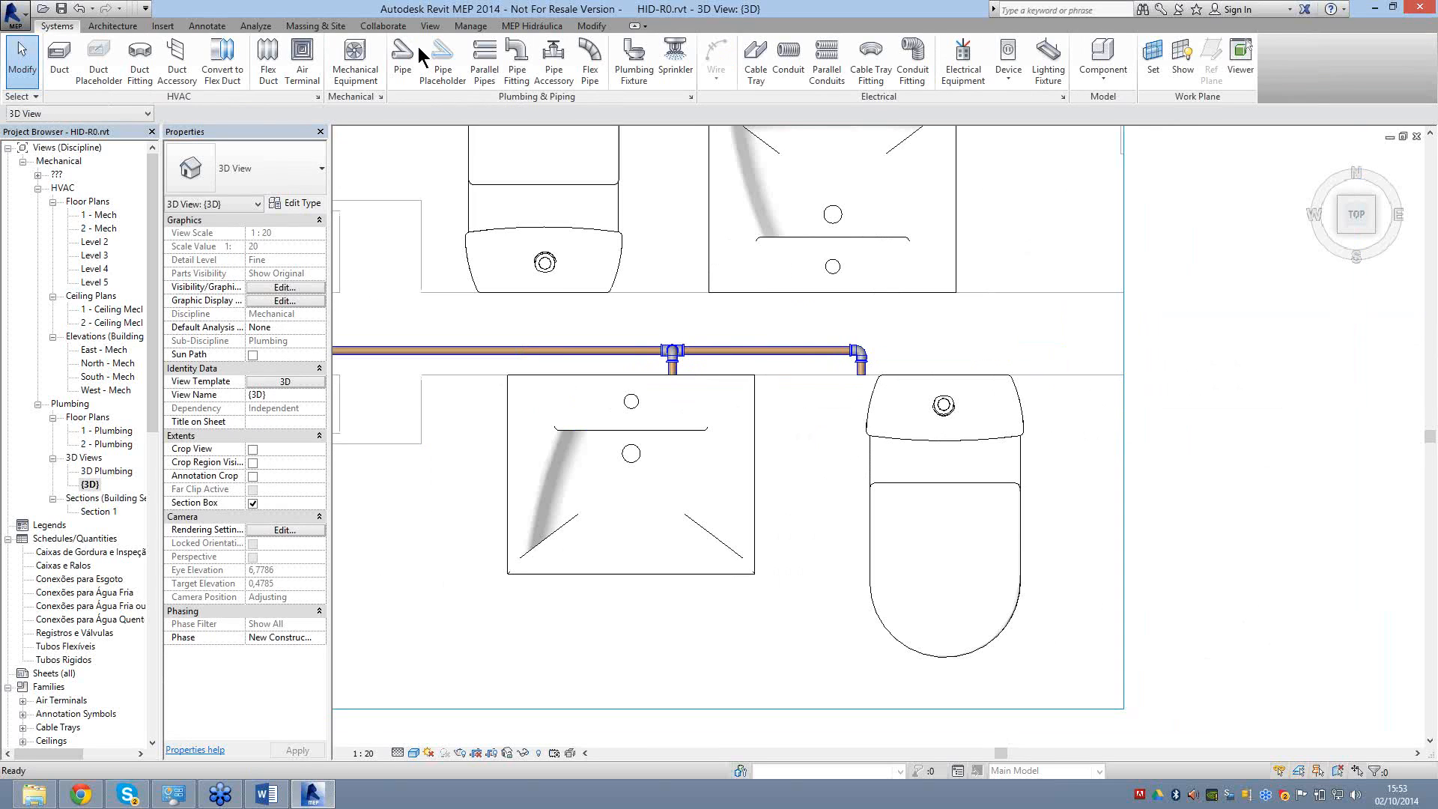
pyautogui.click(418, 46)
pyautogui.scroll(-3, 450, 374)
pyautogui.moveTo(449, 374); pyautogui.dragTo(792, 434, button='middle')
pyautogui.press('p')
pyautogui.press('i')
pyautogui.scroll(3, 665, 437)
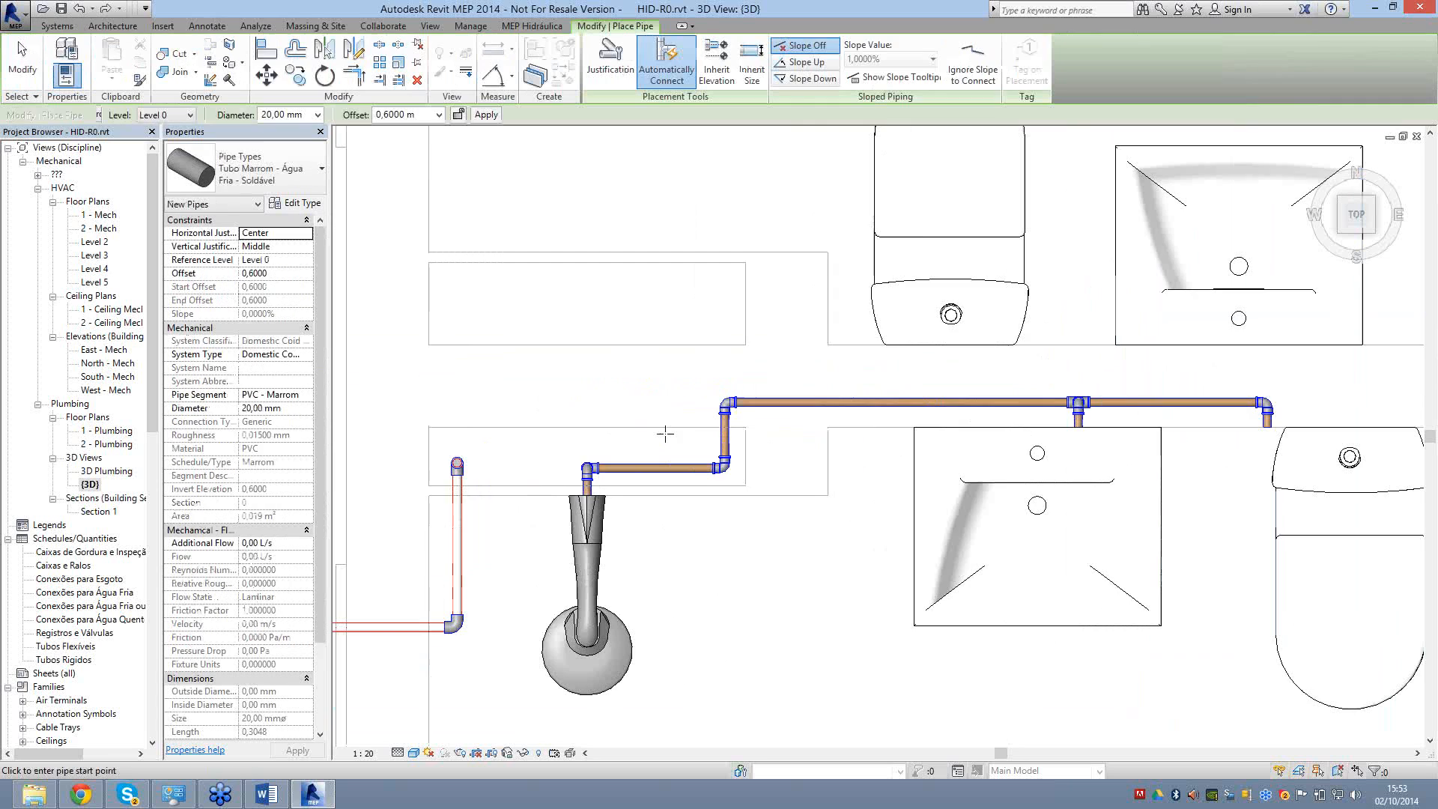
pyautogui.scroll(3, 665, 434)
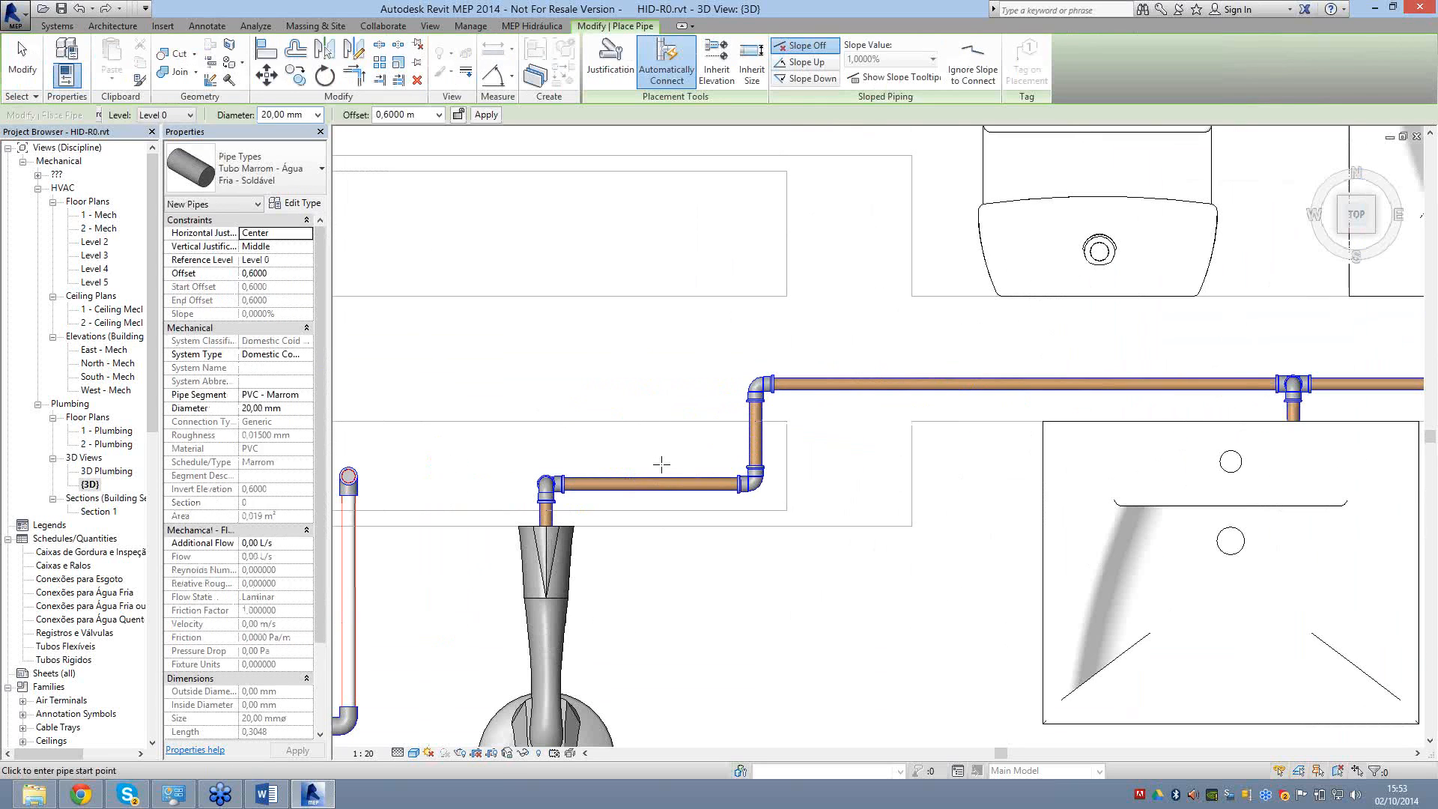
pyautogui.click(661, 465)
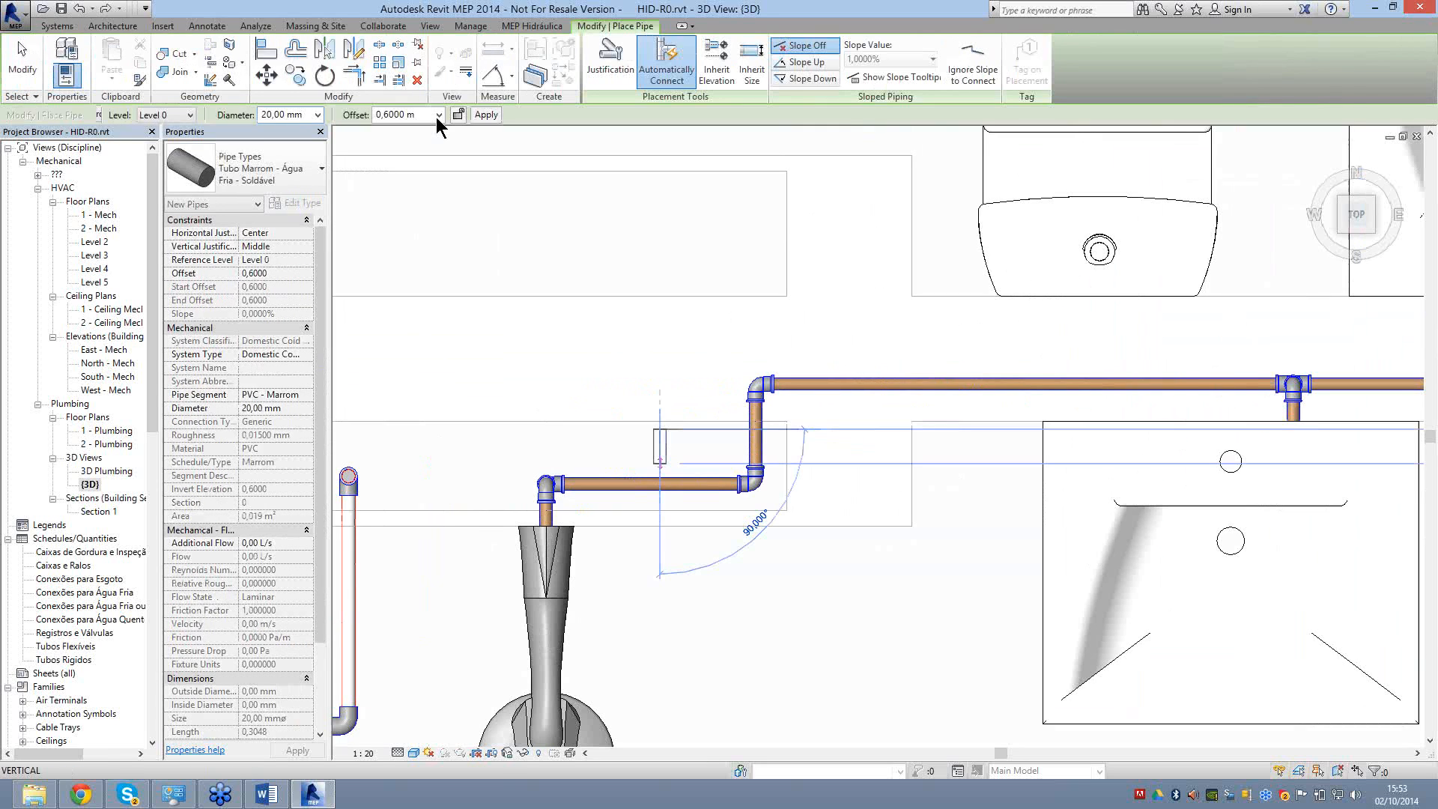
pyautogui.click(438, 115)
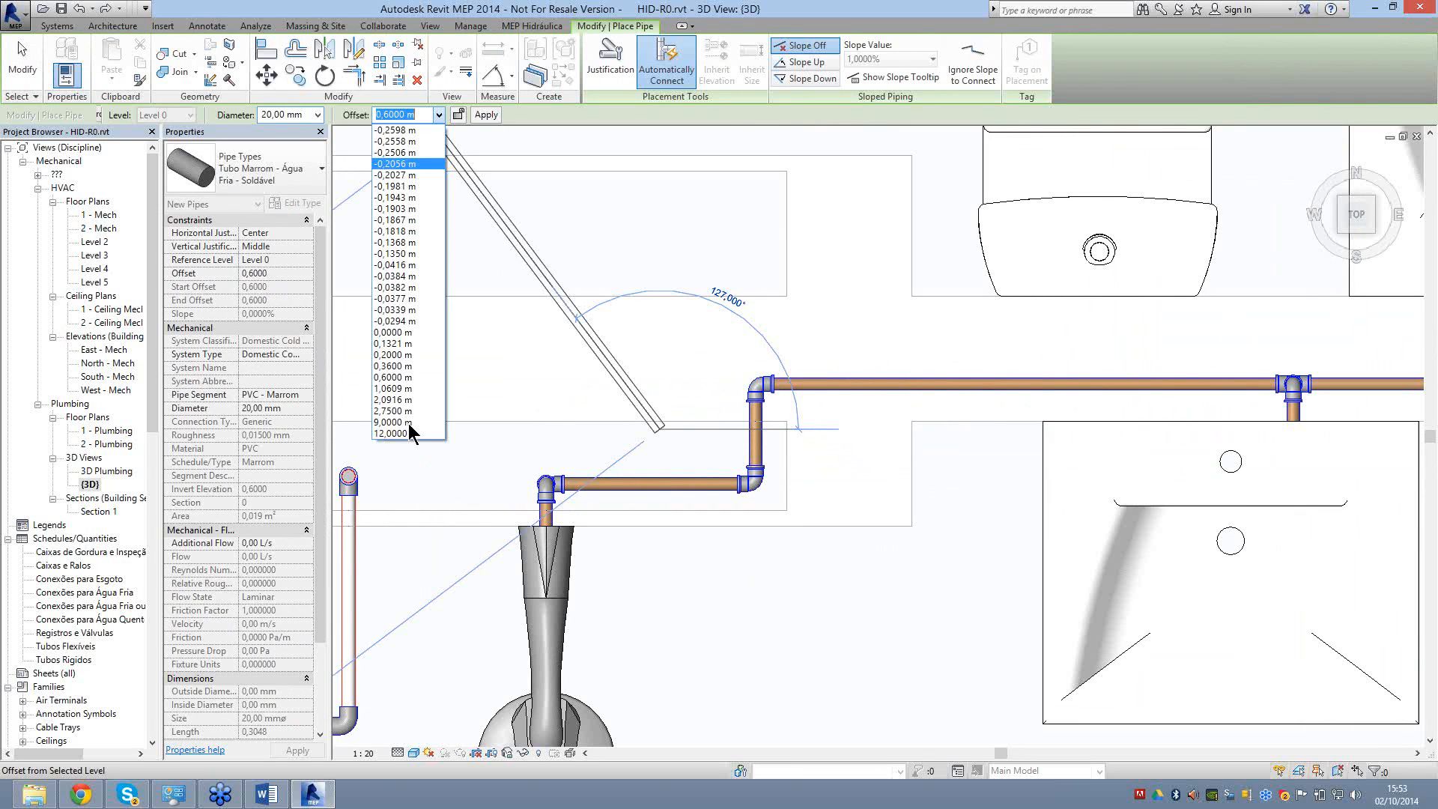
pyautogui.click(375, 164)
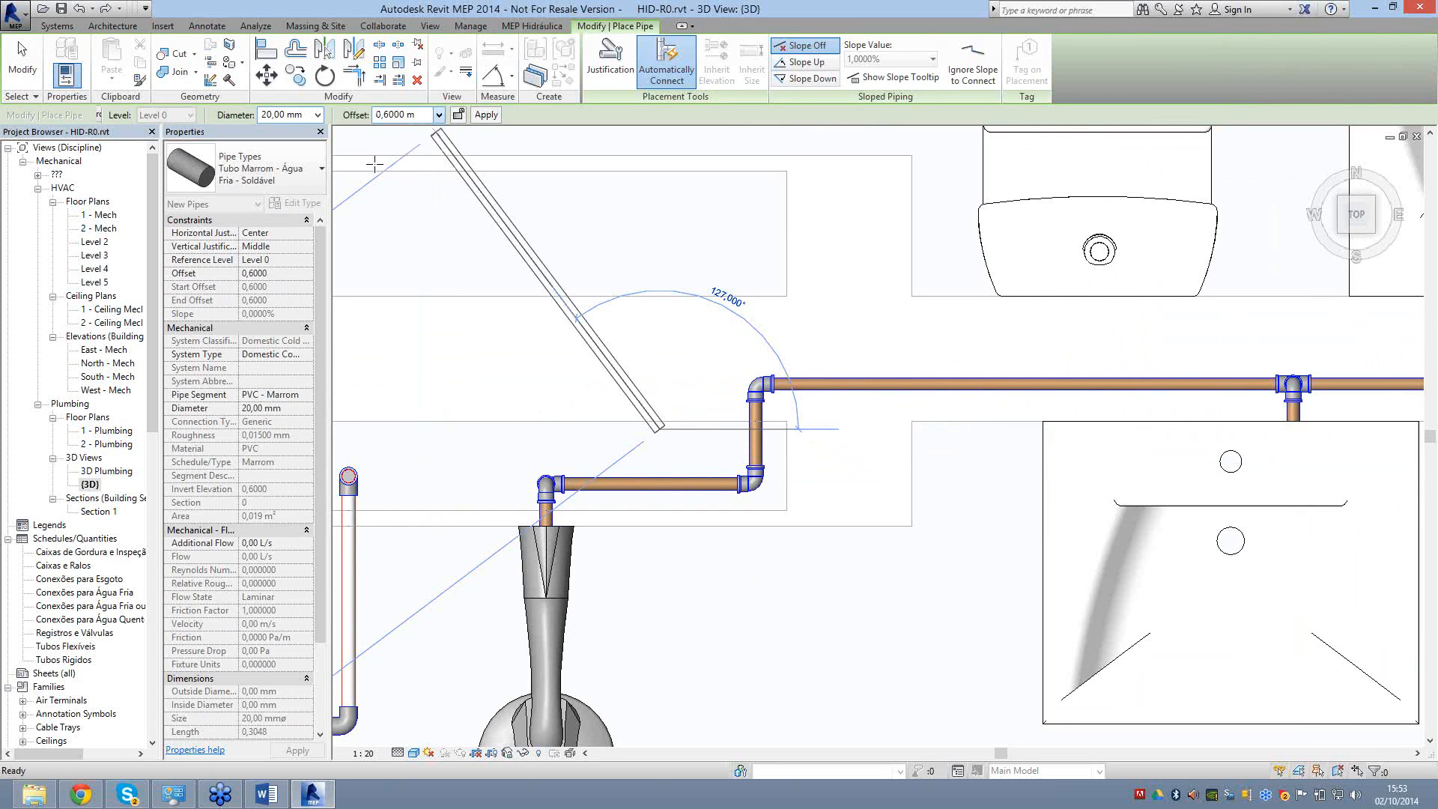
pyautogui.press('Escape')
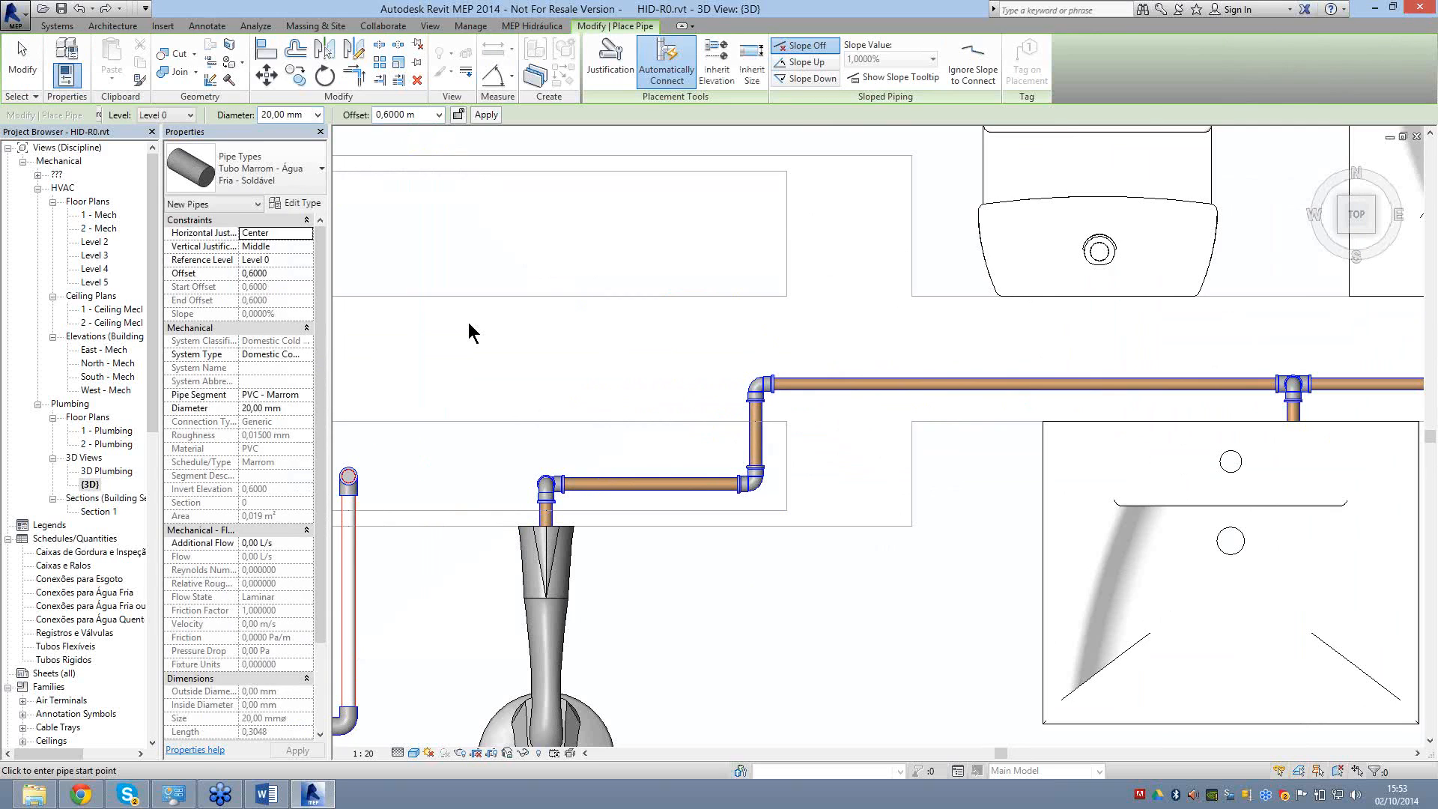
# Branch a 20 mm Tubo Marrom pipe off the shower's run inside the wall, using an offset of 2,7500 m.
pyautogui.click(438, 115)
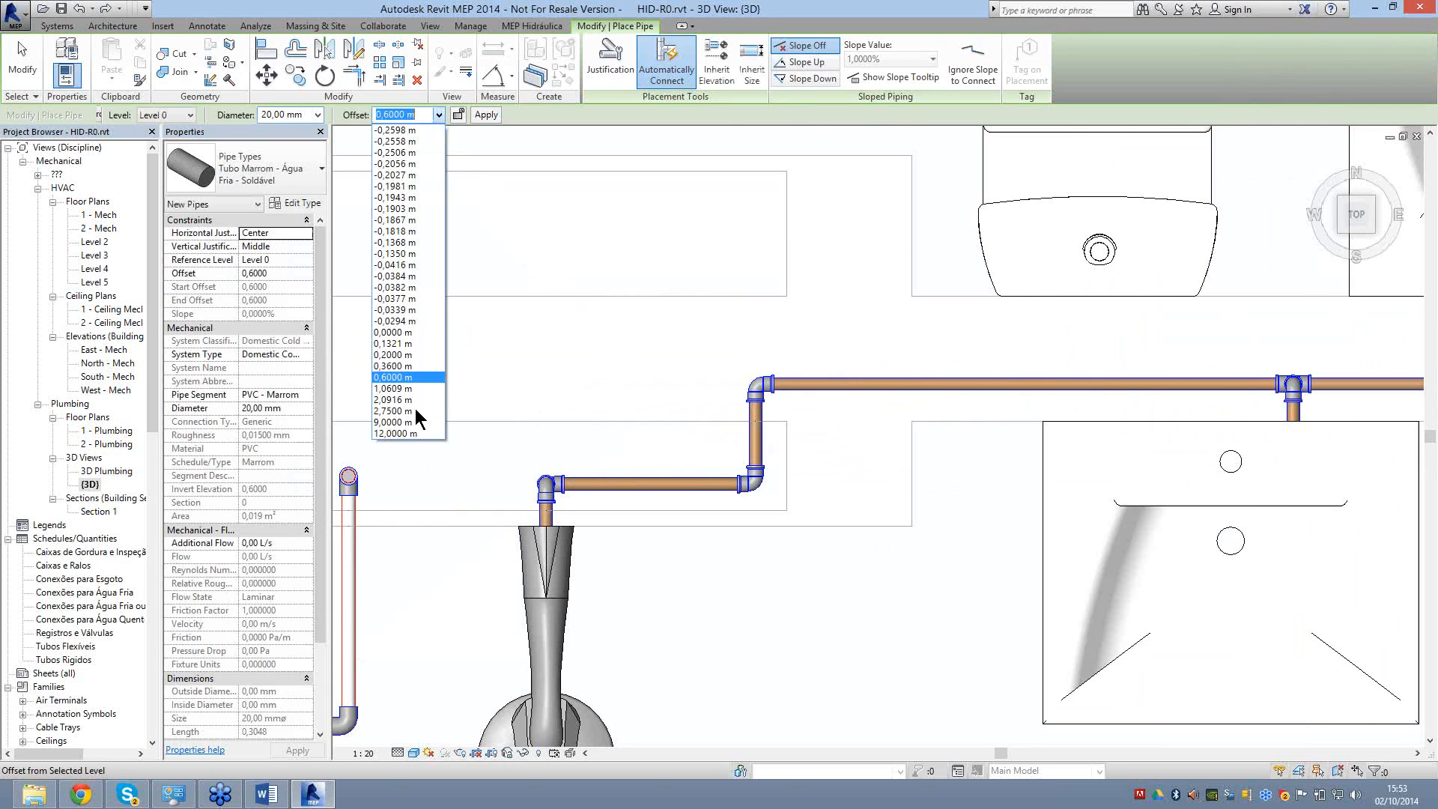
pyautogui.press('Return')
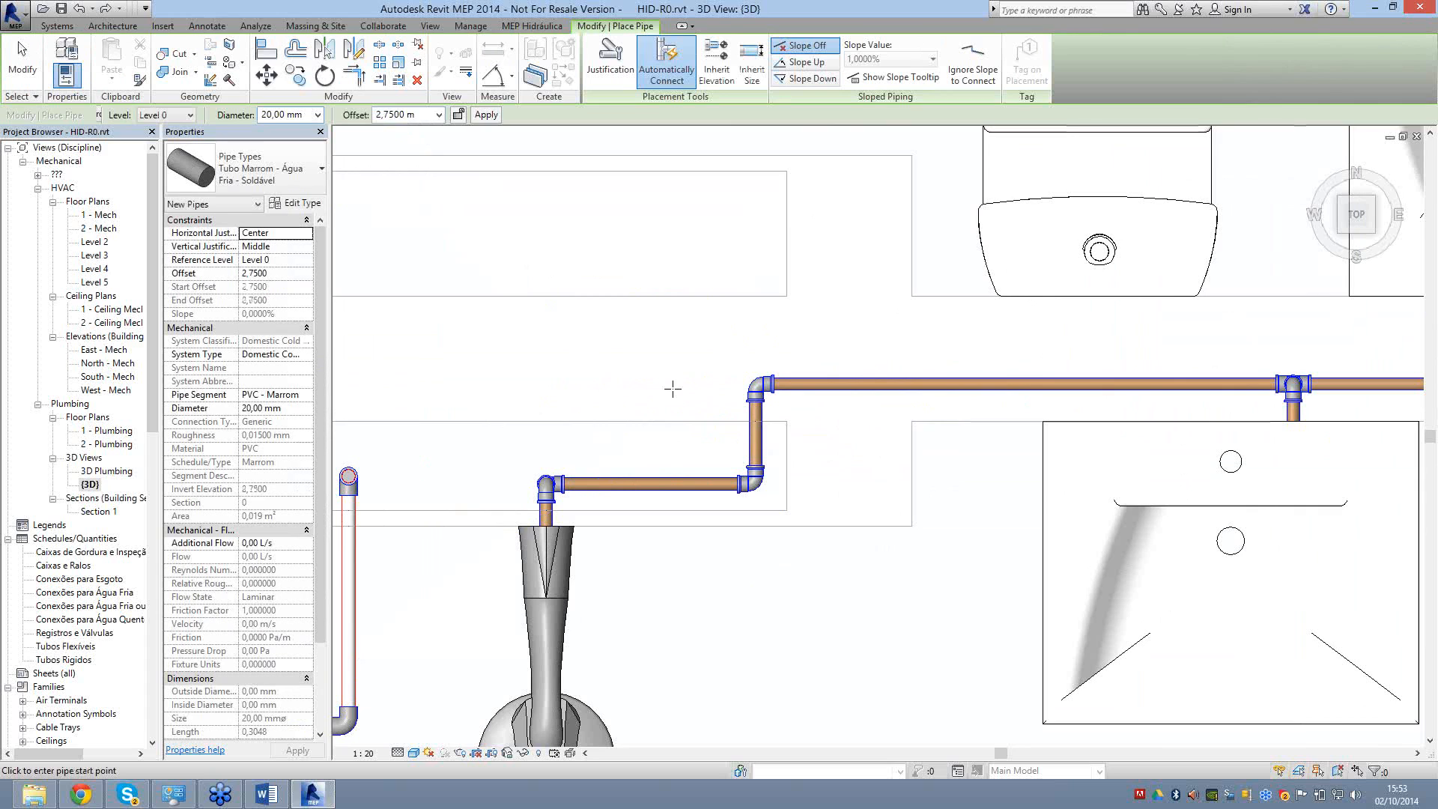
pyautogui.click(663, 486)
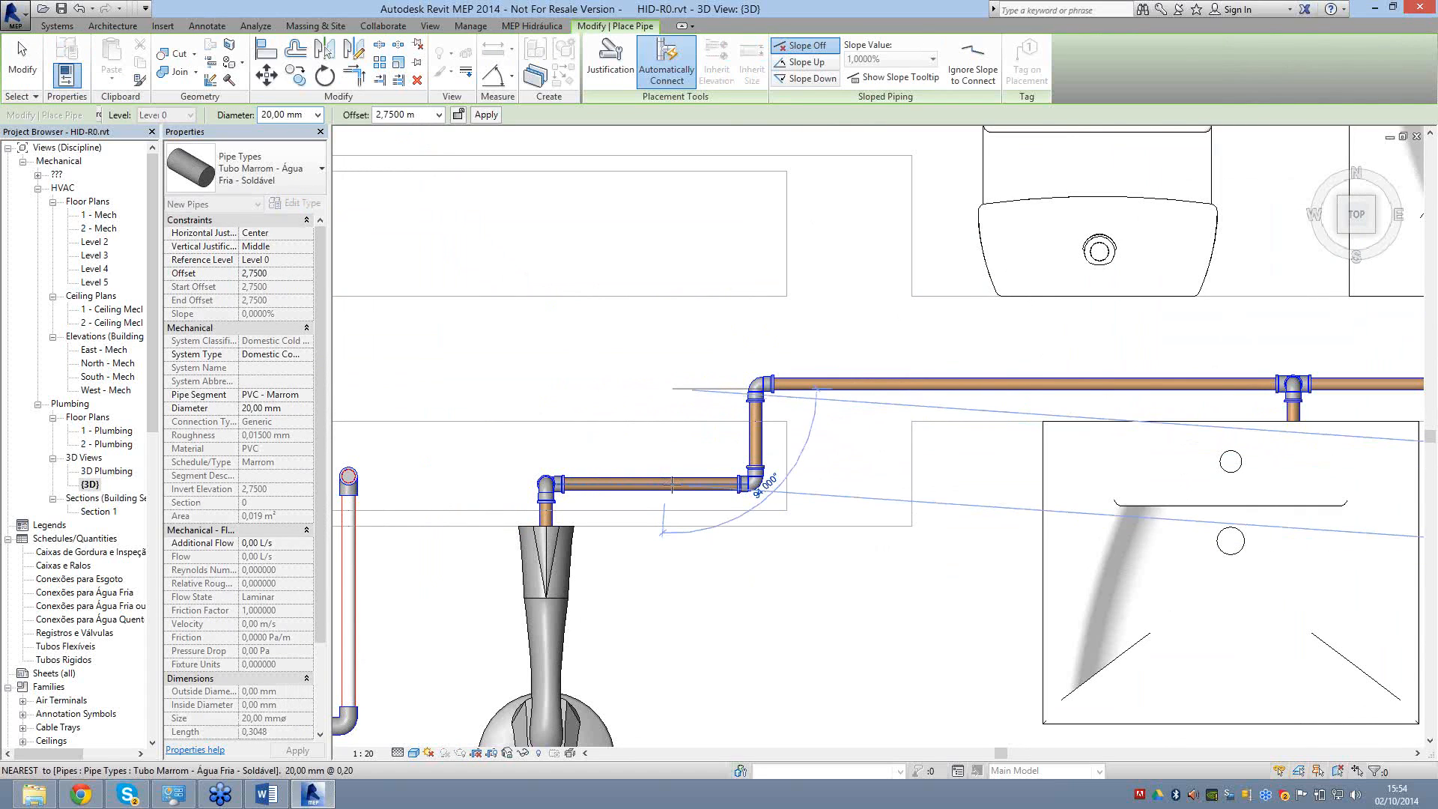
pyautogui.click(668, 542)
pyautogui.press('Escape')
pyautogui.press('Escape')
pyautogui.scroll(3, 663, 456)
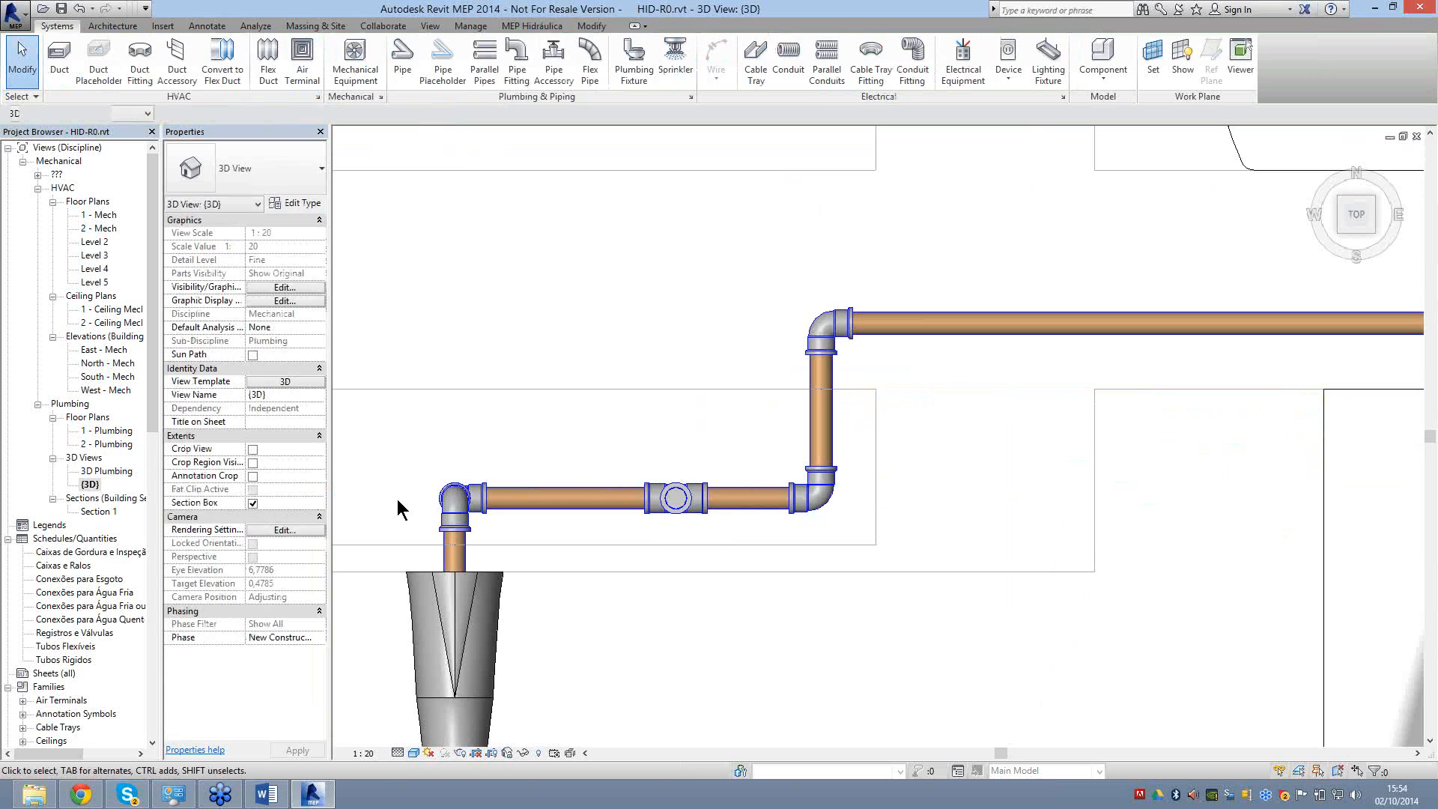
# In an isometric 3D view, raise the top of the section box to expose the new riser's upper end above the shower.
pyautogui.scroll(-4, 1081, 277)
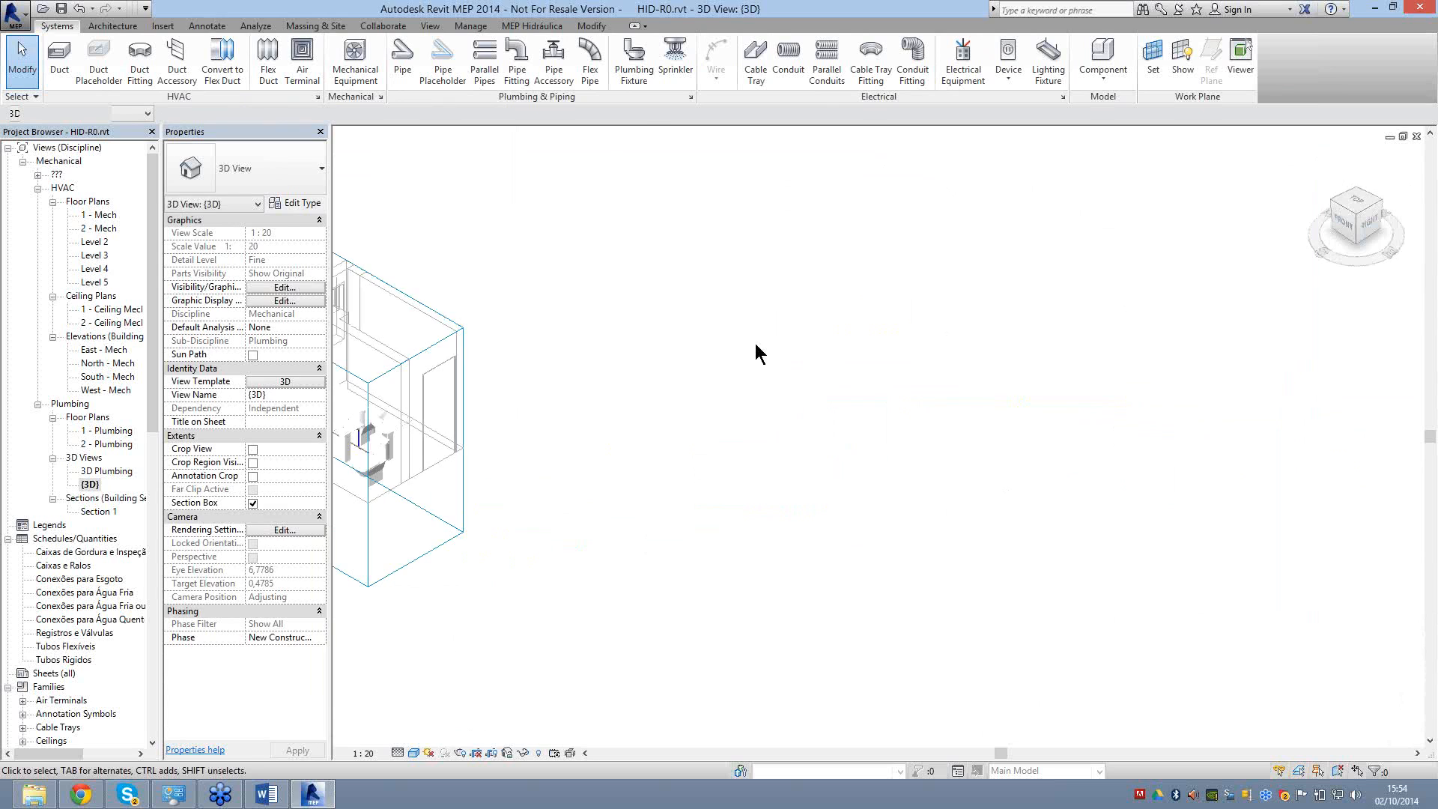
pyautogui.middleClick(754, 343)
pyautogui.click(873, 340)
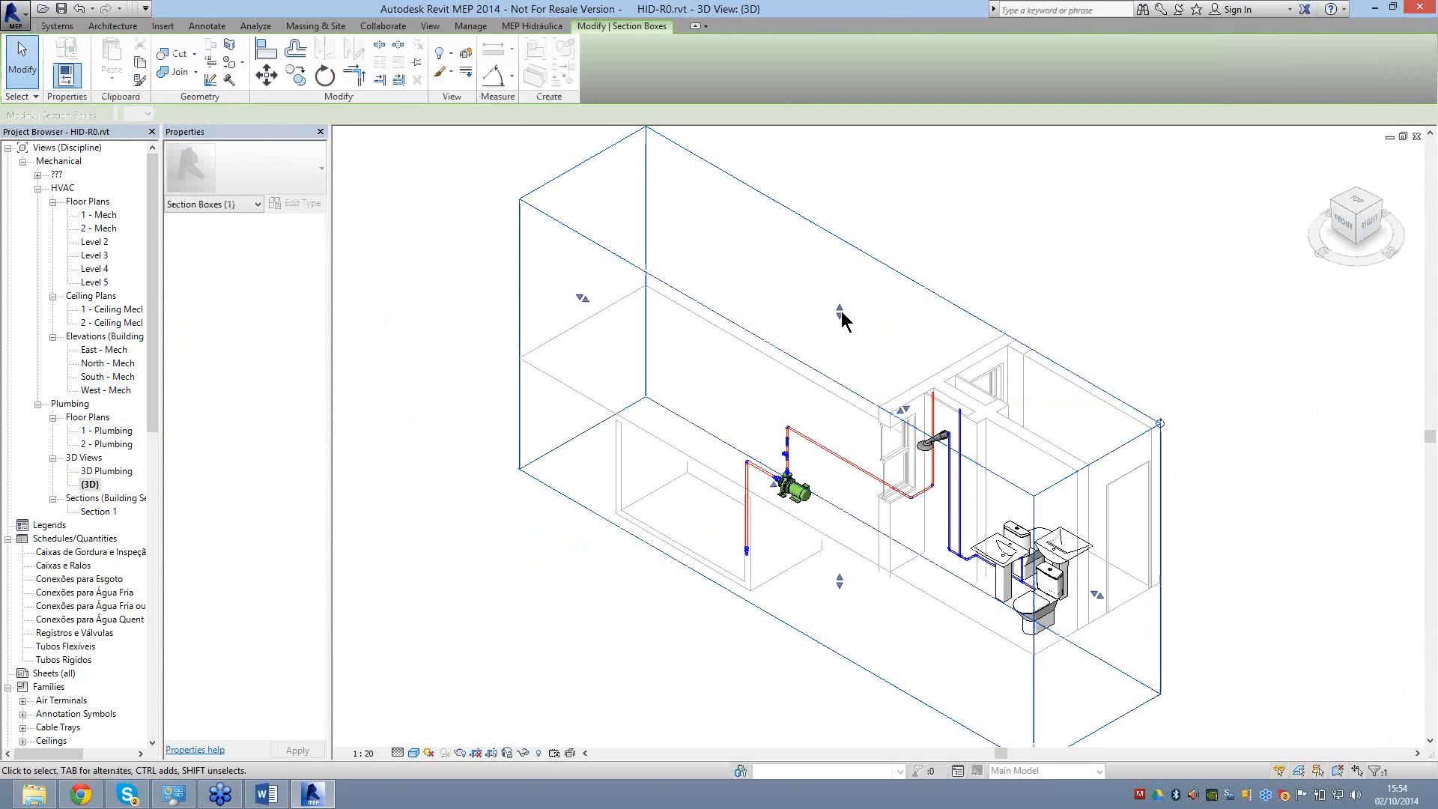
pyautogui.moveTo(841, 278); pyautogui.dragTo(973, 420)
pyautogui.scroll(3, 780, 474)
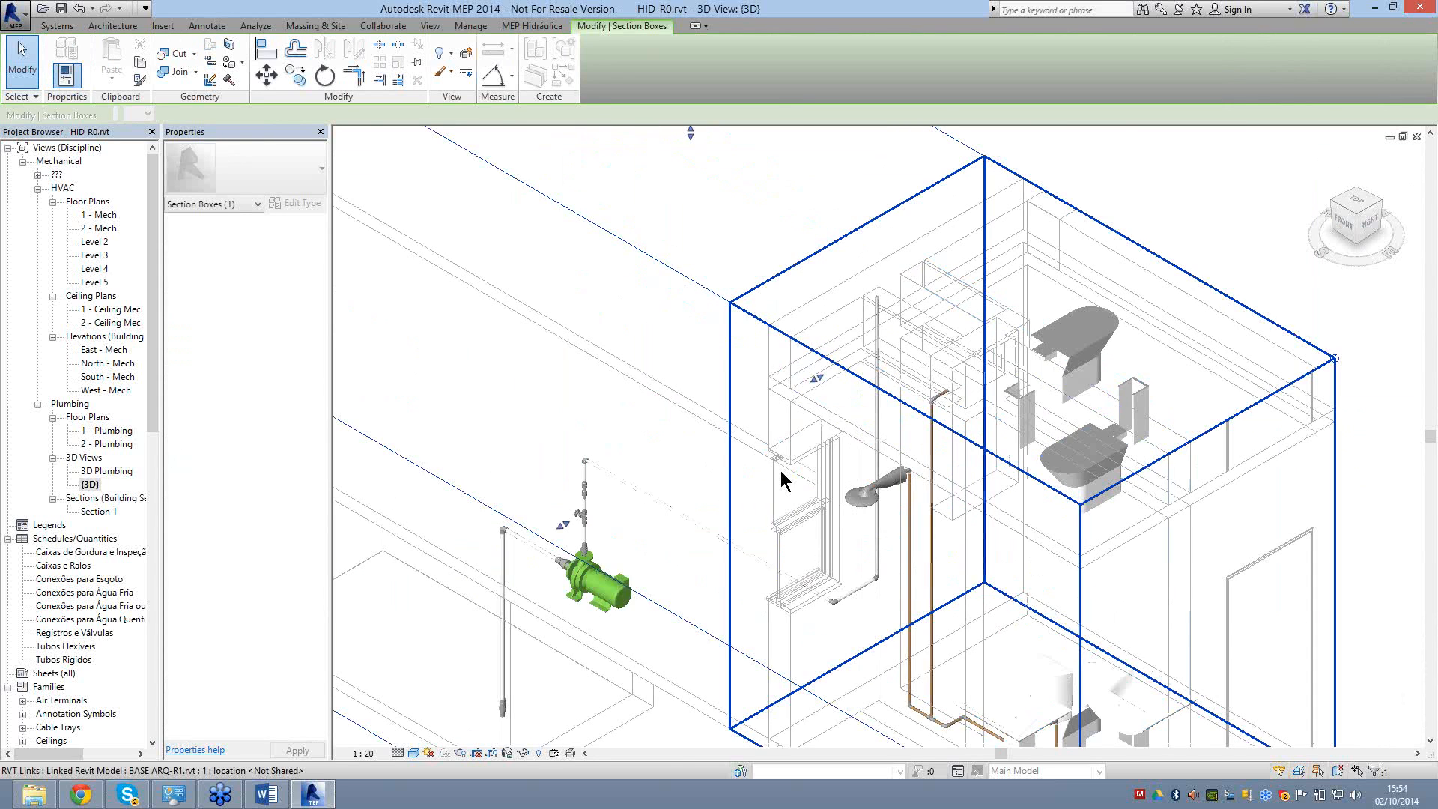
pyautogui.scroll(4, 669, 533)
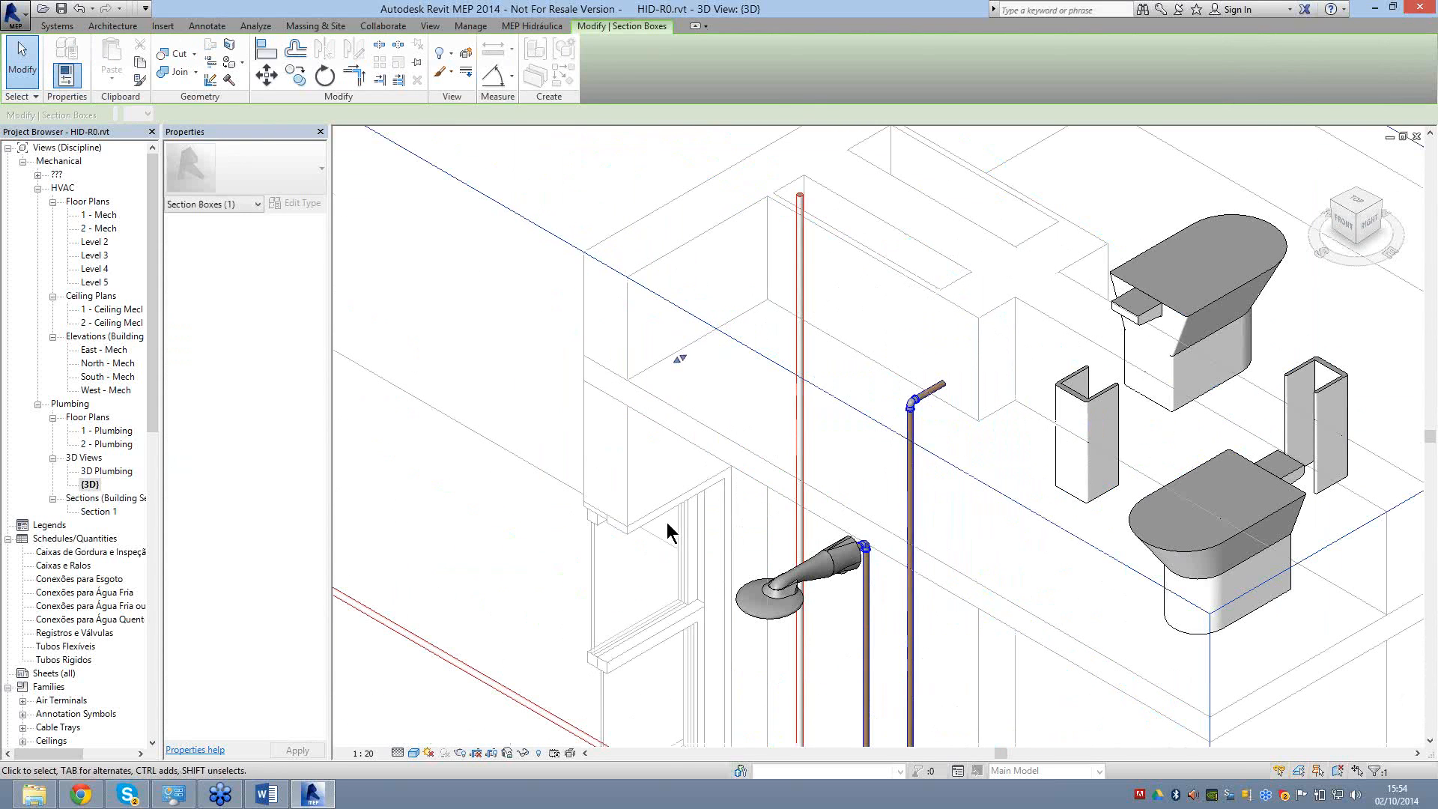
pyautogui.scroll(-1, 668, 533)
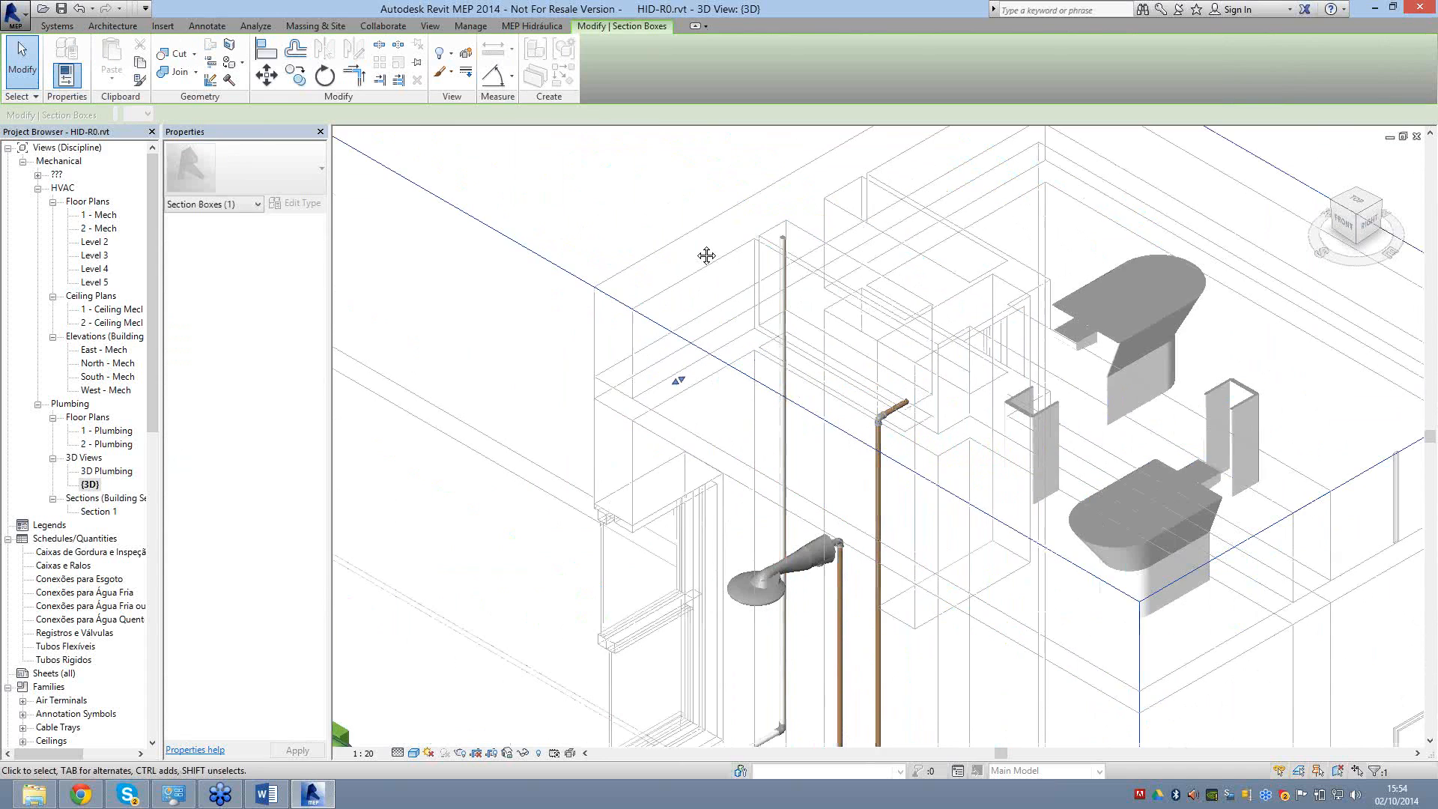
# Set the offset of the short pipe at the riser's upper end to 2,0916 m.
pyautogui.scroll(-3, 706, 256)
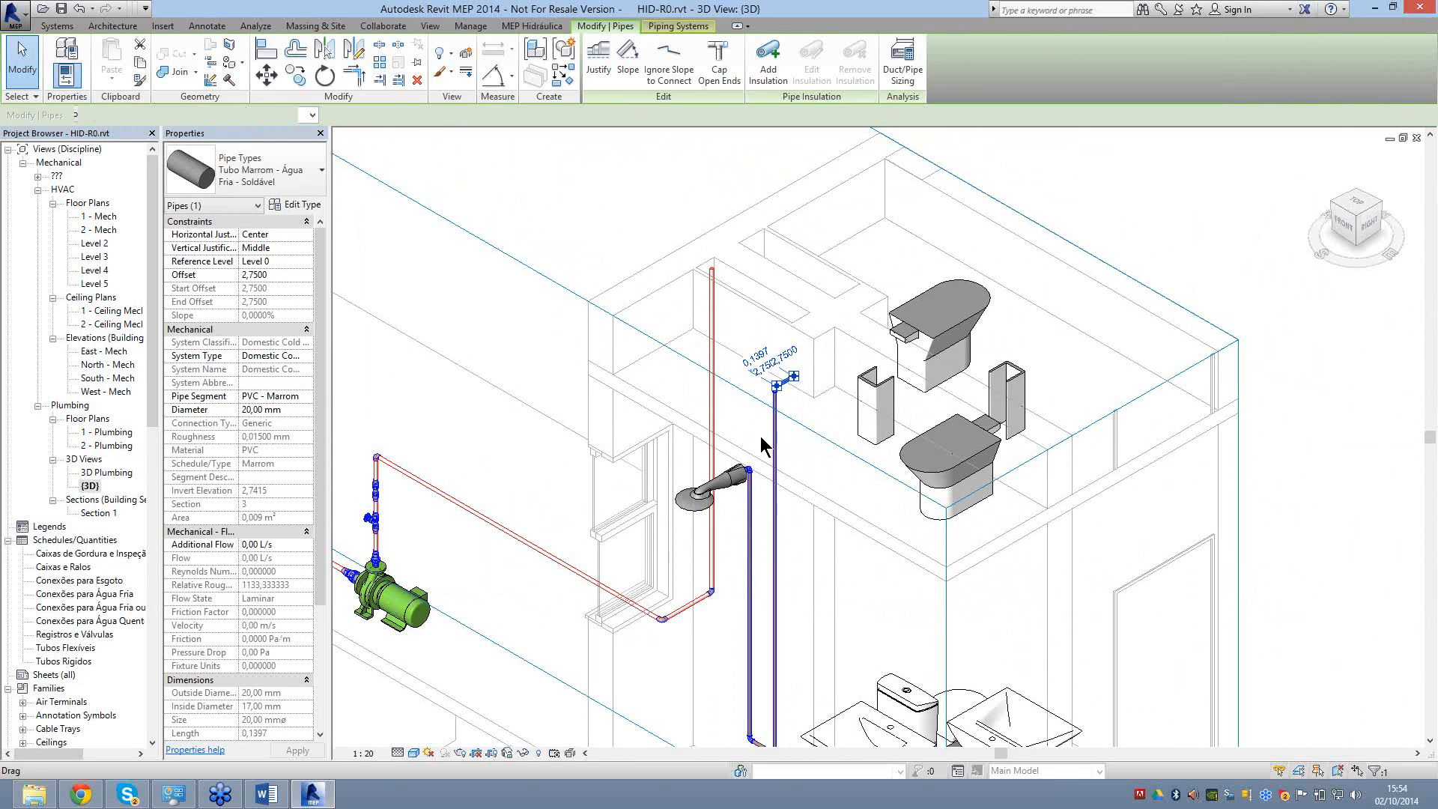
pyautogui.press('Delete')
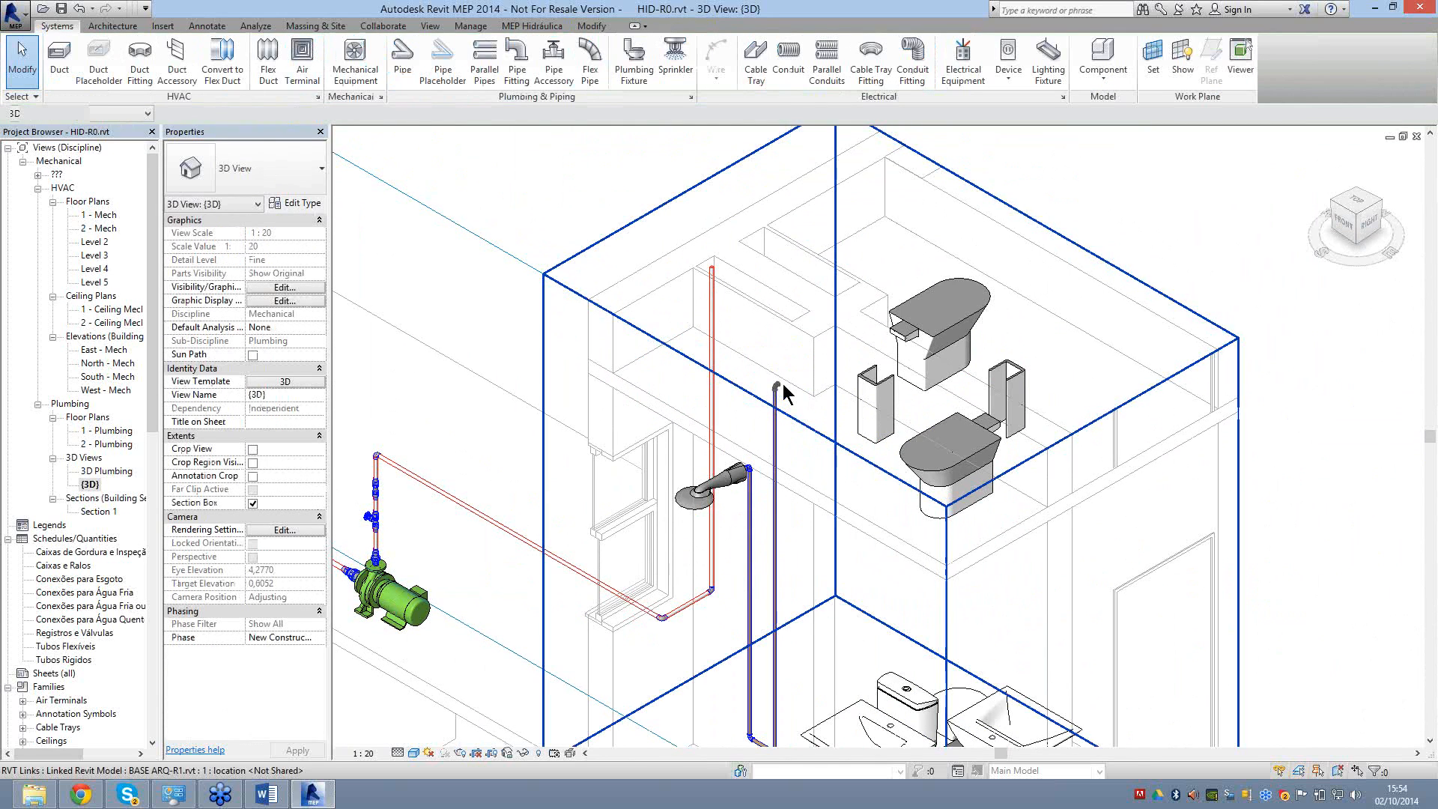
pyautogui.hotkey('ctrl', 'z')
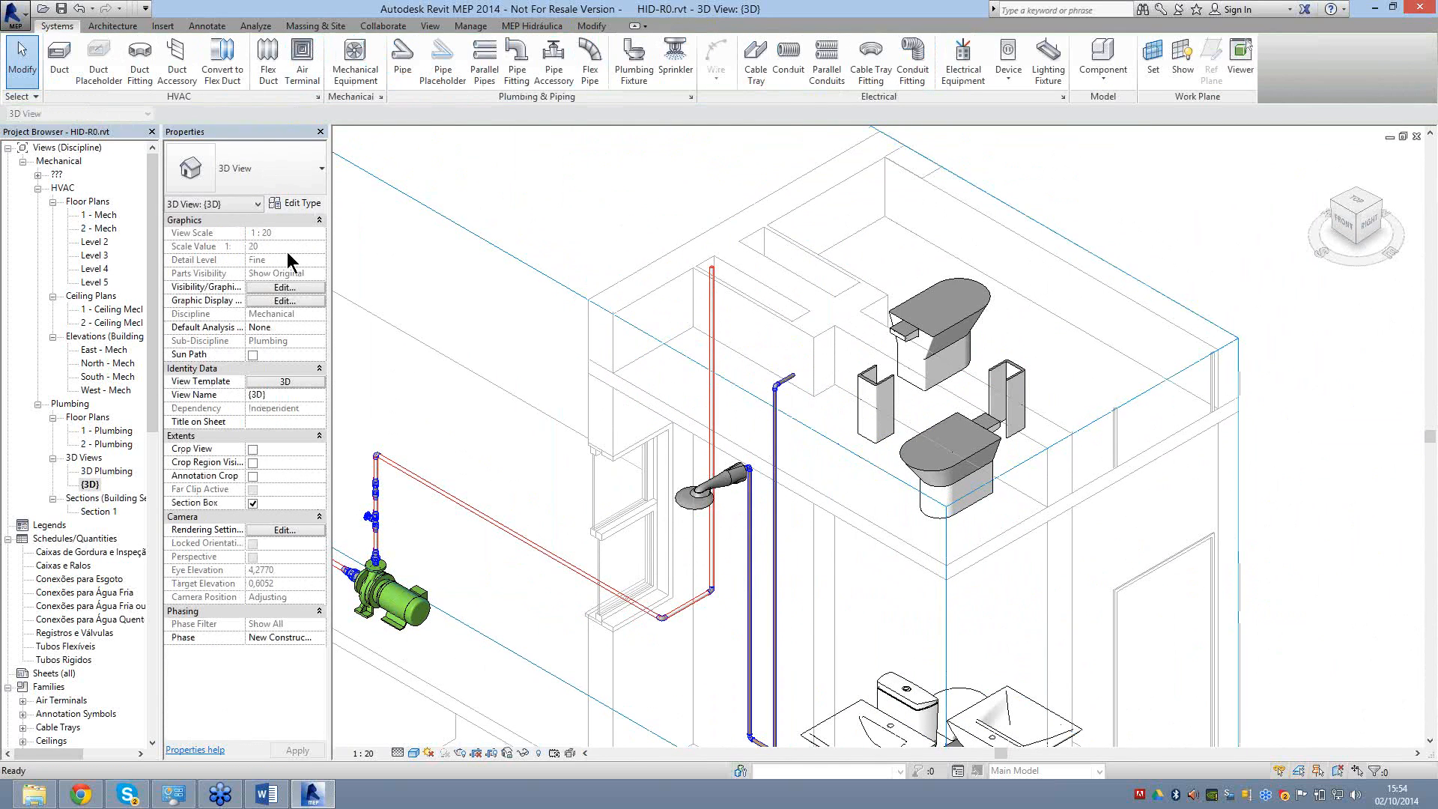
pyautogui.click(312, 114)
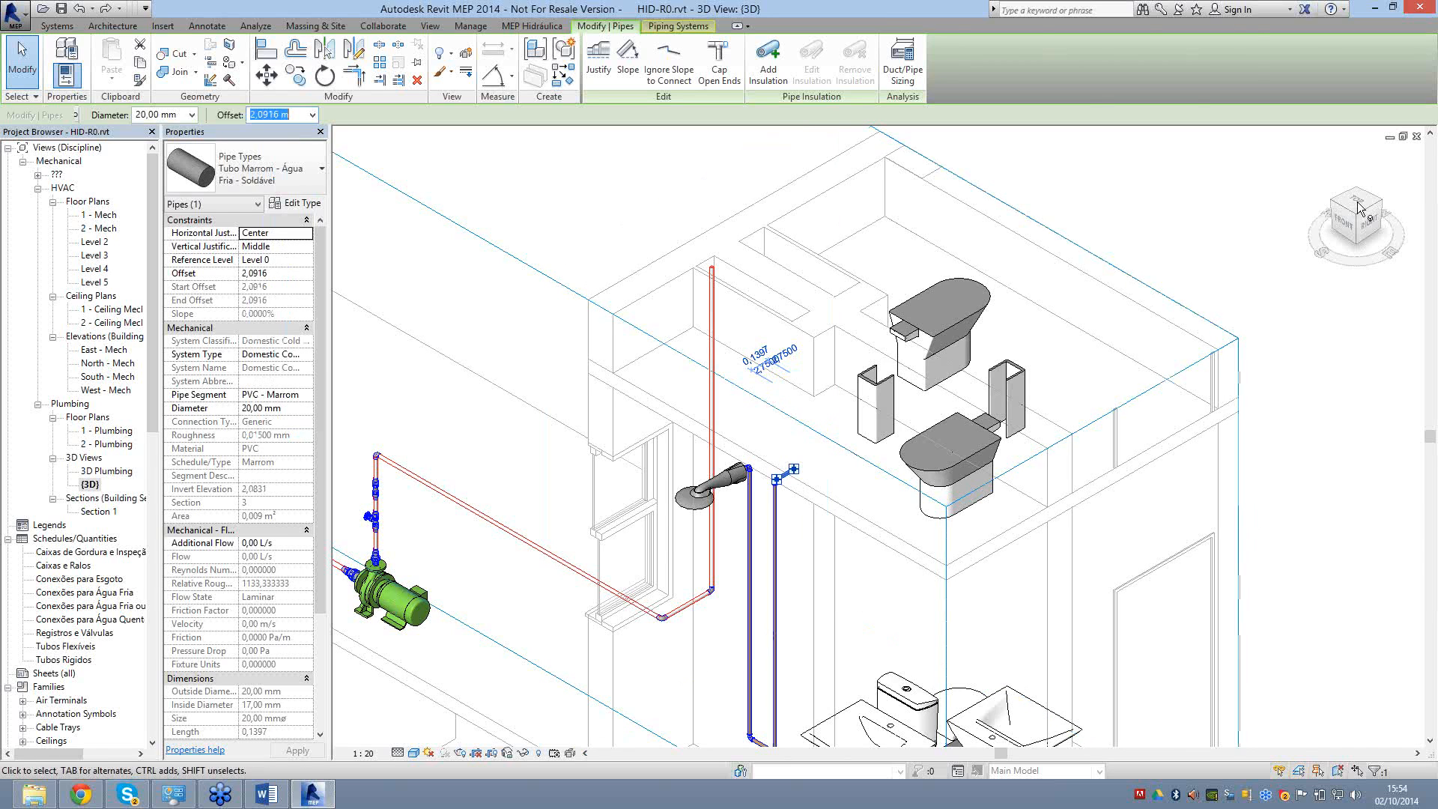
pyautogui.click(633, 336)
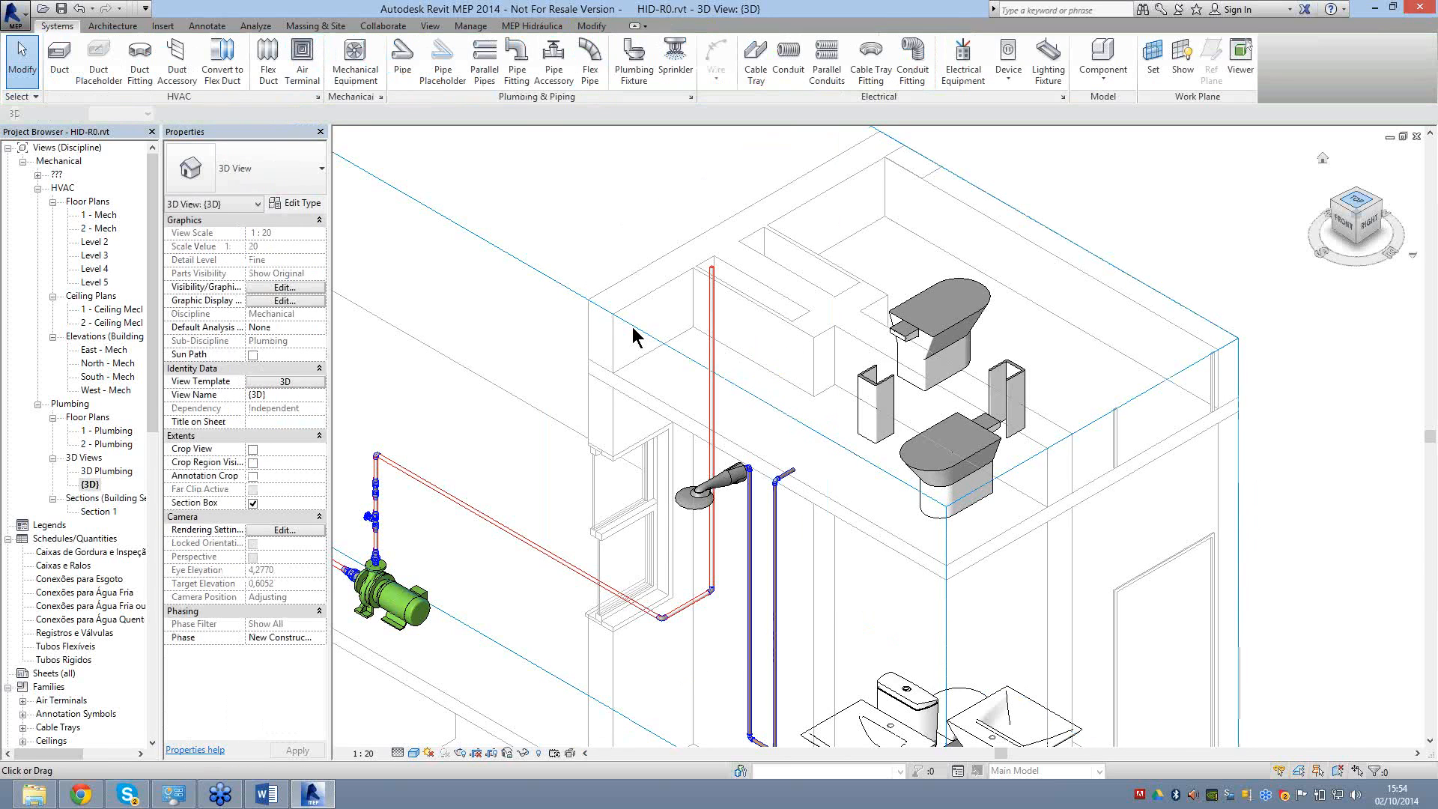
# Lower the top of the section box to hide the upper-floor fixtures, and view the shower branch from above.
pyautogui.click(723, 277)
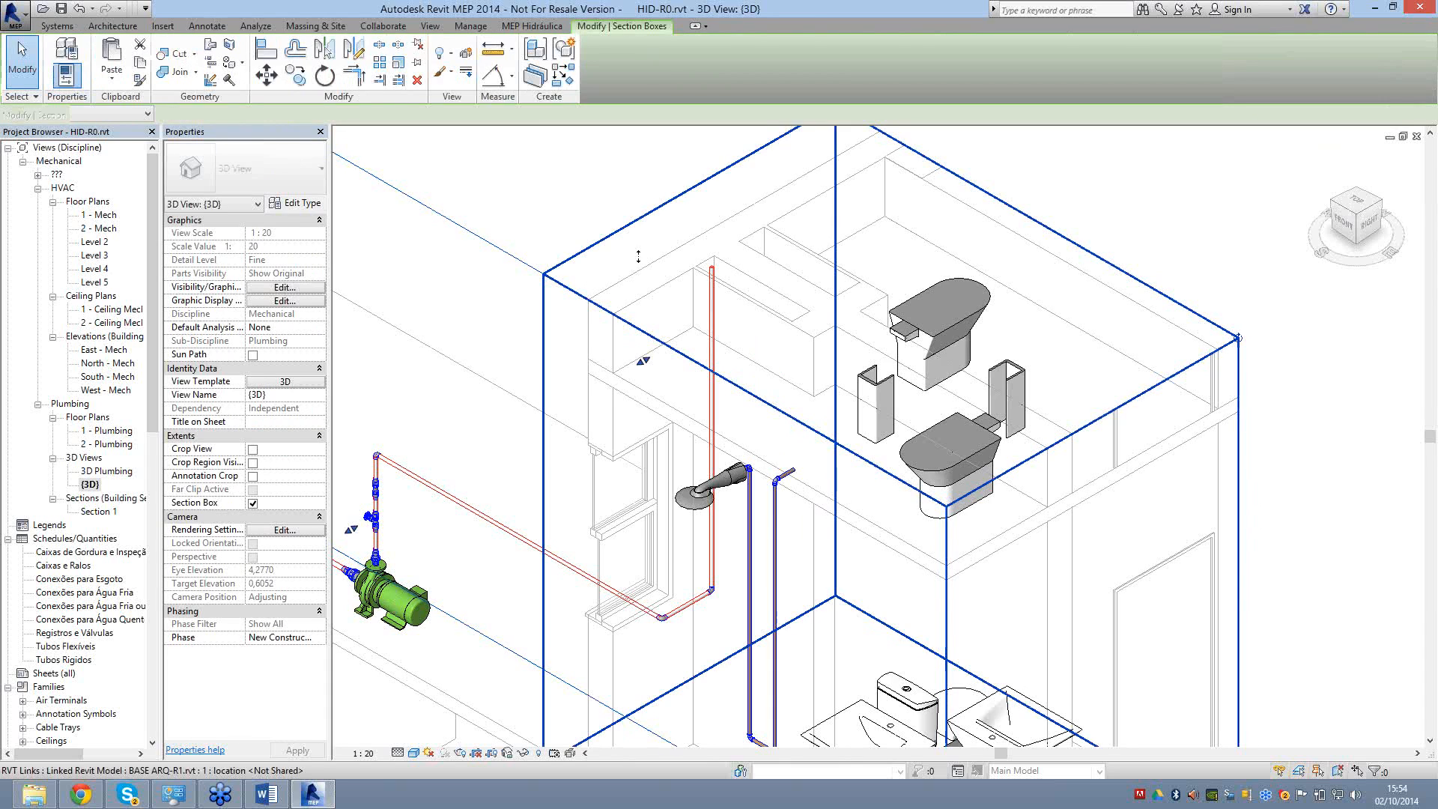
pyautogui.scroll(-4, 748, 322)
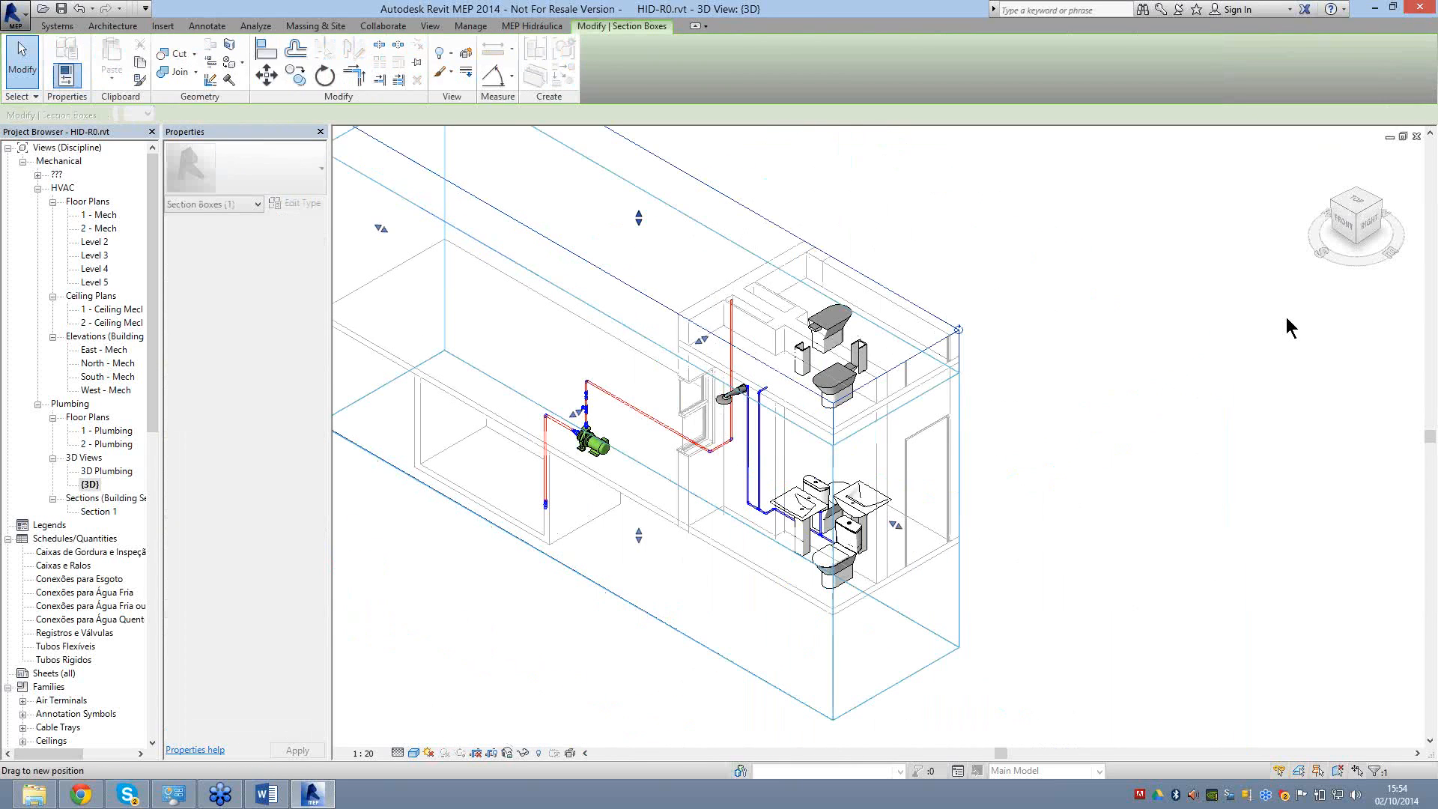
pyautogui.moveTo(1288, 328); pyautogui.dragTo(1356, 211)
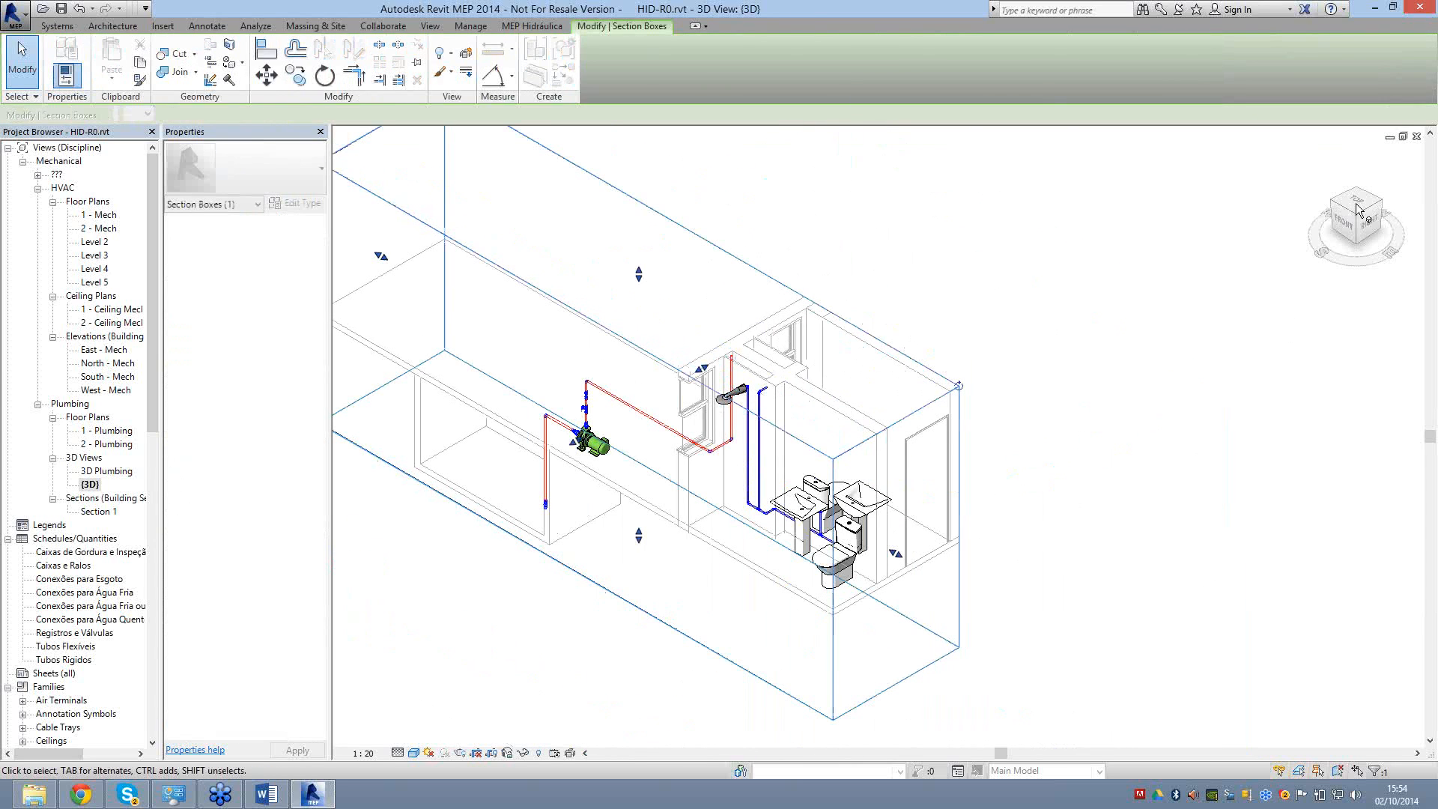
pyautogui.click(1356, 210)
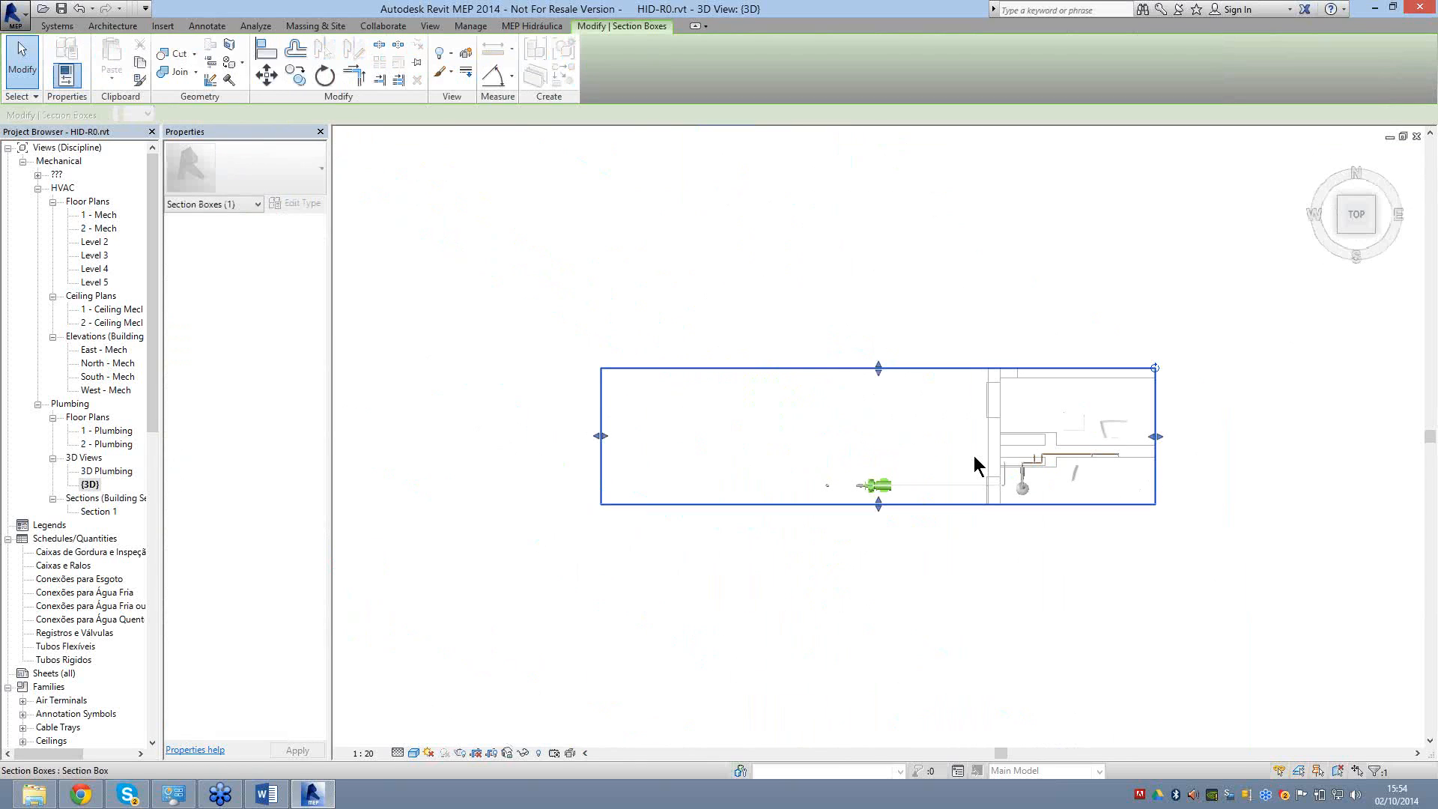
pyautogui.scroll(5, 1071, 461)
pyautogui.scroll(4, 726, 450)
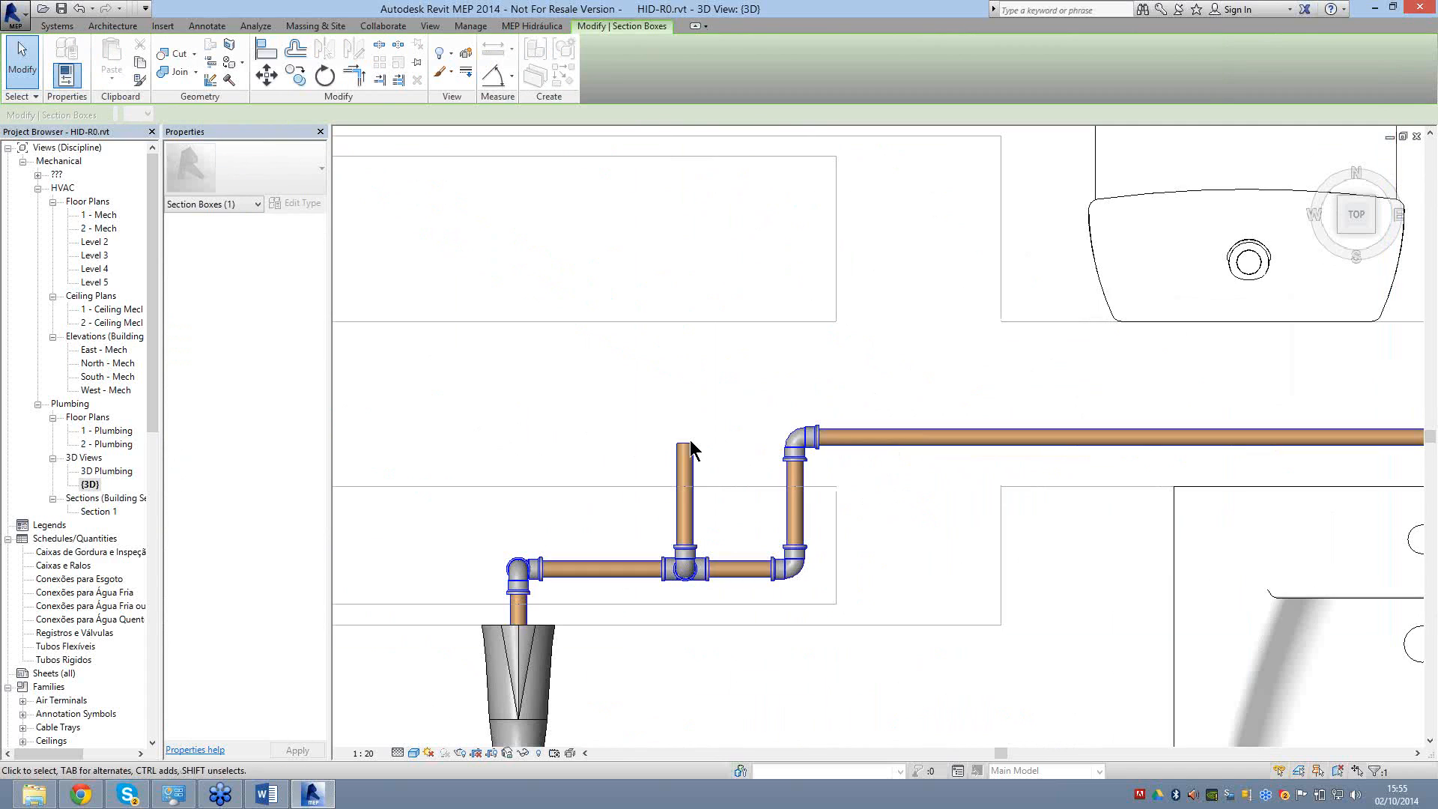
# Draw a vertical 20 mm pipe from the open end of the shower's branch up to an offset of 2,2 m.
pyautogui.click(689, 439)
pyautogui.rightClick(685, 442)
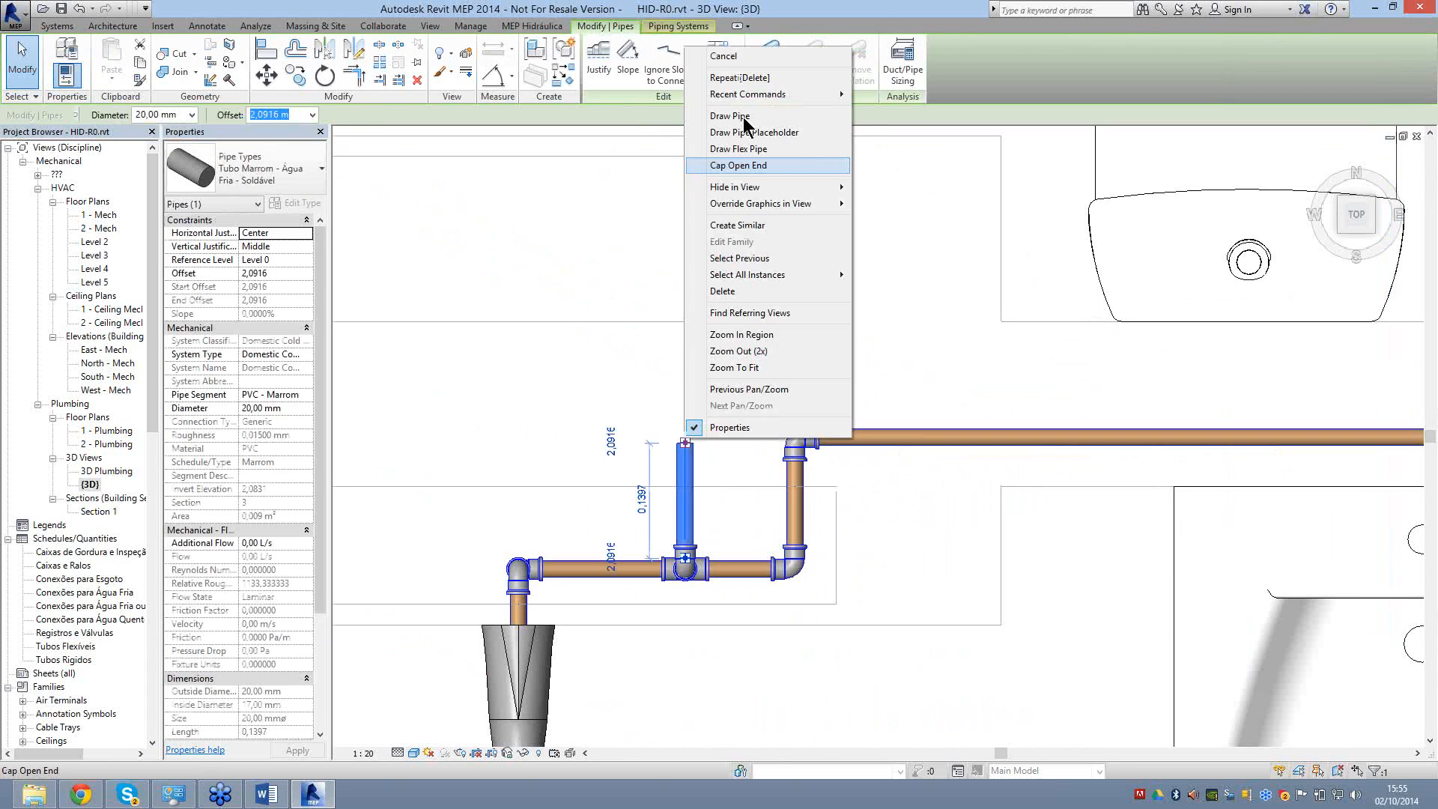
pyautogui.click(738, 164)
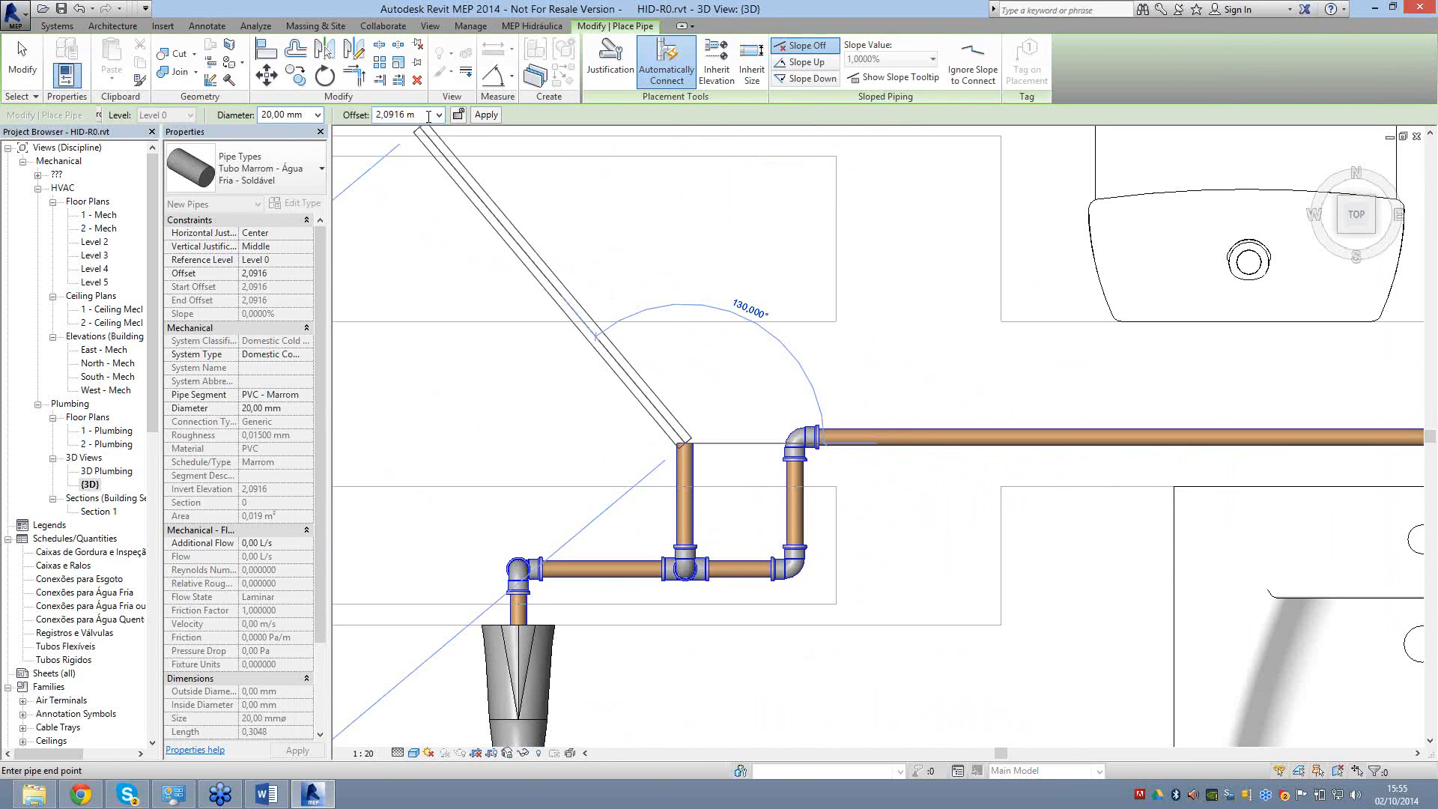
pyautogui.click(428, 116)
pyautogui.write('2,2')
pyautogui.click(484, 115)
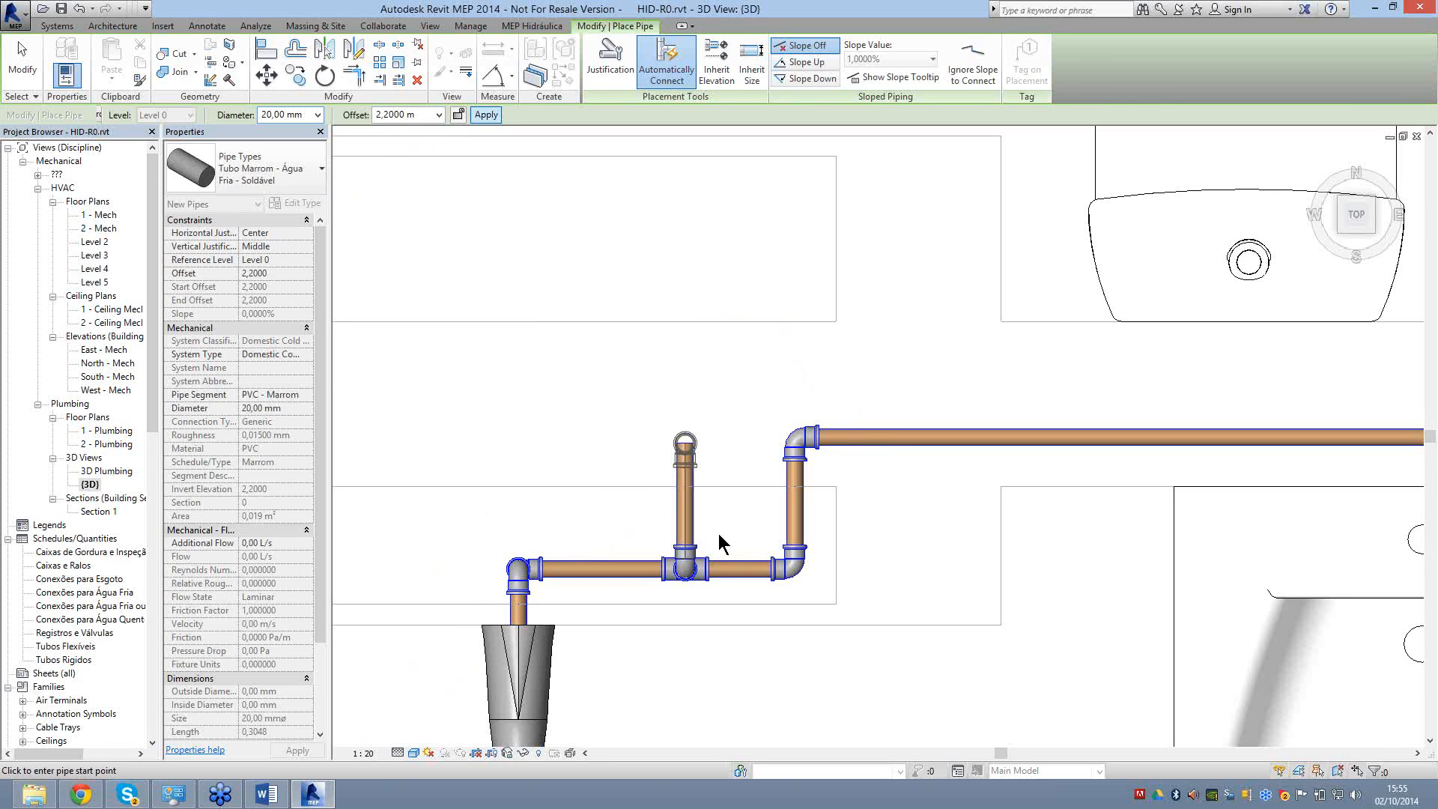
pyautogui.press('Escape')
pyautogui.scroll(2, 723, 477)
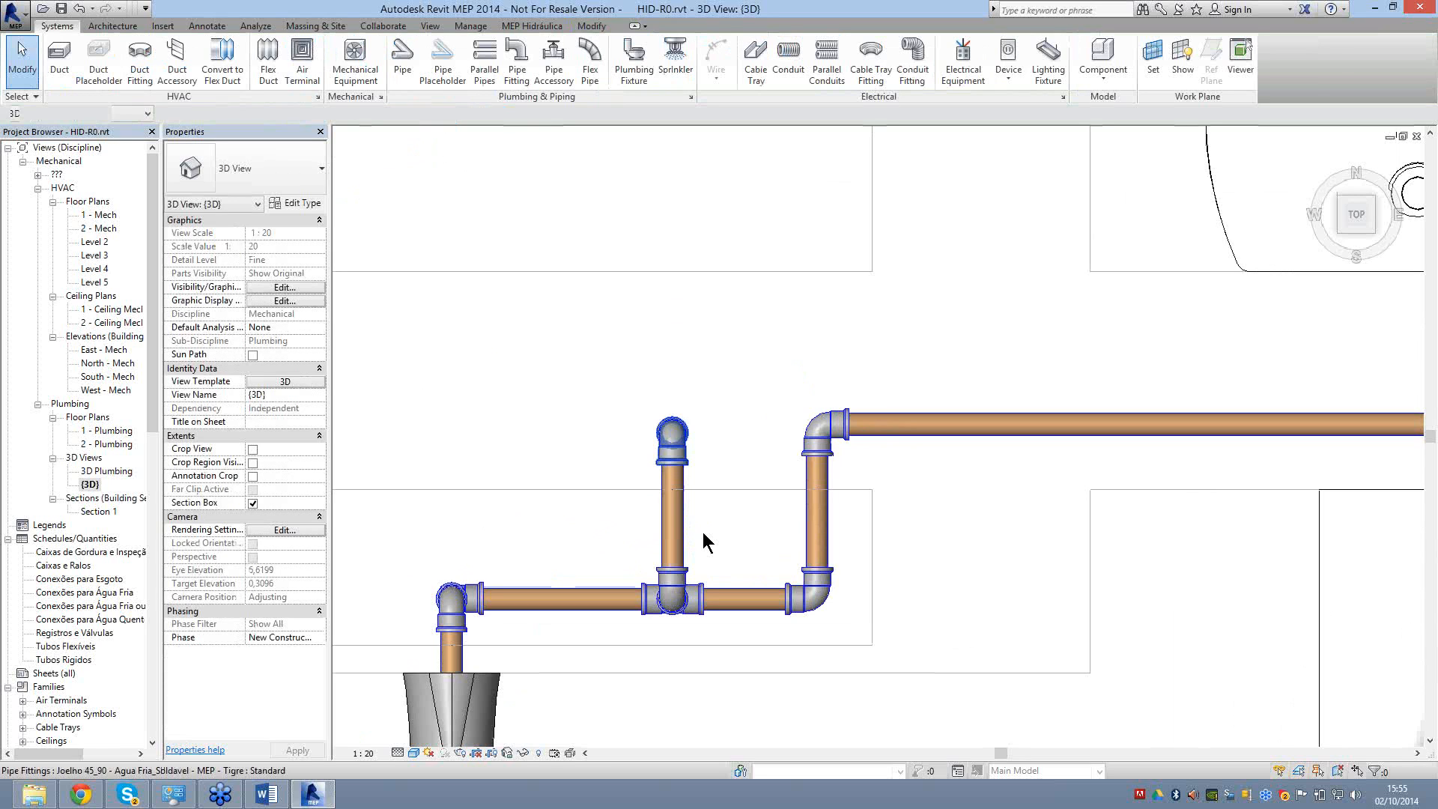
# Delete the vertical pipe and its elbow from the free end of the shower's branch.
pyautogui.press('Delete')
pyautogui.click(672, 432)
pyautogui.press('Delete')
# Set the offset of the short horizontal branch pipe beside the shower to 2 m.
pyautogui.click(671, 509)
pyautogui.click(294, 115)
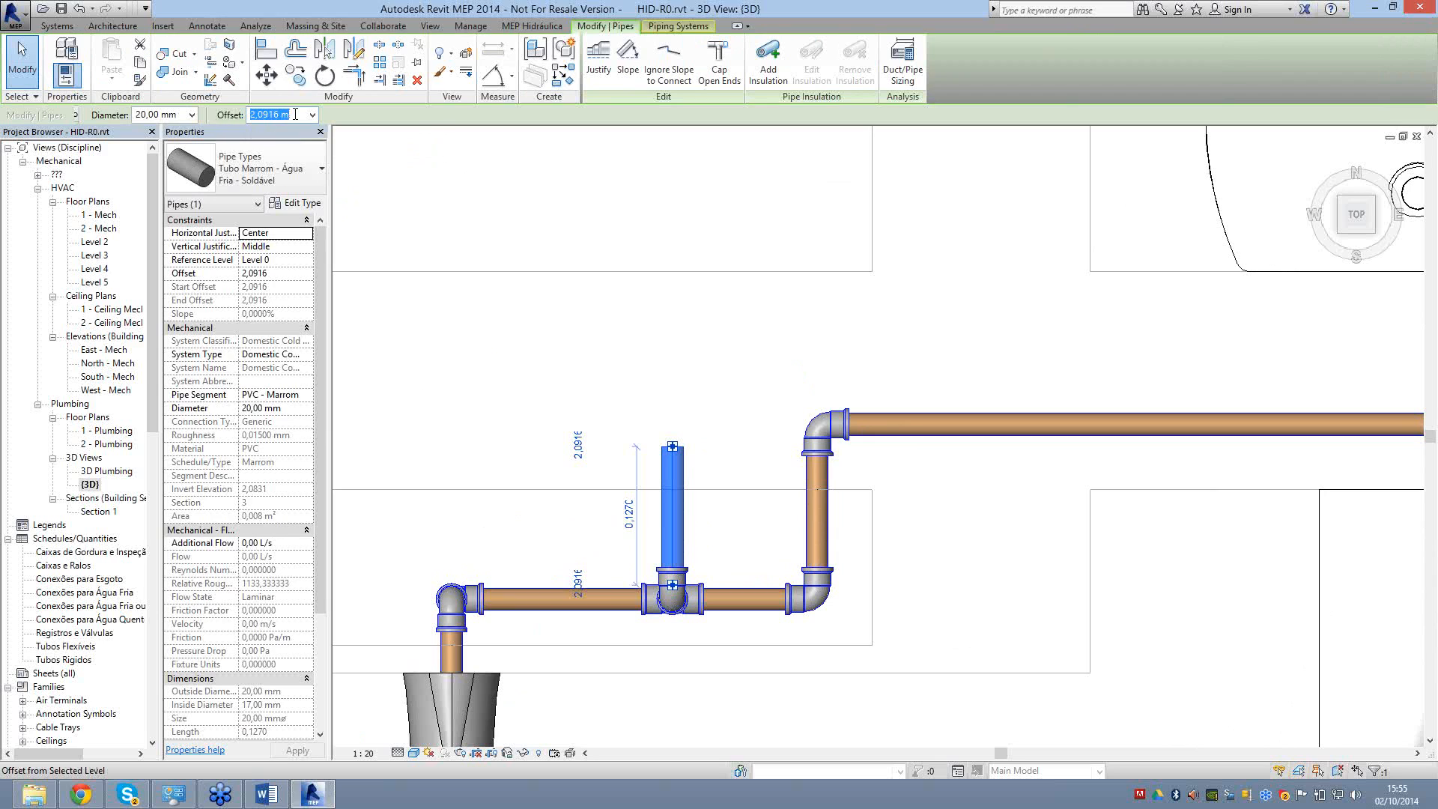
pyautogui.write('2')
pyautogui.press('Return')
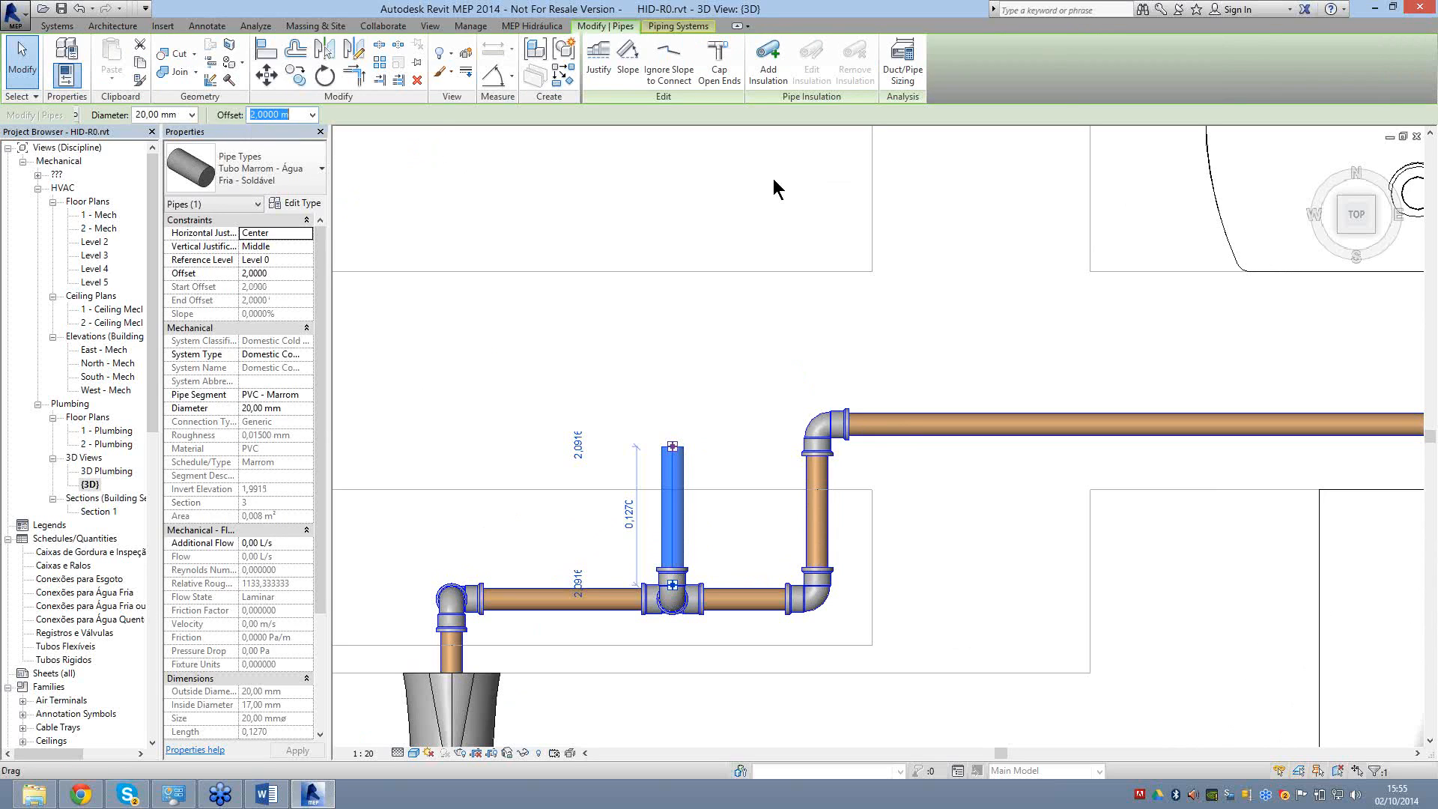
# Extend the open end of the lowered branch pipe vertically to an offset of 2,2 m with 20 mm pipe.
pyautogui.rightClick(672, 447)
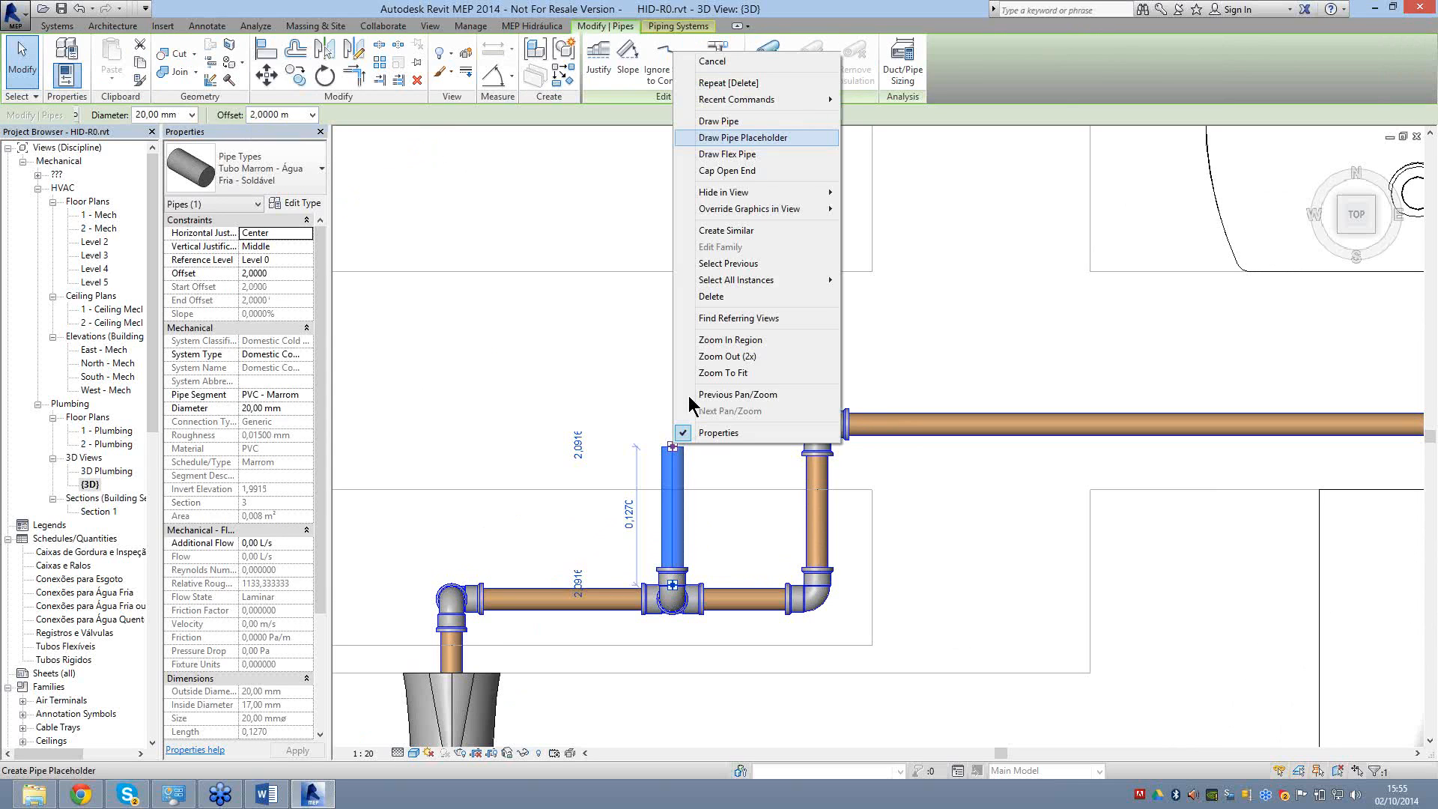
pyautogui.click(718, 121)
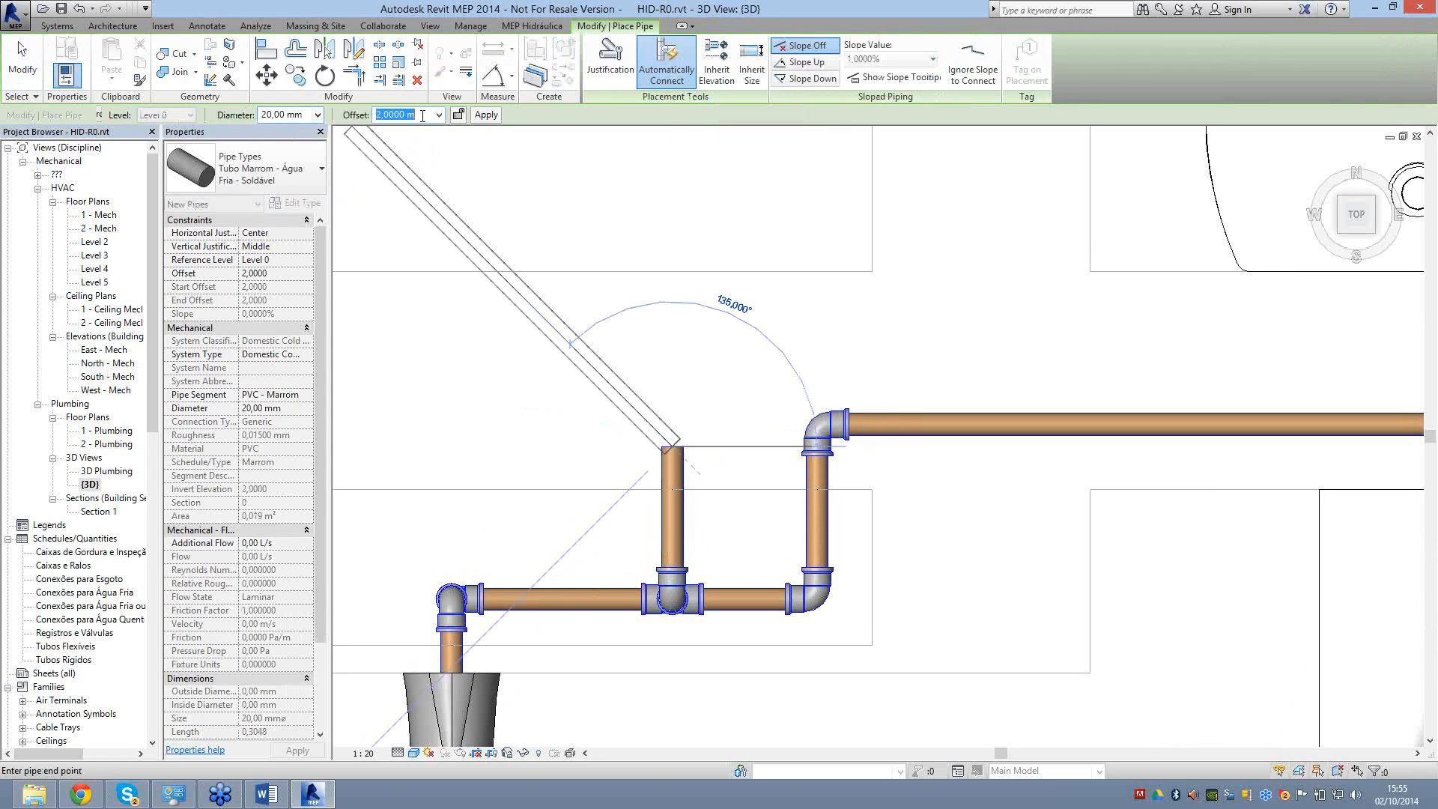
pyautogui.write('2,2')
pyautogui.click(490, 115)
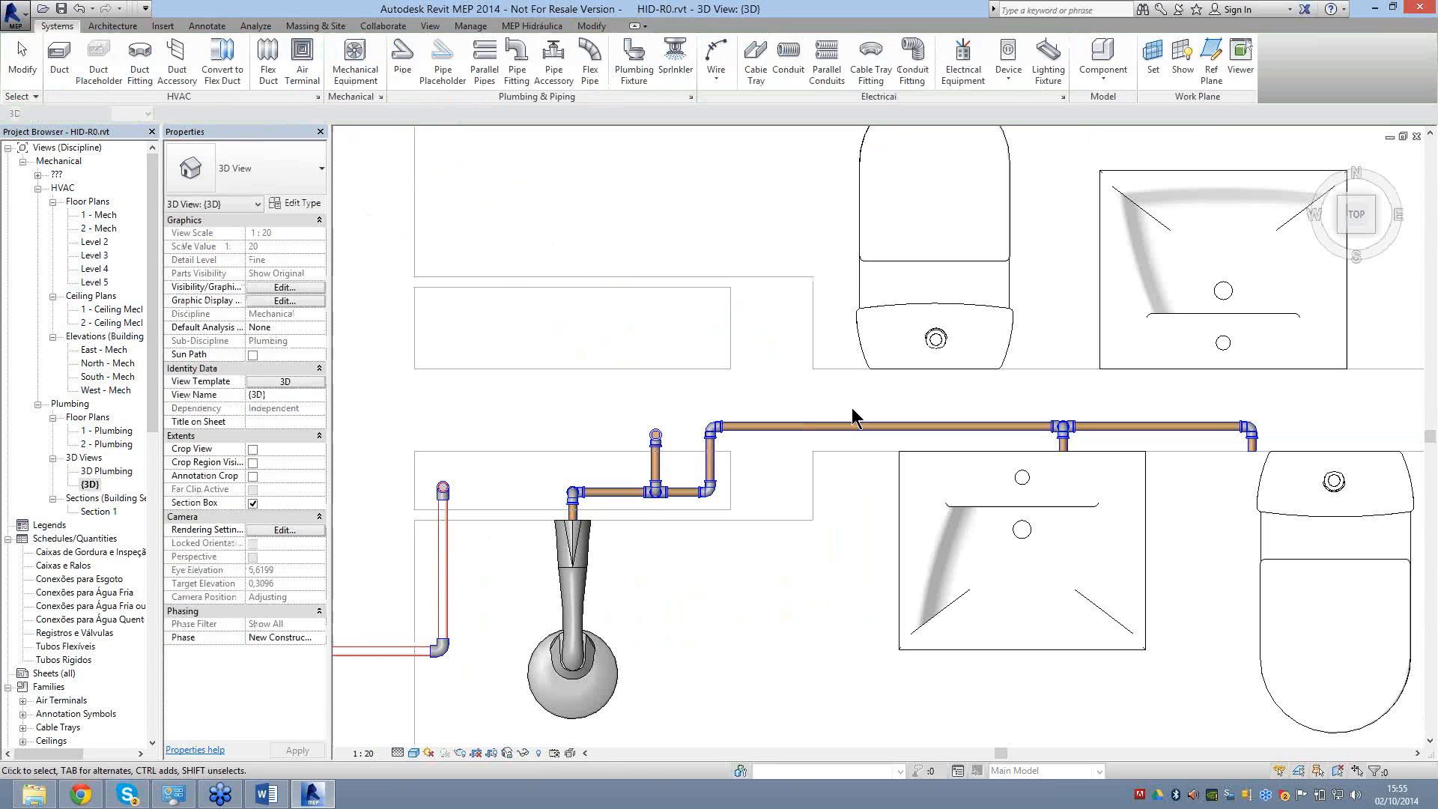
pyautogui.moveTo(570, 475); pyautogui.dragTo(486, 475, button='middle')
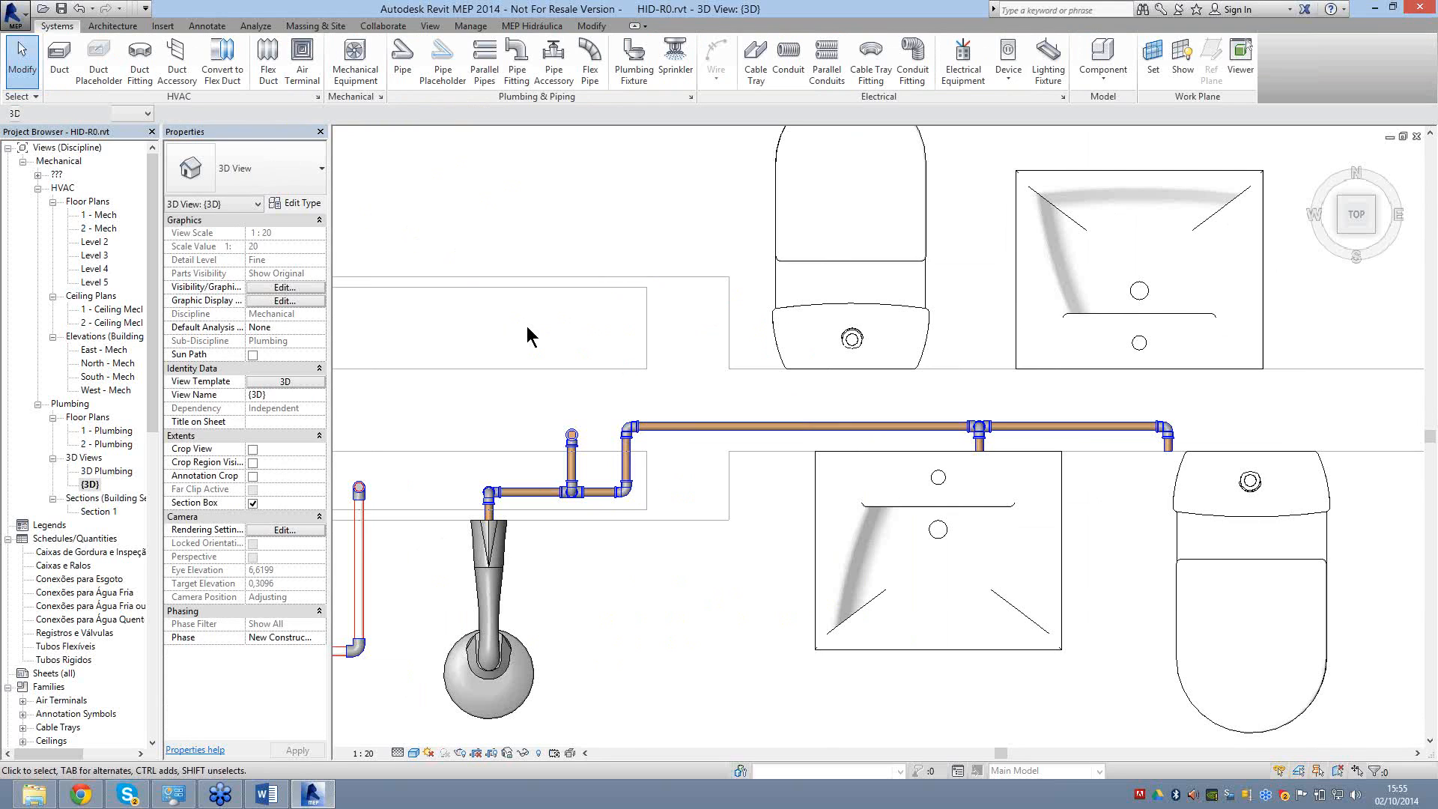
# Set the diameter of the riser, its branch and the supply run up to the washbasin tee to 25 mm.
pyautogui.click(762, 425)
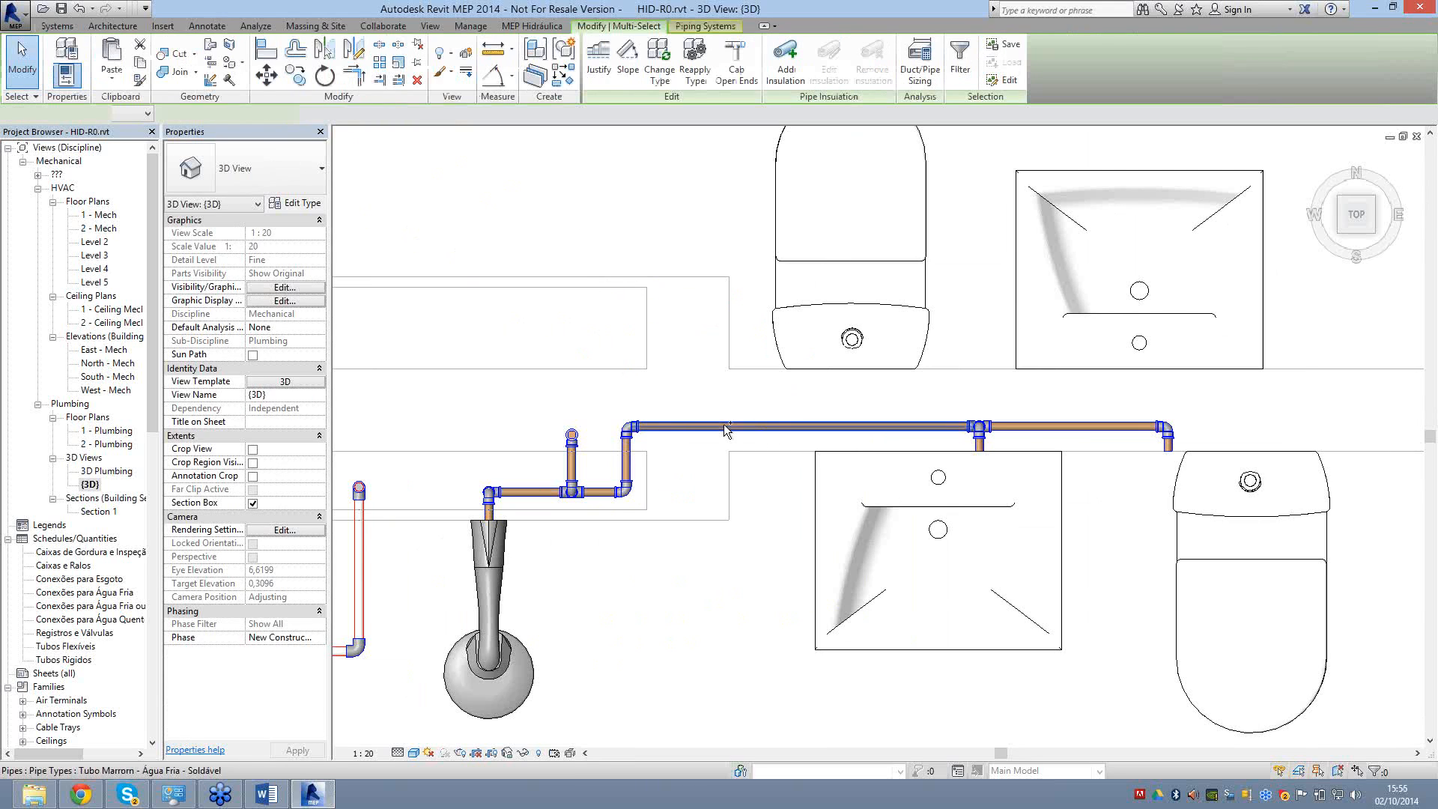
pyautogui.click(725, 430)
pyautogui.scroll(2, 981, 429)
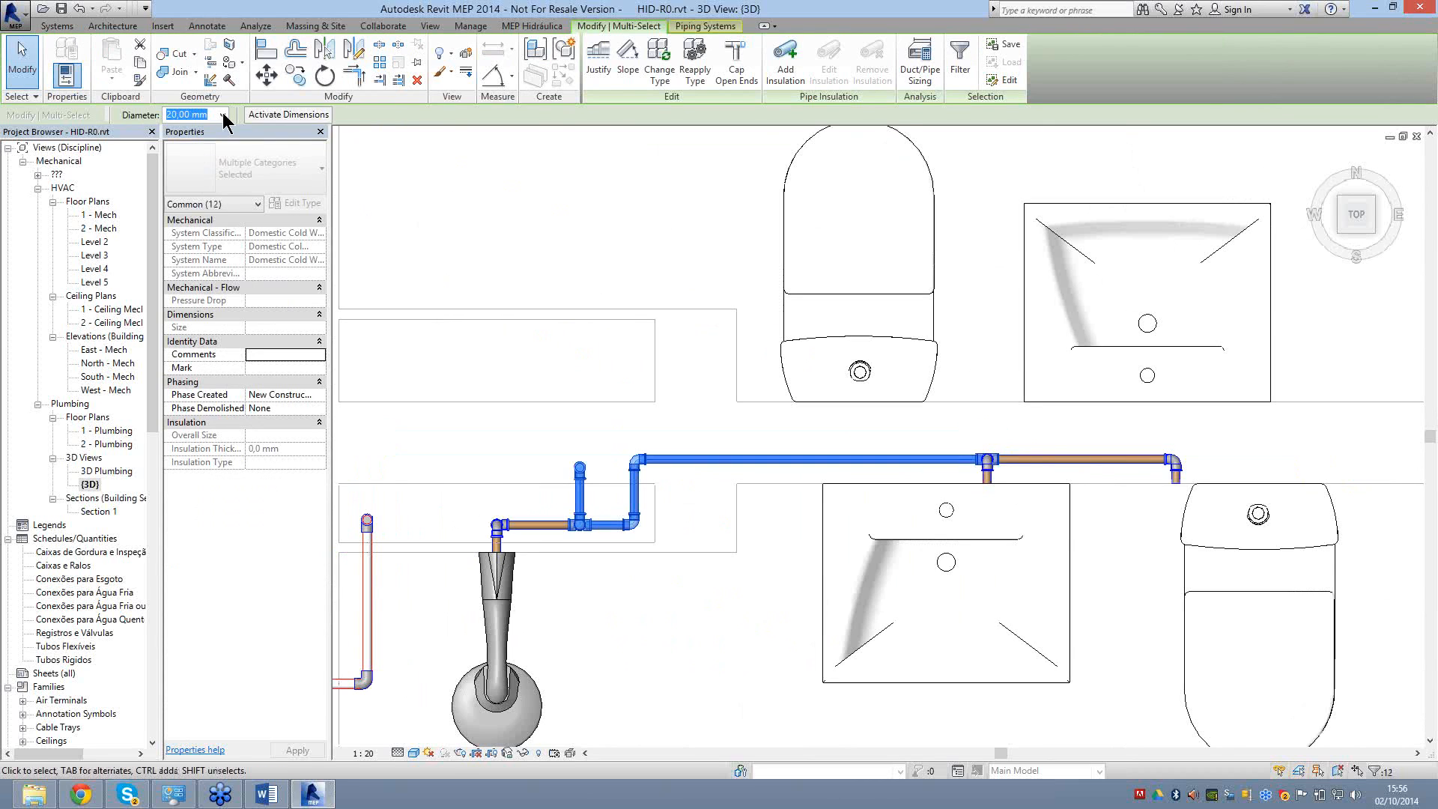
pyautogui.click(222, 114)
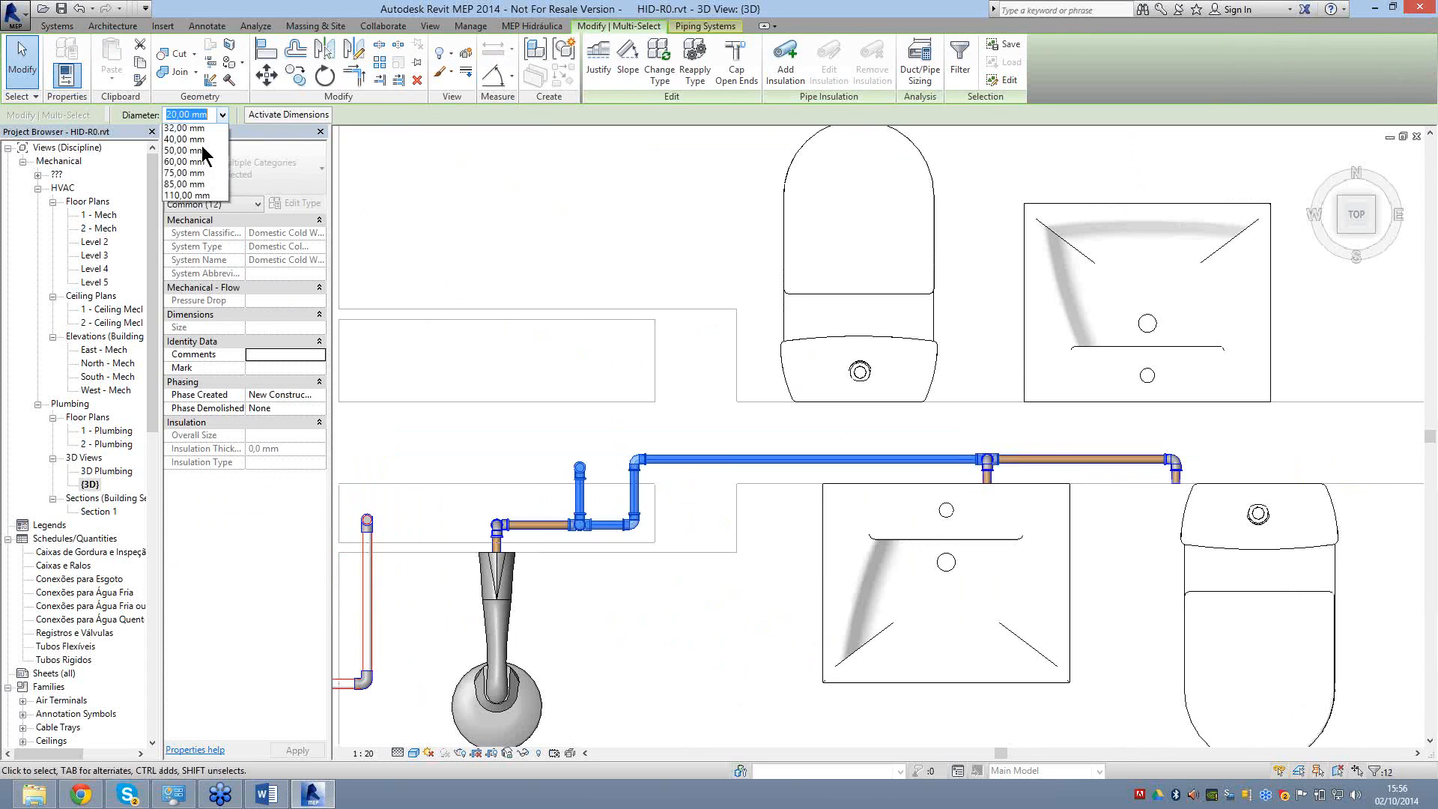
pyautogui.press('Return')
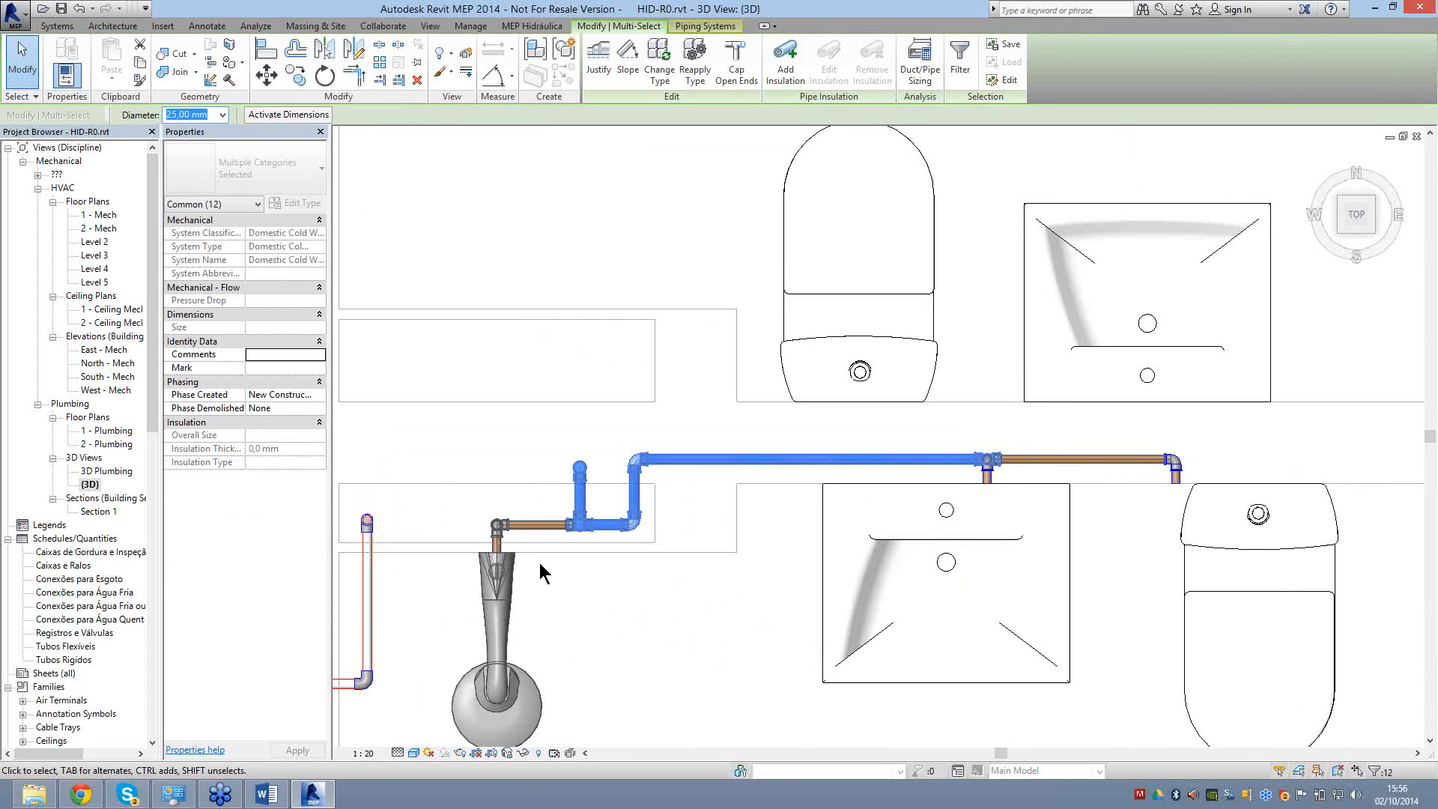
pyautogui.click(539, 563)
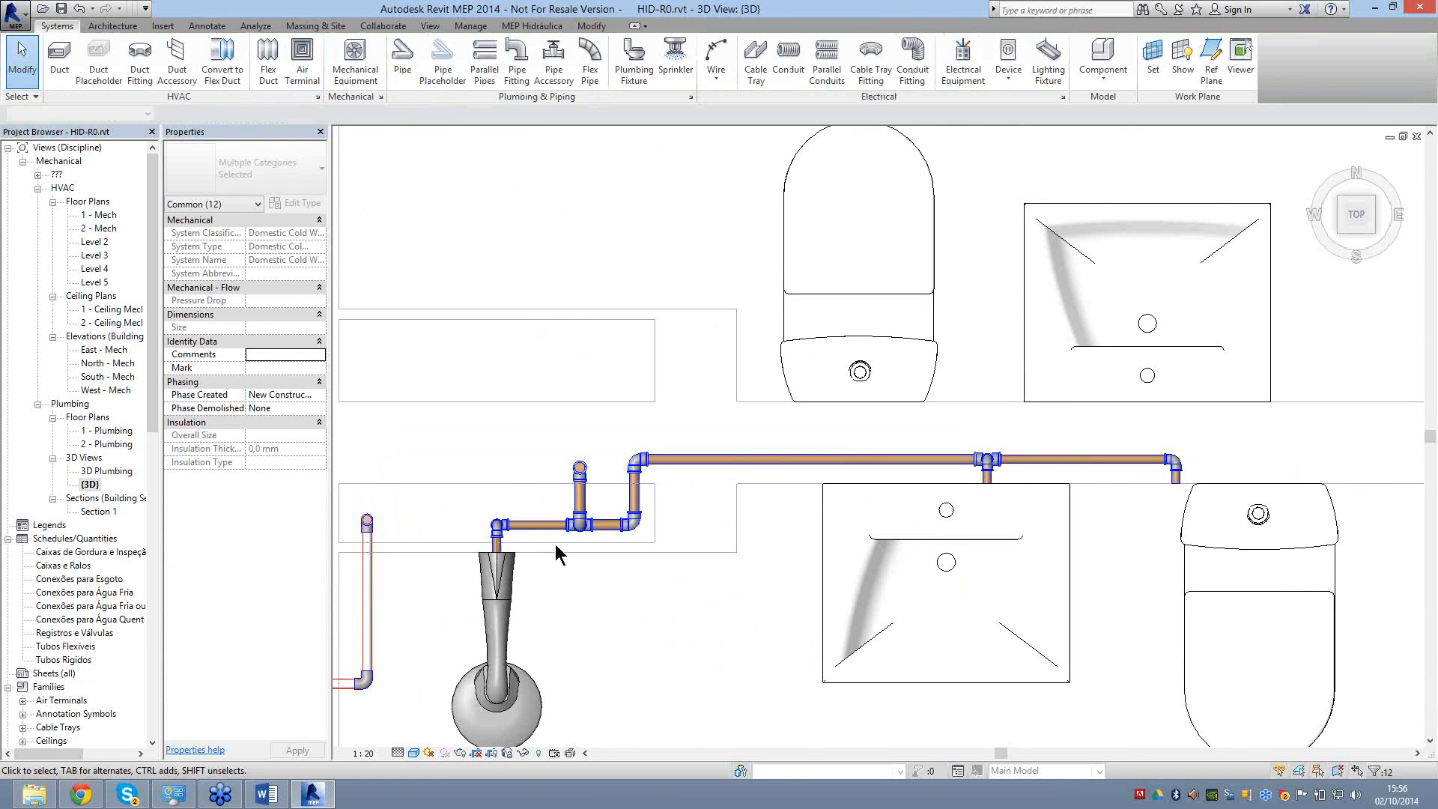
# Nudge the long 25 mm pipe between the shower and the washbasin slightly closer to the washbasin.
pyautogui.scroll(5, 555, 544)
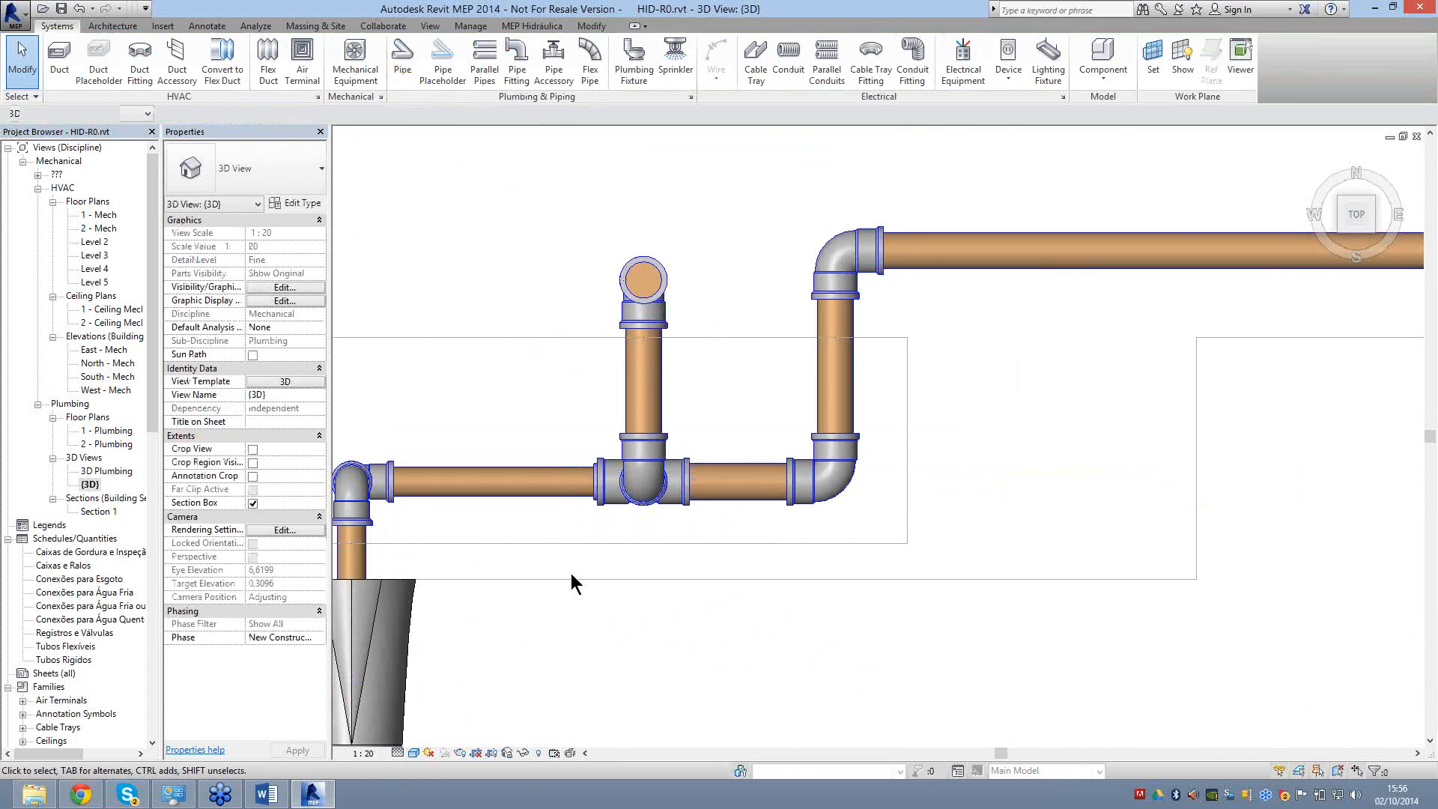
pyautogui.scroll(-3, 571, 581)
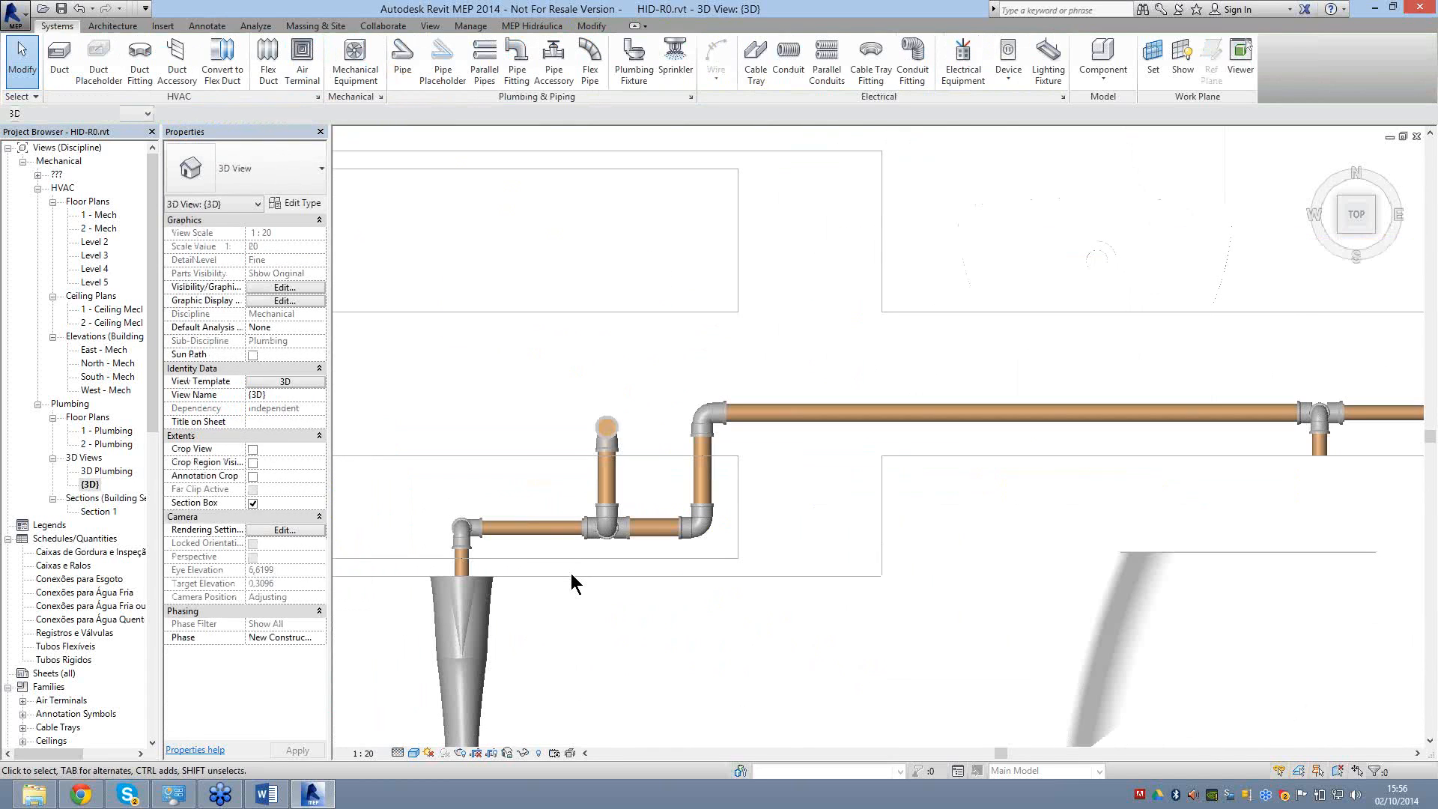
pyautogui.scroll(6, 1288, 313)
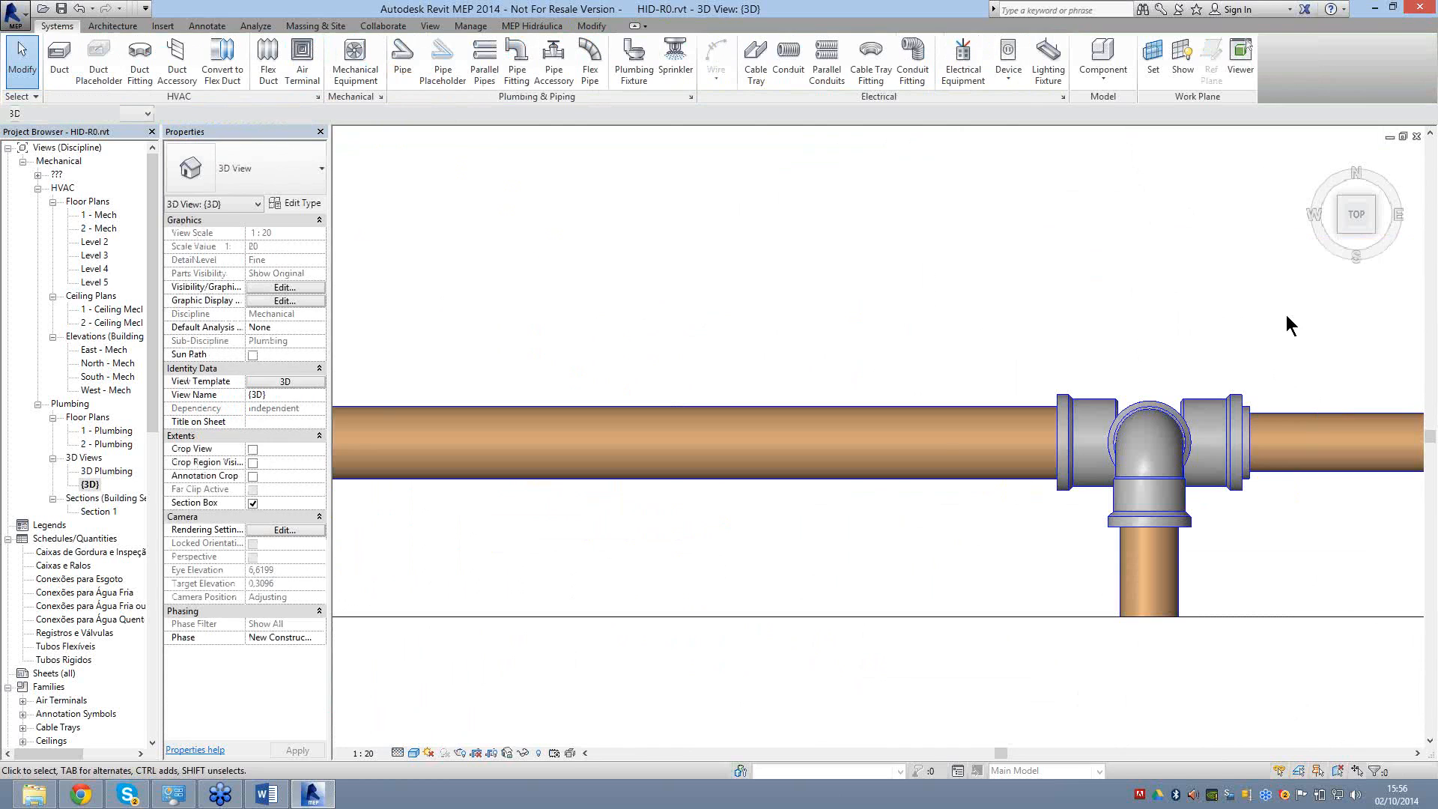
pyautogui.scroll(-6, 937, 433)
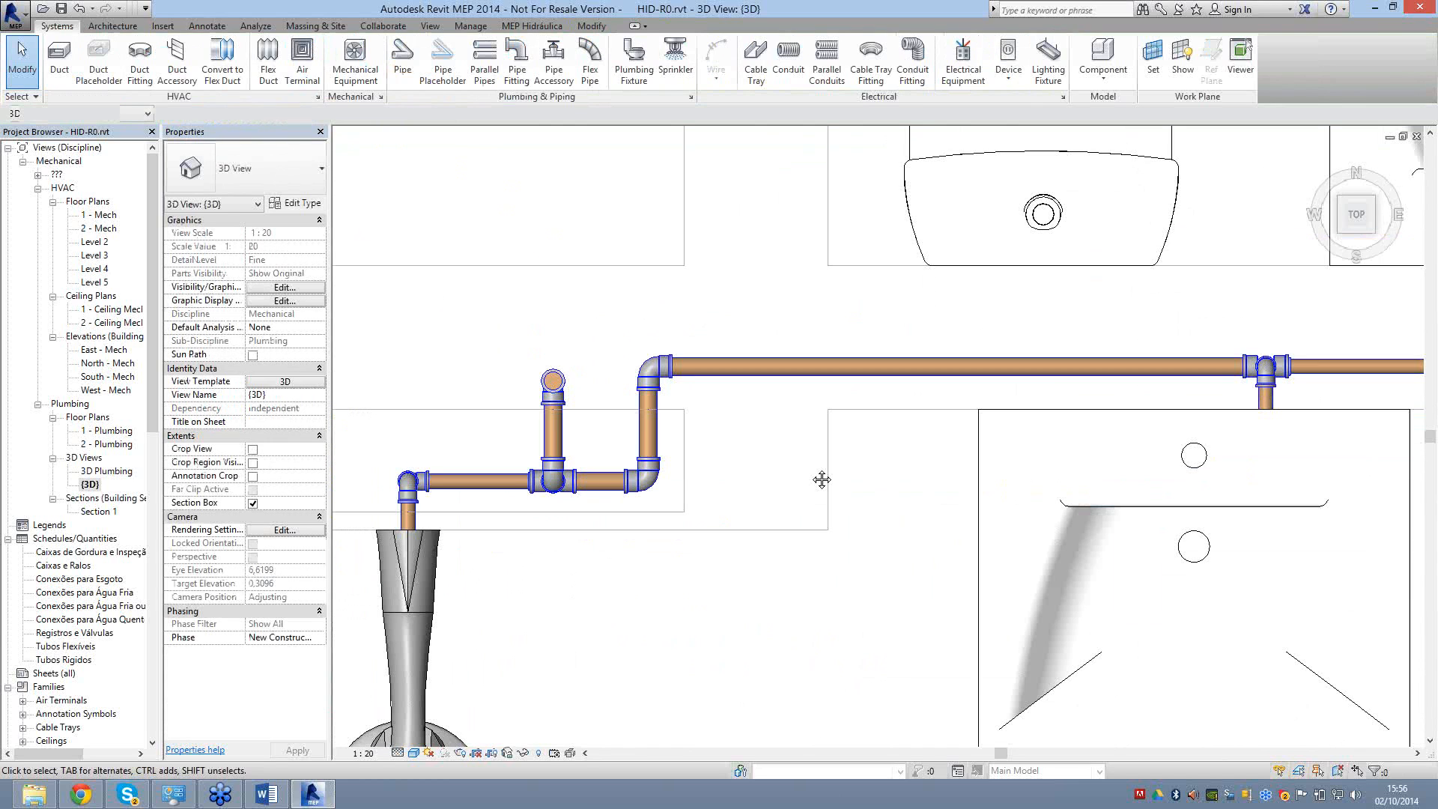
pyautogui.moveTo(822, 479); pyautogui.dragTo(694, 516, button='middle')
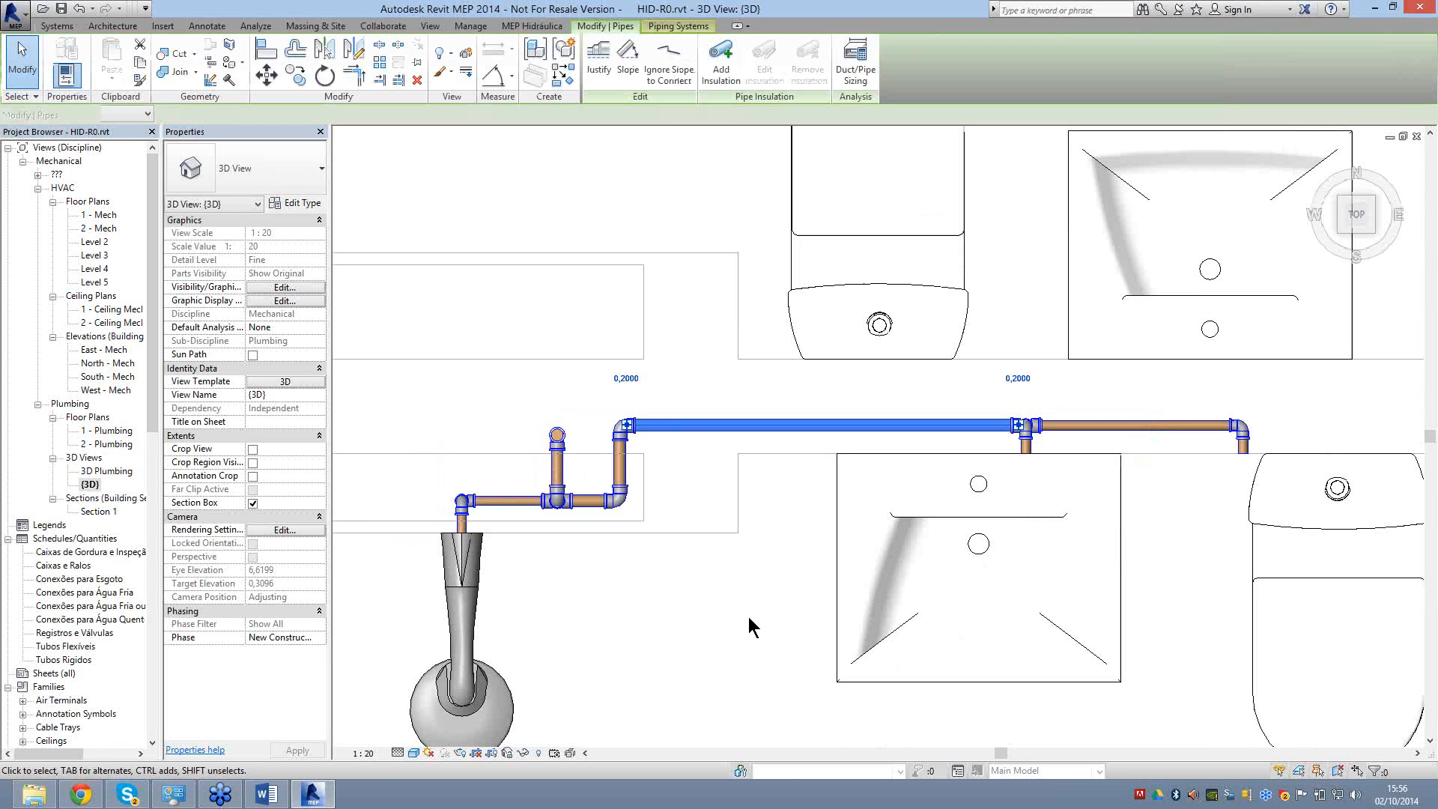
pyautogui.press('Down')
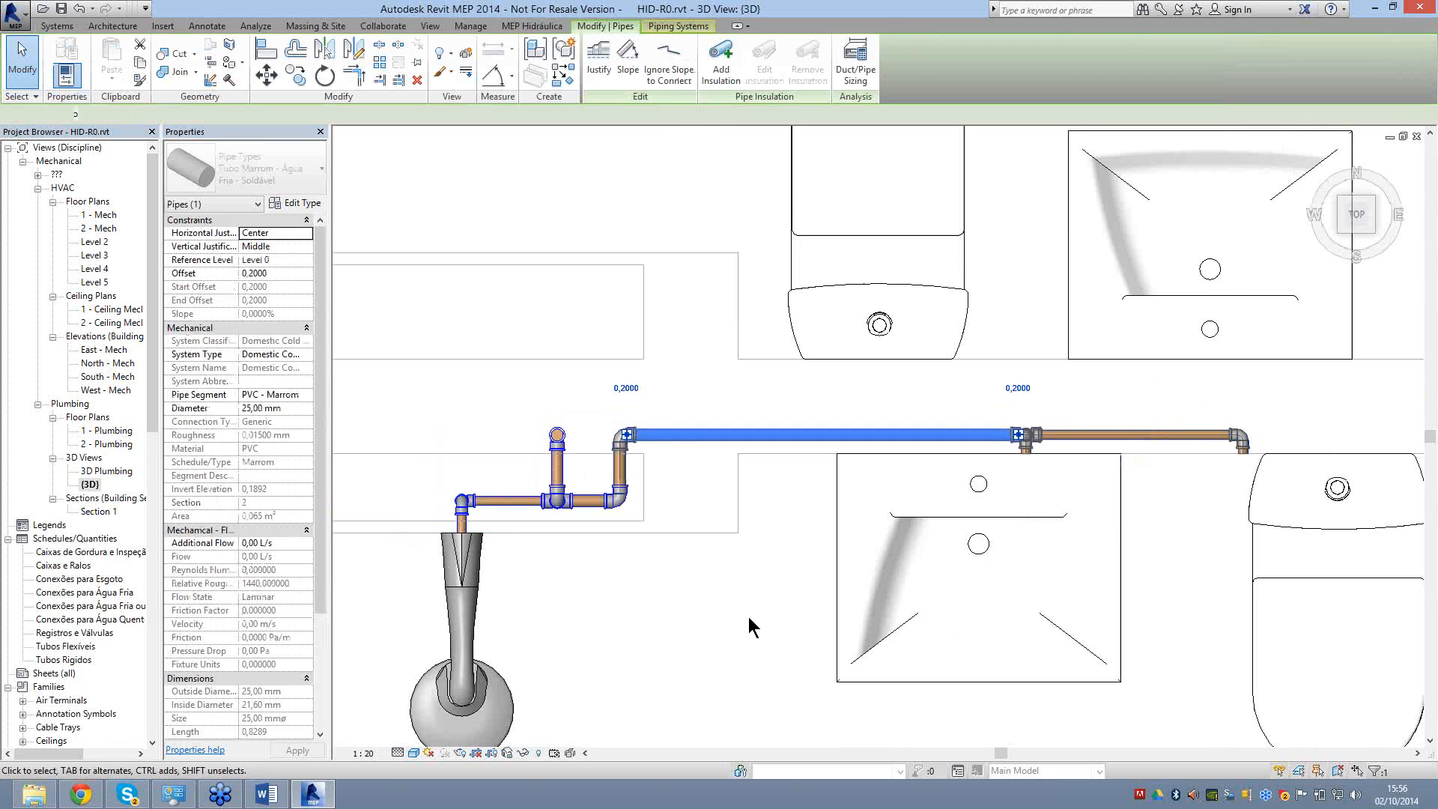
pyautogui.press('Down')
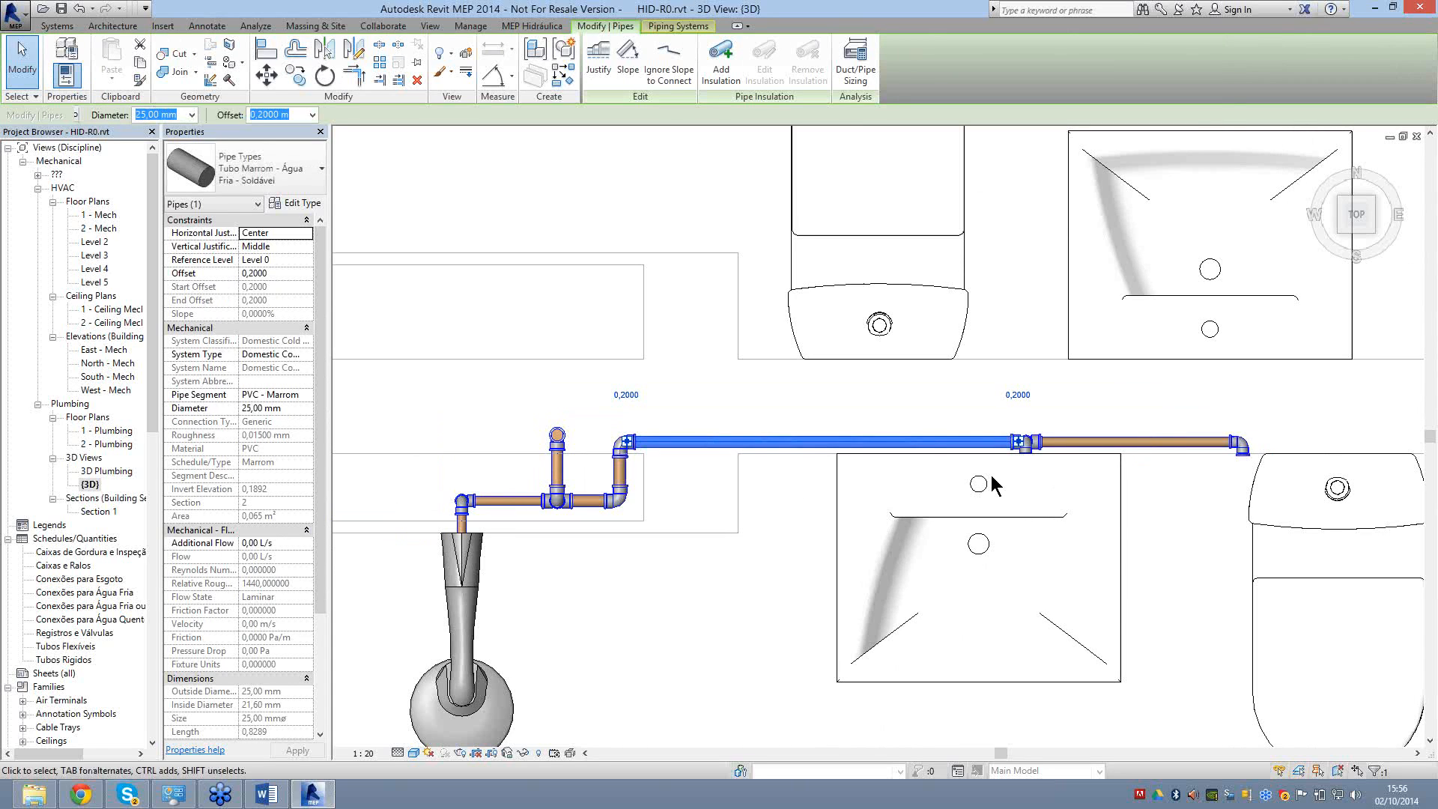
pyautogui.click(1315, 448)
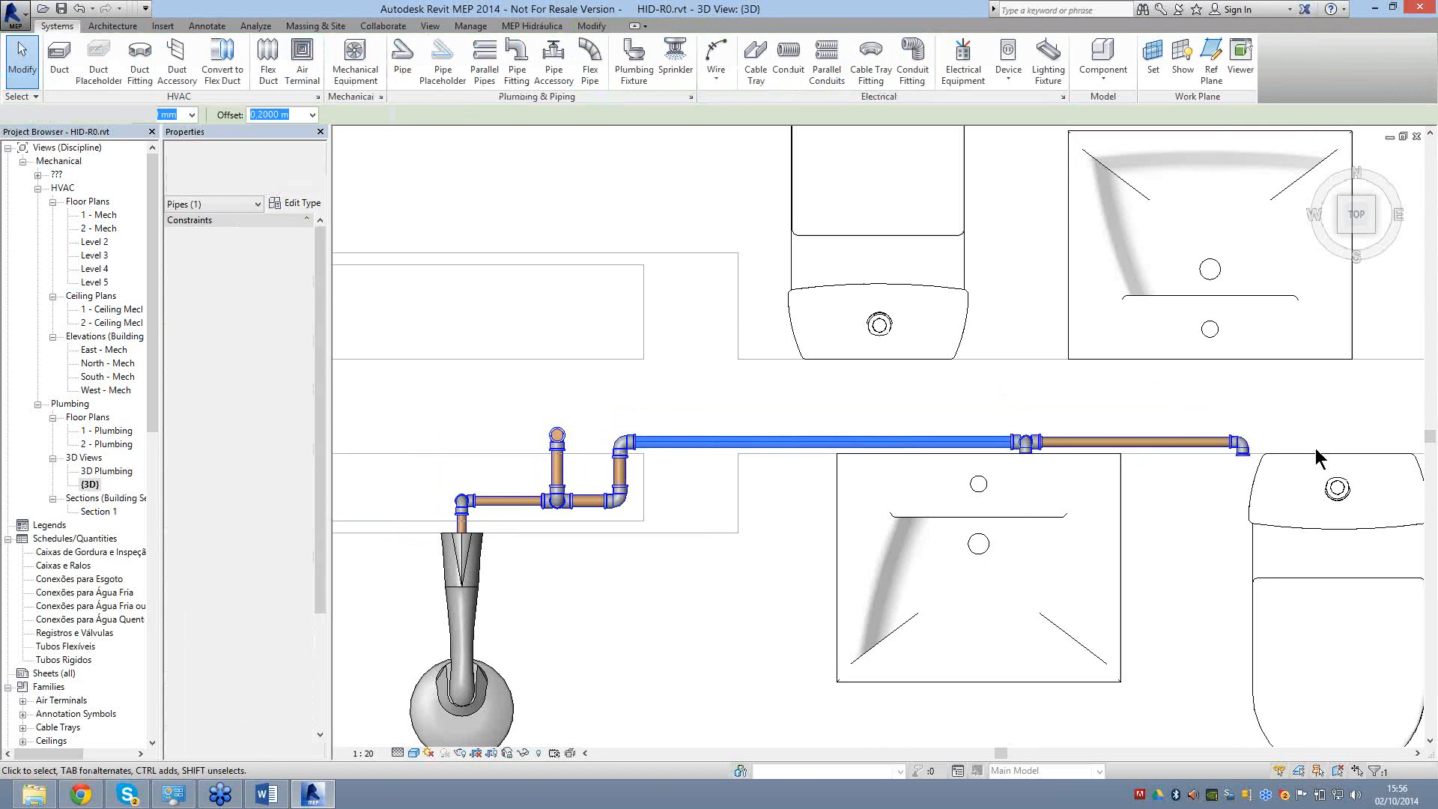
# Nudge the short horizontal pipe that feeds the shower slightly closer to the shower fixture.
pyautogui.scroll(5, 1240, 454)
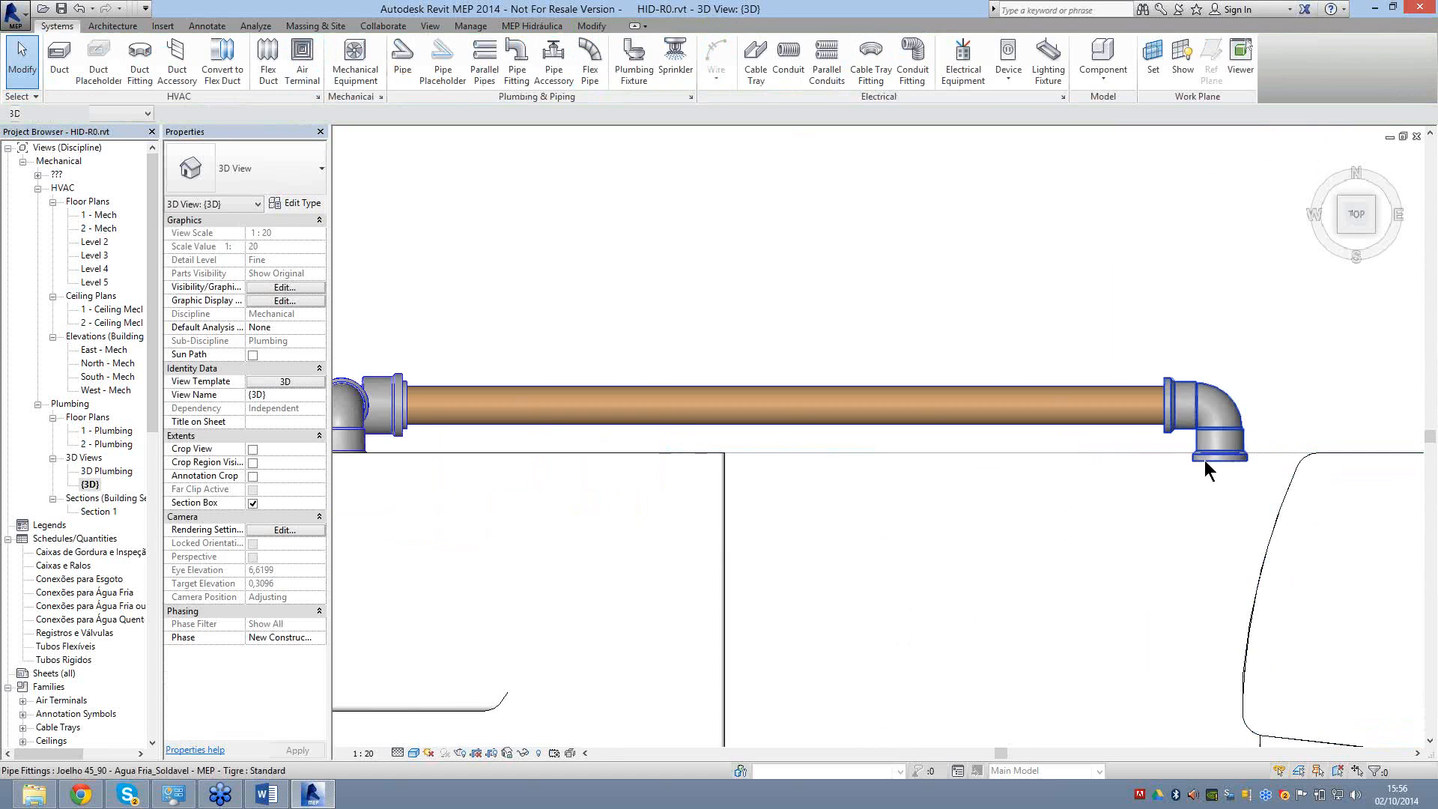
pyautogui.scroll(-2, 1203, 460)
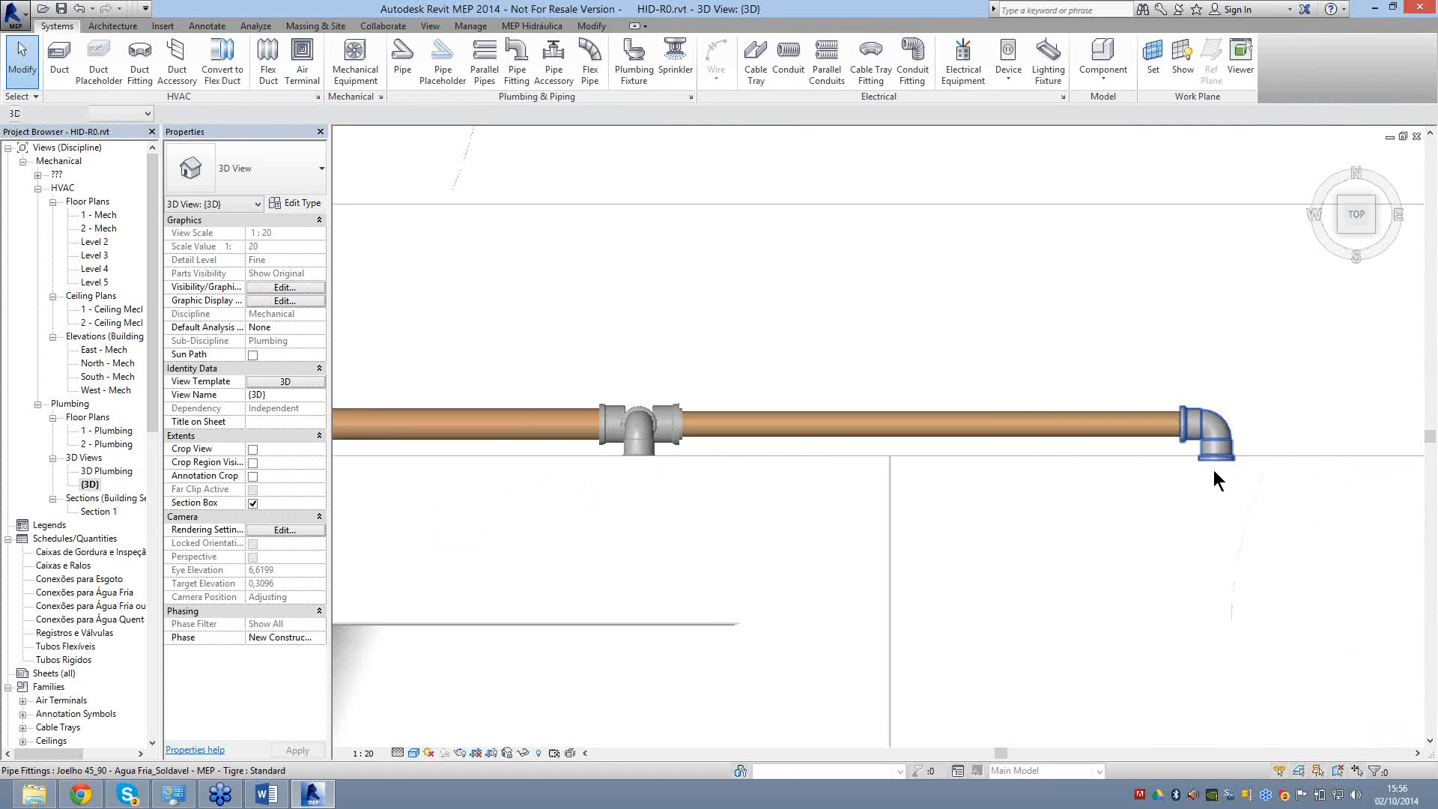
pyautogui.scroll(-2, 1213, 469)
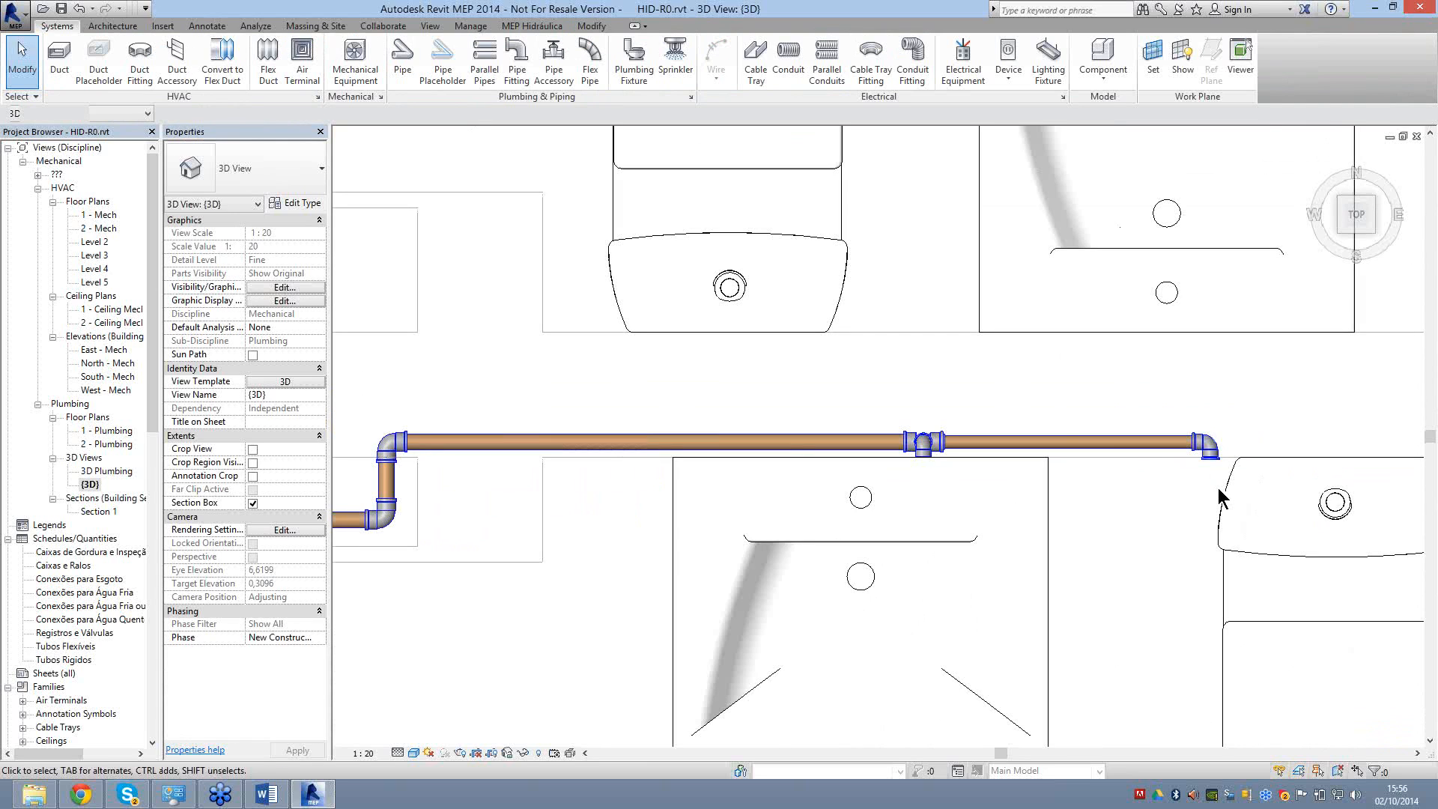
pyautogui.scroll(-1, 1221, 498)
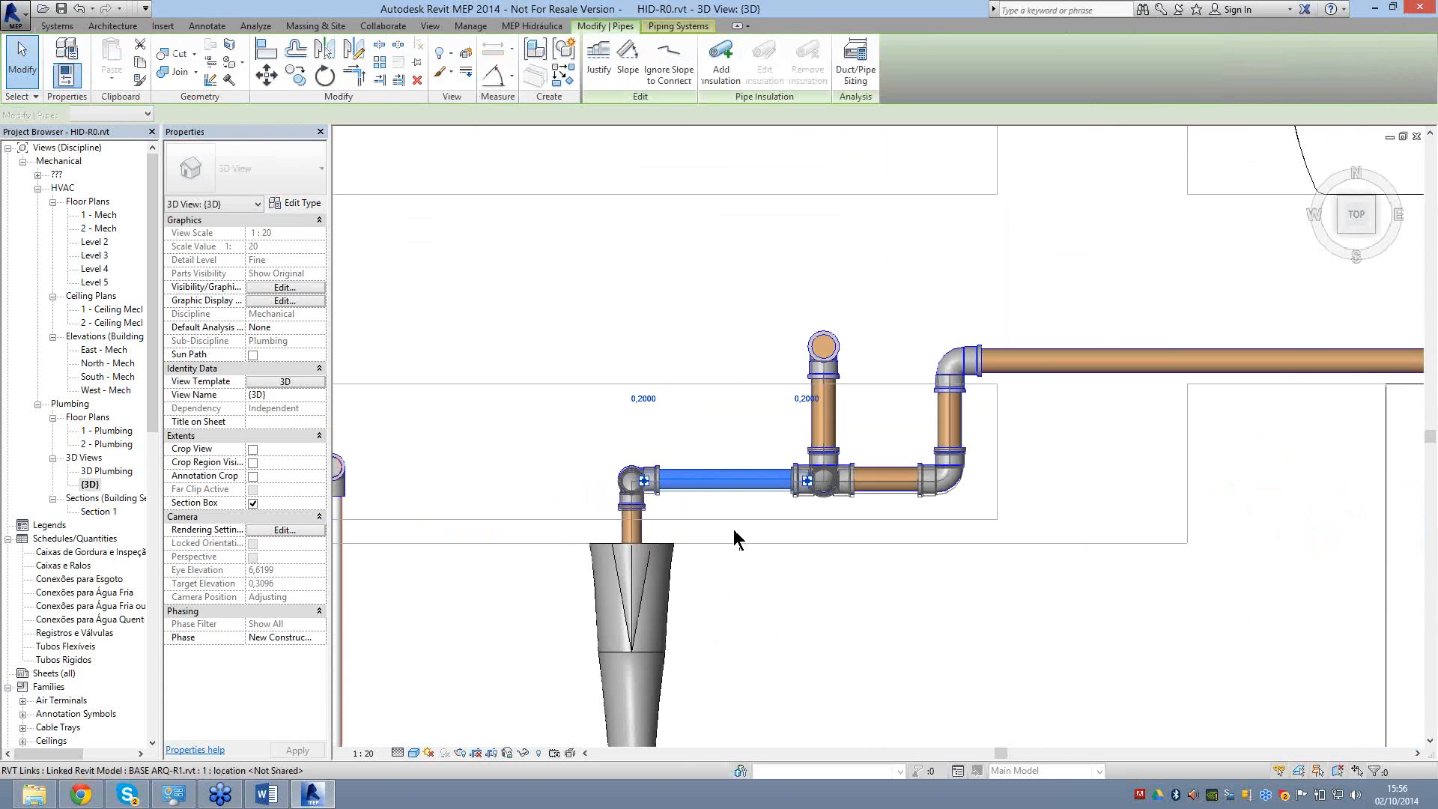
pyautogui.press('Down')
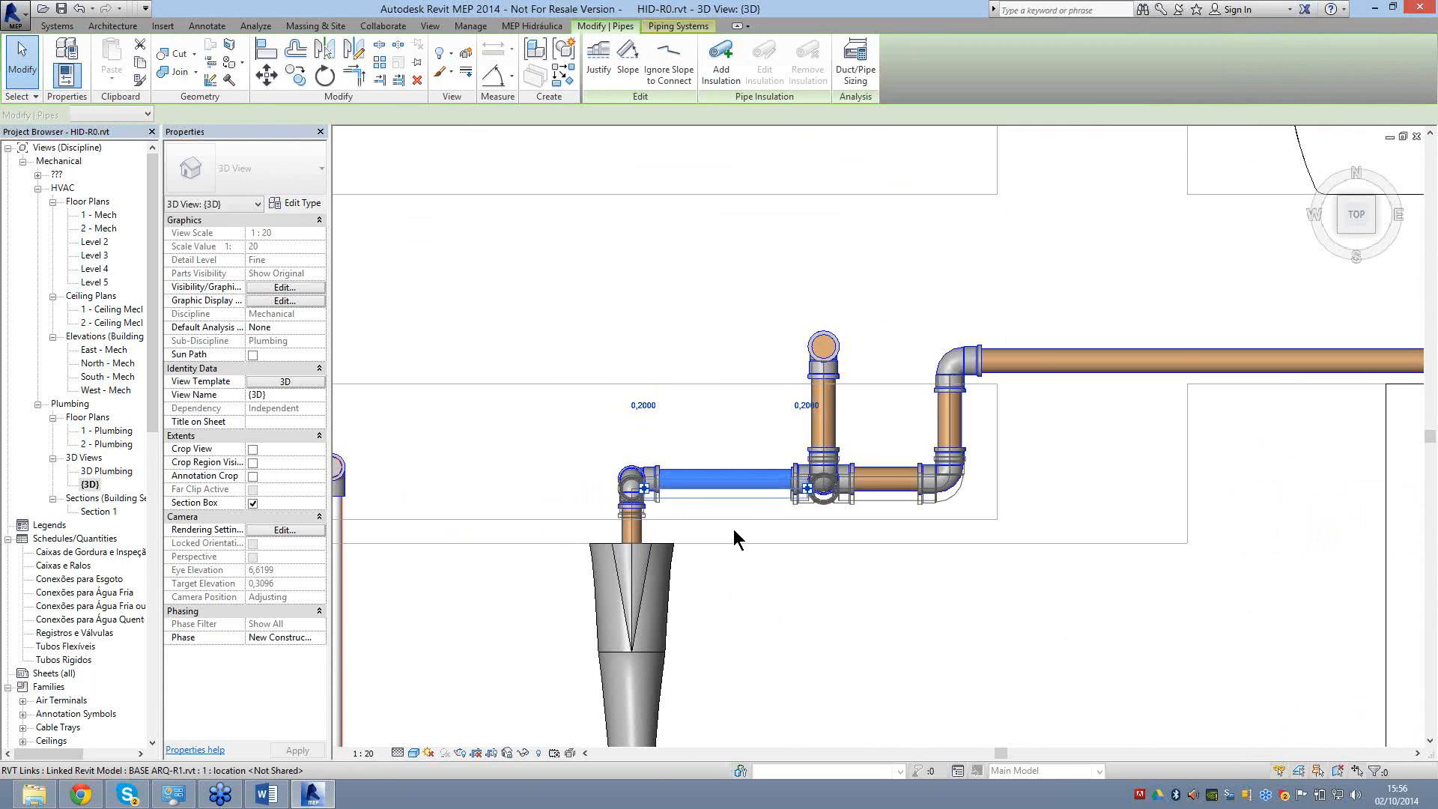
pyautogui.press('Down')
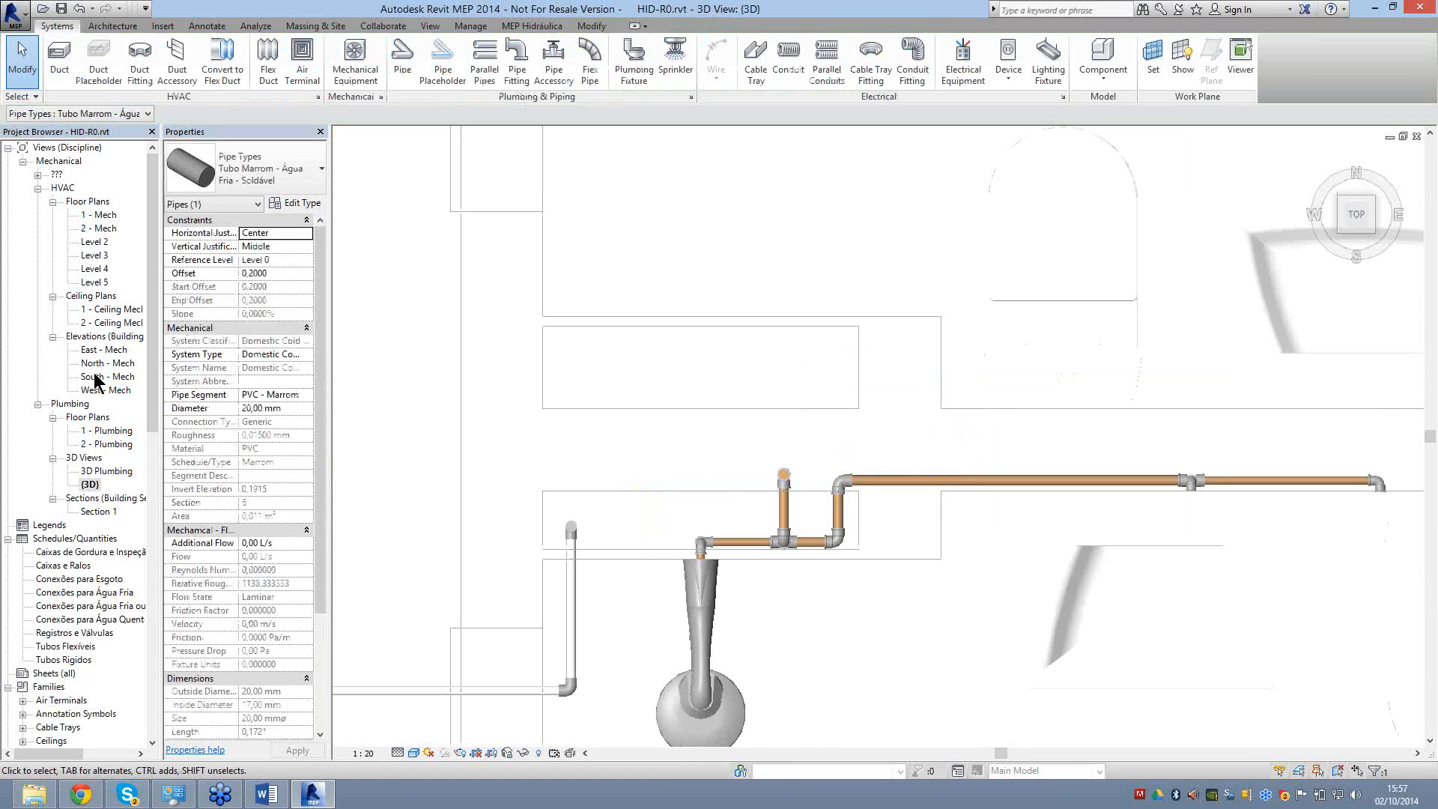
pyautogui.press('Escape')
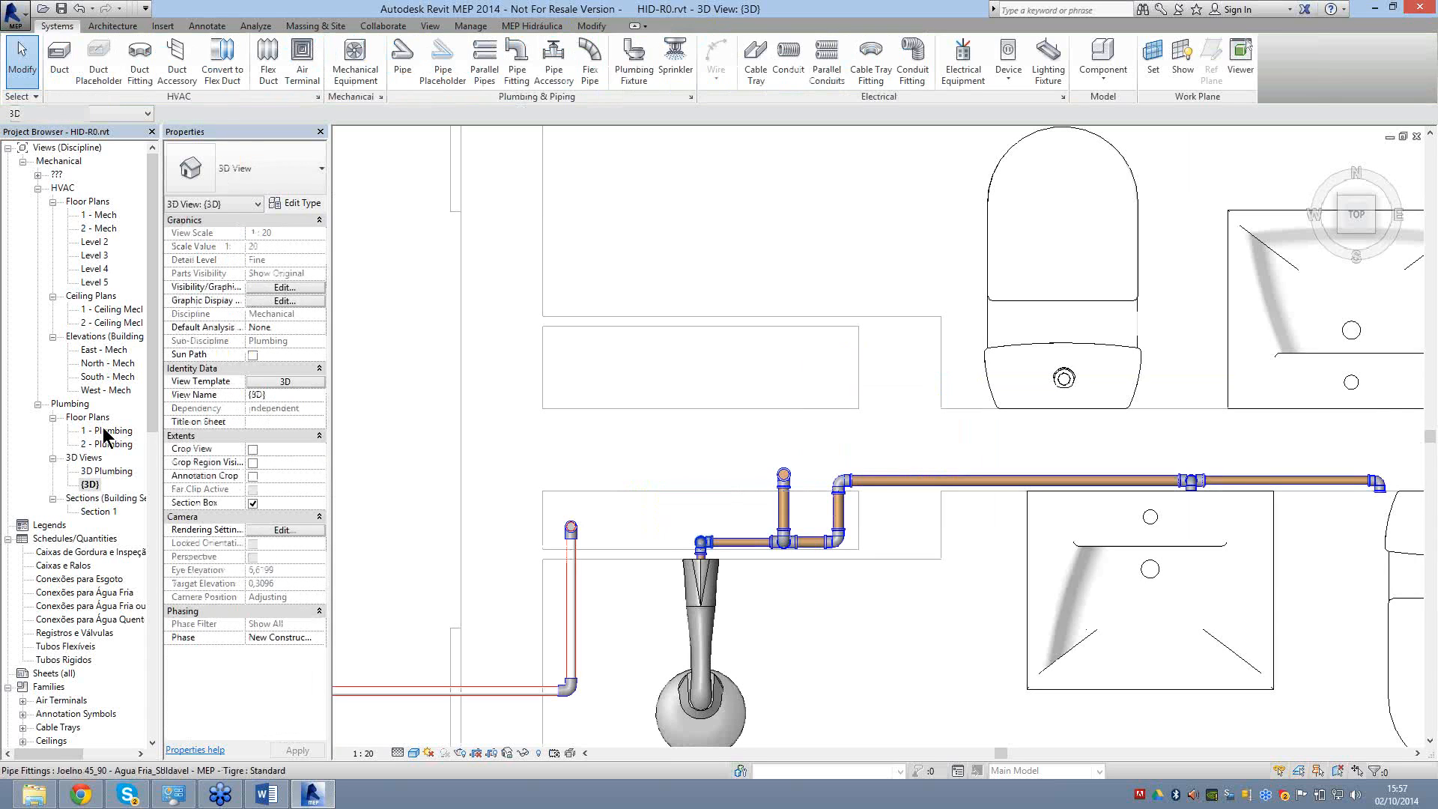
# Open the 1 - Plumbing floor plan and go from its section line to the Section 1 view of the ground-floor bathroom.
pyautogui.doubleClick(105, 430)
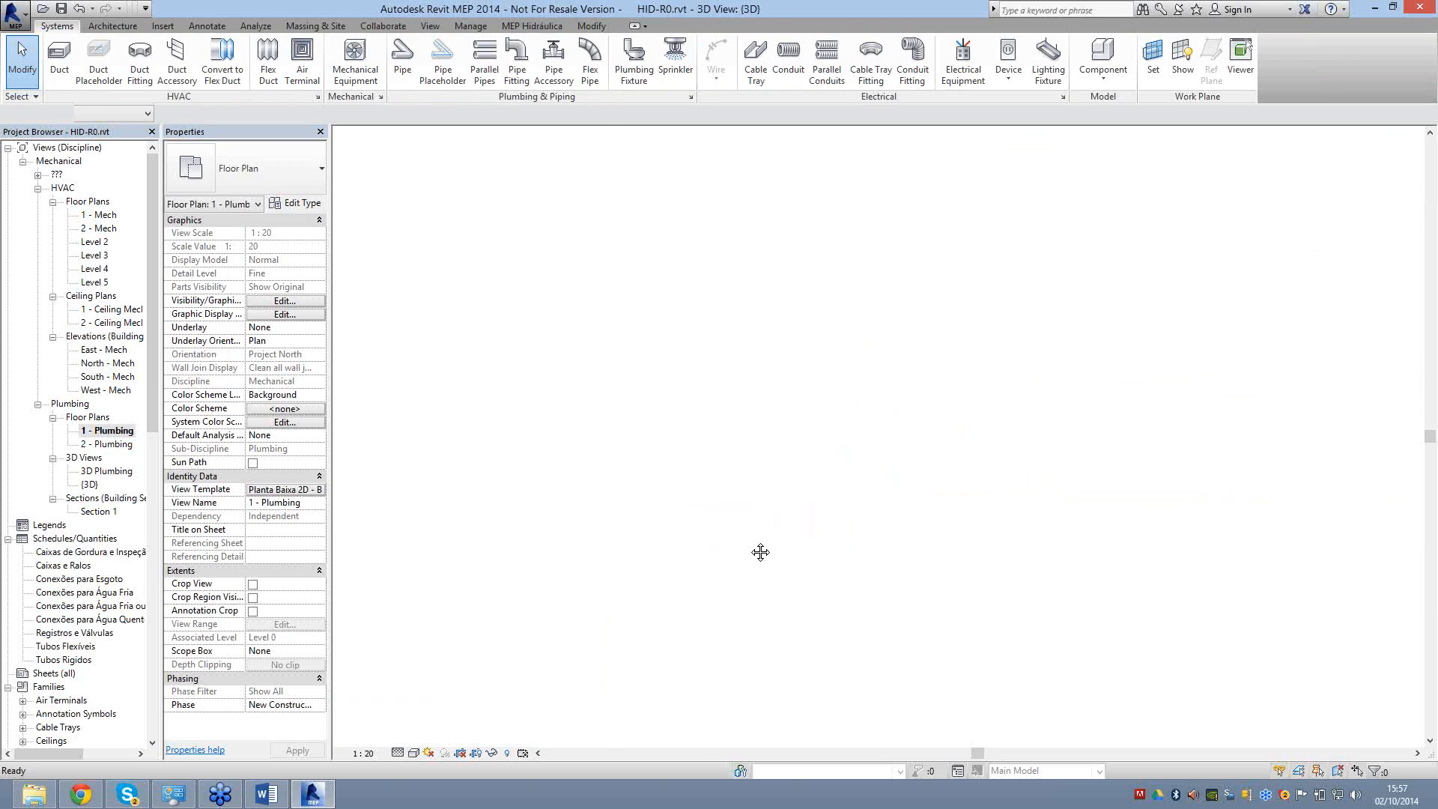
pyautogui.click(430, 27)
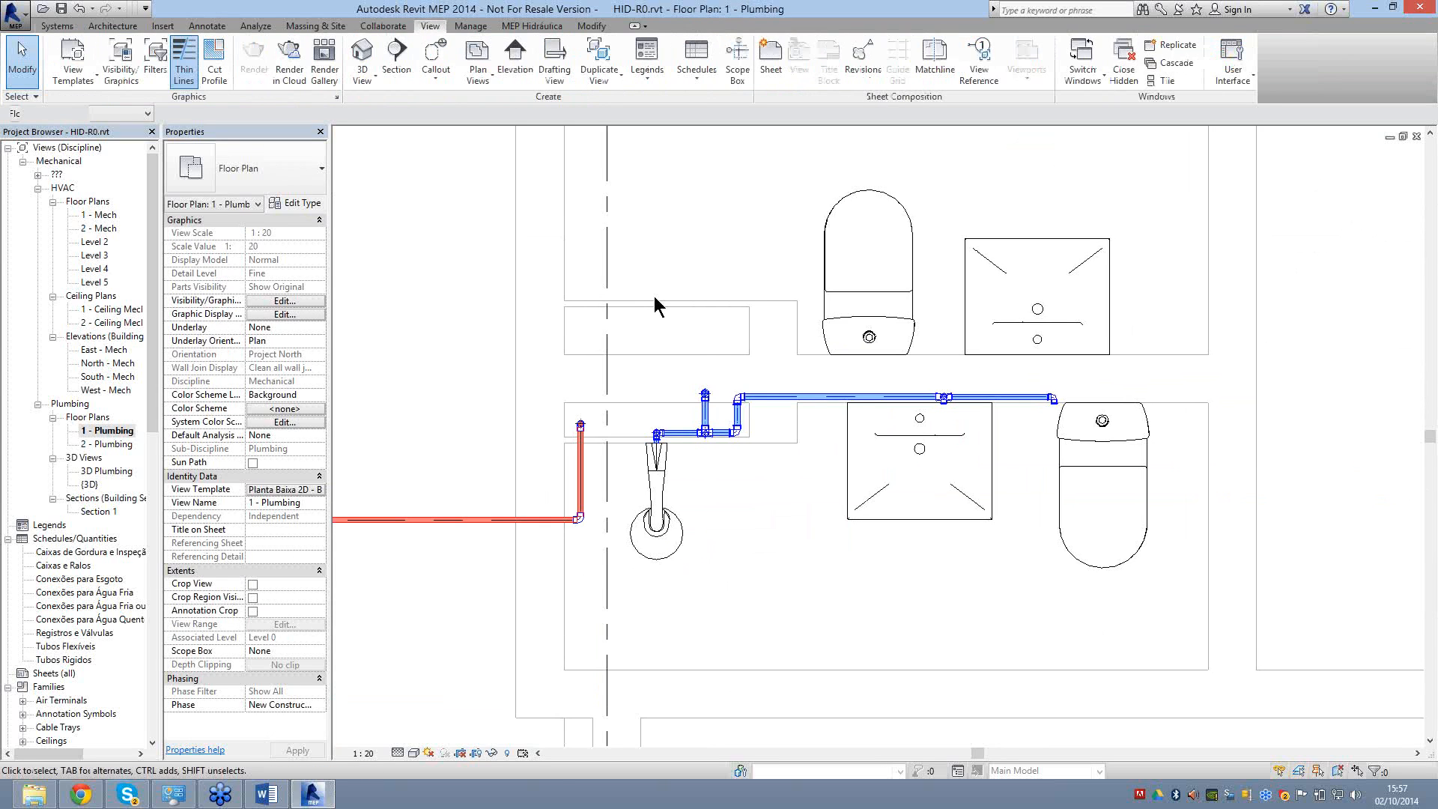
pyautogui.scroll(-2, 732, 632)
pyautogui.click(733, 632)
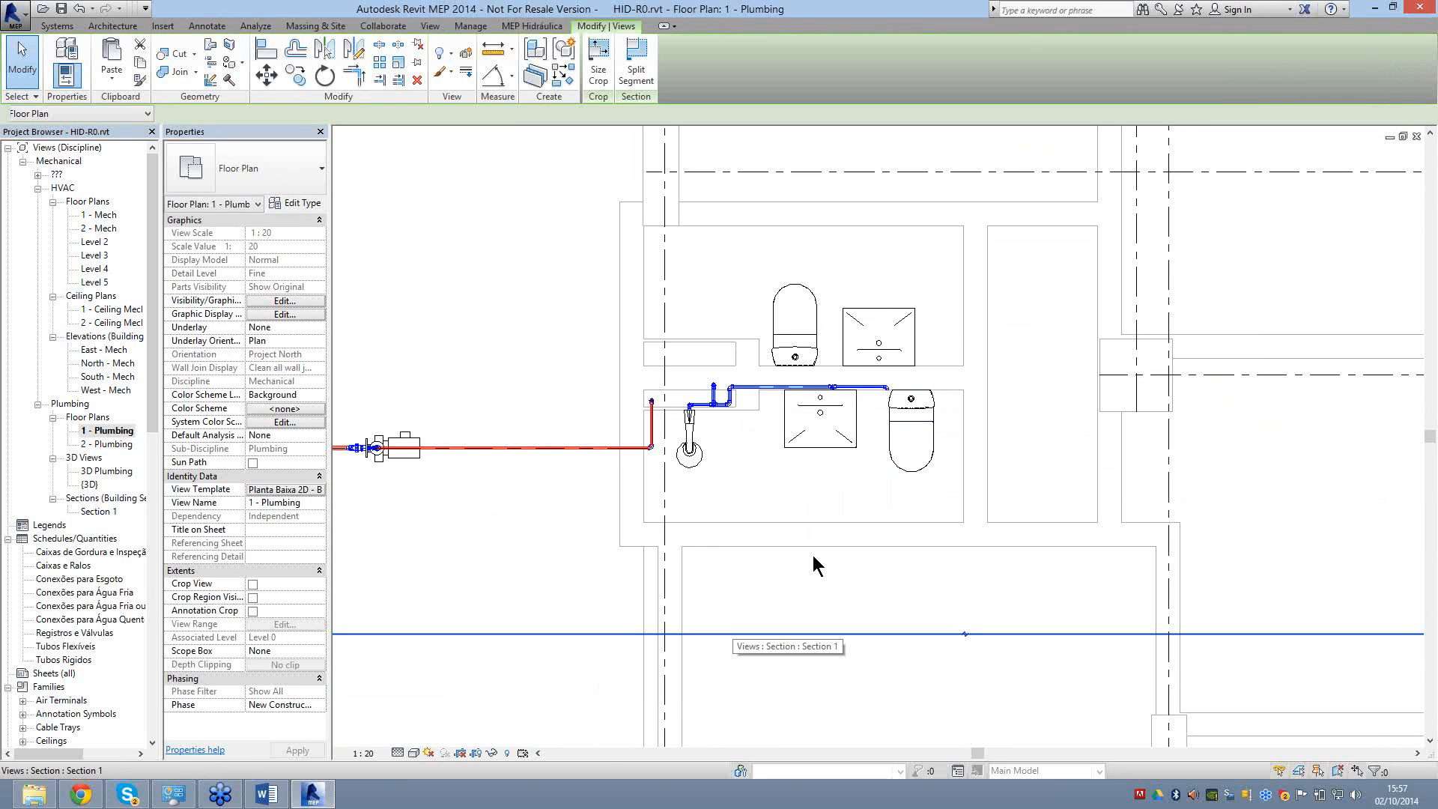
pyautogui.scroll(-2, 813, 556)
pyautogui.click(96, 510)
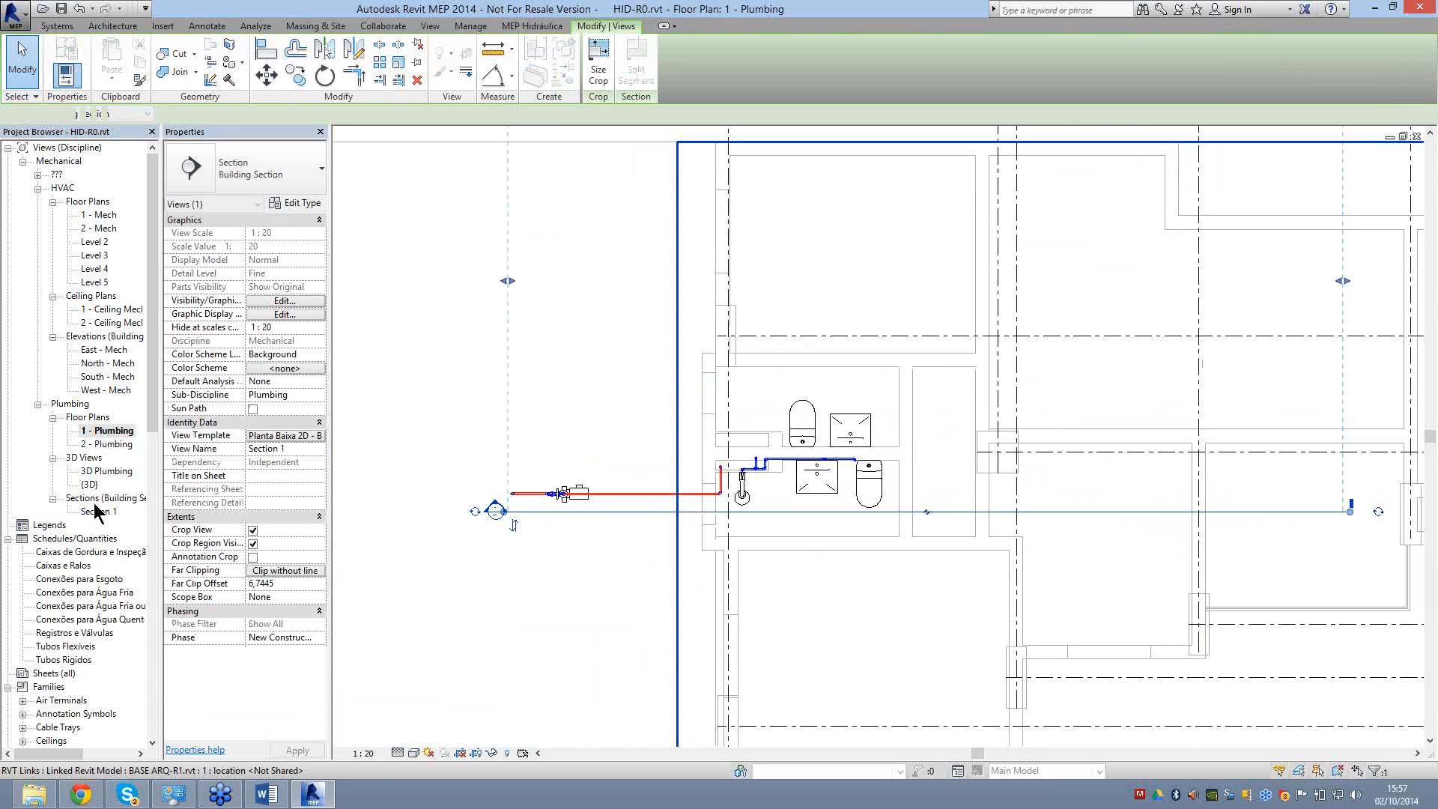
pyautogui.click(948, 524)
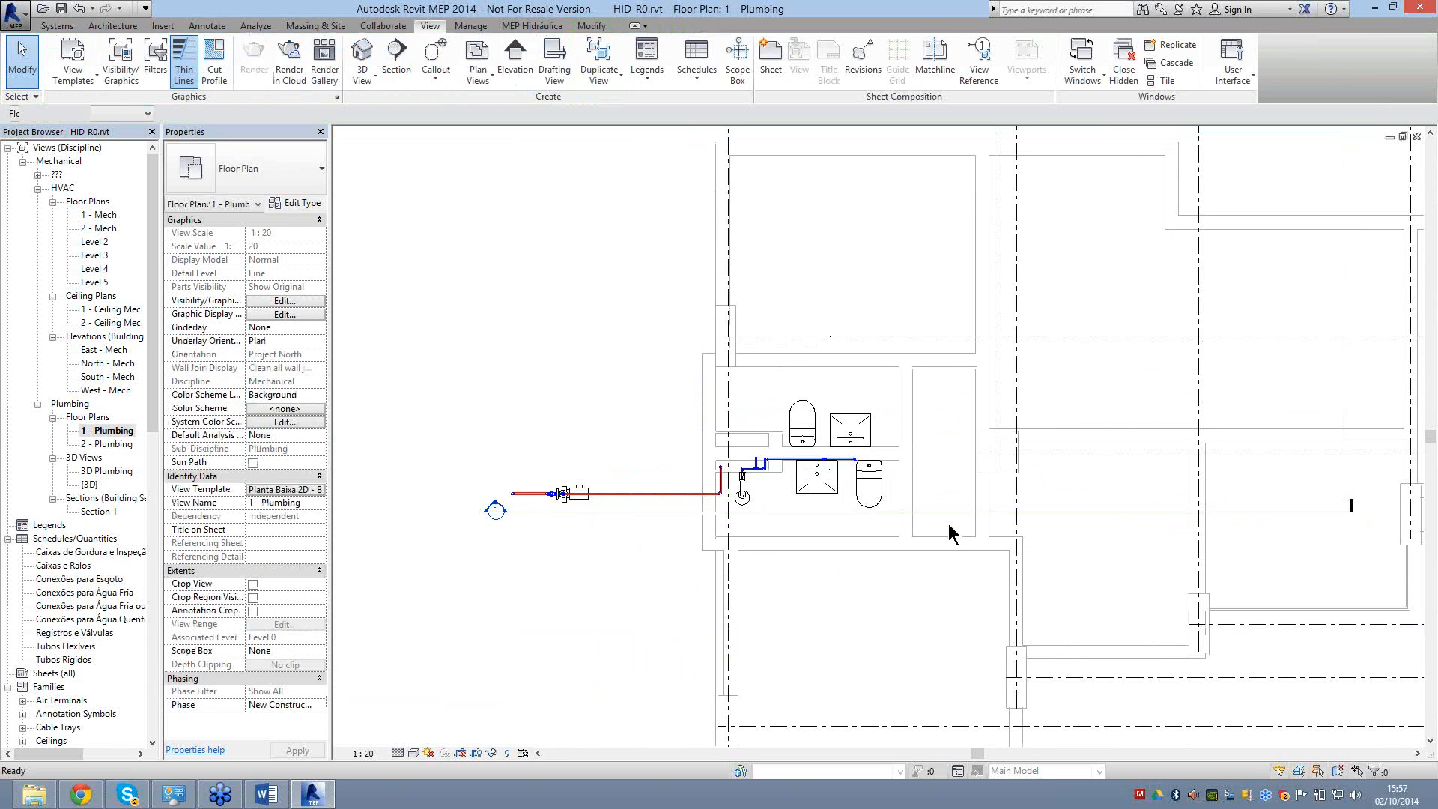
pyautogui.doubleClick(496, 511)
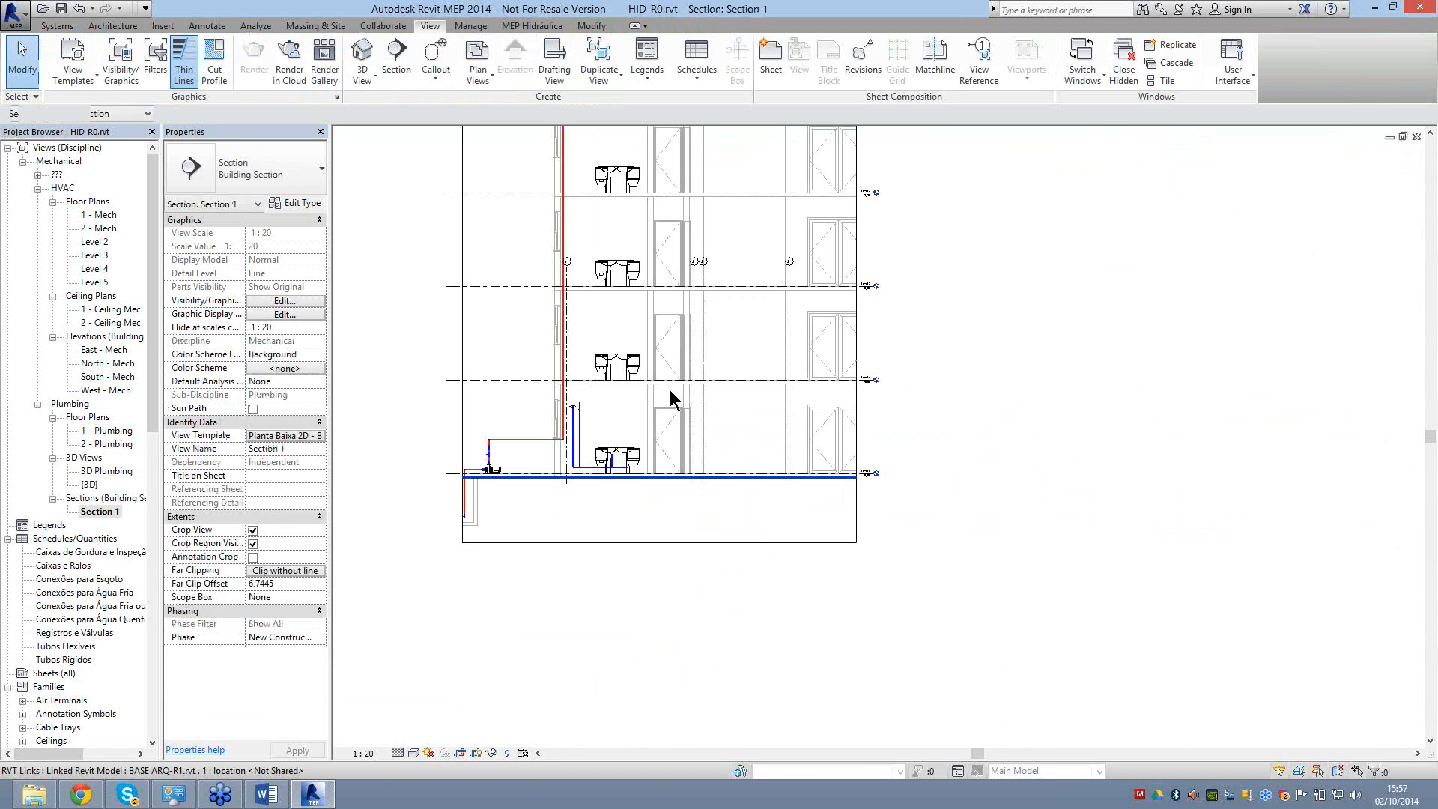
pyautogui.scroll(5, 598, 441)
pyautogui.moveTo(597, 441); pyautogui.dragTo(716, 434, button='middle')
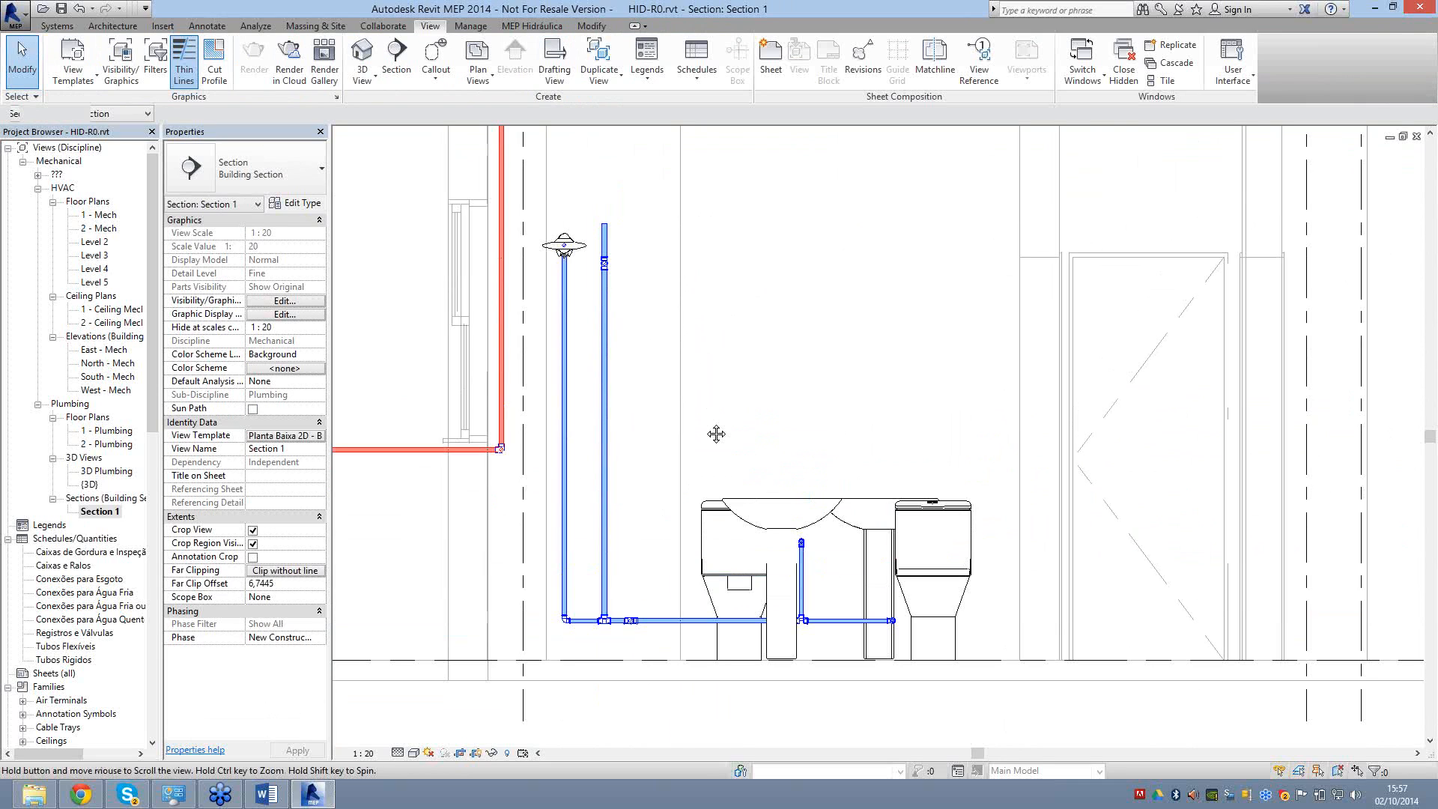
pyautogui.moveTo(716, 433); pyautogui.dragTo(724, 467, button='middle')
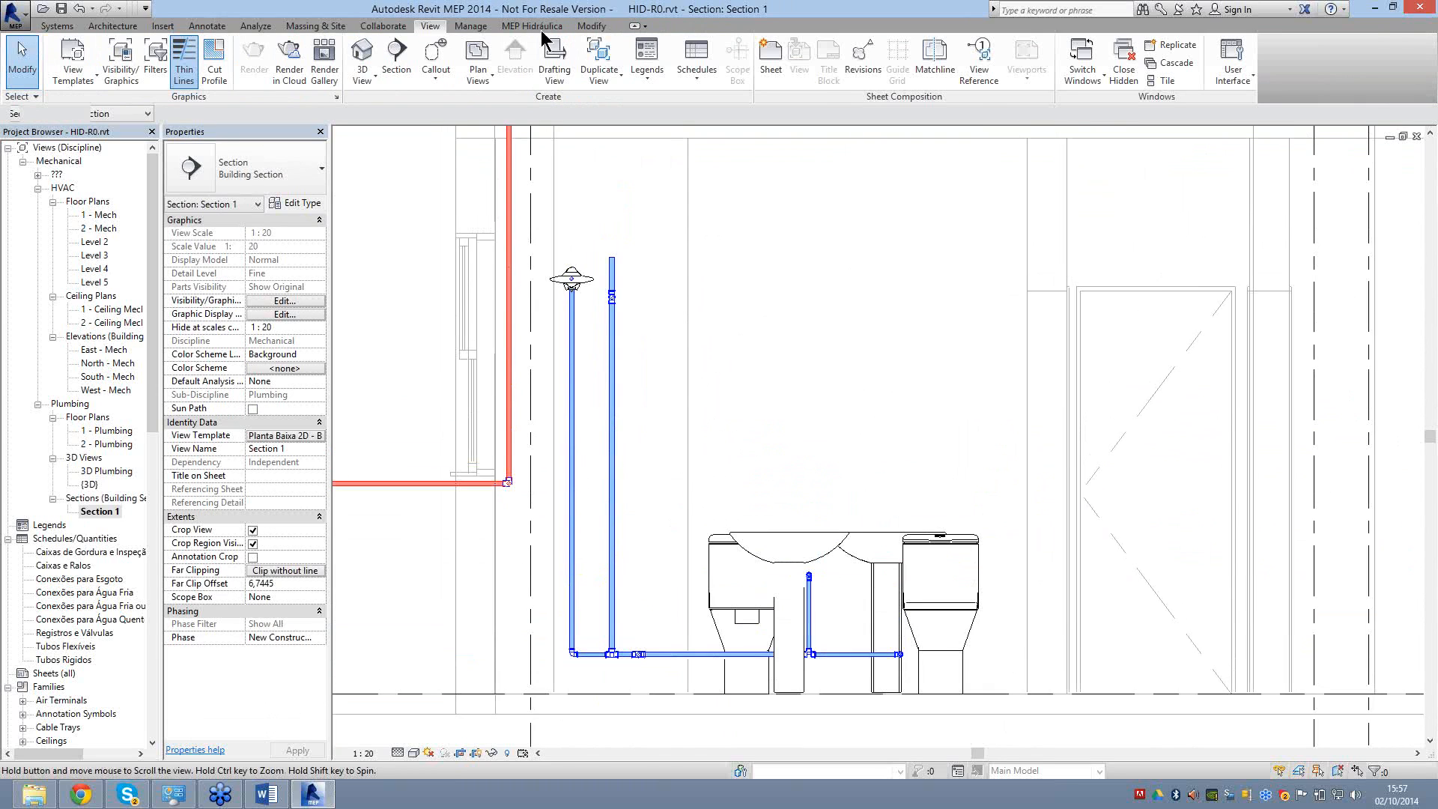
# Insert a Registro de Pressão baseTec 1/2" pipe accessory into the shower's vertical 20 mm pipe.
pyautogui.click(534, 27)
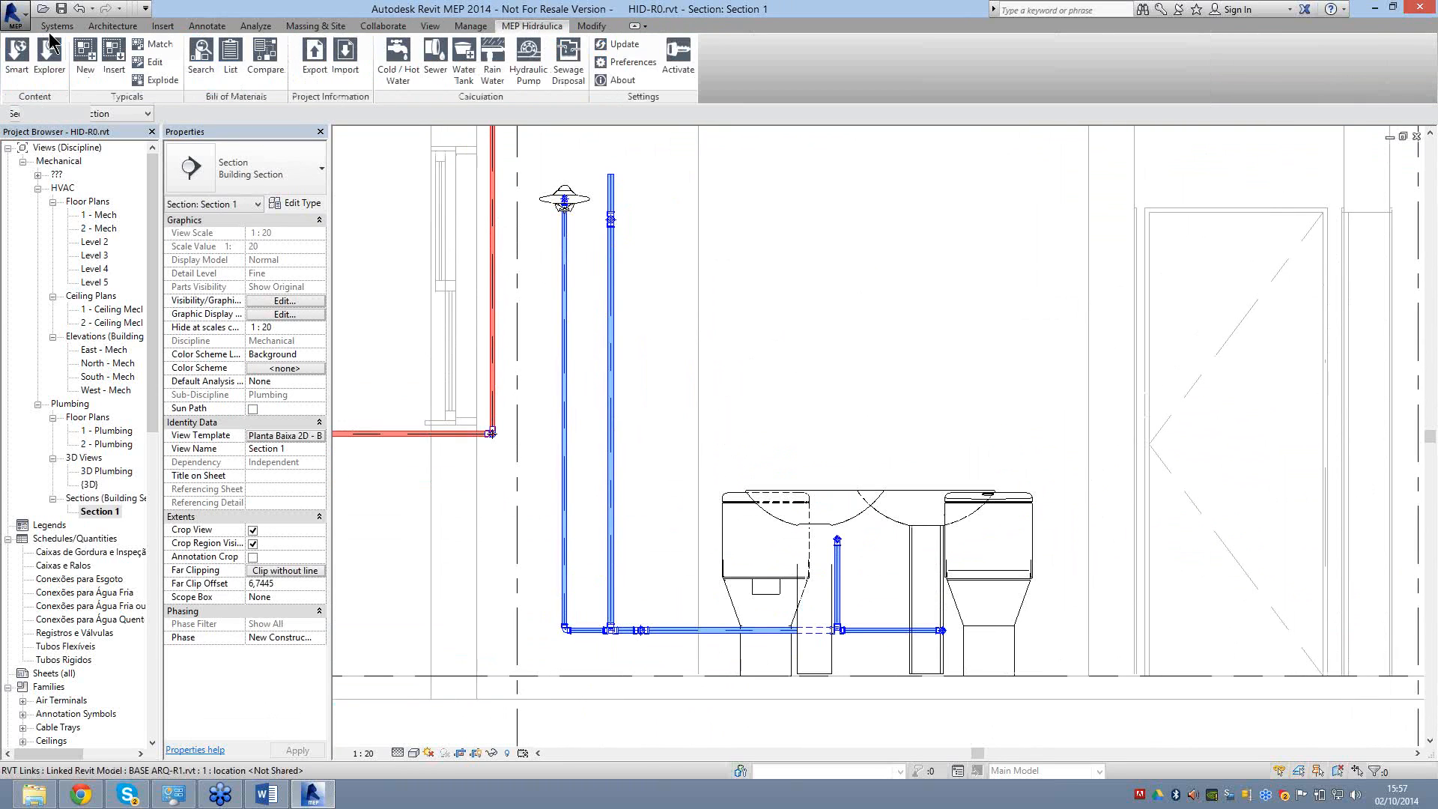
pyautogui.click(54, 29)
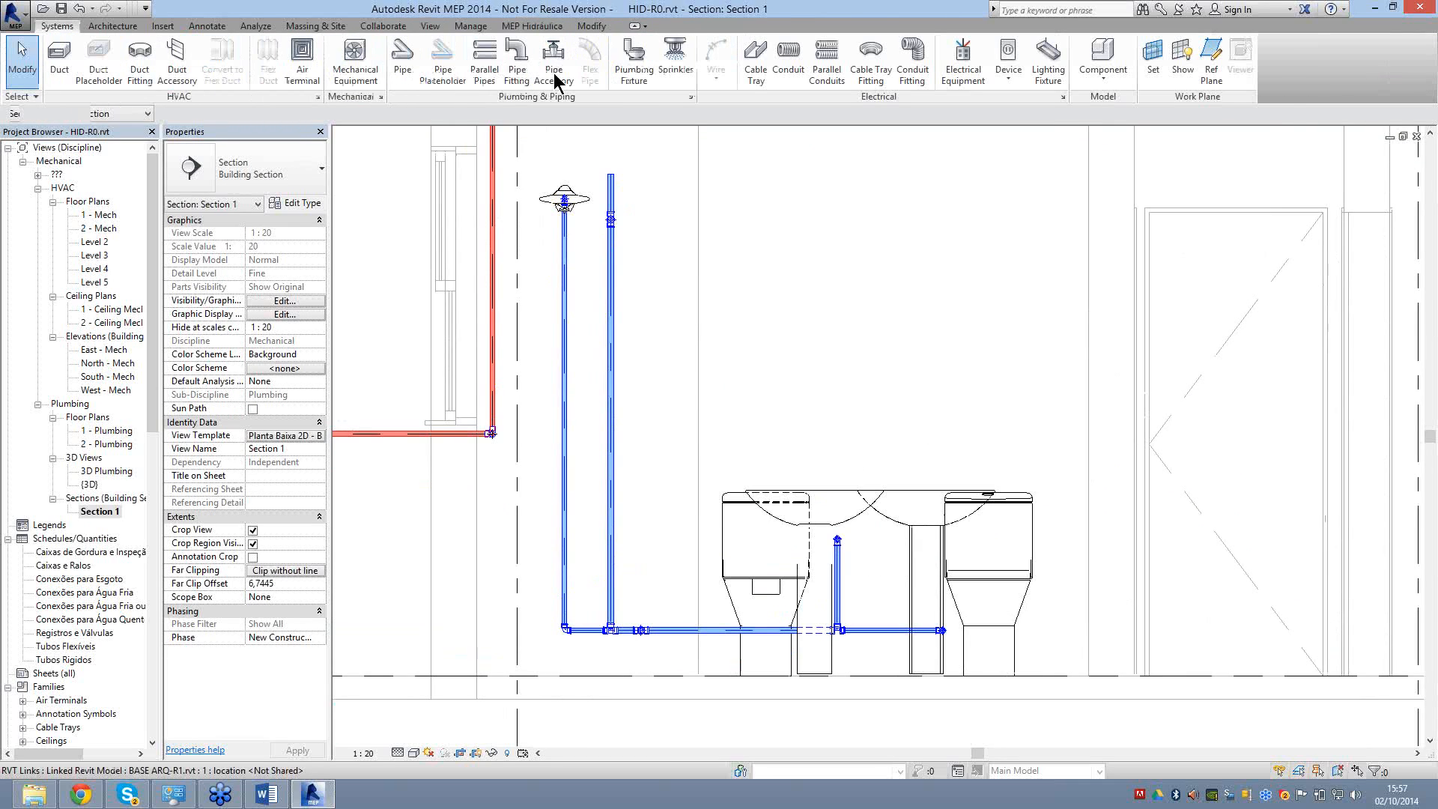
pyautogui.click(554, 63)
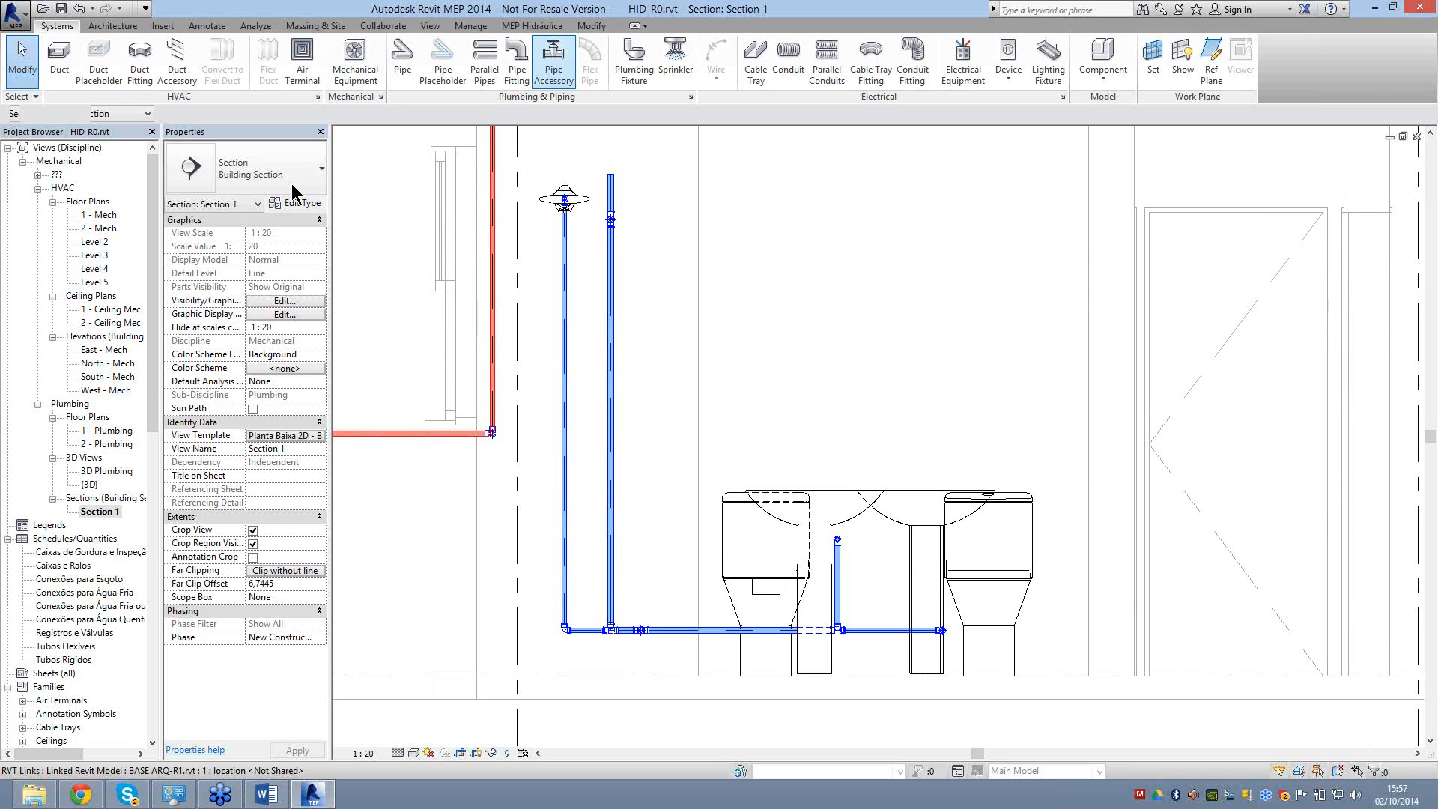
pyautogui.click(293, 187)
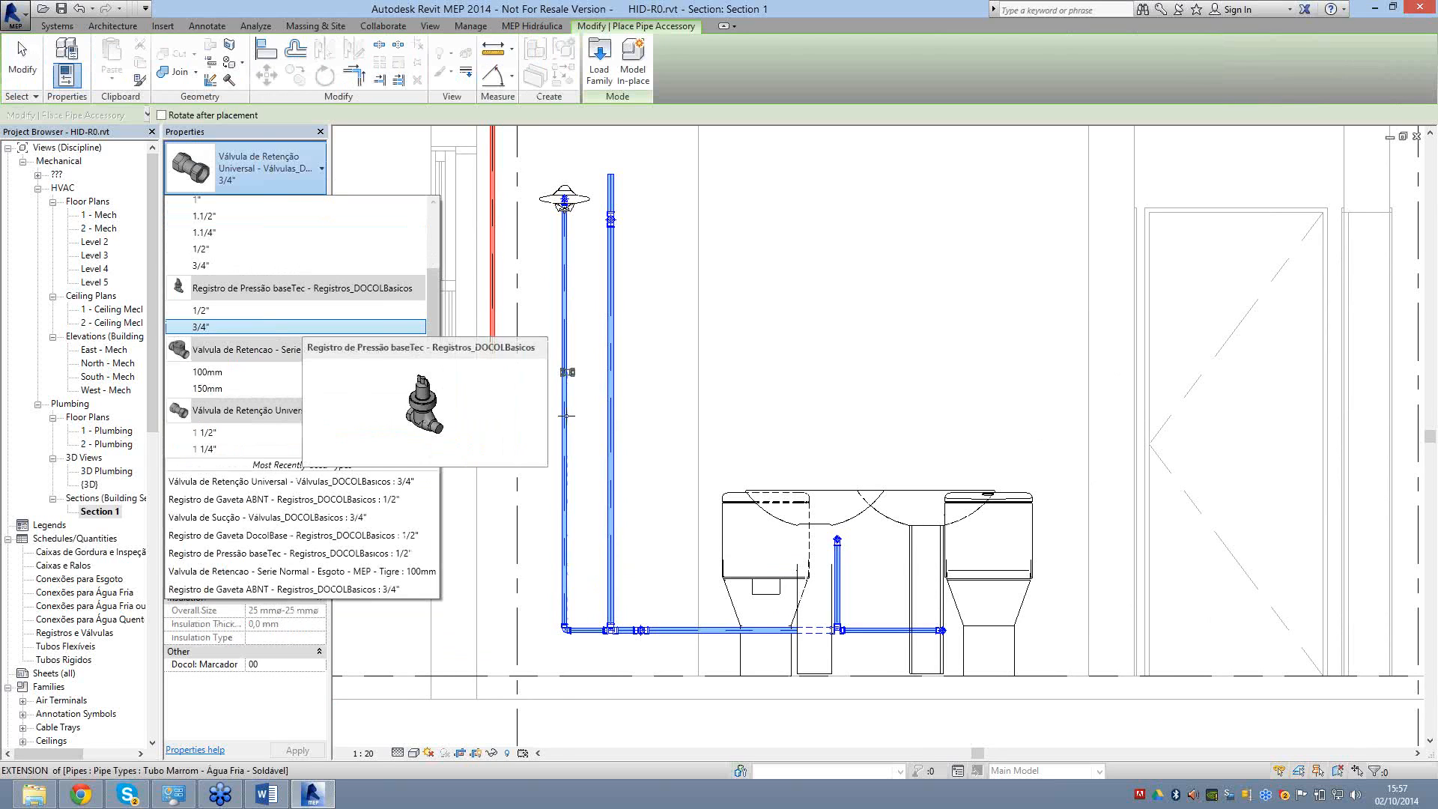
pyautogui.press('Up')
pyautogui.press('Return')
pyautogui.scroll(6, 563, 429)
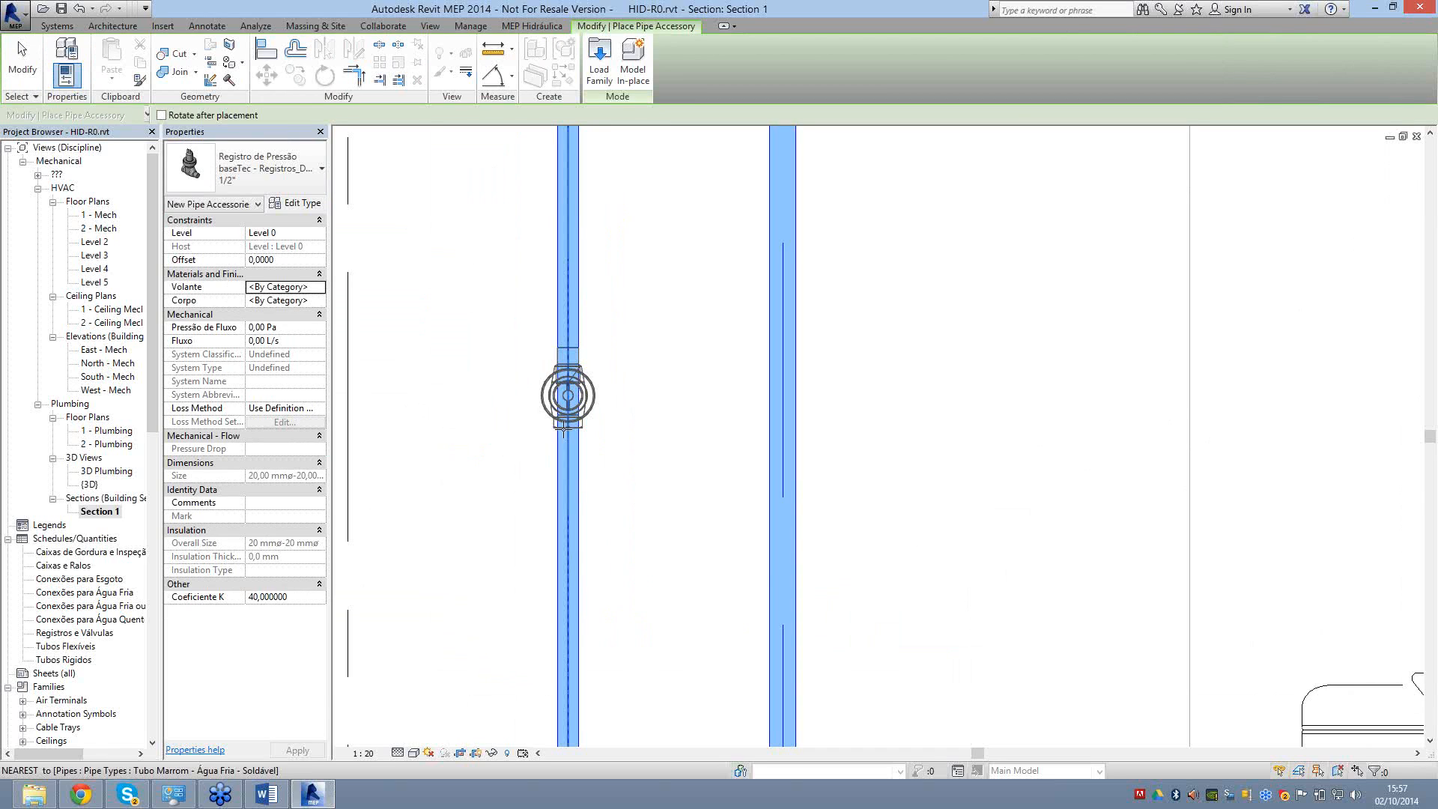
pyautogui.click(563, 433)
# Insert a Registro de Gaveta DocolBase 3/4" pipe accessory into the vertical 25 mm pipe beside the shower pipe.
pyautogui.scroll(-3, 518, 450)
pyautogui.click(322, 168)
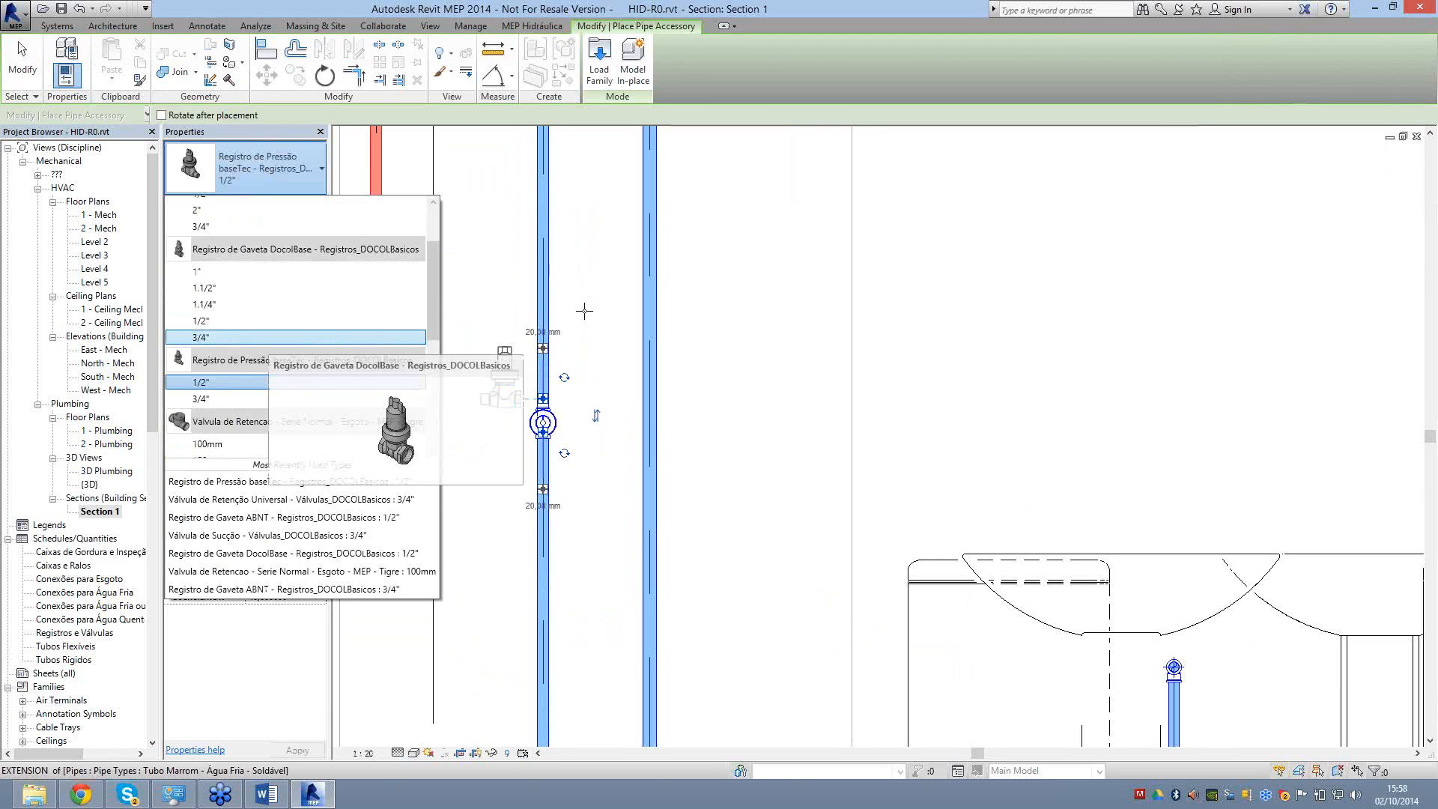
pyautogui.press('Return')
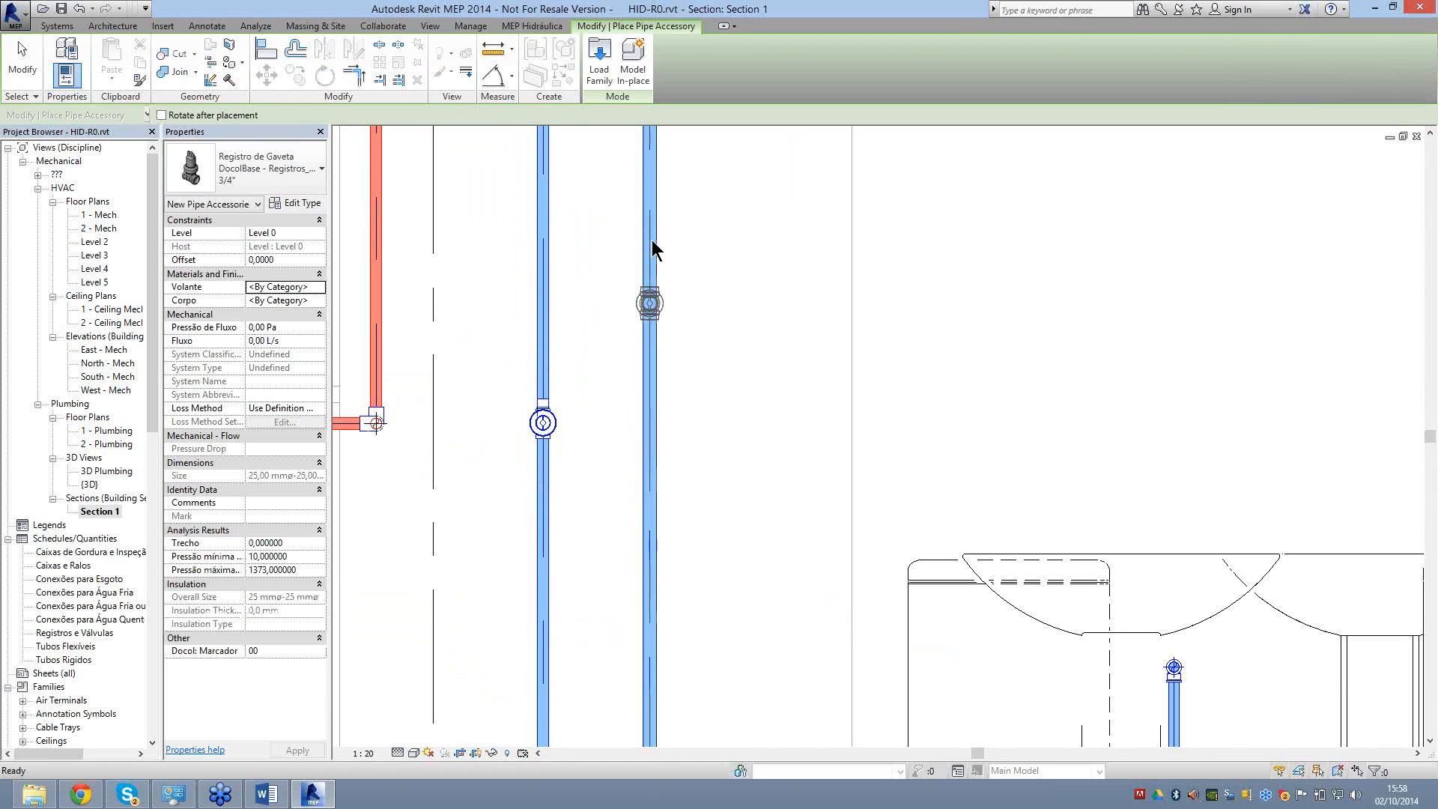
pyautogui.click(649, 302)
pyautogui.press('Escape')
# Rotate the new gate valve about its pipe axis in two quarter turns so its handwheel faces the viewer.
pyautogui.scroll(3, 685, 309)
pyautogui.click(629, 292)
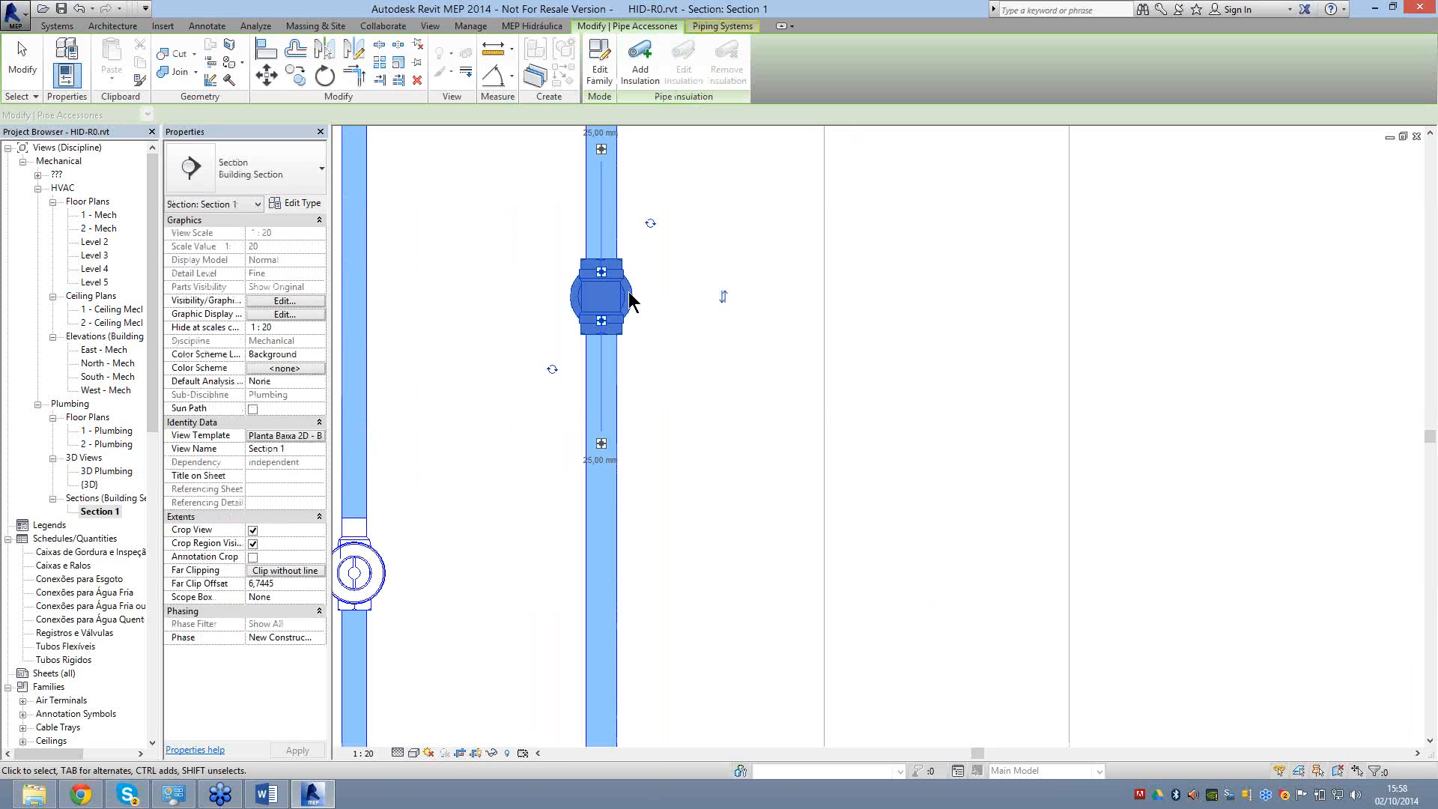
pyautogui.click(648, 224)
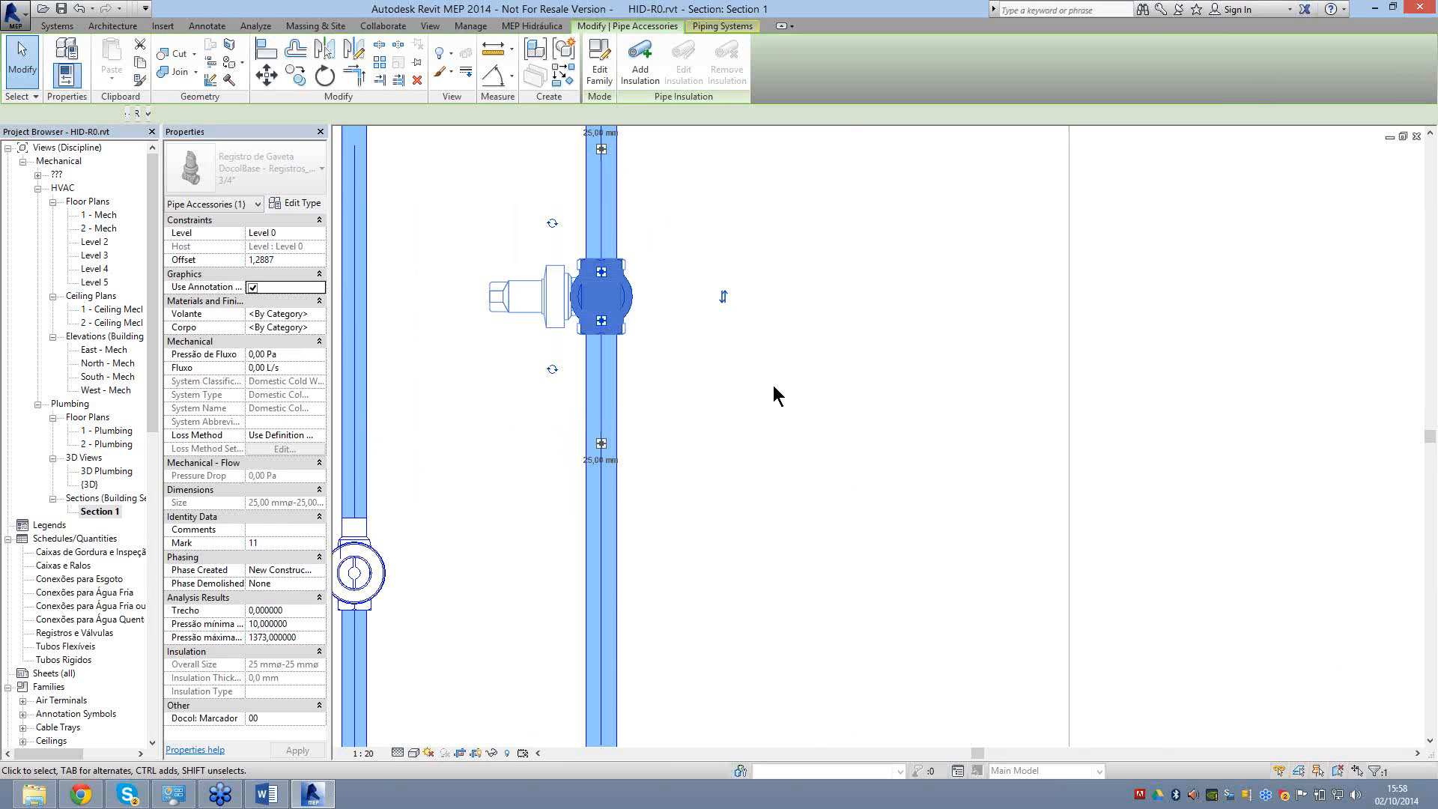
pyautogui.click(552, 223)
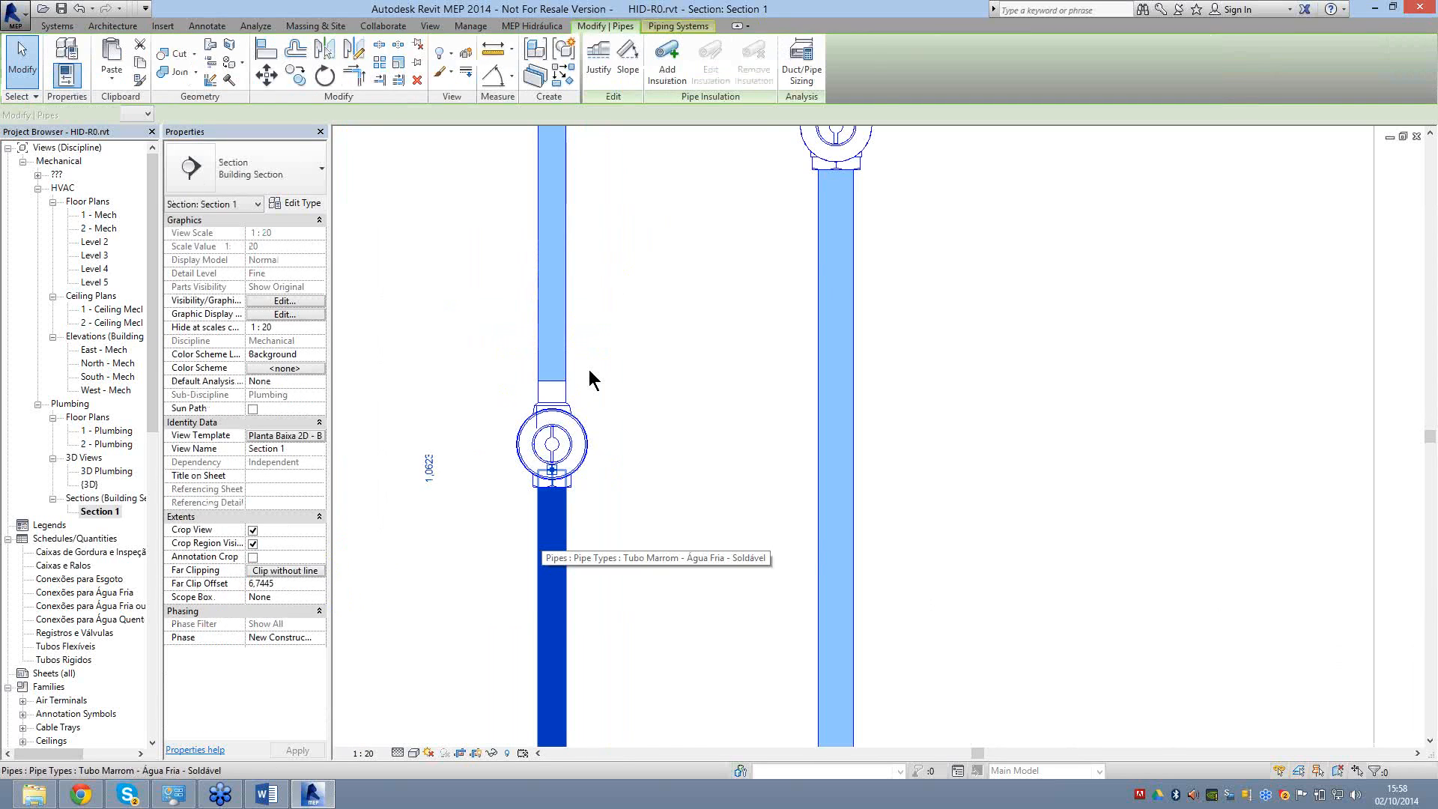
# Pull the 20 mm pipe ends below and above the shower's pressure valve away, leaving a gap on both sides.
pyautogui.click(569, 371)
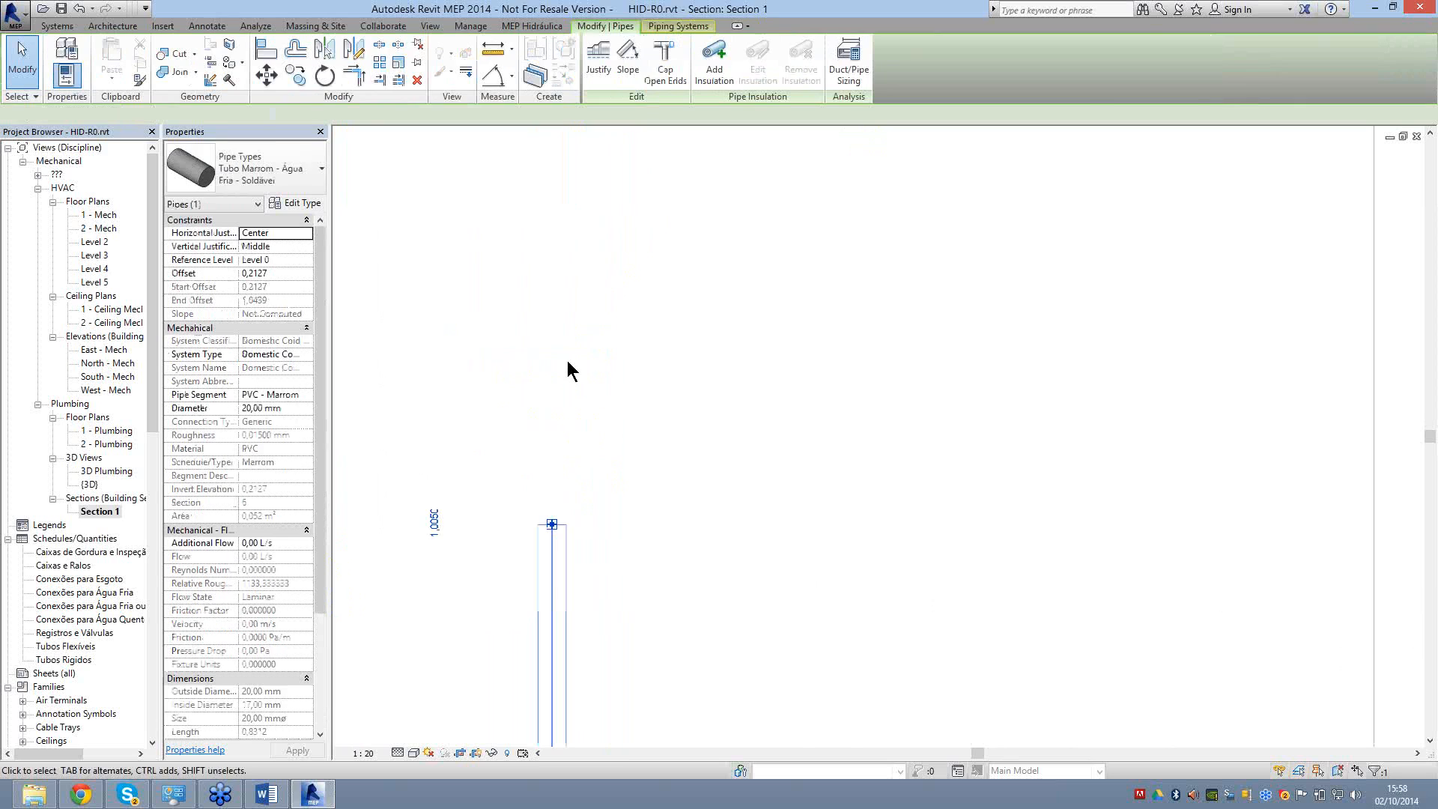
pyautogui.press('Escape')
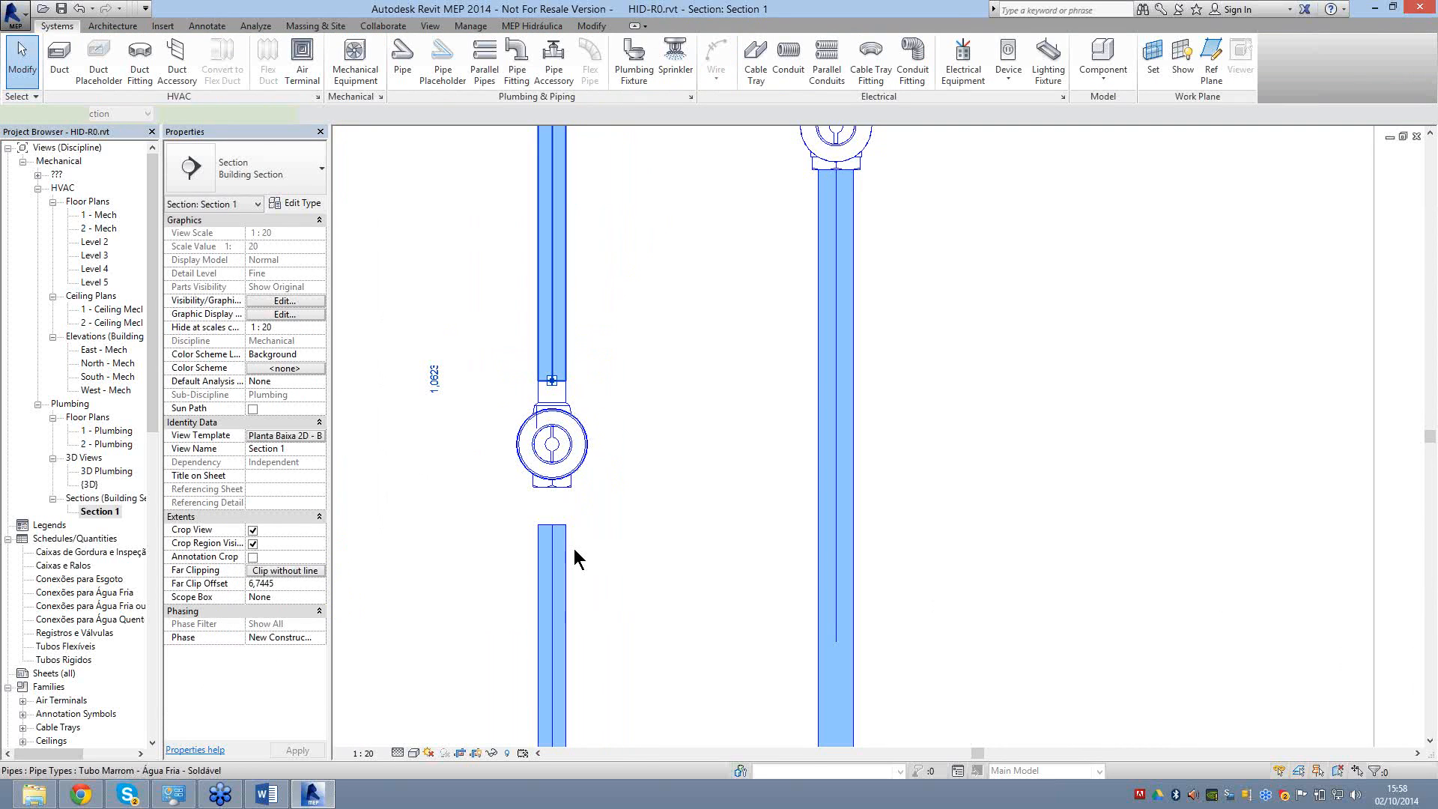
pyautogui.click(556, 643)
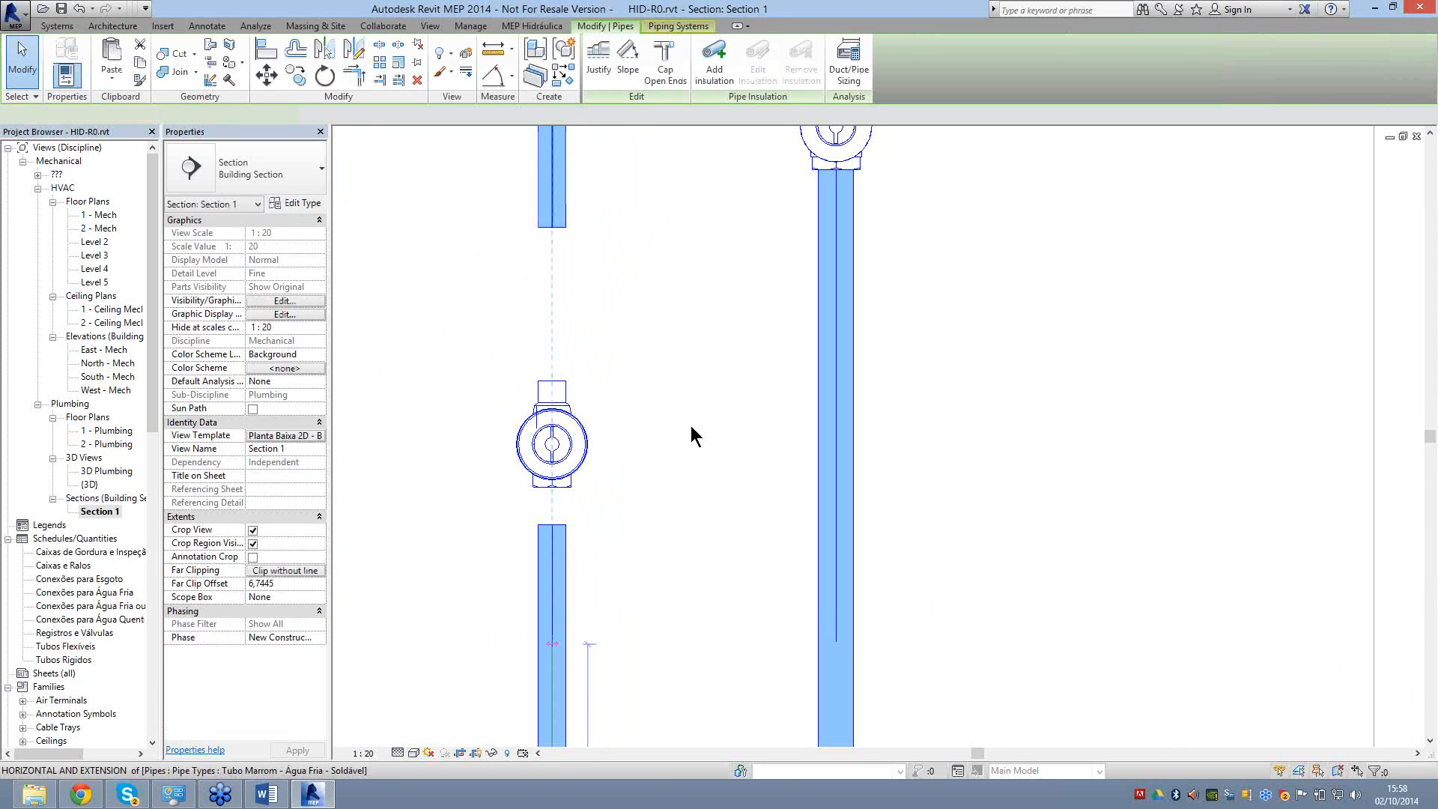
pyautogui.scroll(-3, 690, 425)
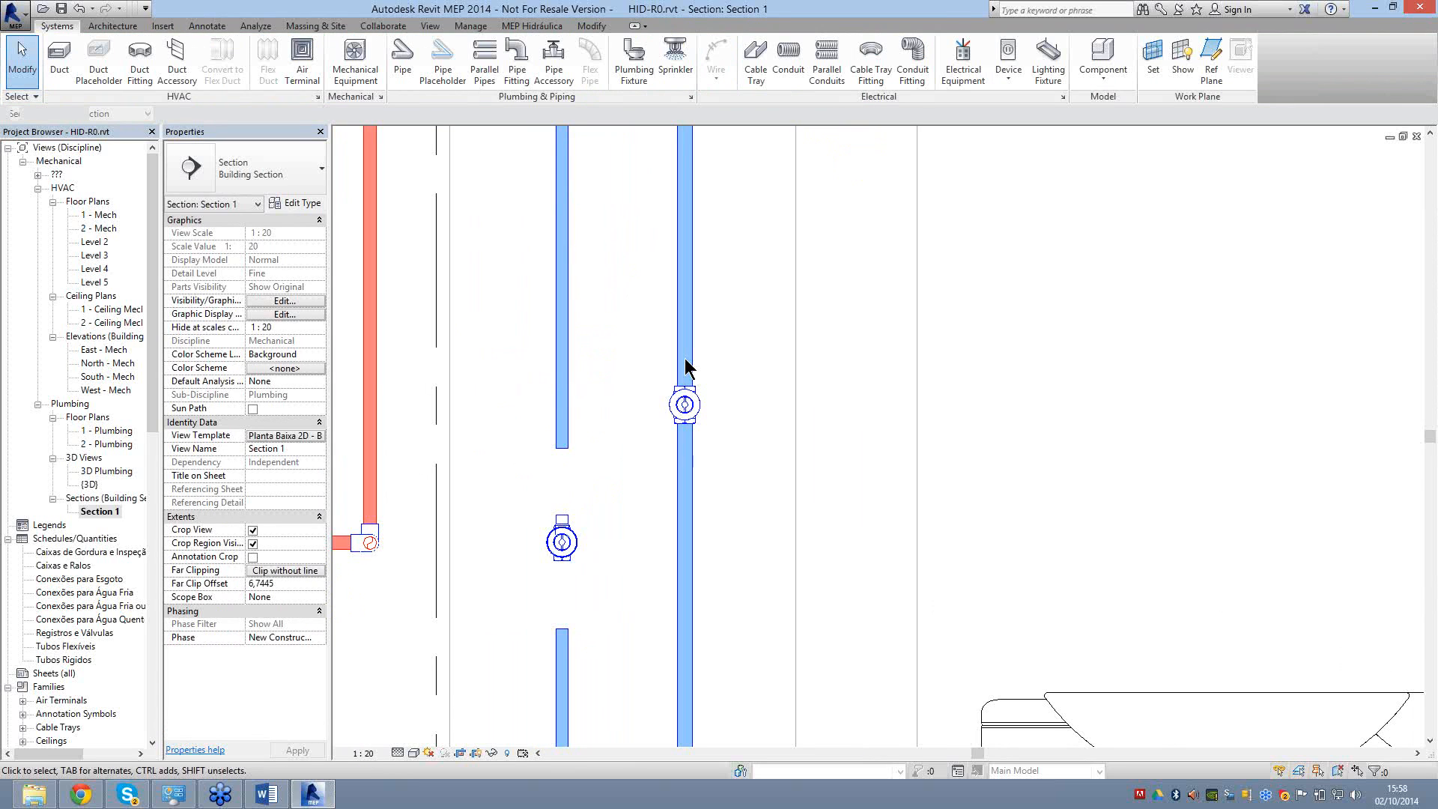
# Pull the 25 mm pipe ends away from the gate valve, the lower to about 1.06 m and the upper to about 1.61 m.
pyautogui.click(685, 367)
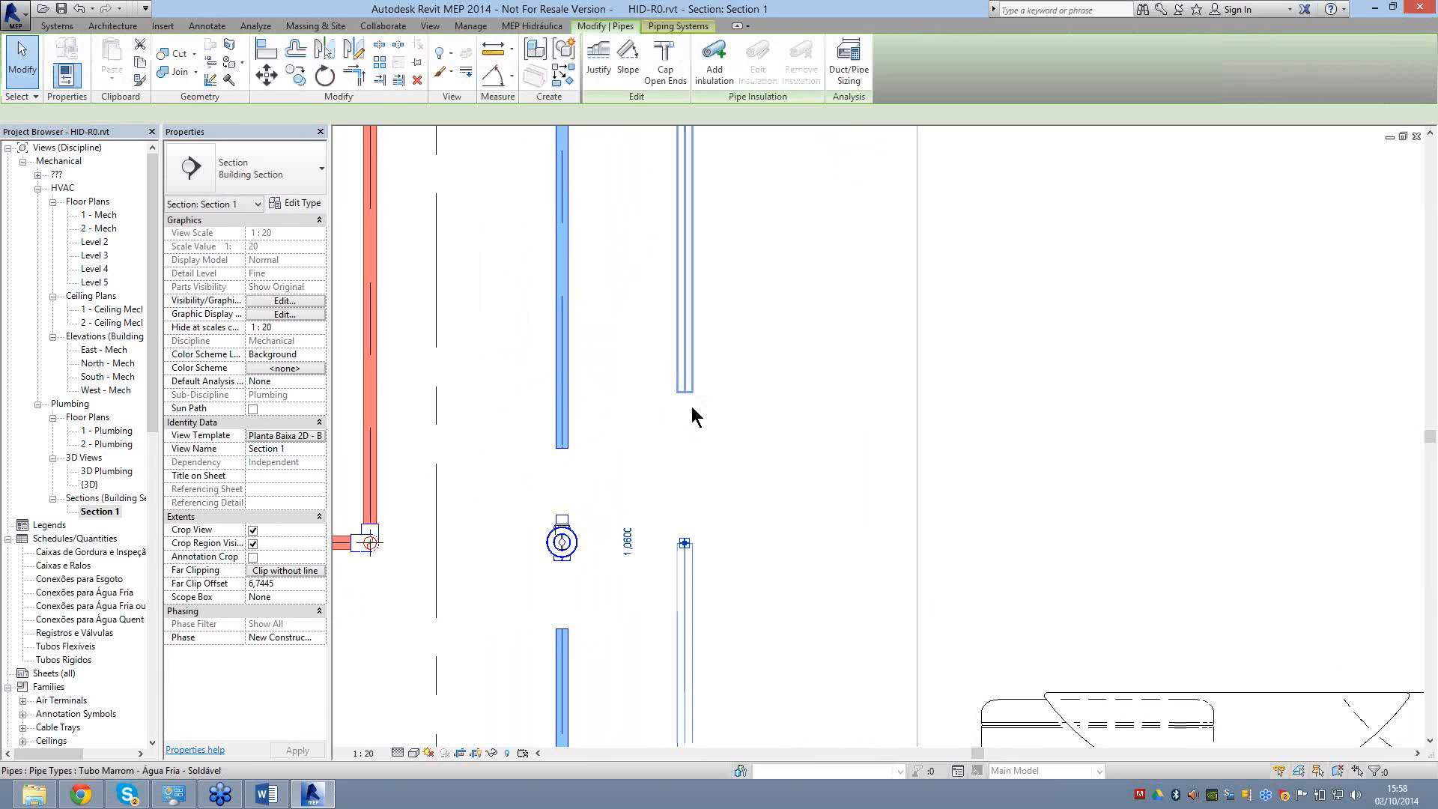
pyautogui.click(690, 408)
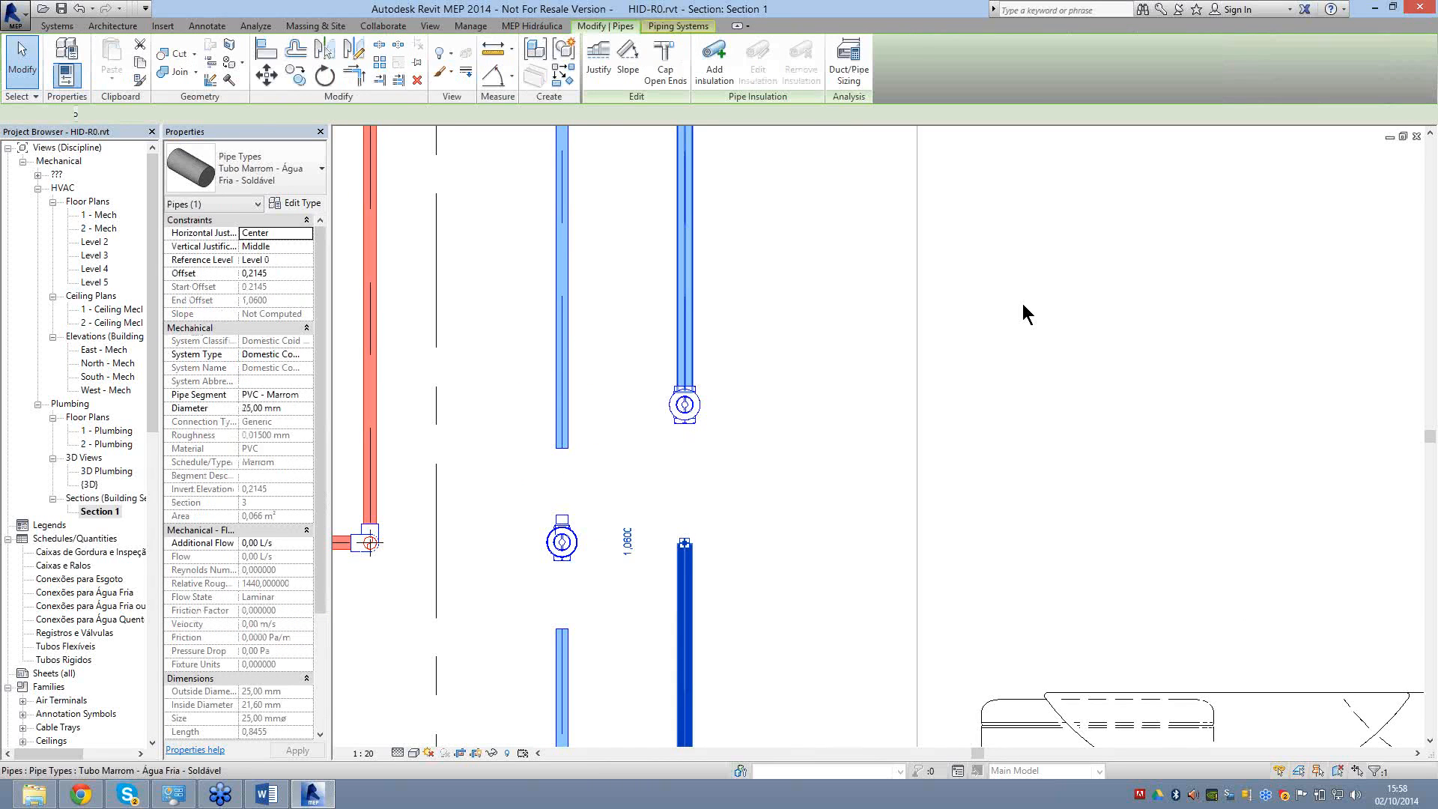
pyautogui.hotkey('ctrl', 'z')
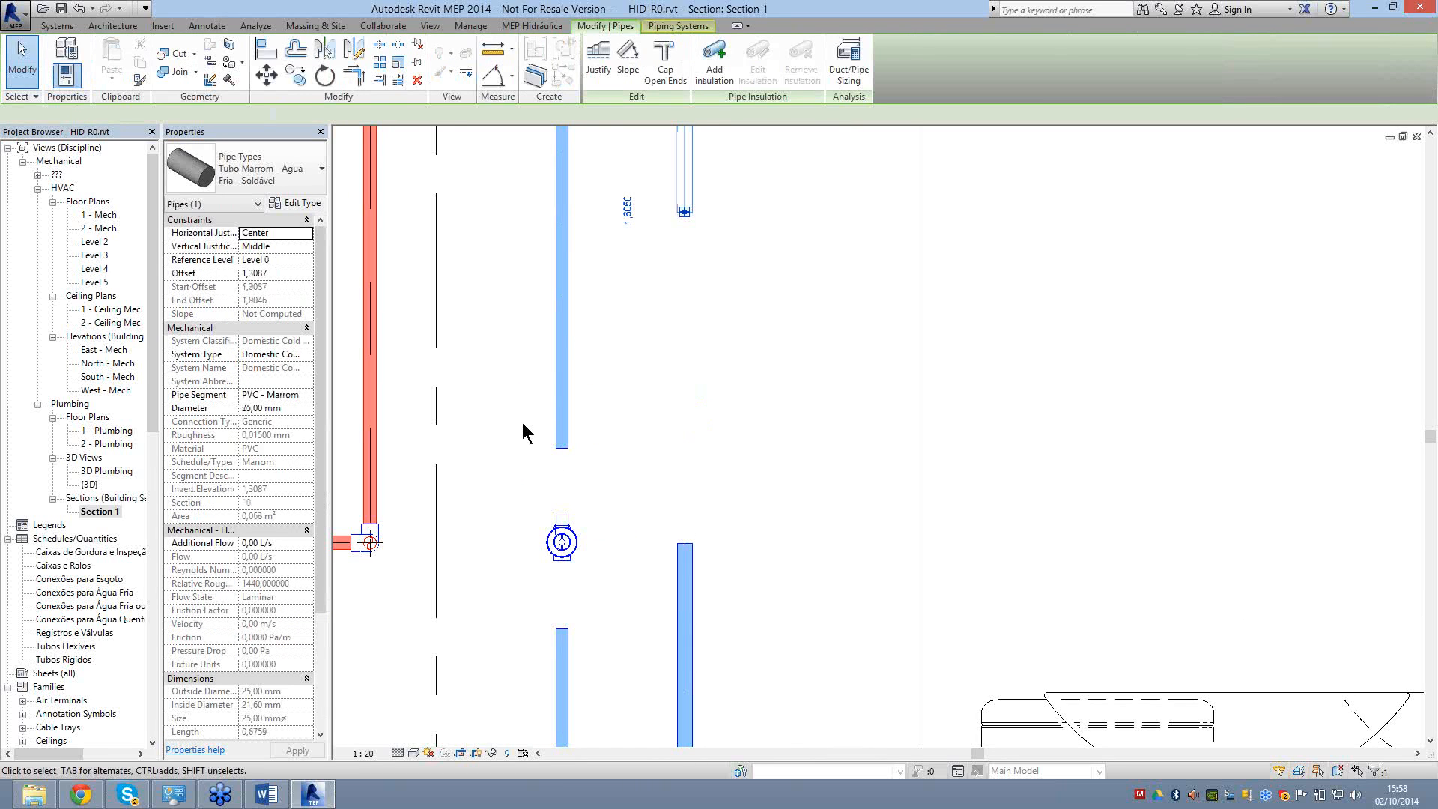
pyautogui.press('Escape')
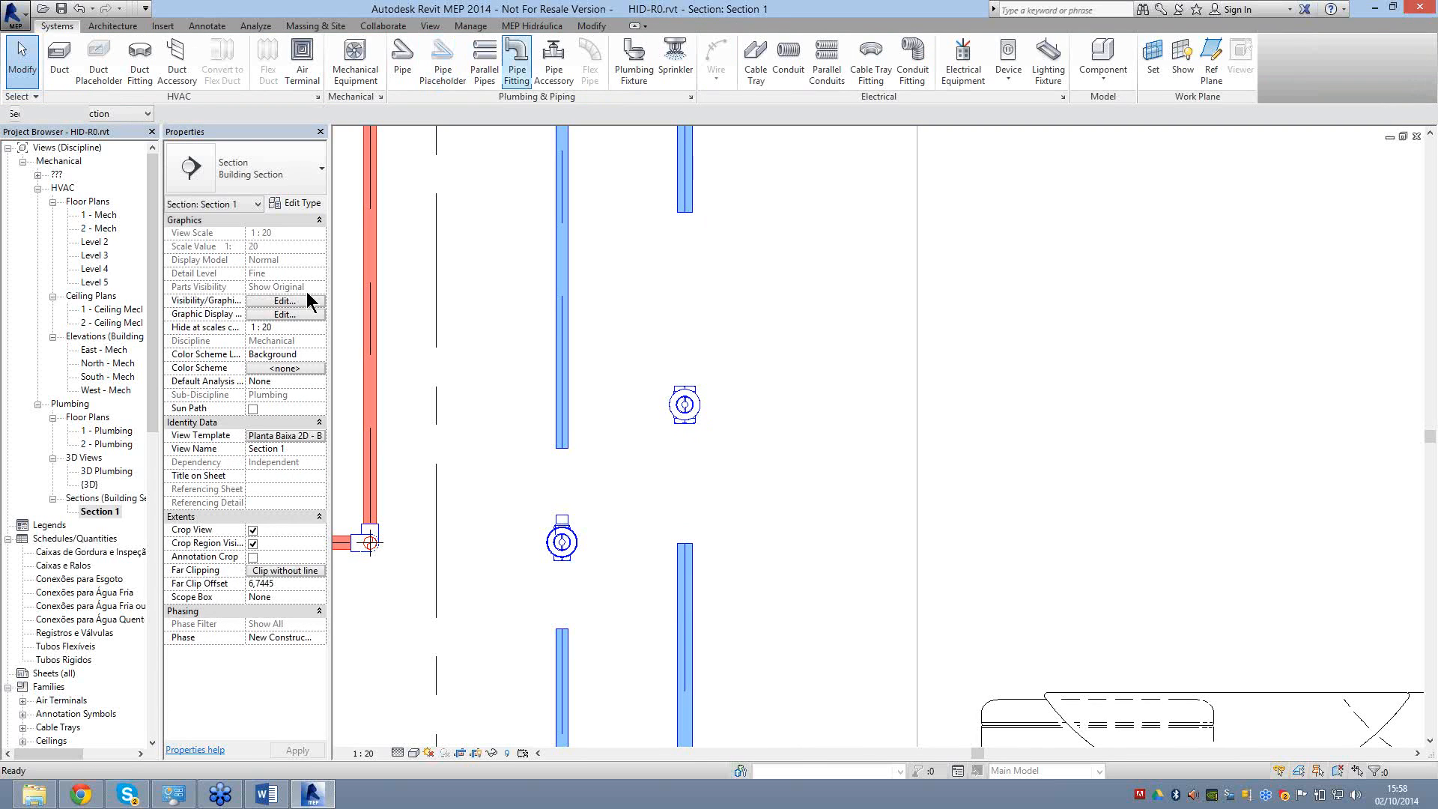
# Place Adaptador Curto com Bolsa e Rosca pipe fittings on both ends of the gate valve.
pyautogui.press('p')
pyautogui.press('f')
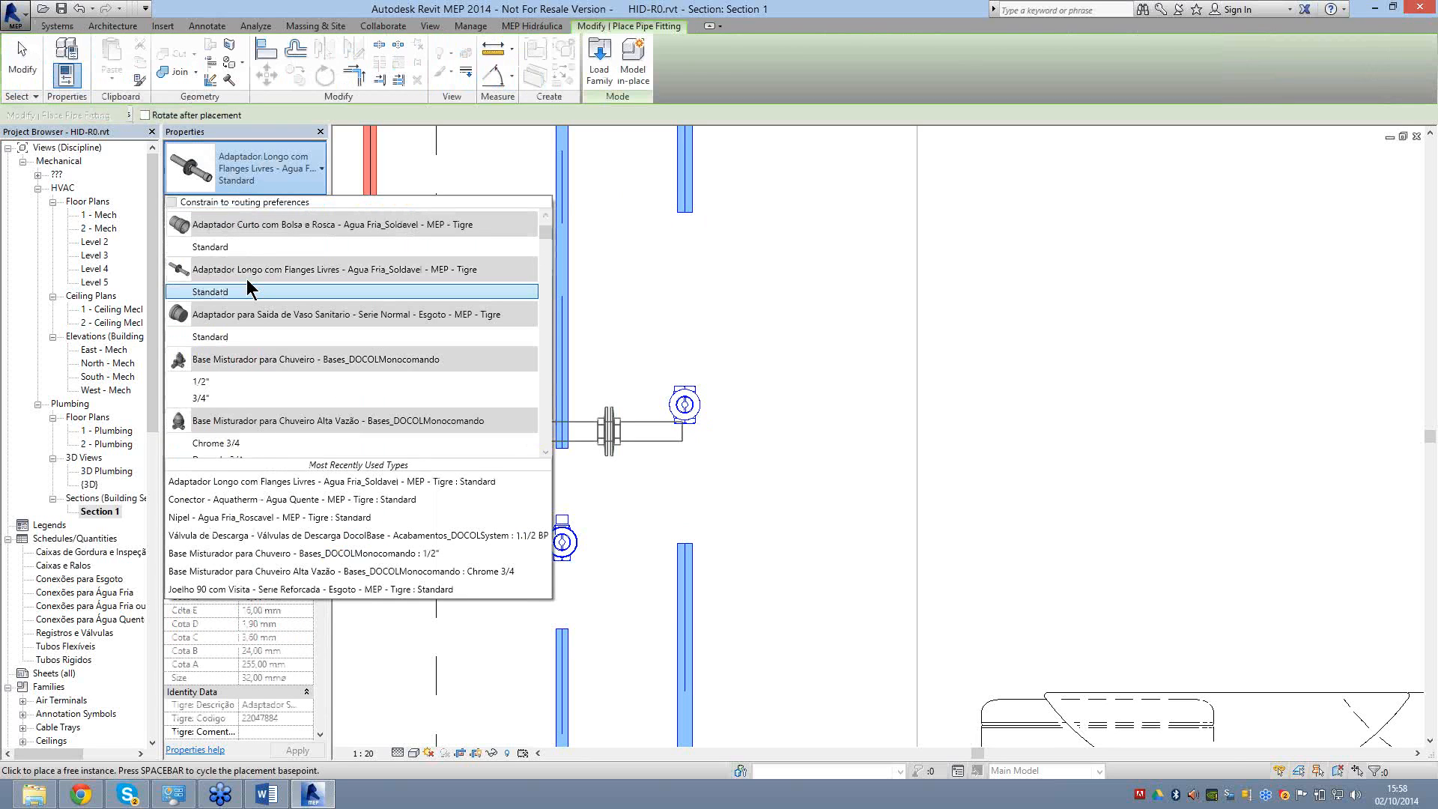
pyautogui.click(247, 285)
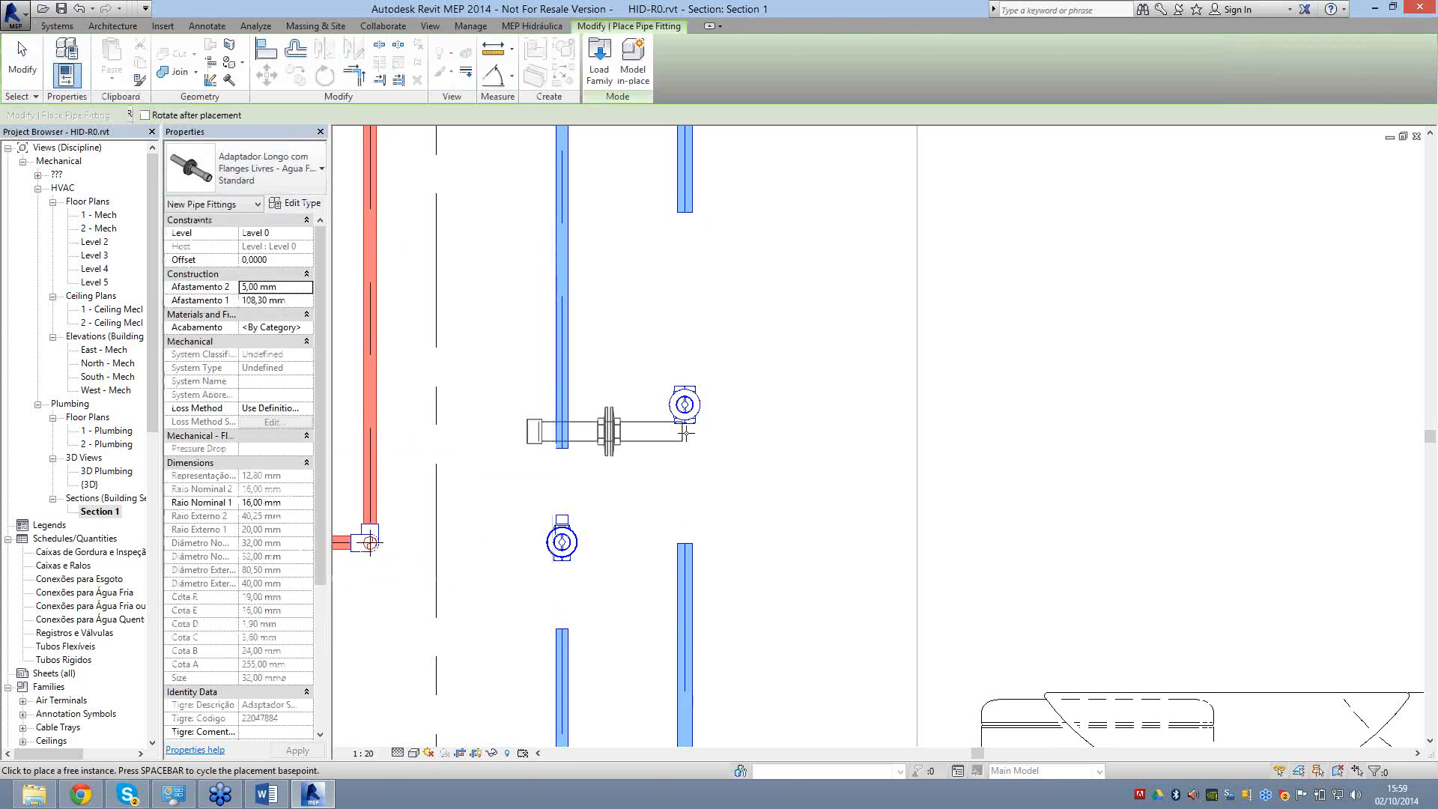
pyautogui.click(684, 448)
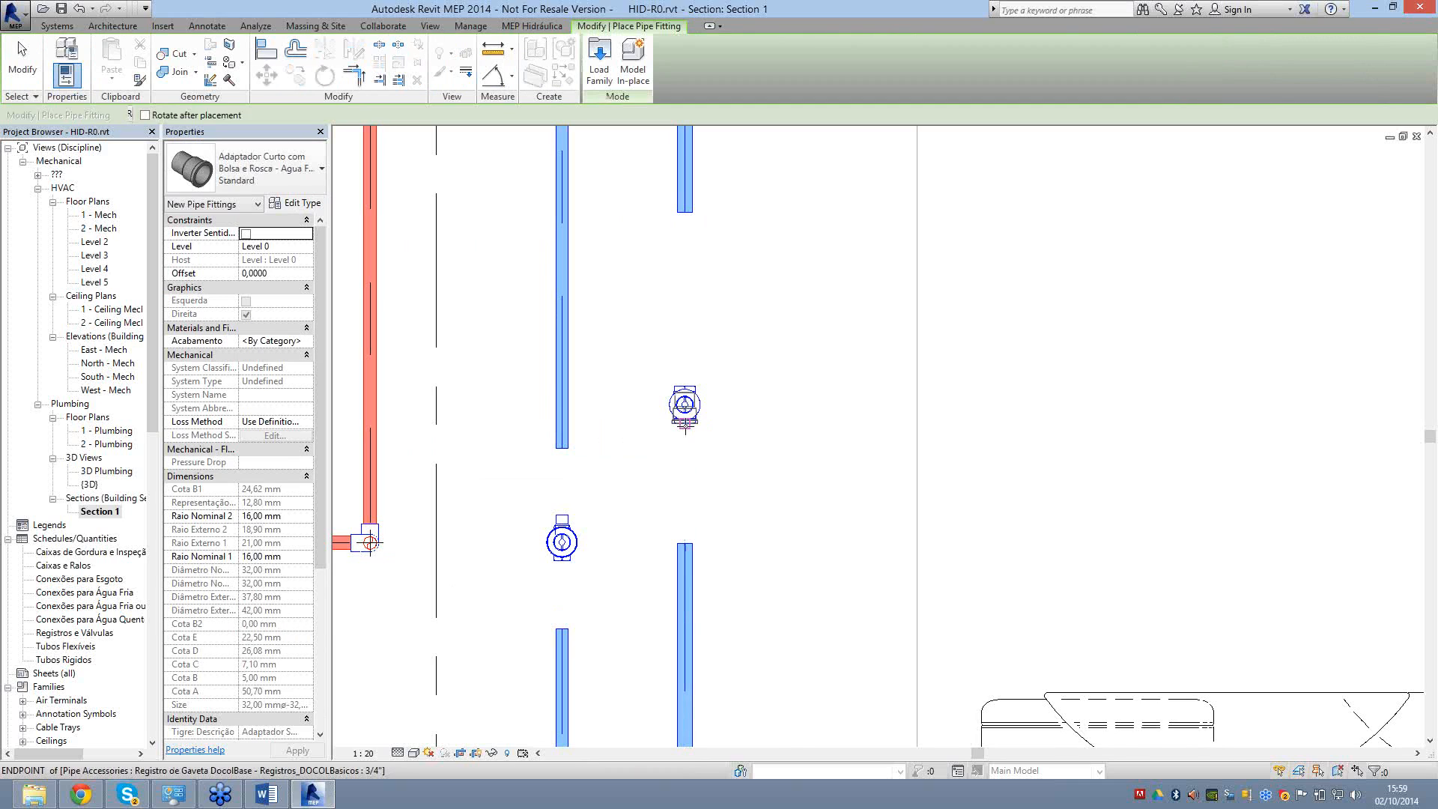
pyautogui.click(684, 425)
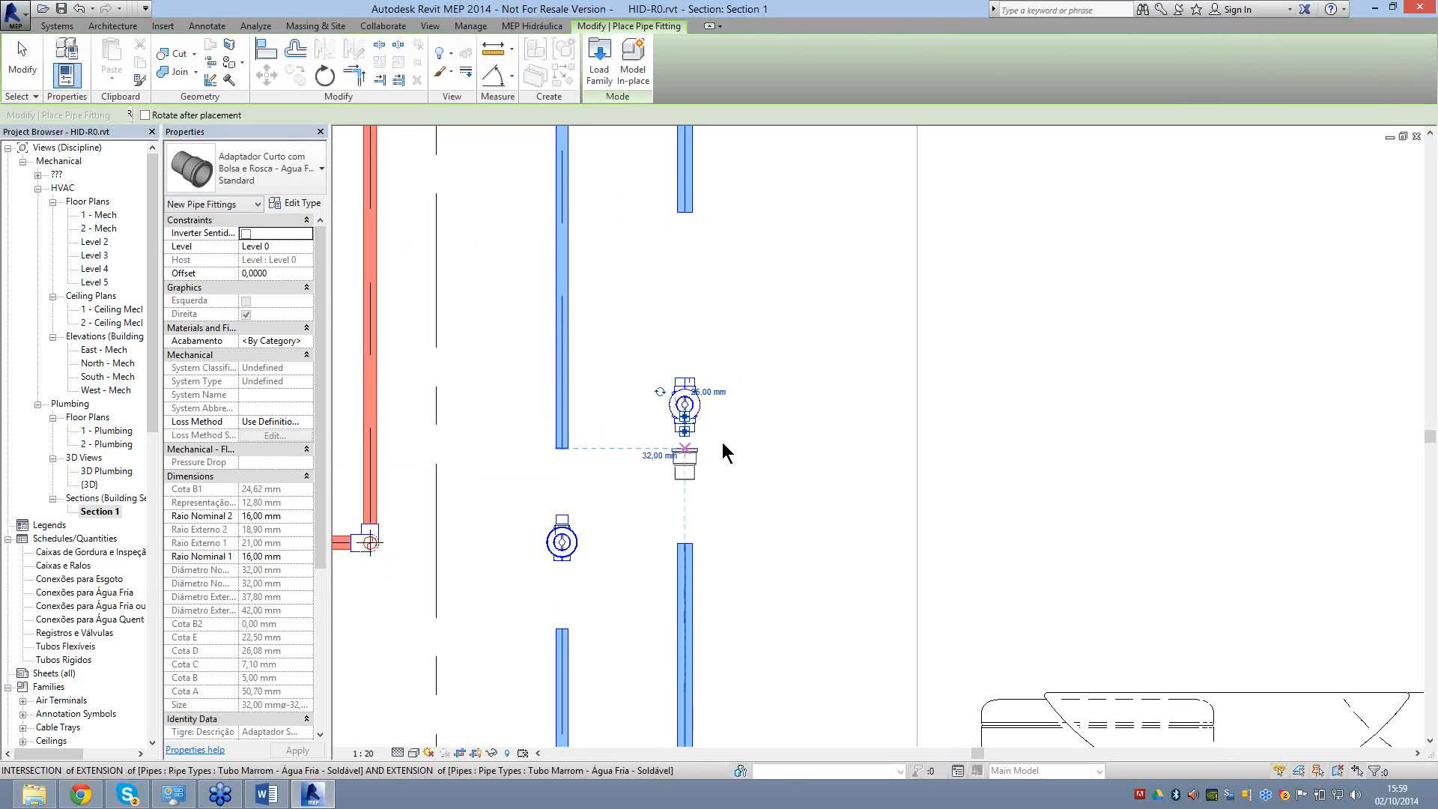
# Set the free end of the gate valve's lower adapter to 25 mm and reverse the adapter's direction with Inverter Sentido.
pyautogui.scroll(3, 678, 448)
pyautogui.press('Escape')
pyautogui.click(693, 399)
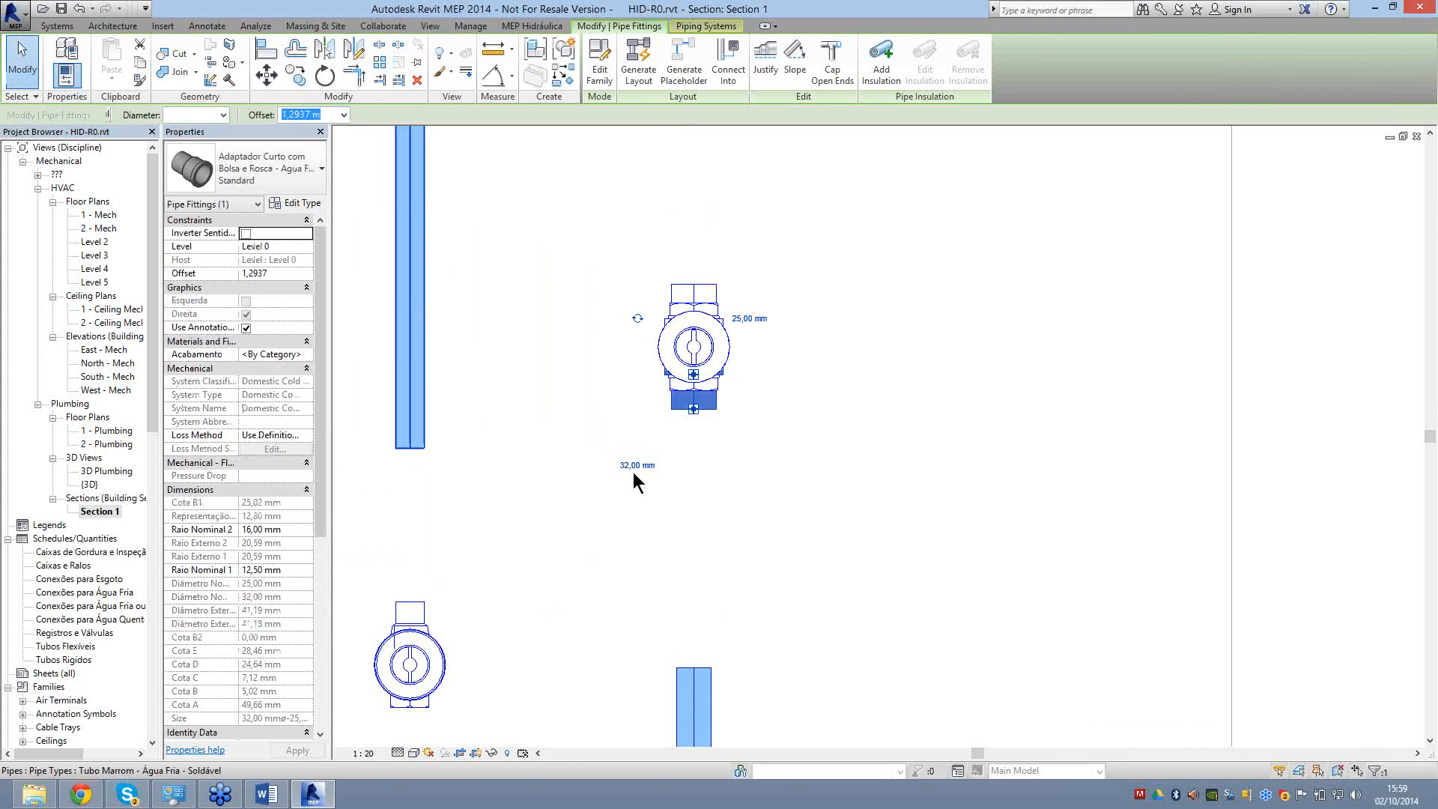
pyautogui.click(636, 467)
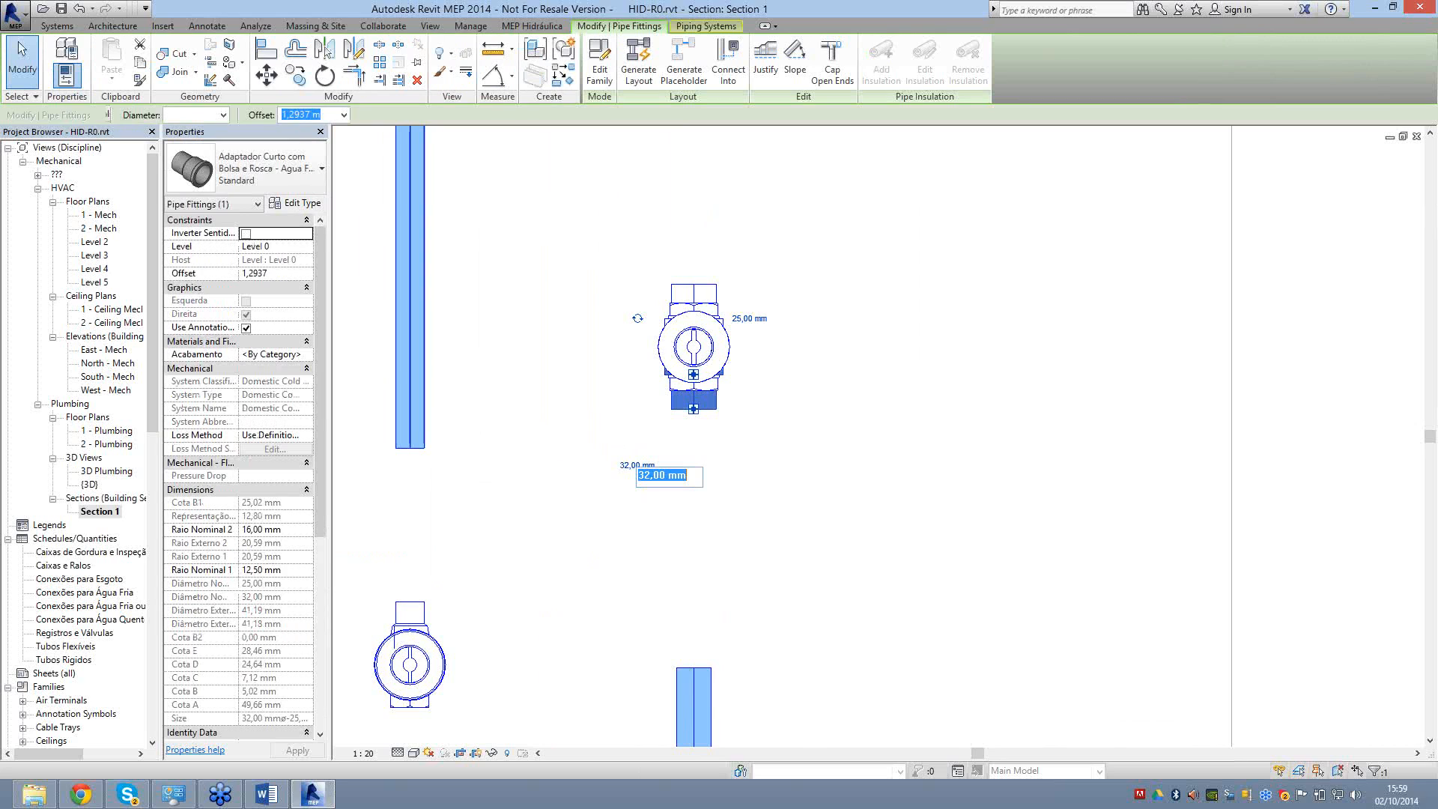
pyautogui.write('25')
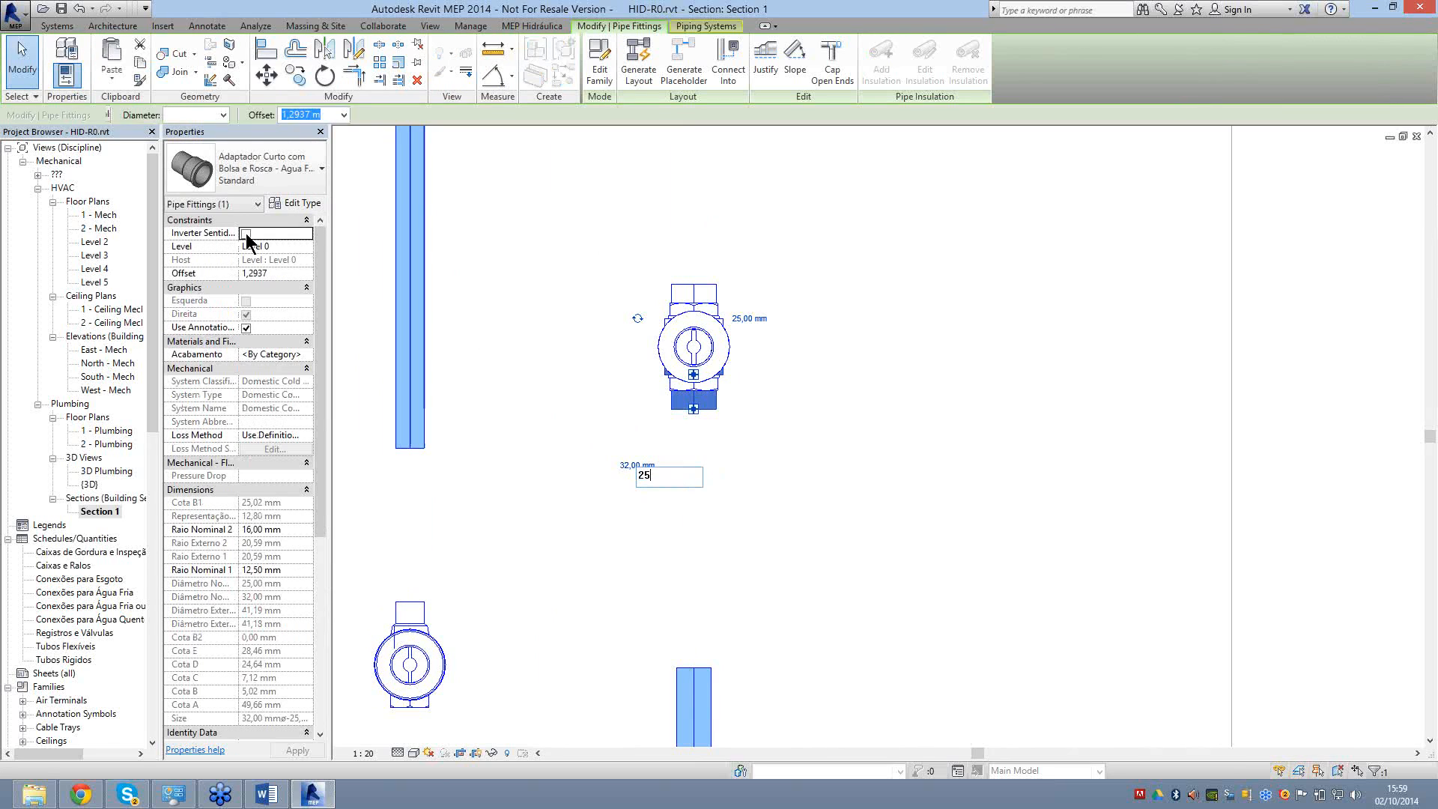
pyautogui.click(246, 234)
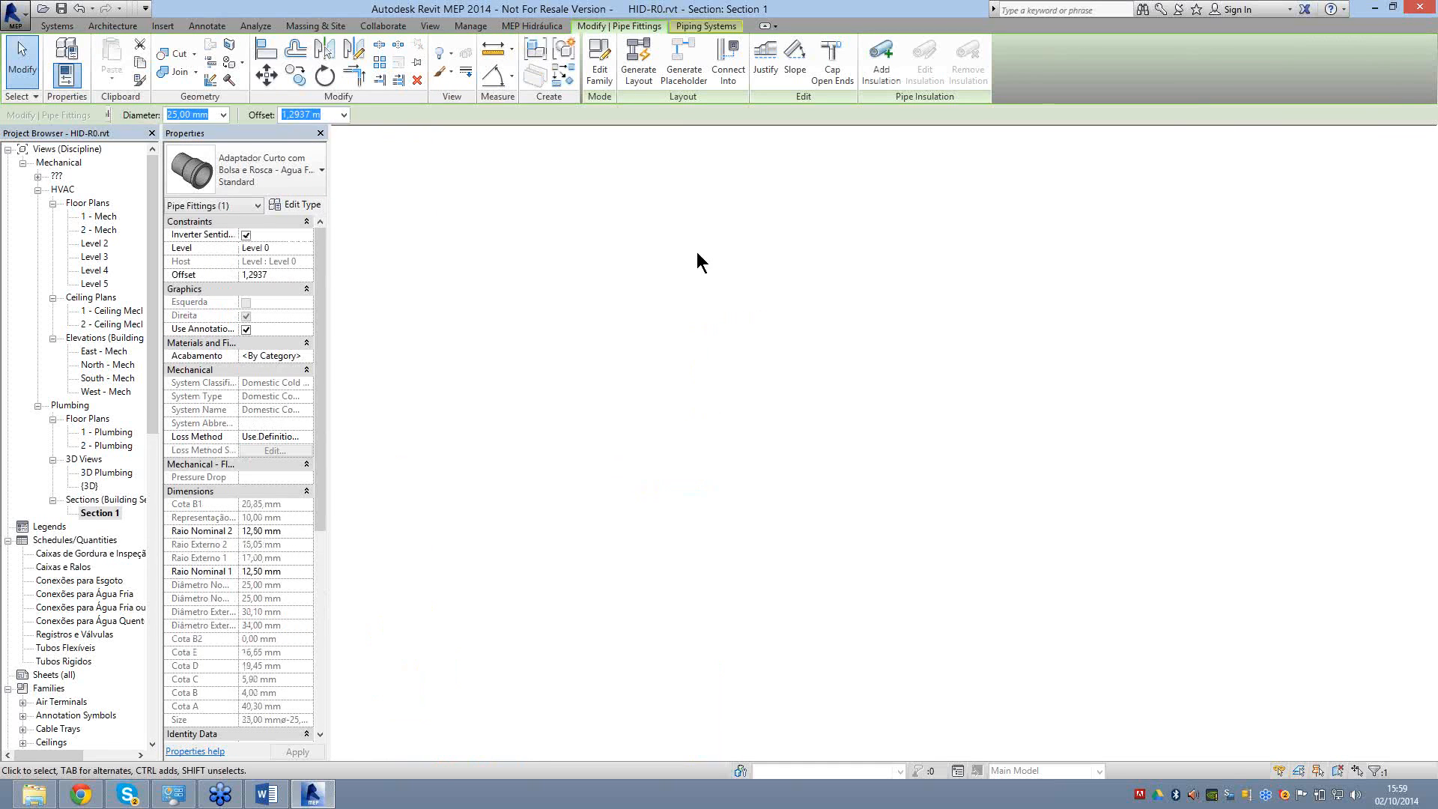
# Set the free end of the gate valve's upper adapter to 25 mm and reverse its direction with Inverter Sentido.
pyautogui.click(697, 253)
pyautogui.click(753, 195)
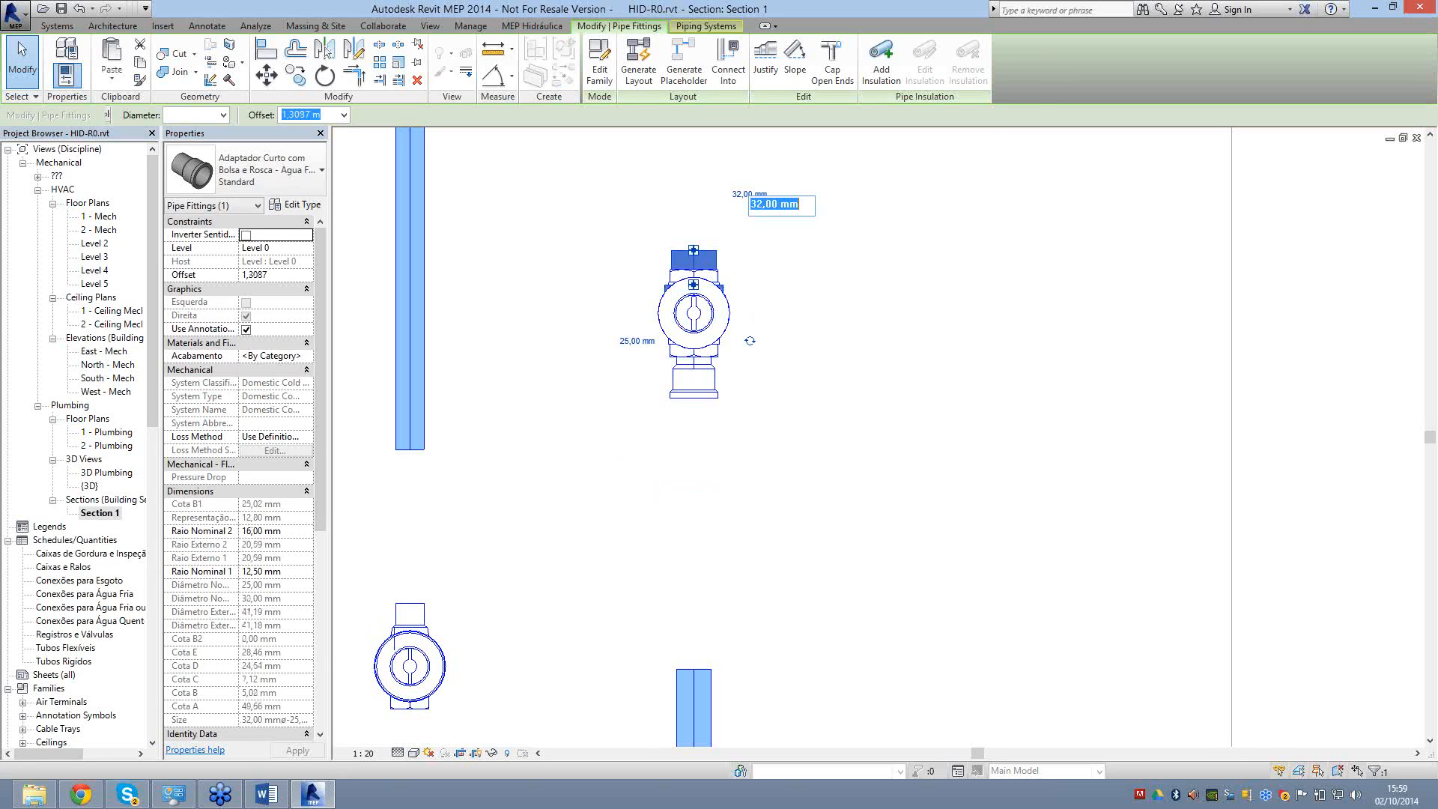
pyautogui.write('25')
pyautogui.press('Return')
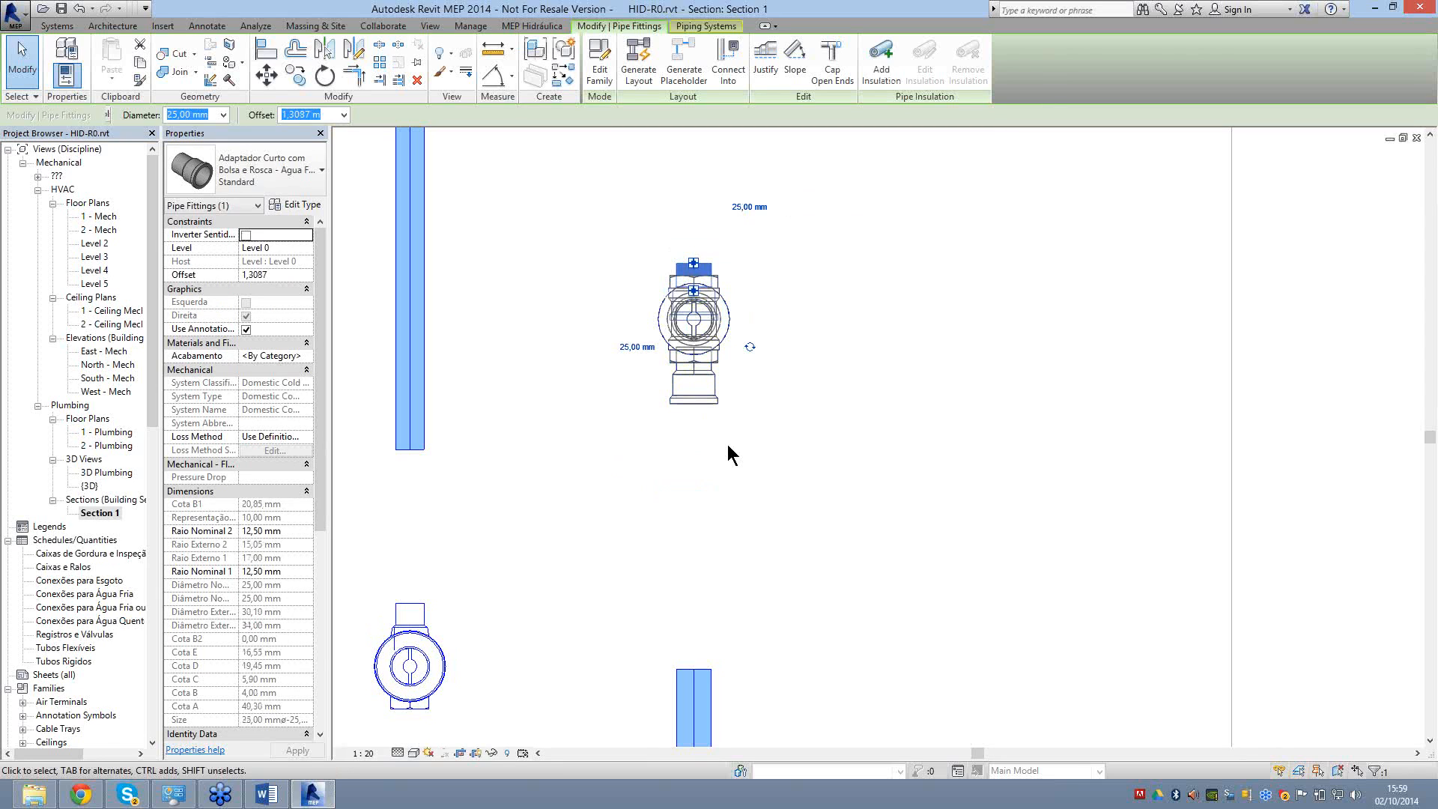
pyautogui.hotkey('ctrl', 'z')
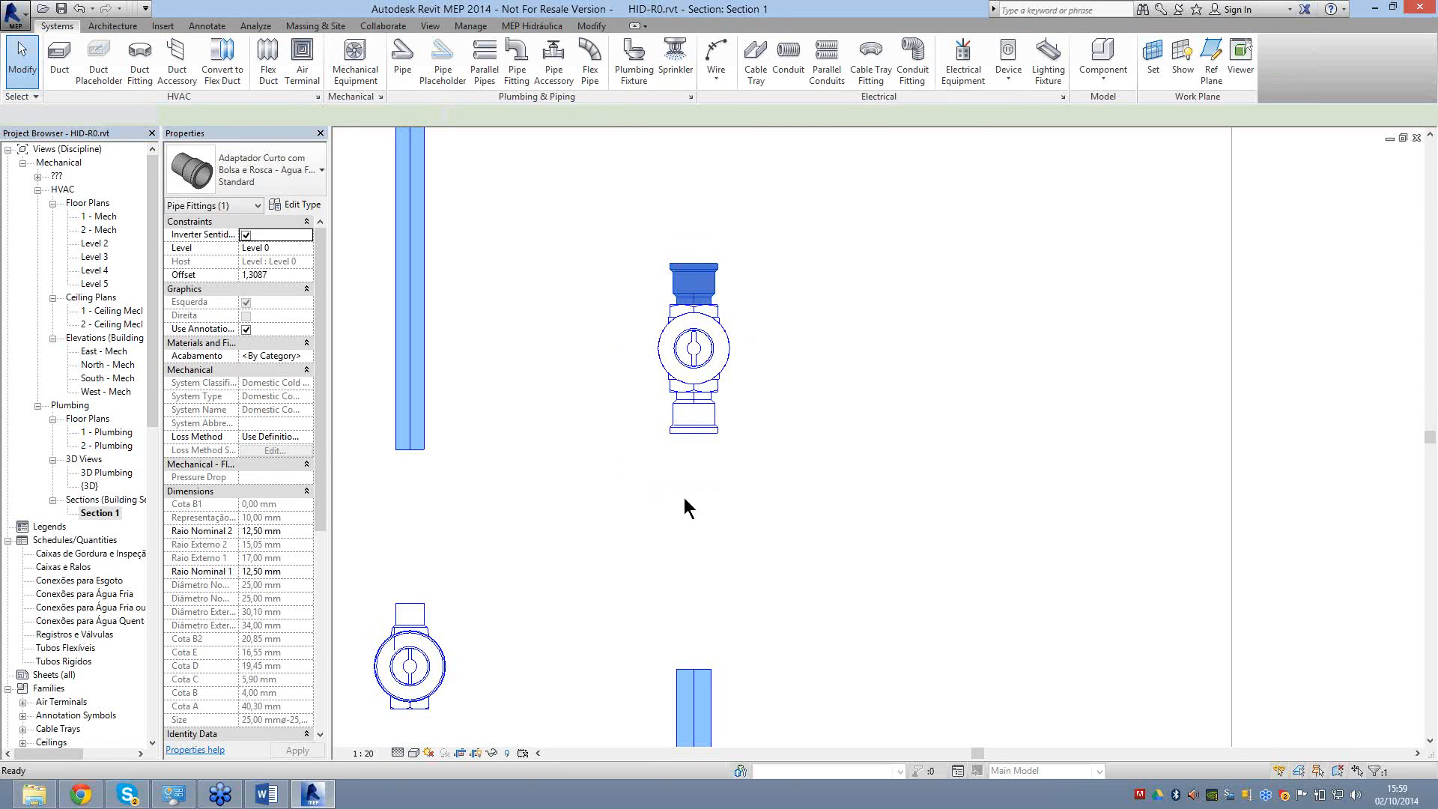
# Set the gate valve's offset to 1,8 so it moves up the riser with its adapters.
pyautogui.scroll(-2, 717, 460)
pyautogui.click(701, 386)
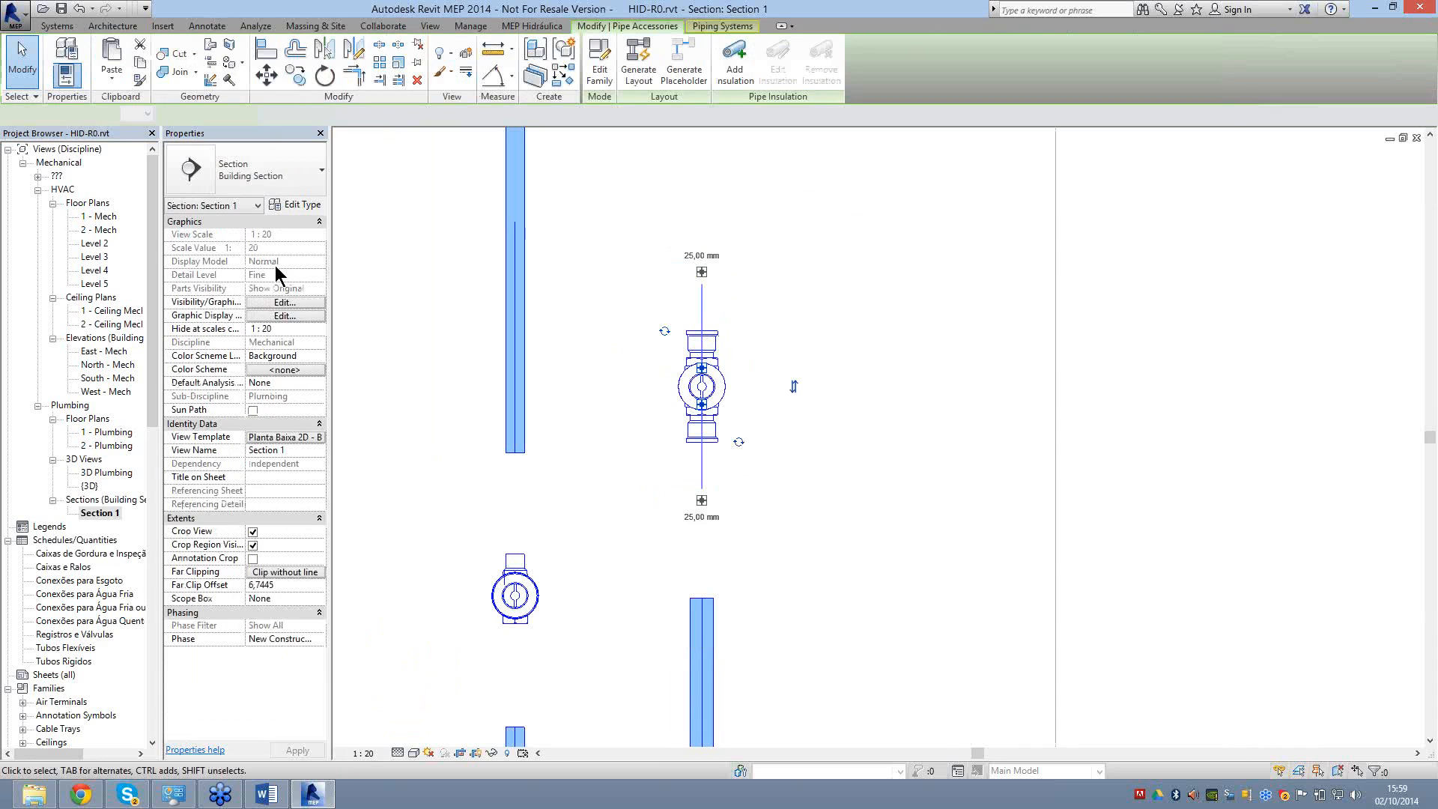
pyautogui.click(277, 259)
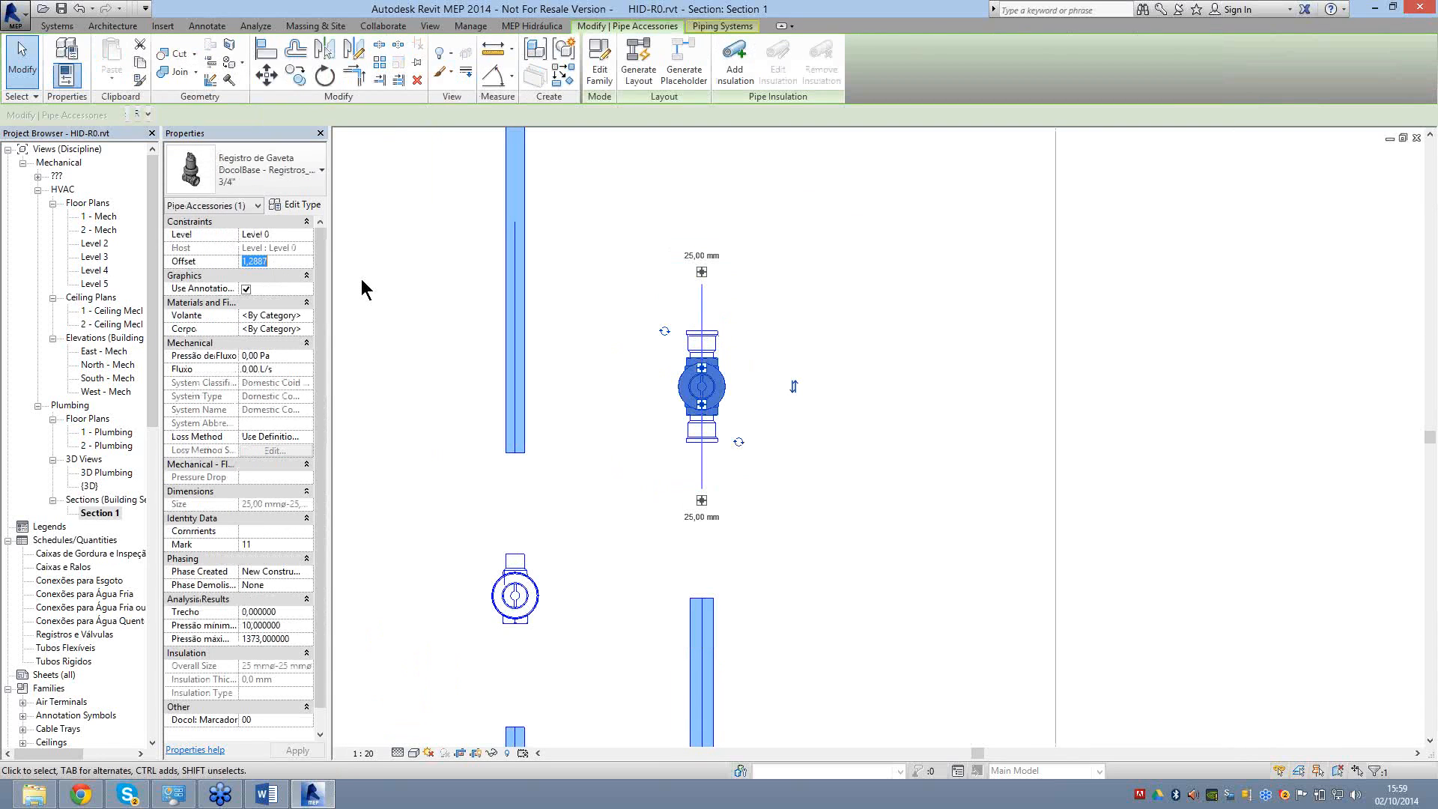
pyautogui.click(273, 262)
pyautogui.write('1,8')
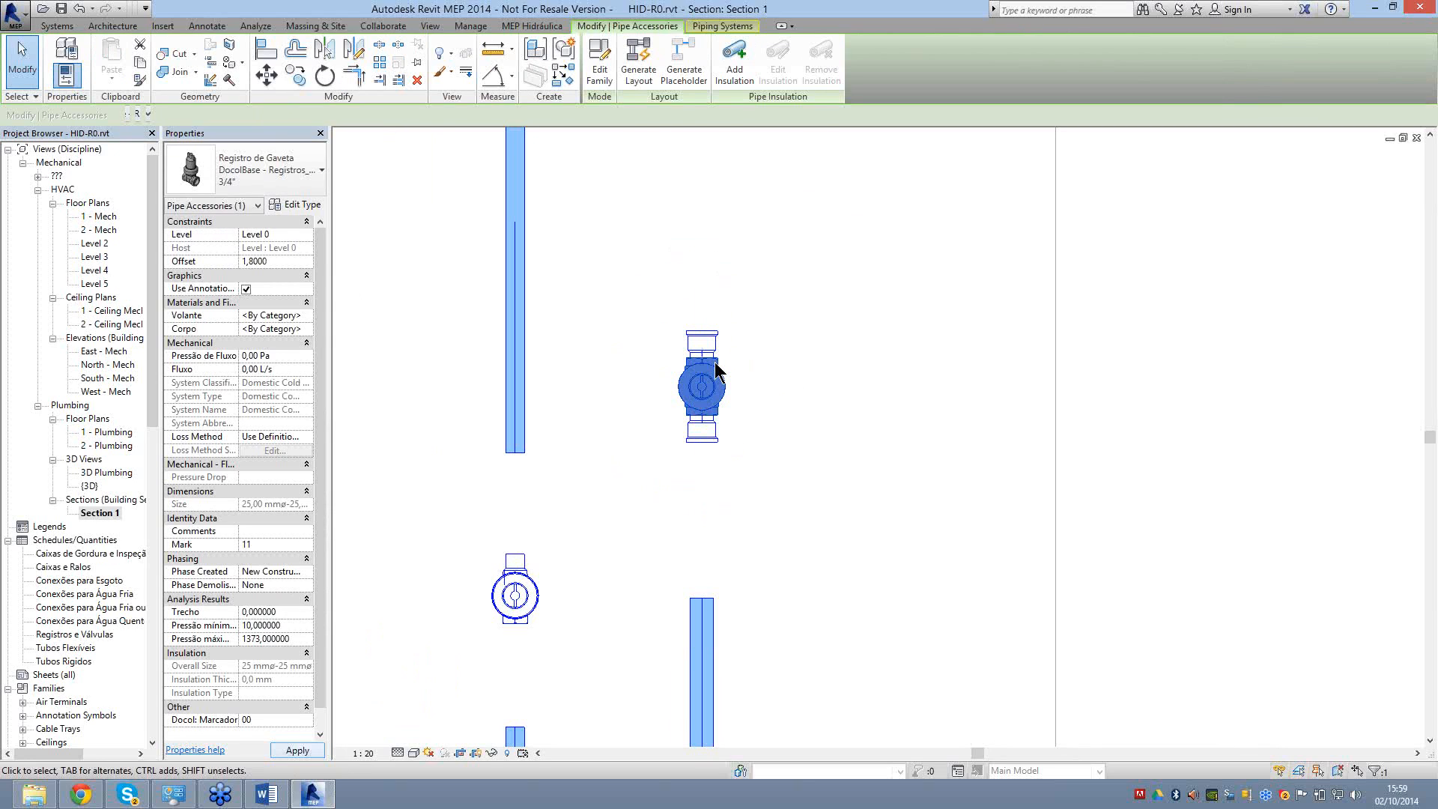
# Delete the two short 25 mm pipe pieces directly above and below the raised gate valve.
pyautogui.press('Escape')
pyautogui.scroll(-2, 716, 389)
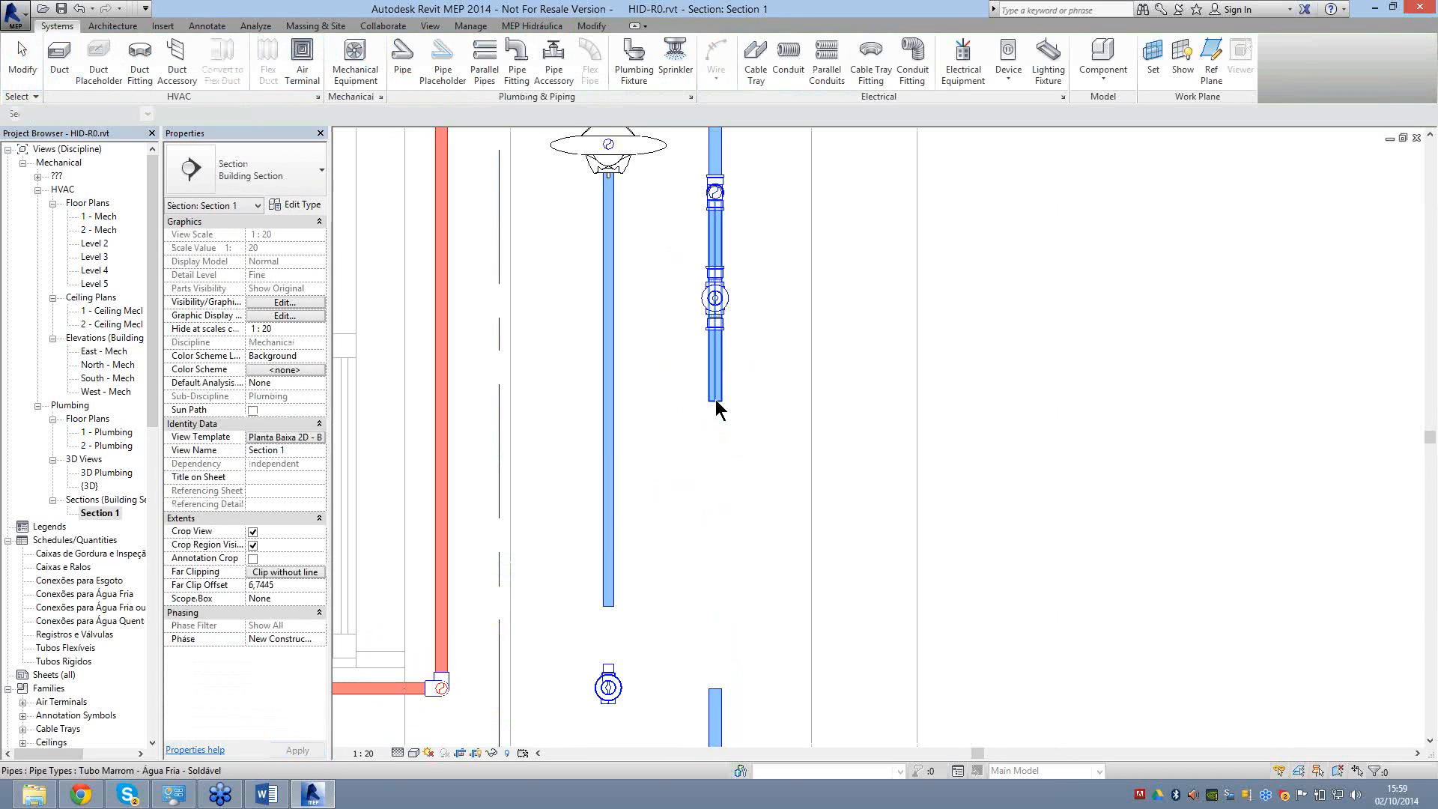
pyautogui.click(717, 406)
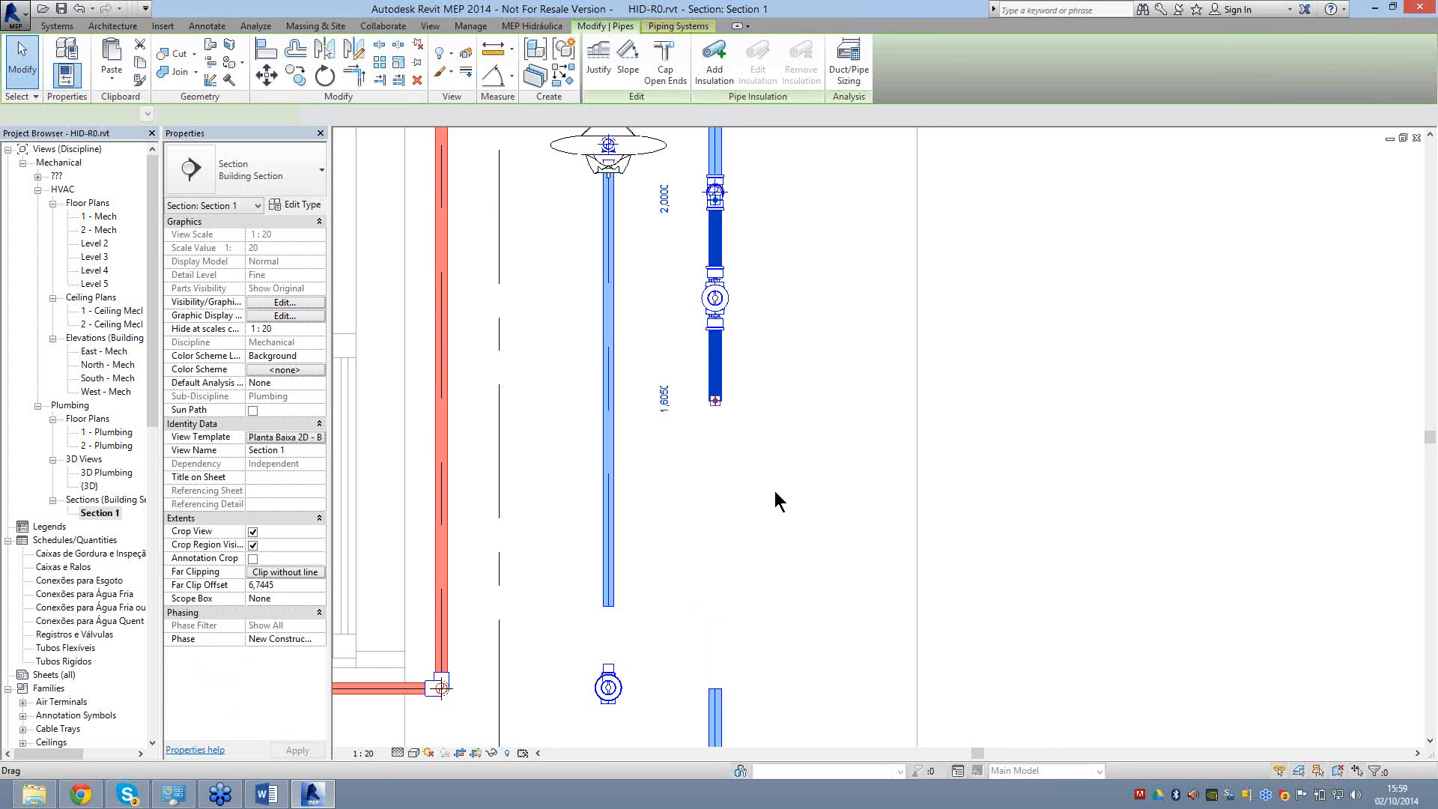
pyautogui.moveTo(775, 491); pyautogui.dragTo(738, 336)
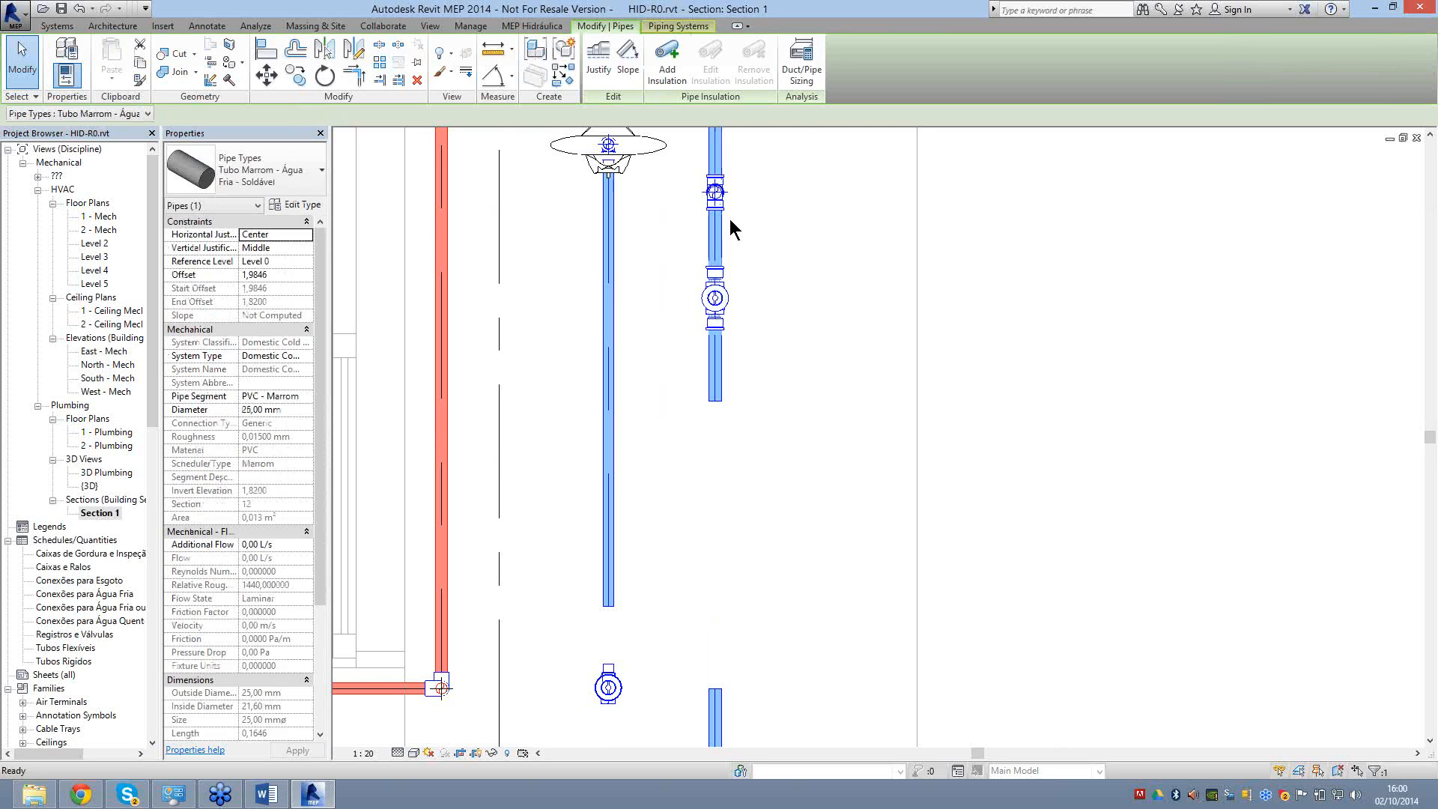
pyautogui.press('Delete')
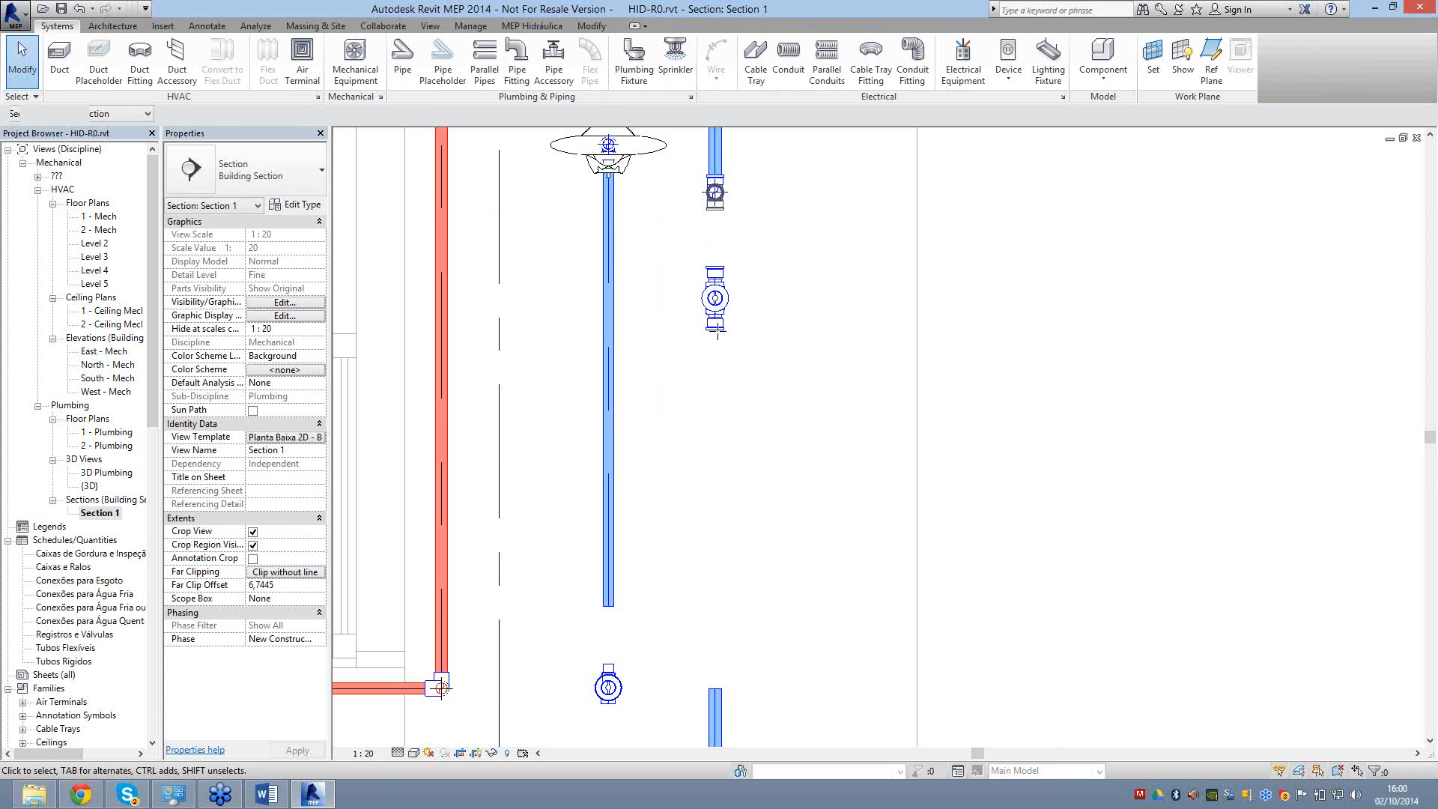
# Try to extend the lower 25 mm riser pipe up to the gate valve, and undo the extension.
pyautogui.hotkey('ctrl', 'z')
pyautogui.hotkey('ctrl', 'z')
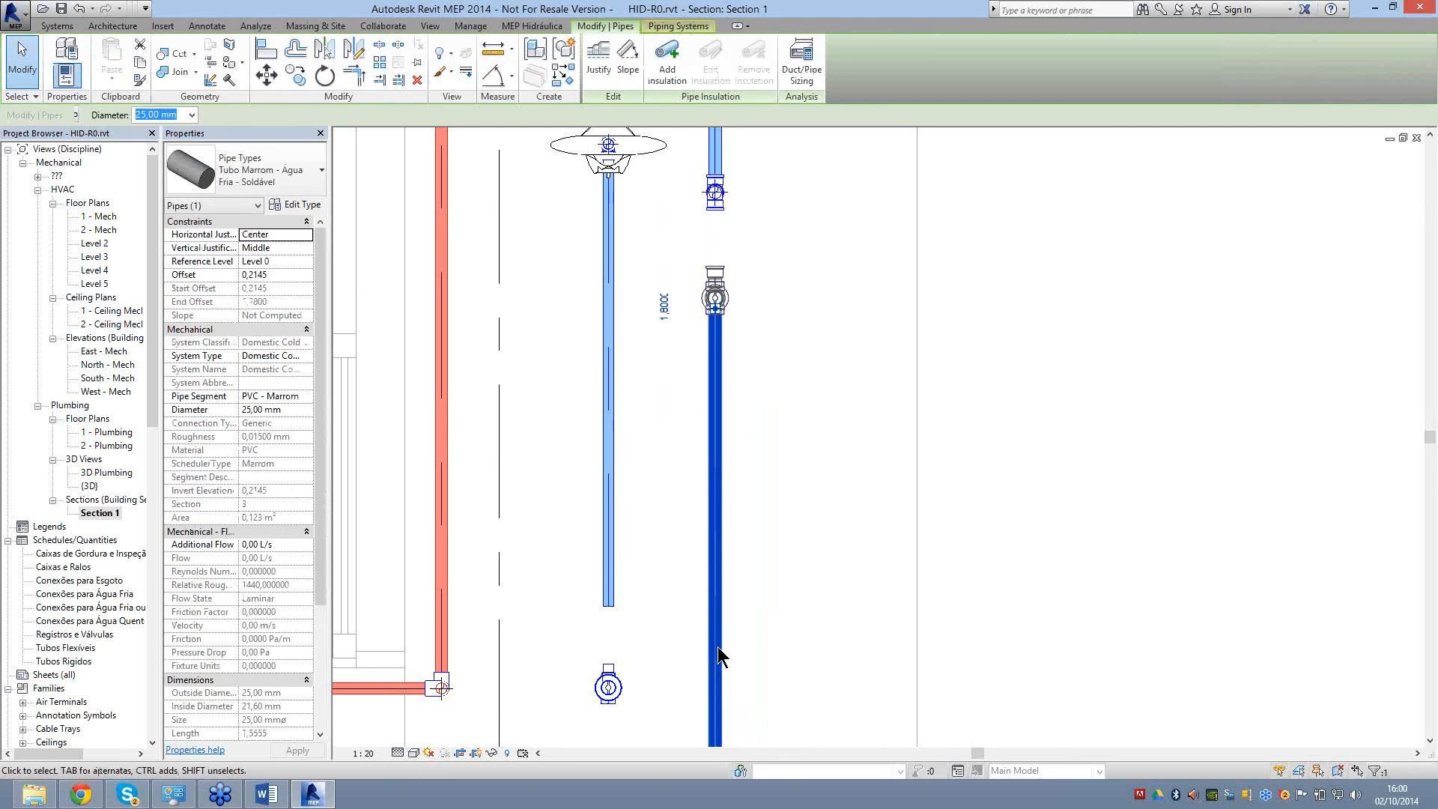
pyautogui.hotkey('ctrl', 'z')
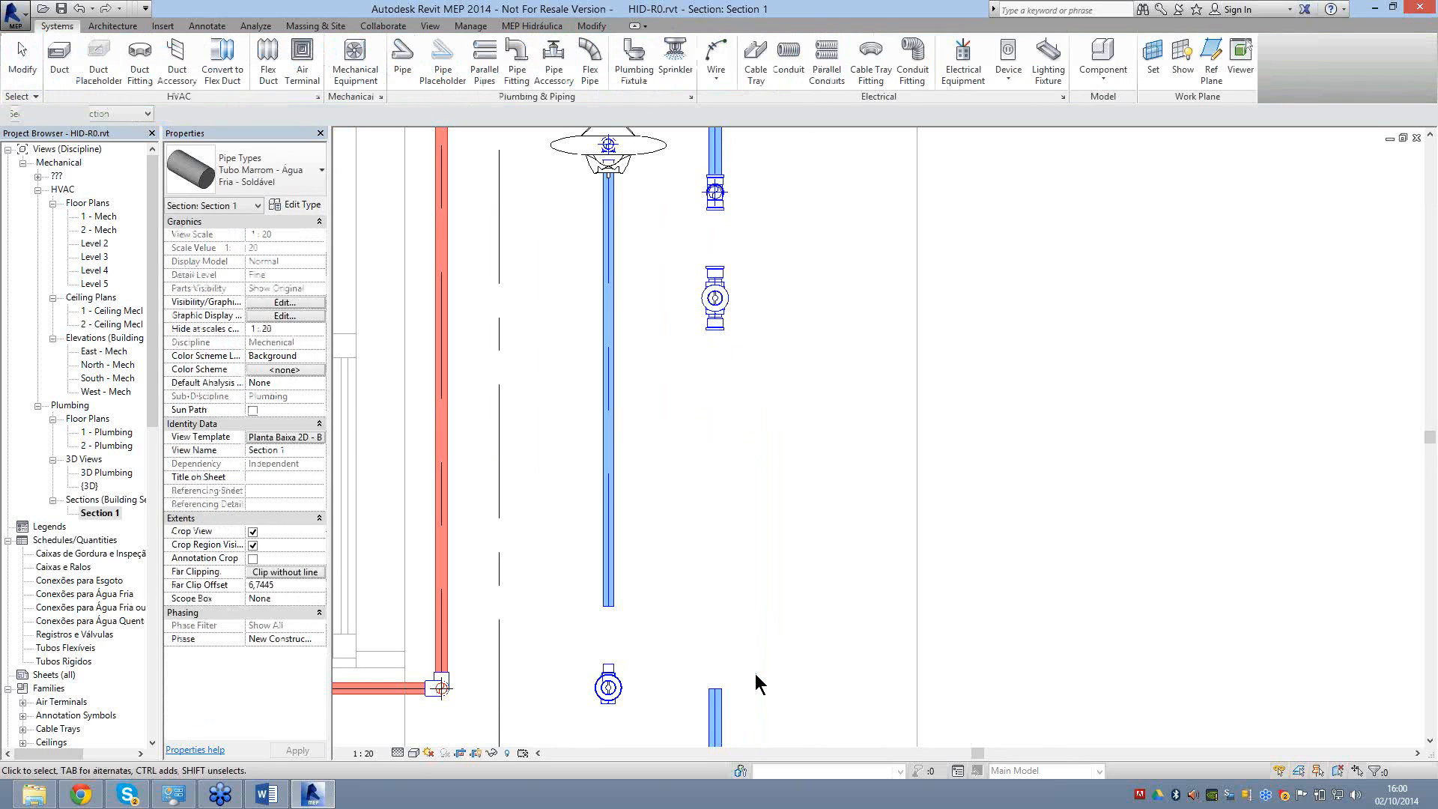
# Replace the lower riser pipe with a 25 mm pipe drawn from the main run's tee up to the gate valve's lower adapter.
pyautogui.moveTo(721, 696); pyautogui.dragTo(674, 404, button='middle')
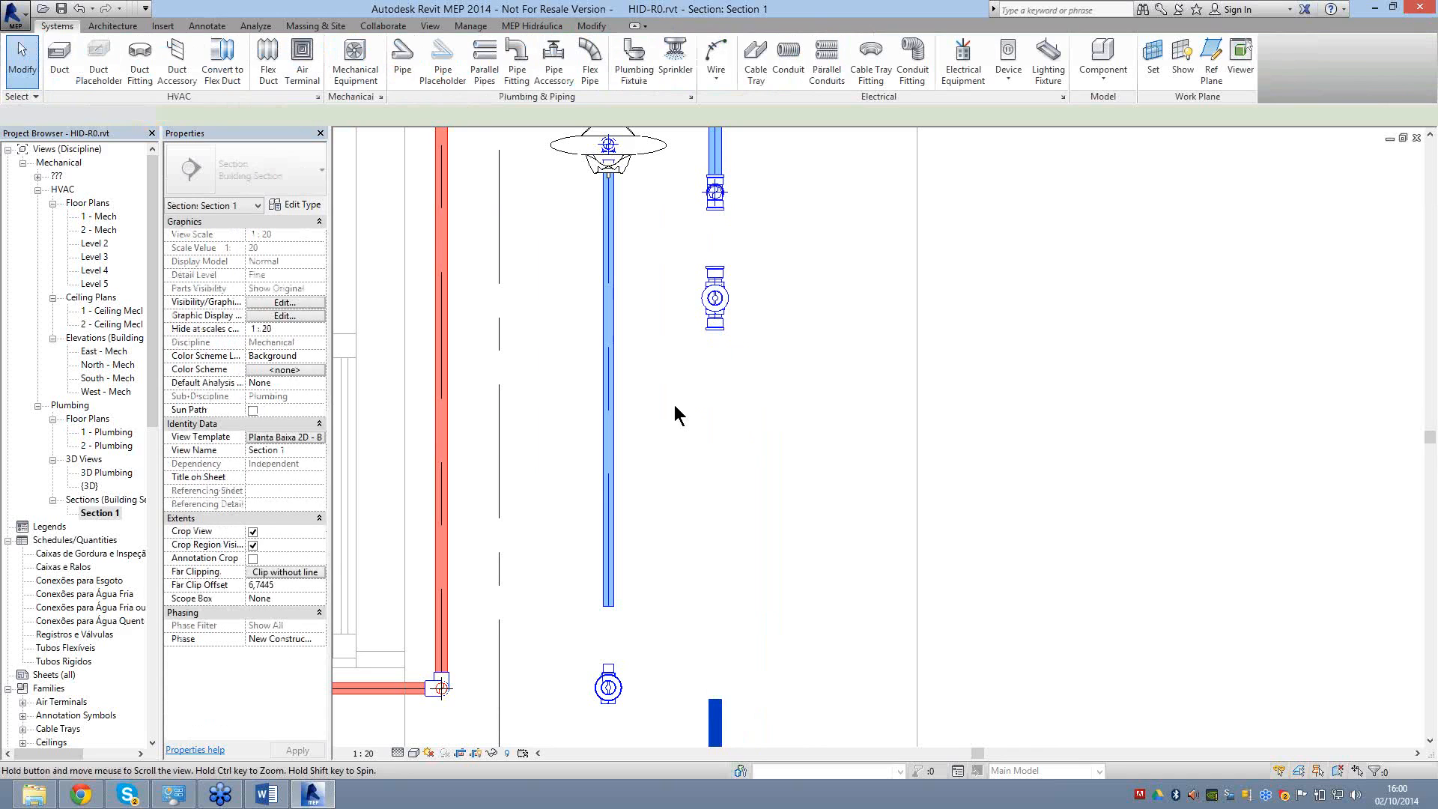
pyautogui.moveTo(674, 404); pyautogui.dragTo(630, 177, button='middle')
pyautogui.scroll(-2, 631, 177)
pyautogui.scroll(3, 662, 652)
pyautogui.rightClick(664, 632)
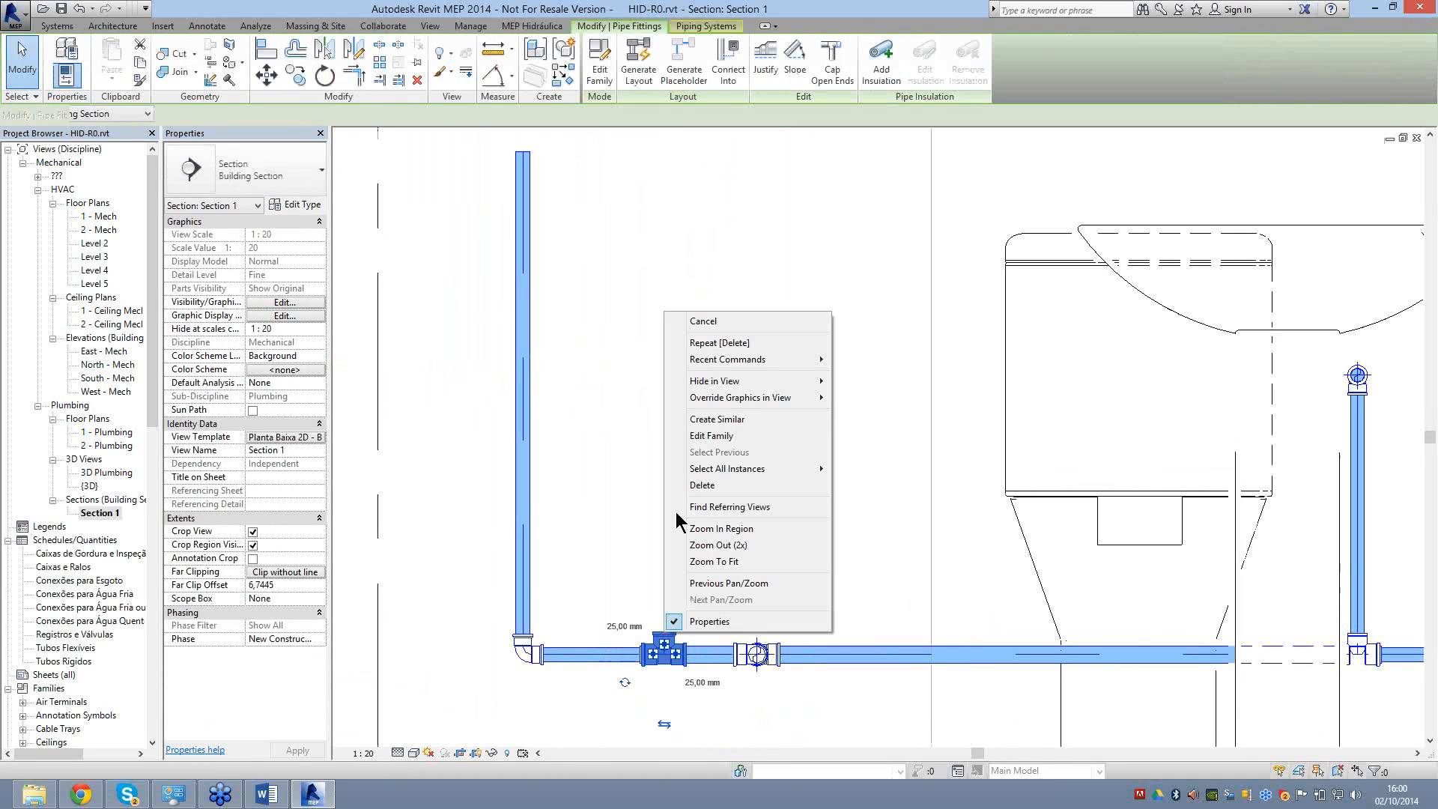
pyautogui.rightClick(661, 642)
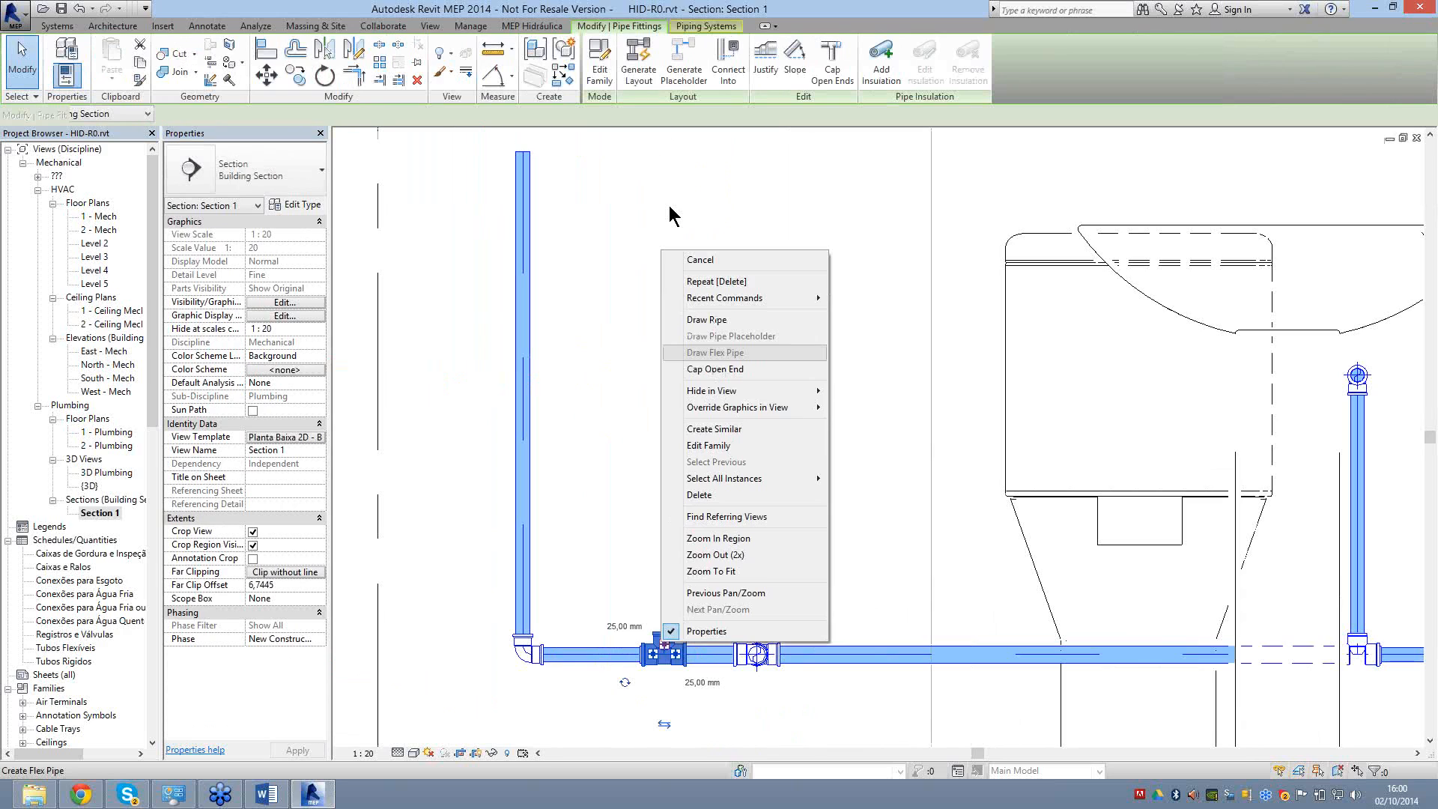
pyautogui.click(667, 318)
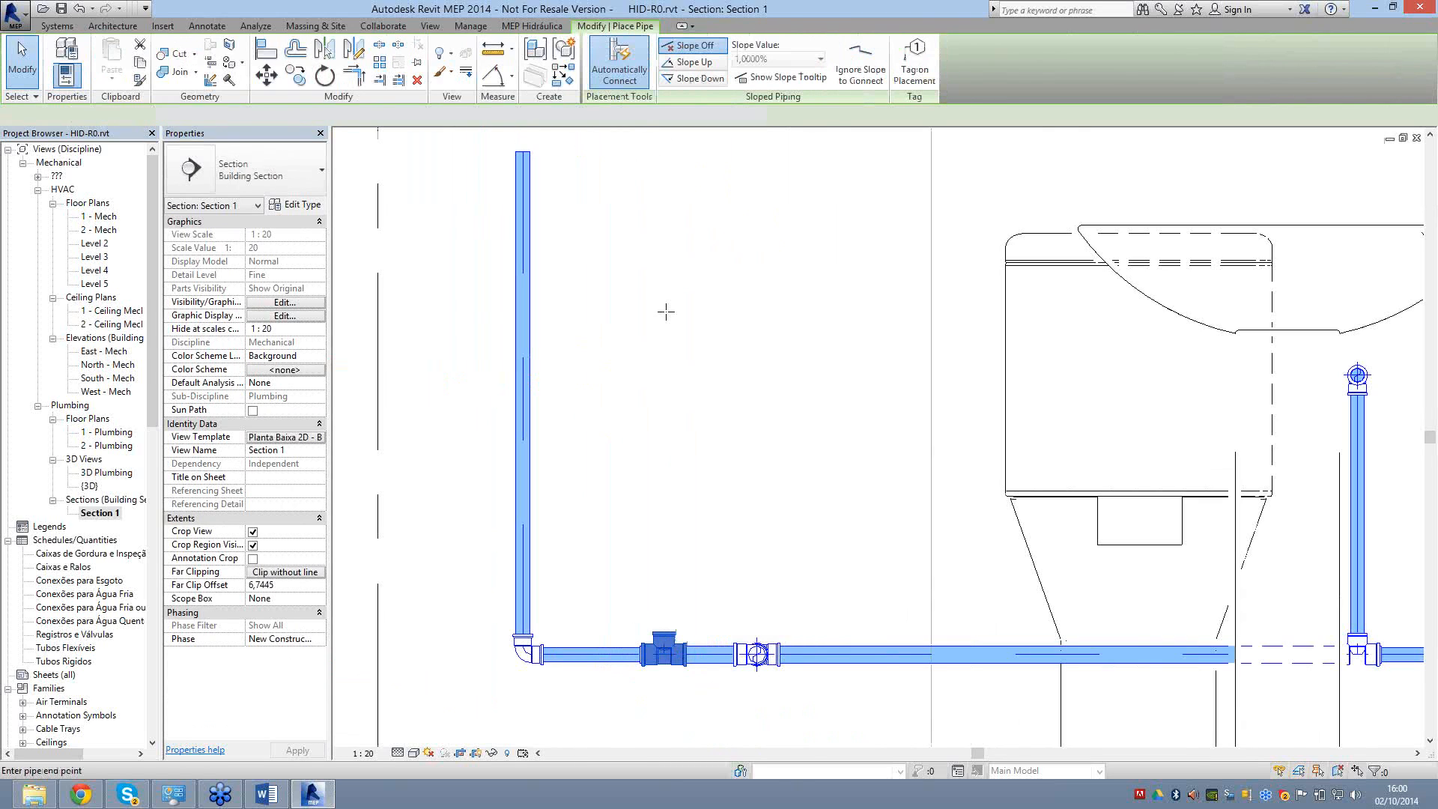
pyautogui.scroll(-4, 665, 312)
pyautogui.scroll(6, 667, 341)
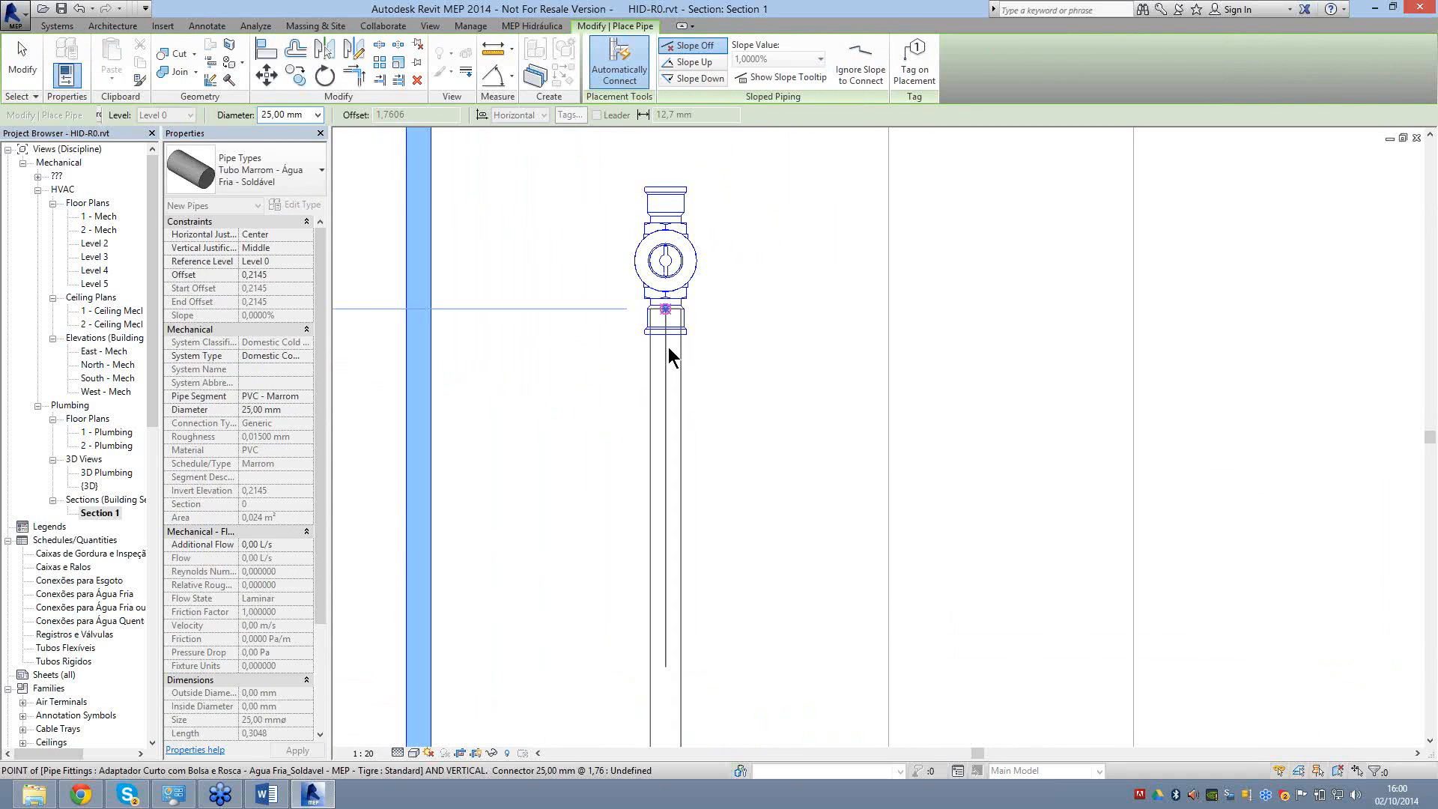
pyautogui.click(668, 347)
pyautogui.press('Escape')
pyautogui.press('Escape')
pyautogui.scroll(-4, 668, 348)
pyautogui.scroll(2, 671, 267)
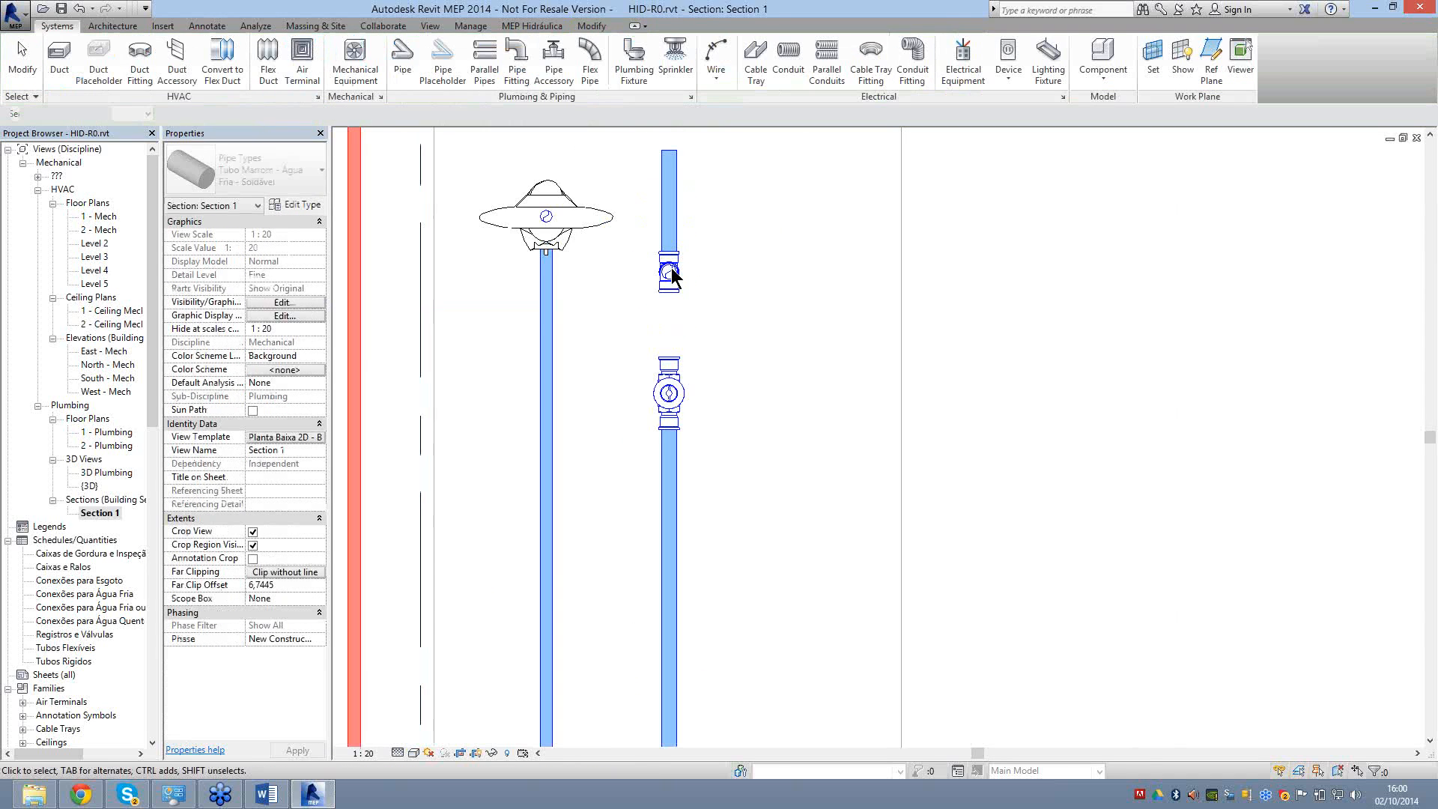
# Draw a 25 mm pipe from the riser elbow's lower end down to the gate valve's upper adapter.
pyautogui.click(670, 268)
pyautogui.scroll(2, 671, 269)
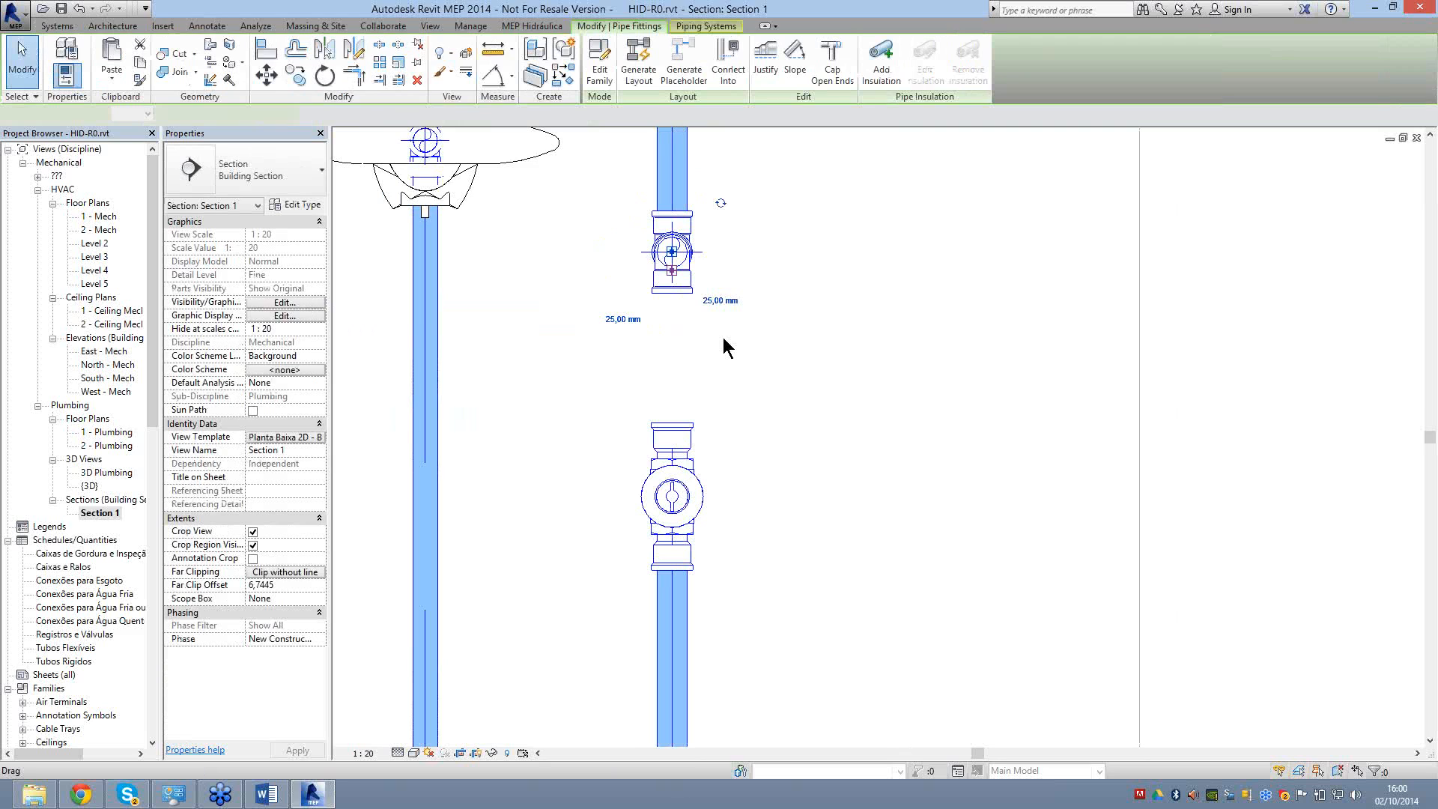
pyautogui.rightClick(673, 272)
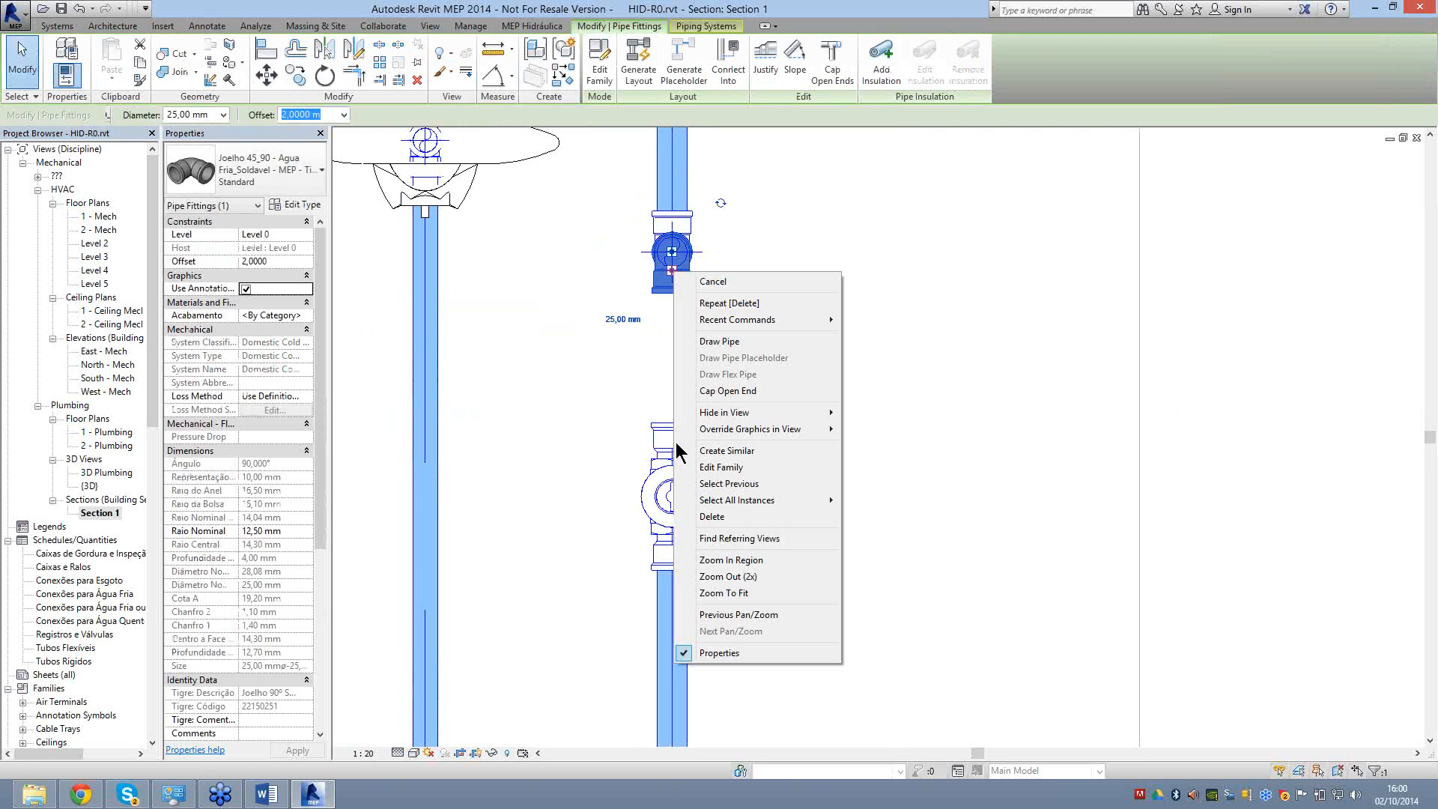
pyautogui.click(719, 341)
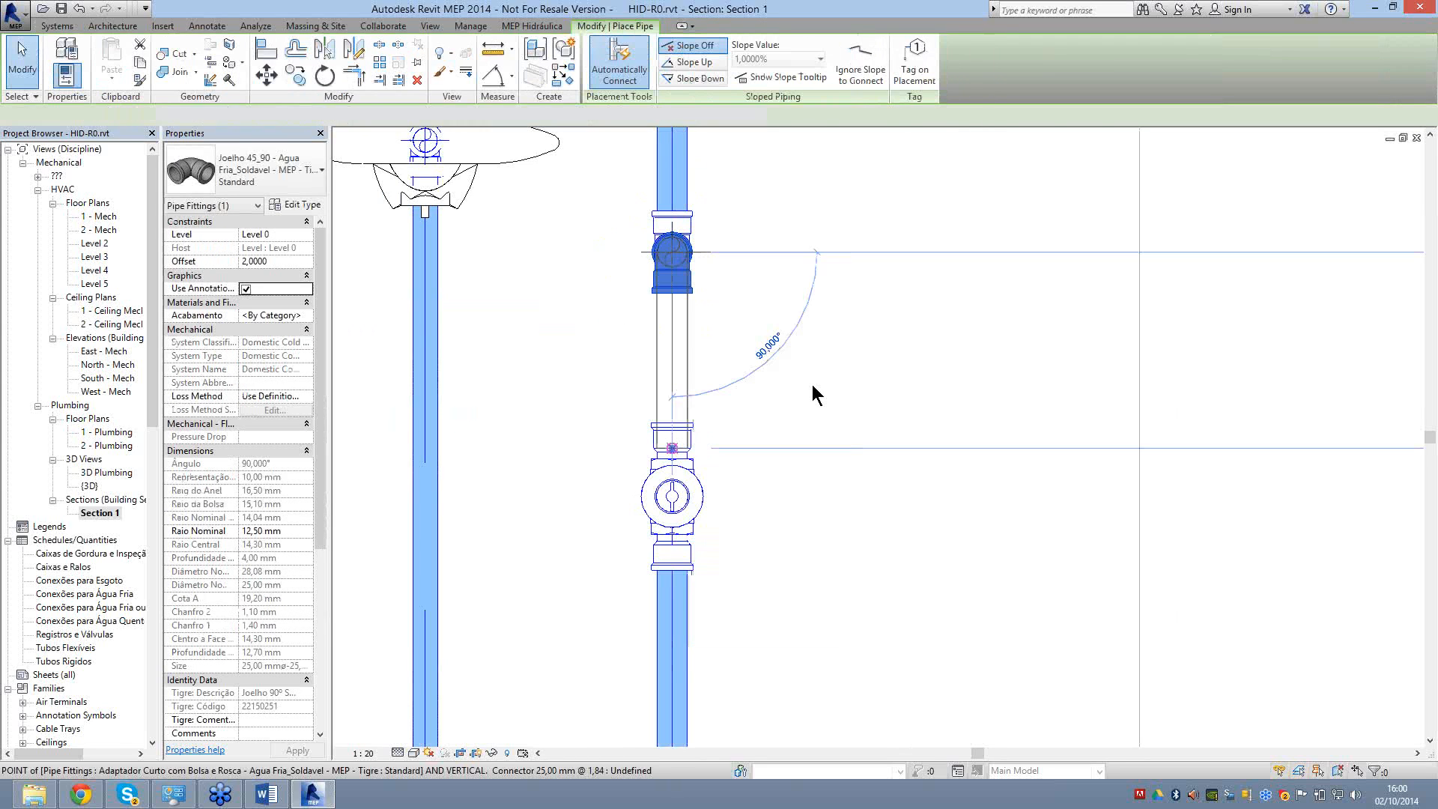
pyautogui.press('Escape')
pyautogui.press('Escape')
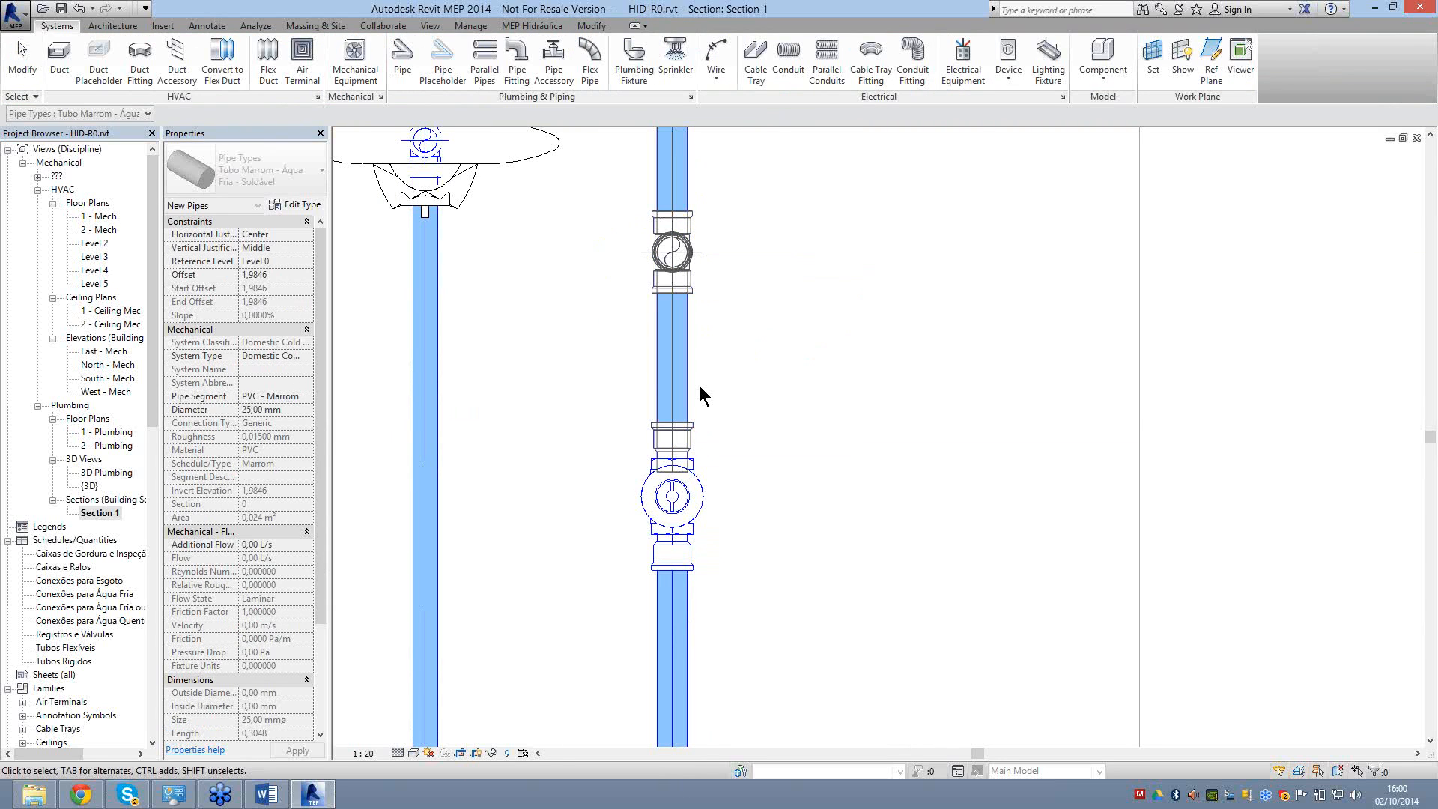
# Create similar Adaptador Curto com Bolsa e Rosca fittings from the gate valve's lower adapter and place them on the shower's pressure valve ends.
pyautogui.scroll(-2, 747, 337)
pyautogui.scroll(-1, 745, 330)
pyautogui.moveTo(712, 468); pyautogui.dragTo(739, 332, button='middle')
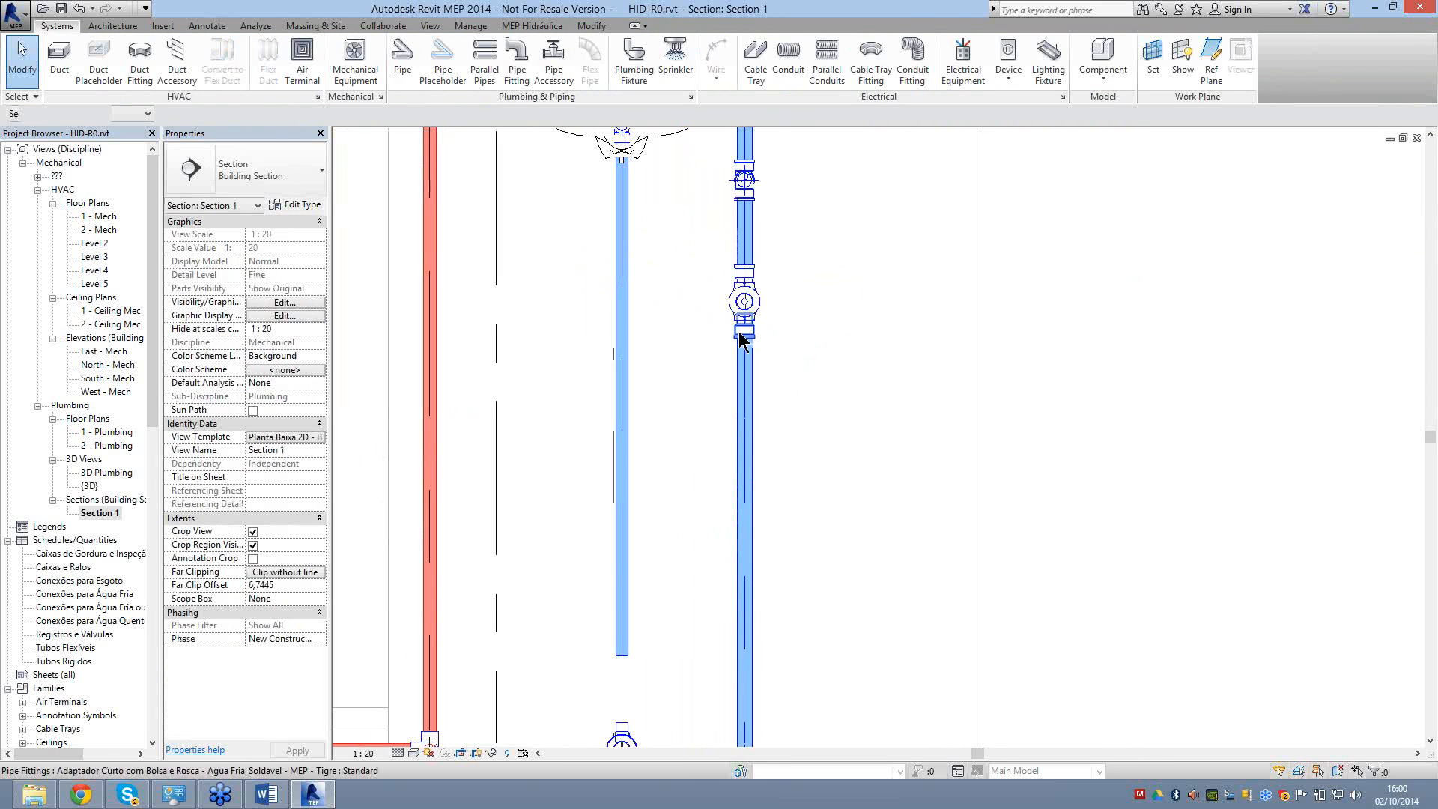
pyautogui.rightClick(739, 332)
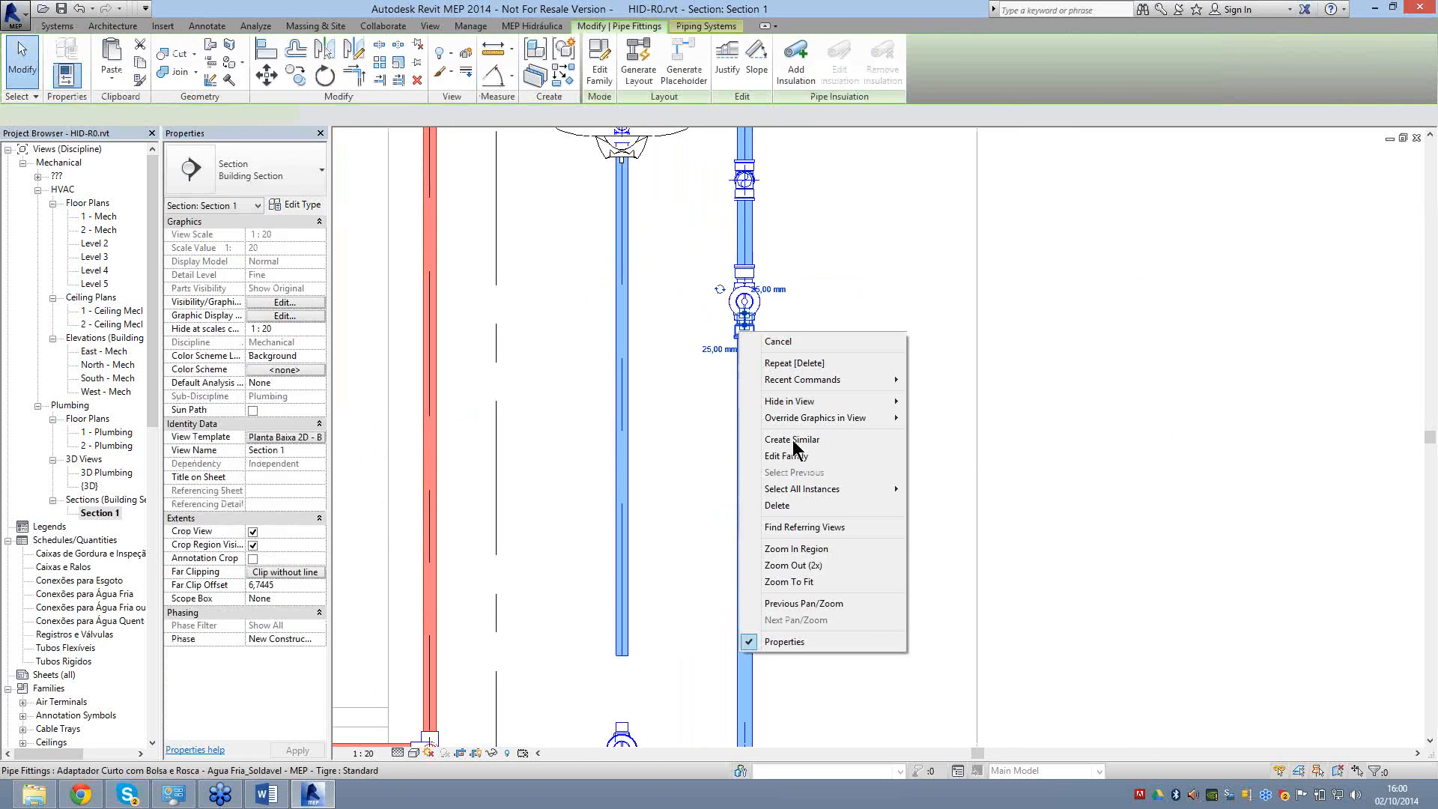
pyautogui.click(794, 441)
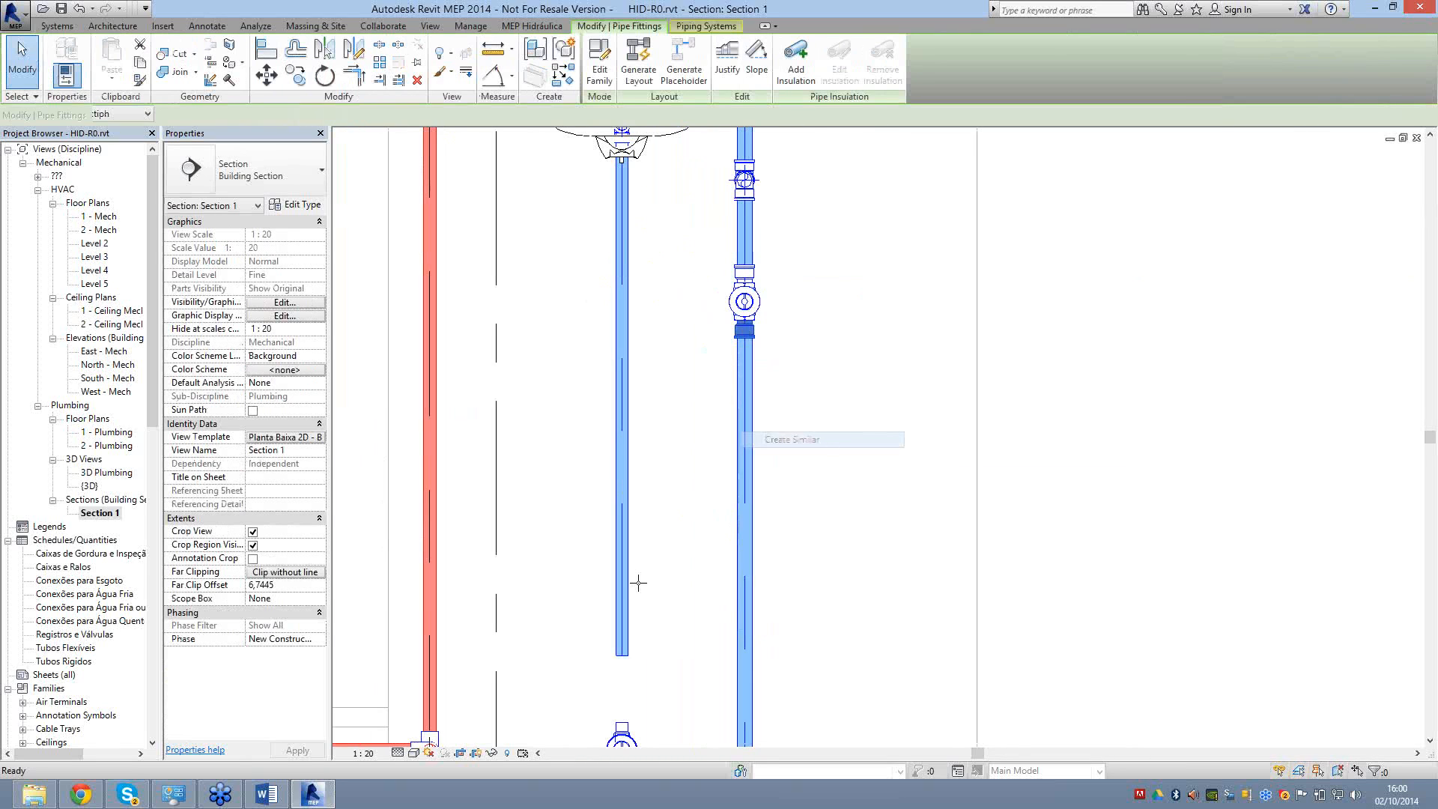
pyautogui.scroll(2, 638, 583)
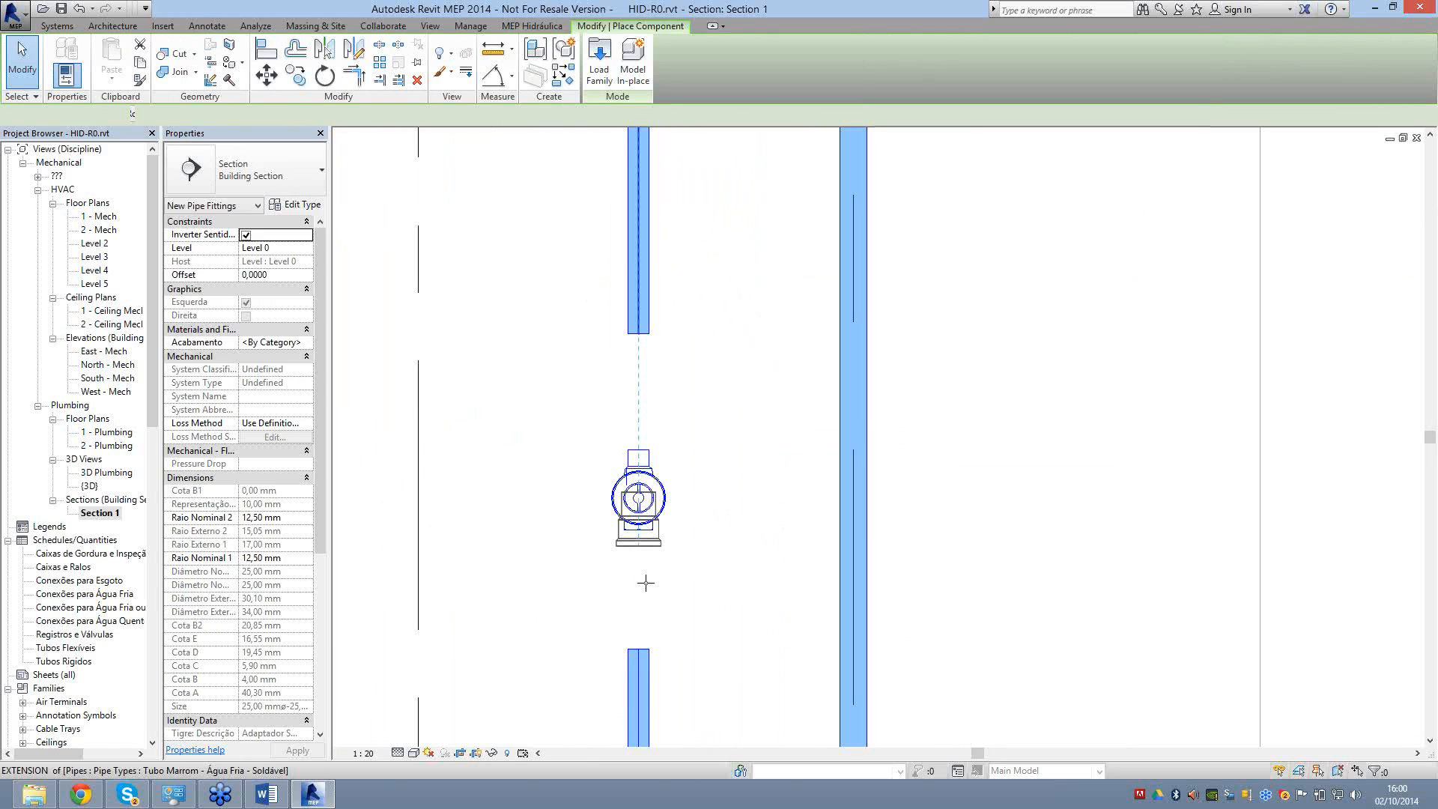
pyautogui.click(645, 582)
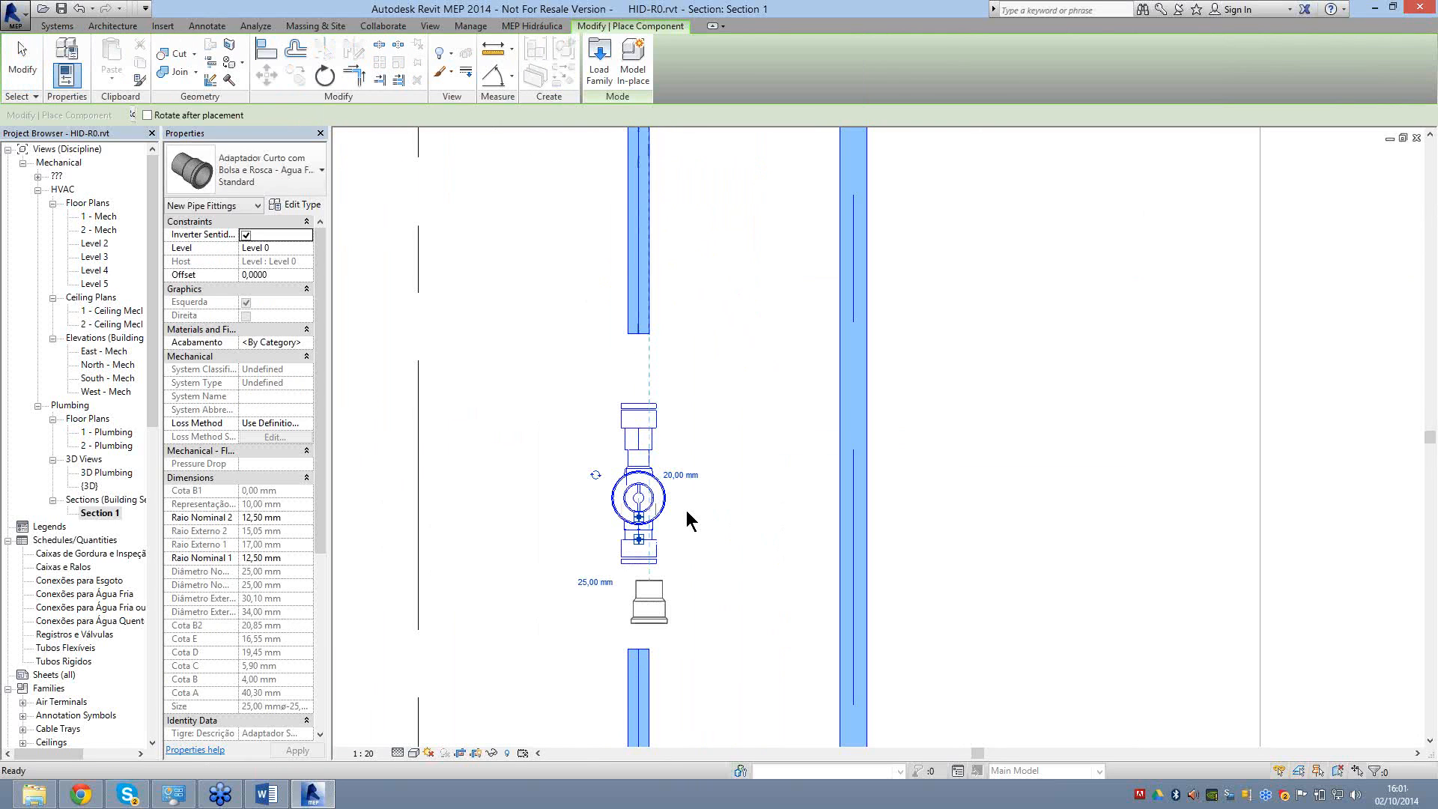
pyautogui.press('Escape')
pyautogui.press('Escape')
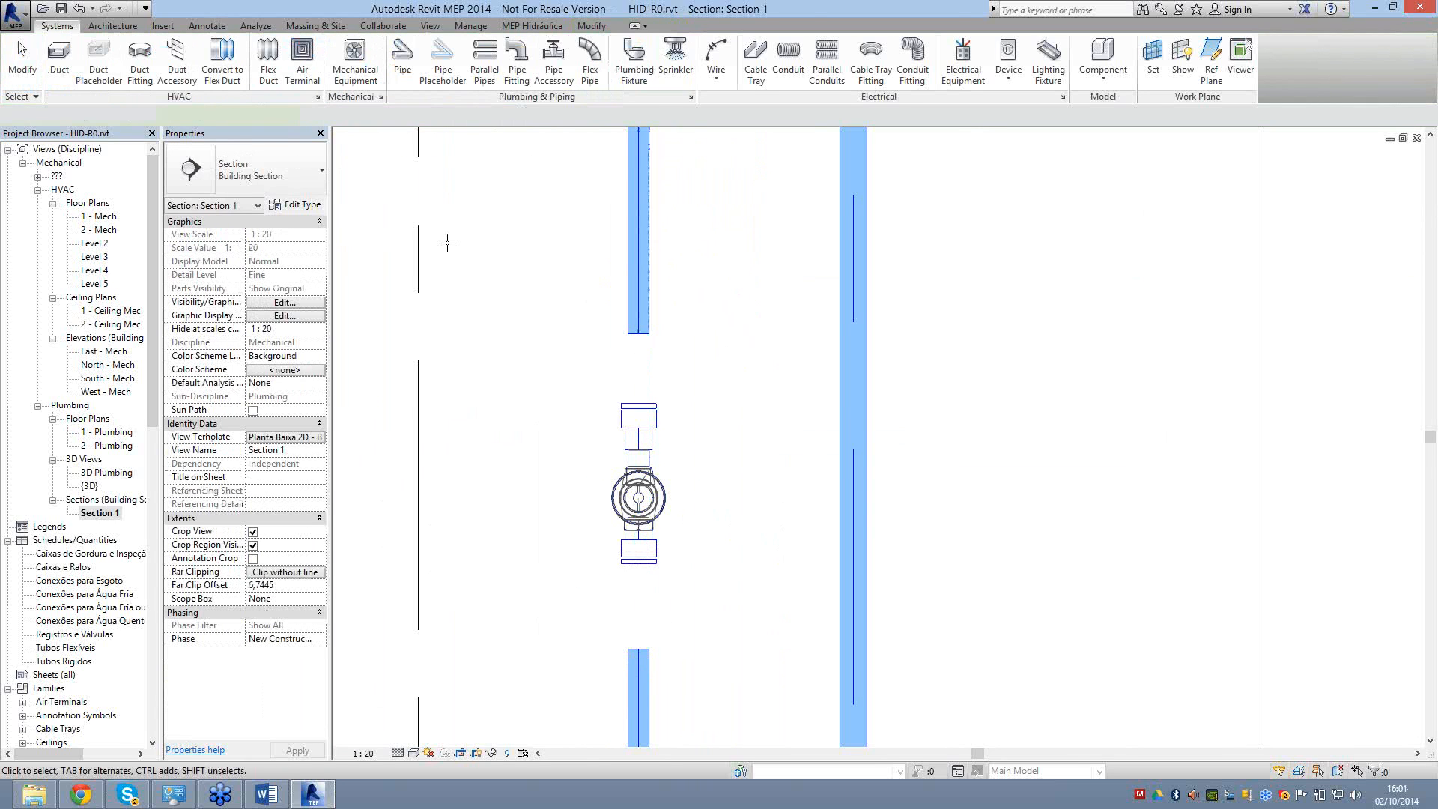
# Replace the pressure valve's upper adapter with a standard Luva com Bucha de Latao - Agua Fria_Soldavel fitting.
pyautogui.press('p')
pyautogui.press('f')
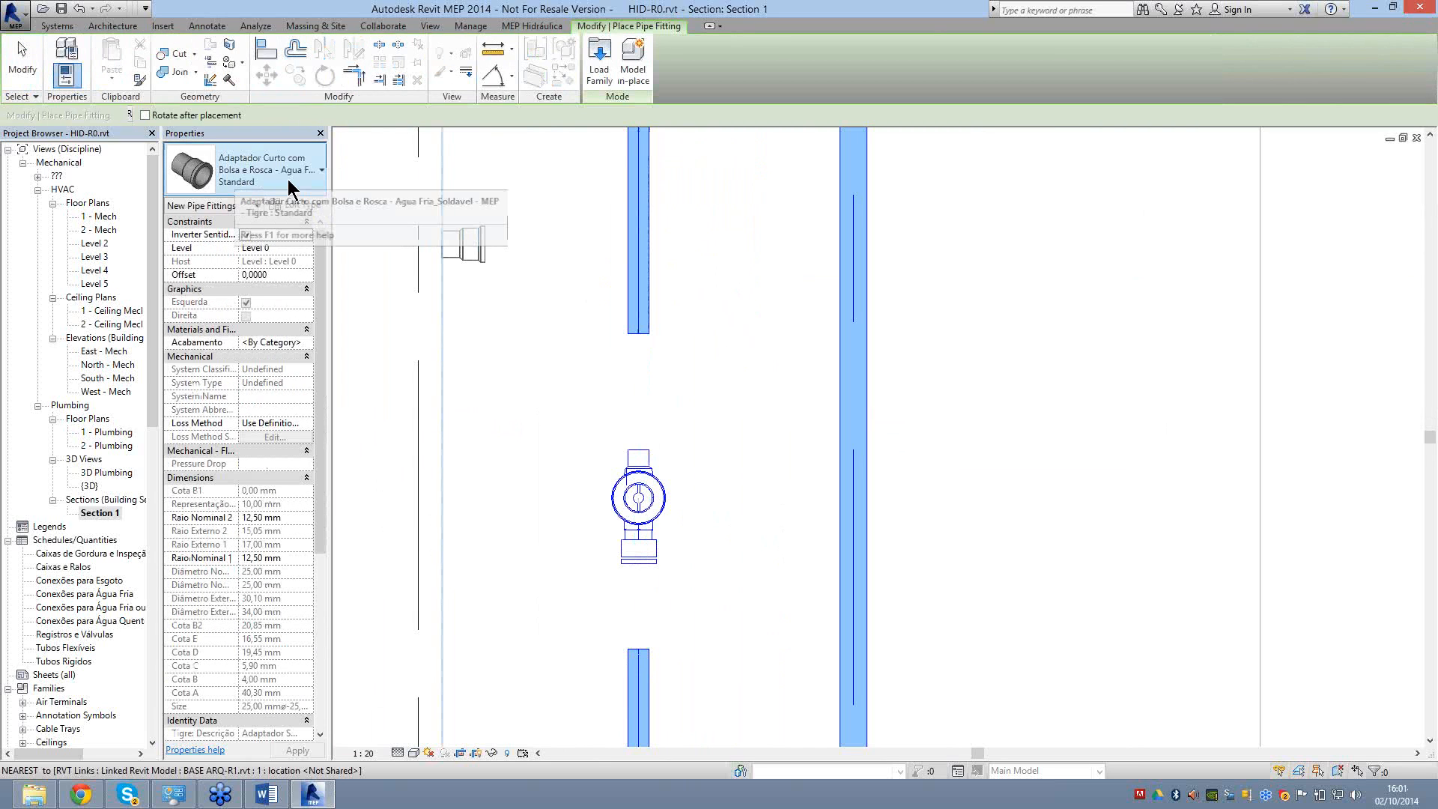
pyautogui.click(246, 234)
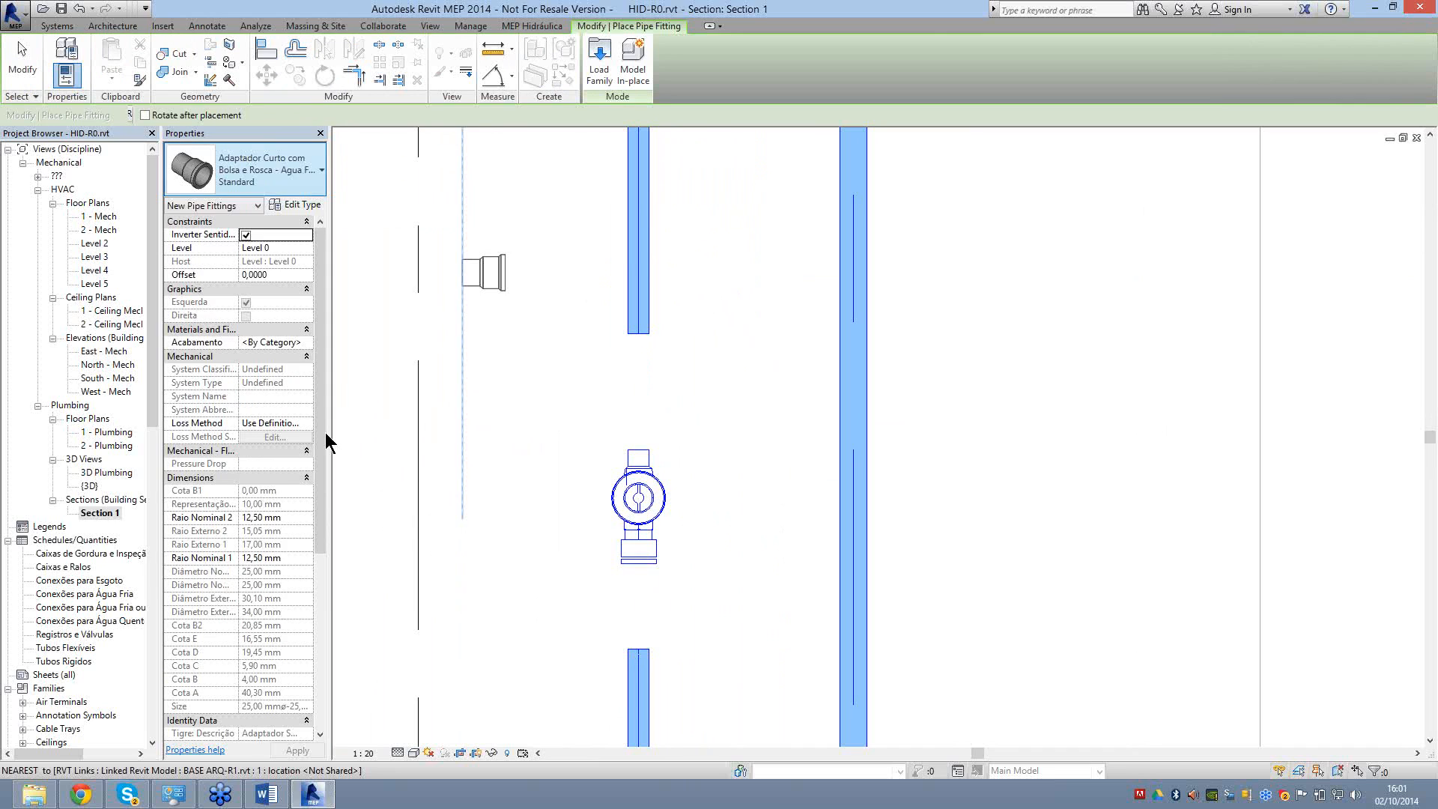
pyautogui.scroll(1, 325, 379)
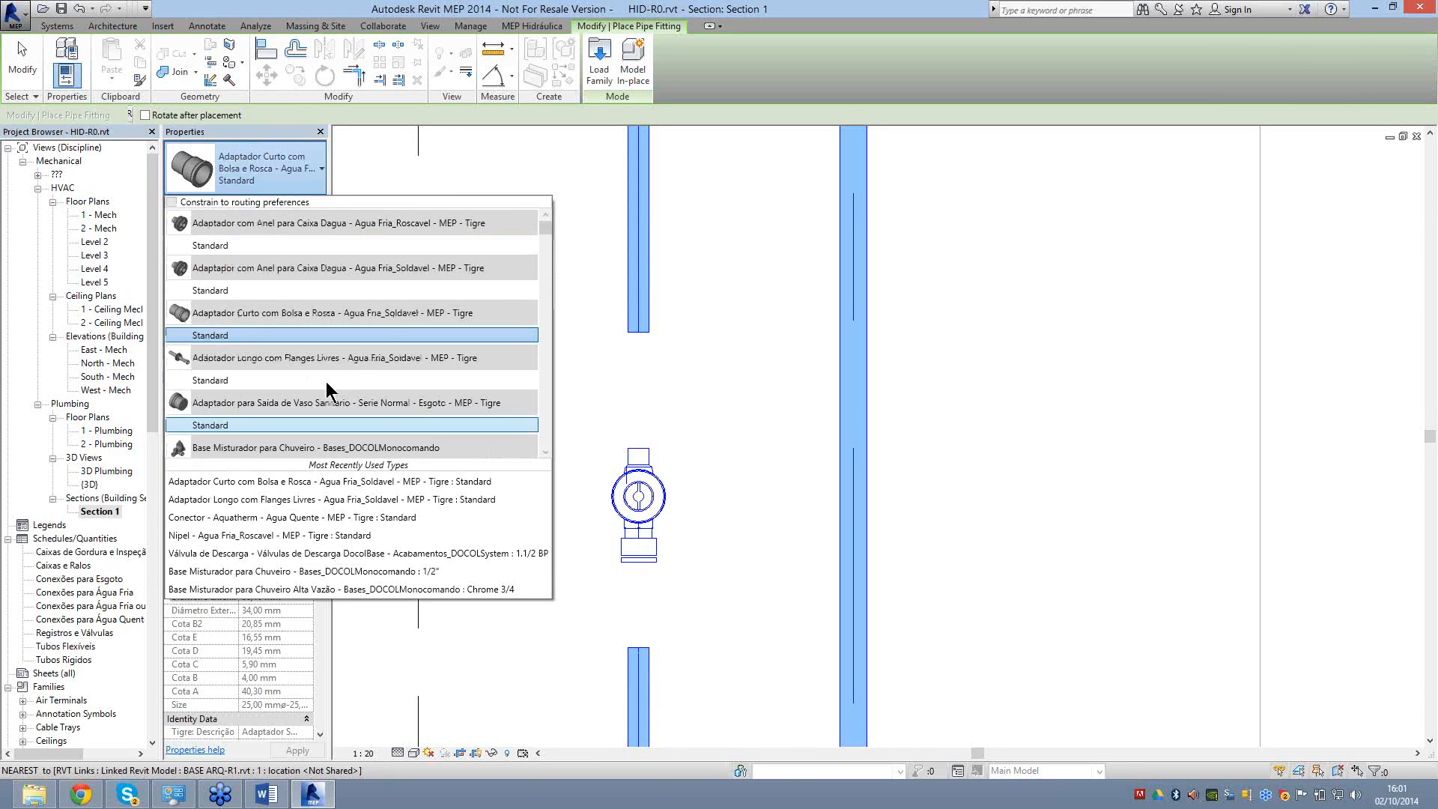
pyautogui.scroll(-4, 322, 375)
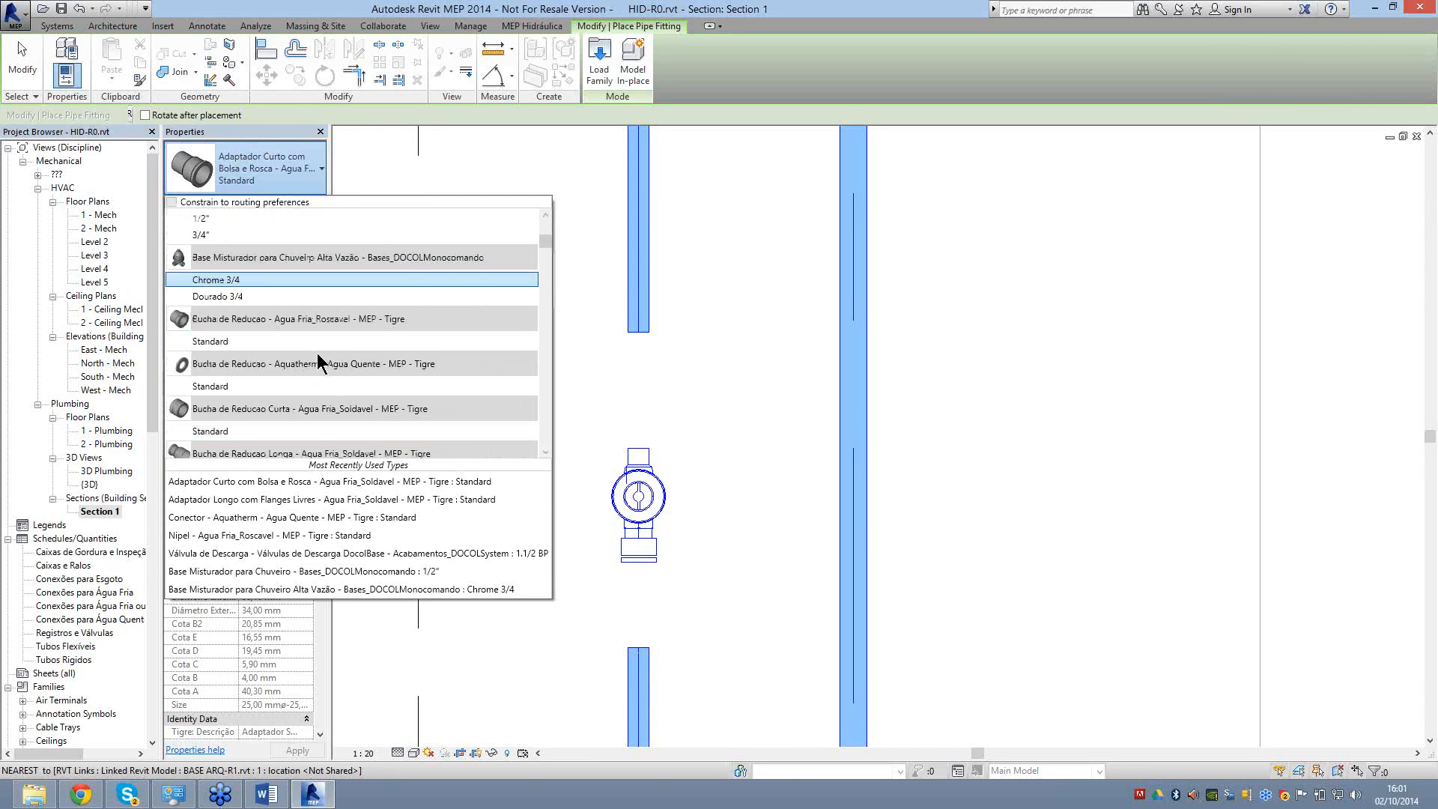
pyautogui.scroll(-10, 318, 370)
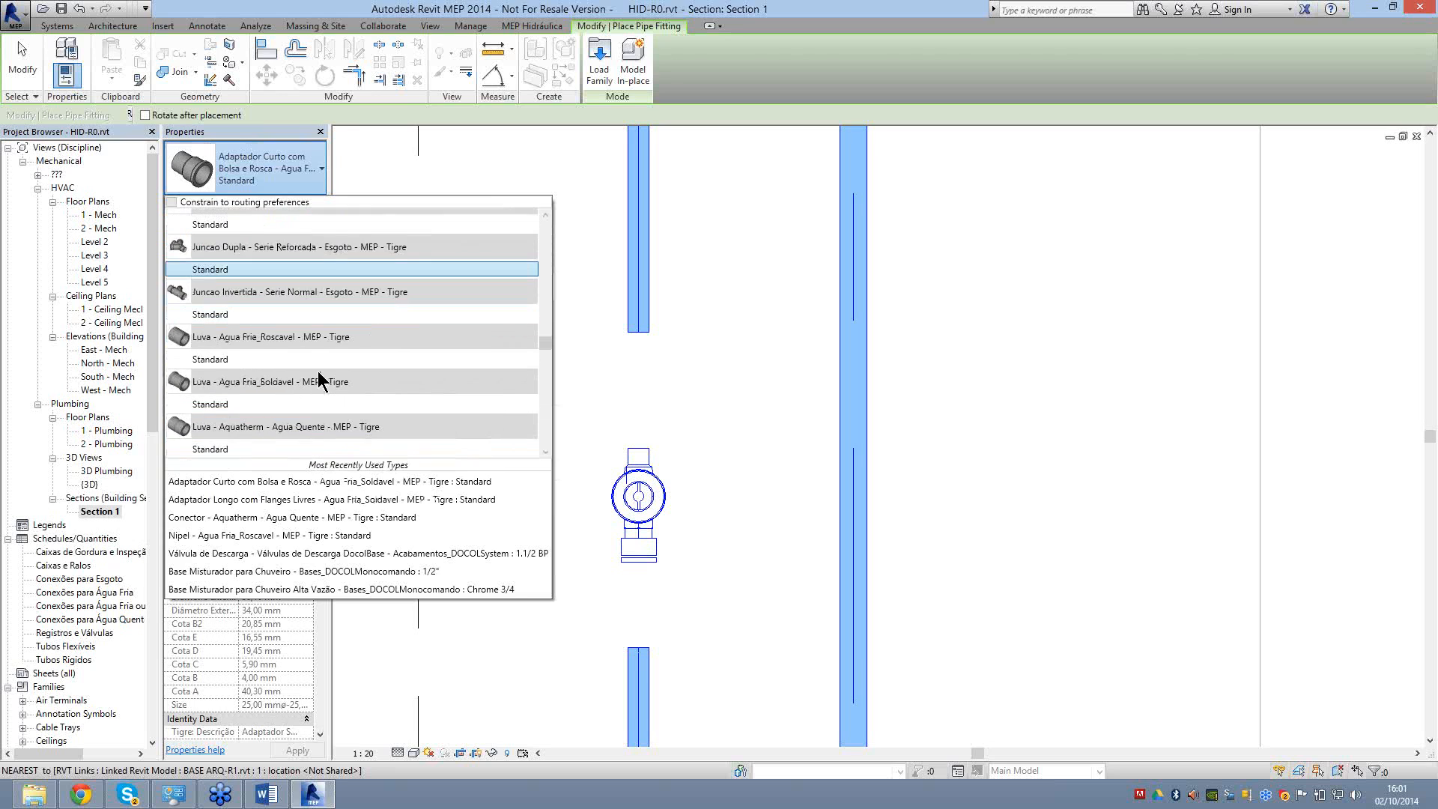
pyautogui.scroll(-1, 318, 370)
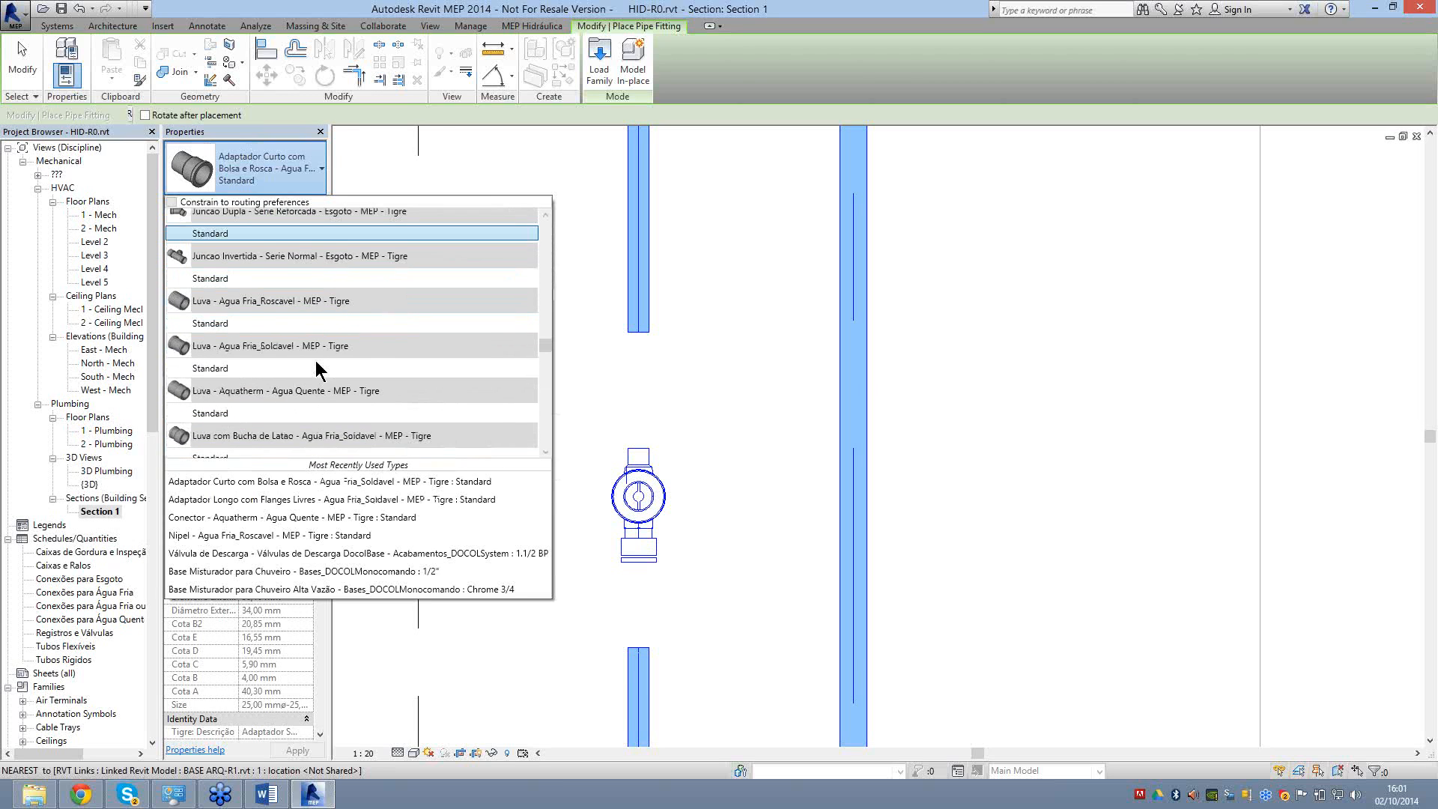
pyautogui.scroll(-1, 322, 344)
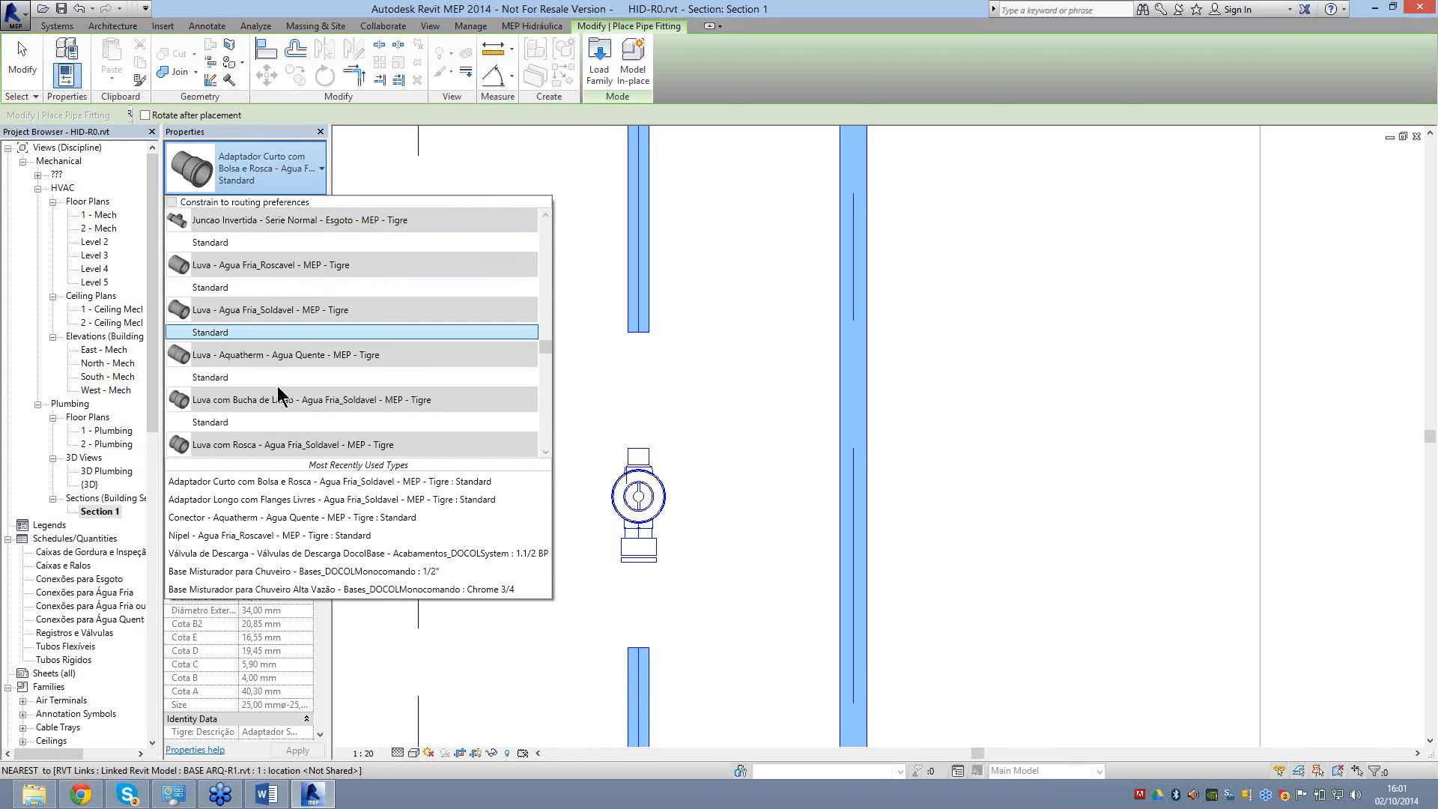
pyautogui.scroll(-1, 279, 393)
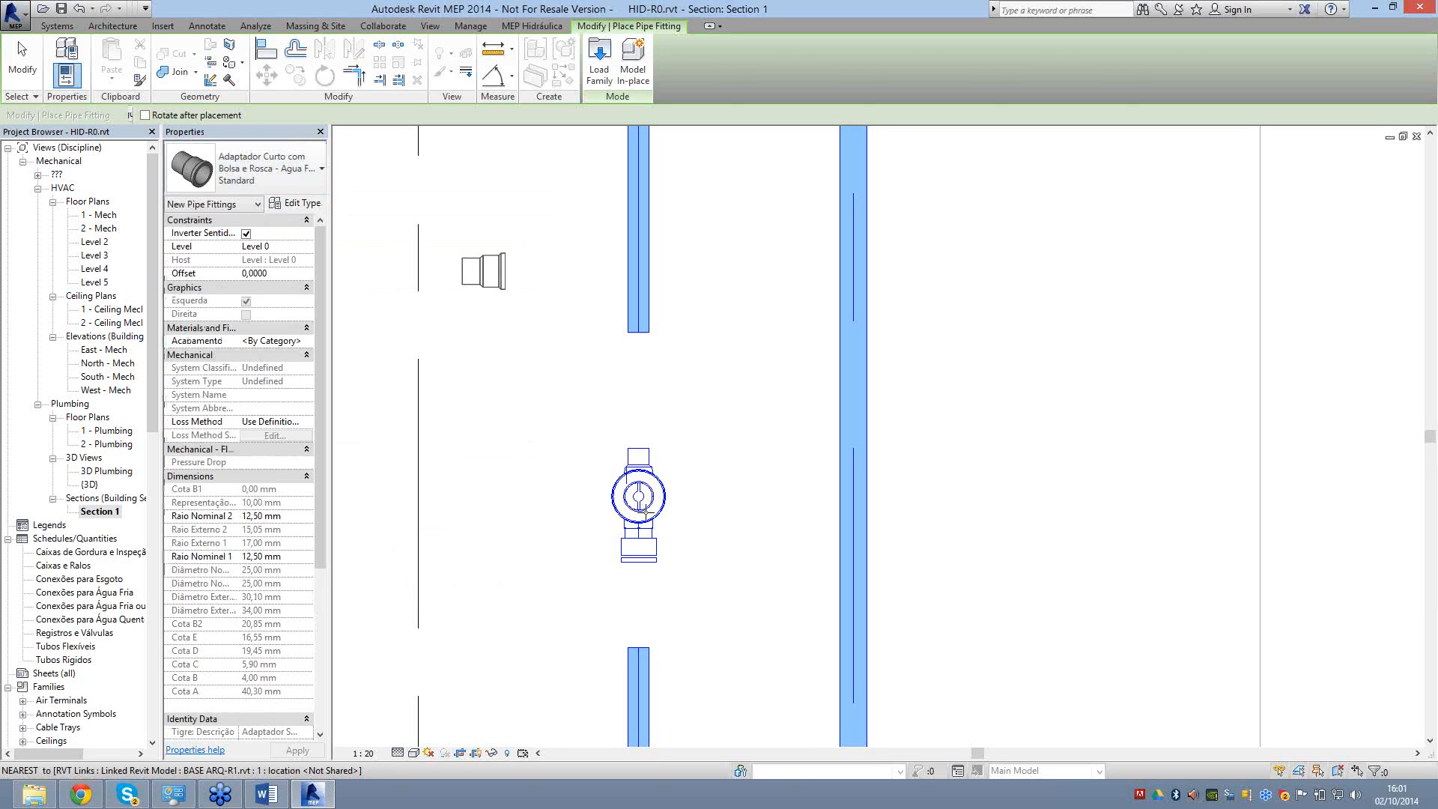
pyautogui.click(640, 492)
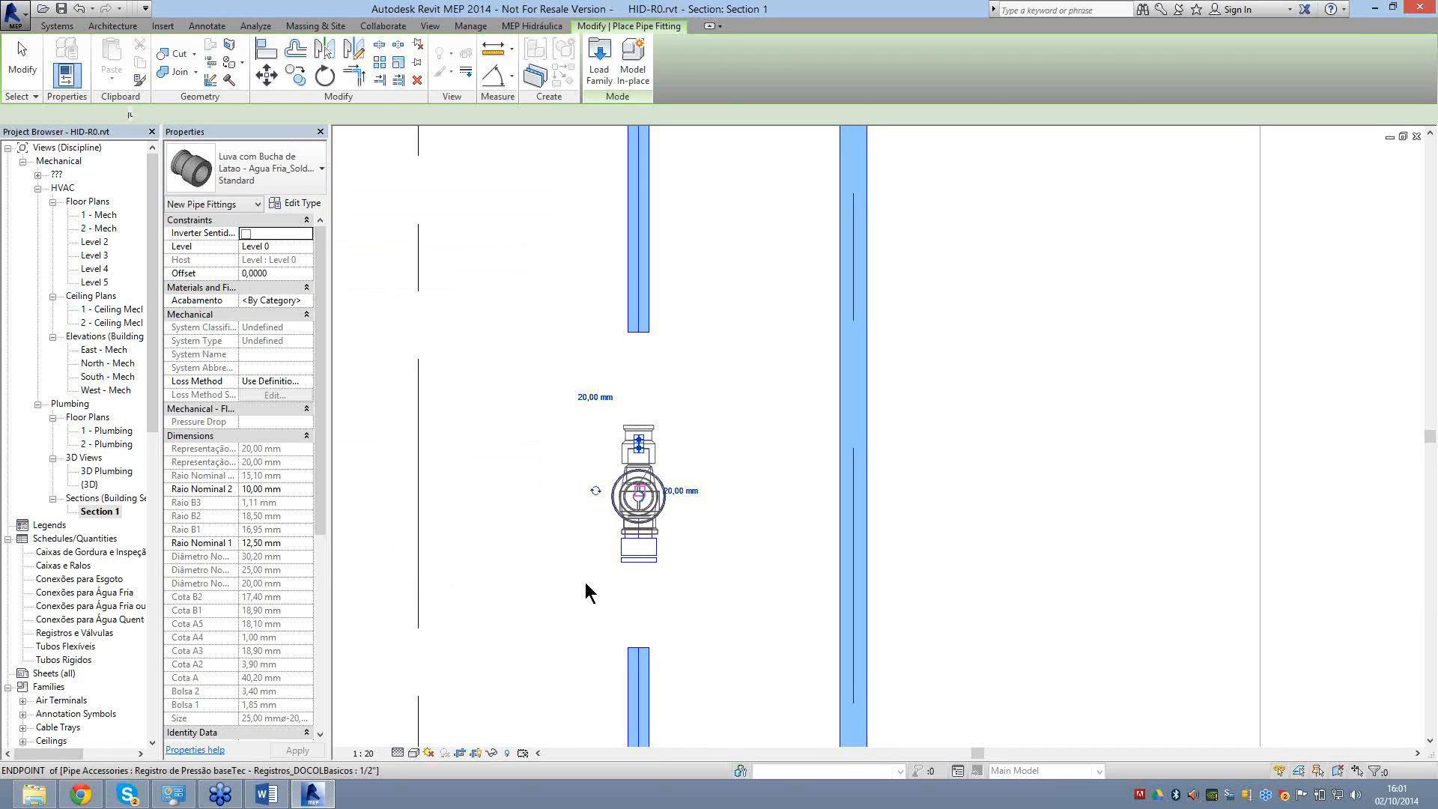
pyautogui.press('Escape')
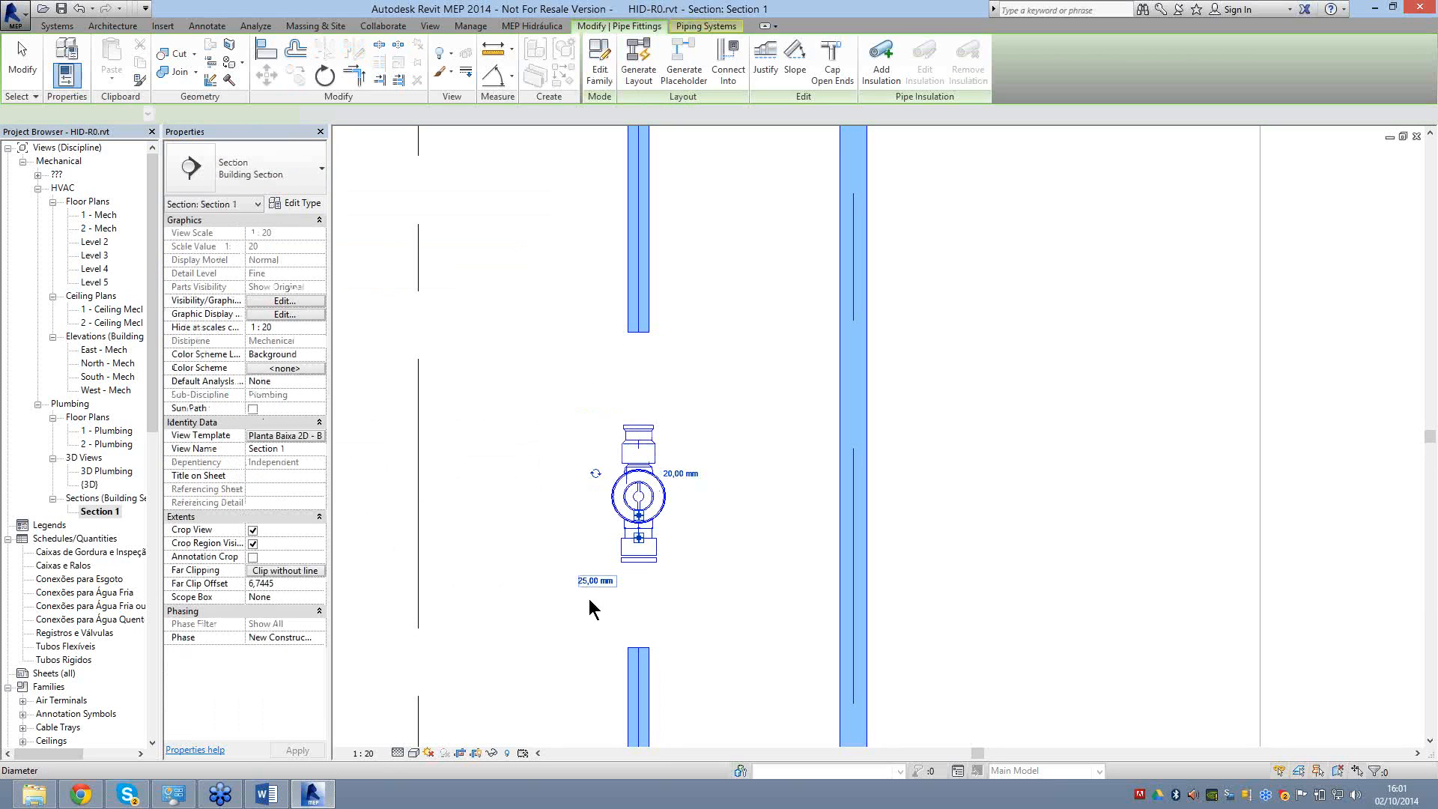
# Set the free end of the pressure valve's lower adapter to 20 mm.
pyautogui.click(596, 580)
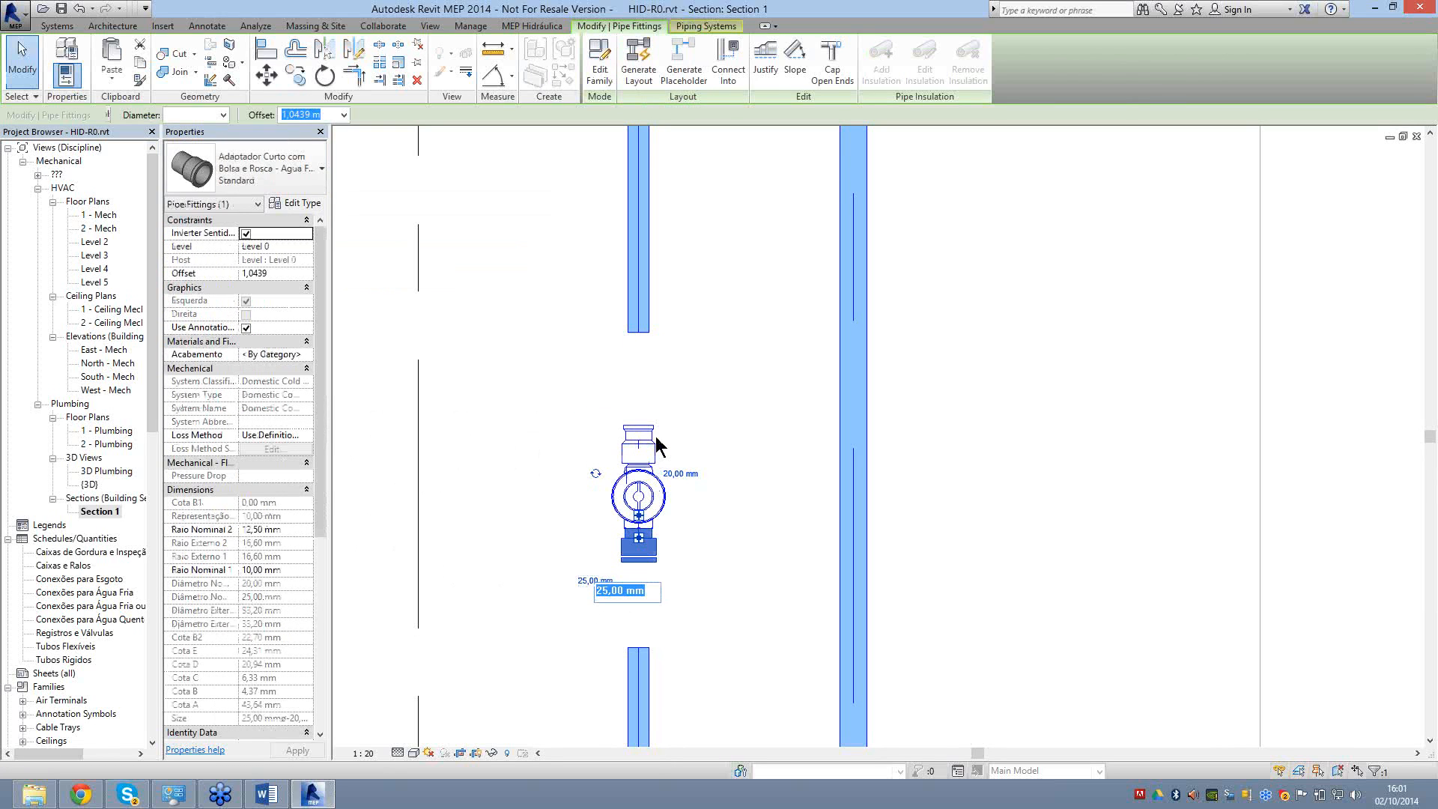
pyautogui.write('20')
pyautogui.press('Return')
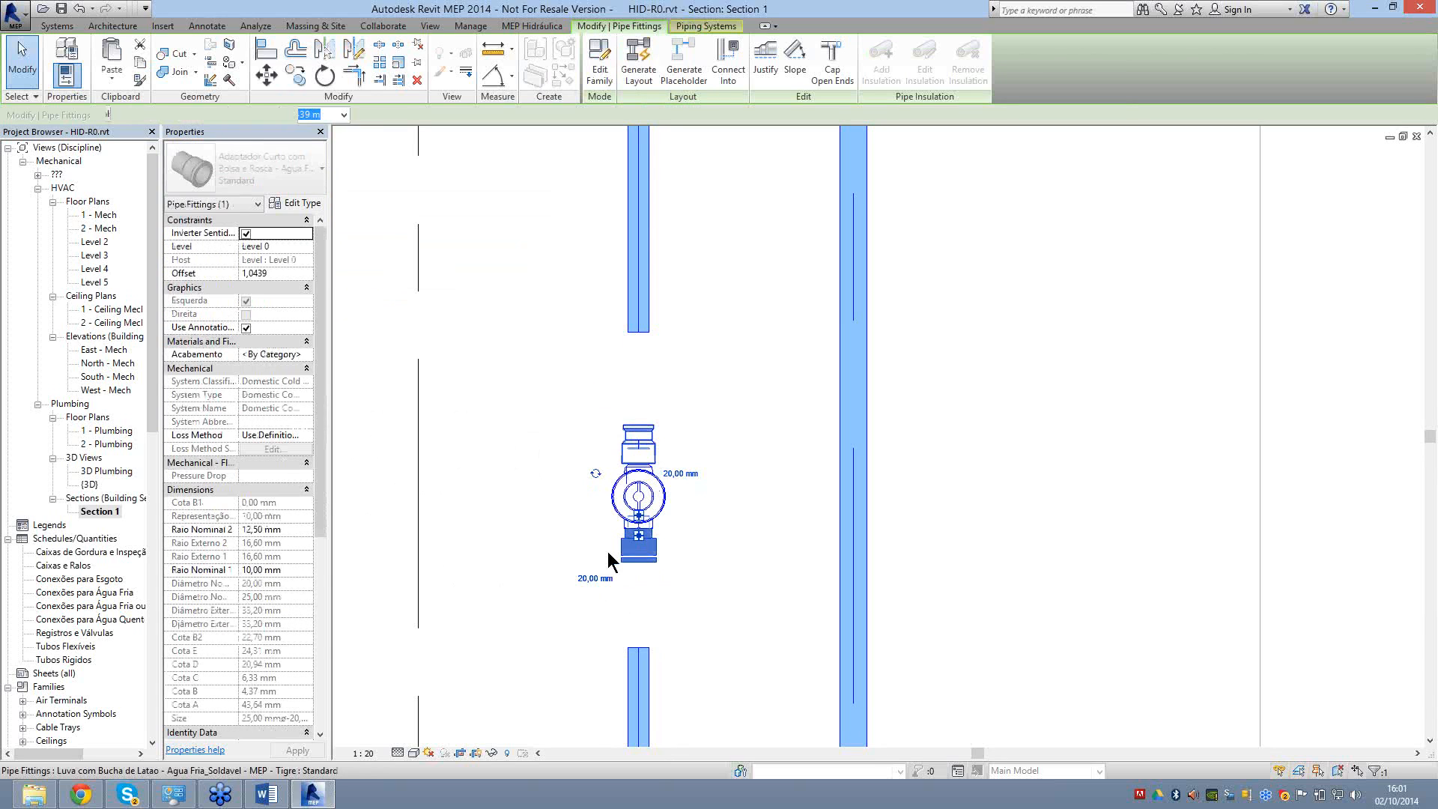
pyautogui.click(633, 440)
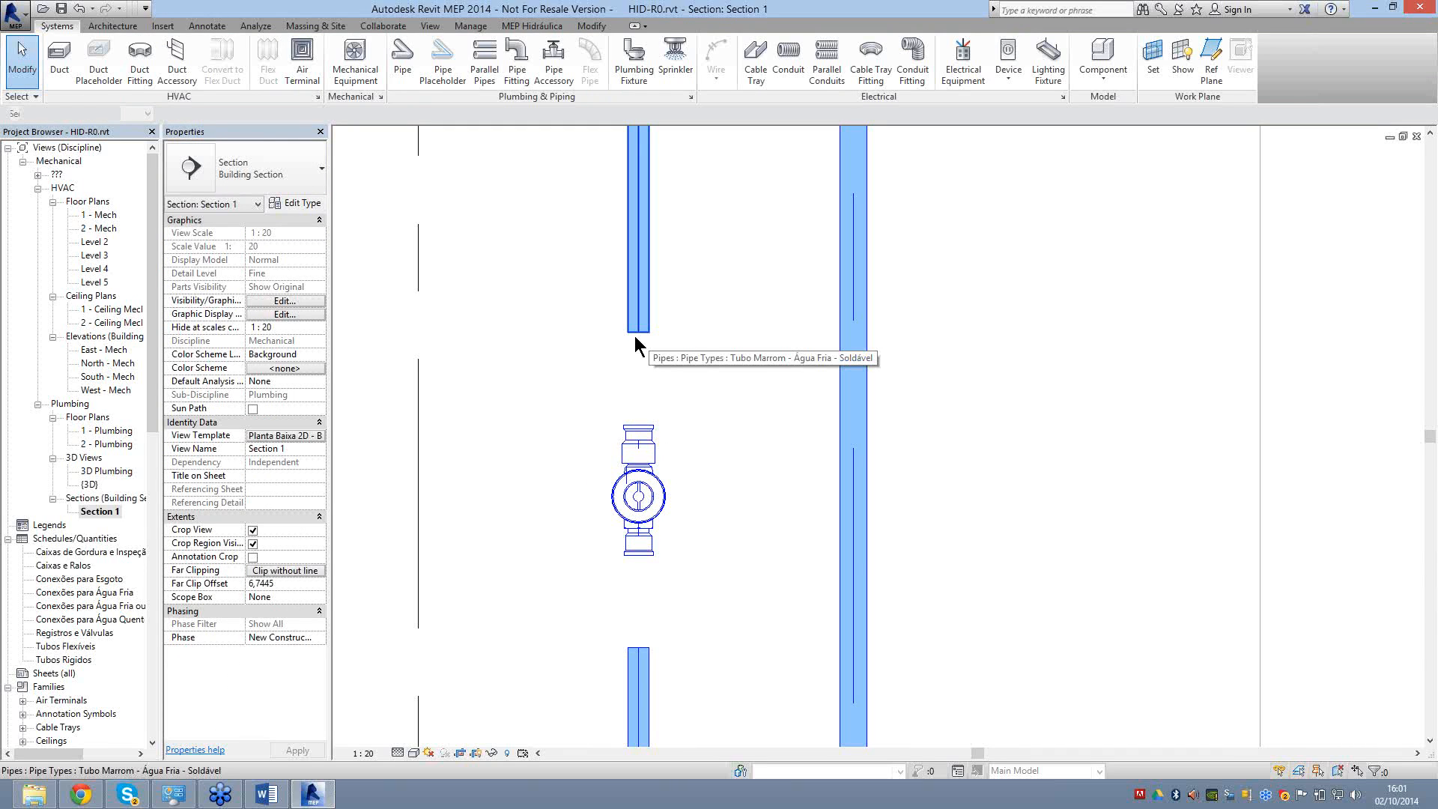
# Try to extend the shower's upper pipe down to the pressure valve's top fitting, and undo the extension.
pyautogui.click(635, 335)
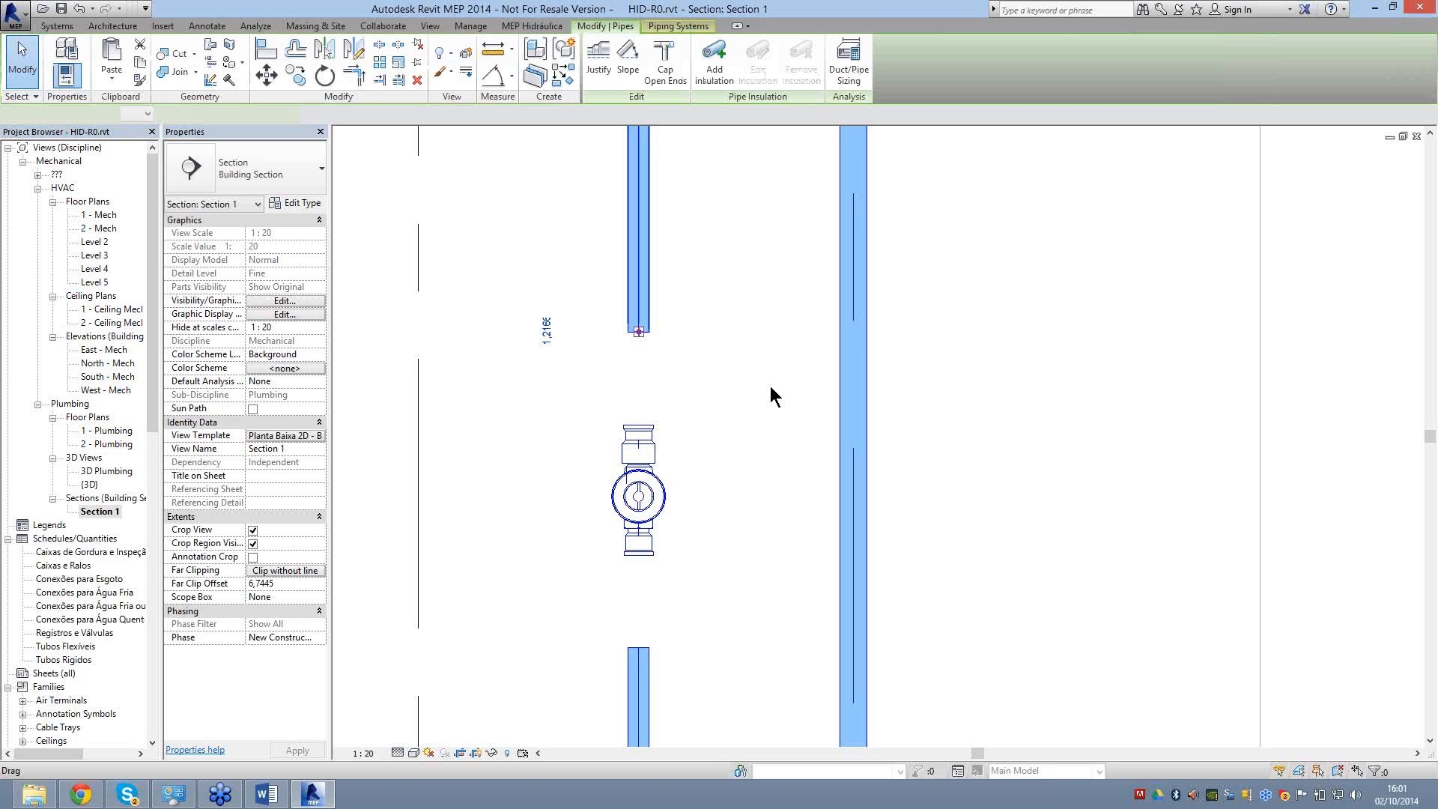
pyautogui.hotkey('ctrl', 'z')
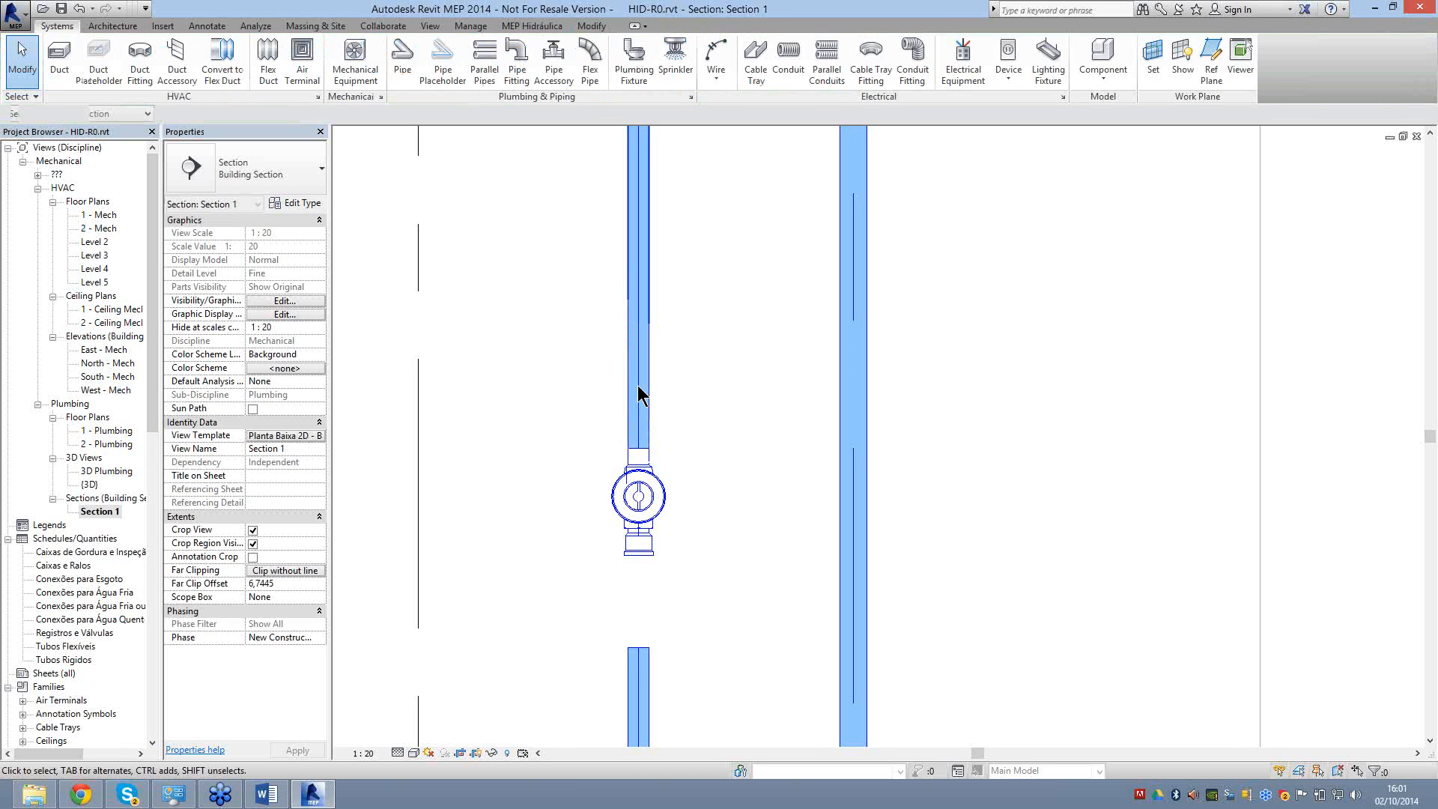
pyautogui.hotkey('ctrl', 'z')
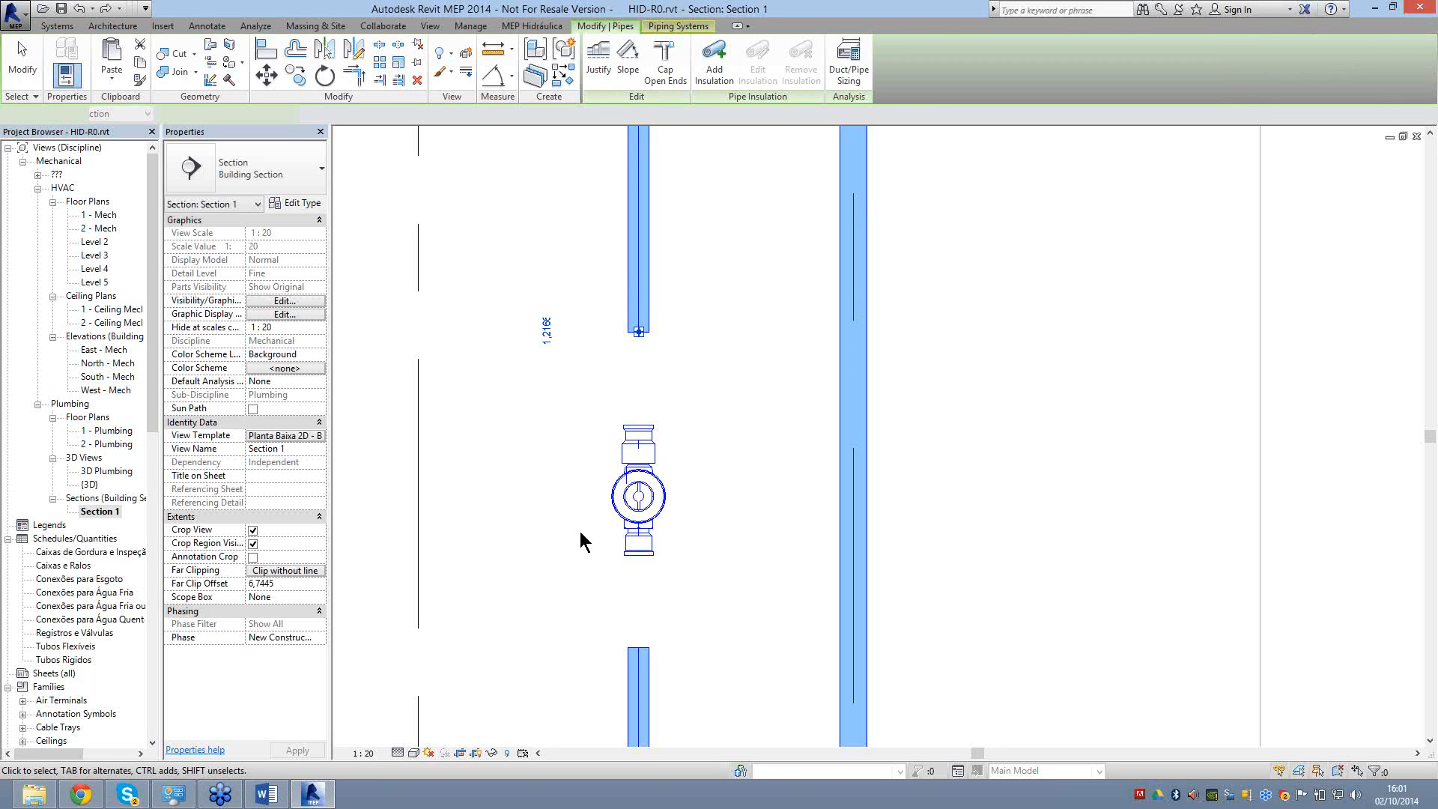
pyautogui.hotkey('ctrl', 'z')
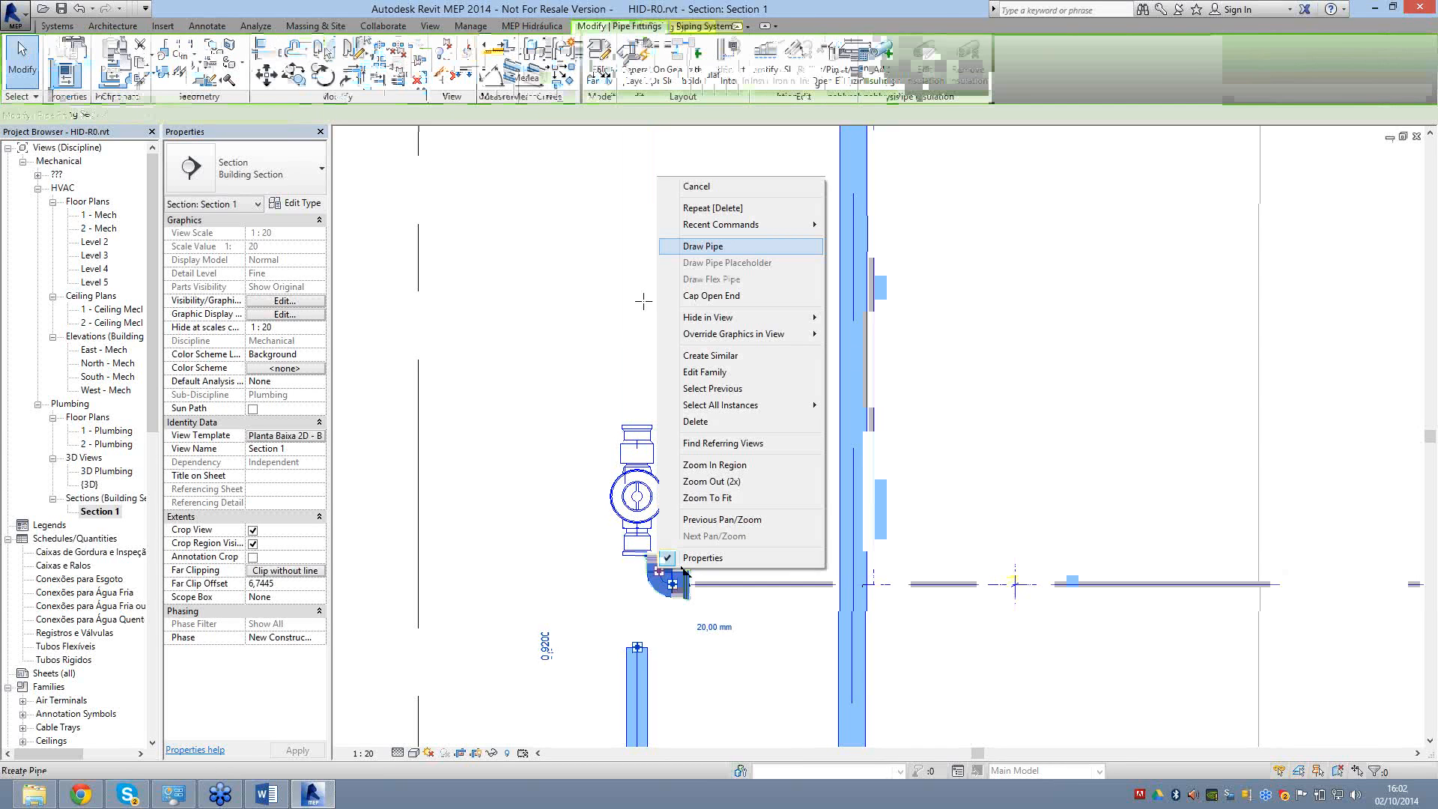
# Draw the missing 20 mm pipes from the lower elbow and the shower elbow to the pressure valve's end fittings, with the shower head temporarily hidden.
pyautogui.click(703, 246)
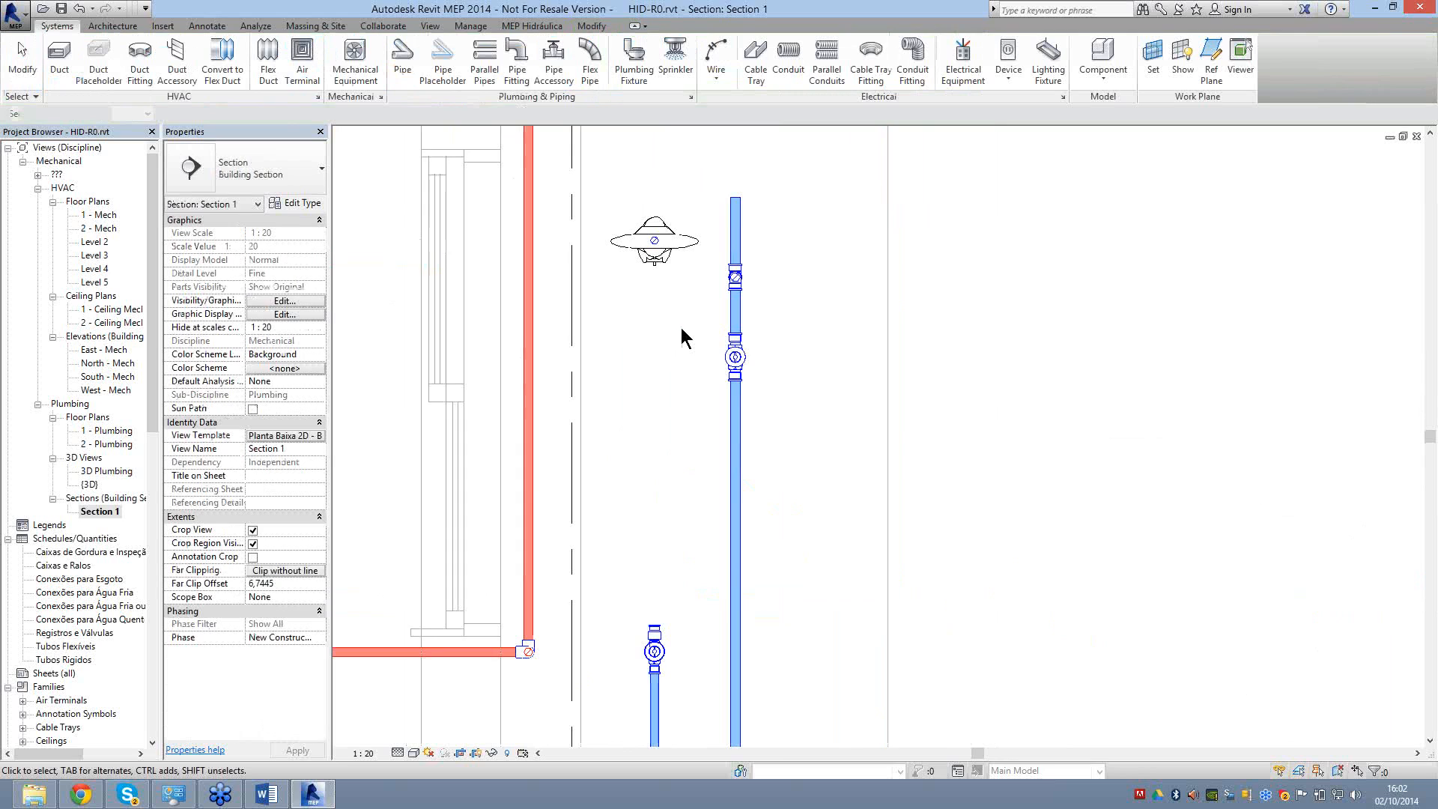
pyautogui.scroll(2, 659, 251)
pyautogui.rightClick(660, 251)
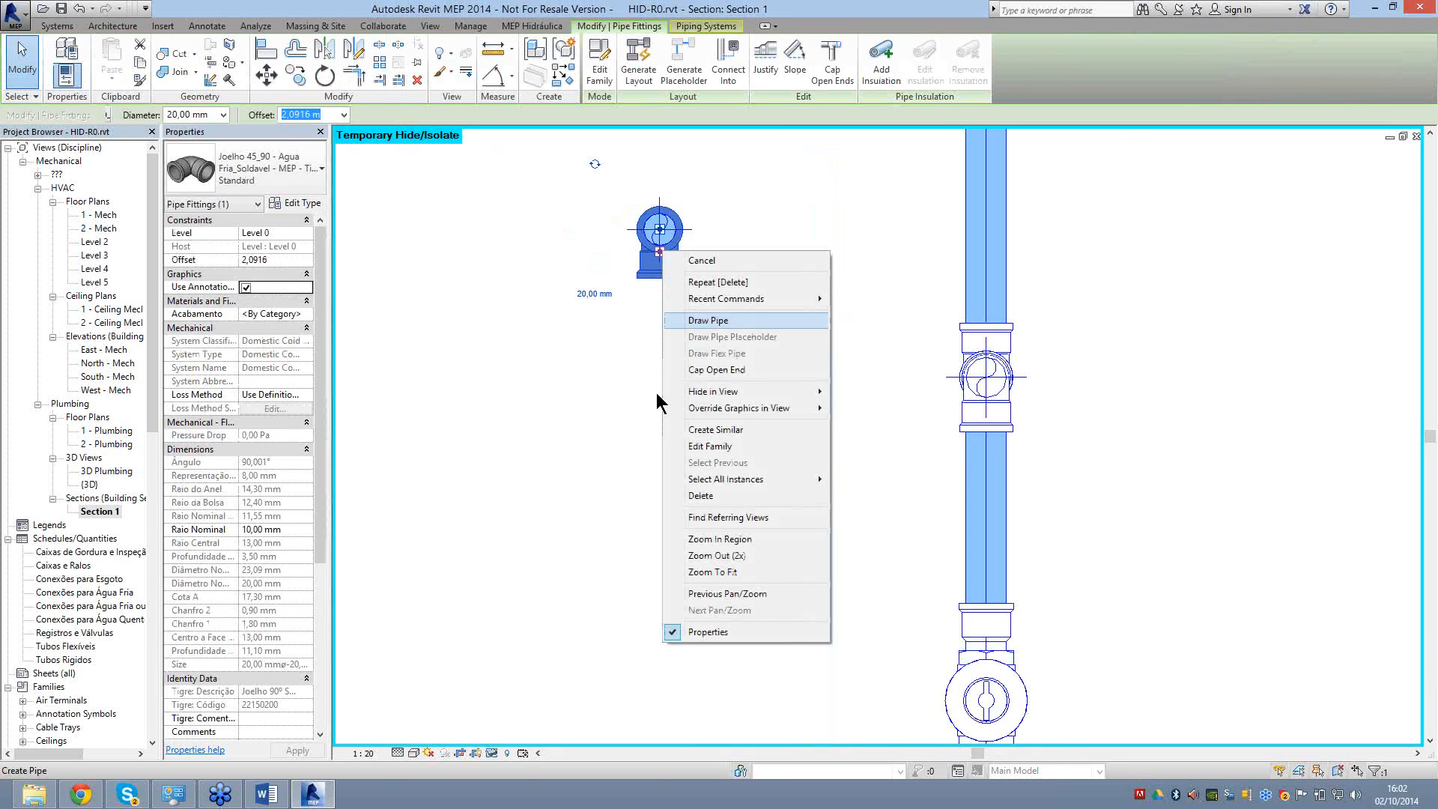
pyautogui.press('Return')
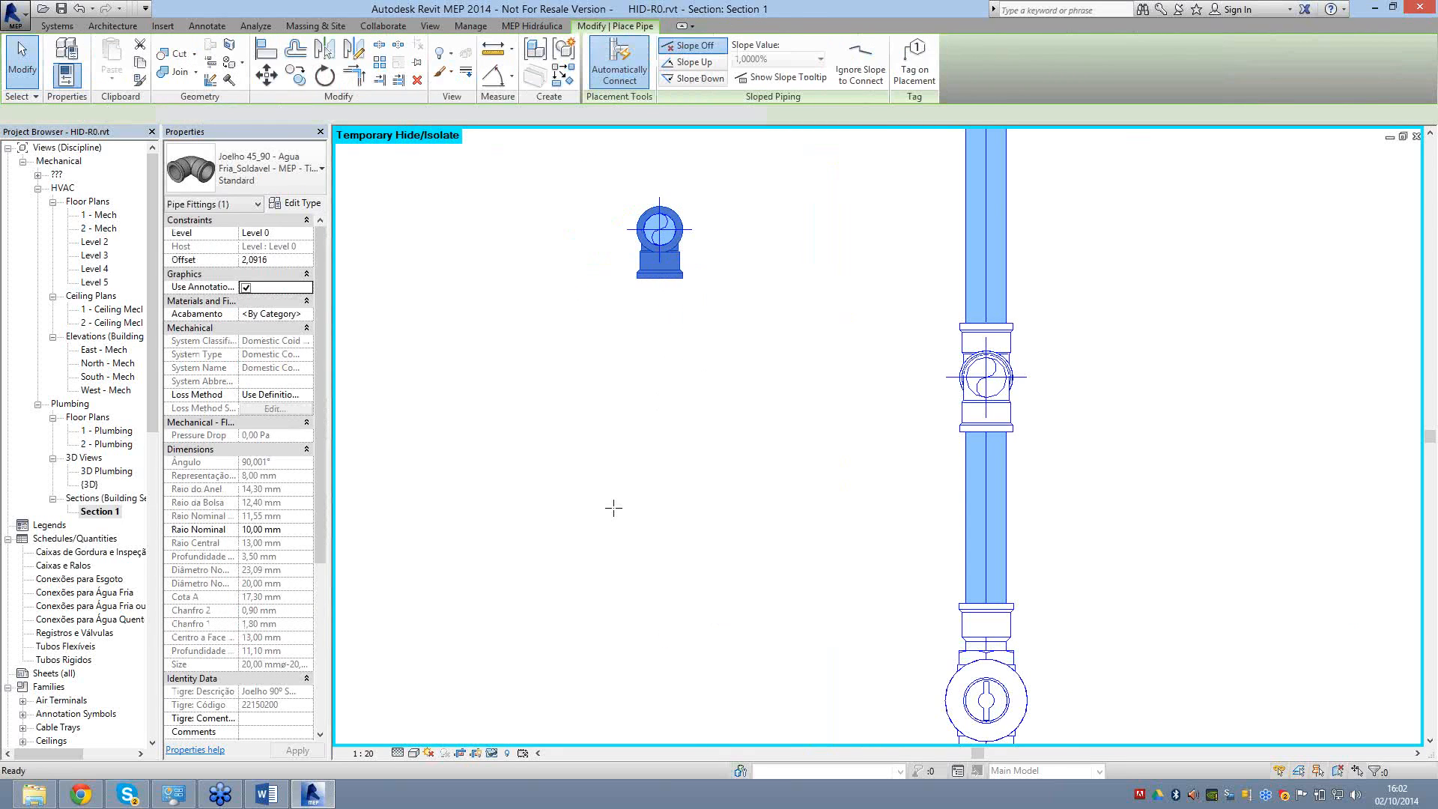
pyautogui.scroll(-3, 613, 508)
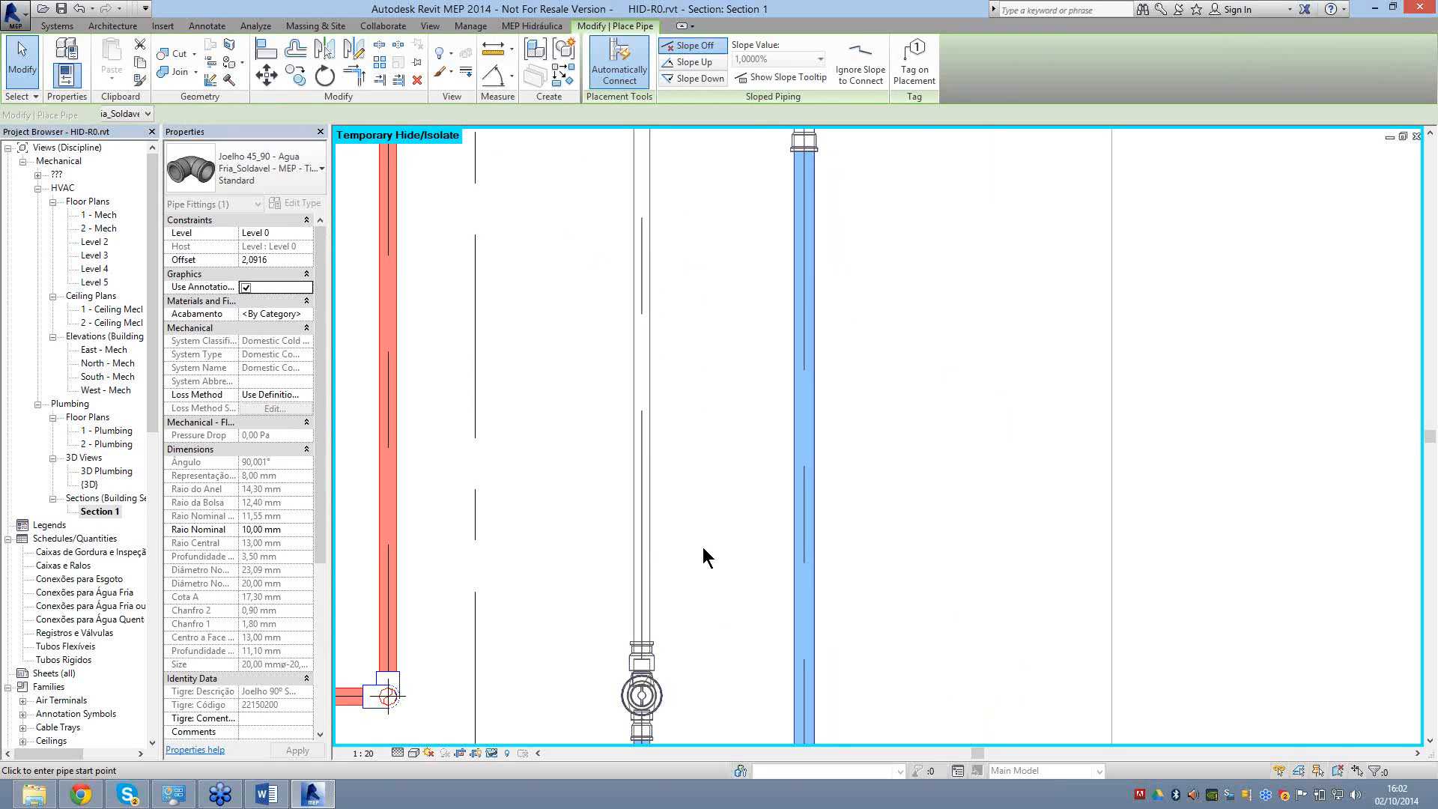
pyautogui.press('Escape')
# Reset the temporary hide/isolate in Section 1 to bring the shower head back.
pyautogui.scroll(-2, 702, 547)
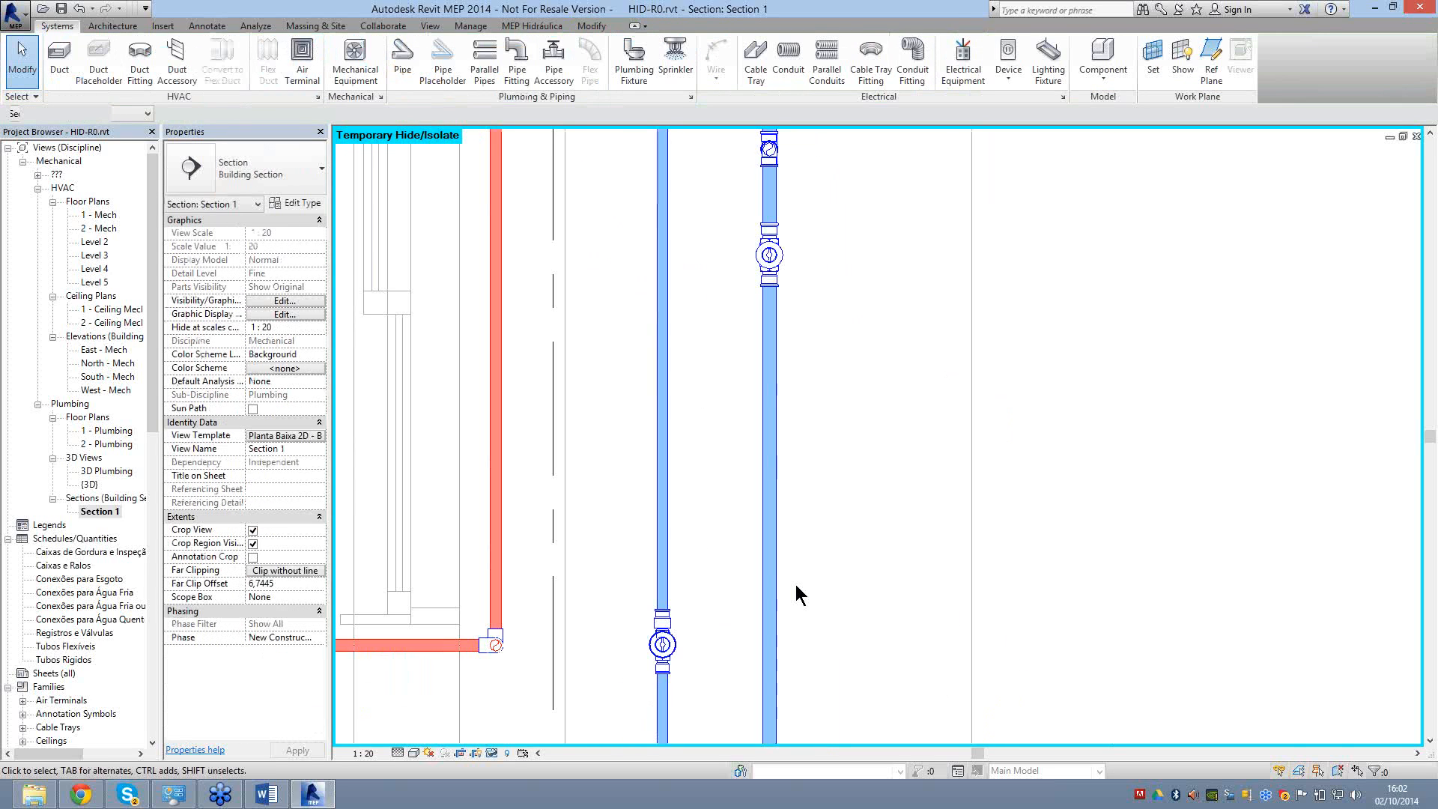
pyautogui.scroll(-4, 796, 585)
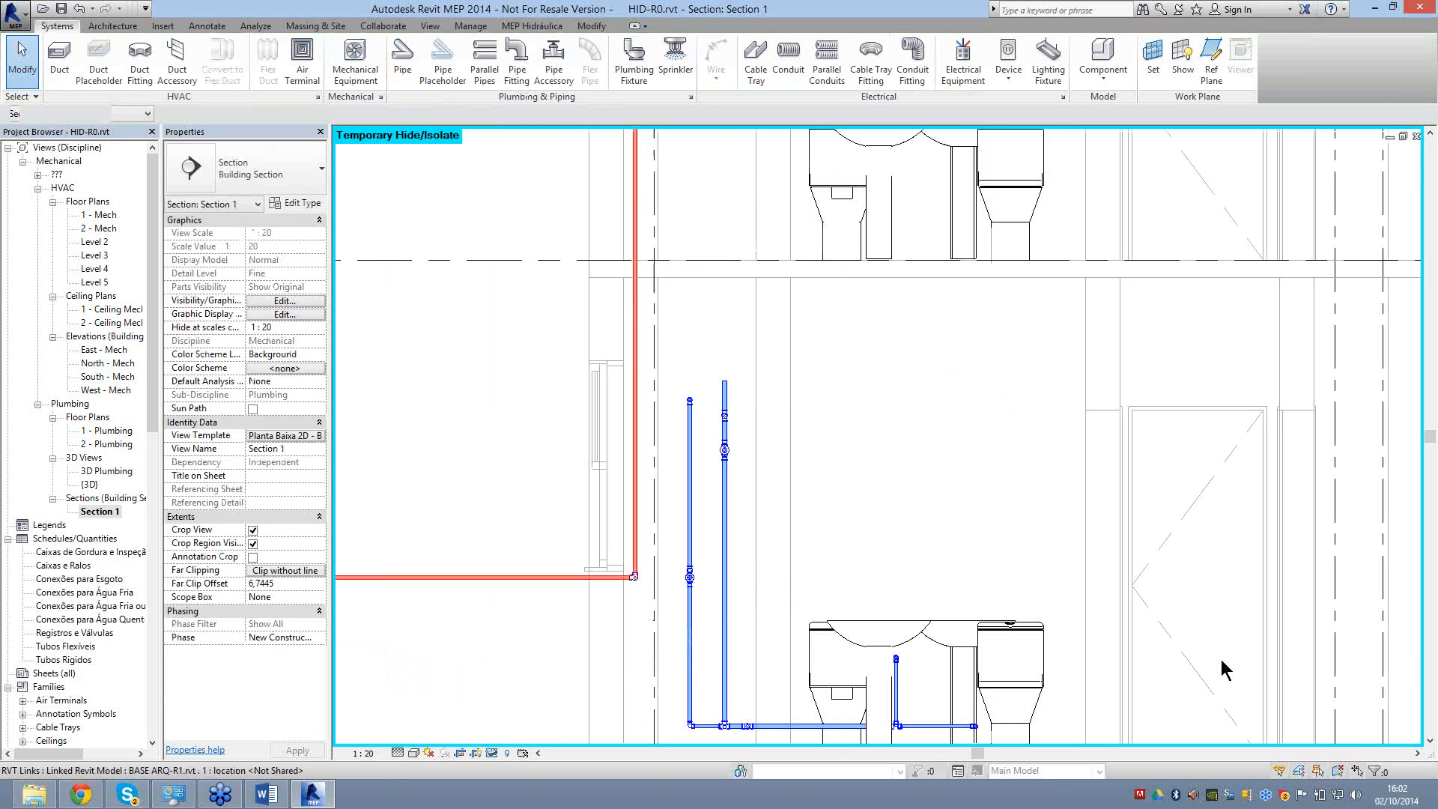
pyautogui.moveTo(1221, 668); pyautogui.dragTo(1148, 556, button='middle')
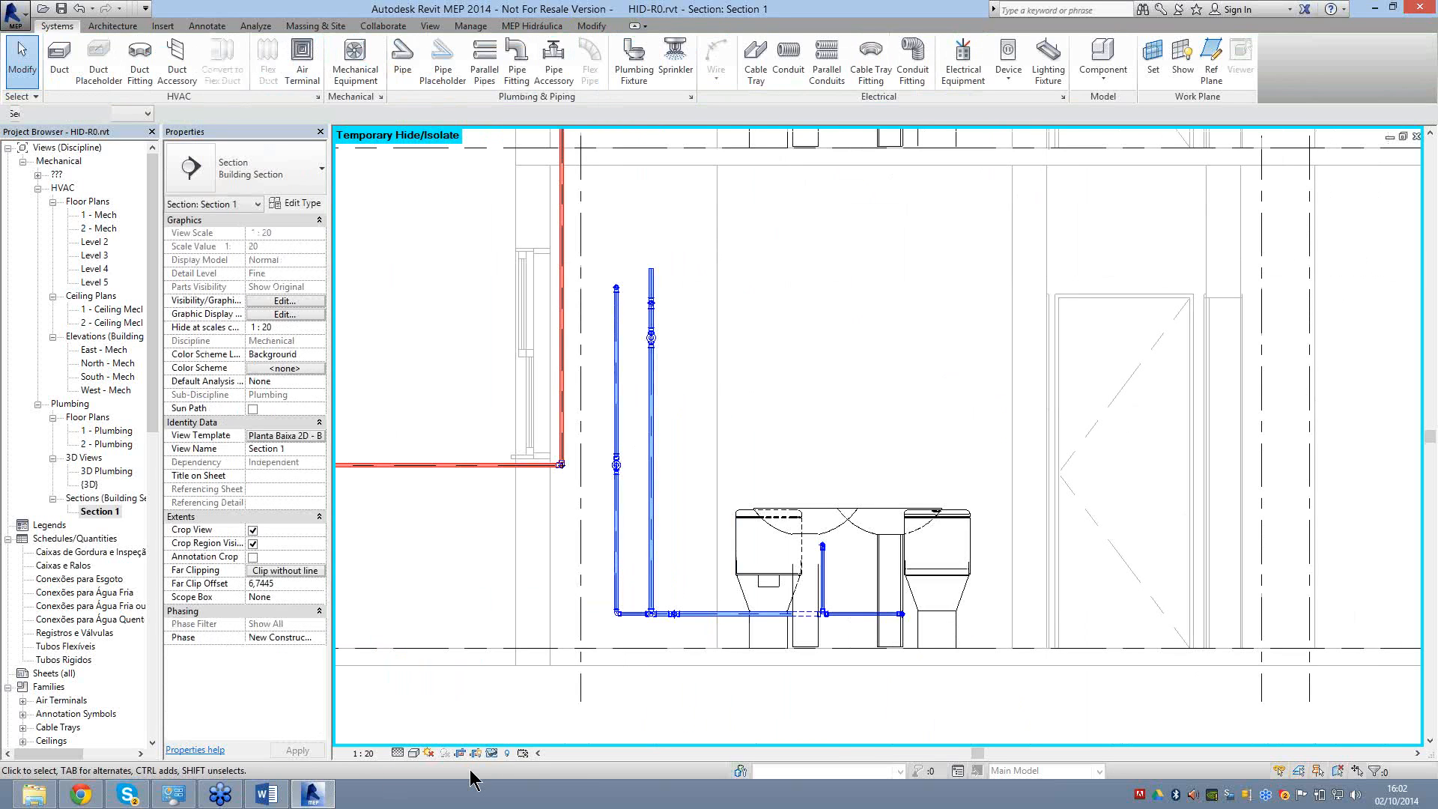
pyautogui.click(506, 752)
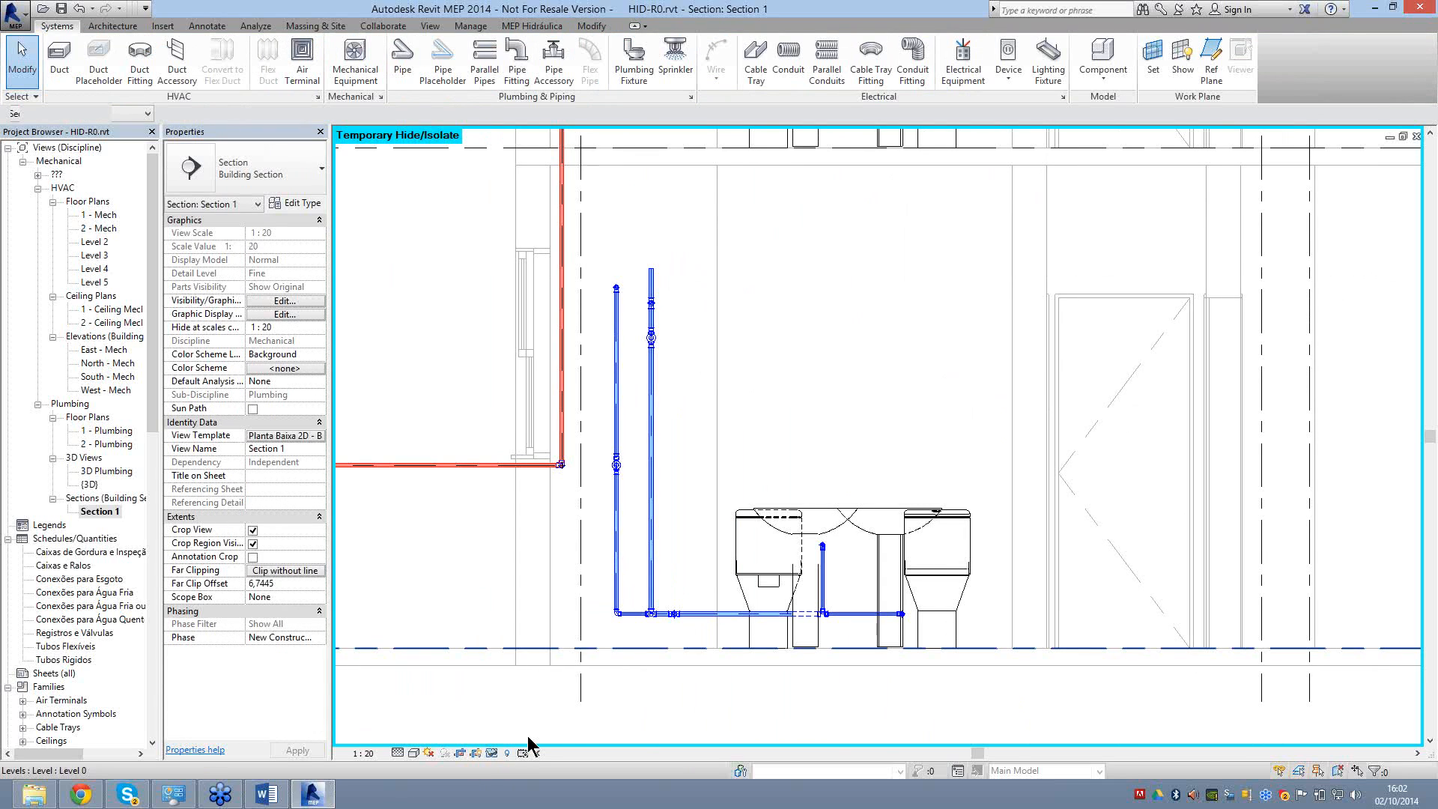
pyautogui.click(491, 752)
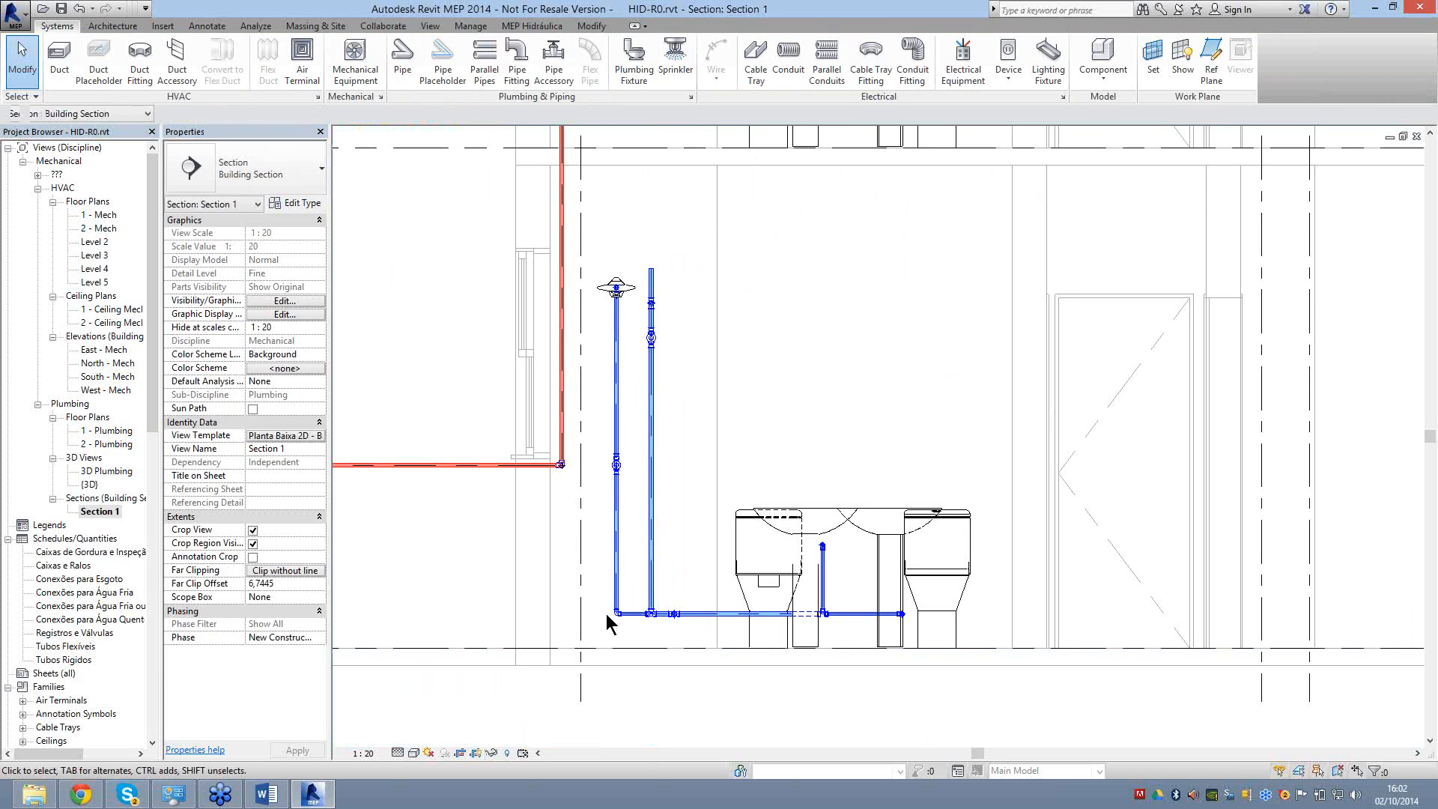
# Close the section view and extend the 3D view's section box upward to include the upper floors.
pyautogui.click(1416, 136)
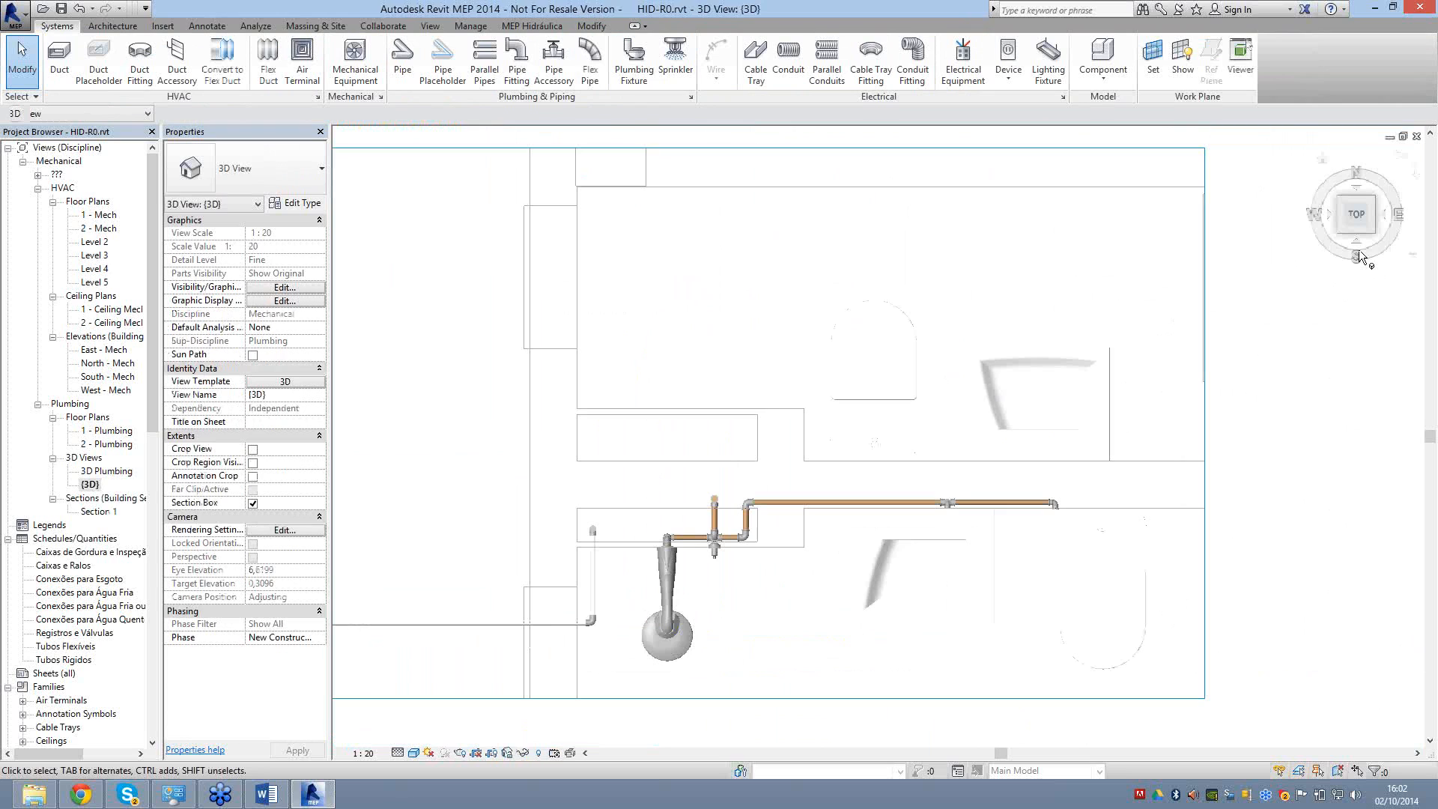
pyautogui.click(1358, 255)
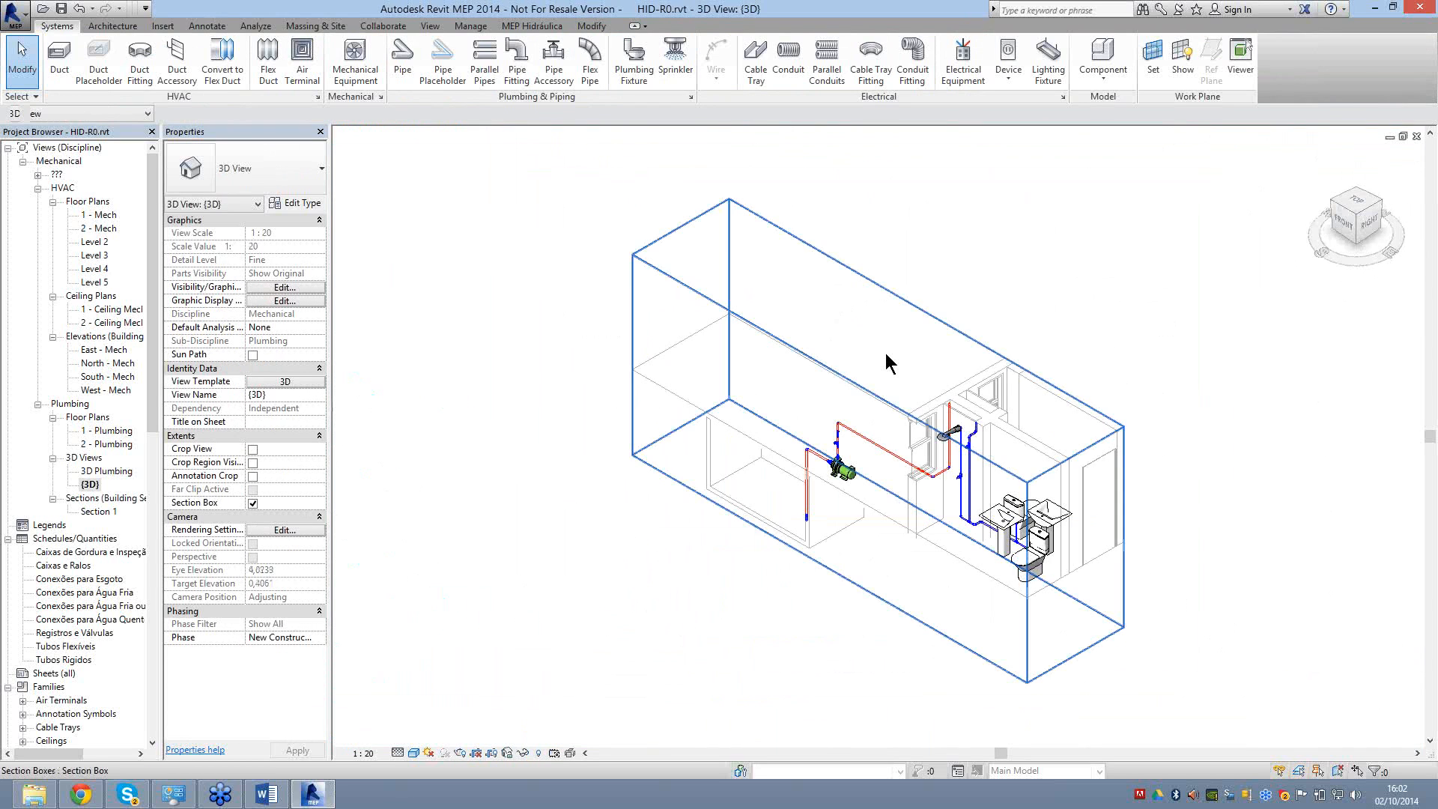
pyautogui.click(886, 355)
pyautogui.scroll(-3, 886, 355)
pyautogui.moveTo(881, 354); pyautogui.dragTo(925, 153)
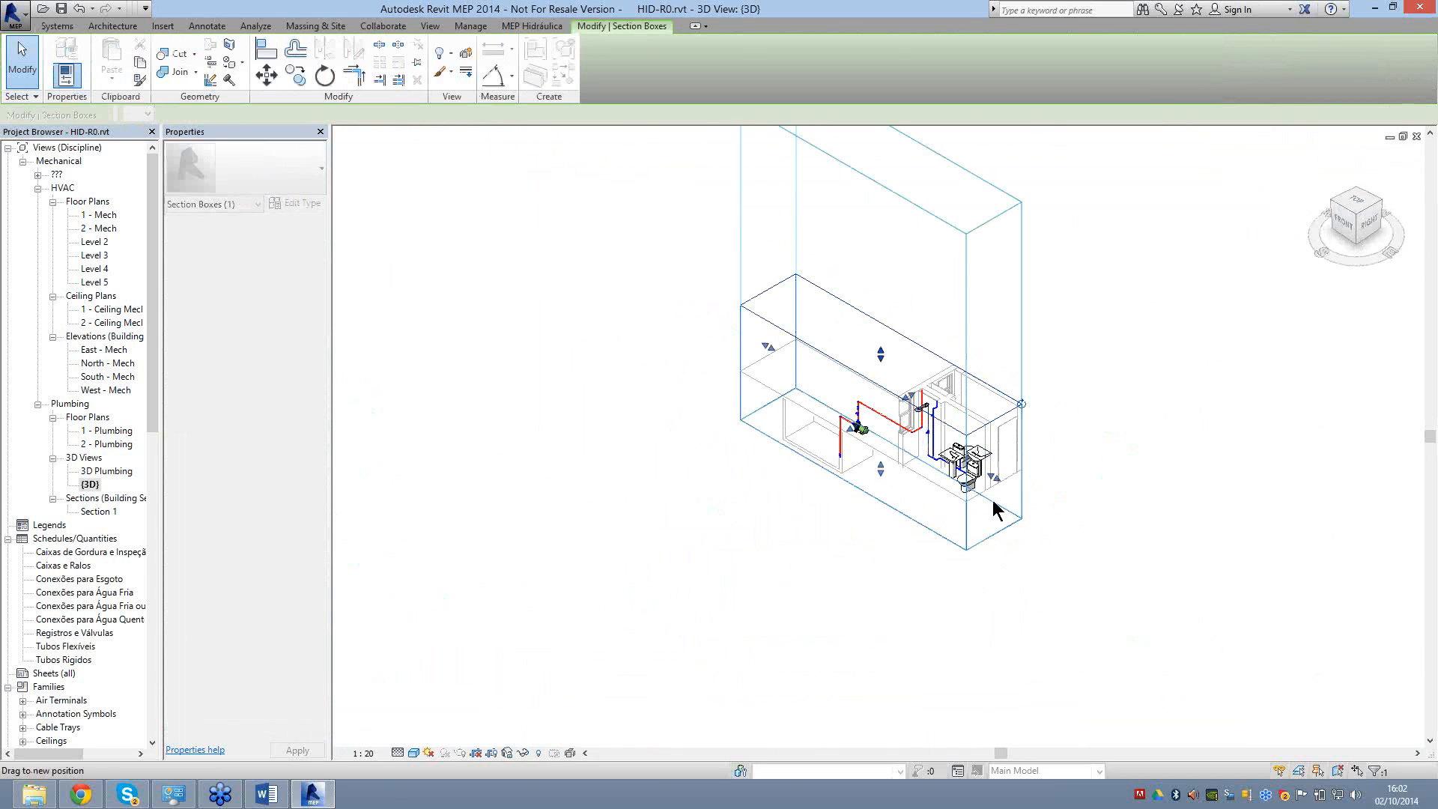
pyautogui.scroll(5, 931, 297)
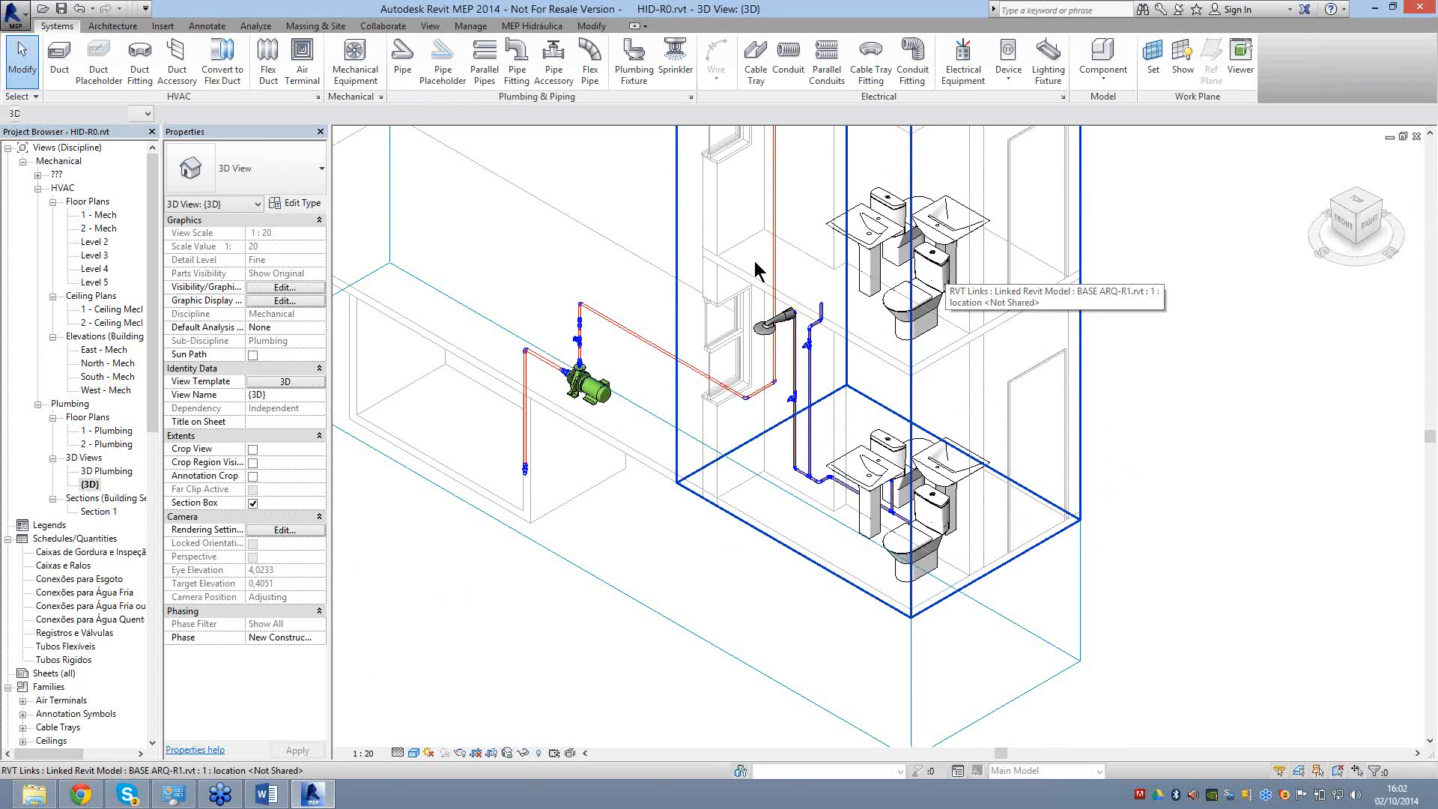
# From the top view, select the ground-floor bathroom's shower, washbasin, toilet and cold water piping and copy them to the clipboard.
pyautogui.scroll(2, 755, 266)
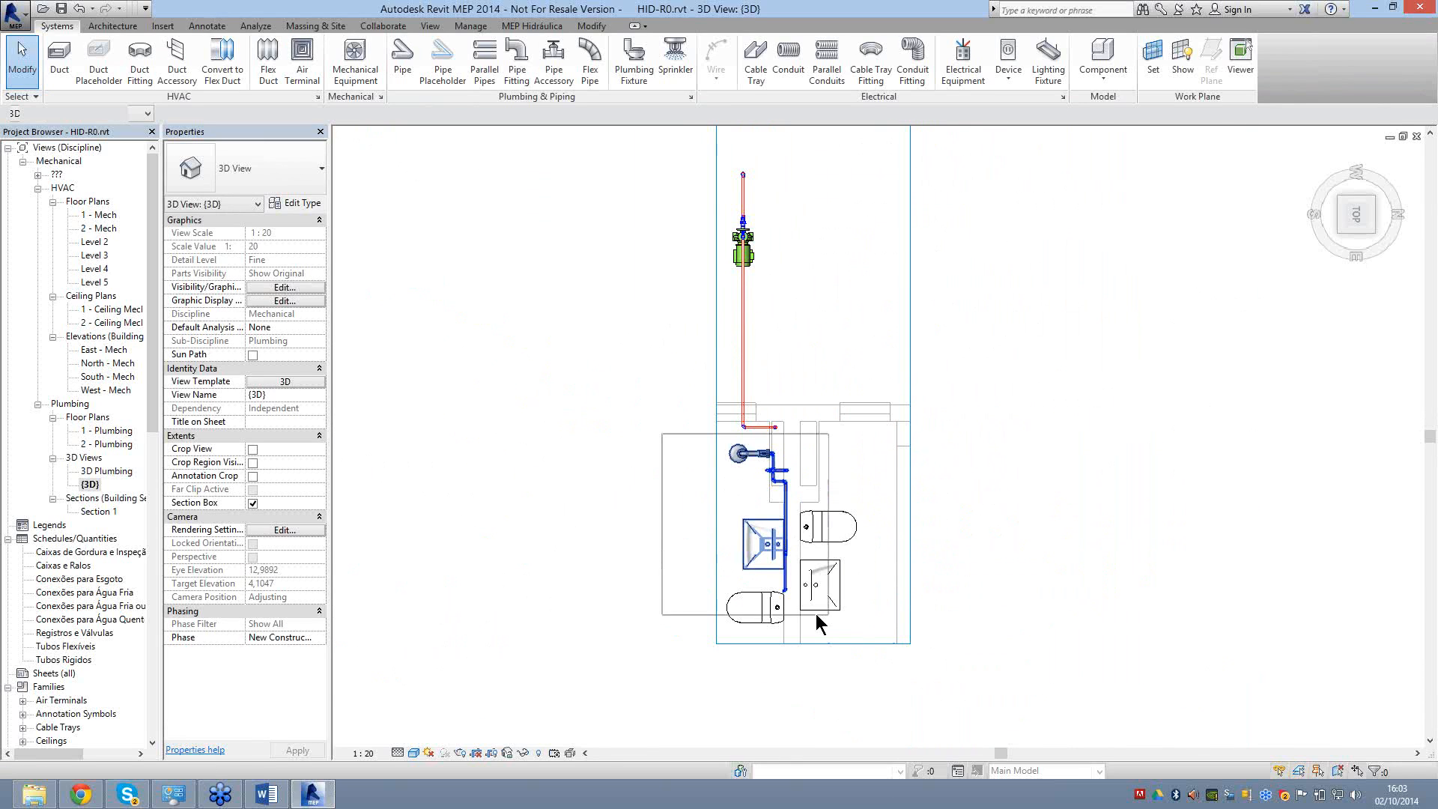
pyautogui.click(761, 580)
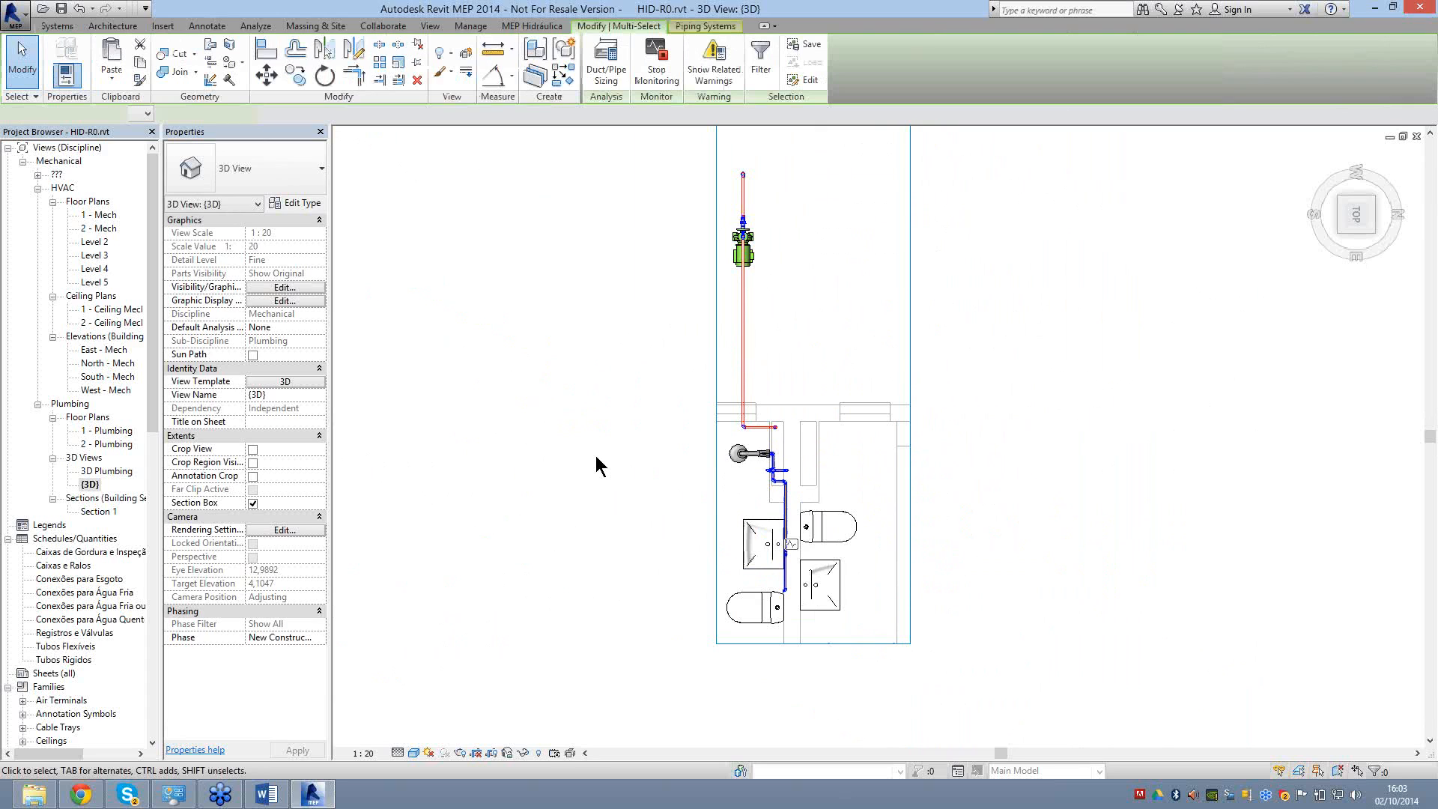
pyautogui.click(591, 354)
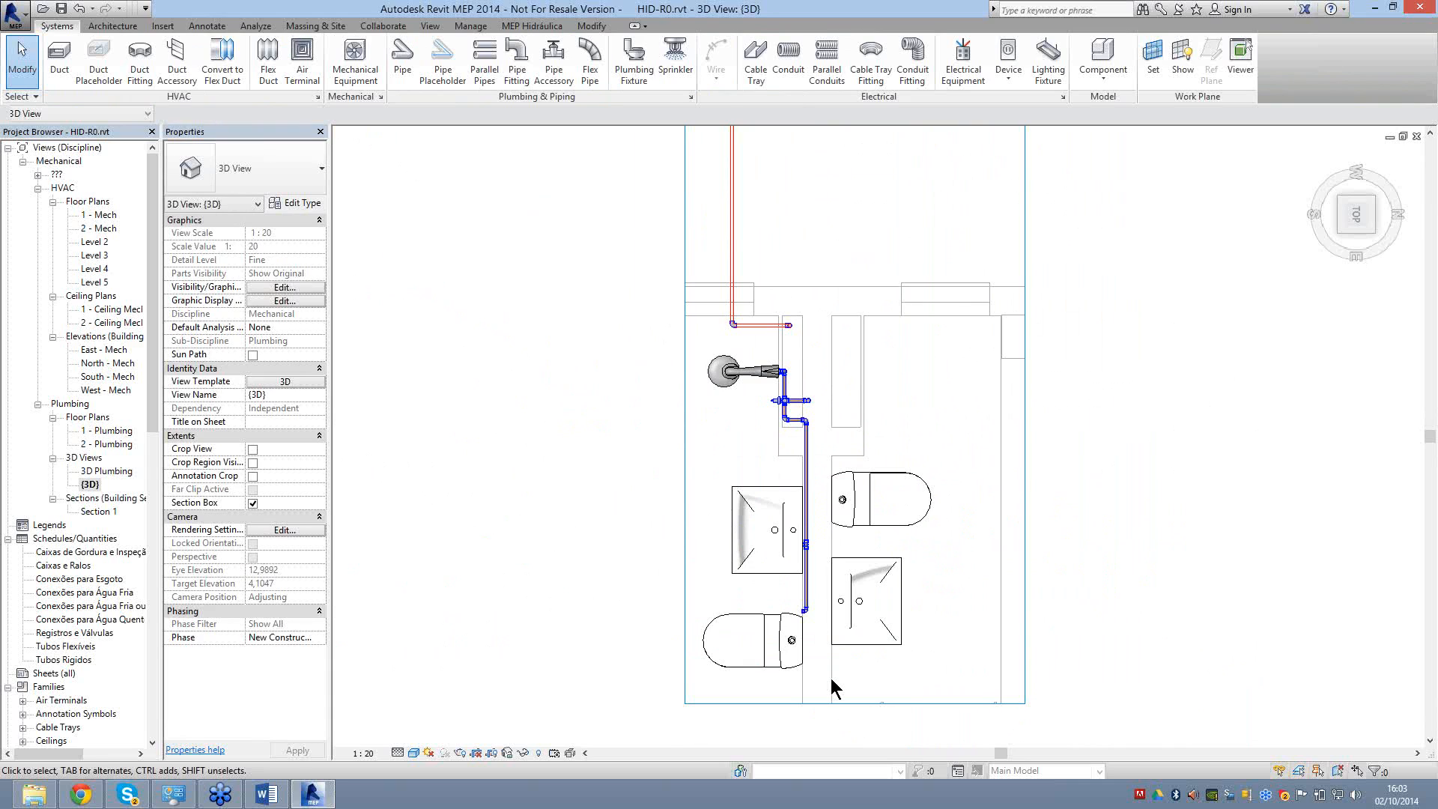
pyautogui.moveTo(592, 353); pyautogui.dragTo(832, 680)
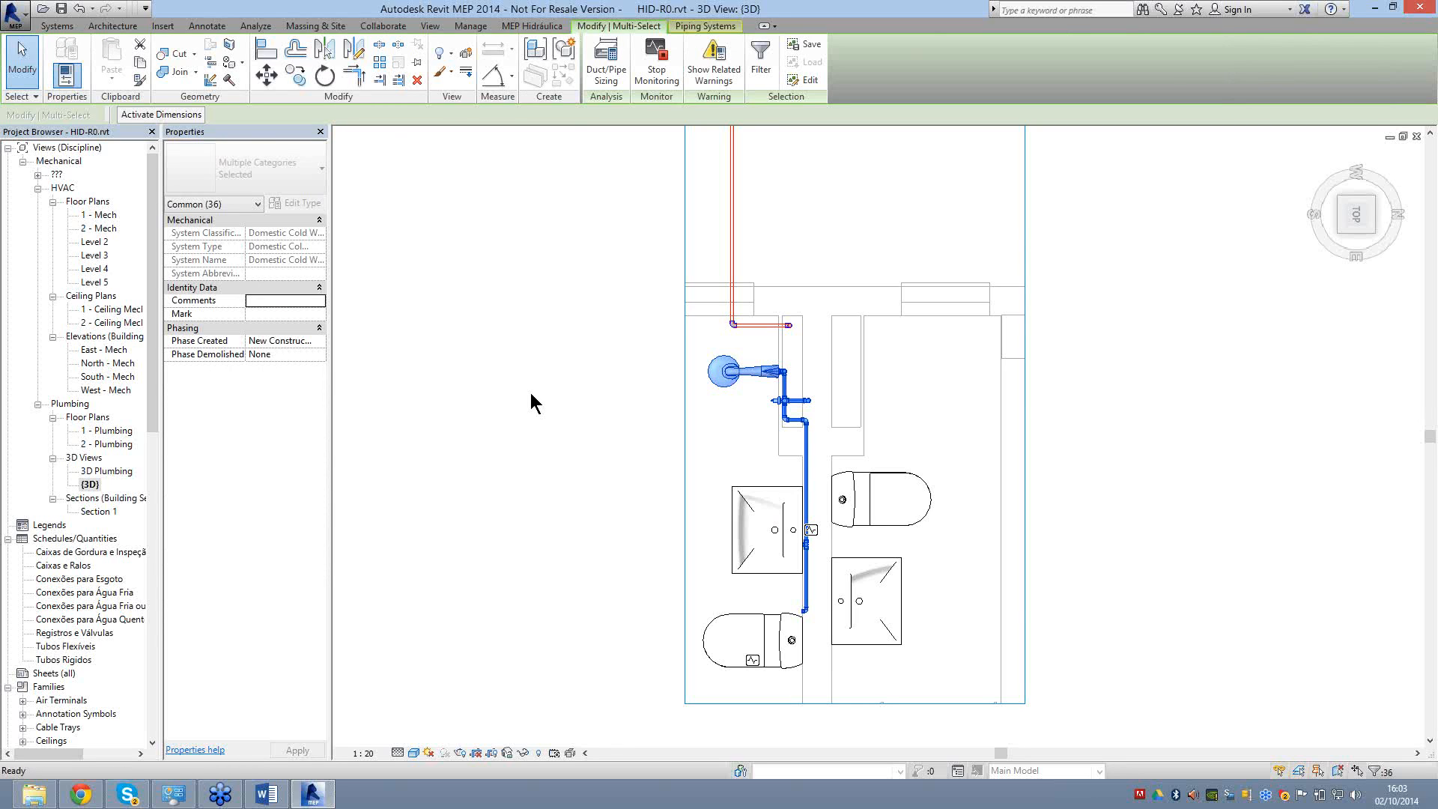
pyautogui.press('Escape')
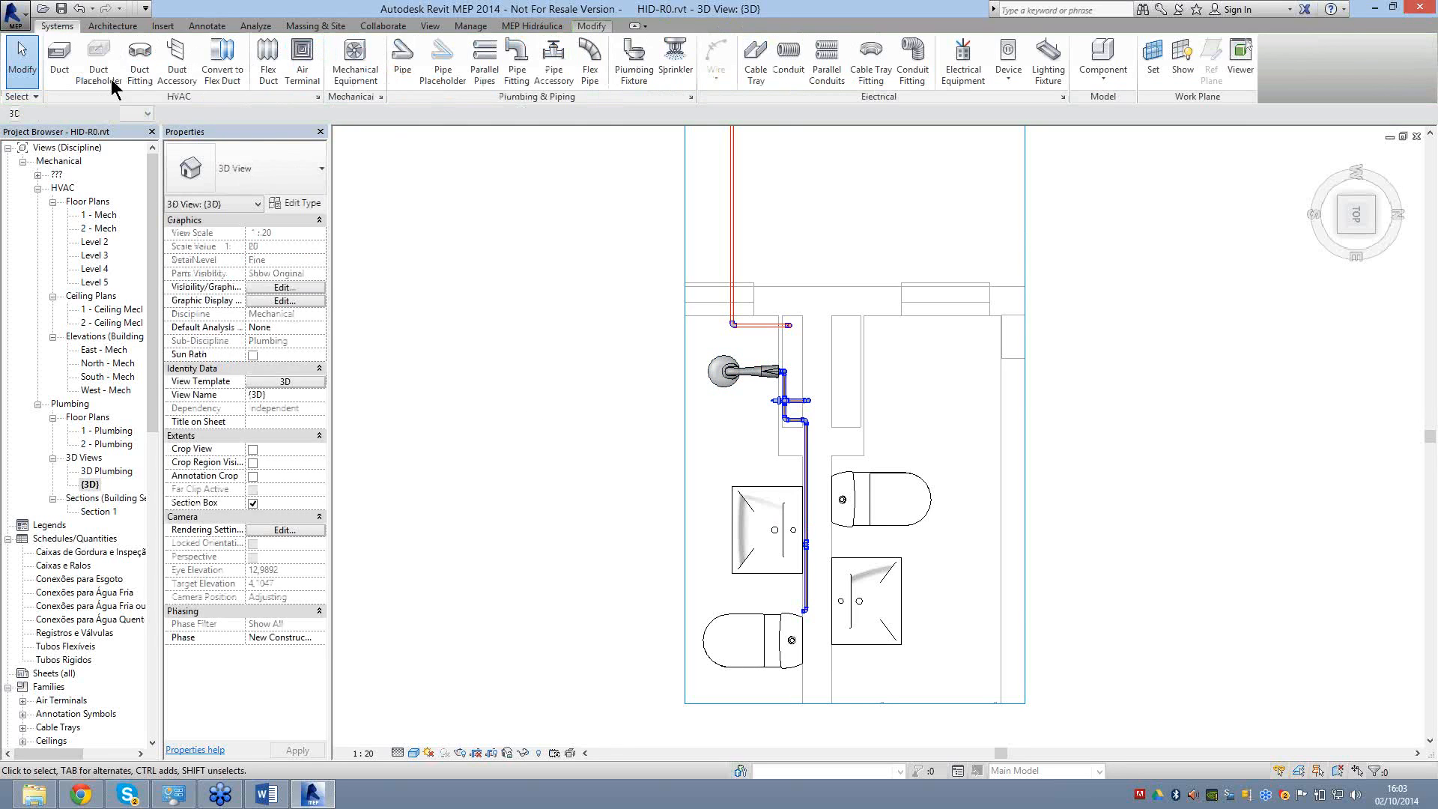
# Paste the copied bathroom fixtures and piping aligned to Level 1, Level 2, Level 3 and Level 4.
pyautogui.click(152, 137)
pyautogui.click(644, 308)
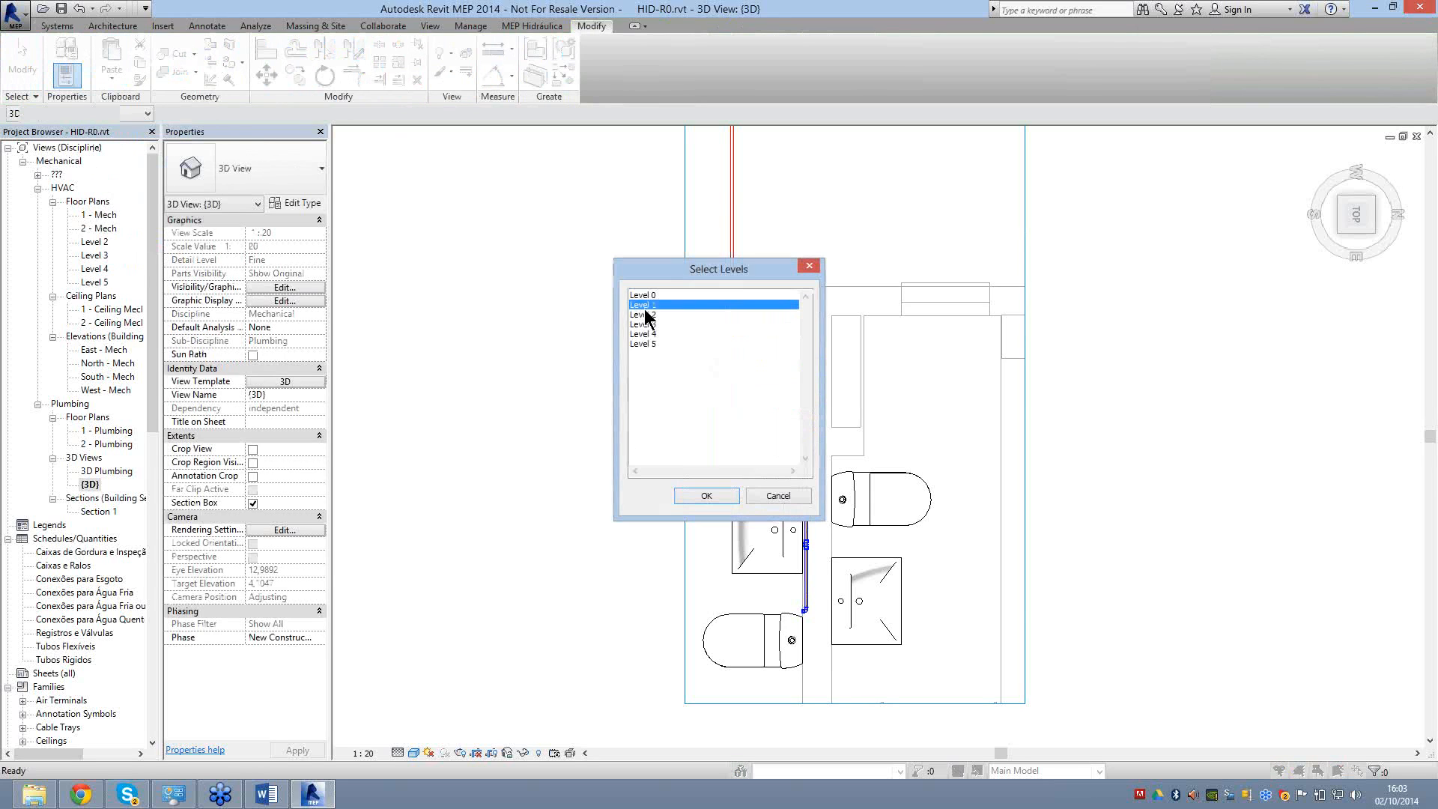
pyautogui.hotkey('shift', 'Down')
pyautogui.hotkey('shift', 'Down')
pyautogui.hotkey('shift', 'Down')
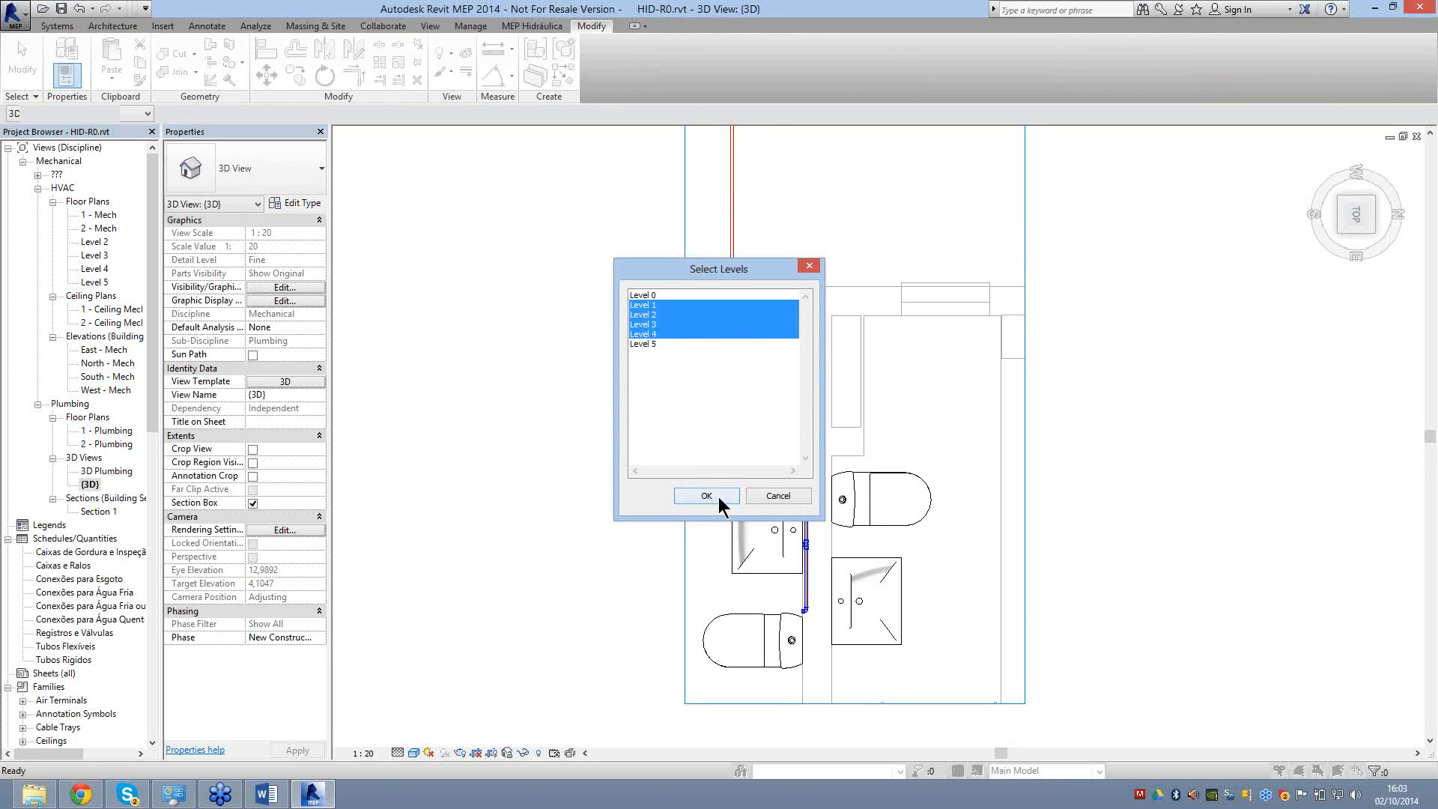
pyautogui.click(717, 496)
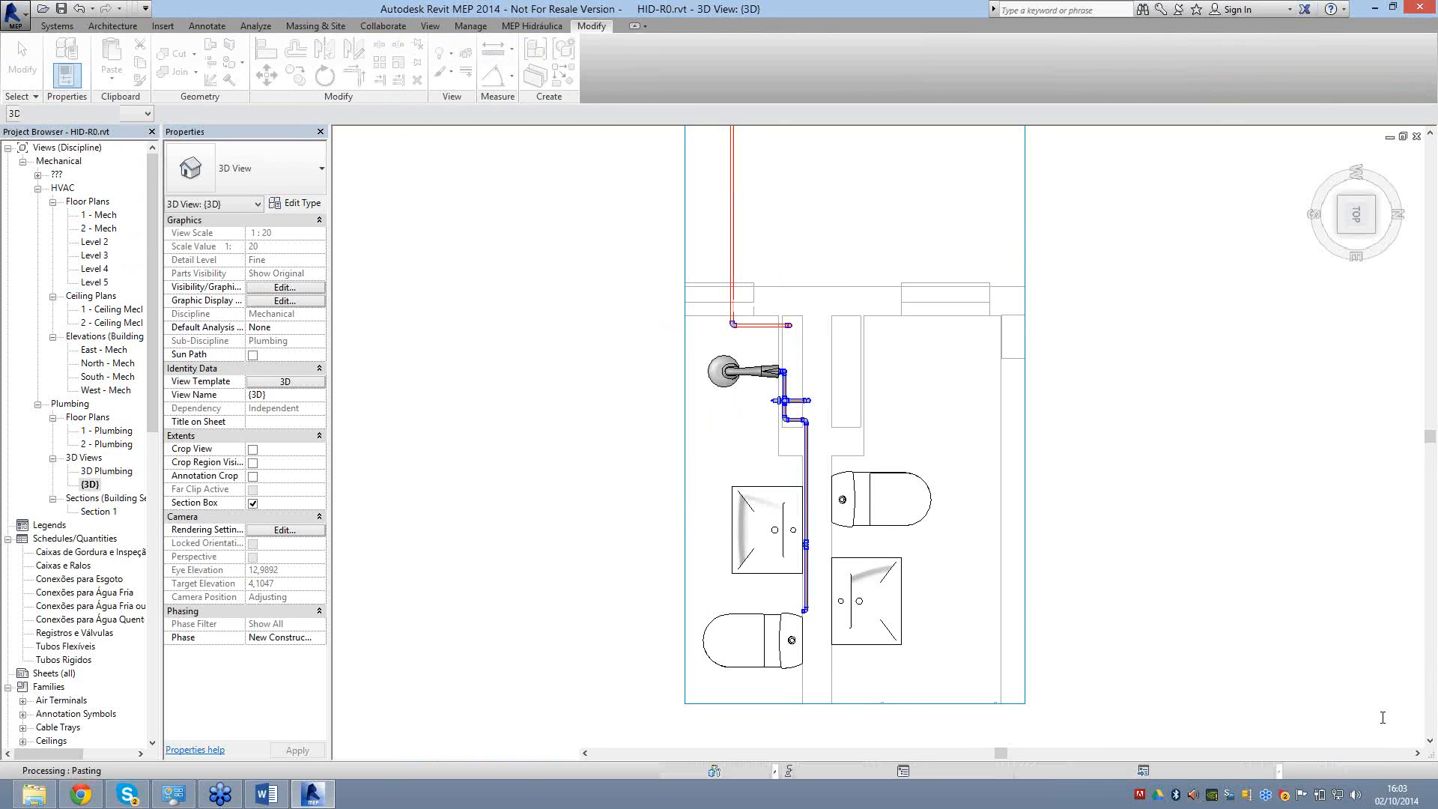
pyautogui.click(1428, 706)
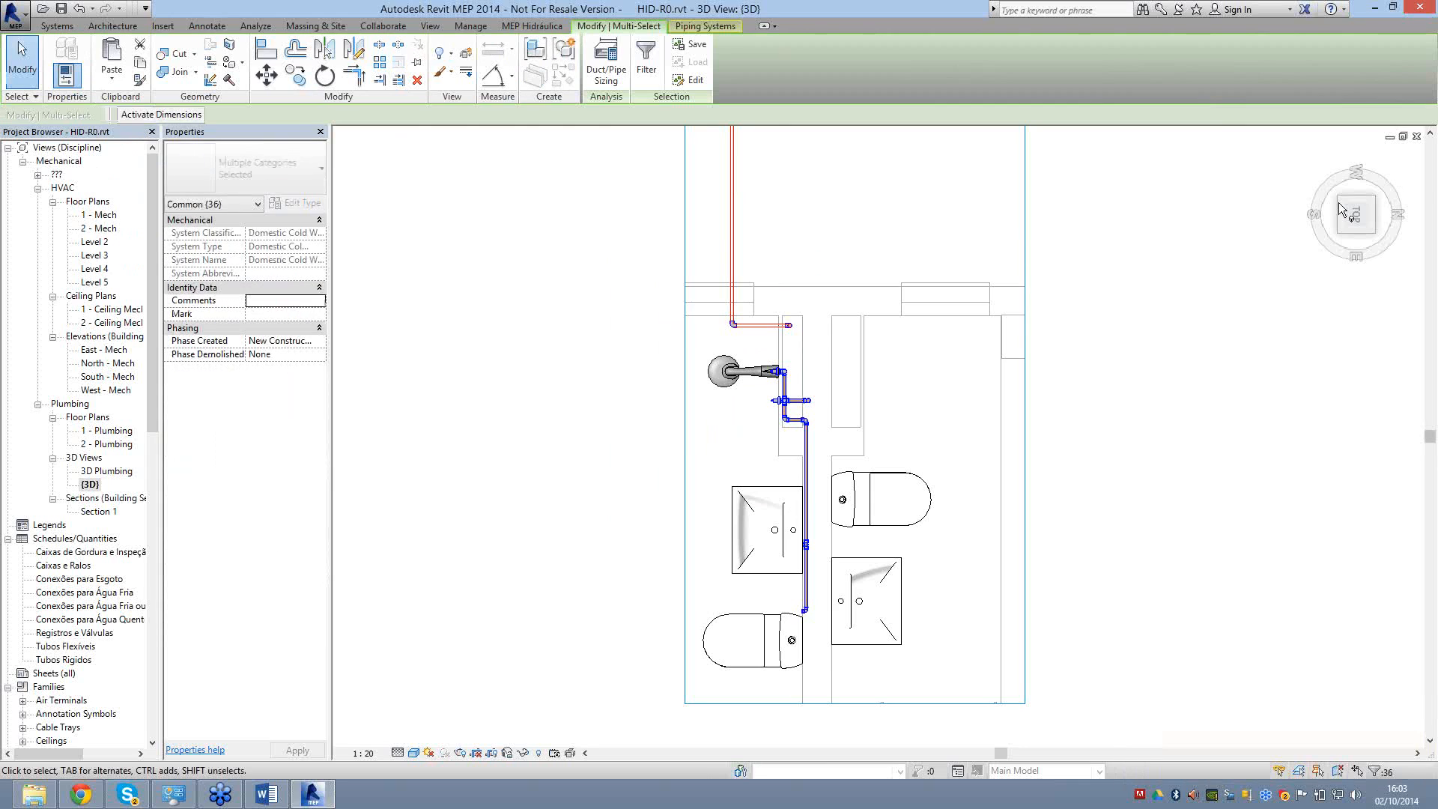
# Raise the top of the 3D section box above the roof to expose all the pasted bathroom copies.
pyautogui.moveTo(1340, 208)
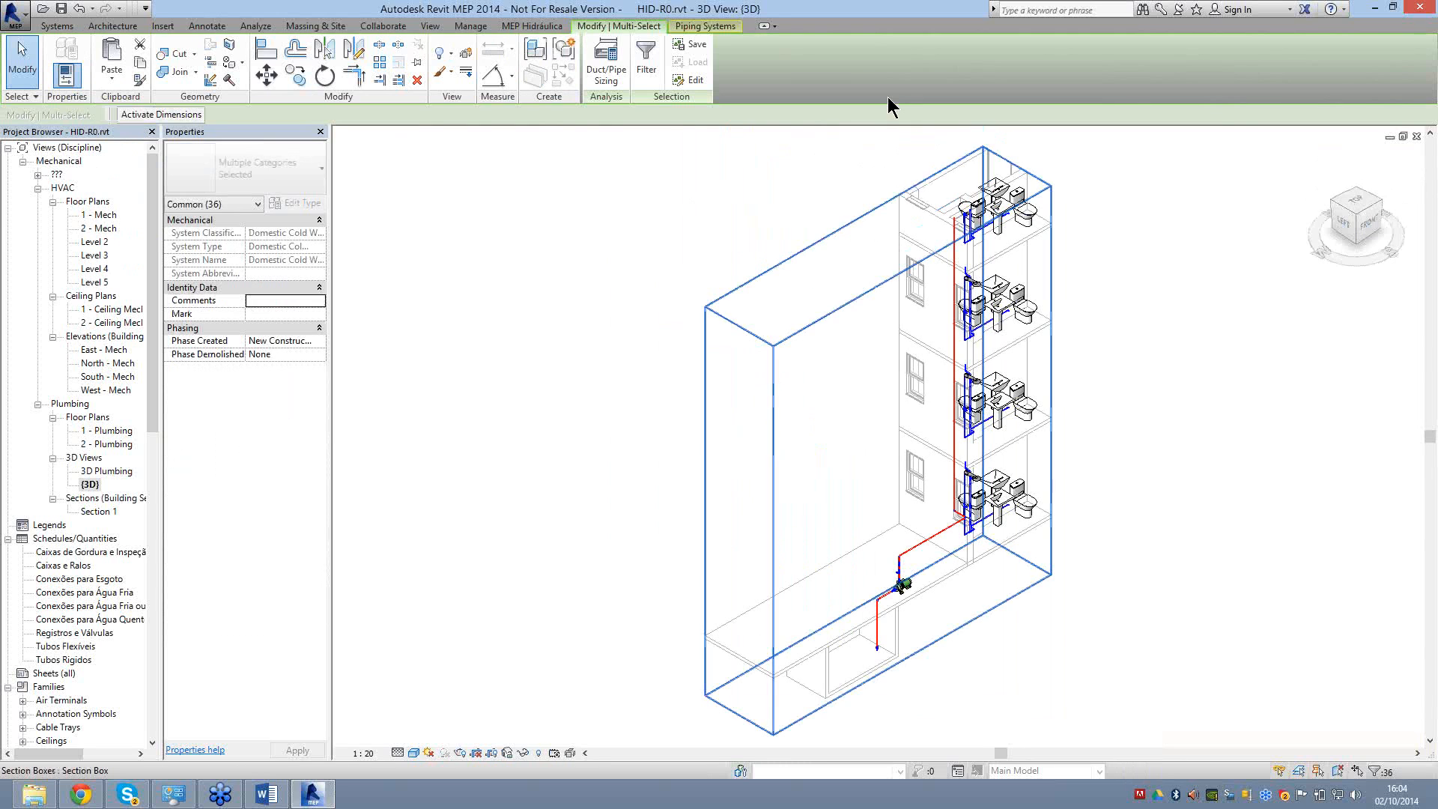
pyautogui.click(878, 206)
pyautogui.moveTo(878, 246); pyautogui.dragTo(887, 99)
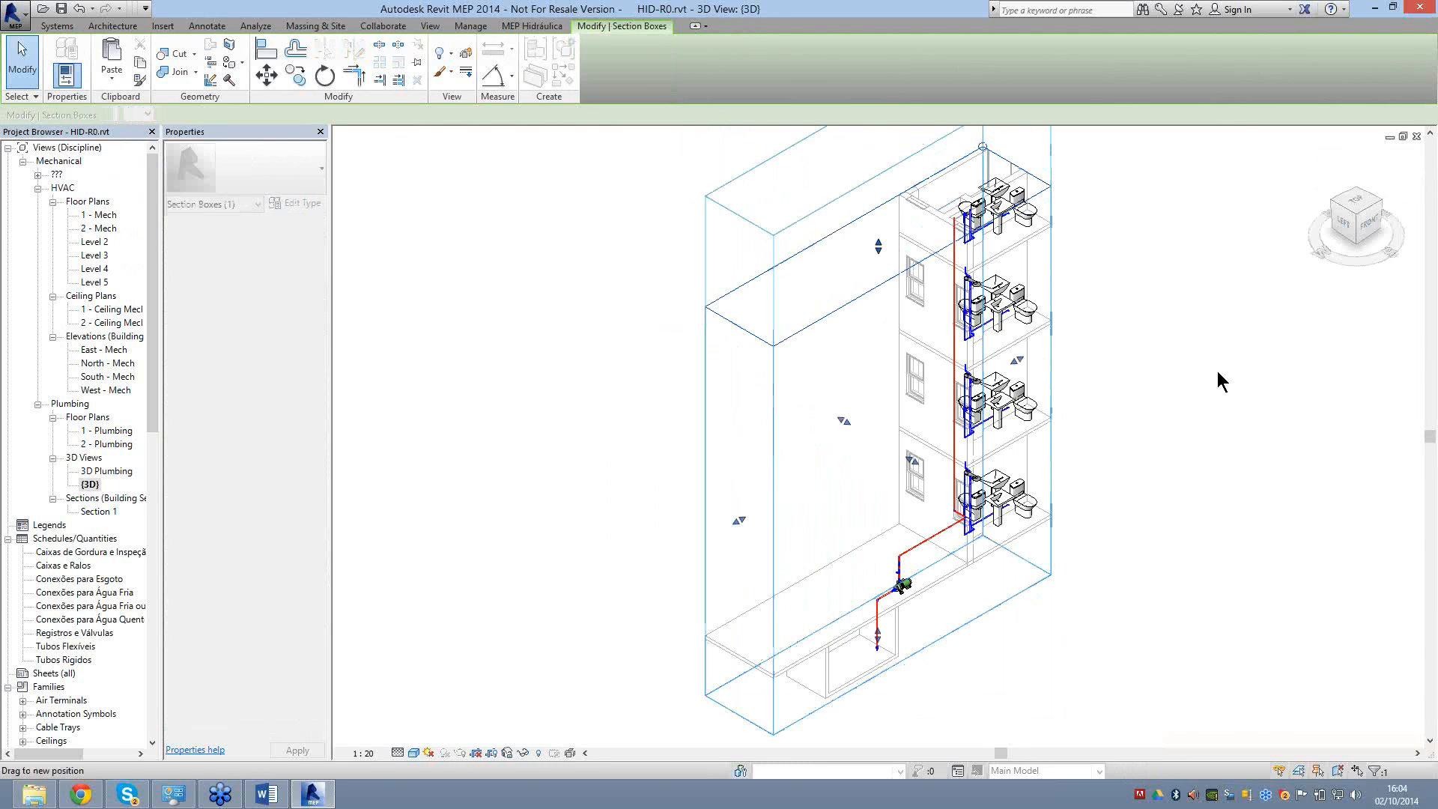
pyautogui.moveTo(1219, 382); pyautogui.dragTo(1108, 597)
pyautogui.keyDown('shift'); pyautogui.moveTo(1108, 597); pyautogui.dragTo(750, 366, button='middle'); pyautogui.keyUp('shift')
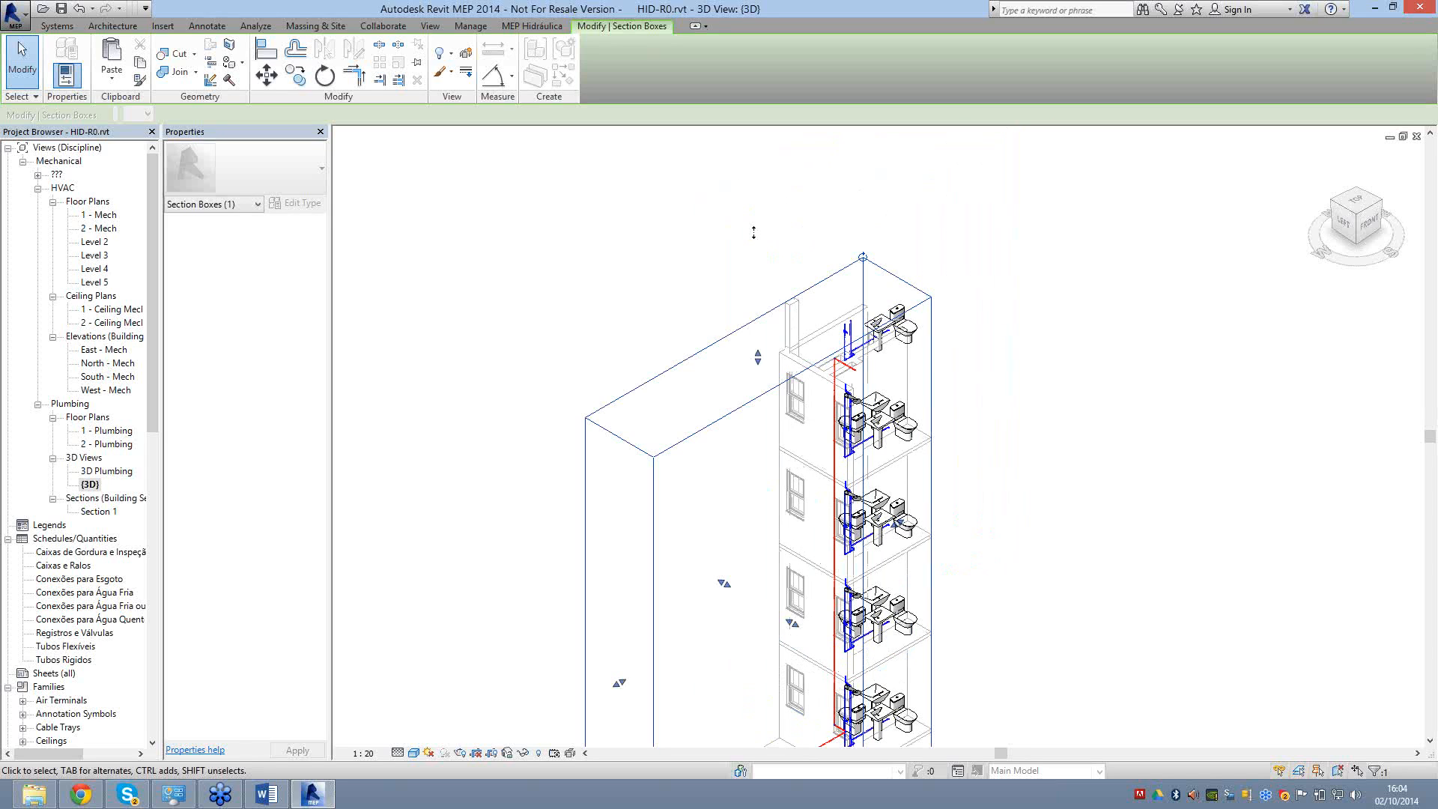
pyautogui.moveTo(754, 233); pyautogui.dragTo(927, 329)
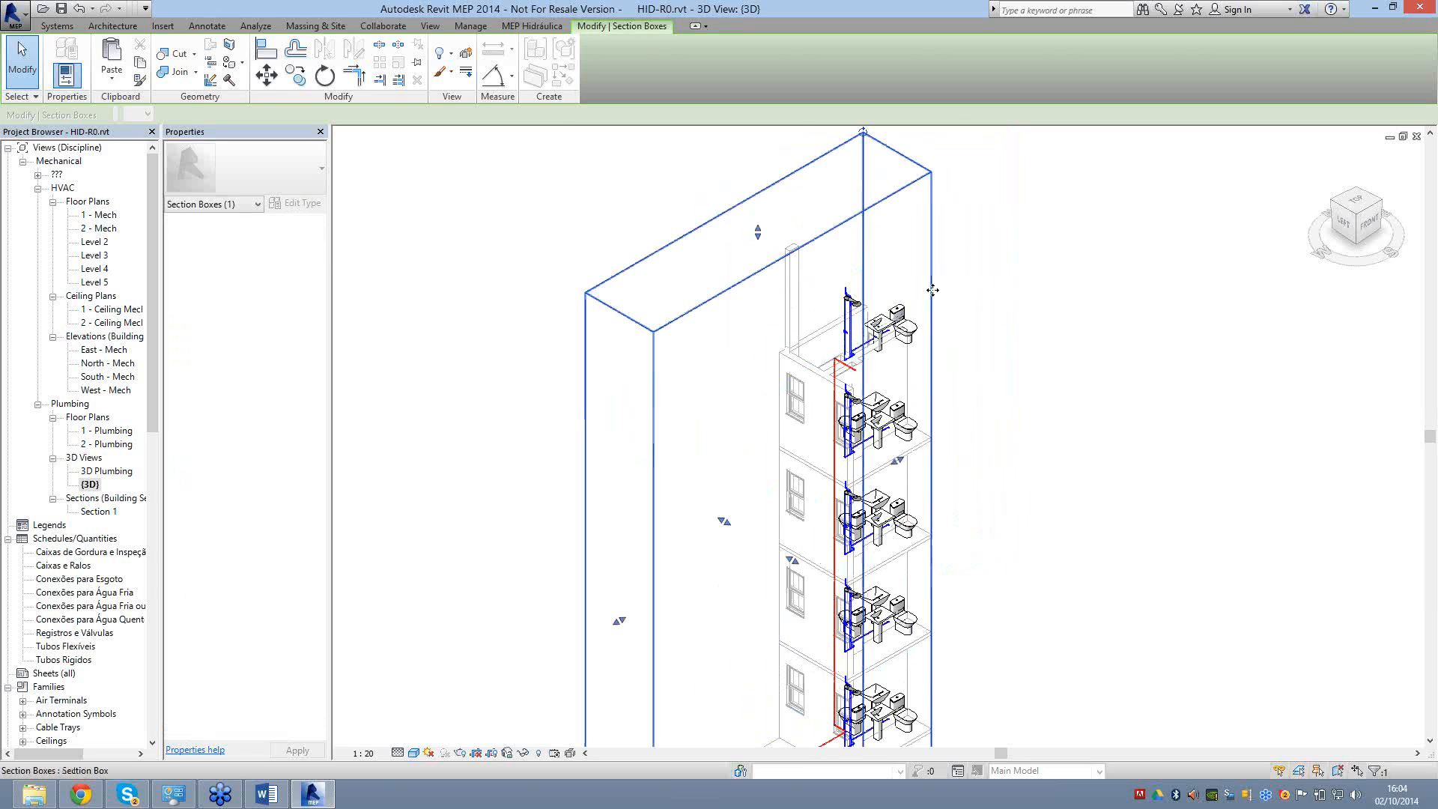
pyautogui.scroll(3, 916, 339)
pyautogui.scroll(-3, 891, 464)
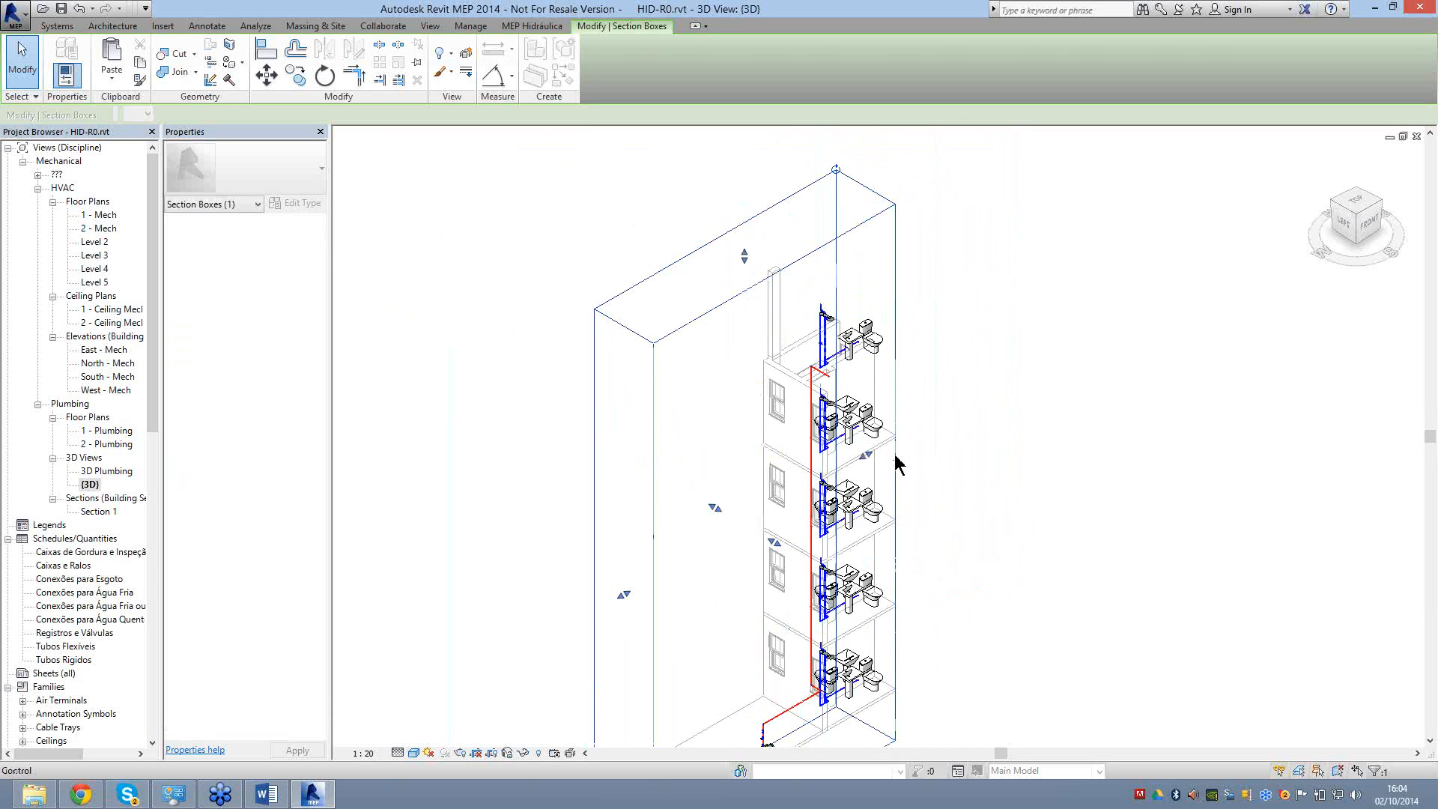
# Delete the topmost pasted copy of the bathroom fixtures and piping at roof level.
pyautogui.click(683, 168)
pyautogui.scroll(4, 840, 325)
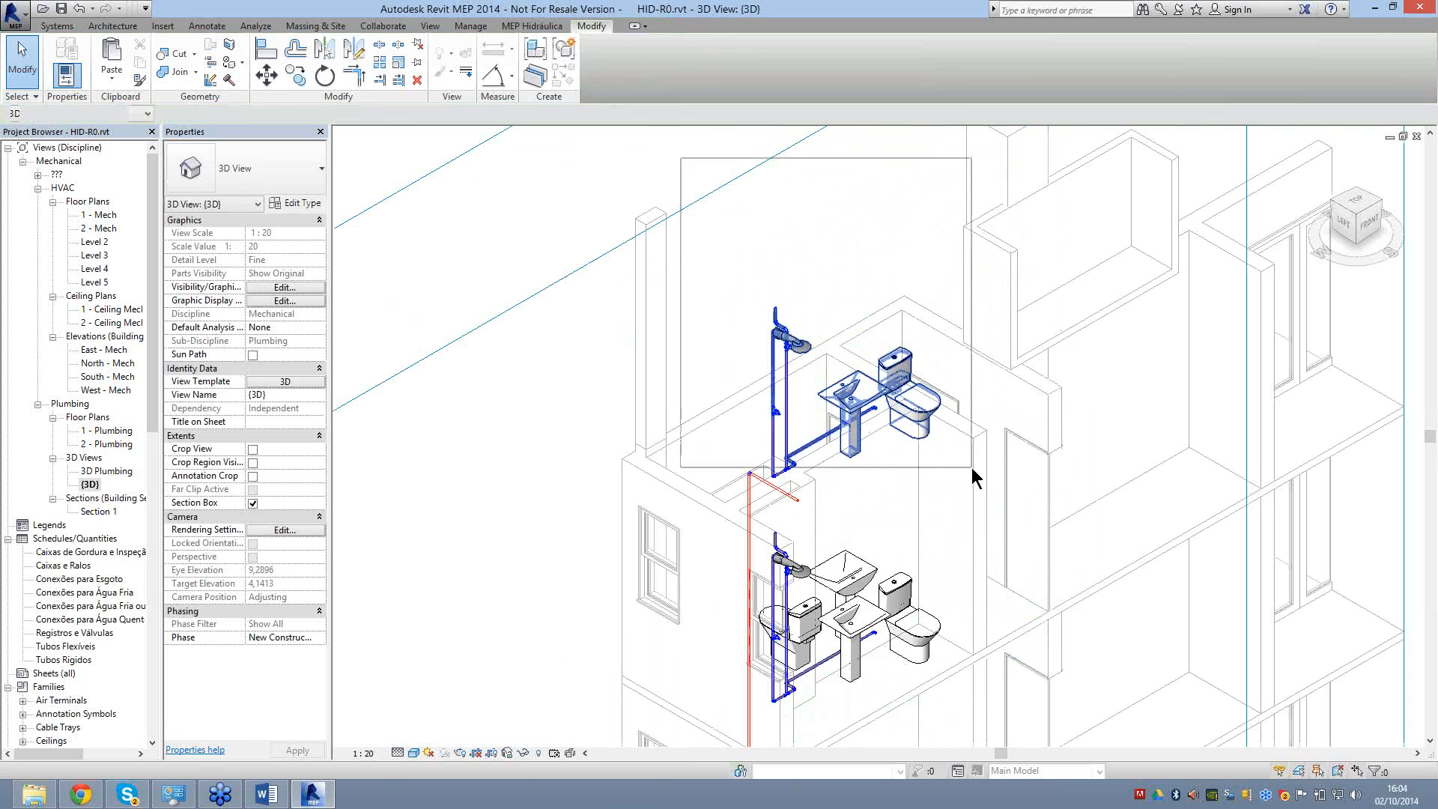
pyautogui.click(820, 464)
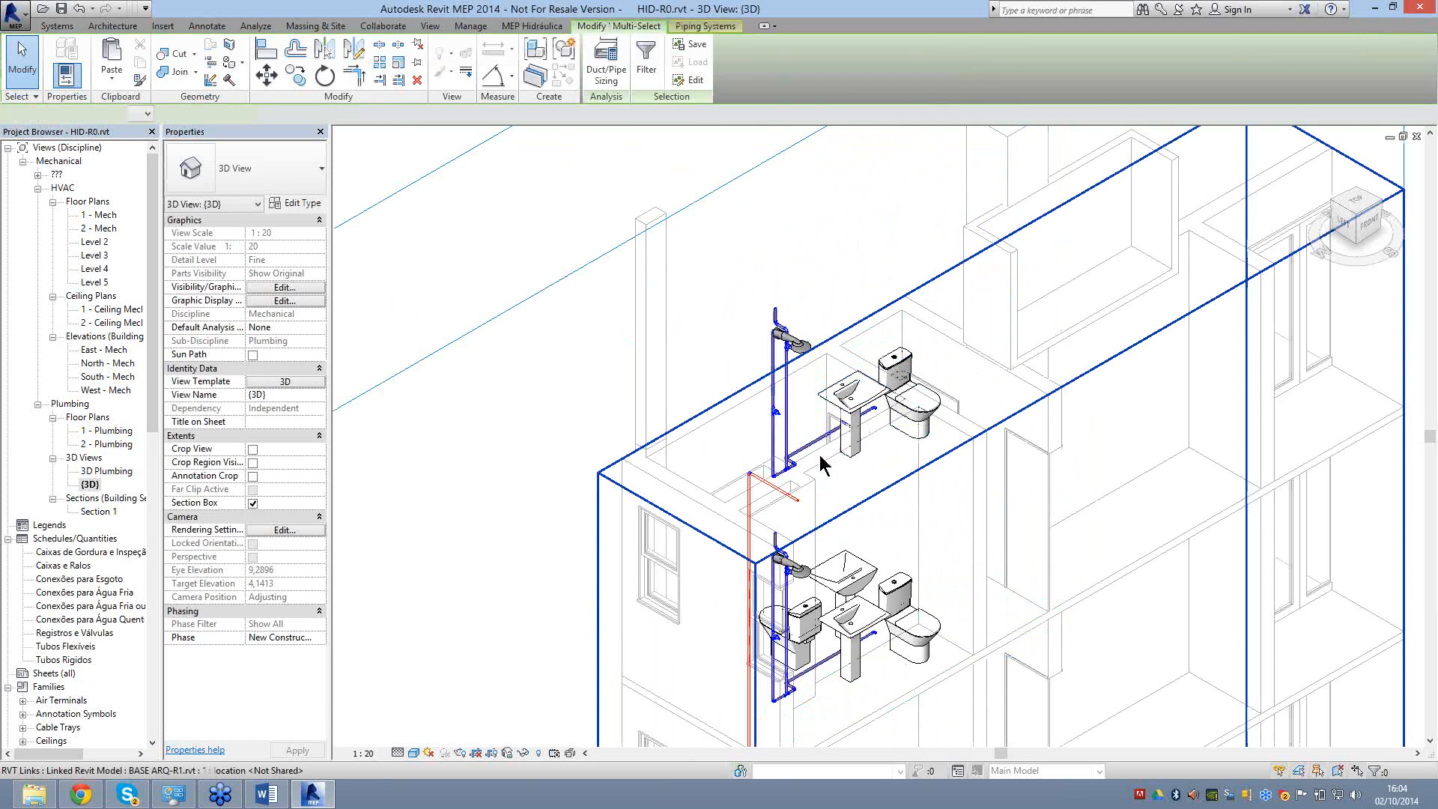
pyautogui.press('Delete')
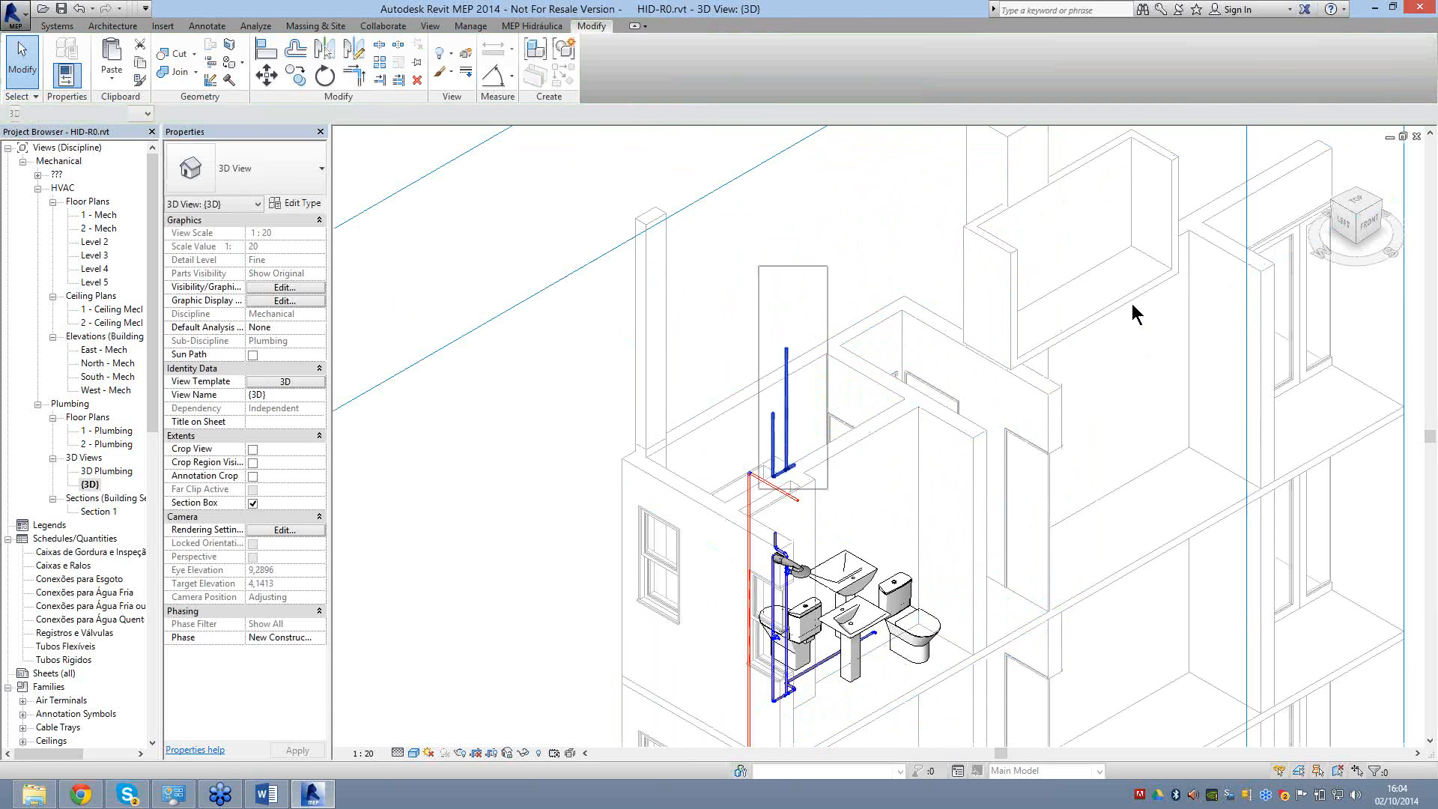
pyautogui.scroll(-2, 588, 326)
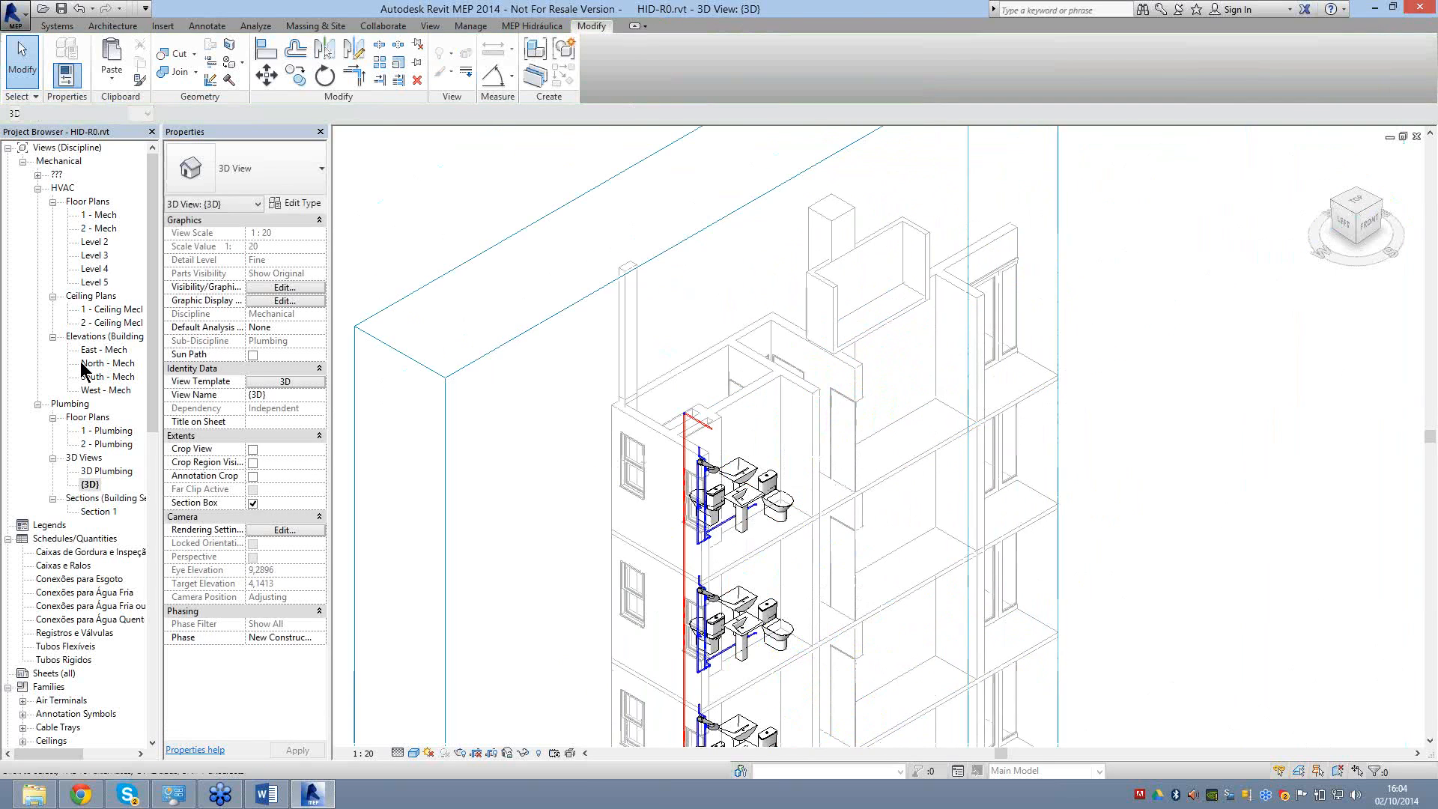
# Create a section in the 1 - Plumbing floor plan, cutting across both bathrooms along the shafts and facing the fixtures.
pyautogui.doubleClick(97, 512)
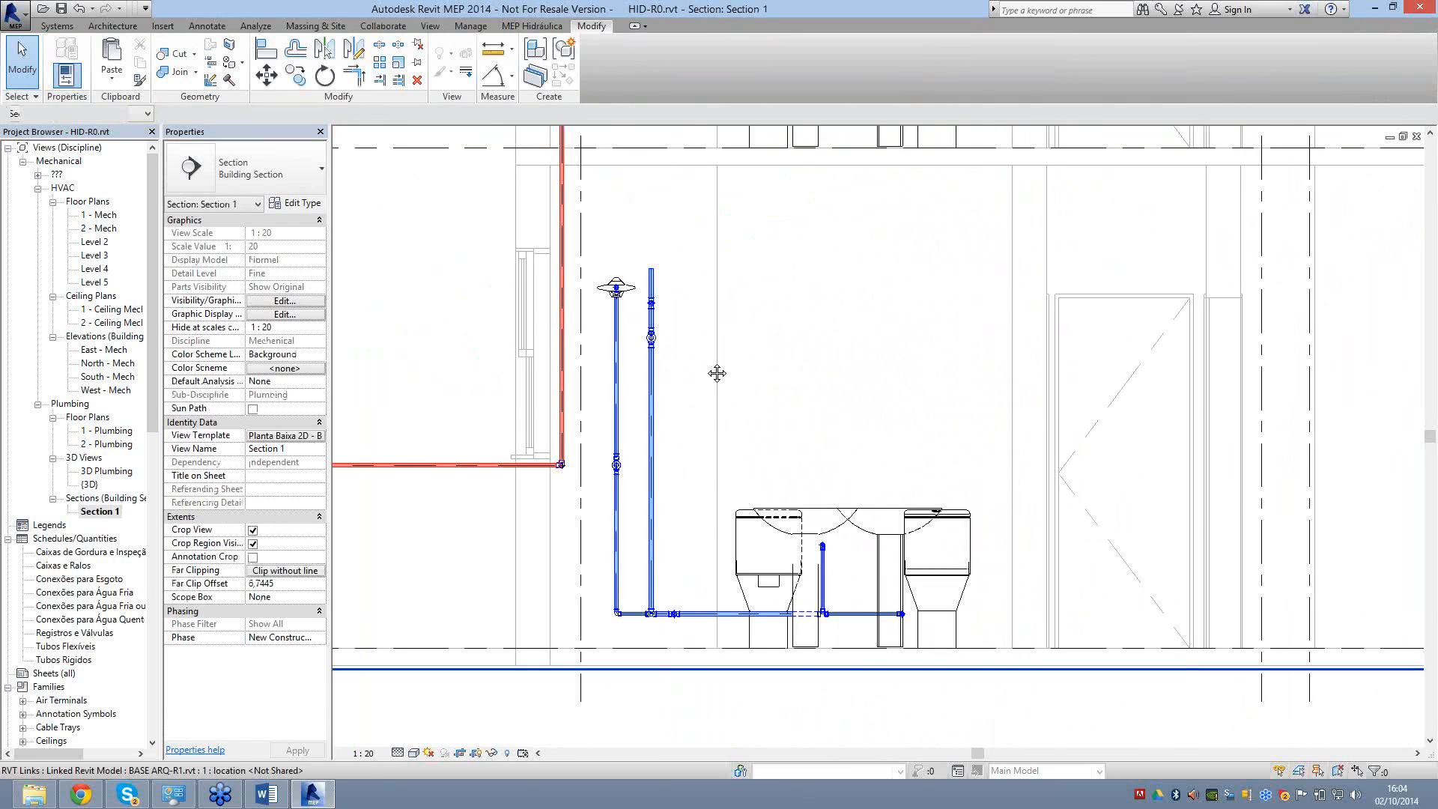
pyautogui.moveTo(717, 373); pyautogui.dragTo(767, 491, button='middle')
pyautogui.doubleClick(112, 431)
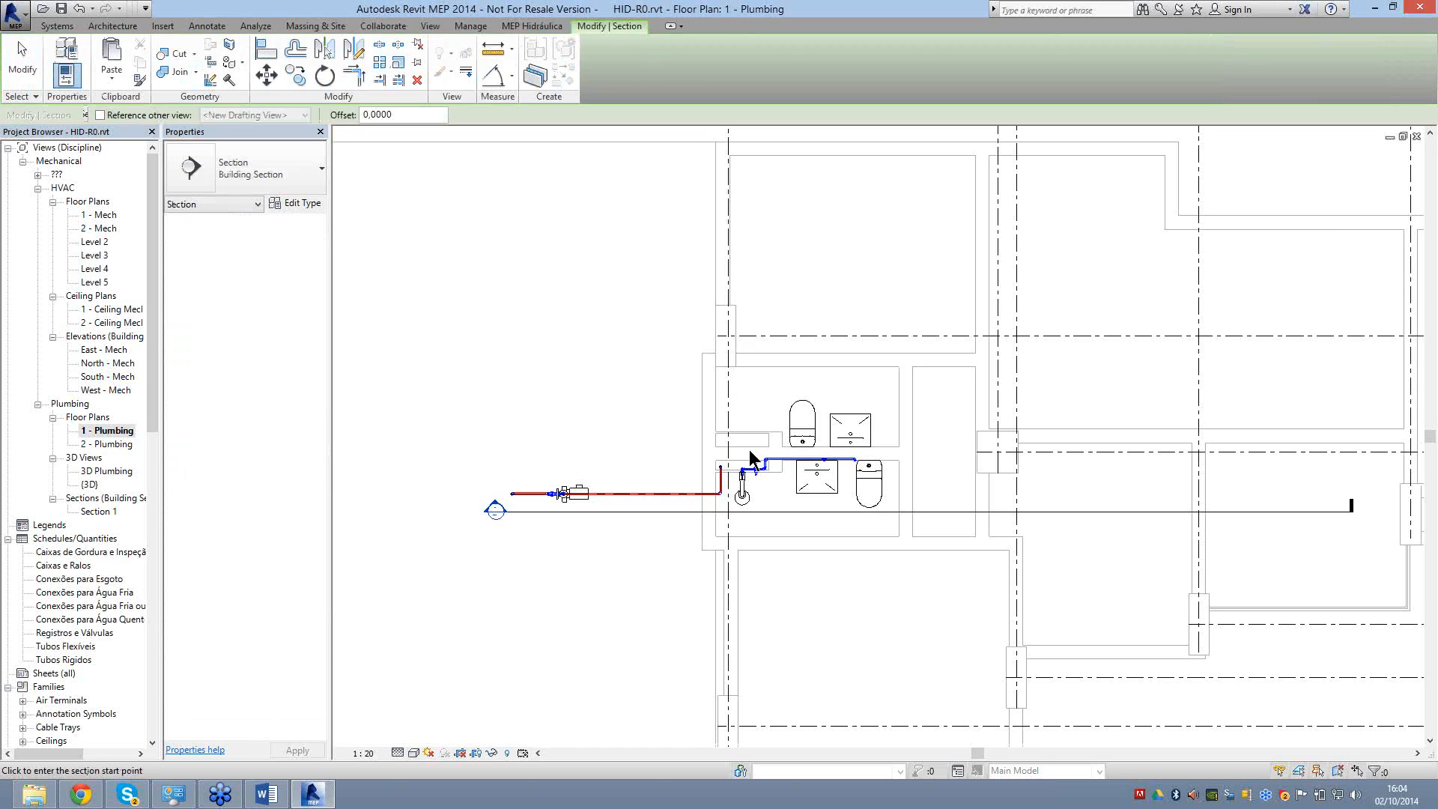
pyautogui.click(731, 522)
pyautogui.click(731, 387)
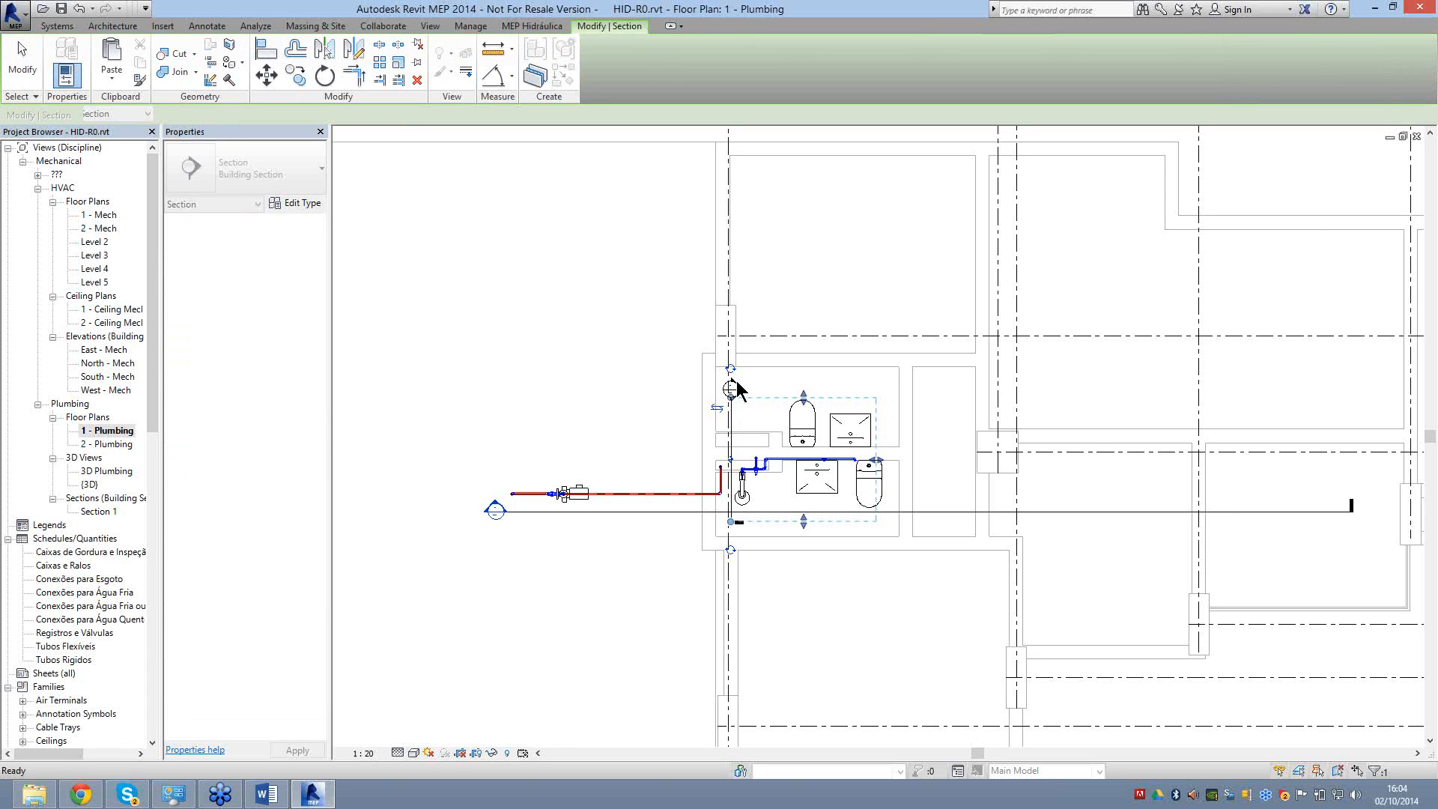
pyautogui.press('Escape')
pyautogui.scroll(5, 738, 390)
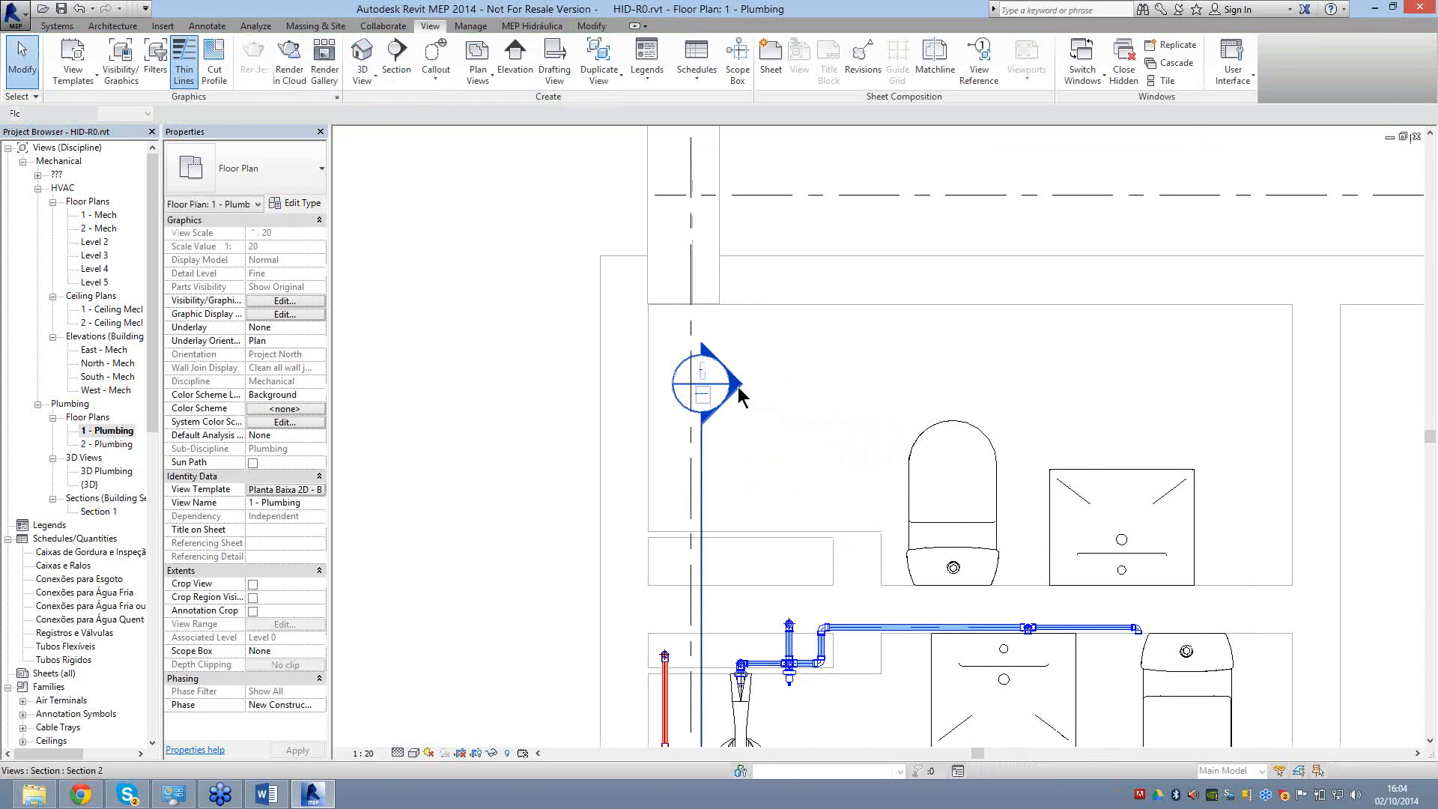
# Open the new Section 2 view and set its detail level to Fine.
pyautogui.doubleClick(737, 392)
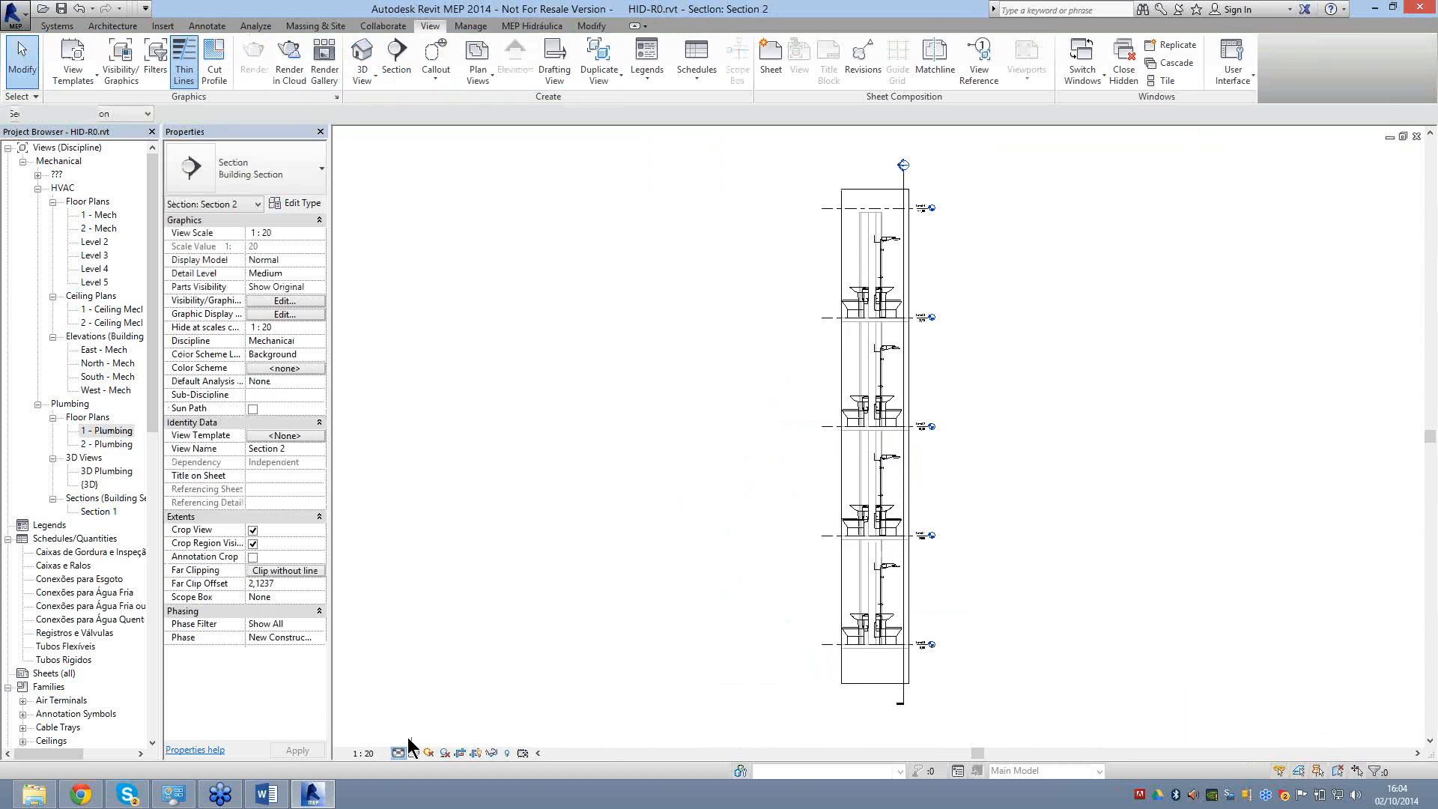
pyautogui.click(399, 751)
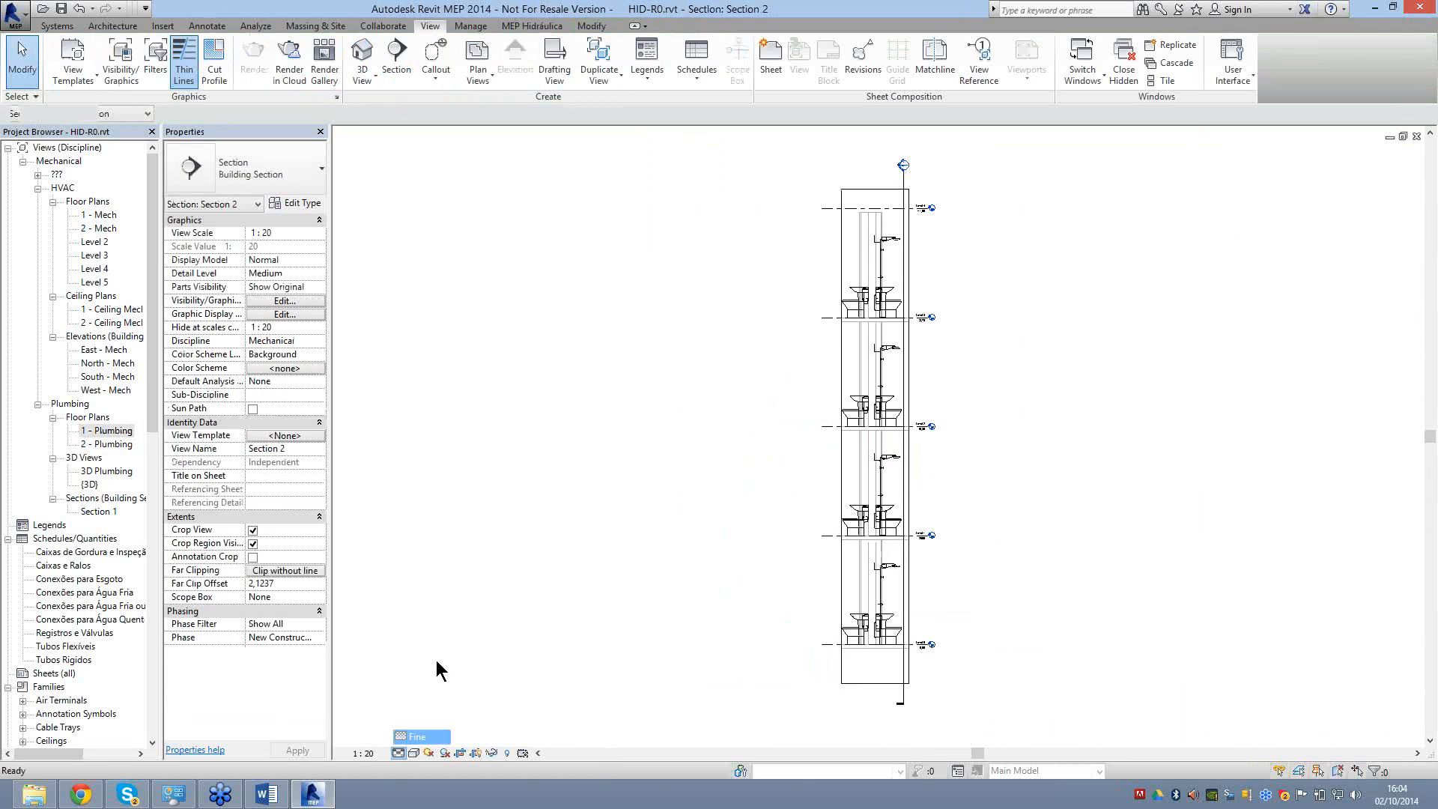
pyautogui.click(412, 753)
pyautogui.click(390, 749)
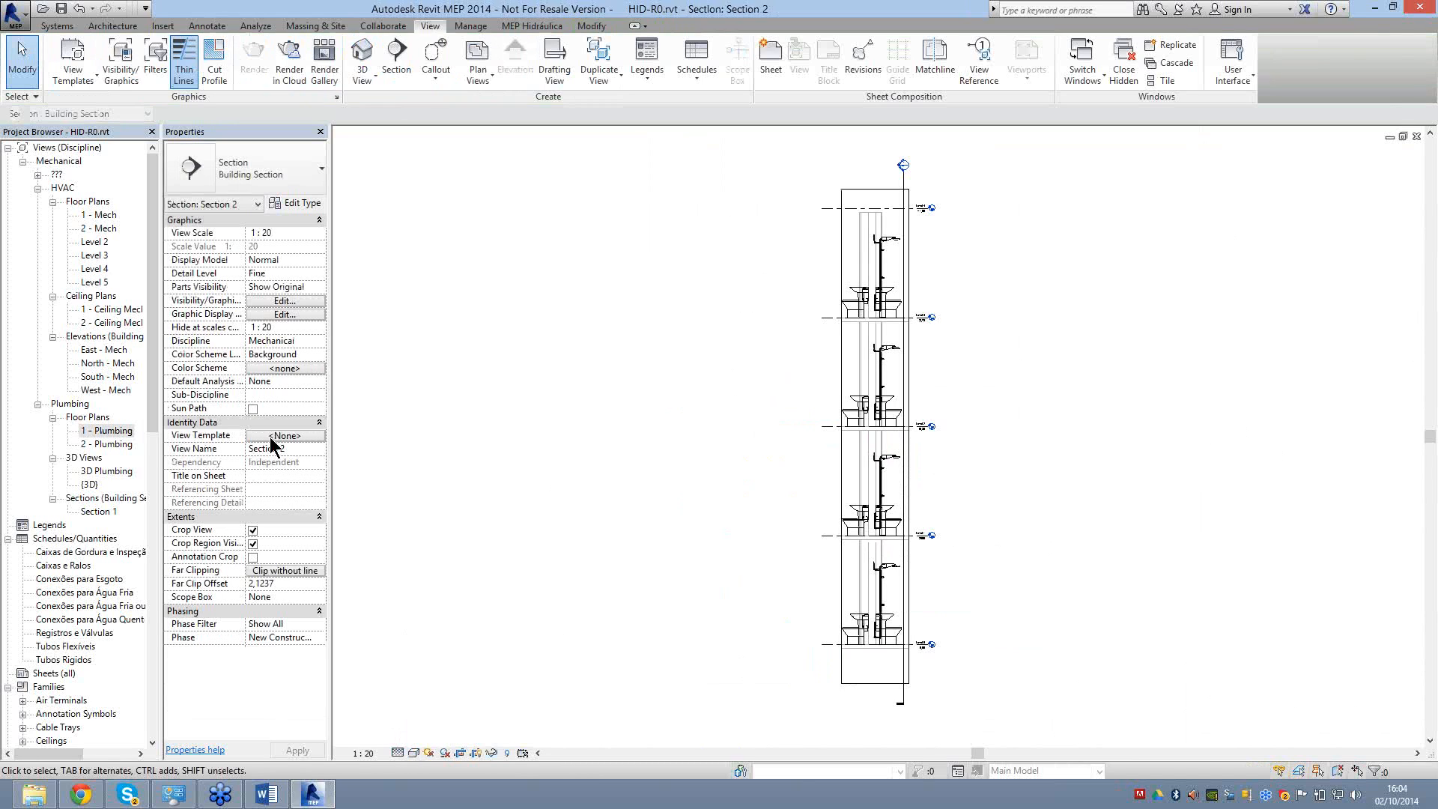
# Apply the Planta Baixa 2D - Bifilar view template to Section 2, listing templates of all view types.
pyautogui.click(285, 435)
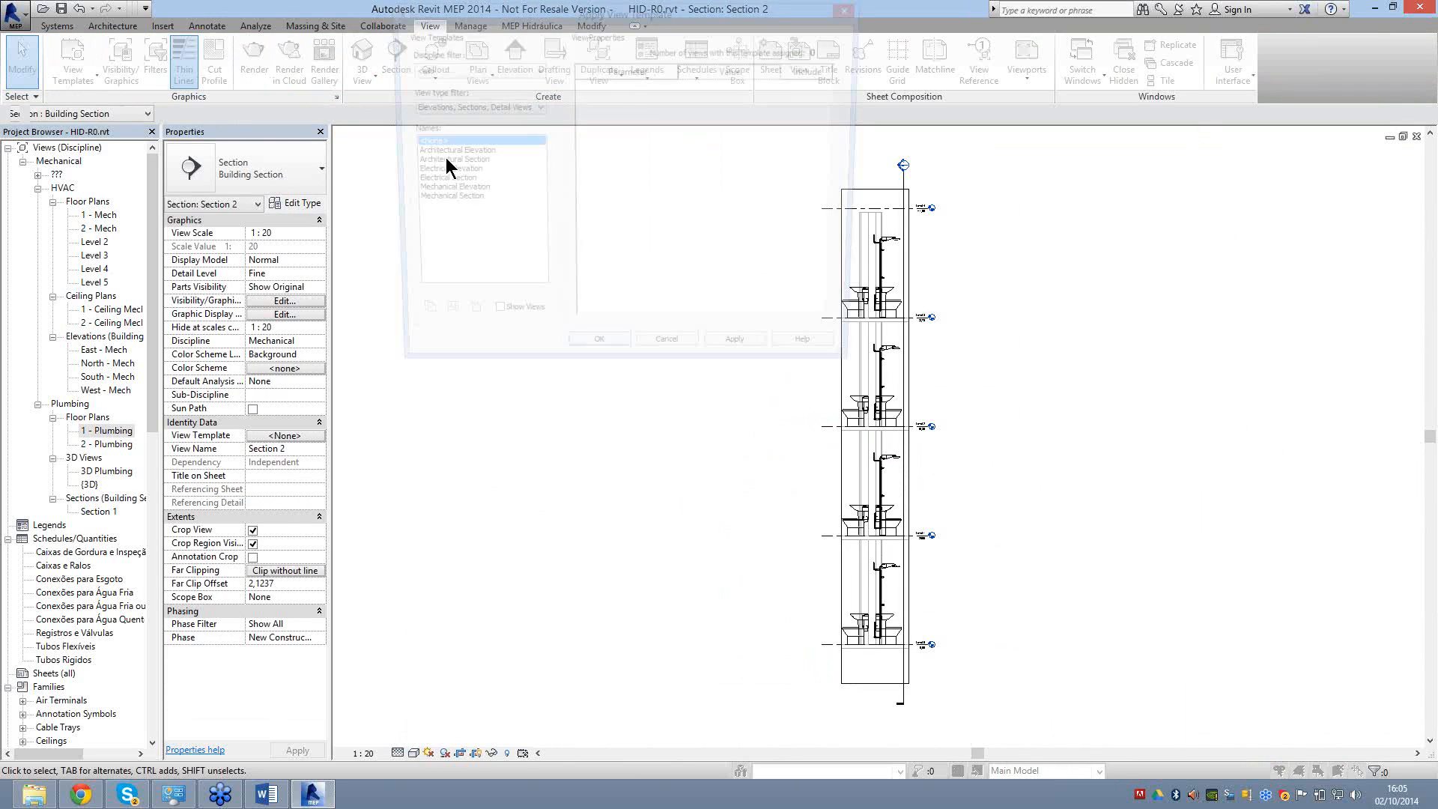
pyautogui.click(472, 107)
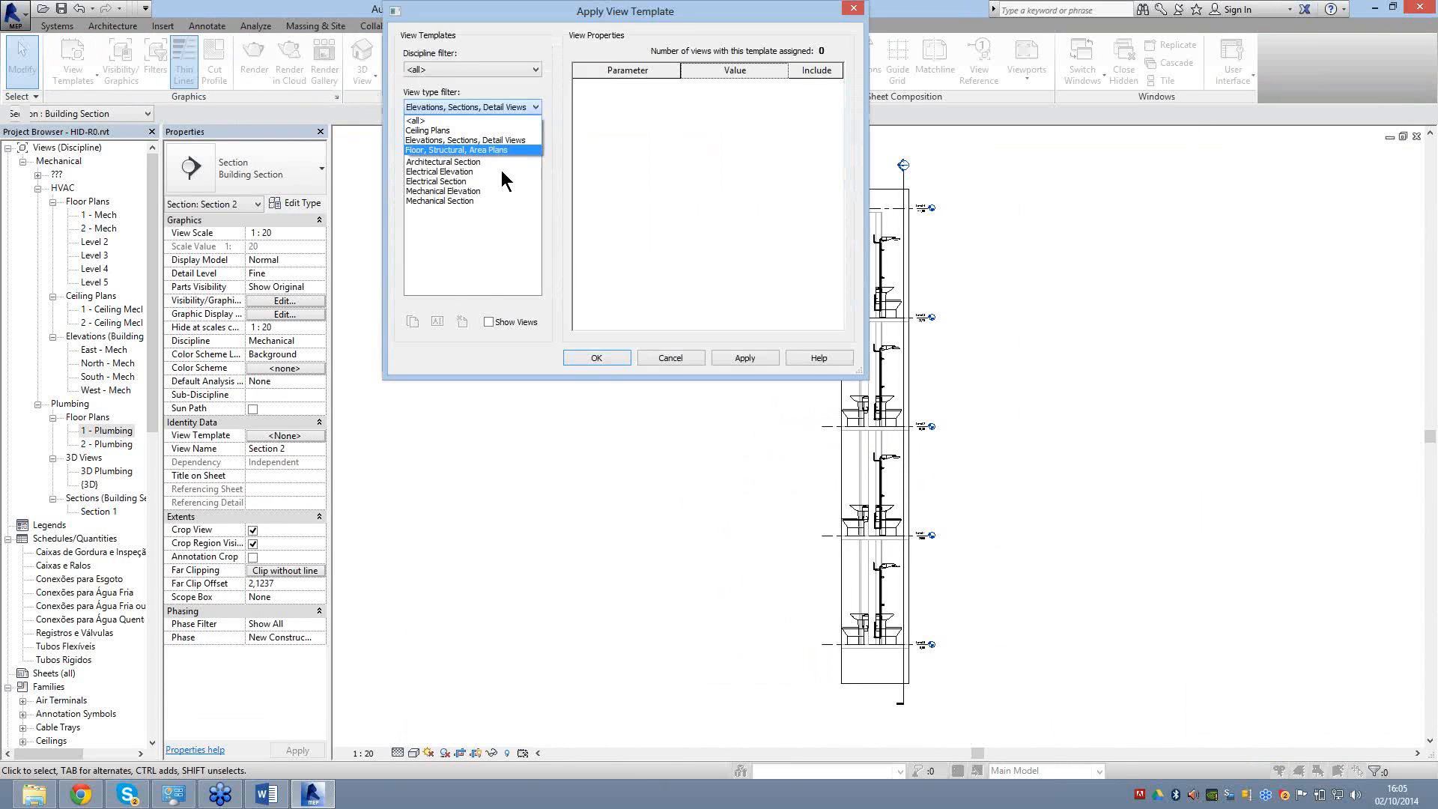
pyautogui.click(415, 120)
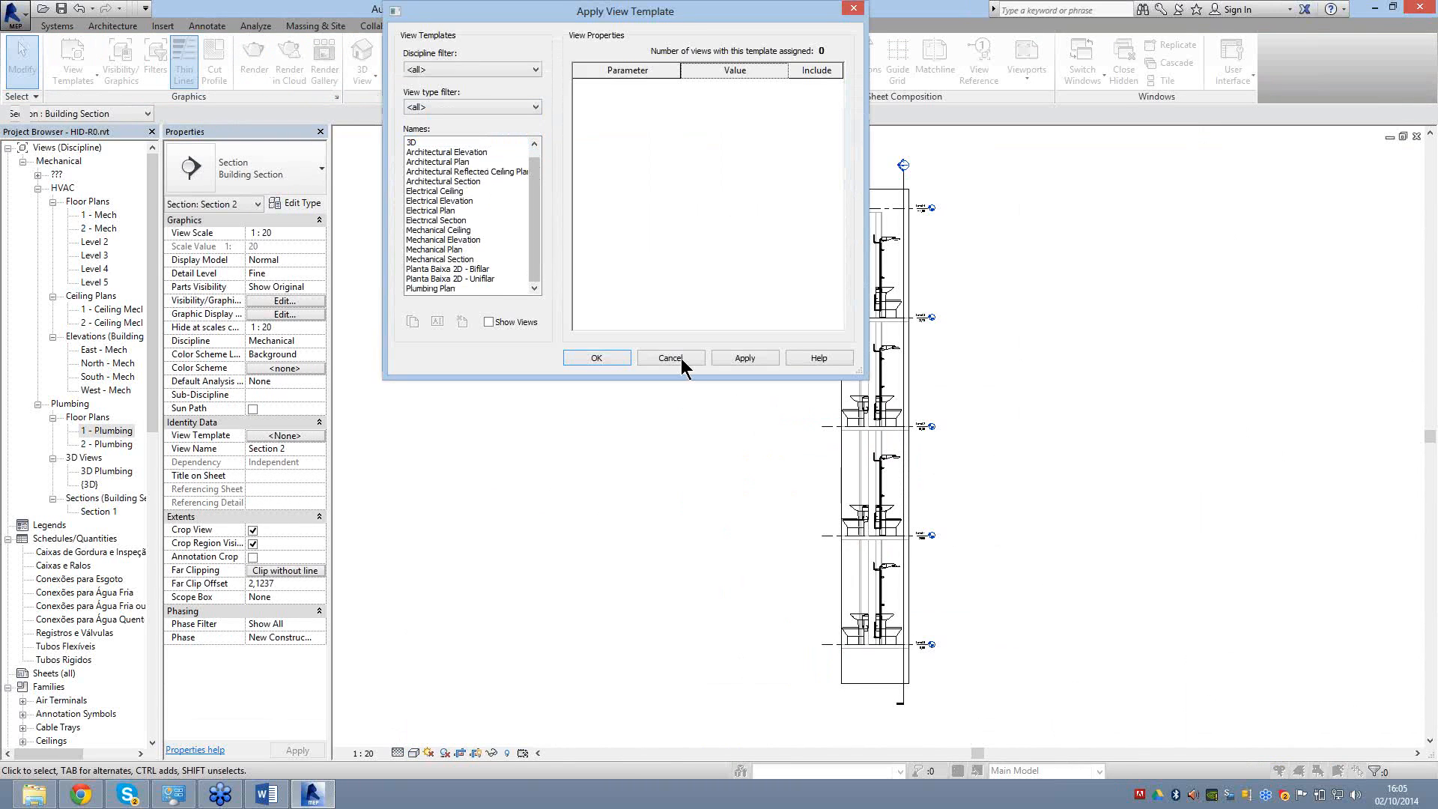
pyautogui.click(447, 268)
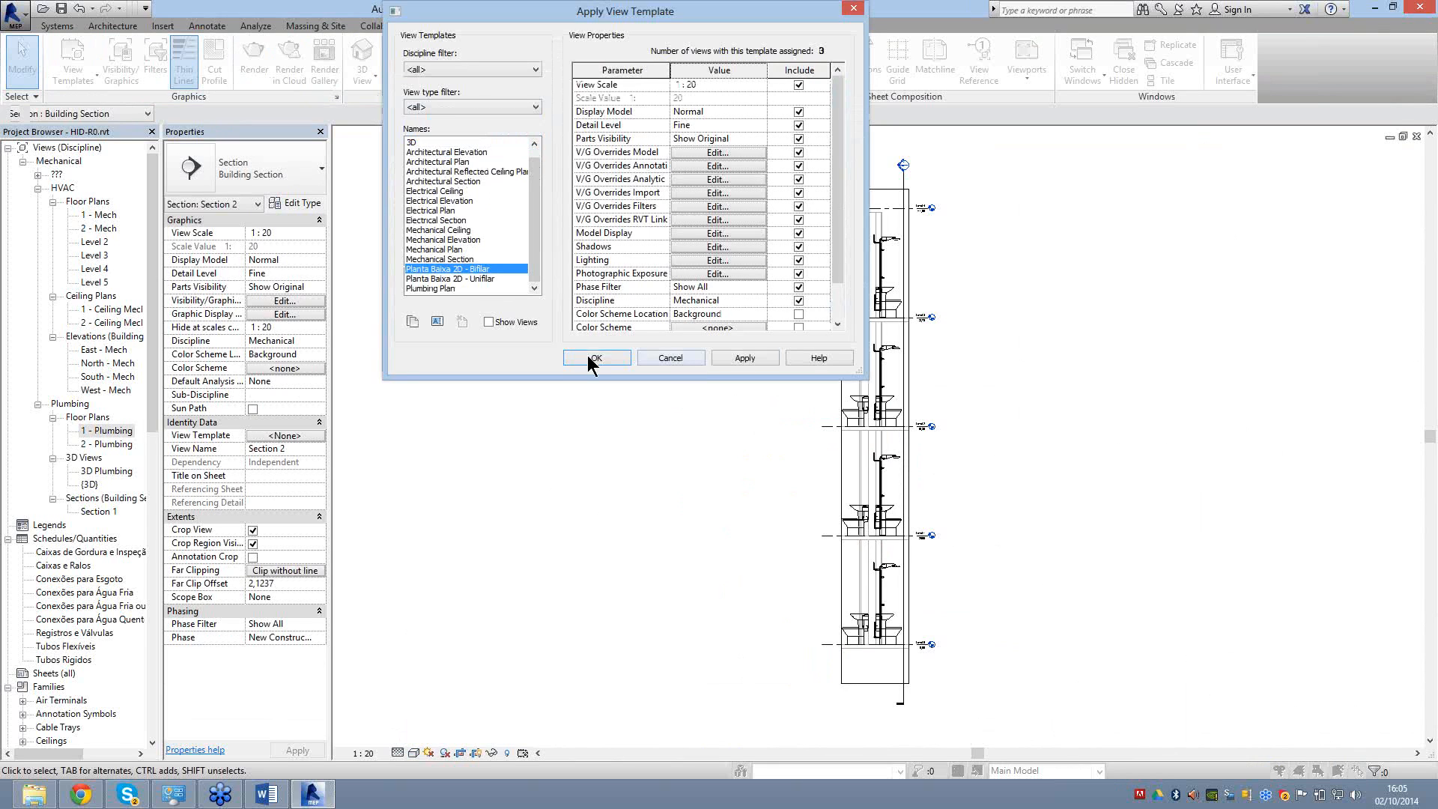
pyautogui.click(592, 359)
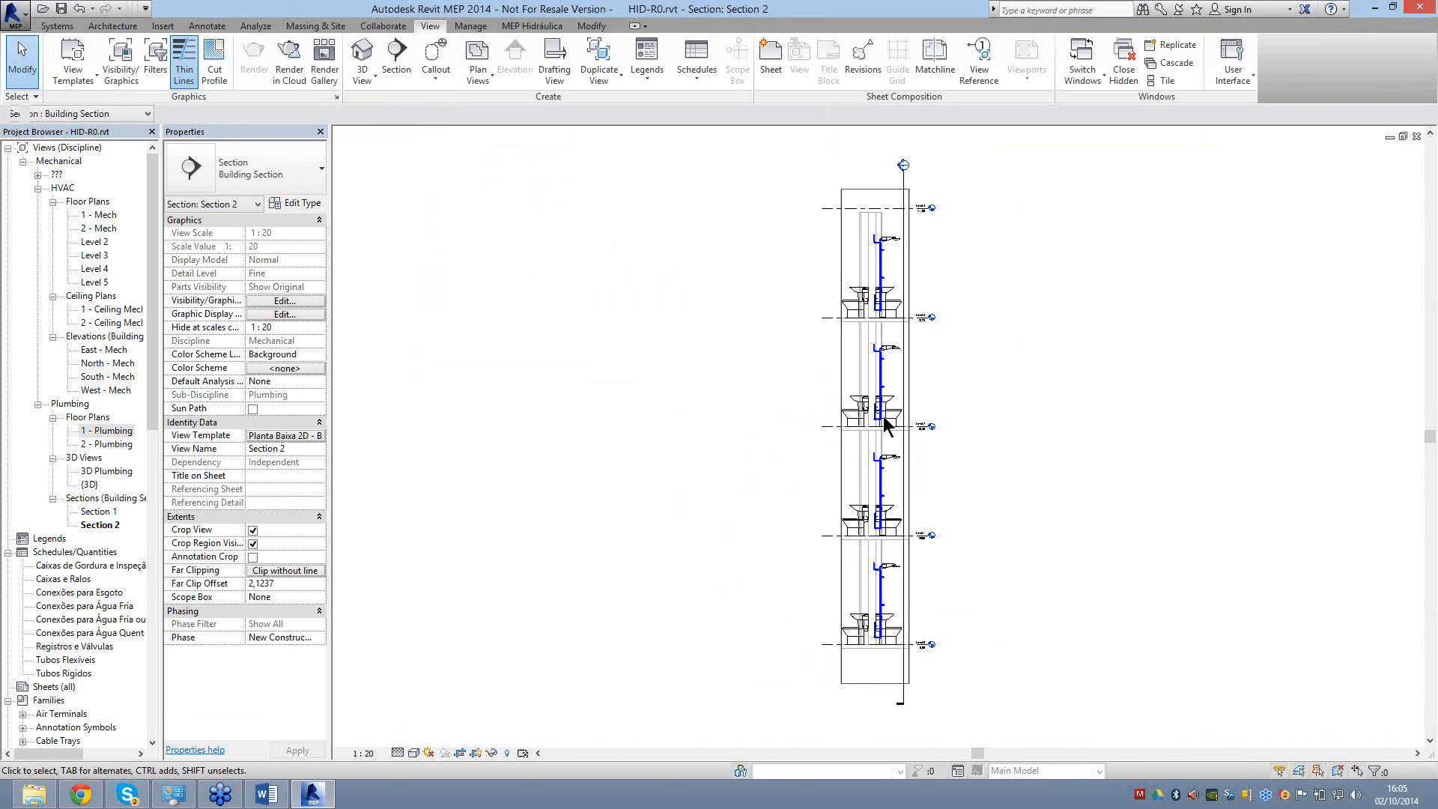
# Convert the elbow at the Level 1 riser branch into a tee and set the tee and its riser stub to 32 mm diameter.
pyautogui.scroll(5, 885, 423)
pyautogui.scroll(5, 762, 345)
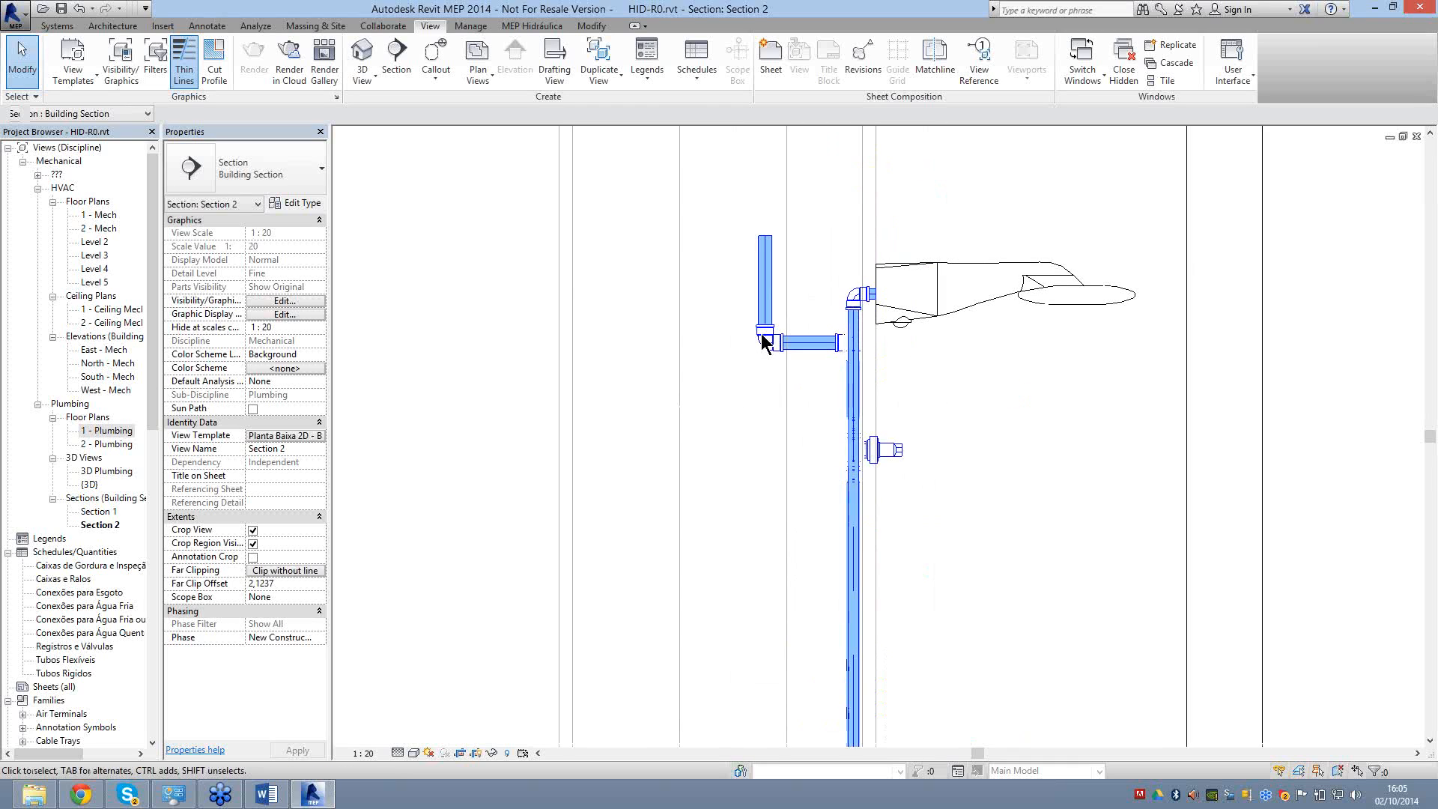
pyautogui.click(762, 343)
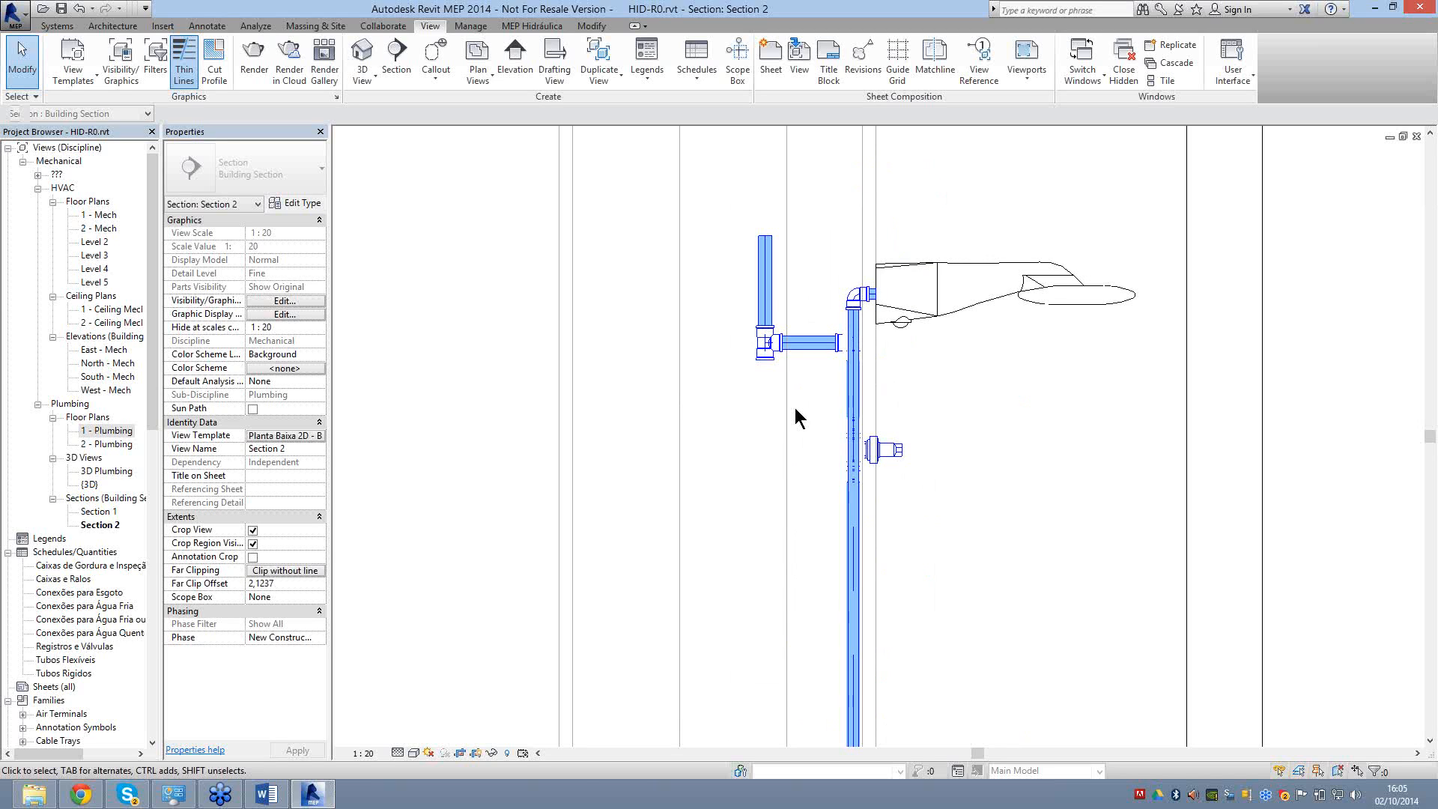
pyautogui.click(221, 114)
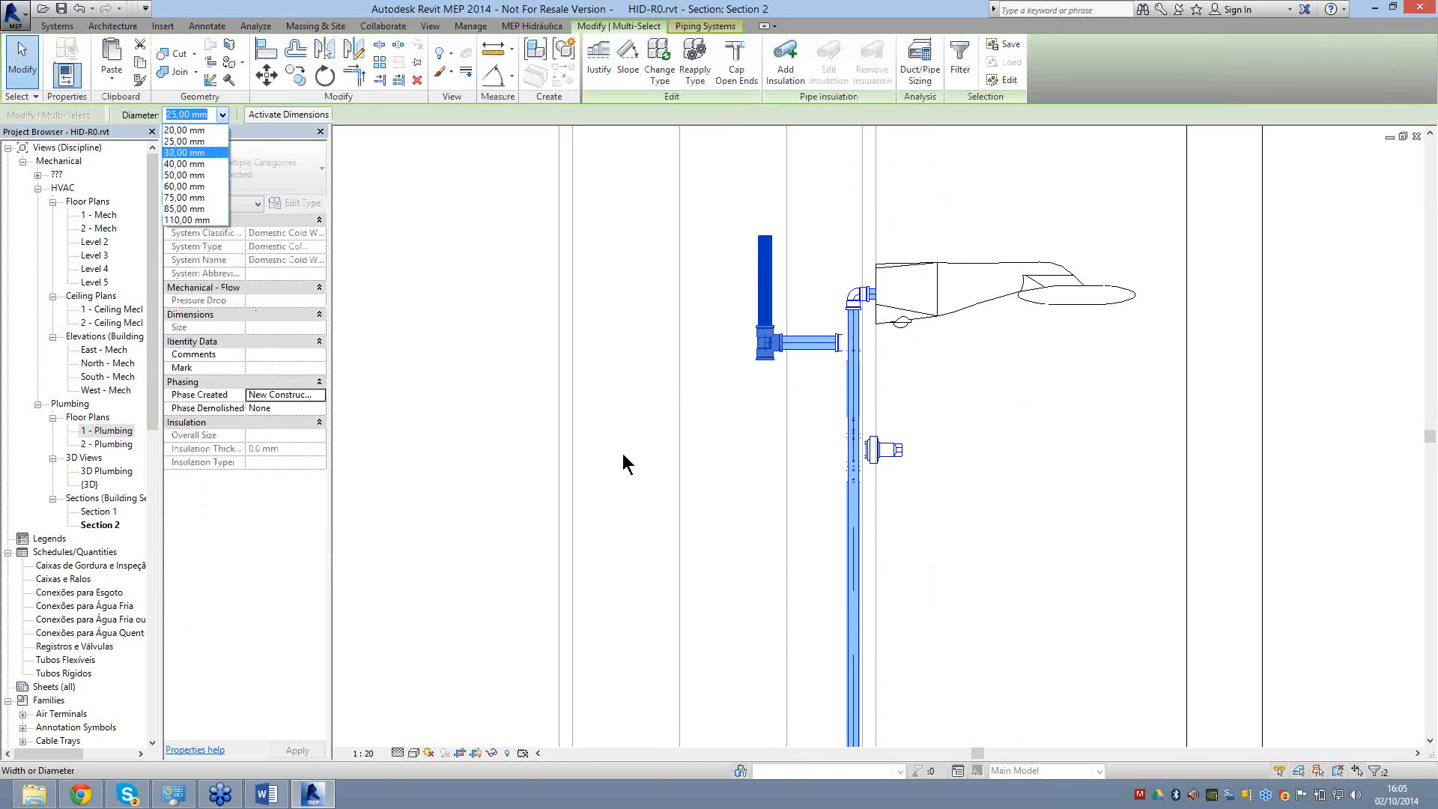
pyautogui.press('Return')
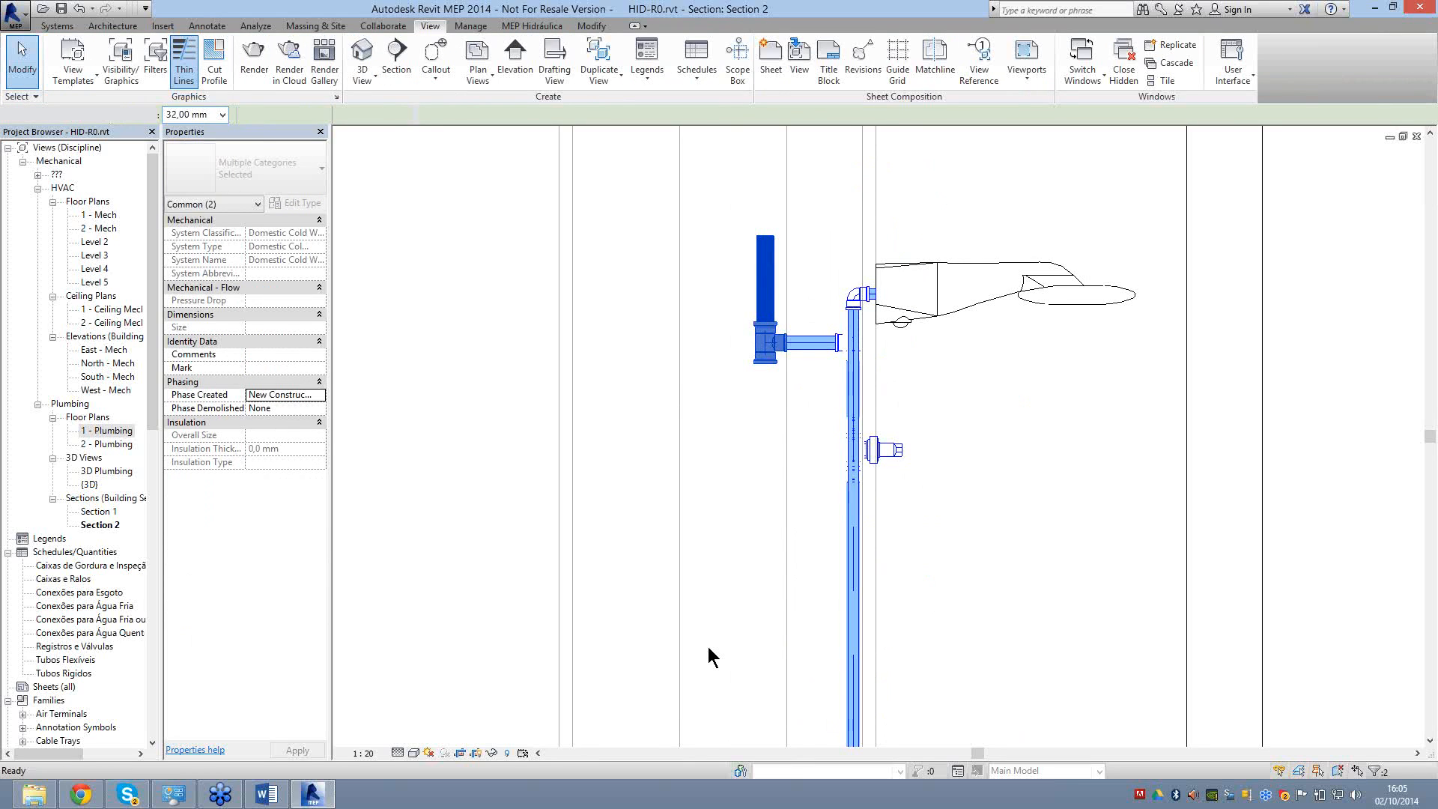
pyautogui.click(708, 647)
# Extend the ground-floor riser pipe up into the Level 1 tee and set that tee's diameter to 32 mm.
pyautogui.scroll(-3, 707, 647)
pyautogui.moveTo(729, 585); pyautogui.dragTo(712, 150, button='middle')
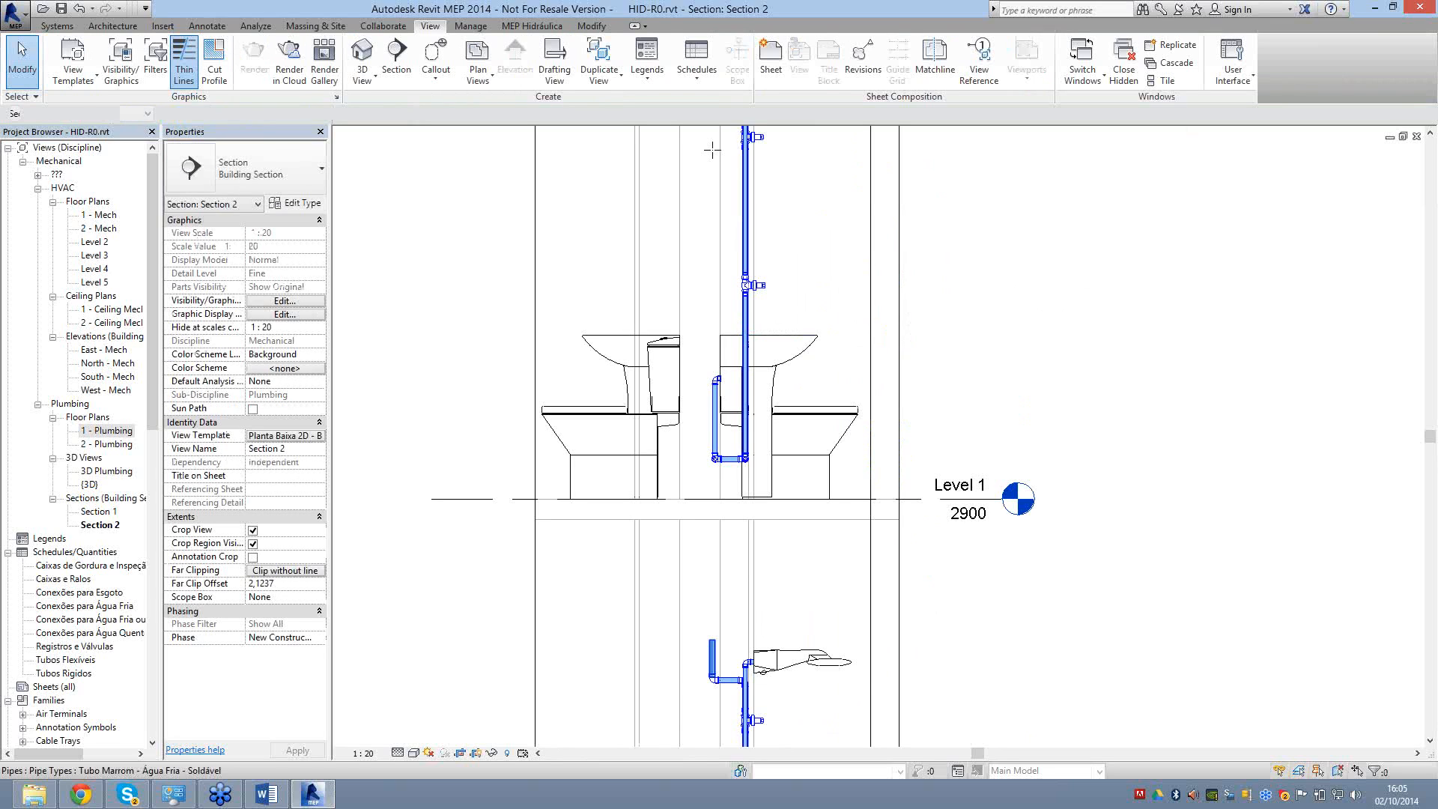
pyautogui.click(712, 150)
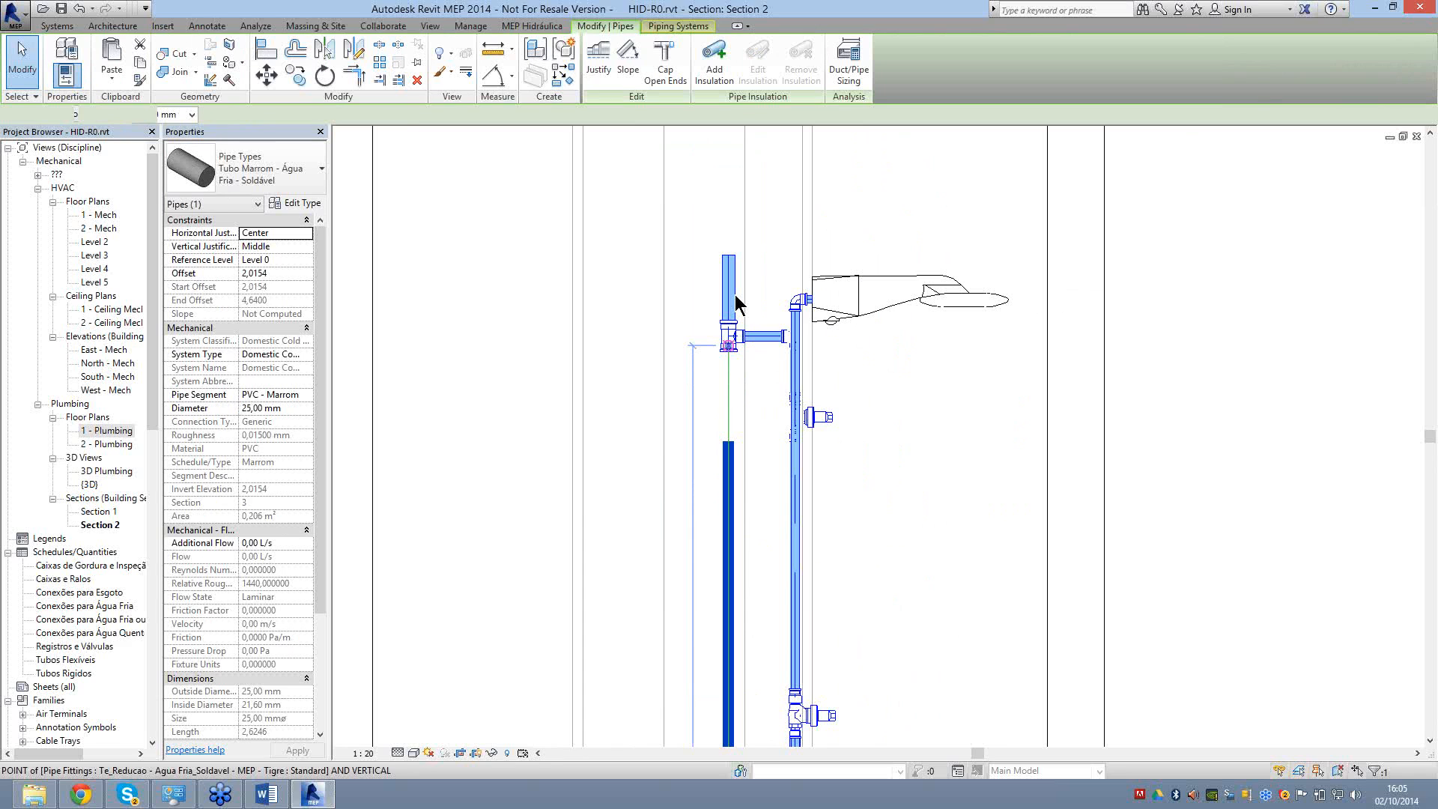
pyautogui.press('Escape')
pyautogui.scroll(5, 738, 329)
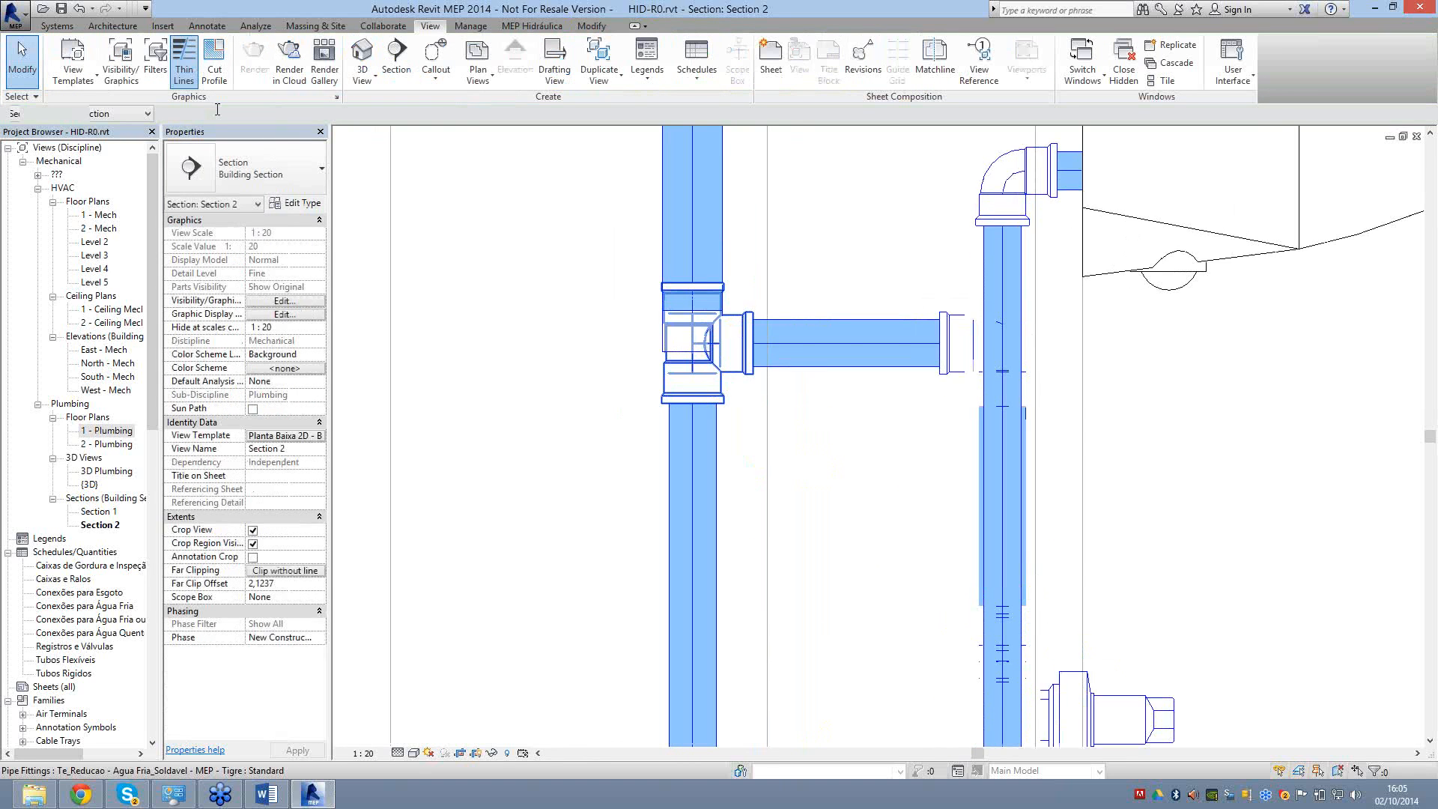
pyautogui.click(222, 114)
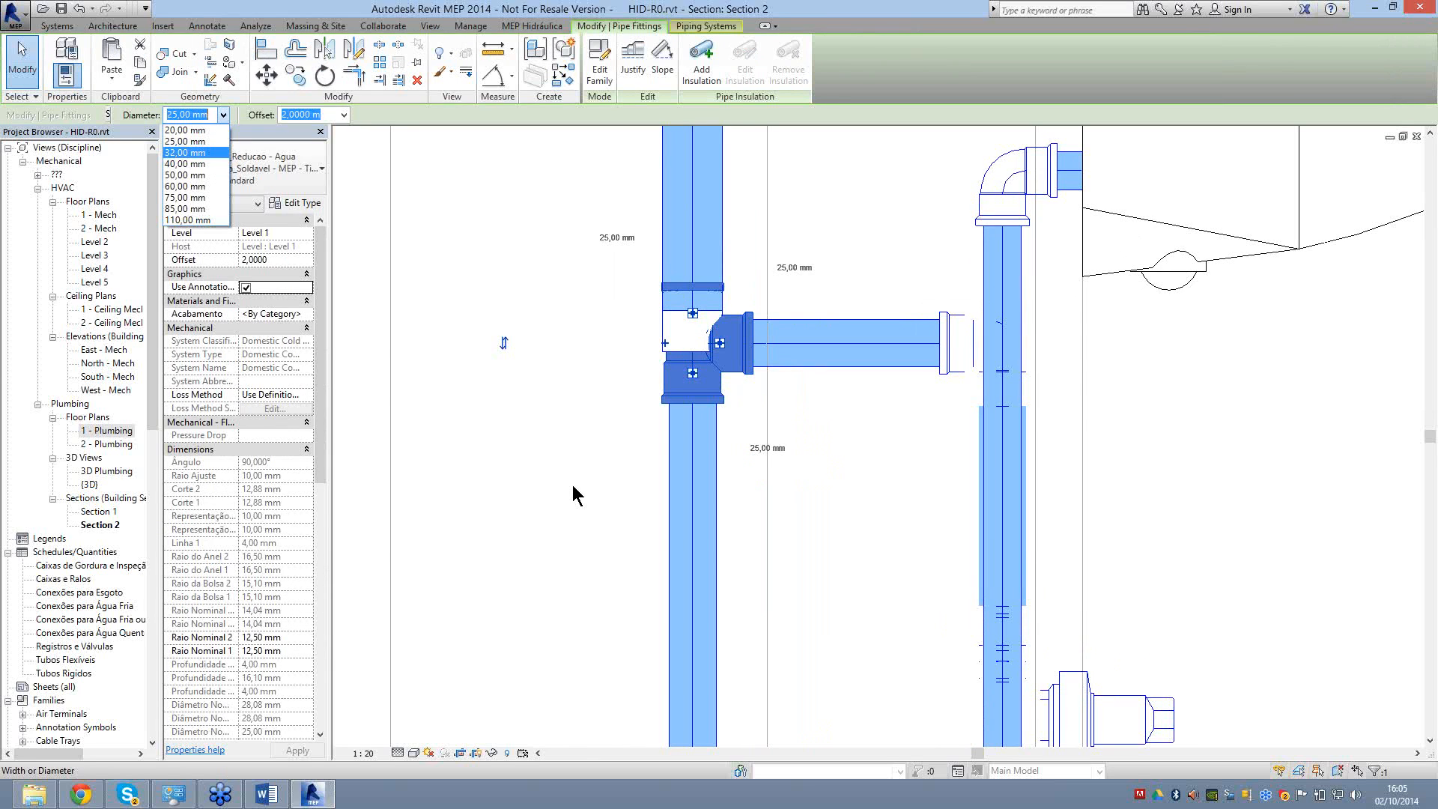
pyautogui.press('Return')
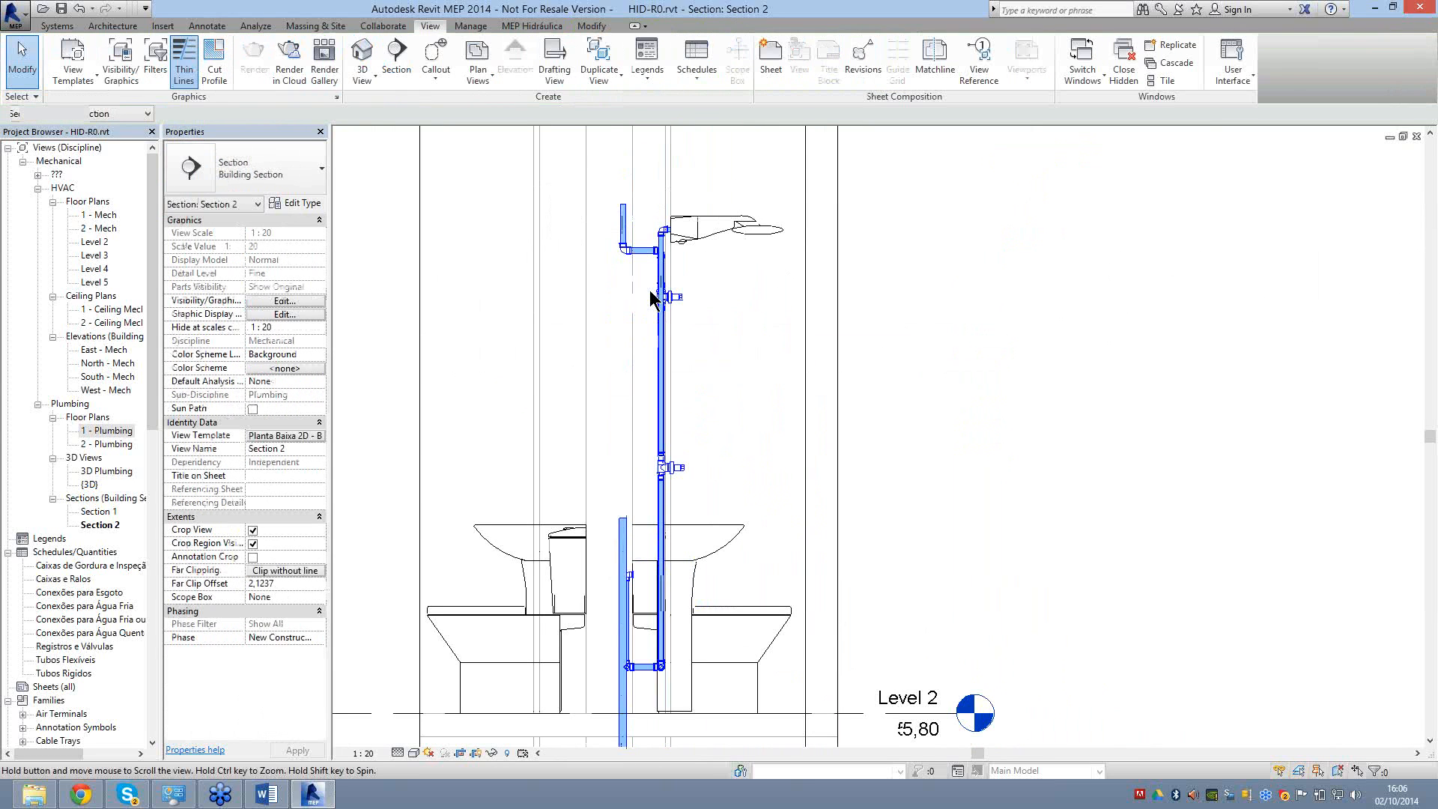
# Set the Level 2 riser stub and its elbow to 40 mm diameter.
pyautogui.scroll(1, 649, 289)
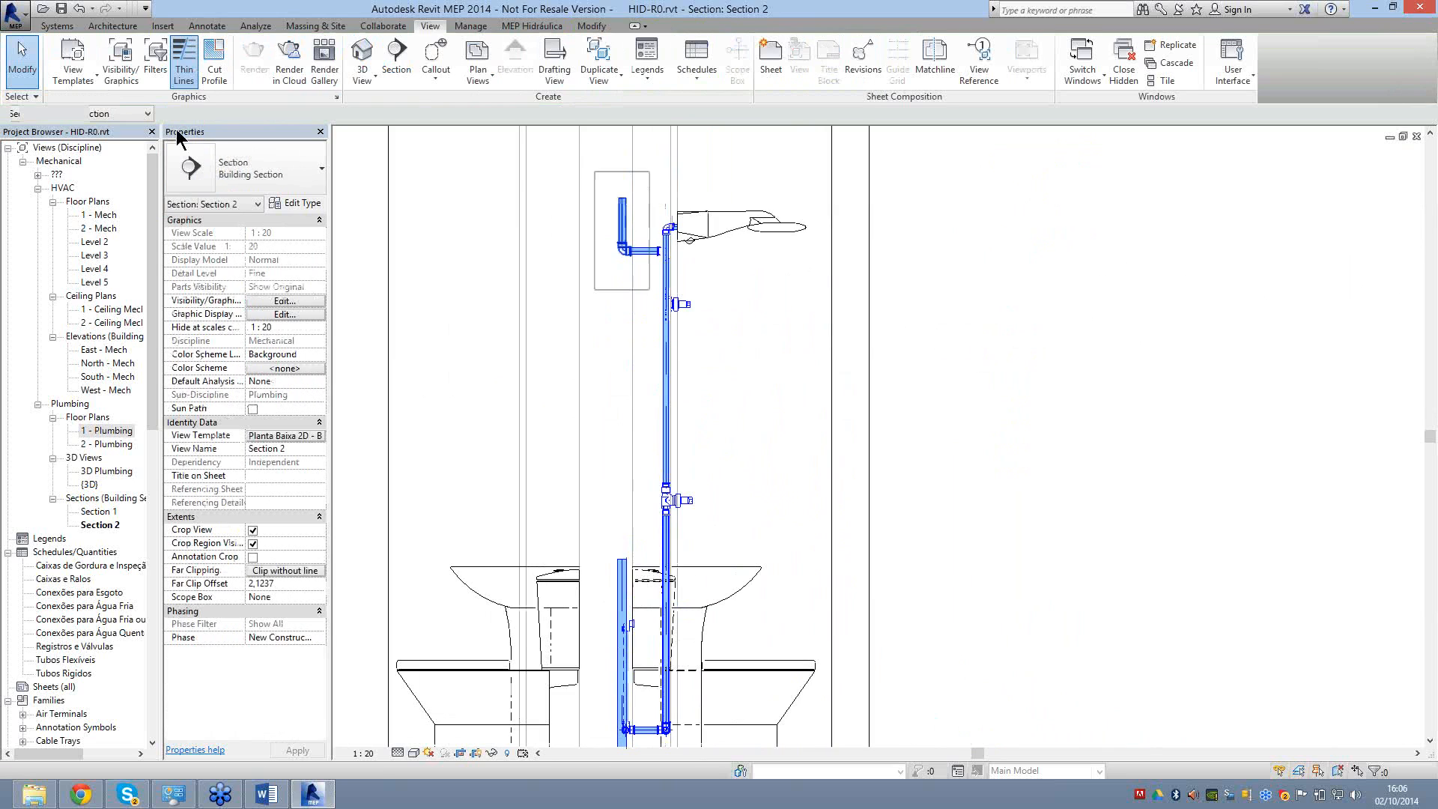
pyautogui.moveTo(178, 137); pyautogui.dragTo(229, 125)
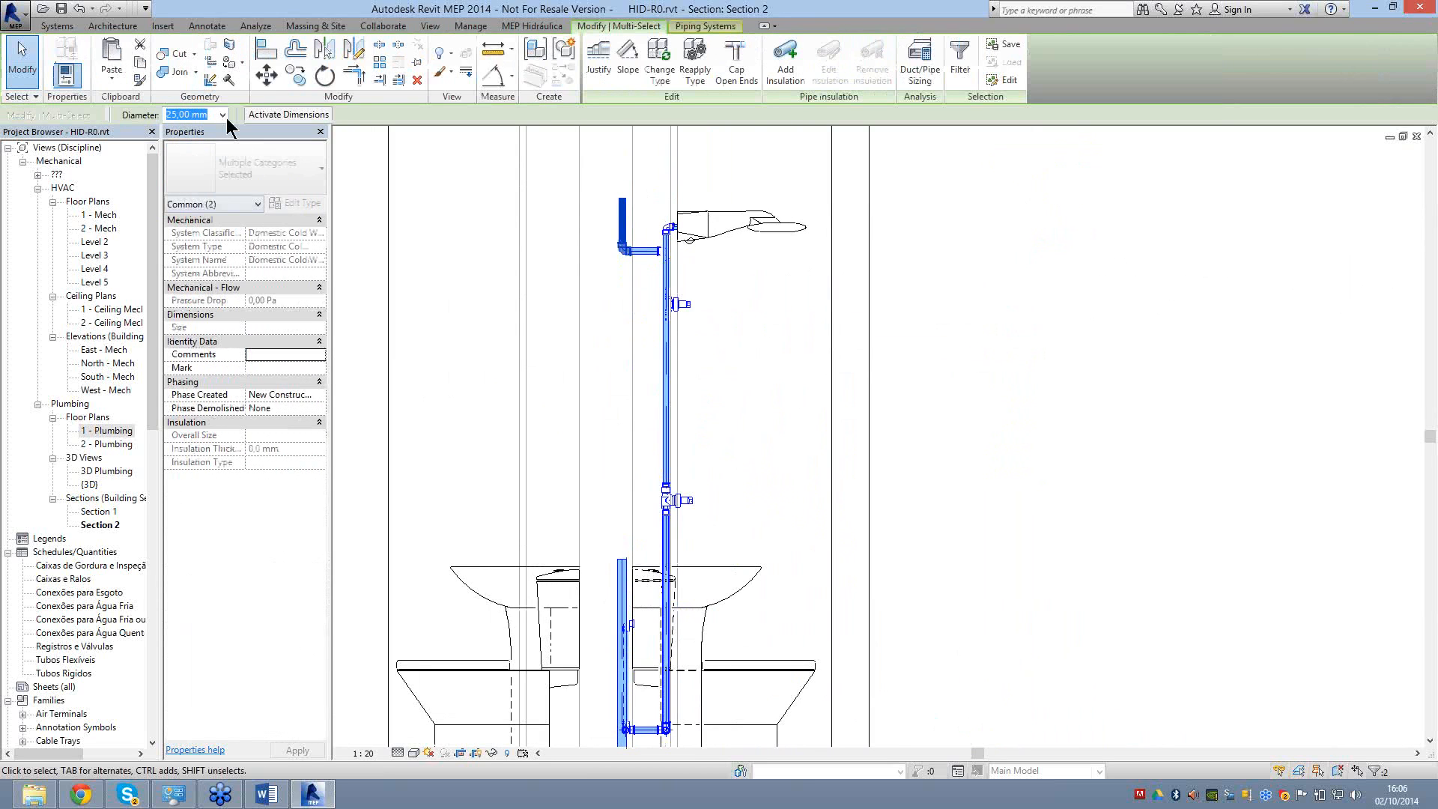
pyautogui.click(222, 114)
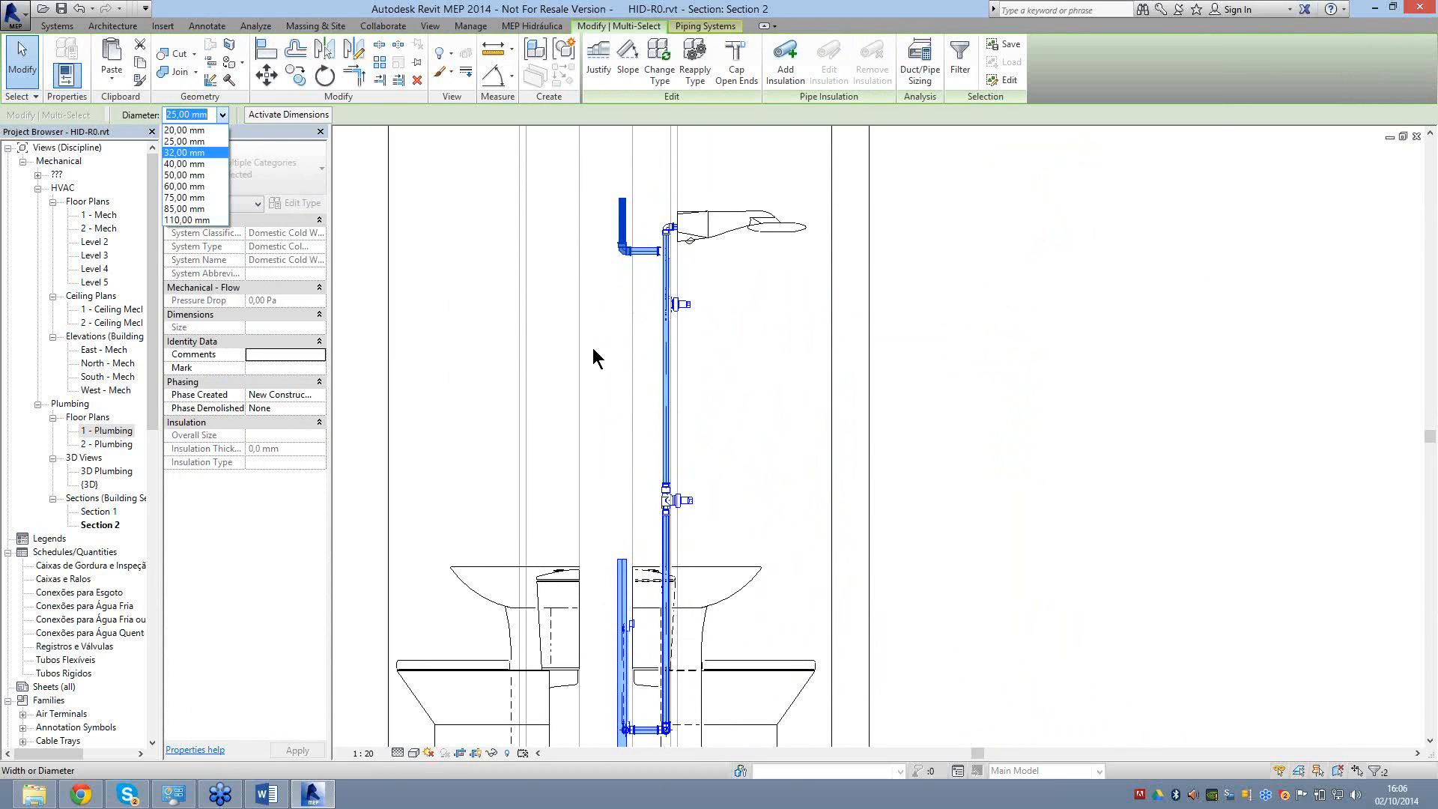
pyautogui.press('Down')
pyautogui.press('Return')
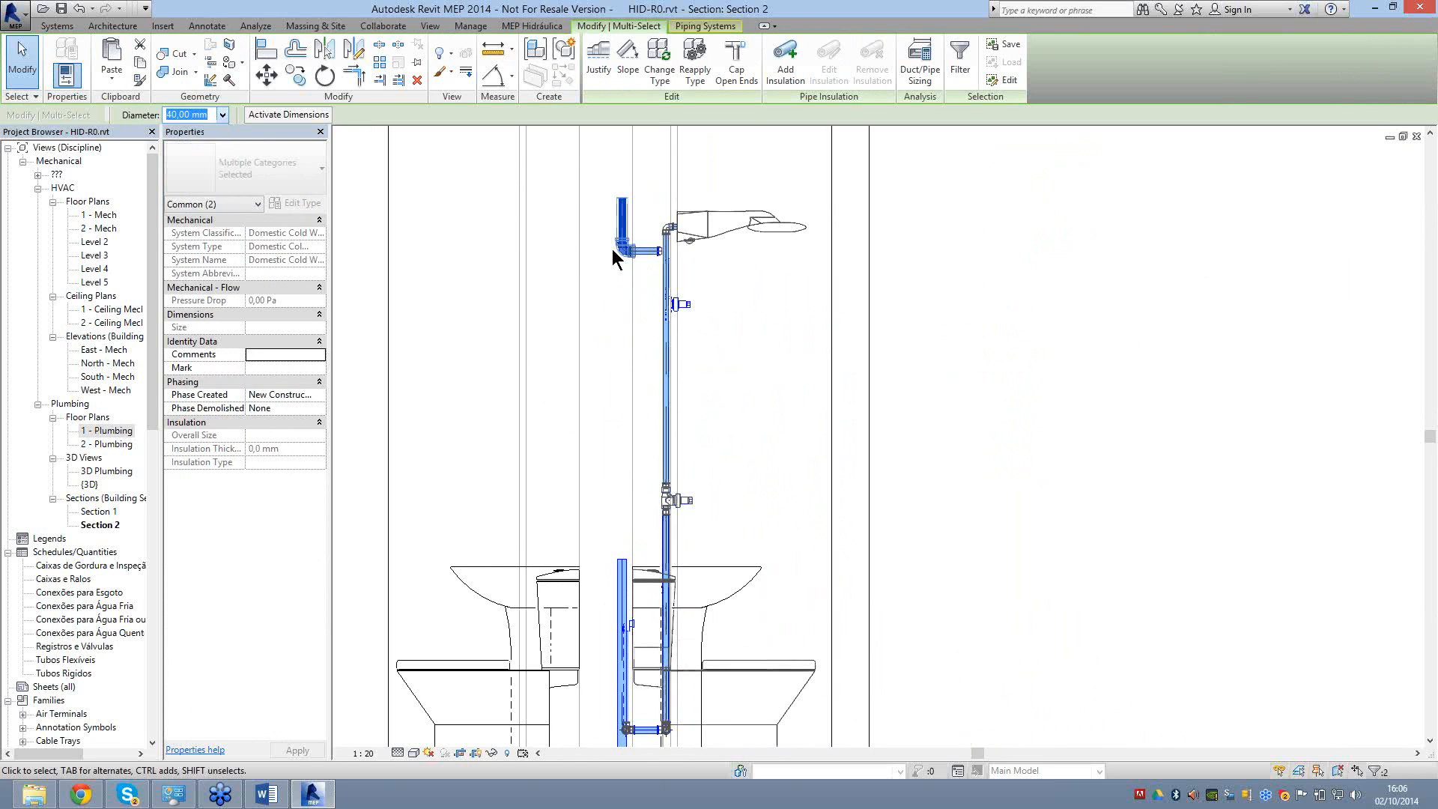
pyautogui.press('Escape')
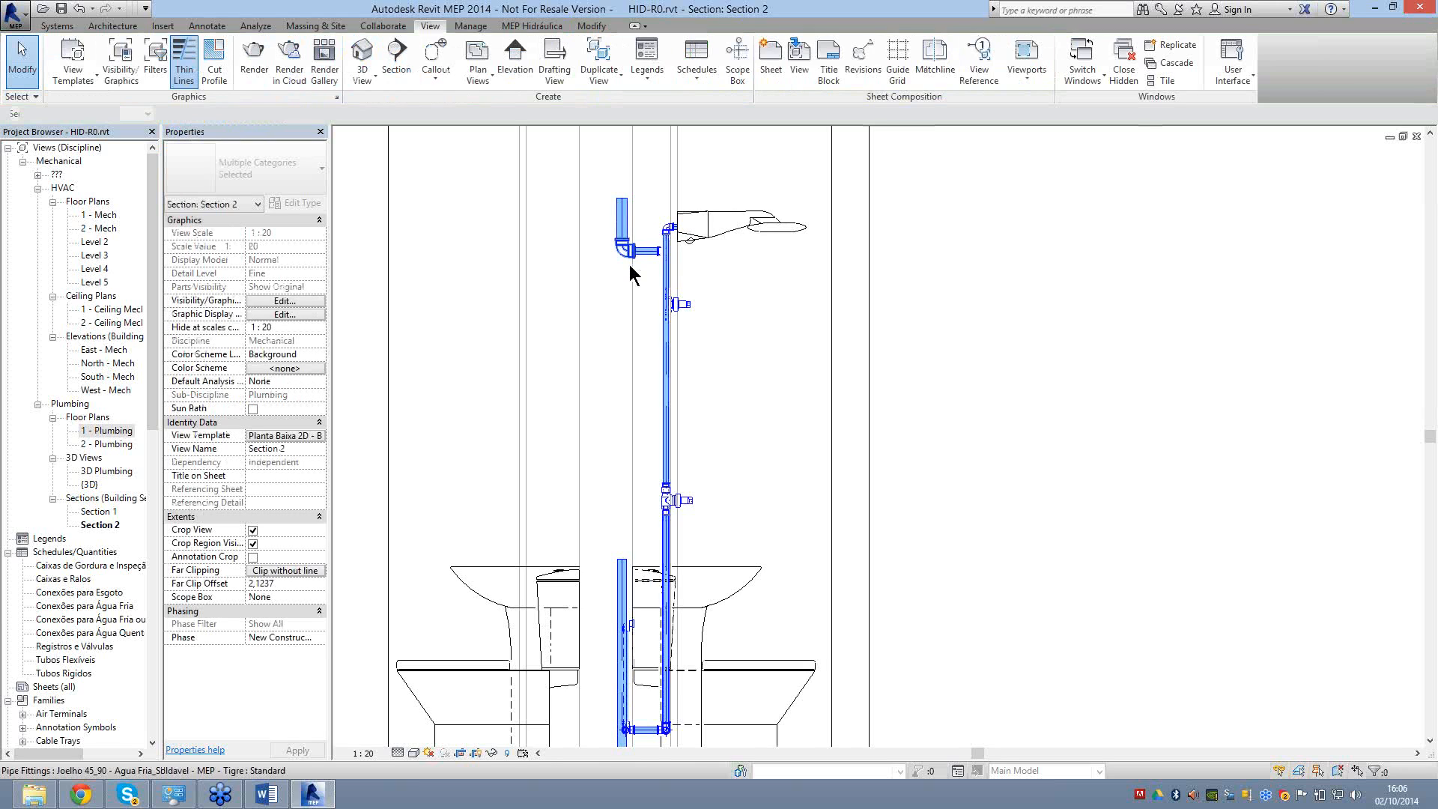
# Convert the Level 2 riser elbow into a tee and extend the riser pipe from Level 1 up to it.
pyautogui.click(629, 263)
pyautogui.scroll(4, 627, 258)
pyautogui.click(631, 276)
pyautogui.press('Escape')
pyautogui.scroll(-3, 630, 627)
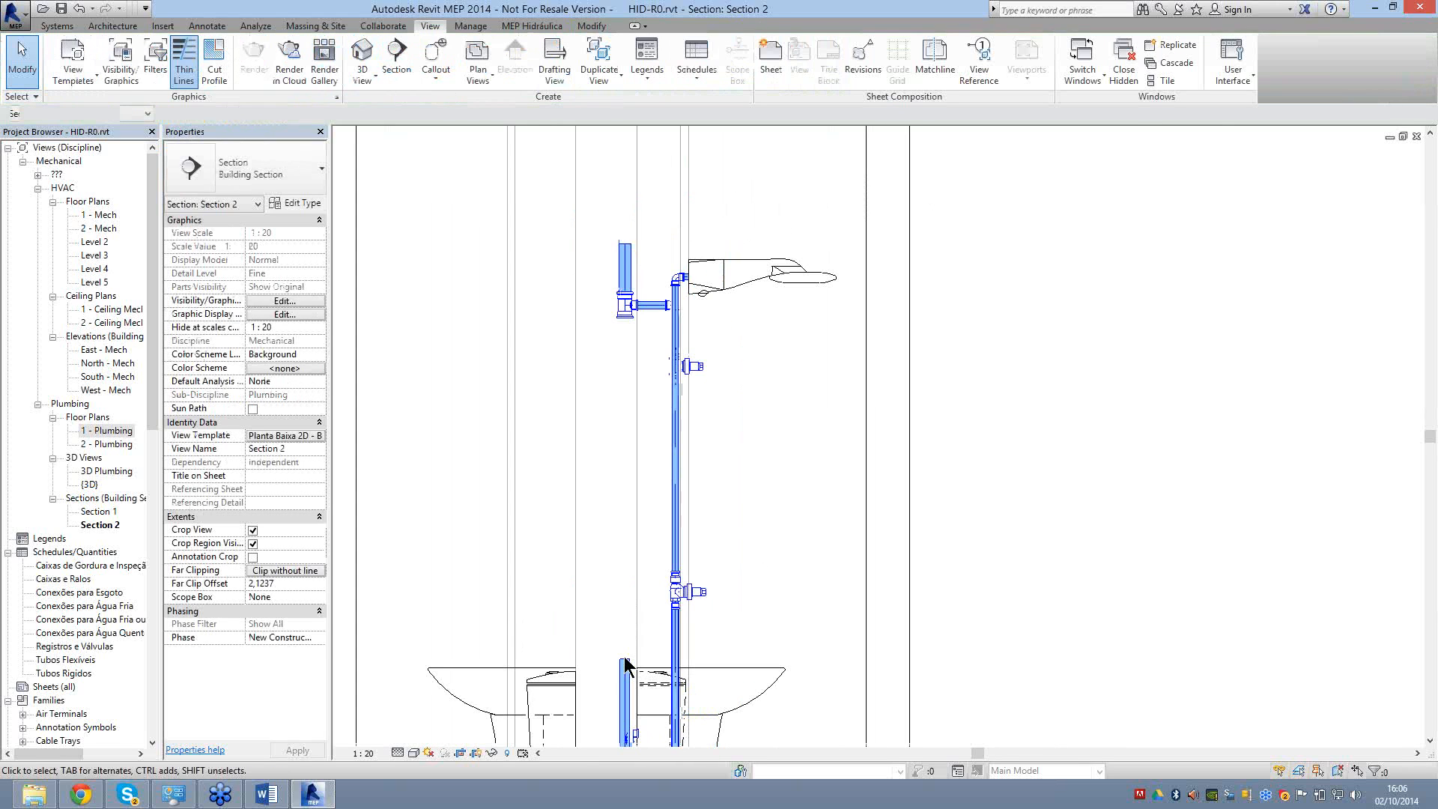
pyautogui.click(628, 612)
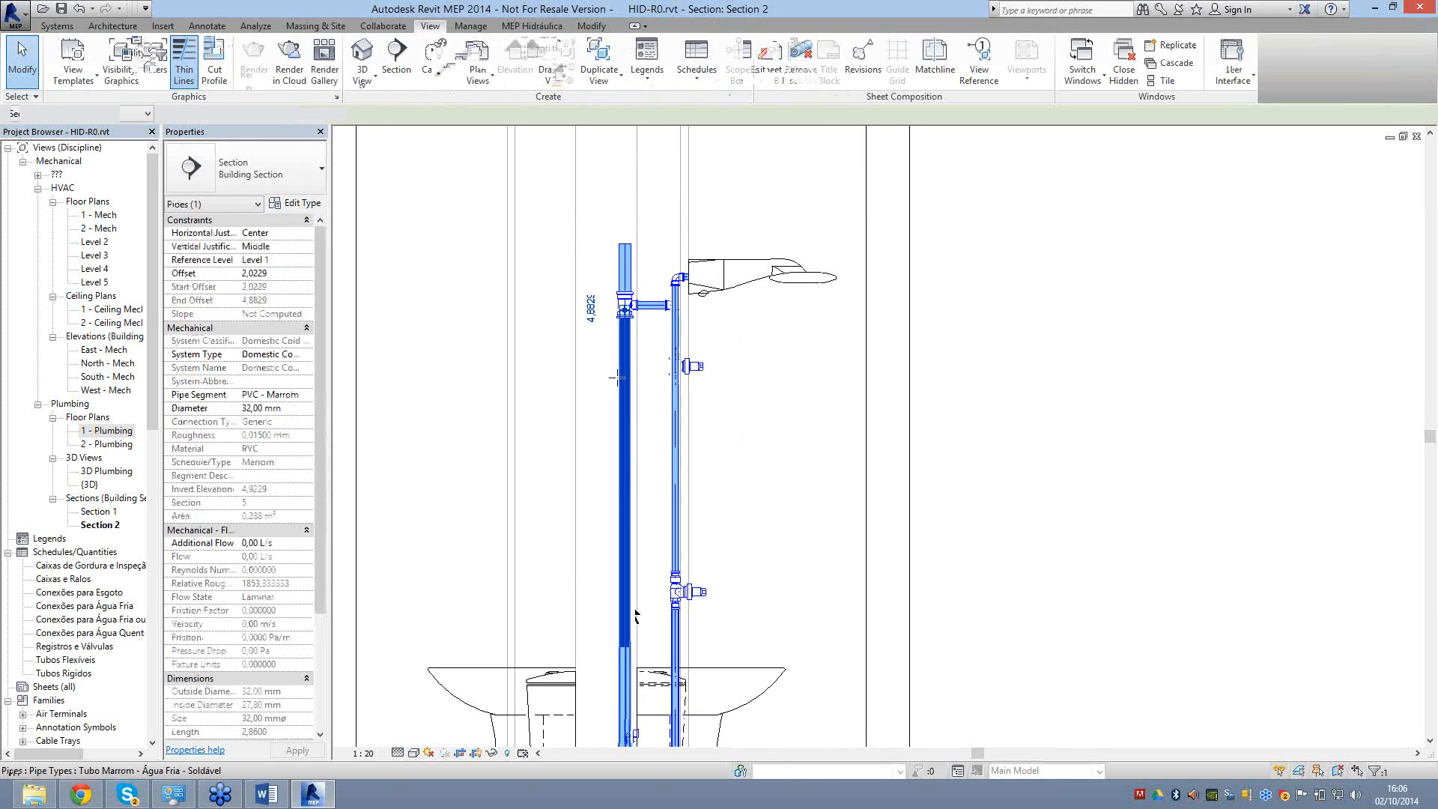
# Set the riser stub and elbow beside the Level 3 shower to 40 mm diameter.
pyautogui.scroll(5, 616, 376)
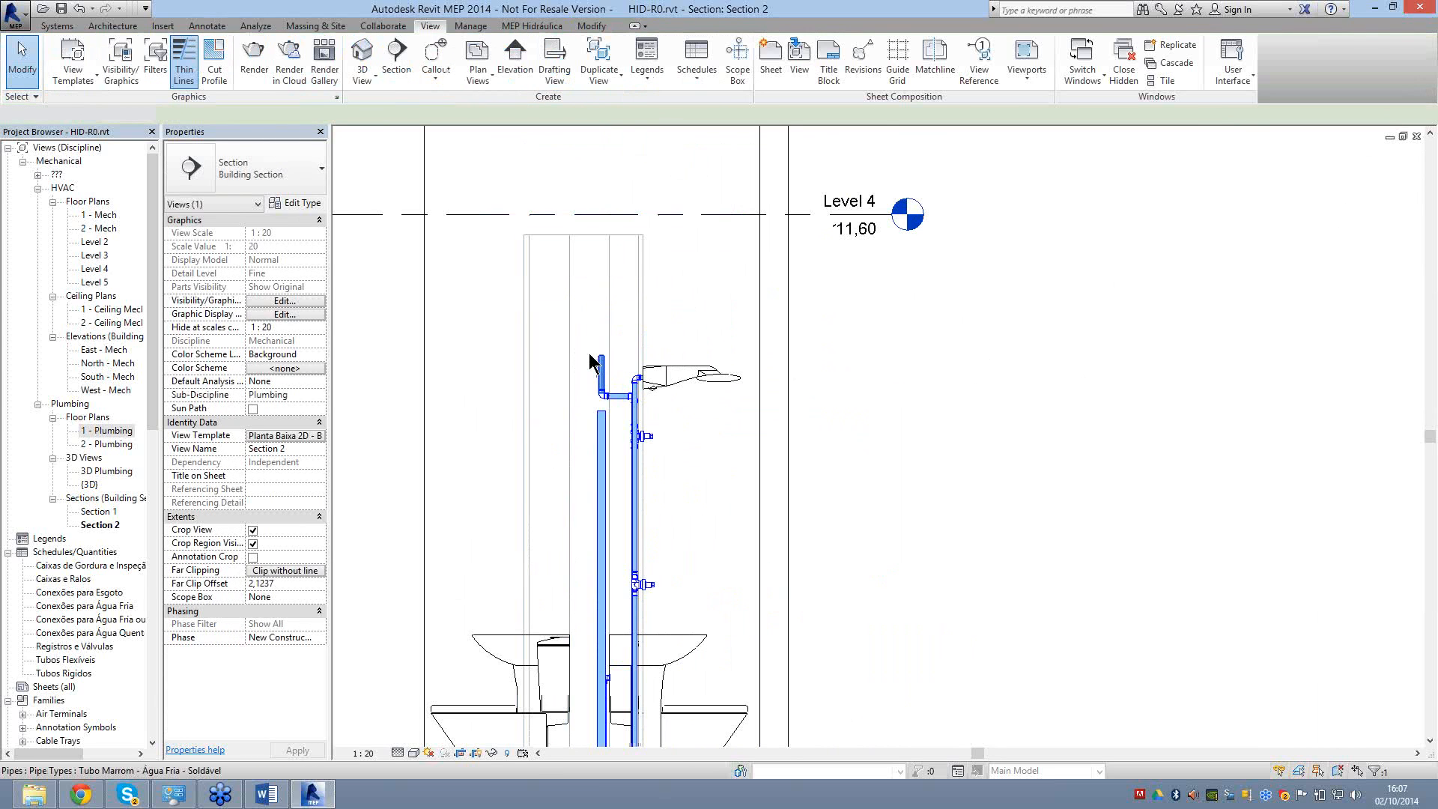
pyautogui.scroll(5, 592, 363)
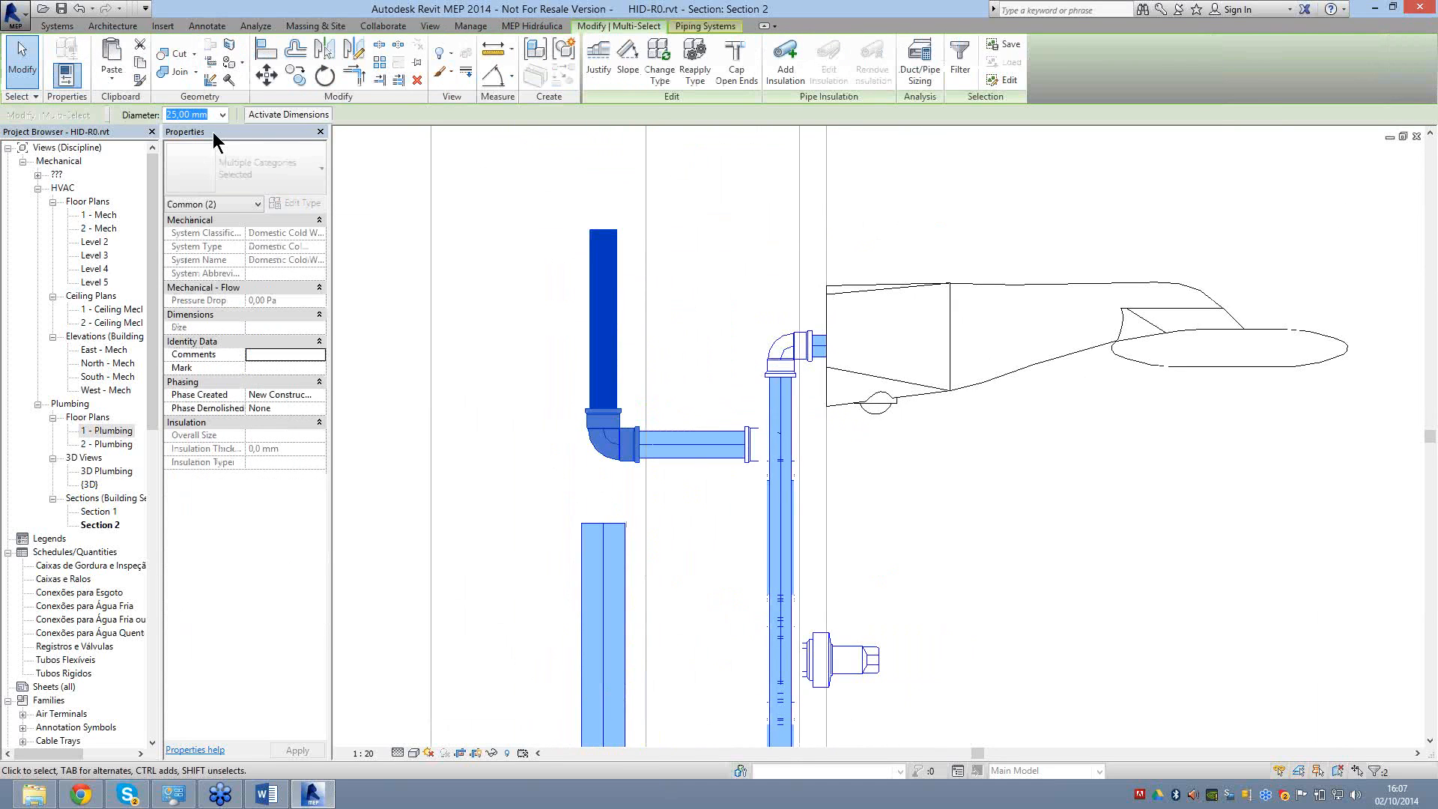
pyautogui.click(223, 115)
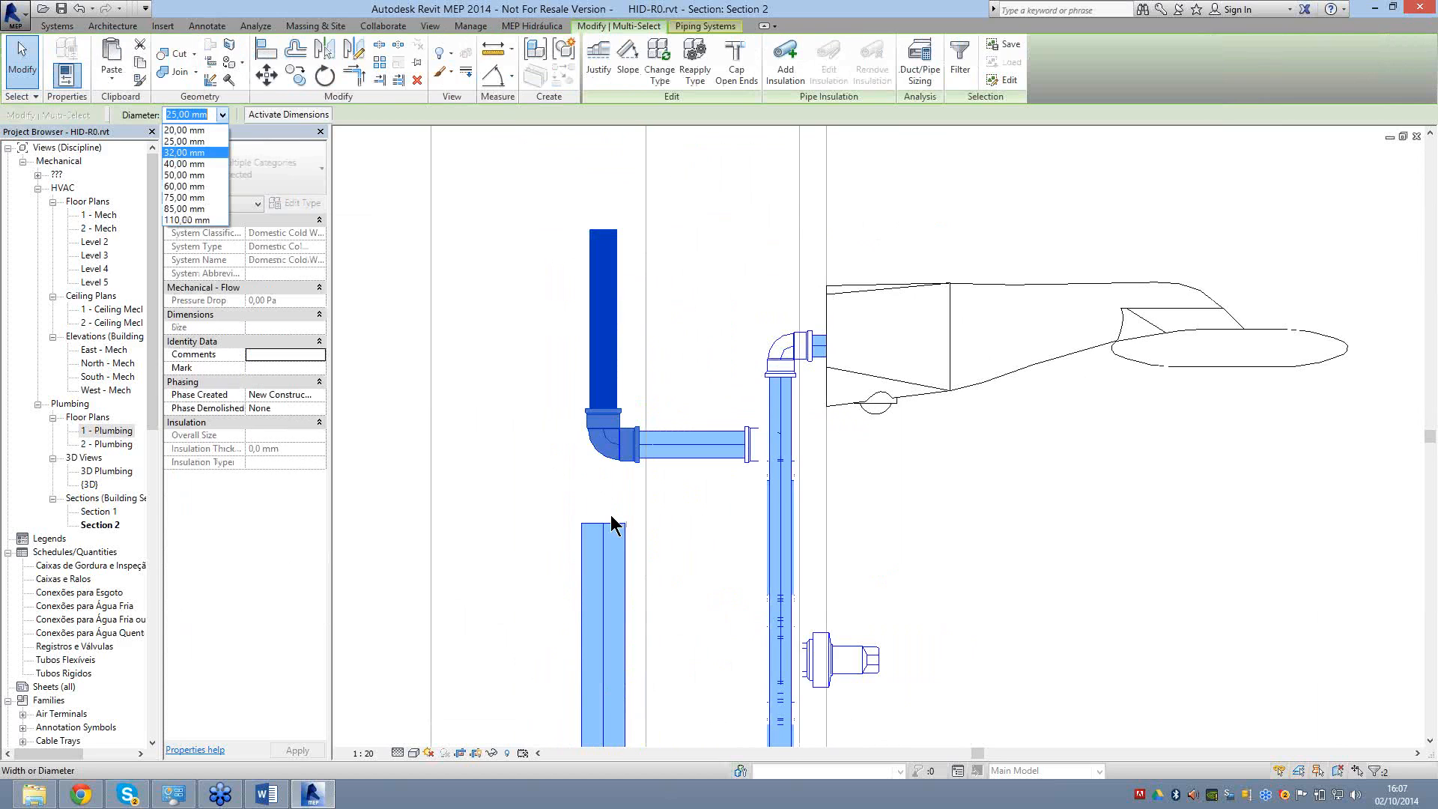
pyautogui.click(187, 180)
pyautogui.click(603, 480)
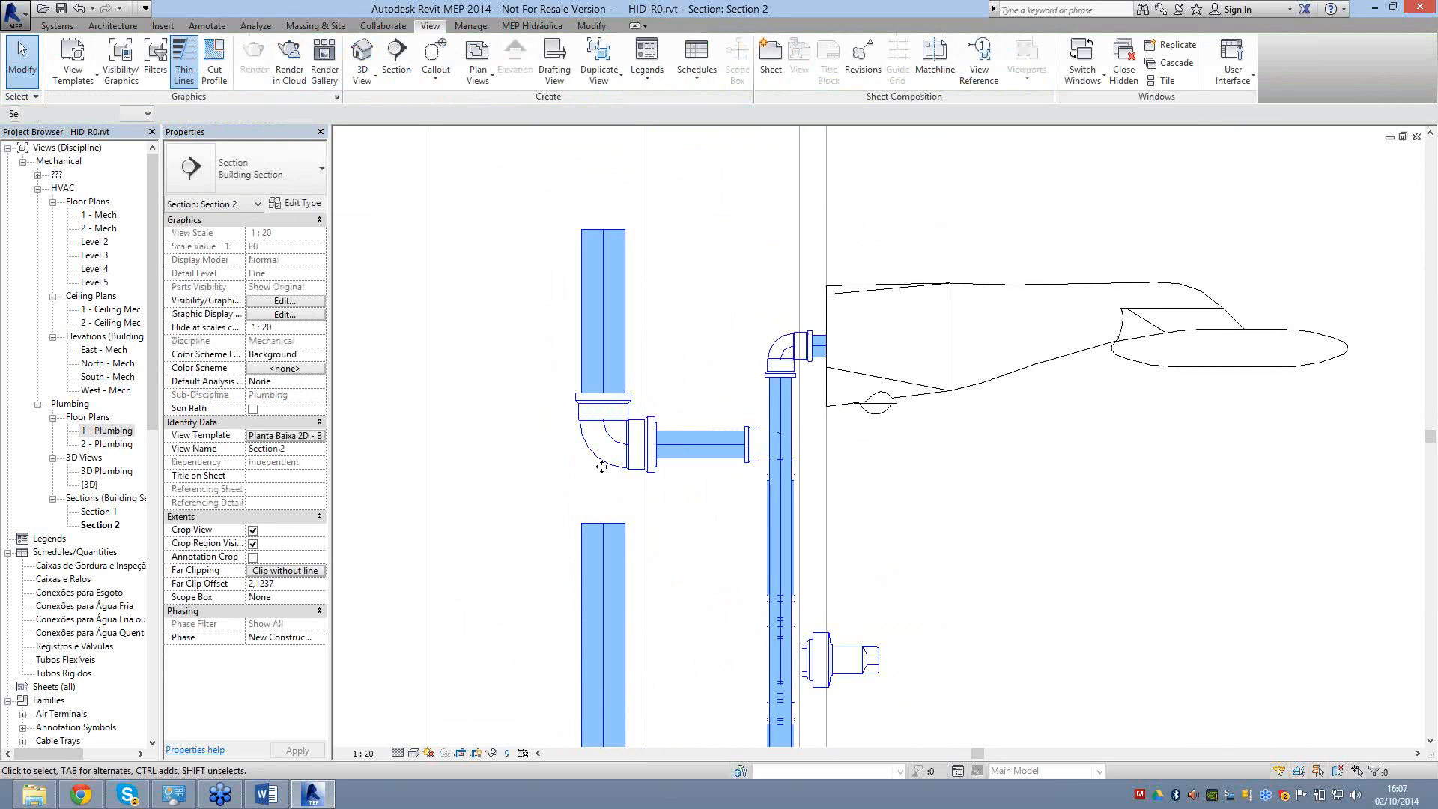
# Convert the Level 3 riser elbow into a tee and connect the riser pipe from below to it.
pyautogui.click(601, 467)
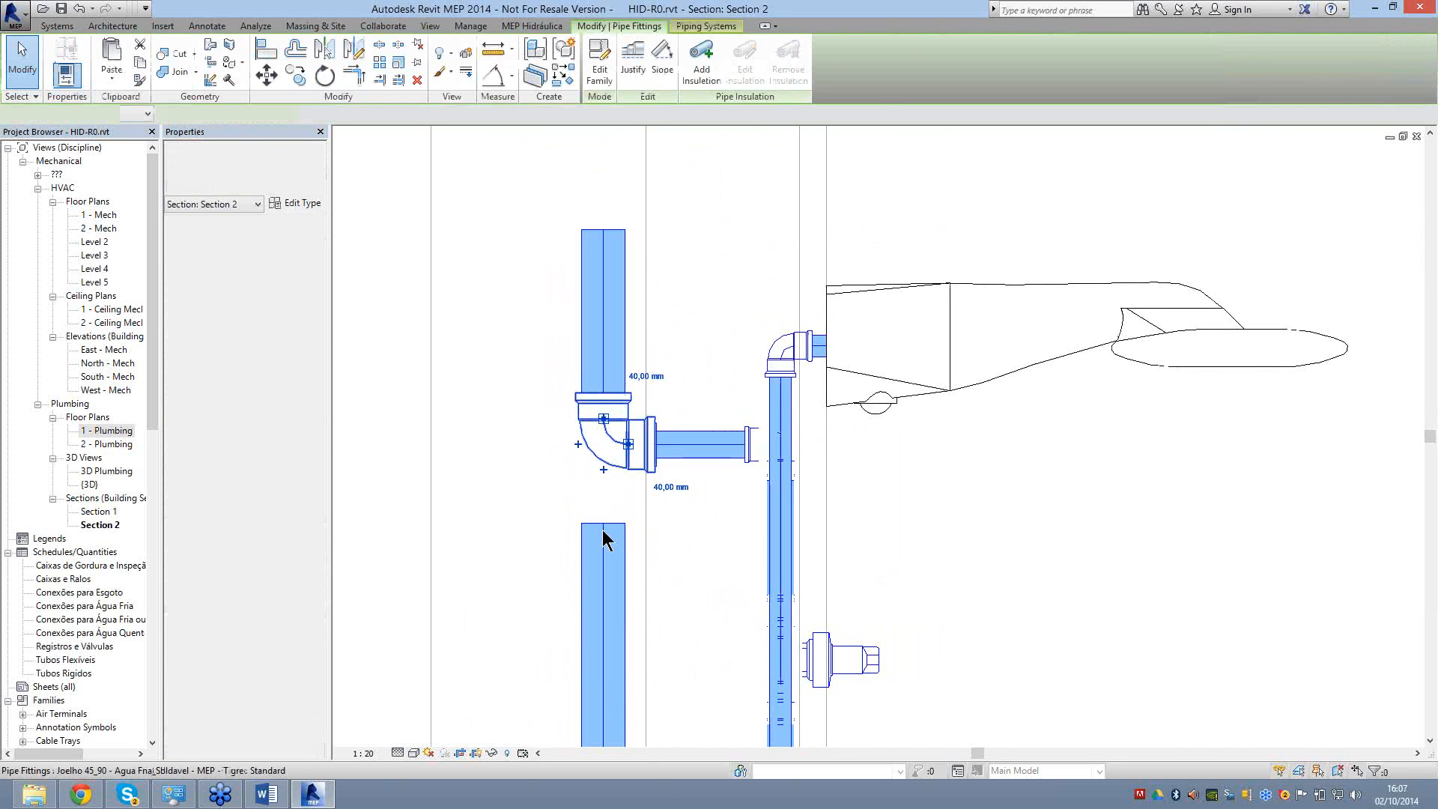
pyautogui.click(603, 485)
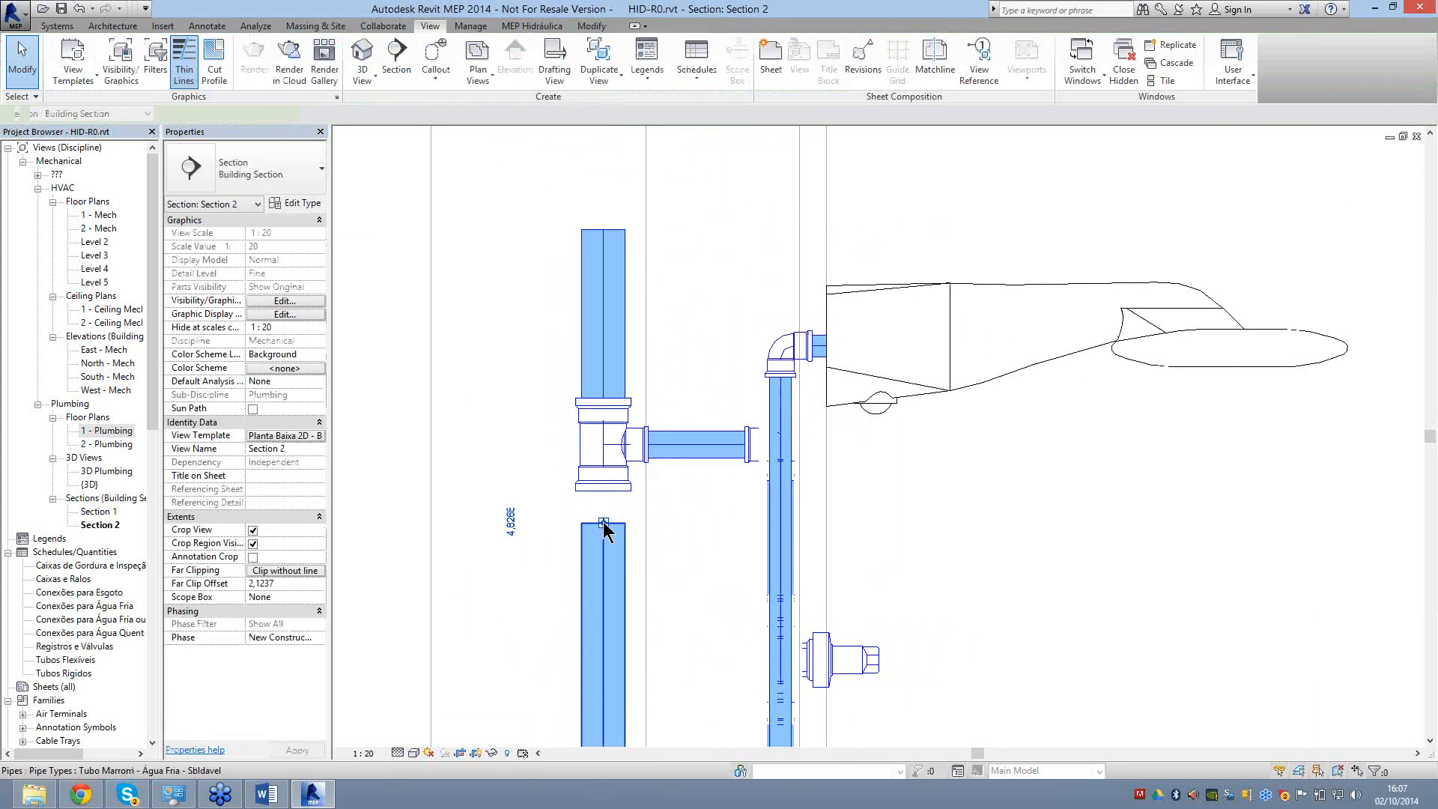
pyautogui.click(604, 527)
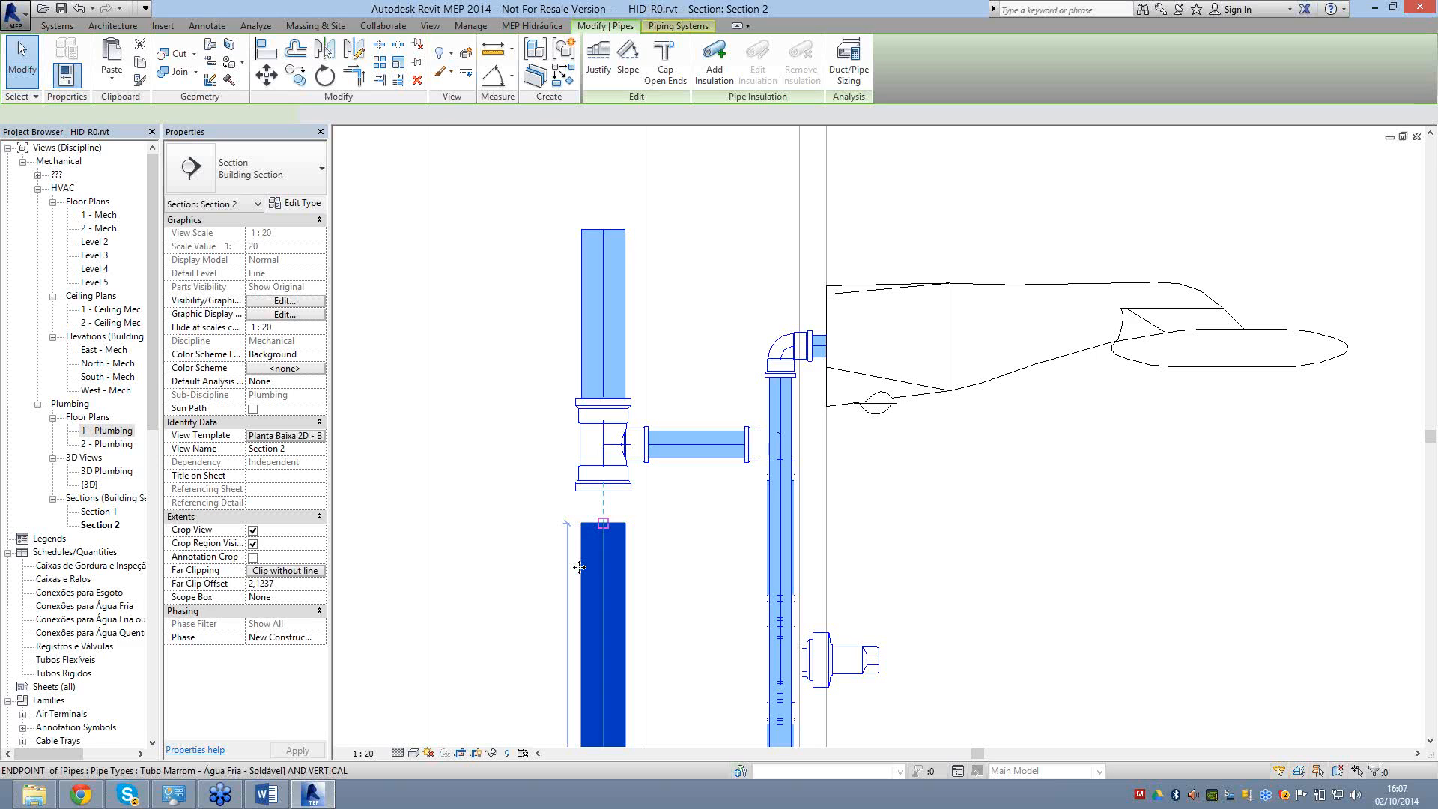
pyautogui.moveTo(580, 567); pyautogui.dragTo(586, 446)
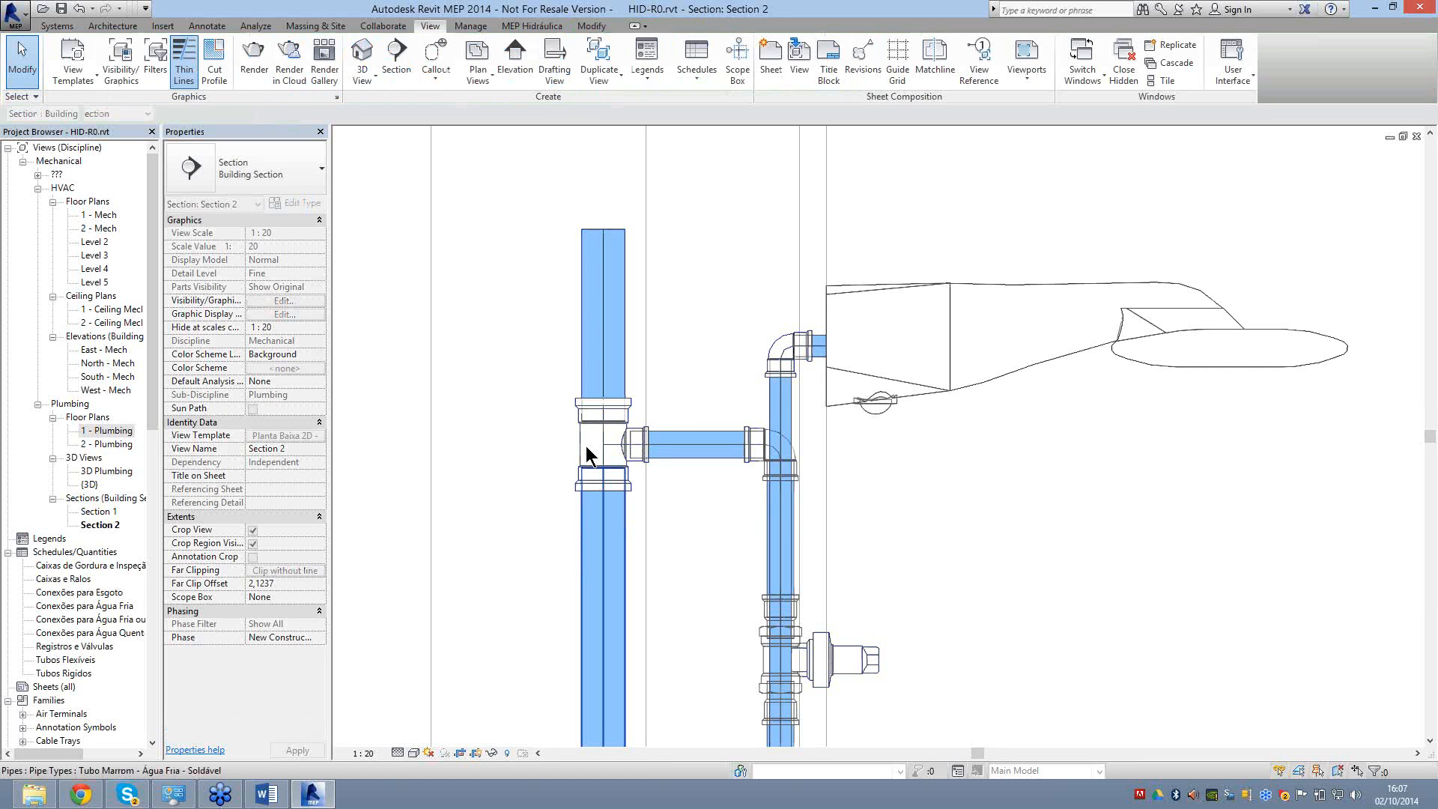
# Extend the riser stub above the Level 3 tee to about 0.94 m long, ending just above the Level 4 line.
pyautogui.scroll(-3, 585, 446)
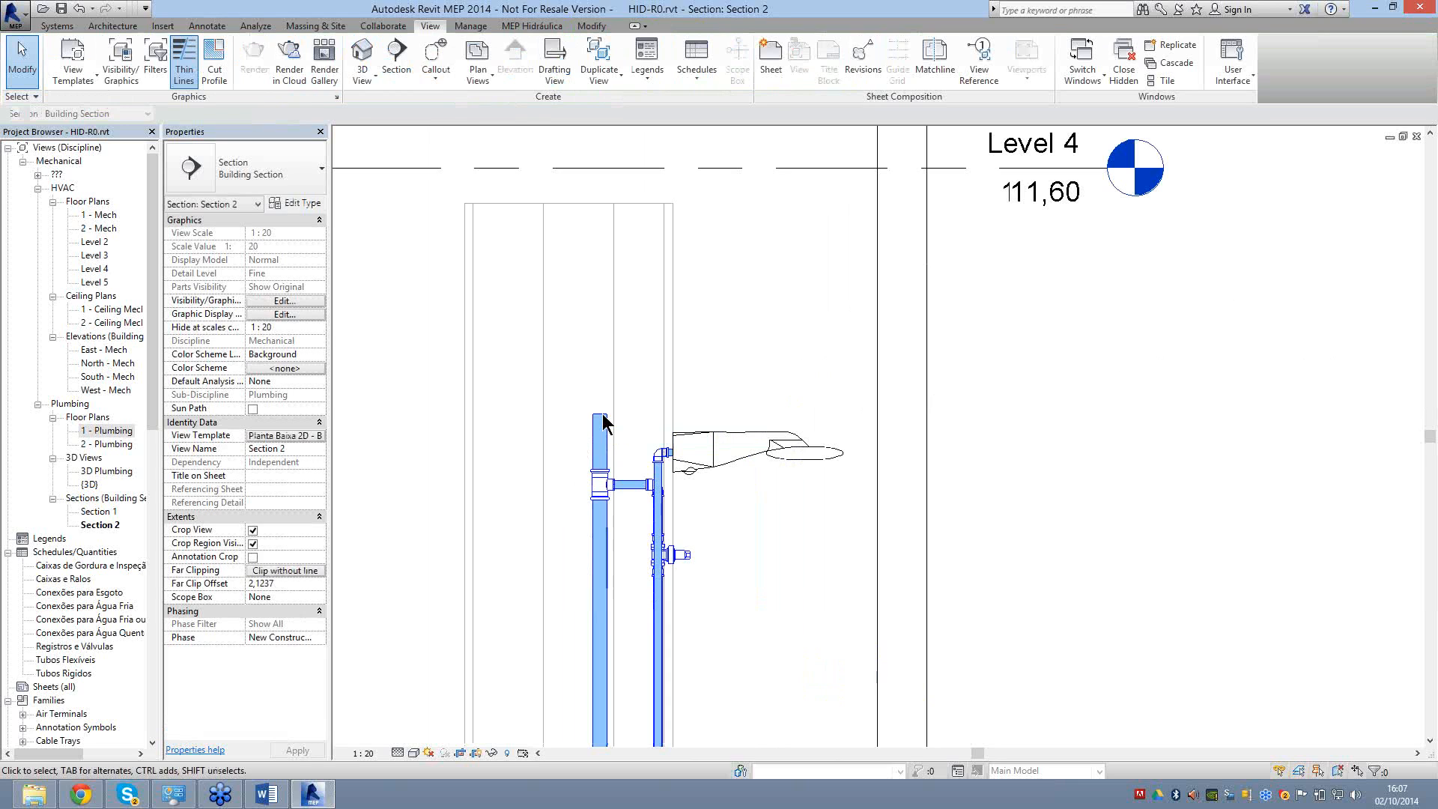
pyautogui.moveTo(604, 423); pyautogui.dragTo(604, 155)
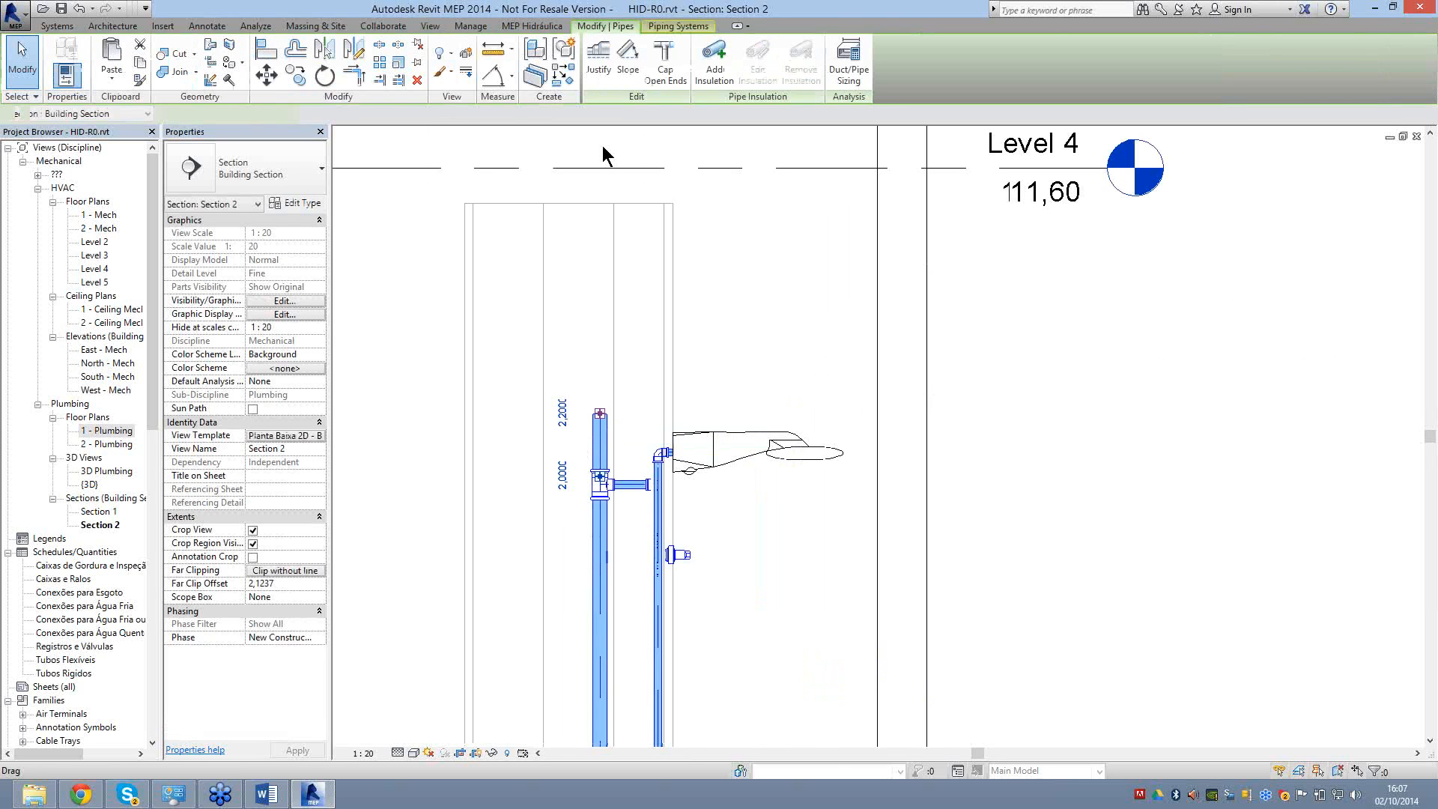
pyautogui.moveTo(602, 147); pyautogui.dragTo(602, 148)
pyautogui.click(603, 155)
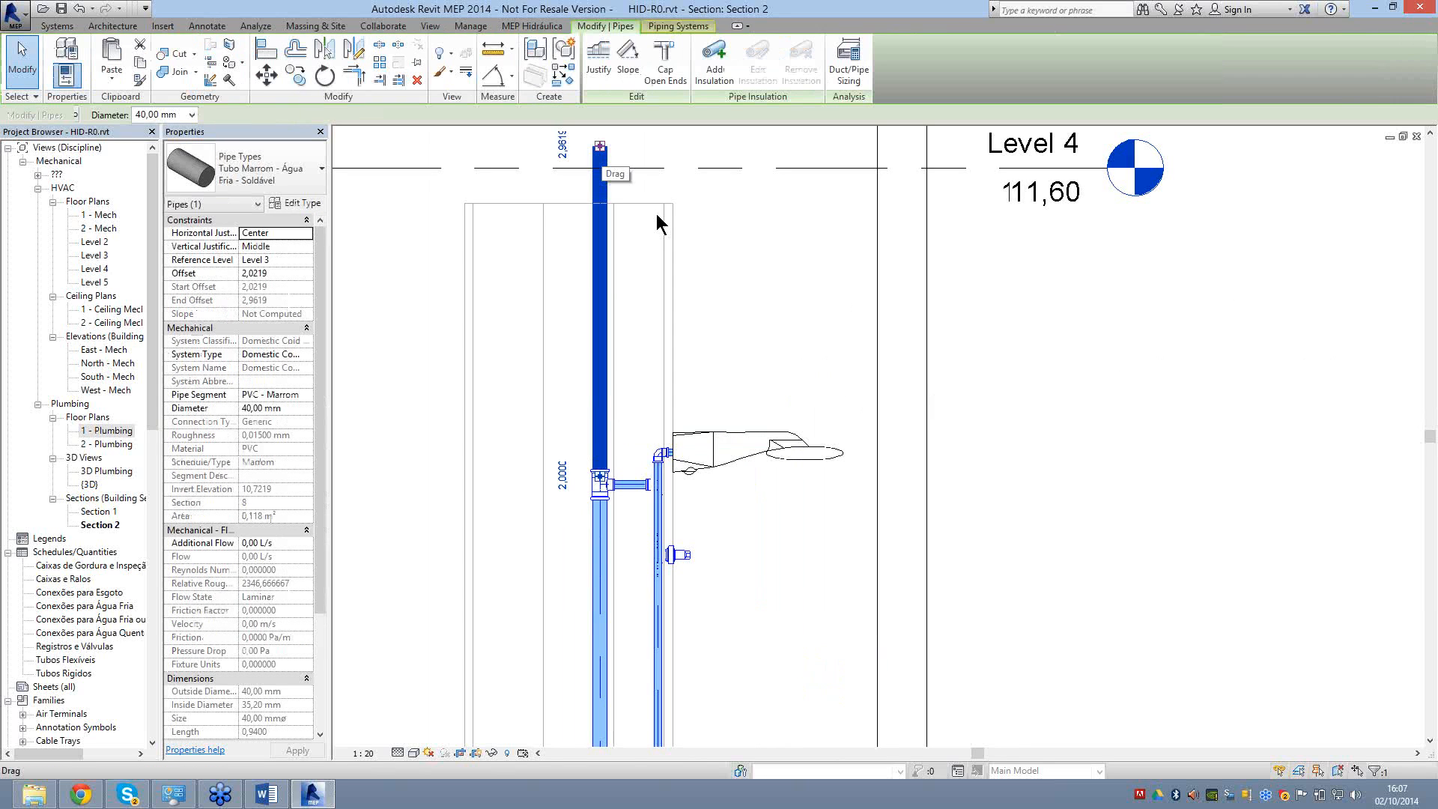
# Draw a horizontal 40 mm pipe from the open top end of the riser just above the Level 4 line.
pyautogui.rightClick(601, 146)
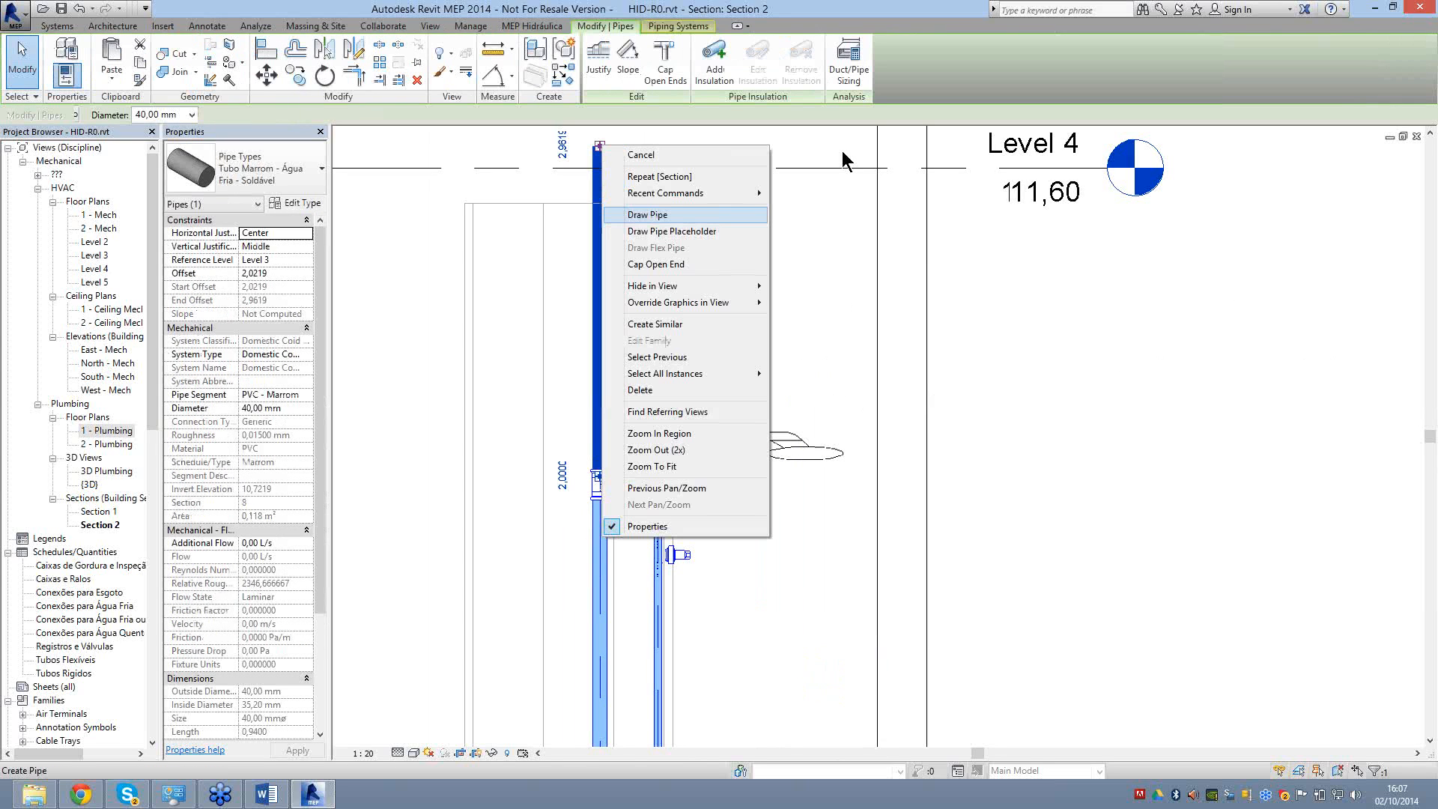
pyautogui.press('Return')
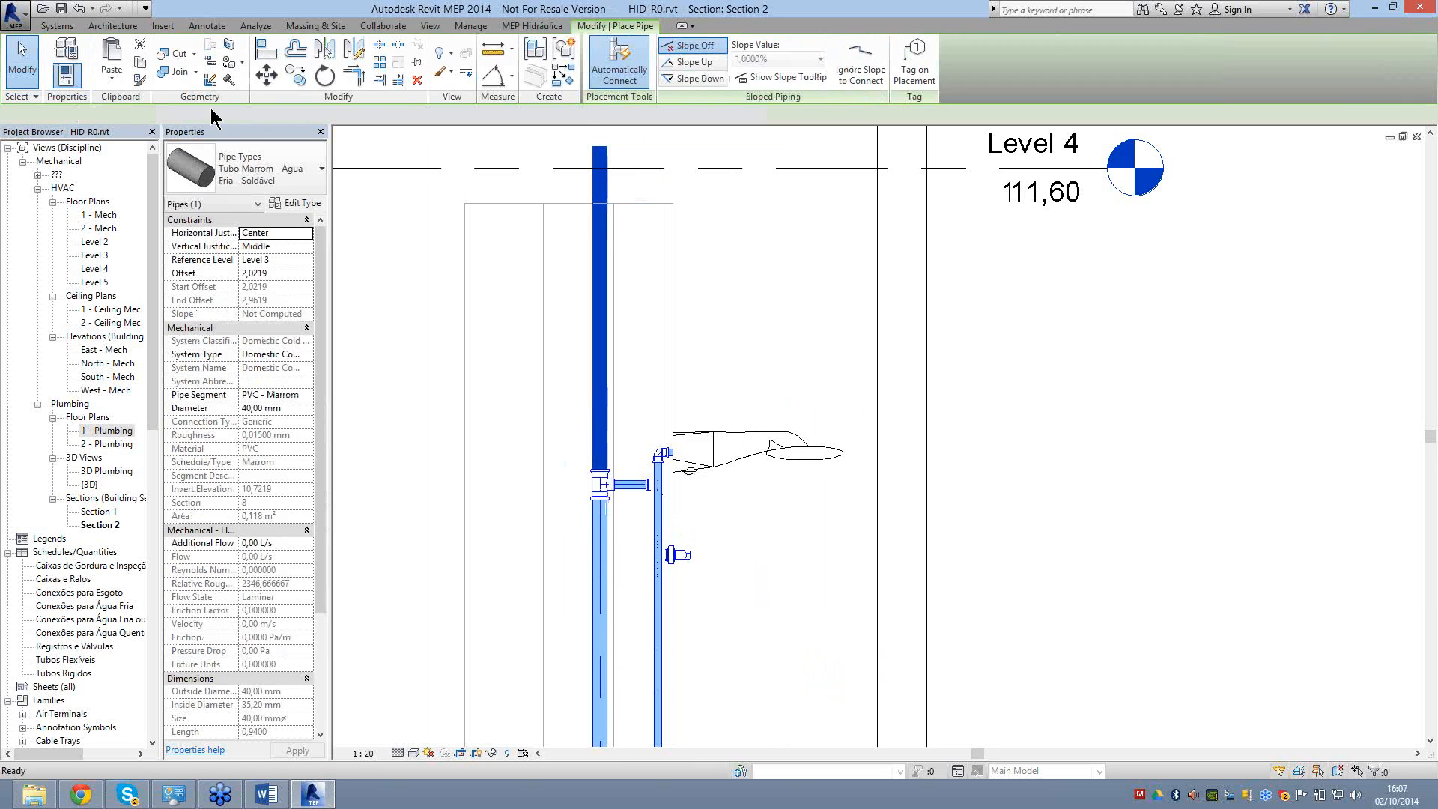
pyautogui.click(317, 115)
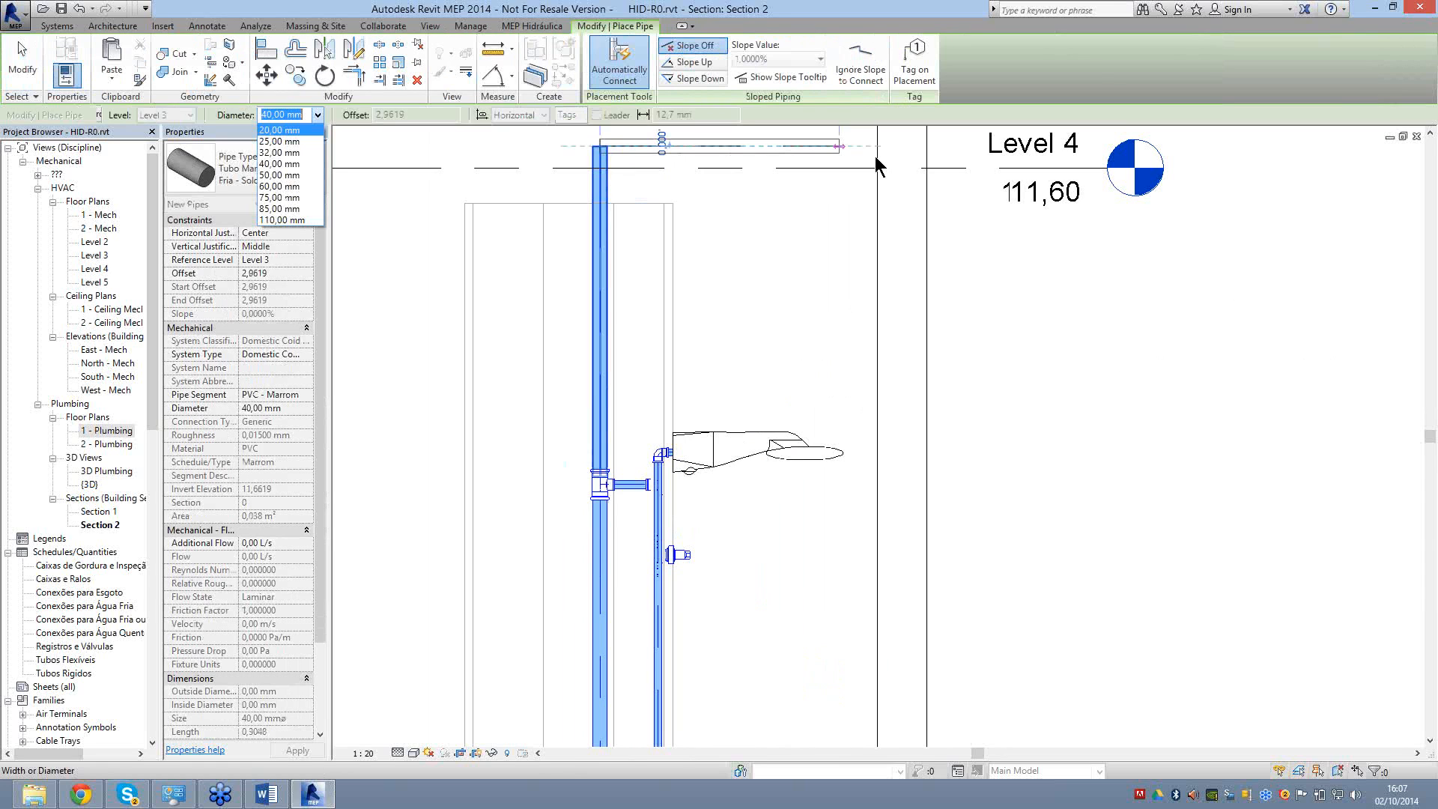
pyautogui.press('Down')
pyautogui.press('Return')
pyautogui.click(605, 165)
pyautogui.press('Escape')
pyautogui.press('Escape')
pyautogui.scroll(2, 605, 165)
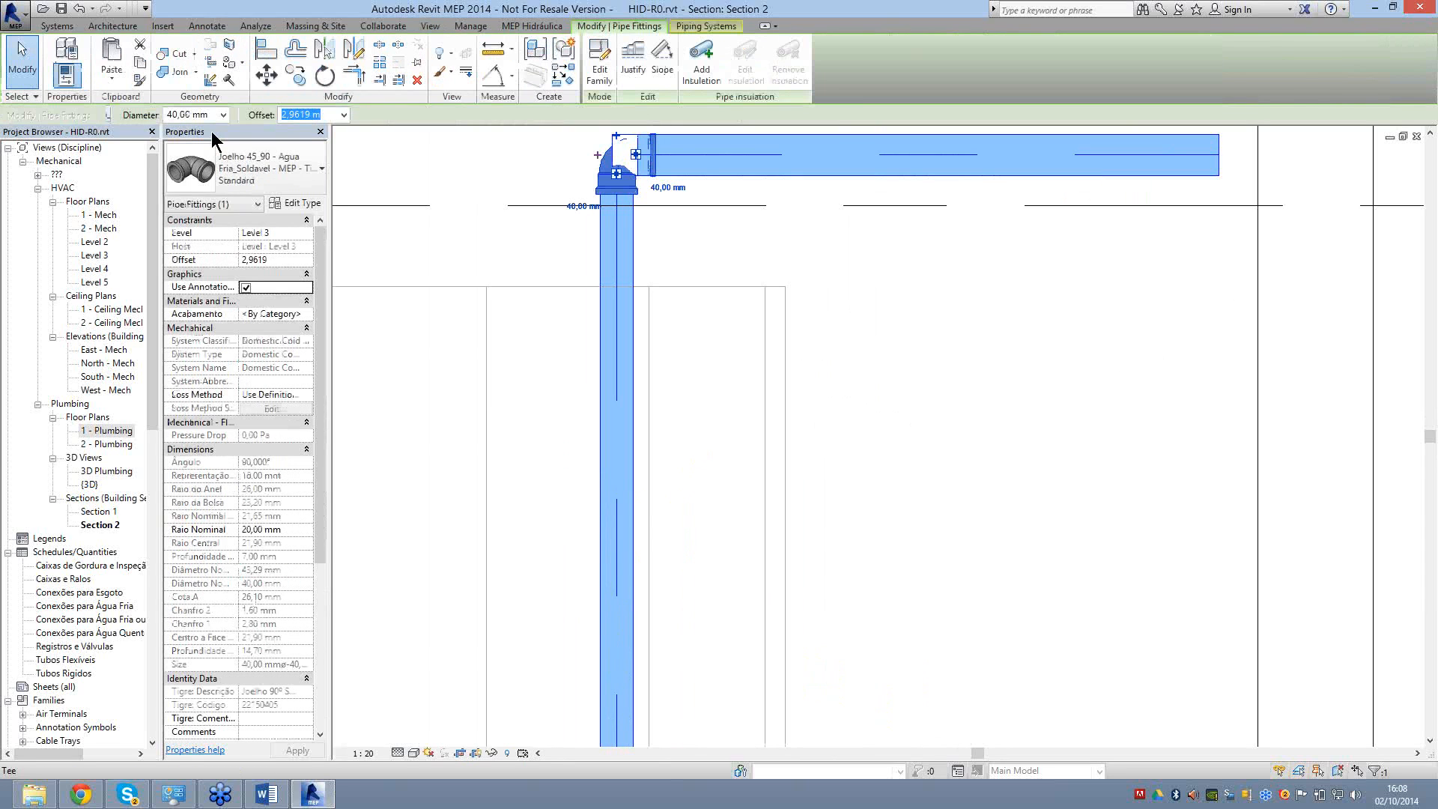
pyautogui.click(223, 115)
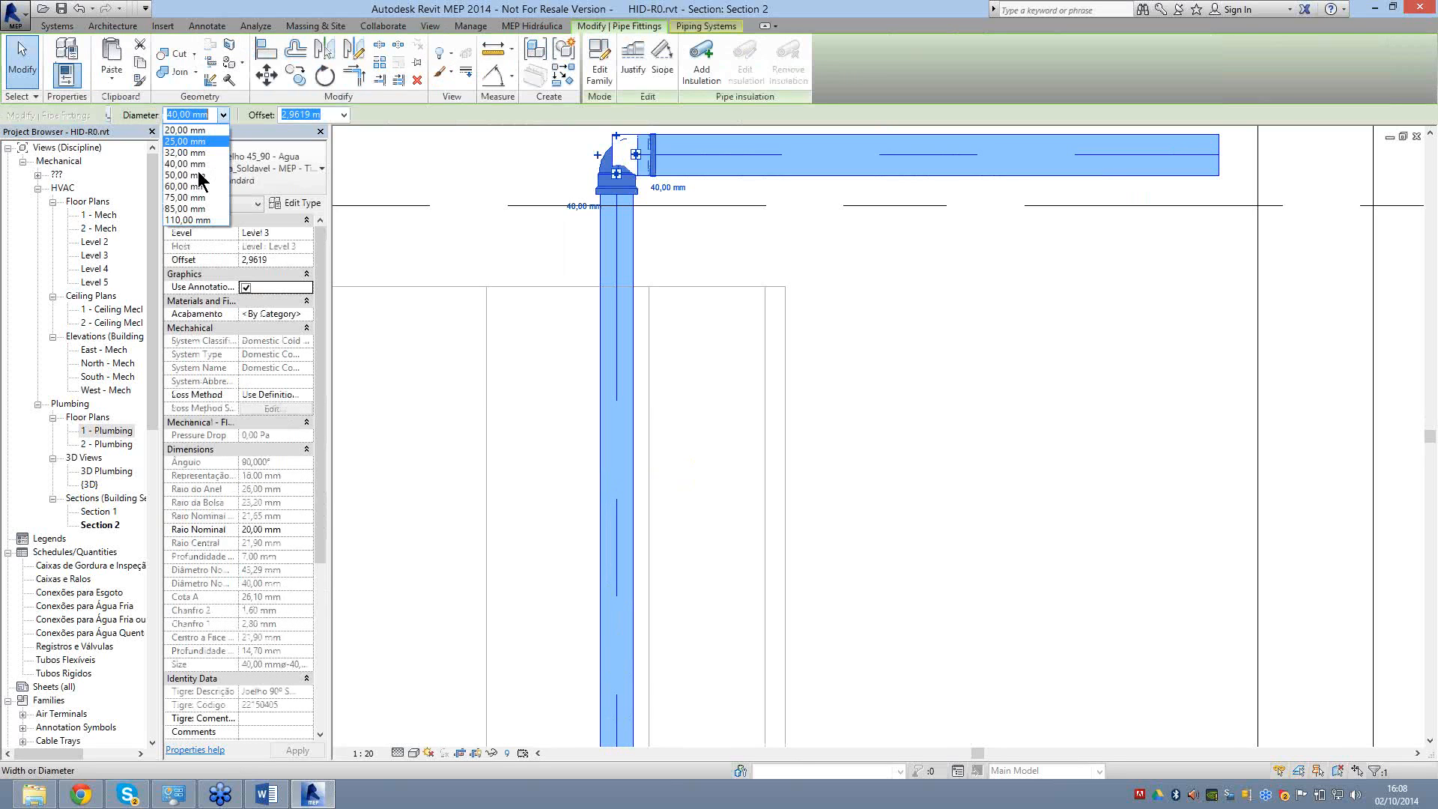
pyautogui.press('Escape')
pyautogui.press('Escape')
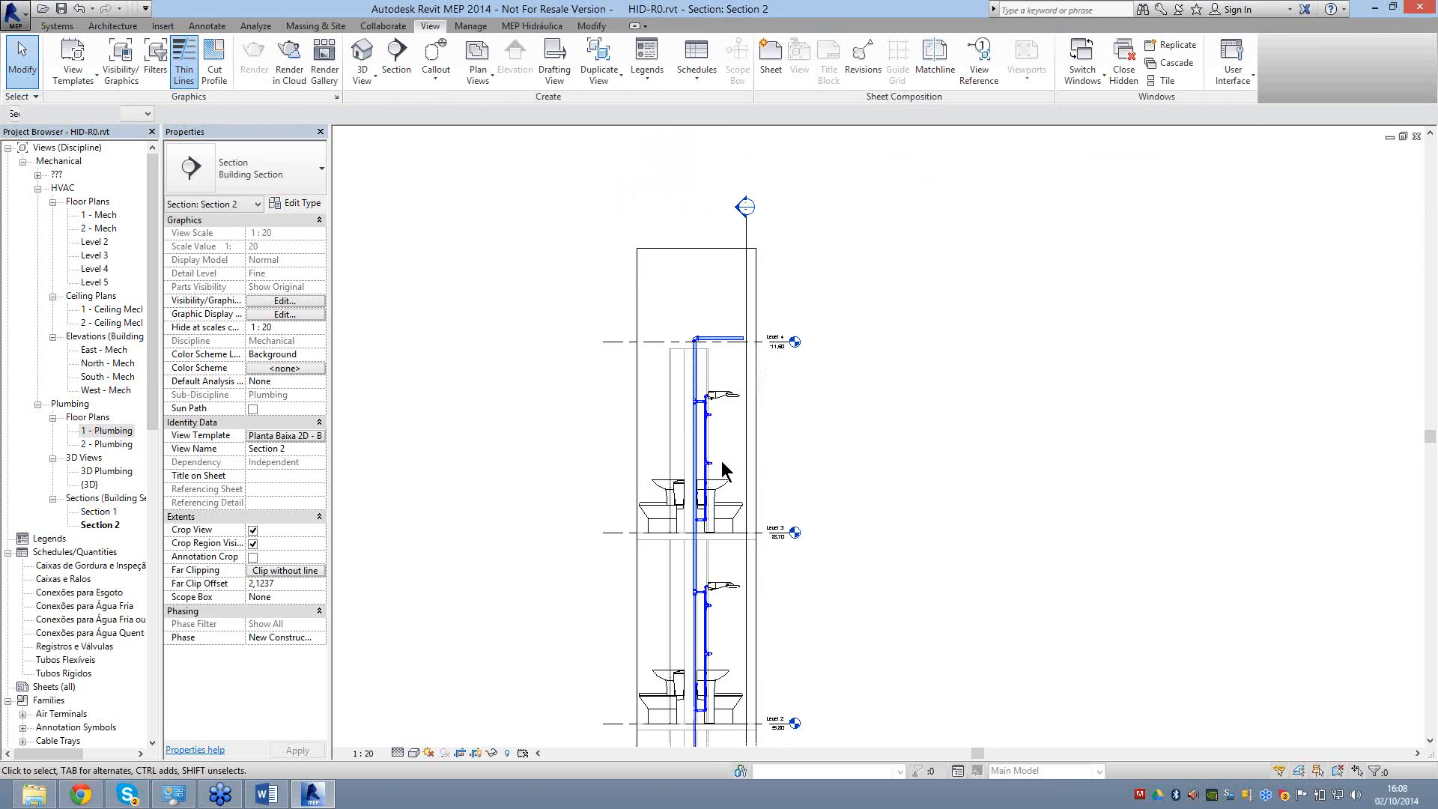
# In the 3D view, start the cold/hot water calculation from the open end of the horizontal pipe atop the riser.
pyautogui.hotkey('ctrl', 'Tab')
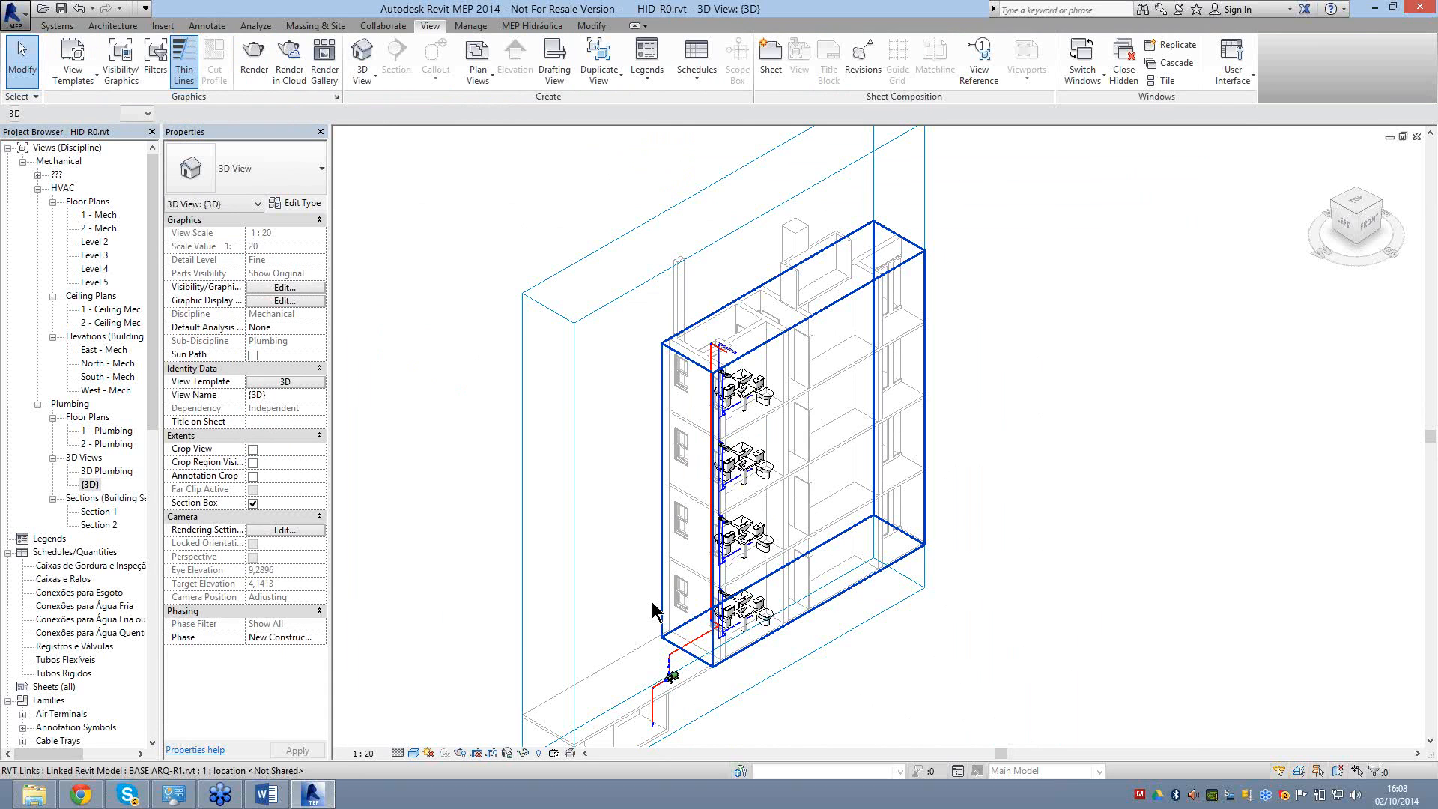
pyautogui.scroll(5, 768, 548)
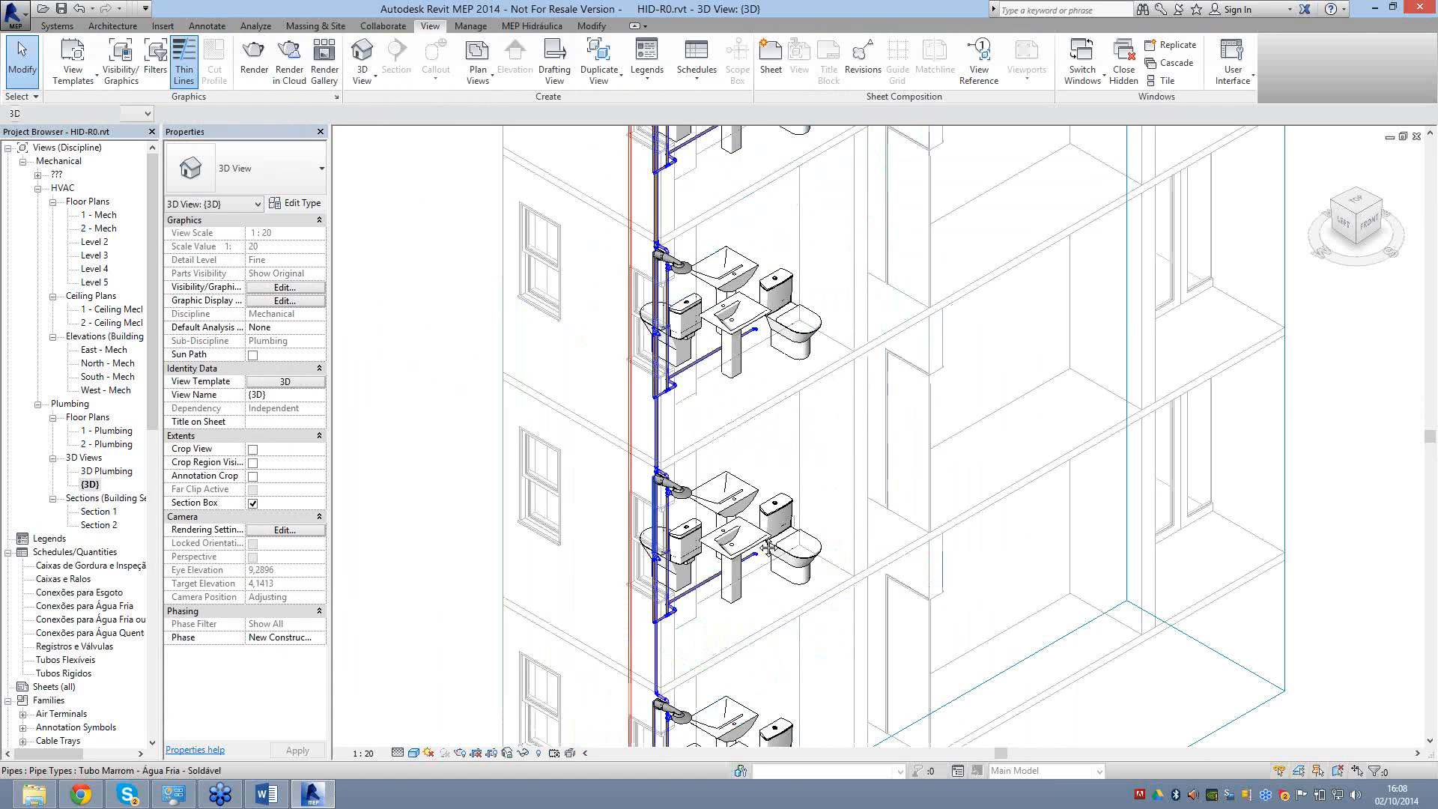
pyautogui.scroll(-2, 768, 548)
pyautogui.moveTo(702, 204); pyautogui.dragTo(669, 376, button='middle')
pyautogui.scroll(4, 669, 377)
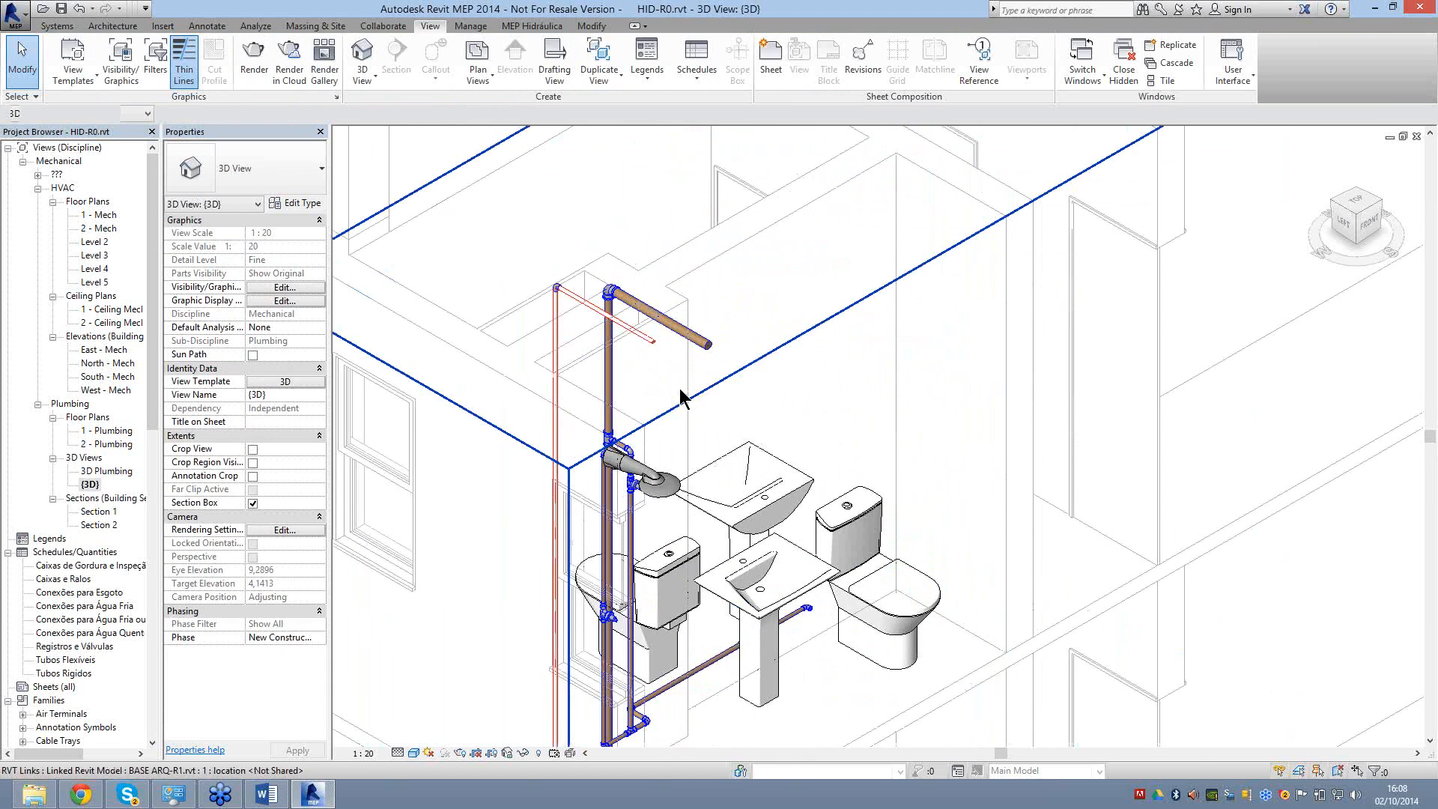
pyautogui.scroll(-1, 680, 397)
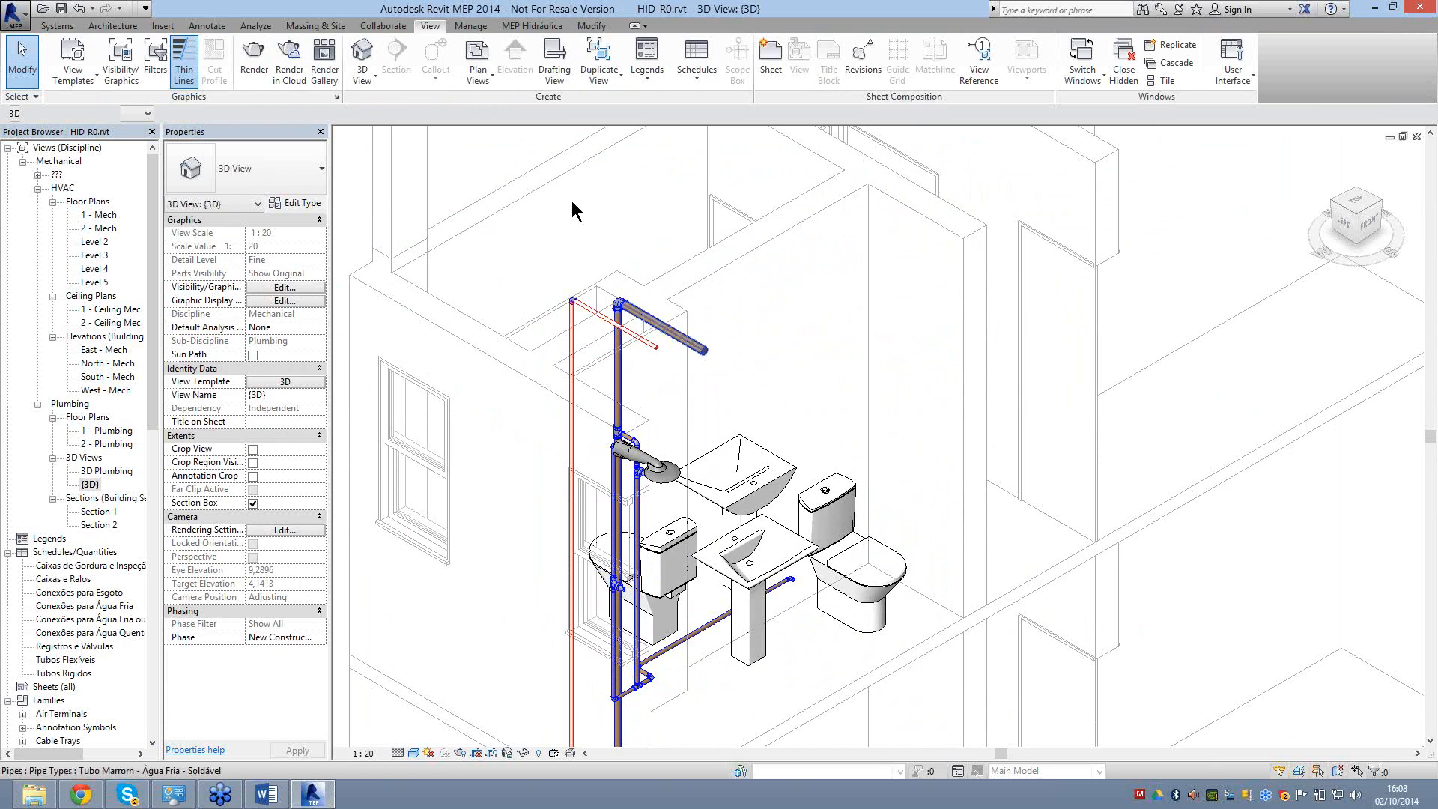
pyautogui.click(528, 28)
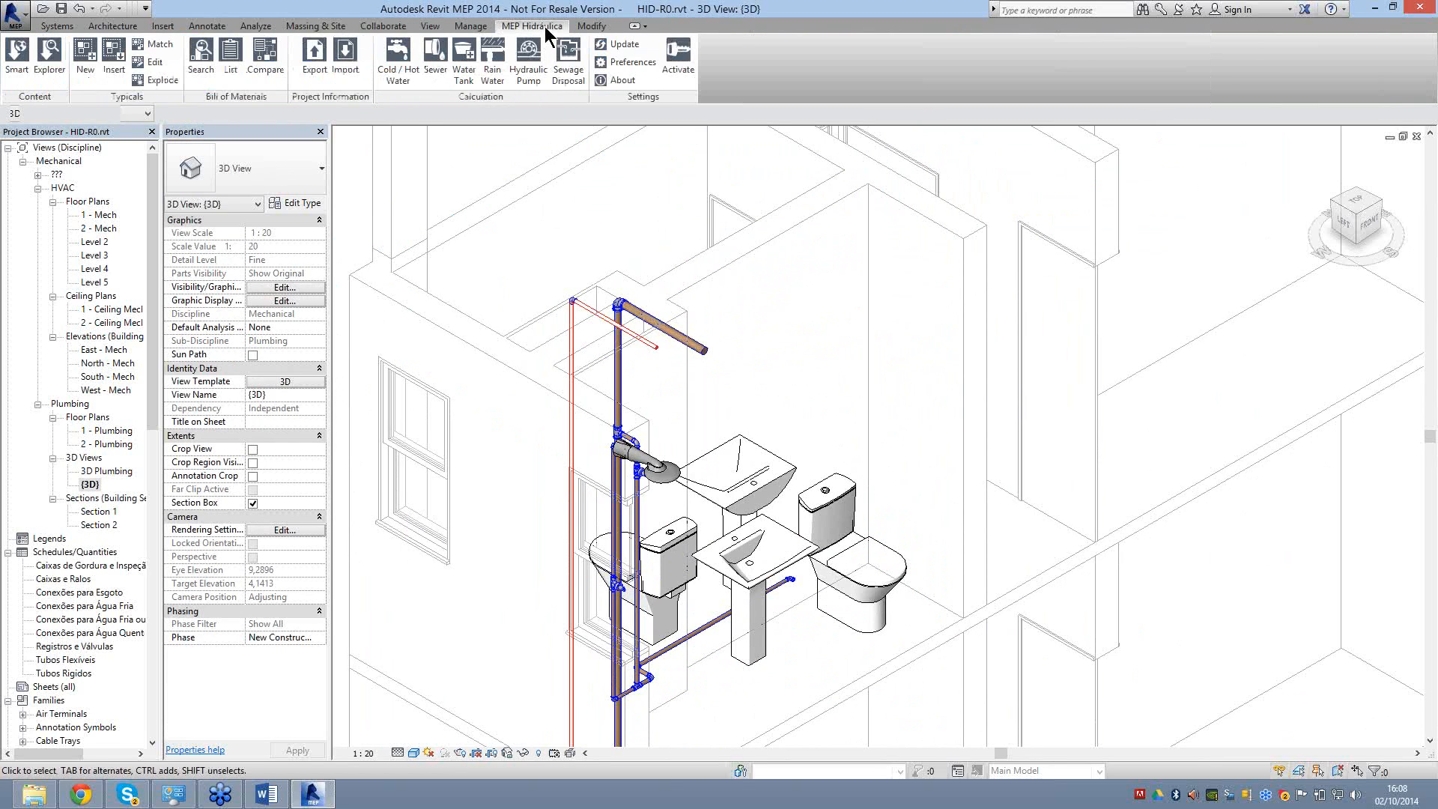
pyautogui.click(416, 78)
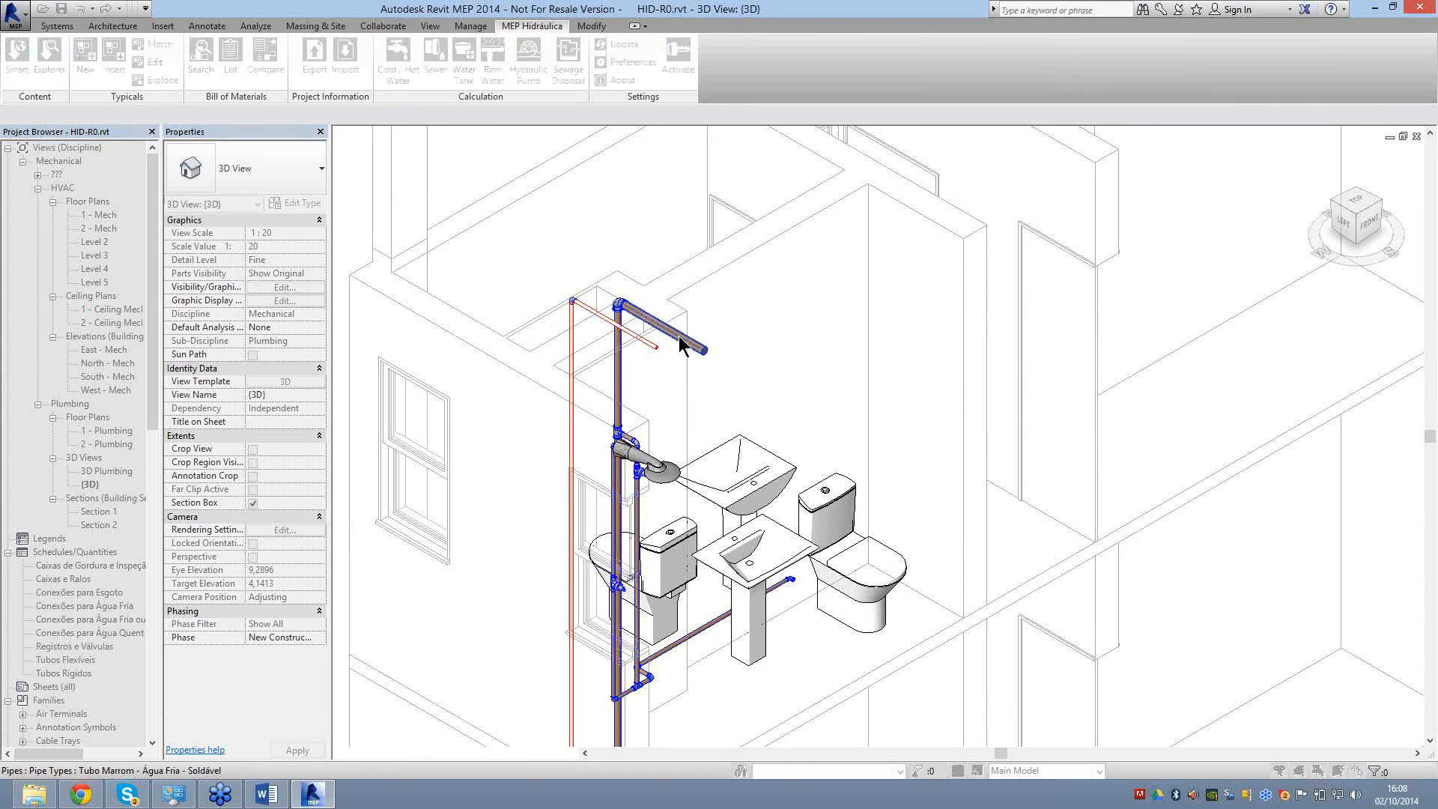
pyautogui.click(707, 349)
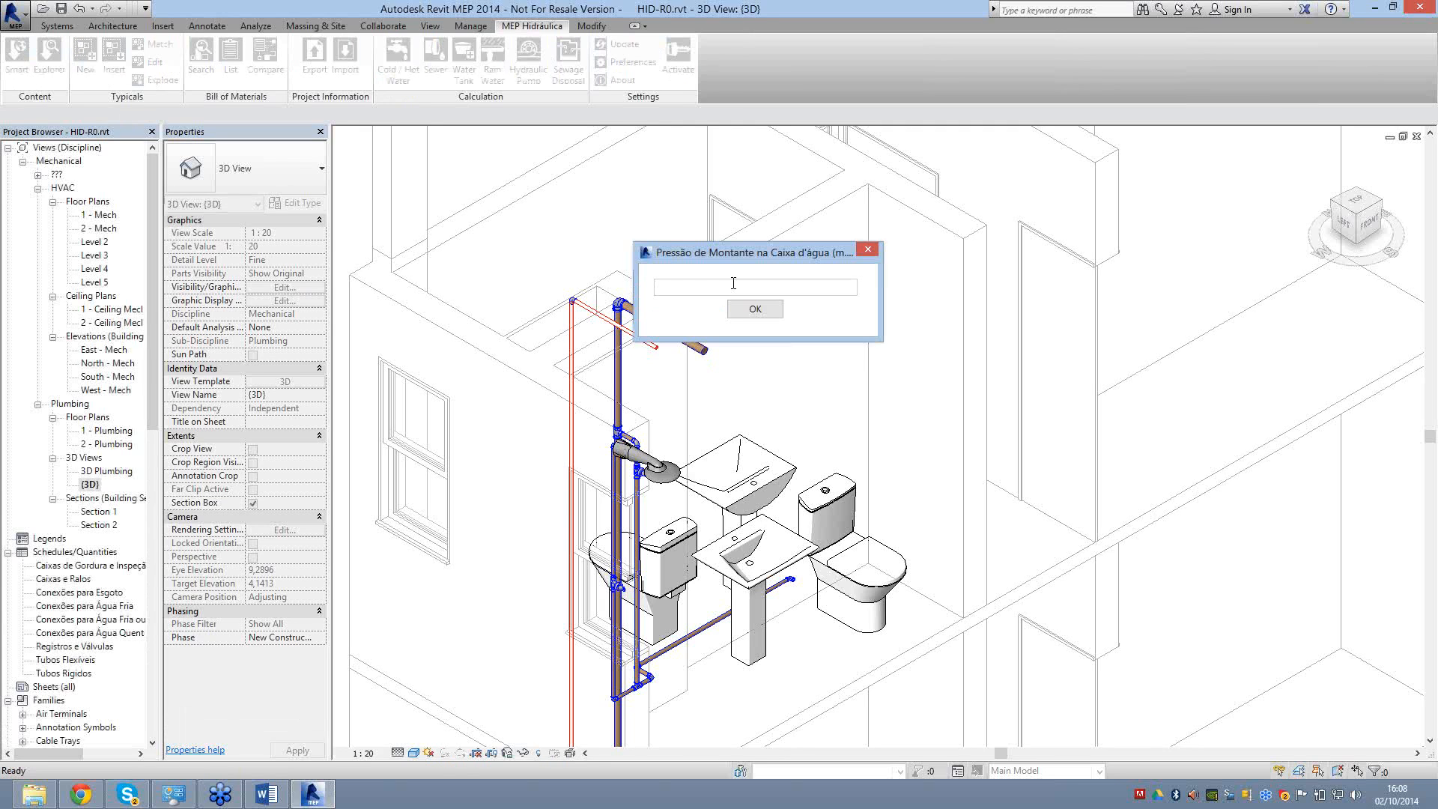
# Run the calculation with 0,5 upstream pressure at the water tank, Z as the elevation axis and fixtures not used simultaneously.
pyautogui.click(734, 286)
pyautogui.write('0,5')
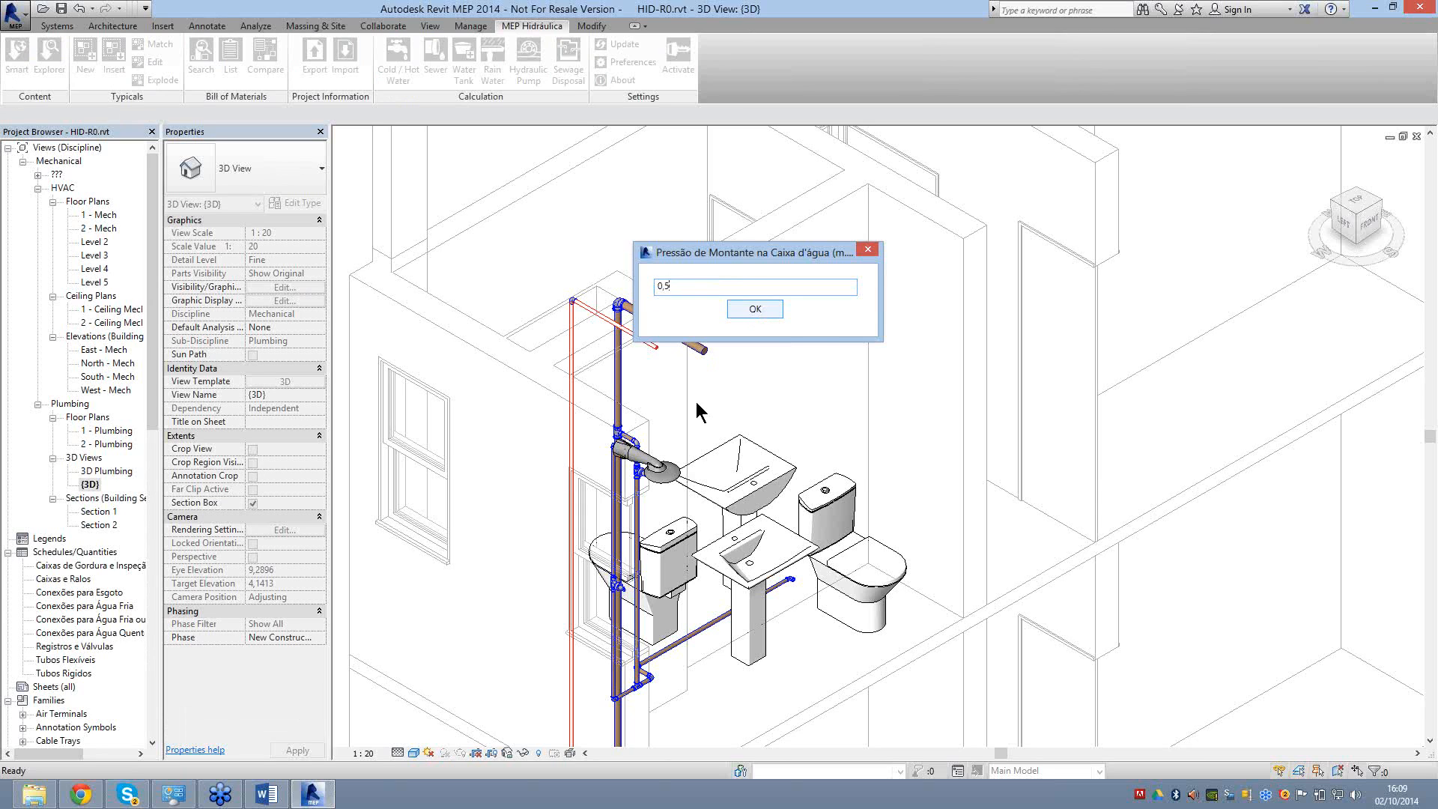
pyautogui.press('Return')
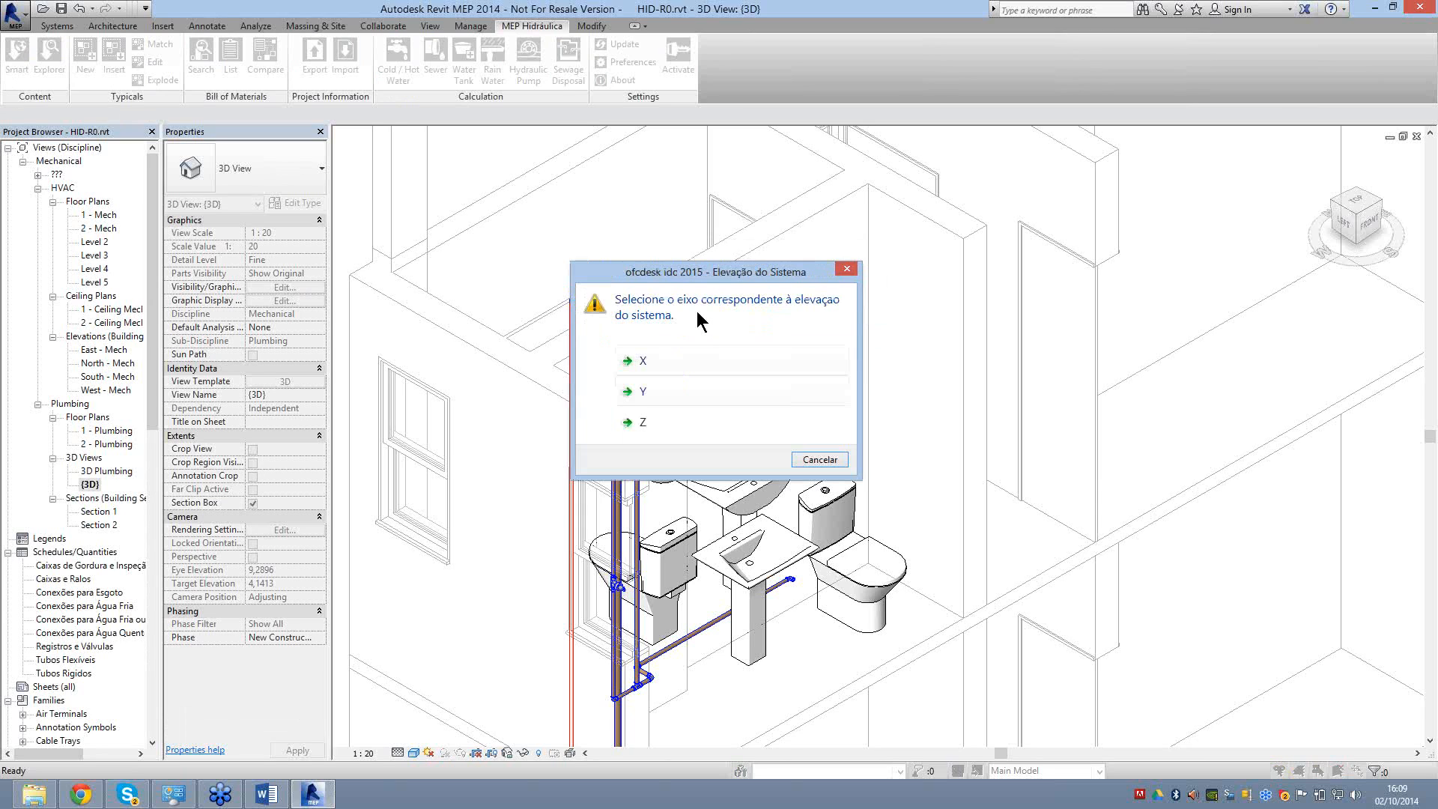
pyautogui.click(671, 427)
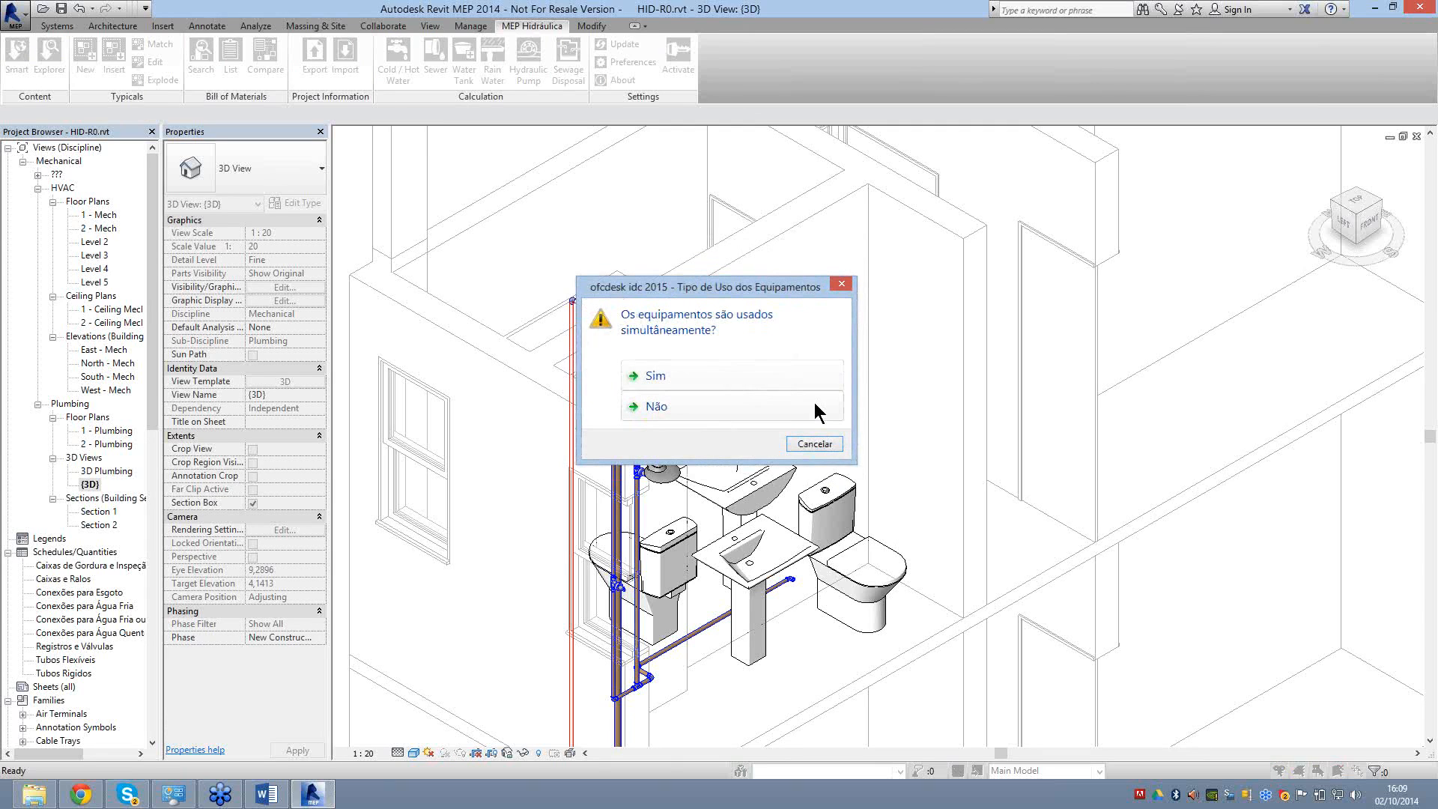
pyautogui.click(773, 406)
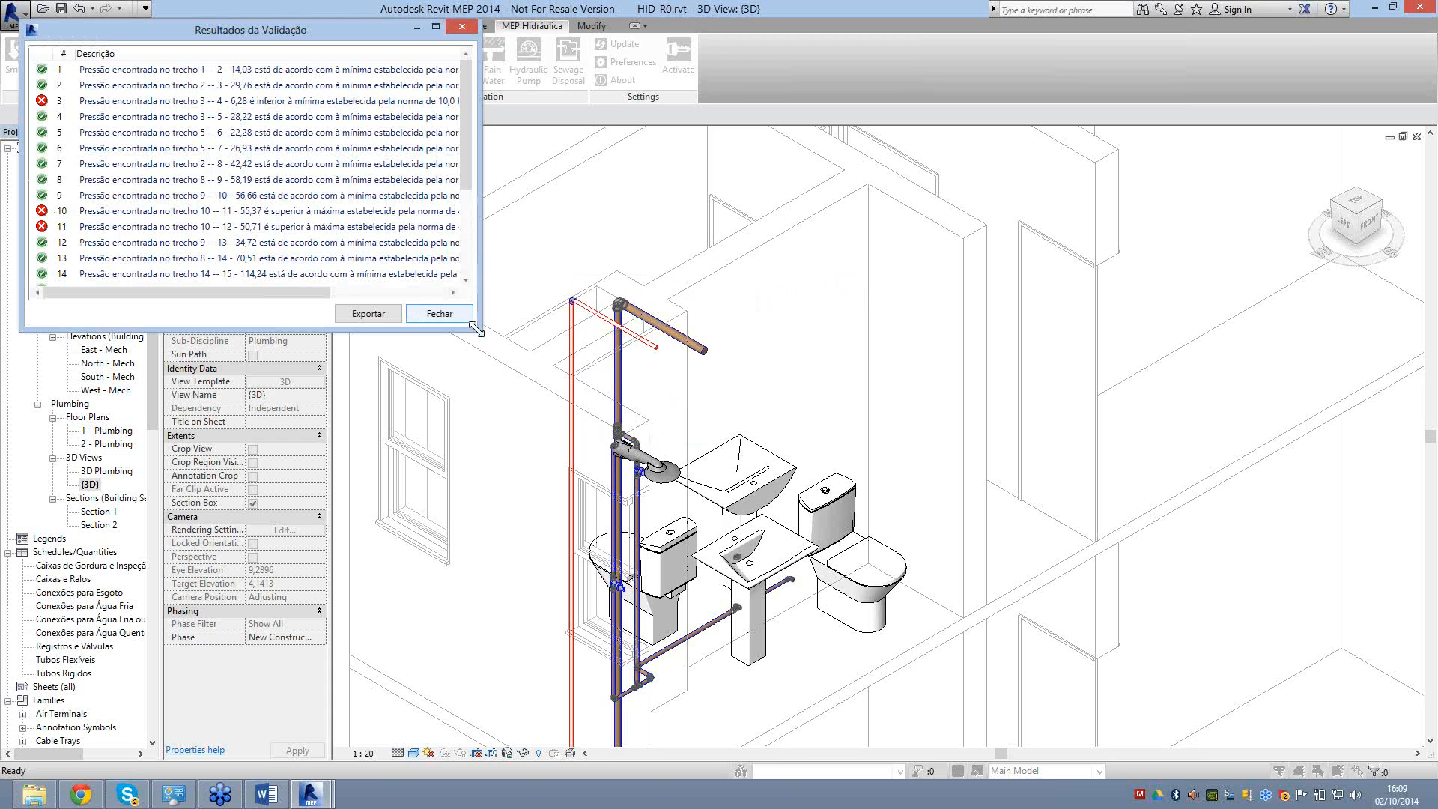
# Enlarge the validation results, export them to the desktop as Report.csv and close the results.
pyautogui.moveTo(476, 329); pyautogui.dragTo(827, 511)
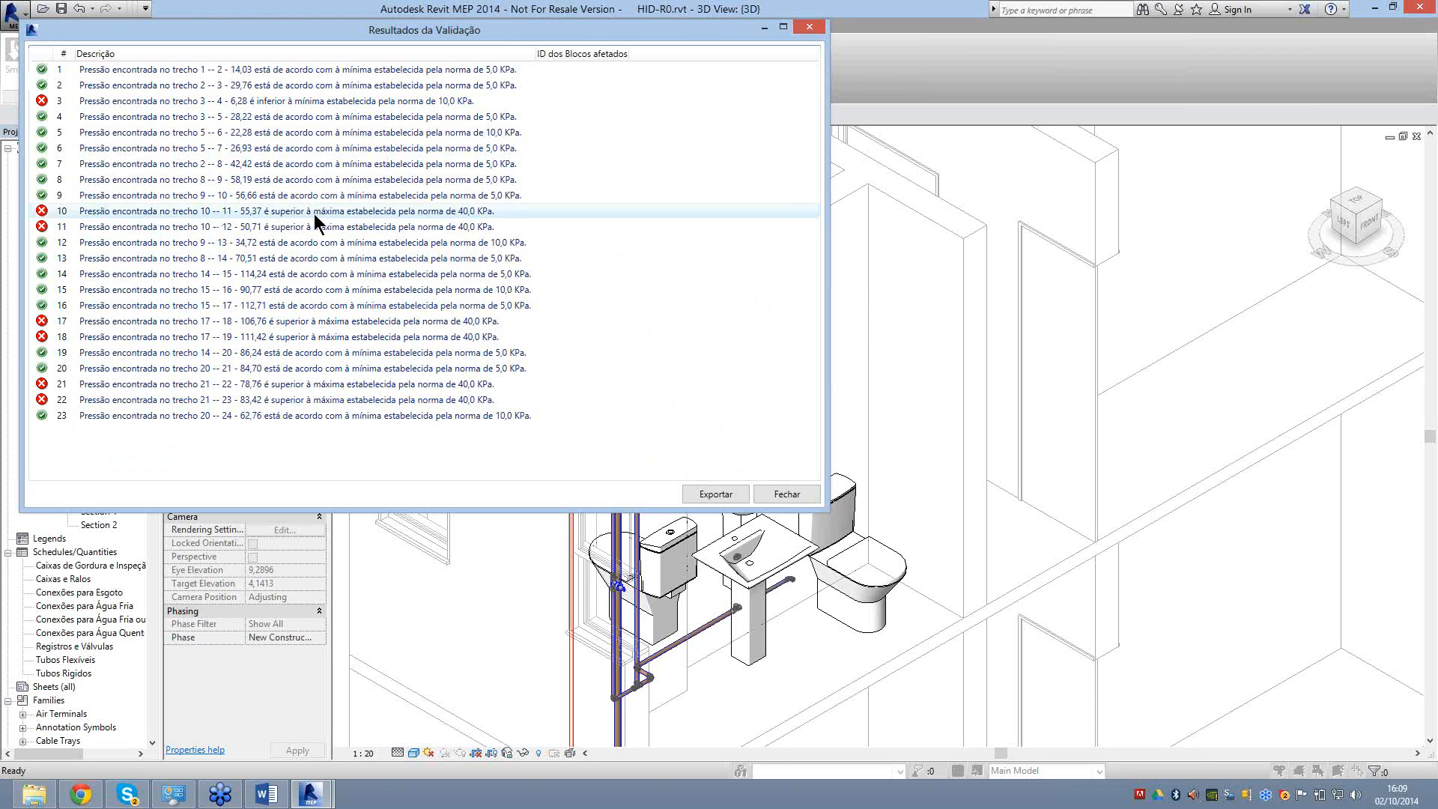
pyautogui.moveTo(495, 211); pyautogui.dragTo(486, 224)
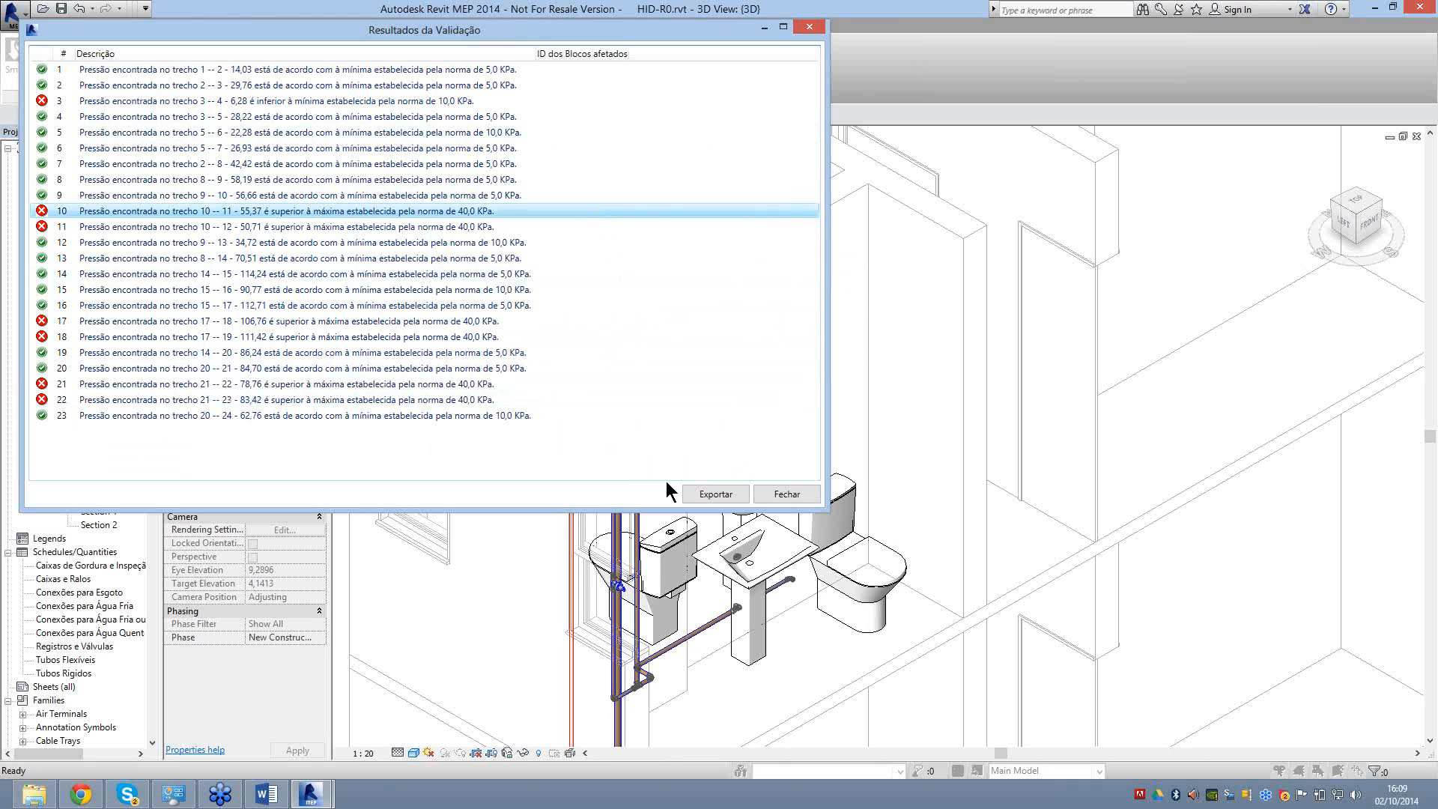
pyautogui.click(715, 498)
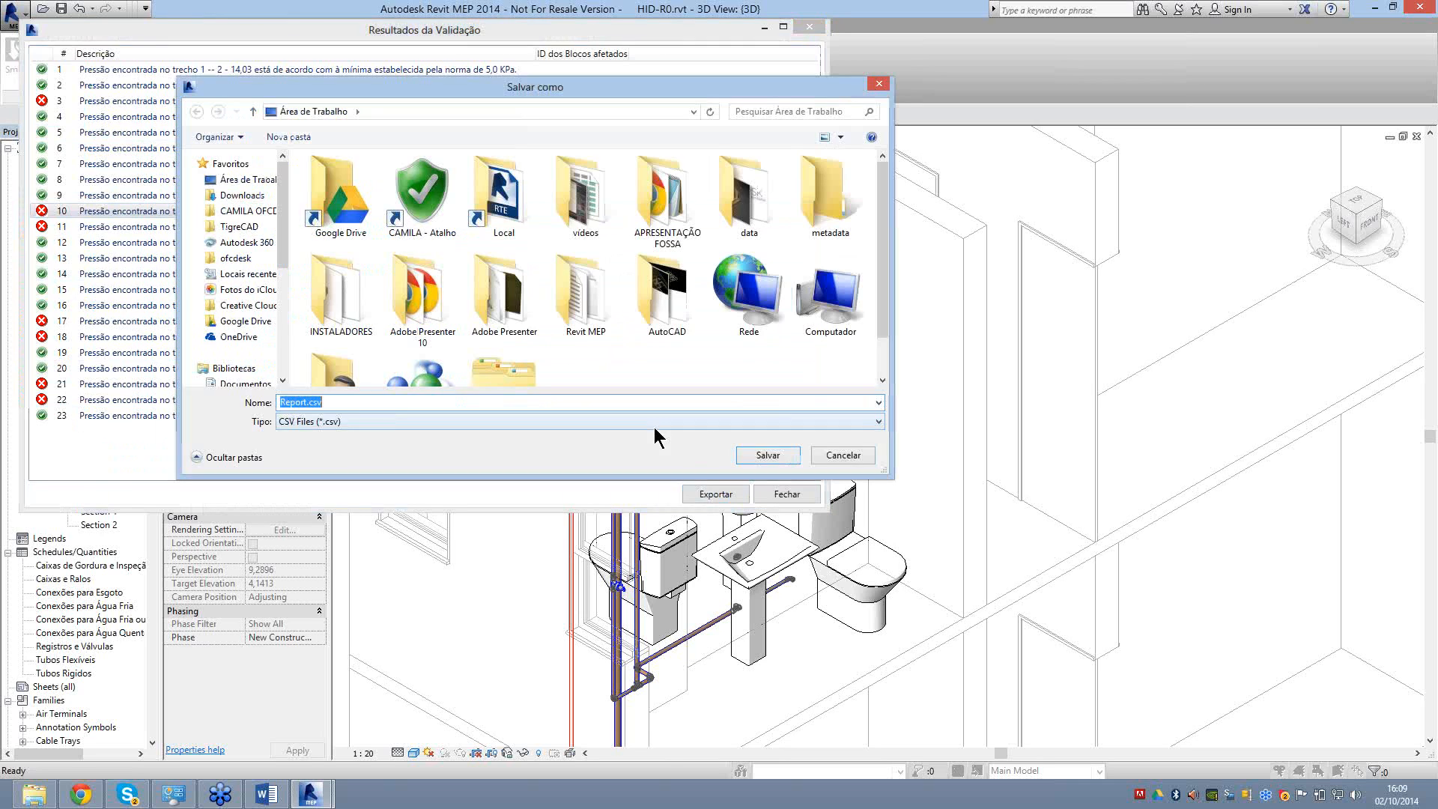
pyautogui.click(762, 457)
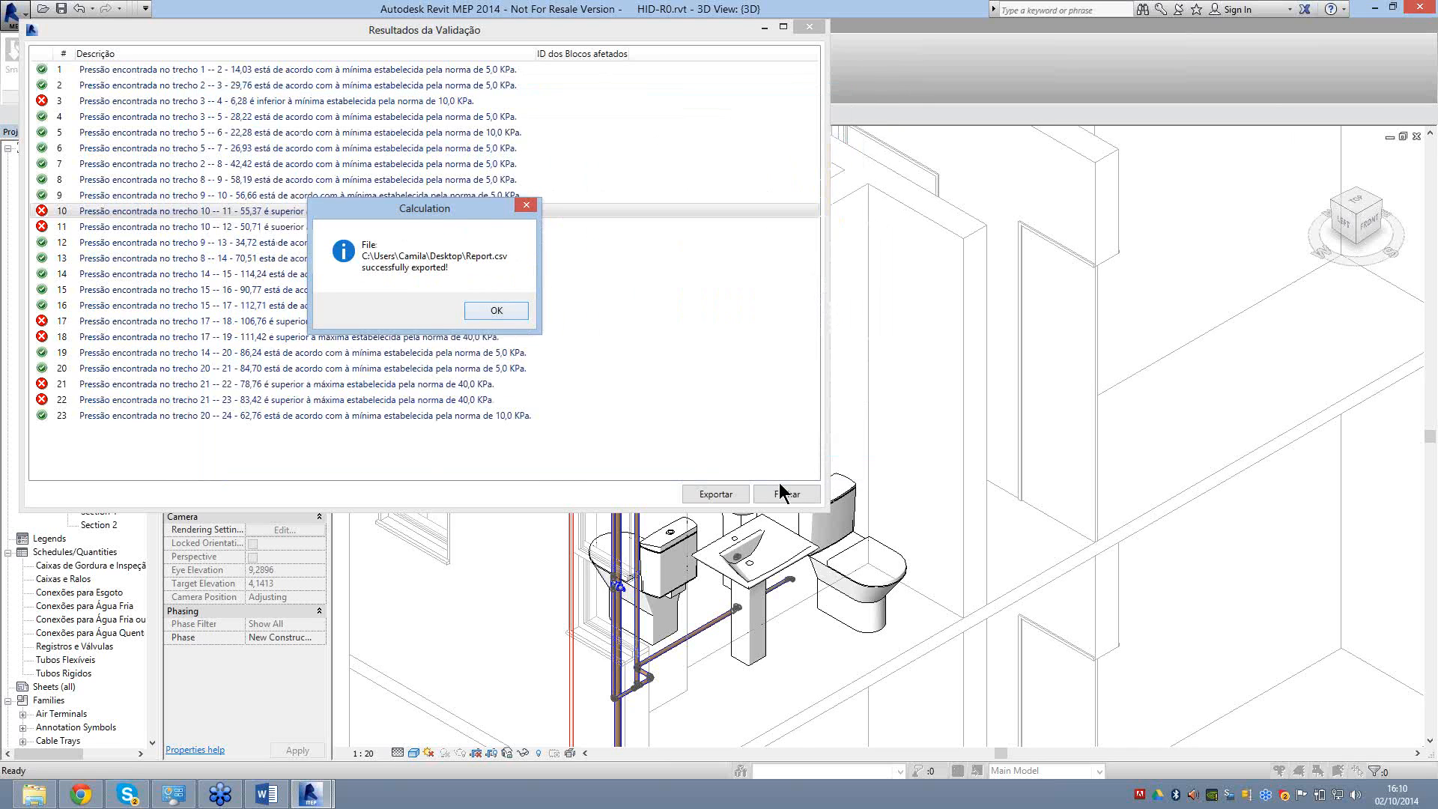
pyautogui.press('Return')
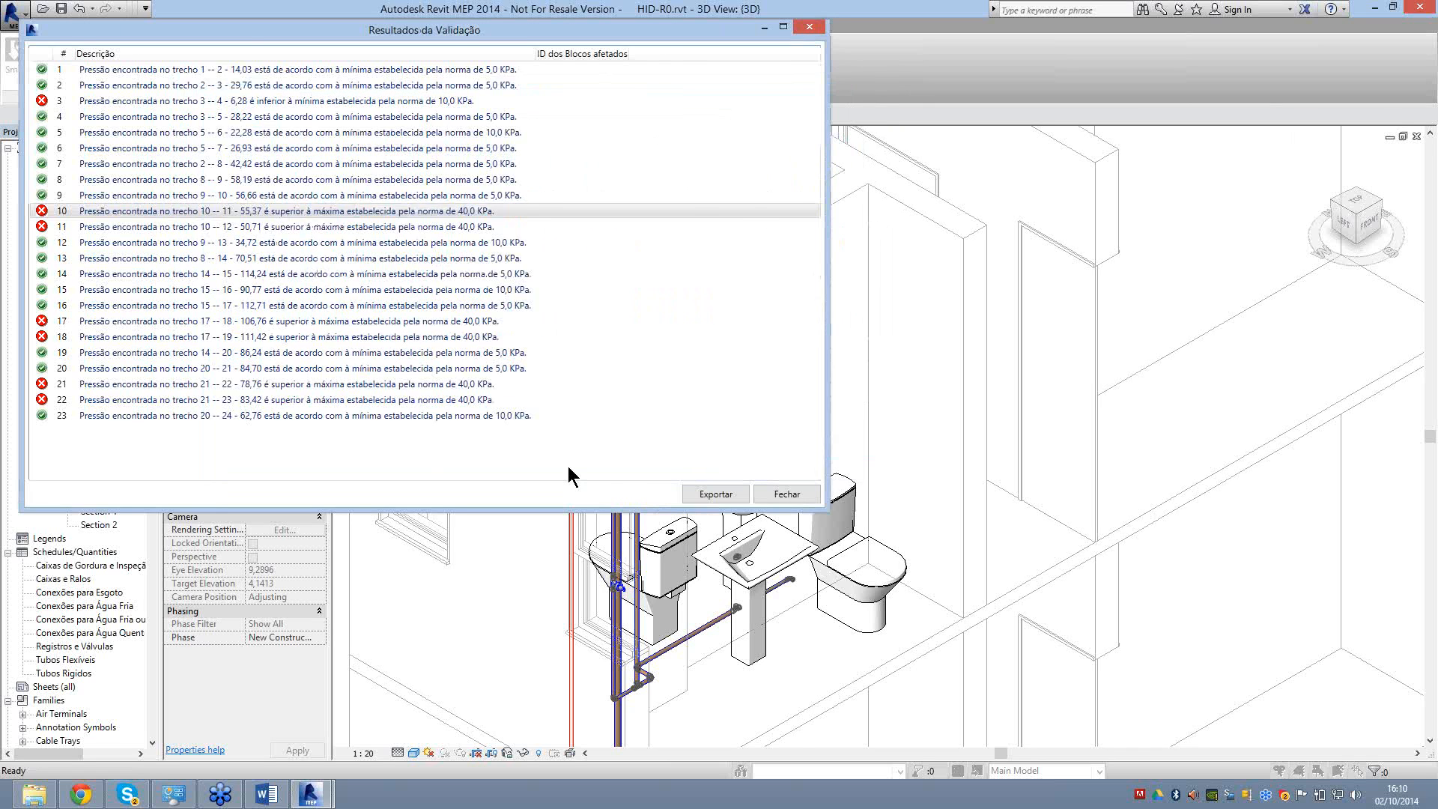
pyautogui.press('Escape')
# Examine the analysis results, including the Trecho number, of the riser's reducing tee beside the uppermost shower.
pyautogui.scroll(3, 612, 417)
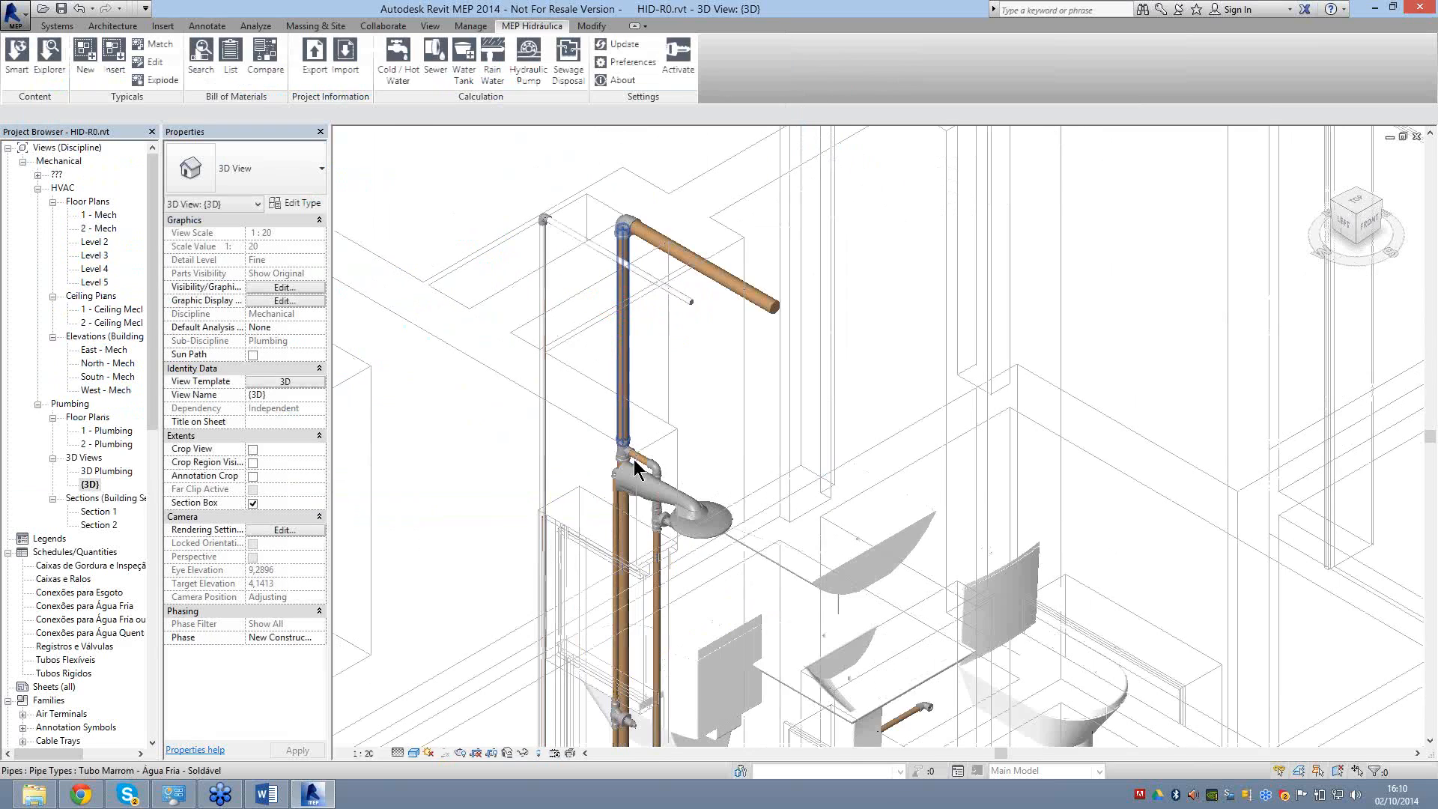
pyautogui.scroll(3, 635, 468)
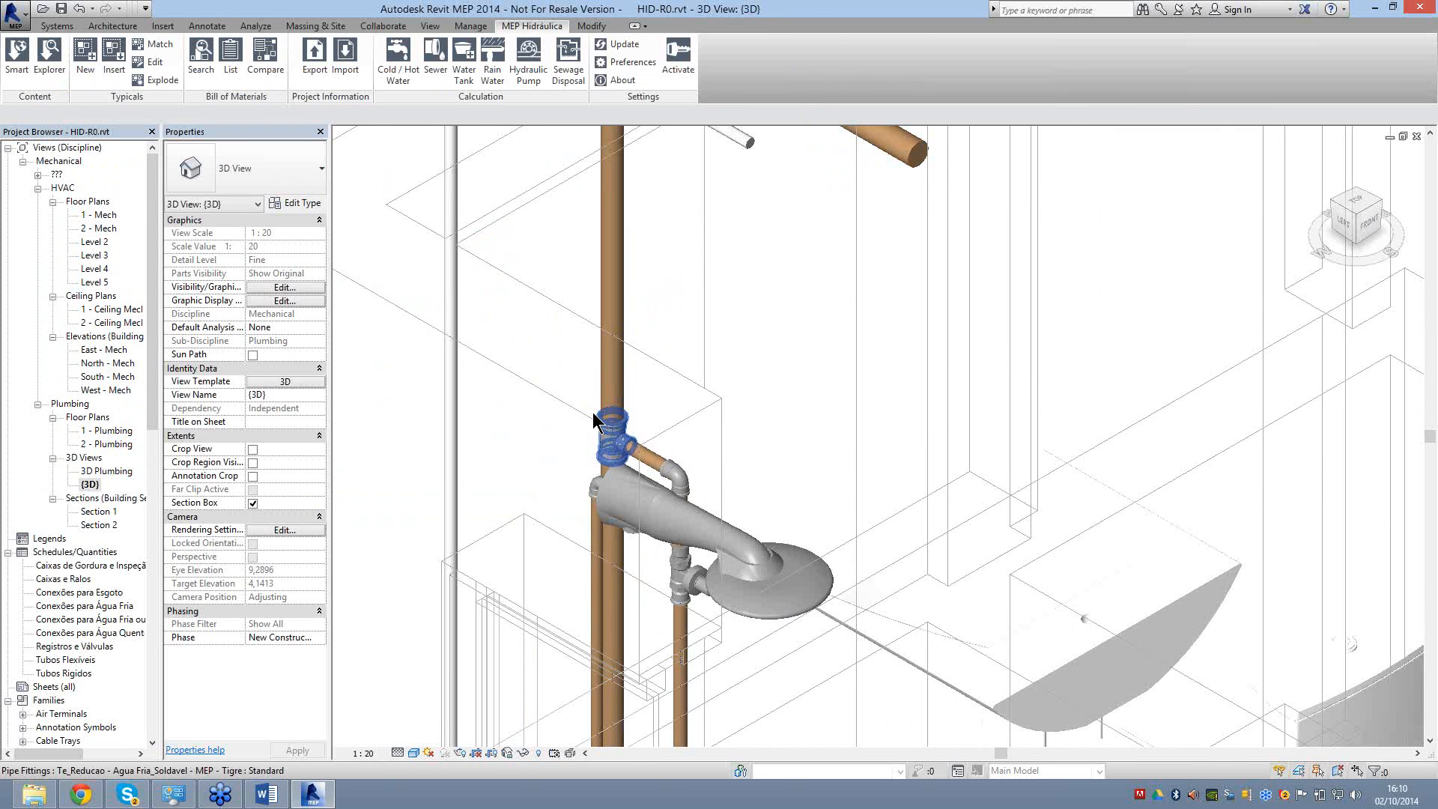
pyautogui.scroll(2, 592, 411)
pyautogui.click(603, 419)
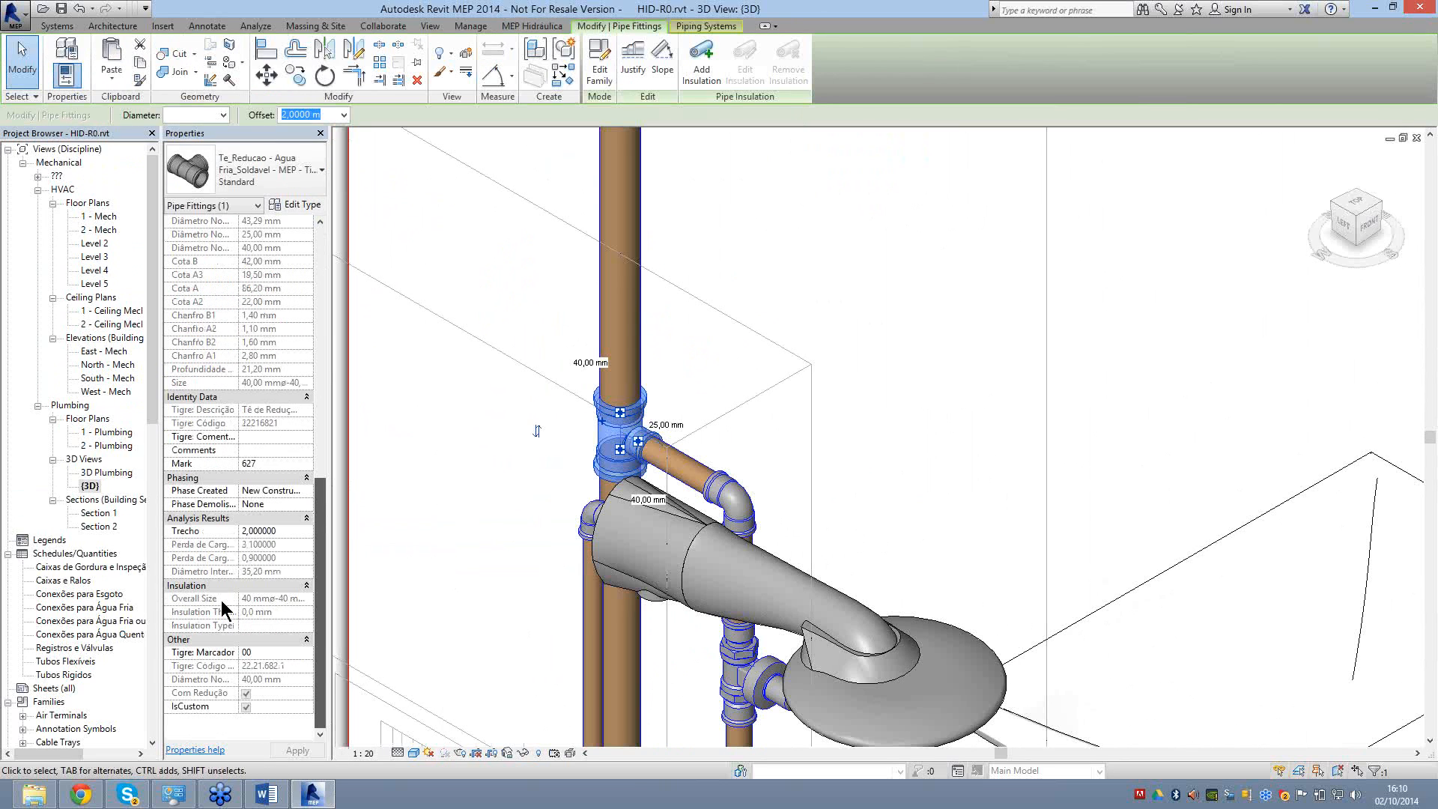
pyautogui.scroll(2, 222, 600)
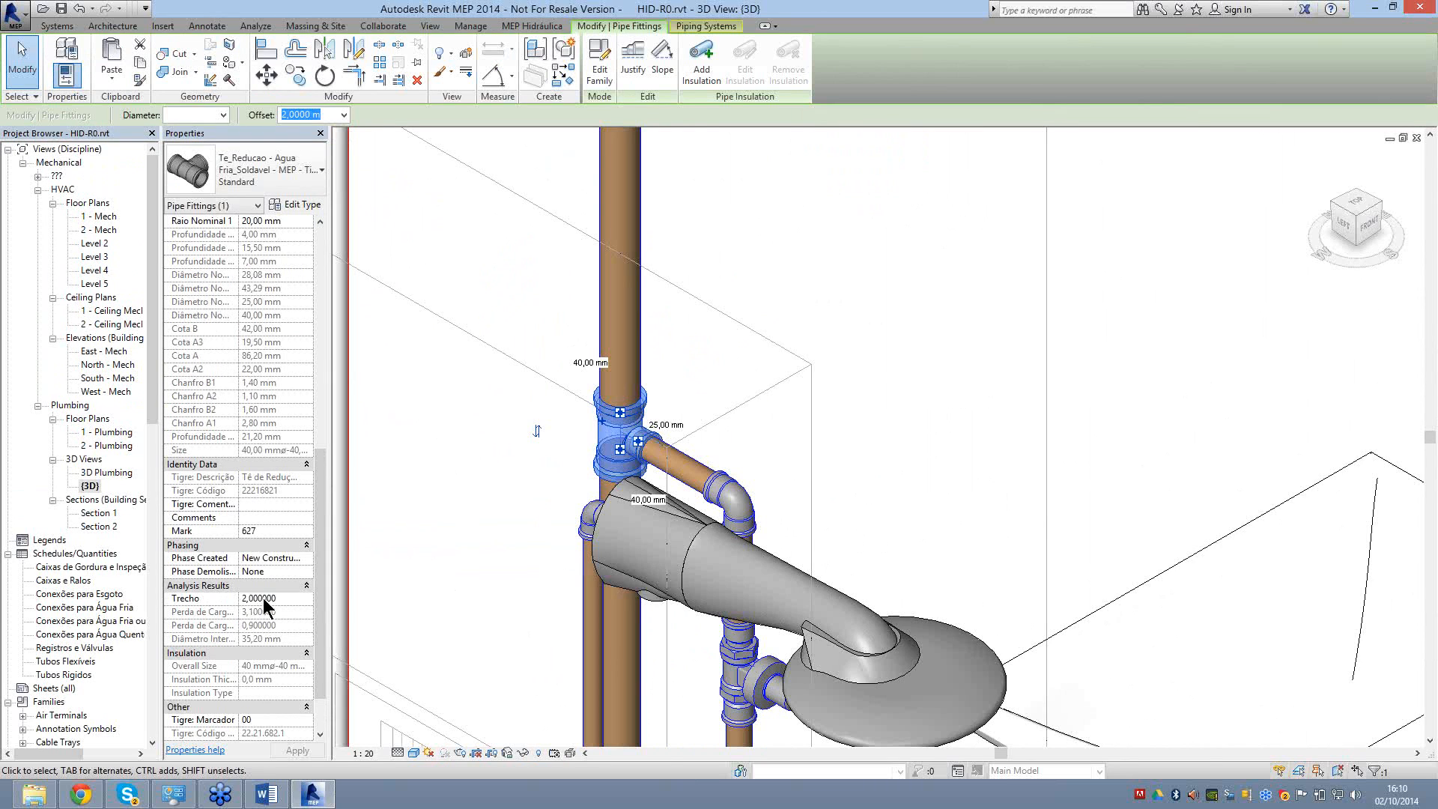
# Check the Trecho number of the 25 mm elbow on the branch leaving the riser's reducing tee.
pyautogui.click(730, 492)
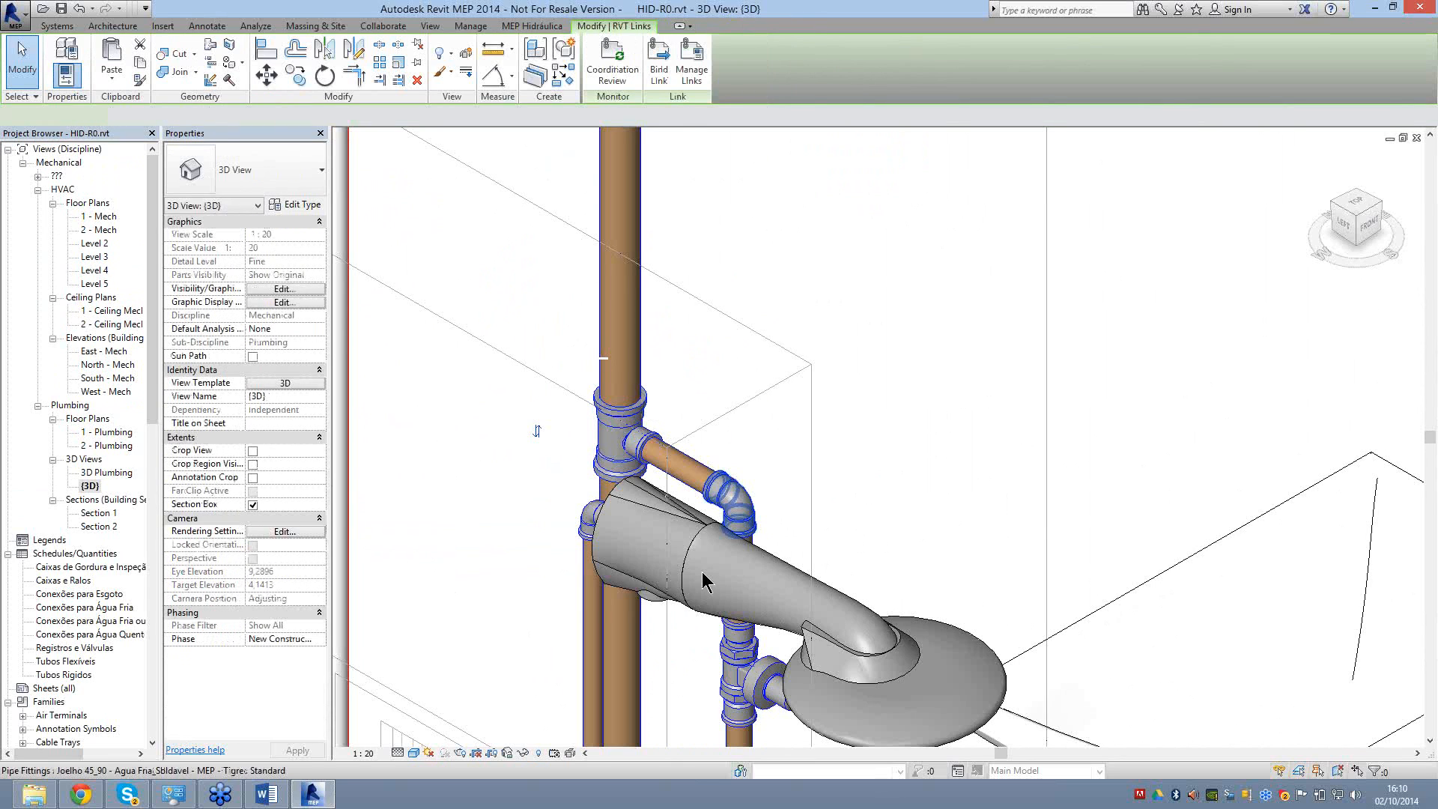
pyautogui.click(730, 495)
pyautogui.scroll(-3, 334, 654)
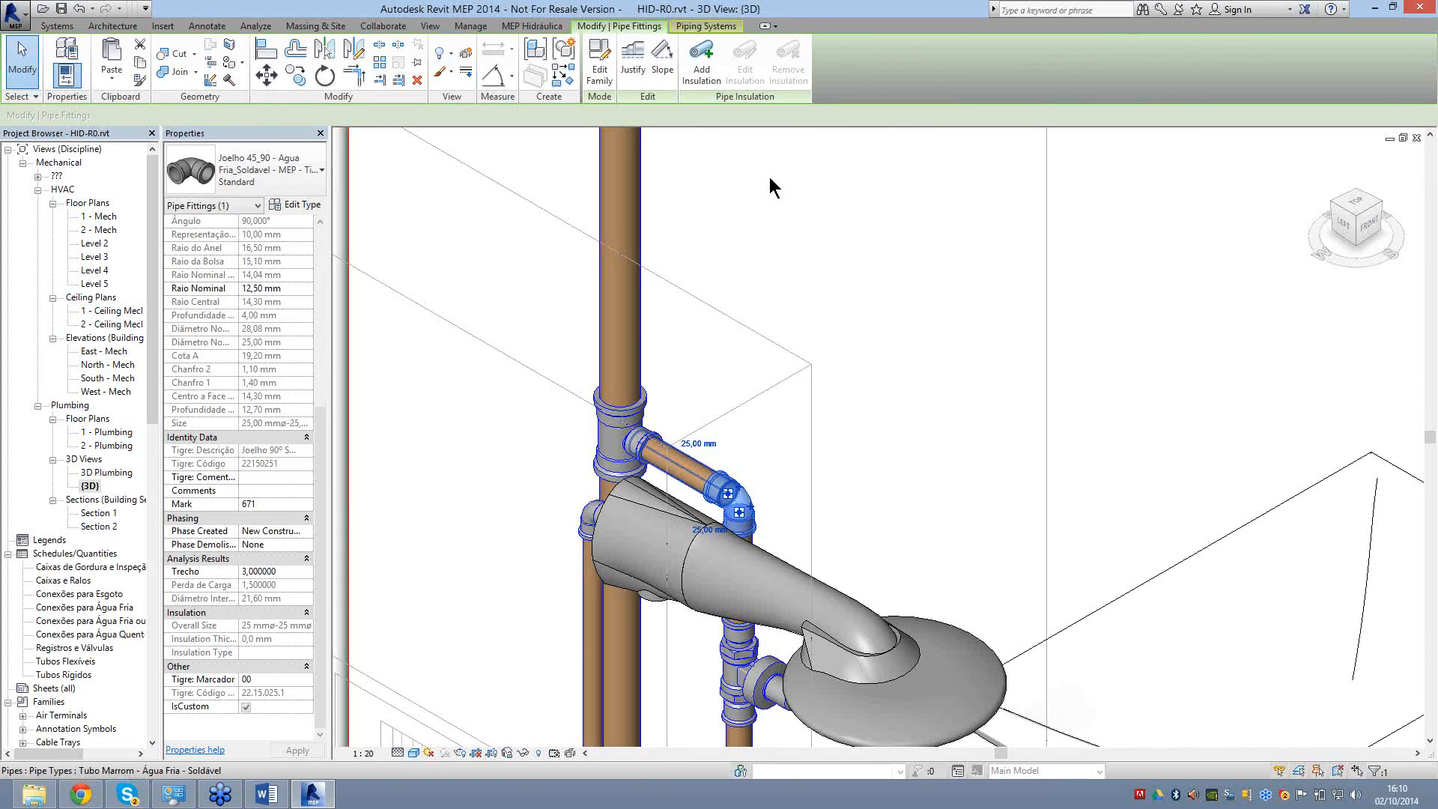
# Check the Trecho number of the 20 mm elbow at the lower end of the uppermost bathroom's branch piping.
pyautogui.moveTo(707, 650); pyautogui.dragTo(656, 343, button='middle')
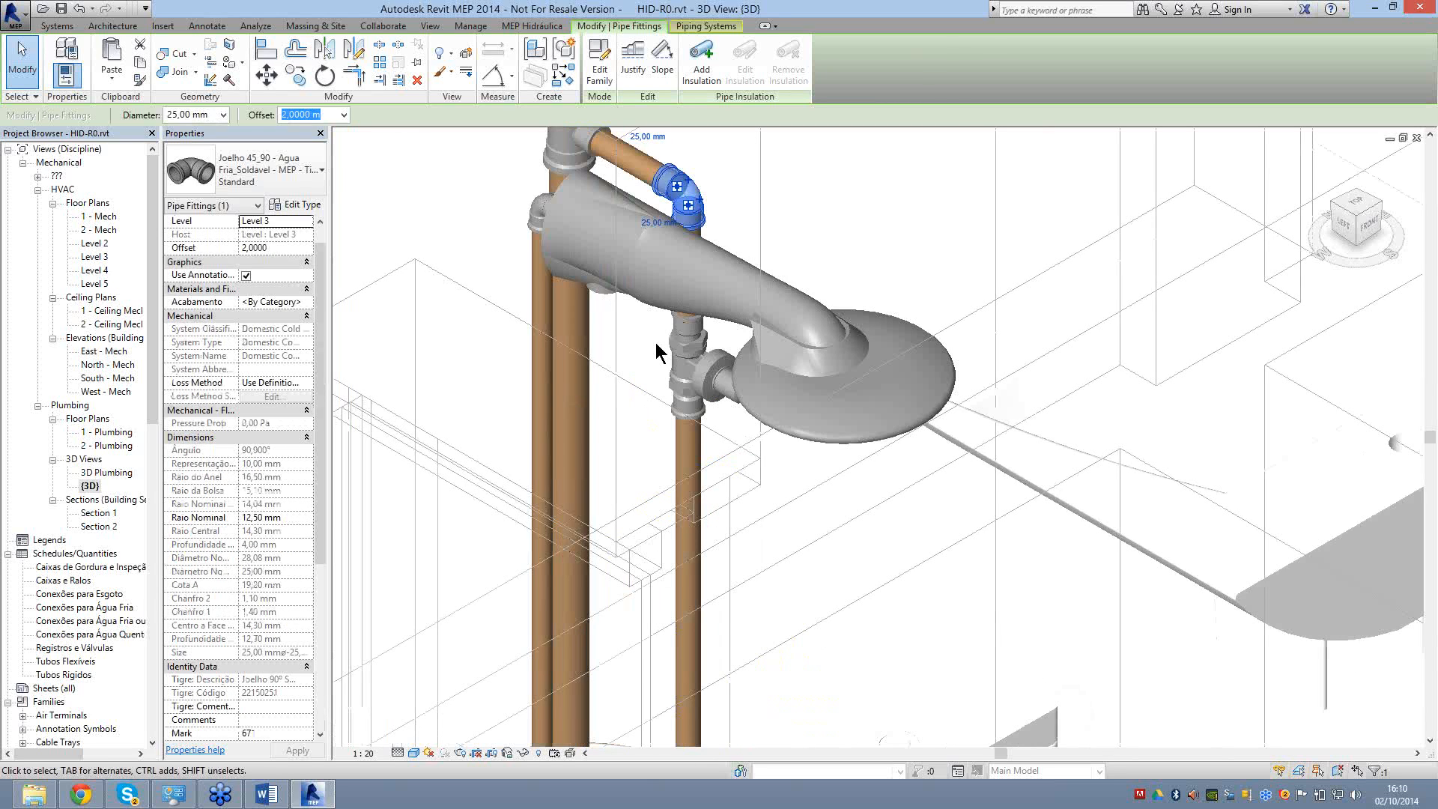
pyautogui.scroll(-5, 656, 352)
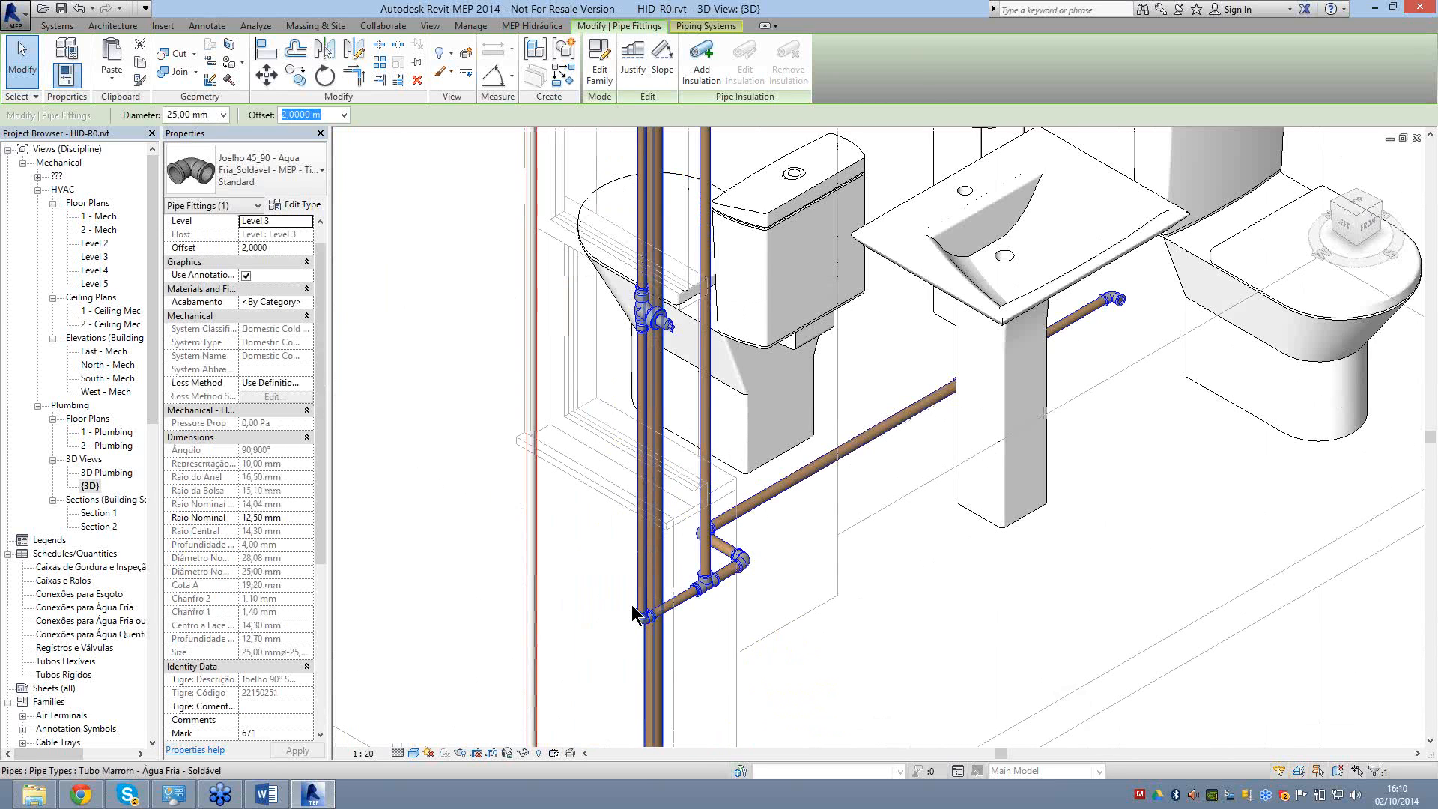
pyautogui.scroll(3, 648, 626)
pyautogui.click(636, 608)
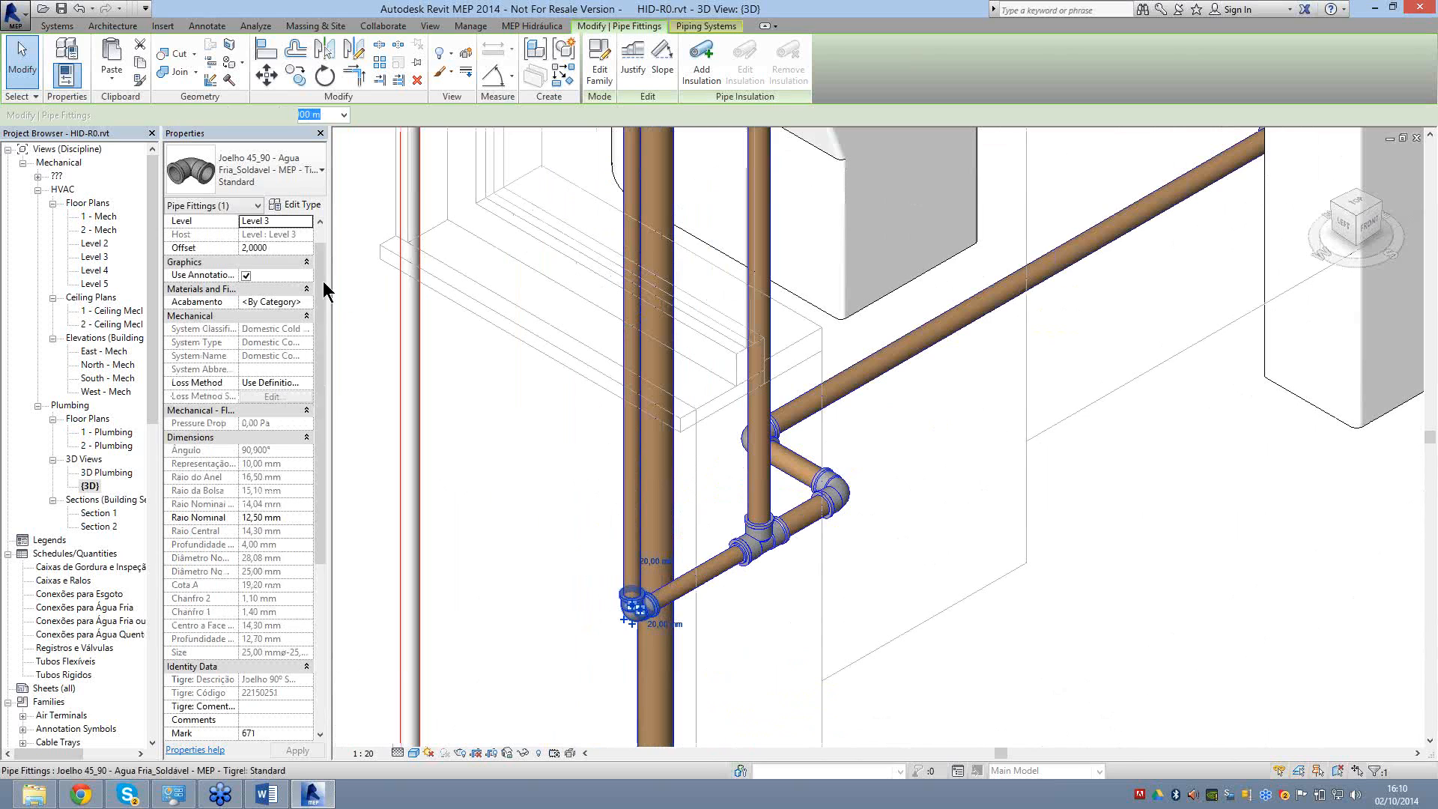
pyautogui.moveTo(322, 280); pyautogui.dragTo(331, 512)
pyautogui.scroll(-3, 322, 551)
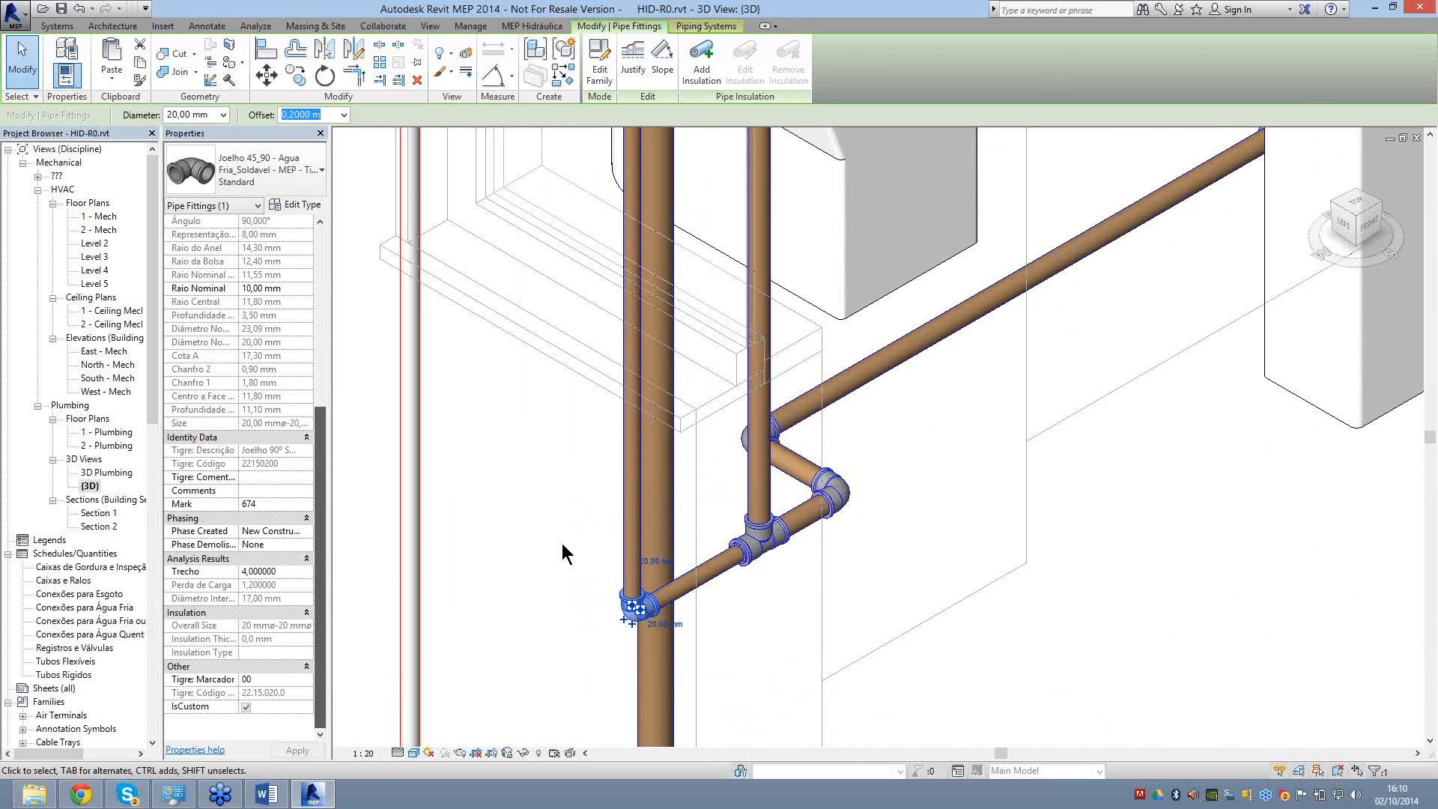
pyautogui.click(590, 499)
pyautogui.press('Escape')
pyautogui.scroll(-2, 580, 515)
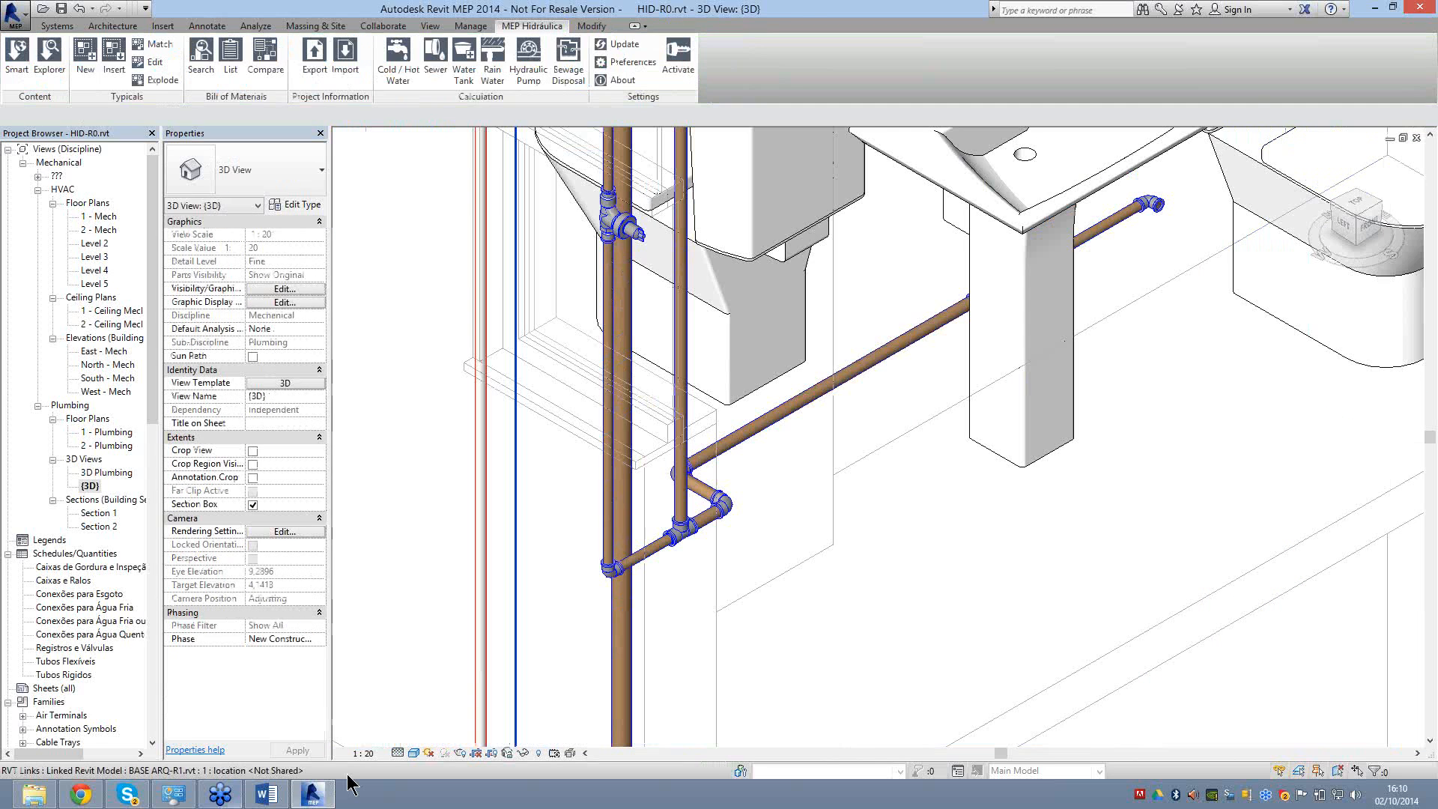
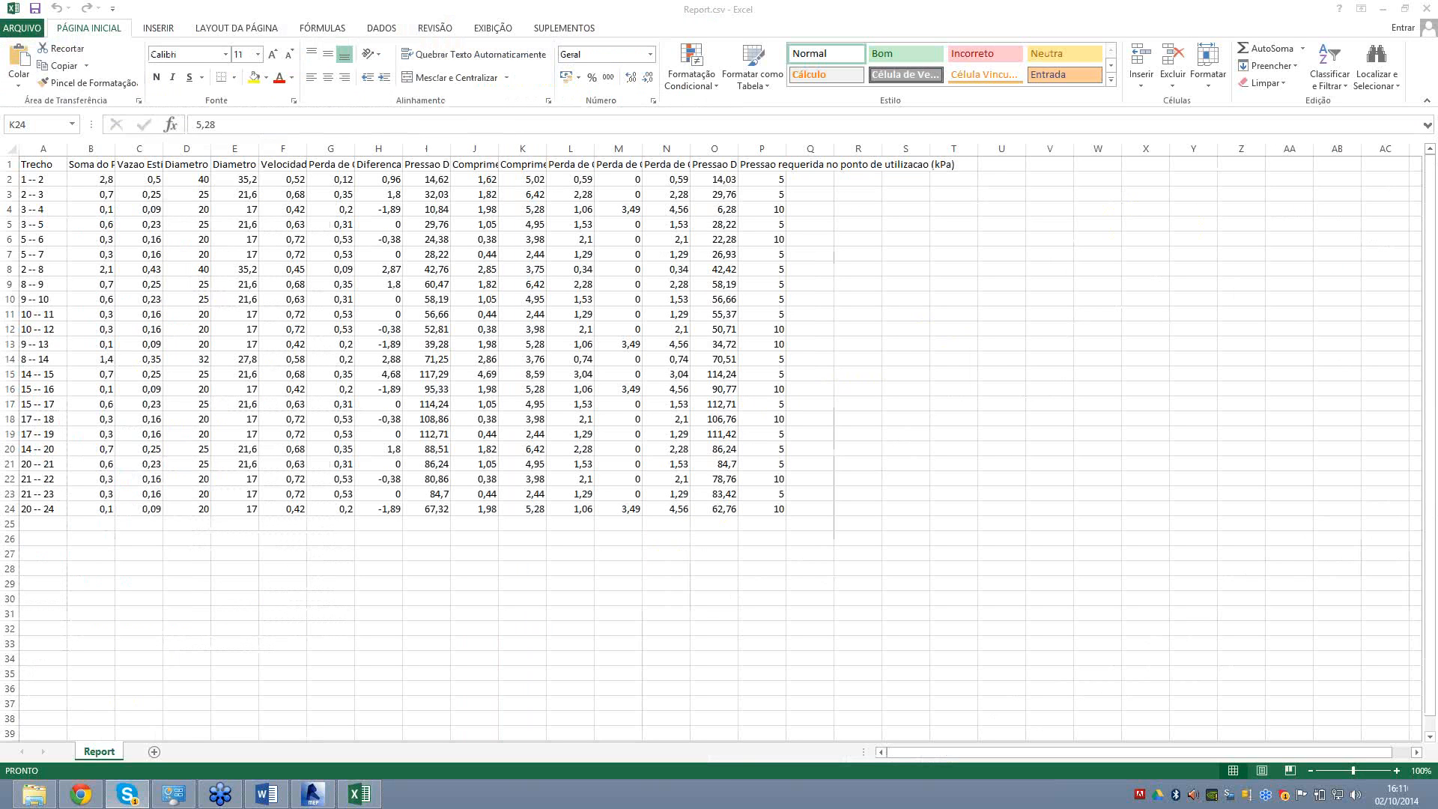
# Switch to Report.csv in Excel and widen all the report's columns.
pyautogui.moveTo(42, 148); pyautogui.dragTo(823, 164)
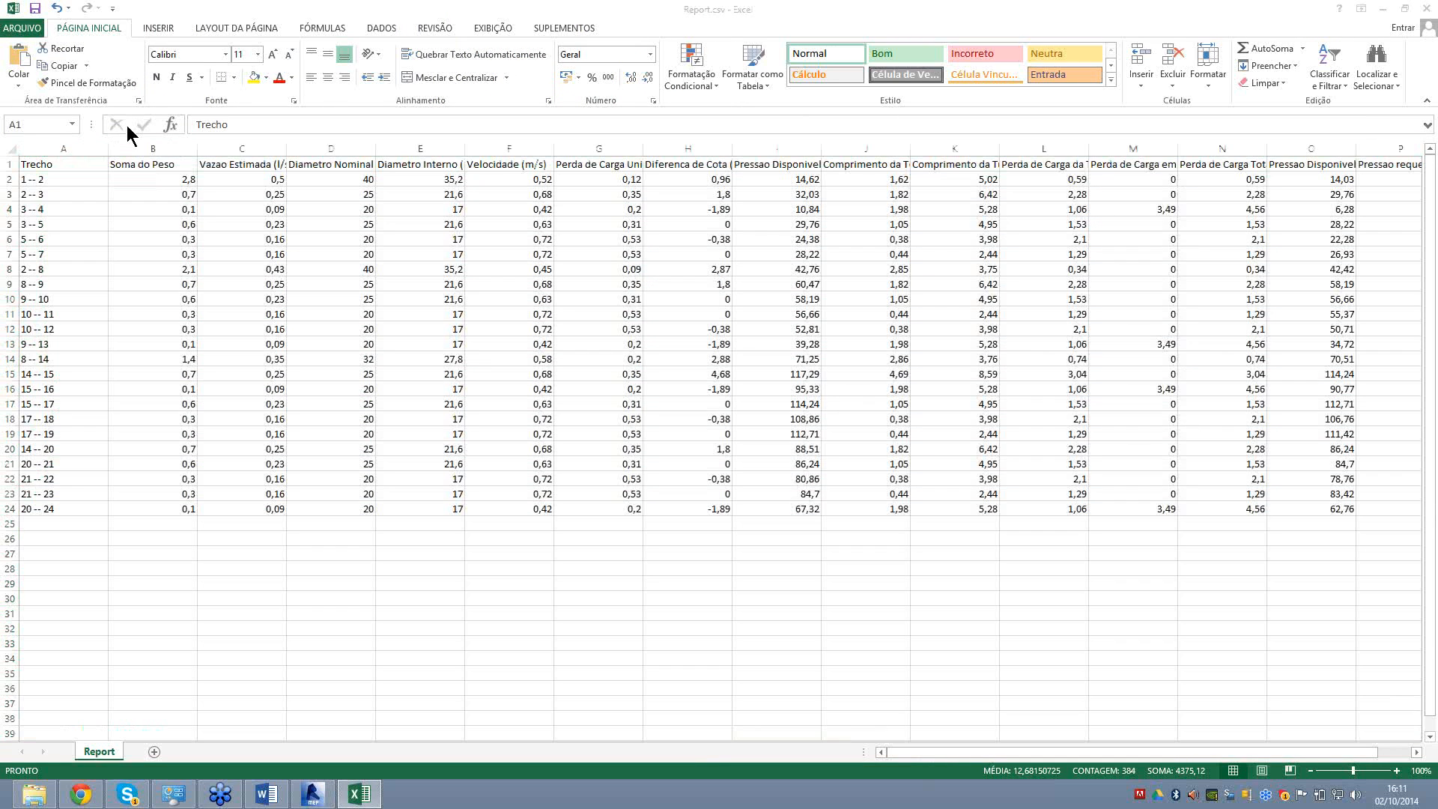
# Narrow all the report's columns so they fit together on screen and make the header row taller.
pyautogui.click(10, 149)
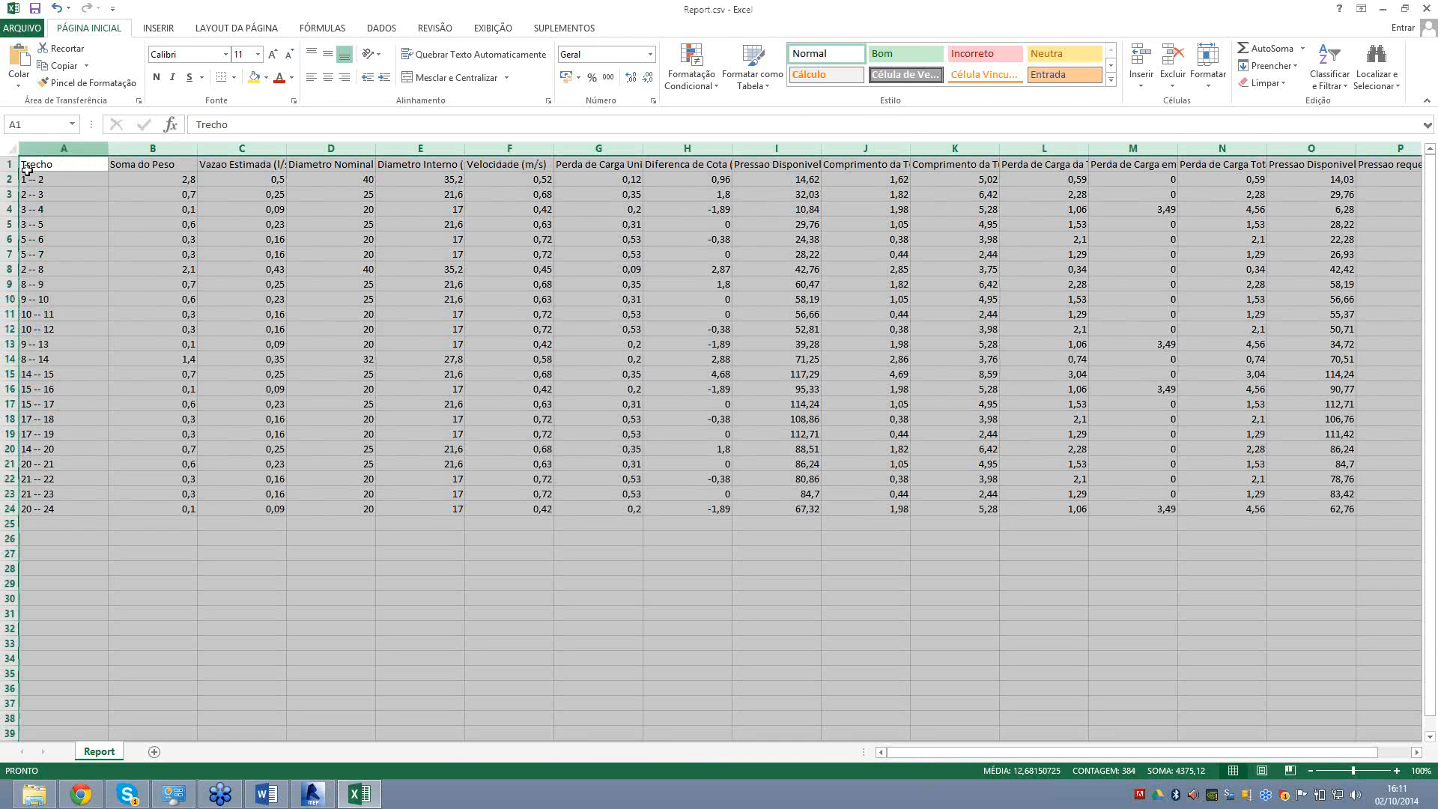
pyautogui.moveTo(14, 173); pyautogui.dragTo(1330, 149)
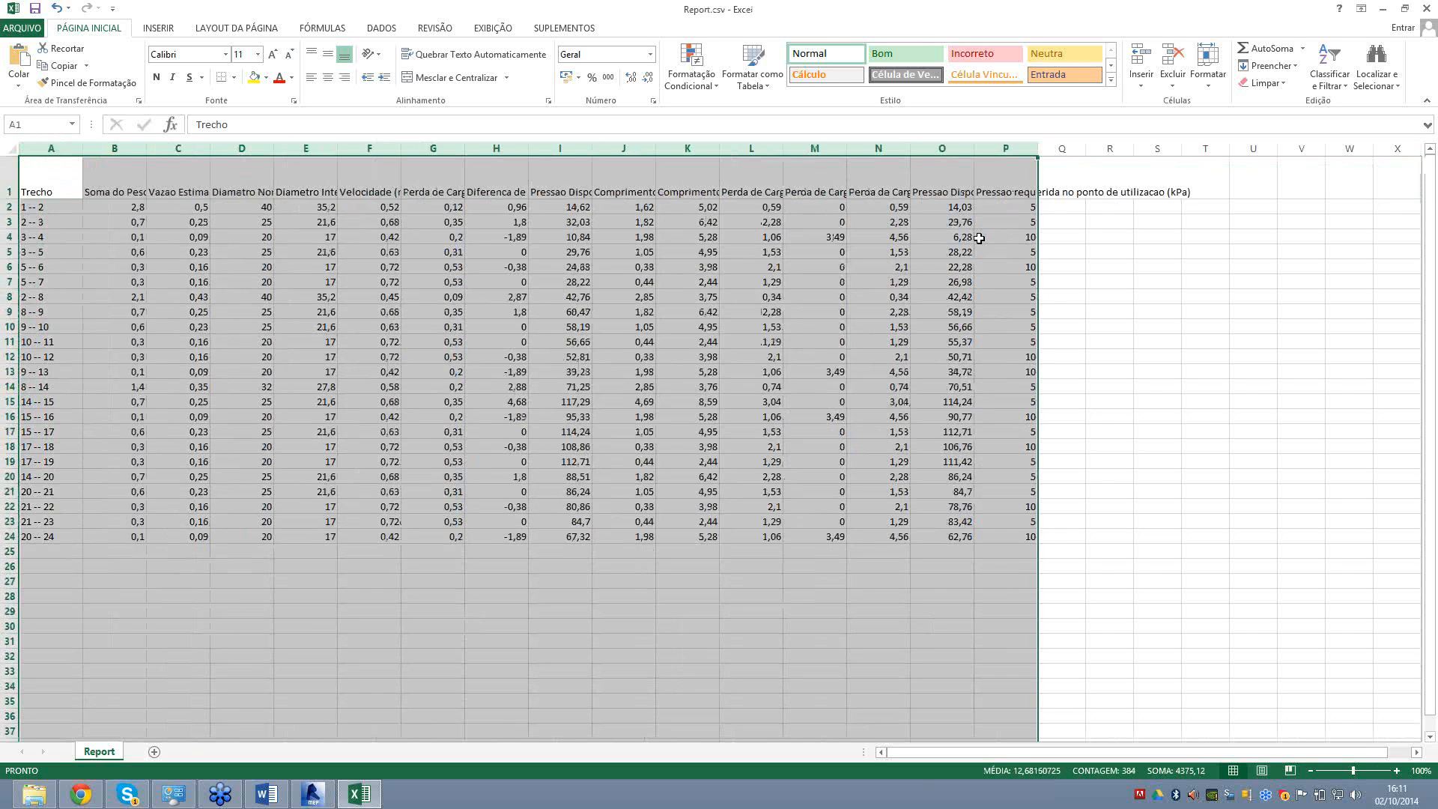
pyautogui.click(215, 238)
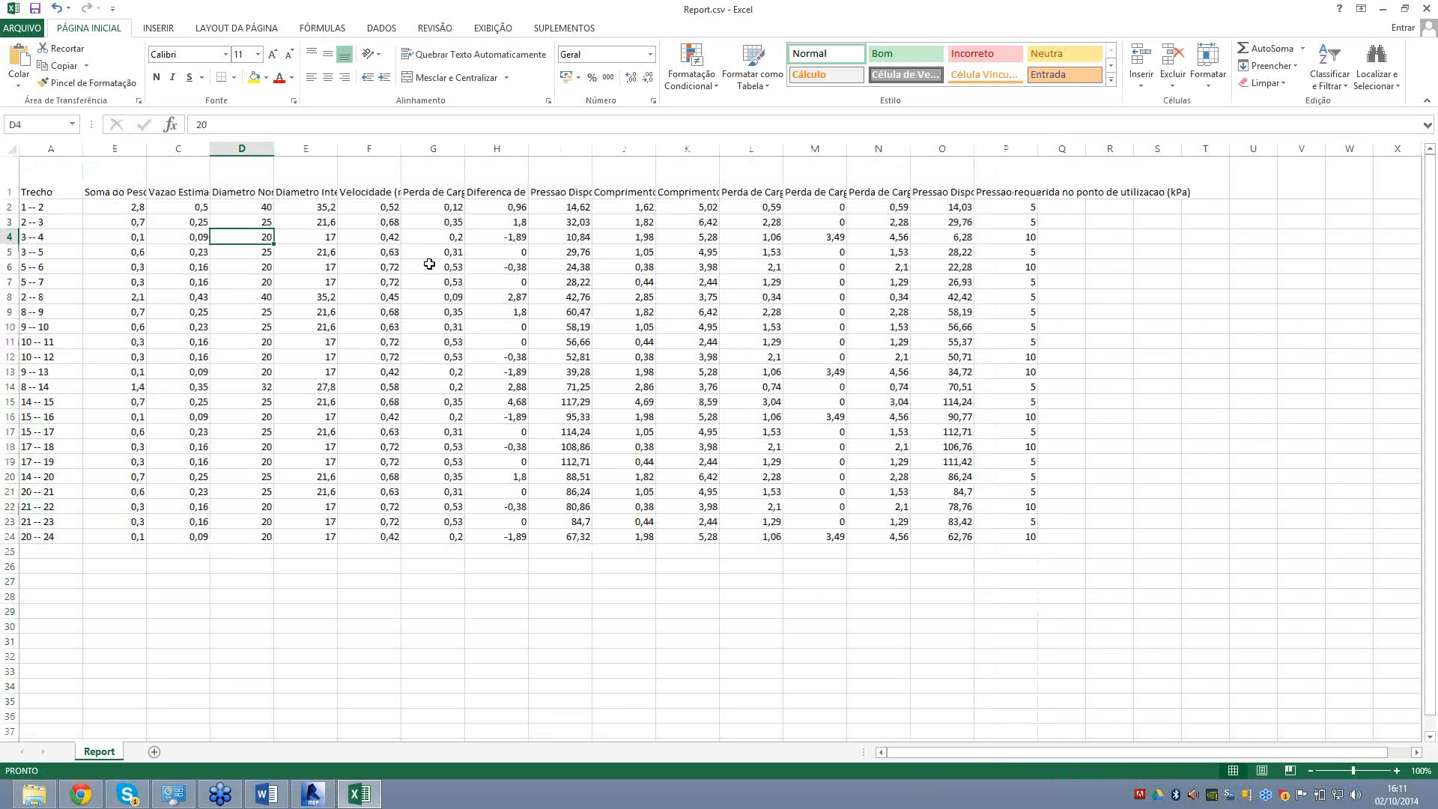
pyautogui.moveTo(114, 206); pyautogui.dragTo(108, 578)
pyautogui.moveTo(197, 208); pyautogui.dragTo(193, 490)
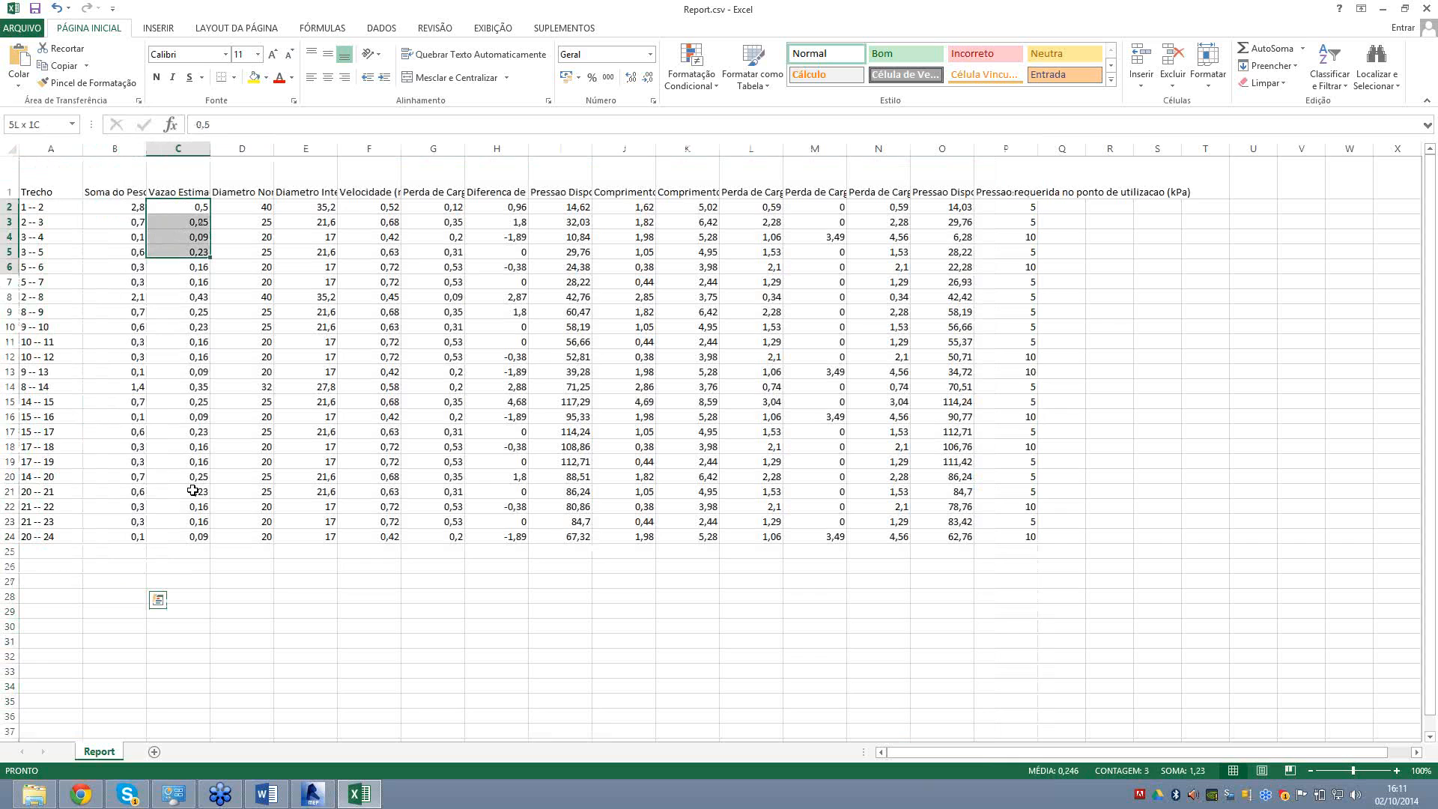
# Wrap the text of all the report's header cells from Trecho through Pressao requerida no ponto de utilizacao.
pyautogui.click(241, 176)
pyautogui.moveTo(971, 168); pyautogui.dragTo(198, 177)
pyautogui.keyDown('shift'); pyautogui.click(45, 190); pyautogui.keyUp('shift')
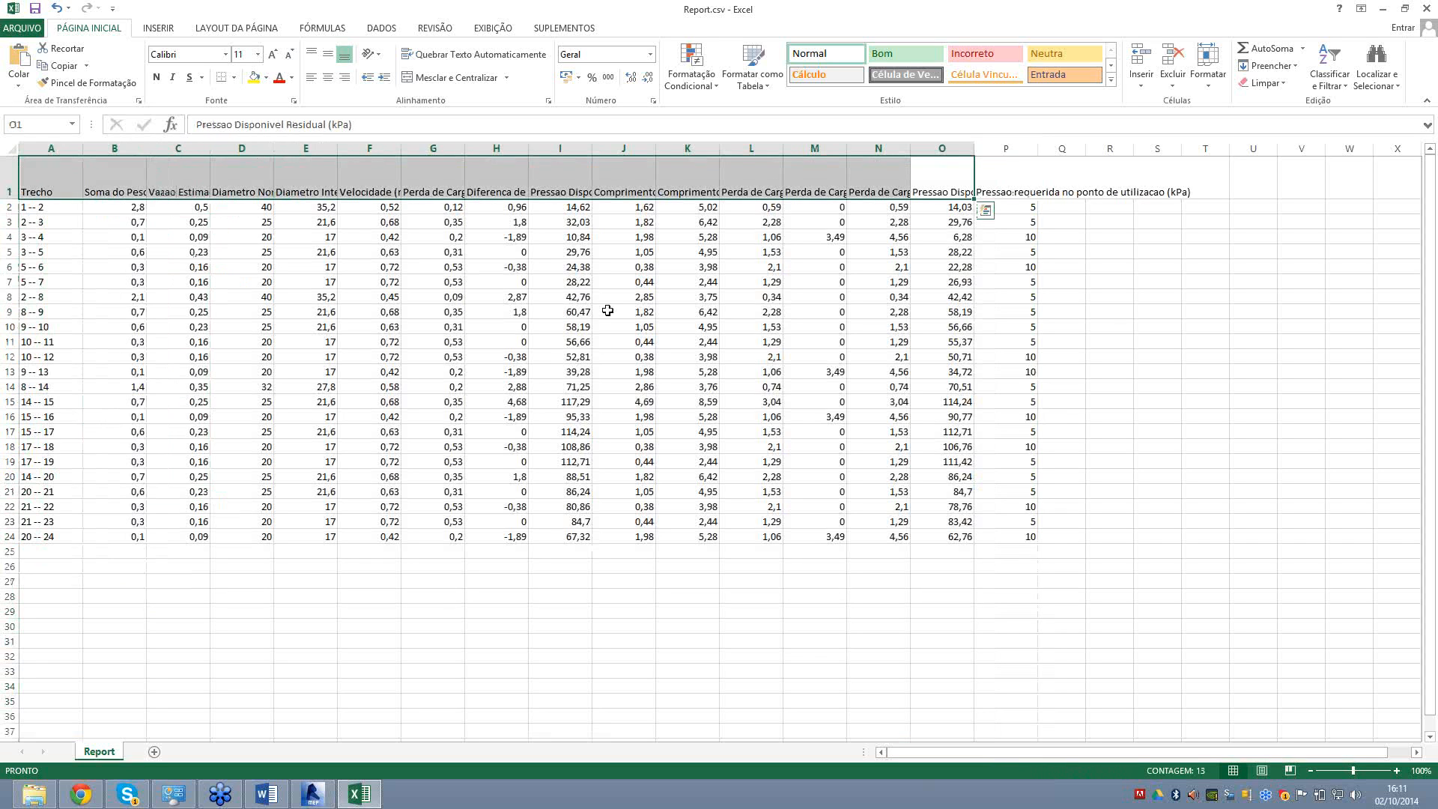
pyautogui.click(474, 54)
pyautogui.click(1020, 160)
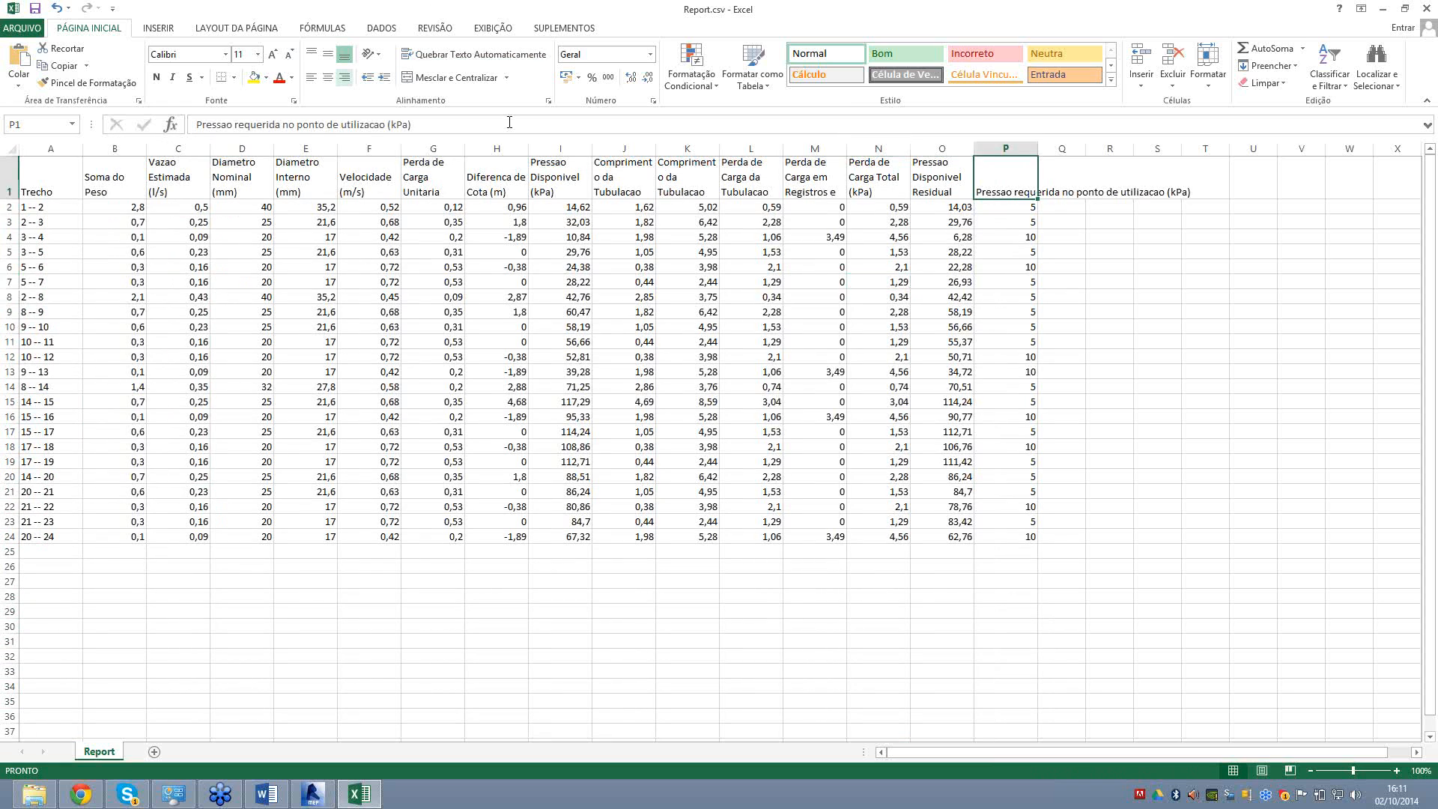
pyautogui.click(475, 54)
pyautogui.click(966, 403)
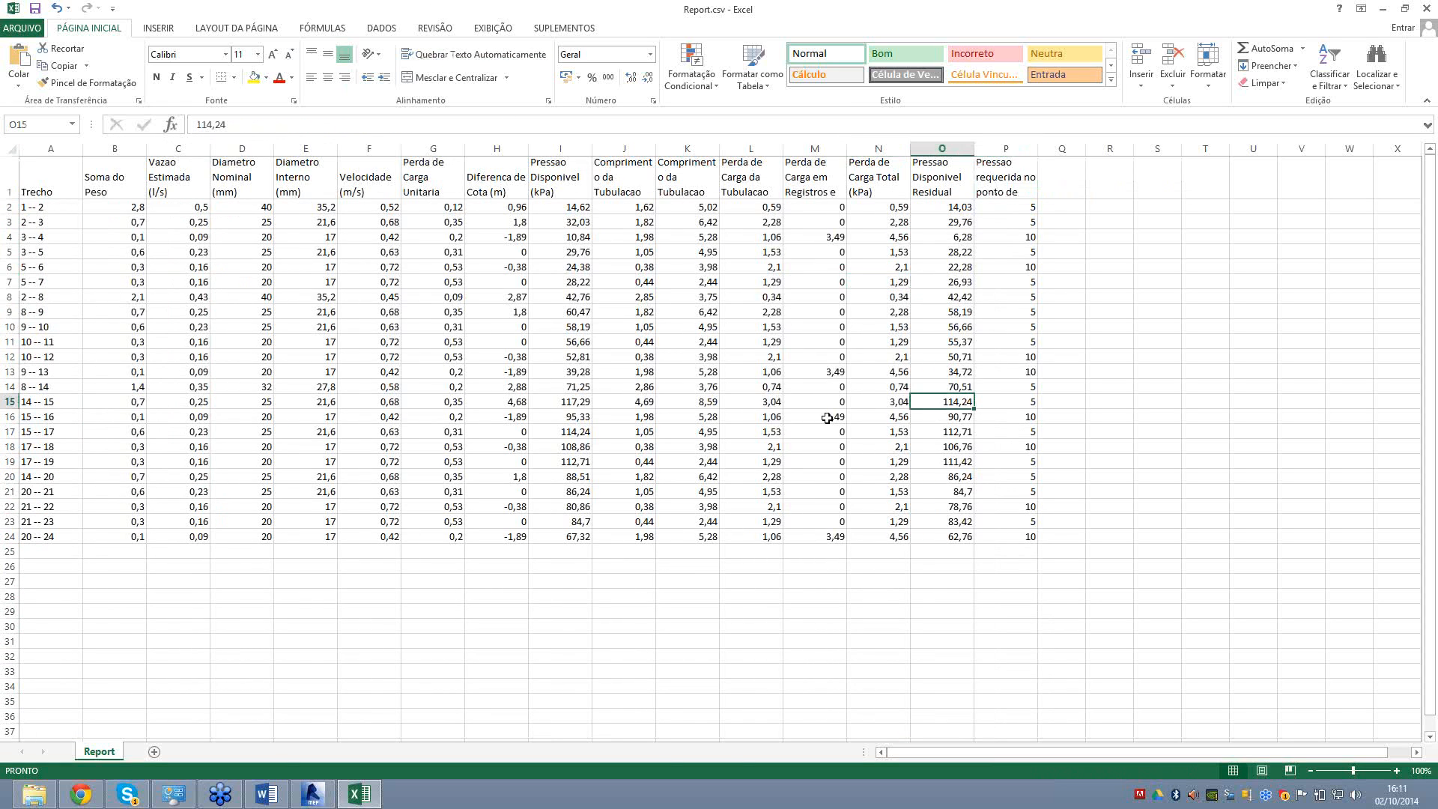
# Switch to Revit, open the hydraulic pump calculation, and set daily consumption to 6 m³ with discontinuous pump operation of 4.00.
pyautogui.click(313, 805)
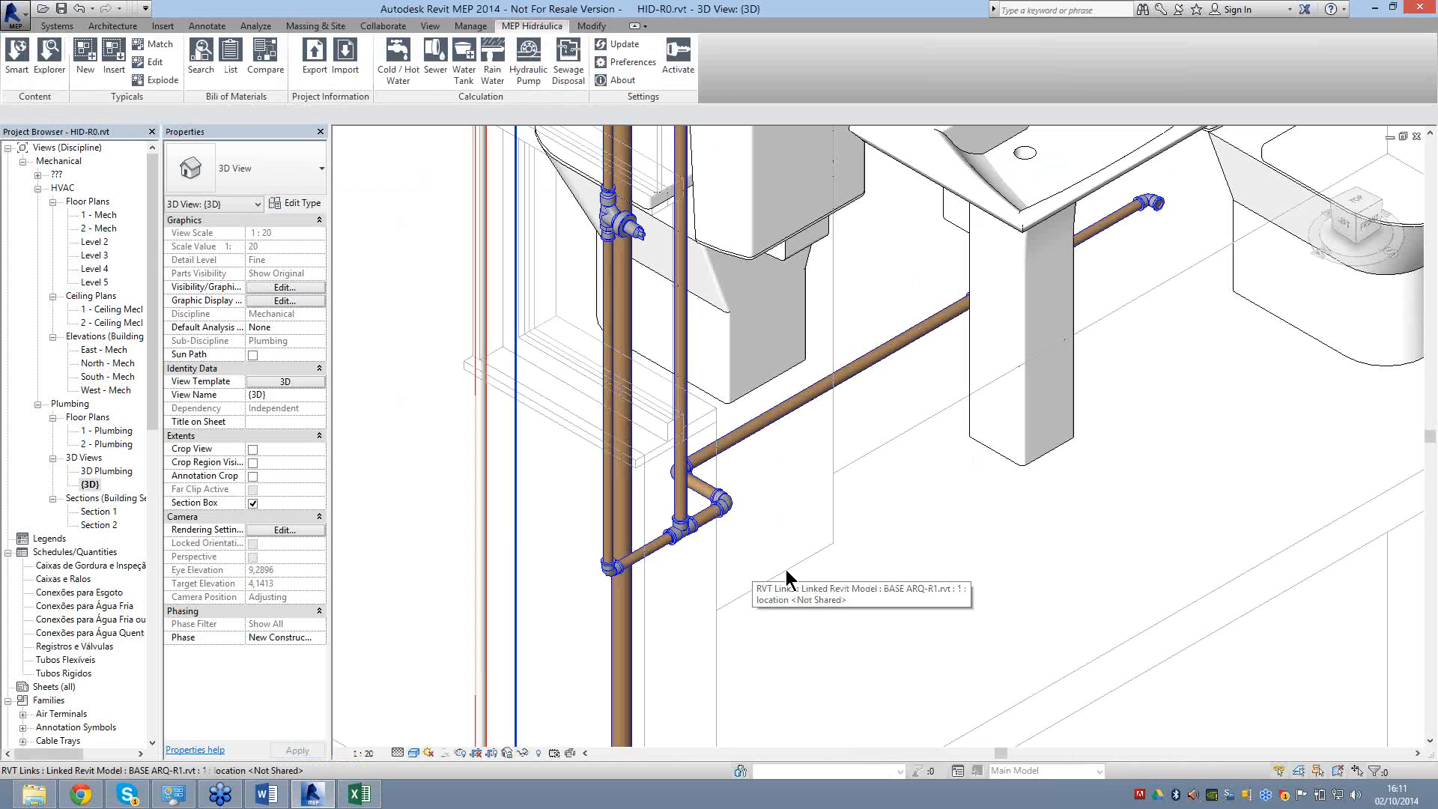
pyautogui.scroll(-5, 724, 468)
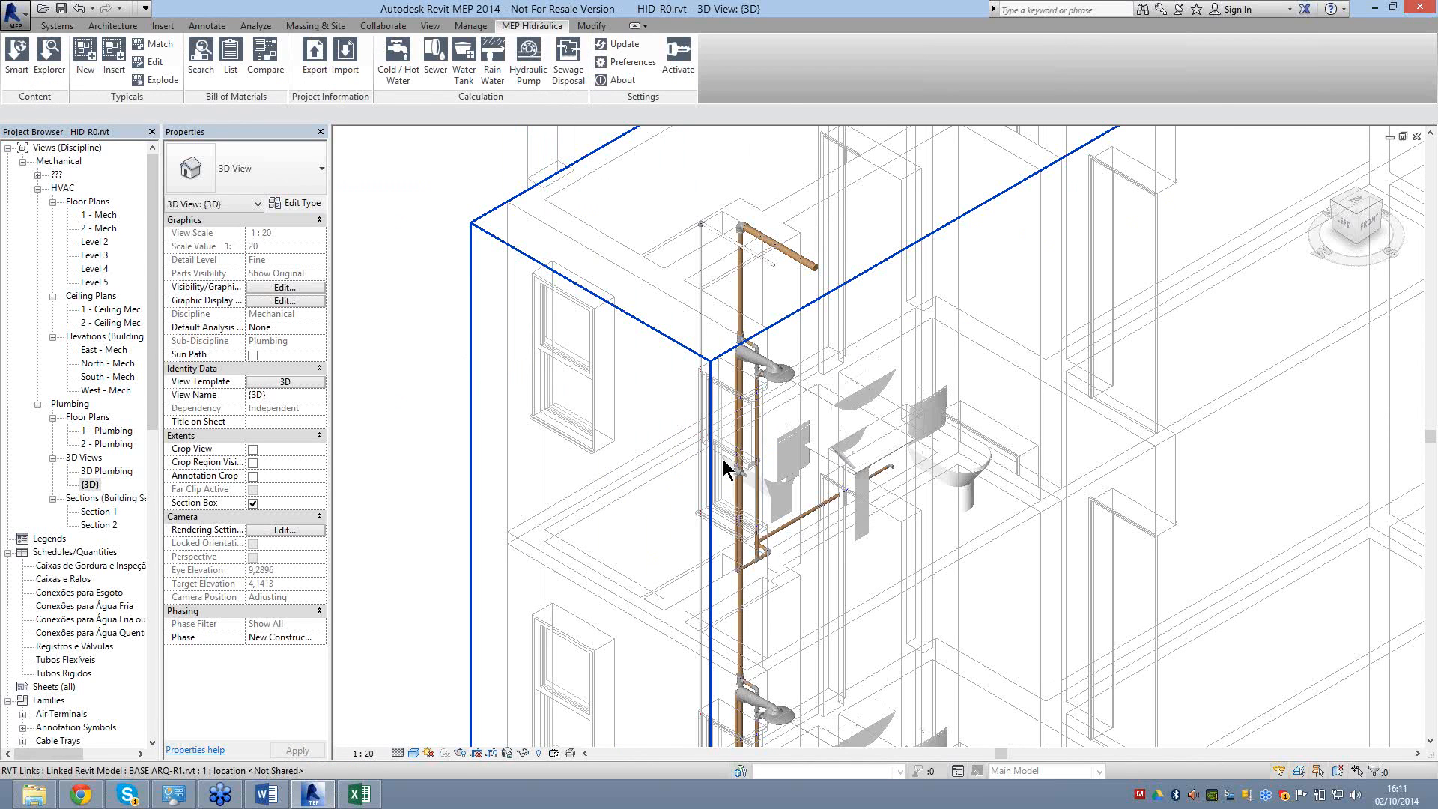
pyautogui.scroll(-5, 1095, 641)
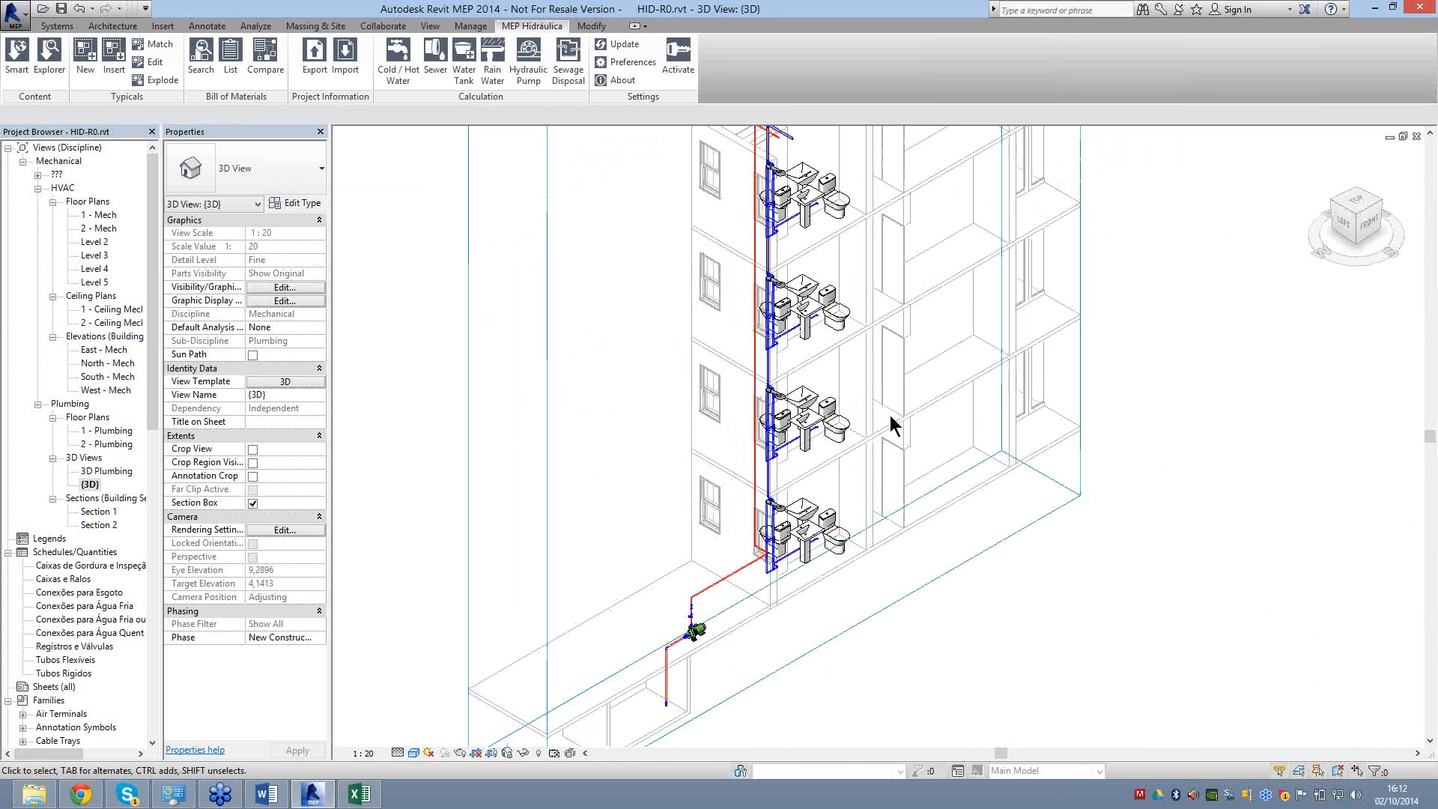
pyautogui.keyDown('shift'); pyautogui.moveTo(905, 483); pyautogui.dragTo(935, 653, button='middle'); pyautogui.keyUp('shift')
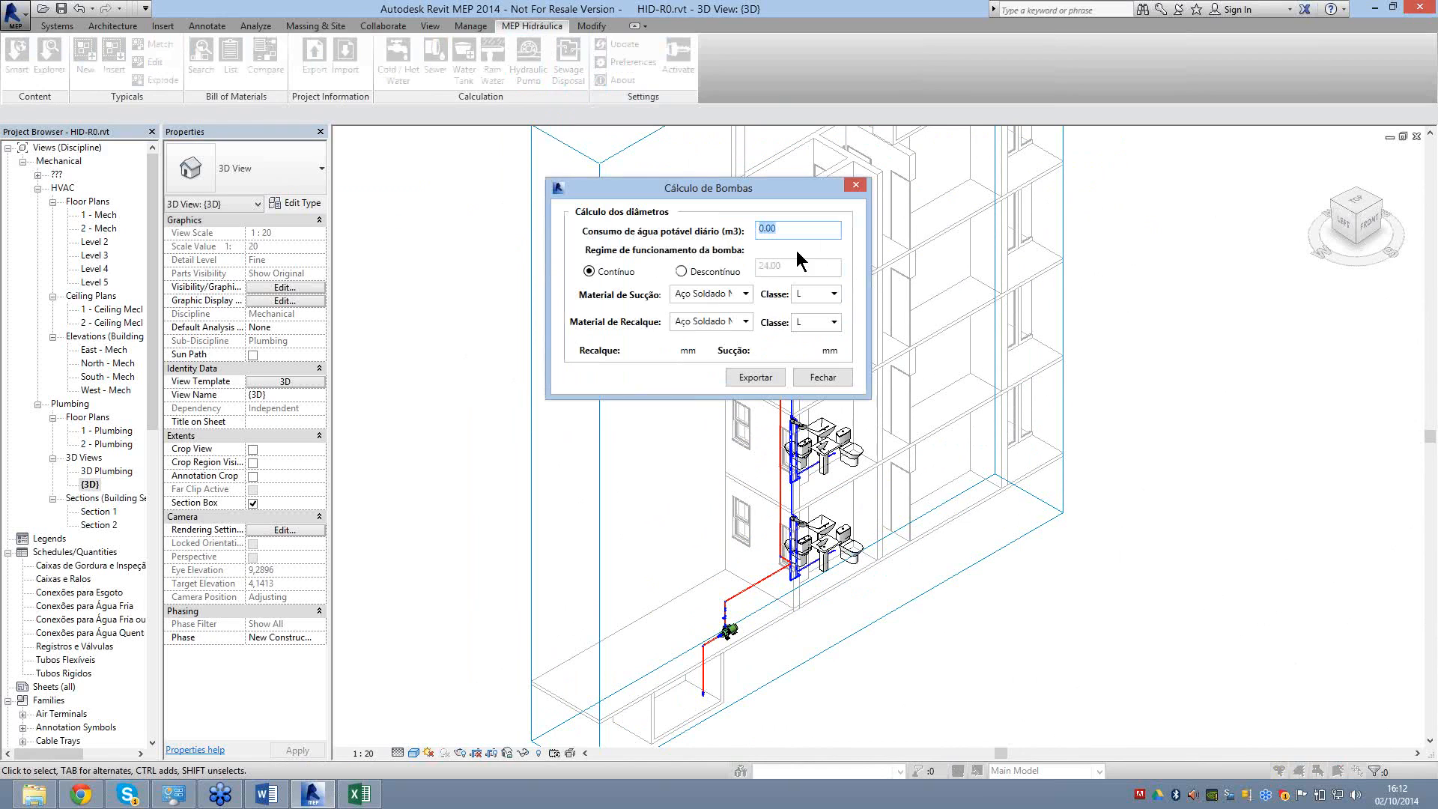
pyautogui.write('6')
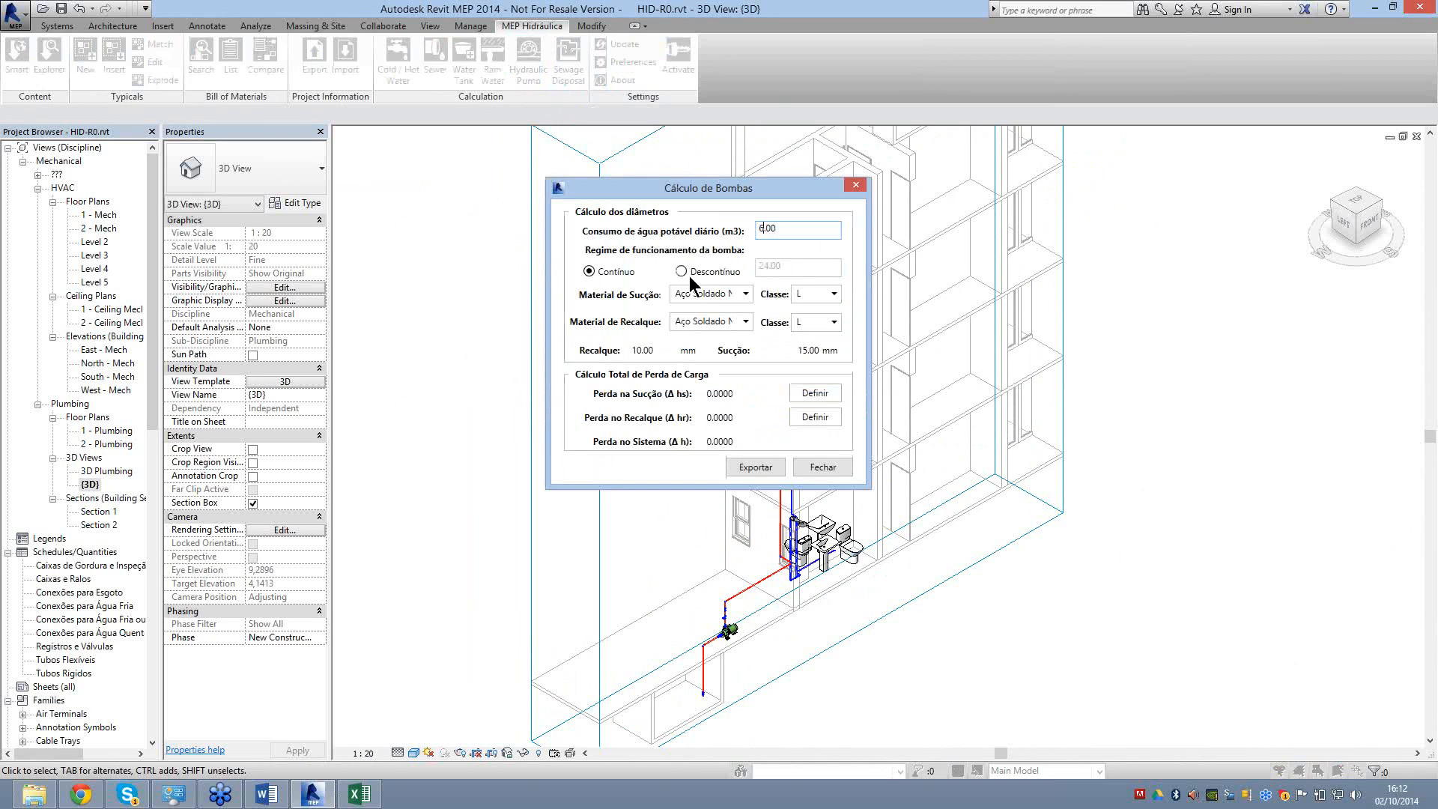
pyautogui.click(689, 276)
pyautogui.doubleClick(805, 269)
# Set both the suction and the discharge pipe material to Plástico in the pump calculation.
pyautogui.click(710, 294)
pyautogui.click(700, 669)
pyautogui.click(719, 322)
pyautogui.click(700, 524)
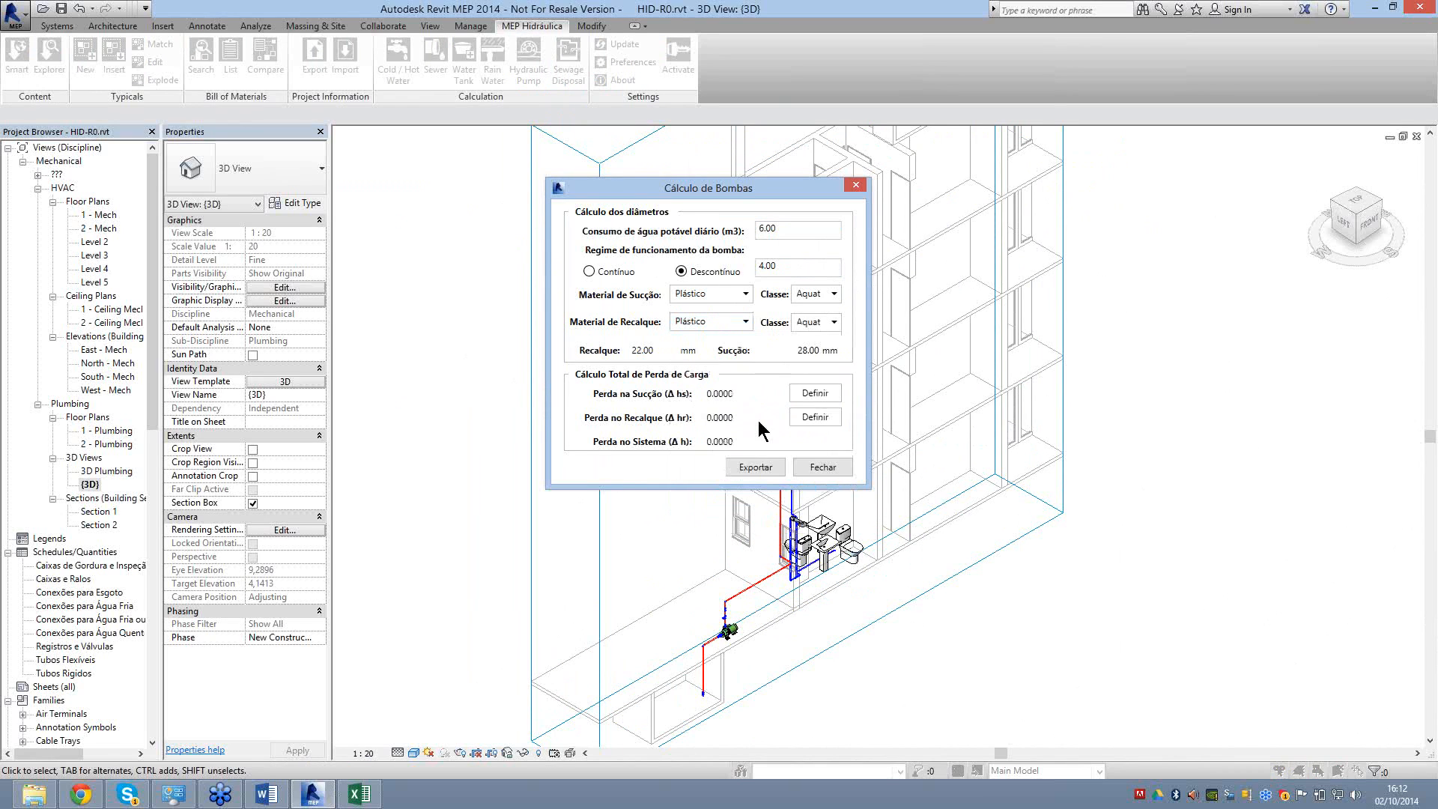
# Define the suction head loss with a 2 m pipe length and insert one Ampliação gradual.
pyautogui.click(815, 393)
pyautogui.doubleClick(605, 238)
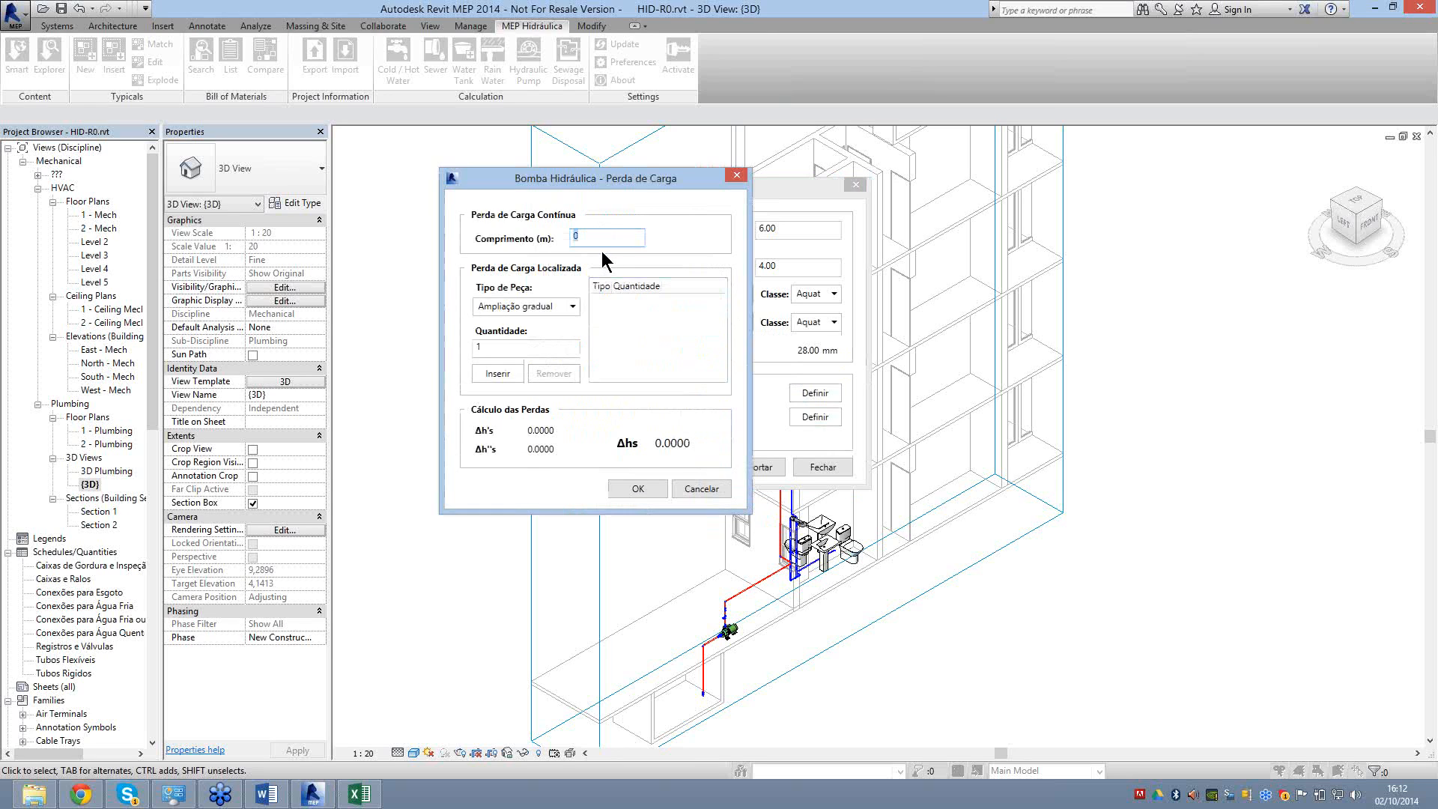
pyautogui.write('2')
pyautogui.click(509, 376)
# Add one Válvula de pé to the suction's localized losses.
pyautogui.click(526, 306)
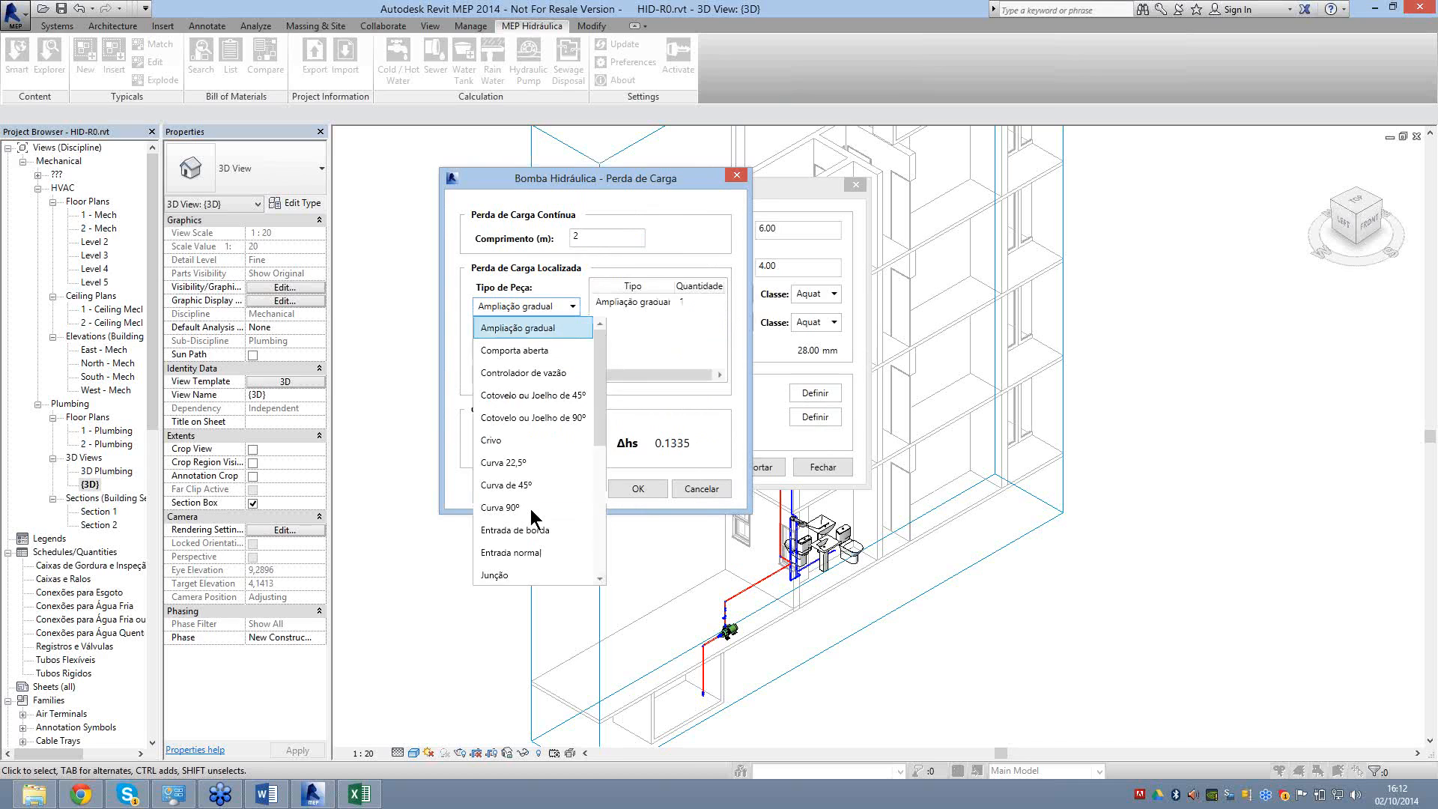
pyautogui.scroll(-3, 532, 551)
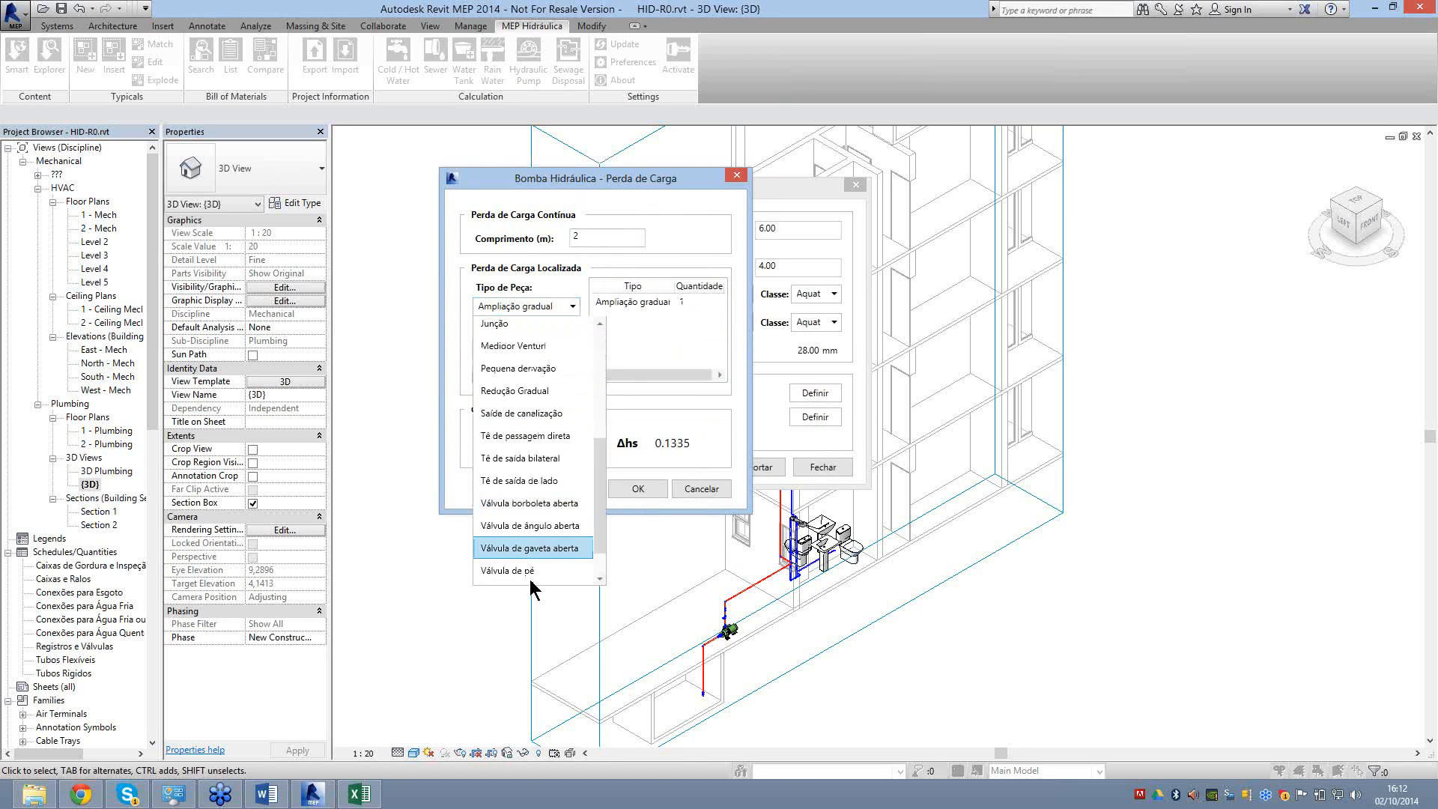
pyautogui.press('Down')
pyautogui.press('Down')
pyautogui.press('Down')
pyautogui.click(509, 529)
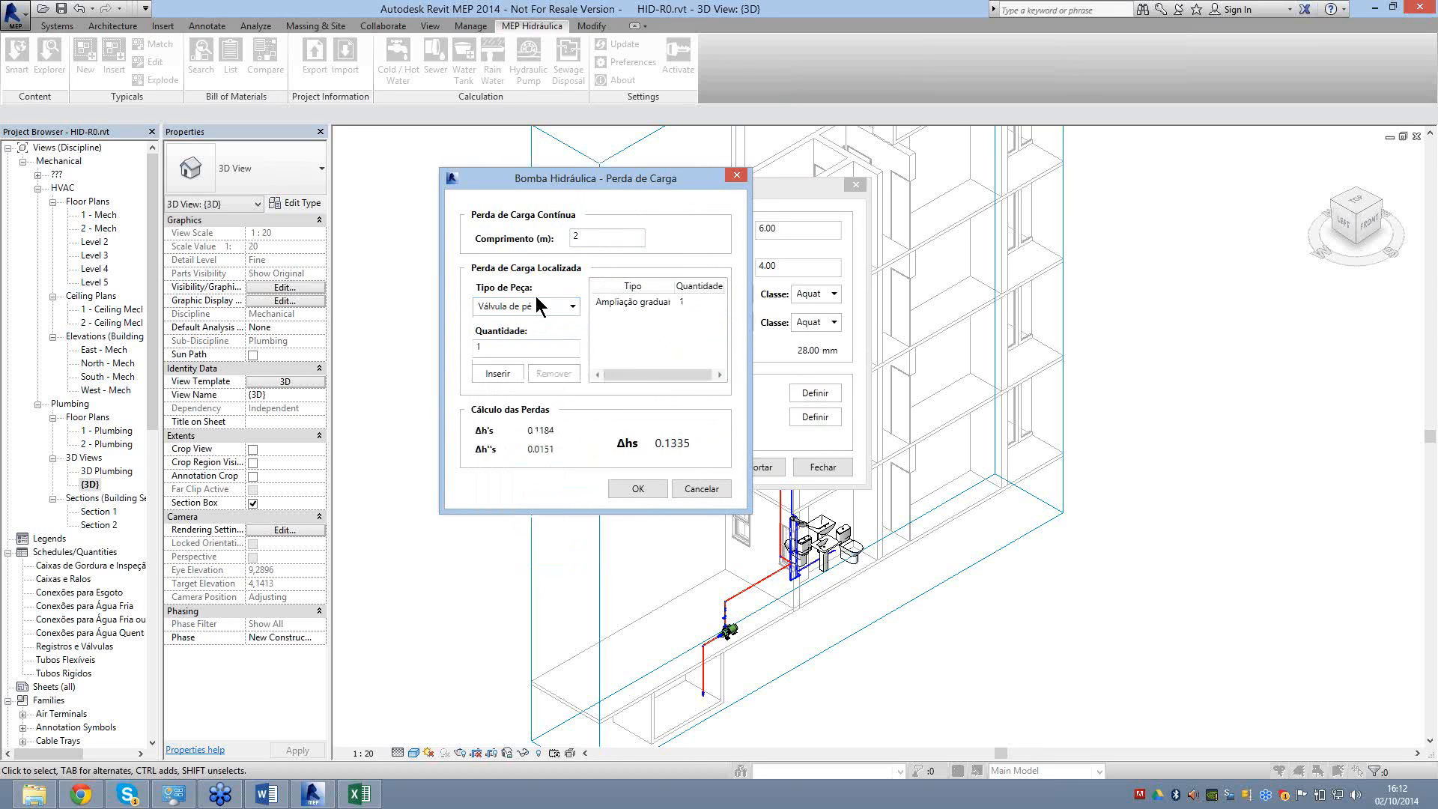
pyautogui.click(497, 373)
# Add one Crivo to the suction's localized losses.
pyautogui.click(524, 306)
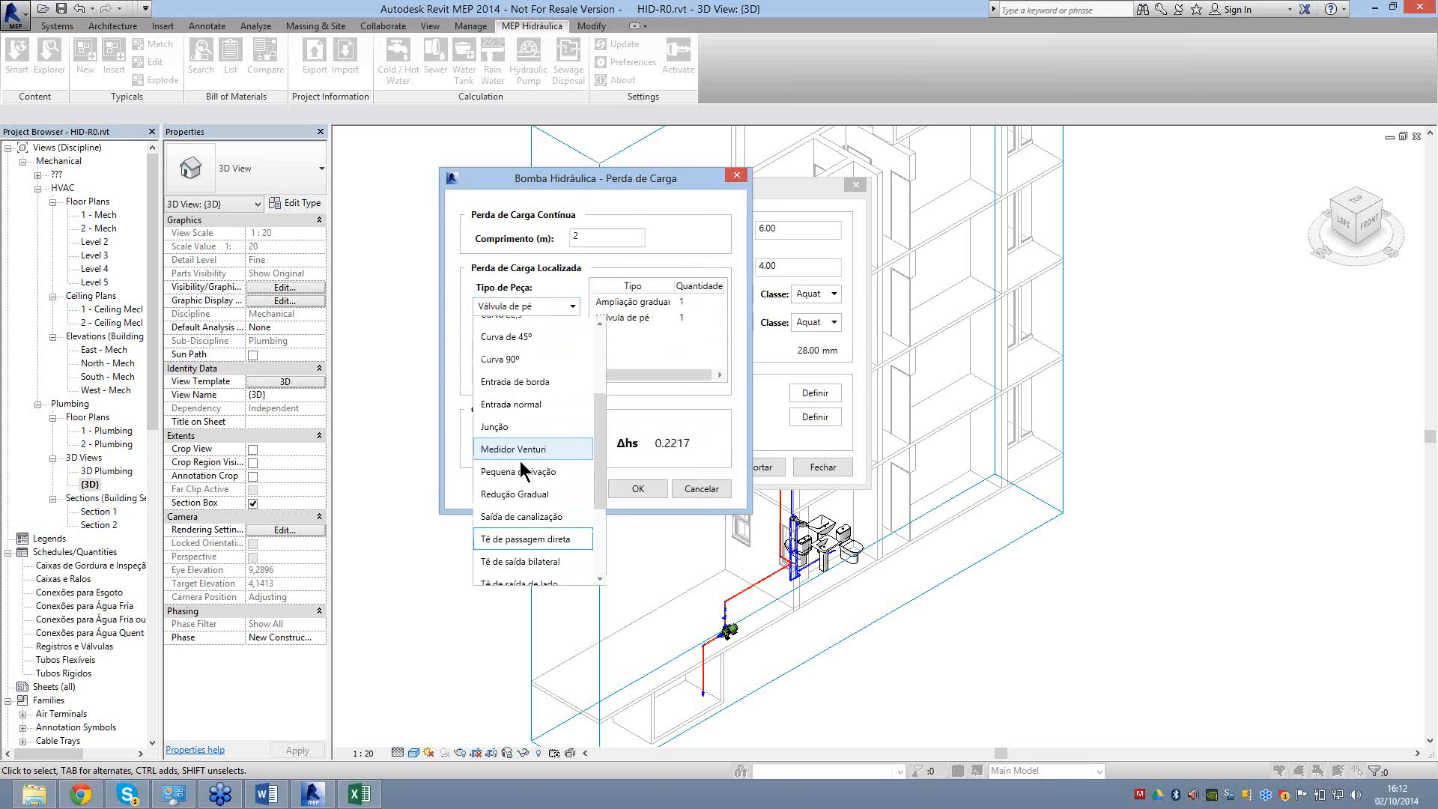
pyautogui.scroll(2, 519, 460)
pyautogui.click(505, 391)
pyautogui.click(497, 373)
# Add one Cotovelo ou Joelho de 90º to the suction's localized losses and accept the suction head loss.
pyautogui.click(528, 305)
pyautogui.scroll(2, 533, 432)
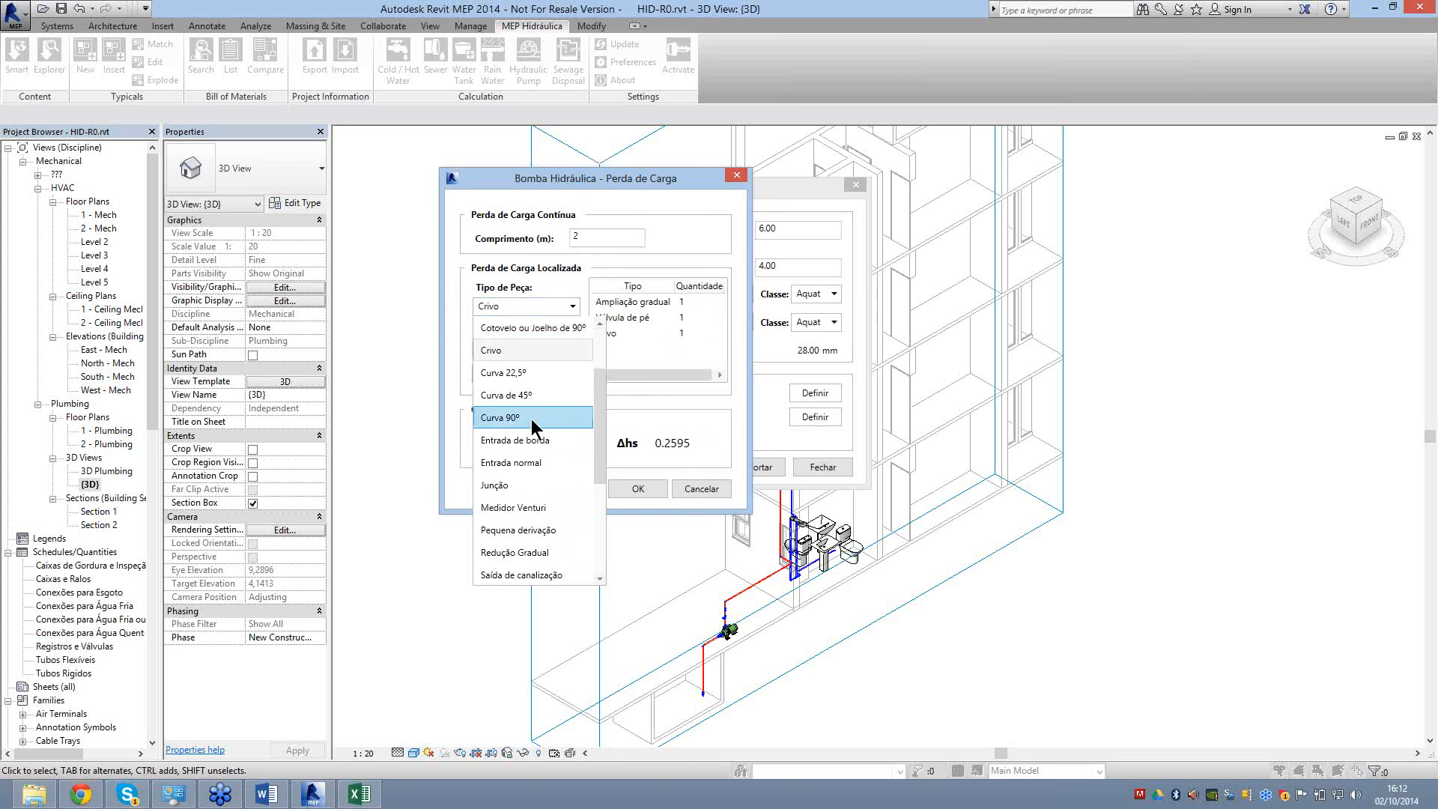
pyautogui.click(524, 395)
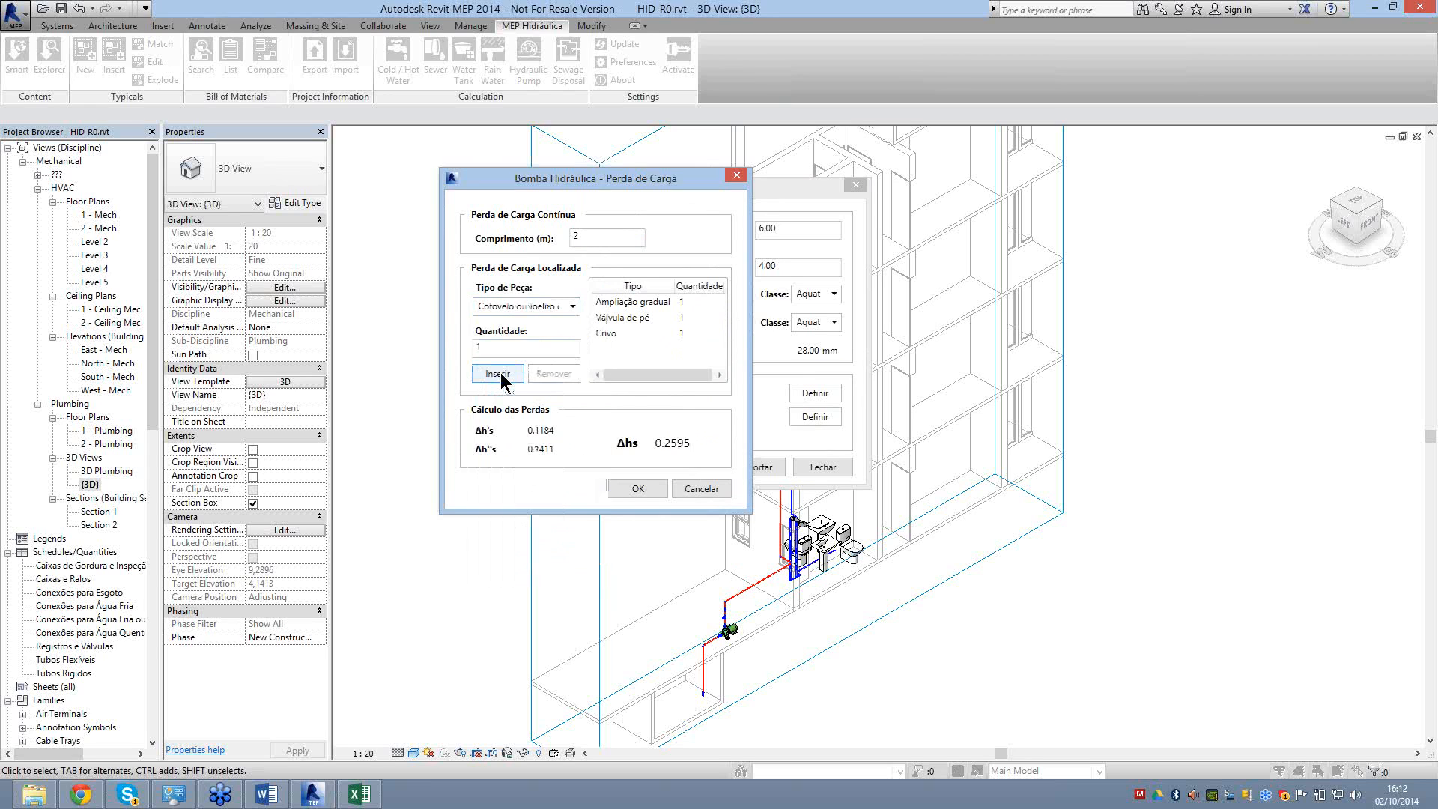
pyautogui.click(499, 373)
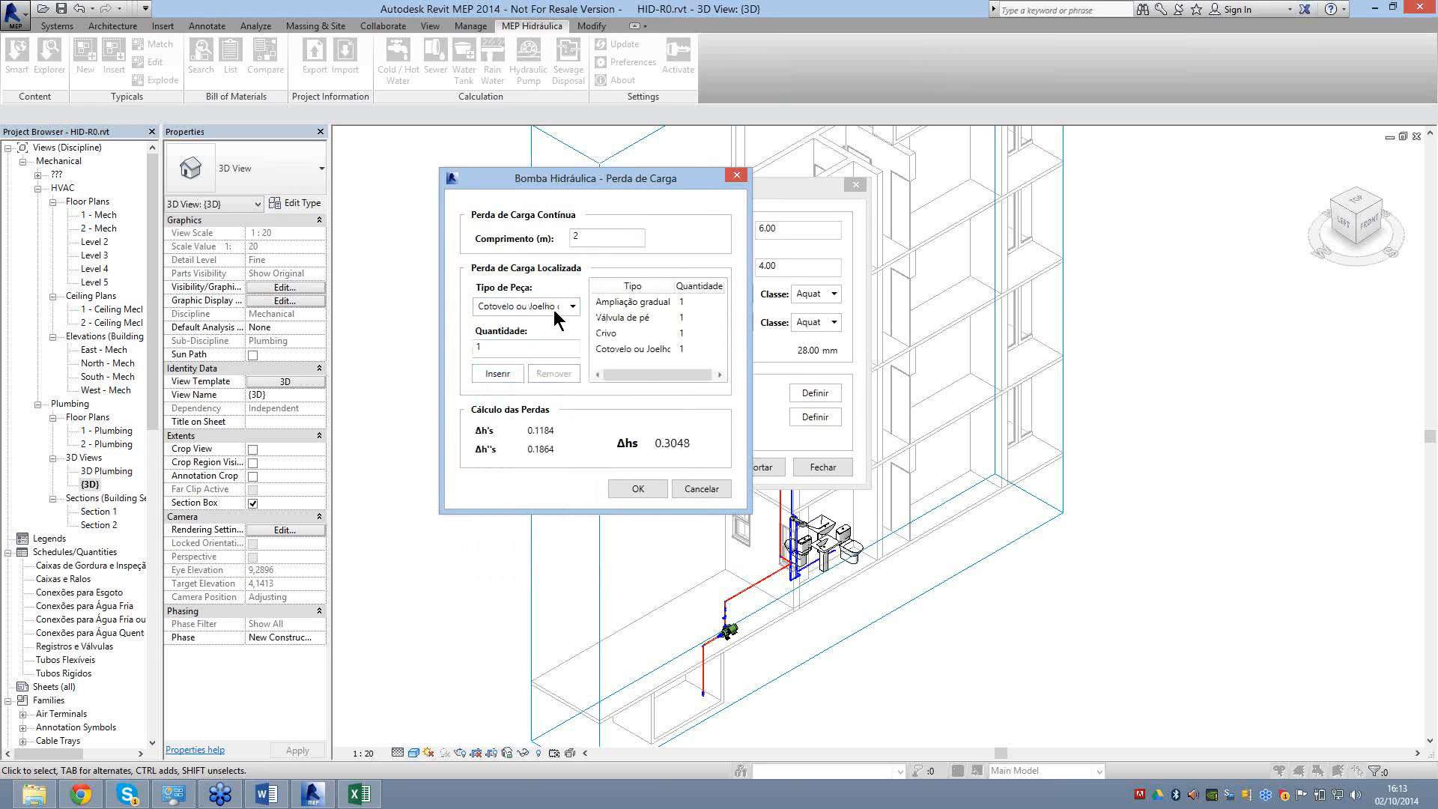
pyautogui.click(639, 488)
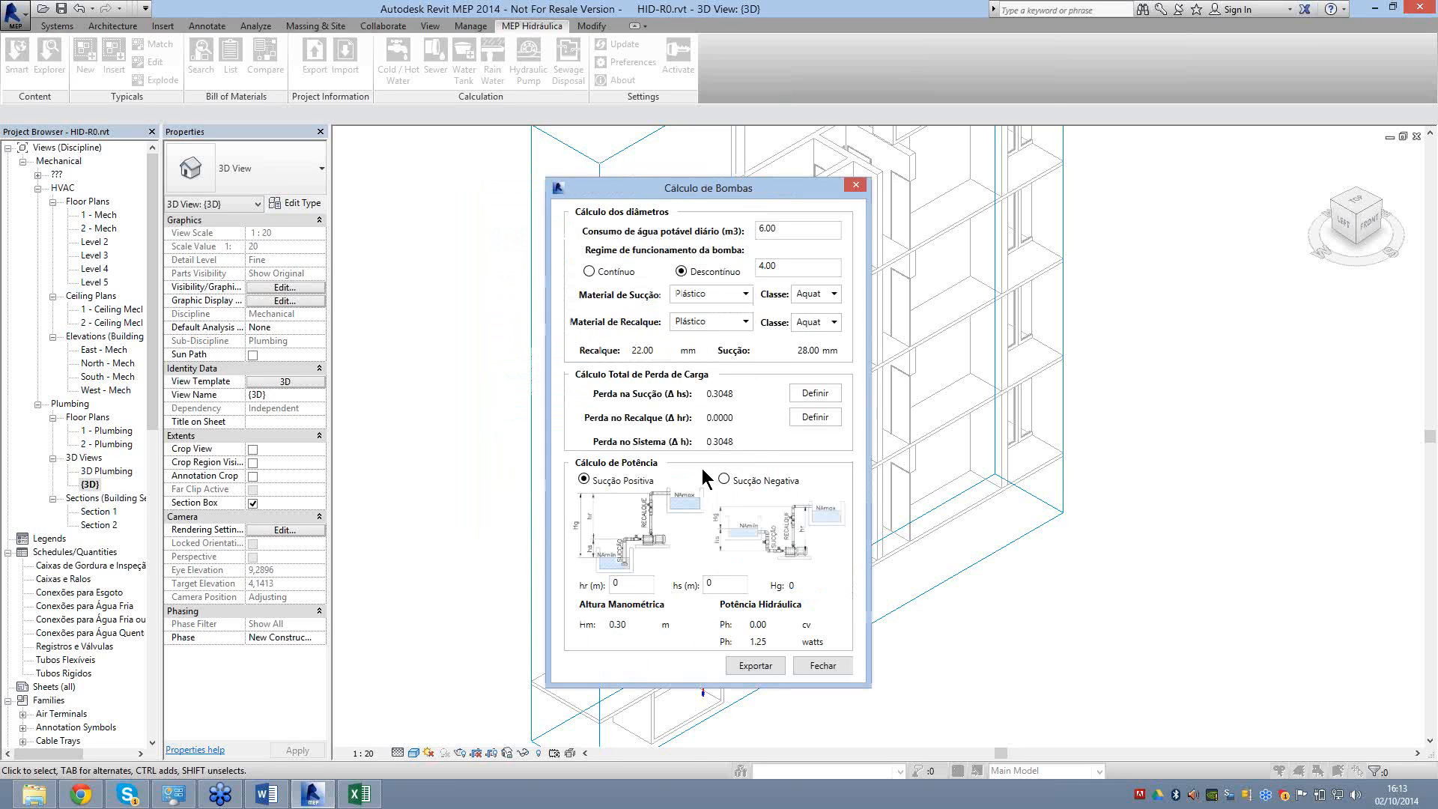
# Define the discharge head loss with a 15 m pipe length and insert one Válvula de gaveta aberta.
pyautogui.click(818, 418)
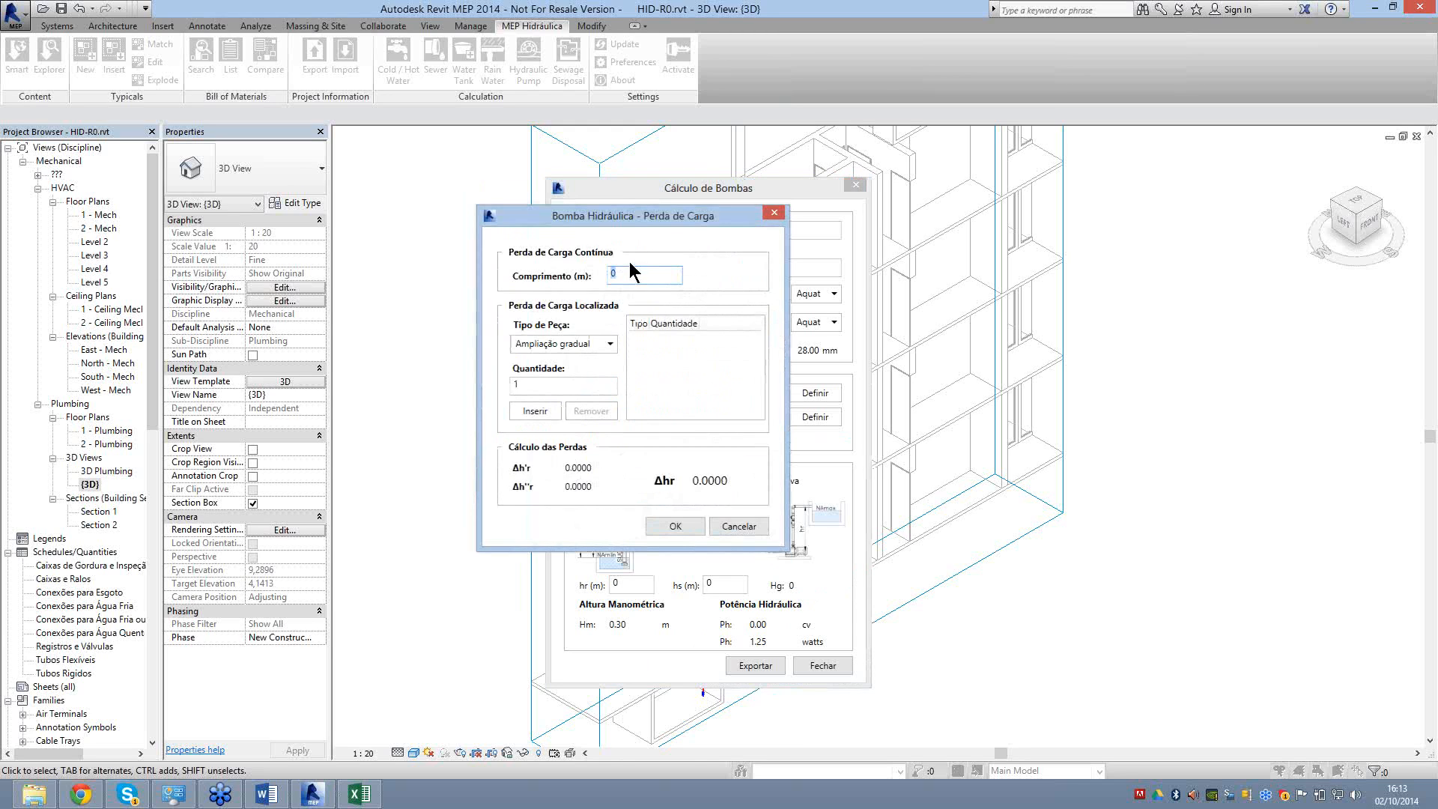
pyautogui.write('15')
pyautogui.click(597, 346)
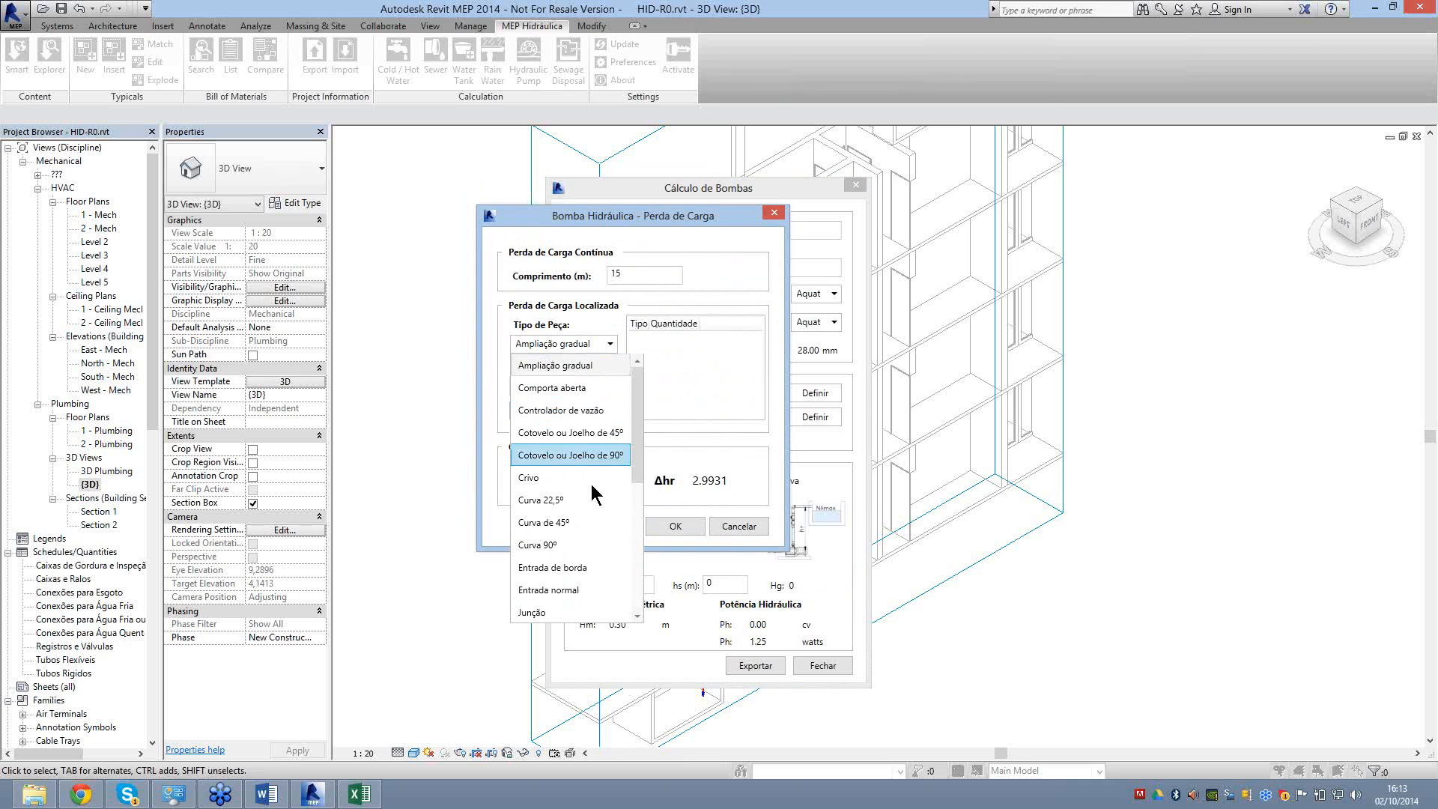
pyautogui.scroll(-6, 591, 479)
pyautogui.press('Return')
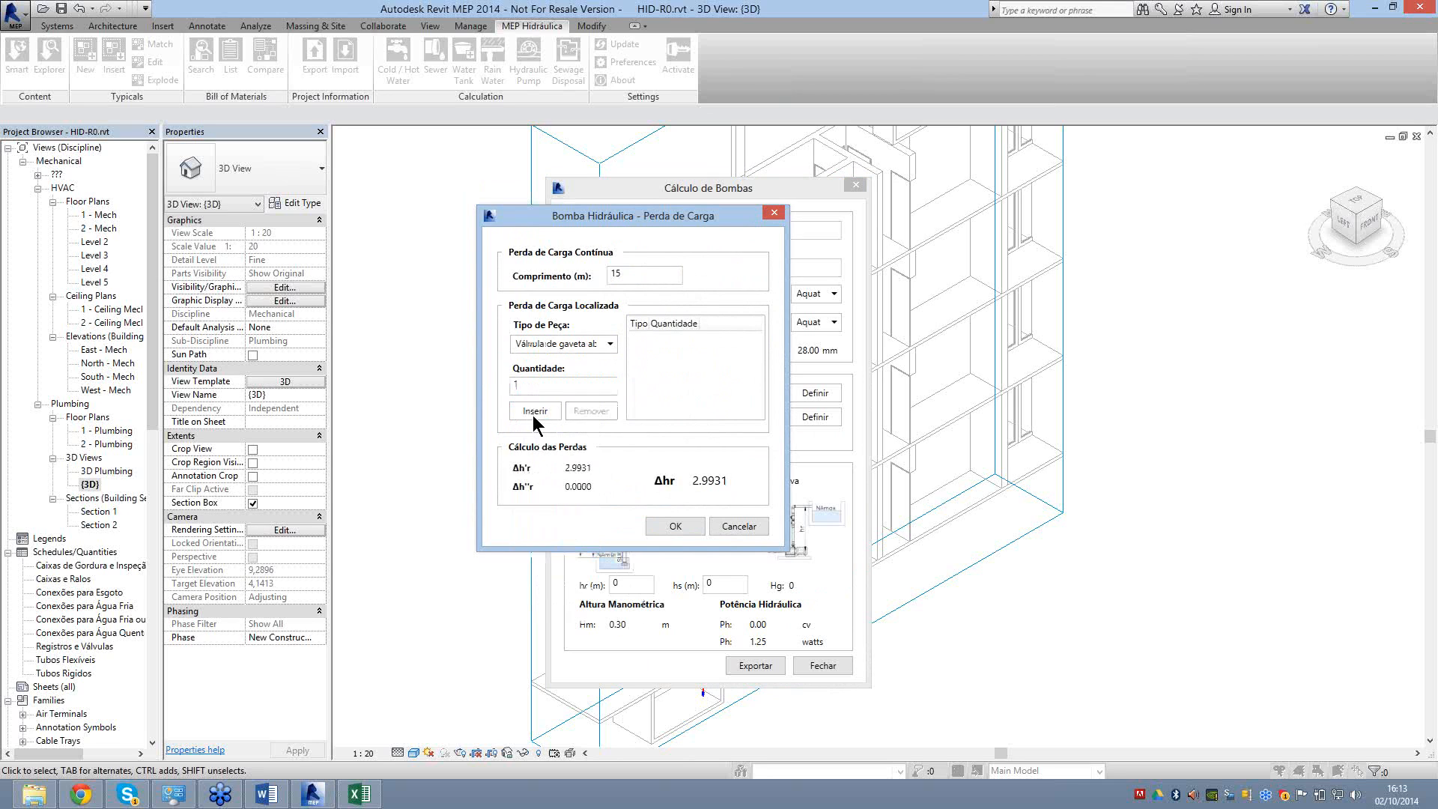
pyautogui.click(533, 410)
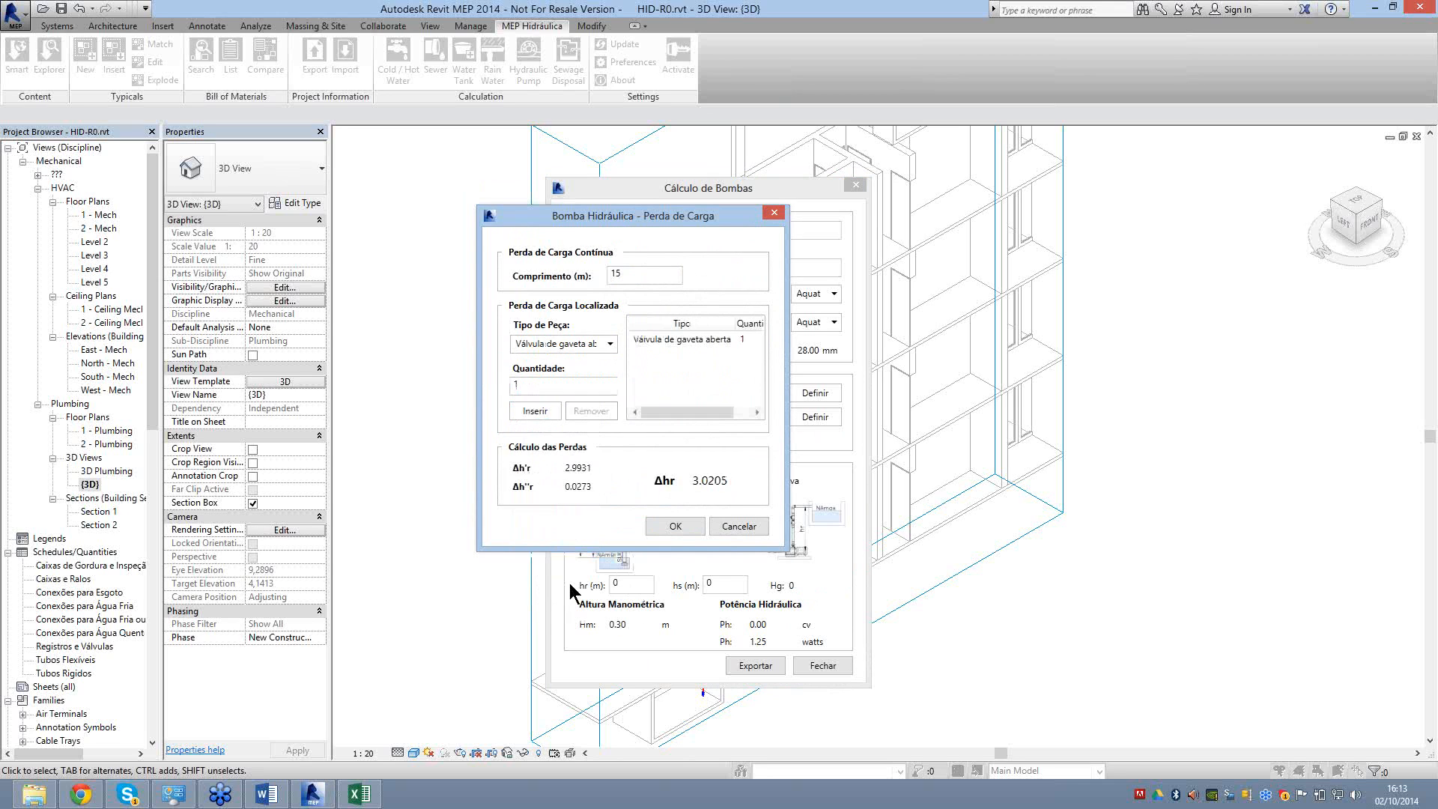
# Add one Válvula de retenção to the discharge's localized losses.
pyautogui.click(563, 343)
pyautogui.press('Return')
pyautogui.press('Return')
# Add five Cotovelo ou Joelho de 90º pieces to the discharge's localized losses and accept the discharge head loss.
pyautogui.hotkey('alt', 'Down')
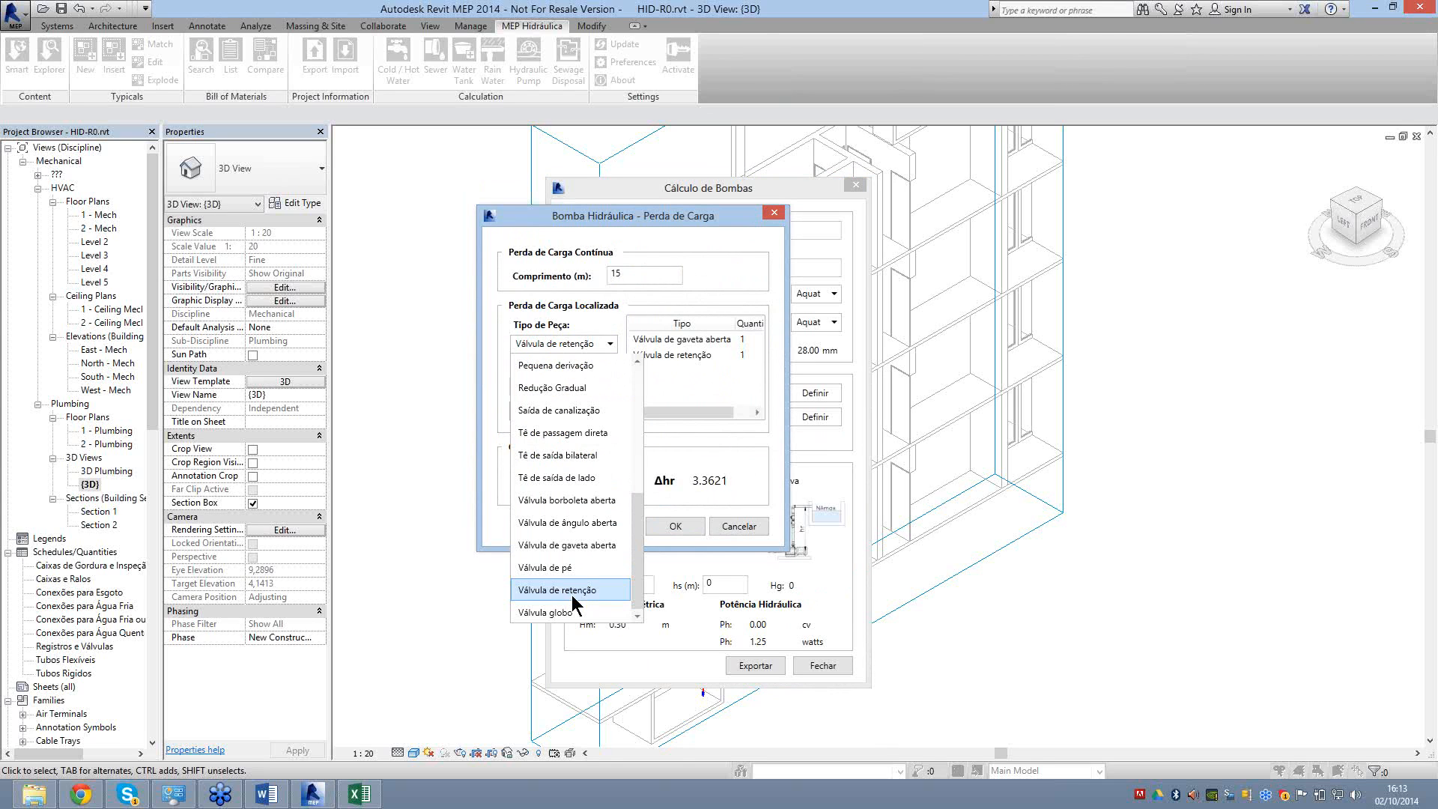
pyautogui.moveTo(622, 223); pyautogui.dragTo(1097, 276)
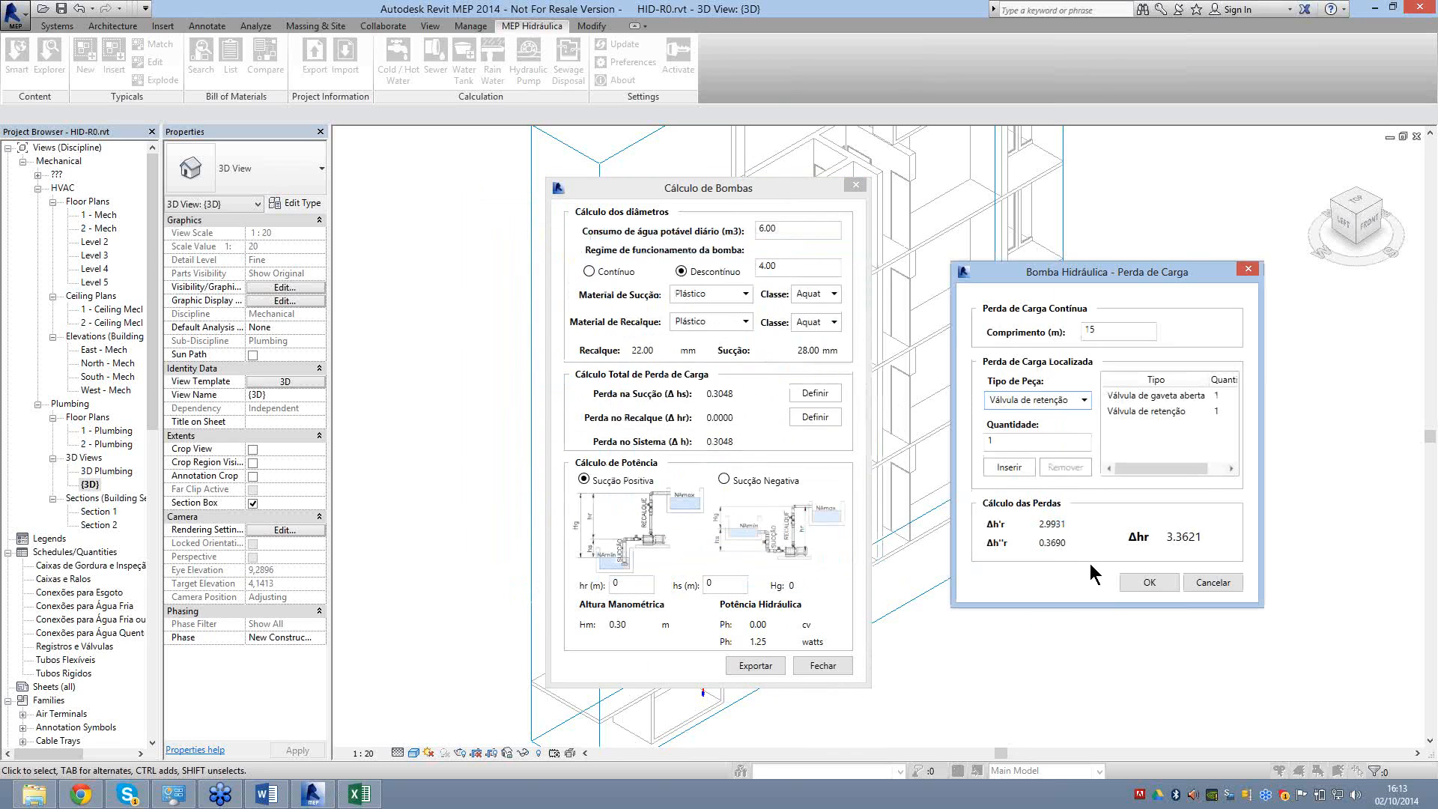
pyautogui.click(1079, 401)
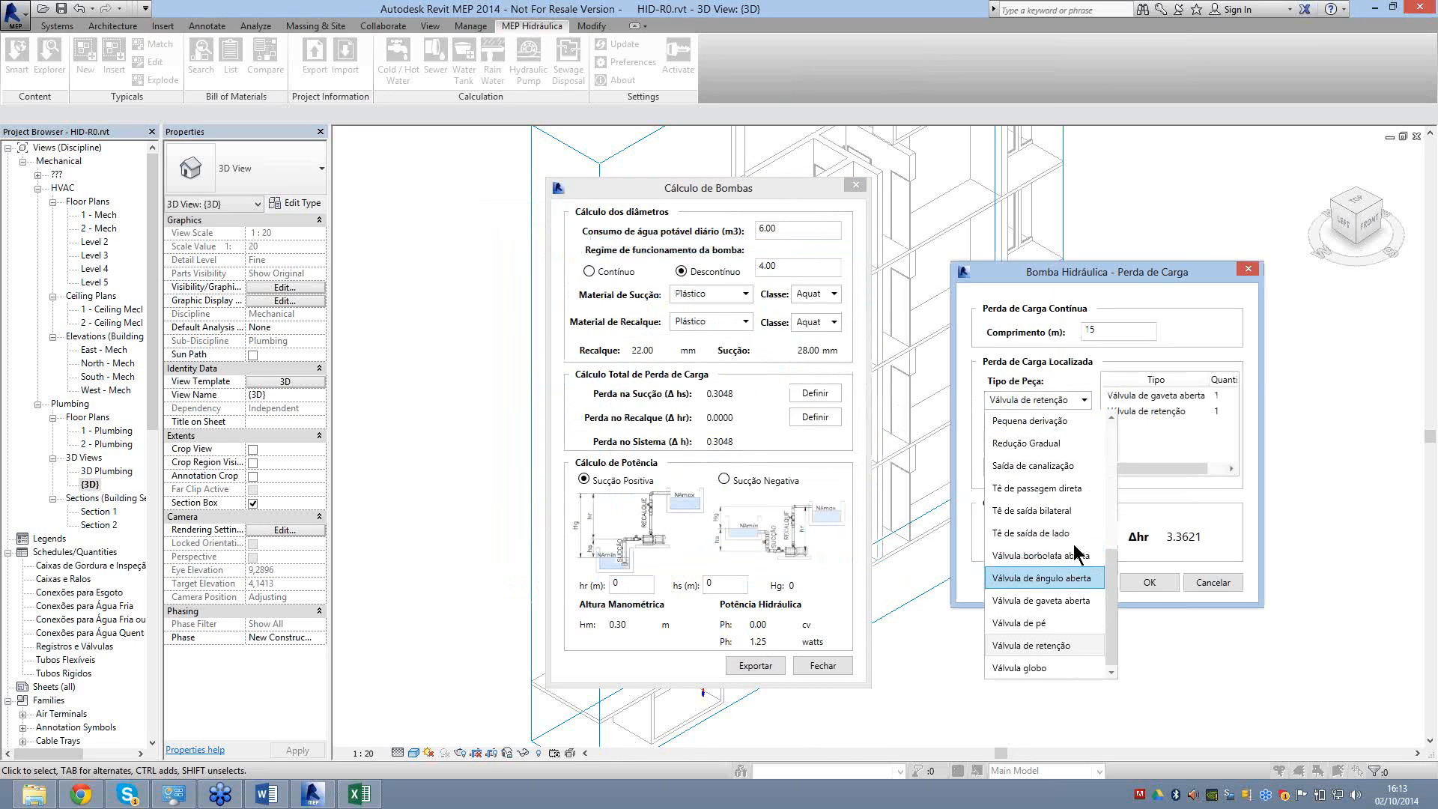
pyautogui.scroll(5, 1072, 543)
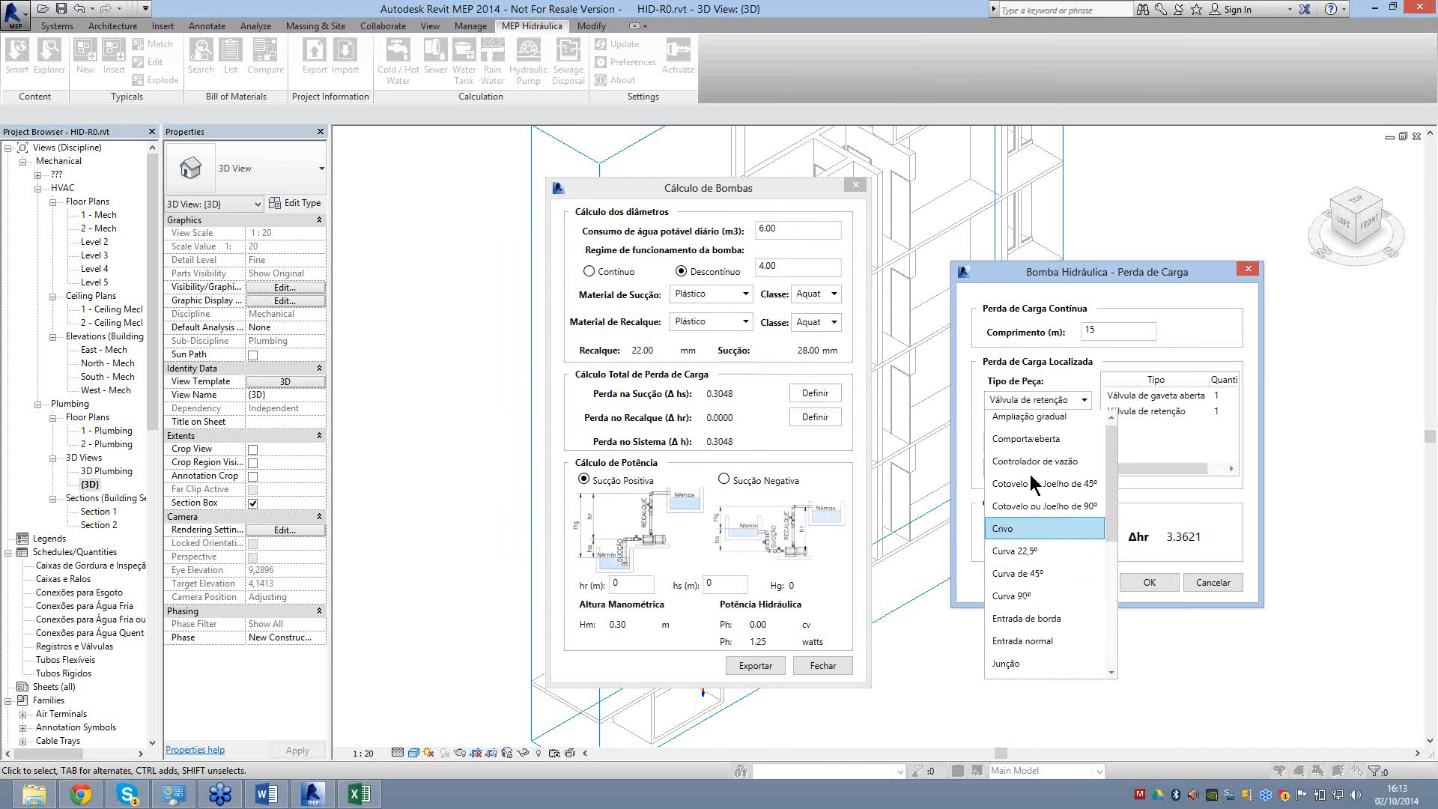
pyautogui.click(1030, 481)
pyautogui.doubleClick(1004, 441)
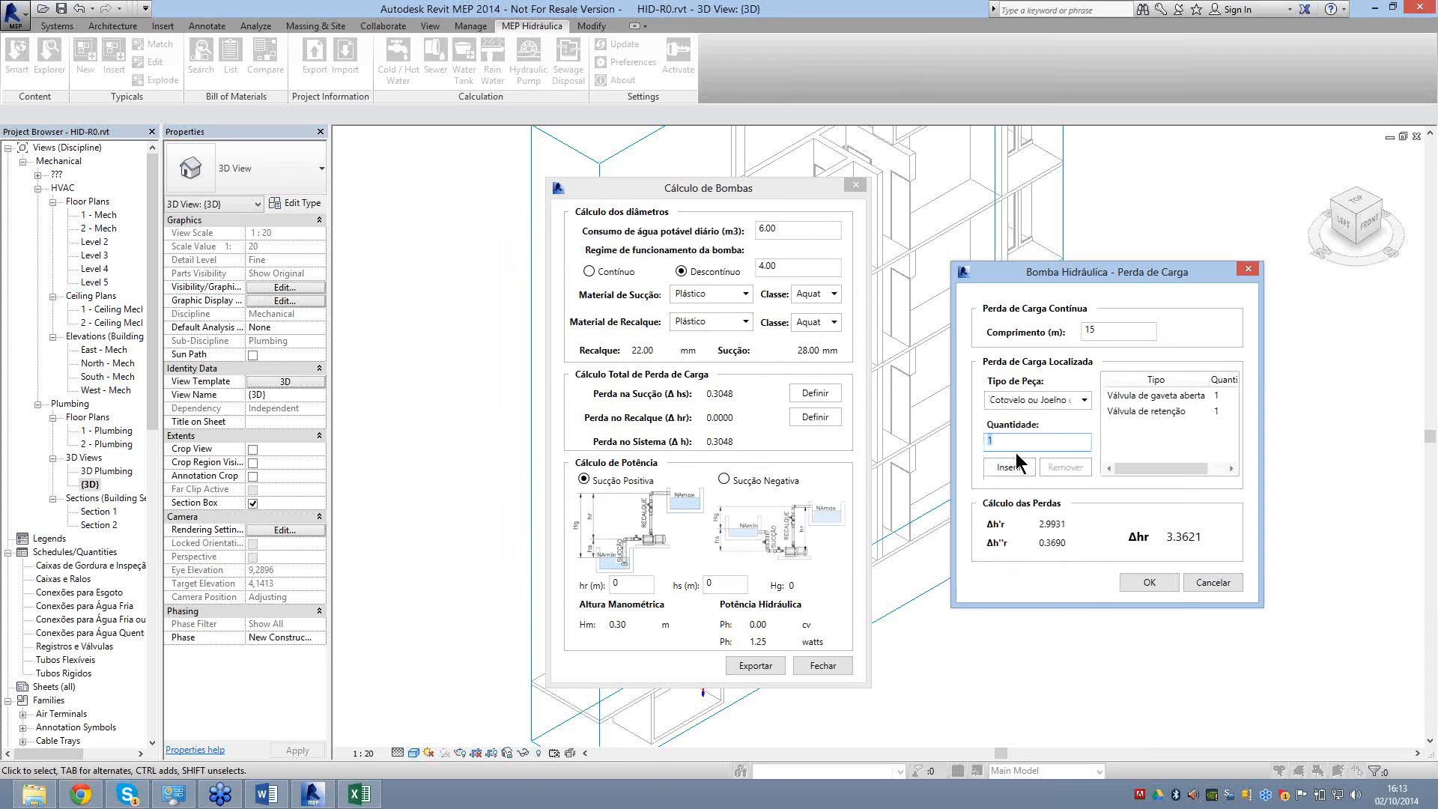
pyautogui.write('5')
pyautogui.click(1008, 468)
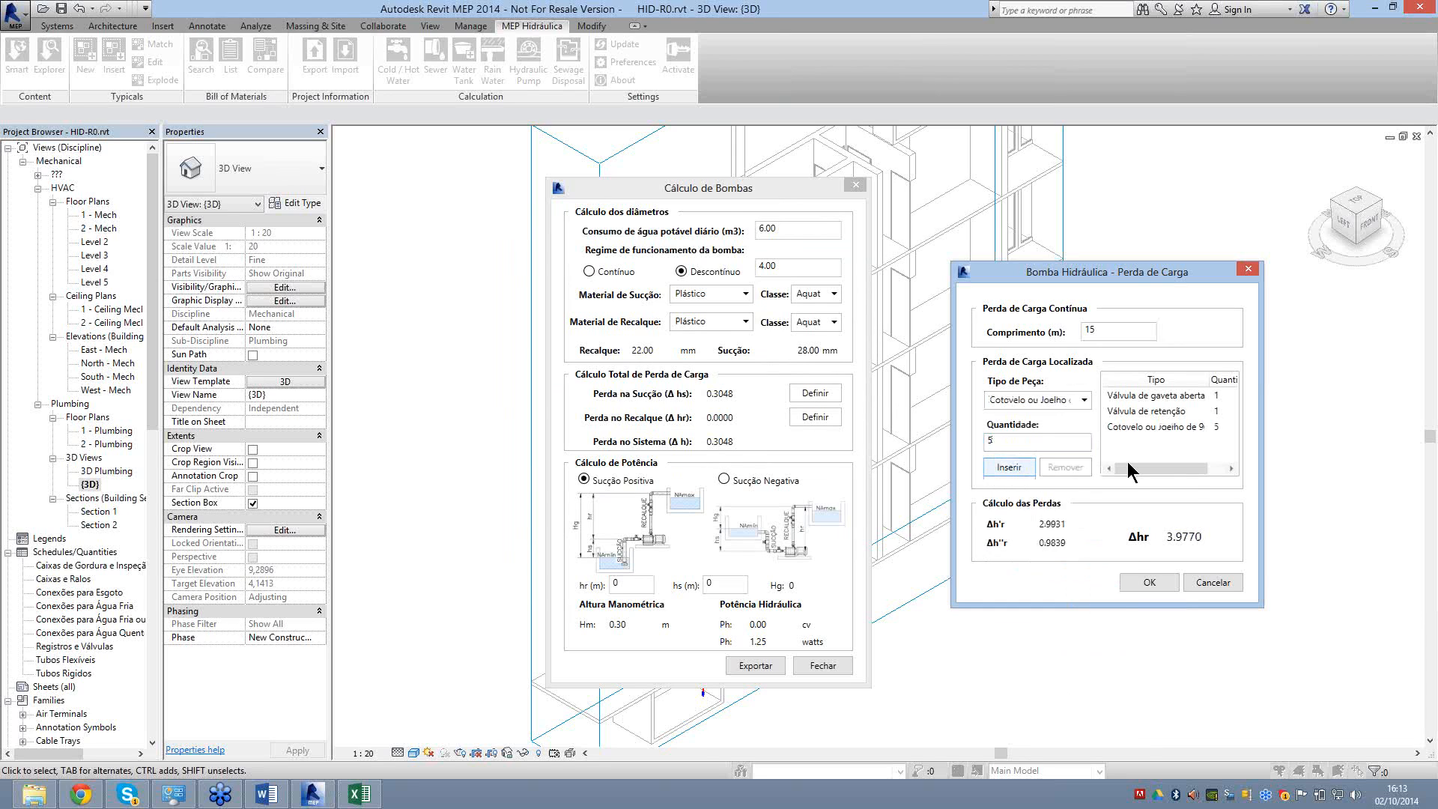
pyautogui.click(1148, 582)
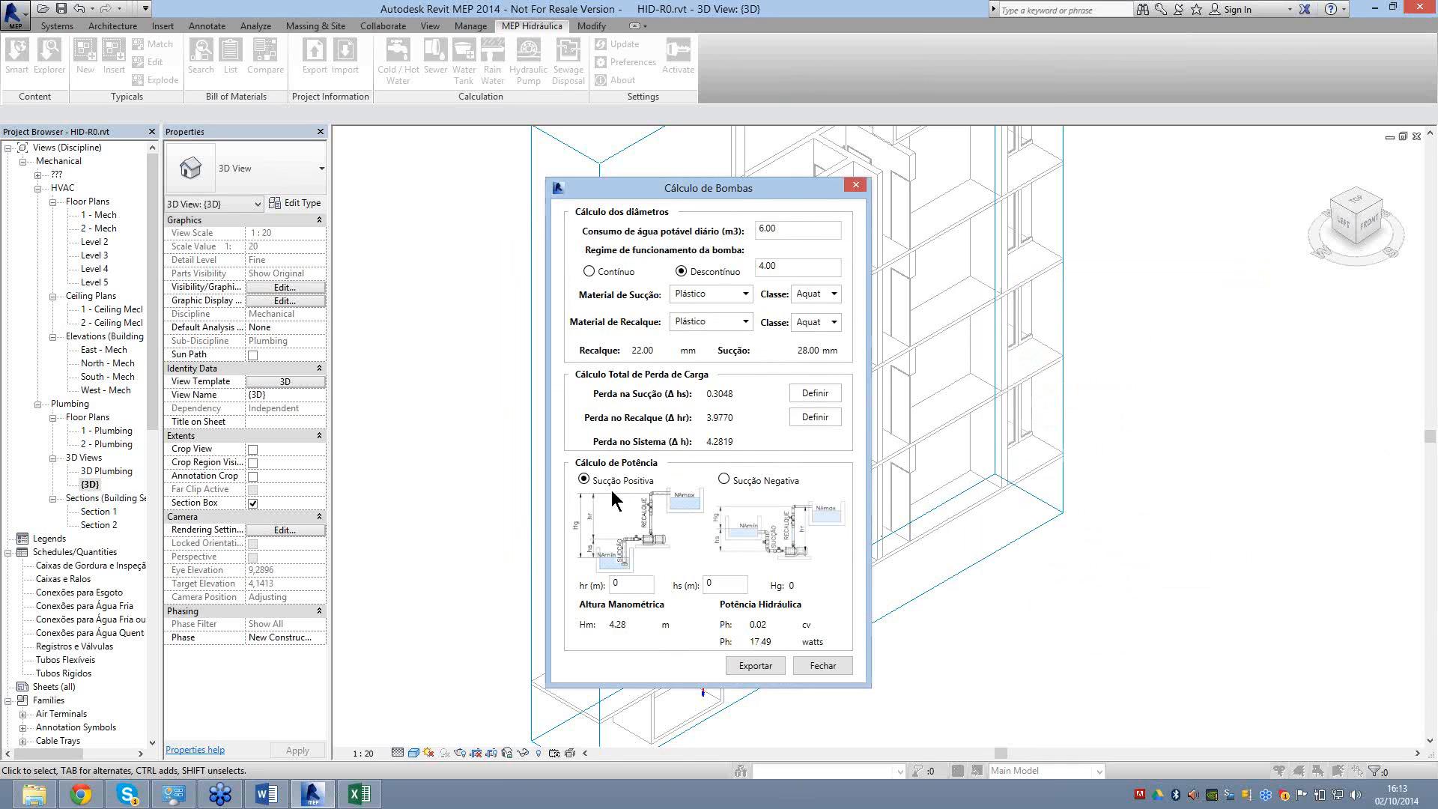
# Set the power calculation heights to hr 10 m and hs 1 m for positive suction.
pyautogui.doubleClick(632, 585)
pyautogui.write('1')
pyautogui.doubleClick(733, 586)
pyautogui.doubleClick(631, 585)
pyautogui.write('10')
pyautogui.doubleClick(723, 583)
pyautogui.write('1')
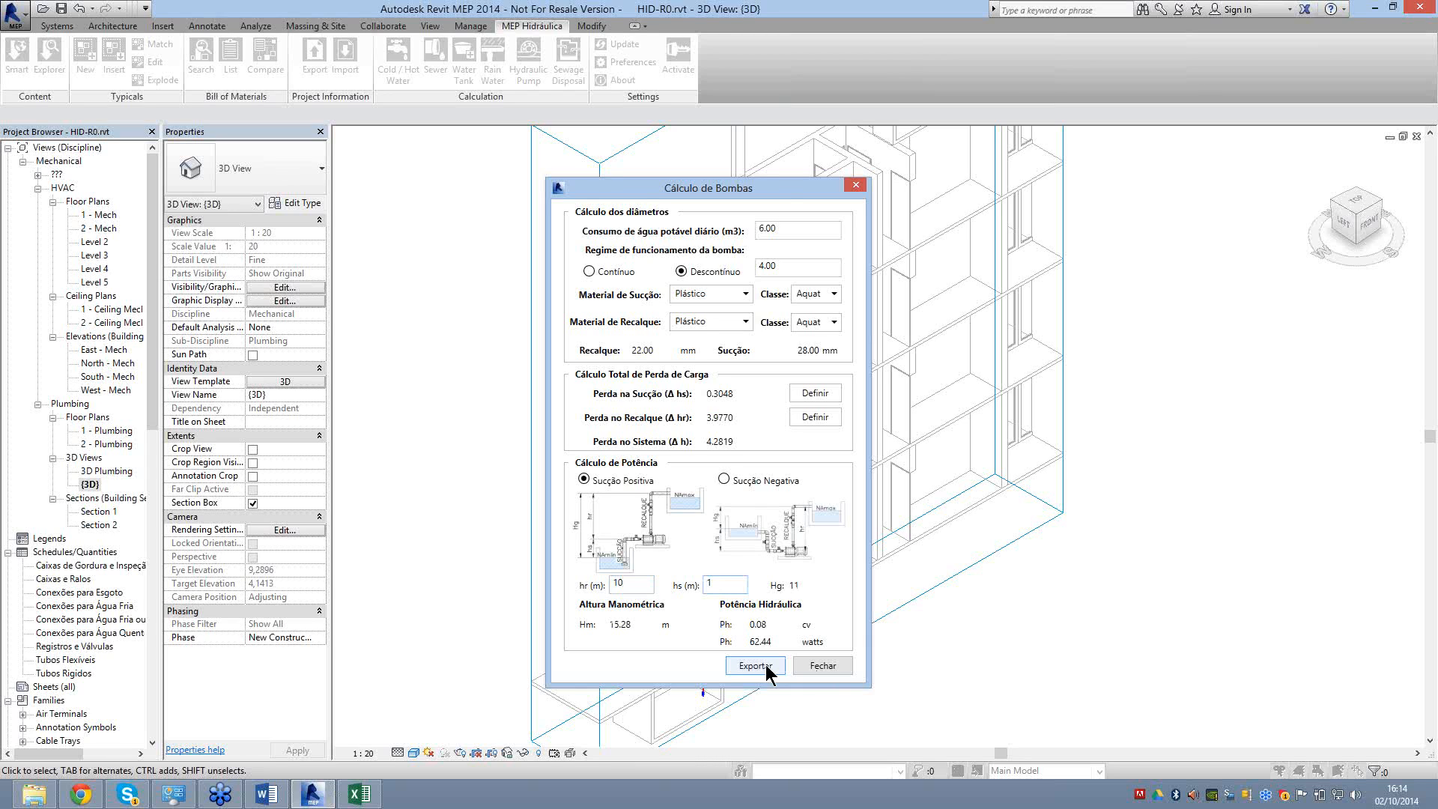
# Export the pump calculation to the desktop as the RTF file HID-R0-bomba and close the calculation.
pyautogui.click(766, 666)
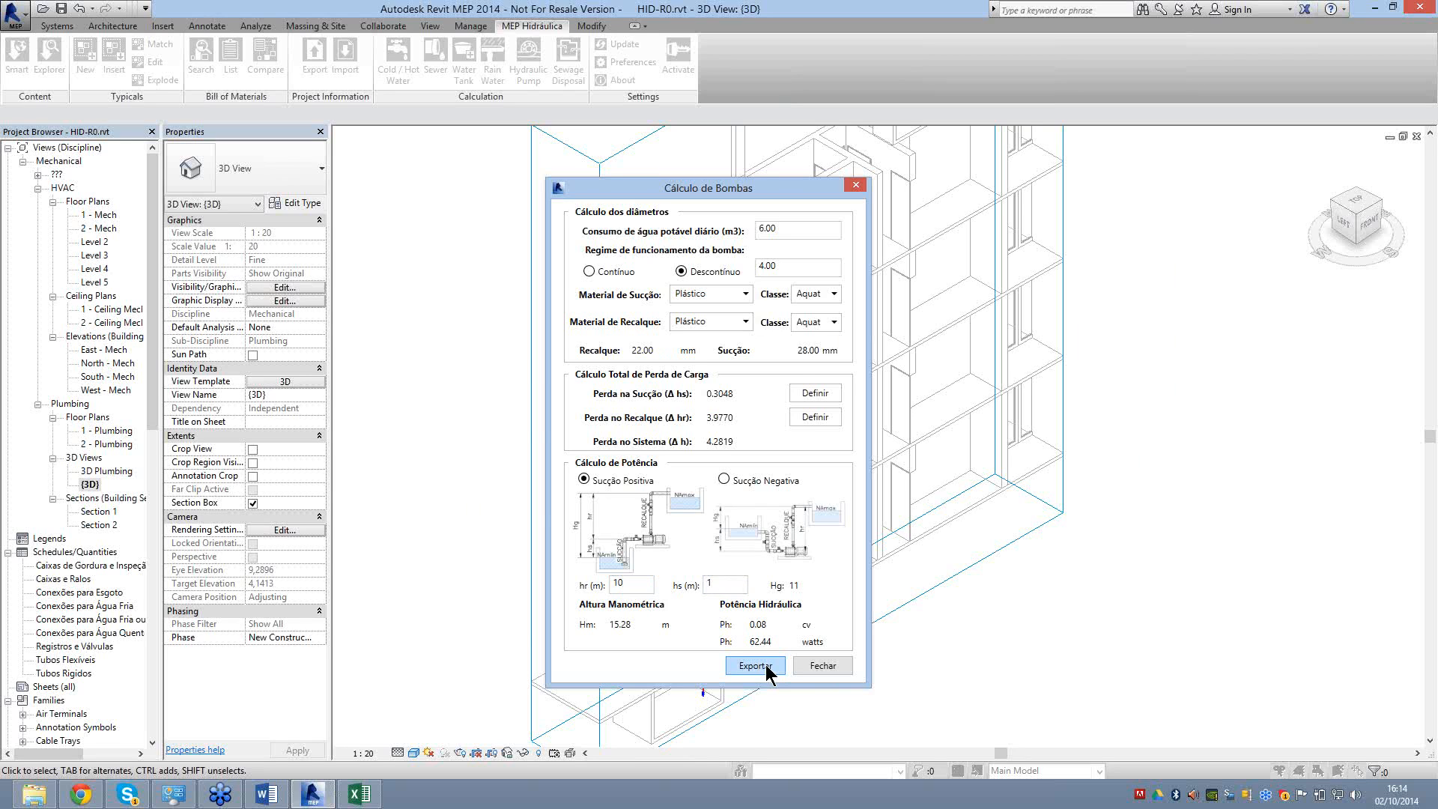
pyautogui.click(679, 569)
pyautogui.press('BackSpace')
pyautogui.press('BackSpace')
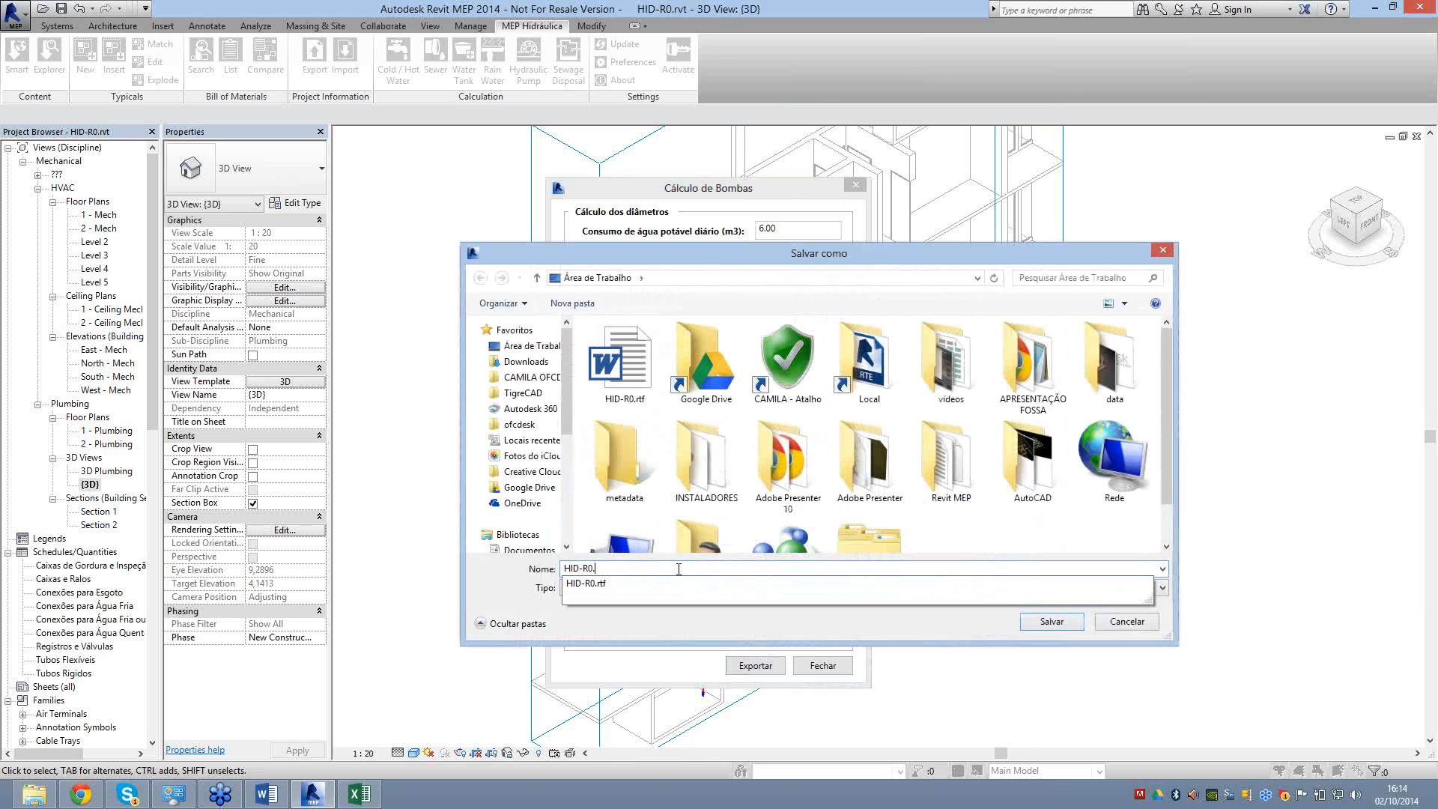
pyautogui.write('-bo')
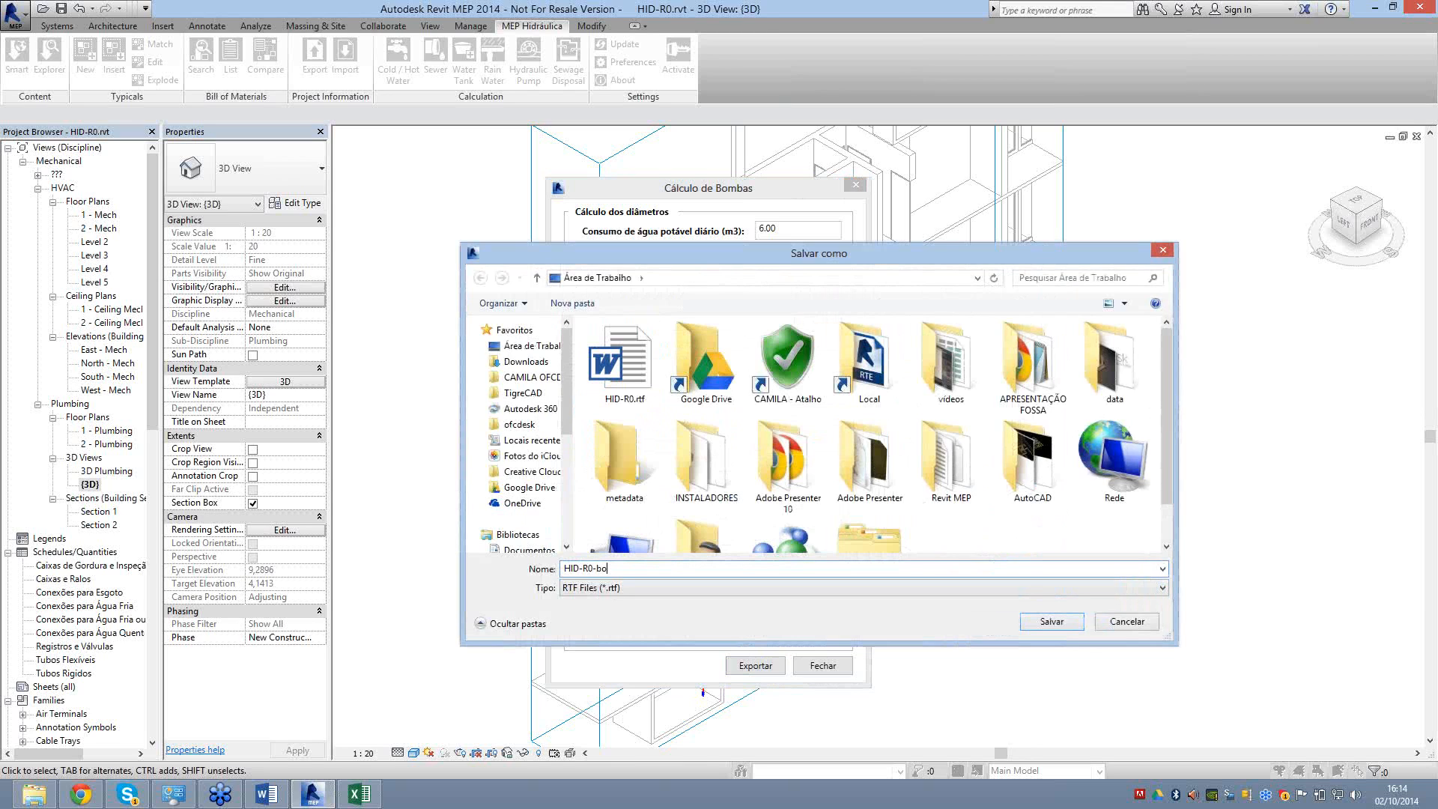
pyautogui.write('mba')
pyautogui.click(1048, 623)
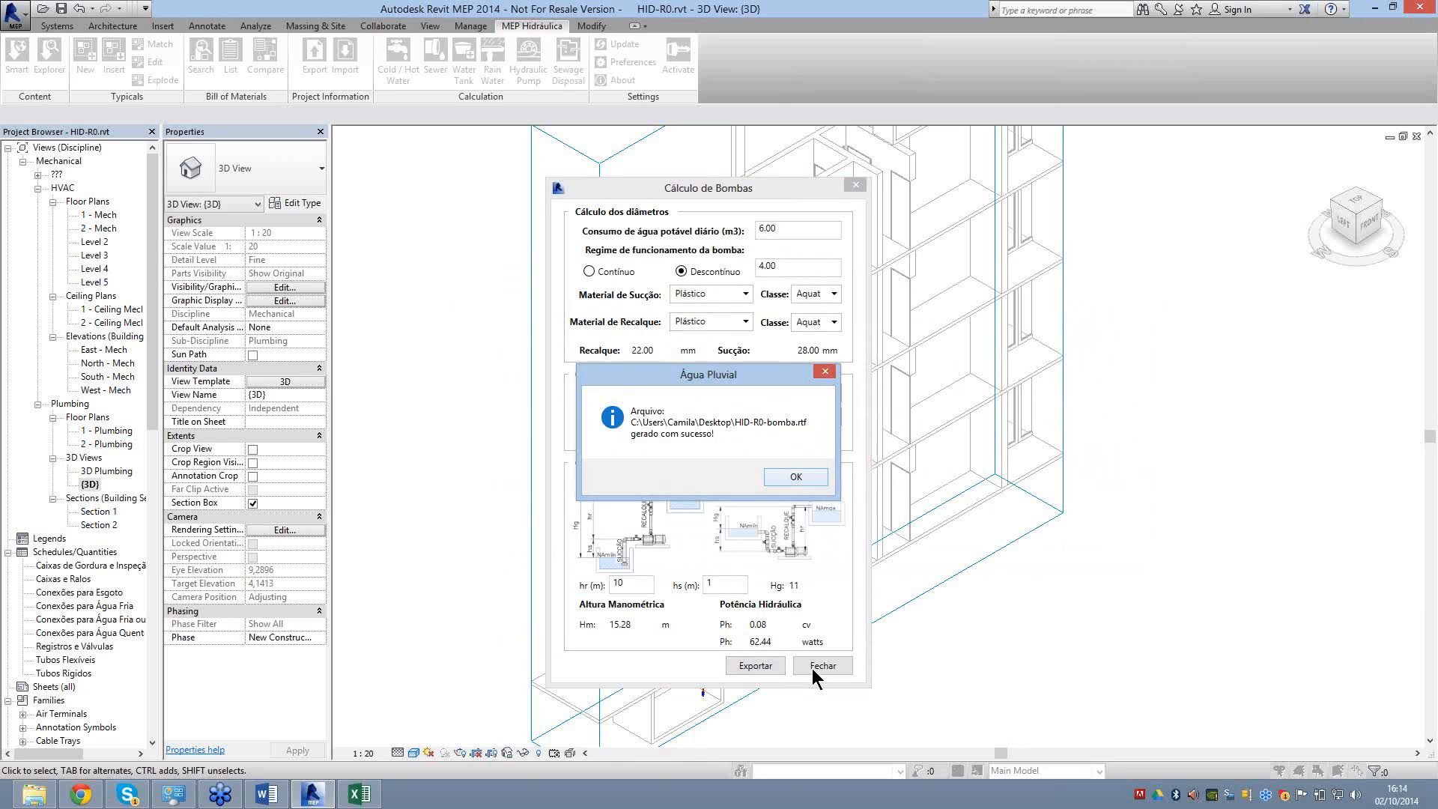
pyautogui.press('Return')
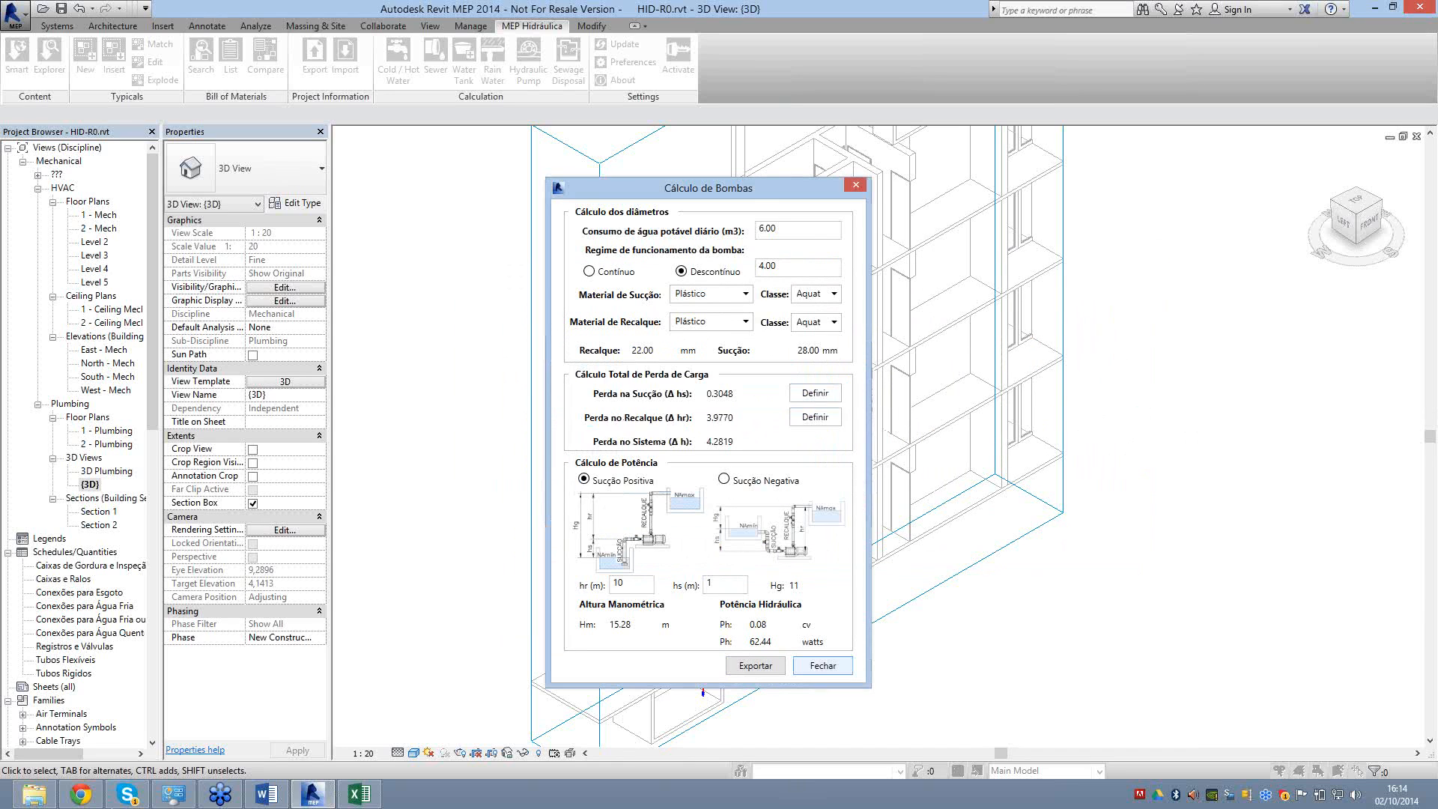
pyautogui.click(822, 665)
pyautogui.moveTo(127, 793)
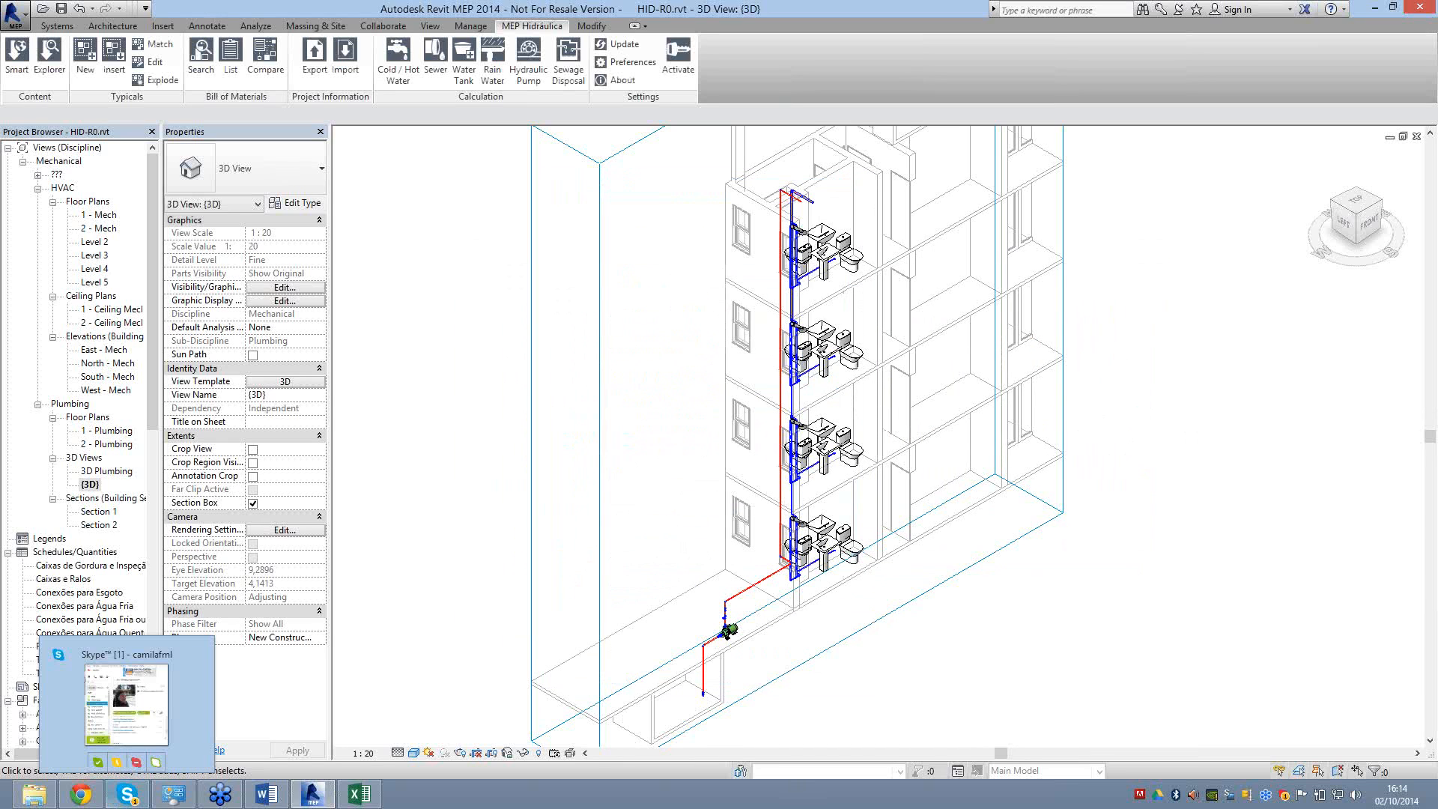